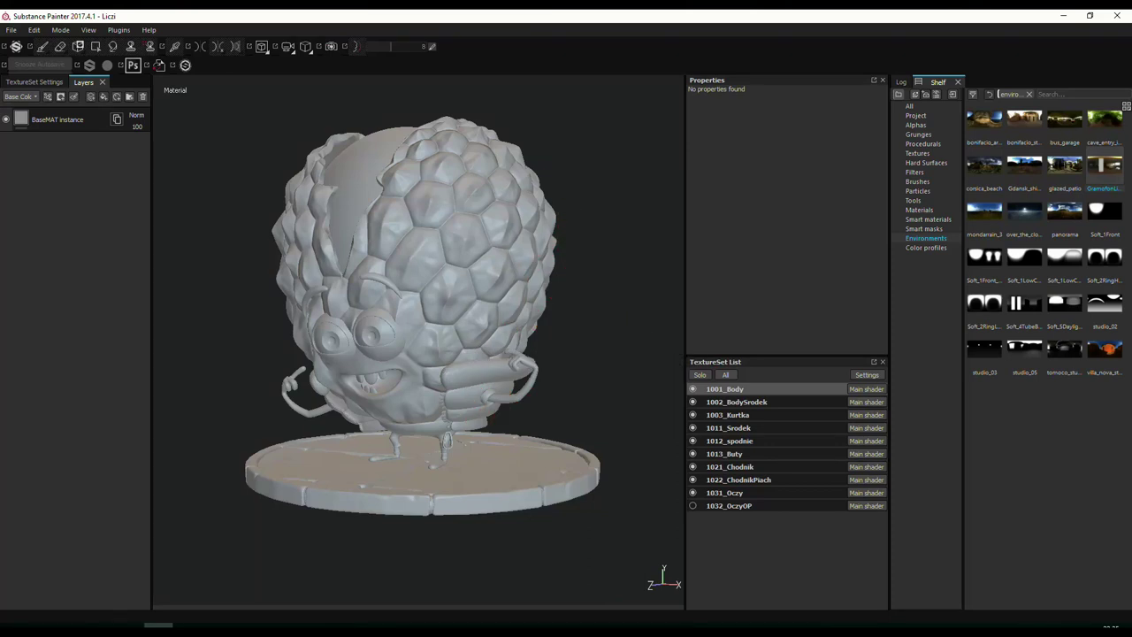
Pick a red base colour on the BaseColor fill layer for the raspberry body.
{"action": "left_click", "coordinate": [788, 283]}
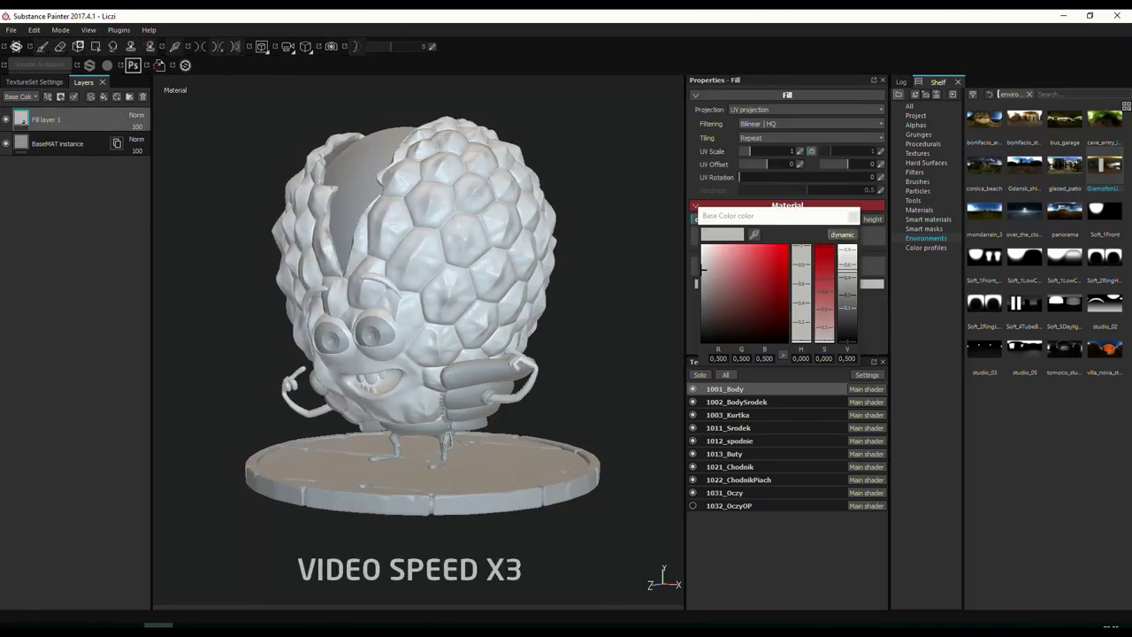
{"action": "left_click_drag", "start_coordinate": [745, 285], "coordinate": [750, 273]}
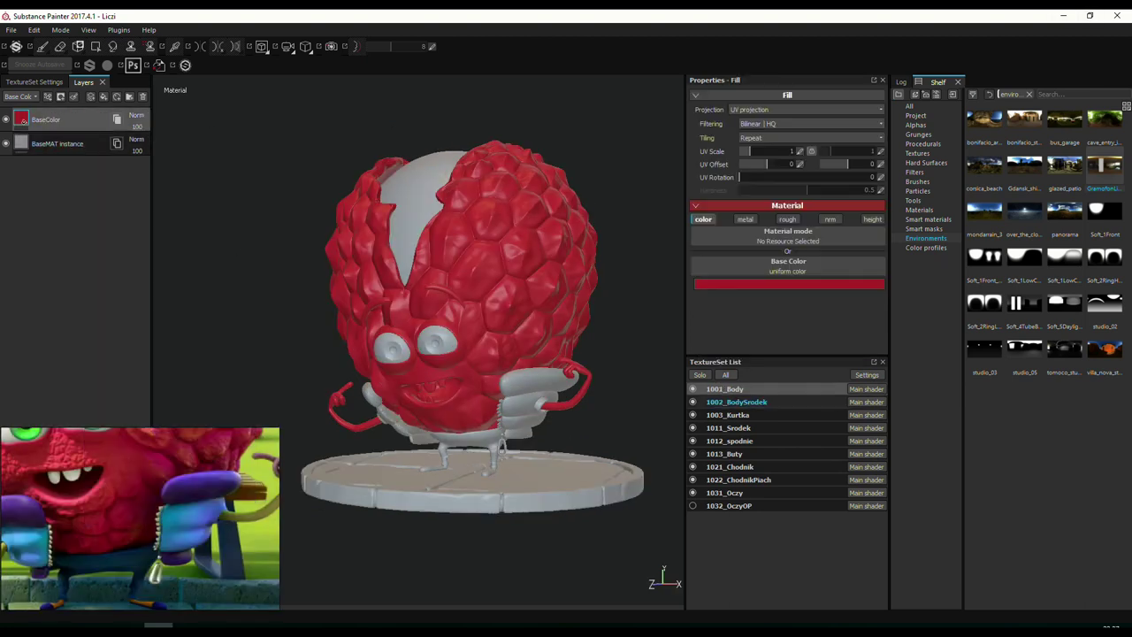
On the 1003_Kurtka texture set, shift the fill colour from blue toward purple.
{"action": "left_click", "coordinate": [727, 415]}
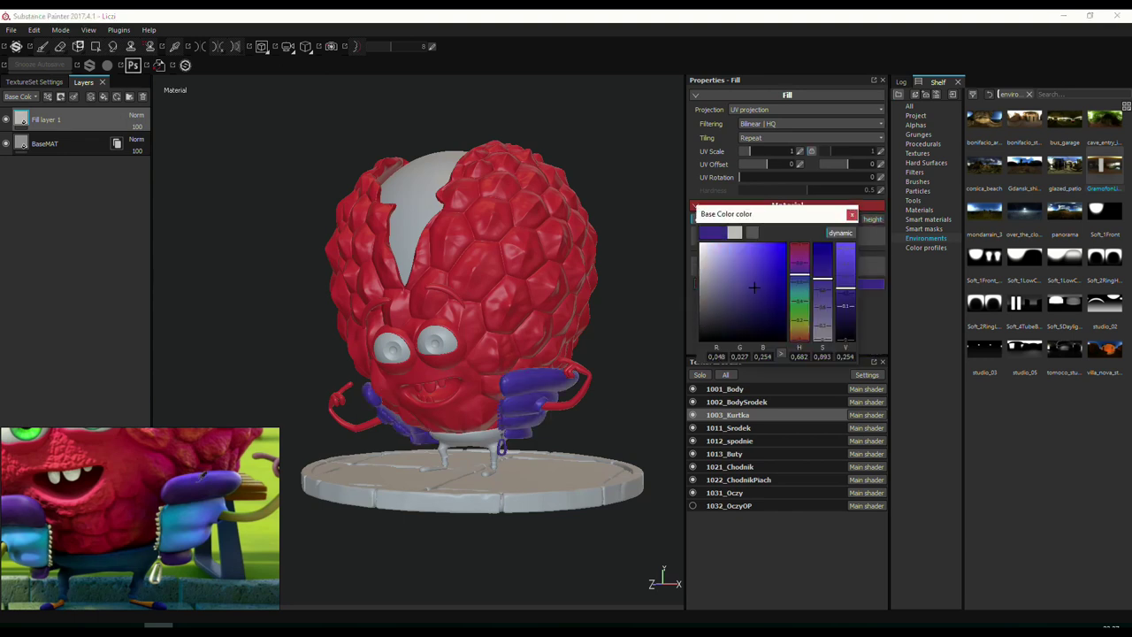
{"action": "left_click_drag", "start_coordinate": [800, 277], "coordinate": [800, 265]}
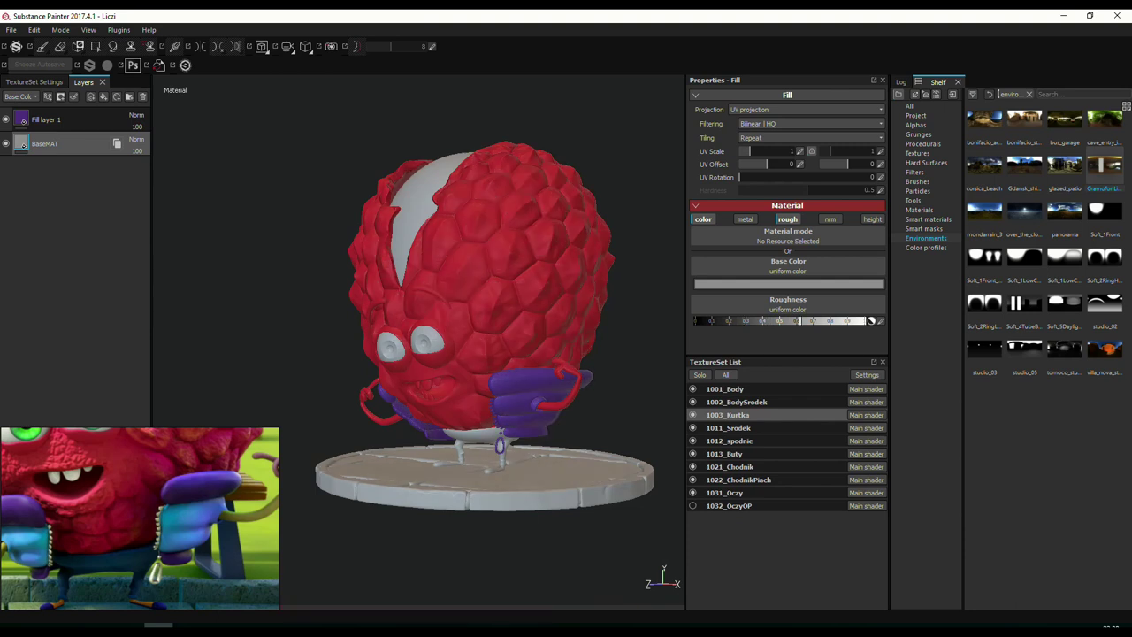
{"action": "left_click_drag", "start_coordinate": [525, 362], "coordinate": [530, 381], "text": "alt"}
{"action": "scroll", "coordinate": [569, 434], "scroll_direction": "up", "scroll_amount": 3}
{"action": "scroll", "coordinate": [505, 328], "scroll_direction": "up", "scroll_amount": 5}
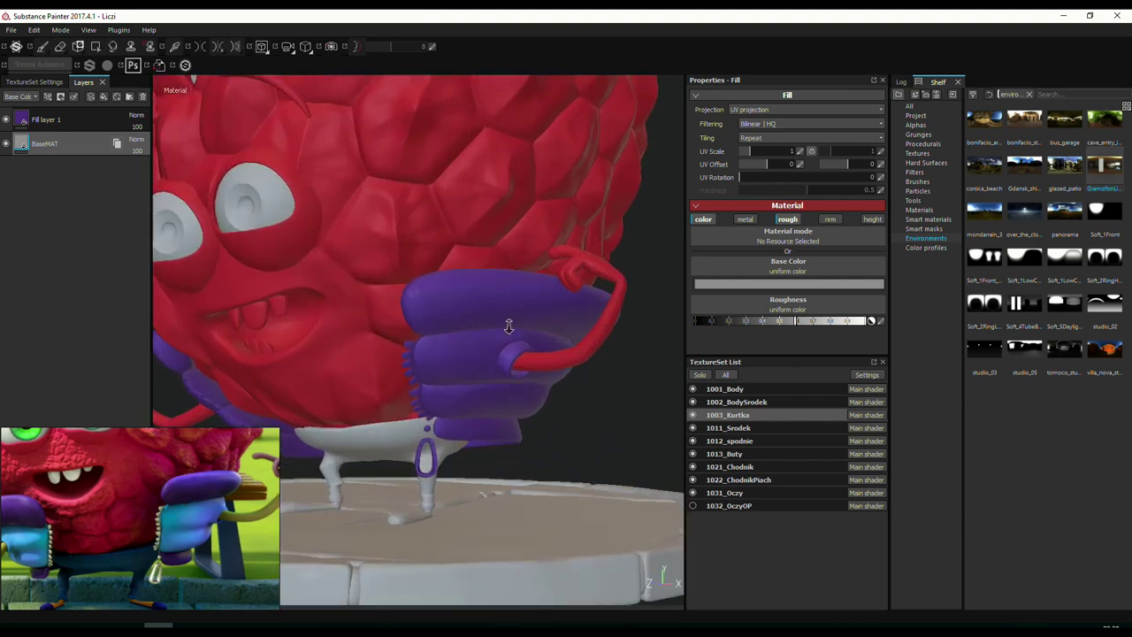
{"action": "scroll", "coordinate": [505, 328], "scroll_direction": "up", "scroll_amount": 3}
Settle on dark purple for the jacket fill and switch to the 2D UV view.
{"action": "left_click", "coordinate": [752, 284]}
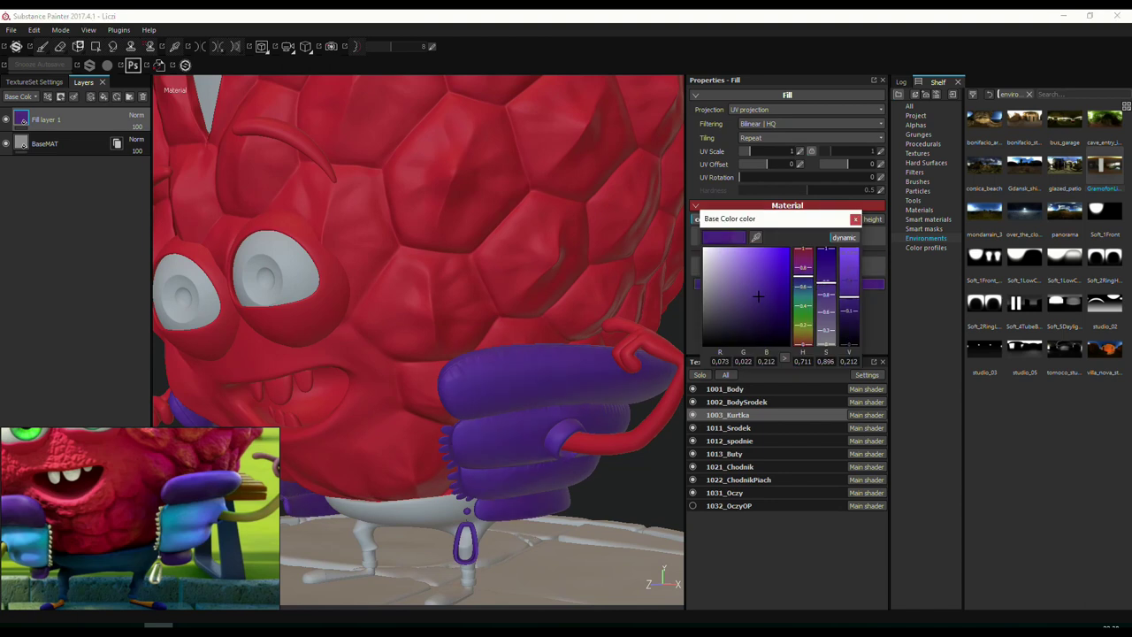
{"action": "left_click", "coordinate": [669, 303]}
{"action": "mouse_move", "coordinate": [670, 303]}
{"action": "left_mouse_down", "text": "alt"}
{"action": "mouse_move", "coordinate": [513, 346]}
{"action": "mouse_move", "coordinate": [460, 398]}
{"action": "left_mouse_up", "text": "alt"}
{"action": "key", "text": "F2"}
{"action": "scroll", "coordinate": [451, 472], "scroll_direction": "up", "scroll_amount": 3}
Give Fill layer 1 a black mask containing a Paint effect.
{"action": "key", "text": "f"}
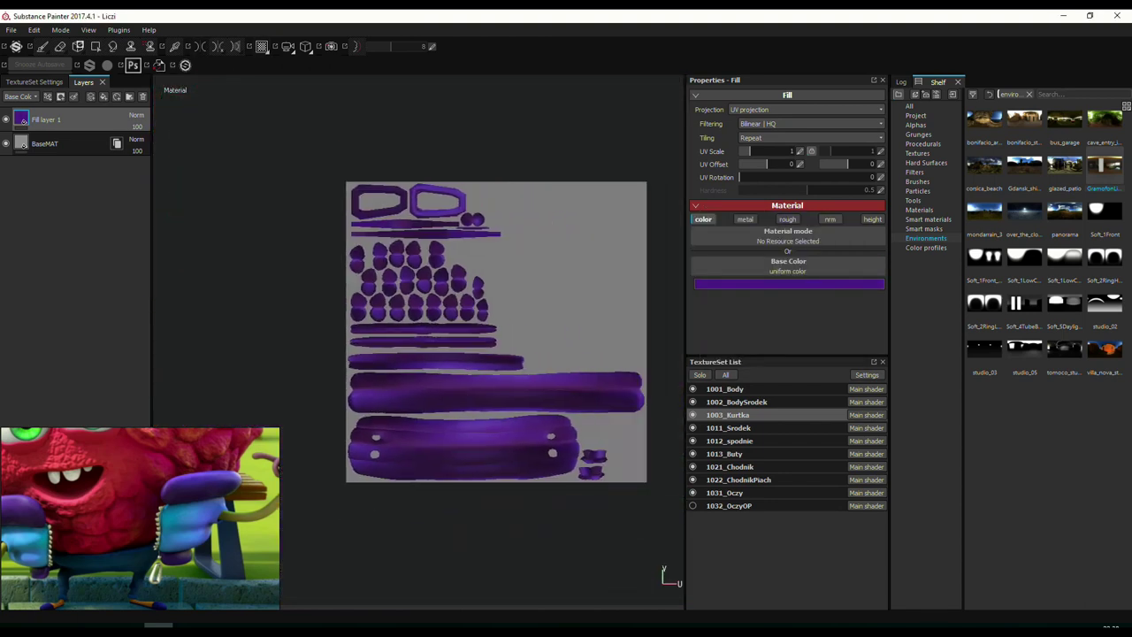
{"action": "left_click", "coordinate": [60, 97]}
{"action": "left_click", "coordinate": [84, 107]}
{"action": "left_click", "coordinate": [48, 96]}
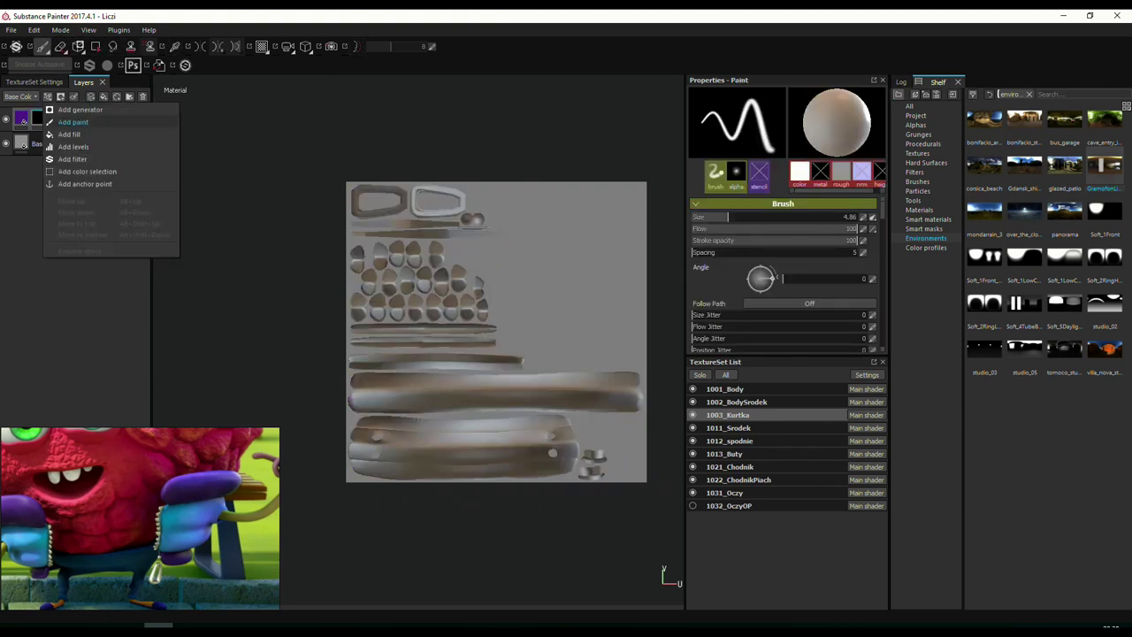
{"action": "left_click", "coordinate": [71, 119]}
Polygon-fill the wide sleeve band UV island in the mask and check it in 3D.
{"action": "key", "text": "3"}
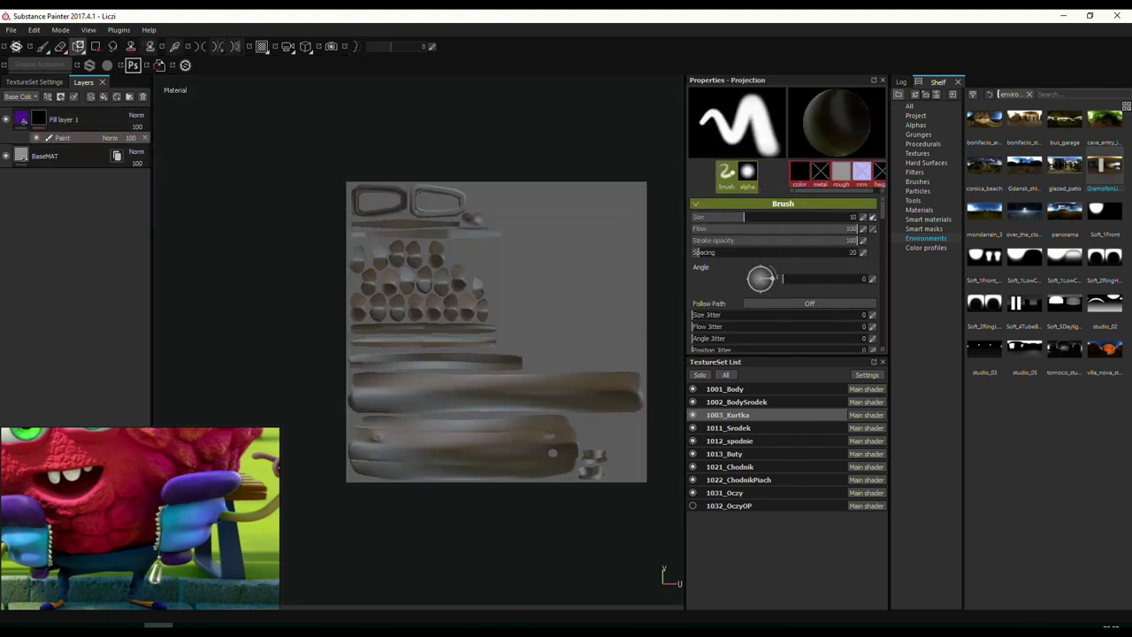
{"action": "key", "text": "4"}
{"action": "left_click", "coordinate": [495, 393]}
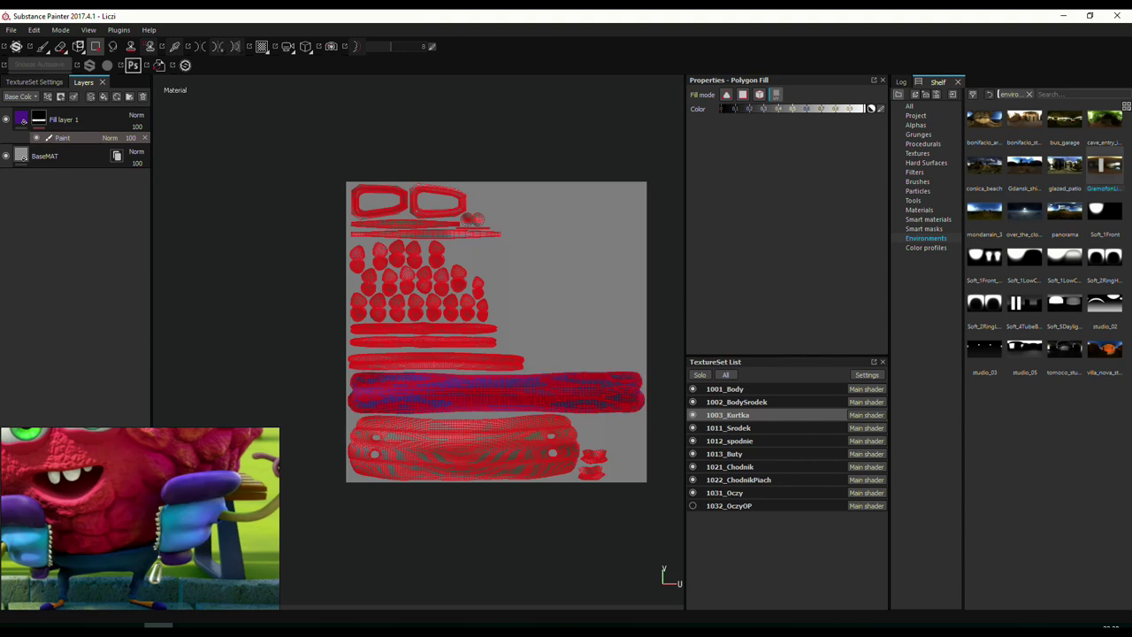
{"action": "key", "text": "1"}
{"action": "key", "text": "F2"}
{"action": "key", "text": "F3"}
{"action": "key", "text": "4"}
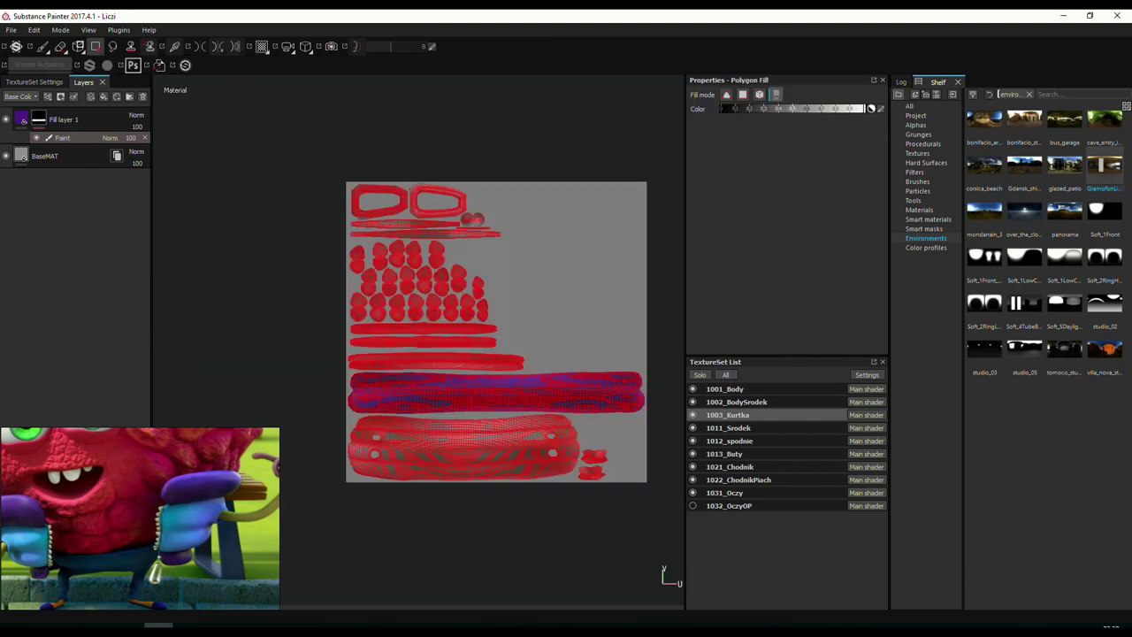
{"action": "key", "text": "F2"}
{"action": "key", "text": "F3"}
{"action": "key", "text": "F1"}
Return to the 3D-only view and orbit to a front close-up of the jacket.
{"action": "scroll", "coordinate": [572, 354], "scroll_direction": "up", "scroll_amount": 2}
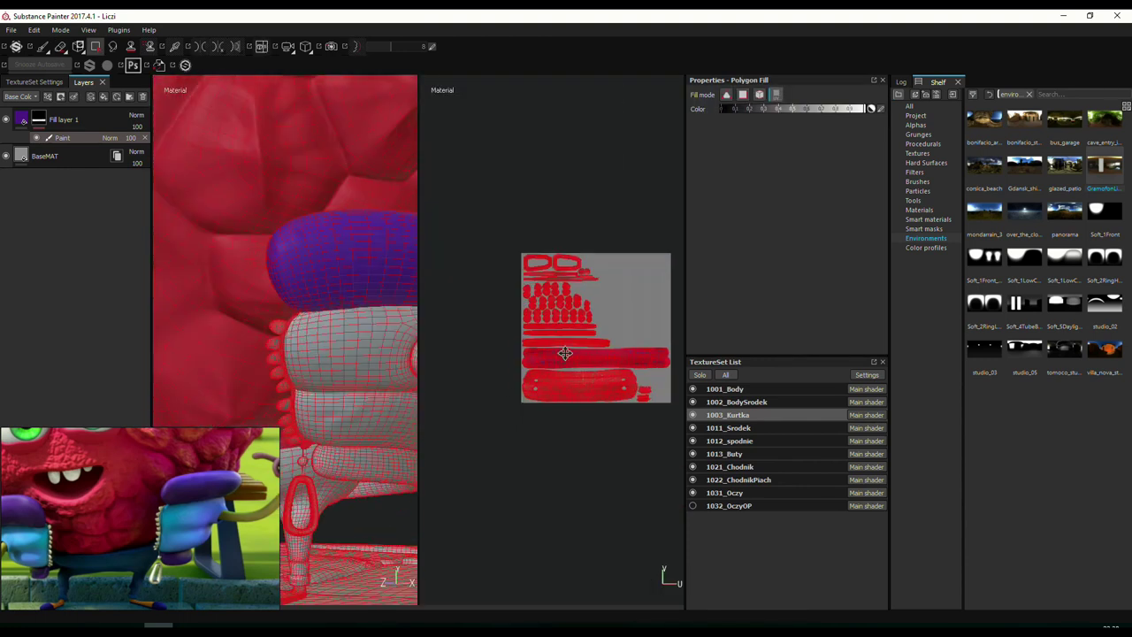
{"action": "scroll", "coordinate": [572, 354], "scroll_direction": "up", "scroll_amount": 3}
{"action": "scroll", "coordinate": [571, 354], "scroll_direction": "down", "scroll_amount": 1}
{"action": "key", "text": "f"}
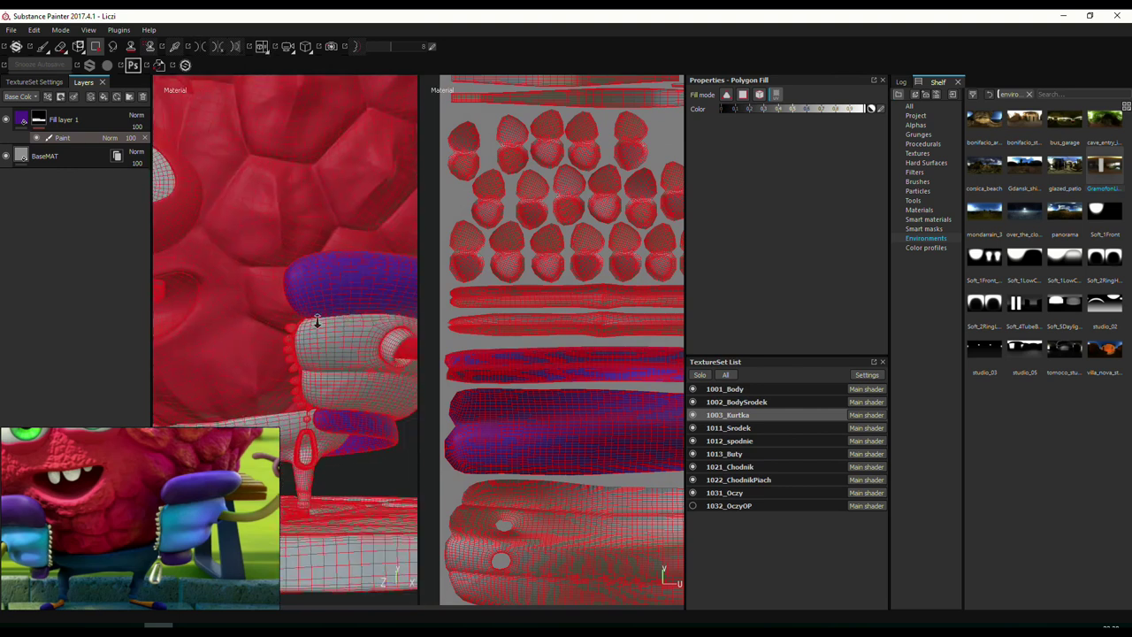
{"action": "key", "text": "1"}
{"action": "key", "text": "F2"}
{"action": "scroll", "coordinate": [416, 265], "scroll_direction": "up", "scroll_amount": 3}
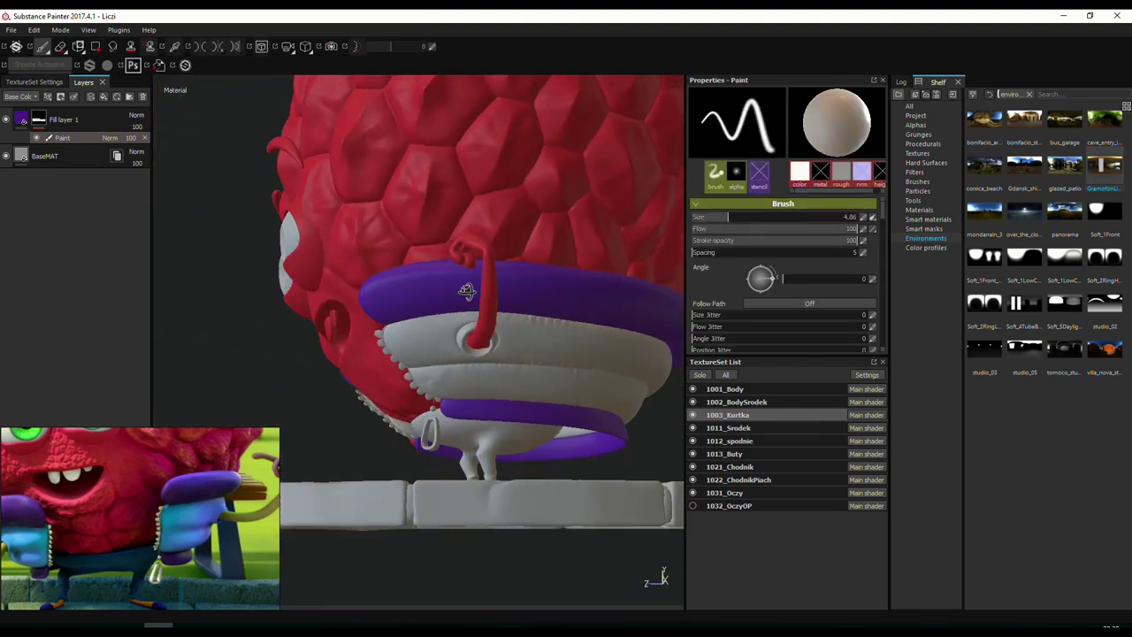
{"action": "mouse_move", "coordinate": [415, 266]}
{"action": "left_mouse_down", "text": "alt"}
{"action": "mouse_move", "coordinate": [463, 327]}
{"action": "mouse_move", "coordinate": [560, 306]}
{"action": "left_mouse_up", "text": "alt"}
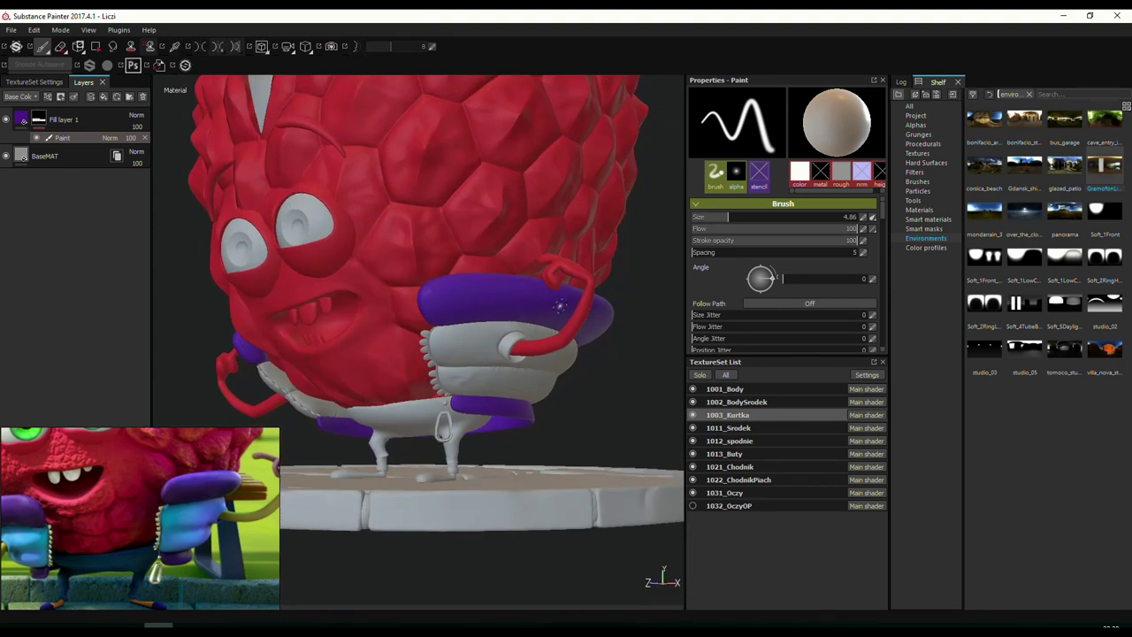
Add Fill layer 2 and set its base colour to light blue.
{"action": "left_click", "coordinate": [116, 96]}
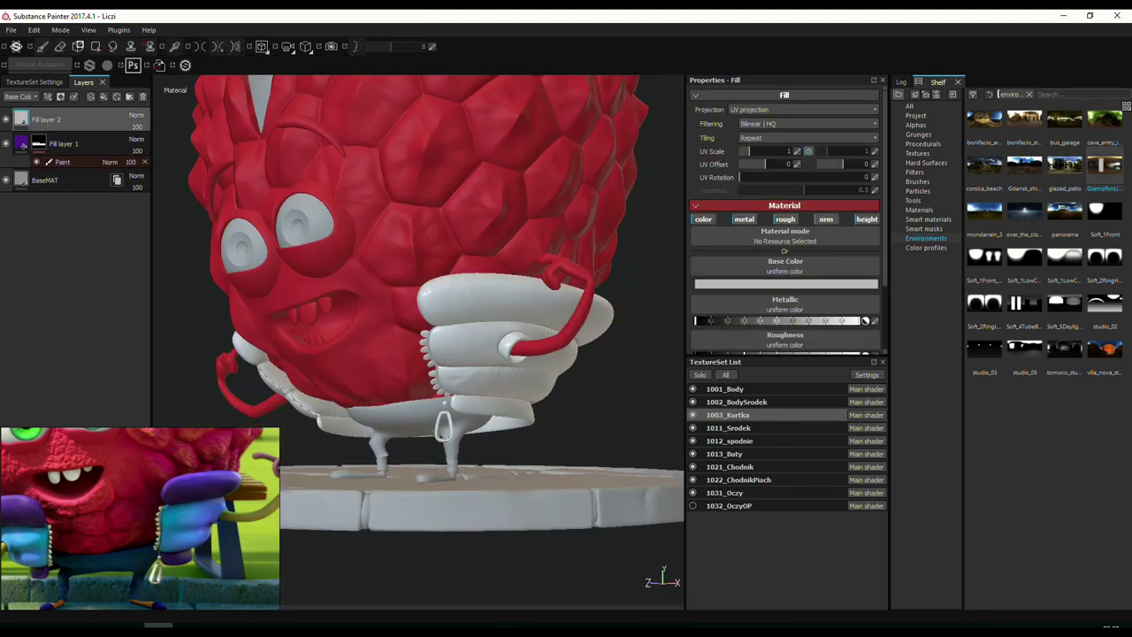
{"action": "left_click", "coordinate": [786, 284]}
{"action": "left_click", "coordinate": [767, 284]}
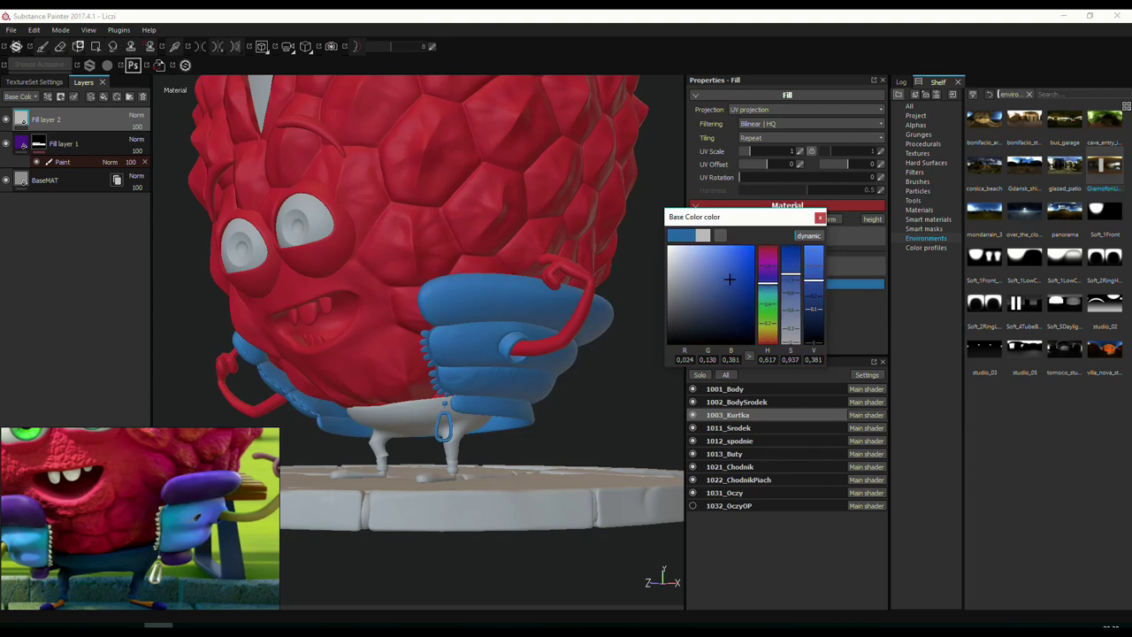
{"action": "left_click", "coordinate": [730, 272]}
{"action": "left_click", "coordinate": [60, 96]}
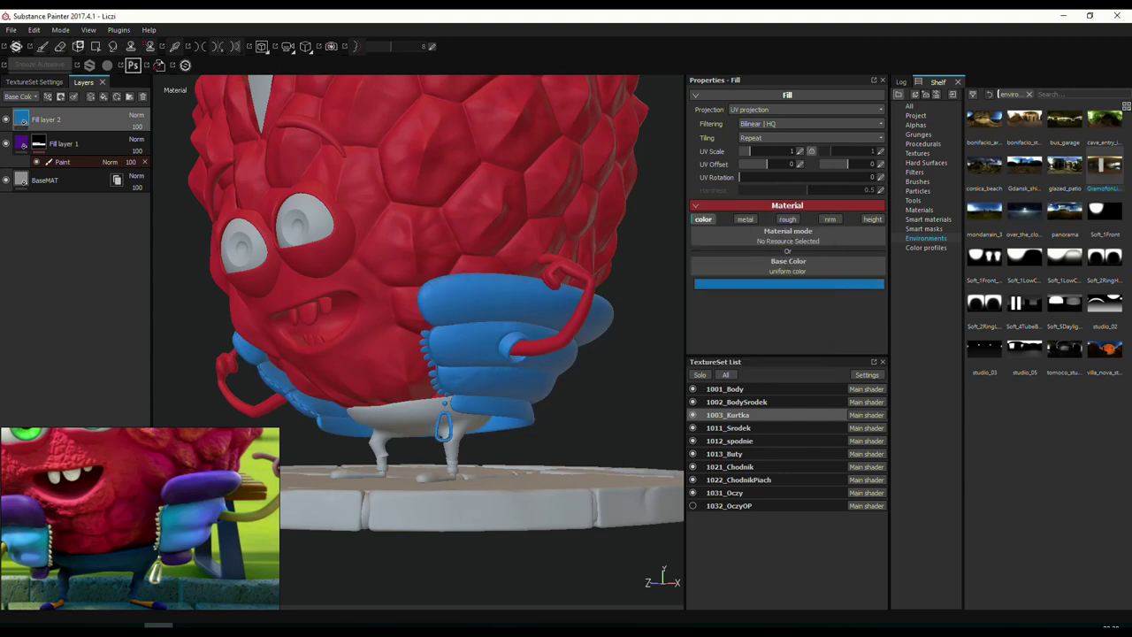
Give Fill layer 2 a black mask with a Paint effect.
{"action": "left_click", "coordinate": [60, 95]}
{"action": "left_click", "coordinate": [88, 107]}
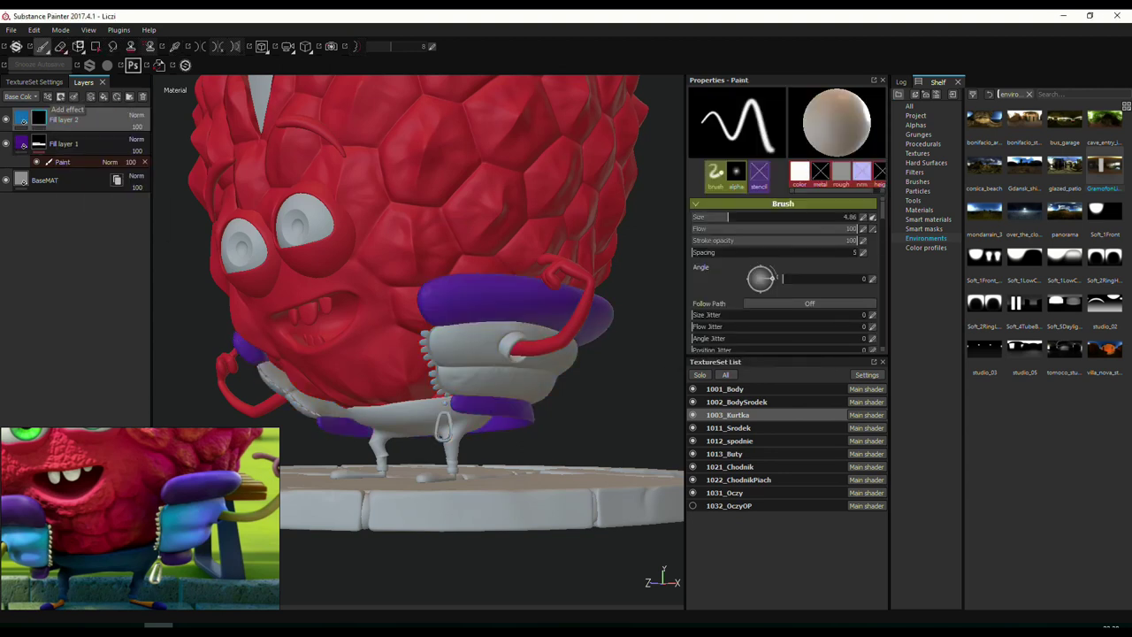
{"action": "left_click", "coordinate": [47, 95]}
{"action": "left_click", "coordinate": [67, 121]}
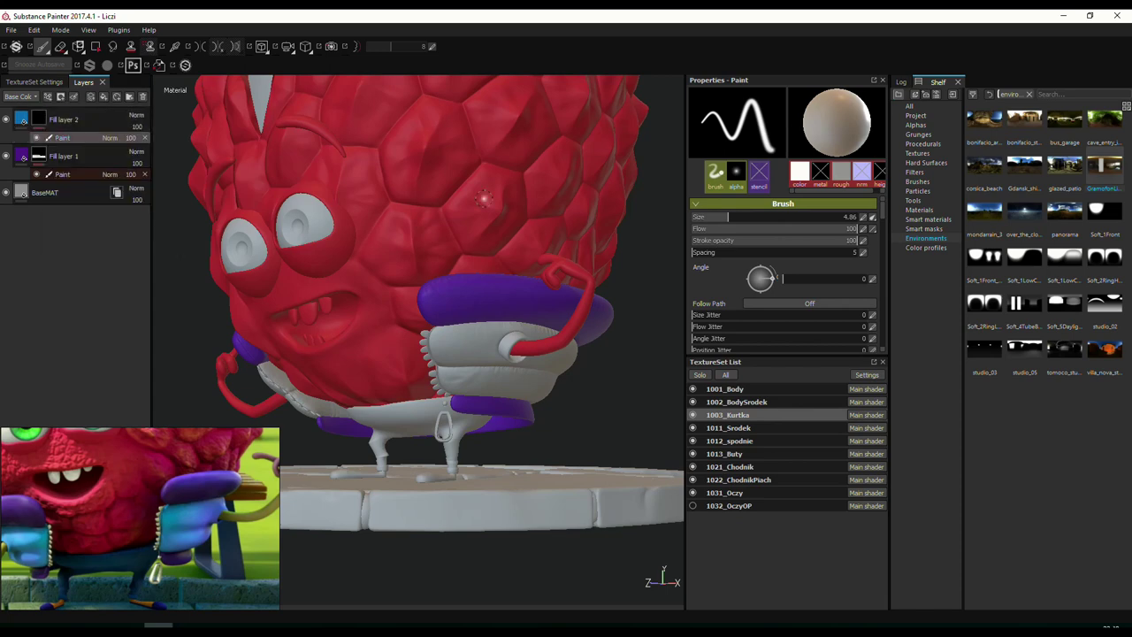
Polygon-fill the jacket's middle UV islands in Fill layer 2's mask.
{"action": "key", "text": "F3"}
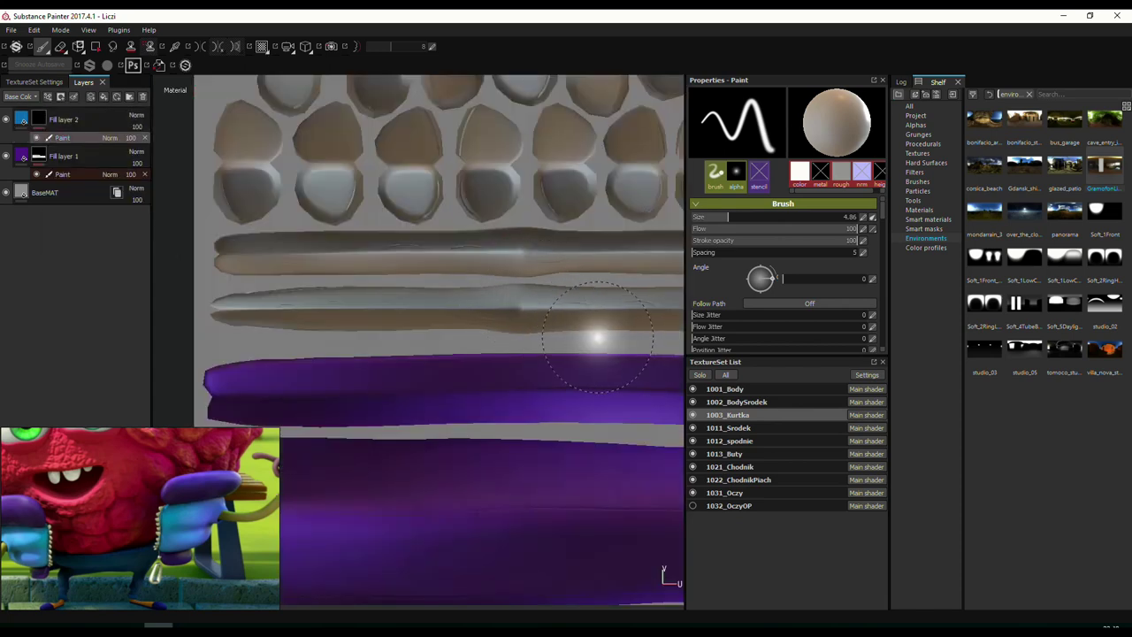
{"action": "key", "text": "4"}
{"action": "scroll", "coordinate": [450, 227], "scroll_direction": "down", "scroll_amount": 2}
{"action": "scroll", "coordinate": [469, 292], "scroll_direction": "down", "scroll_amount": 2}
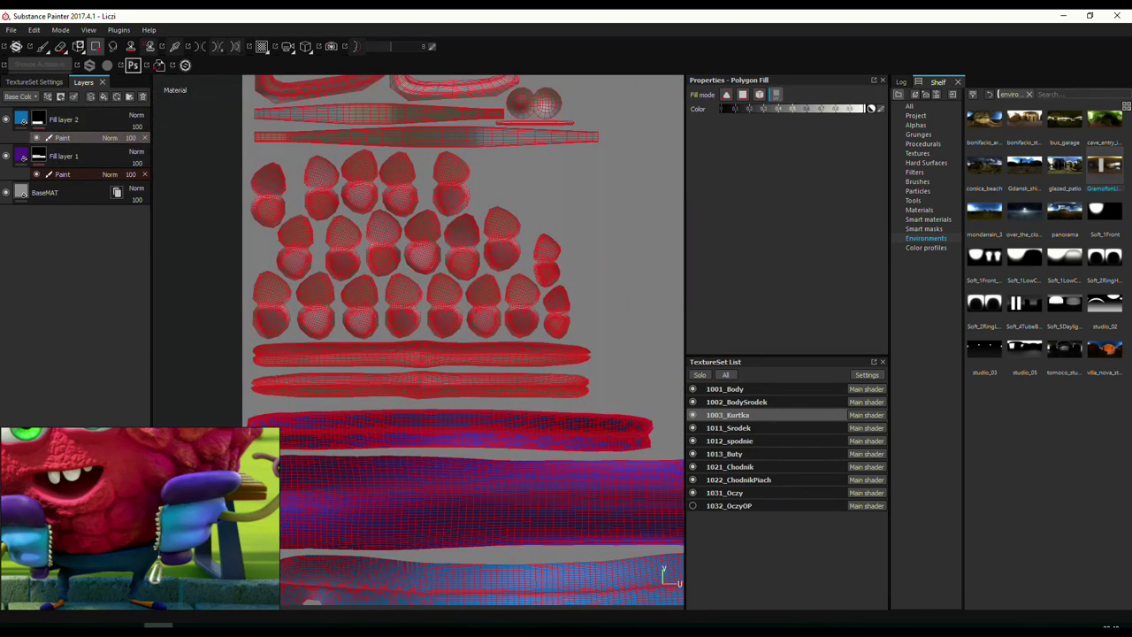
{"action": "scroll", "coordinate": [493, 352], "scroll_direction": "up", "scroll_amount": 2}
{"action": "key", "text": "1"}
{"action": "key", "text": "F2"}
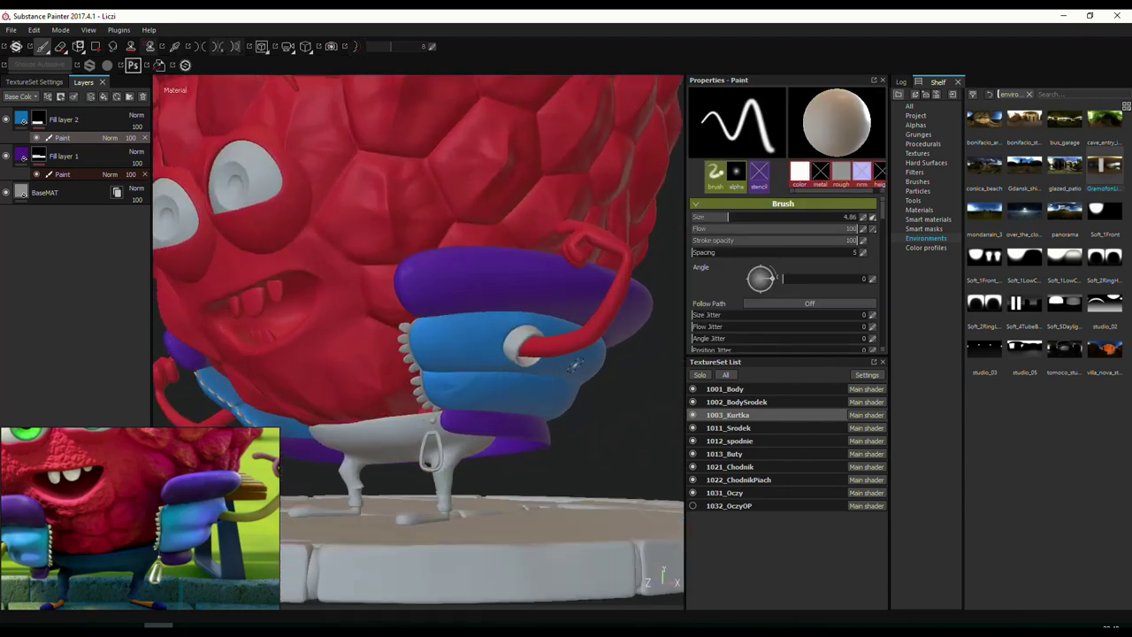
{"action": "key", "text": "F3"}
{"action": "scroll", "coordinate": [321, 283], "scroll_direction": "up", "scroll_amount": 2}
{"action": "mouse_move", "coordinate": [523, 366]}
{"action": "middle_mouse_down"}
{"action": "mouse_move", "coordinate": [321, 283]}
{"action": "mouse_move", "coordinate": [322, 115]}
{"action": "middle_mouse_up"}
Fill the lower middle islands and inspect the blue jacket sections on the 3D model.
{"action": "key", "text": "4"}
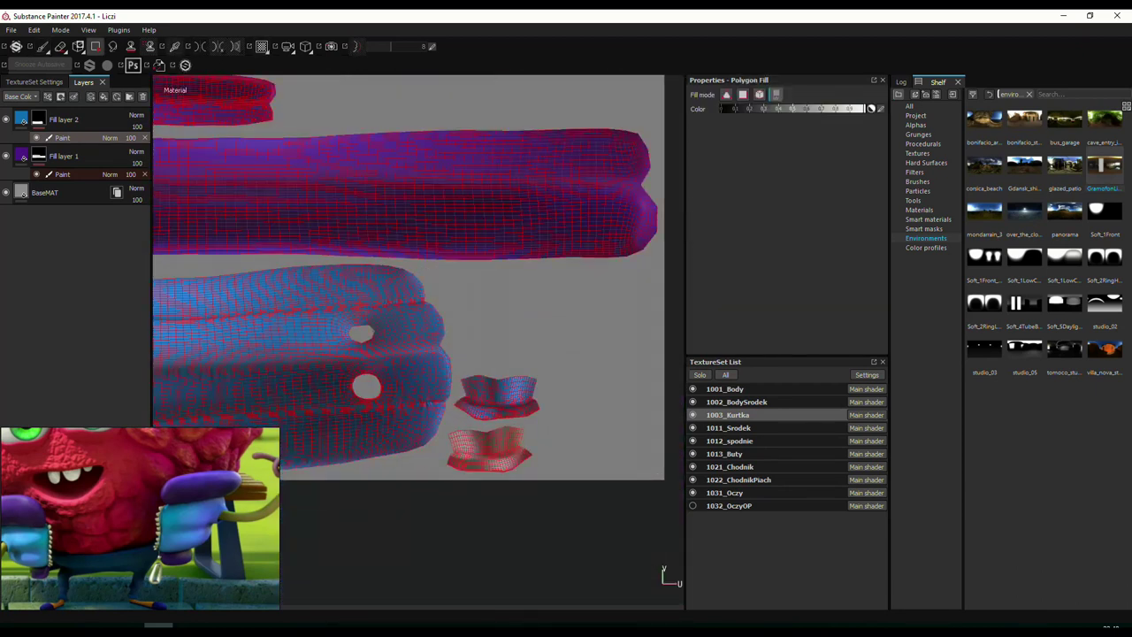
{"action": "key", "text": "1"}
{"action": "key", "text": "F1"}
{"action": "key", "text": "F2"}
{"action": "mouse_move", "coordinate": [541, 358]}
{"action": "left_mouse_down", "text": "alt"}
{"action": "mouse_move", "coordinate": [478, 353]}
{"action": "mouse_move", "coordinate": [543, 387]}
{"action": "left_mouse_up", "text": "alt"}
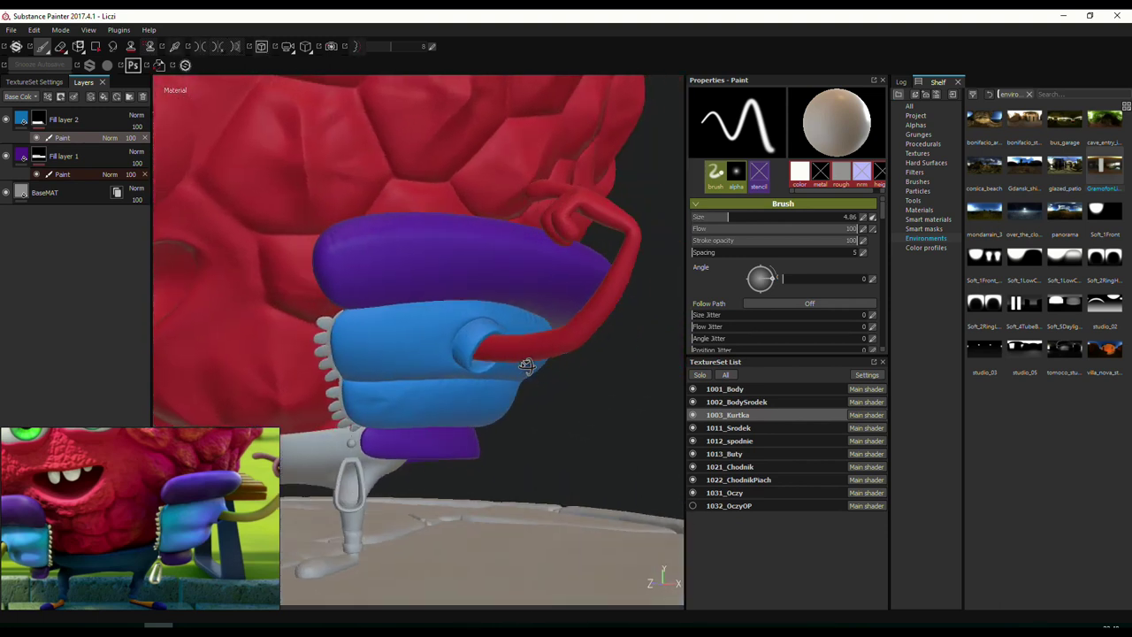
{"action": "scroll", "coordinate": [543, 386], "scroll_direction": "down", "scroll_amount": 5}
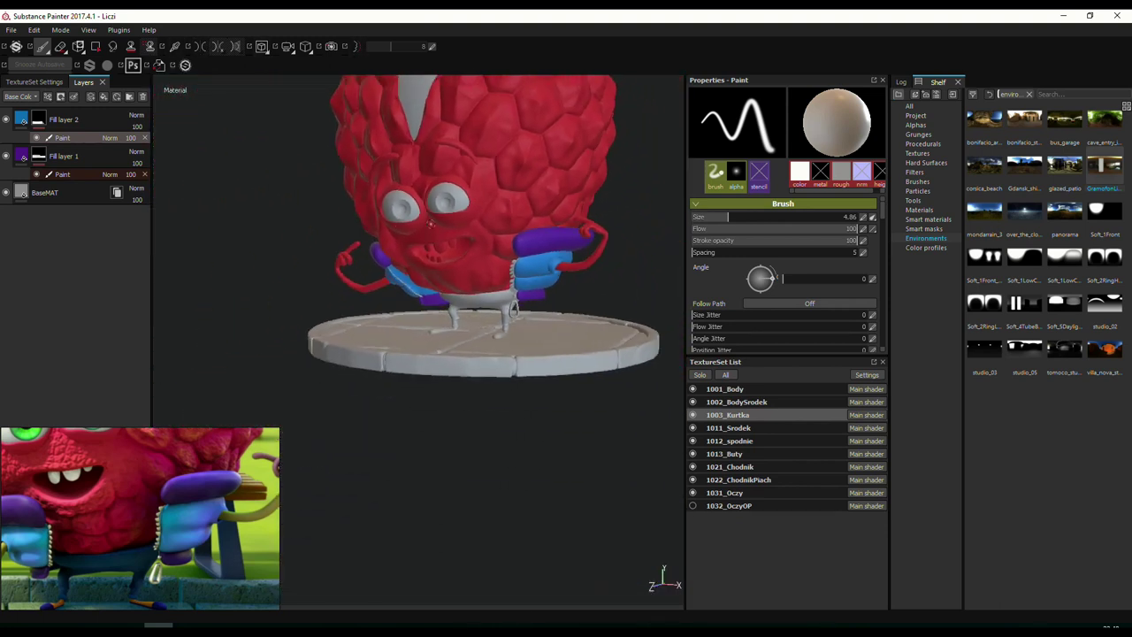
On 1001_Body, undo the BaseColor layer's mask and paint strokes so the body is fully red.
{"action": "left_click", "coordinate": [724, 389]}
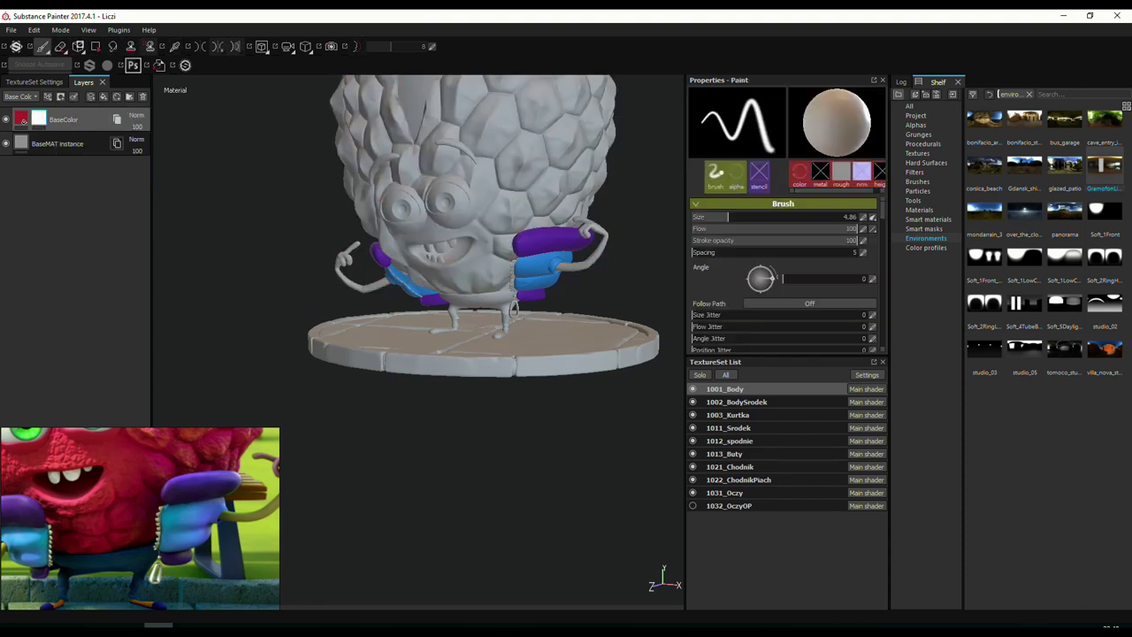
{"action": "left_click", "coordinate": [60, 96]}
{"action": "left_click", "coordinate": [89, 120]}
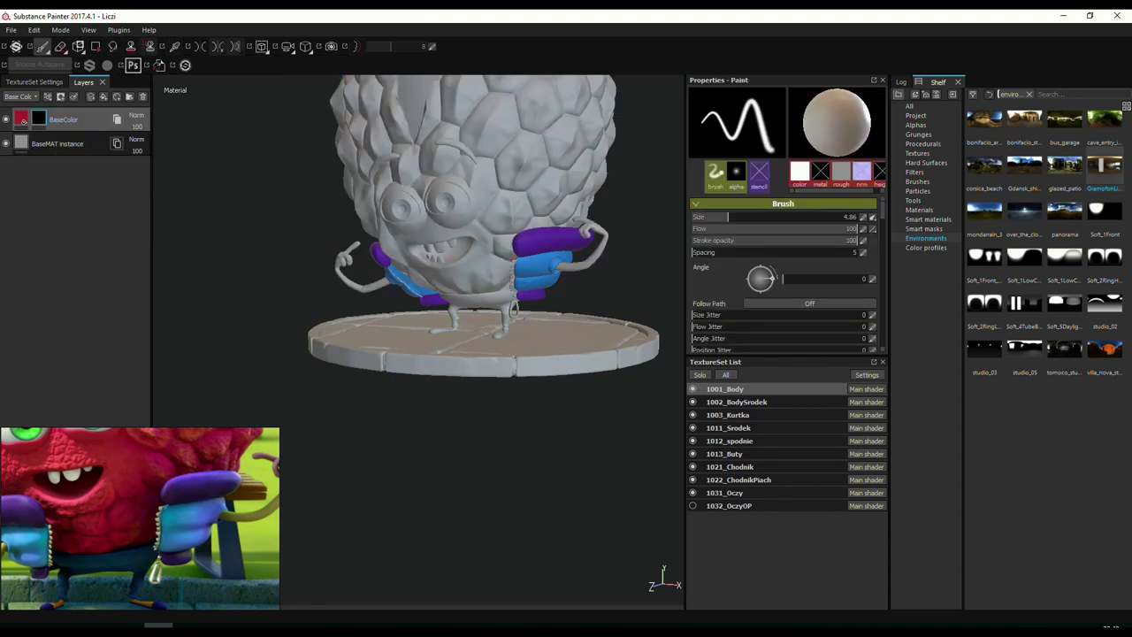
{"action": "left_click_drag", "start_coordinate": [416, 256], "coordinate": [436, 275], "text": "alt"}
{"action": "key", "text": "ctrl+z"}
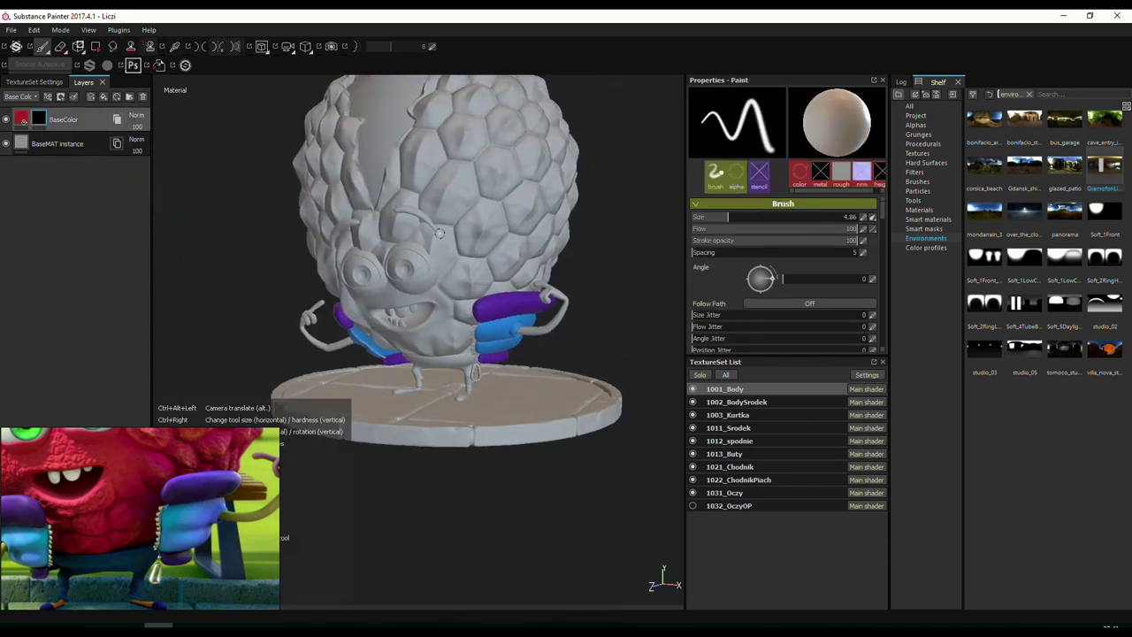
{"action": "key", "text": "ctrl+z"}
{"action": "left_click_drag", "start_coordinate": [439, 233], "coordinate": [467, 292], "text": "alt"}
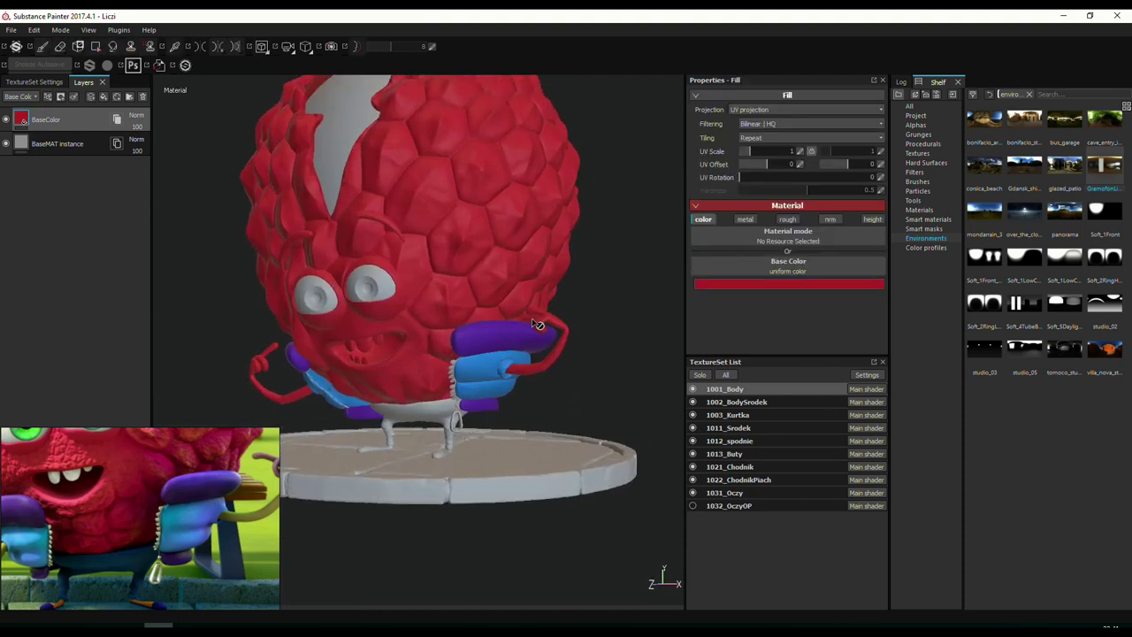
{"action": "scroll", "coordinate": [467, 291], "scroll_direction": "up", "scroll_amount": 3}
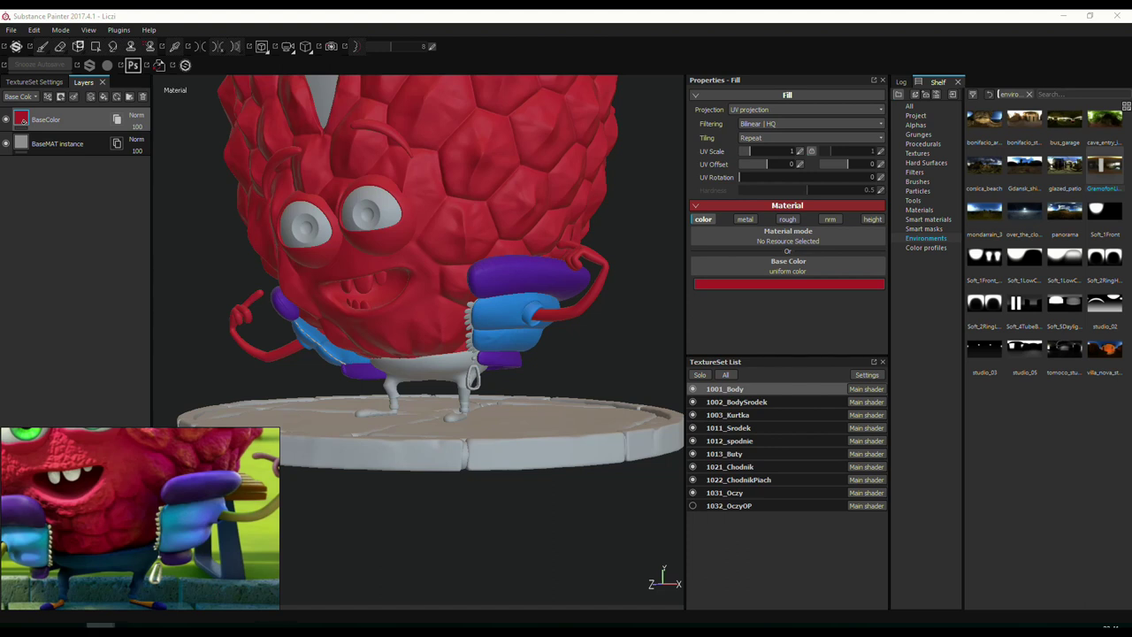
Import the eye DIF jpg as a texture into the current project.
{"action": "left_click", "coordinate": [716, 196]}
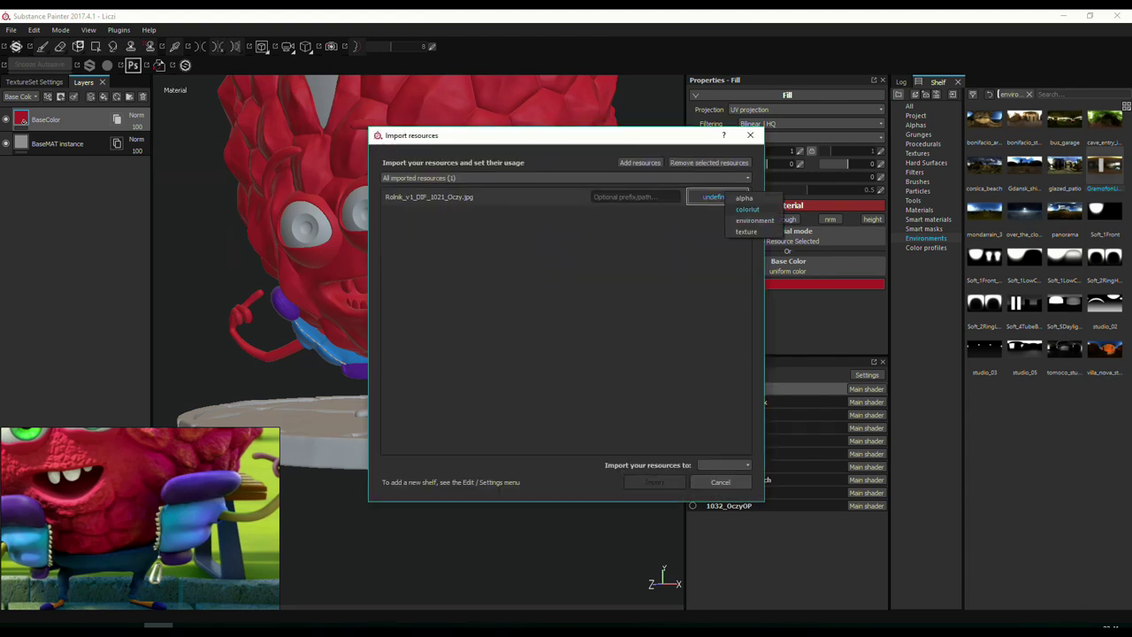
{"action": "left_click", "coordinate": [723, 464]}
{"action": "left_click", "coordinate": [724, 493]}
{"action": "left_click", "coordinate": [654, 482]}
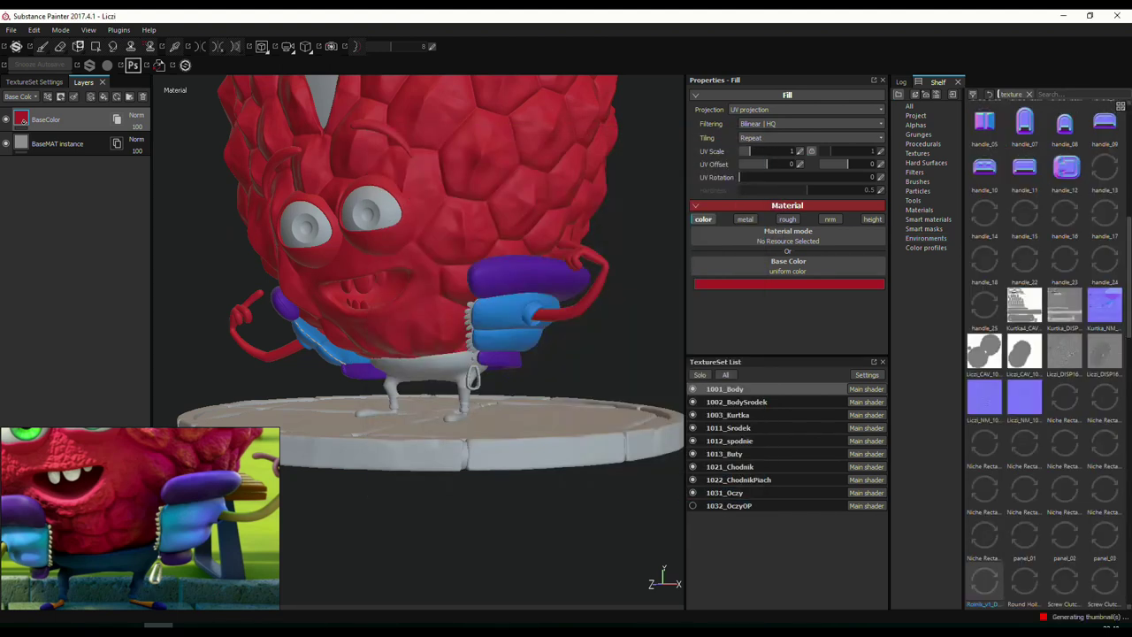
Add a fill layer on 1031_Oczy using the imported eye texture as Base Color.
{"action": "left_click", "coordinate": [725, 493]}
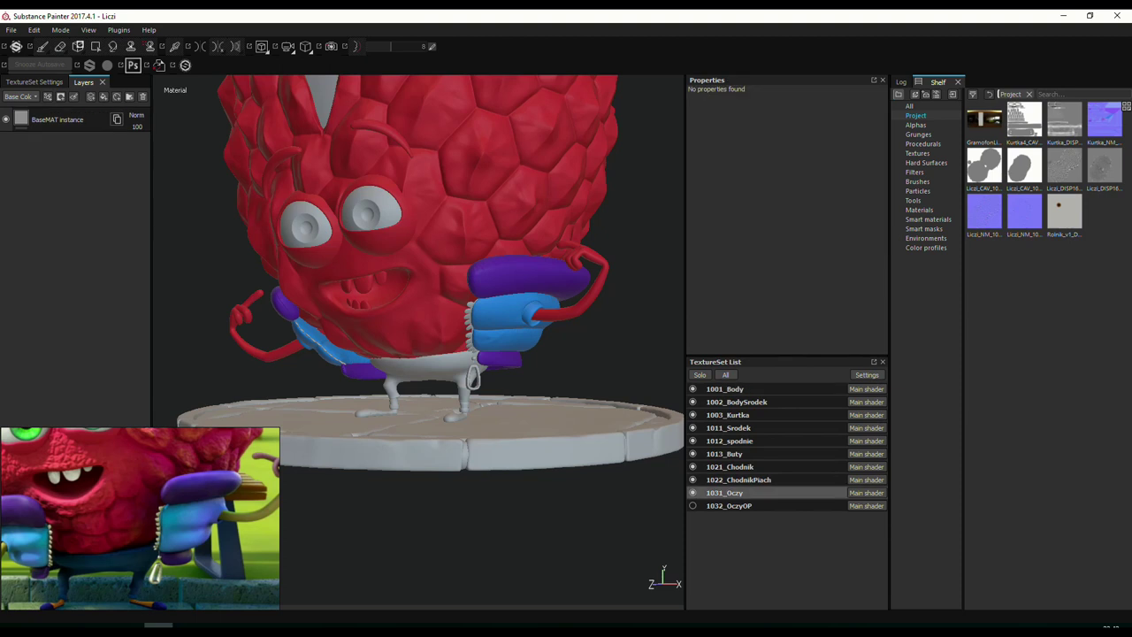
{"action": "left_click", "coordinate": [61, 96]}
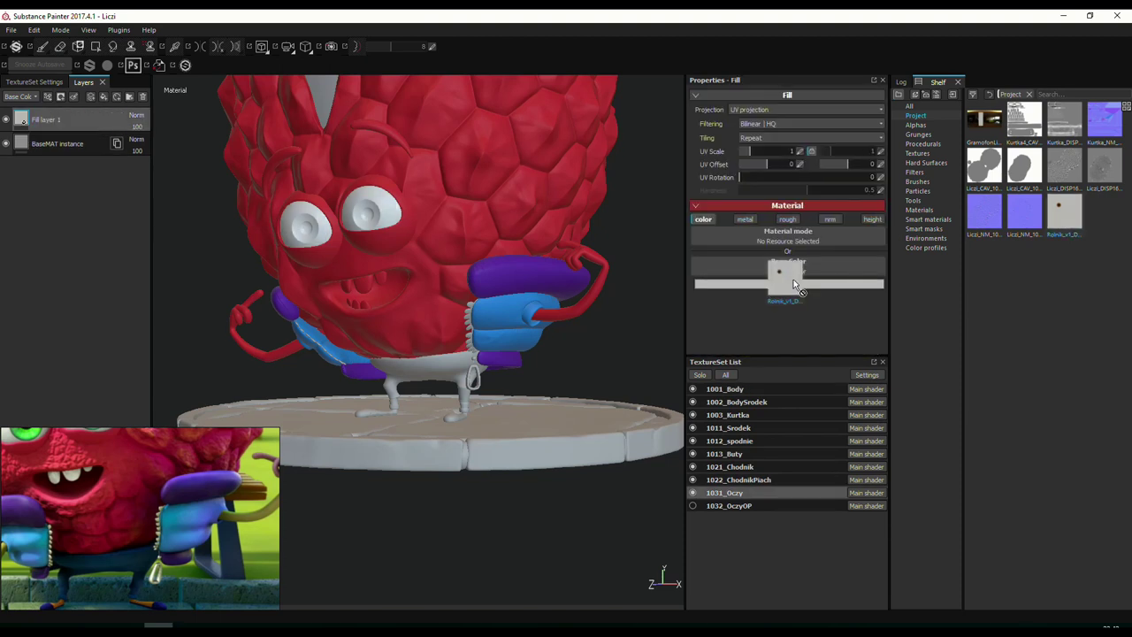
{"action": "left_click_drag", "start_coordinate": [1064, 212], "coordinate": [703, 269]}
{"action": "scroll", "coordinate": [425, 220], "scroll_direction": "up", "scroll_amount": 2}
{"action": "scroll", "coordinate": [425, 221], "scroll_direction": "up", "scroll_amount": 2}
{"action": "scroll", "coordinate": [425, 220], "scroll_direction": "up", "scroll_amount": 2}
Add an HSL Perceptive filter at hue 0.56, saturation 0.56 to turn the irises green.
{"action": "left_click", "coordinate": [48, 96]}
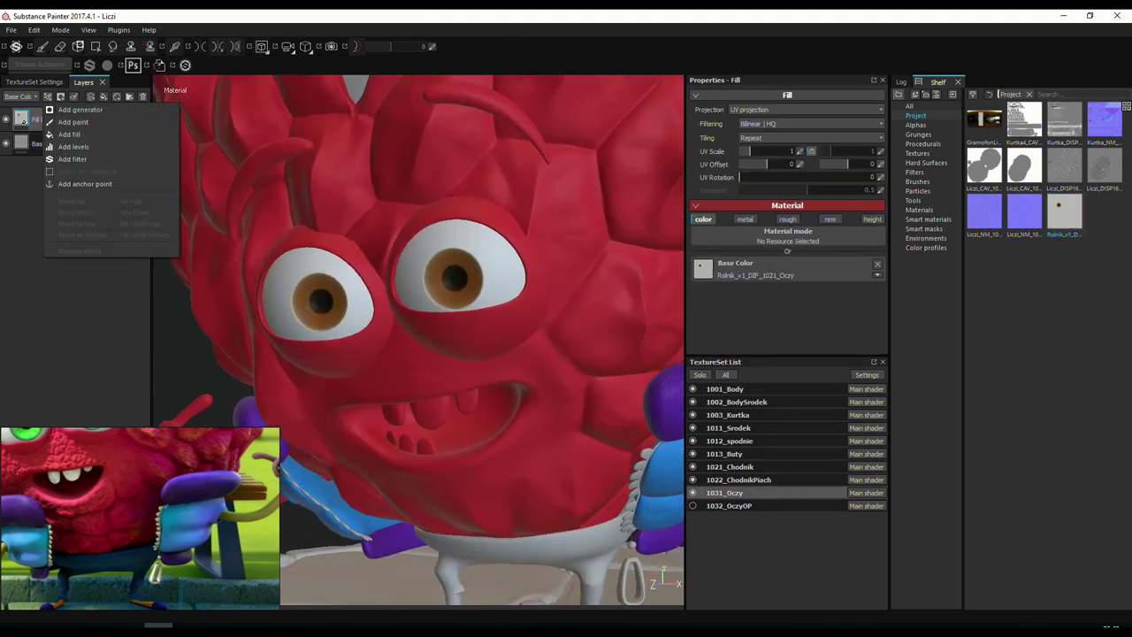
{"action": "left_click", "coordinate": [73, 158]}
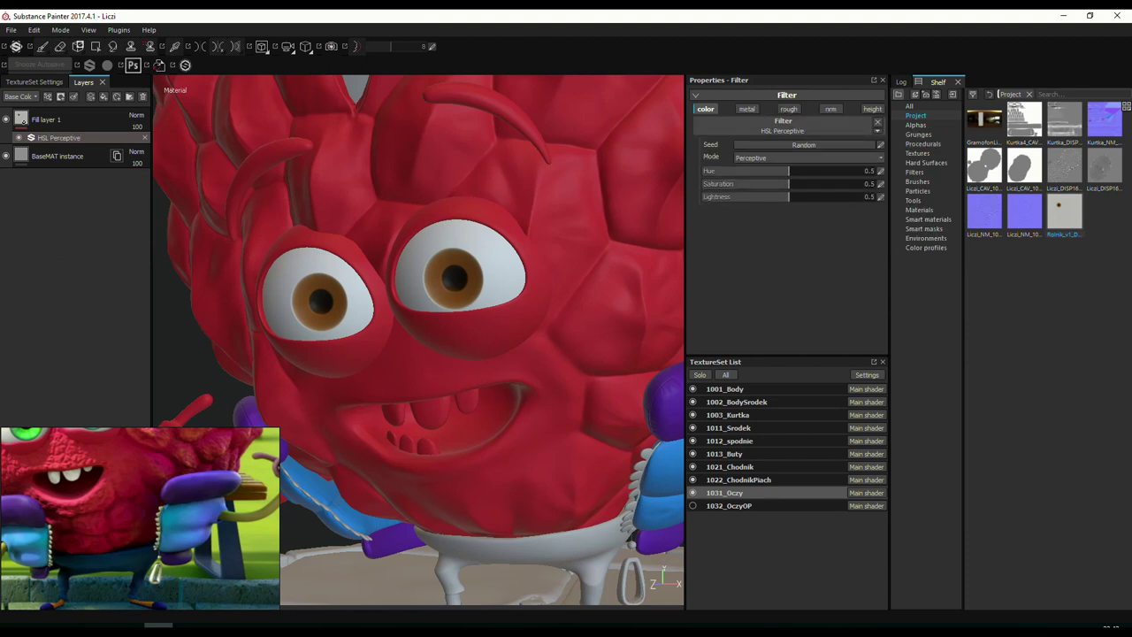
{"action": "mouse_move", "coordinate": [789, 170]}
{"action": "left_mouse_down"}
{"action": "mouse_move", "coordinate": [842, 171]}
{"action": "mouse_move", "coordinate": [796, 171]}
{"action": "mouse_move", "coordinate": [798, 183]}
{"action": "left_mouse_up"}
{"action": "mouse_move", "coordinate": [584, 318]}
{"action": "right_mouse_down", "text": "alt"}
{"action": "mouse_move", "coordinate": [585, 269]}
{"action": "mouse_move", "coordinate": [575, 324]}
{"action": "mouse_move", "coordinate": [616, 160]}
{"action": "right_mouse_up", "text": "alt"}
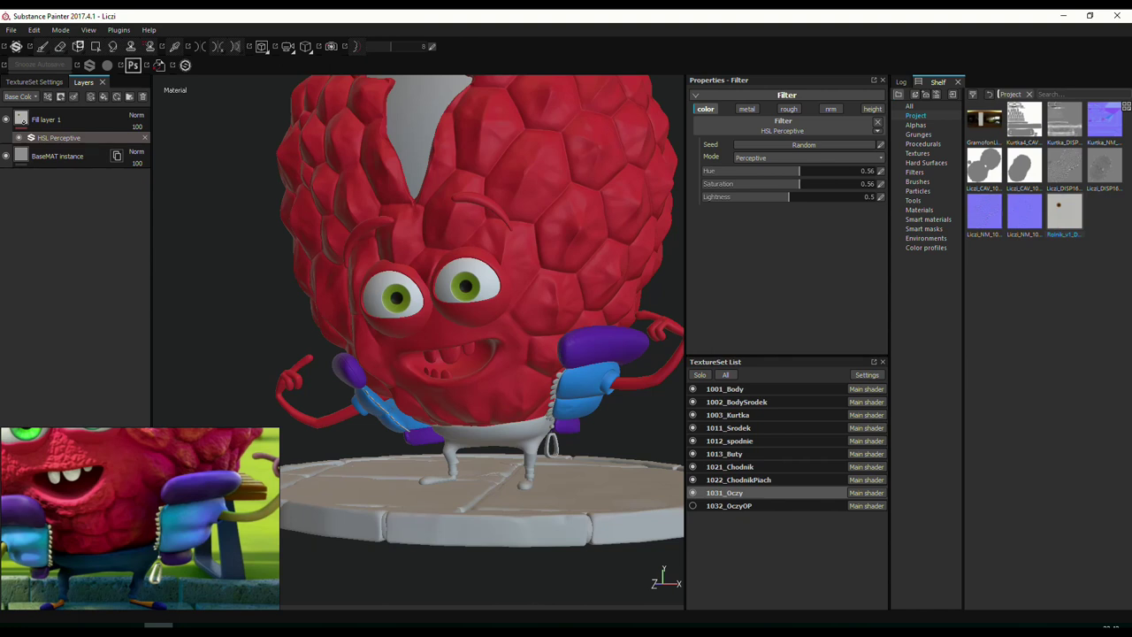
Set the eye texture set's resolution to 1024.
{"action": "left_click", "coordinate": [33, 81]}
{"action": "left_click", "coordinate": [36, 129]}
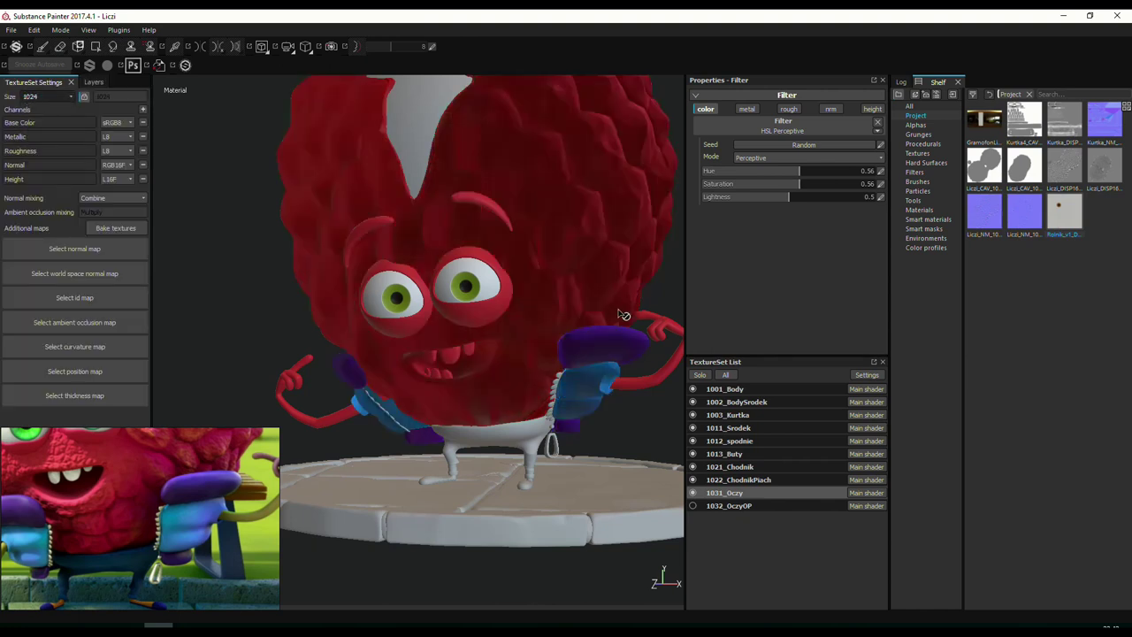
{"action": "mouse_move", "coordinate": [566, 371]}
{"action": "right_mouse_down", "text": "alt"}
{"action": "mouse_move", "coordinate": [557, 295]}
{"action": "mouse_move", "coordinate": [528, 328]}
{"action": "right_mouse_up", "text": "alt"}
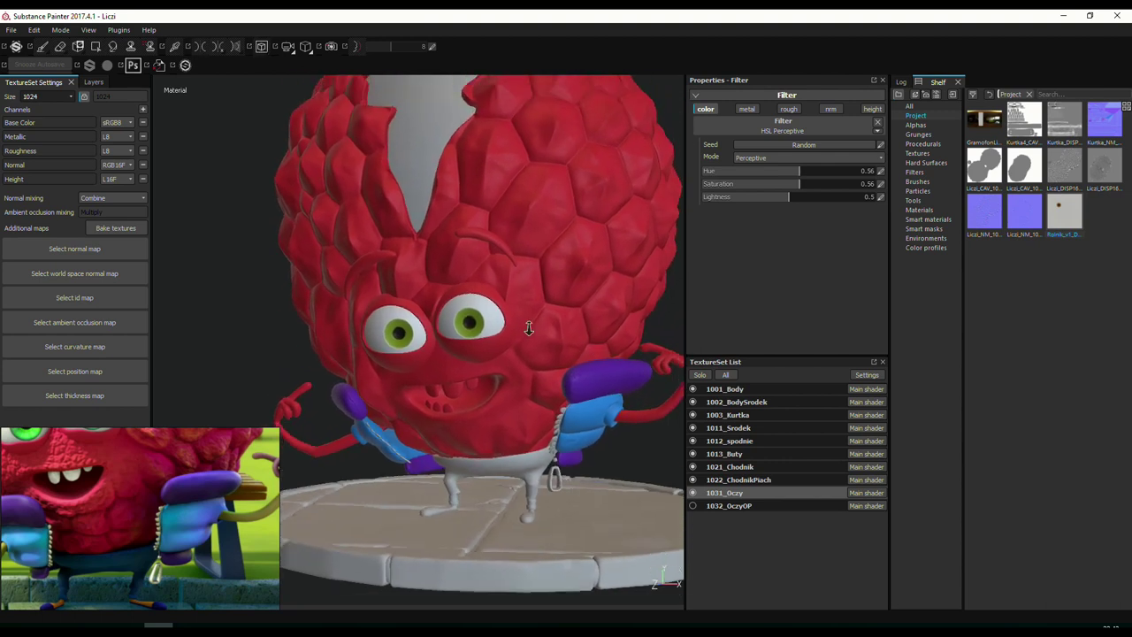
{"action": "left_click_drag", "start_coordinate": [528, 328], "coordinate": [216, 113], "text": "alt"}
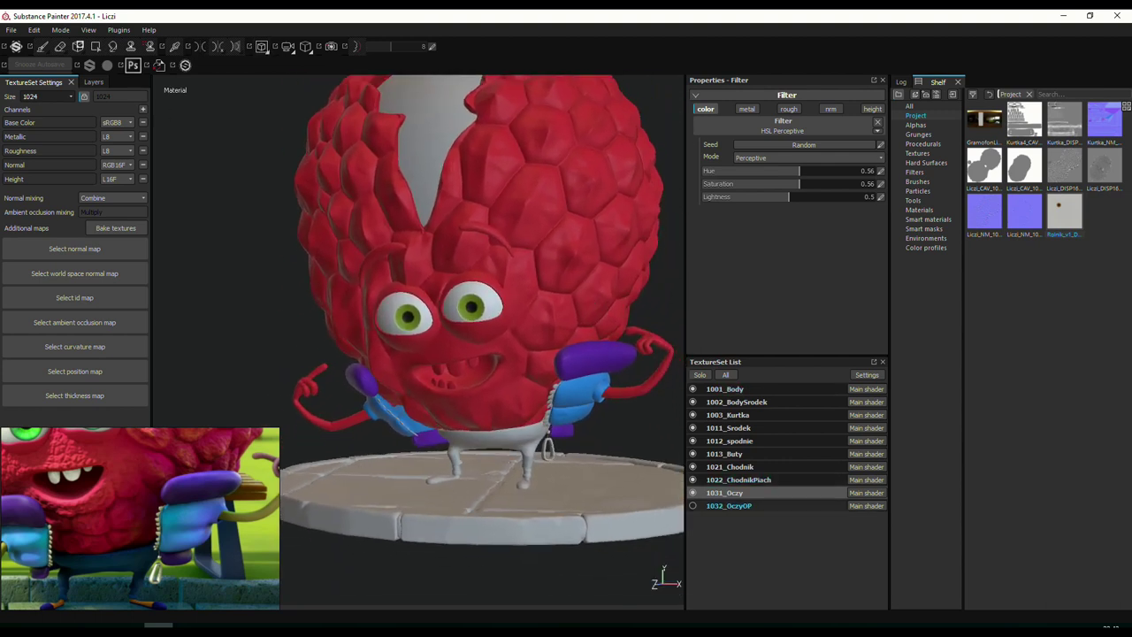
Hide the 1032_OczyOP eye overlay texture set and inspect the lower body.
{"action": "left_click", "coordinate": [693, 505]}
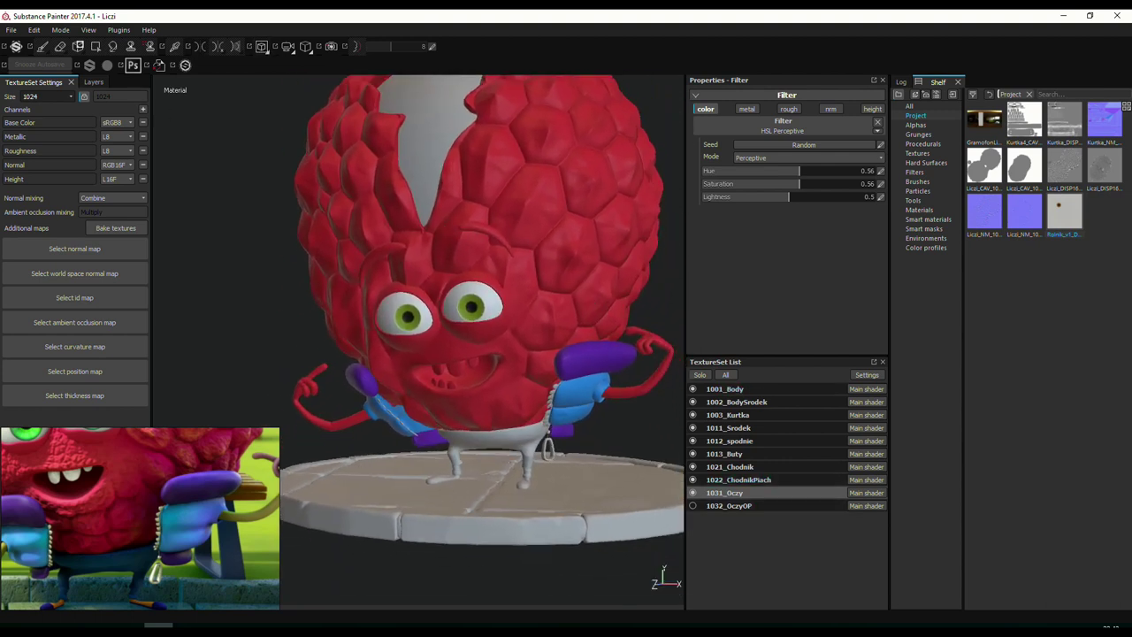
{"action": "right_click_drag", "start_coordinate": [397, 354], "coordinate": [430, 356], "text": "alt"}
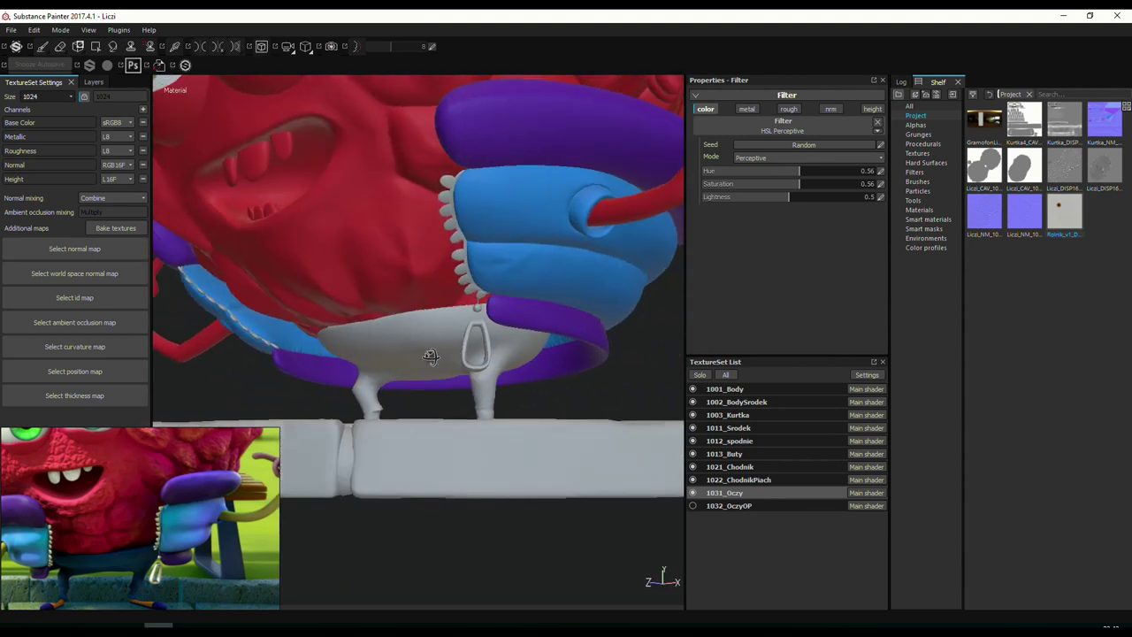
{"action": "mouse_move", "coordinate": [431, 356]}
{"action": "left_mouse_down", "text": "alt"}
{"action": "mouse_move", "coordinate": [493, 374]}
{"action": "mouse_move", "coordinate": [531, 370]}
{"action": "left_mouse_up", "text": "alt"}
In 1003_Kurtka's layers, add a second paint effect to Fill layer 2's mask.
{"action": "left_click", "coordinate": [723, 415]}
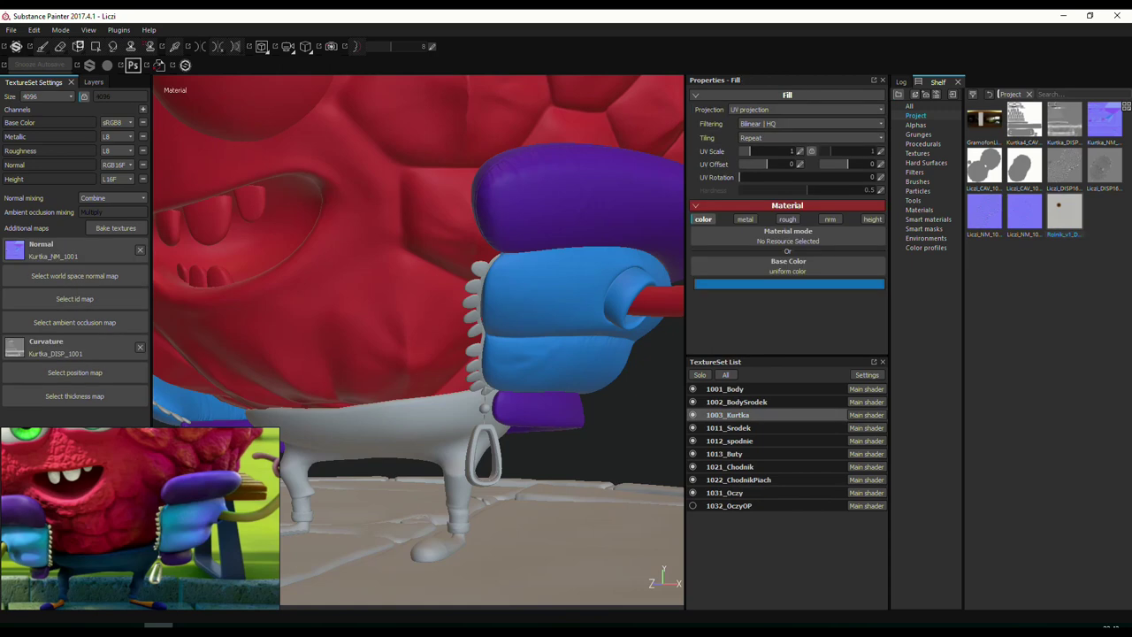
{"action": "left_click", "coordinate": [84, 81]}
{"action": "left_click", "coordinate": [62, 137]}
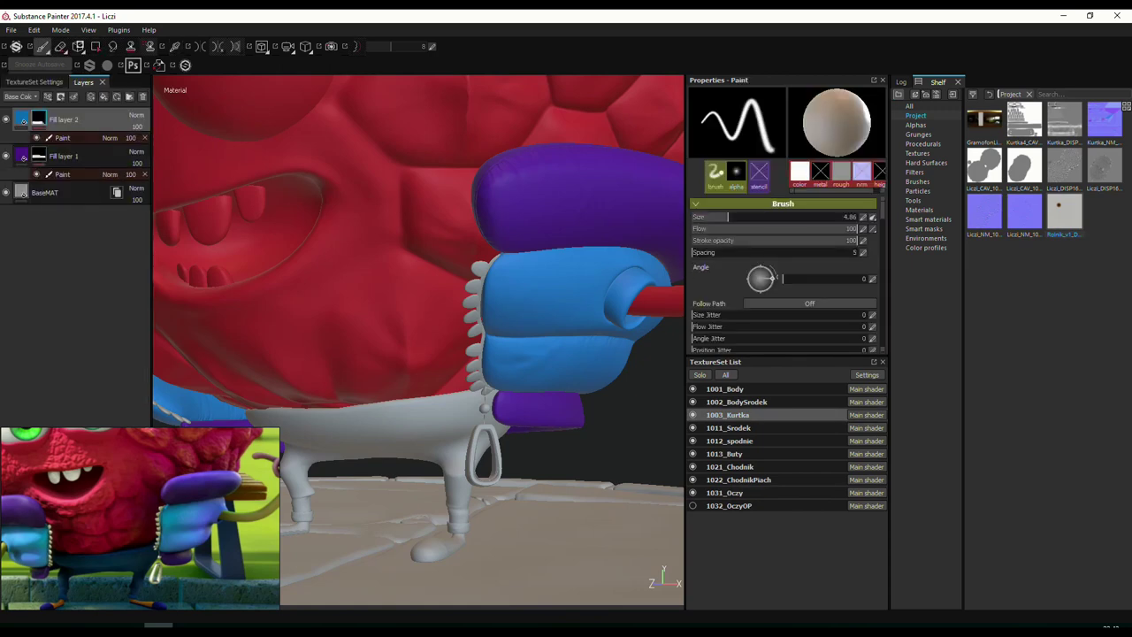
{"action": "left_click", "coordinate": [47, 96]}
{"action": "left_click", "coordinate": [71, 122]}
Polygon-fill the two small UV shells in Fill layer 1's paint mask so they turn purple.
{"action": "key", "text": "4"}
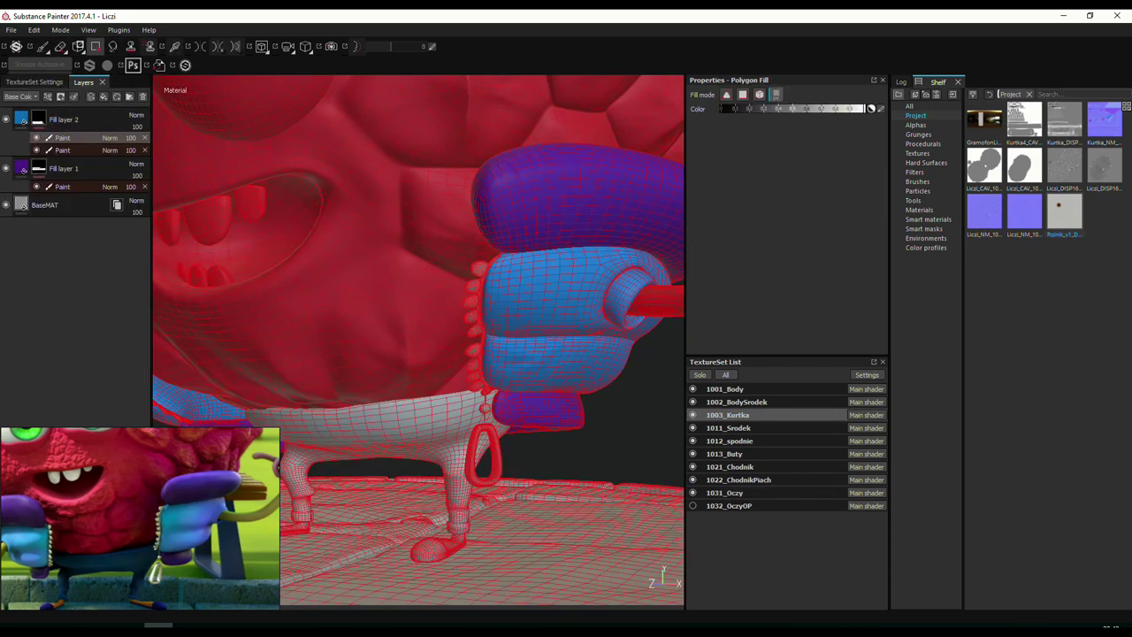
{"action": "key", "text": "F3"}
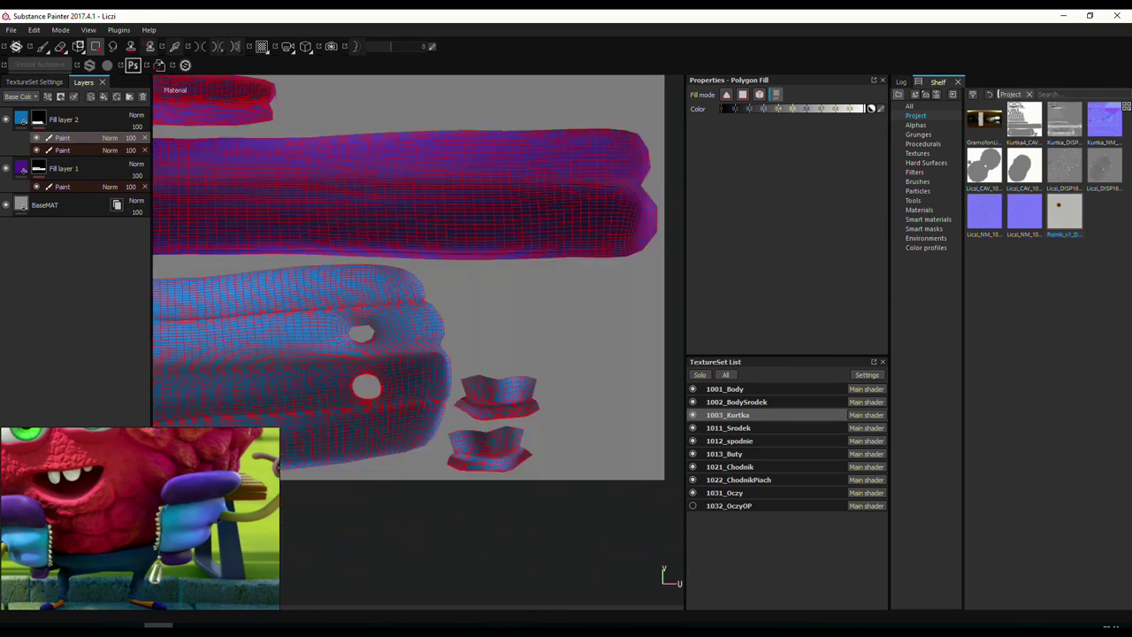
{"action": "left_click", "coordinate": [497, 396]}
{"action": "left_click", "coordinate": [61, 186]}
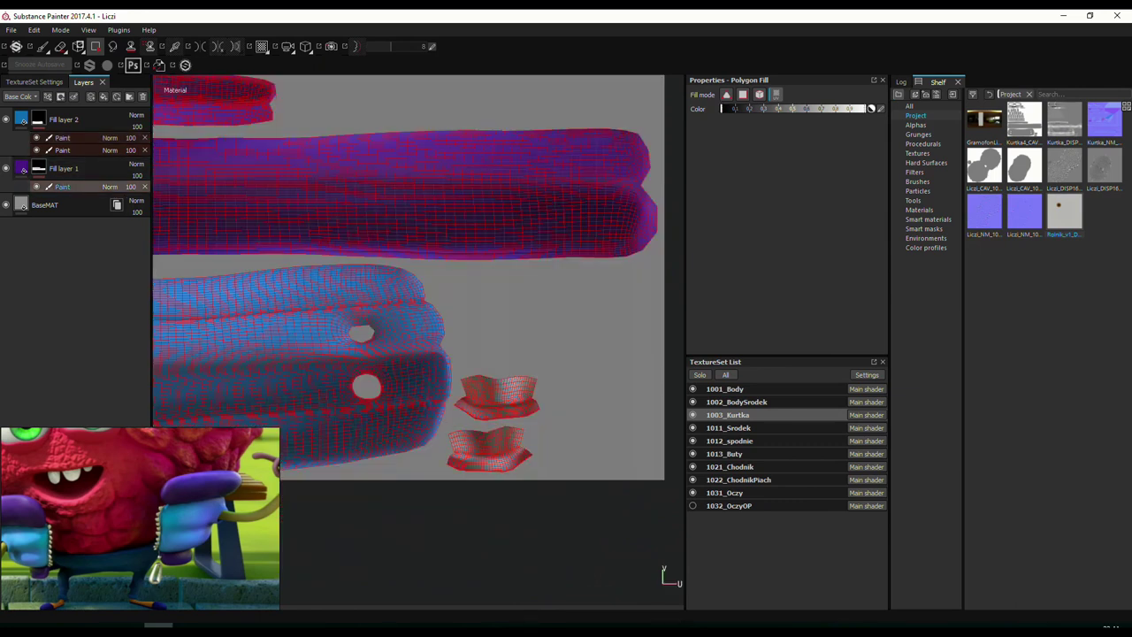
{"action": "left_click", "coordinate": [497, 398]}
{"action": "left_click", "coordinate": [489, 450]}
{"action": "key", "text": "F2"}
{"action": "key", "text": "1"}
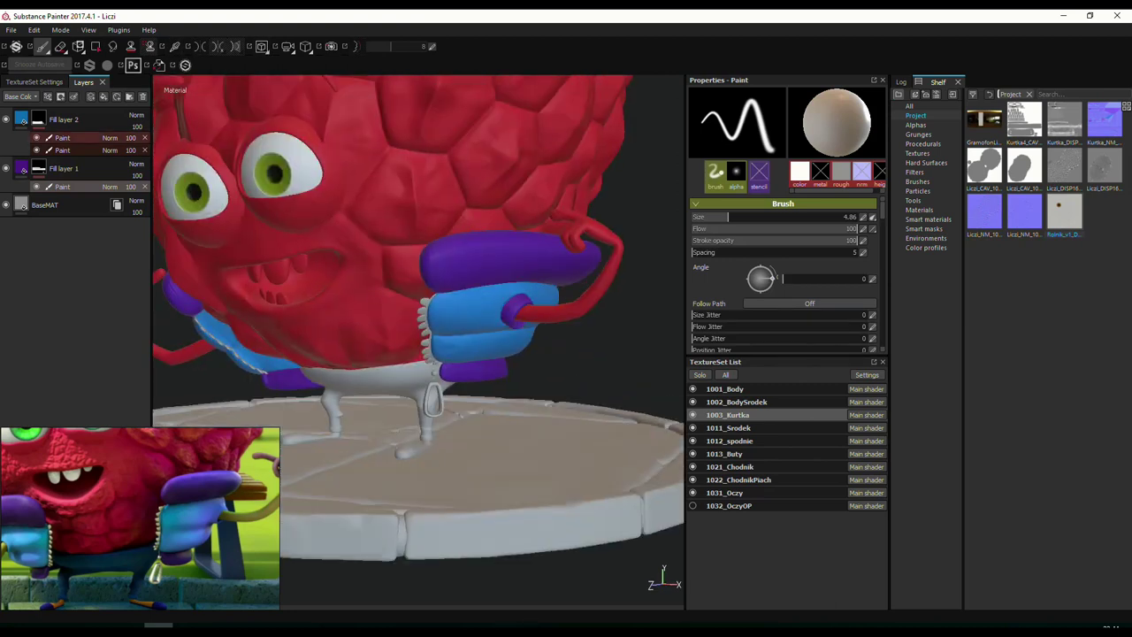
{"action": "mouse_move", "coordinate": [424, 292]}
{"action": "left_mouse_down", "text": "alt"}
{"action": "mouse_move", "coordinate": [484, 350]}
{"action": "mouse_move", "coordinate": [515, 330]}
{"action": "left_mouse_up", "text": "alt"}
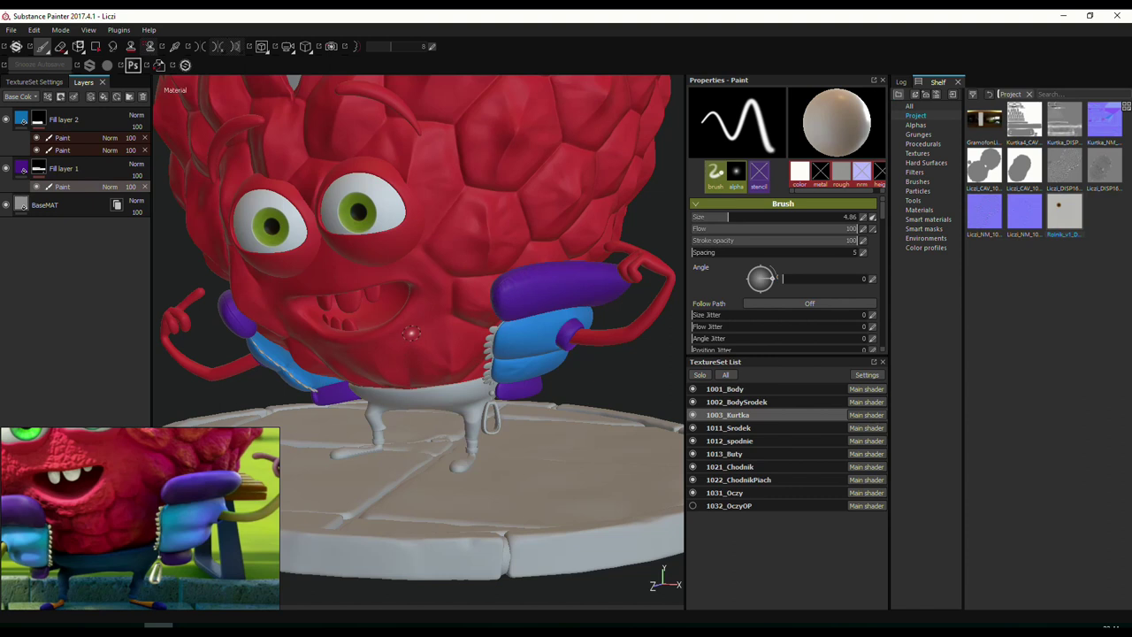
Recheck Fill layer 1's paint mask, review the whole character, and add a third jacket fill layer.
{"action": "left_click", "coordinate": [62, 168]}
{"action": "scroll", "coordinate": [602, 318], "scroll_direction": "up", "scroll_amount": 5}
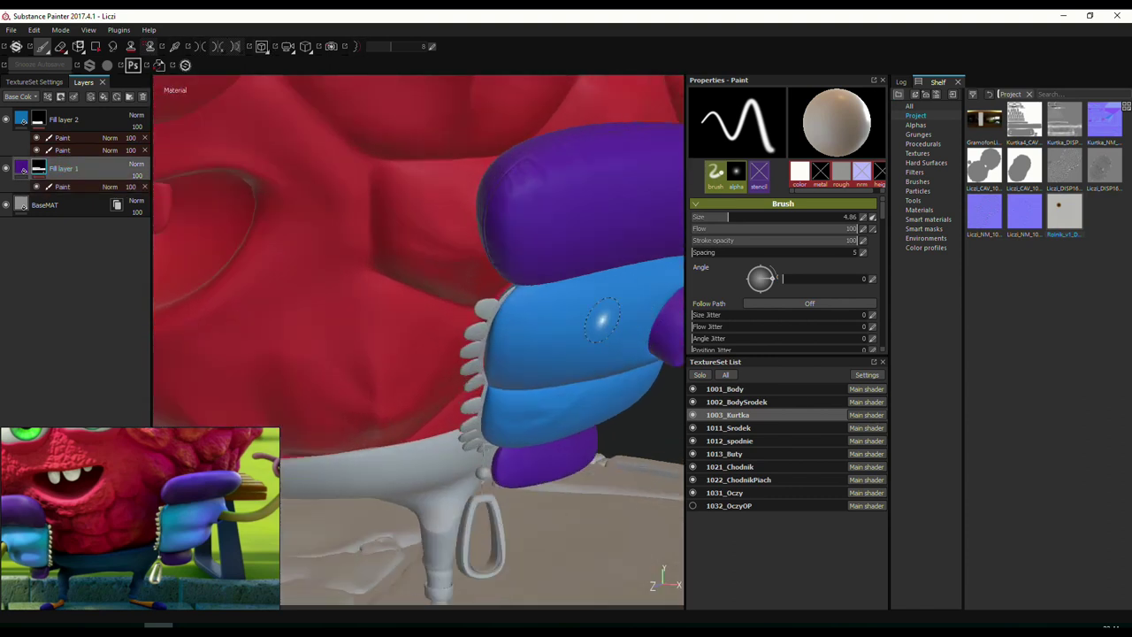
{"action": "key", "text": "F3"}
{"action": "key", "text": "4"}
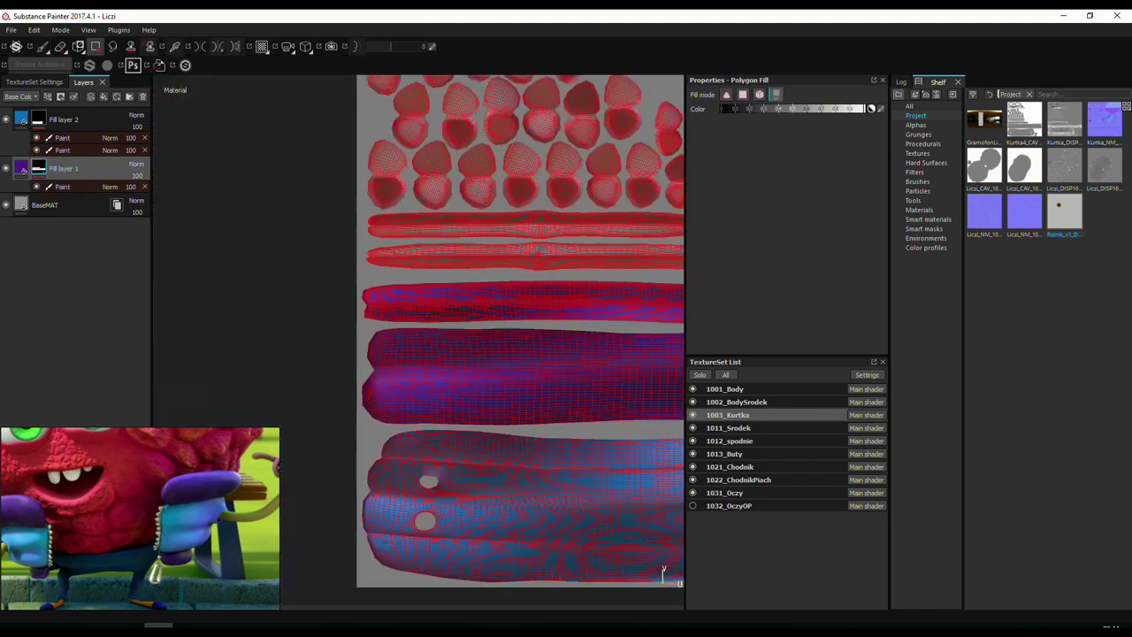
{"action": "left_click", "coordinate": [62, 186]}
{"action": "key", "text": "F2"}
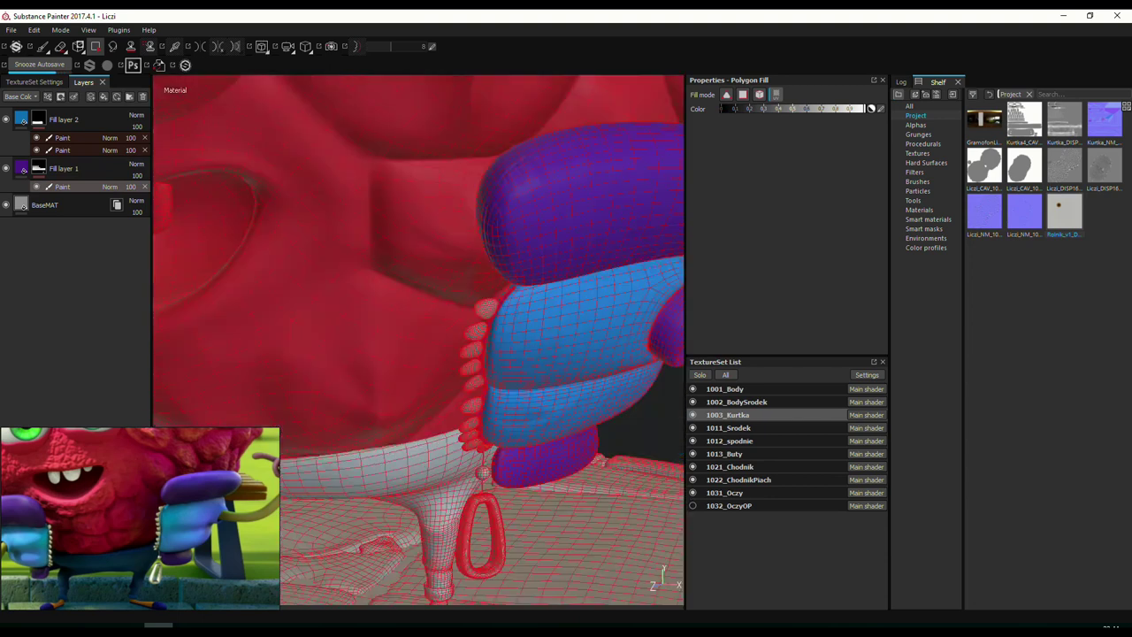
{"action": "key", "text": "1"}
{"action": "left_click_drag", "start_coordinate": [502, 303], "coordinate": [586, 349], "text": "alt"}
{"action": "scroll", "coordinate": [531, 318], "scroll_direction": "down", "scroll_amount": 4}
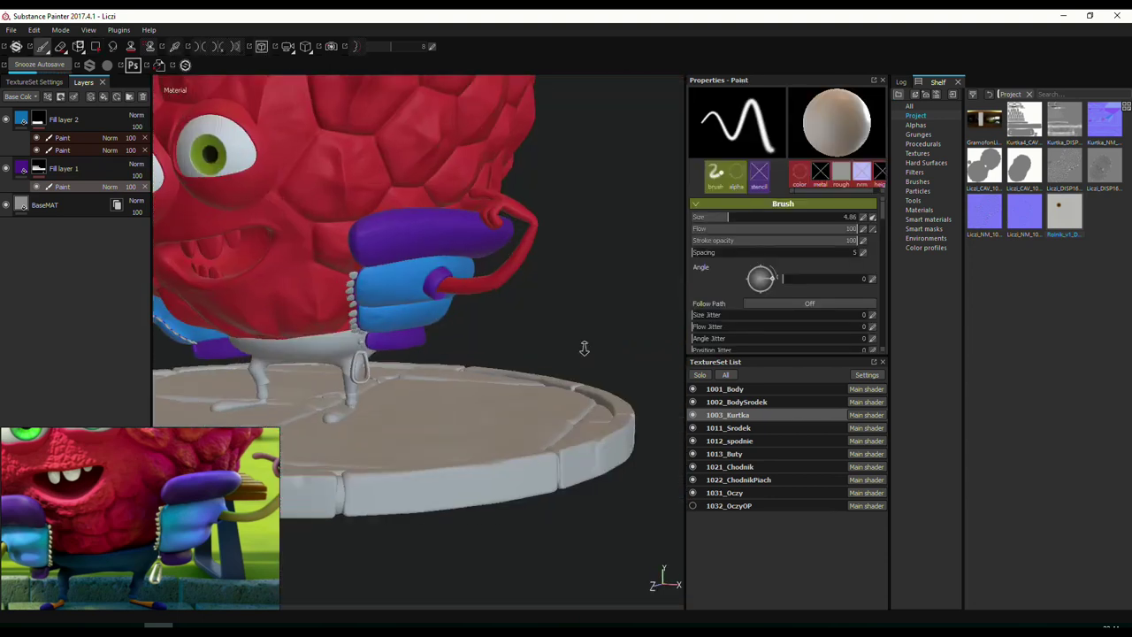
{"action": "scroll", "coordinate": [586, 348], "scroll_direction": "up", "scroll_amount": 3}
{"action": "left_click", "coordinate": [116, 96]}
Put the new fill layer into a folder group, later named Zamek.
{"action": "right_click", "coordinate": [68, 119]}
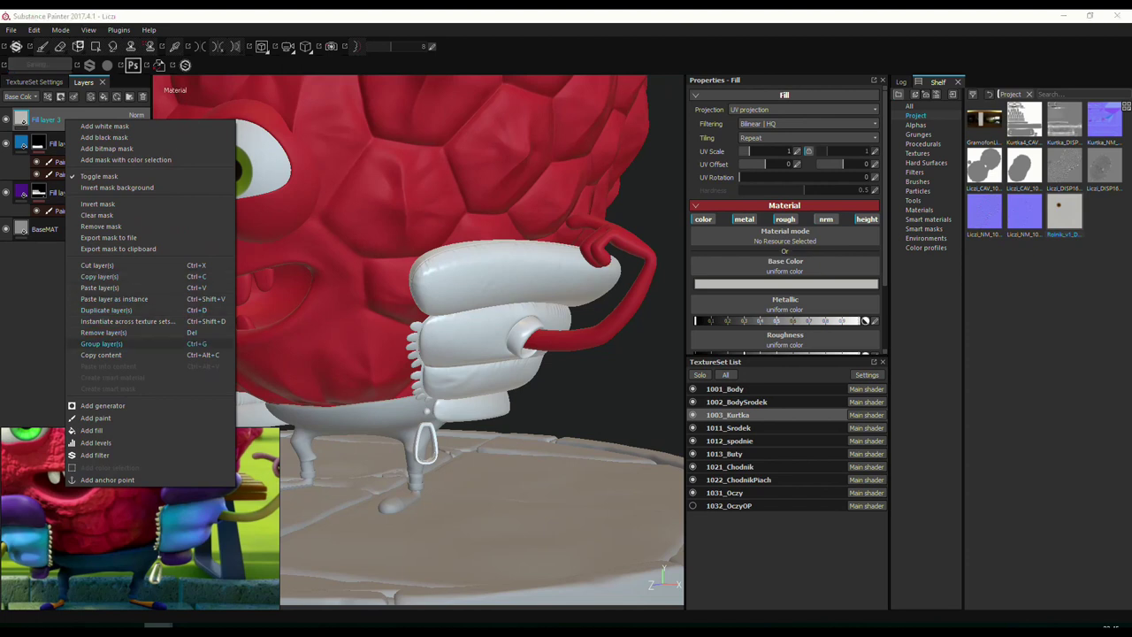
{"action": "left_click", "coordinate": [100, 343]}
{"action": "type", "text": "Zamek"}
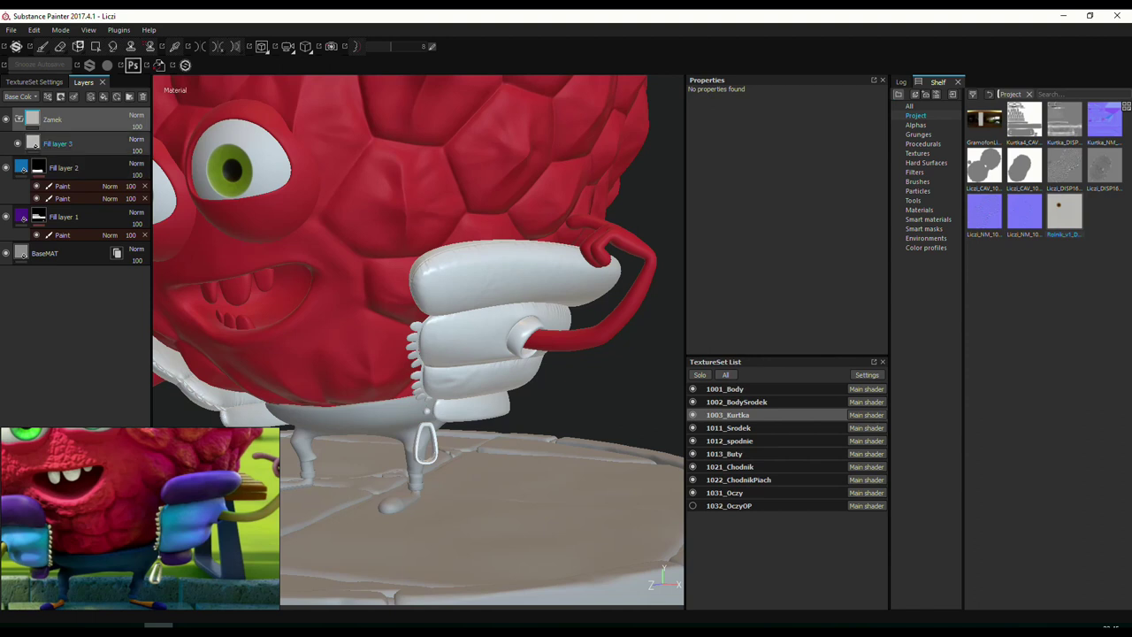
{"action": "left_click", "coordinate": [35, 143]}
Disable normal and height on Fill layer 3 and give it a bright red base colour.
{"action": "left_click", "coordinate": [743, 219]}
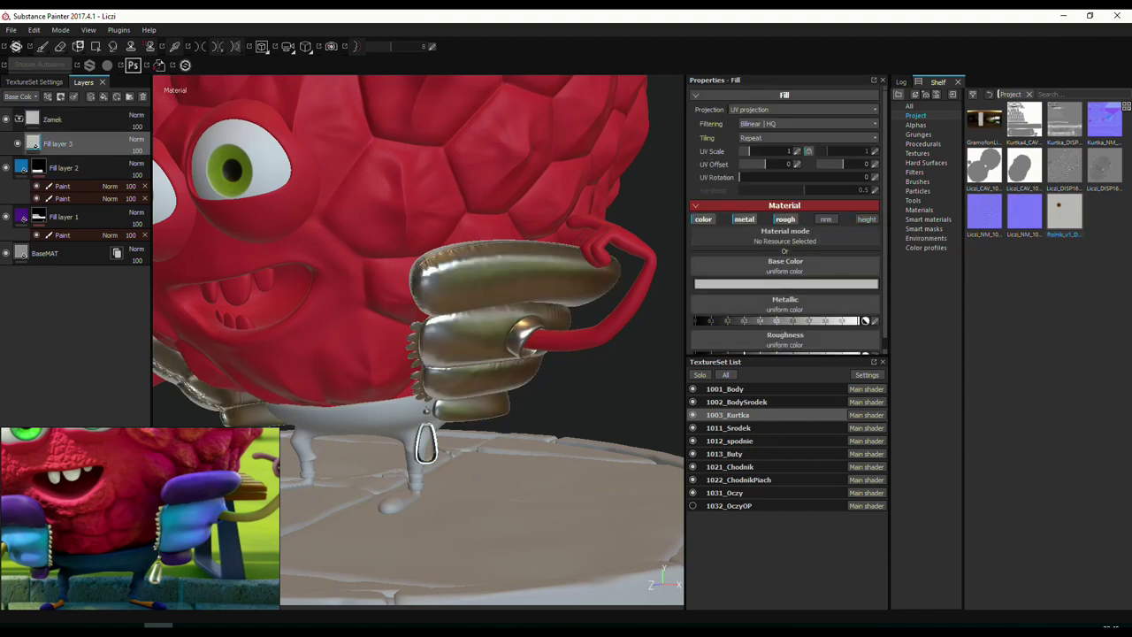
{"action": "left_click", "coordinate": [826, 219]}
{"action": "left_click", "coordinate": [867, 207]}
{"action": "left_click", "coordinate": [784, 272]}
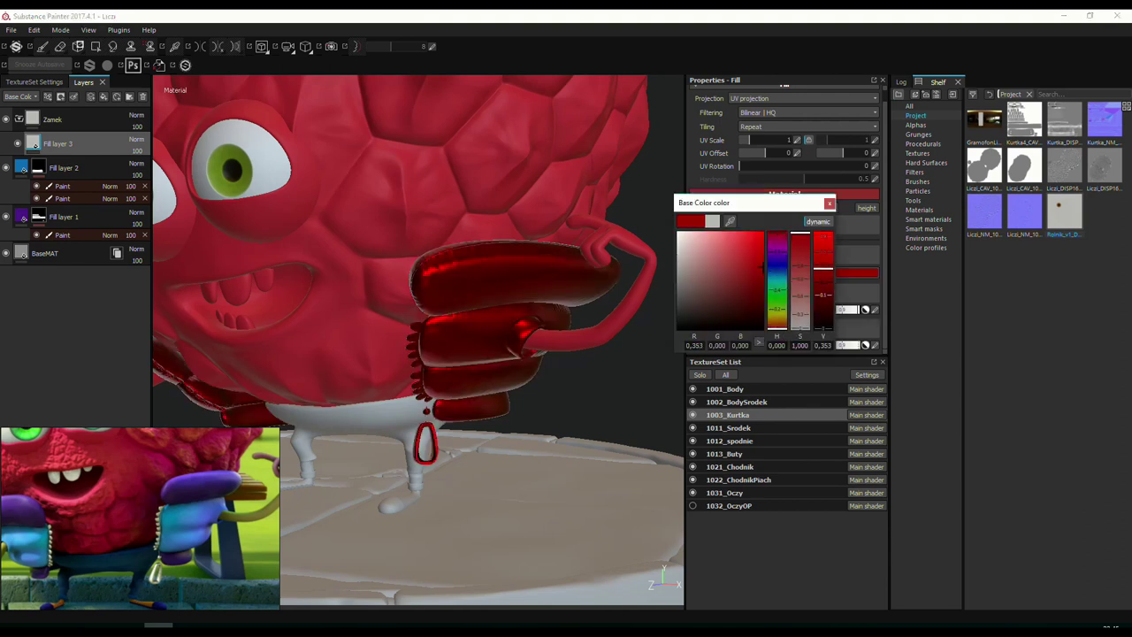
{"action": "left_click", "coordinate": [761, 230]}
{"action": "left_click", "coordinate": [787, 194]}
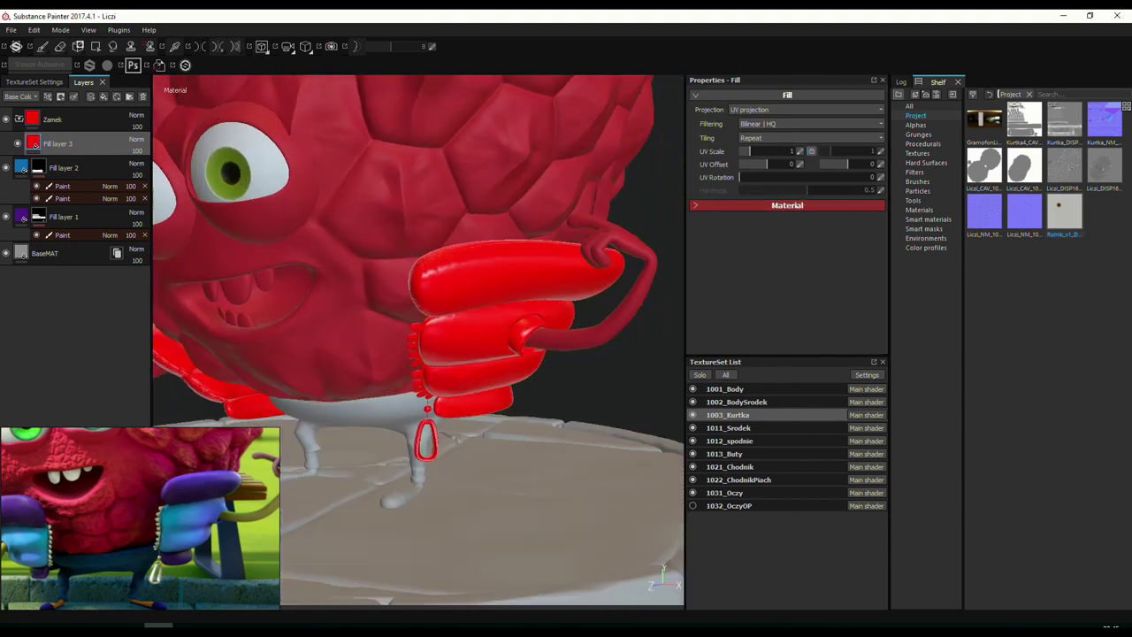
{"action": "scroll", "coordinate": [430, 359], "scroll_direction": "up", "scroll_amount": 5}
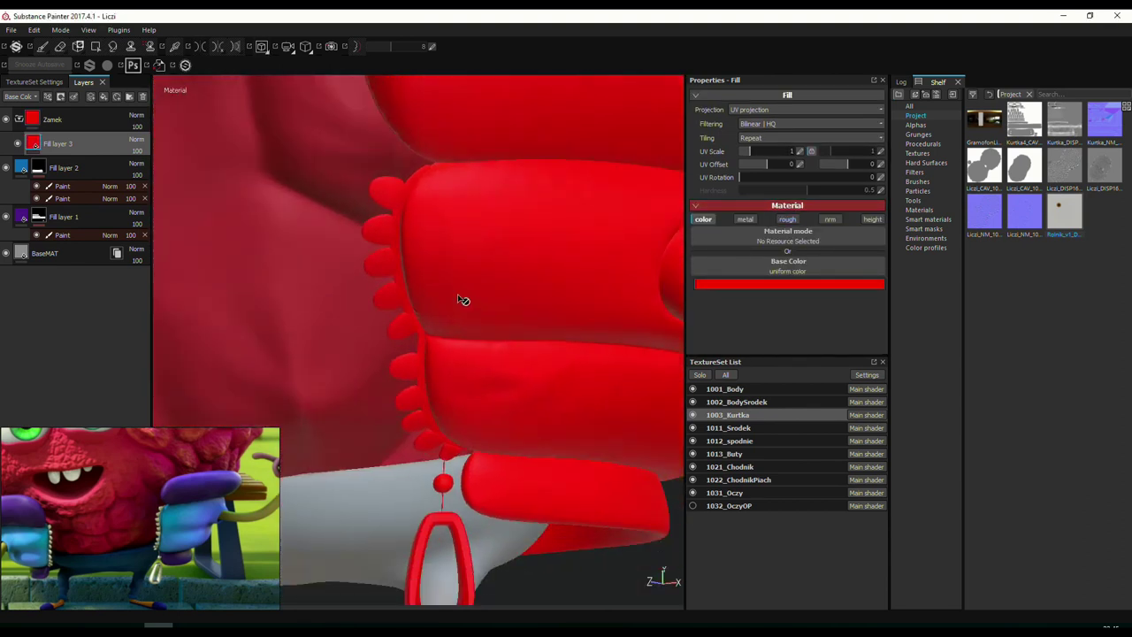
{"action": "left_click", "coordinate": [70, 118]}
Fill the zipper teeth and two ring-shaped pull islands in the Zamek mask, checking in 3D.
{"action": "key", "text": "4"}
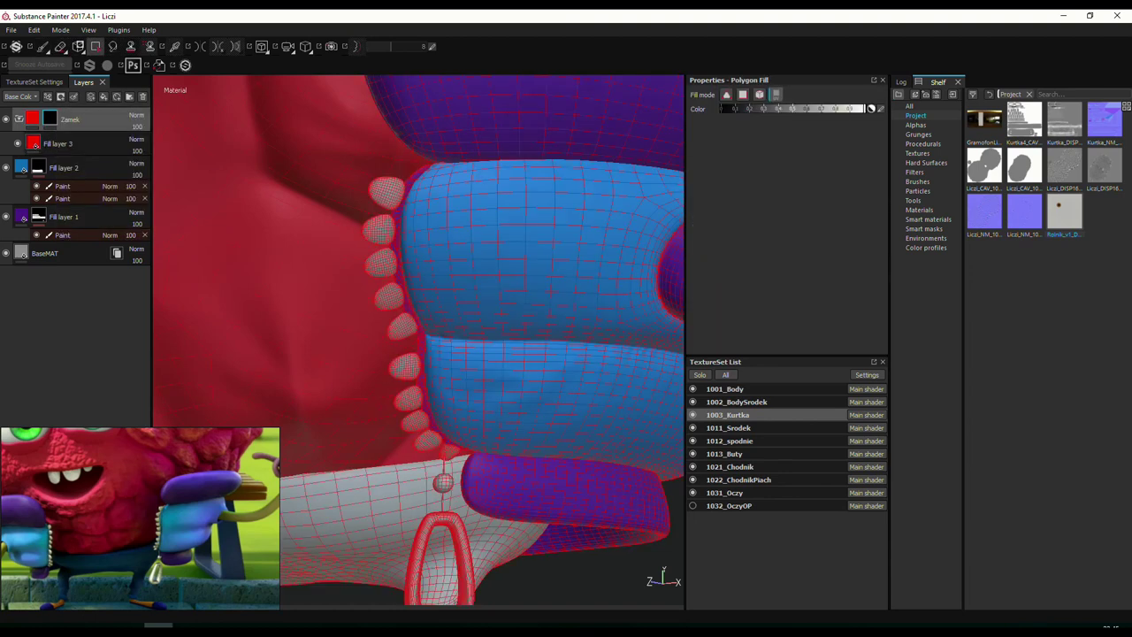
{"action": "key", "text": "F3"}
{"action": "mouse_move", "coordinate": [329, 416]}
{"action": "left_mouse_down"}
{"action": "mouse_move", "coordinate": [442, 350]}
{"action": "mouse_move", "coordinate": [354, 296]}
{"action": "mouse_move", "coordinate": [513, 287]}
{"action": "left_mouse_up"}
{"action": "left_click_drag", "start_coordinate": [515, 177], "coordinate": [378, 168]}
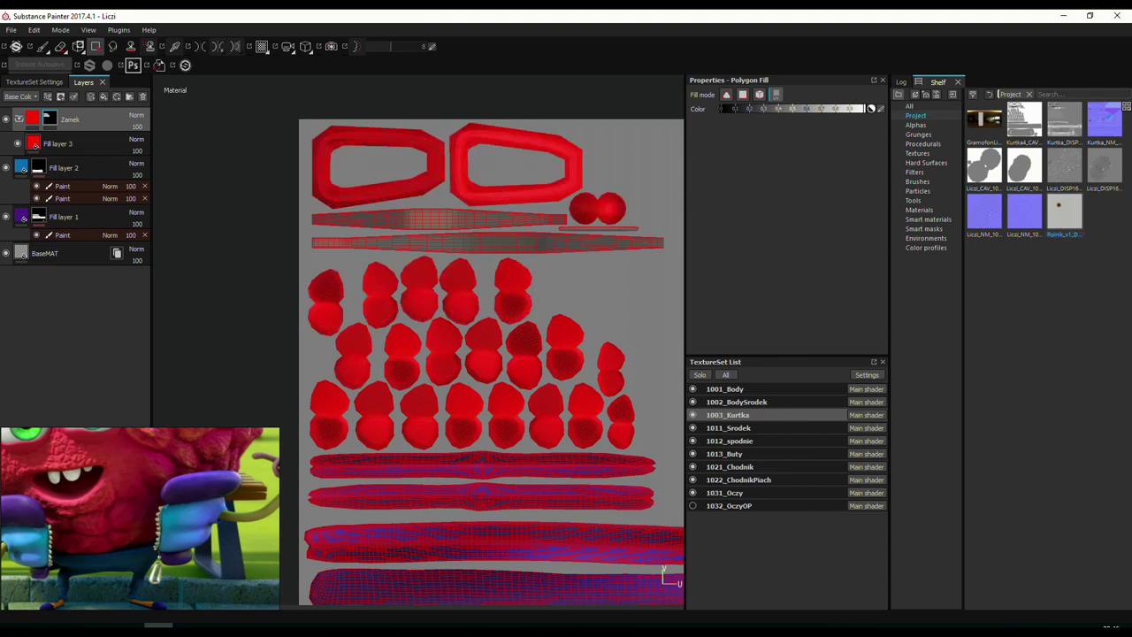
{"action": "key", "text": "1"}
{"action": "key", "text": "F1"}
{"action": "key", "text": "F2"}
{"action": "left_click_drag", "start_coordinate": [511, 295], "coordinate": [474, 277], "text": "alt"}
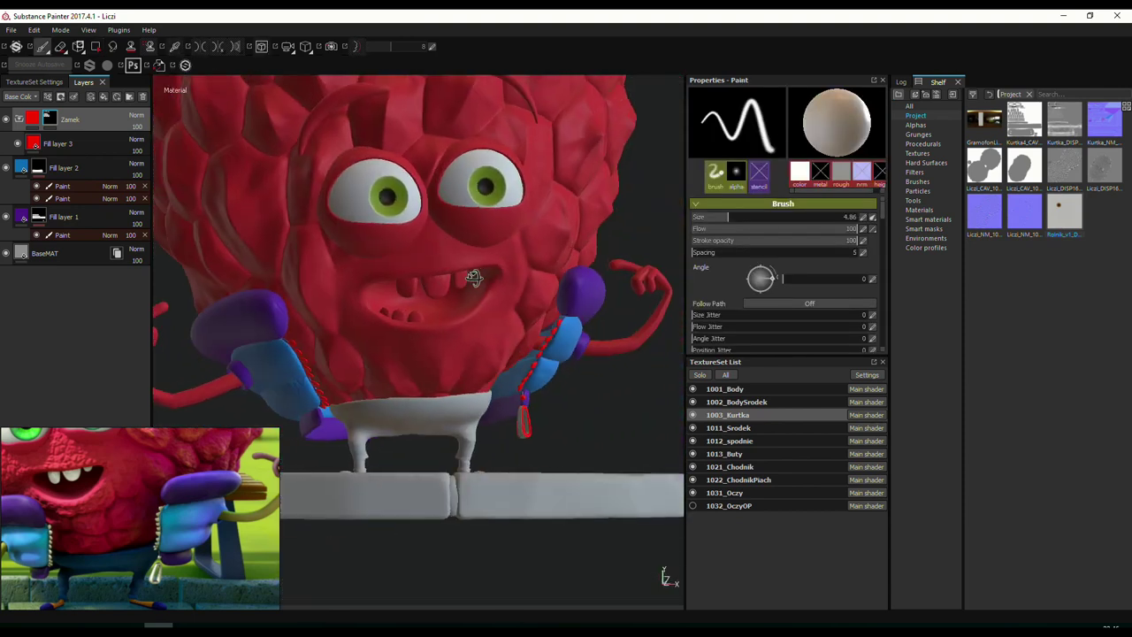
{"action": "scroll", "coordinate": [474, 276], "scroll_direction": "up", "scroll_amount": 5}
{"action": "key", "text": "F3"}
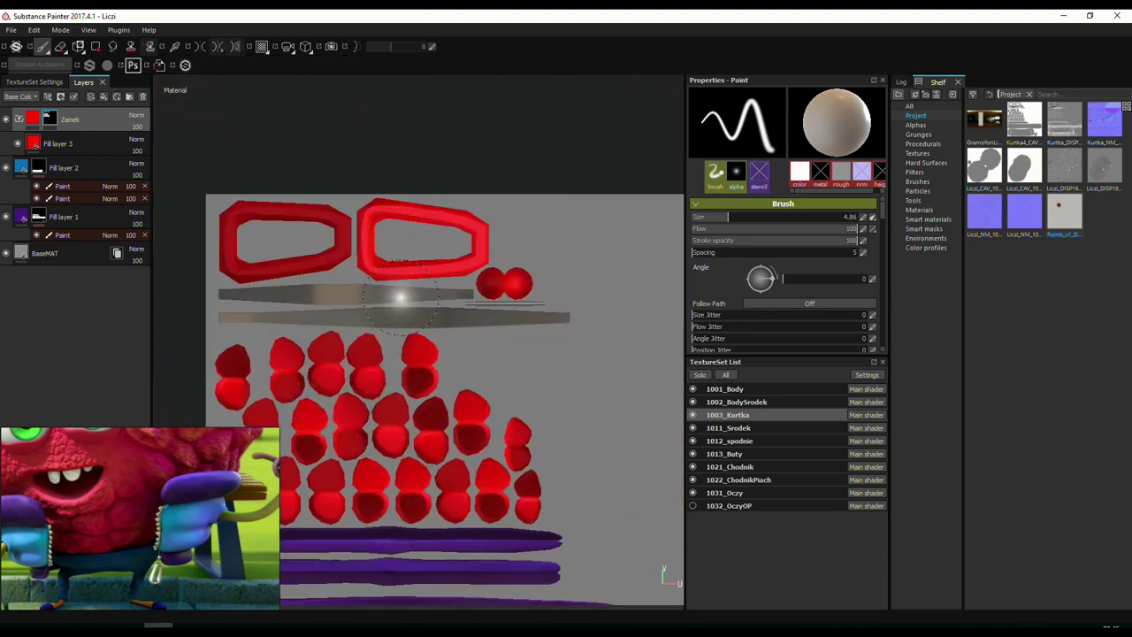
{"action": "key", "text": "4"}
{"action": "key", "text": "F2"}
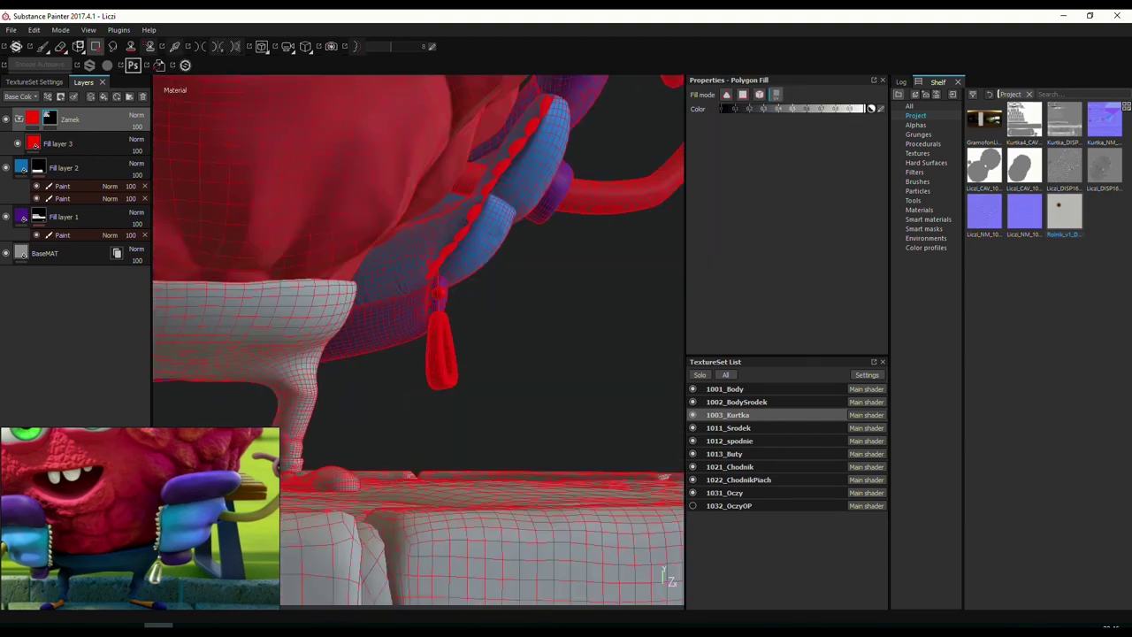
Apply the Iron Raw Damaged metal material to the zipper fill layer.
{"action": "key", "text": "1"}
{"action": "left_click", "coordinate": [58, 143]}
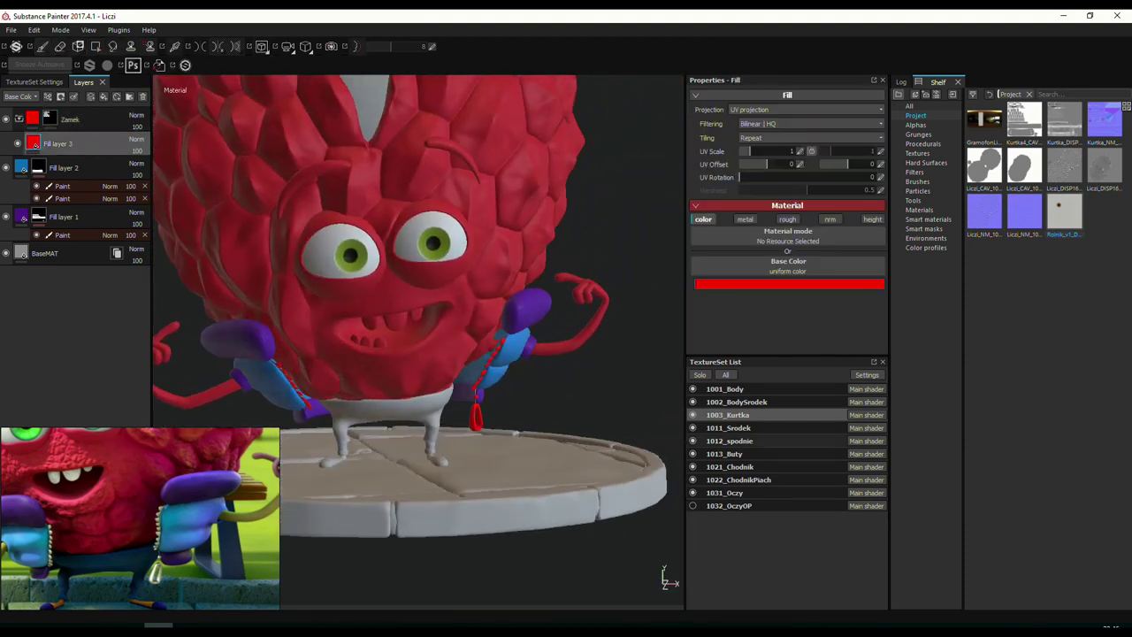
{"action": "left_click", "coordinate": [919, 209]}
{"action": "left_click_drag", "start_coordinate": [1065, 252], "coordinate": [761, 237]}
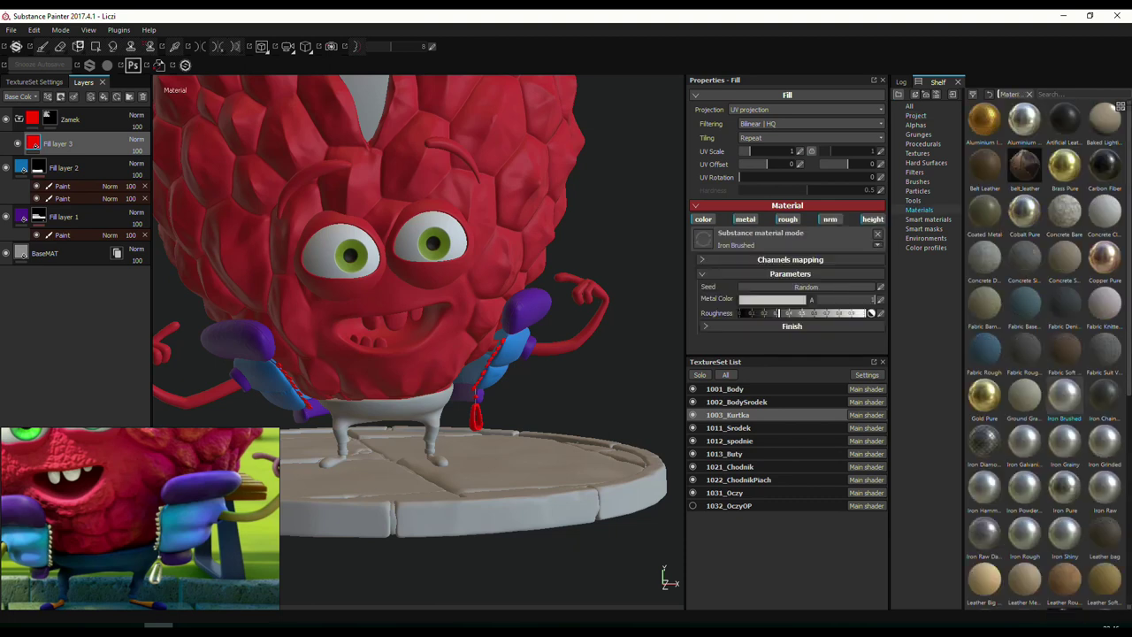
{"action": "left_click_drag", "start_coordinate": [984, 389], "coordinate": [761, 237]}
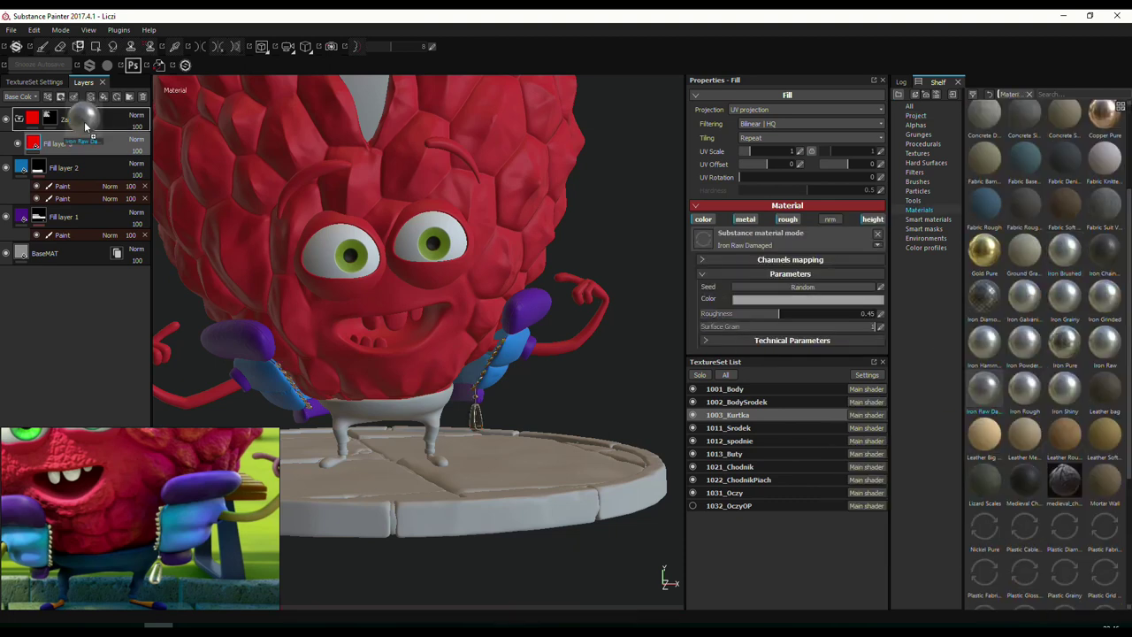
{"action": "left_click_drag", "start_coordinate": [85, 126], "coordinate": [79, 154]}
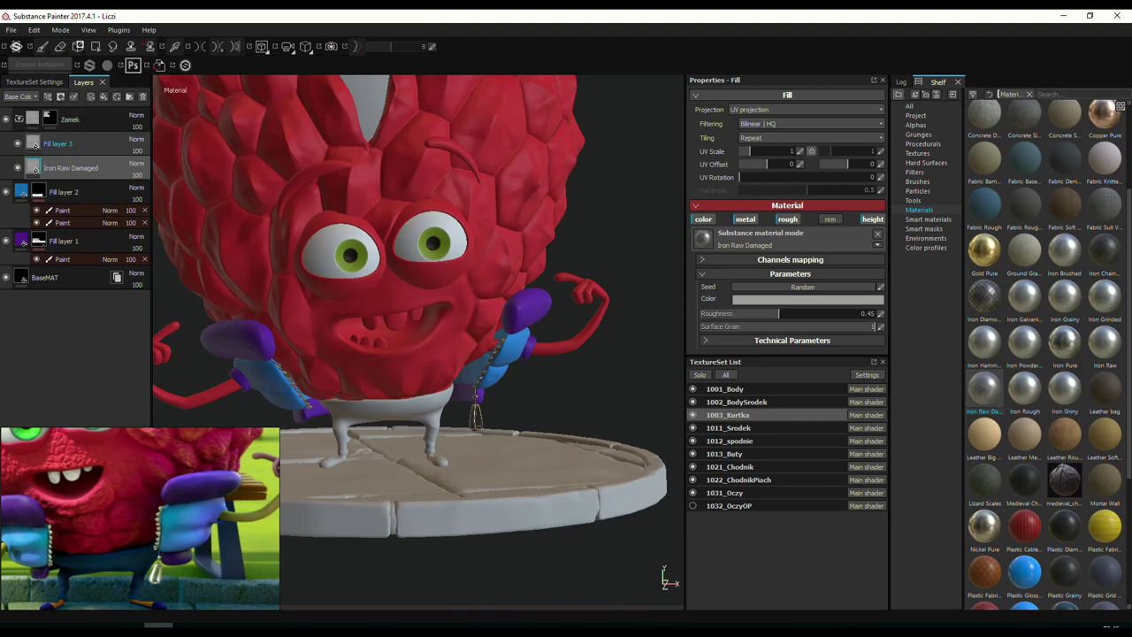
{"action": "scroll", "coordinate": [412, 324], "scroll_direction": "up", "scroll_amount": 3}
{"action": "scroll", "coordinate": [412, 324], "scroll_direction": "up", "scroll_amount": 3}
{"action": "scroll", "coordinate": [543, 348], "scroll_direction": "up", "scroll_amount": 3}
Isolate the jacket texture set and orbit to a low view of the sleeve.
{"action": "mouse_move", "coordinate": [543, 347]}
{"action": "left_mouse_down", "text": "alt"}
{"action": "mouse_move", "coordinate": [579, 298]}
{"action": "mouse_move", "coordinate": [579, 368]}
{"action": "mouse_move", "coordinate": [530, 371]}
{"action": "mouse_move", "coordinate": [496, 353]}
{"action": "mouse_move", "coordinate": [198, 468]}
{"action": "left_mouse_up", "text": "alt"}
{"action": "key", "text": "alt+q"}
{"action": "scroll", "coordinate": [197, 468], "scroll_direction": "down", "scroll_amount": 3}
{"action": "mouse_move", "coordinate": [354, 318]}
{"action": "left_mouse_down", "text": "alt"}
{"action": "mouse_move", "coordinate": [460, 301]}
{"action": "mouse_move", "coordinate": [577, 323]}
{"action": "mouse_move", "coordinate": [587, 341]}
{"action": "left_mouse_up", "text": "alt"}
{"action": "scroll", "coordinate": [470, 296], "scroll_direction": "down", "scroll_amount": 2}
{"action": "scroll", "coordinate": [593, 330], "scroll_direction": "up", "scroll_amount": 3}
{"action": "scroll", "coordinate": [495, 311], "scroll_direction": "up", "scroll_amount": 2}
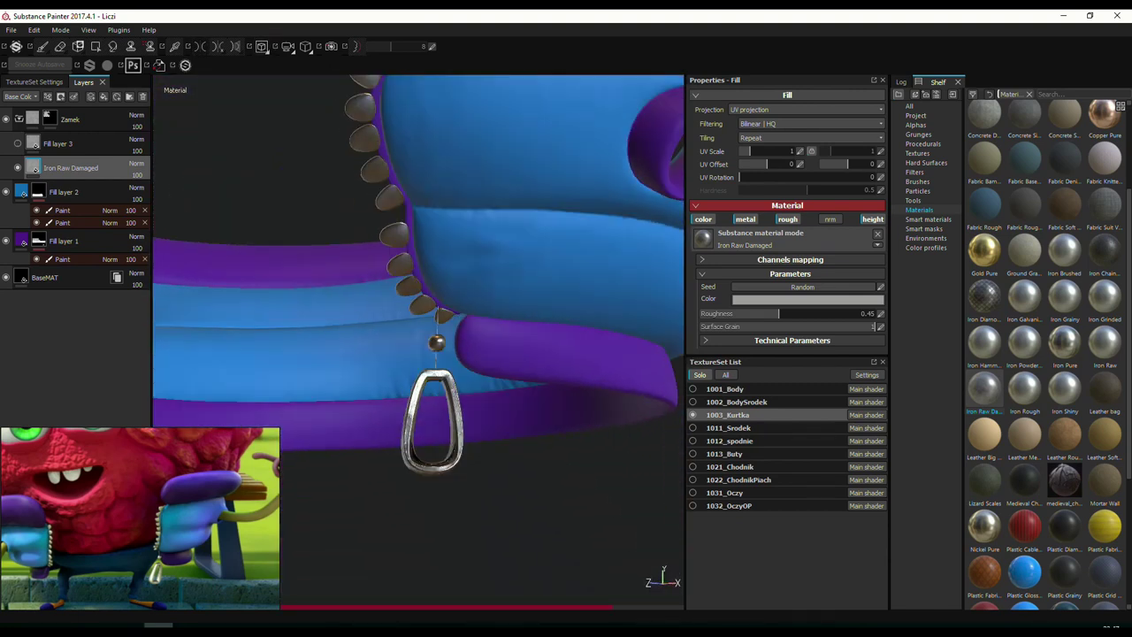
Inspect the zipper pull ring up close, cycling the viewport through texture channels.
{"action": "left_click_drag", "start_coordinate": [452, 396], "coordinate": [531, 372], "text": "alt"}
{"action": "scroll", "coordinate": [530, 372], "scroll_direction": "up", "scroll_amount": 2}
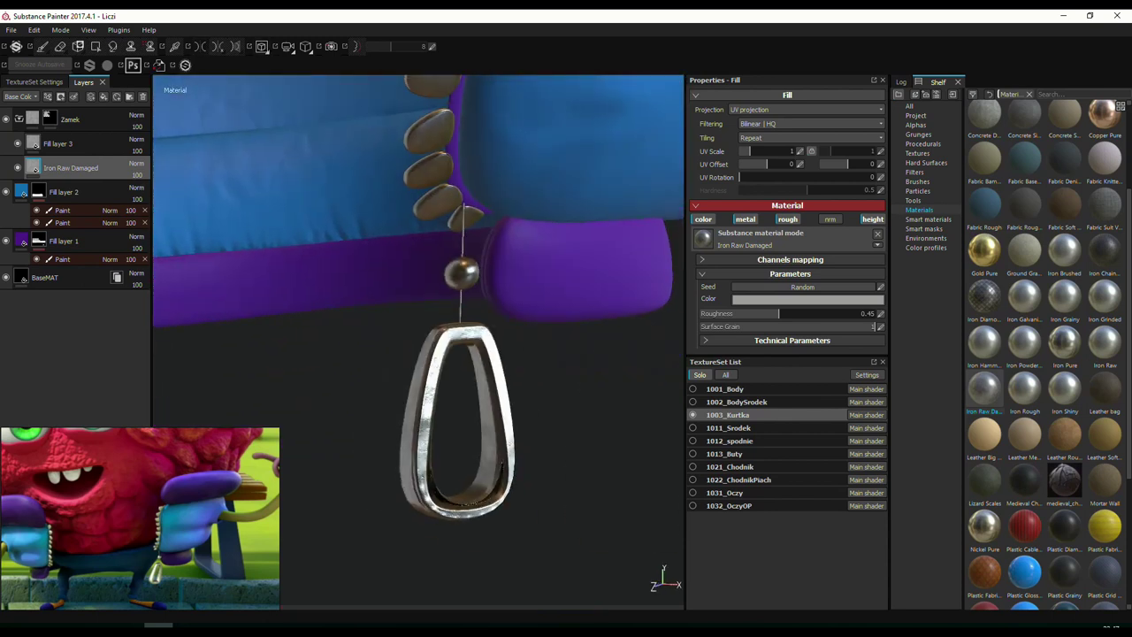
{"action": "mouse_move", "coordinate": [548, 292]}
{"action": "left_mouse_down", "text": "alt"}
{"action": "mouse_move", "coordinate": [571, 285]}
{"action": "mouse_move", "coordinate": [513, 203]}
{"action": "mouse_move", "coordinate": [495, 336]}
{"action": "mouse_move", "coordinate": [511, 434]}
{"action": "left_mouse_up", "text": "alt"}
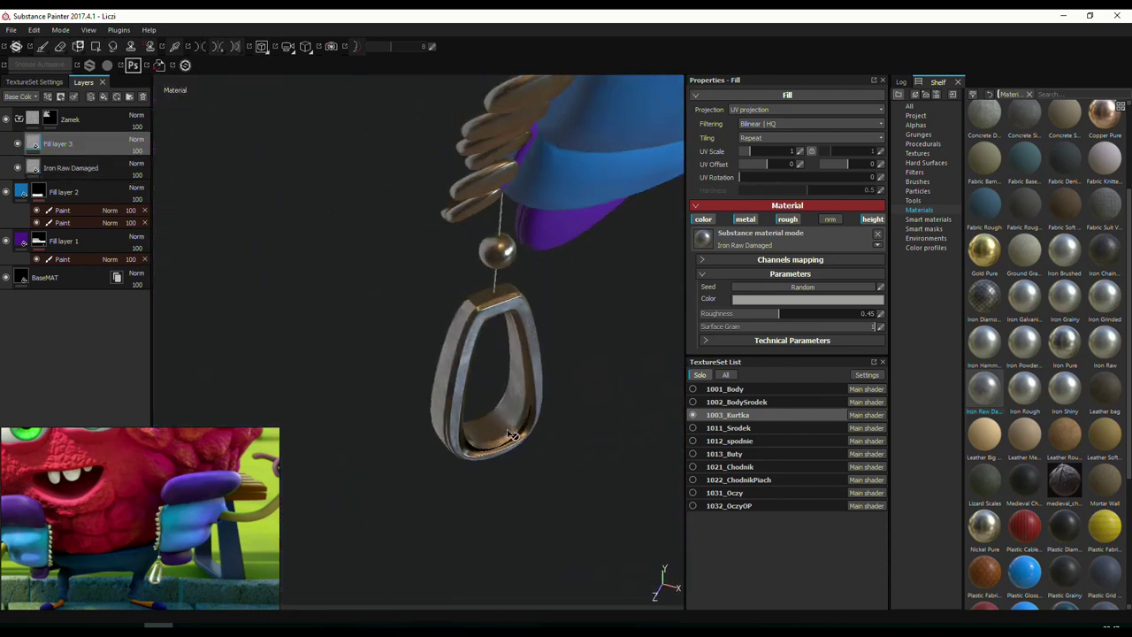
{"action": "scroll", "coordinate": [510, 434], "scroll_direction": "up", "scroll_amount": 3}
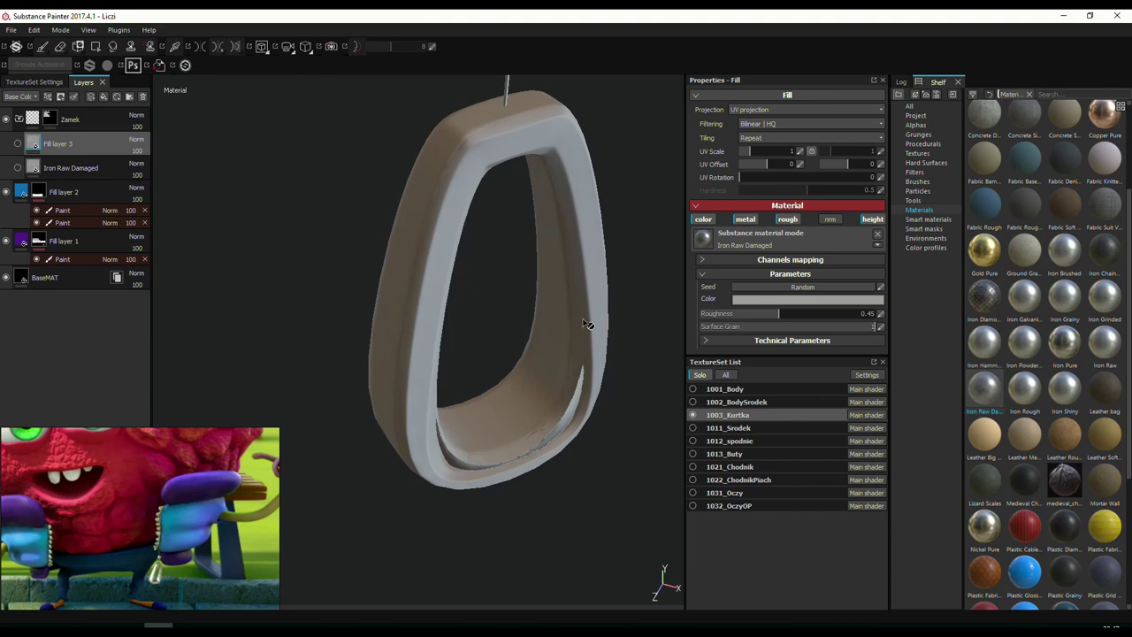
{"action": "middle_click_drag", "start_coordinate": [584, 323], "coordinate": [528, 279], "text": "alt"}
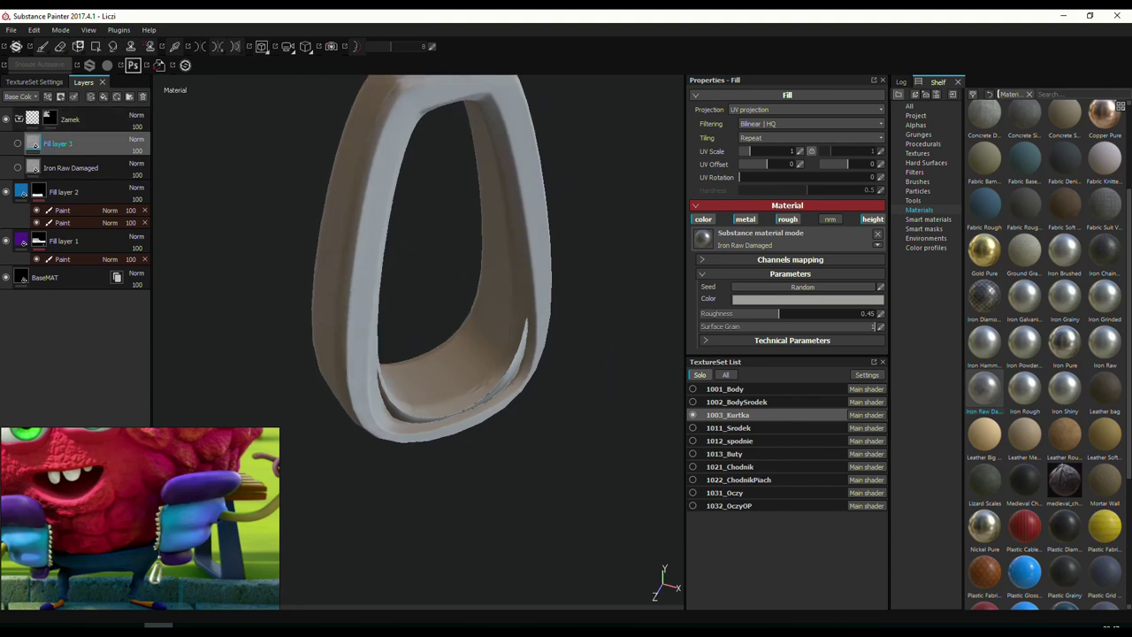
{"action": "key", "text": "c"}
{"action": "key", "text": "c"}
{"action": "mouse_move", "coordinate": [526, 347]}
{"action": "left_mouse_down", "text": "alt"}
{"action": "mouse_move", "coordinate": [462, 357]}
{"action": "mouse_move", "coordinate": [336, 222]}
{"action": "mouse_move", "coordinate": [518, 336]}
{"action": "mouse_move", "coordinate": [614, 372]}
{"action": "left_mouse_up", "text": "alt"}
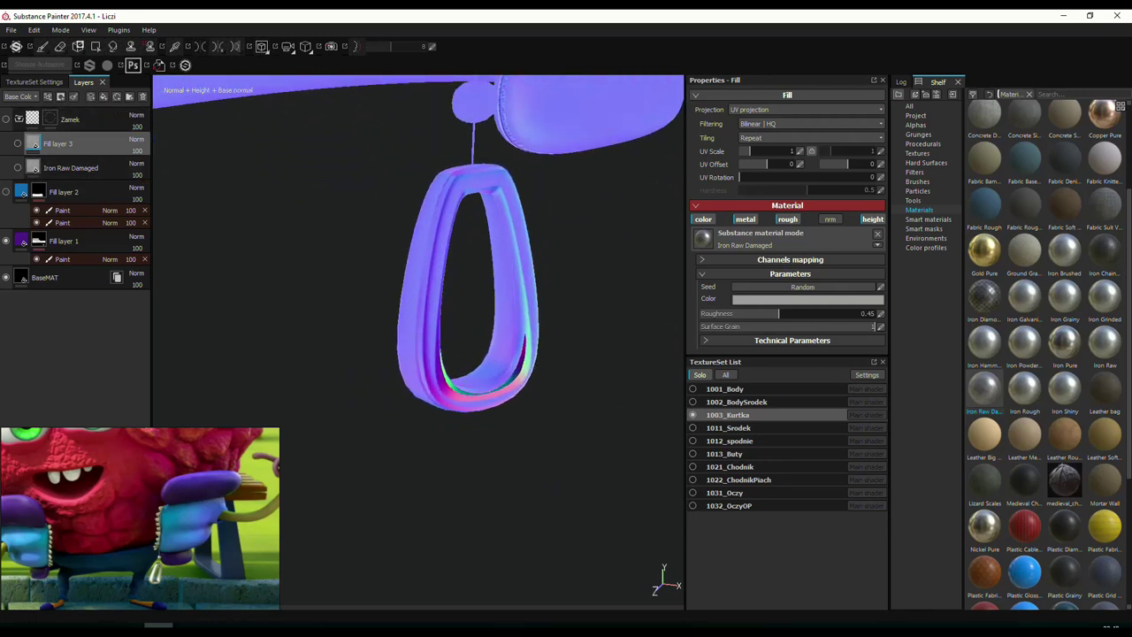
Add a fill layer without metal and roughness, carrying the Kurtka_NM_1001 normal map.
{"action": "left_click", "coordinate": [70, 120]}
{"action": "key", "text": "m"}
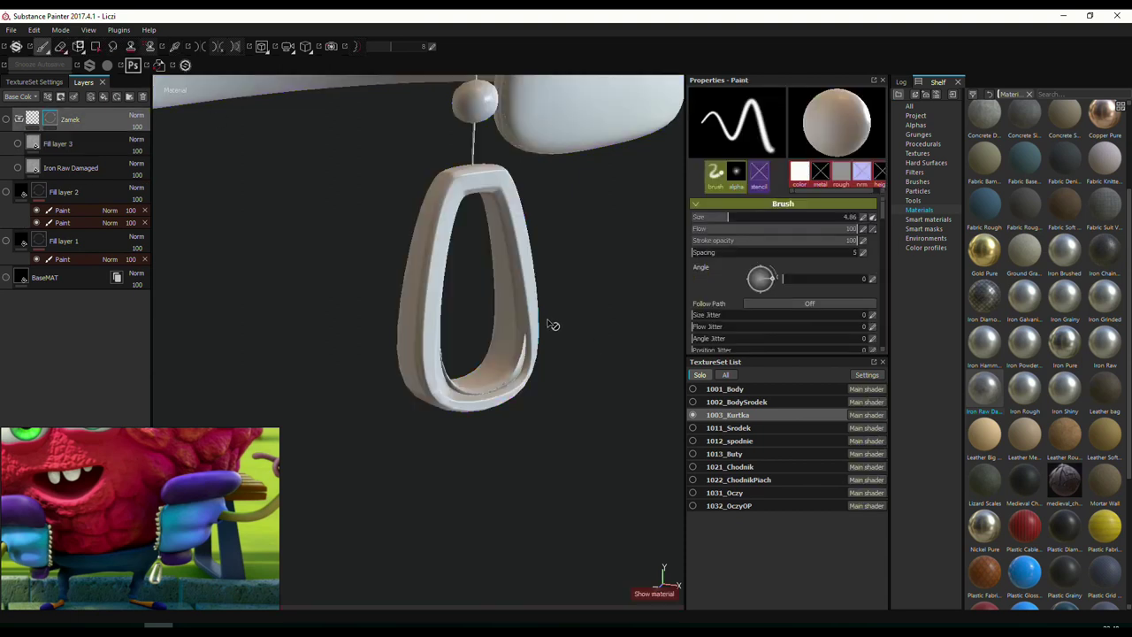
{"action": "left_click", "coordinate": [915, 116]}
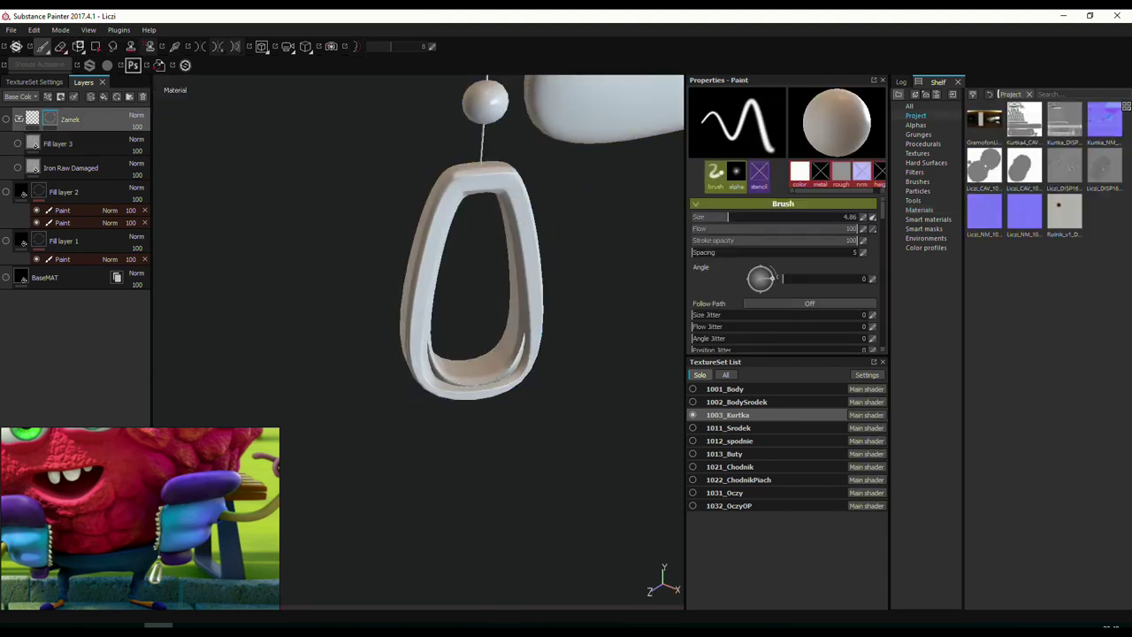
{"action": "left_click", "coordinate": [103, 97]}
{"action": "left_click", "coordinate": [745, 219]}
{"action": "left_click", "coordinate": [787, 218]}
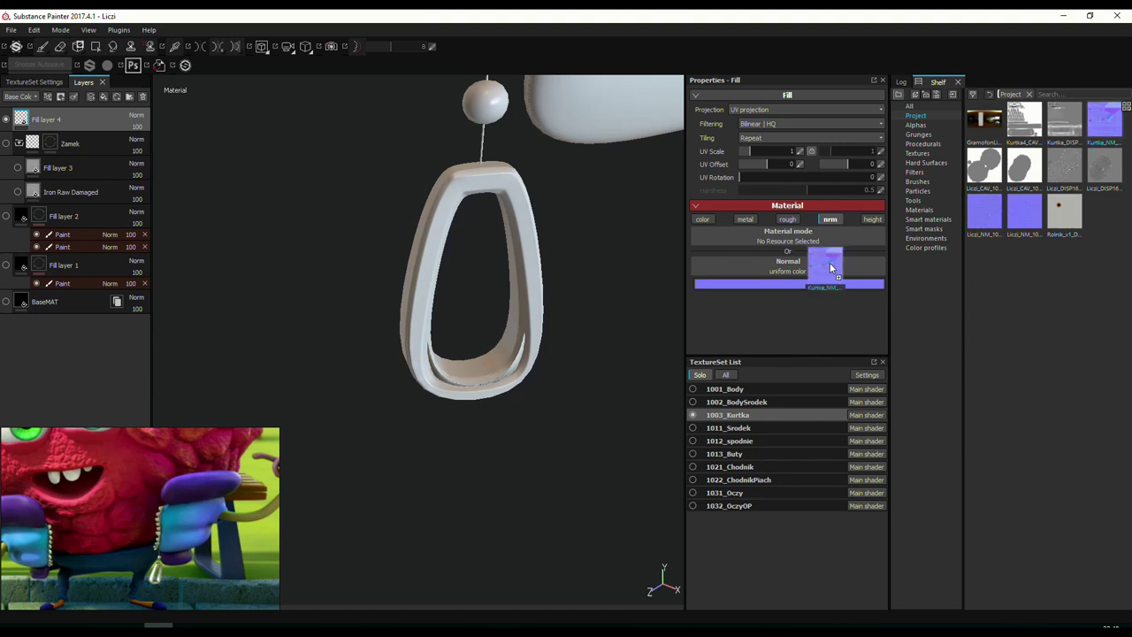
{"action": "left_click_drag", "start_coordinate": [829, 266], "coordinate": [829, 265]}
{"action": "left_click", "coordinate": [34, 81]}
{"action": "left_click", "coordinate": [83, 82]}
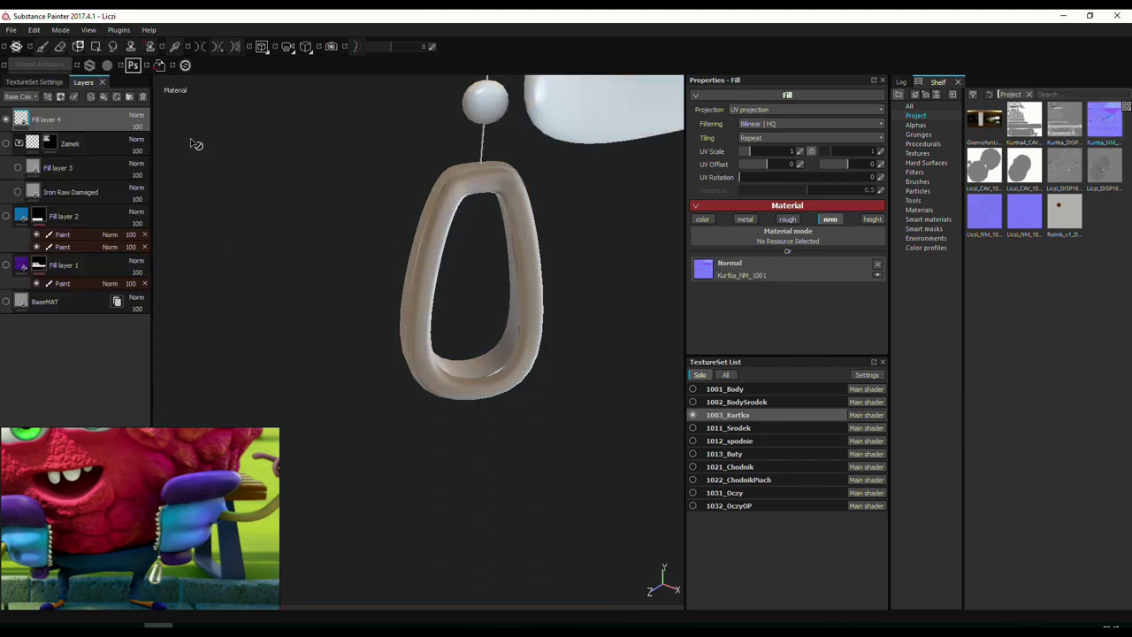
{"action": "right_click_drag", "start_coordinate": [521, 294], "coordinate": [455, 235], "text": "alt"}
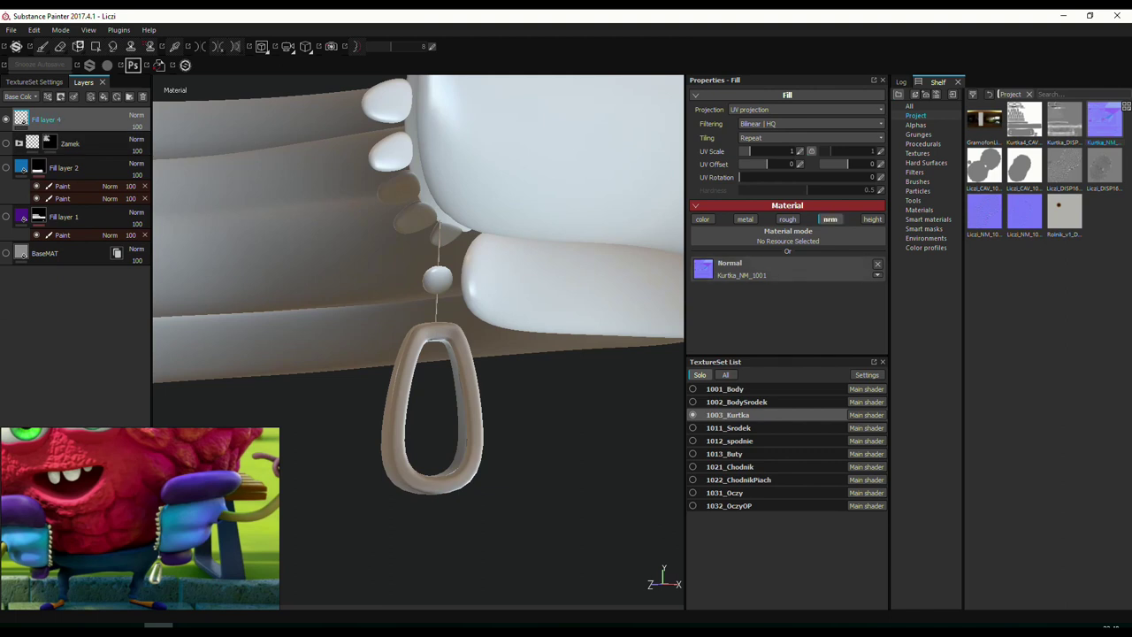
Add a Levels effect to the fill layer acting on the Normal channel.
{"action": "left_click", "coordinate": [48, 96]}
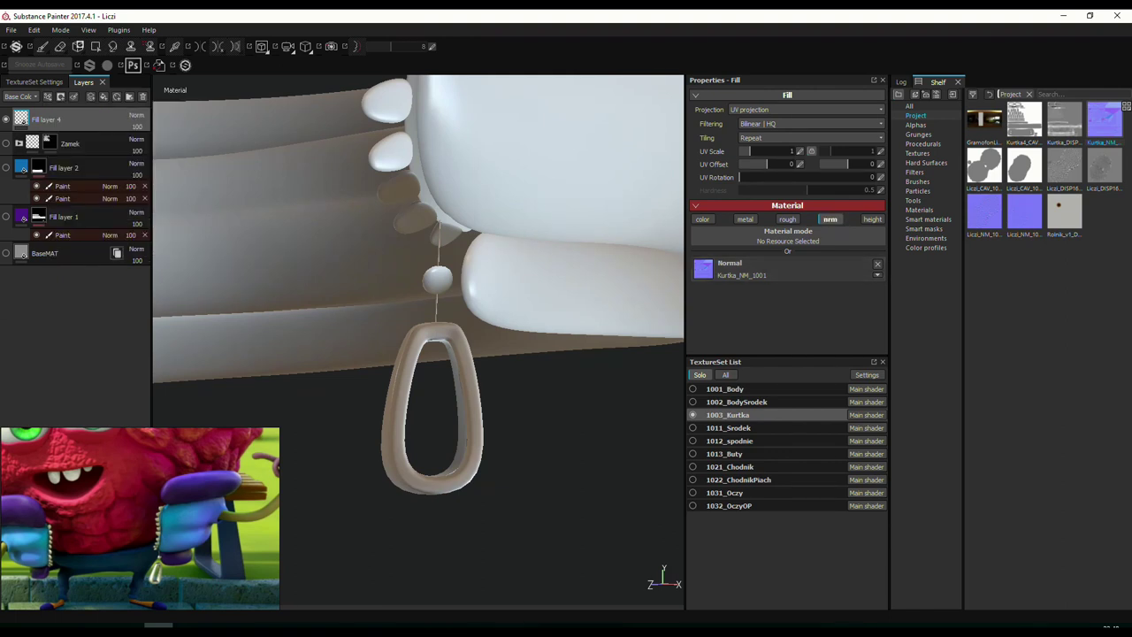
{"action": "left_click", "coordinate": [48, 96]}
{"action": "left_click", "coordinate": [80, 147]}
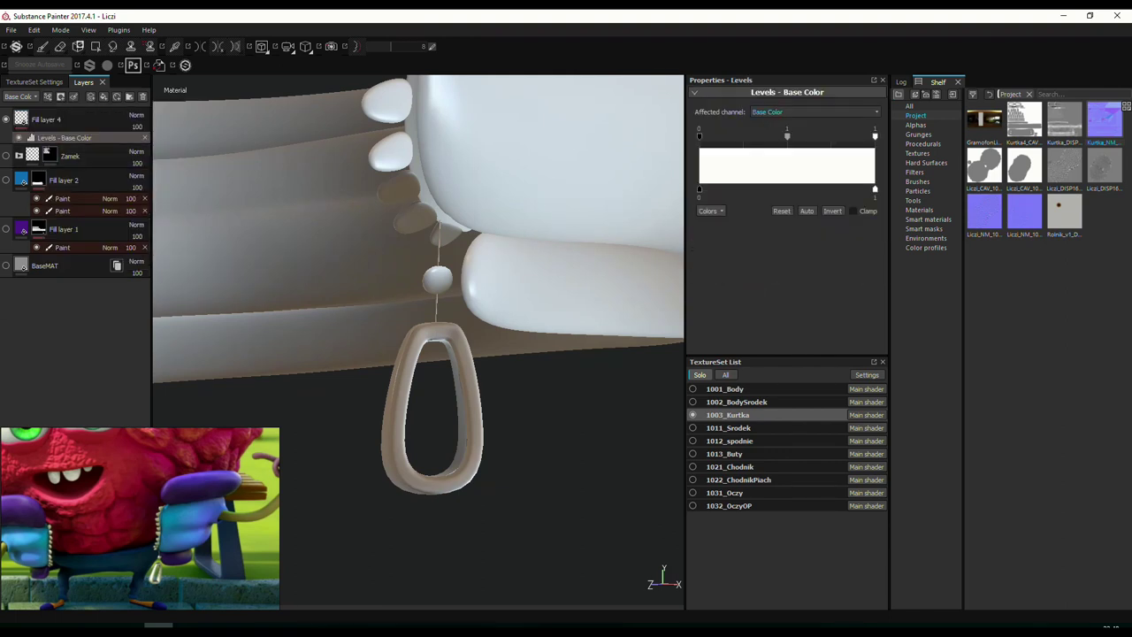
{"action": "left_click", "coordinate": [813, 112]}
{"action": "left_click", "coordinate": [760, 145]}
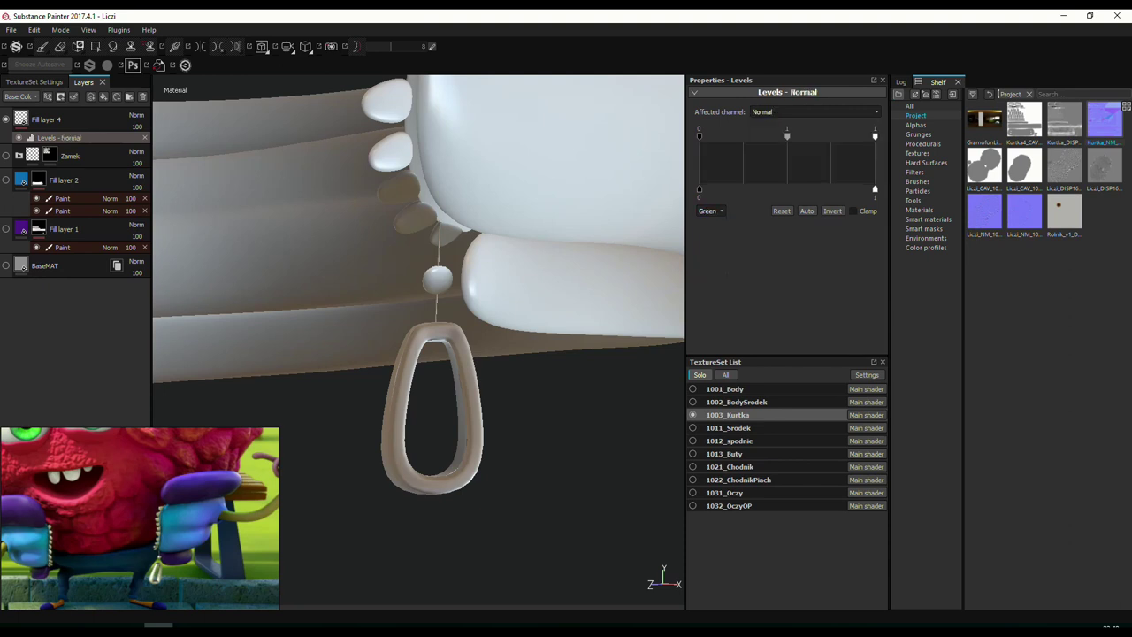
Reassign Kurtka_NM_1001 to Fill layer 4 and add another fill layer above.
{"action": "left_click", "coordinate": [46, 118]}
{"action": "left_click_drag", "start_coordinate": [1104, 120], "coordinate": [799, 280]}
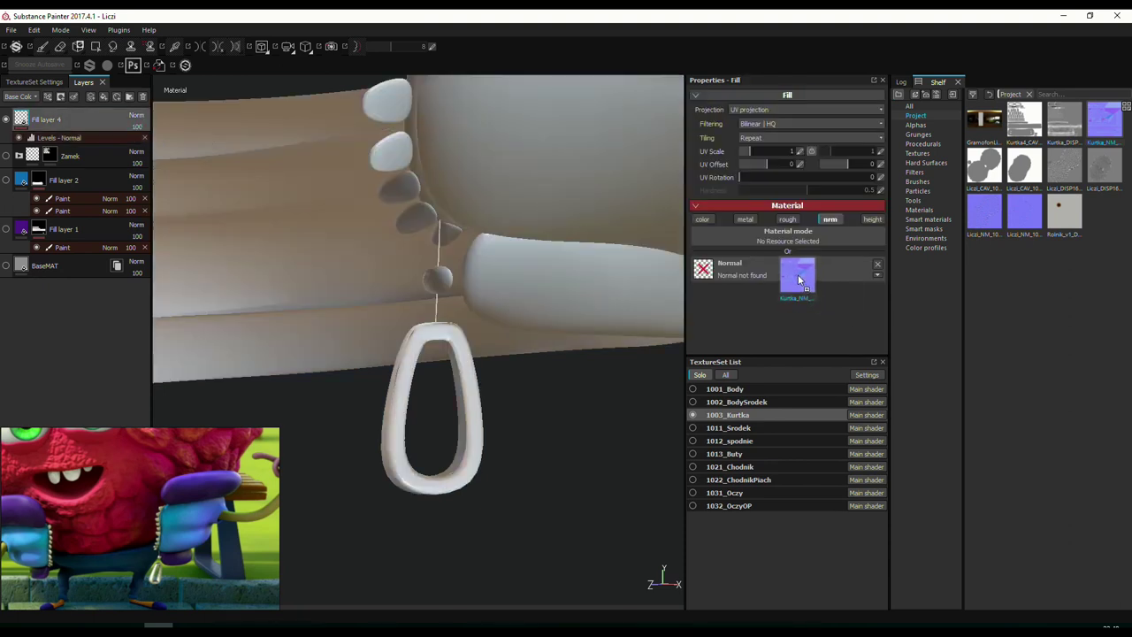
{"action": "left_click_drag", "start_coordinate": [513, 298], "coordinate": [384, 292], "text": "alt"}
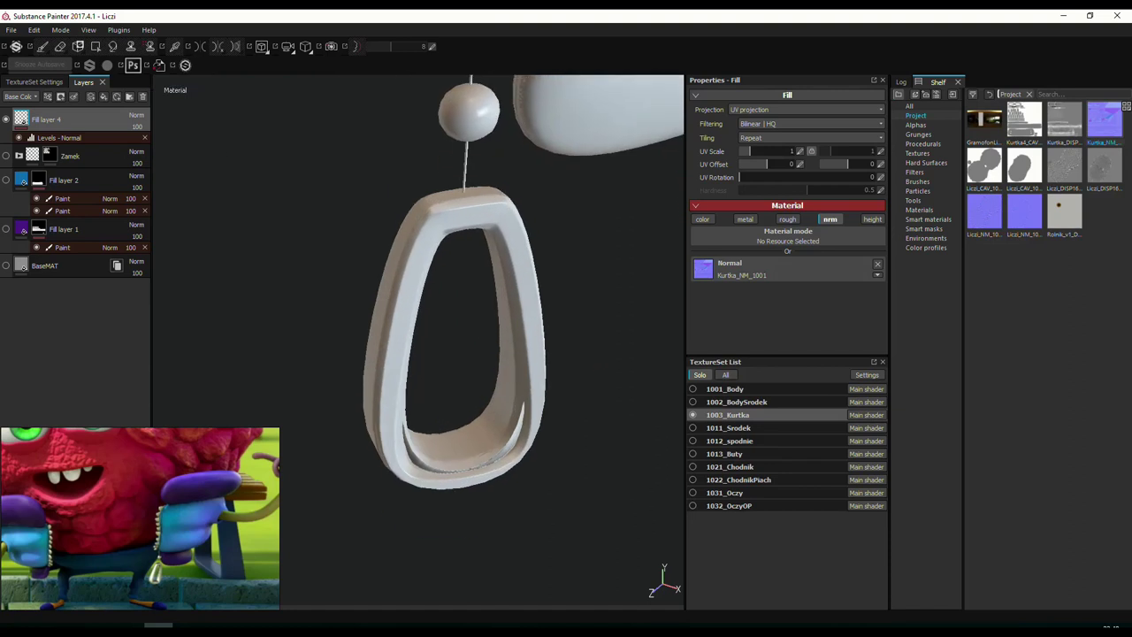
{"action": "left_click", "coordinate": [48, 96]}
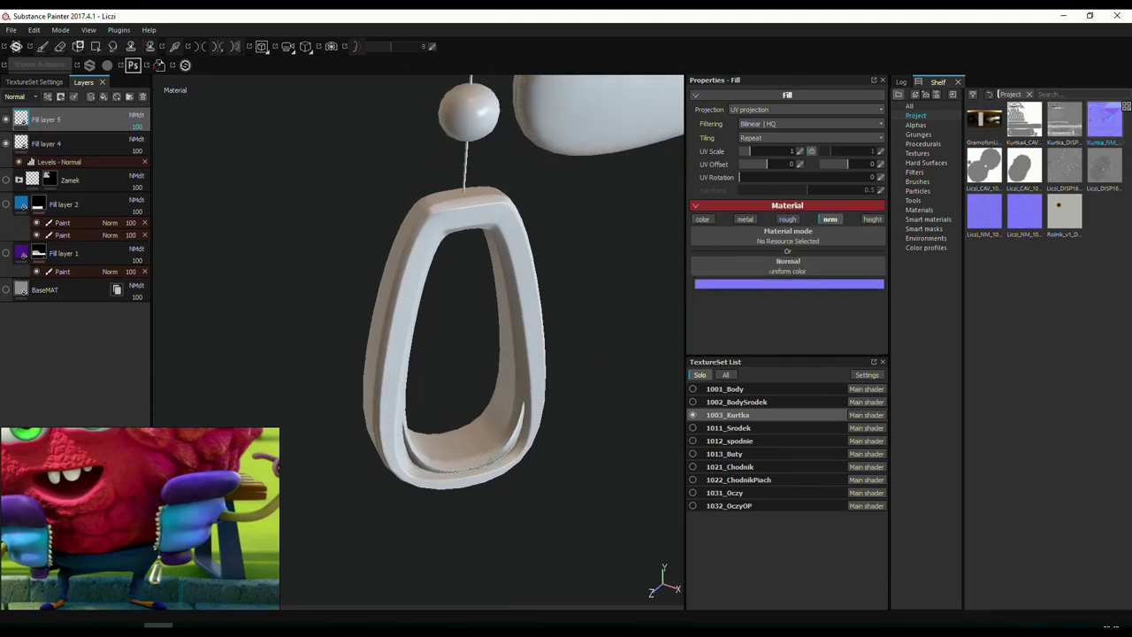
Add a mask to Fill layer 5 and paint the zipper loop with brush size 2.96.
{"action": "middle_click_drag", "start_coordinate": [551, 328], "coordinate": [430, 245], "text": "alt"}
{"action": "left_click", "coordinate": [61, 96]}
{"action": "left_click", "coordinate": [88, 109]}
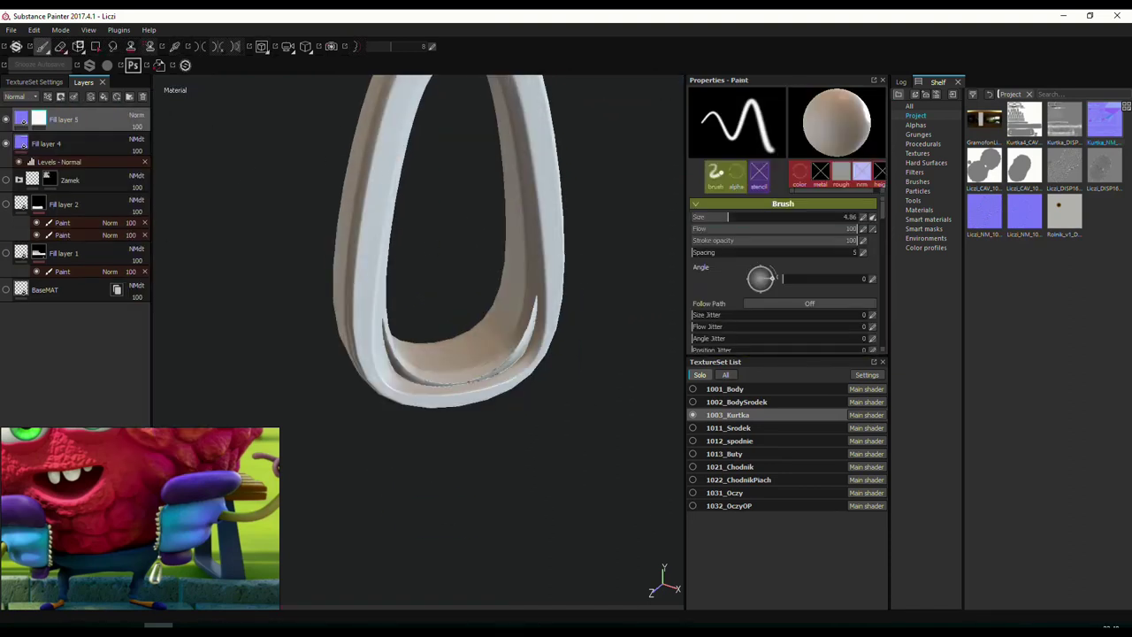
{"action": "mouse_move", "coordinate": [467, 366]}
{"action": "left_mouse_down", "text": "alt"}
{"action": "mouse_move", "coordinate": [539, 374]}
{"action": "mouse_move", "coordinate": [451, 387]}
{"action": "left_mouse_up", "text": "alt"}
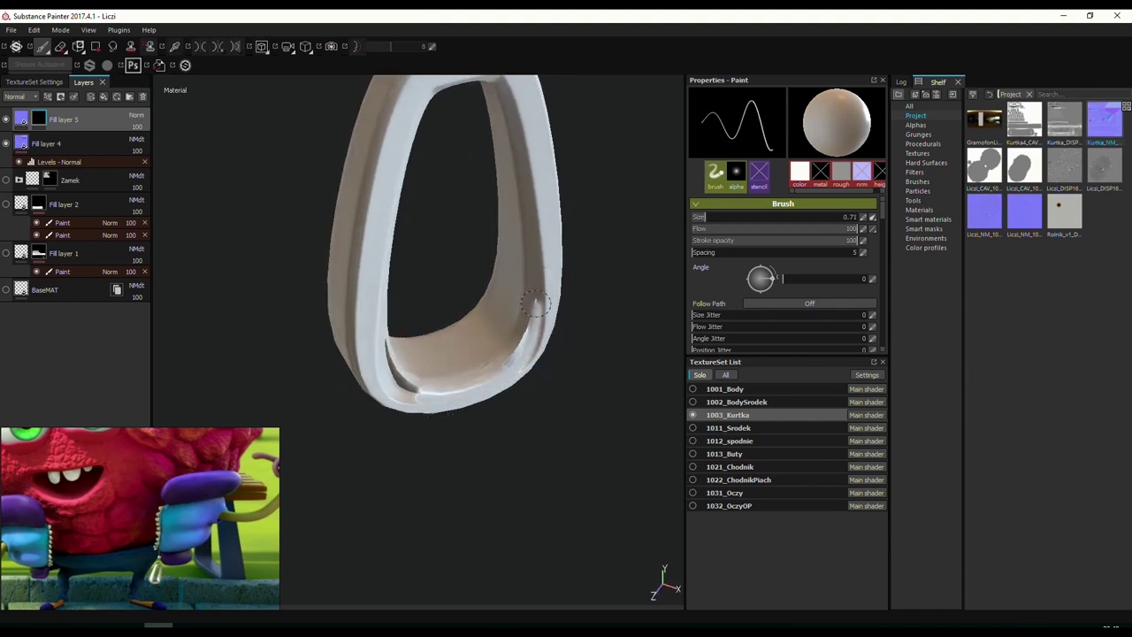
{"action": "right_click_drag", "start_coordinate": [496, 383], "coordinate": [530, 383], "text": "ctrl"}
{"action": "mouse_move", "coordinate": [378, 354]}
{"action": "left_mouse_down", "text": "alt"}
{"action": "mouse_move", "coordinate": [296, 248]}
{"action": "mouse_move", "coordinate": [363, 290]}
{"action": "mouse_move", "coordinate": [561, 363]}
{"action": "mouse_move", "coordinate": [429, 271]}
{"action": "mouse_move", "coordinate": [493, 381]}
{"action": "left_mouse_up", "text": "alt"}
{"action": "key", "text": "4"}
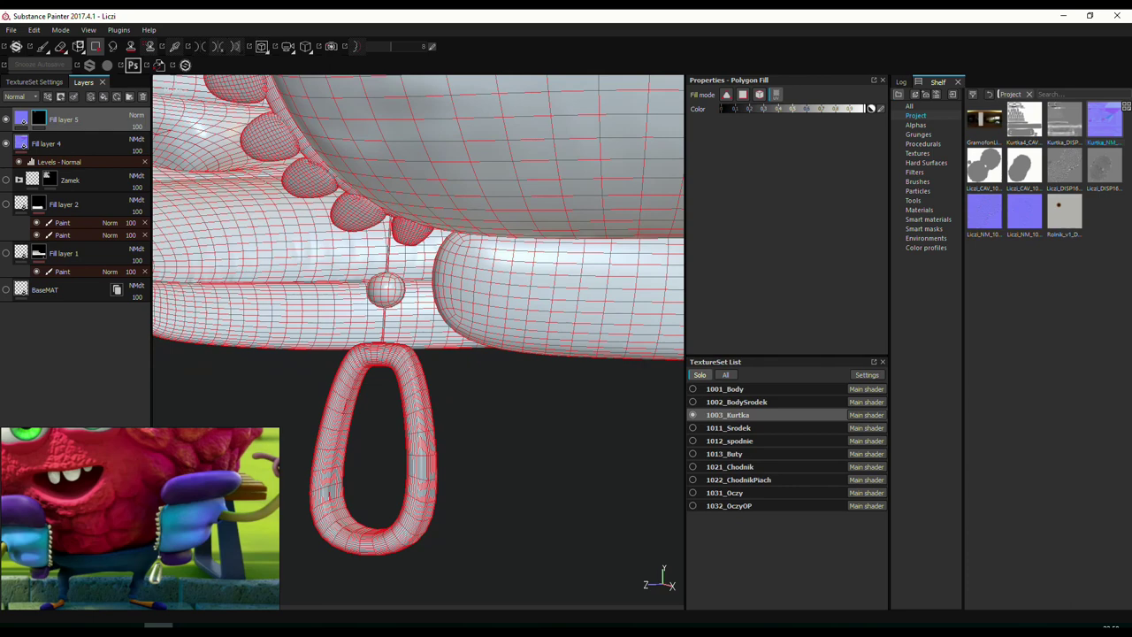
Polygon-fill the mask over the cushion and the row of beads.
{"action": "mouse_move", "coordinate": [443, 336]}
{"action": "left_mouse_down", "text": "alt"}
{"action": "mouse_move", "coordinate": [406, 313]}
{"action": "mouse_move", "coordinate": [434, 343]}
{"action": "left_mouse_up", "text": "alt"}
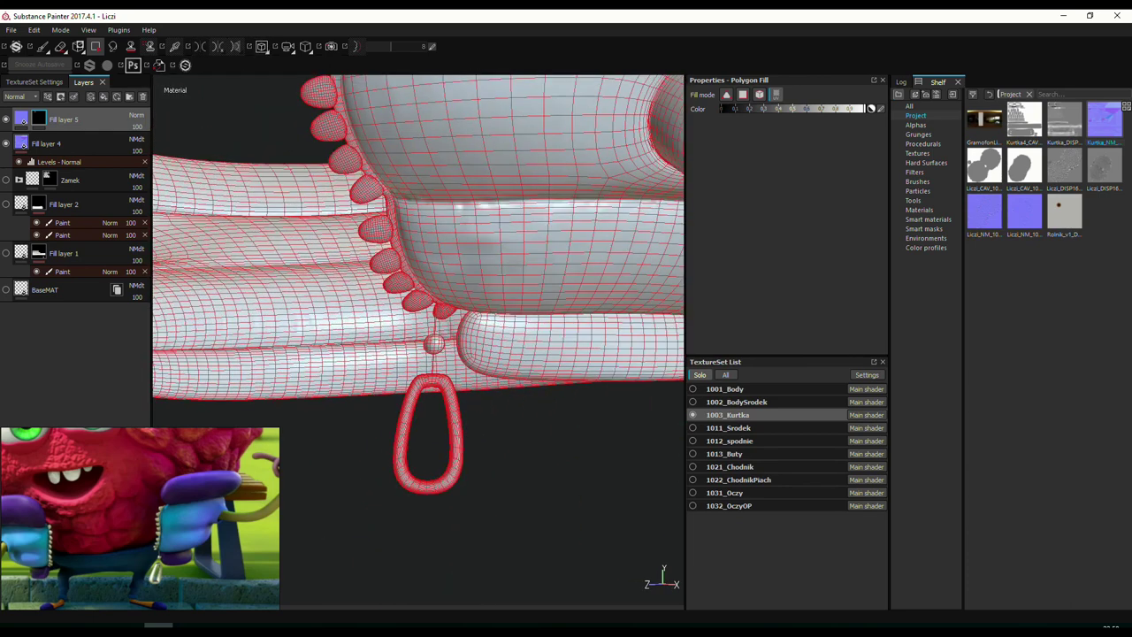
{"action": "key", "text": "5"}
{"action": "mouse_move", "coordinate": [505, 328]}
{"action": "left_mouse_down", "text": "alt"}
{"action": "mouse_move", "coordinate": [434, 313]}
{"action": "mouse_move", "coordinate": [515, 313]}
{"action": "mouse_move", "coordinate": [495, 353]}
{"action": "left_mouse_up", "text": "alt"}
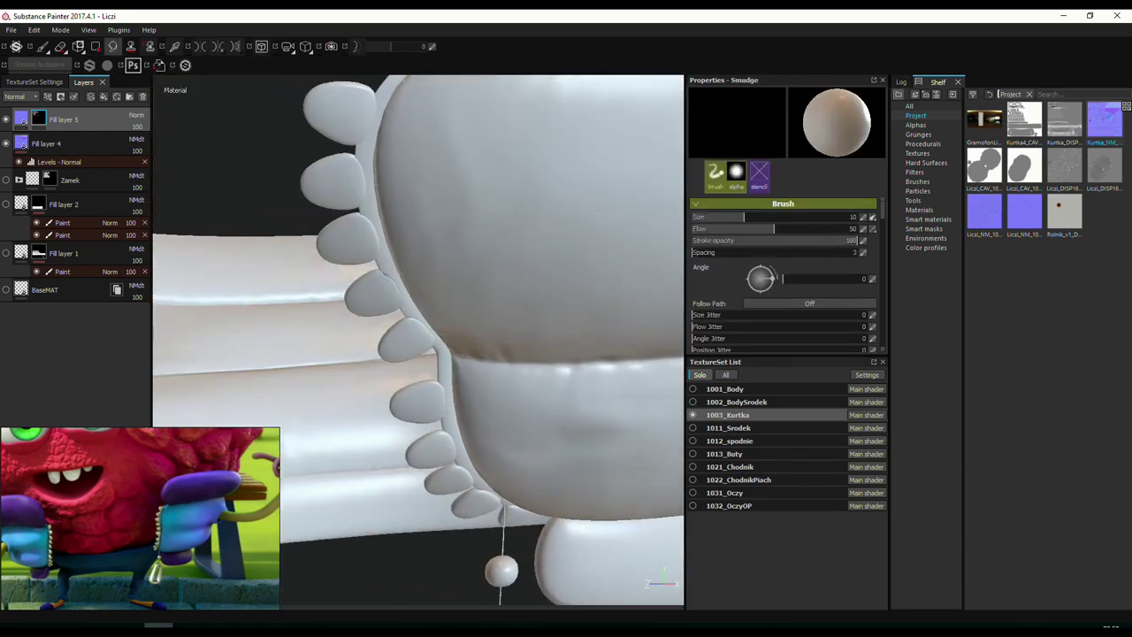
{"action": "key", "text": "4"}
{"action": "mouse_move", "coordinate": [387, 329]}
{"action": "left_mouse_down", "text": "alt"}
{"action": "mouse_move", "coordinate": [454, 233]}
{"action": "mouse_move", "coordinate": [478, 266]}
{"action": "left_mouse_up", "text": "alt"}
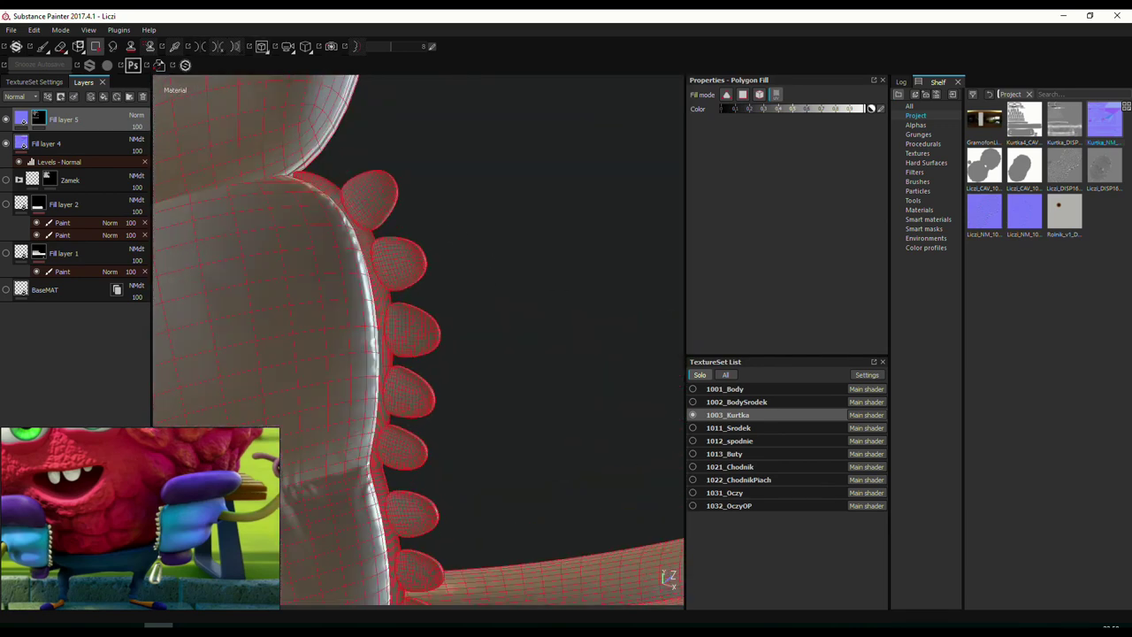
{"action": "mouse_move", "coordinate": [460, 177]}
{"action": "left_mouse_down", "text": "alt"}
{"action": "mouse_move", "coordinate": [483, 156]}
{"action": "mouse_move", "coordinate": [386, 330]}
{"action": "mouse_move", "coordinate": [502, 388]}
{"action": "mouse_move", "coordinate": [430, 328]}
{"action": "mouse_move", "coordinate": [460, 292]}
{"action": "mouse_move", "coordinate": [353, 297]}
{"action": "mouse_move", "coordinate": [430, 318]}
{"action": "mouse_move", "coordinate": [375, 286]}
{"action": "mouse_move", "coordinate": [398, 327]}
{"action": "left_mouse_up", "text": "alt"}
Open the Export document texture settings with Ctrl+Shift+E.
{"action": "key", "text": "1"}
{"action": "scroll", "coordinate": [375, 285], "scroll_direction": "down", "scroll_amount": 5}
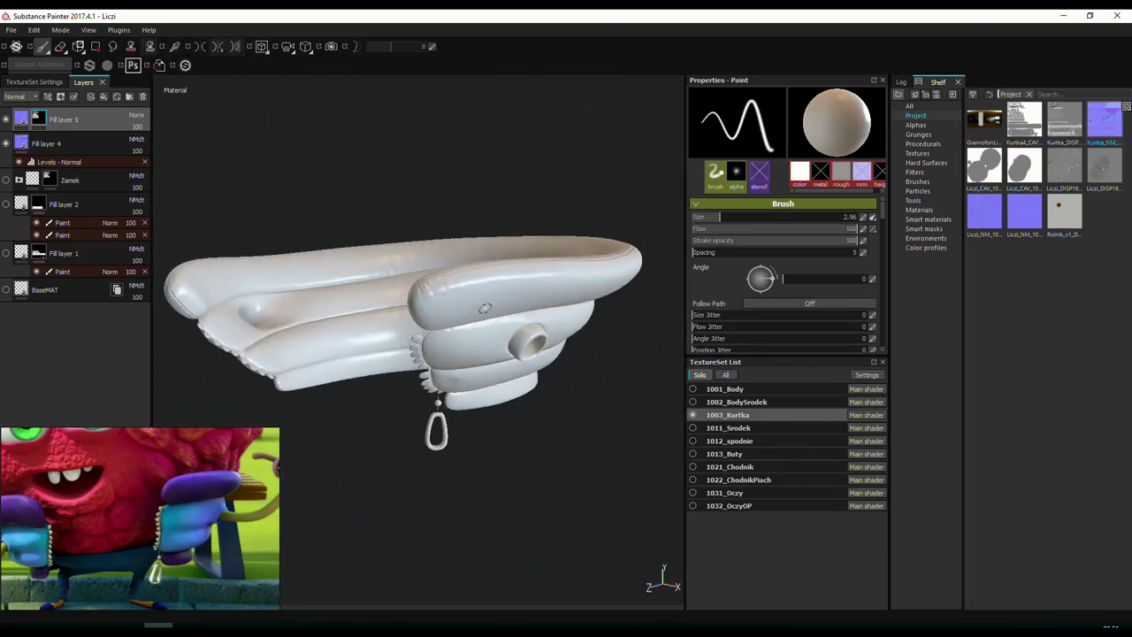
{"action": "key", "text": "ctrl+shift+e"}
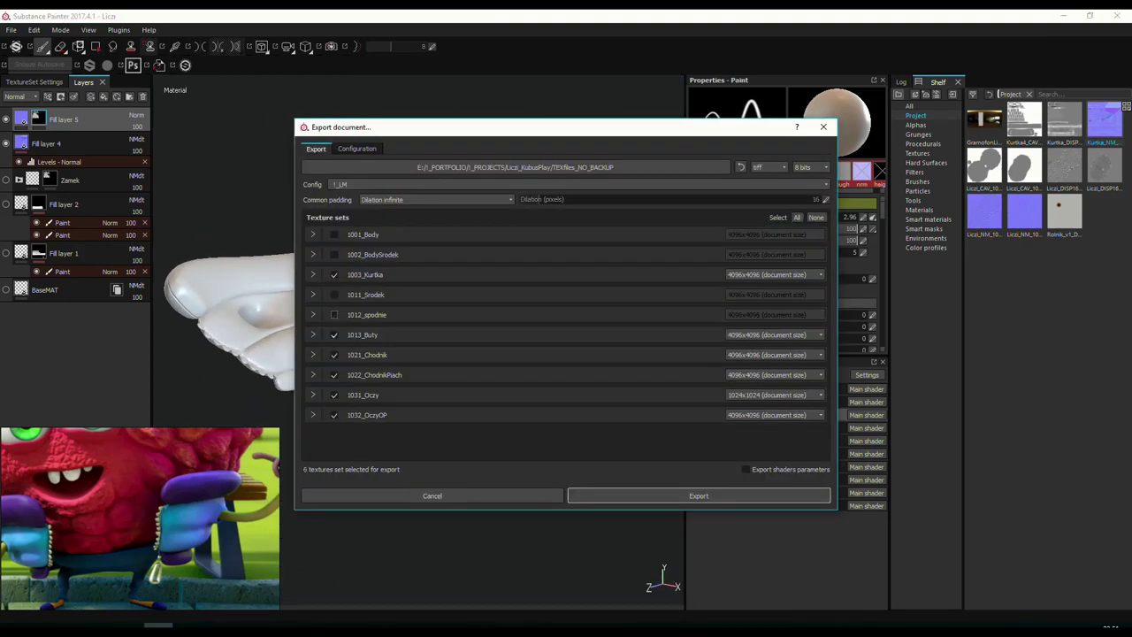
Untick 1031_Oczy and 1032_OczyOP and set the export folder to fromZBRUSH.
{"action": "left_click", "coordinate": [333, 394]}
{"action": "left_click", "coordinate": [333, 415]}
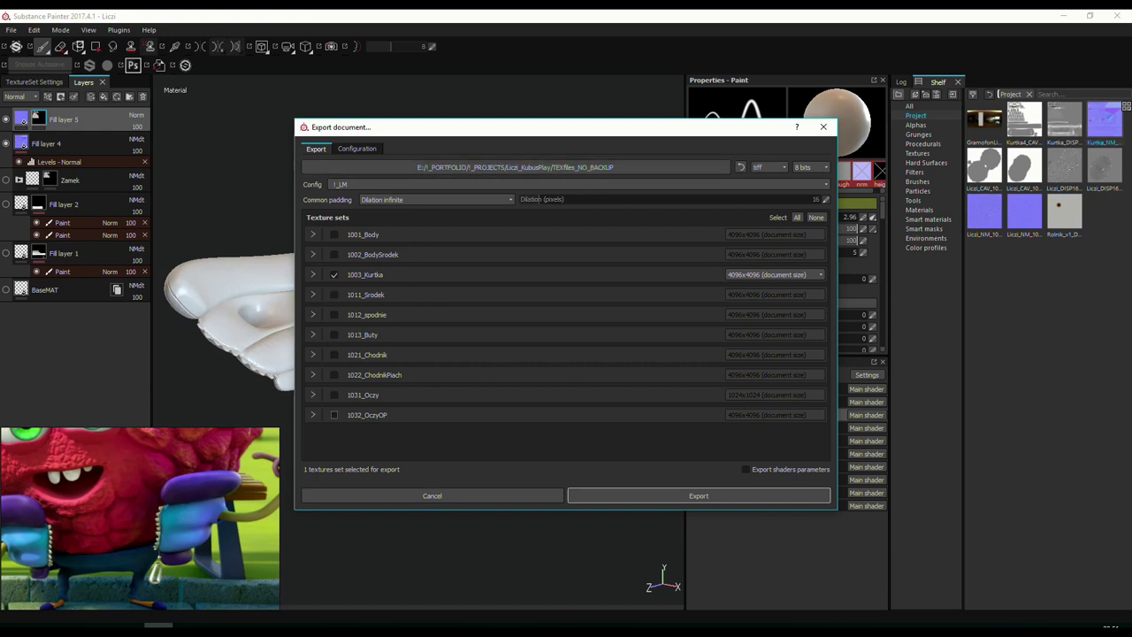
{"action": "left_click", "coordinate": [514, 166]}
{"action": "left_click", "coordinate": [607, 233]}
{"action": "left_click", "coordinate": [751, 434]}
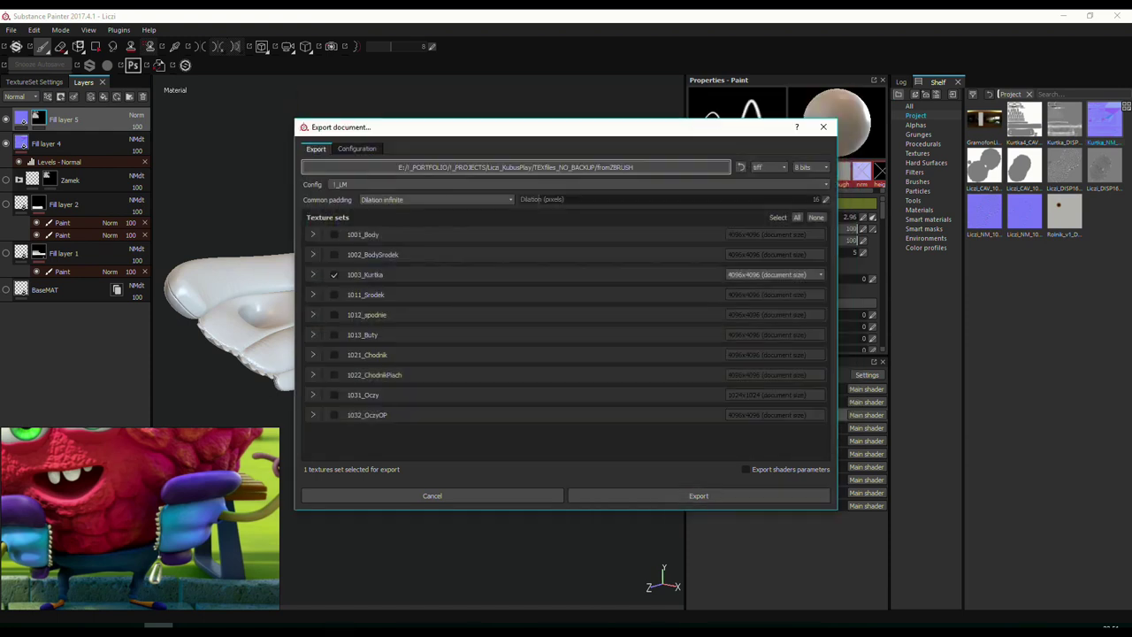
Export the jacket textures, then bring up options for the extra exported files in File Explorer.
{"action": "left_click", "coordinate": [699, 495]}
{"action": "left_click", "coordinate": [600, 330]}
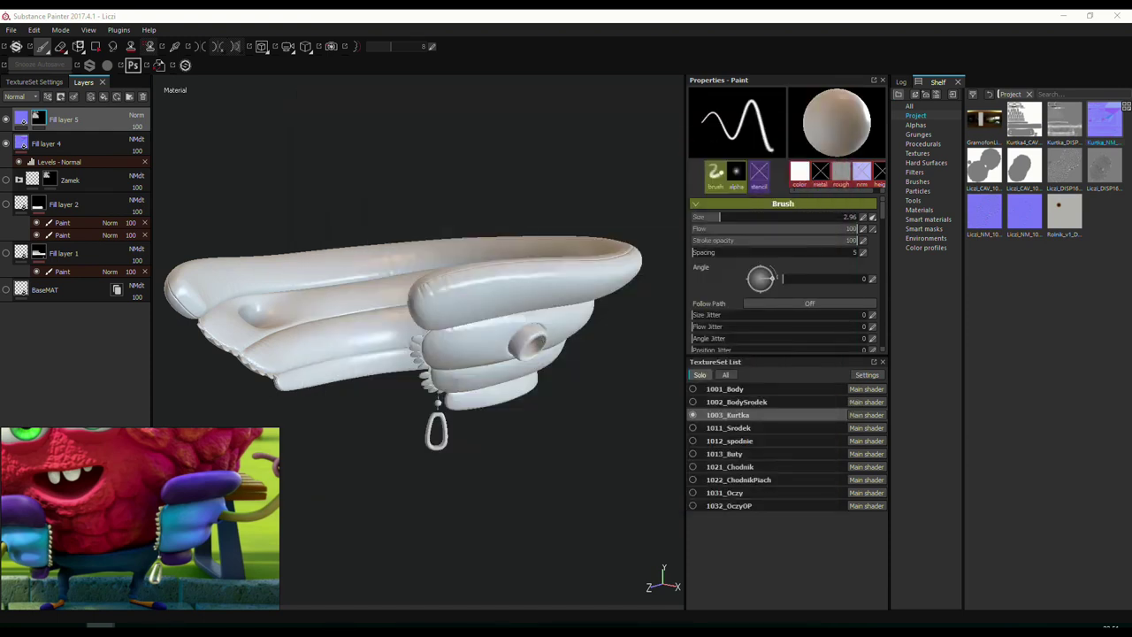
{"action": "key", "text": "alt+Tab"}
{"action": "right_click", "coordinate": [502, 331]}
Delete the three unneeded texture files and rename the normal map Kurtka_NM_1003.
{"action": "left_click", "coordinate": [404, 559]}
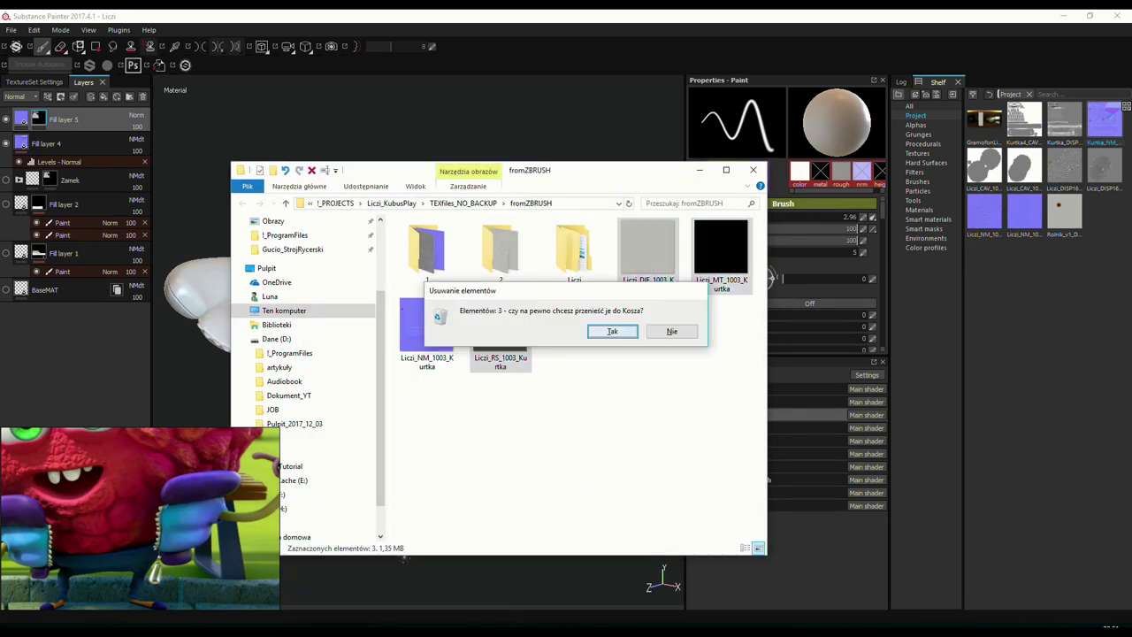
{"action": "key", "text": "Return"}
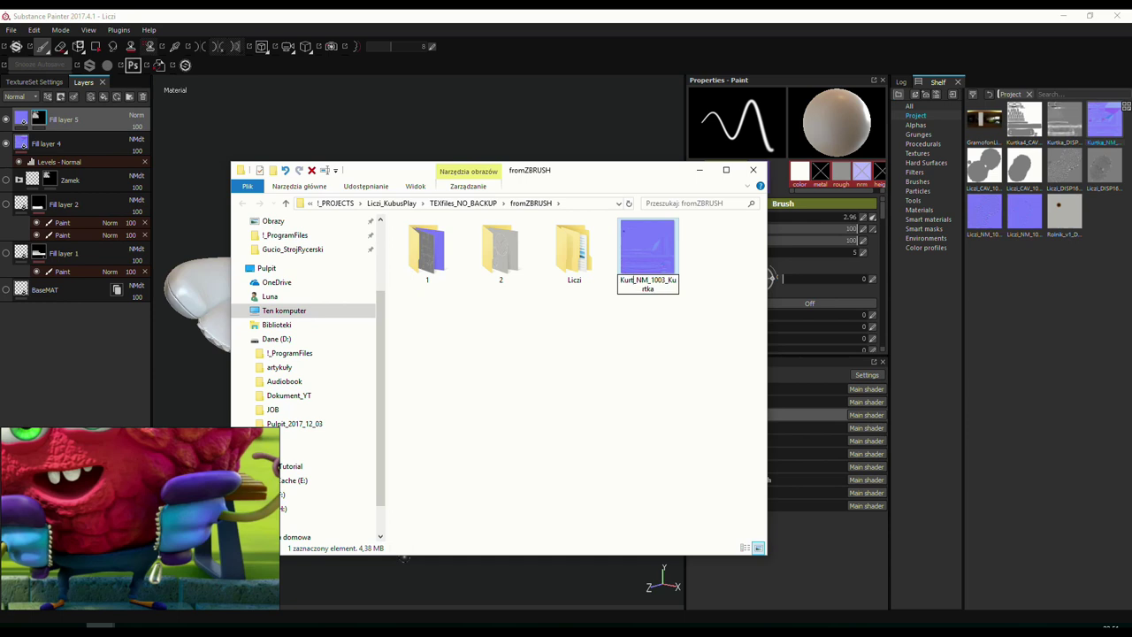
{"action": "key", "text": "alt+Tab"}
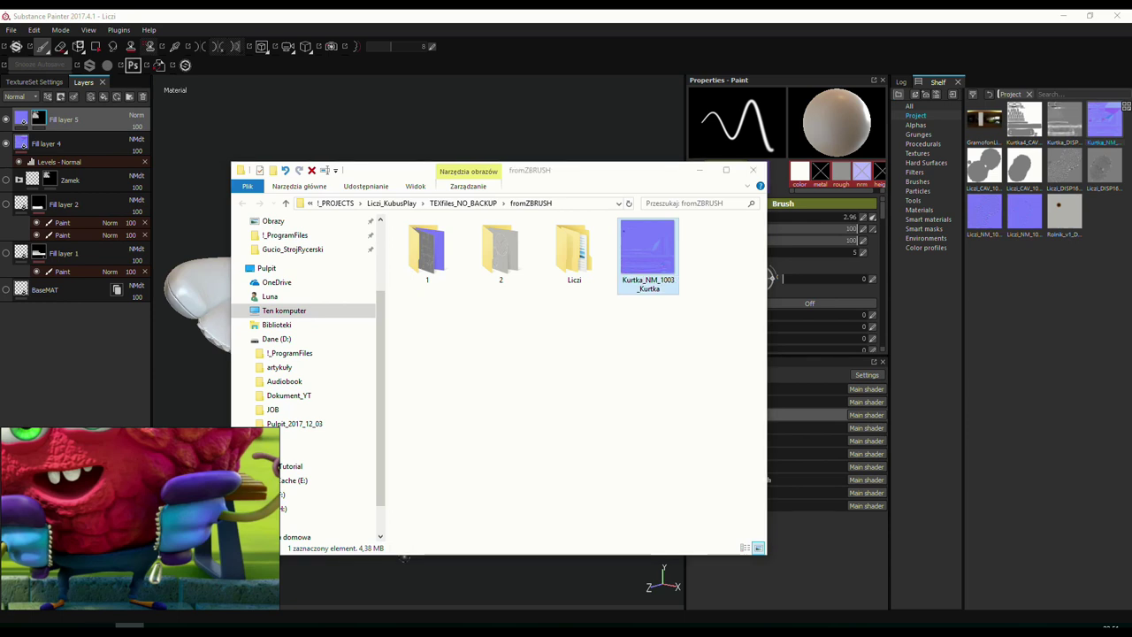
{"action": "key", "text": "alt+Tab"}
{"action": "key", "text": "F2"}
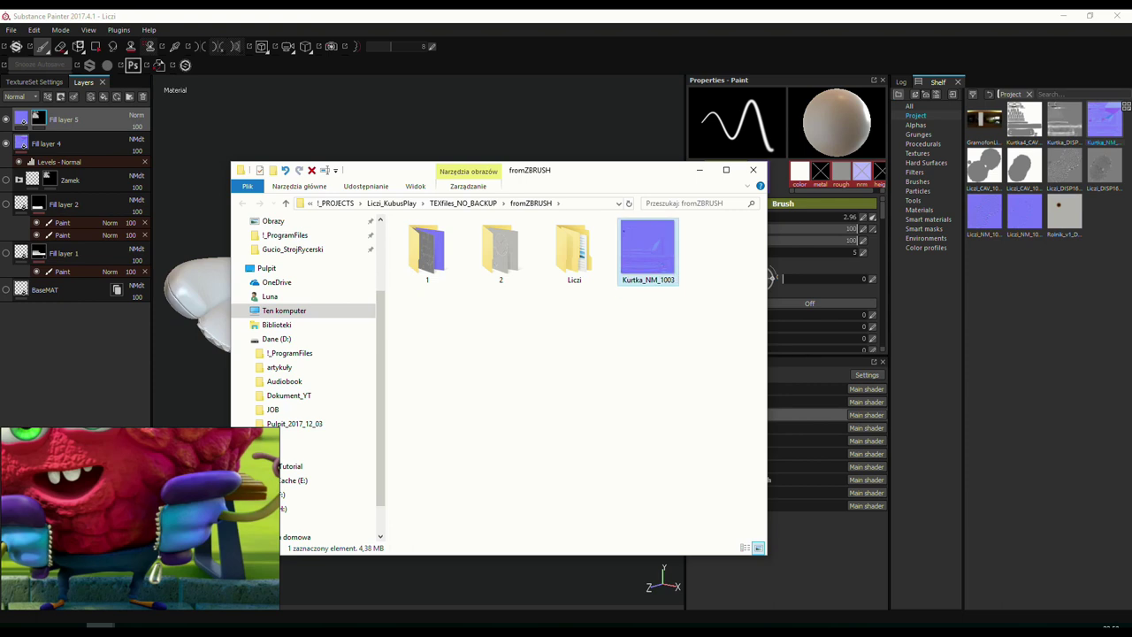
Paste the normal map into the 3_Kurtka folder, replacing the existing copy.
{"action": "double_click", "coordinate": [574, 252]}
{"action": "double_click", "coordinate": [574, 252]}
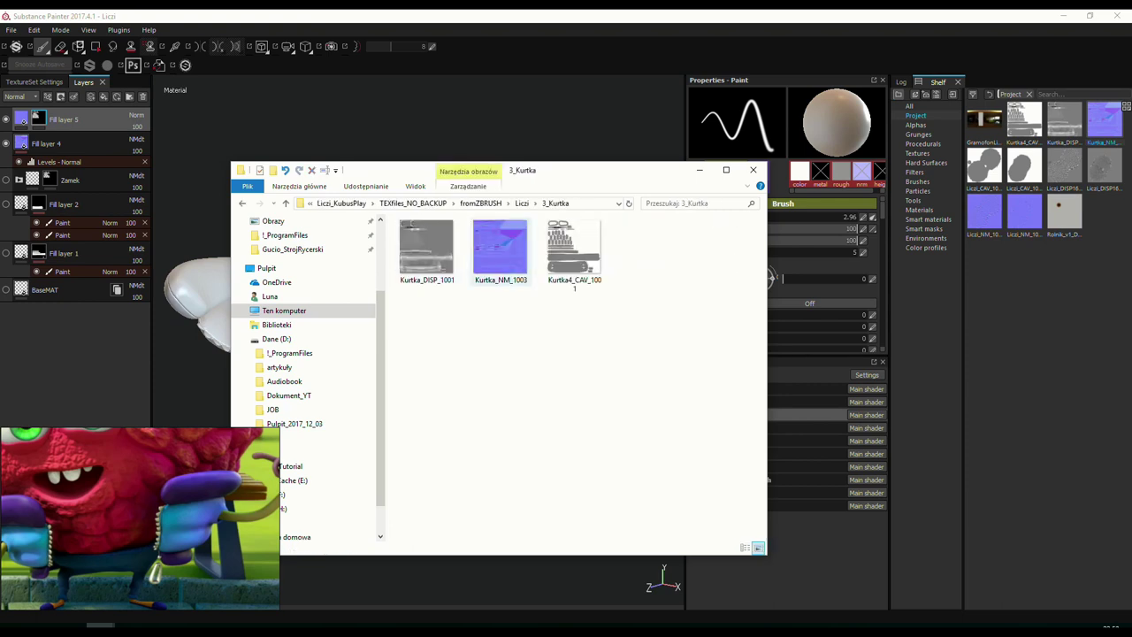
{"action": "key", "text": "ctrl+v"}
{"action": "left_click", "coordinate": [227, 240]}
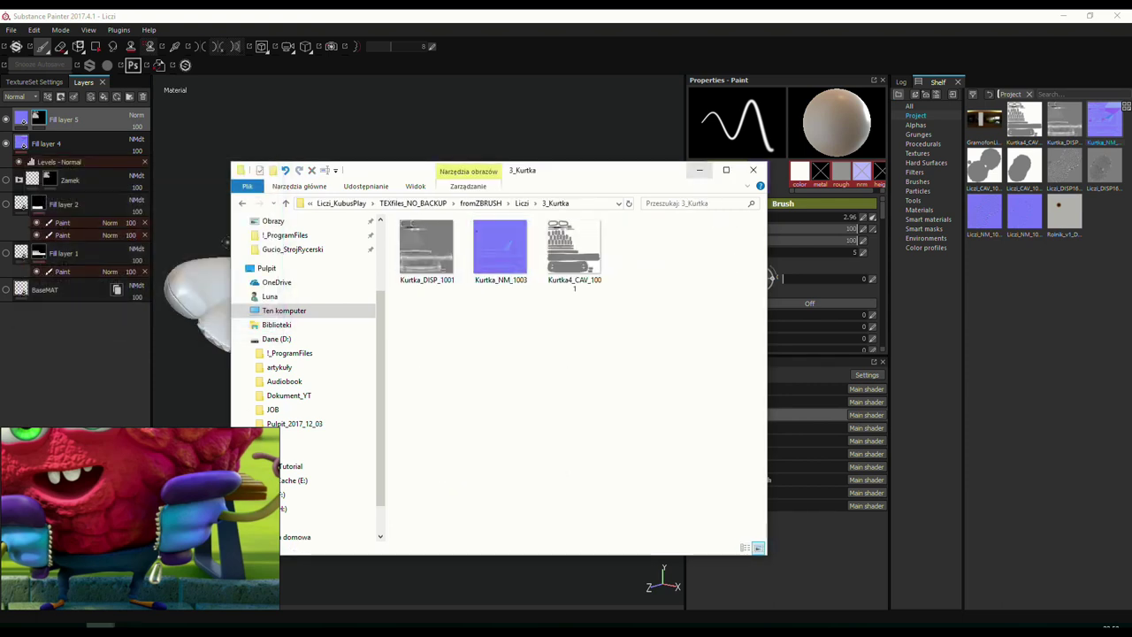
{"action": "left_click", "coordinate": [226, 240]}
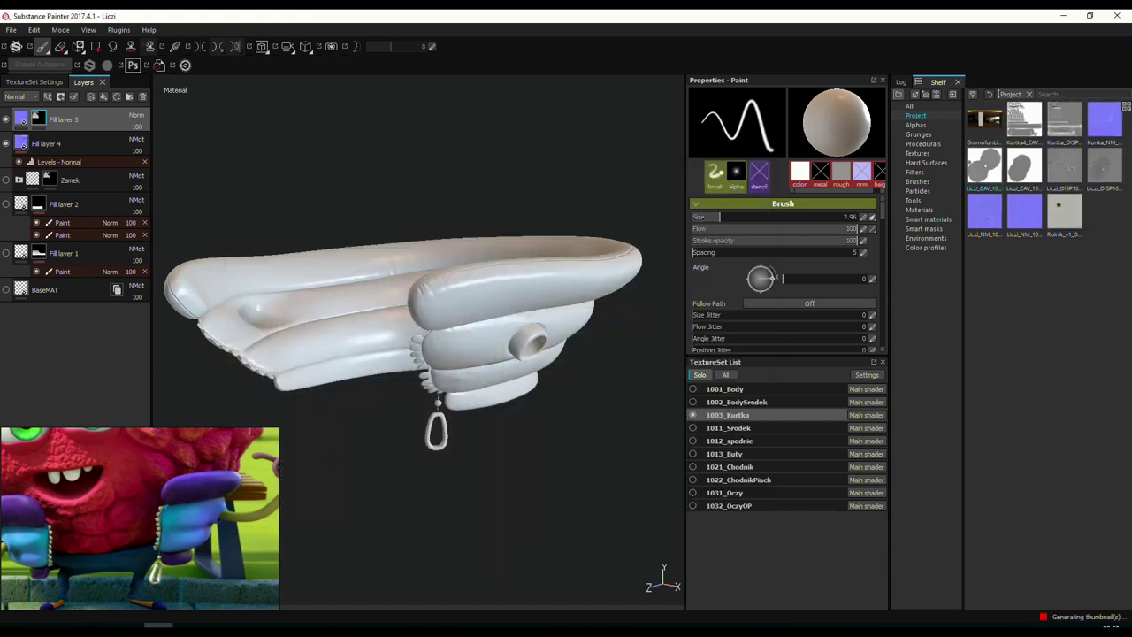
Delete Fill layer 5 and assign Kurtka_NM as the jacket's TextureSet normal map.
{"action": "key", "text": "Delete"}
{"action": "key", "text": "Delete"}
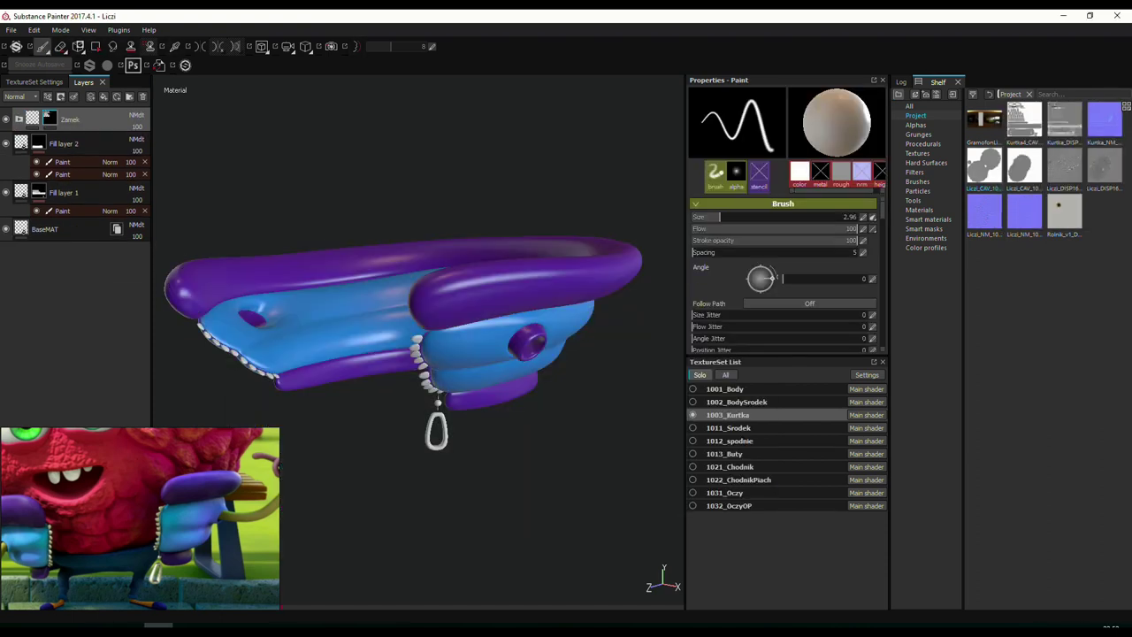
{"action": "left_click", "coordinate": [33, 81]}
{"action": "left_click_drag", "start_coordinate": [1104, 120], "coordinate": [14, 250]}
{"action": "scroll", "coordinate": [522, 358], "scroll_direction": "up", "scroll_amount": 3}
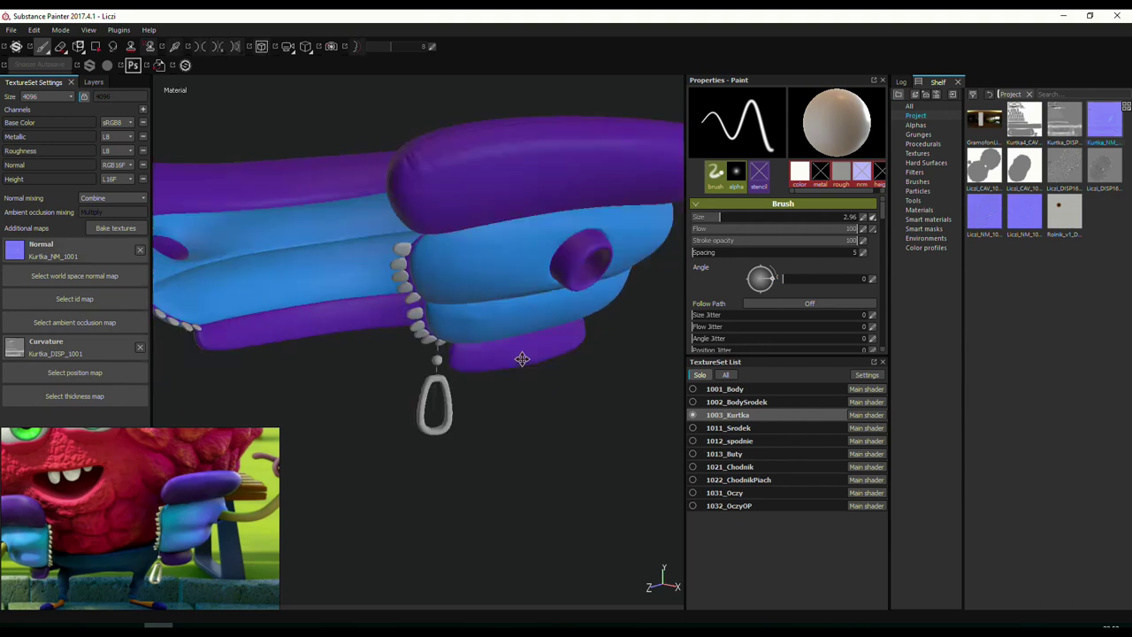
{"action": "scroll", "coordinate": [522, 358], "scroll_direction": "up", "scroll_amount": 4}
{"action": "scroll", "coordinate": [501, 303], "scroll_direction": "up", "scroll_amount": 2}
{"action": "left_click", "coordinate": [83, 81]}
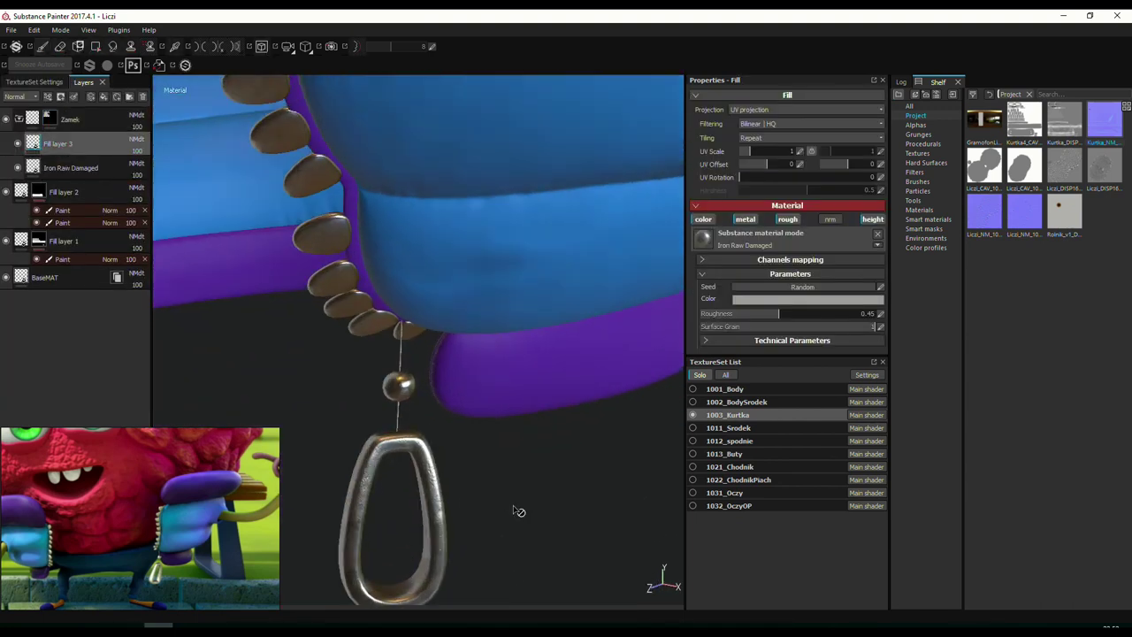
{"action": "scroll", "coordinate": [518, 510], "scroll_direction": "up", "scroll_amount": 3}
Select the Zamek group and inspect the zipper pull, teeth and jacket side.
{"action": "mouse_move", "coordinate": [450, 478]}
{"action": "left_mouse_down", "text": "alt"}
{"action": "mouse_move", "coordinate": [255, 377]}
{"action": "mouse_move", "coordinate": [254, 356]}
{"action": "left_mouse_up", "text": "alt"}
{"action": "left_click", "coordinate": [70, 119]}
{"action": "left_click_drag", "start_coordinate": [433, 305], "coordinate": [408, 157], "text": "alt"}
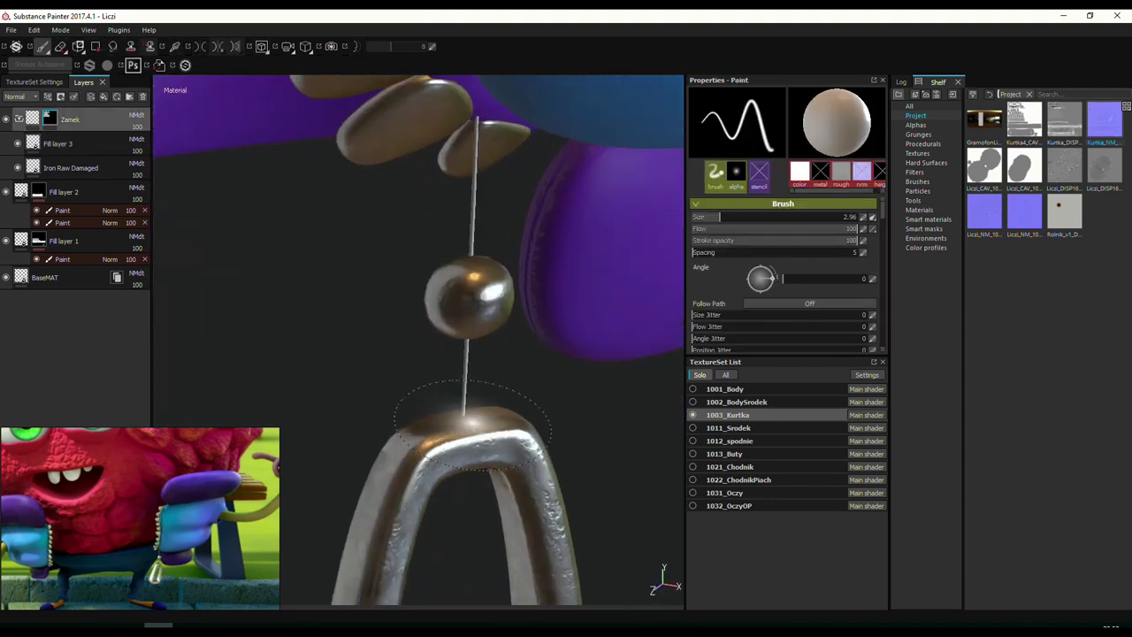
{"action": "scroll", "coordinate": [634, 384], "scroll_direction": "down", "scroll_amount": 5}
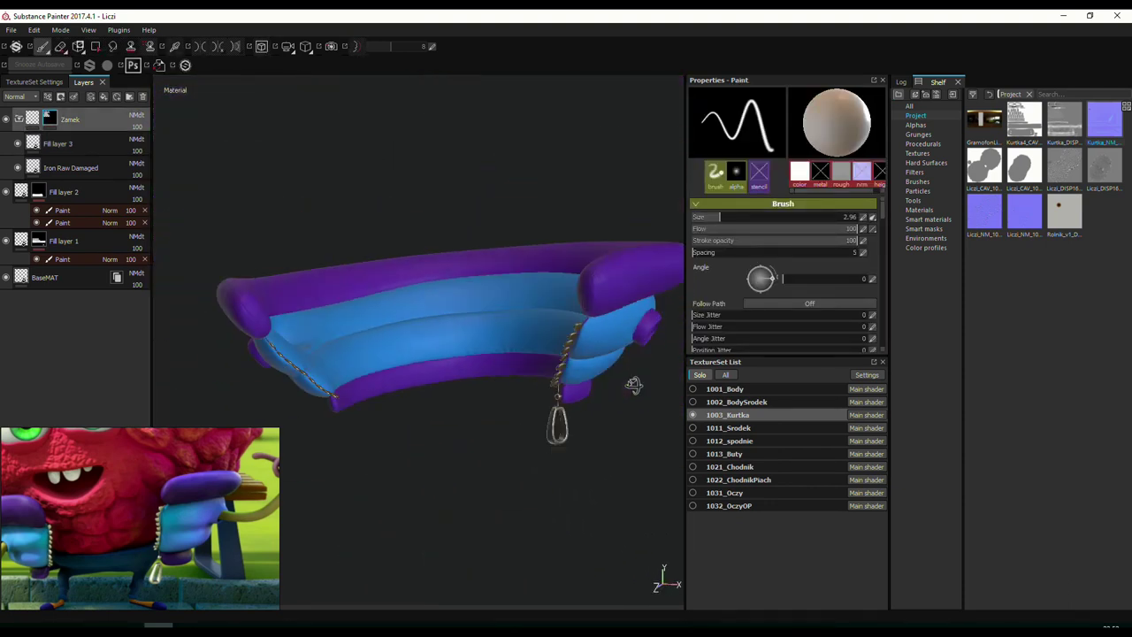
{"action": "left_click_drag", "start_coordinate": [634, 384], "coordinate": [481, 291], "text": "alt"}
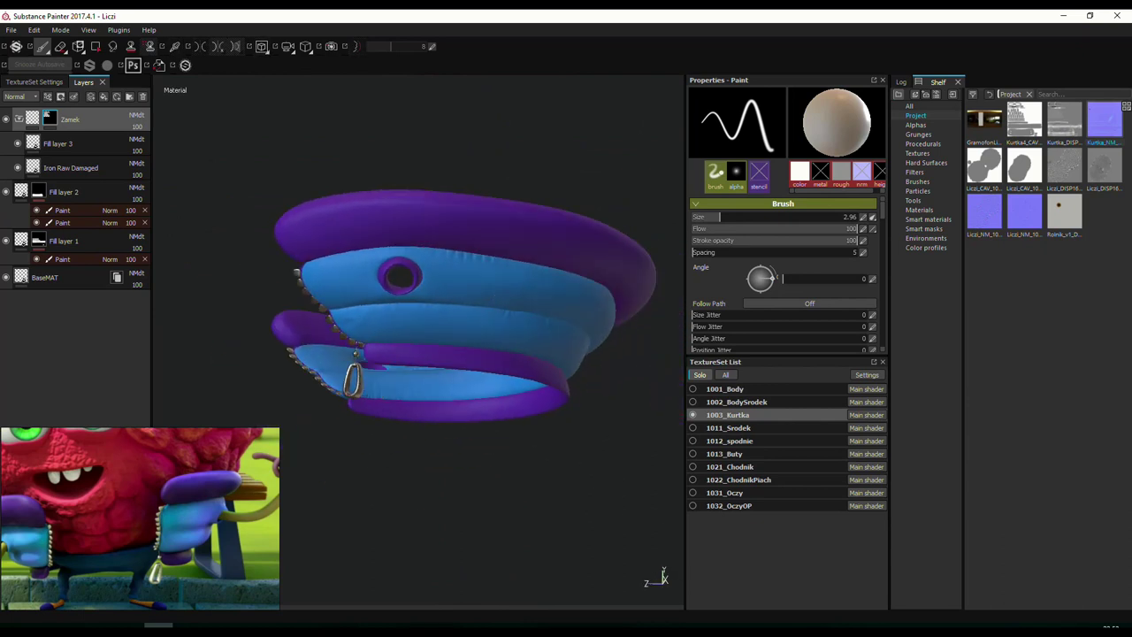
Return to the 3D-only view and show all texture sets of the whole character.
{"action": "key", "text": "F1"}
{"action": "key", "text": "F2"}
{"action": "key", "text": "F3"}
{"action": "key", "text": "F2"}
{"action": "left_click", "coordinate": [700, 374]}
{"action": "left_click_drag", "start_coordinate": [677, 406], "coordinate": [372, 478], "text": "alt"}
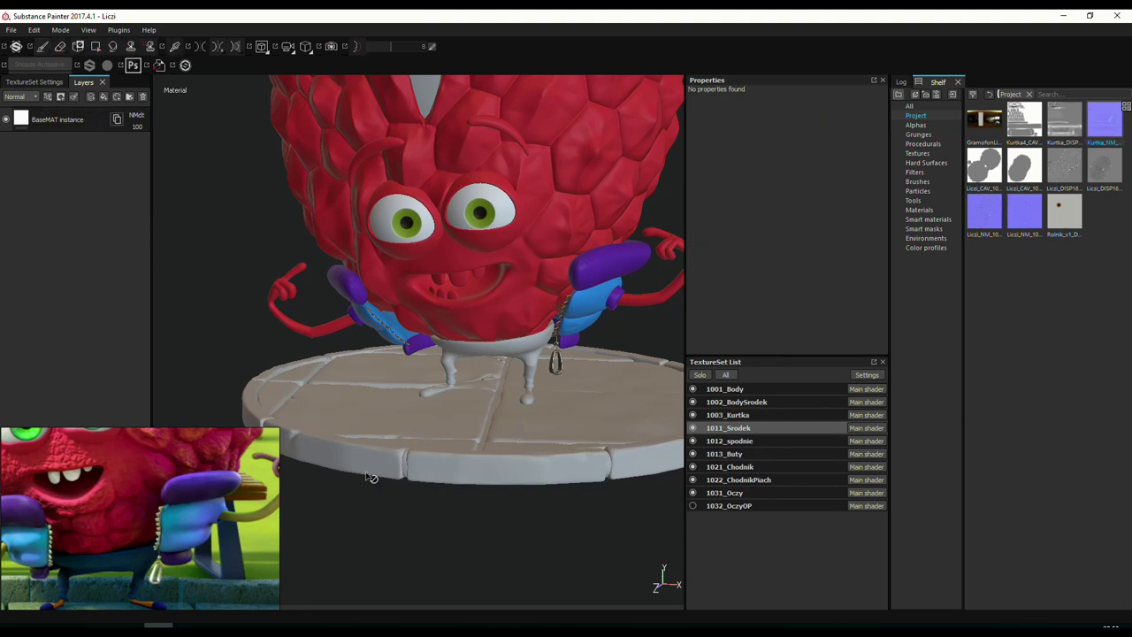
Add Fill layer 1 to 1011_Srodek with the metal and height channels disabled.
{"action": "scroll", "coordinate": [534, 412], "scroll_direction": "up", "scroll_amount": 5}
{"action": "left_click", "coordinate": [103, 96]}
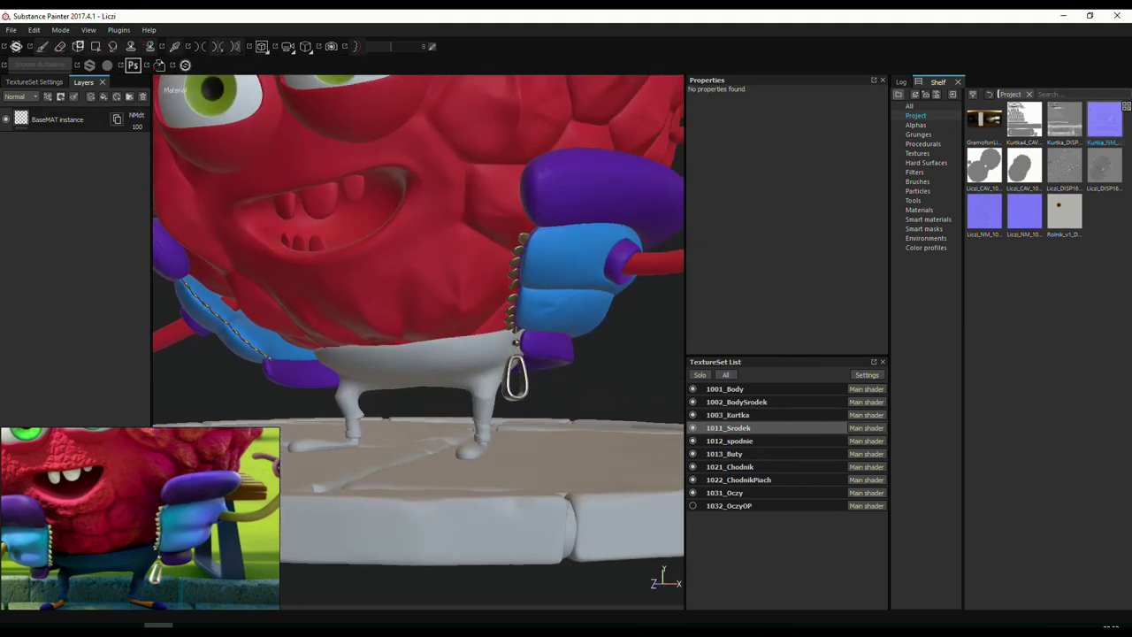
{"action": "left_click", "coordinate": [744, 219]}
{"action": "left_click", "coordinate": [866, 218]}
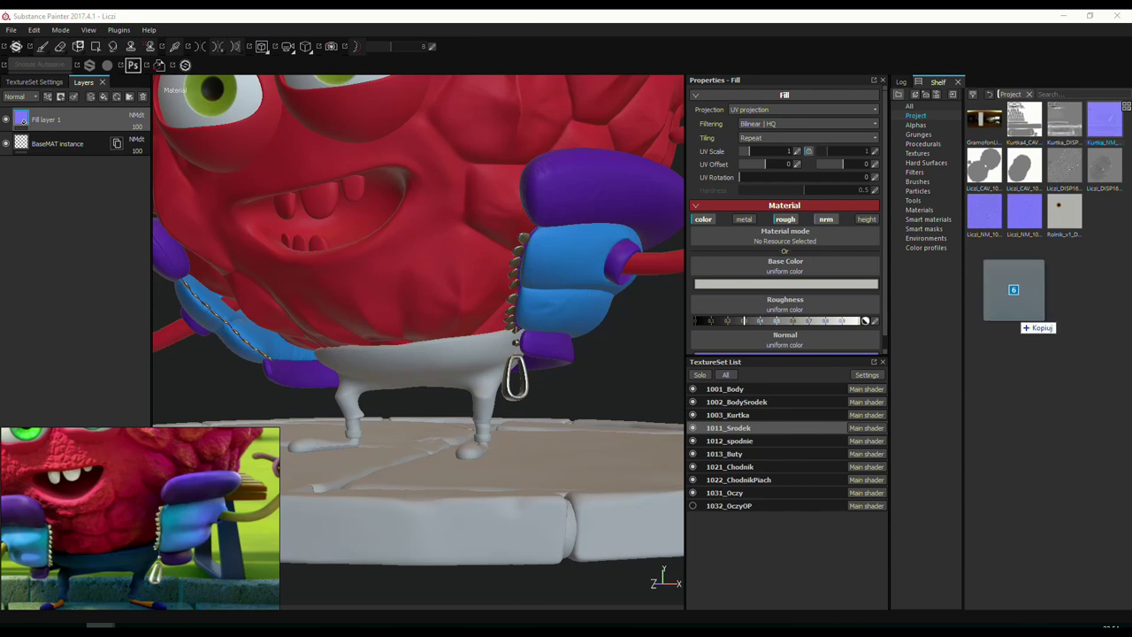
Import the Jeans_001 texture files into the project shelf.
{"action": "left_click_drag", "start_coordinate": [1017, 265], "coordinate": [1011, 291]}
{"action": "left_click", "coordinate": [717, 285]}
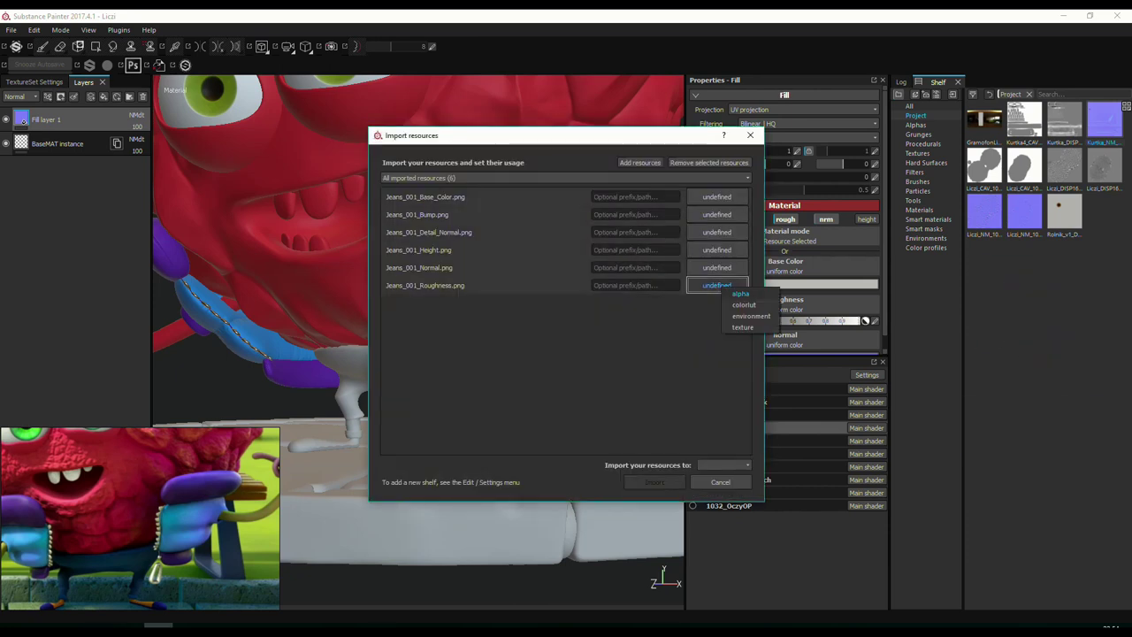
{"action": "left_click", "coordinate": [723, 464]}
{"action": "left_click", "coordinate": [725, 482]}
{"action": "left_click", "coordinate": [654, 482]}
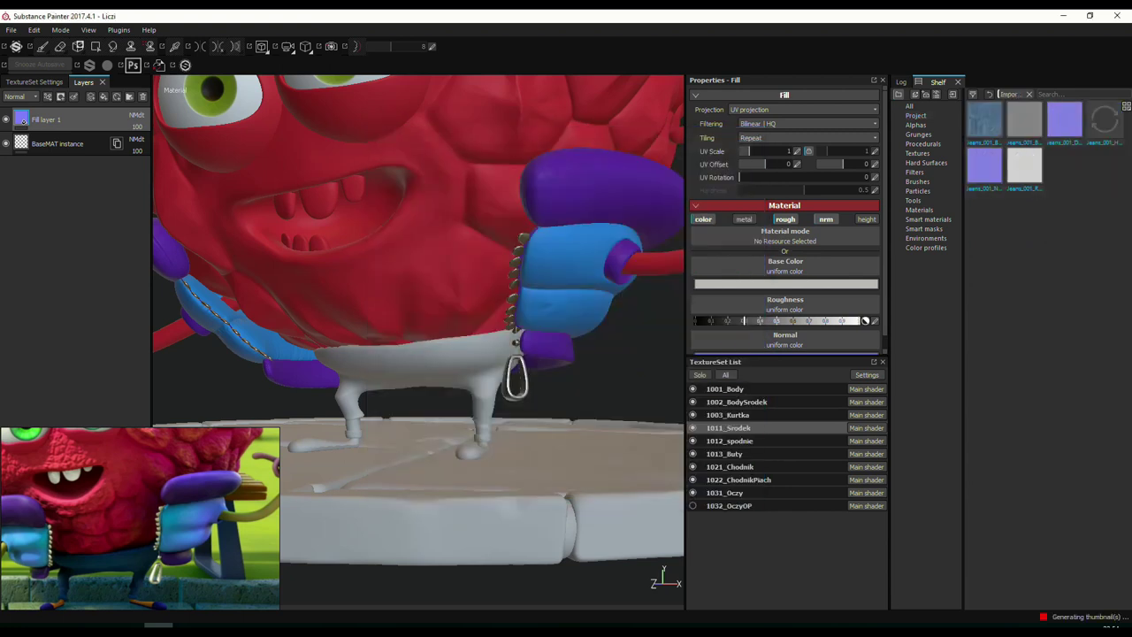
{"action": "left_click_drag", "start_coordinate": [655, 416], "coordinate": [655, 424]}
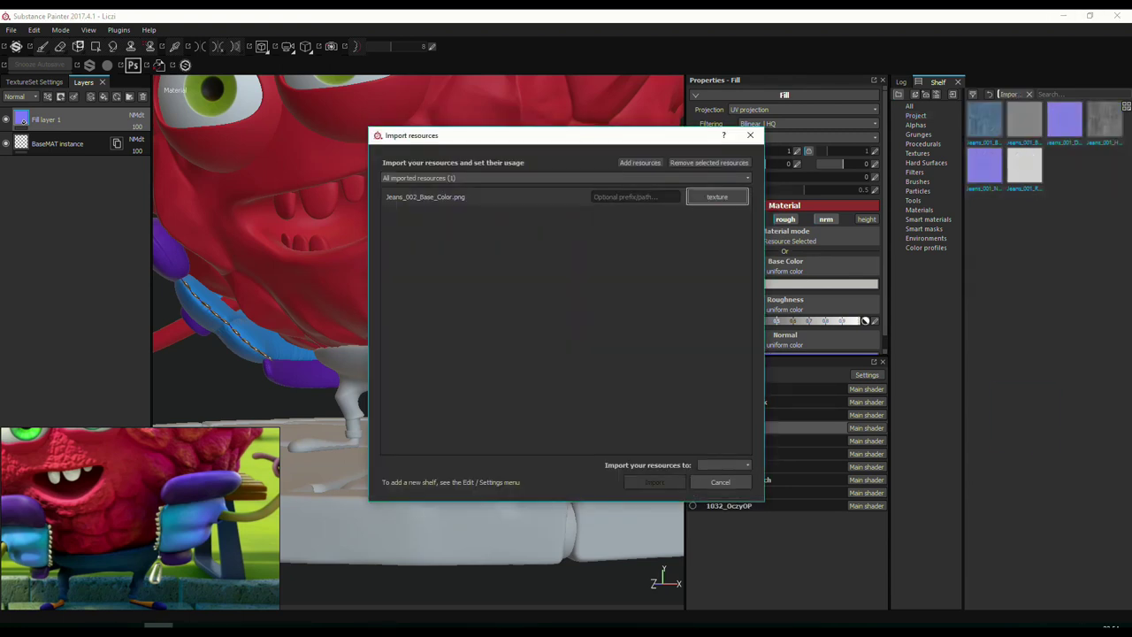
{"action": "key", "text": "Return"}
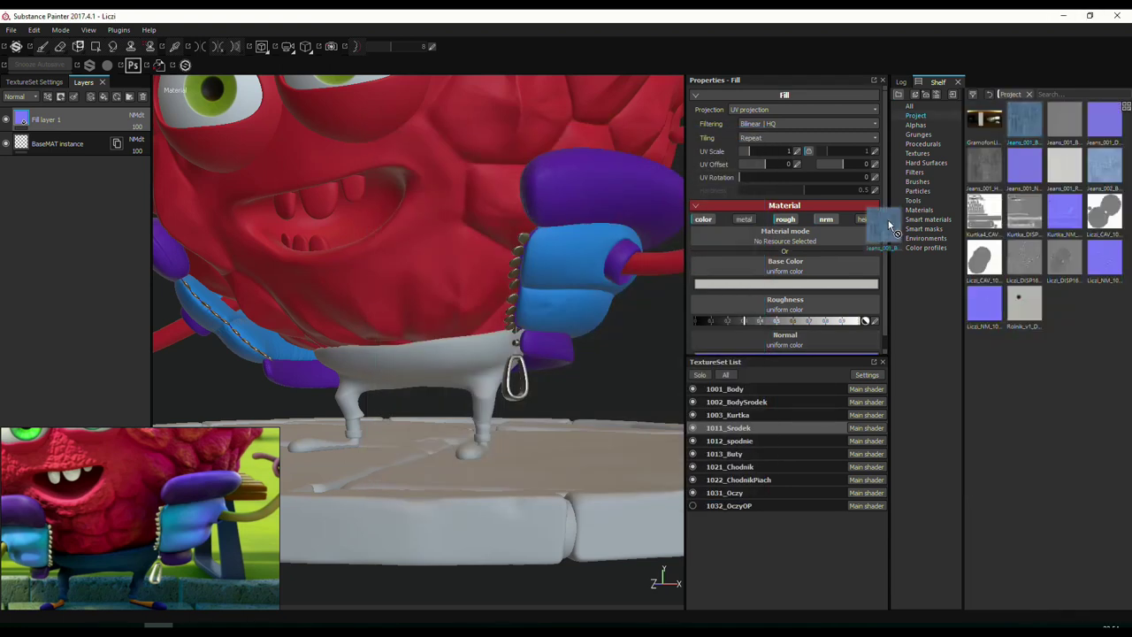
Give the 1012_spodnie fill Jeans base colour and roughness, metal off, soloed.
{"action": "left_click_drag", "start_coordinate": [893, 229], "coordinate": [786, 272]}
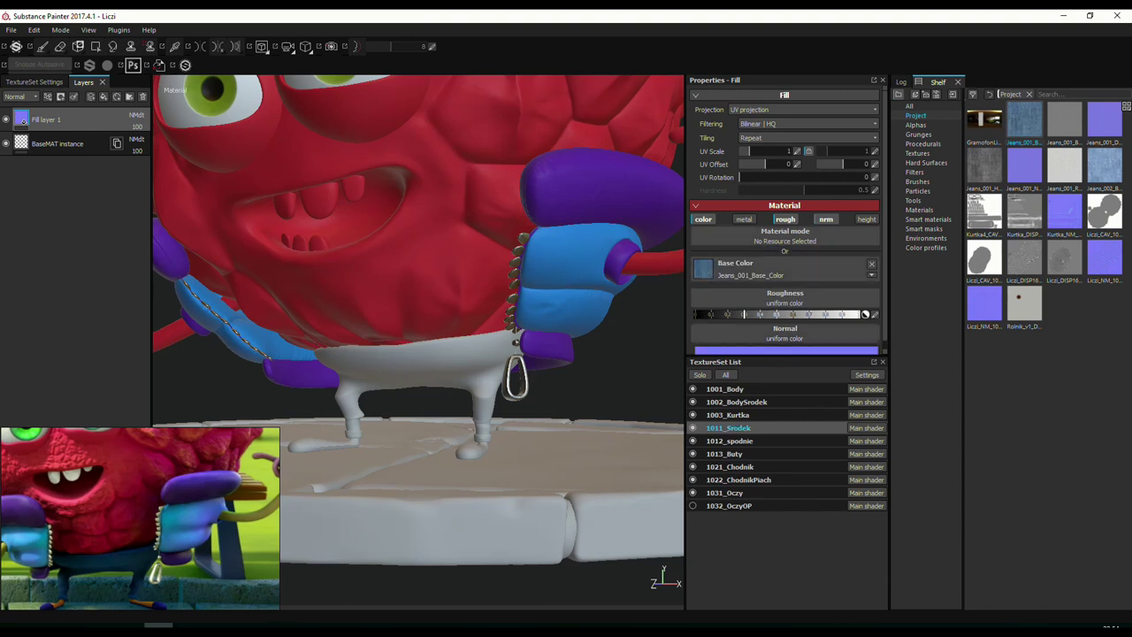
{"action": "left_click_drag", "start_coordinate": [468, 378], "coordinate": [511, 355], "text": "alt"}
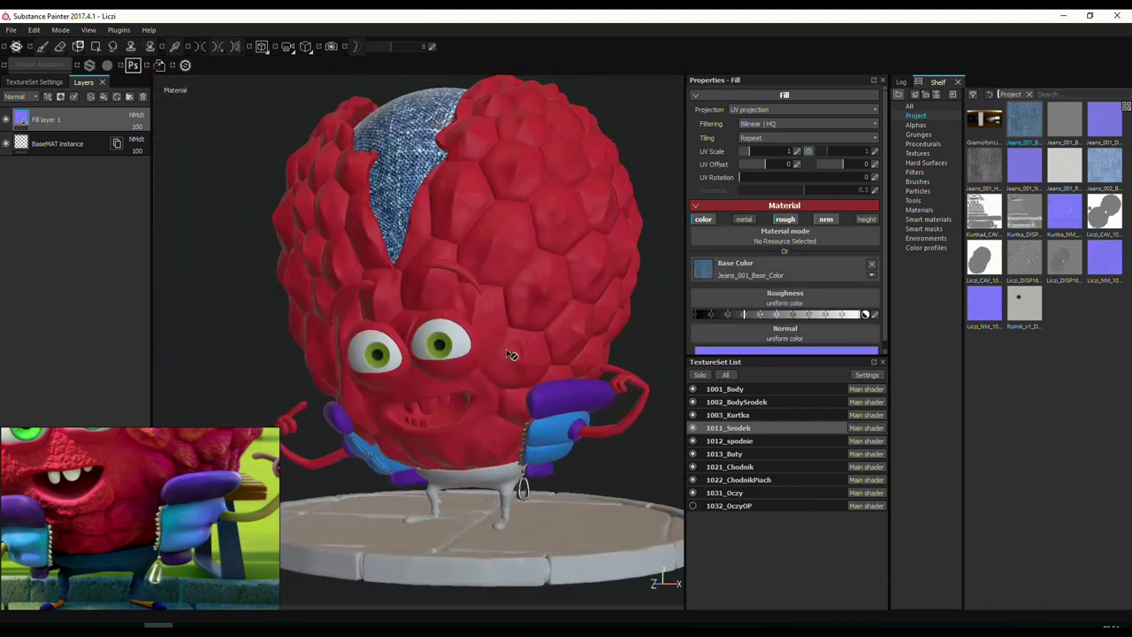
{"action": "key", "text": "ctrl+z"}
{"action": "left_click", "coordinate": [728, 441]}
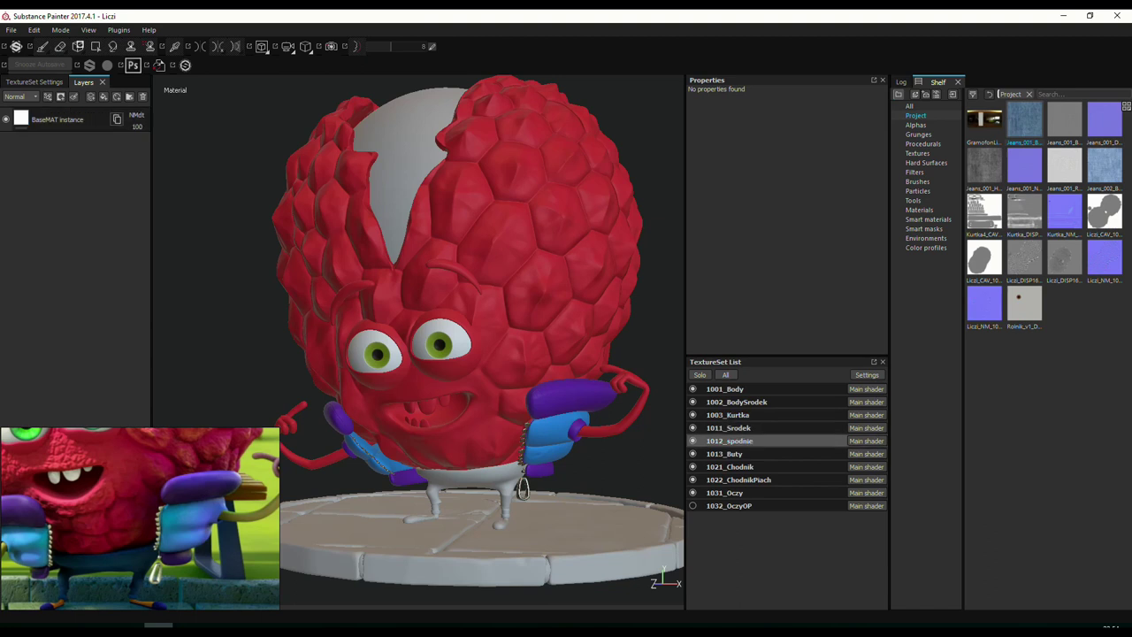
{"action": "left_click_drag", "start_coordinate": [765, 270], "coordinate": [764, 271]}
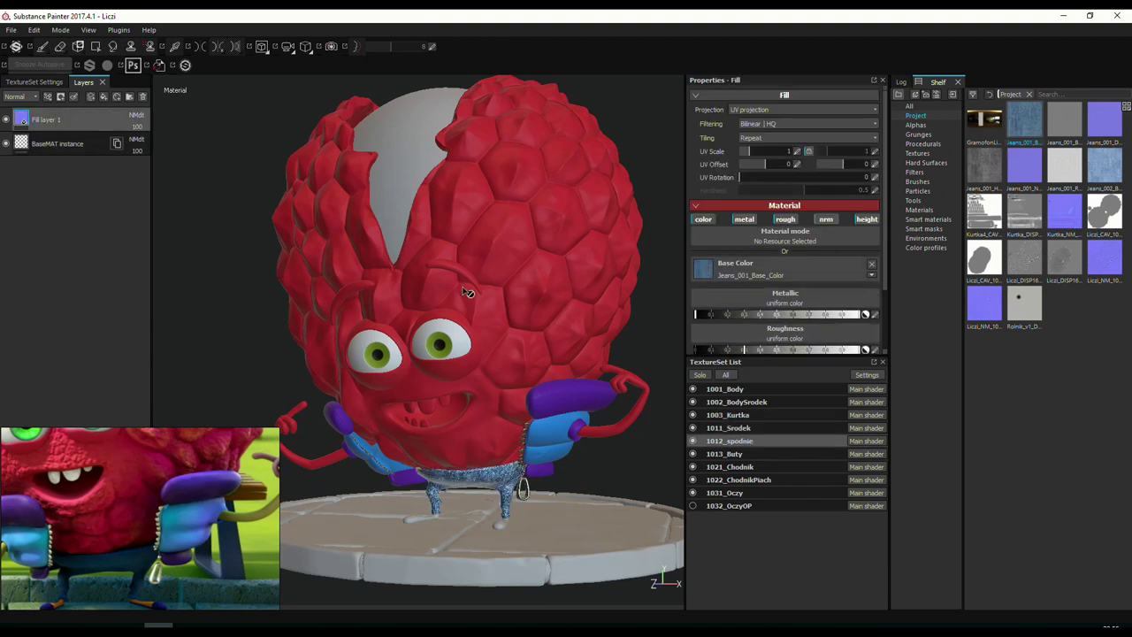
{"action": "key", "text": "f"}
{"action": "left_click_drag", "start_coordinate": [1065, 164], "coordinate": [799, 308]}
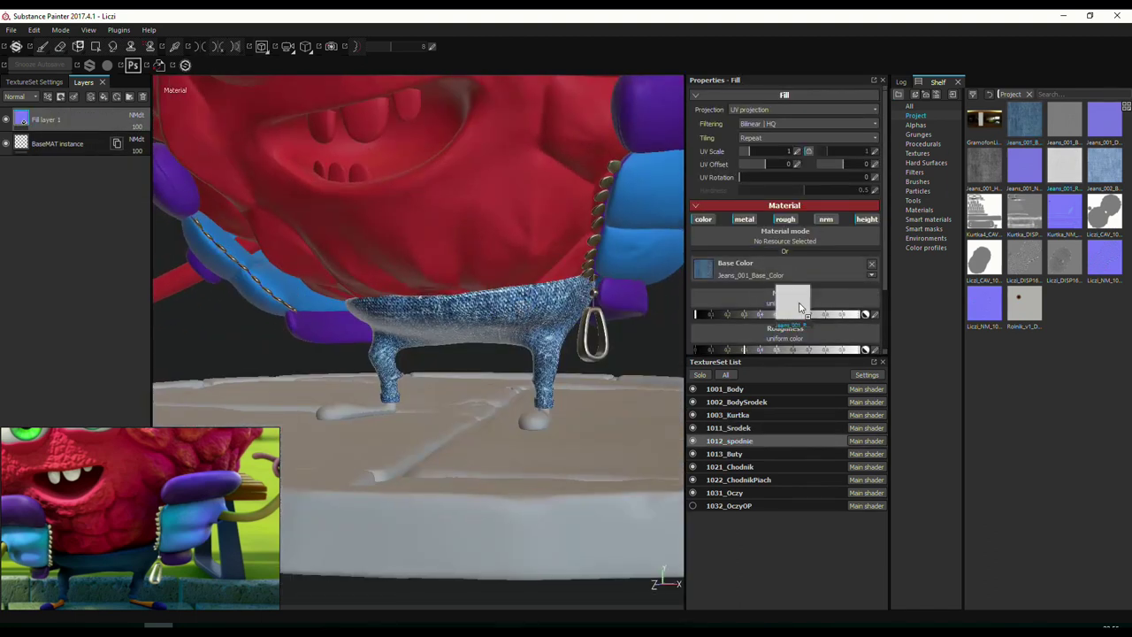
{"action": "left_click", "coordinate": [744, 219]}
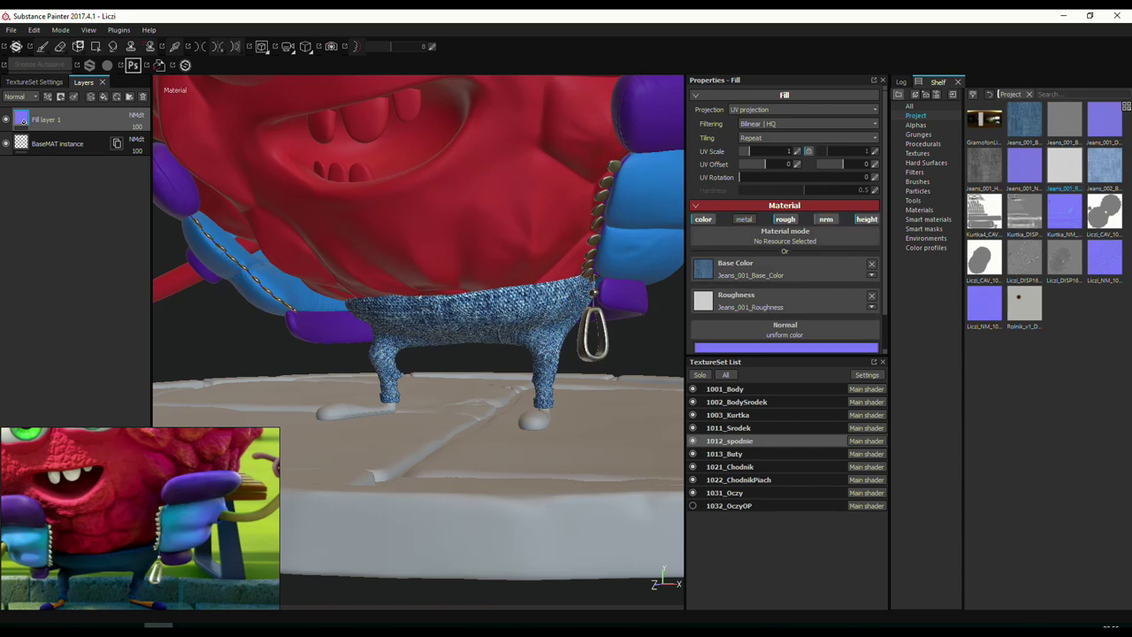
{"action": "left_click", "coordinate": [700, 375]}
Switch the fill from normal to height using Jeans_001_Bump, with Normal height blending.
{"action": "left_click_drag", "start_coordinate": [530, 336], "coordinate": [557, 292], "text": "alt"}
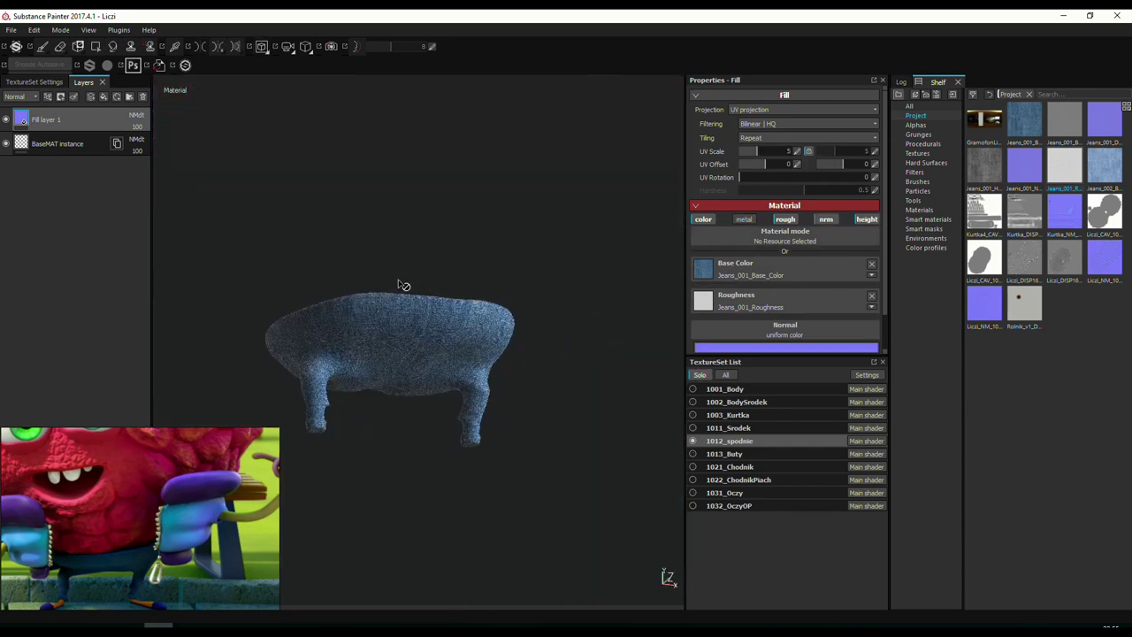
{"action": "mouse_move", "coordinate": [557, 336]}
{"action": "right_mouse_down", "text": "alt"}
{"action": "mouse_move", "coordinate": [558, 306]}
{"action": "mouse_move", "coordinate": [557, 354]}
{"action": "right_mouse_up", "text": "alt"}
{"action": "left_click_drag", "start_coordinate": [556, 354], "coordinate": [495, 345], "text": "alt"}
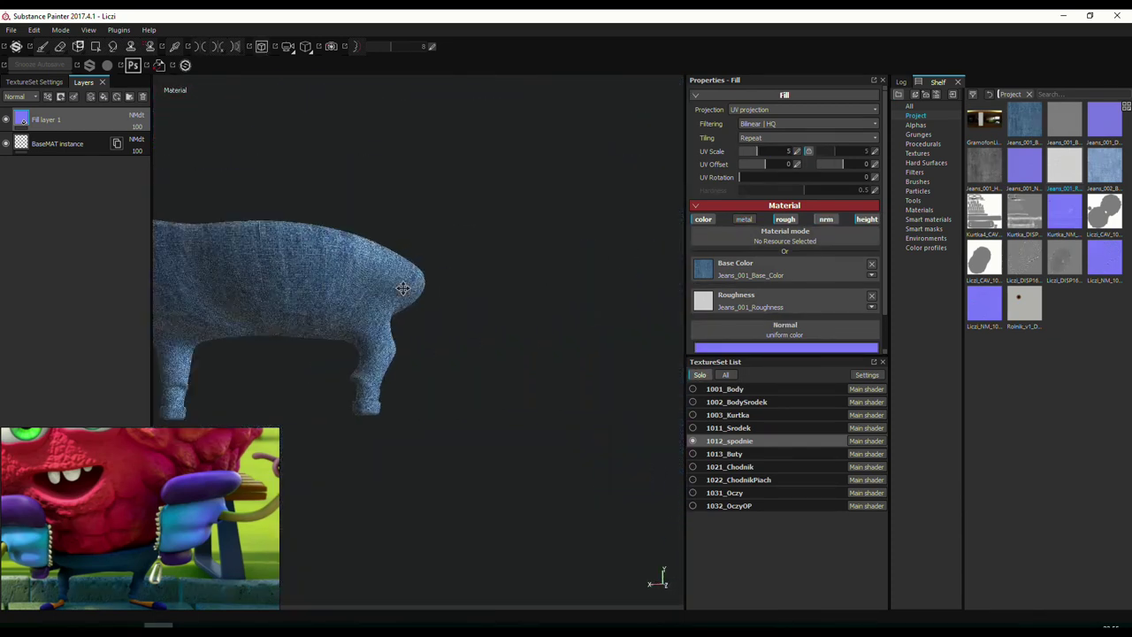
{"action": "right_click_drag", "start_coordinate": [495, 345], "coordinate": [509, 323], "text": "alt"}
{"action": "mouse_move", "coordinate": [509, 323]}
{"action": "left_mouse_down", "text": "alt"}
{"action": "mouse_move", "coordinate": [599, 334]}
{"action": "mouse_move", "coordinate": [566, 354]}
{"action": "left_mouse_up", "text": "alt"}
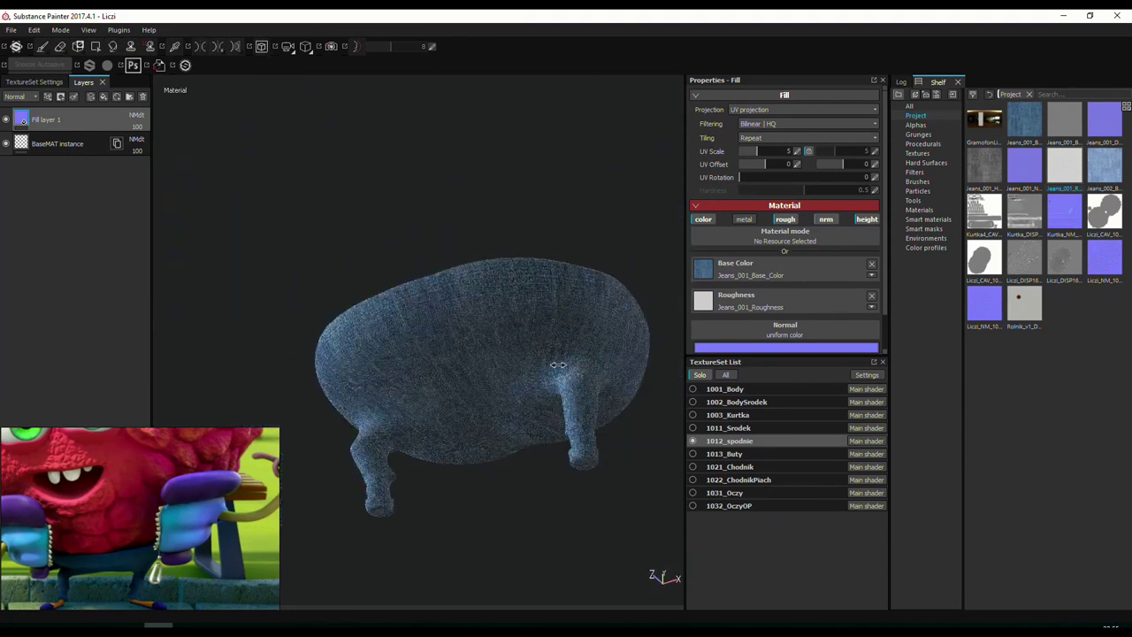
{"action": "mouse_move", "coordinate": [566, 354]}
{"action": "right_mouse_down", "text": "alt"}
{"action": "mouse_move", "coordinate": [575, 292]}
{"action": "mouse_move", "coordinate": [575, 345]}
{"action": "right_mouse_up", "text": "alt"}
{"action": "left_click_drag", "start_coordinate": [575, 345], "coordinate": [548, 353], "text": "alt"}
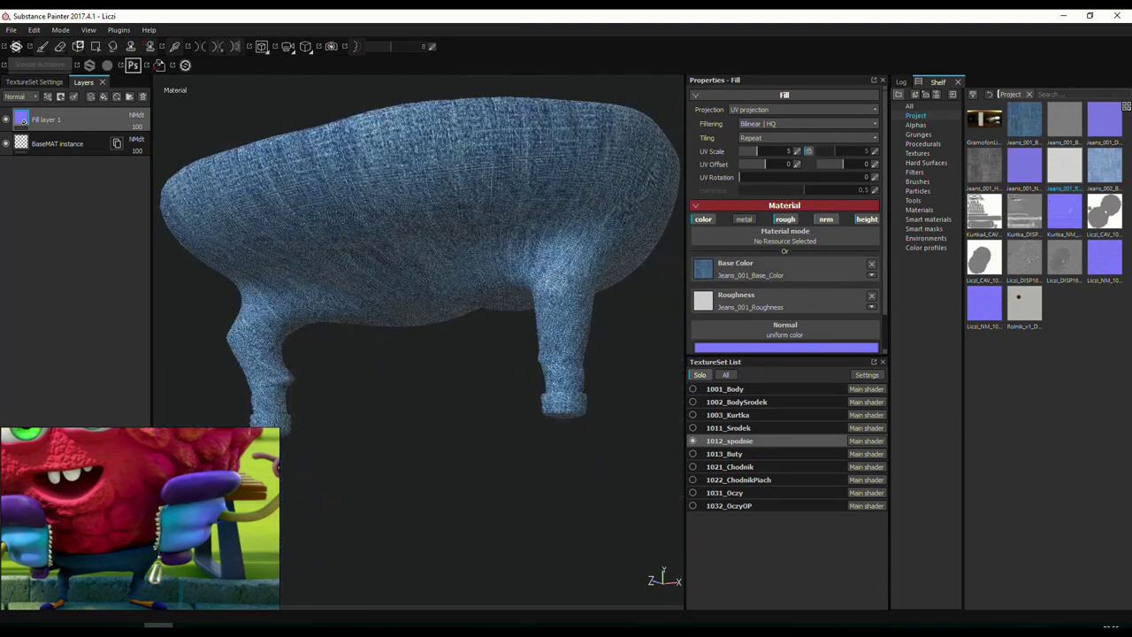
{"action": "left_click", "coordinate": [825, 218]}
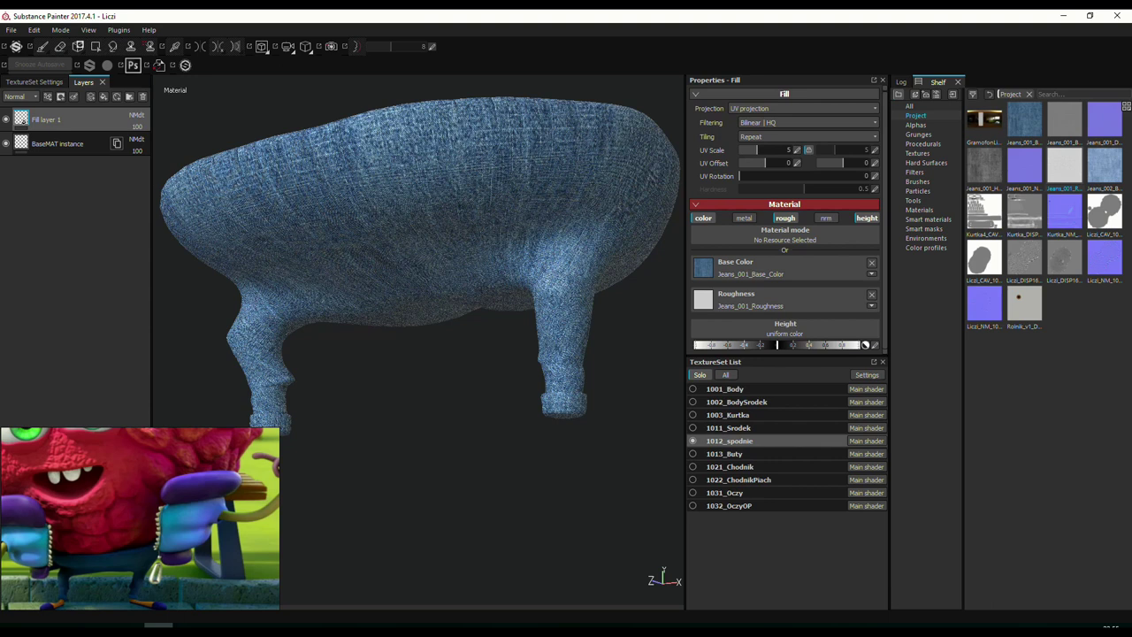
{"action": "left_click_drag", "start_coordinate": [780, 330], "coordinate": [778, 331]}
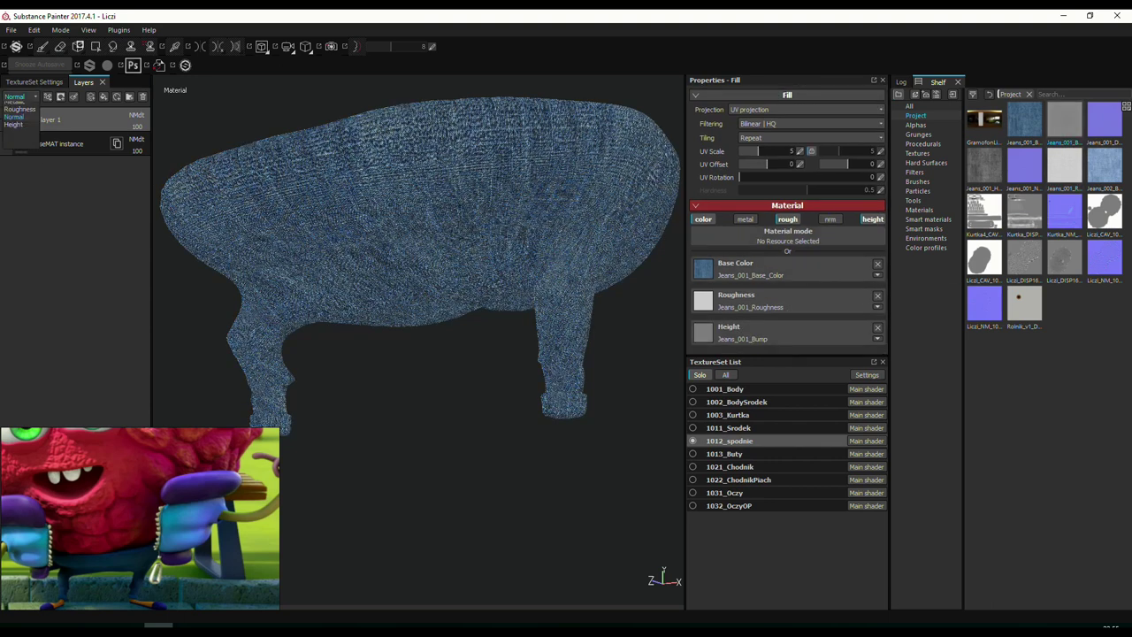
{"action": "left_click", "coordinate": [136, 115]}
{"action": "left_click", "coordinate": [159, 416]}
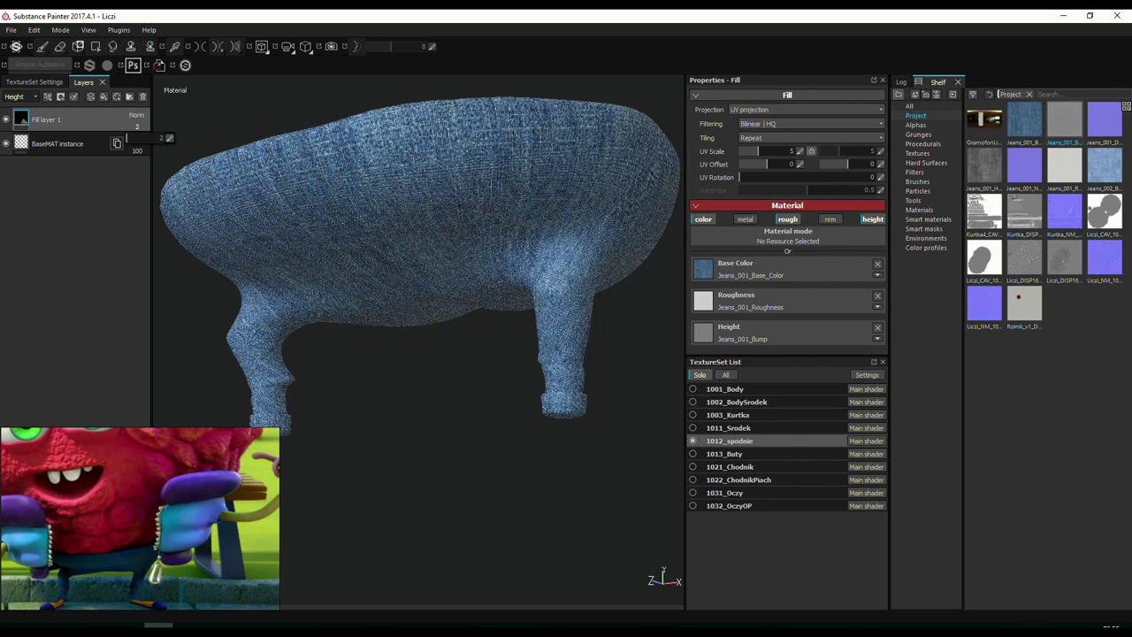
Retile the denim at UV scale 2.5 and rotate it to 42.26.
{"action": "left_click", "coordinate": [663, 584]}
{"action": "left_click", "coordinate": [664, 584]}
{"action": "scroll", "coordinate": [649, 256], "scroll_direction": "up", "scroll_amount": 2}
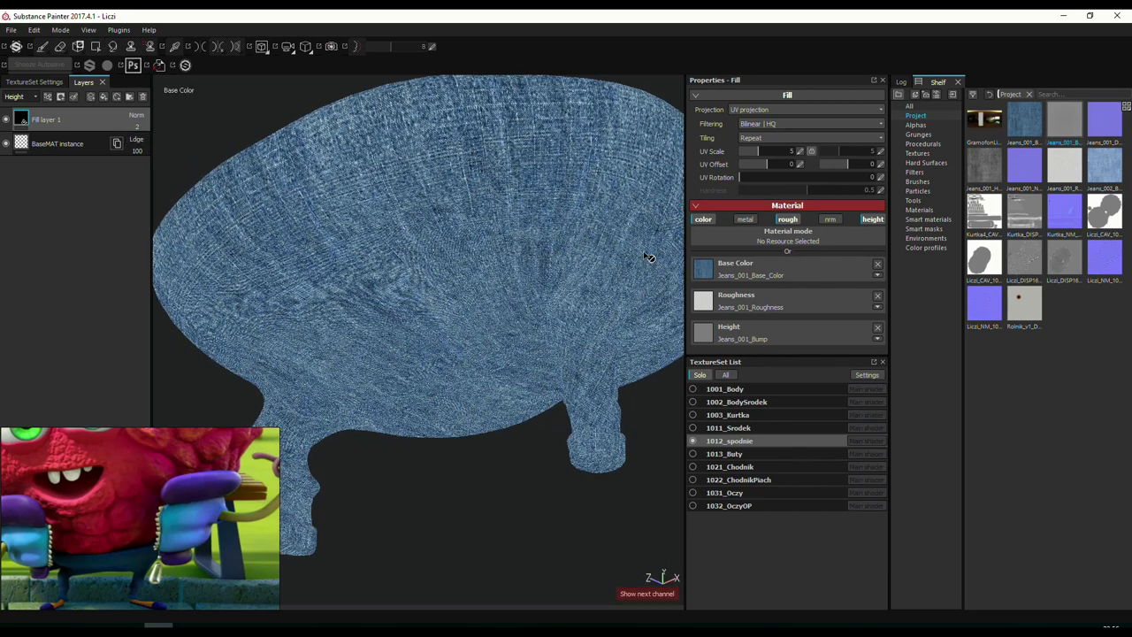
{"action": "left_click_drag", "start_coordinate": [753, 150], "coordinate": [755, 151]}
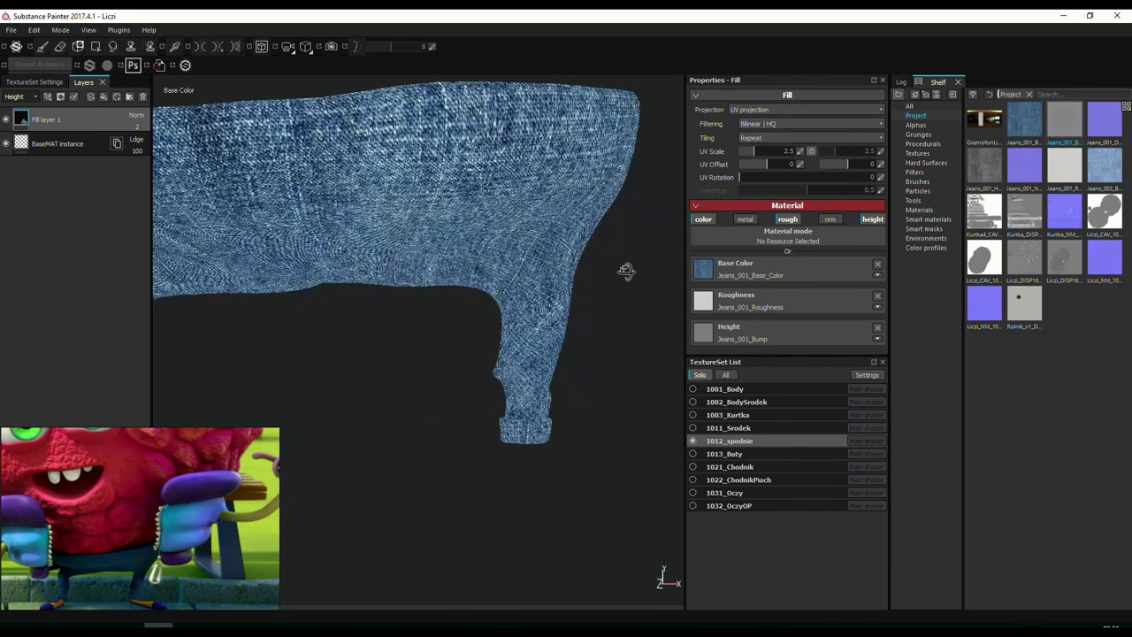
{"action": "mouse_move", "coordinate": [627, 271]}
{"action": "left_mouse_down", "text": "alt"}
{"action": "mouse_move", "coordinate": [590, 253]}
{"action": "mouse_move", "coordinate": [480, 261]}
{"action": "left_mouse_up", "text": "alt"}
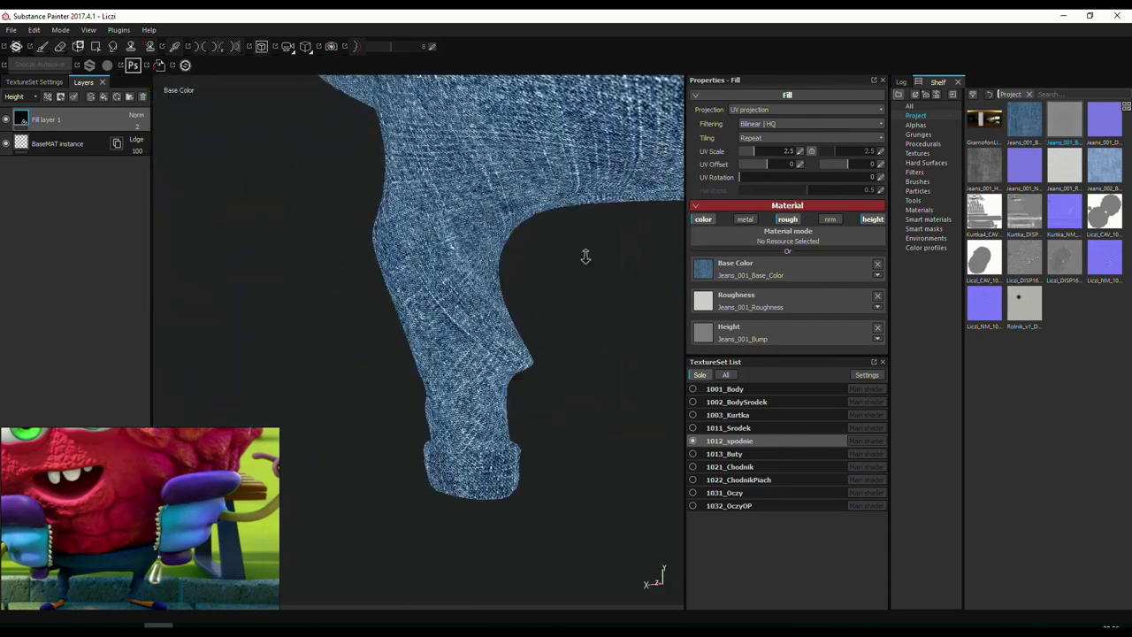
{"action": "left_click_drag", "start_coordinate": [742, 177], "coordinate": [754, 177]}
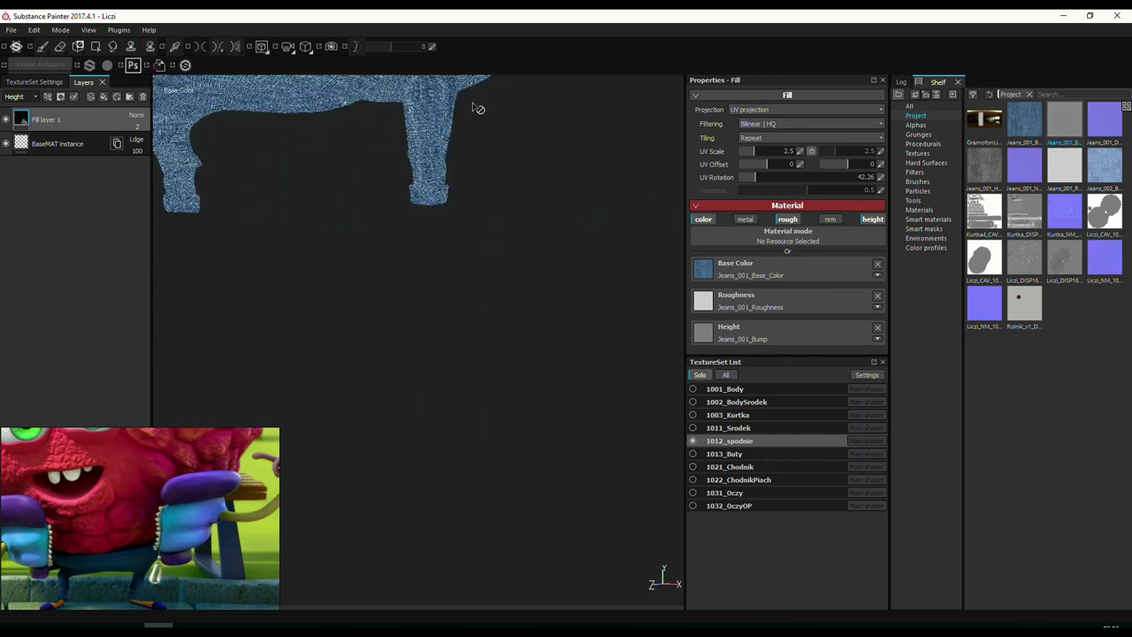
{"action": "mouse_move", "coordinate": [475, 106]}
{"action": "left_mouse_down", "text": "alt"}
{"action": "mouse_move", "coordinate": [637, 226]}
{"action": "mouse_move", "coordinate": [604, 230]}
{"action": "mouse_move", "coordinate": [610, 245]}
{"action": "left_mouse_up", "text": "alt"}
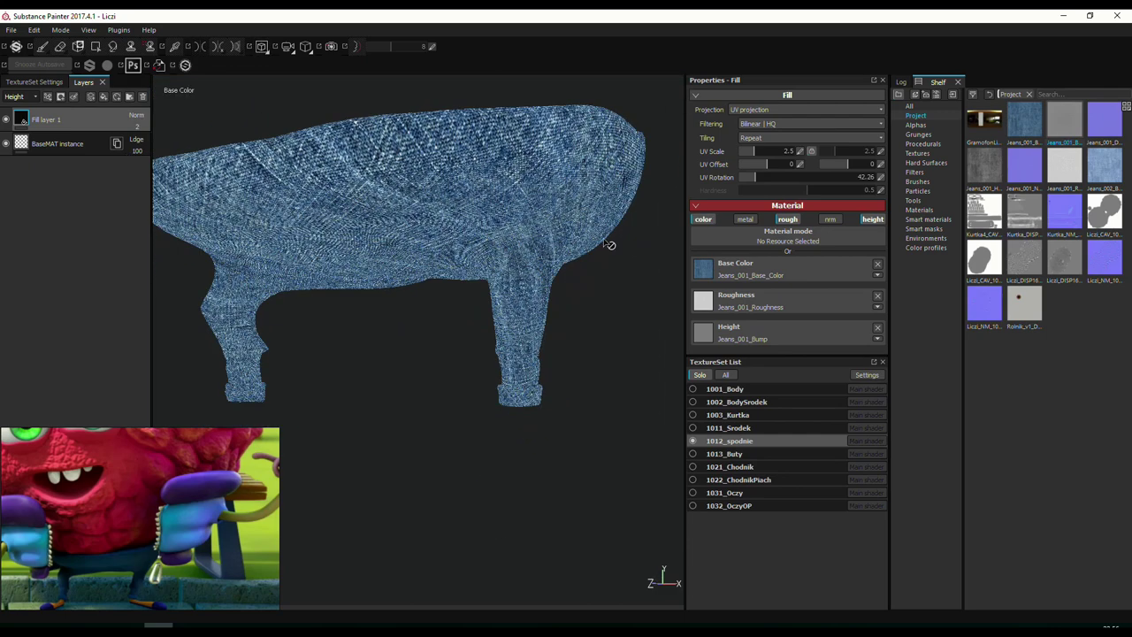
Add a teal Fill layer 2 over the denim at reduced opacity in soft-light blend.
{"action": "right_click", "coordinate": [77, 119]}
{"action": "key", "text": "Escape"}
{"action": "left_click", "coordinate": [116, 97]}
{"action": "left_click", "coordinate": [786, 282]}
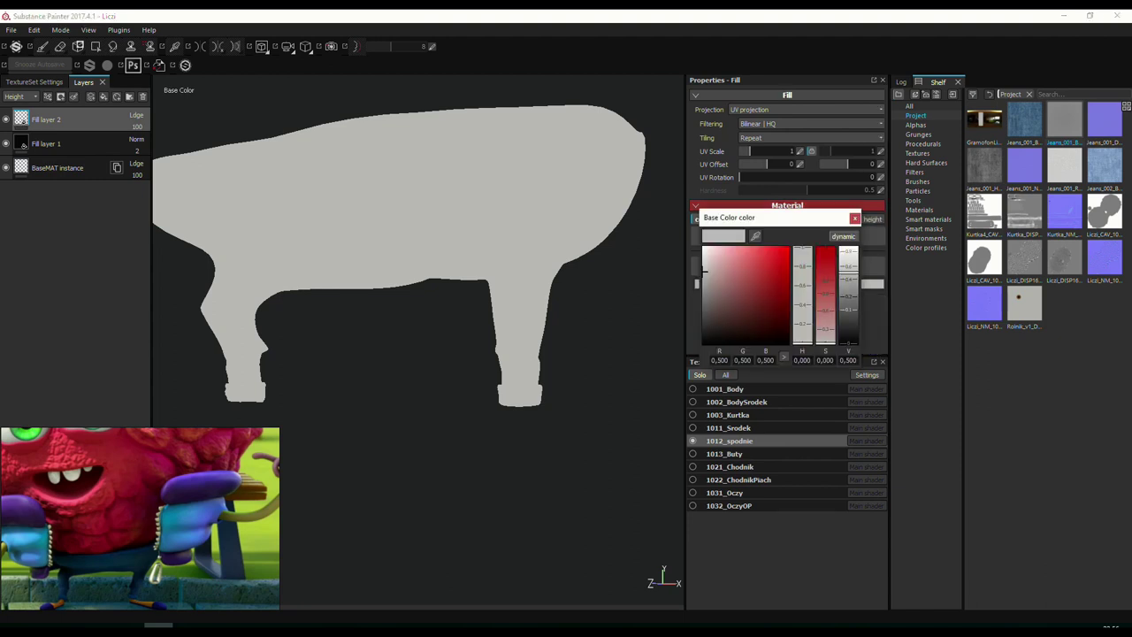
{"action": "left_click", "coordinate": [772, 274]}
{"action": "left_click", "coordinate": [752, 265]}
{"action": "left_click", "coordinate": [802, 292]}
{"action": "left_click", "coordinate": [855, 218]}
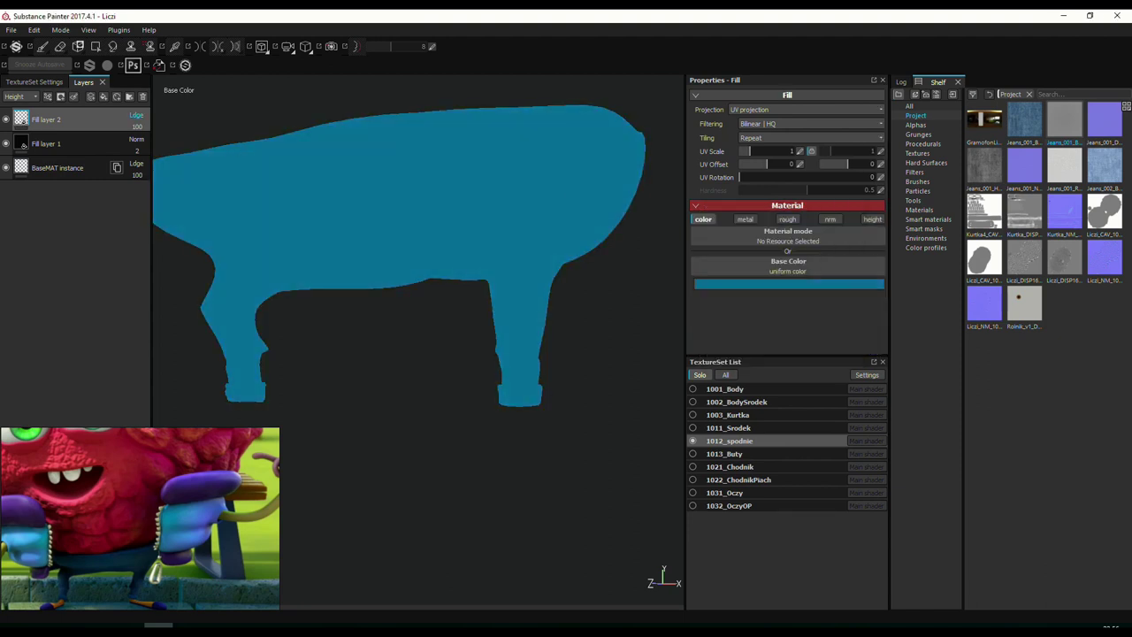
{"action": "left_click_drag", "start_coordinate": [137, 127], "coordinate": [143, 138]}
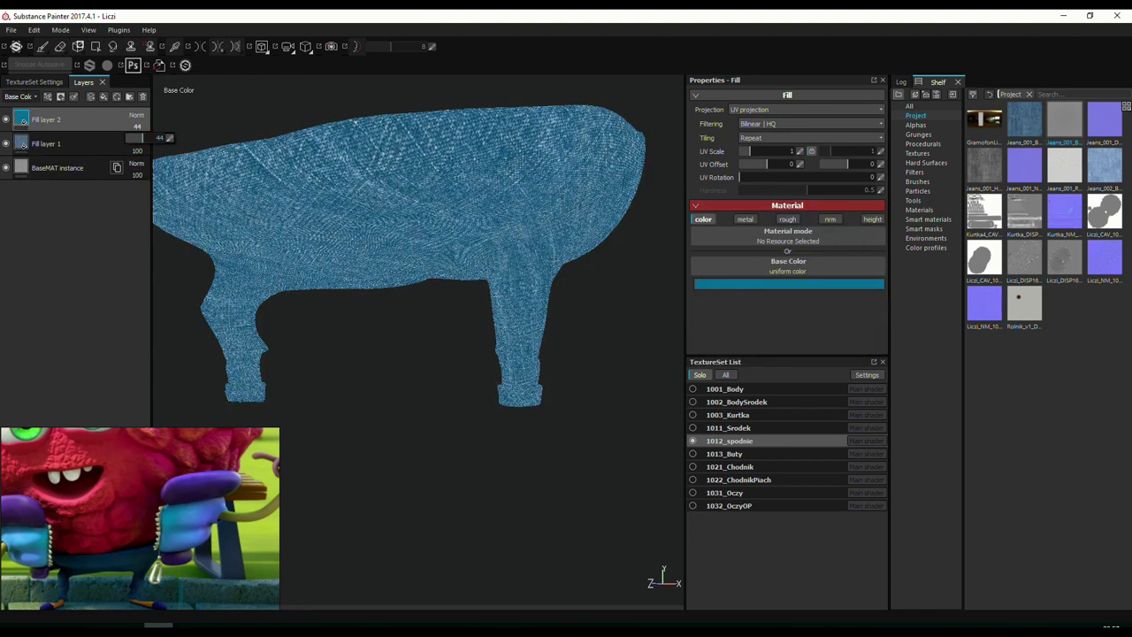
{"action": "left_click", "coordinate": [136, 115]}
{"action": "left_click", "coordinate": [141, 292]}
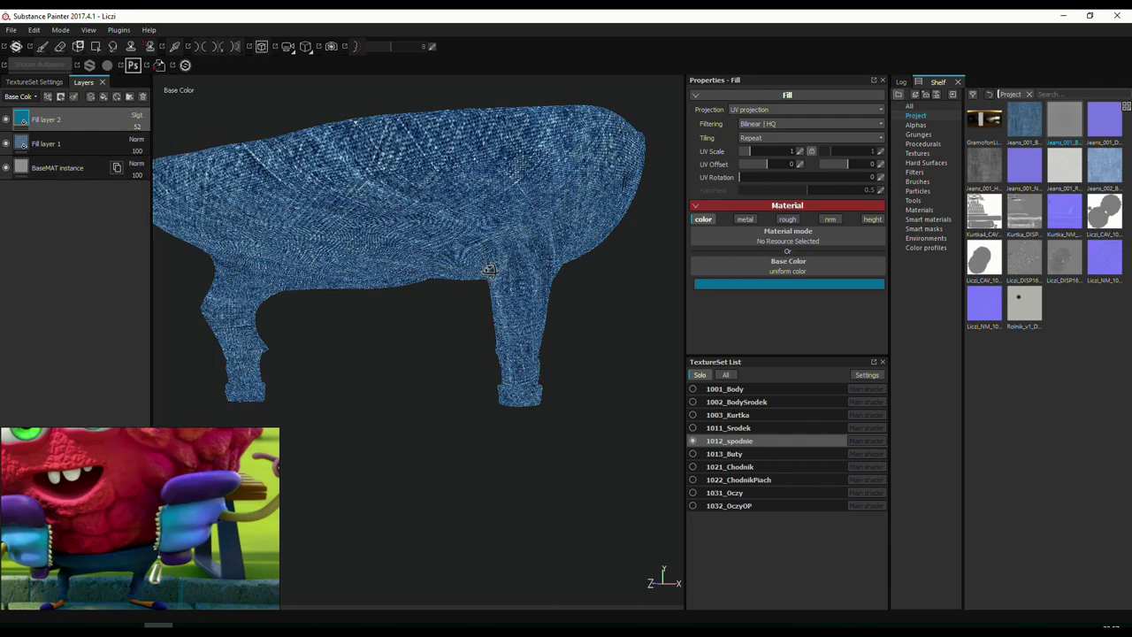
{"action": "scroll", "coordinate": [491, 248], "scroll_direction": "down", "scroll_amount": 3}
{"action": "scroll", "coordinate": [498, 224], "scroll_direction": "down", "scroll_amount": 2}
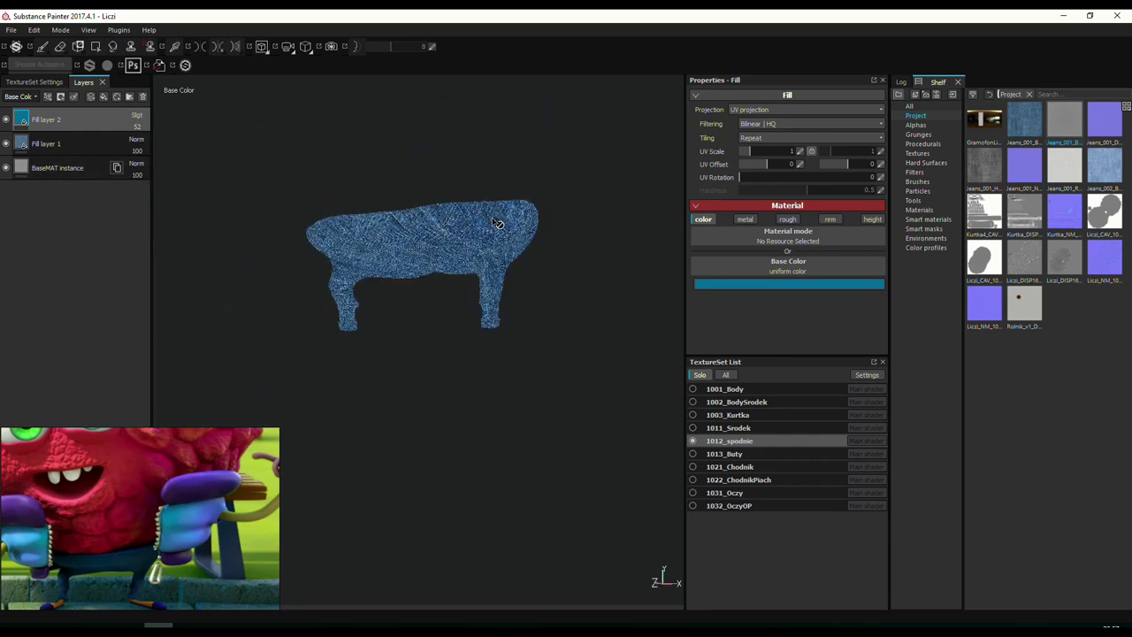
{"action": "scroll", "coordinate": [498, 224], "scroll_direction": "up", "scroll_amount": 2}
{"action": "scroll", "coordinate": [592, 207], "scroll_direction": "up", "scroll_amount": 2}
{"action": "scroll", "coordinate": [572, 362], "scroll_direction": "up", "scroll_amount": 2}
{"action": "scroll", "coordinate": [518, 355], "scroll_direction": "up", "scroll_amount": 2}
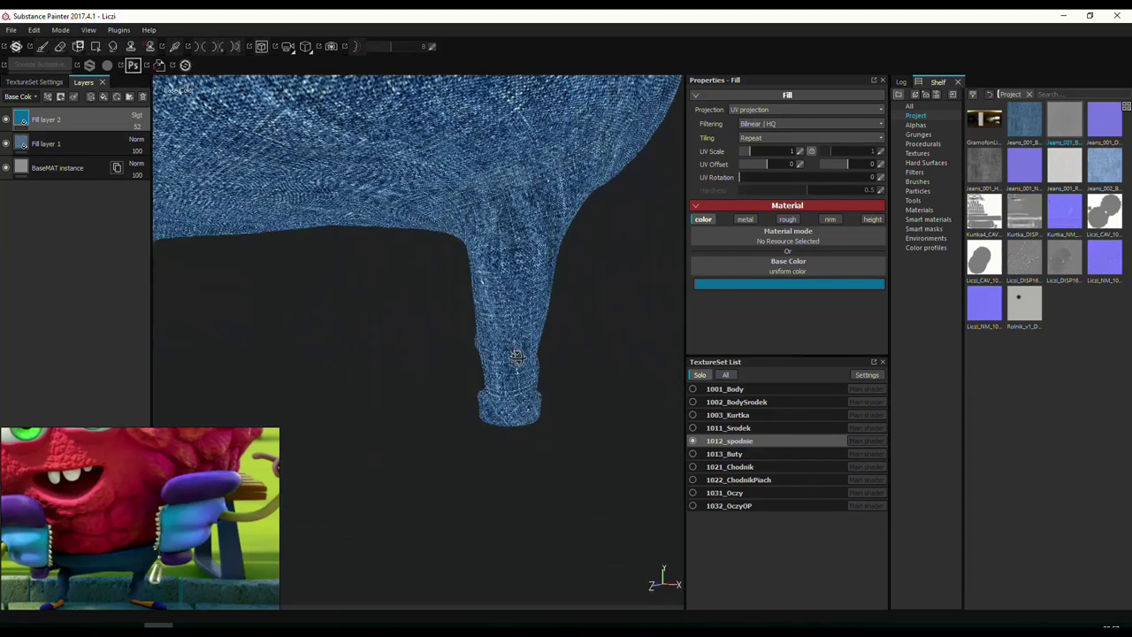
{"action": "scroll", "coordinate": [517, 355], "scroll_direction": "down", "scroll_amount": 3}
{"action": "scroll", "coordinate": [569, 463], "scroll_direction": "up", "scroll_amount": 3}
{"action": "scroll", "coordinate": [569, 462], "scroll_direction": "up", "scroll_amount": 1}
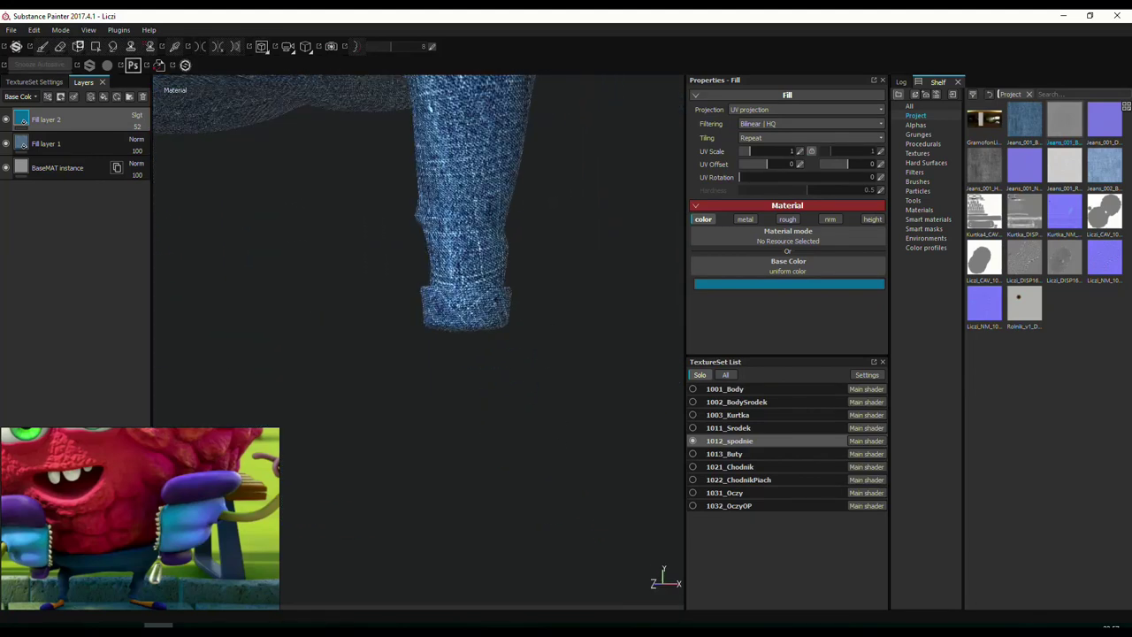
Set Fill layer 1's denim UV scale to 5, check the legs, then add another fill layer.
{"action": "left_click", "coordinate": [46, 143]}
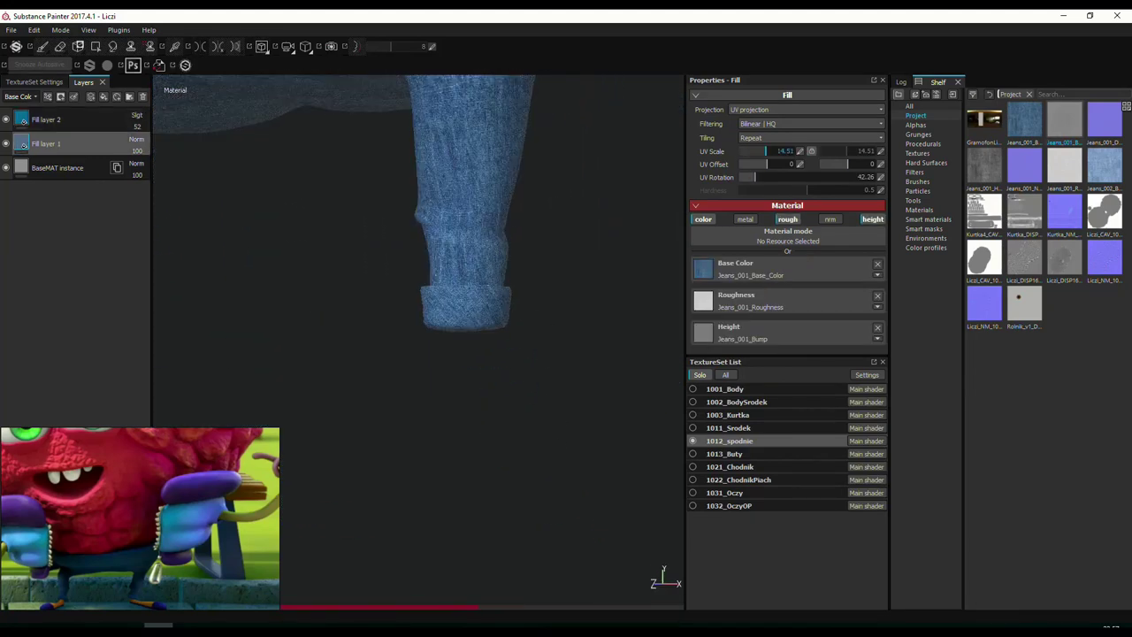
{"action": "left_click_drag", "start_coordinate": [766, 150], "coordinate": [761, 150]}
{"action": "scroll", "coordinate": [519, 336], "scroll_direction": "down", "scroll_amount": 3}
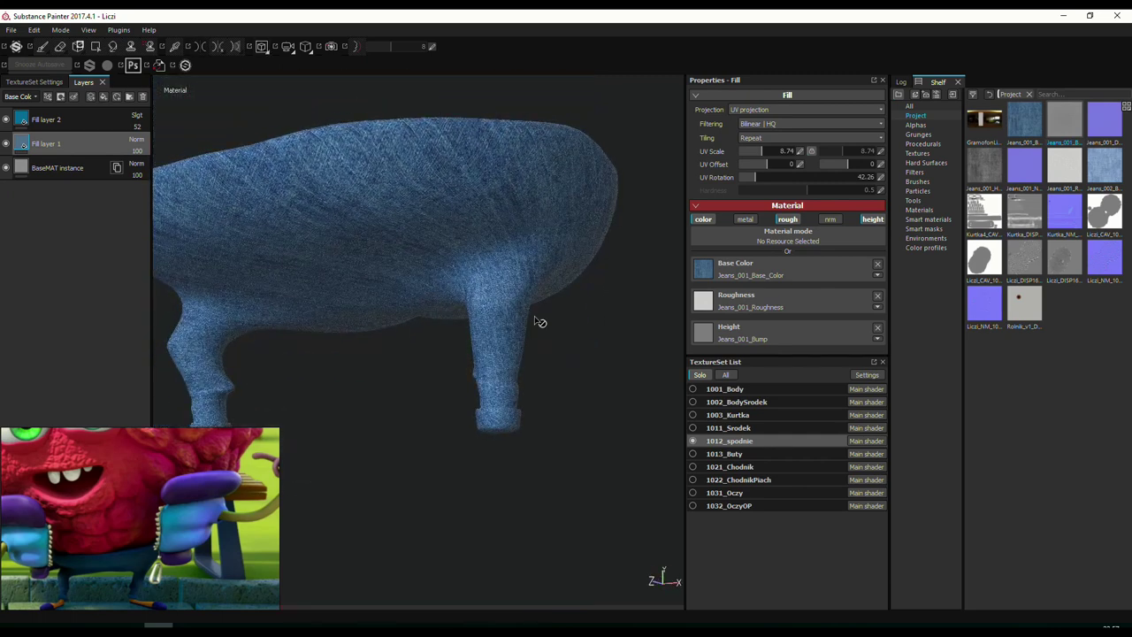
{"action": "scroll", "coordinate": [538, 322], "scroll_direction": "up", "scroll_amount": 2}
{"action": "scroll", "coordinate": [574, 283], "scroll_direction": "up", "scroll_amount": 2}
{"action": "mouse_move", "coordinate": [478, 498]}
{"action": "left_mouse_down", "text": "alt"}
{"action": "mouse_move", "coordinate": [286, 384]}
{"action": "mouse_move", "coordinate": [536, 356]}
{"action": "left_mouse_up", "text": "alt"}
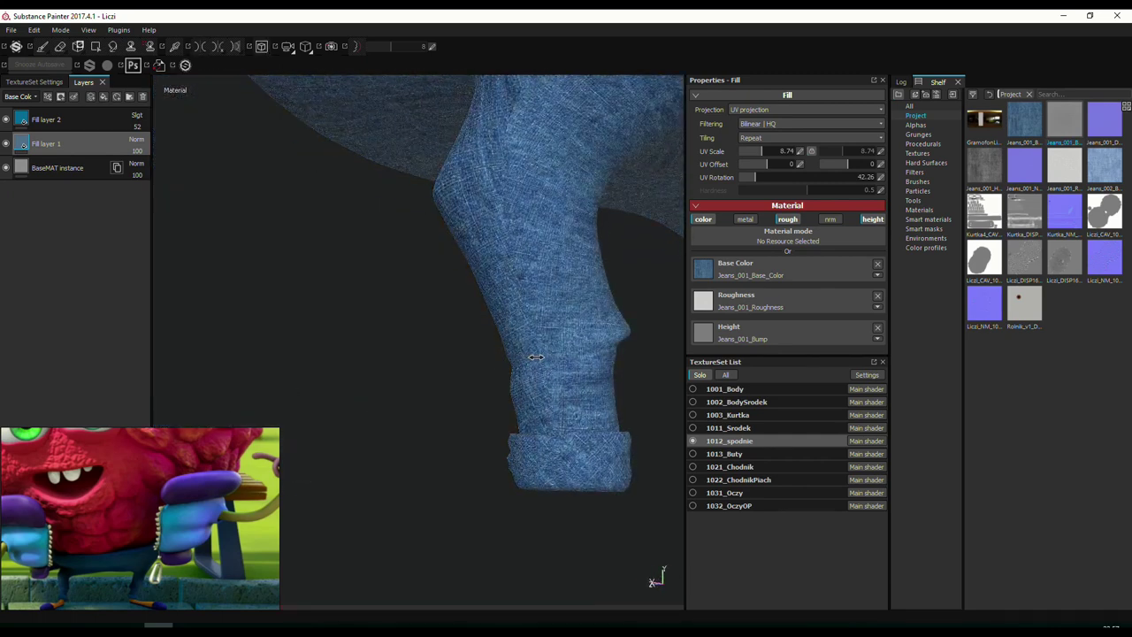
{"action": "type", "text": "5"}
{"action": "key", "text": "Return"}
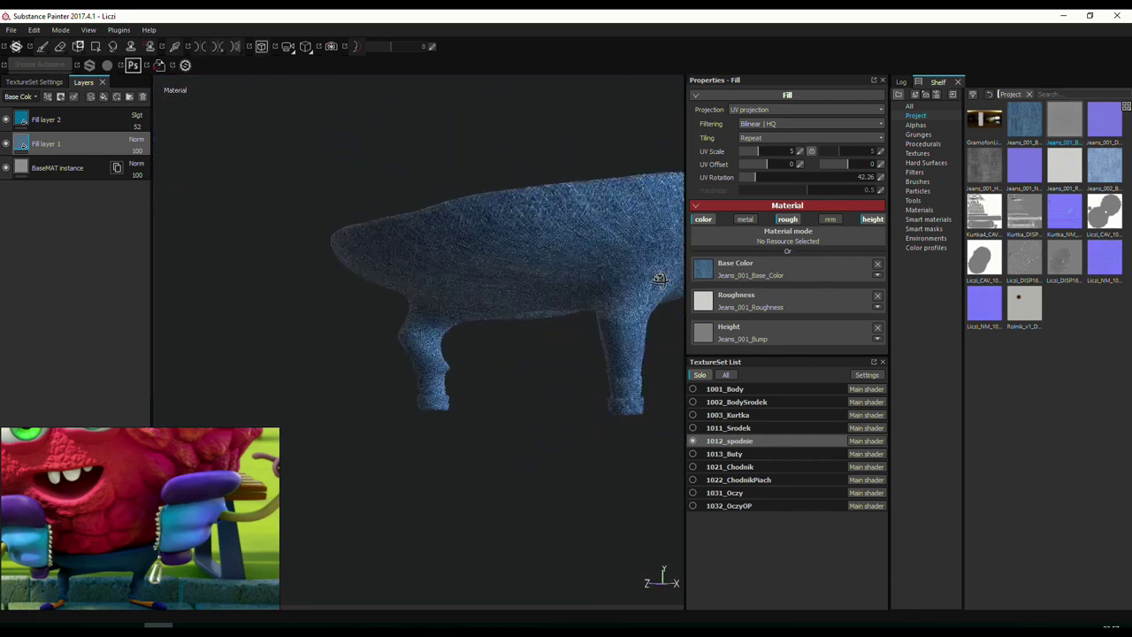
{"action": "mouse_move", "coordinate": [505, 185]}
{"action": "left_mouse_down", "text": "alt"}
{"action": "mouse_move", "coordinate": [590, 289]}
{"action": "mouse_move", "coordinate": [584, 337]}
{"action": "mouse_move", "coordinate": [601, 345]}
{"action": "left_mouse_up", "text": "alt"}
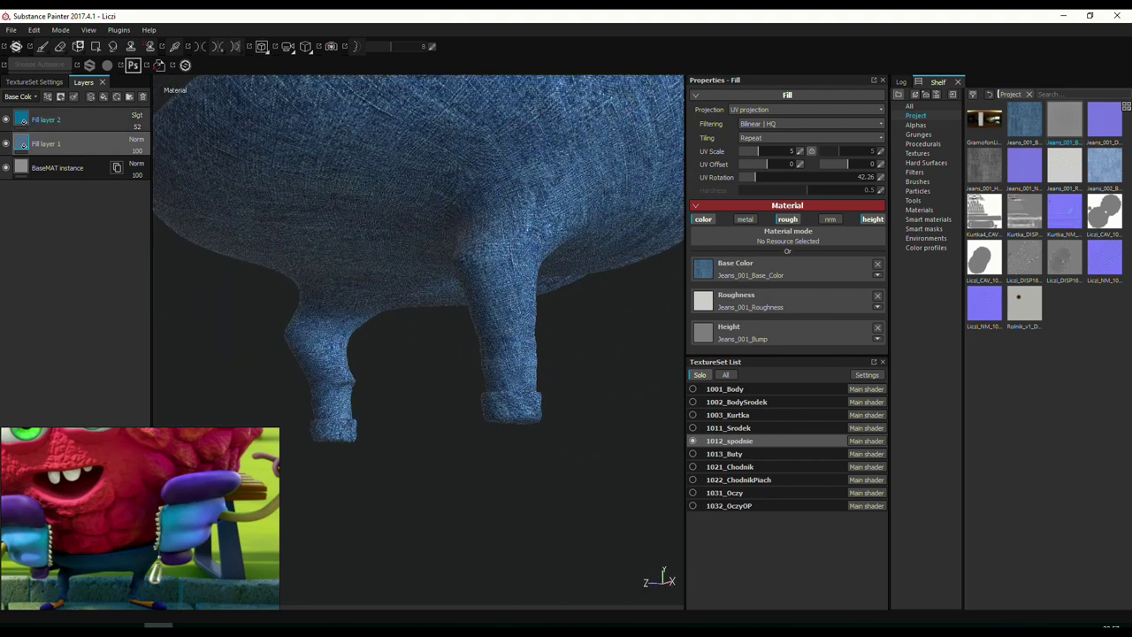
{"action": "right_click", "coordinate": [108, 118]}
{"action": "left_click", "coordinate": [133, 177]}
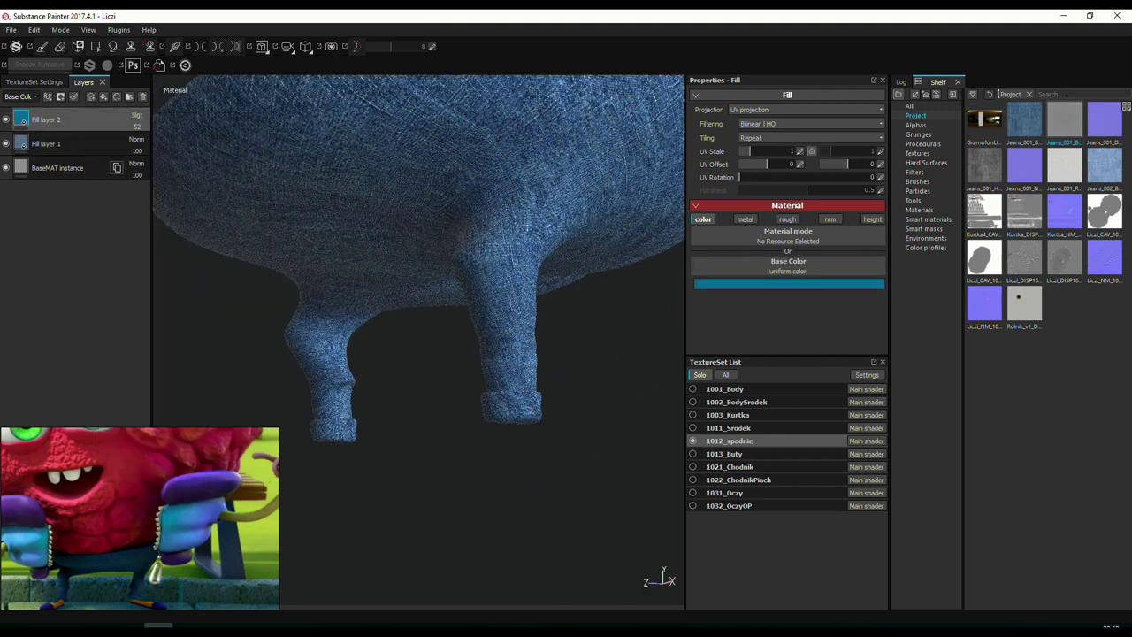
Load Jeans_002_Base_Color into the new fill and darken it with Levels (output white 0.517).
{"action": "left_click_drag", "start_coordinate": [1104, 168], "coordinate": [703, 269]}
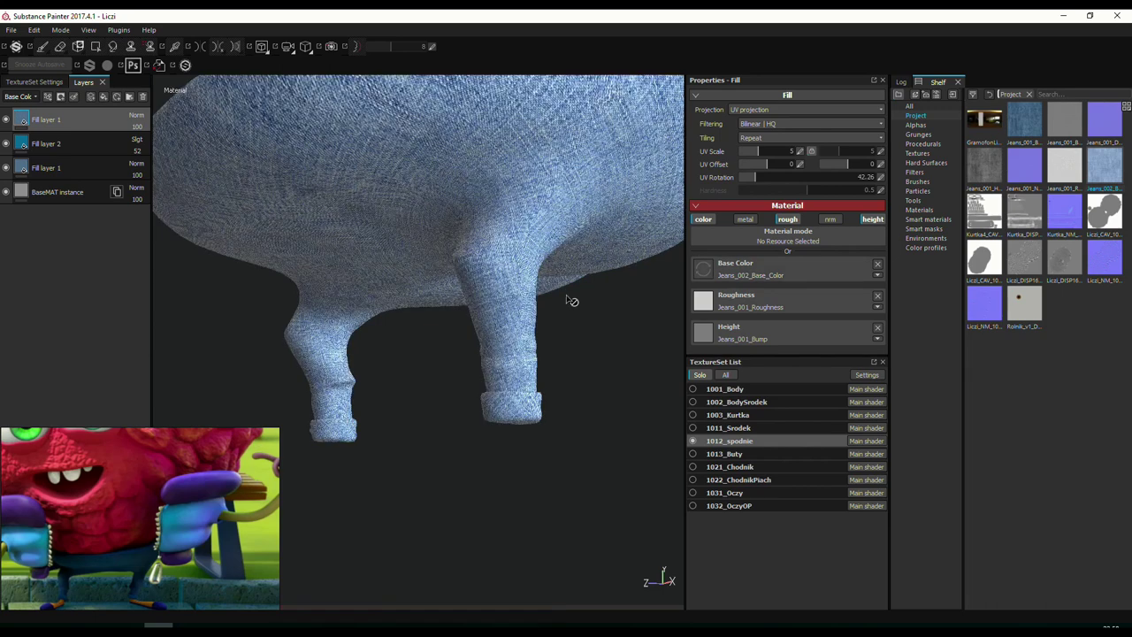
{"action": "mouse_move", "coordinate": [569, 298]}
{"action": "left_mouse_down", "text": "alt"}
{"action": "mouse_move", "coordinate": [480, 265]}
{"action": "mouse_move", "coordinate": [478, 239]}
{"action": "mouse_move", "coordinate": [560, 251]}
{"action": "left_mouse_up", "text": "alt"}
{"action": "left_click", "coordinate": [47, 96]}
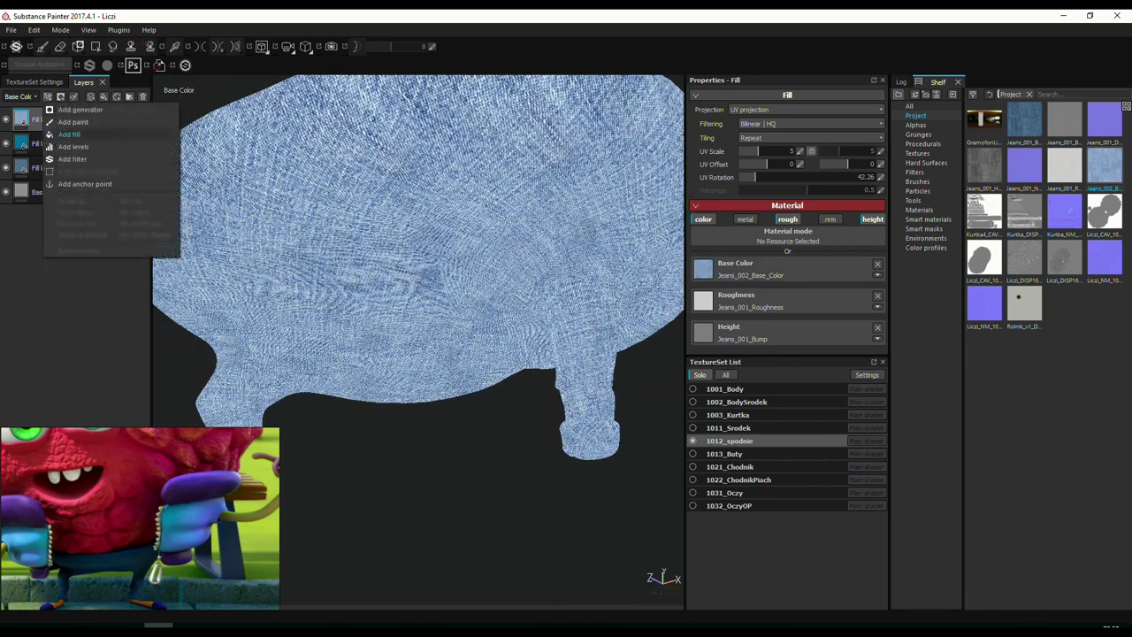
{"action": "left_click", "coordinate": [75, 148]}
{"action": "mouse_move", "coordinate": [701, 188]}
{"action": "left_mouse_down"}
{"action": "mouse_move", "coordinate": [759, 188]}
{"action": "mouse_move", "coordinate": [701, 189]}
{"action": "left_mouse_up"}
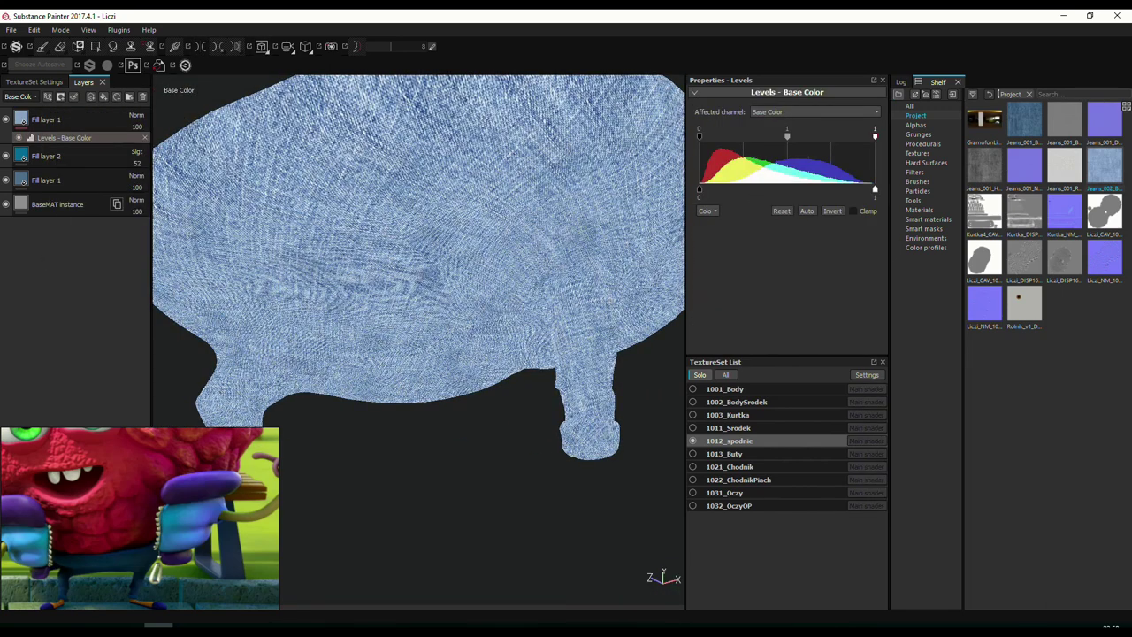
{"action": "mouse_move", "coordinate": [699, 136]}
{"action": "left_mouse_down"}
{"action": "mouse_move", "coordinate": [754, 134]}
{"action": "mouse_move", "coordinate": [698, 135]}
{"action": "left_mouse_up"}
{"action": "left_click_drag", "start_coordinate": [874, 188], "coordinate": [790, 188]}
{"action": "left_click_drag", "start_coordinate": [699, 134], "coordinate": [709, 134]}
{"action": "mouse_move", "coordinate": [361, 271]}
{"action": "left_mouse_down", "text": "alt"}
{"action": "mouse_move", "coordinate": [466, 280]}
{"action": "mouse_move", "coordinate": [556, 185]}
{"action": "mouse_move", "coordinate": [202, 177]}
{"action": "left_mouse_up", "text": "alt"}
Add a black mask to the Jeans_002 fill layer.
{"action": "right_click", "coordinate": [53, 114]}
{"action": "left_click", "coordinate": [90, 120]}
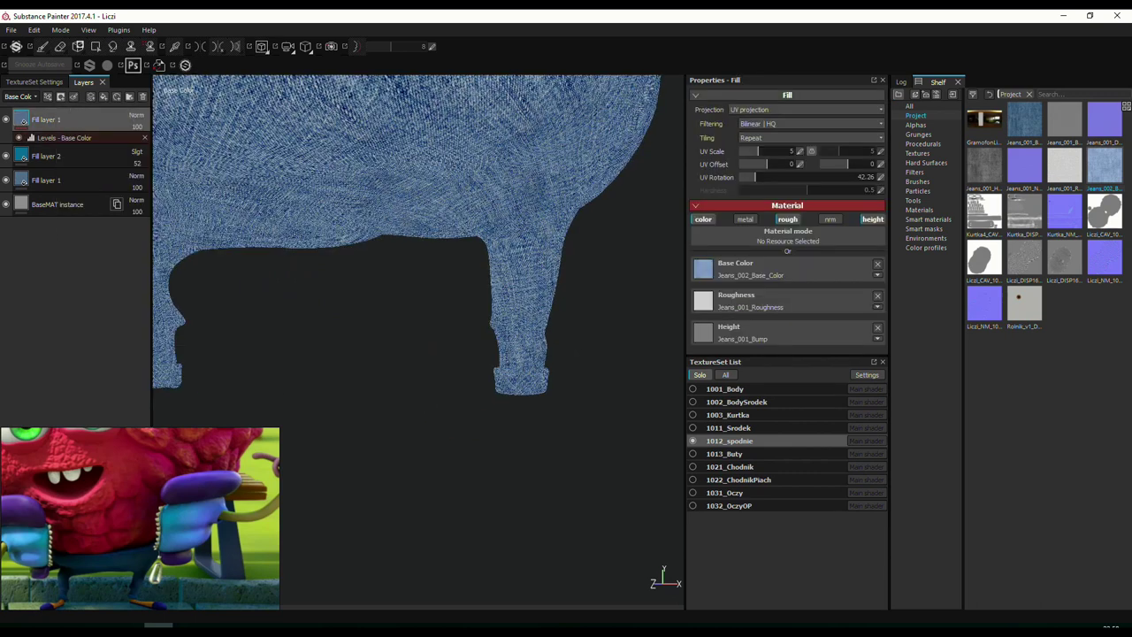
{"action": "left_click", "coordinate": [48, 96]}
{"action": "left_click", "coordinate": [82, 236]}
Add a fill effect inside the Jeans_002 layer's mask.
{"action": "left_click", "coordinate": [39, 119]}
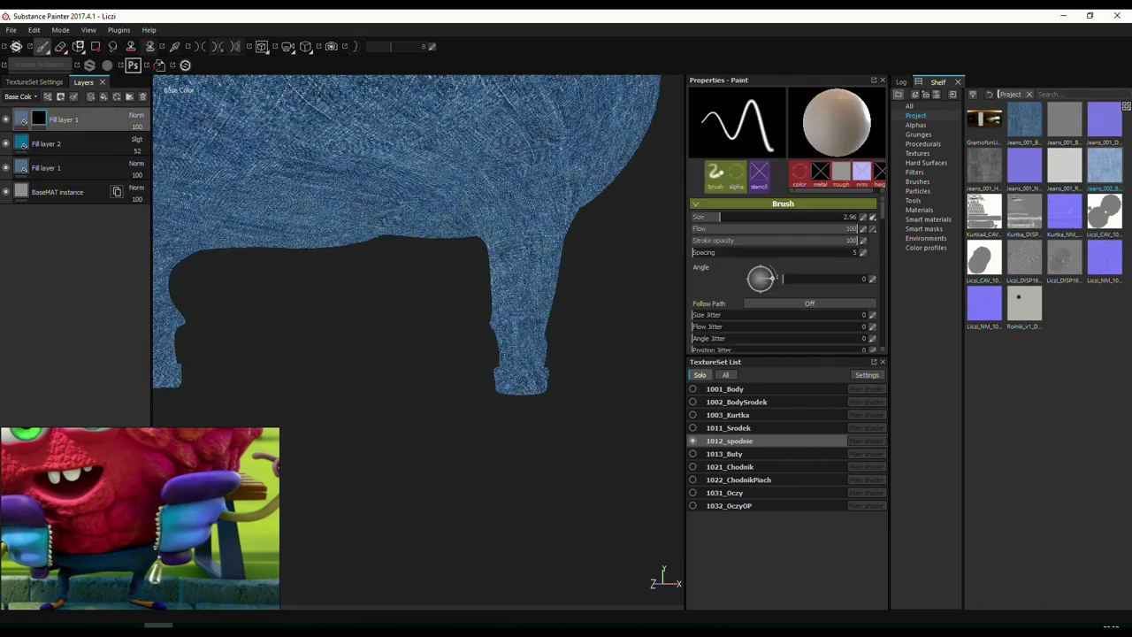
{"action": "right_click", "coordinate": [39, 119]}
{"action": "left_click", "coordinate": [82, 235]}
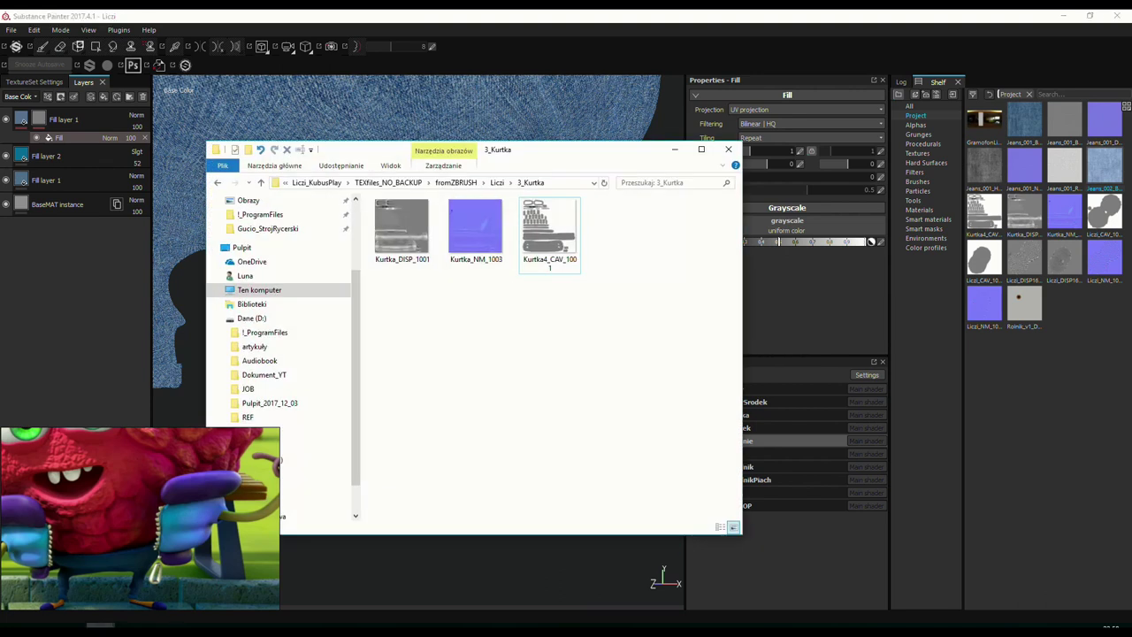
Import Spodnie_CAV, DISP16 and NM maps from 2_Spodnie into the project with usages set.
{"action": "key", "text": "alt+Up"}
{"action": "key", "text": "Up"}
{"action": "key", "text": "Return"}
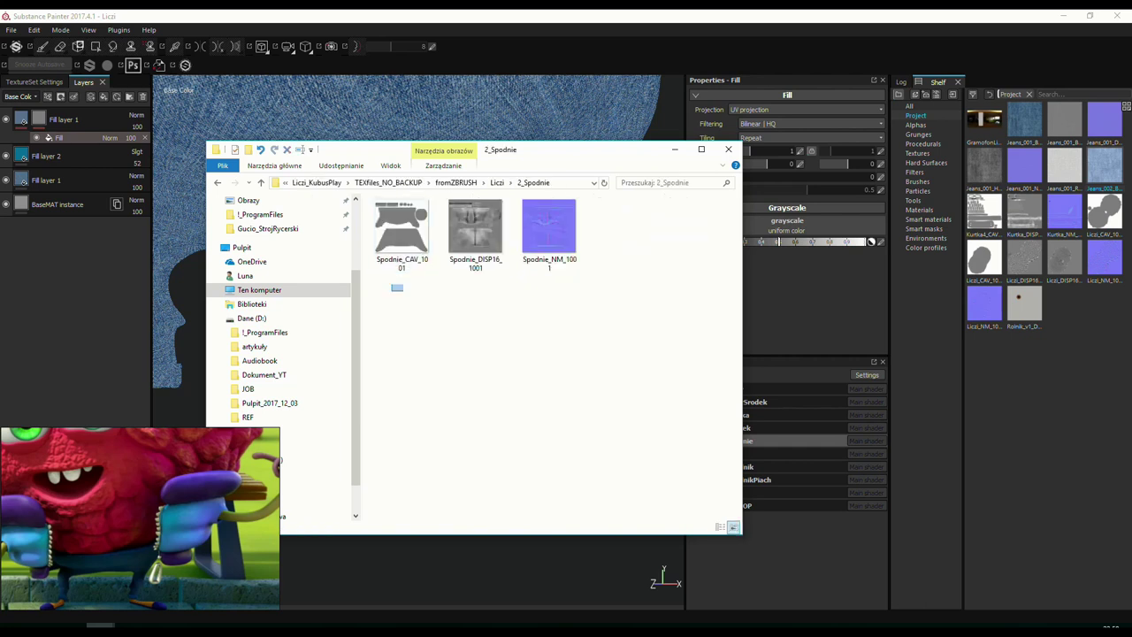
{"action": "mouse_move", "coordinate": [403, 284]}
{"action": "left_mouse_down"}
{"action": "mouse_move", "coordinate": [566, 212]}
{"action": "mouse_move", "coordinate": [1017, 265]}
{"action": "left_mouse_up"}
{"action": "left_click", "coordinate": [716, 231]}
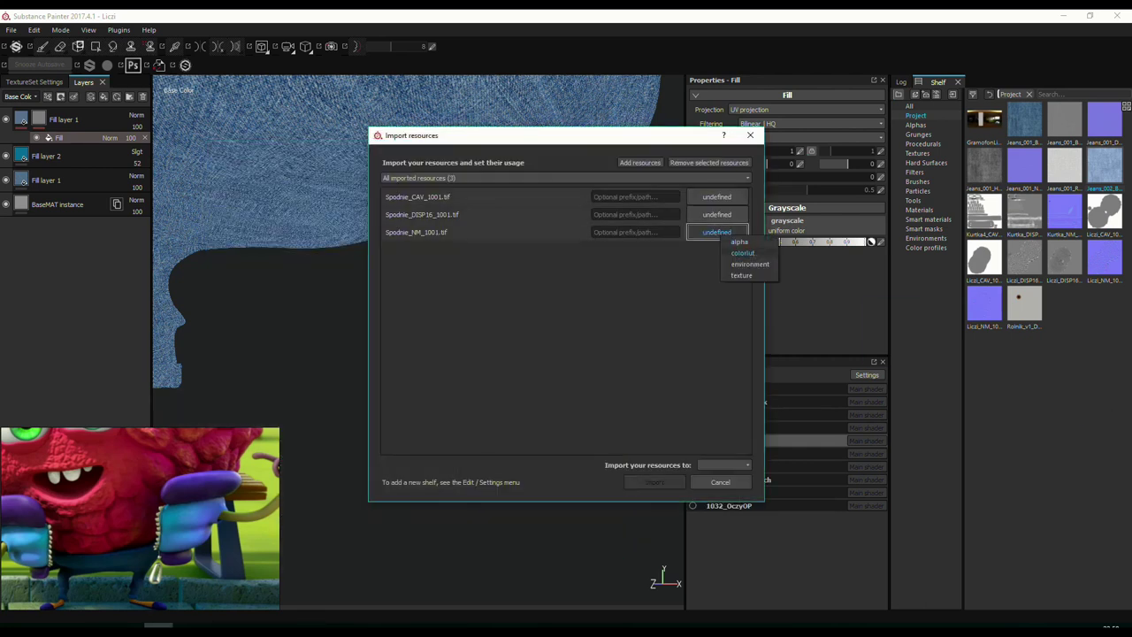
{"action": "left_click", "coordinate": [741, 275]}
{"action": "left_click", "coordinate": [724, 464]}
{"action": "left_click", "coordinate": [724, 482]}
{"action": "left_click", "coordinate": [655, 482]}
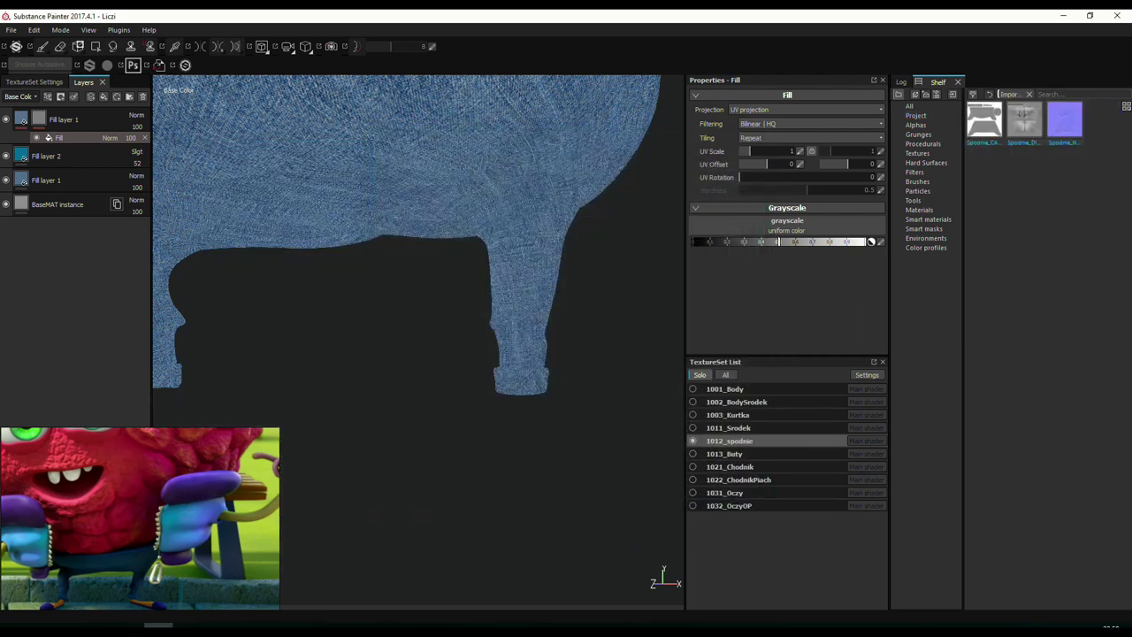
Use Spodnie_CAV_1001 as the mask fill and add a mask Levels effect with raised black point.
{"action": "left_click_drag", "start_coordinate": [985, 120], "coordinate": [767, 241]}
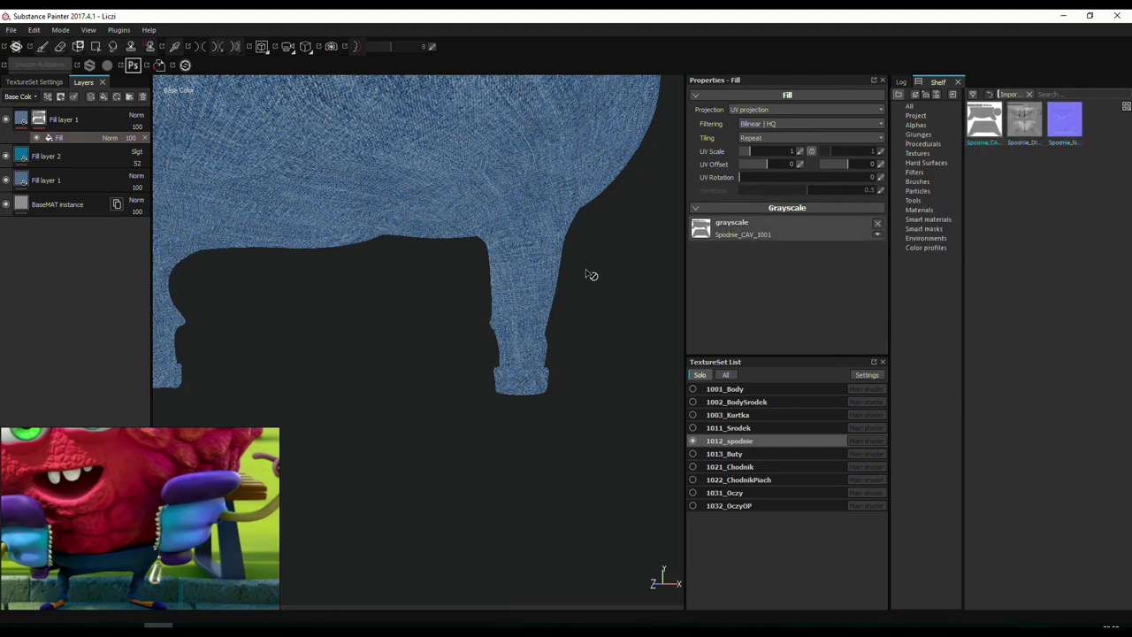
{"action": "left_click_drag", "start_coordinate": [592, 284], "coordinate": [518, 278], "text": "alt"}
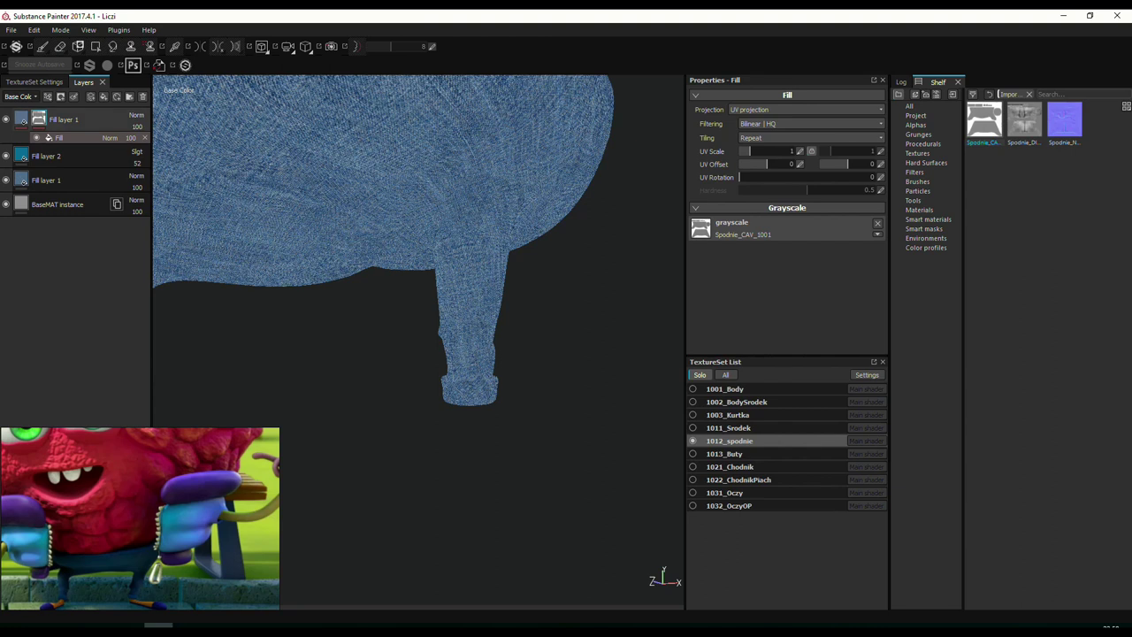
{"action": "left_click", "coordinate": [74, 96]}
{"action": "left_click", "coordinate": [71, 149]}
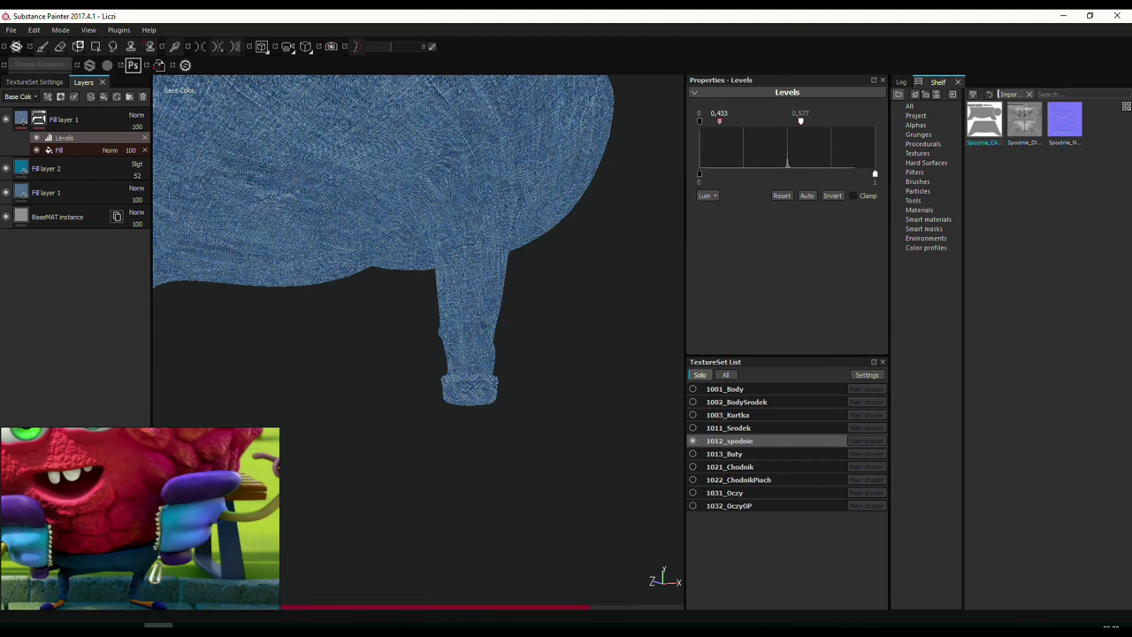
{"action": "left_click_drag", "start_coordinate": [720, 120], "coordinate": [788, 120]}
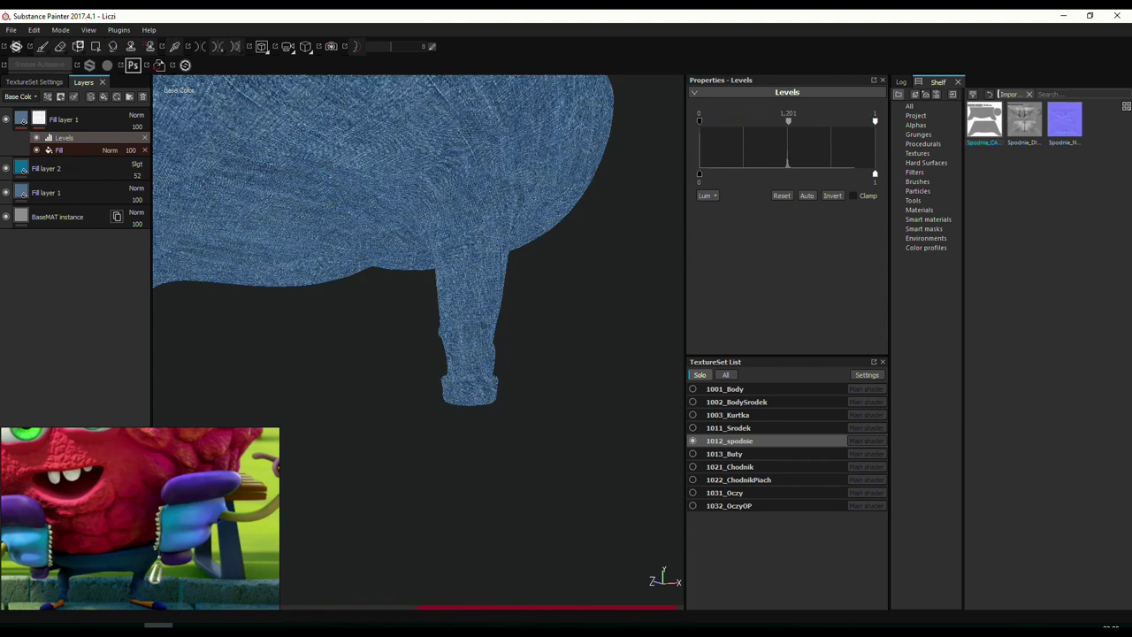
{"action": "left_click", "coordinate": [59, 150]}
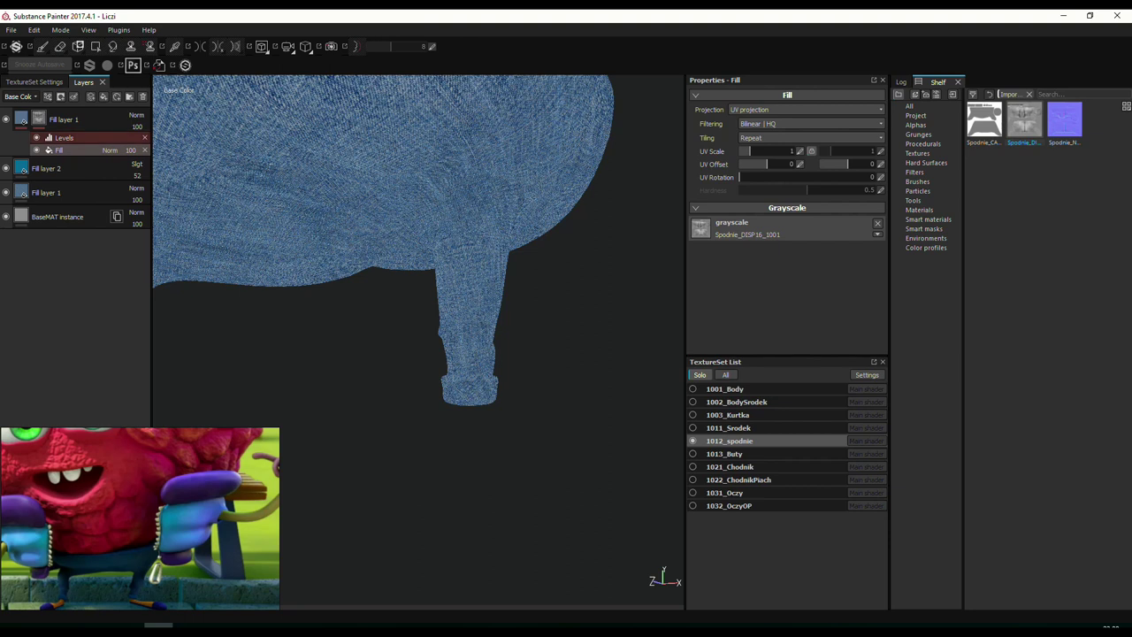
{"action": "left_click", "coordinate": [64, 137]}
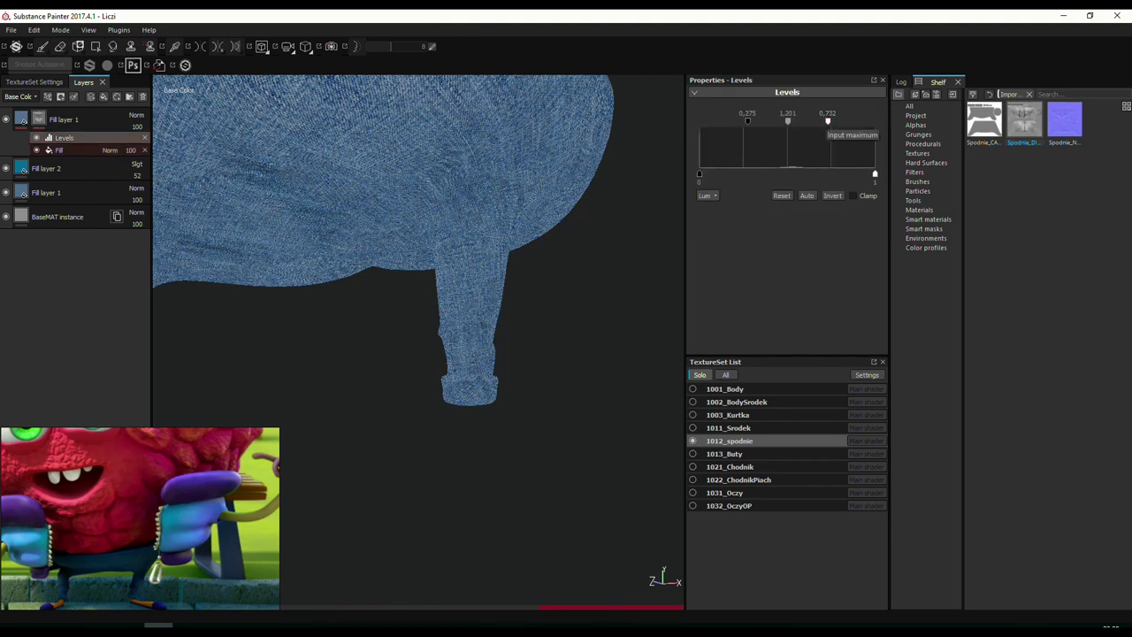
Set Fill layer 2 to Normal blending and return the mask levels white point to 1.
{"action": "left_click", "coordinate": [136, 165]}
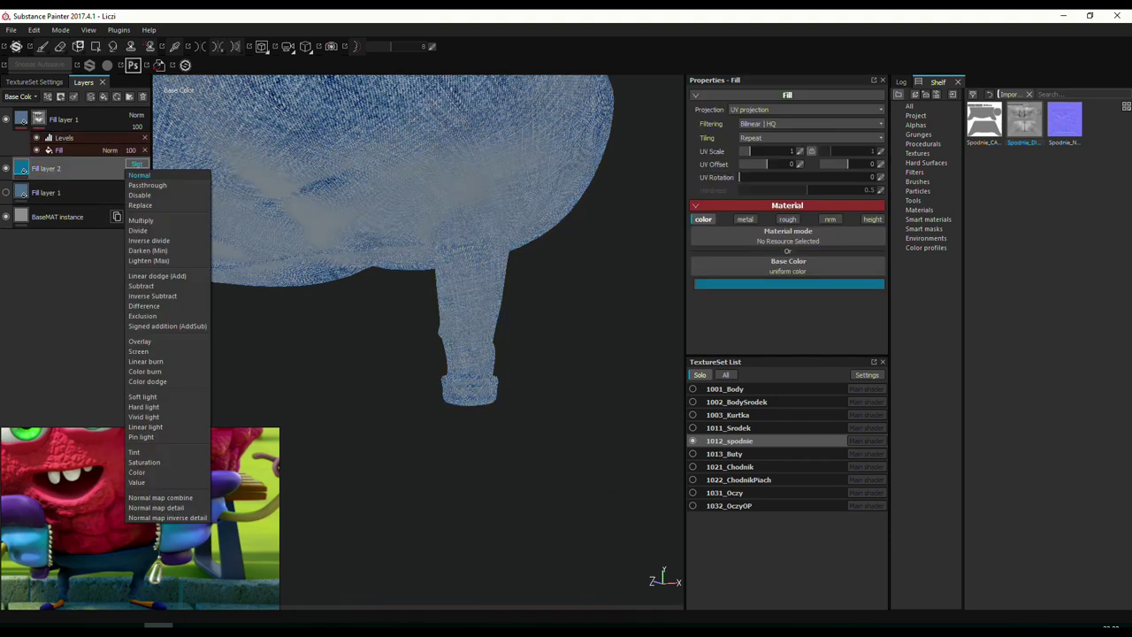
{"action": "left_click", "coordinate": [159, 181]}
{"action": "mouse_move", "coordinate": [164, 186]}
{"action": "left_mouse_down", "text": "alt"}
{"action": "mouse_move", "coordinate": [554, 203]}
{"action": "mouse_move", "coordinate": [372, 221]}
{"action": "left_mouse_up", "text": "alt"}
{"action": "left_click", "coordinate": [63, 137]}
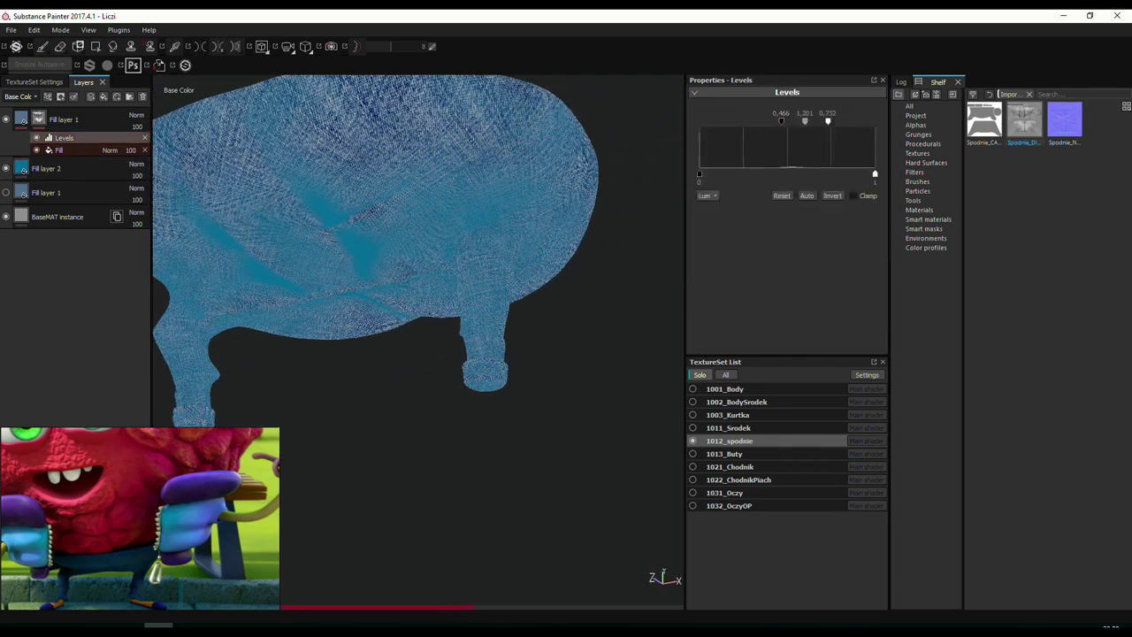
{"action": "mouse_move", "coordinate": [828, 120]}
{"action": "left_mouse_down"}
{"action": "mouse_move", "coordinate": [874, 120]}
{"action": "mouse_move", "coordinate": [792, 120]}
{"action": "left_mouse_up"}
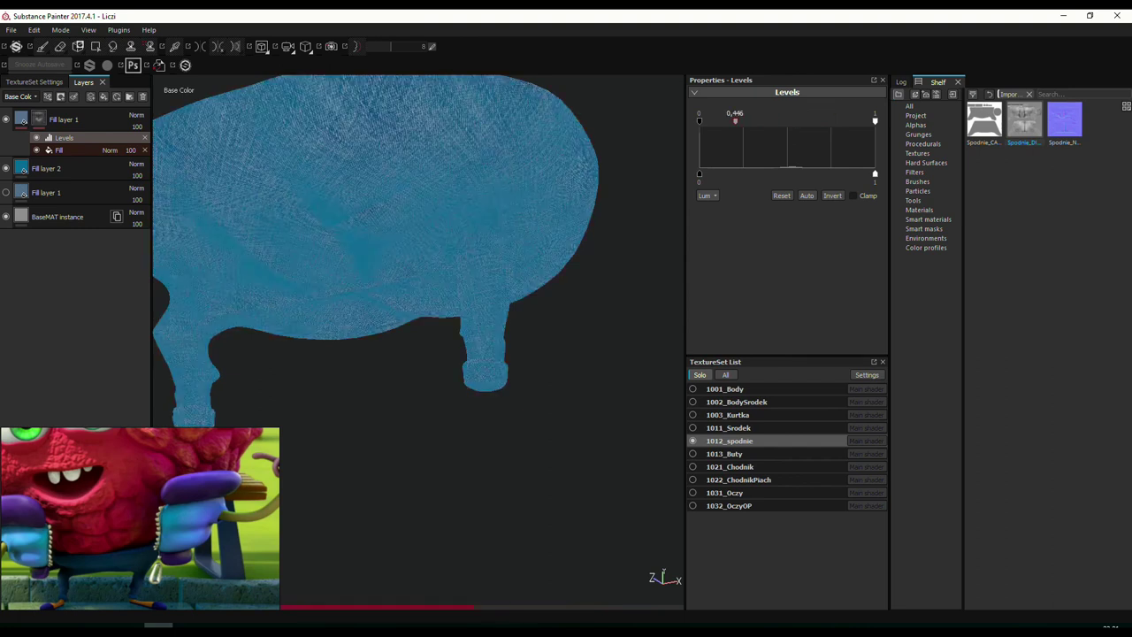
Swap the mask texture to Spodnie_DISP16_1001 and tune its levels to 0.262/1.698/0.55.
{"action": "left_click_drag", "start_coordinate": [1023, 120], "coordinate": [36, 146]}
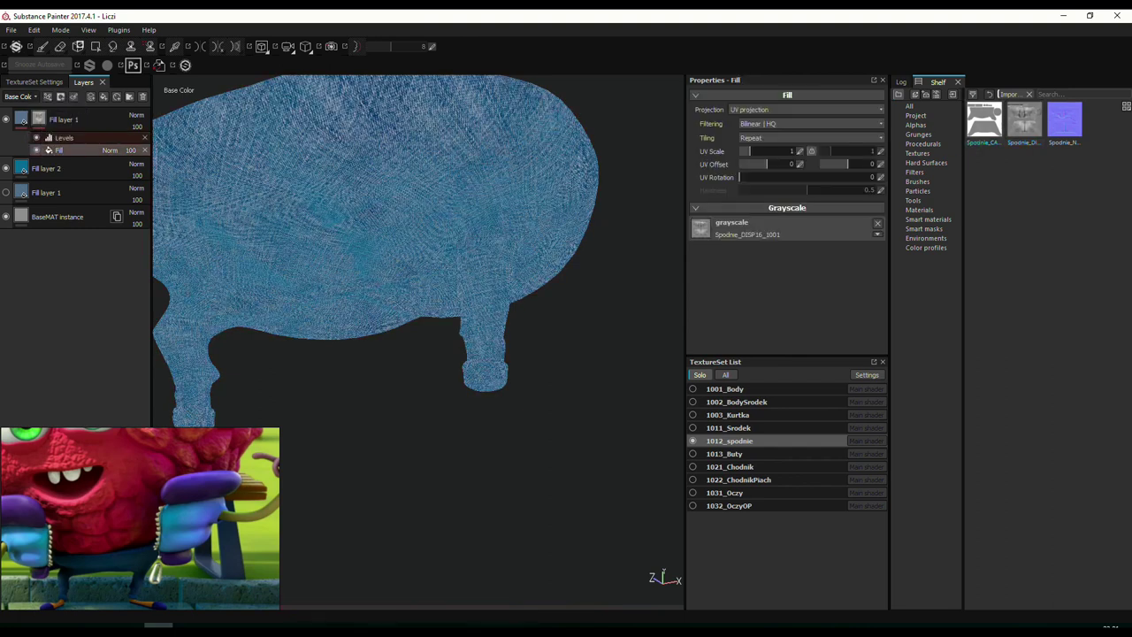
{"action": "left_click", "coordinate": [62, 137]}
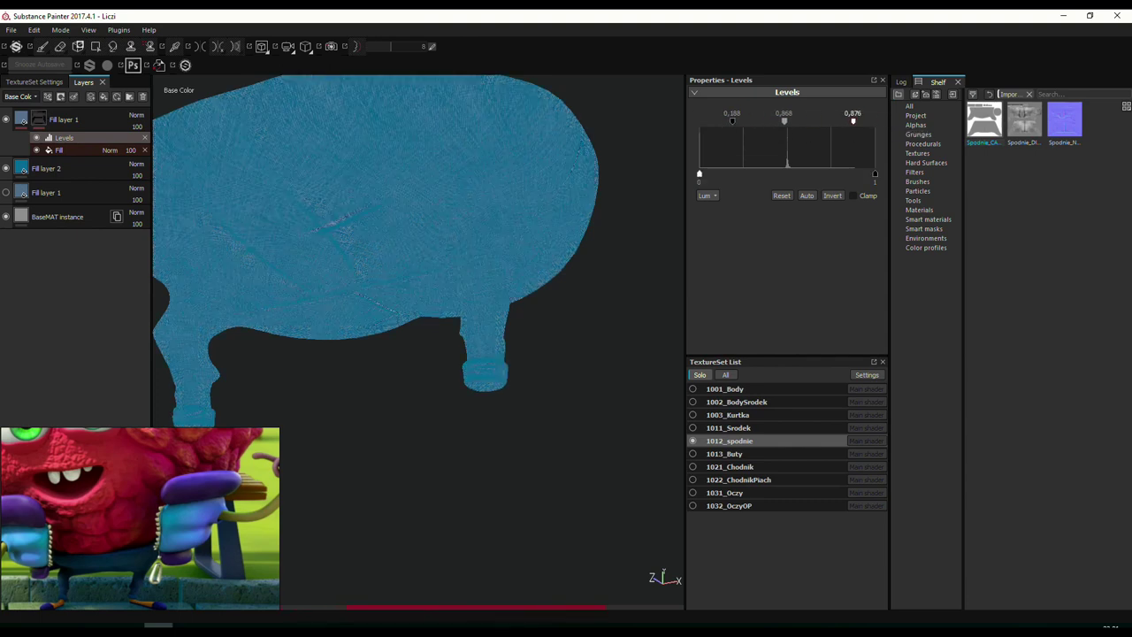
{"action": "left_click_drag", "start_coordinate": [853, 120], "coordinate": [791, 121]}
{"action": "mouse_move", "coordinate": [543, 271]}
{"action": "left_mouse_down", "text": "alt"}
{"action": "mouse_move", "coordinate": [531, 144]}
{"action": "mouse_move", "coordinate": [517, 267]}
{"action": "mouse_move", "coordinate": [443, 222]}
{"action": "mouse_move", "coordinate": [516, 266]}
{"action": "left_mouse_up", "text": "alt"}
{"action": "left_click_drag", "start_coordinate": [731, 120], "coordinate": [712, 121]}
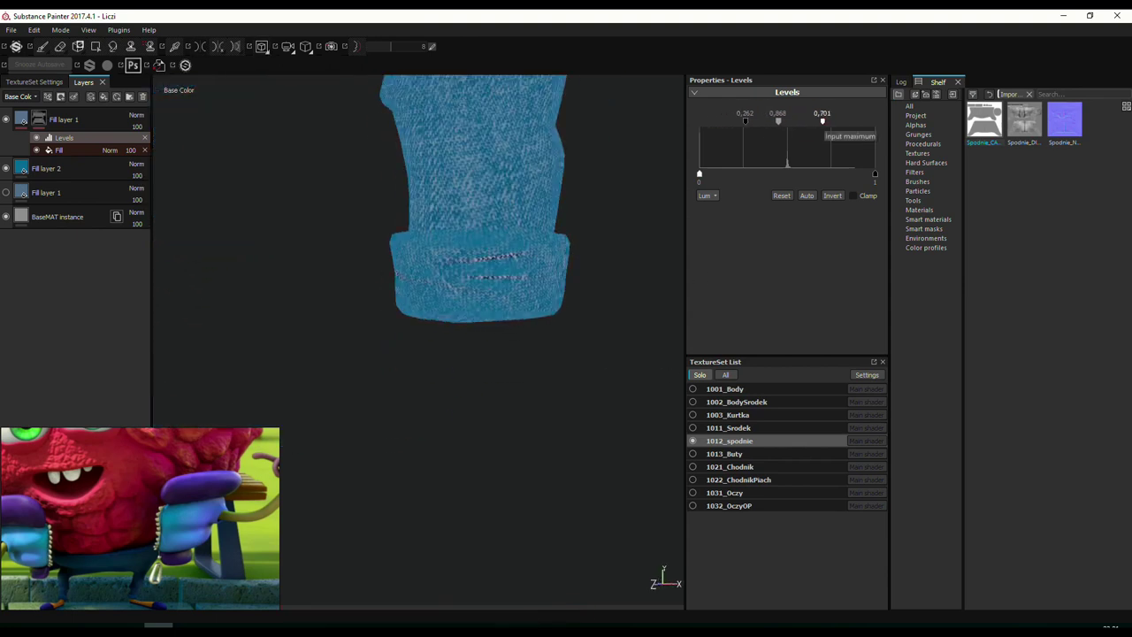
{"action": "left_click_drag", "start_coordinate": [795, 120], "coordinate": [796, 121]}
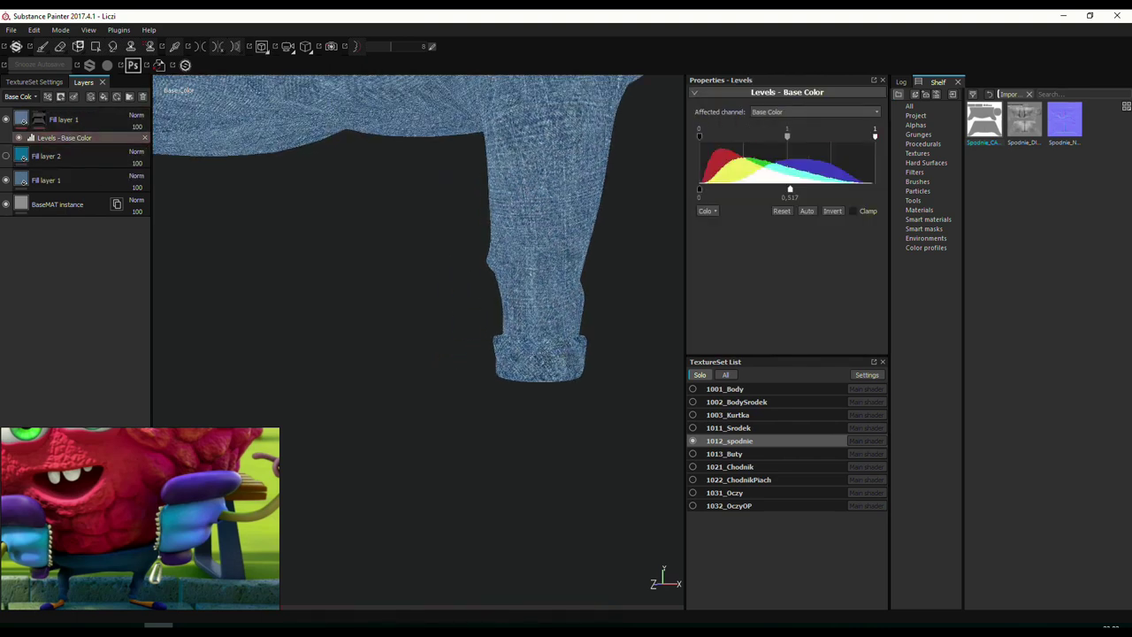
Lower the light denim's Levels white point to 0.617 and reset the midtone to 1.
{"action": "left_click_drag", "start_coordinate": [874, 135], "coordinate": [807, 135]}
{"action": "scroll", "coordinate": [522, 209], "scroll_direction": "down", "scroll_amount": 2}
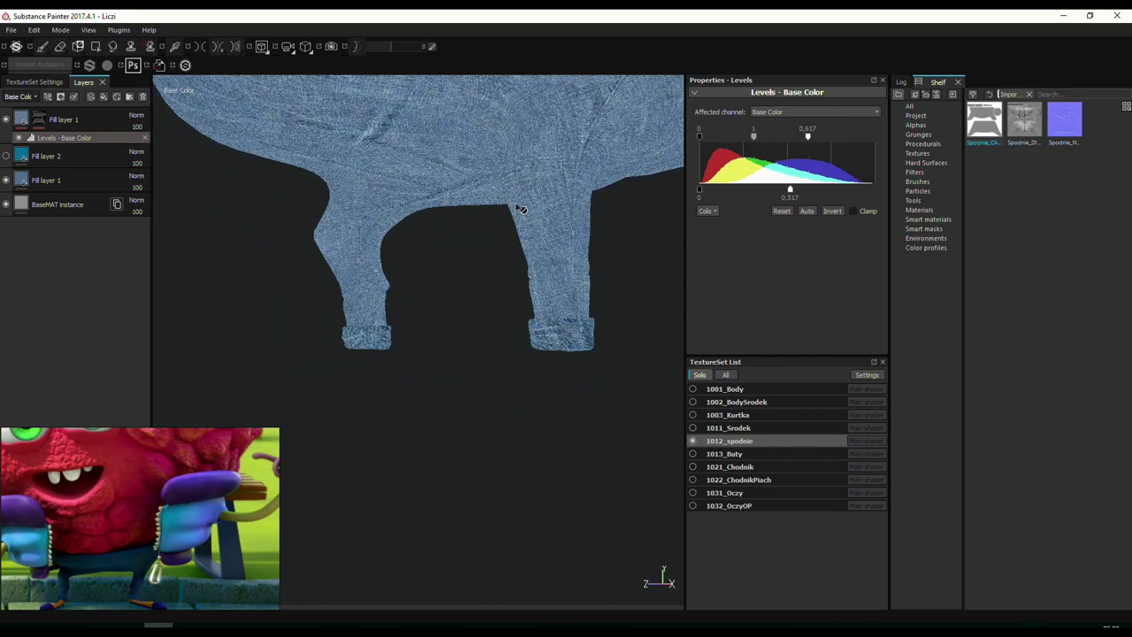
{"action": "left_click_drag", "start_coordinate": [522, 209], "coordinate": [518, 192], "text": "alt"}
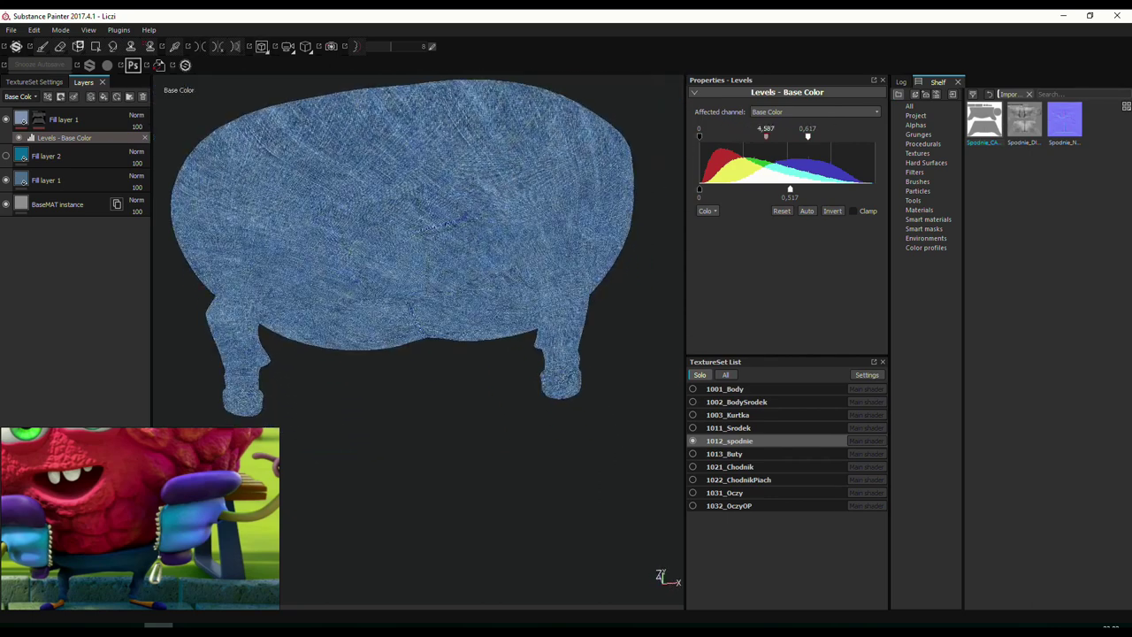
{"action": "left_click_drag", "start_coordinate": [766, 135], "coordinate": [754, 135]}
Add a Levels effect to the lower base denim fill layer.
{"action": "left_click", "coordinate": [53, 179]}
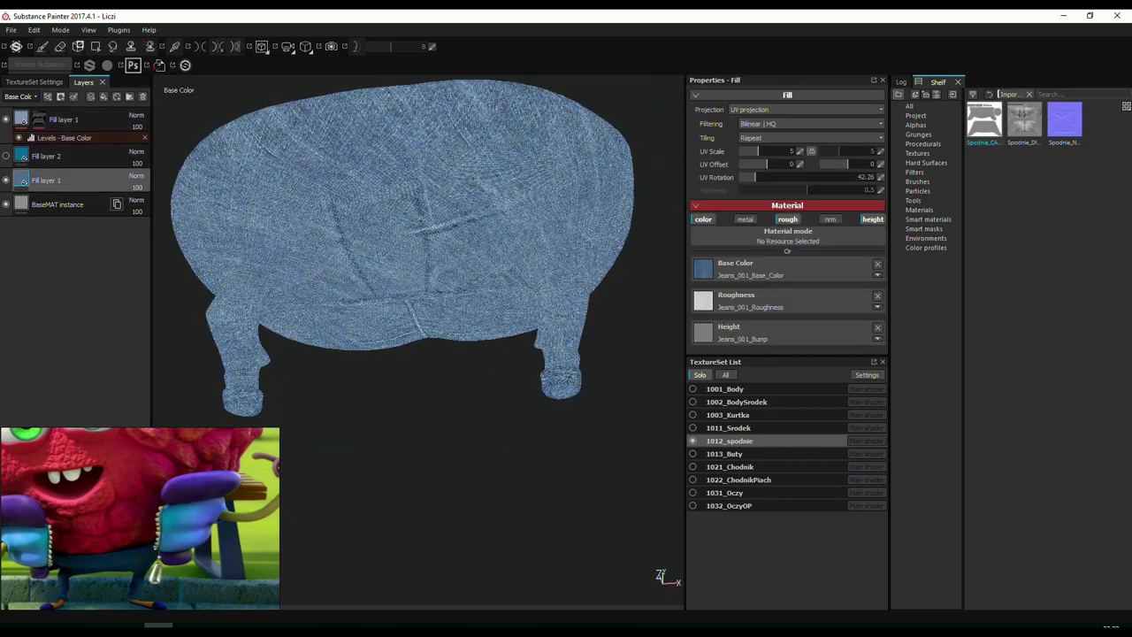
{"action": "left_click", "coordinate": [48, 96]}
{"action": "left_click", "coordinate": [71, 142]}
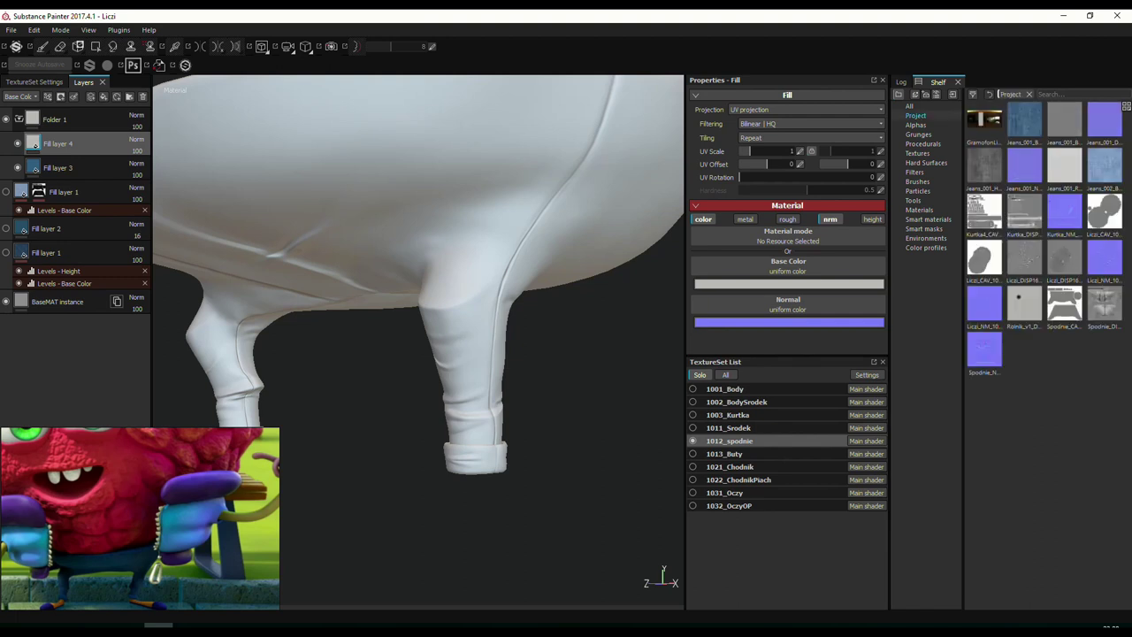
Use Jeans_001_Height as the trousers' base colour, keeping UV projection after trying tri-planar.
{"action": "left_click", "coordinate": [830, 219]}
{"action": "left_click_drag", "start_coordinate": [984, 166], "coordinate": [787, 274]}
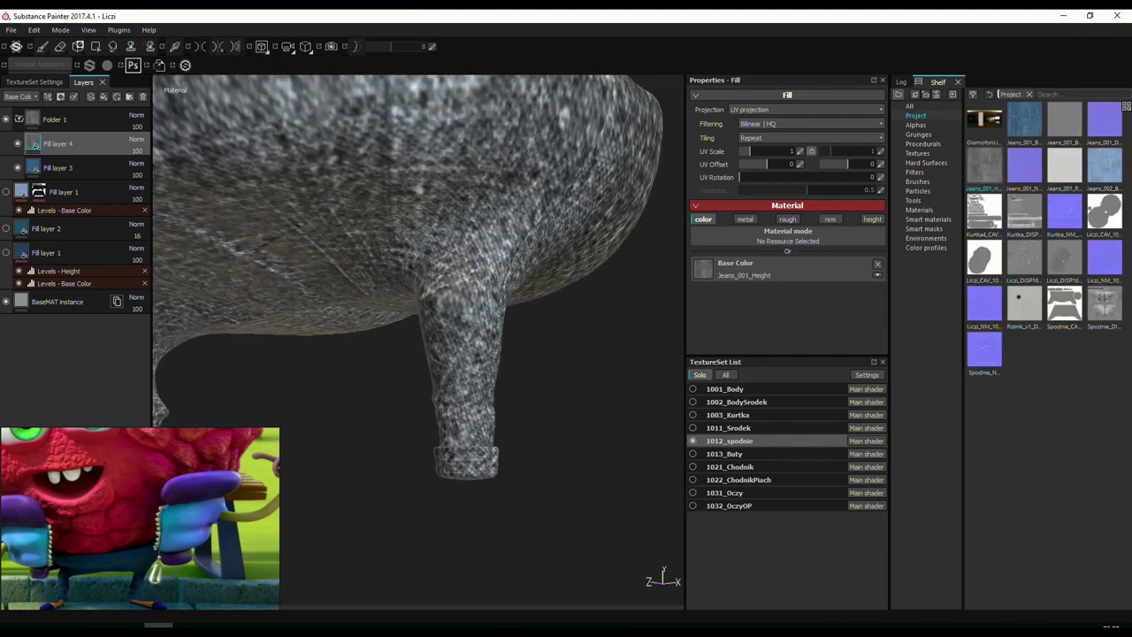
{"action": "left_click", "coordinate": [805, 109]}
{"action": "left_click", "coordinate": [758, 127]}
{"action": "key", "text": "Return"}
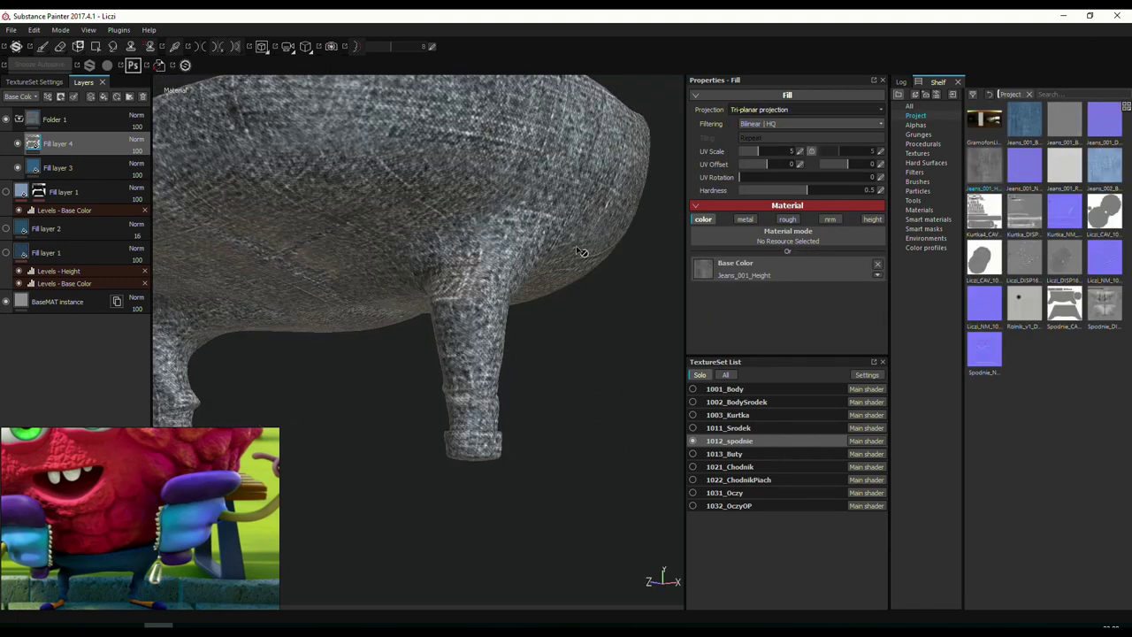
{"action": "mouse_move", "coordinate": [582, 251]}
{"action": "left_mouse_down", "text": "alt"}
{"action": "mouse_move", "coordinate": [643, 226]}
{"action": "mouse_move", "coordinate": [570, 254]}
{"action": "left_mouse_up", "text": "alt"}
{"action": "left_click", "coordinate": [805, 109]}
{"action": "left_click", "coordinate": [758, 116]}
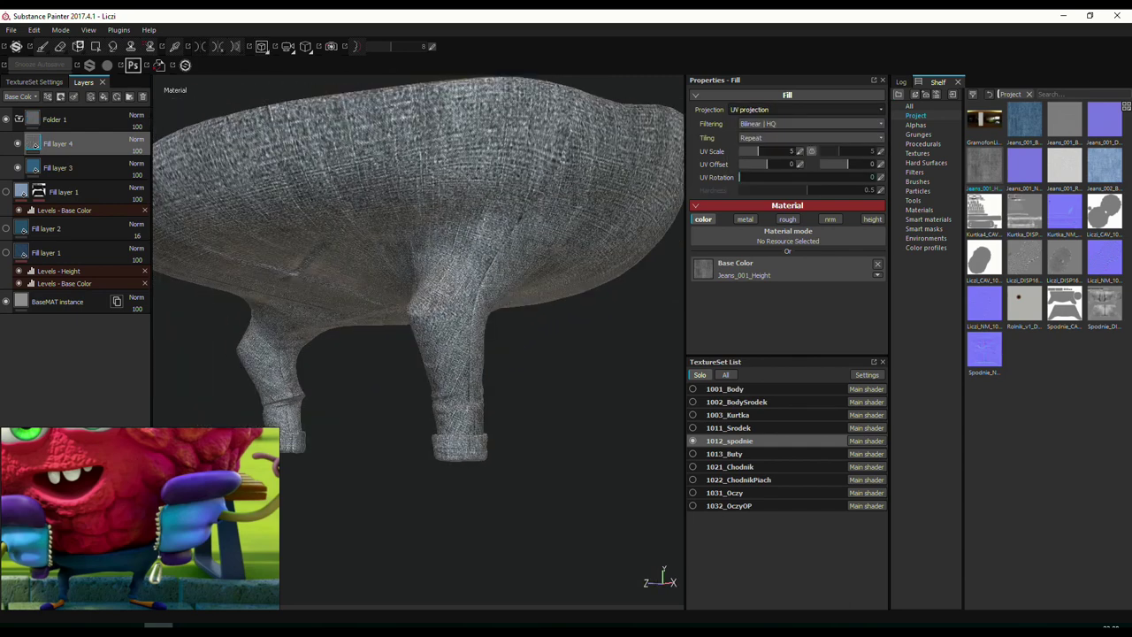
Rotate the jeans texture 31.3°, scale it to 3, and blend the layer soft light at 73.
{"action": "left_click_drag", "start_coordinate": [739, 177], "coordinate": [751, 177]}
{"action": "left_click_drag", "start_coordinate": [531, 265], "coordinate": [496, 248], "text": "alt"}
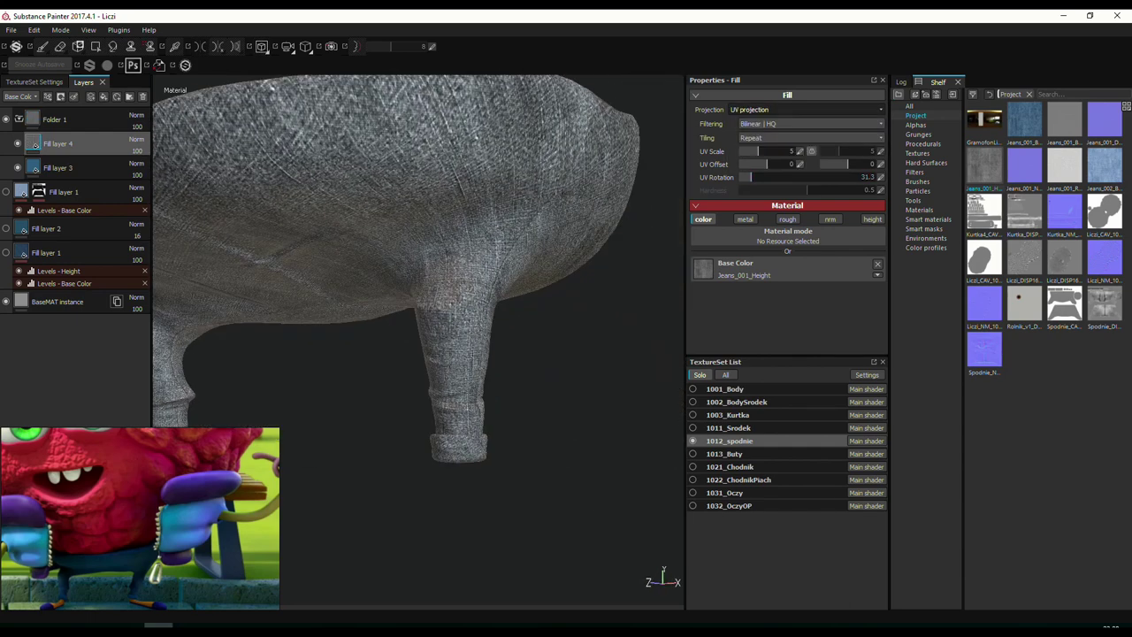
{"action": "type", "text": "3"}
{"action": "key", "text": "Return"}
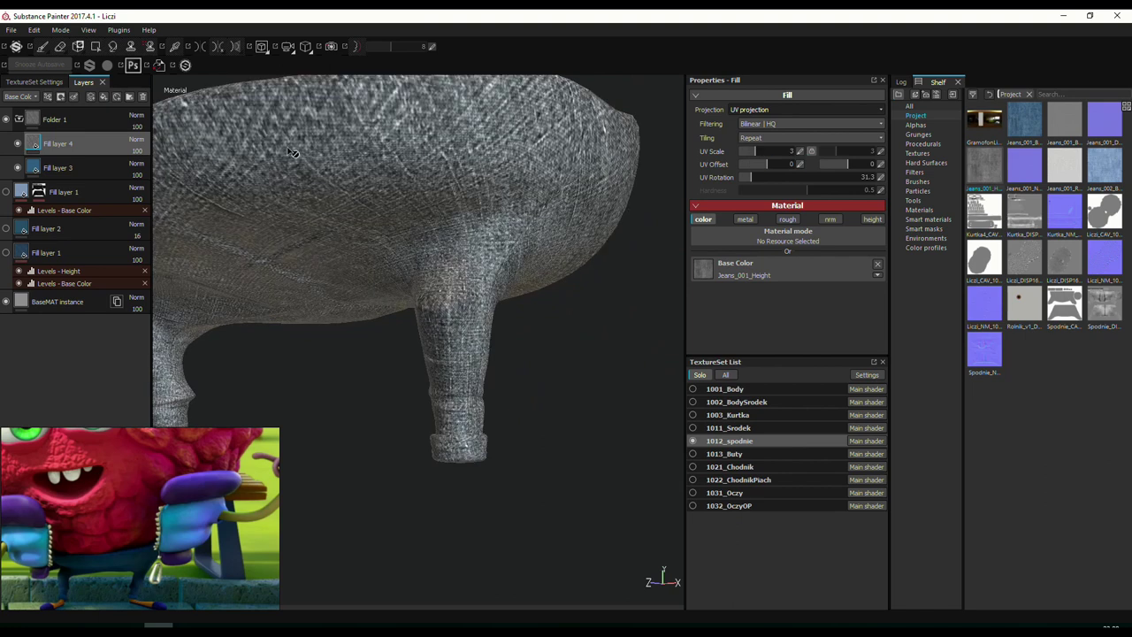
{"action": "left_click", "coordinate": [136, 139]}
{"action": "left_click", "coordinate": [142, 372]}
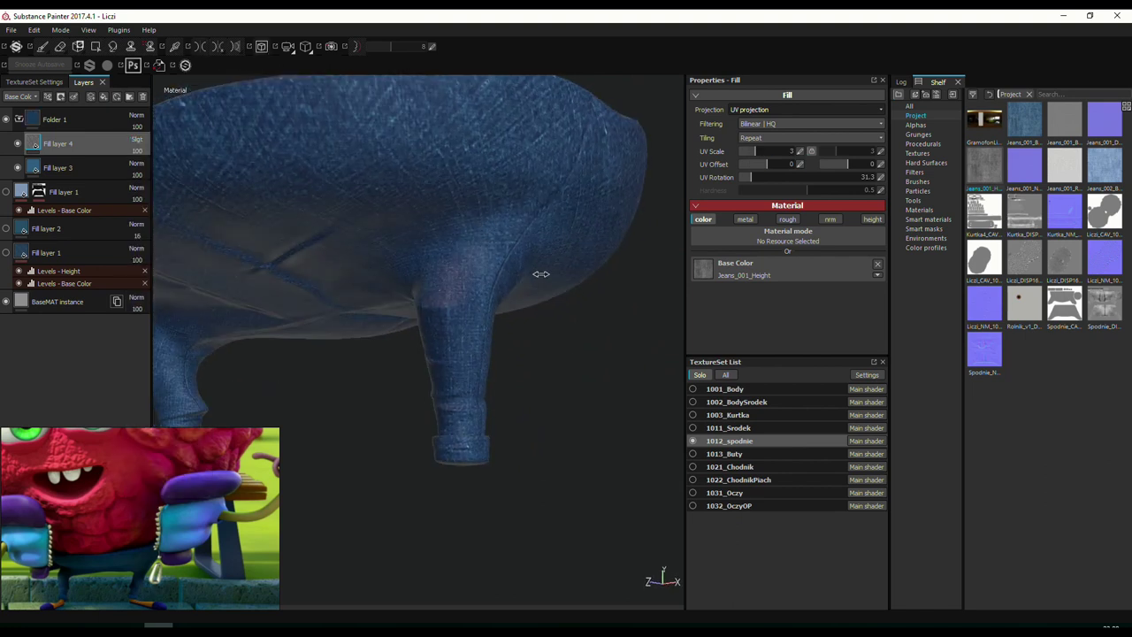
{"action": "left_click_drag", "start_coordinate": [169, 162], "coordinate": [164, 162]}
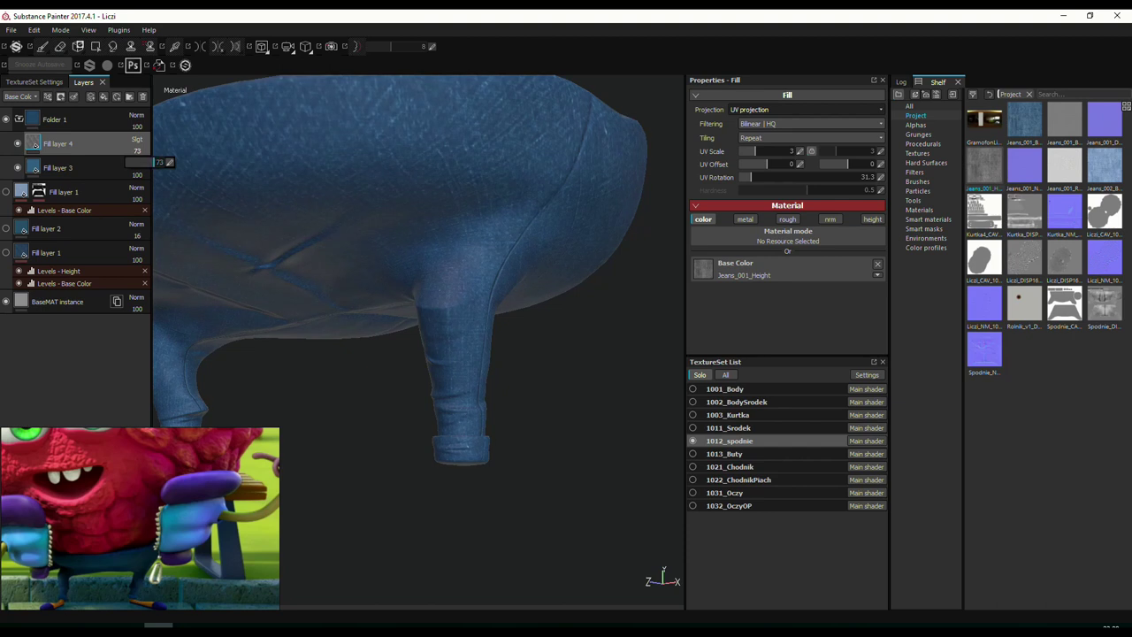
Enable roughness on the denim fill and add a Levels effect on Roughness with raised black point.
{"action": "left_click", "coordinate": [787, 218]}
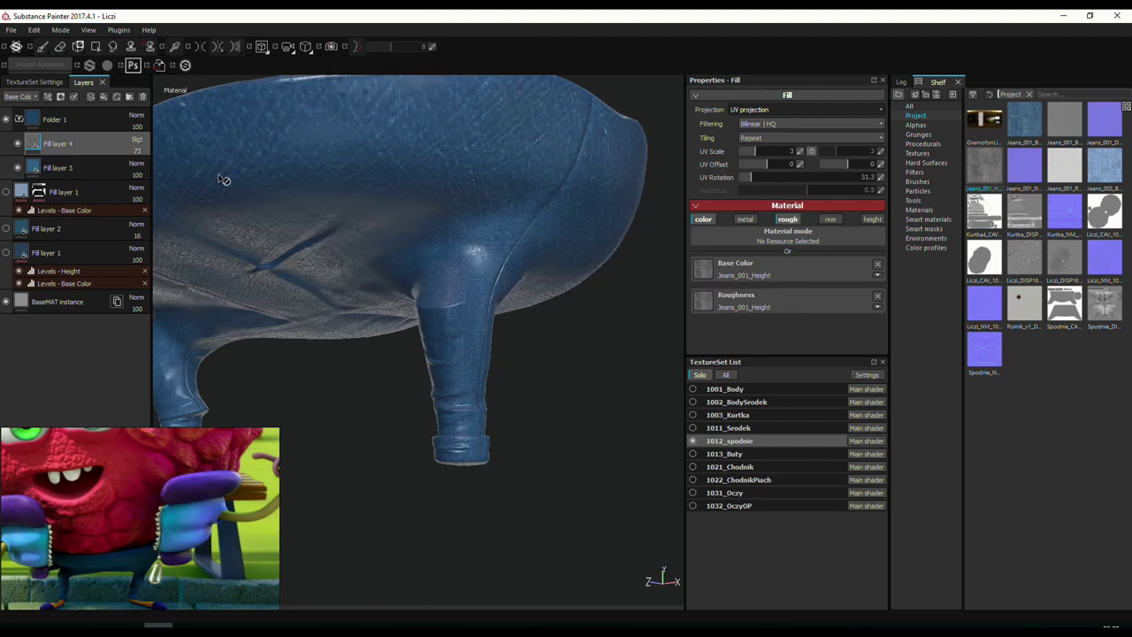
{"action": "left_click", "coordinate": [48, 97]}
{"action": "left_click", "coordinate": [70, 147]}
{"action": "left_click", "coordinate": [814, 111]}
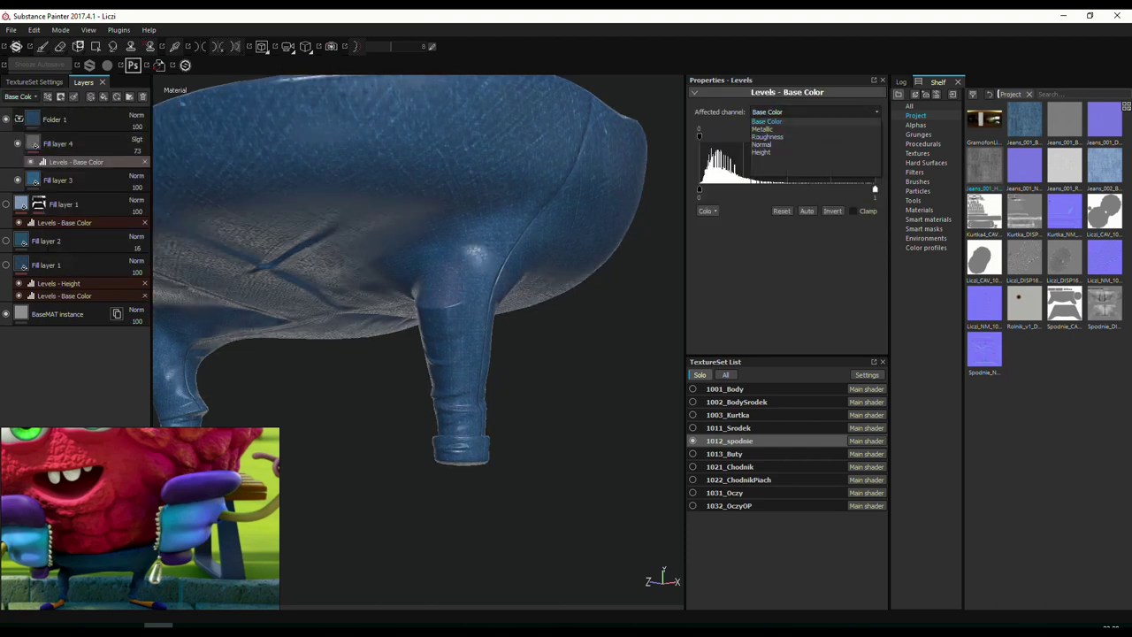
{"action": "left_click", "coordinate": [778, 134]}
{"action": "left_click_drag", "start_coordinate": [536, 232], "coordinate": [566, 235], "text": "alt"}
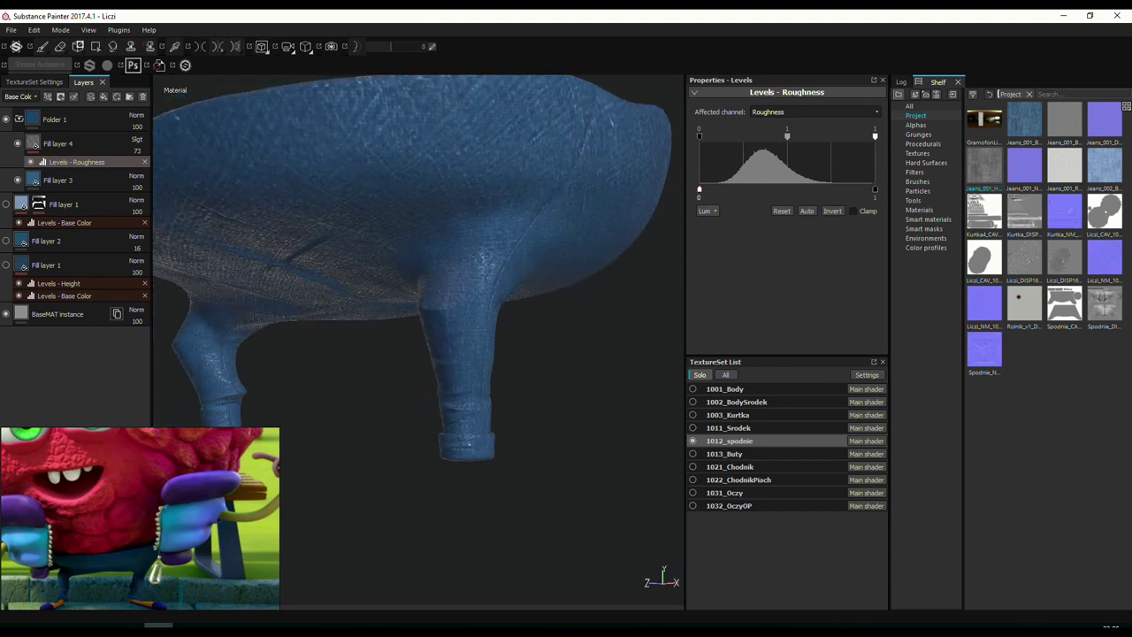
{"action": "left_click_drag", "start_coordinate": [699, 189], "coordinate": [774, 188]}
{"action": "mouse_move", "coordinate": [518, 291]}
{"action": "left_mouse_down", "text": "alt"}
{"action": "mouse_move", "coordinate": [561, 296]}
{"action": "mouse_move", "coordinate": [455, 290]}
{"action": "mouse_move", "coordinate": [548, 292]}
{"action": "left_mouse_up", "text": "alt"}
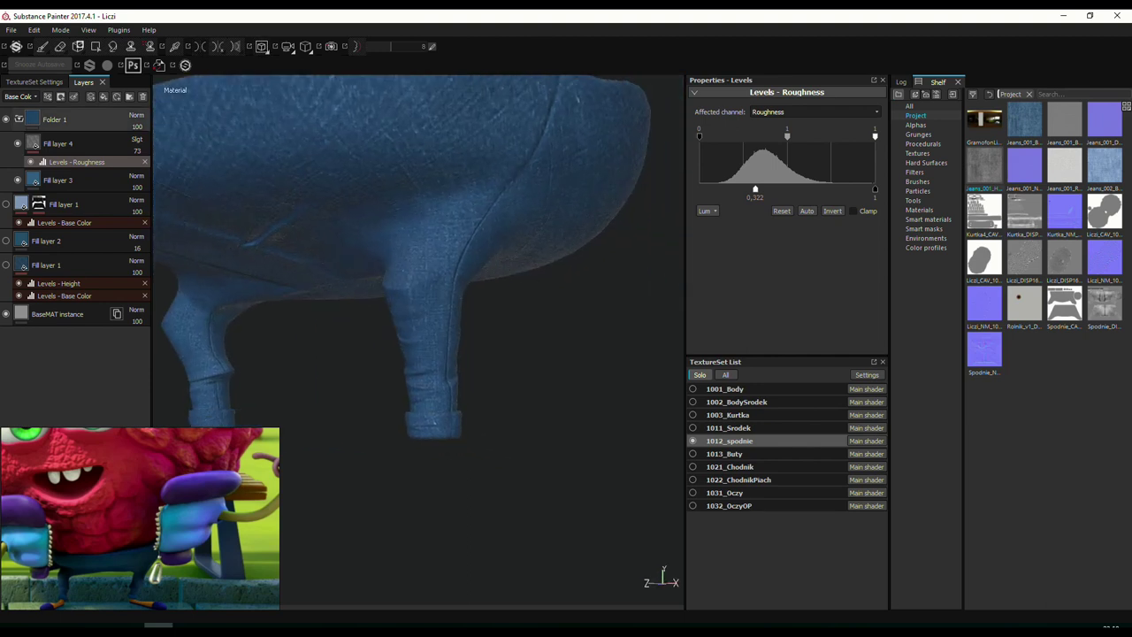
Enable height driven by Jeans_001_Height and preview the layer stack's Height channel.
{"action": "left_click", "coordinate": [58, 143]}
{"action": "left_click", "coordinate": [872, 218]}
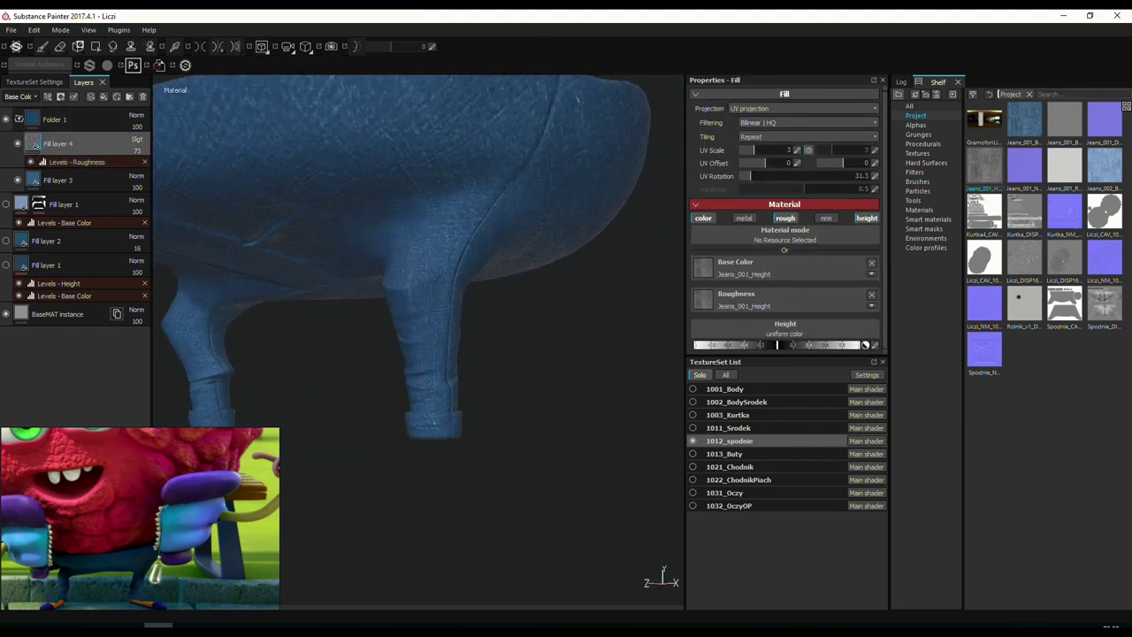
{"action": "left_click_drag", "start_coordinate": [799, 333], "coordinate": [791, 331]}
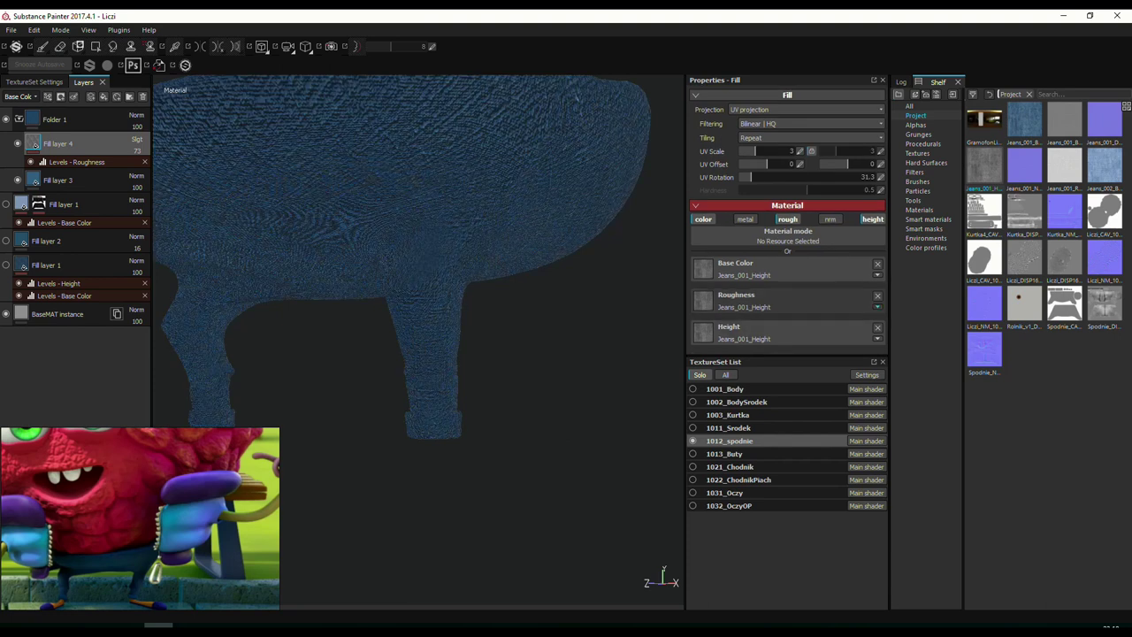
{"action": "left_click", "coordinate": [23, 95]}
{"action": "left_click", "coordinate": [26, 118]}
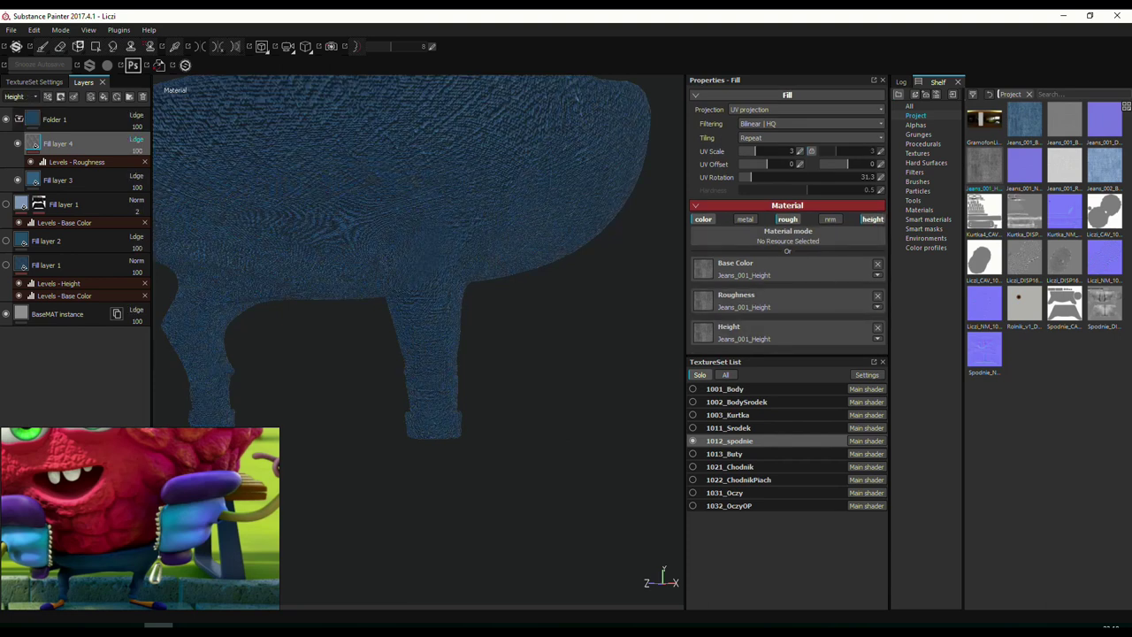
{"action": "mouse_move", "coordinate": [495, 266]}
{"action": "left_mouse_down", "text": "alt"}
{"action": "mouse_move", "coordinate": [525, 257]}
{"action": "mouse_move", "coordinate": [472, 270]}
{"action": "mouse_move", "coordinate": [558, 281]}
{"action": "mouse_move", "coordinate": [502, 281]}
{"action": "mouse_move", "coordinate": [533, 293]}
{"action": "mouse_move", "coordinate": [526, 273]}
{"action": "left_mouse_up", "text": "alt"}
{"action": "key", "text": "F1"}
{"action": "key", "text": "F2"}
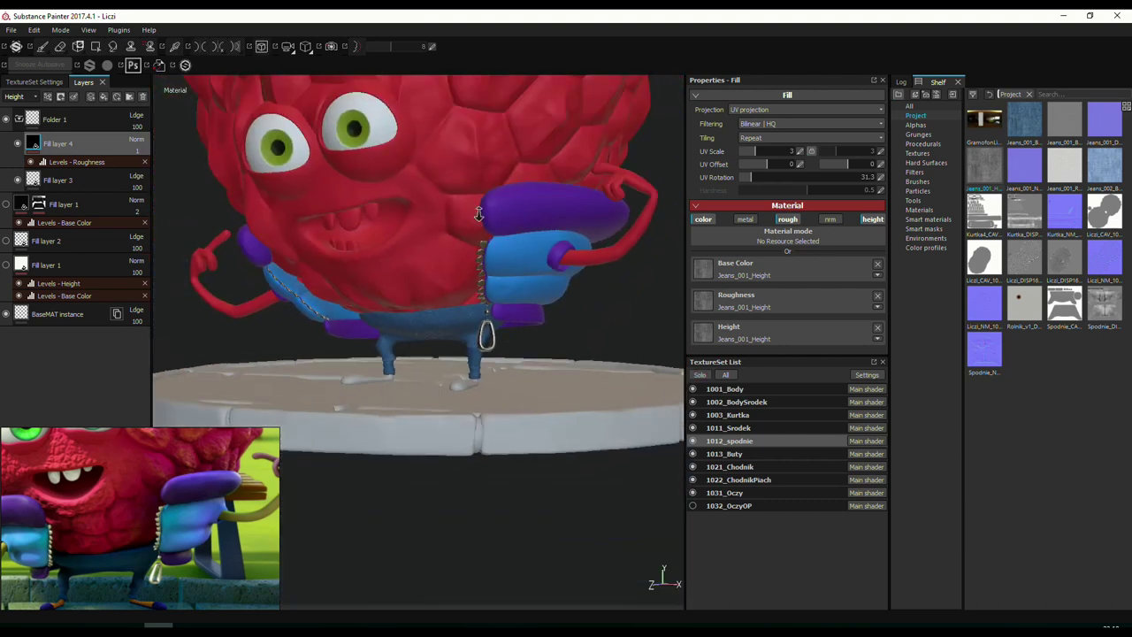
Group the base Fill layer 1 into Folder 2 and review the blue trousers.
{"action": "mouse_move", "coordinate": [481, 215]}
{"action": "left_mouse_down", "text": "alt"}
{"action": "mouse_move", "coordinate": [606, 346]}
{"action": "mouse_move", "coordinate": [531, 337]}
{"action": "left_mouse_up", "text": "alt"}
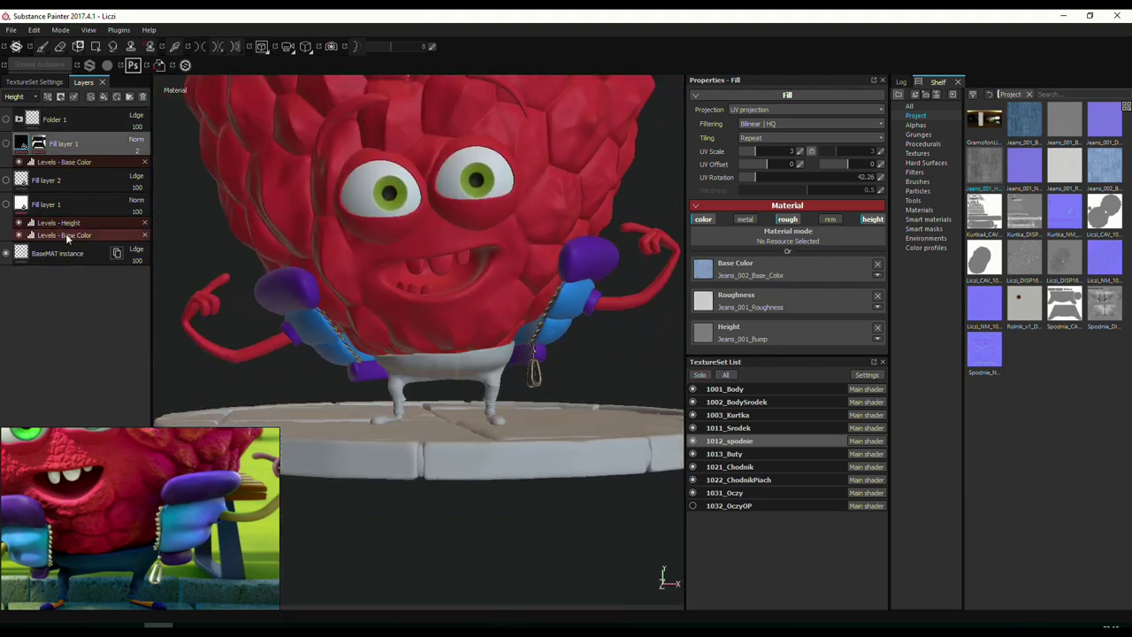
{"action": "right_click", "coordinate": [81, 201]}
{"action": "left_click", "coordinate": [115, 416]}
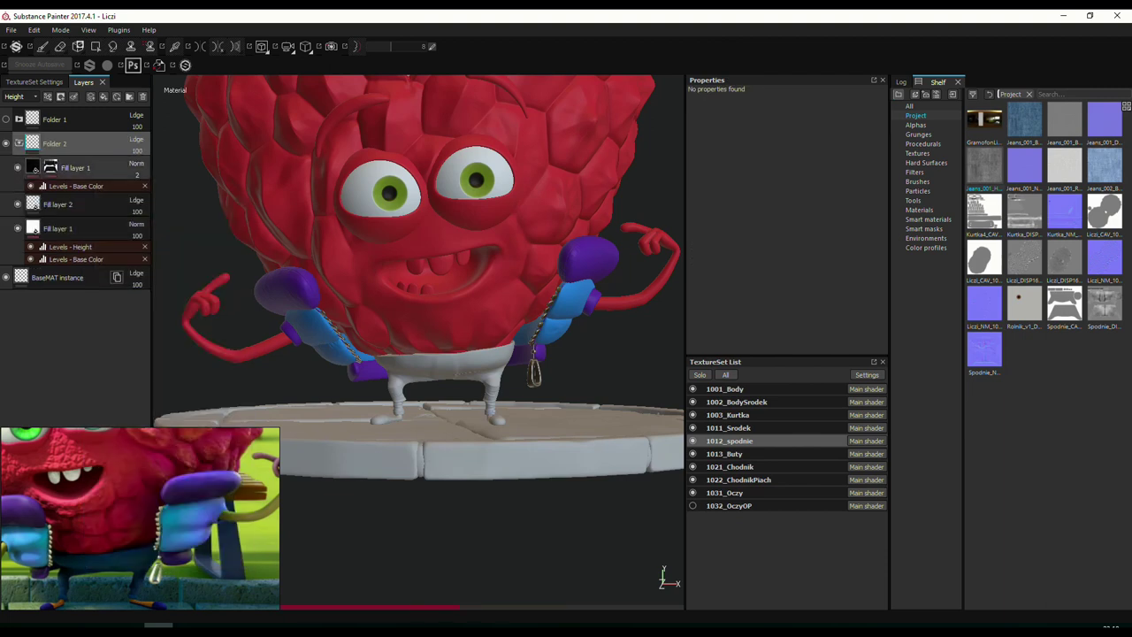
{"action": "left_click_drag", "start_coordinate": [630, 335], "coordinate": [531, 336], "text": "alt"}
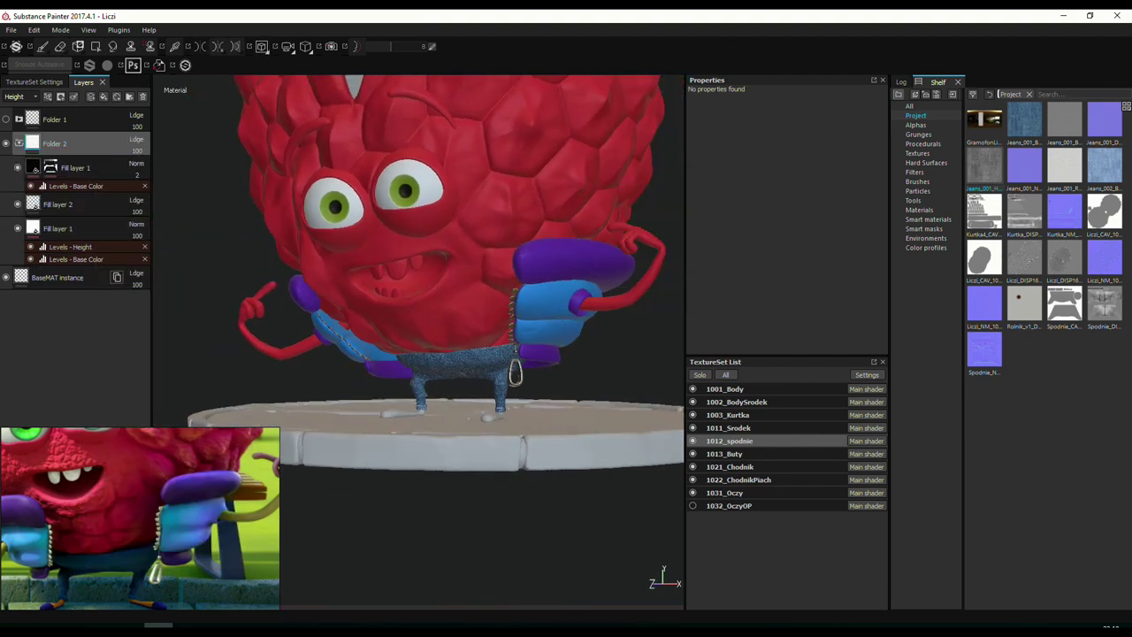
{"action": "scroll", "coordinate": [419, 298], "scroll_direction": "up", "scroll_amount": 2}
{"action": "scroll", "coordinate": [440, 480], "scroll_direction": "up", "scroll_amount": 3}
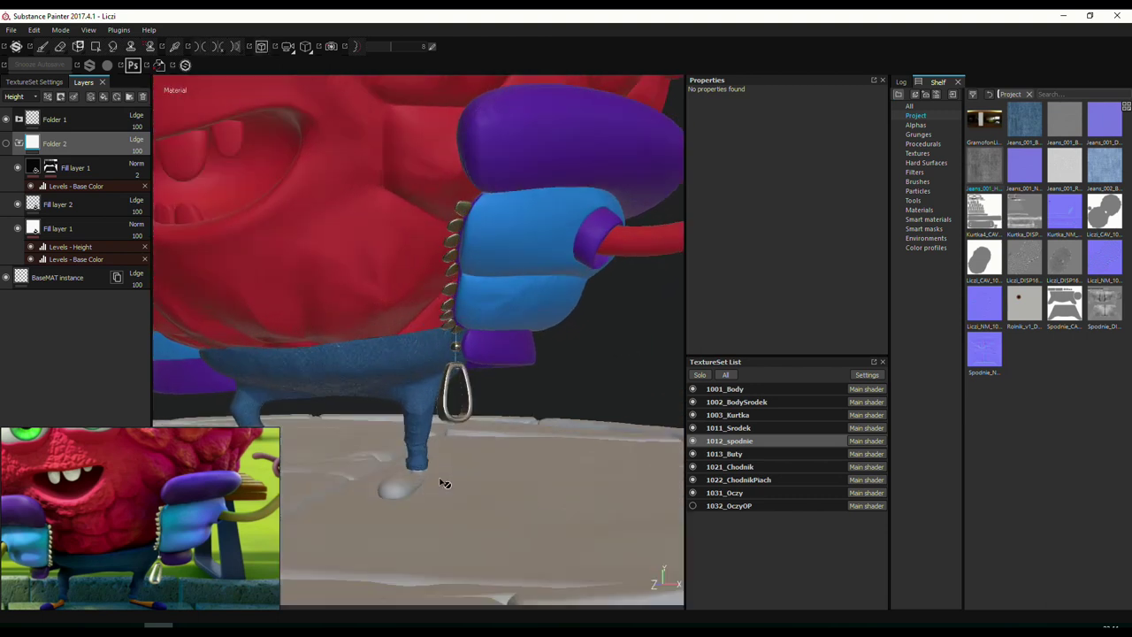
{"action": "scroll", "coordinate": [513, 260], "scroll_direction": "up", "scroll_amount": 3}
{"action": "scroll", "coordinate": [530, 327], "scroll_direction": "up", "scroll_amount": 2}
{"action": "scroll", "coordinate": [531, 327], "scroll_direction": "up", "scroll_amount": 2}
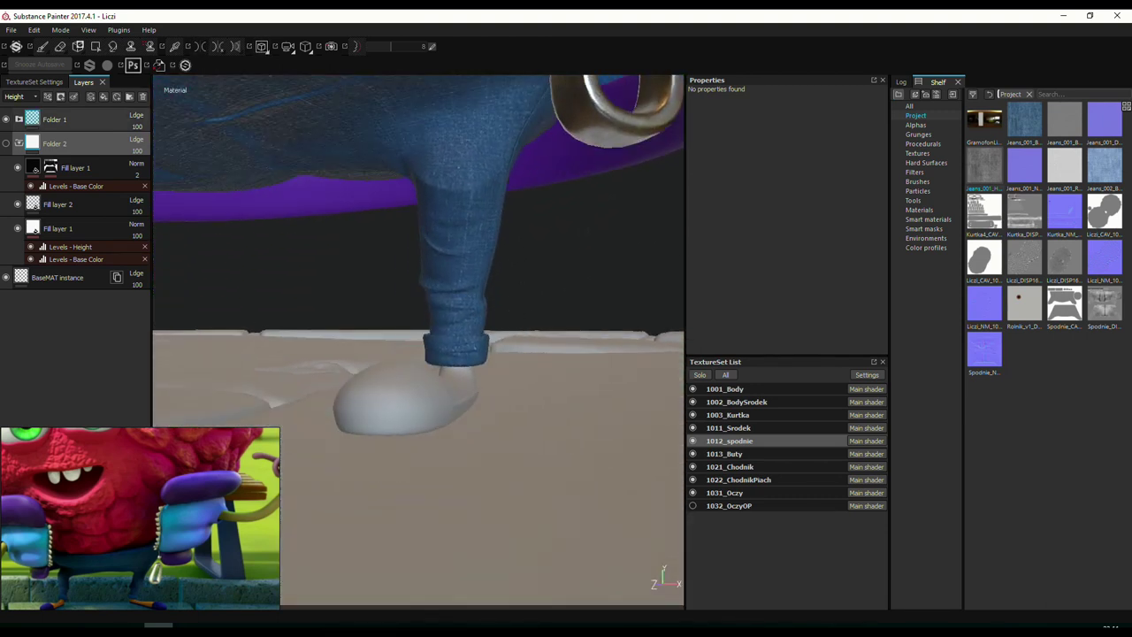
{"action": "key", "text": "ctrl+v"}
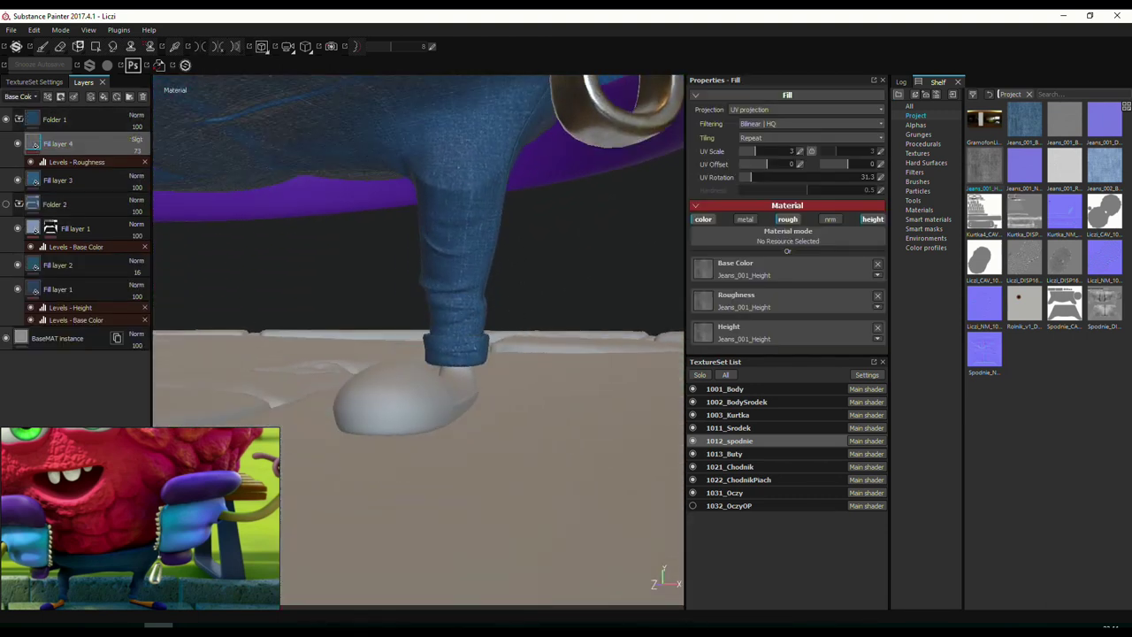
Group the two denim fill layers into a folder named BaseColor.
{"action": "right_click", "coordinate": [110, 139]}
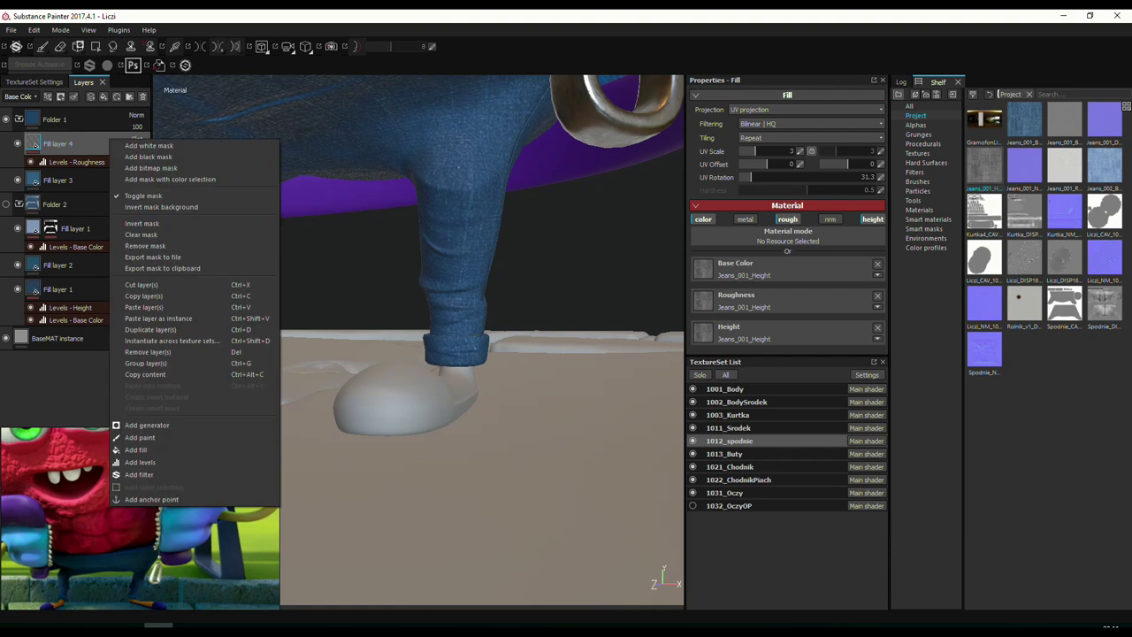
{"action": "left_click", "coordinate": [146, 363]}
{"action": "double_click", "coordinate": [68, 143]}
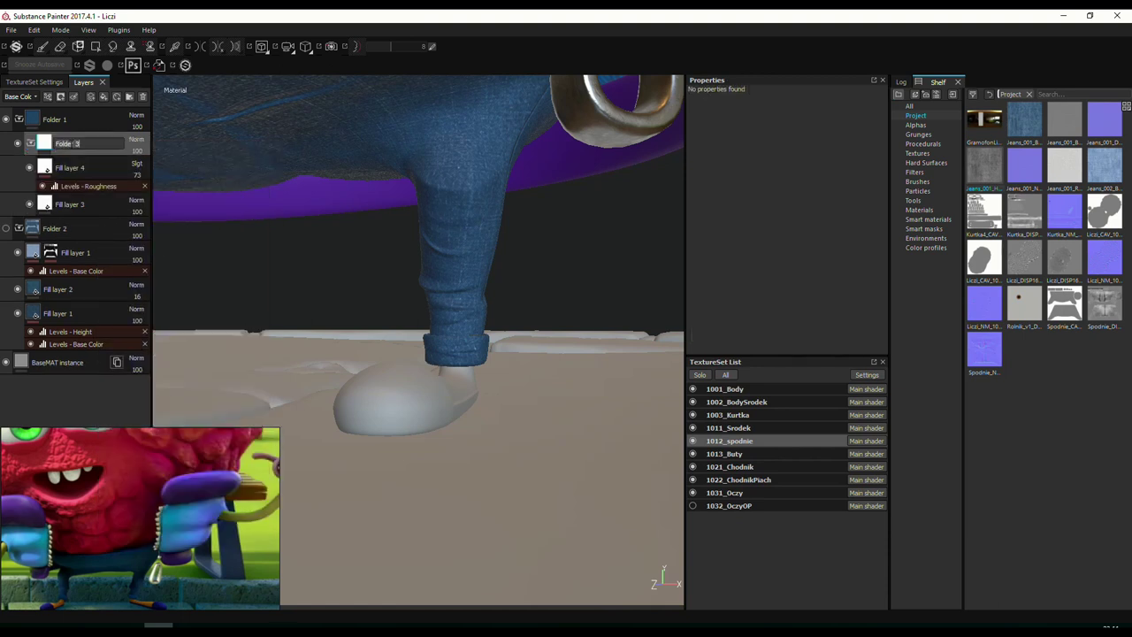
{"action": "left_click", "coordinate": [31, 143]}
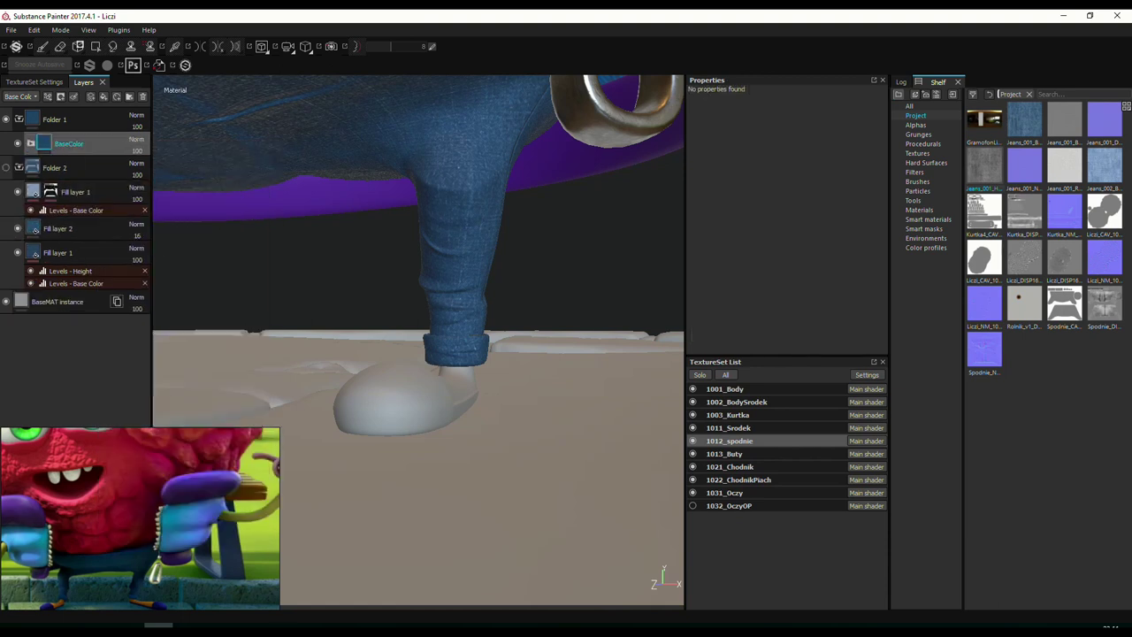
Duplicate BaseColor as Przetarcia and lighten Fill layer 3's jeans blue.
{"action": "right_click", "coordinate": [93, 145]}
{"action": "left_click", "coordinate": [131, 334]}
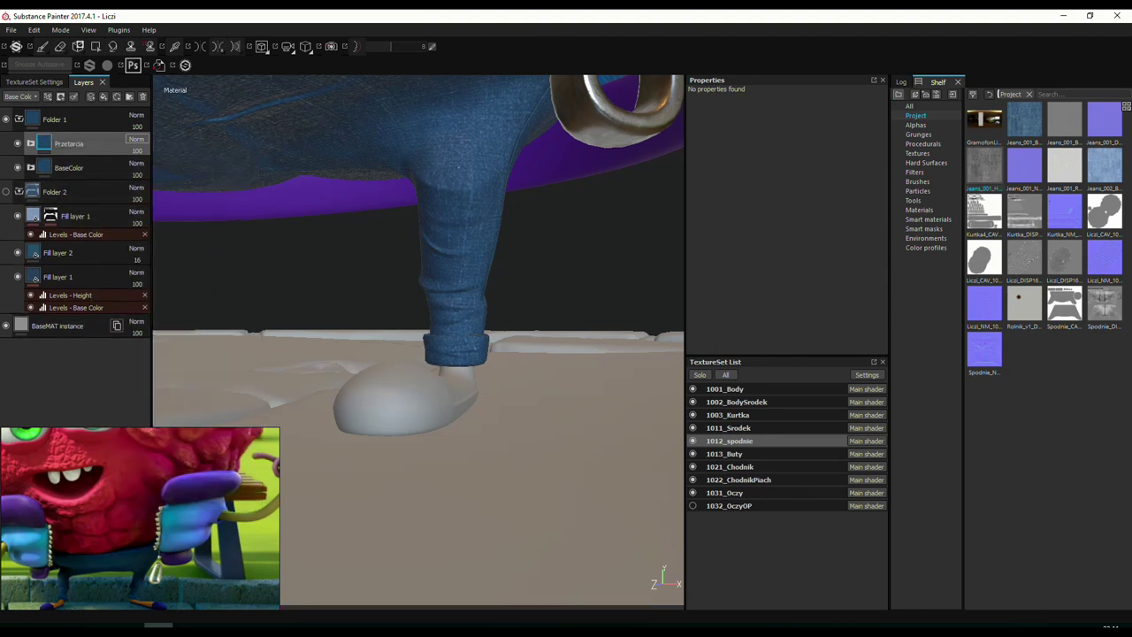
{"action": "left_click", "coordinate": [31, 143]}
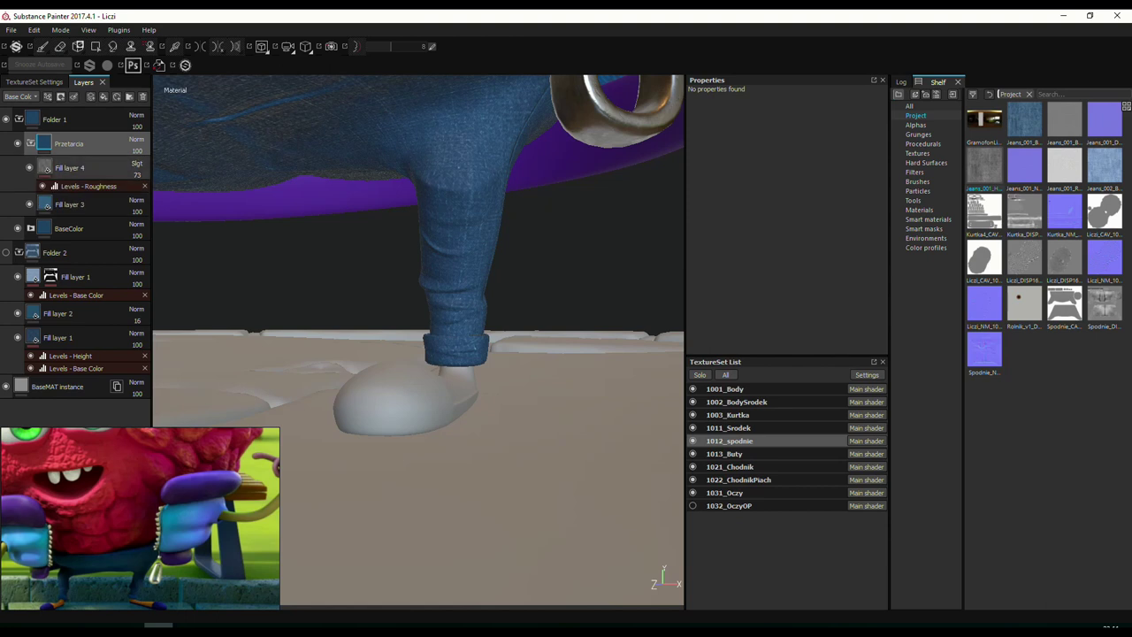
{"action": "left_click", "coordinate": [69, 205]}
{"action": "left_click", "coordinate": [733, 285]}
{"action": "left_click_drag", "start_coordinate": [732, 297], "coordinate": [719, 284]}
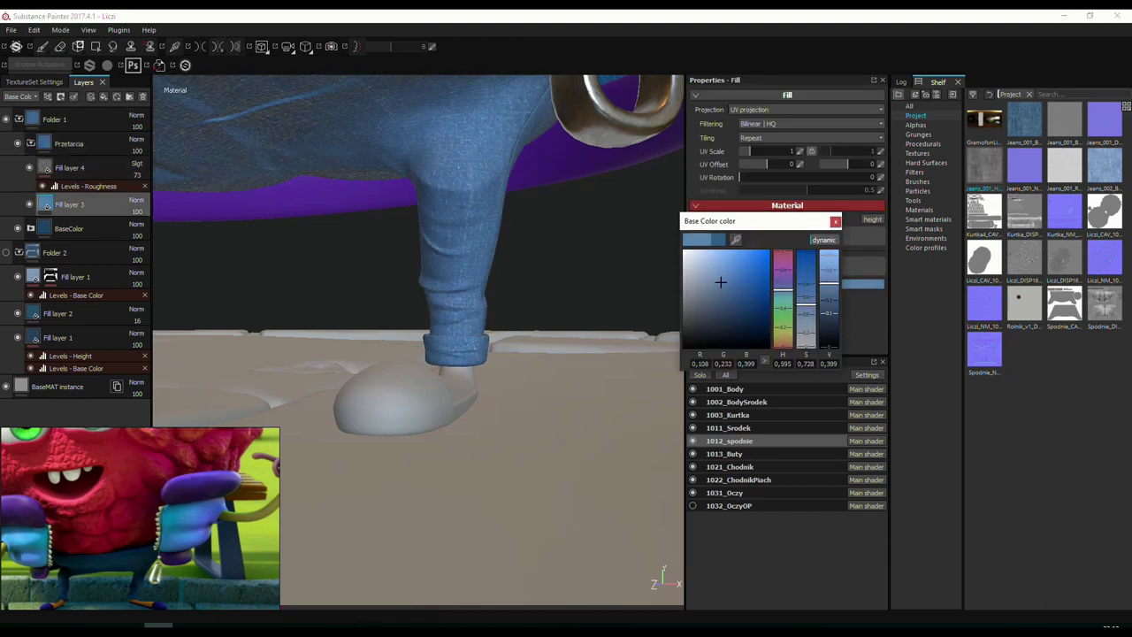
Shift the jeans colour toward violet with lower saturation.
{"action": "left_click_drag", "start_coordinate": [720, 281], "coordinate": [783, 289]}
{"action": "left_click_drag", "start_coordinate": [720, 277], "coordinate": [715, 278]}
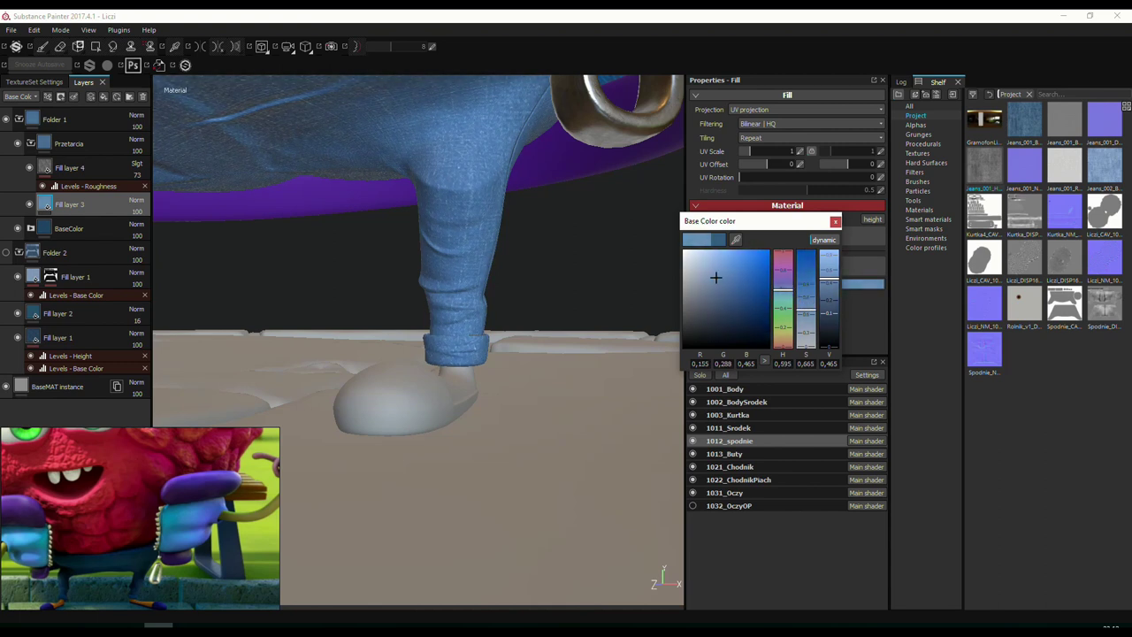
{"action": "left_click_drag", "start_coordinate": [619, 230], "coordinate": [380, 226], "text": "alt"}
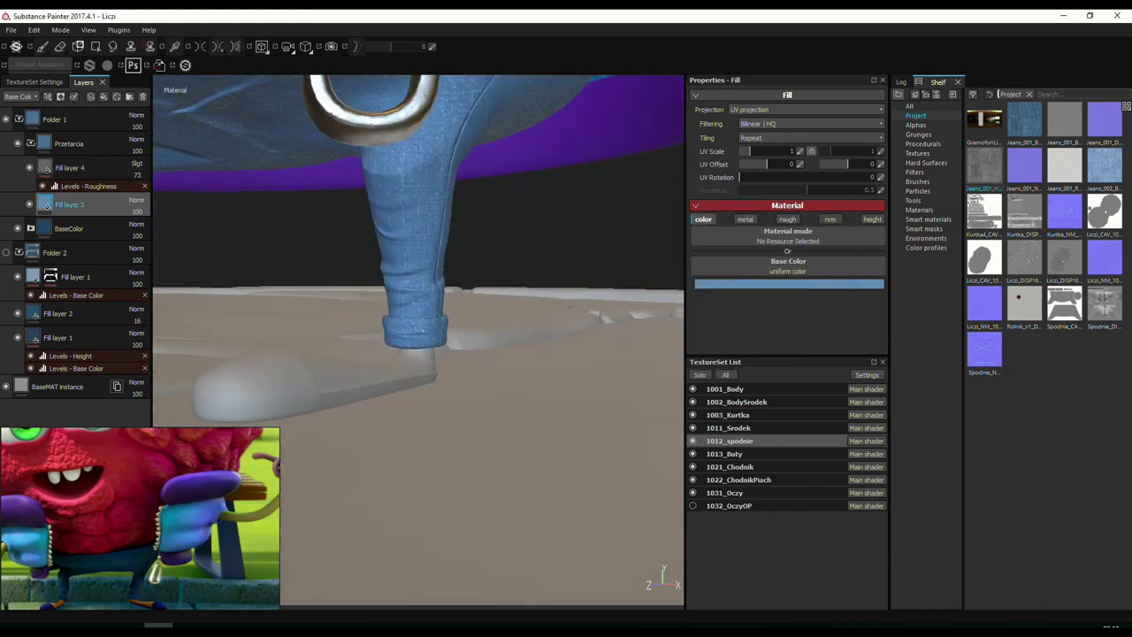
Give the Przetarcia wear layer a black mask driven by an MG Dirt generator.
{"action": "left_click", "coordinate": [55, 119]}
{"action": "left_click", "coordinate": [61, 95]}
{"action": "left_click", "coordinate": [90, 120]}
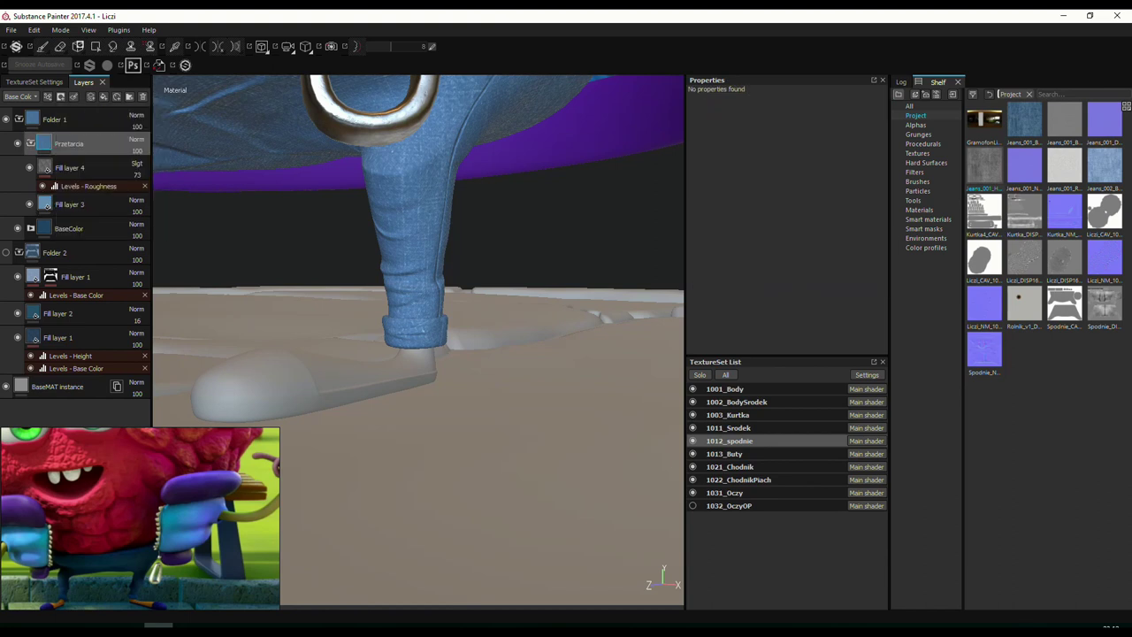
{"action": "left_click", "coordinate": [49, 96]}
{"action": "left_click", "coordinate": [79, 109]}
{"action": "left_click", "coordinate": [789, 112]}
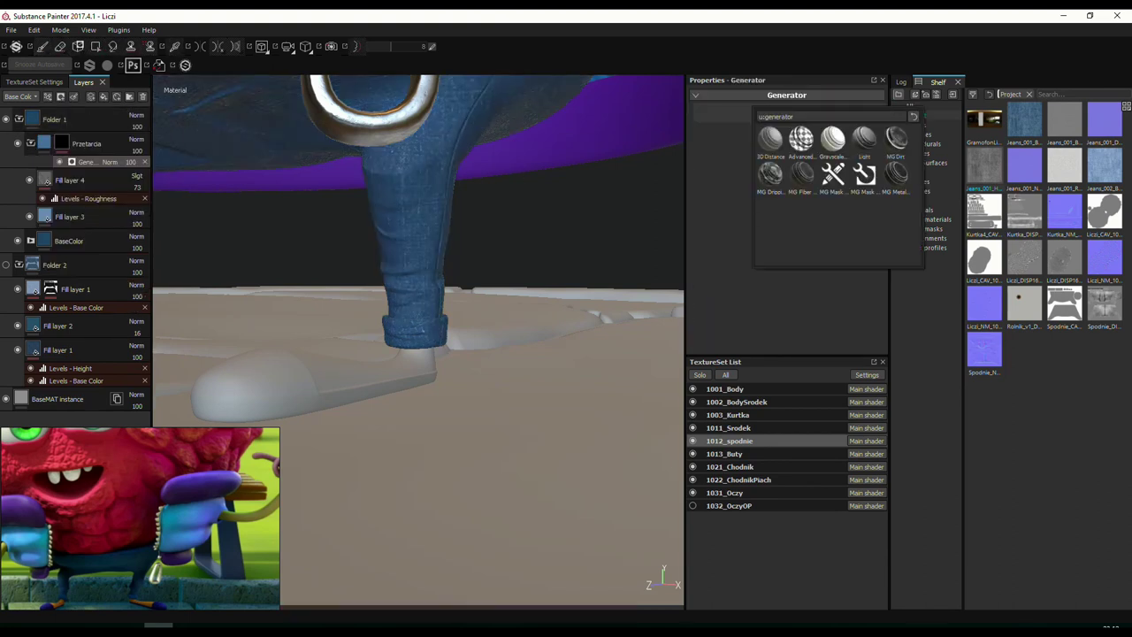
{"action": "left_click", "coordinate": [883, 131]}
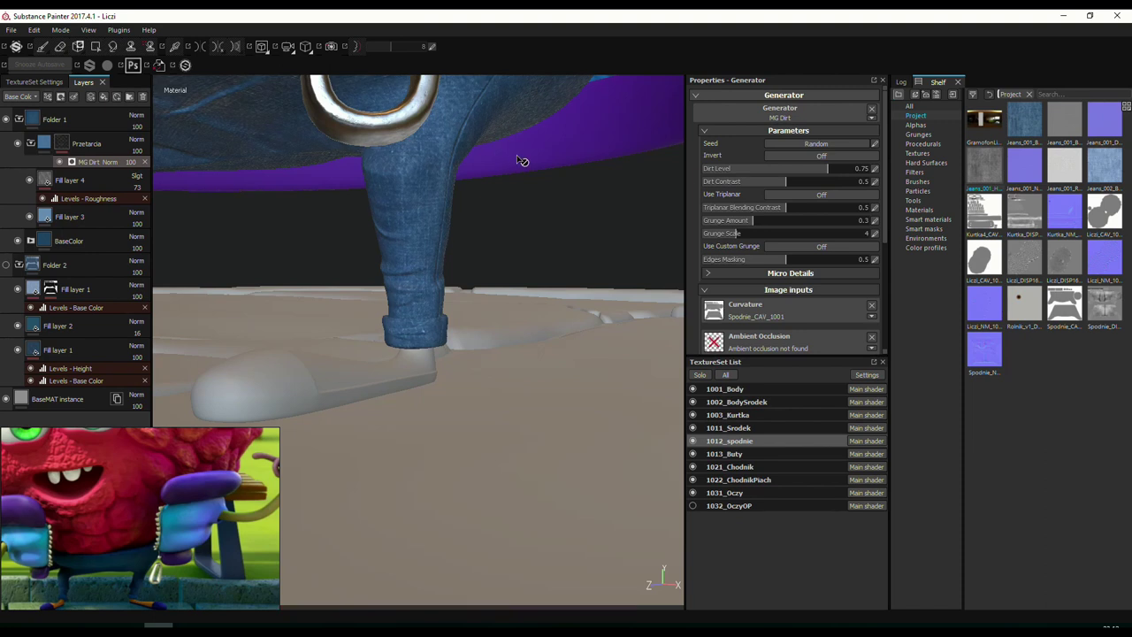
Bring up the Bake textures settings from TextureSet Settings.
{"action": "scroll", "coordinate": [787, 221], "scroll_direction": "down", "scroll_amount": 3}
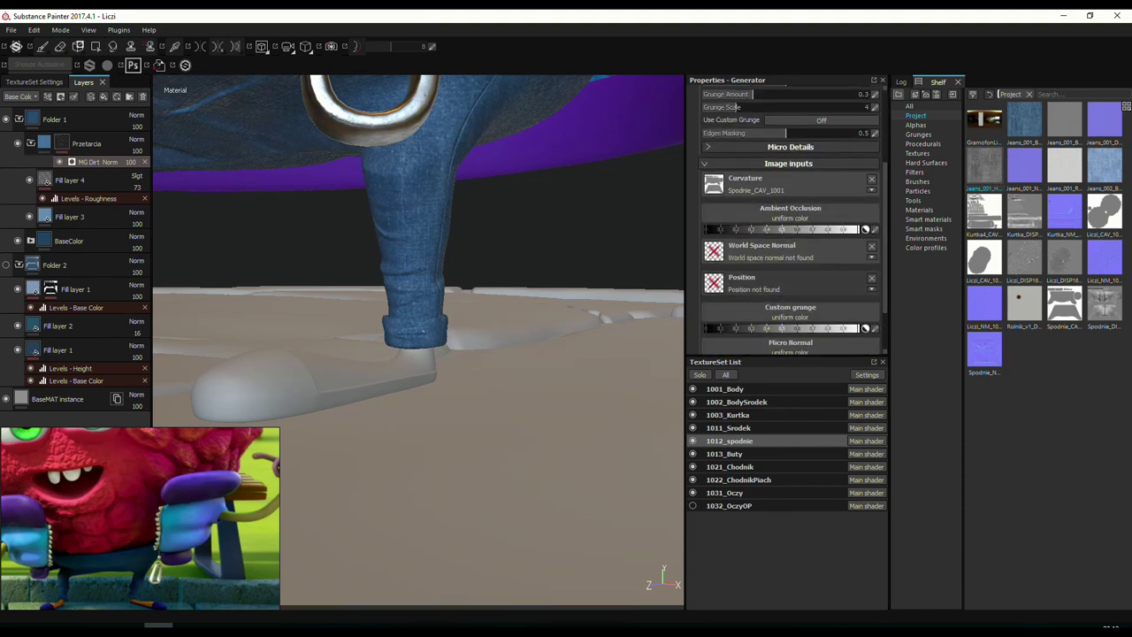
{"action": "left_click_drag", "start_coordinate": [451, 221], "coordinate": [501, 224], "text": "alt"}
{"action": "left_click", "coordinate": [35, 81]}
{"action": "left_click", "coordinate": [116, 227]}
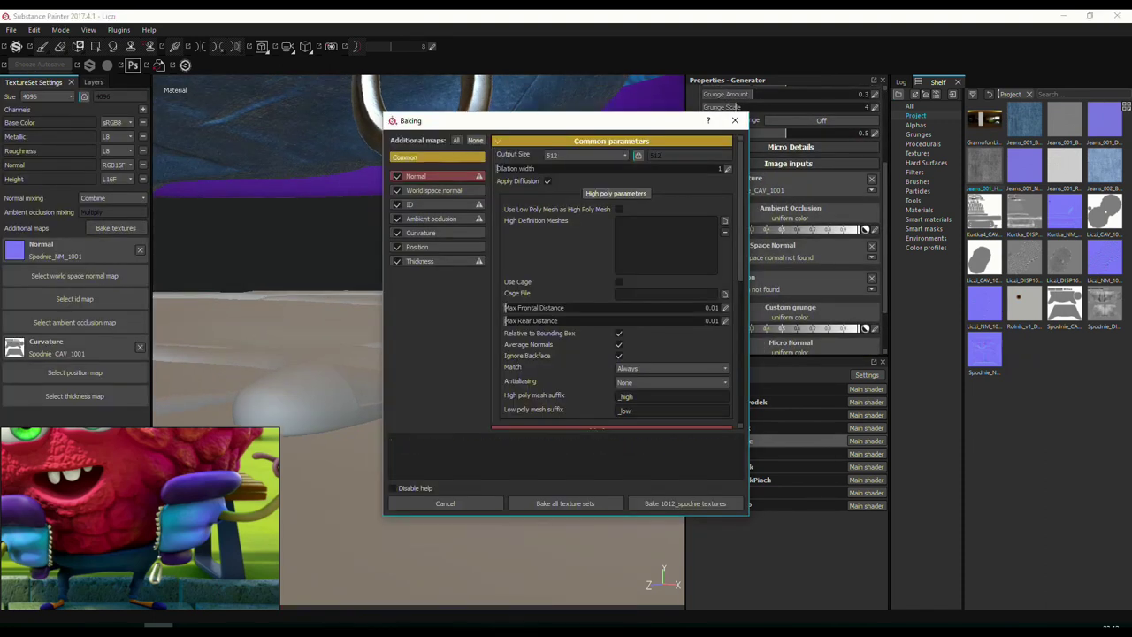
Bake world space normal and Position maps at 2048 output size.
{"action": "left_click", "coordinate": [397, 247]}
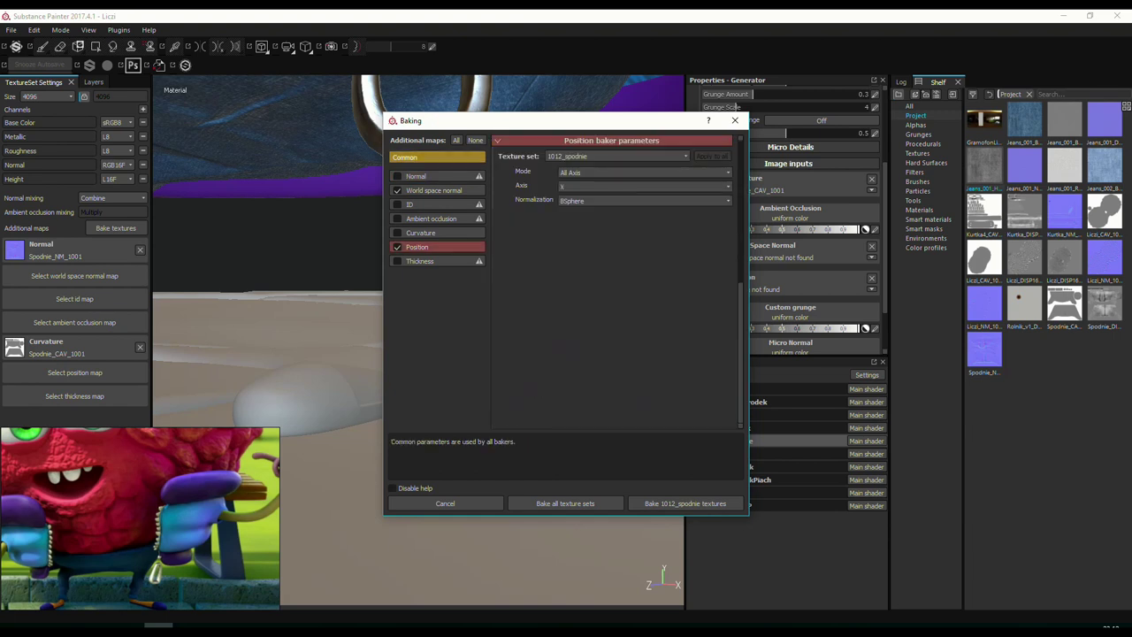
{"action": "left_click", "coordinate": [438, 157]}
{"action": "left_click", "coordinate": [589, 154]}
{"action": "left_click", "coordinate": [575, 212]}
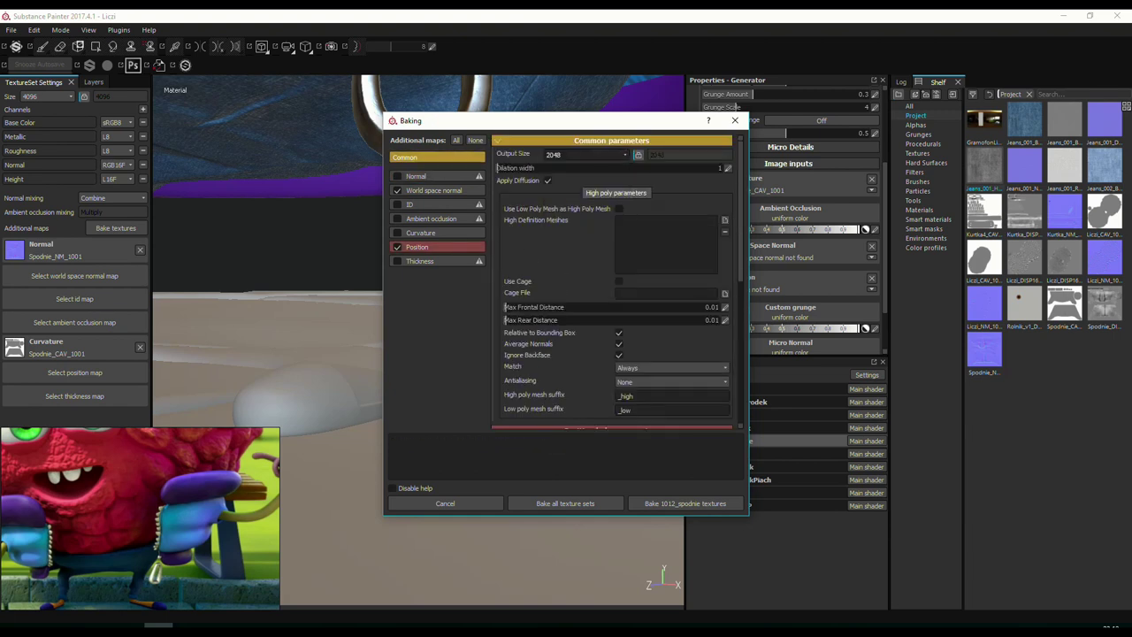
{"action": "left_click", "coordinate": [564, 504]}
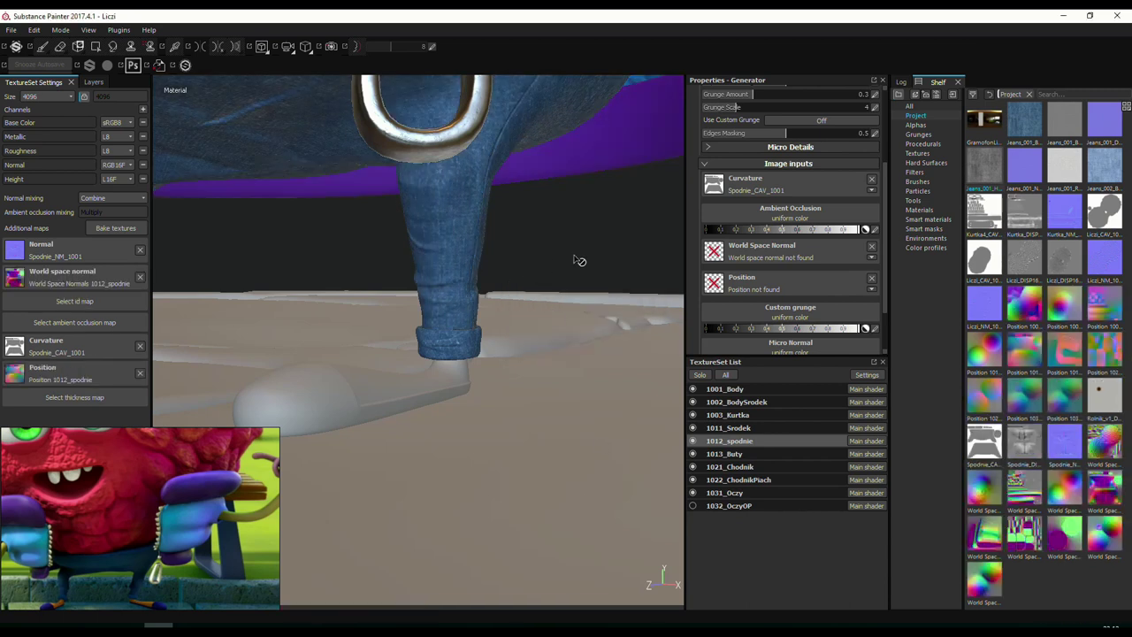
Check the world space normal input and the texture set's baked maps.
{"action": "left_click", "coordinate": [83, 82]}
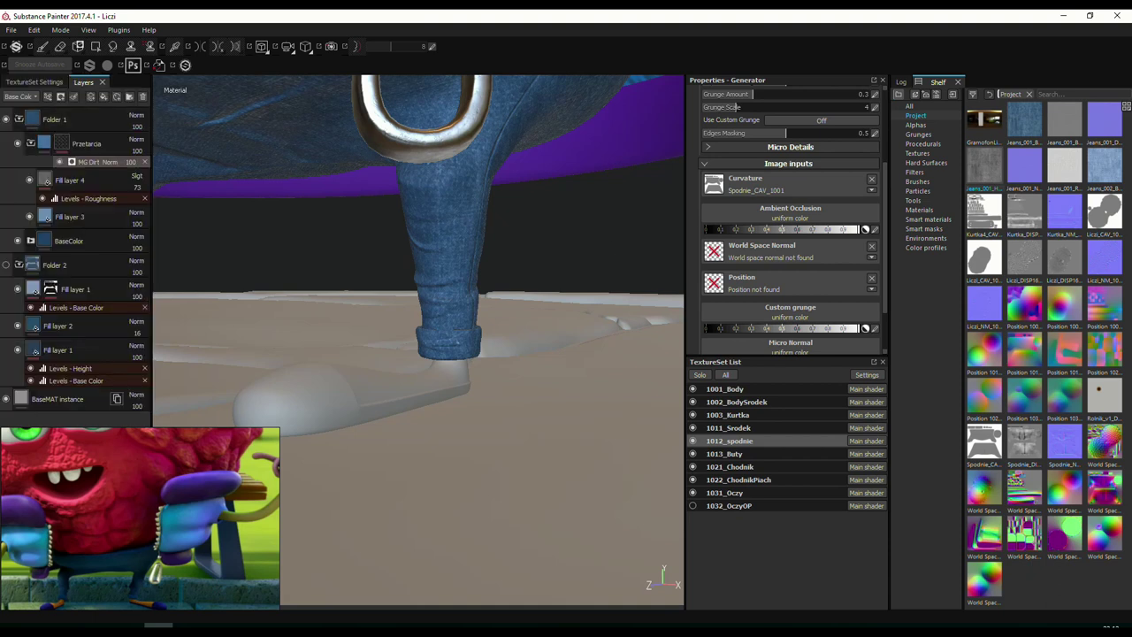
{"action": "left_click", "coordinate": [871, 258]}
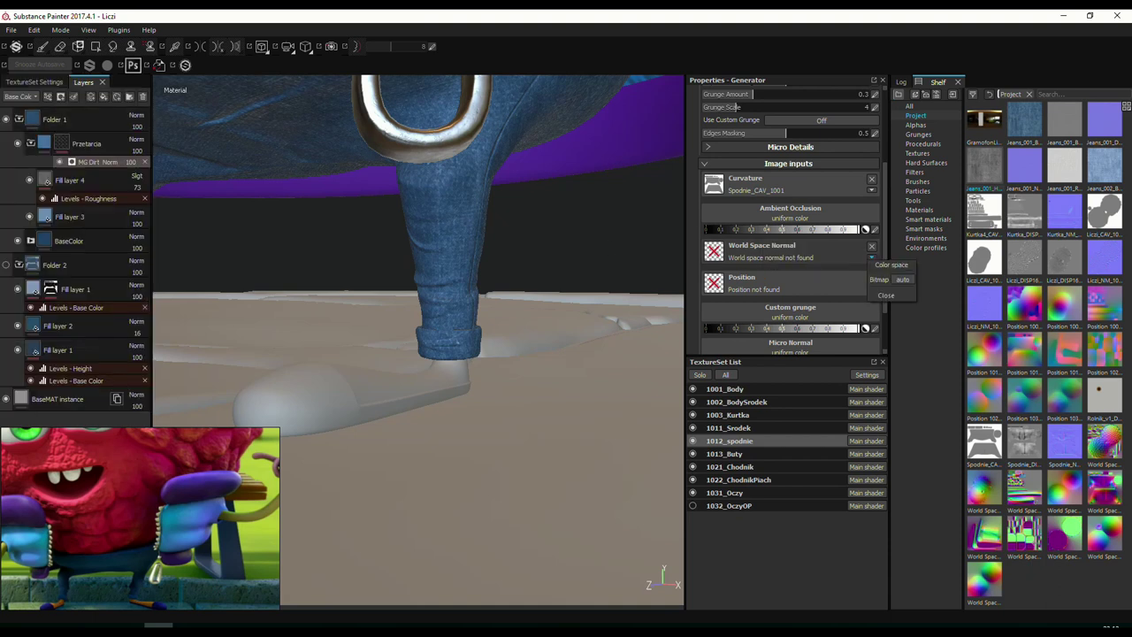
{"action": "left_click", "coordinate": [33, 81]}
{"action": "left_click", "coordinate": [83, 81]}
Swap the Przetarcia mask generator to MG Metal Edge Wear.
{"action": "left_click", "coordinate": [143, 95]}
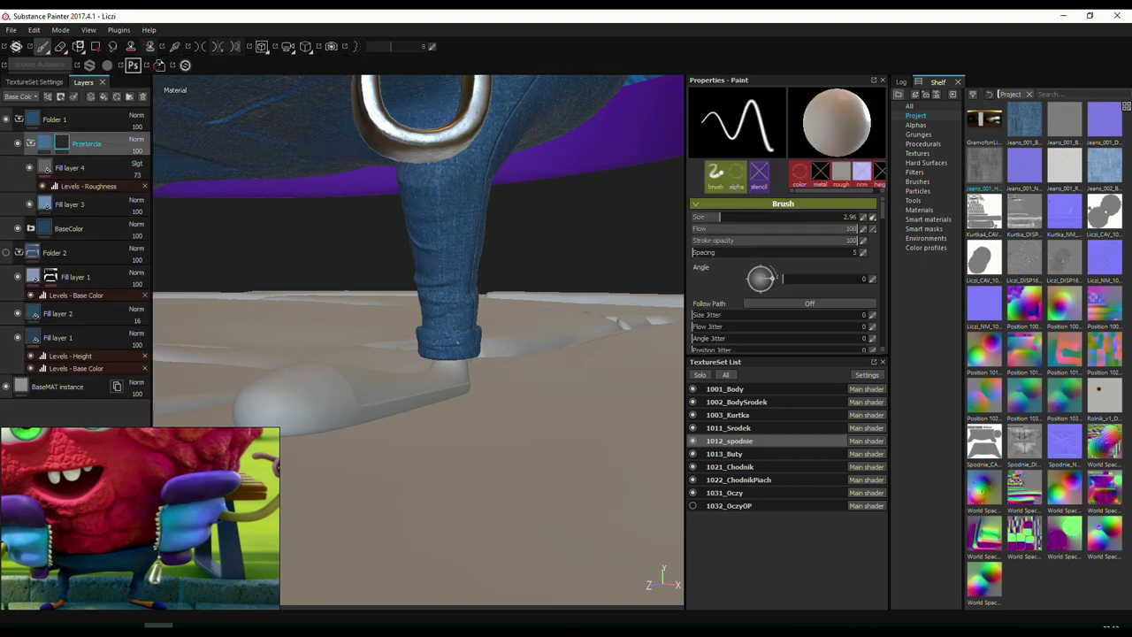
{"action": "left_click", "coordinate": [49, 95]}
{"action": "left_click", "coordinate": [80, 109]}
{"action": "left_click", "coordinate": [789, 118]}
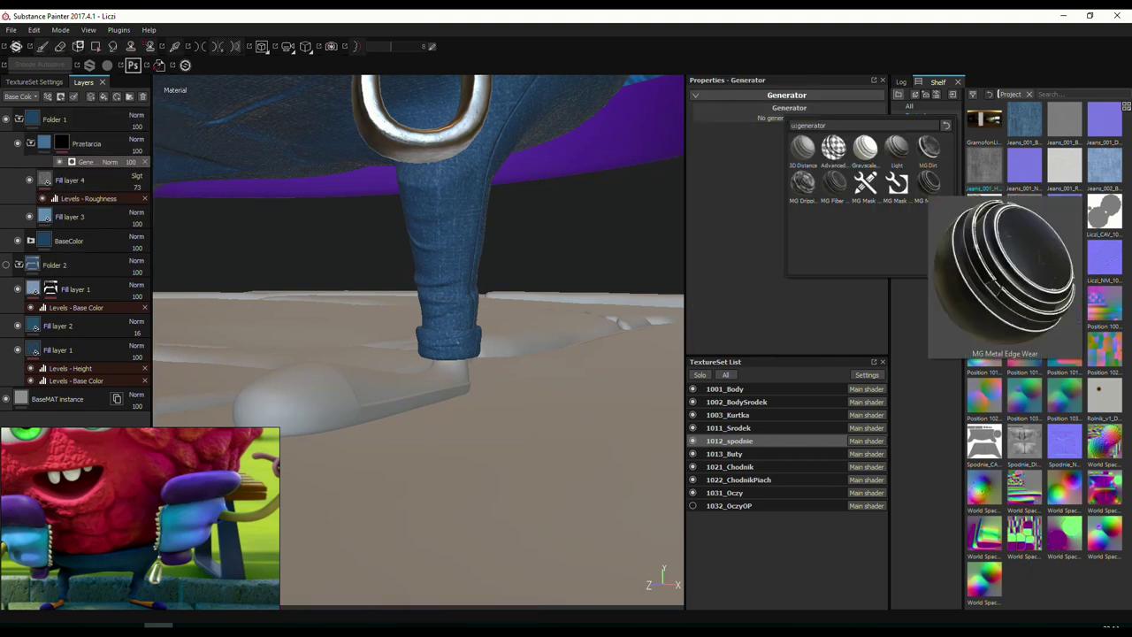
{"action": "left_click", "coordinate": [929, 182]}
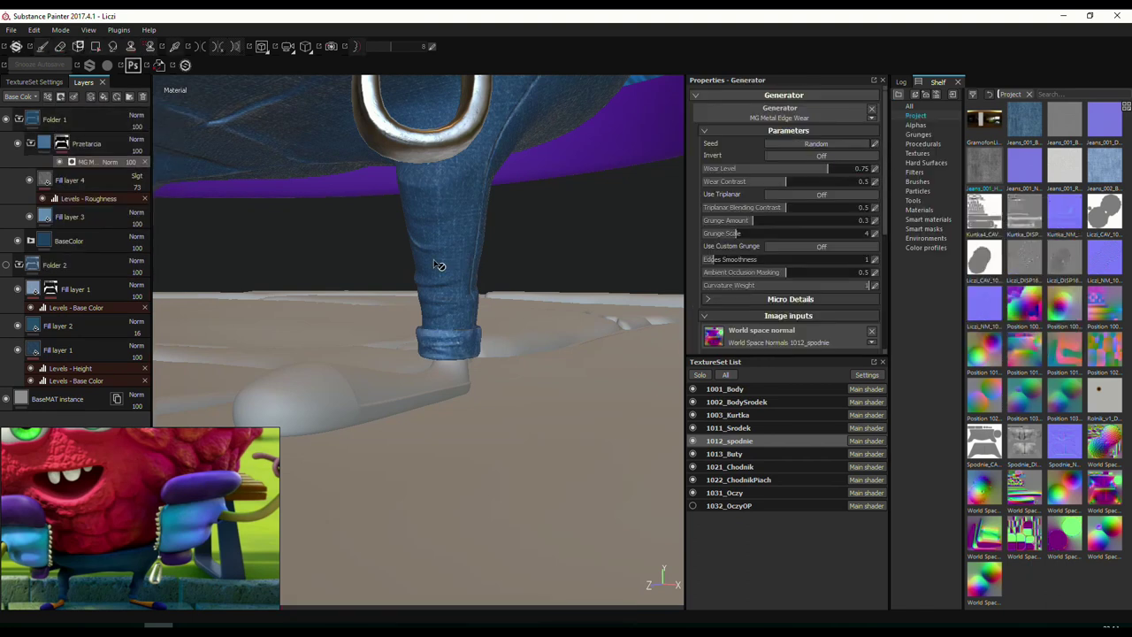
Set the edge wear level to 0.57 and grunge scale to 1.
{"action": "mouse_move", "coordinate": [438, 265]}
{"action": "left_mouse_down", "text": "alt"}
{"action": "mouse_move", "coordinate": [410, 298]}
{"action": "mouse_move", "coordinate": [513, 293]}
{"action": "left_mouse_up", "text": "alt"}
{"action": "scroll", "coordinate": [787, 221], "scroll_direction": "down", "scroll_amount": 2}
{"action": "scroll", "coordinate": [787, 221], "scroll_direction": "down", "scroll_amount": 2}
{"action": "scroll", "coordinate": [788, 221], "scroll_direction": "down", "scroll_amount": 2}
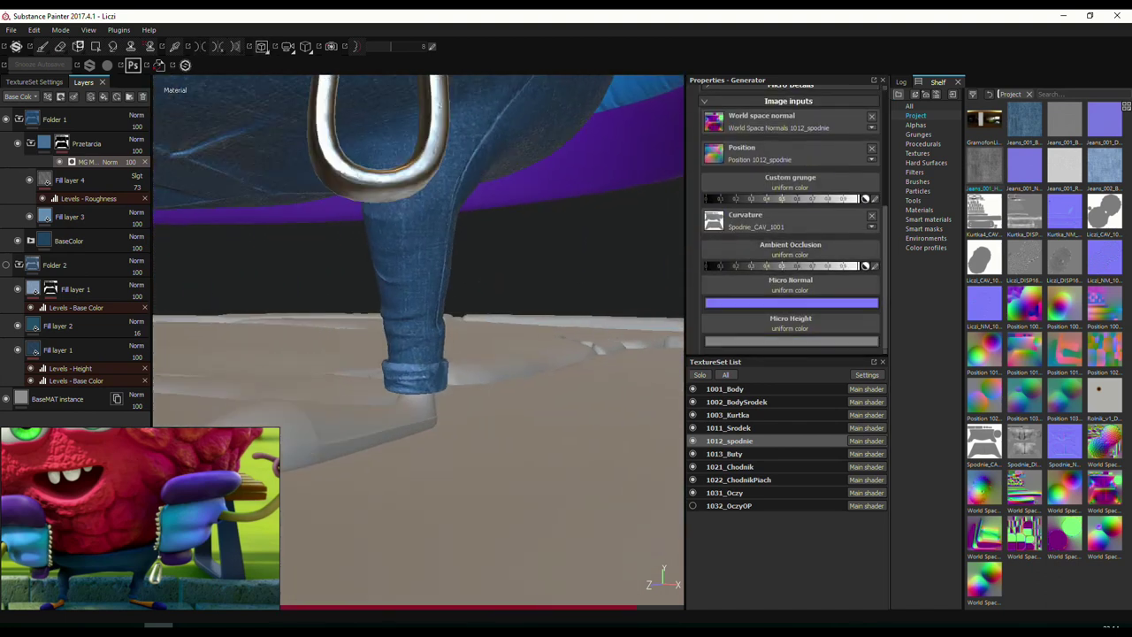
{"action": "scroll", "coordinate": [740, 230], "scroll_direction": "up", "scroll_amount": 3}
{"action": "scroll", "coordinate": [739, 230], "scroll_direction": "up", "scroll_amount": 3}
{"action": "double_click", "coordinate": [858, 168]}
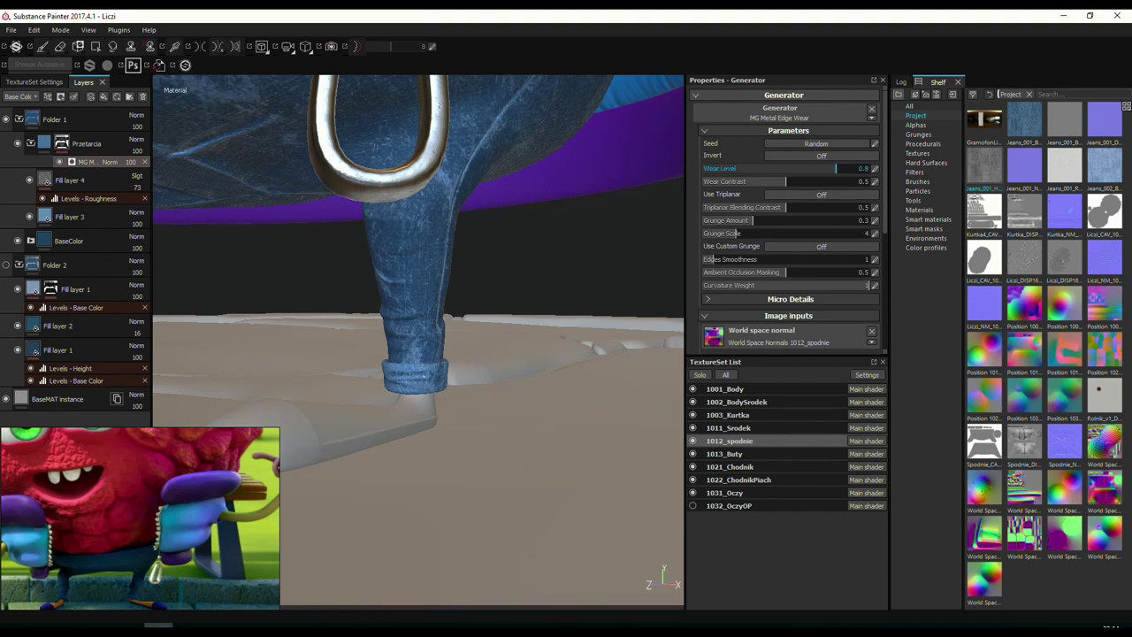
{"action": "left_click_drag", "start_coordinate": [740, 233], "coordinate": [684, 238]}
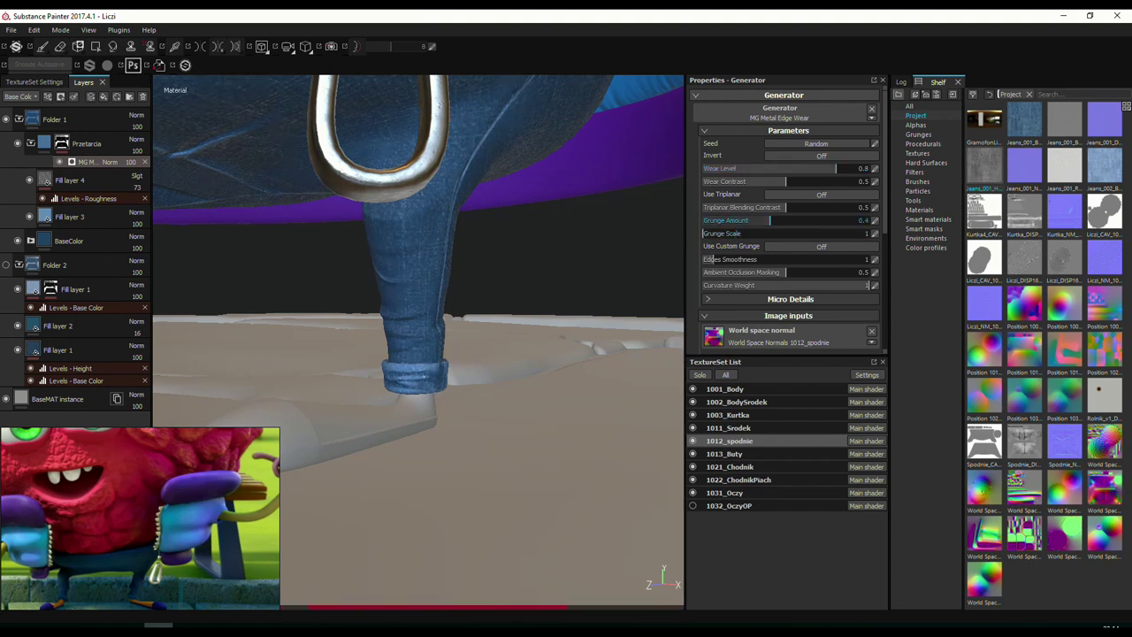
Lower the Metal Edge Wear contrast to 0.11.
{"action": "scroll", "coordinate": [708, 259], "scroll_direction": "down", "scroll_amount": 3}
{"action": "scroll", "coordinate": [708, 260], "scroll_direction": "down", "scroll_amount": 3}
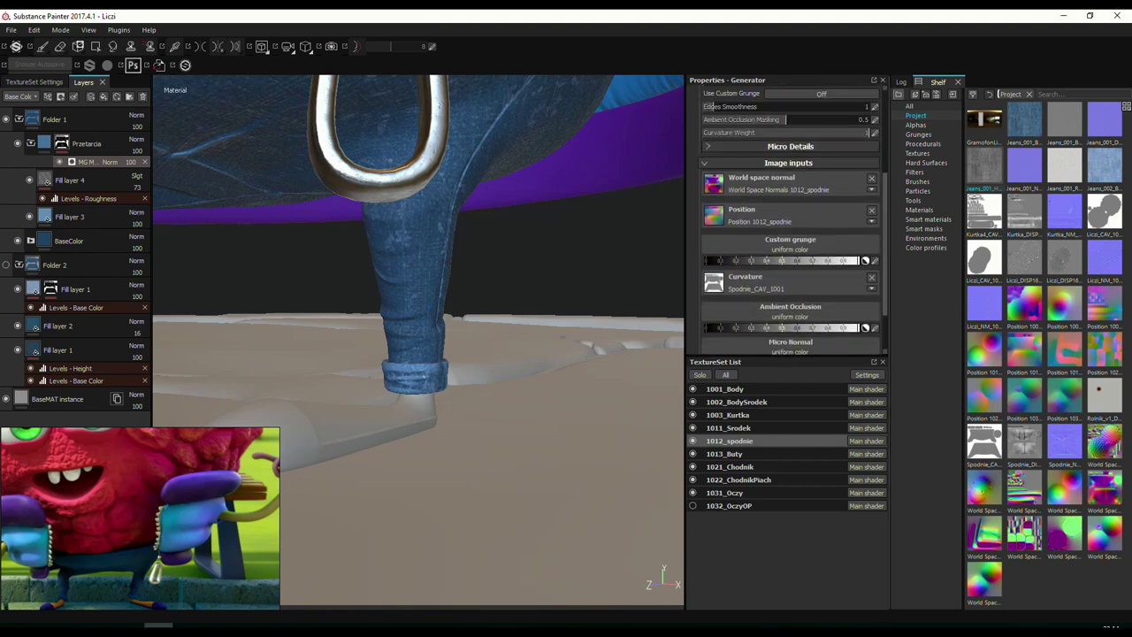
{"action": "scroll", "coordinate": [708, 259], "scroll_direction": "up", "scroll_amount": 3}
{"action": "scroll", "coordinate": [707, 259], "scroll_direction": "up", "scroll_amount": 3}
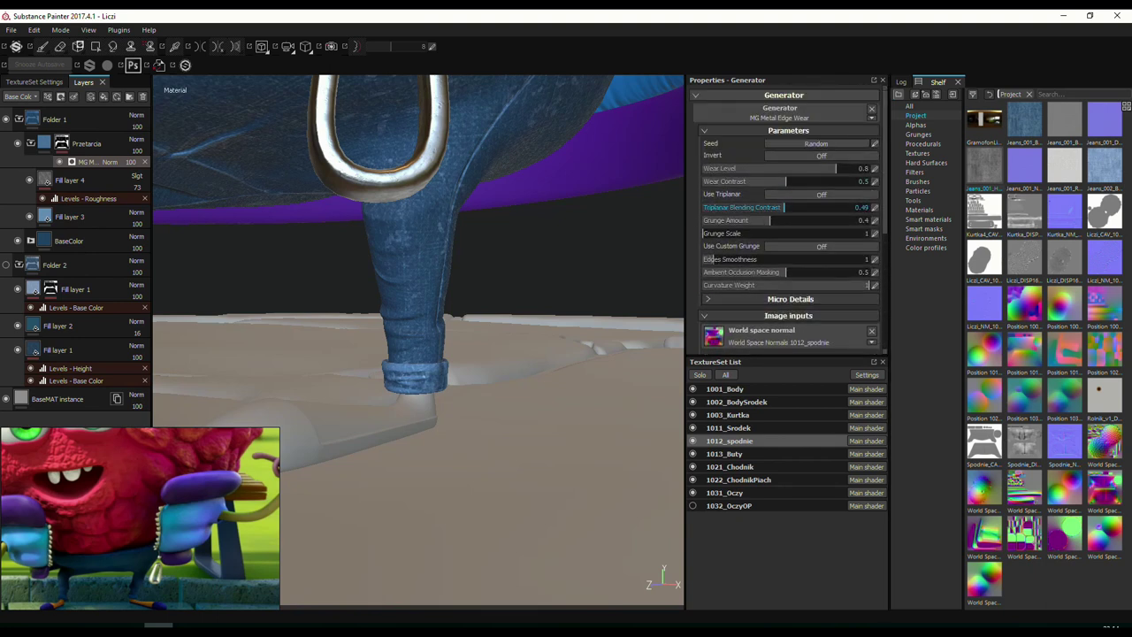
{"action": "left_click_drag", "start_coordinate": [786, 181], "coordinate": [746, 181]}
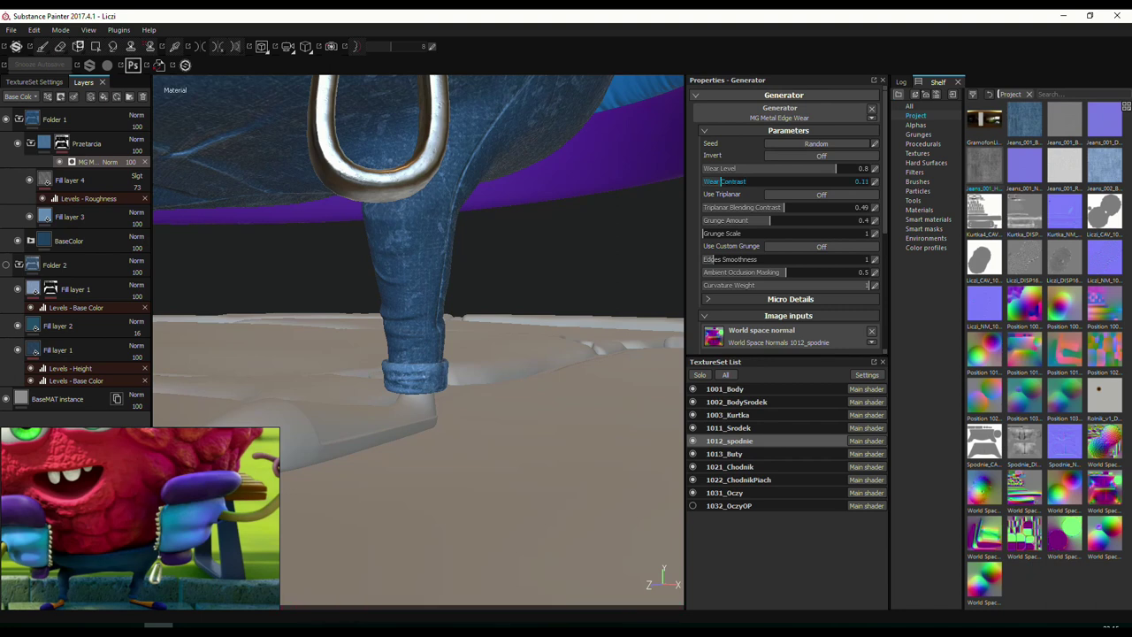
Solo the 1012_spodnie pants texture set and view the legs up close.
{"action": "key", "text": "alt+q"}
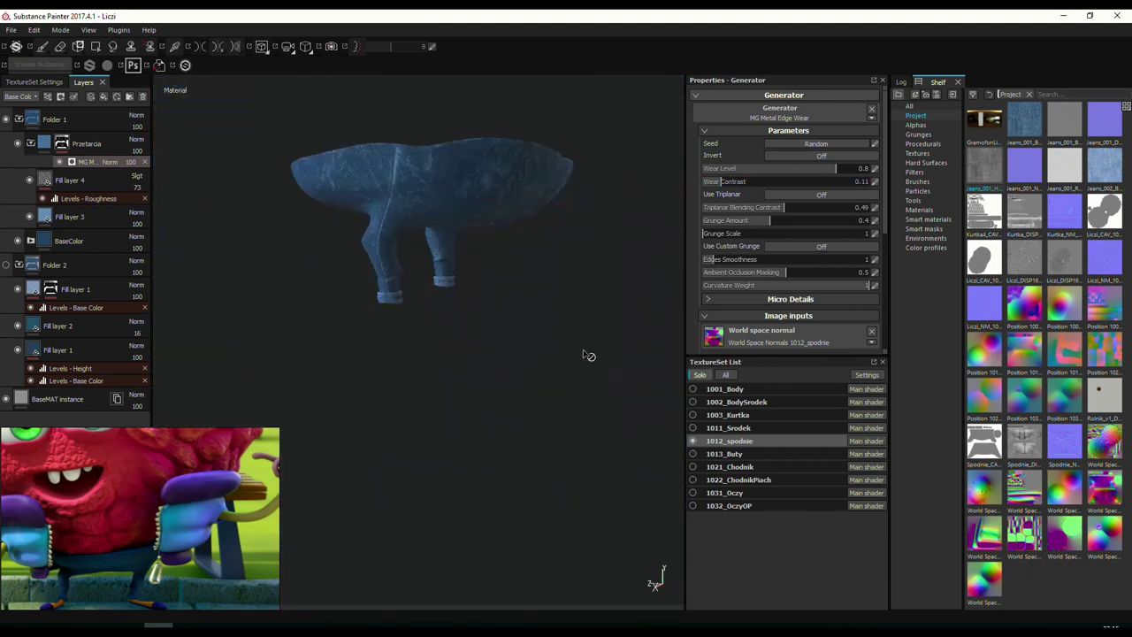
{"action": "mouse_move", "coordinate": [433, 301]}
{"action": "left_mouse_down", "text": "alt"}
{"action": "mouse_move", "coordinate": [481, 298]}
{"action": "mouse_move", "coordinate": [412, 316]}
{"action": "left_mouse_up", "text": "alt"}
{"action": "scroll", "coordinate": [492, 295], "scroll_direction": "up", "scroll_amount": 3}
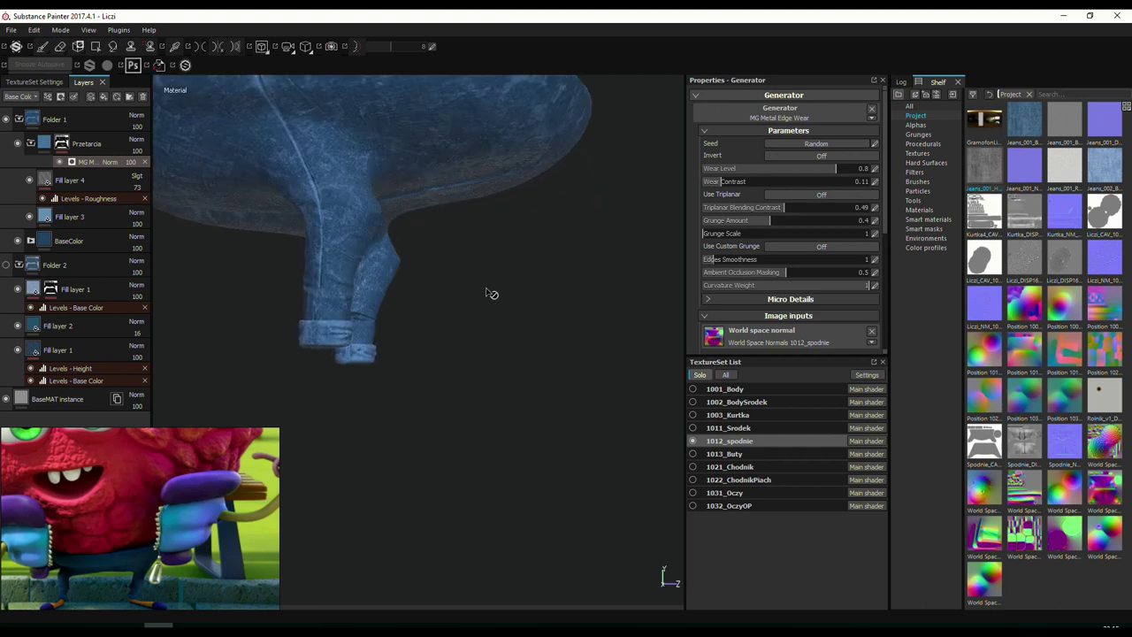
{"action": "mouse_move", "coordinate": [493, 295]}
{"action": "left_mouse_down", "text": "alt"}
{"action": "mouse_move", "coordinate": [498, 306]}
{"action": "mouse_move", "coordinate": [601, 283]}
{"action": "left_mouse_up", "text": "alt"}
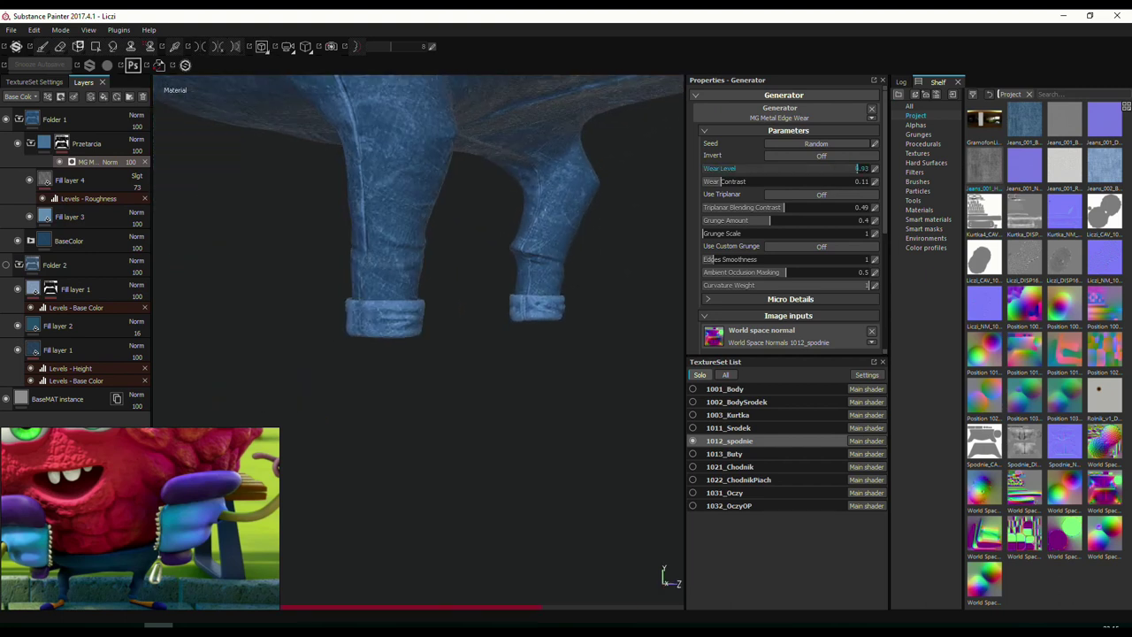
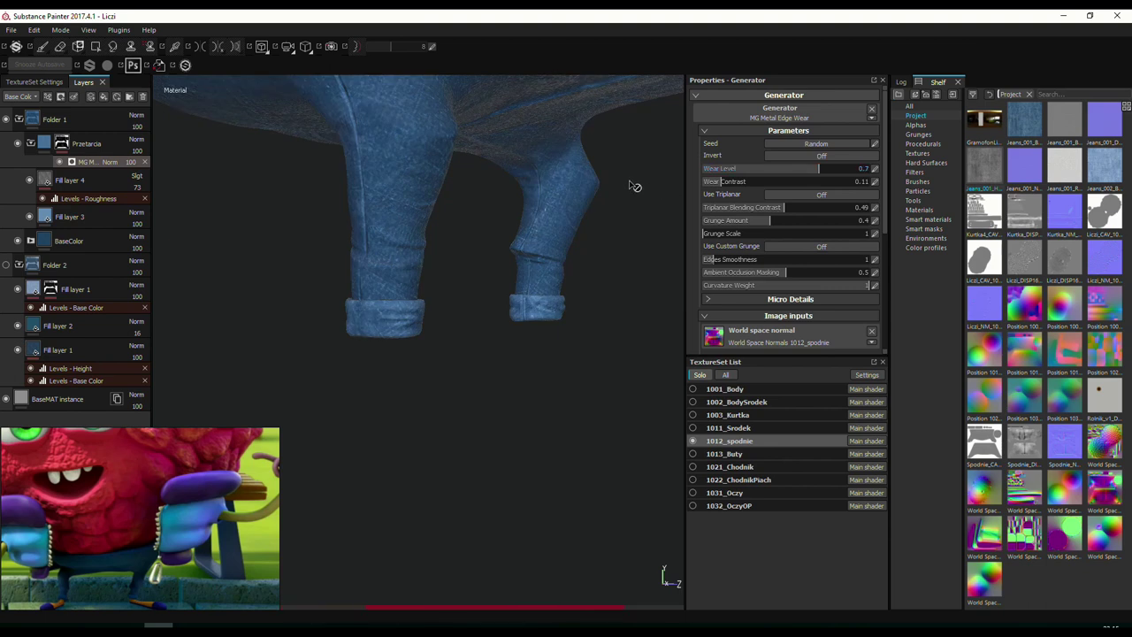
Turn off Solo so the full lychee character shows, and orbit around it.
{"action": "scroll", "coordinate": [633, 186], "scroll_direction": "down", "scroll_amount": 5}
{"action": "left_click_drag", "start_coordinate": [634, 185], "coordinate": [397, 227], "text": "alt"}
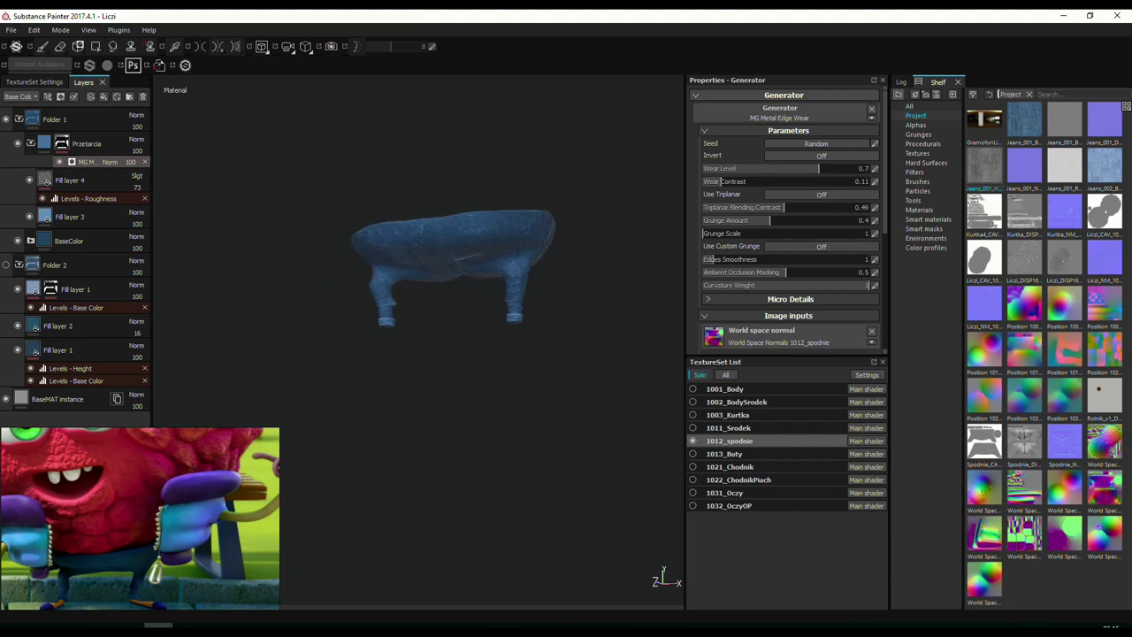
{"action": "left_click", "coordinate": [699, 374]}
{"action": "mouse_move", "coordinate": [569, 374]}
{"action": "left_mouse_down", "text": "alt"}
{"action": "mouse_move", "coordinate": [596, 276]}
{"action": "mouse_move", "coordinate": [518, 361]}
{"action": "mouse_move", "coordinate": [508, 239]}
{"action": "mouse_move", "coordinate": [596, 286]}
{"action": "mouse_move", "coordinate": [533, 316]}
{"action": "mouse_move", "coordinate": [619, 306]}
{"action": "left_mouse_up", "text": "alt"}
{"action": "scroll", "coordinate": [596, 286], "scroll_direction": "down", "scroll_amount": 3}
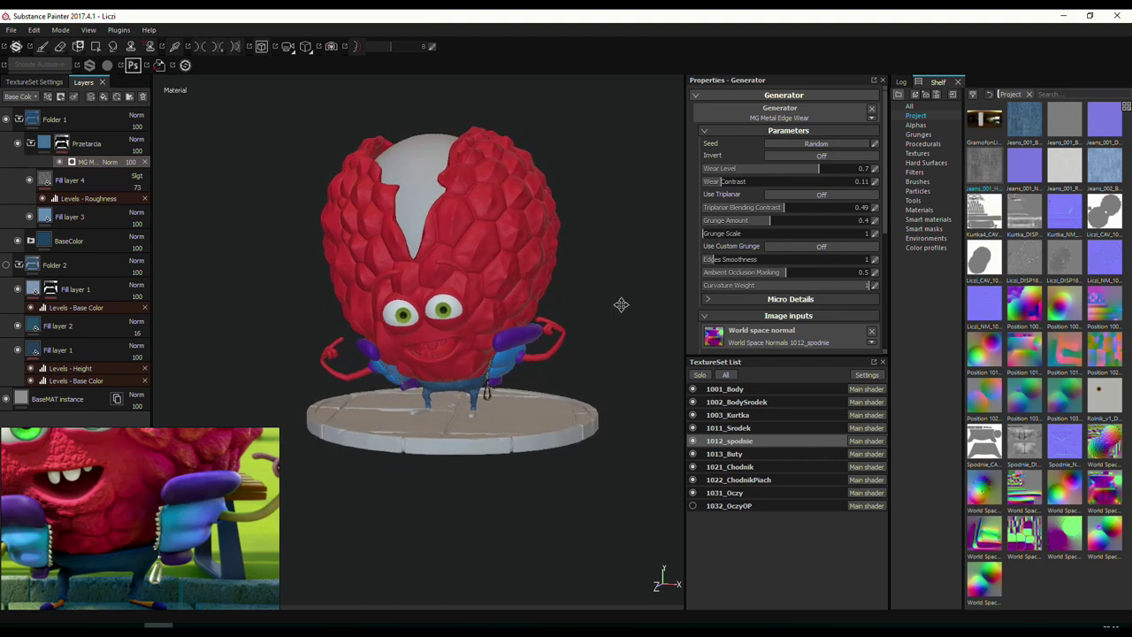
Collapse Folder 1, hide it, and make Folder 2 visible.
{"action": "left_click", "coordinate": [18, 118]}
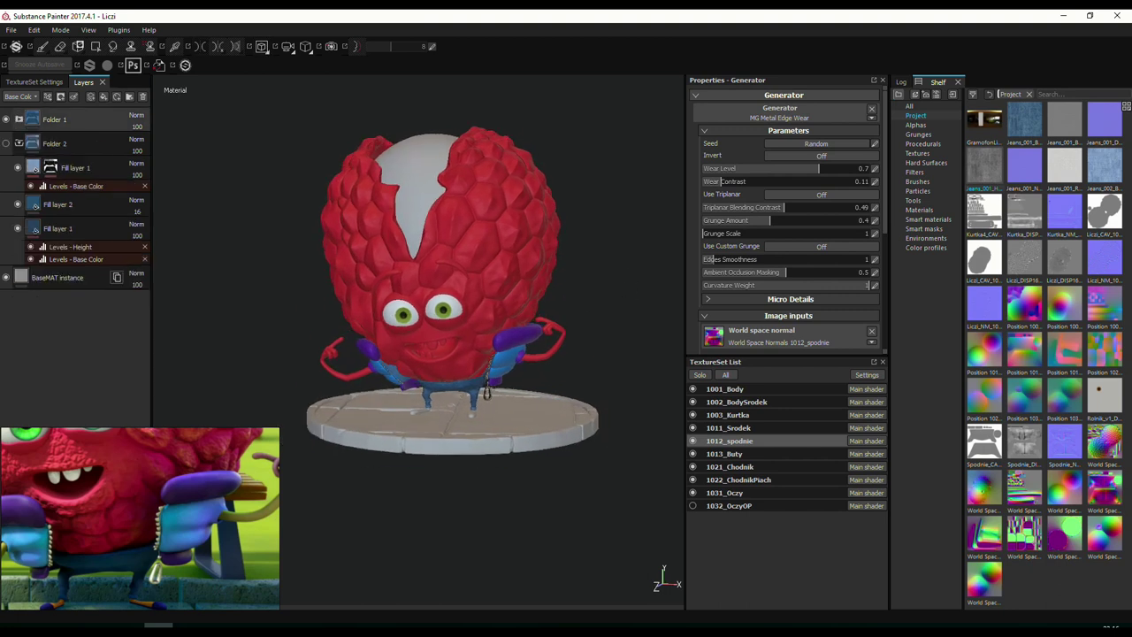
{"action": "left_click", "coordinate": [6, 119]}
{"action": "left_click", "coordinate": [6, 143]}
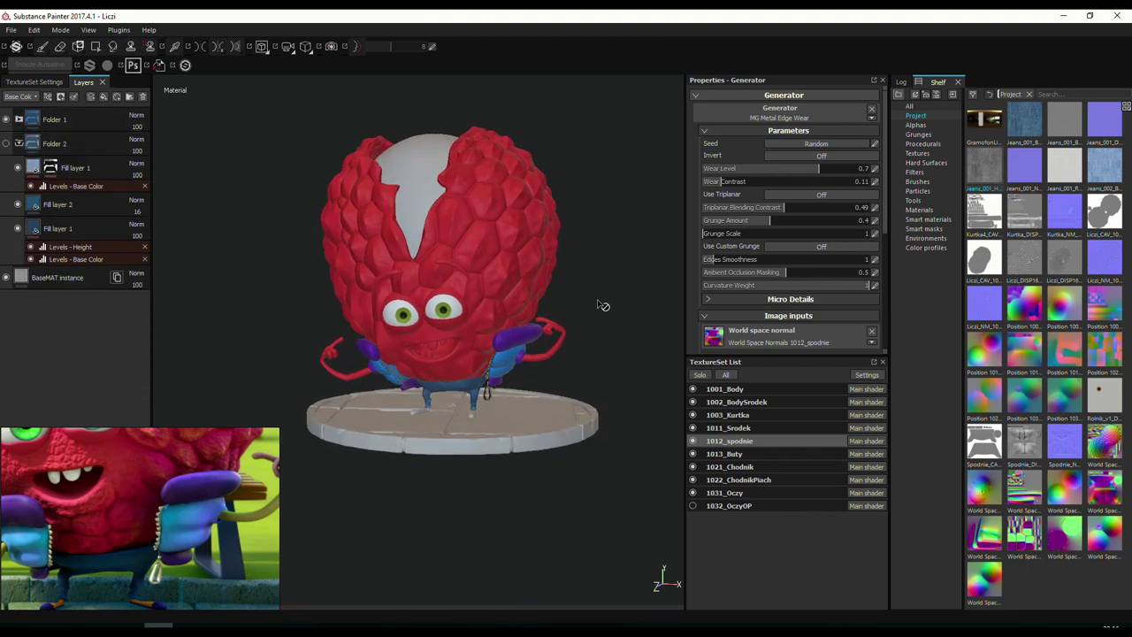
{"action": "scroll", "coordinate": [557, 277], "scroll_direction": "up", "scroll_amount": 2}
{"action": "scroll", "coordinate": [556, 277], "scroll_direction": "up", "scroll_amount": 2}
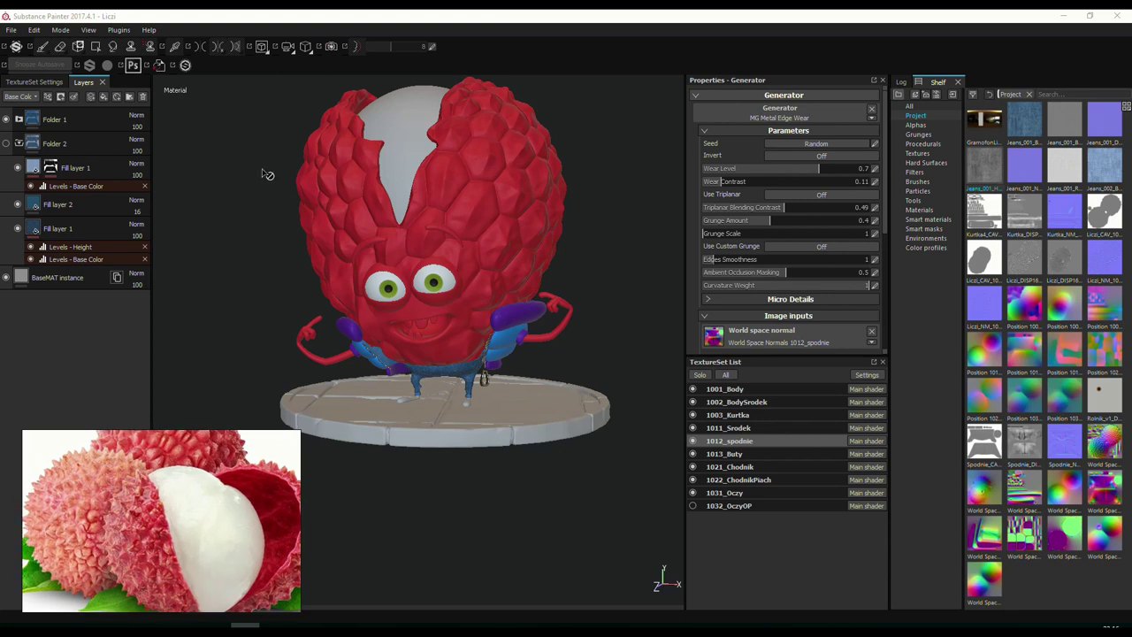
Add an Artificial Leather fill layer to the 1011_Srodek flesh texture set.
{"action": "left_click", "coordinate": [728, 427]}
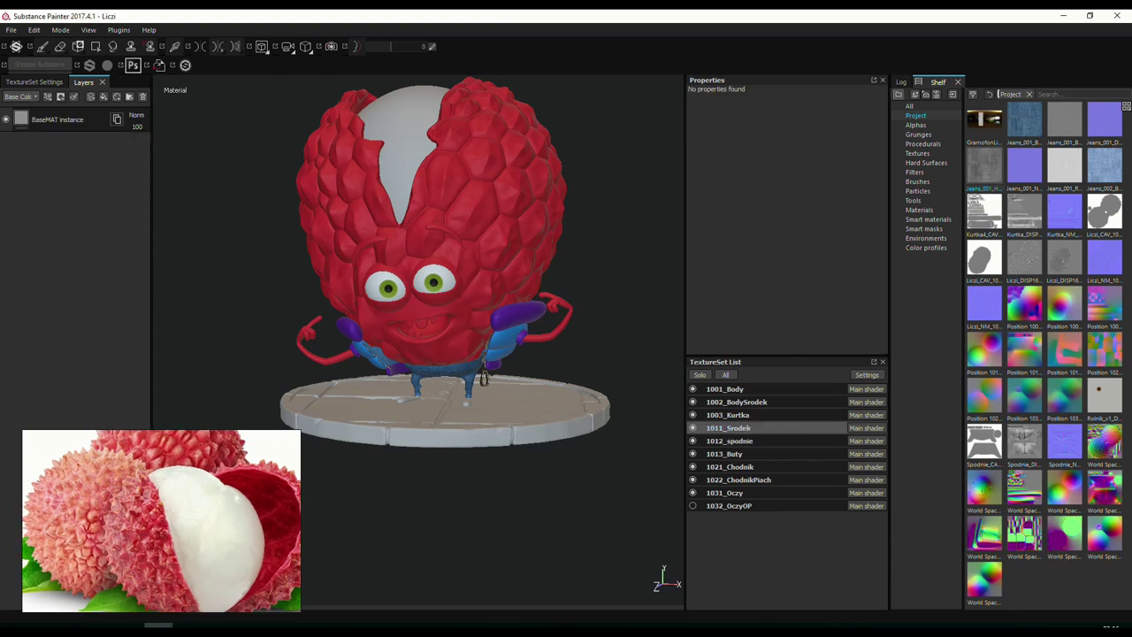
{"action": "left_click", "coordinate": [918, 209]}
{"action": "scroll", "coordinate": [1043, 354], "scroll_direction": "down", "scroll_amount": 4}
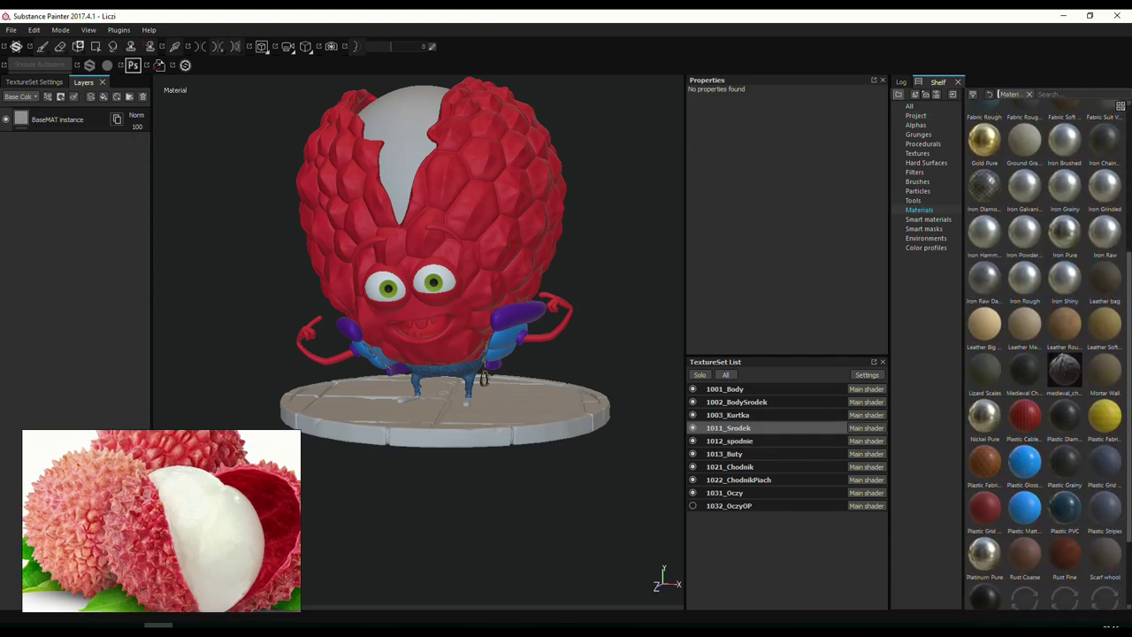
{"action": "scroll", "coordinate": [1044, 353], "scroll_direction": "down", "scroll_amount": 4}
{"action": "scroll", "coordinate": [1043, 354], "scroll_direction": "up", "scroll_amount": 2}
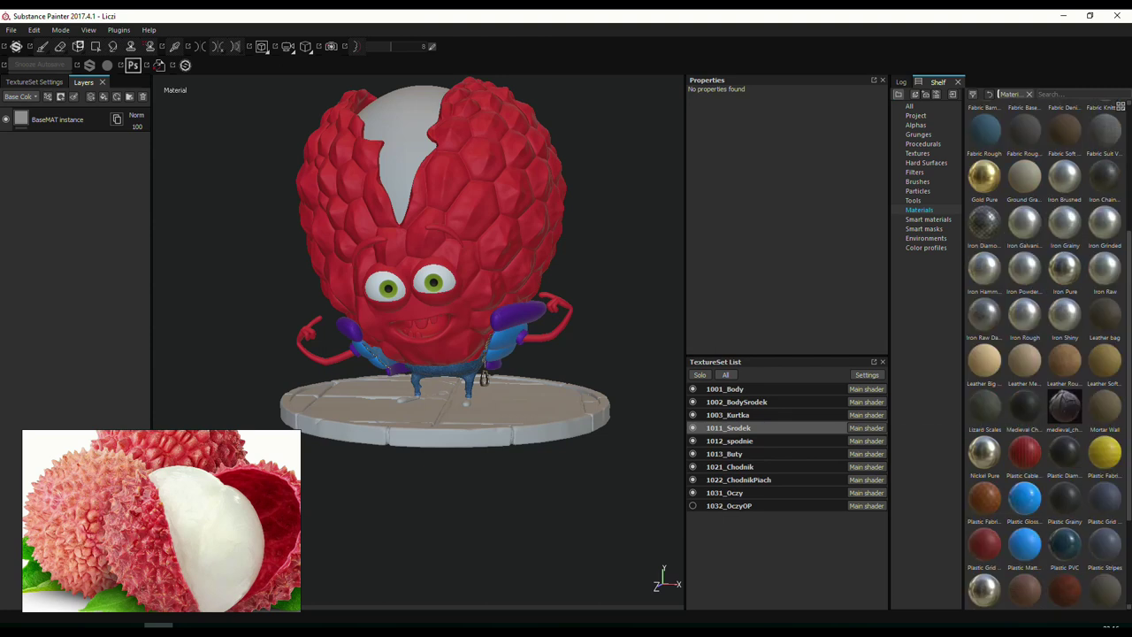
{"action": "scroll", "coordinate": [1043, 353], "scroll_direction": "up", "scroll_amount": 3}
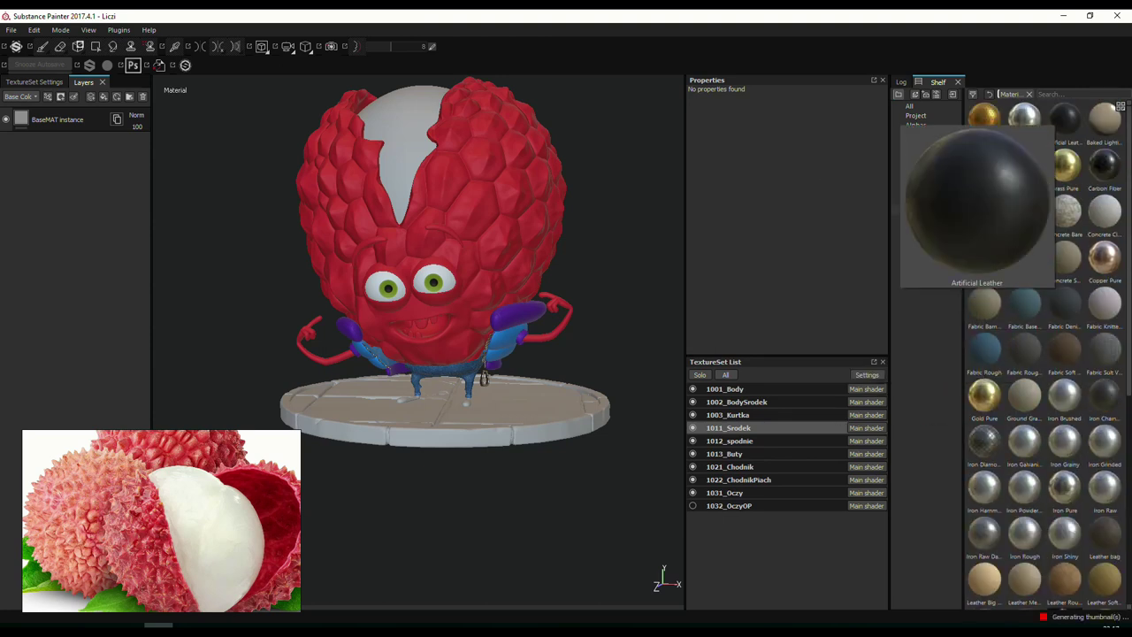
{"action": "left_click_drag", "start_coordinate": [1064, 119], "coordinate": [62, 124]}
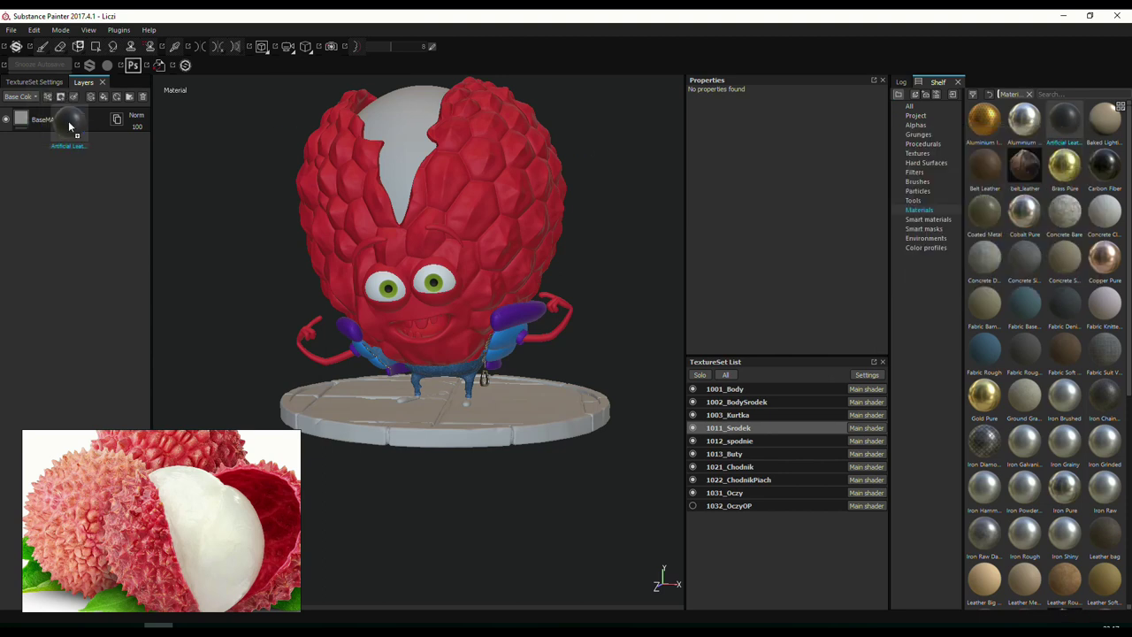
{"action": "left_click_drag", "start_coordinate": [442, 265], "coordinate": [478, 292], "text": "alt"}
Tint the leather fill's base colour pale beige and isolate the flesh texture set.
{"action": "left_click", "coordinate": [785, 283]}
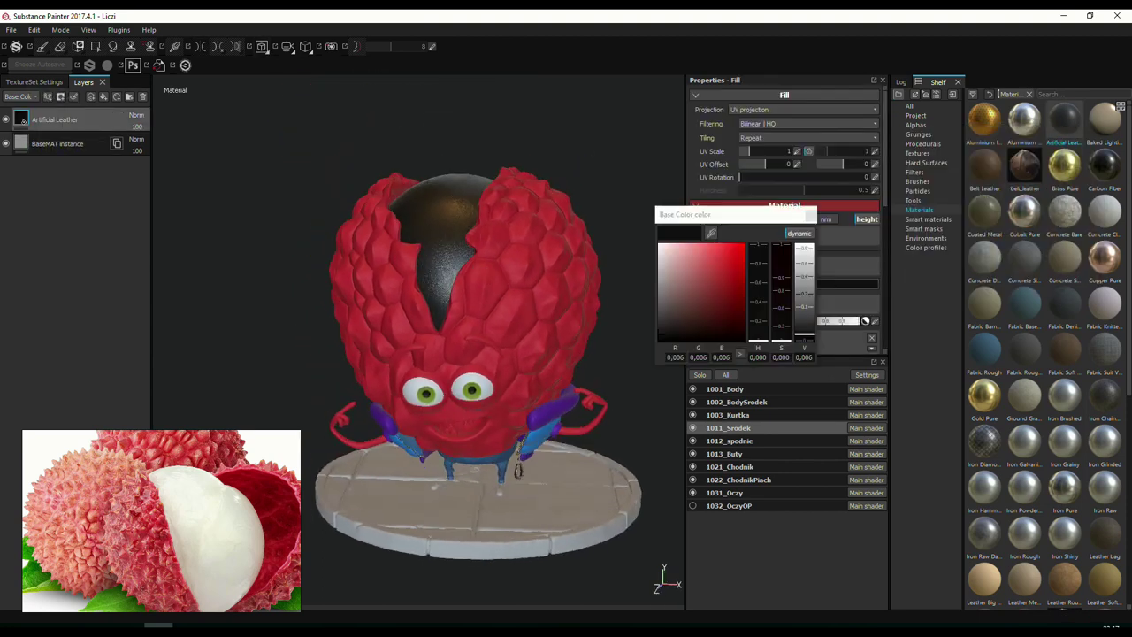
{"action": "left_click", "coordinate": [665, 259]}
{"action": "left_click", "coordinate": [669, 258]}
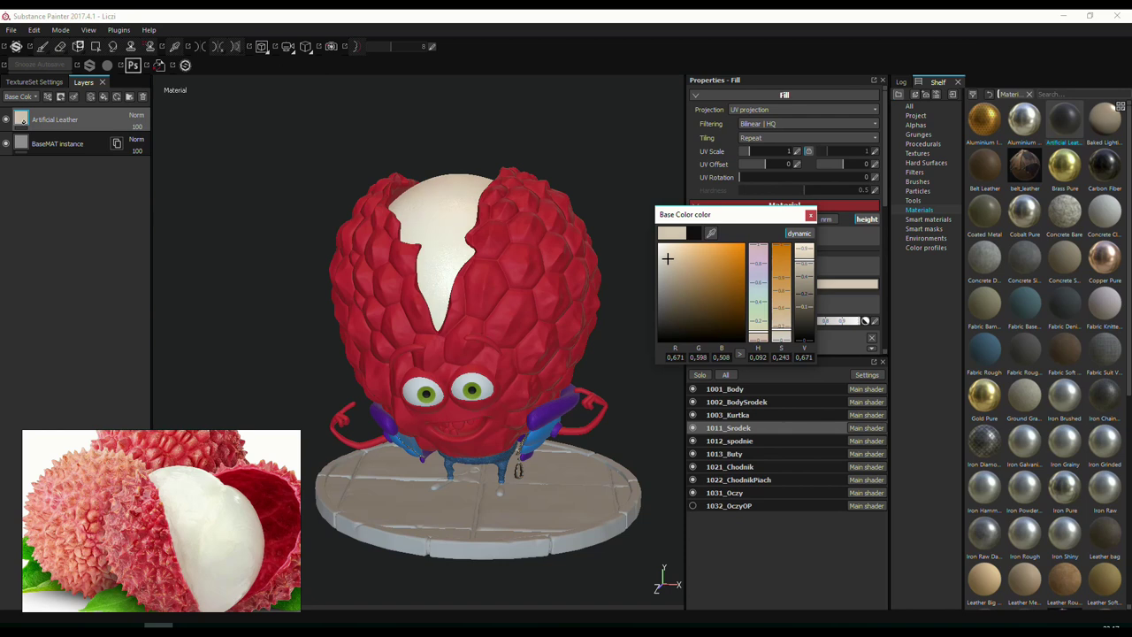
{"action": "left_click_drag", "start_coordinate": [561, 239], "coordinate": [422, 266], "text": "alt"}
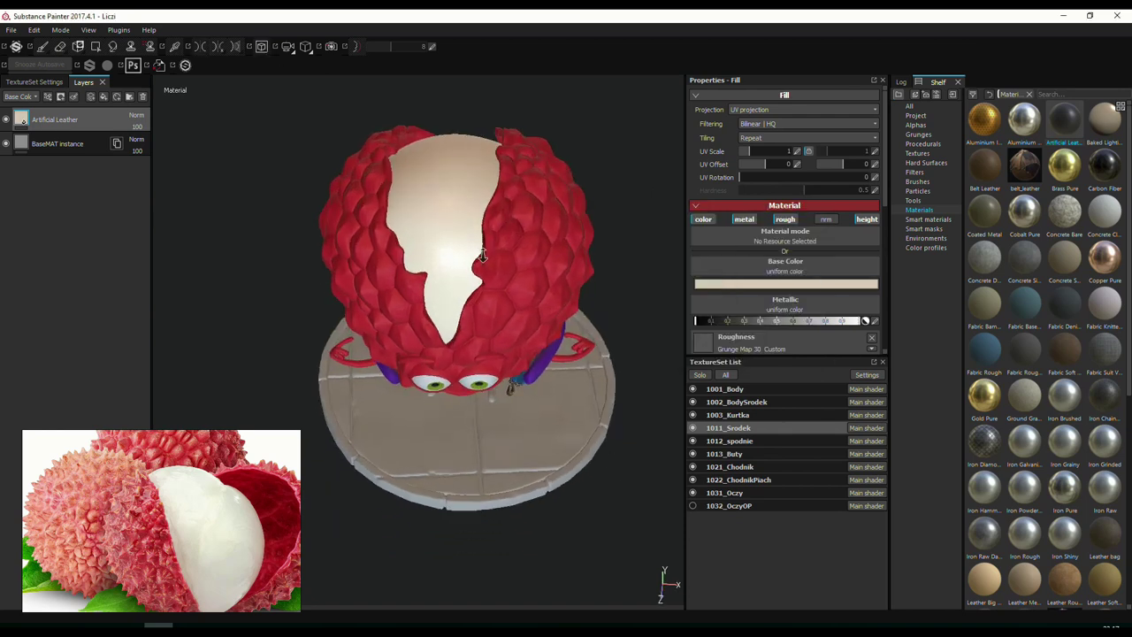
{"action": "scroll", "coordinate": [745, 115], "scroll_direction": "down", "scroll_amount": 3}
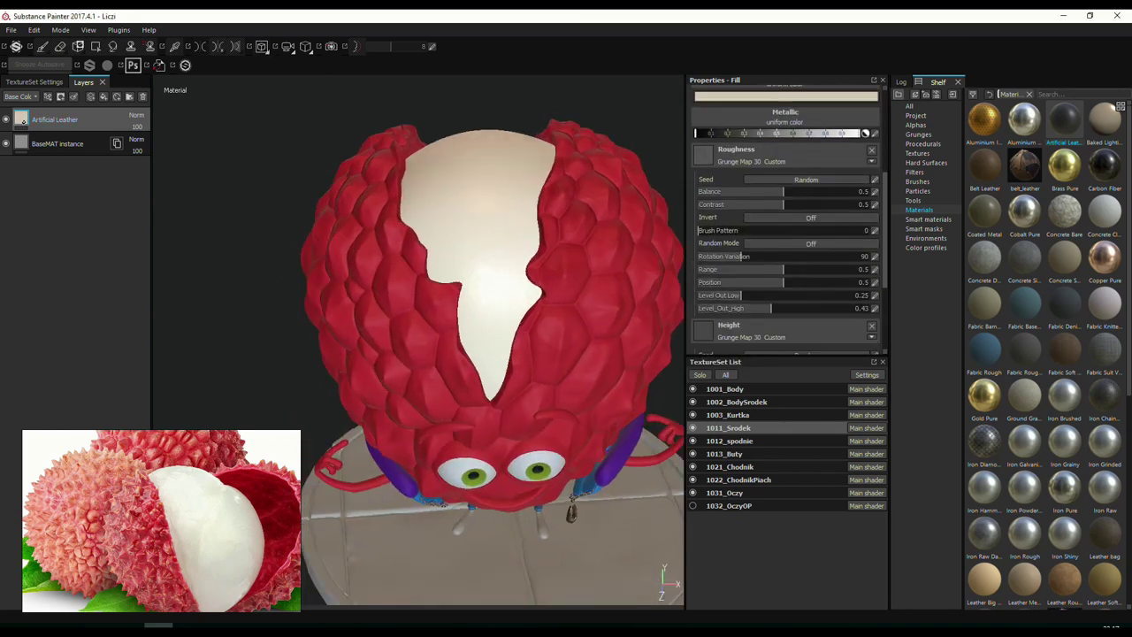
{"action": "scroll", "coordinate": [745, 116], "scroll_direction": "down", "scroll_amount": 3}
{"action": "scroll", "coordinate": [746, 115], "scroll_direction": "down", "scroll_amount": 3}
{"action": "scroll", "coordinate": [746, 115], "scroll_direction": "down", "scroll_amount": 3}
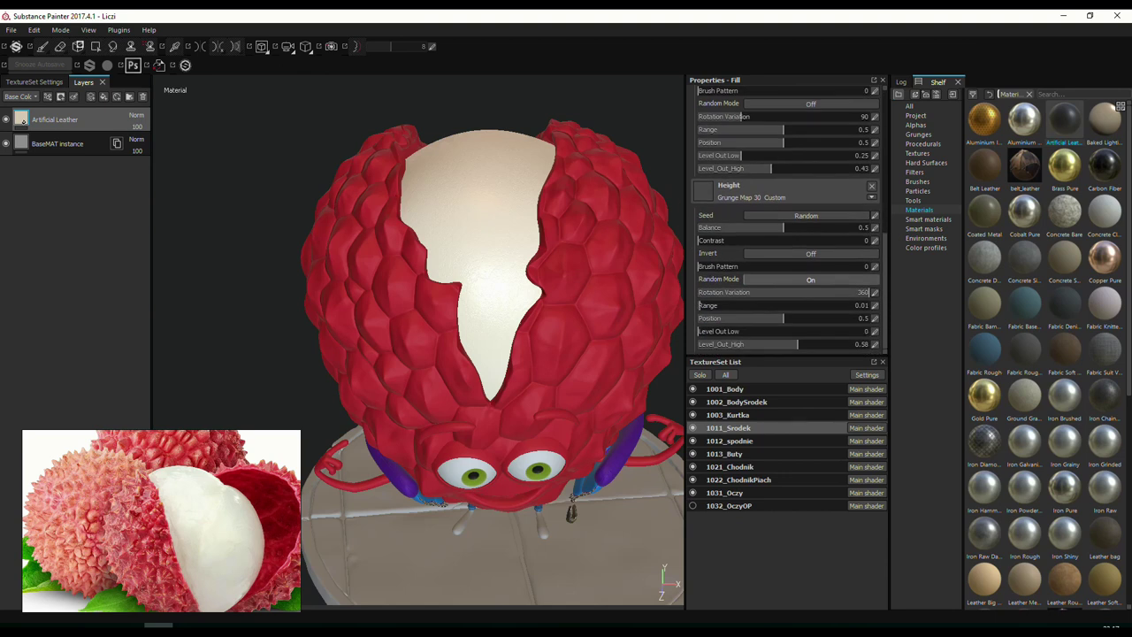
{"action": "key", "text": "alt+q"}
Give the height grunge Range 0.03, turn Invert on, and lower Level_Out_High.
{"action": "mouse_move", "coordinate": [513, 144]}
{"action": "left_mouse_down", "text": "alt"}
{"action": "mouse_move", "coordinate": [548, 324]}
{"action": "mouse_move", "coordinate": [565, 330]}
{"action": "left_mouse_up", "text": "alt"}
{"action": "scroll", "coordinate": [748, 116], "scroll_direction": "up", "scroll_amount": 5}
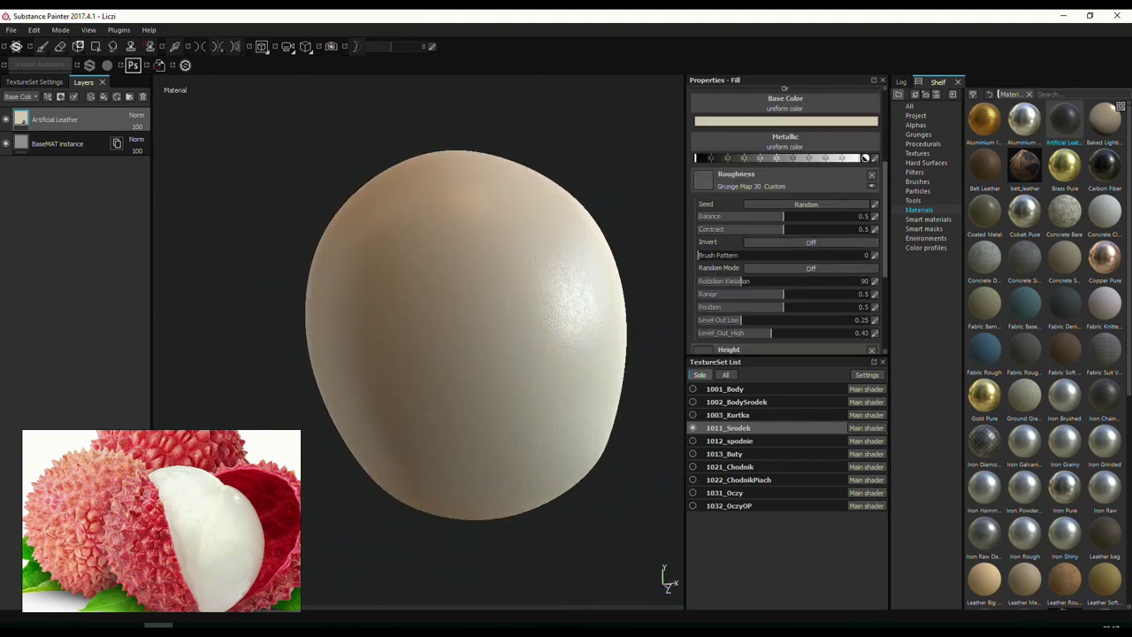
{"action": "scroll", "coordinate": [747, 116], "scroll_direction": "down", "scroll_amount": 3}
{"action": "scroll", "coordinate": [747, 116], "scroll_direction": "down", "scroll_amount": 2}
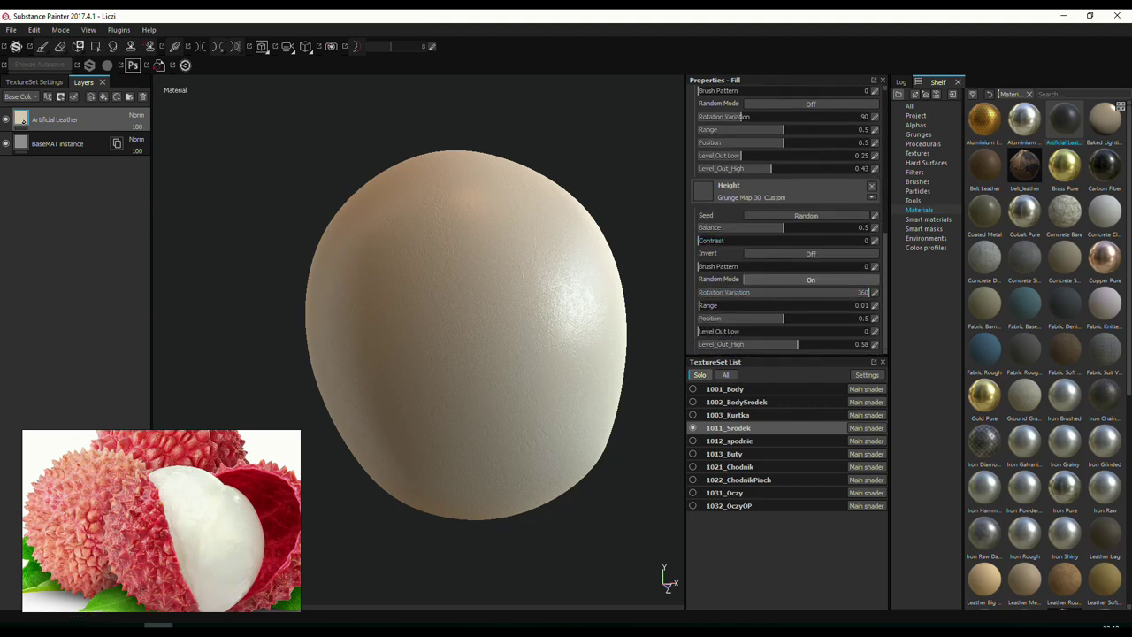
{"action": "left_click", "coordinate": [747, 305]}
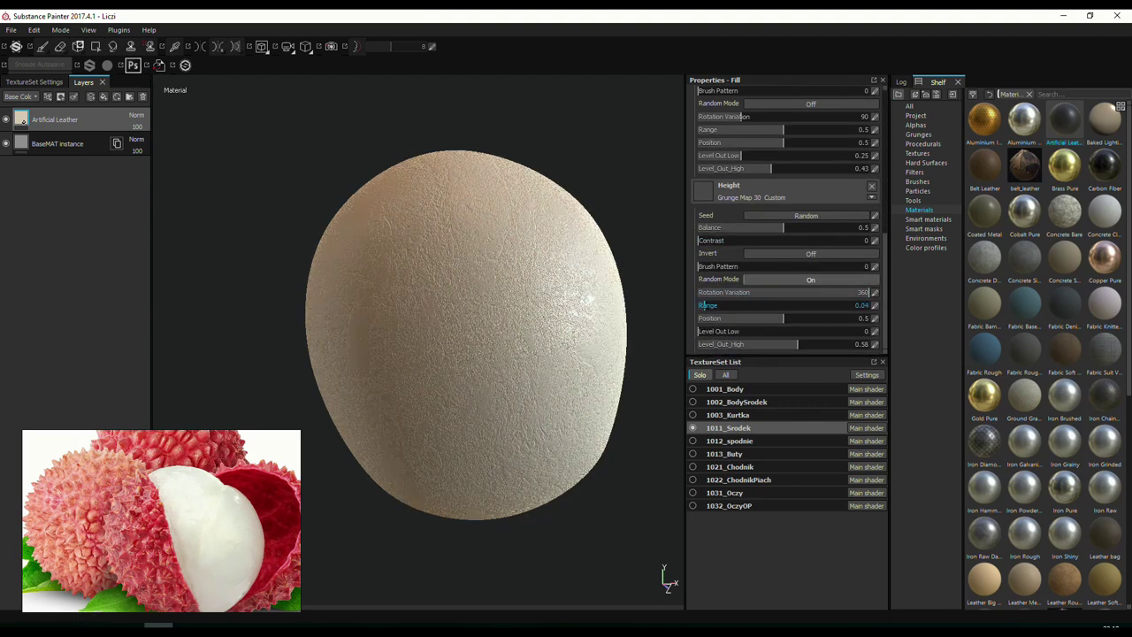
{"action": "left_click", "coordinate": [810, 254]}
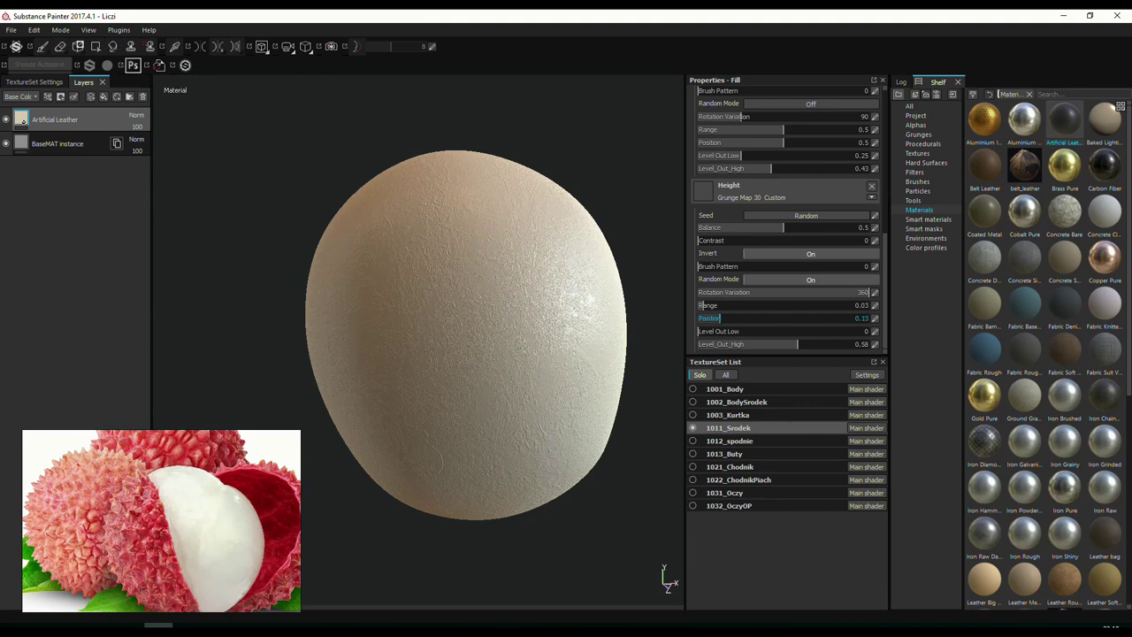
{"action": "left_click_drag", "start_coordinate": [797, 344], "coordinate": [721, 344]}
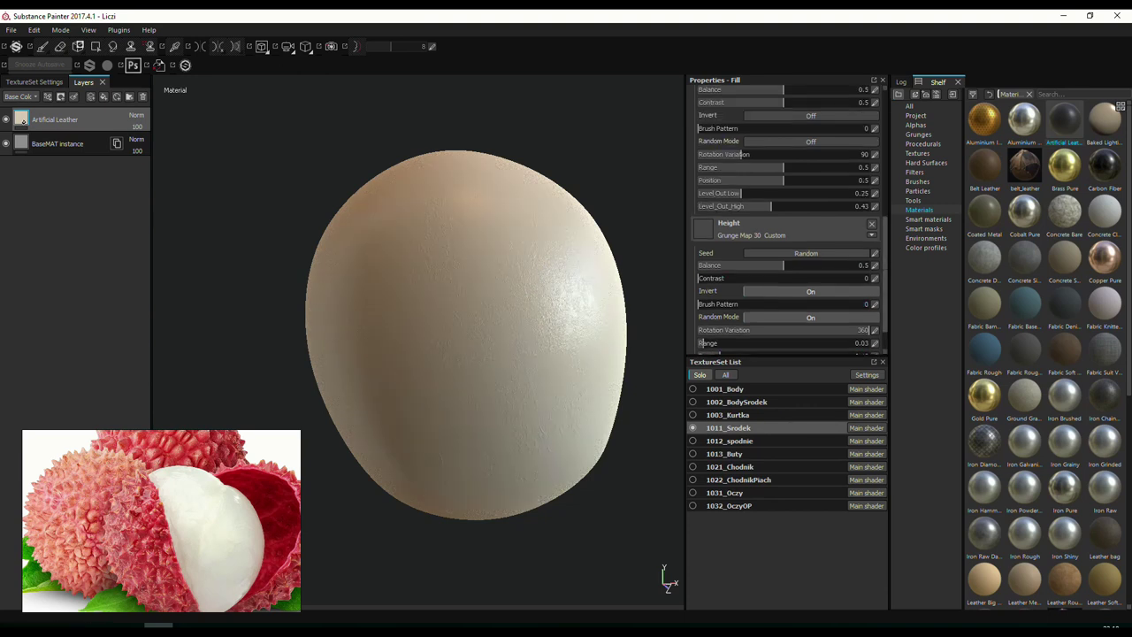
{"action": "scroll", "coordinate": [785, 222], "scroll_direction": "up", "scroll_amount": 10}
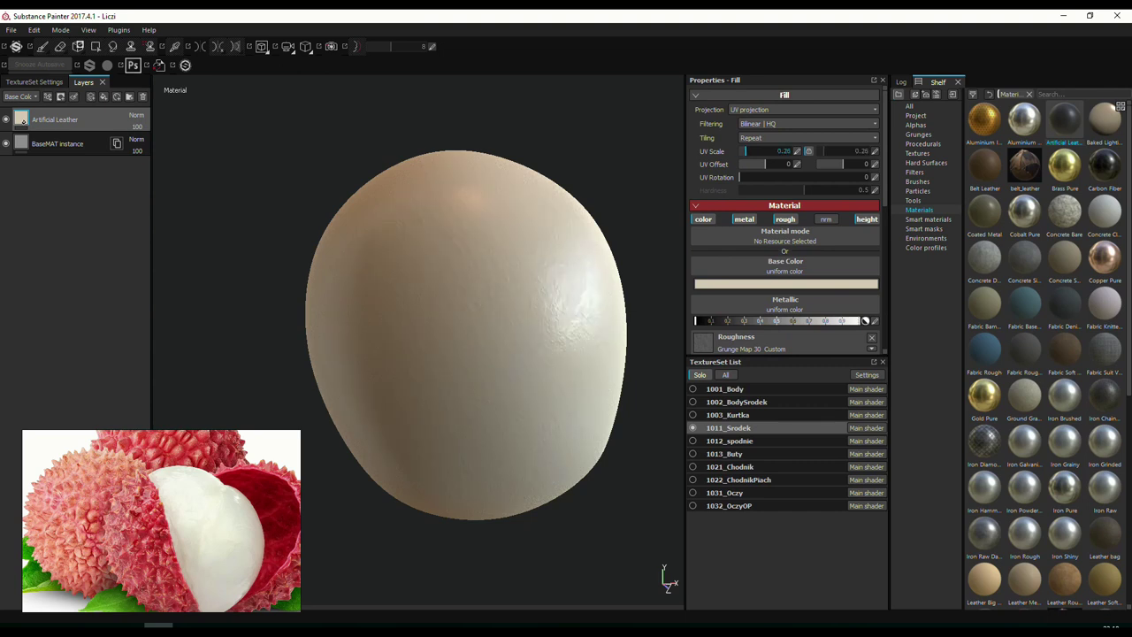
Rotate the environment lighting and show all texture sets to preview the flesh shading.
{"action": "right_click_drag", "start_coordinate": [524, 226], "coordinate": [610, 324], "text": "shift"}
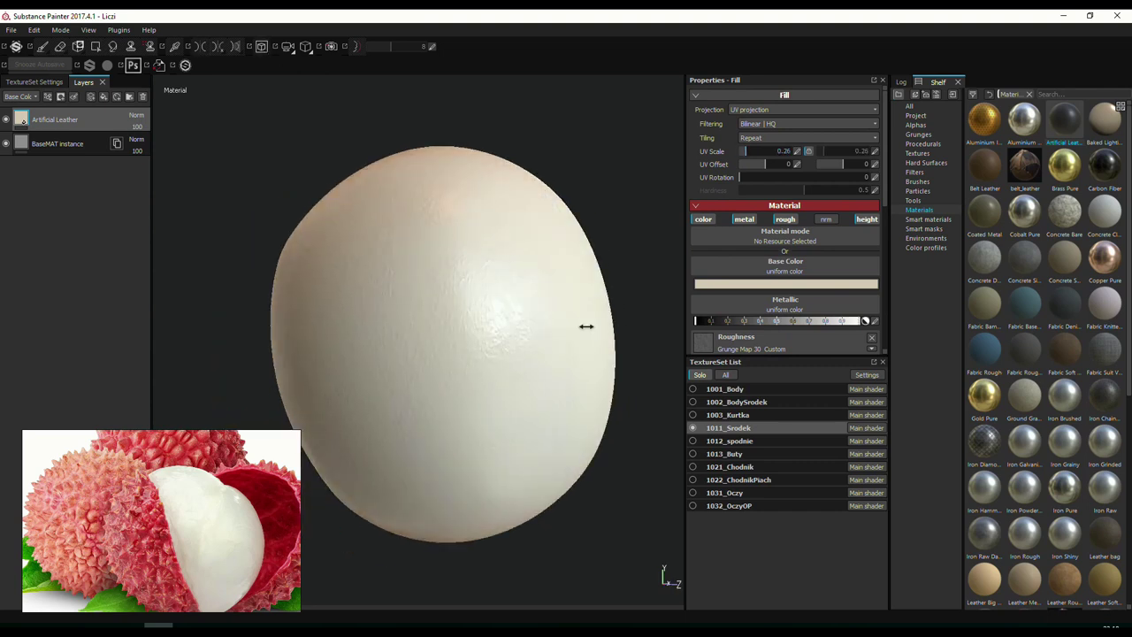
{"action": "left_click_drag", "start_coordinate": [610, 324], "coordinate": [475, 312], "text": "alt"}
{"action": "left_click", "coordinate": [700, 374]}
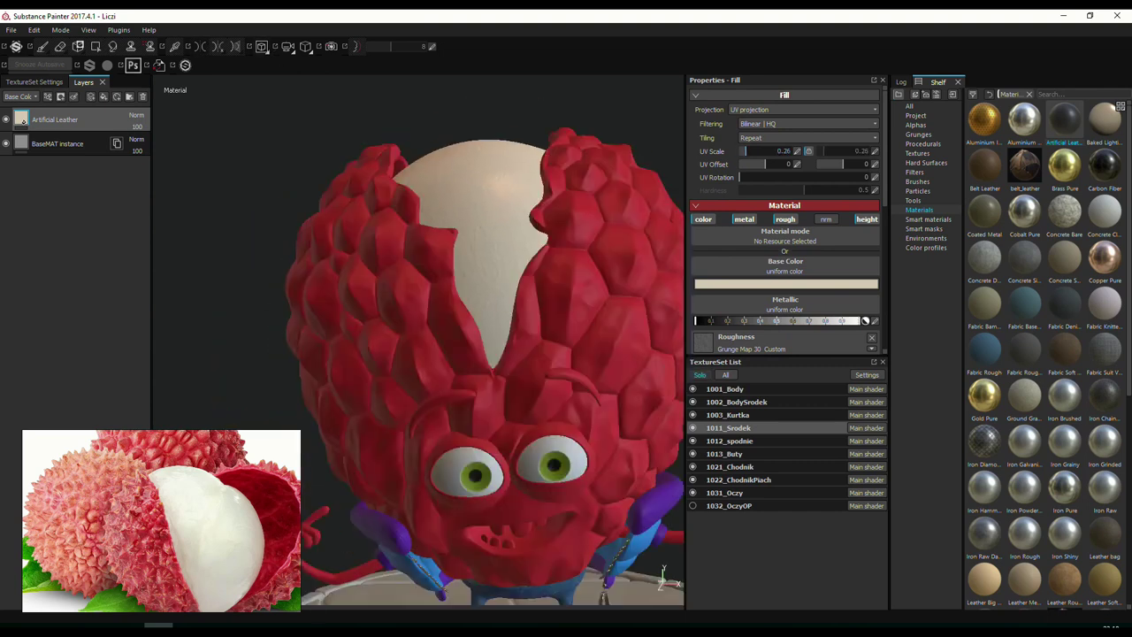
{"action": "left_click", "coordinate": [34, 82]}
{"action": "left_click", "coordinate": [83, 82]}
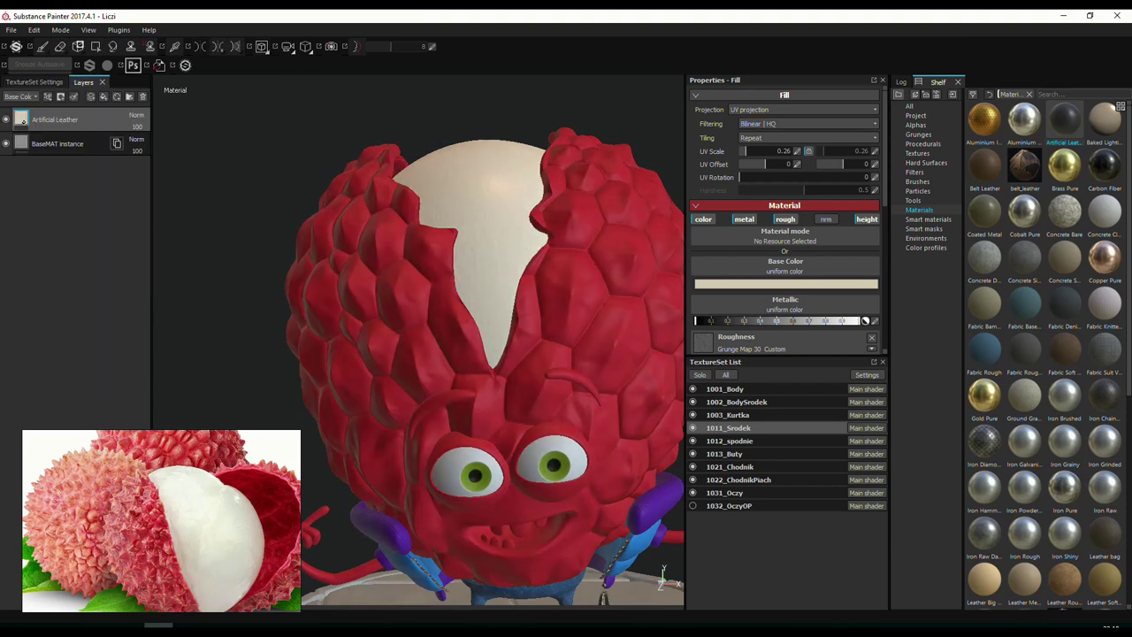
{"action": "right_click_drag", "start_coordinate": [495, 336], "coordinate": [531, 337], "text": "shift"}
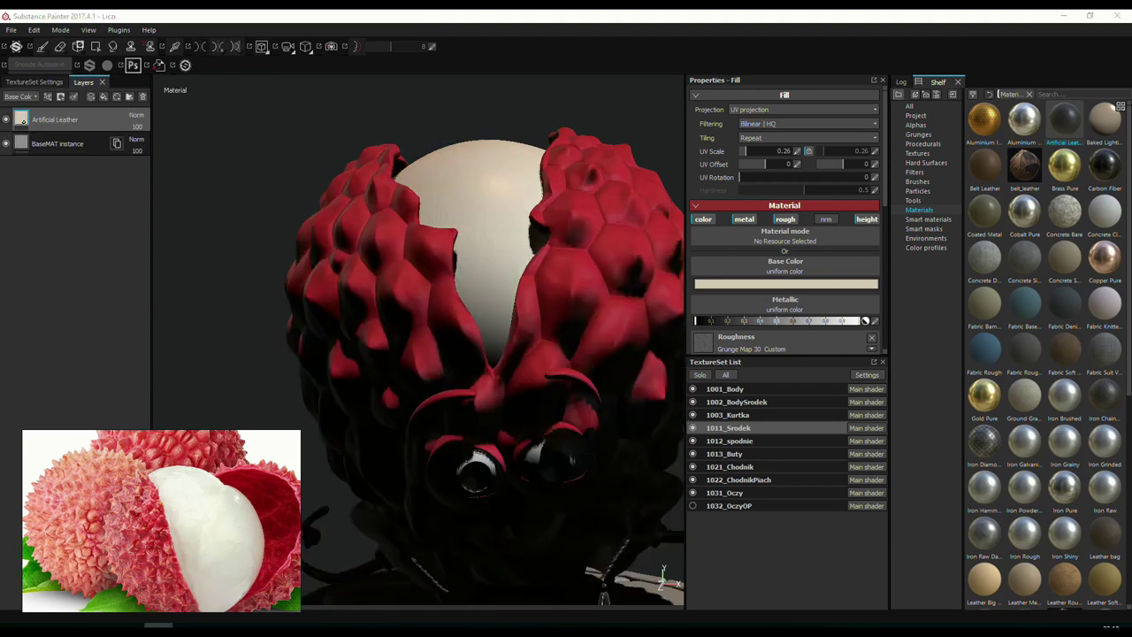
{"action": "right_click_drag", "start_coordinate": [392, 291], "coordinate": [404, 286], "text": "shift"}
{"action": "mouse_move", "coordinate": [571, 329]}
{"action": "right_mouse_down", "text": "alt"}
{"action": "mouse_move", "coordinate": [587, 303]}
{"action": "mouse_move", "coordinate": [677, 309]}
{"action": "right_mouse_up", "text": "alt"}
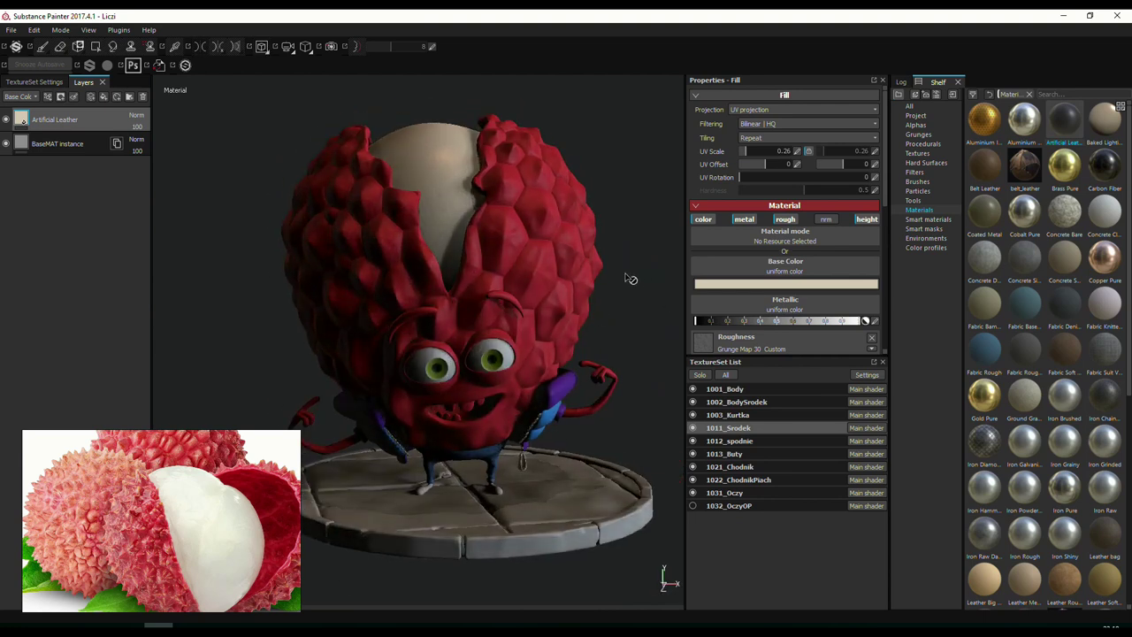
{"action": "right_click_drag", "start_coordinate": [630, 280], "coordinate": [619, 181], "text": "shift"}
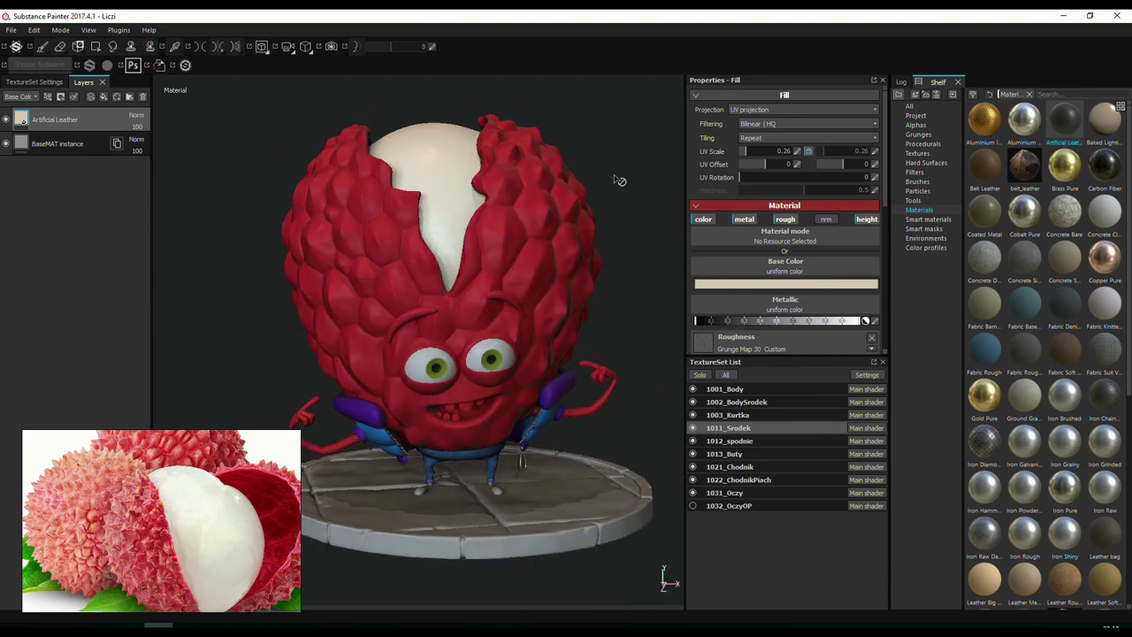
Re-isolate the flesh, set roughness Balance to about 0.36, and slightly lower Level Out Low.
{"action": "left_click", "coordinate": [699, 374]}
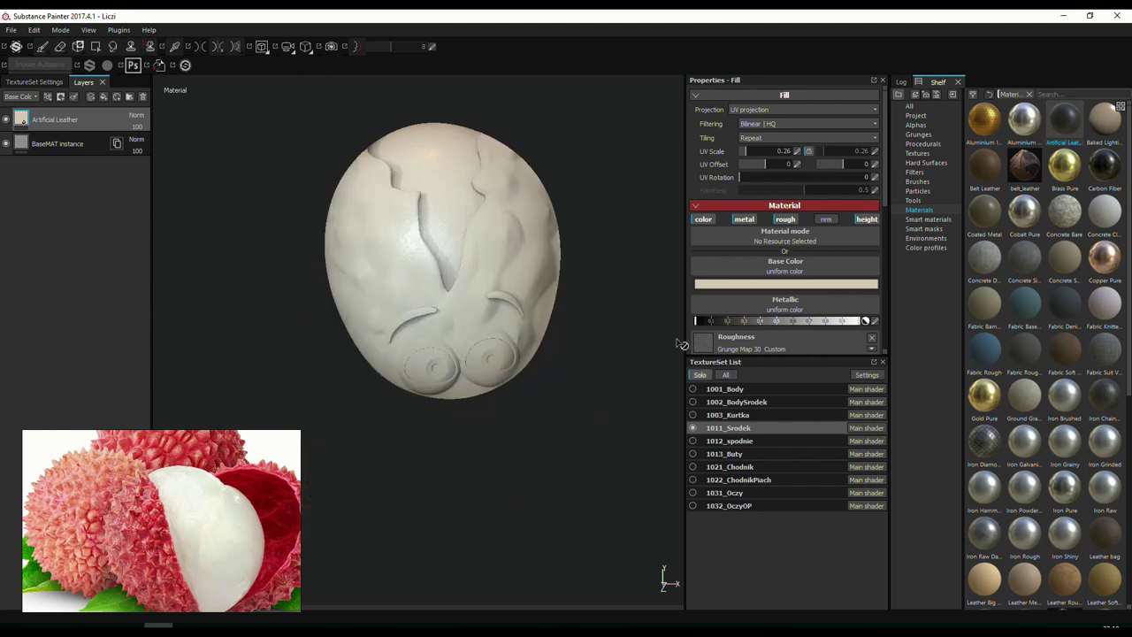
{"action": "mouse_move", "coordinate": [644, 336]}
{"action": "right_mouse_down", "text": "shift"}
{"action": "mouse_move", "coordinate": [621, 319]}
{"action": "mouse_move", "coordinate": [611, 333]}
{"action": "mouse_move", "coordinate": [656, 308]}
{"action": "mouse_move", "coordinate": [627, 298]}
{"action": "mouse_move", "coordinate": [627, 236]}
{"action": "mouse_move", "coordinate": [653, 190]}
{"action": "mouse_move", "coordinate": [672, 230]}
{"action": "right_mouse_up", "text": "shift"}
{"action": "scroll", "coordinate": [778, 266], "scroll_direction": "down", "scroll_amount": 3}
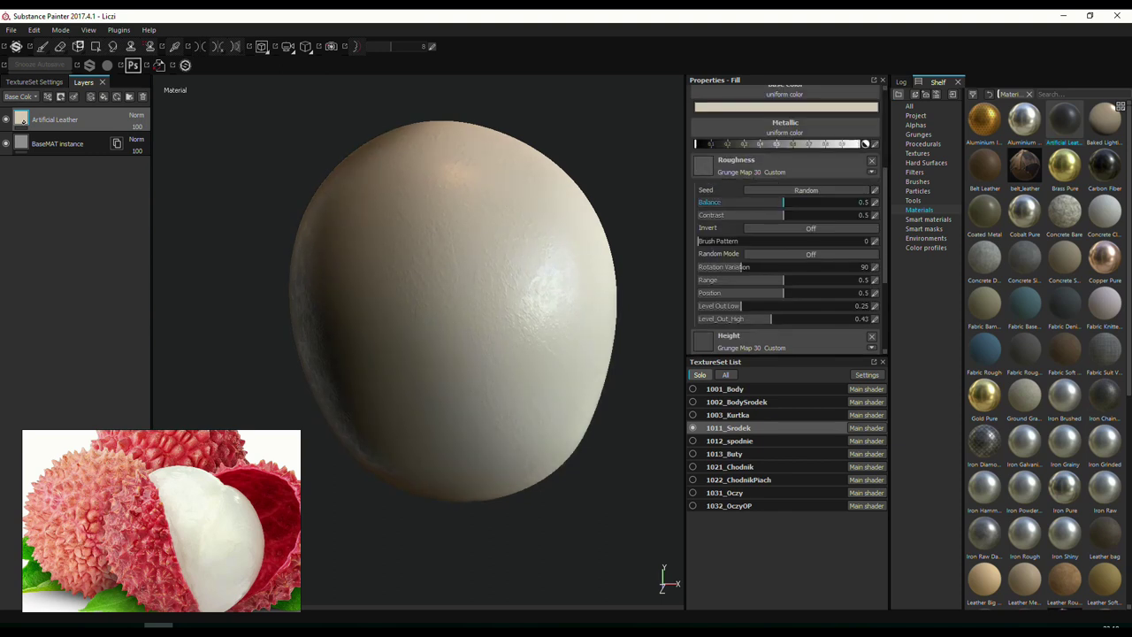
{"action": "mouse_move", "coordinate": [803, 201]}
{"action": "left_mouse_down"}
{"action": "mouse_move", "coordinate": [851, 201]}
{"action": "mouse_move", "coordinate": [710, 203]}
{"action": "left_mouse_up"}
{"action": "right_click_drag", "start_coordinate": [488, 306], "coordinate": [561, 308], "text": "shift"}
{"action": "left_click_drag", "start_coordinate": [742, 202], "coordinate": [763, 202]}
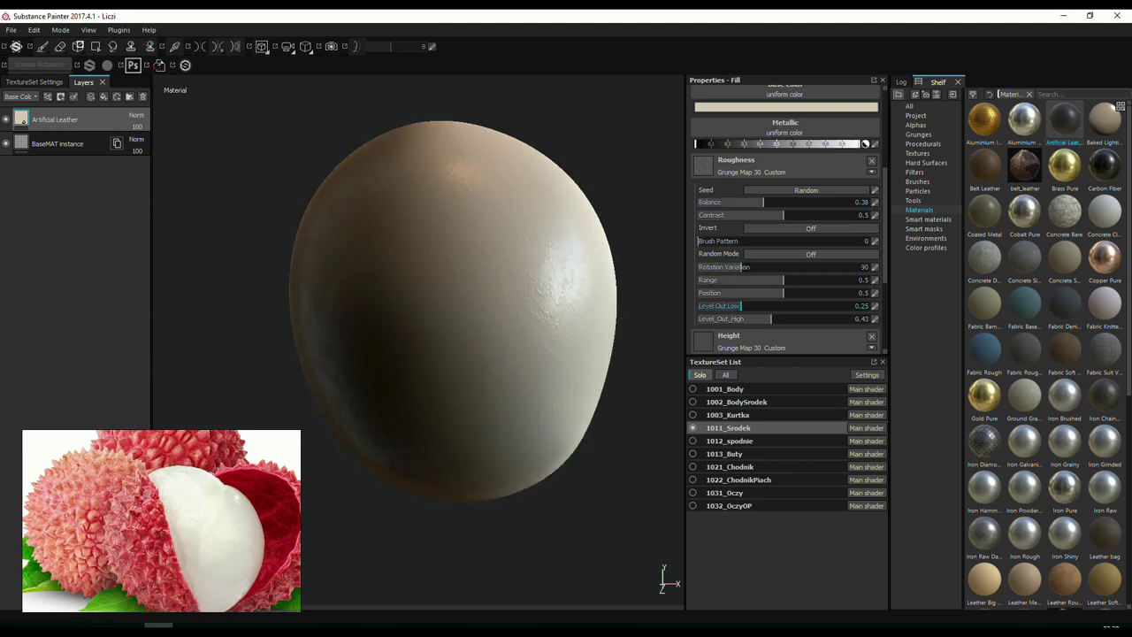
{"action": "left_click_drag", "start_coordinate": [741, 305], "coordinate": [759, 319]}
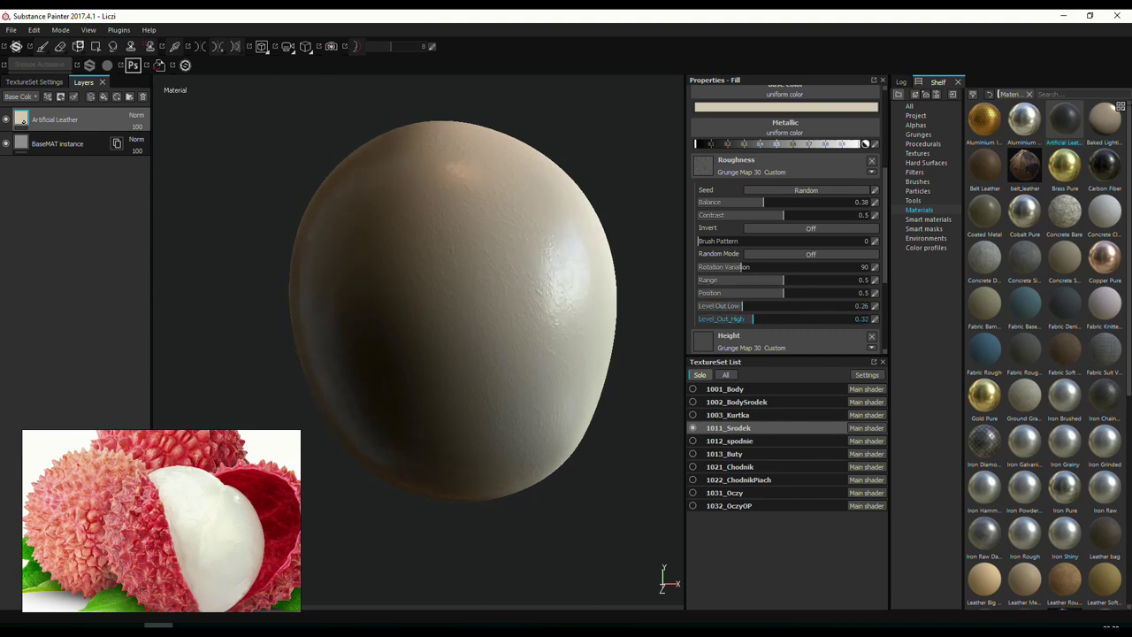
Orbit around the flesh sphere and lychee to inspect shading, then zoom toward face and base.
{"action": "left_click_drag", "start_coordinate": [518, 336], "coordinate": [566, 328], "text": "alt"}
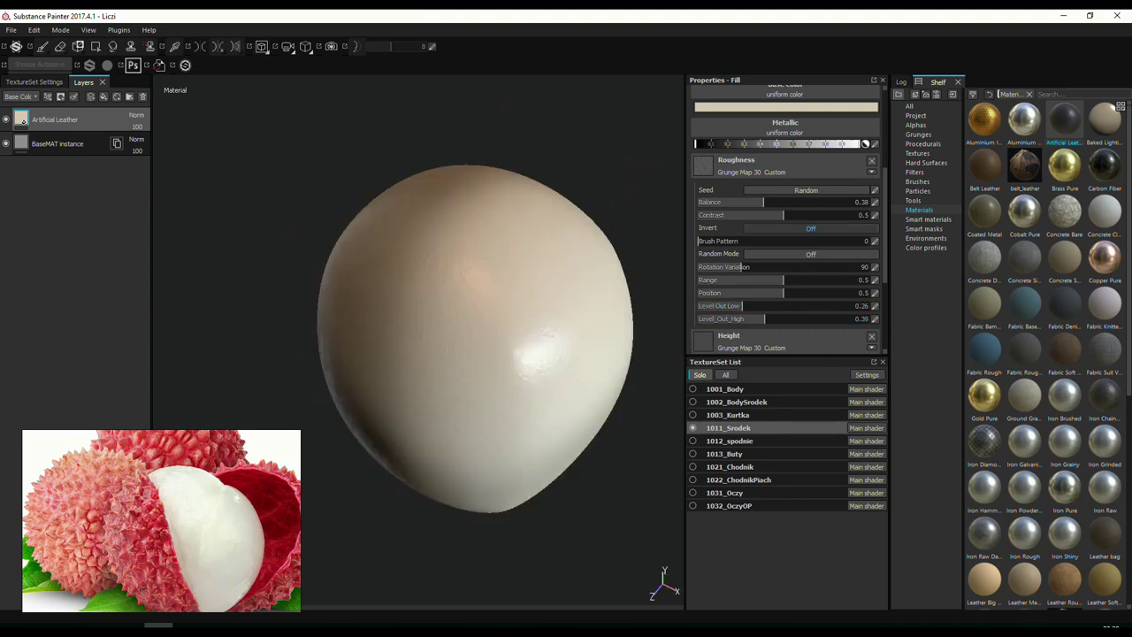
{"action": "scroll", "coordinate": [787, 221], "scroll_direction": "up", "scroll_amount": 5}
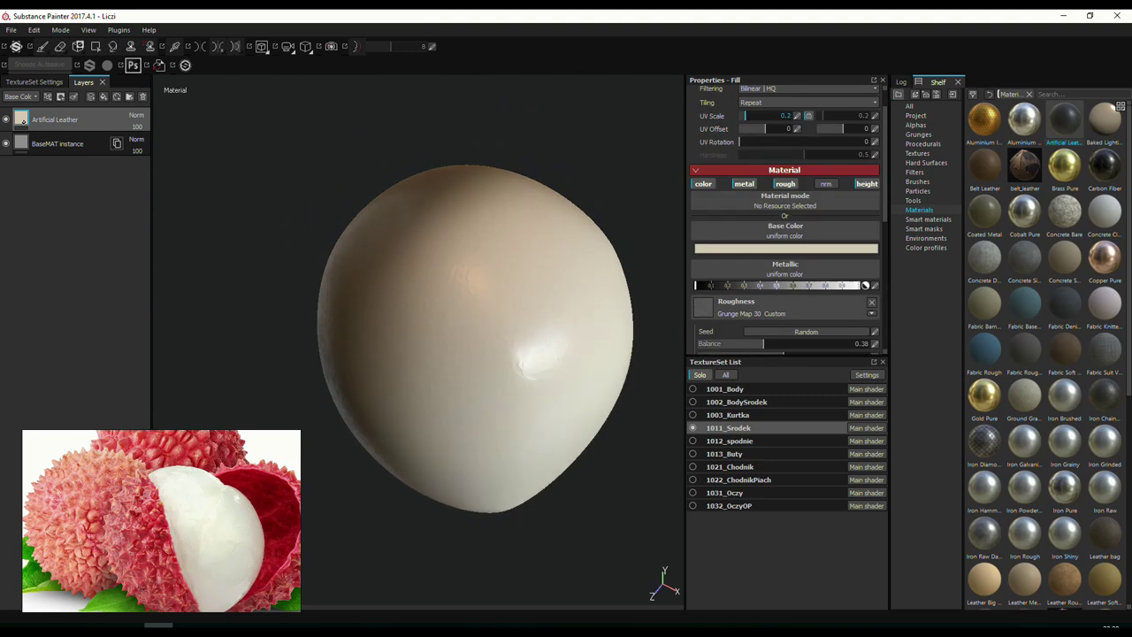
{"action": "left_click_drag", "start_coordinate": [566, 328], "coordinate": [607, 245], "text": "alt"}
{"action": "right_click_drag", "start_coordinate": [606, 245], "coordinate": [649, 319], "text": "shift"}
{"action": "left_click_drag", "start_coordinate": [649, 318], "coordinate": [643, 310], "text": "alt"}
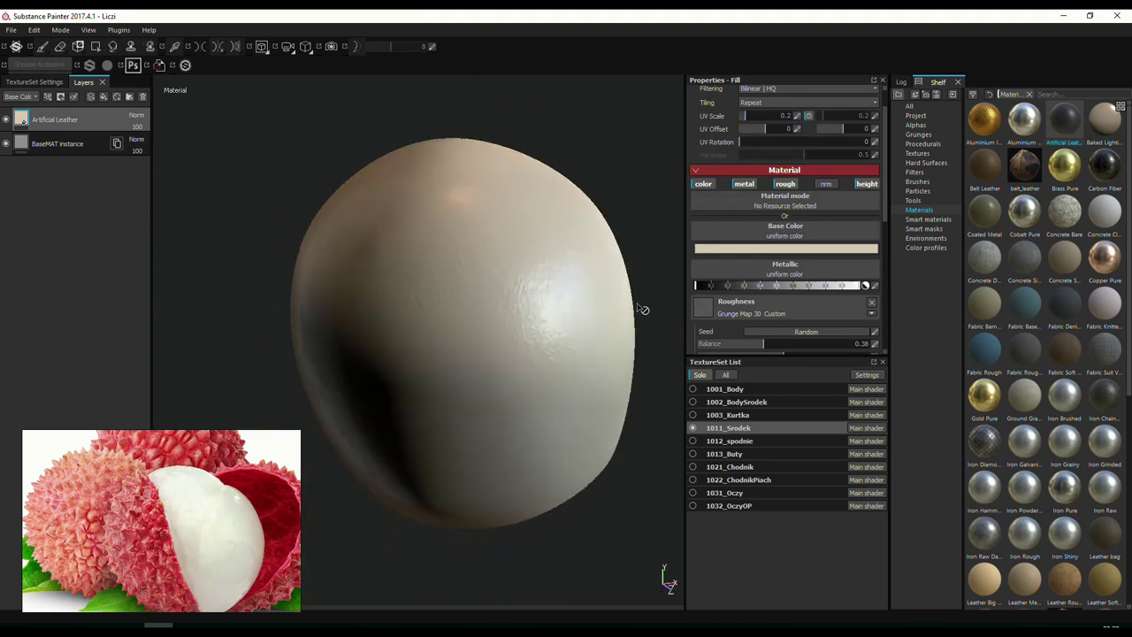
{"action": "right_click_drag", "start_coordinate": [639, 307], "coordinate": [639, 321], "text": "shift"}
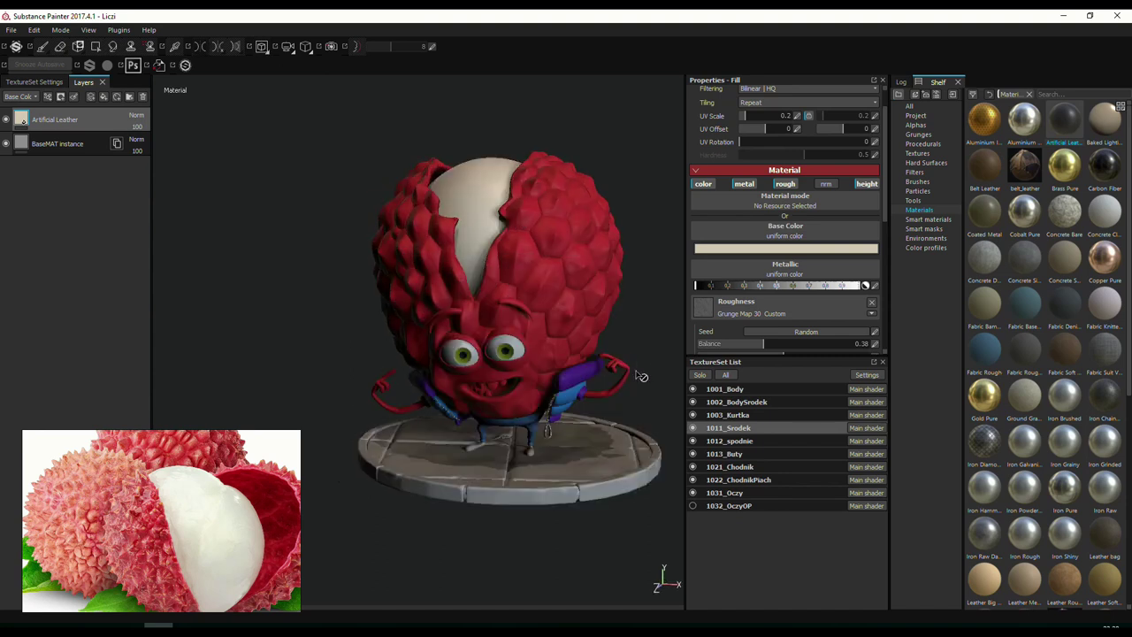
{"action": "left_click_drag", "start_coordinate": [639, 376], "coordinate": [633, 353], "text": "alt"}
{"action": "mouse_move", "coordinate": [633, 354]}
{"action": "right_mouse_down", "text": "shift"}
{"action": "mouse_move", "coordinate": [644, 276]}
{"action": "mouse_move", "coordinate": [652, 319]}
{"action": "mouse_move", "coordinate": [664, 303]}
{"action": "right_mouse_up", "text": "shift"}
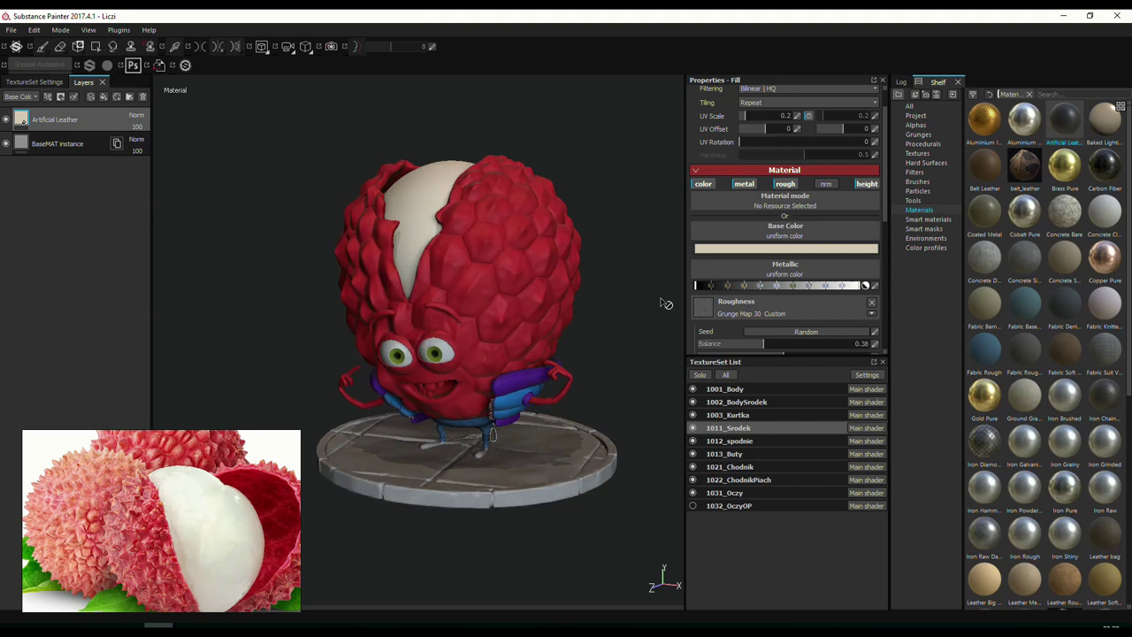
{"action": "scroll", "coordinate": [493, 433], "scroll_direction": "up", "scroll_amount": 3}
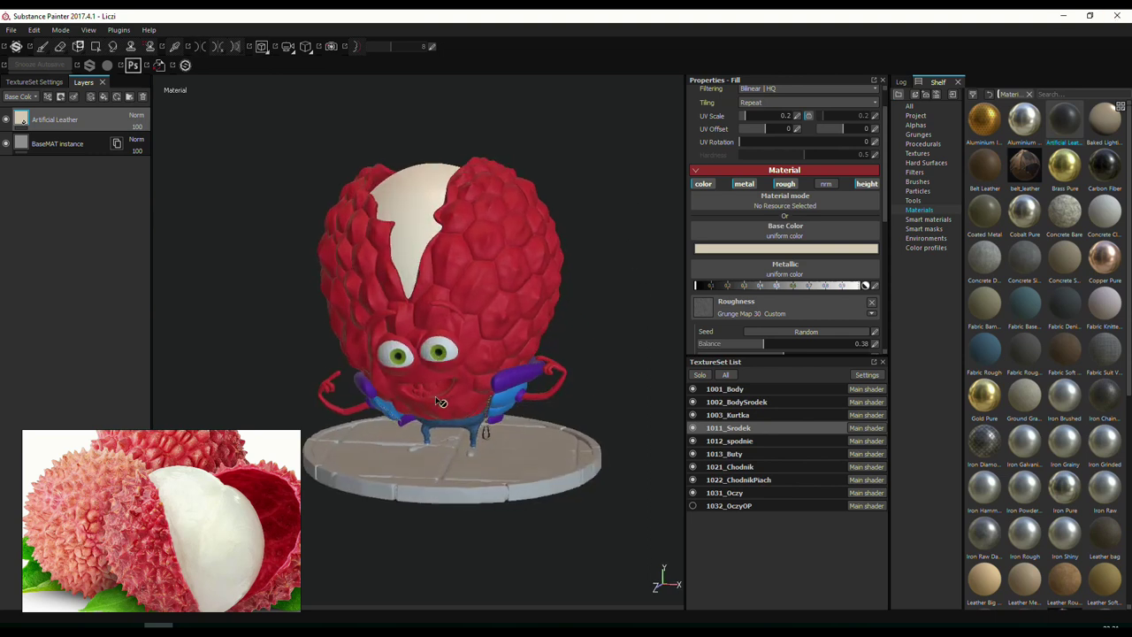
{"action": "middle_click_drag", "start_coordinate": [494, 434], "coordinate": [493, 222], "text": "alt"}
Add a Mortar Wall fill to the 1022_ChodnikPiach texture set and frame it.
{"action": "left_click", "coordinate": [729, 466]}
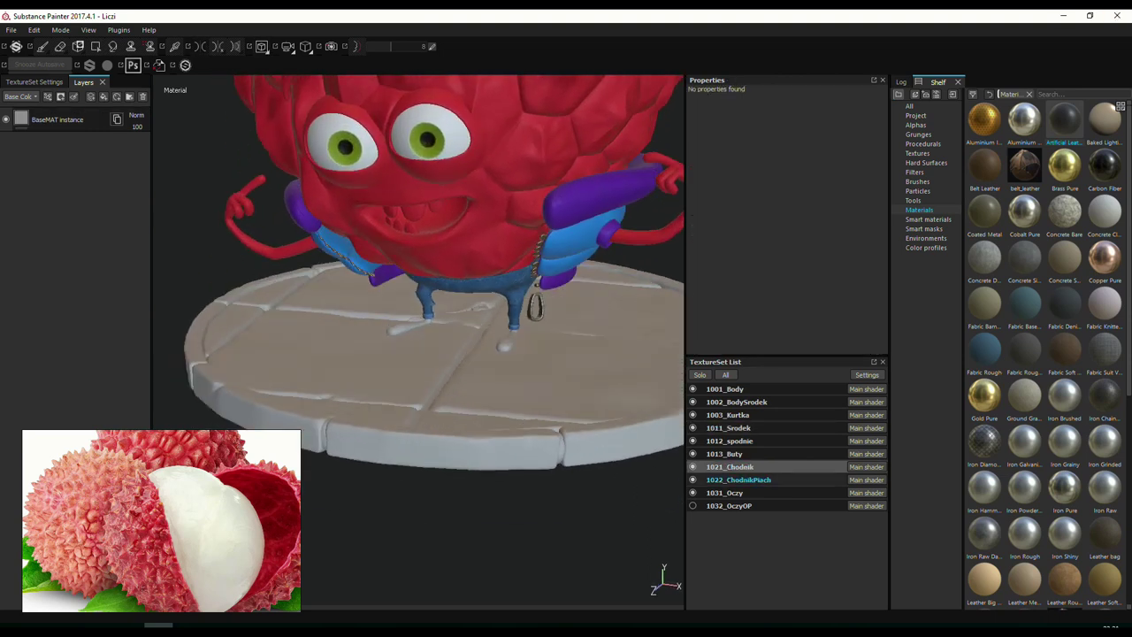
{"action": "left_click", "coordinate": [739, 479]}
{"action": "scroll", "coordinate": [1044, 354], "scroll_direction": "down", "scroll_amount": 4}
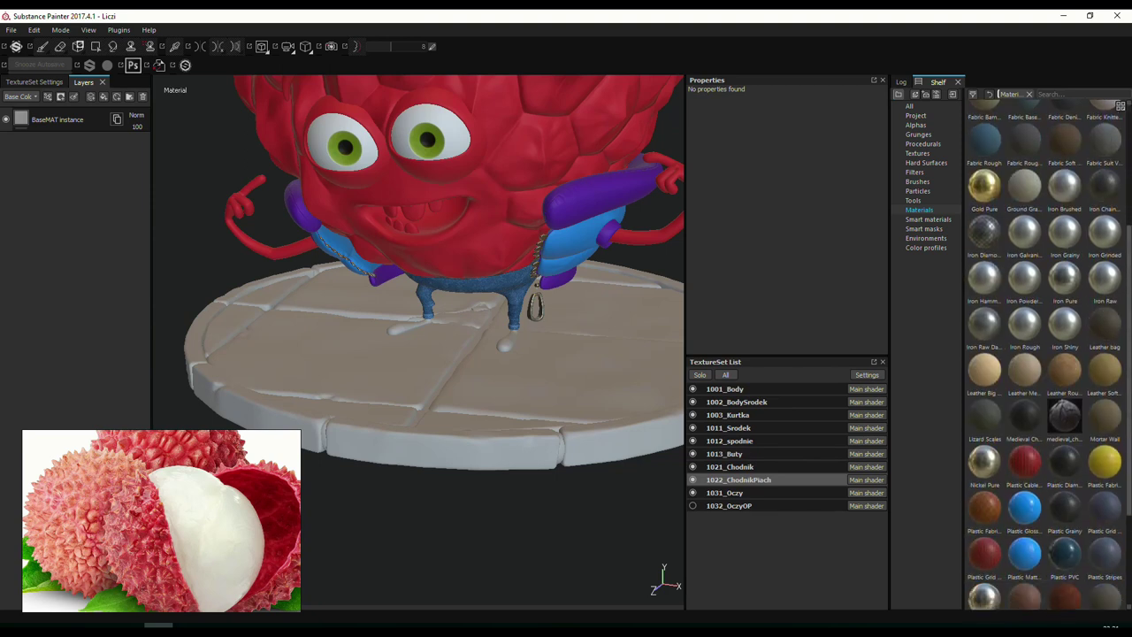
{"action": "scroll", "coordinate": [1044, 354], "scroll_direction": "down", "scroll_amount": 4}
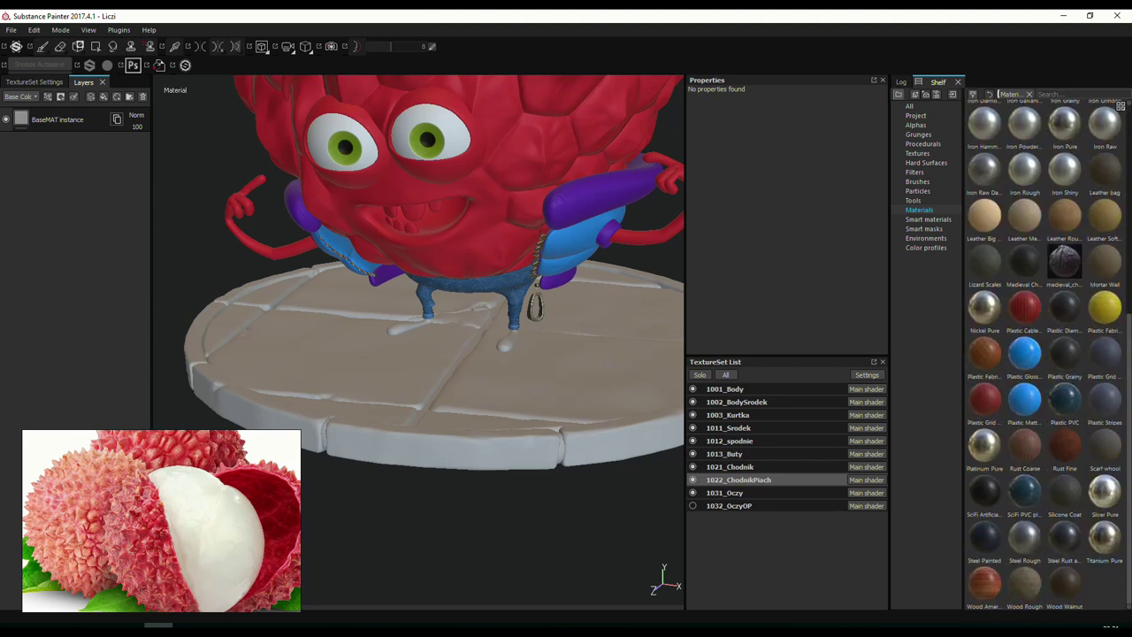
{"action": "left_click_drag", "start_coordinate": [1104, 261], "coordinate": [92, 111]}
{"action": "key", "text": "f"}
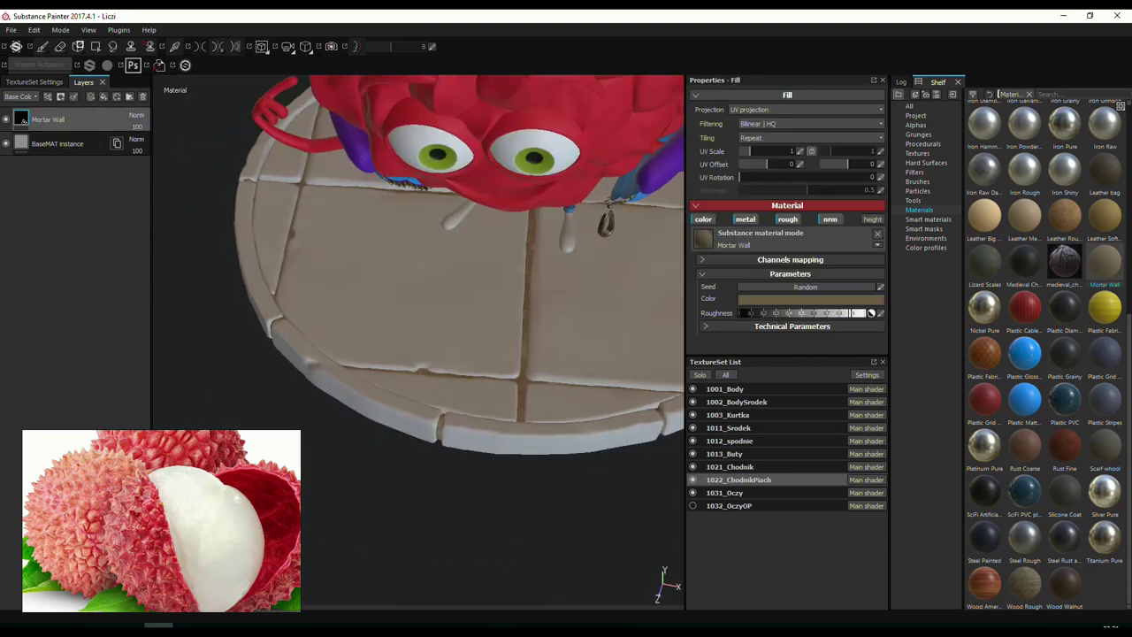
Raise the Mortar Wall normal intensity to 0.45, then switch to the file browser.
{"action": "left_click", "coordinate": [727, 326]}
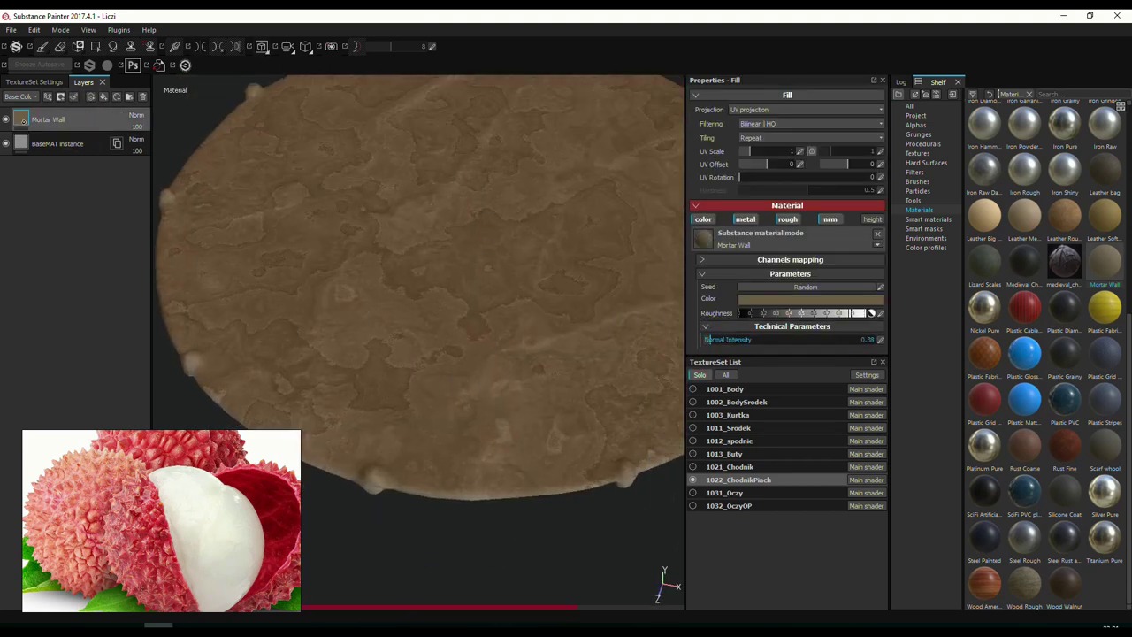
{"action": "left_click_drag", "start_coordinate": [706, 340], "coordinate": [725, 340]}
{"action": "left_click", "coordinate": [915, 115]}
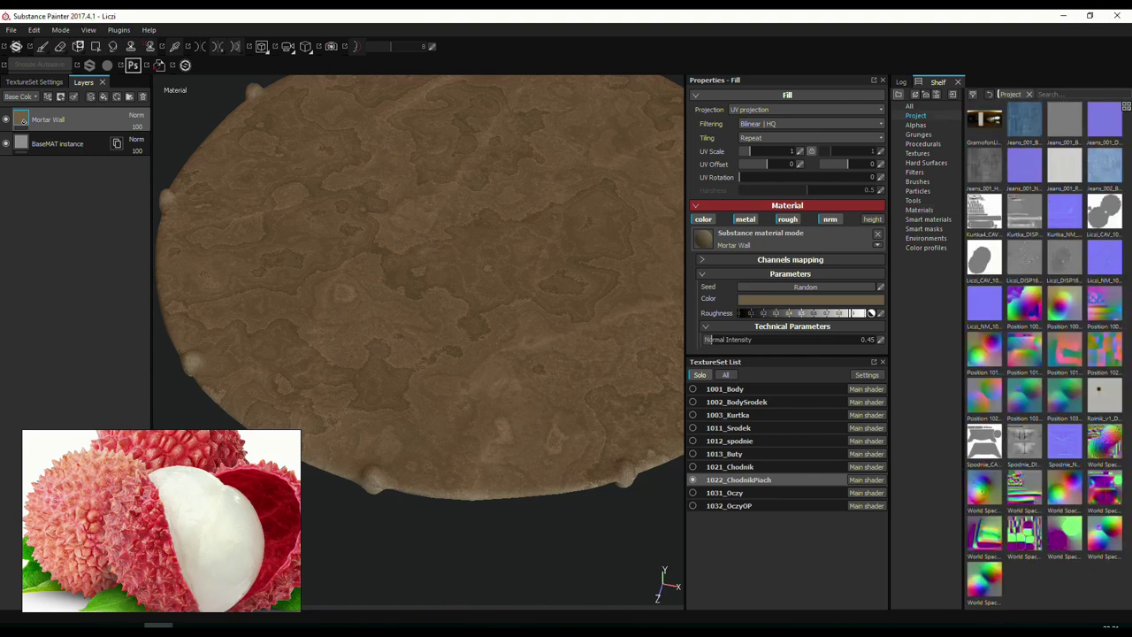
{"action": "key", "text": "alt+Tab"}
Import the two CAV cavity maps from fromZBRUSH/2/xnormal into the shelf.
{"action": "left_click", "coordinate": [522, 202]}
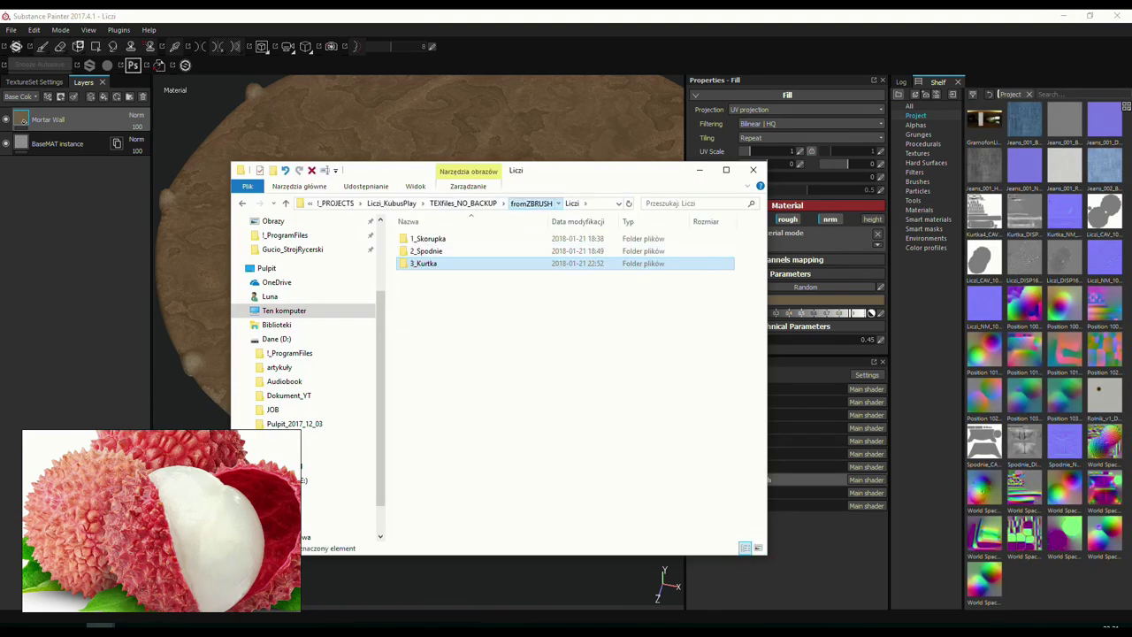
{"action": "left_click", "coordinate": [530, 203]}
{"action": "double_click", "coordinate": [495, 252]}
{"action": "double_click", "coordinate": [476, 301]}
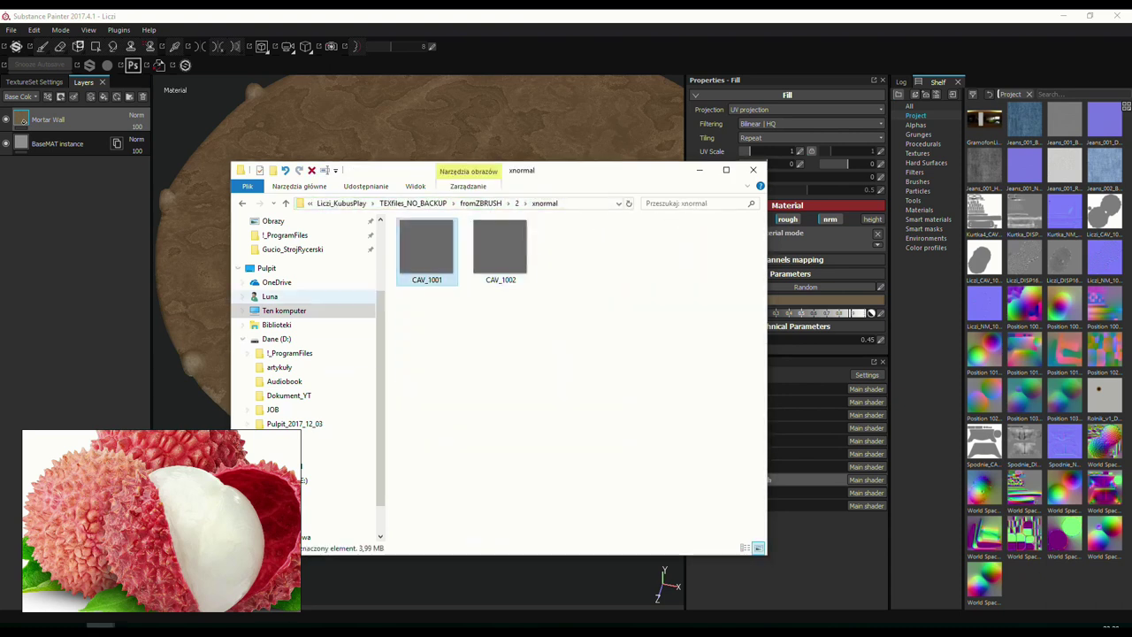
{"action": "left_click", "coordinate": [500, 252], "text": "shift"}
{"action": "left_click_drag", "start_coordinate": [499, 252], "coordinate": [1113, 608]}
{"action": "key", "text": "Return"}
{"action": "left_click", "coordinate": [716, 197]}
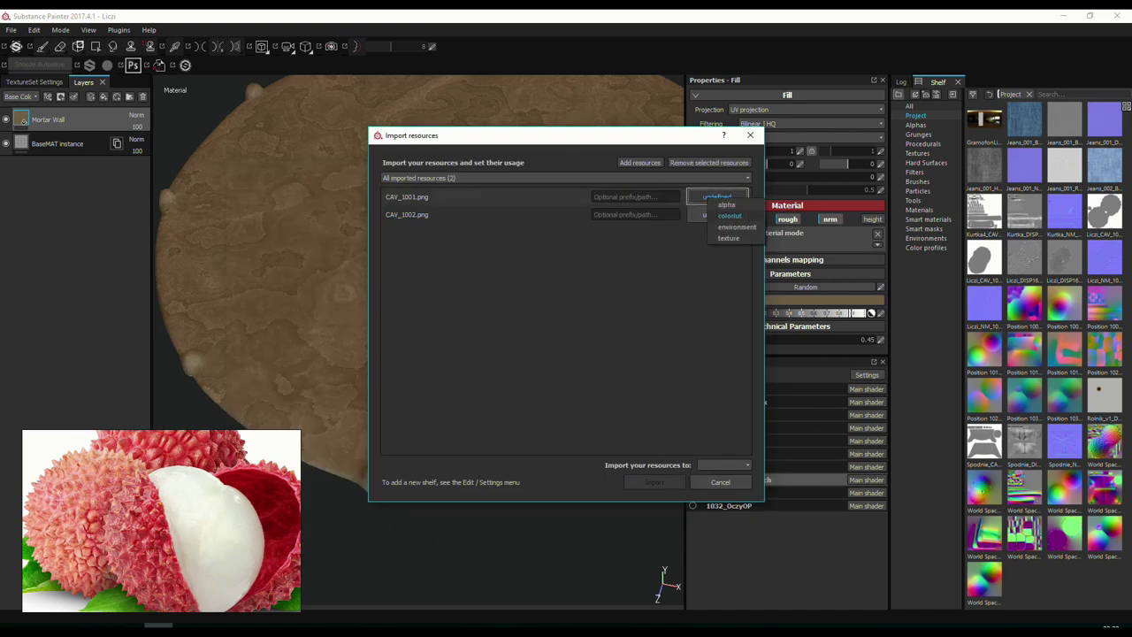
{"action": "left_click", "coordinate": [715, 475]}
{"action": "left_click", "coordinate": [654, 482]}
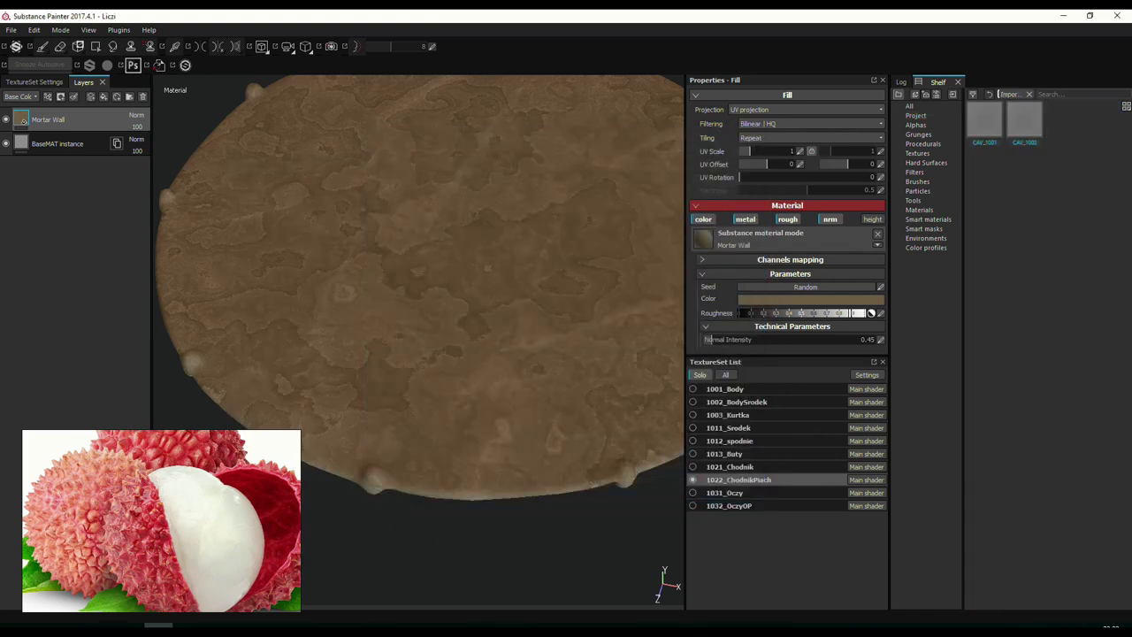
Browse the Chodnik CAV maps in folder 2, then move into folder 1.
{"action": "left_click", "coordinate": [275, 566]}
{"action": "left_click", "coordinate": [285, 202]}
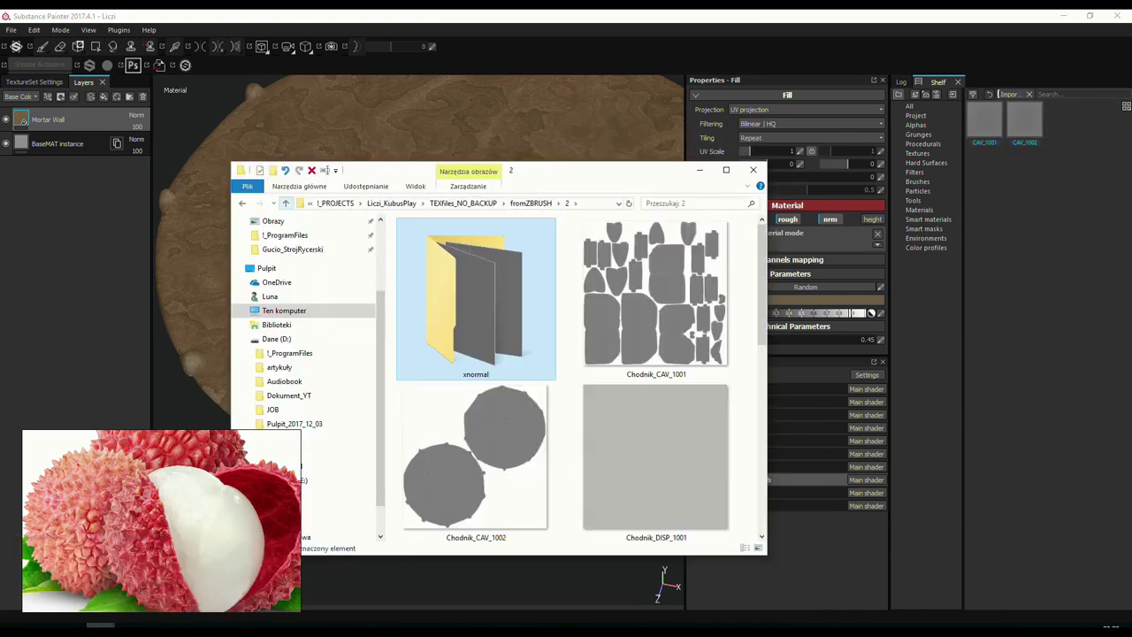
{"action": "left_click", "coordinate": [475, 460]}
{"action": "left_click", "coordinate": [654, 292]}
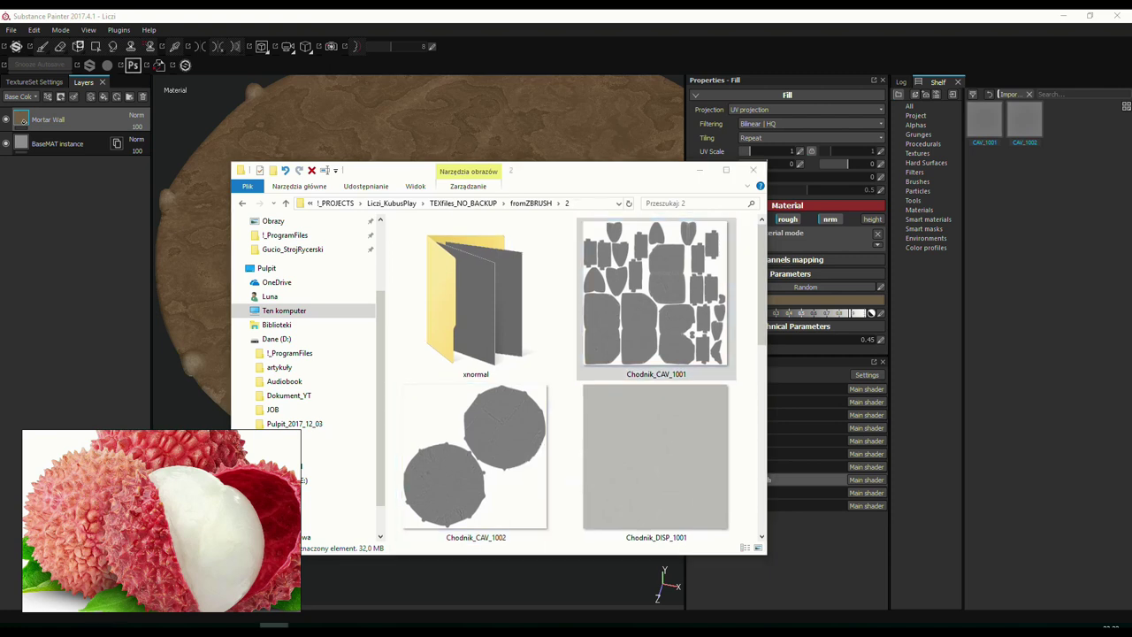
{"action": "key", "text": "Down"}
{"action": "key", "text": "Down"}
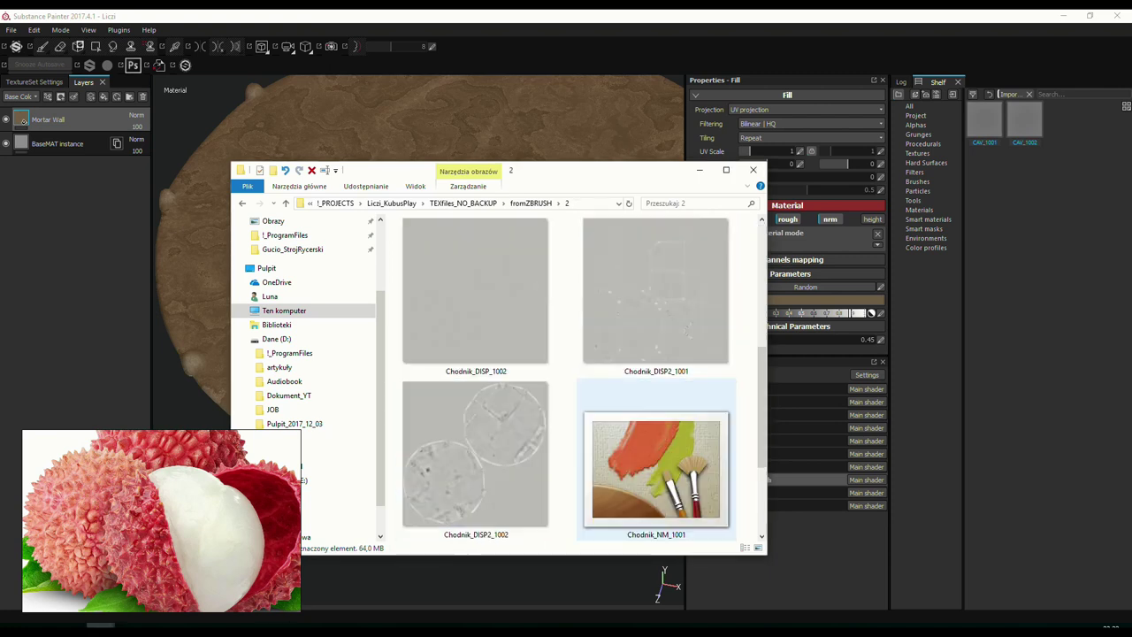
{"action": "key", "text": "Down"}
{"action": "key", "text": "BackSpace"}
{"action": "key", "text": "Left"}
{"action": "key", "text": "Return"}
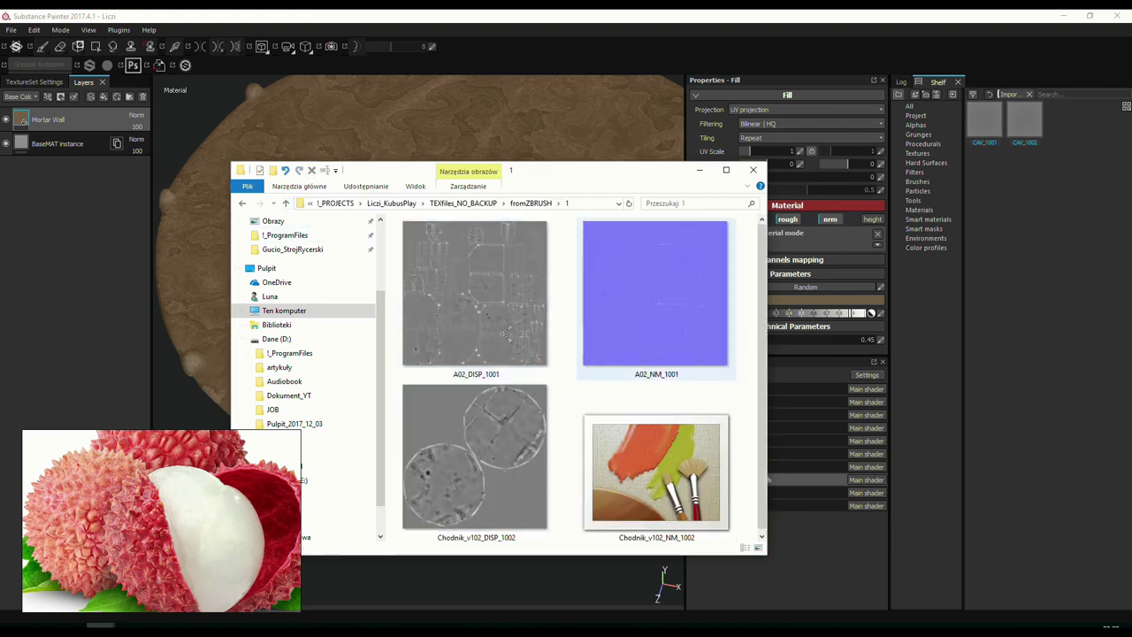
{"action": "key", "text": "Down"}
{"action": "key", "text": "Down"}
Import all four folder-1 displacement and normal maps into the shelf.
{"action": "key", "text": "ctrl+a"}
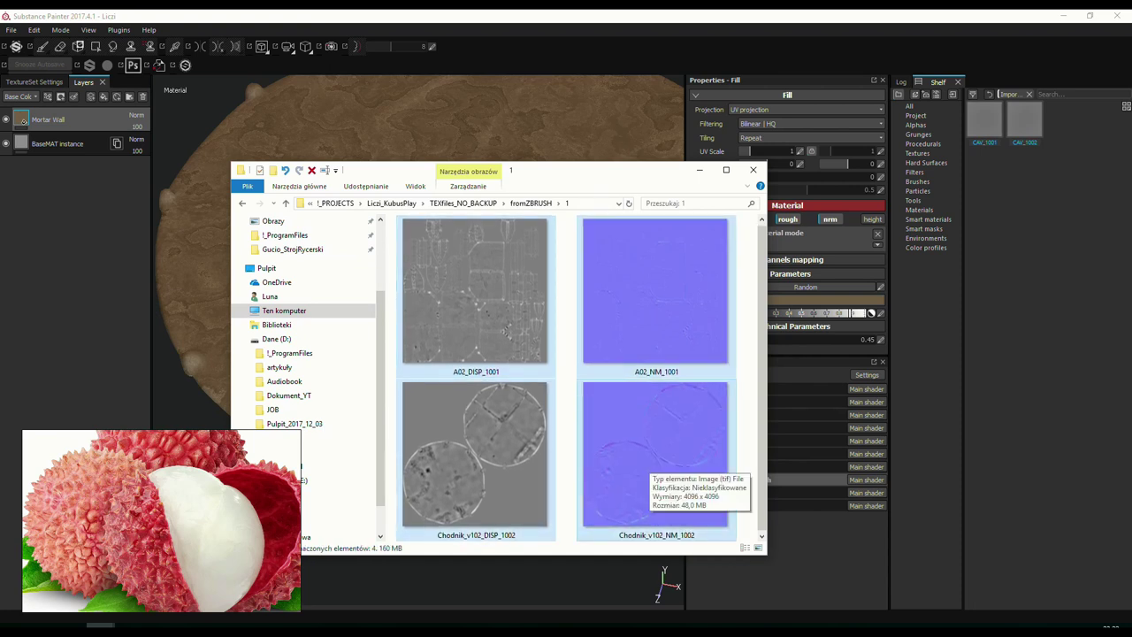
{"action": "left_click_drag", "start_coordinate": [654, 451], "coordinate": [1097, 354]}
{"action": "left_click", "coordinate": [732, 292]}
{"action": "left_click", "coordinate": [723, 465]}
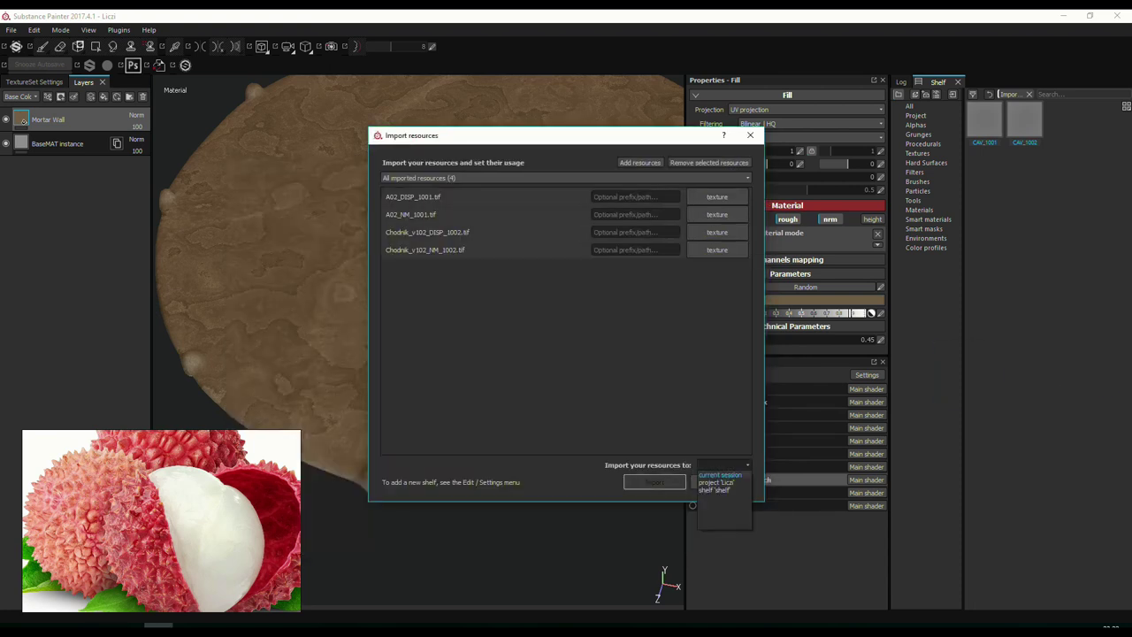
{"action": "left_click", "coordinate": [724, 504]}
{"action": "left_click", "coordinate": [655, 482]}
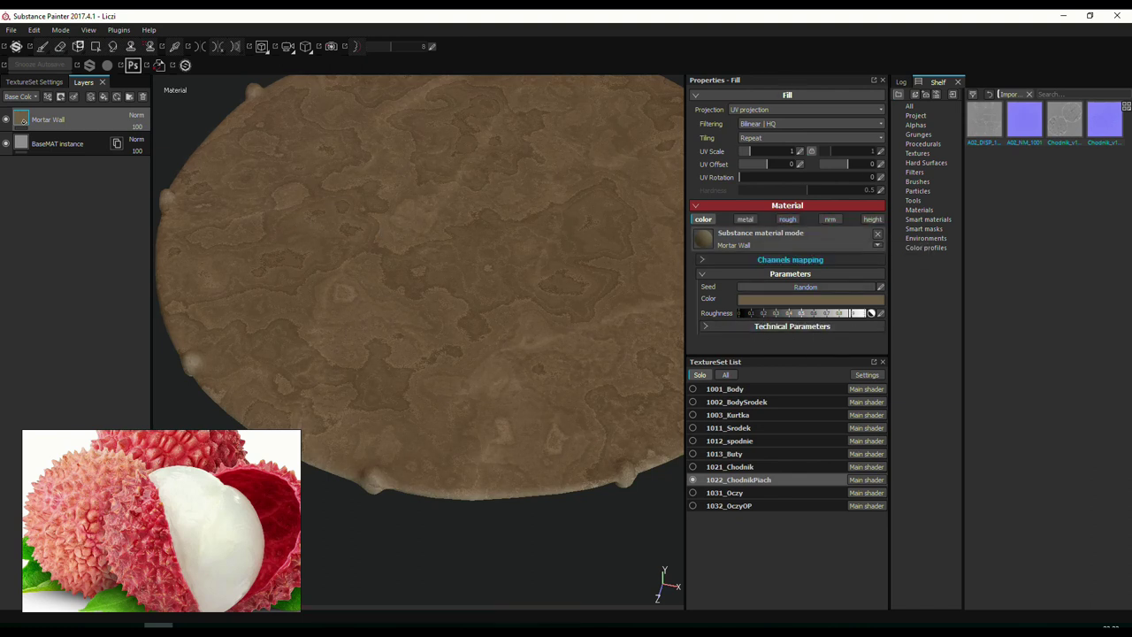
Switch the Mortar Wall fill to tri-planar projection, then delete the fill layer.
{"action": "left_click_drag", "start_coordinate": [610, 371], "coordinate": [536, 361], "text": "alt"}
{"action": "scroll", "coordinate": [556, 330], "scroll_direction": "up", "scroll_amount": 2}
{"action": "scroll", "coordinate": [555, 330], "scroll_direction": "down", "scroll_amount": 3}
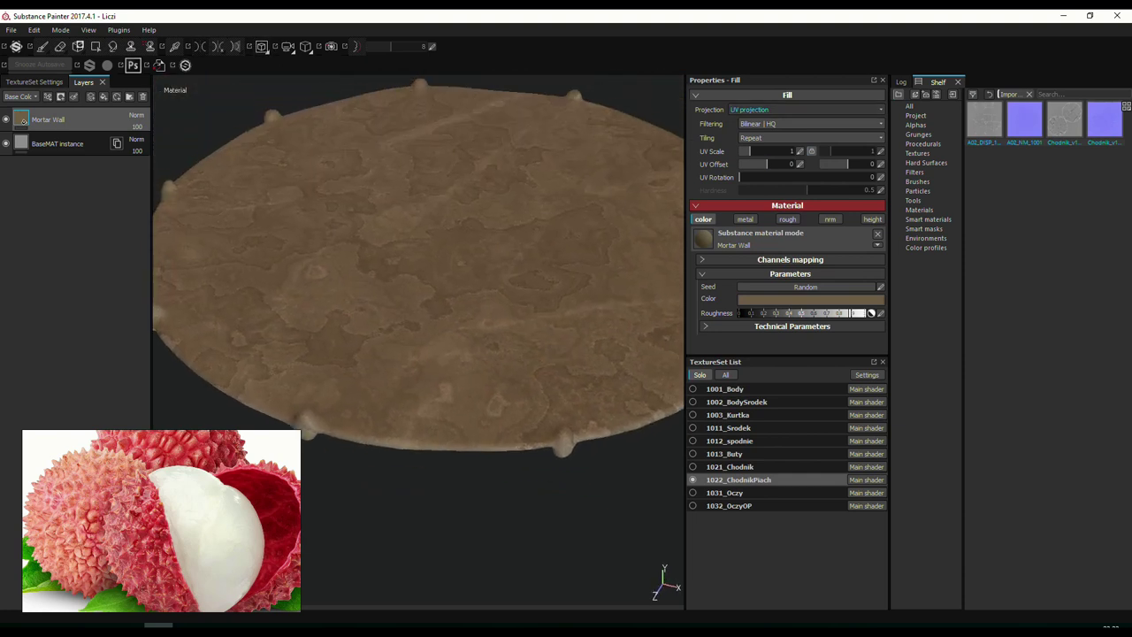
{"action": "left_click", "coordinate": [805, 109]}
{"action": "left_click", "coordinate": [769, 123]}
{"action": "scroll", "coordinate": [600, 148], "scroll_direction": "up", "scroll_amount": 2}
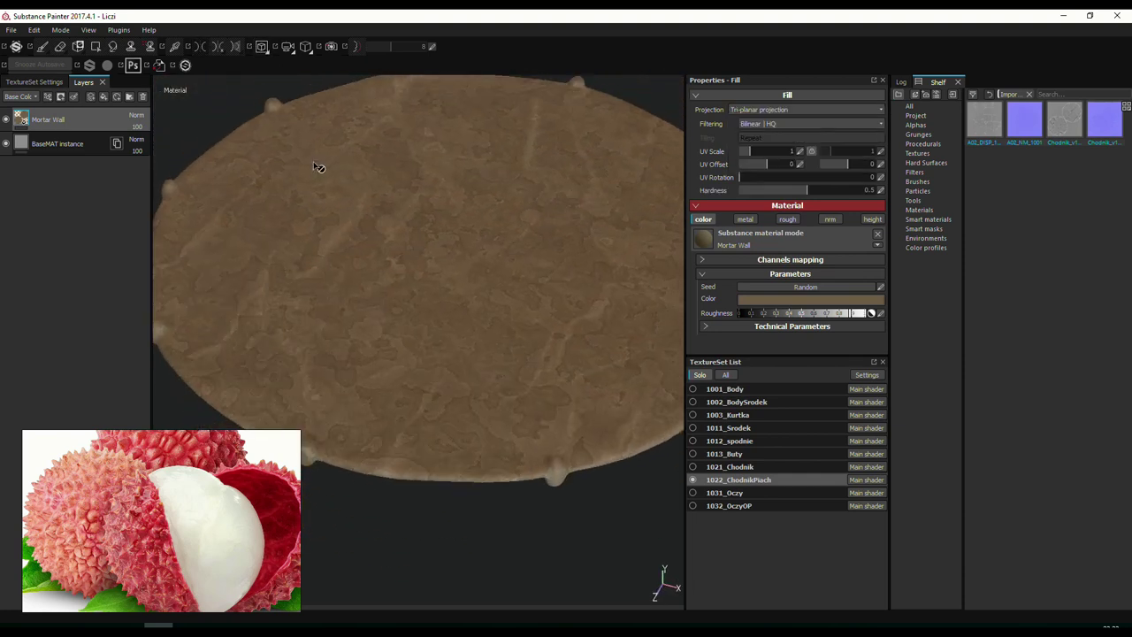
{"action": "key", "text": "Delete"}
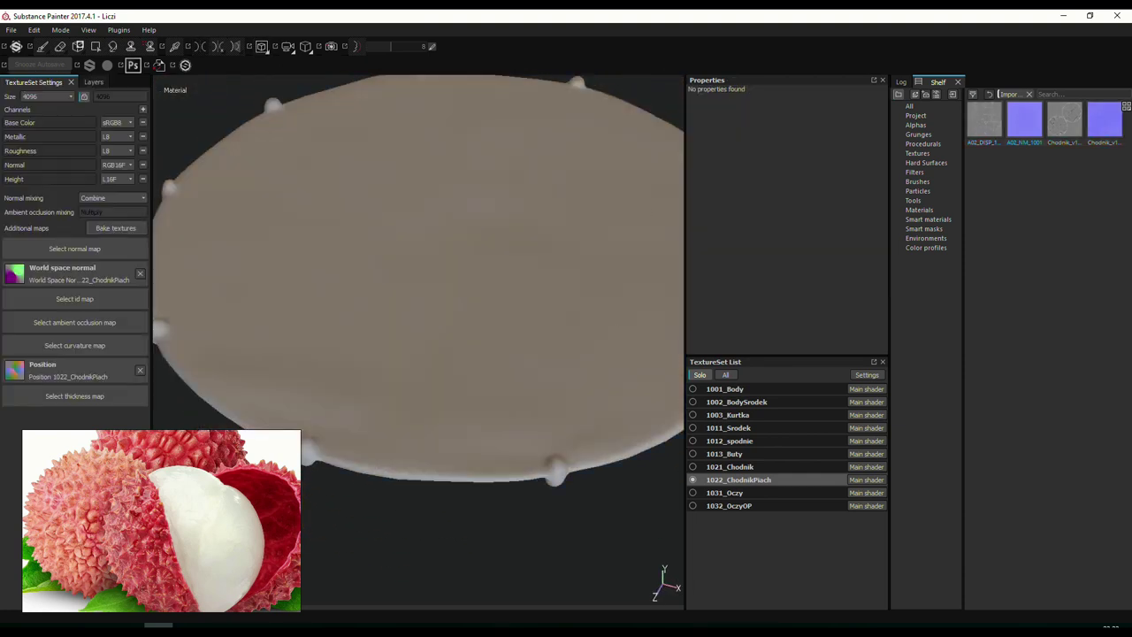
Assign Chodnik_v102_NM_1002 and A02_NM_1001 as normal maps, and A02_DISP_1001 as curvature.
{"action": "left_click_drag", "start_coordinate": [1025, 119], "coordinate": [74, 249]}
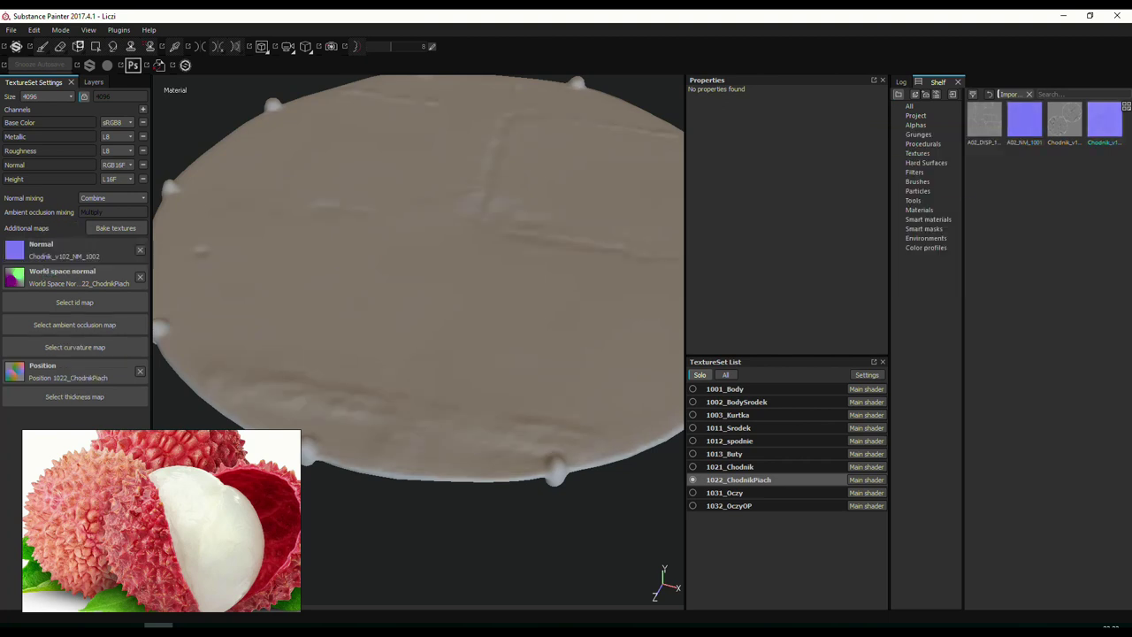
{"action": "left_click", "coordinate": [729, 466]}
{"action": "left_click_drag", "start_coordinate": [1025, 120], "coordinate": [74, 248]}
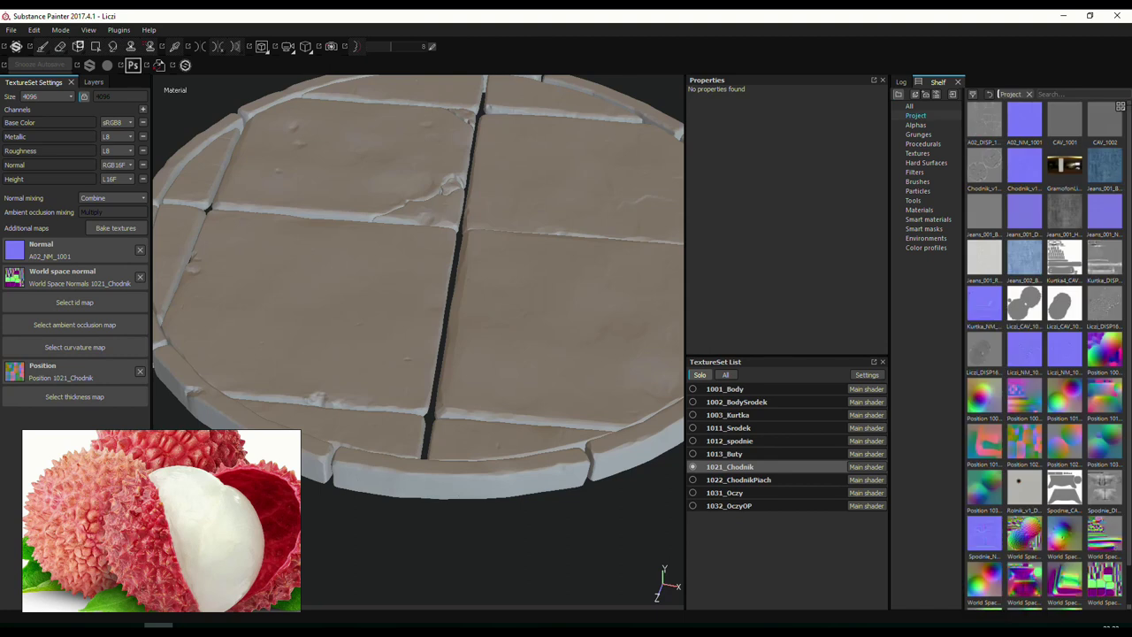
{"action": "left_click_drag", "start_coordinate": [985, 120], "coordinate": [946, 146]}
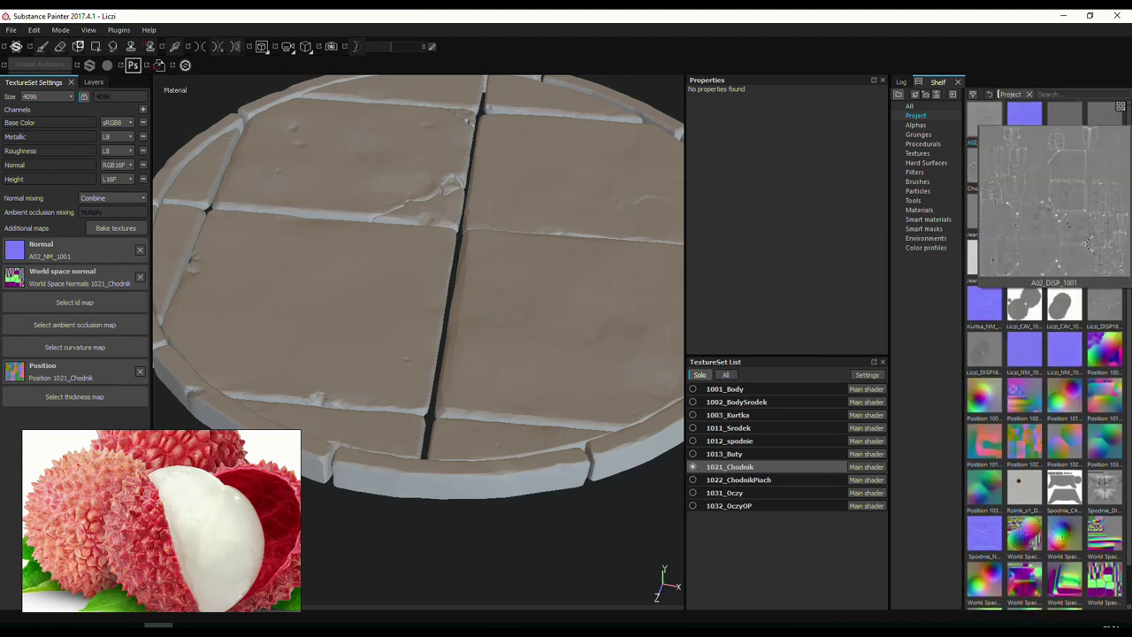
{"action": "left_click_drag", "start_coordinate": [983, 115], "coordinate": [75, 346]}
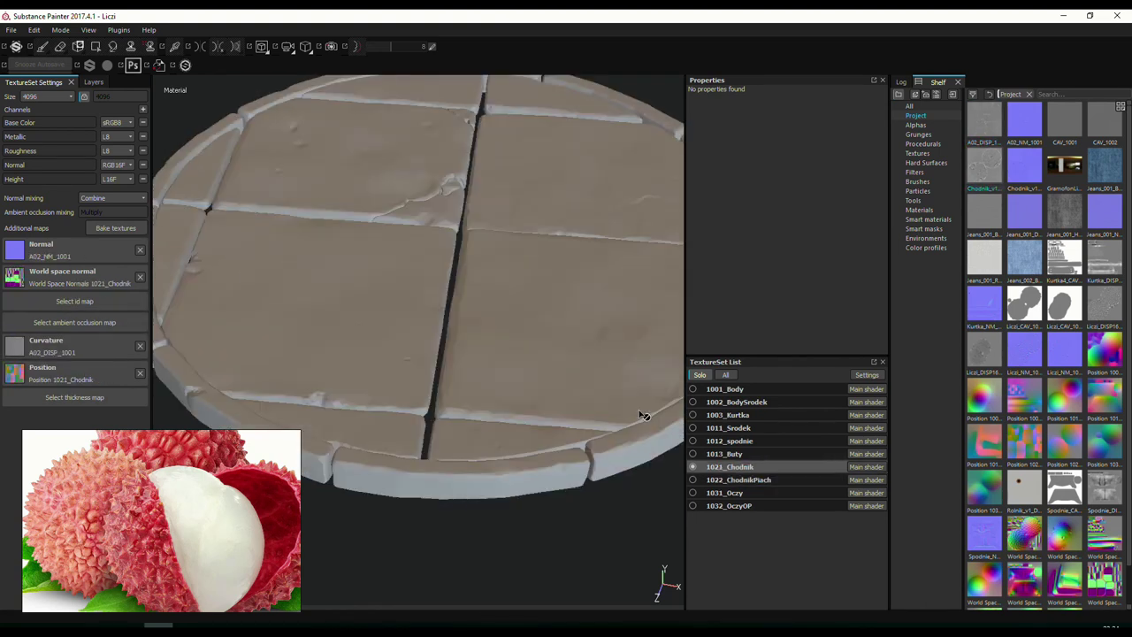
{"action": "key", "text": "f"}
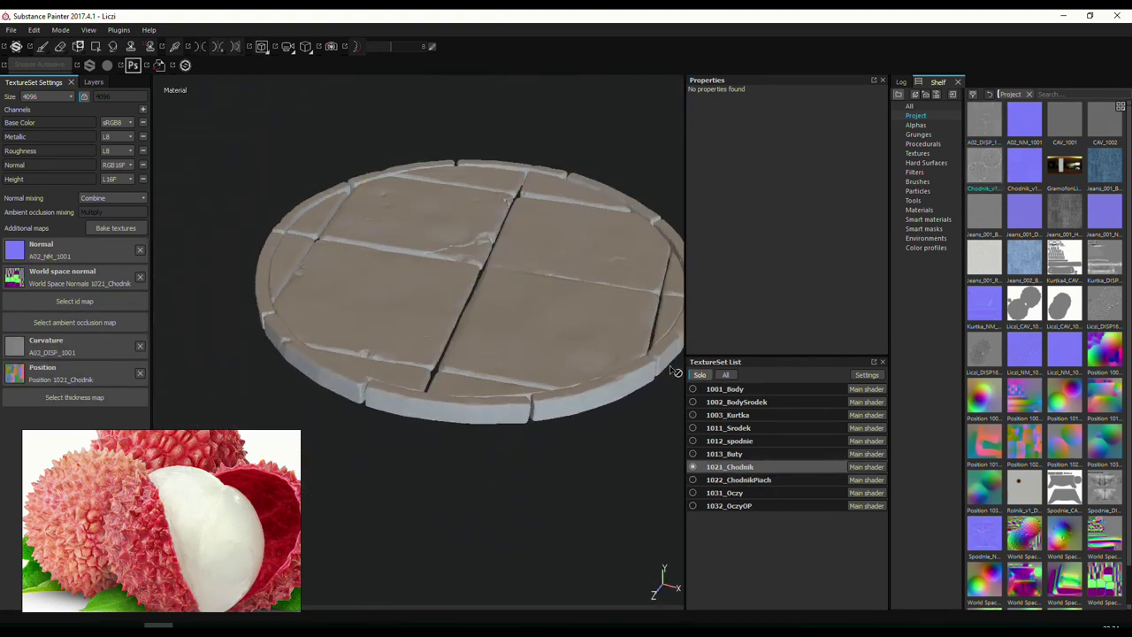
{"action": "left_click", "coordinate": [739, 479]}
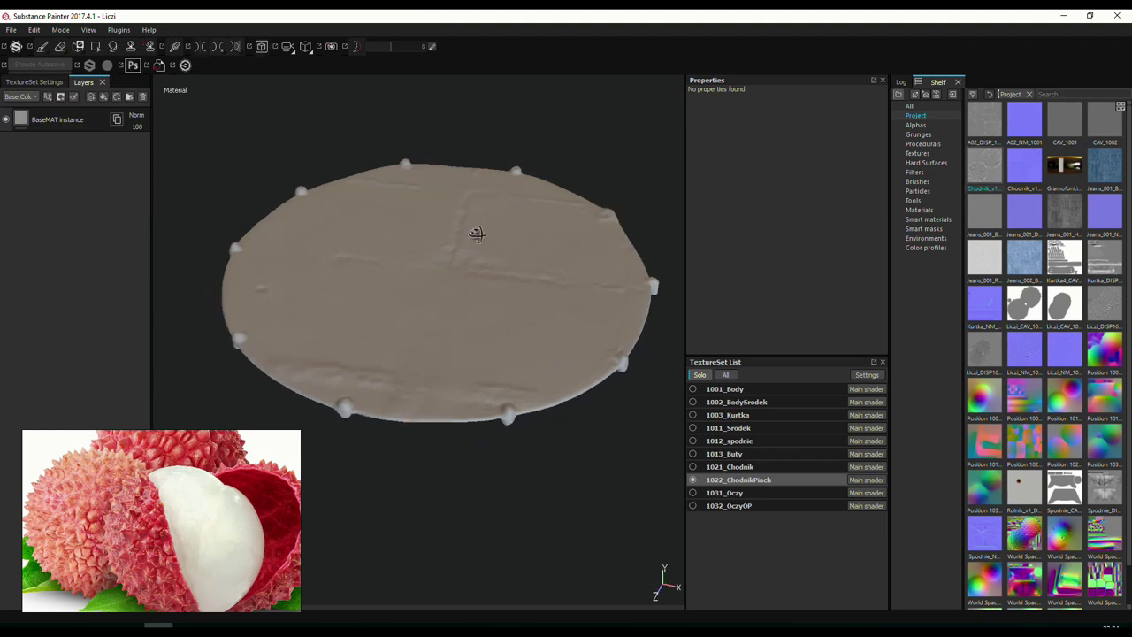
Add the Dirt smart material as a layer on the stone path disc.
{"action": "left_click", "coordinate": [927, 218]}
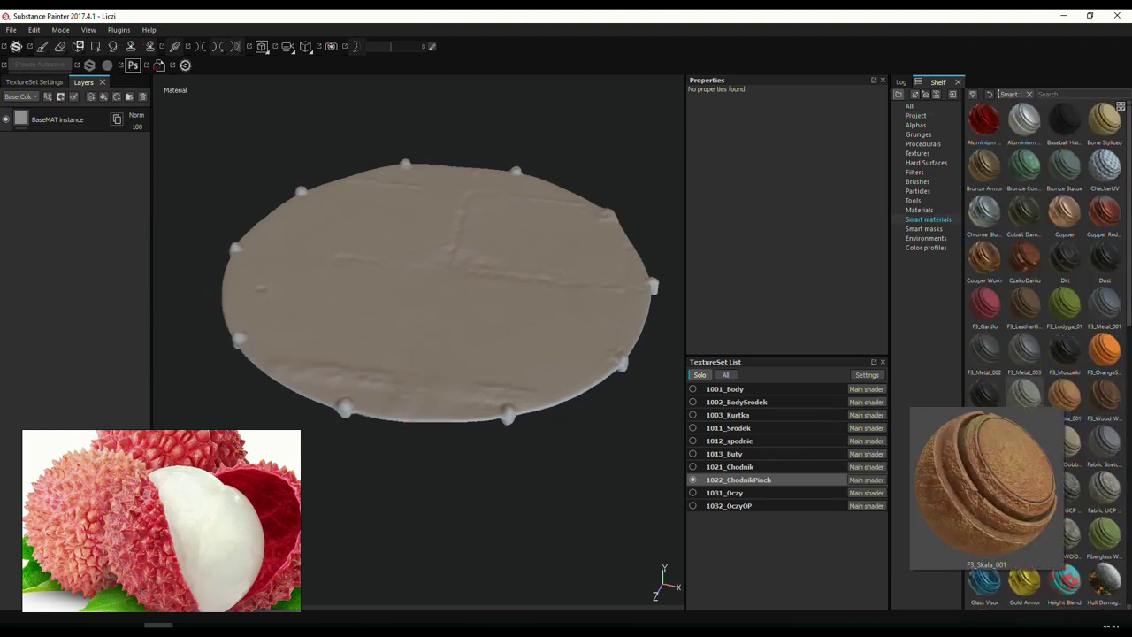
{"action": "scroll", "coordinate": [1044, 354], "scroll_direction": "down", "scroll_amount": 5}
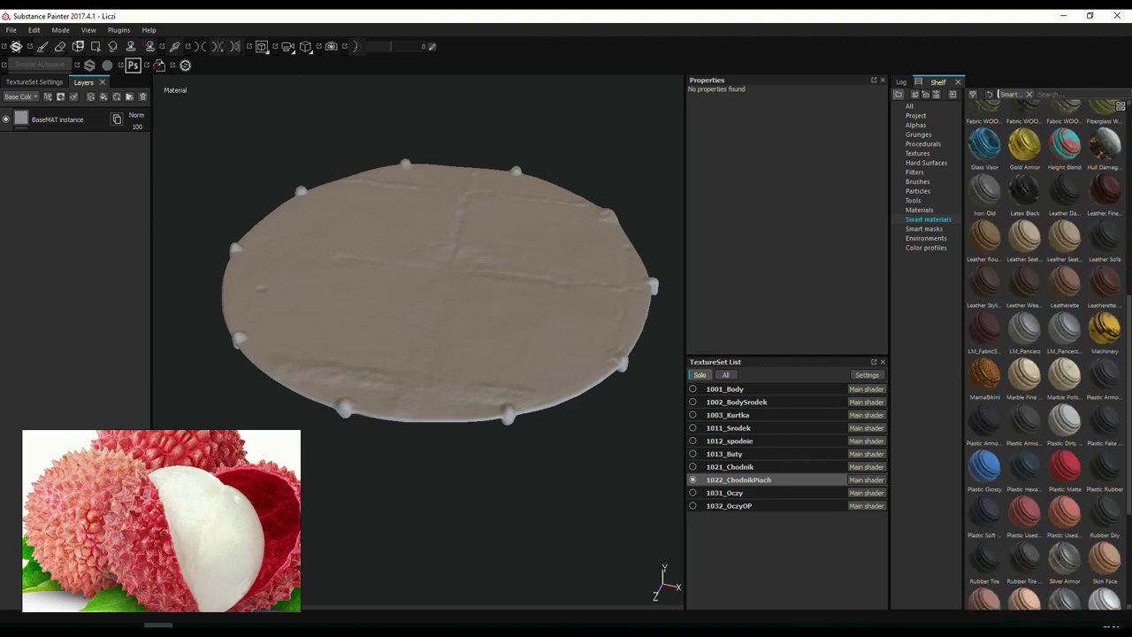
{"action": "scroll", "coordinate": [1043, 354], "scroll_direction": "down", "scroll_amount": 3}
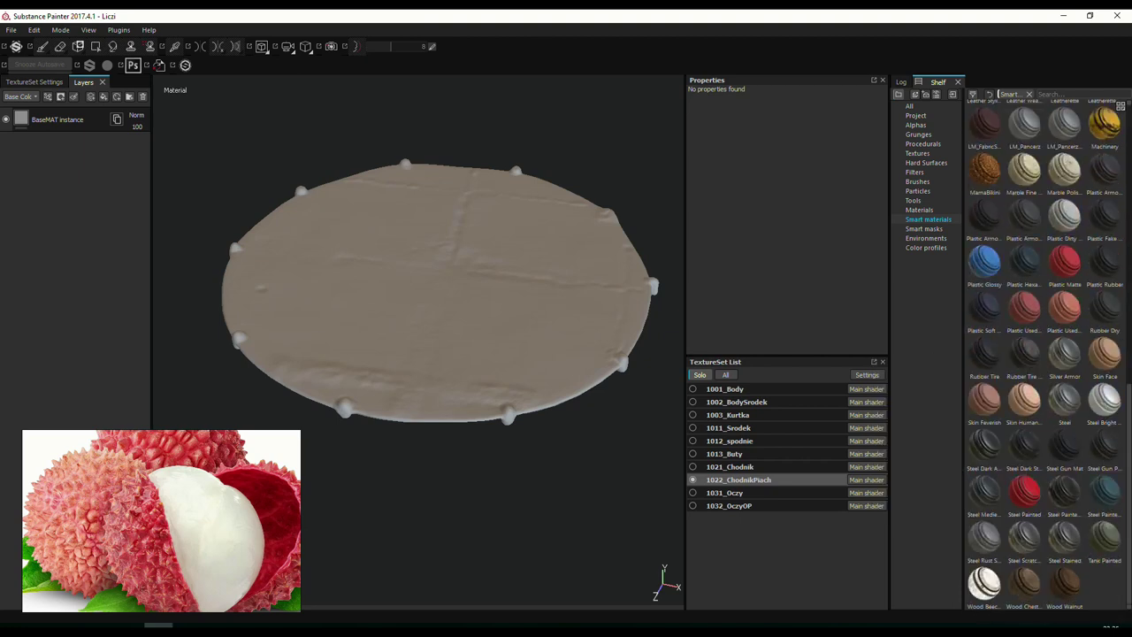
{"action": "scroll", "coordinate": [1043, 353], "scroll_direction": "up", "scroll_amount": 5}
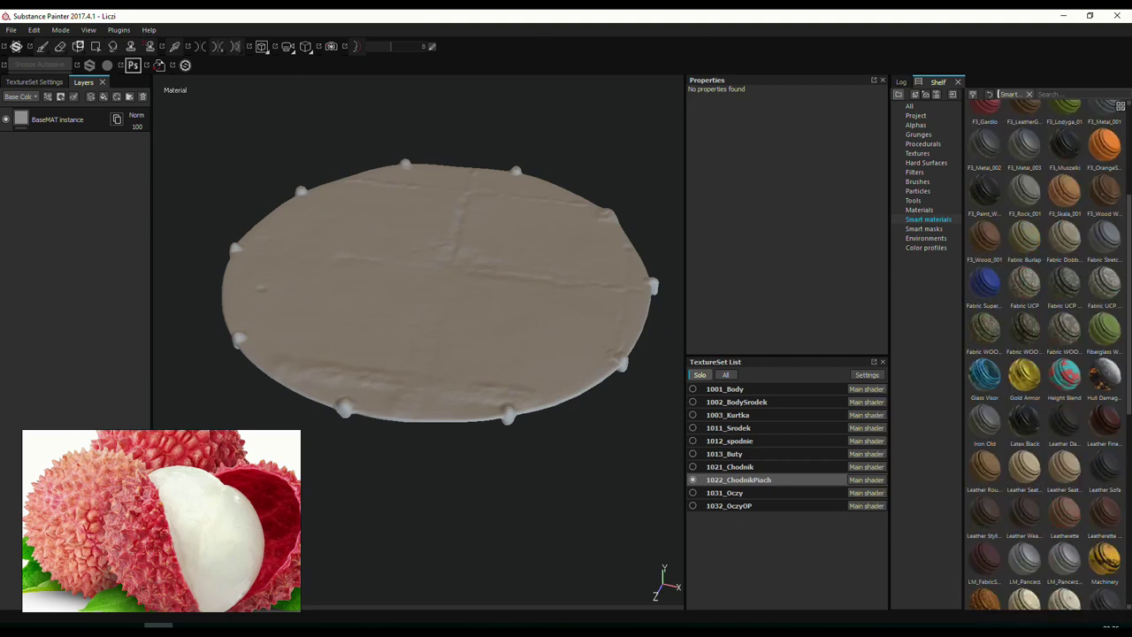
{"action": "scroll", "coordinate": [1044, 354], "scroll_direction": "up", "scroll_amount": 2}
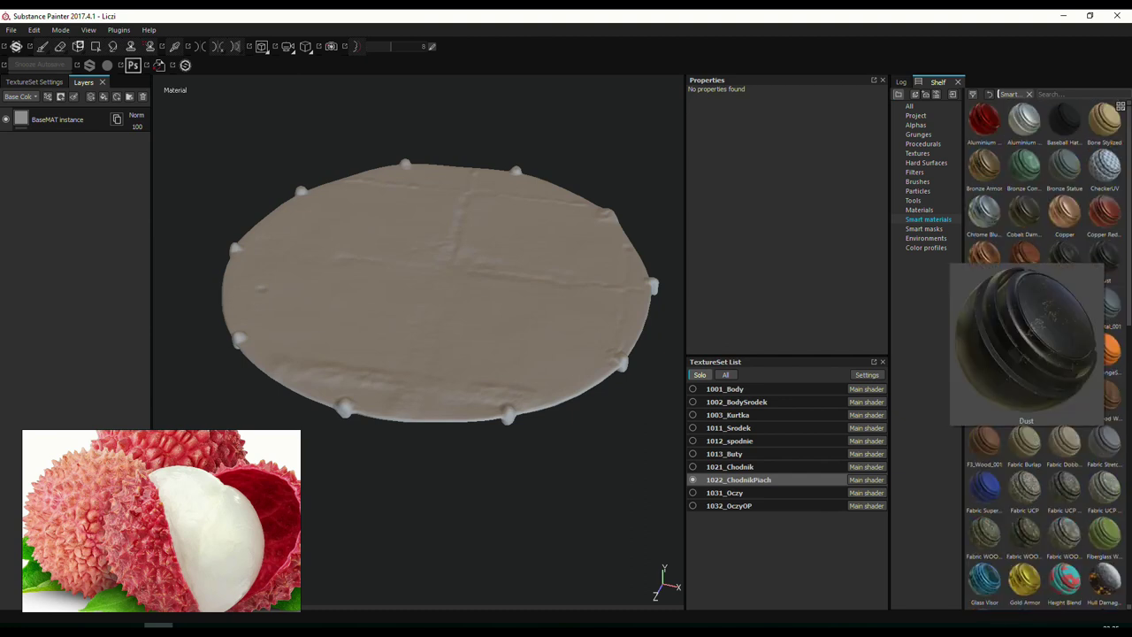
{"action": "left_click_drag", "start_coordinate": [1065, 256], "coordinate": [352, 192]}
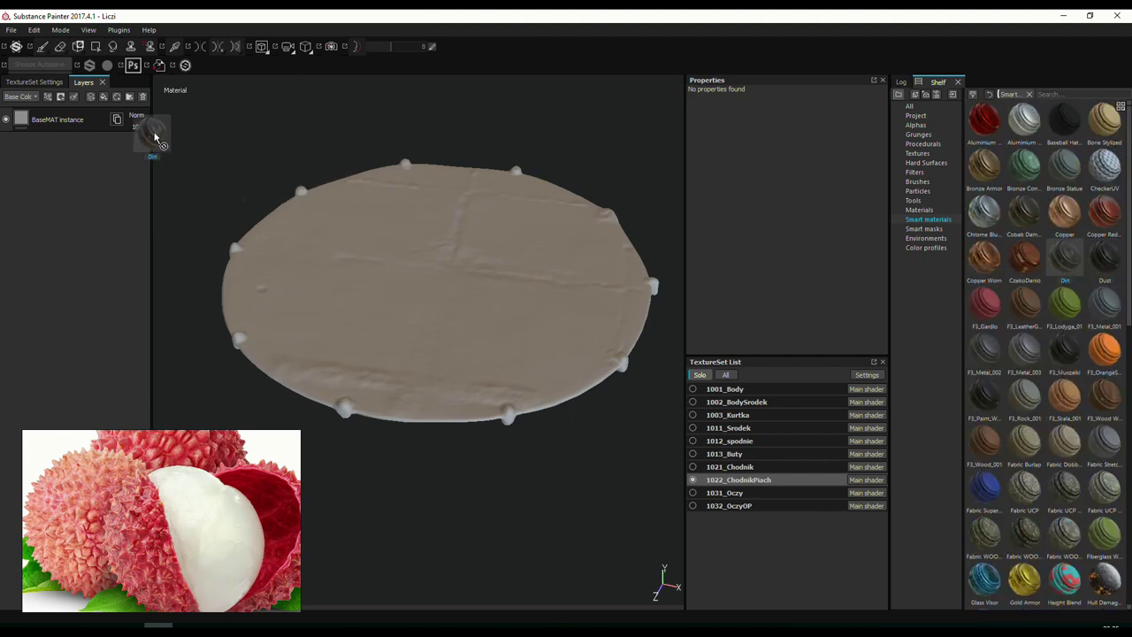
{"action": "left_click_drag", "start_coordinate": [155, 137], "coordinate": [142, 133]}
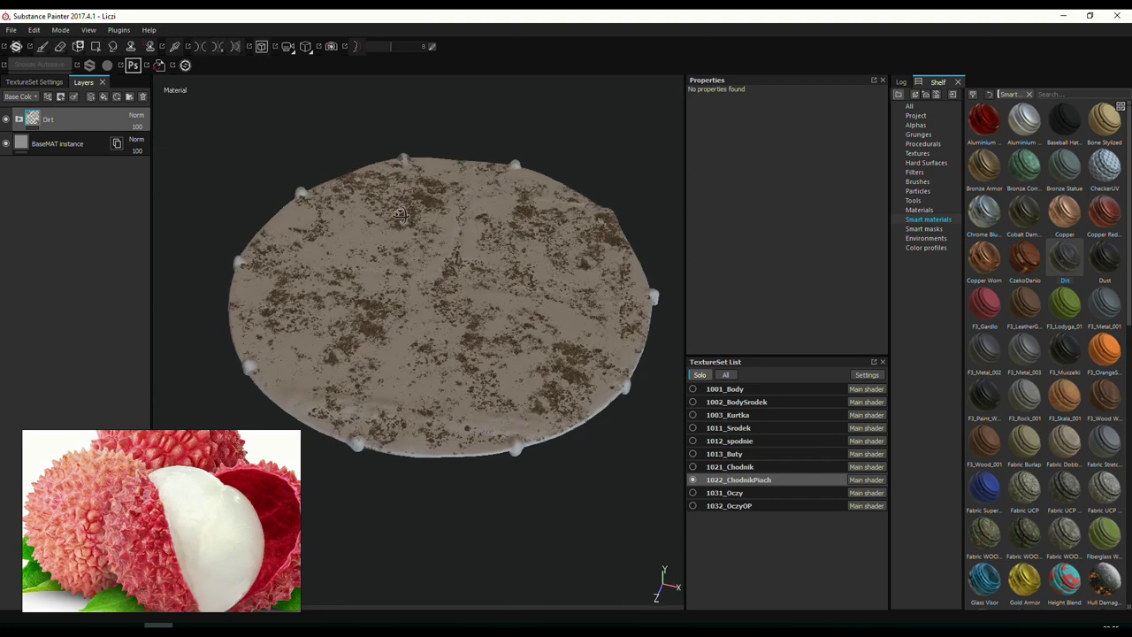
Add an empty Fill layer 1 beneath the Dirt layer.
{"action": "scroll", "coordinate": [499, 184], "scroll_direction": "up", "scroll_amount": 5}
{"action": "scroll", "coordinate": [518, 359], "scroll_direction": "down", "scroll_amount": 5}
{"action": "mouse_move", "coordinate": [518, 359]}
{"action": "left_mouse_down", "text": "alt"}
{"action": "mouse_move", "coordinate": [500, 386]}
{"action": "mouse_move", "coordinate": [460, 354]}
{"action": "left_mouse_up", "text": "alt"}
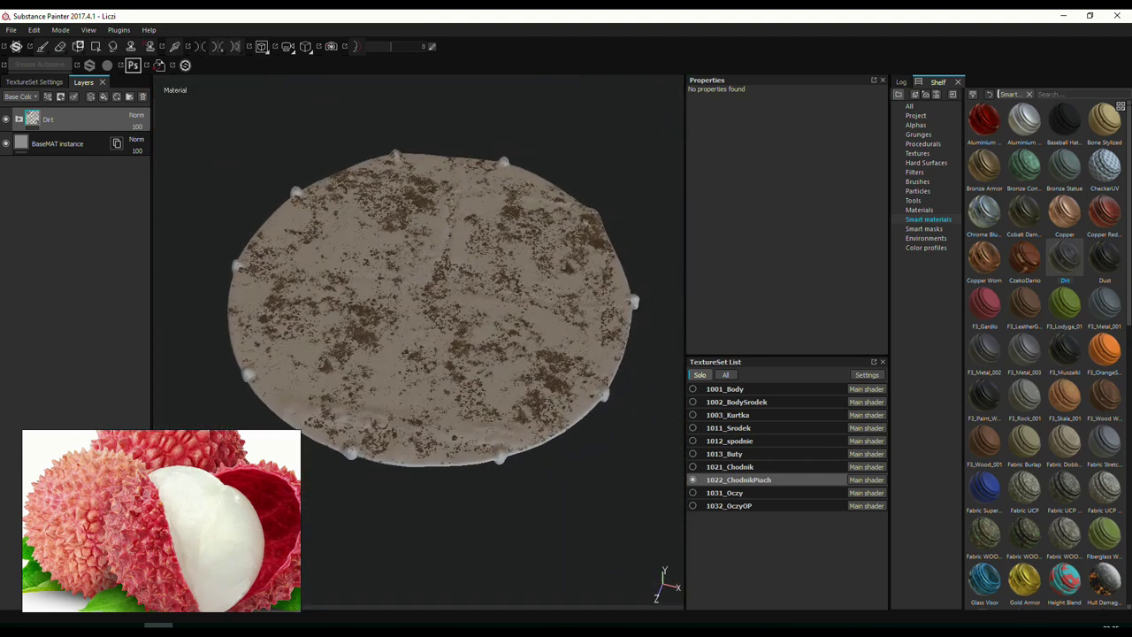
{"action": "left_click", "coordinate": [116, 96]}
{"action": "left_click_drag", "start_coordinate": [53, 118], "coordinate": [53, 155]}
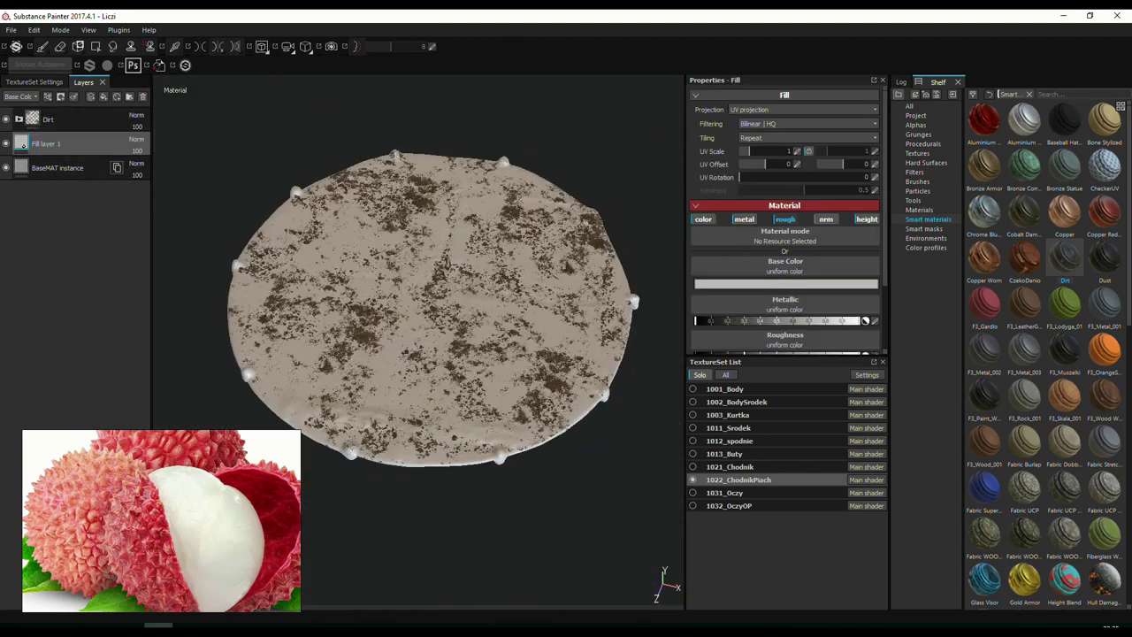
In Explorer's B2M folder, select Clay_001_Base_Color and Clay_001_Bump.
{"action": "key", "text": "alt+Tab"}
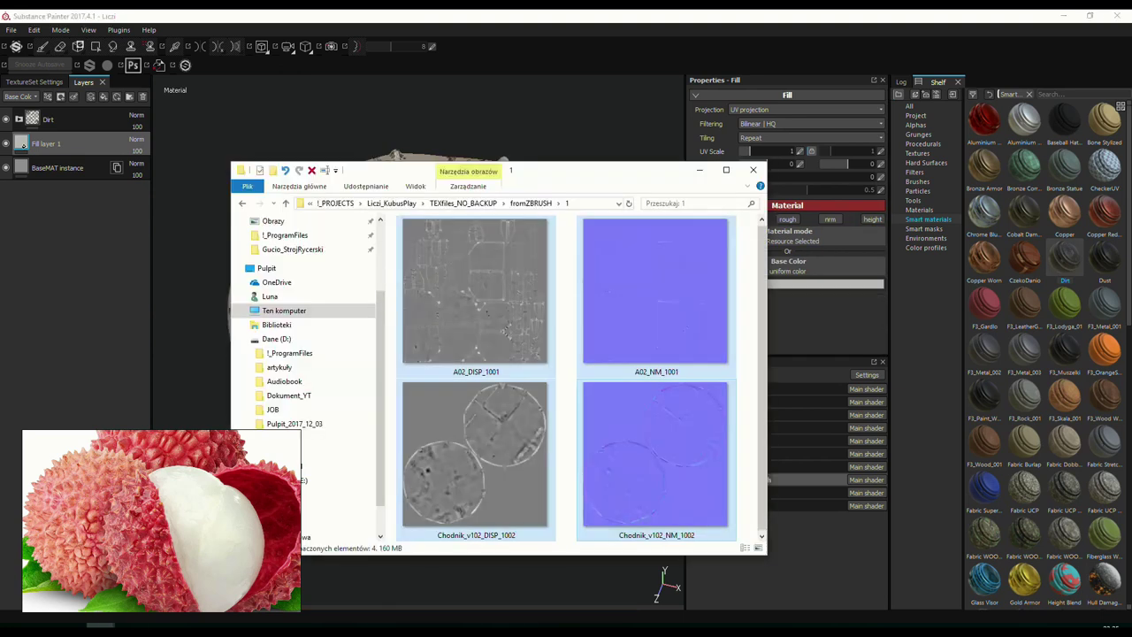
{"action": "key", "text": "alt+Tab"}
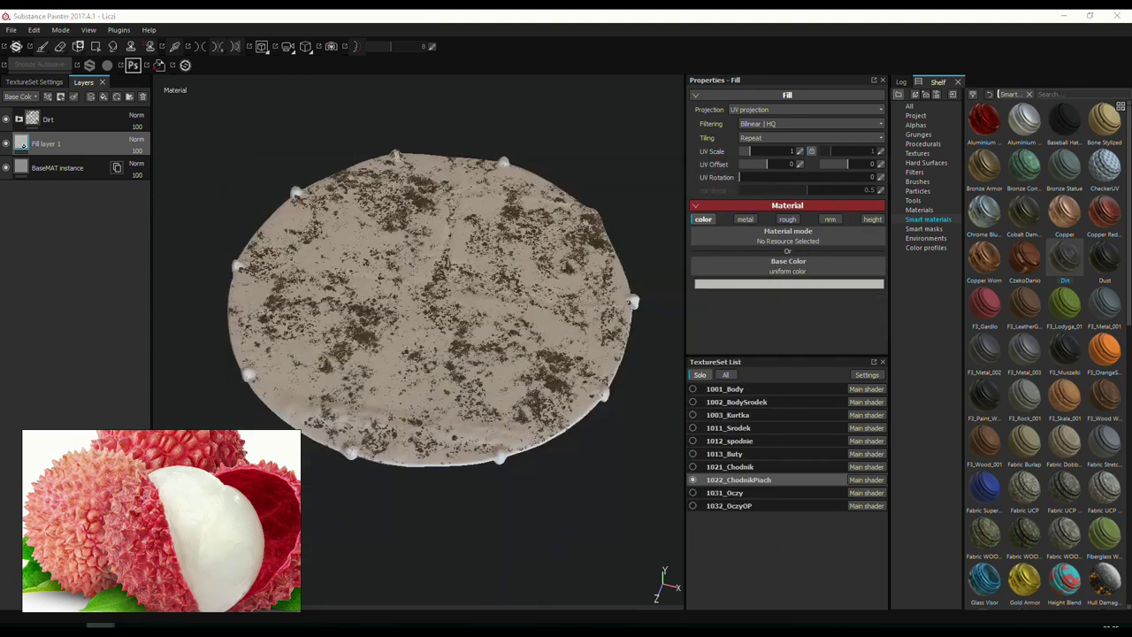
{"action": "key", "text": "alt+Tab"}
{"action": "key", "text": "alt+Tab"}
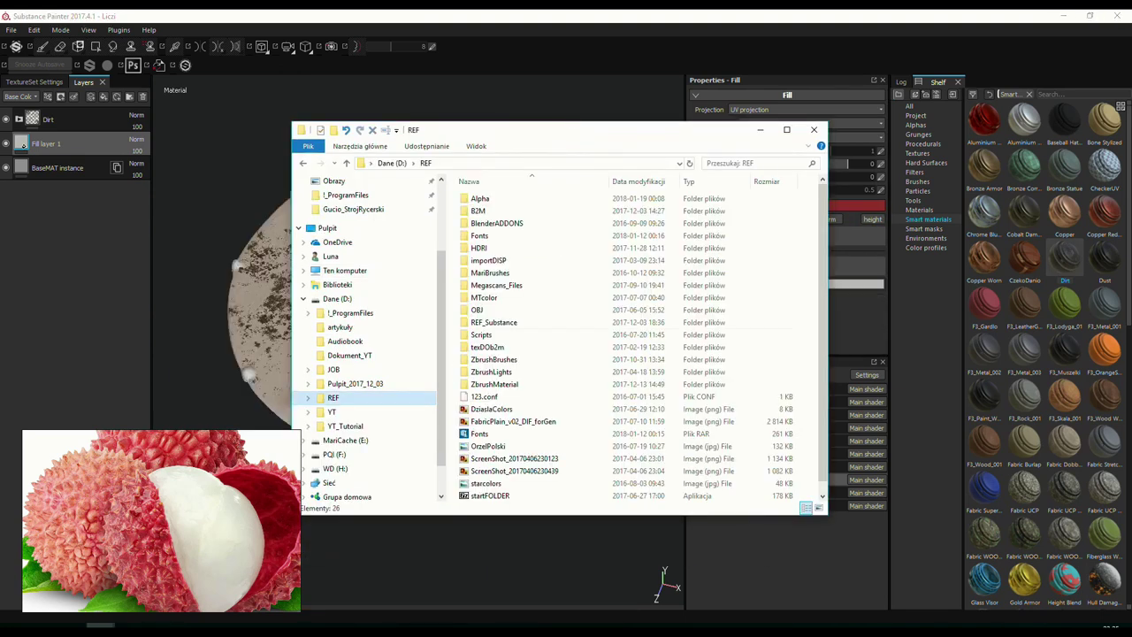
{"action": "double_click", "coordinate": [469, 210]}
{"action": "scroll", "coordinate": [703, 184], "scroll_direction": "down", "scroll_amount": 3}
{"action": "scroll", "coordinate": [703, 184], "scroll_direction": "down", "scroll_amount": 3}
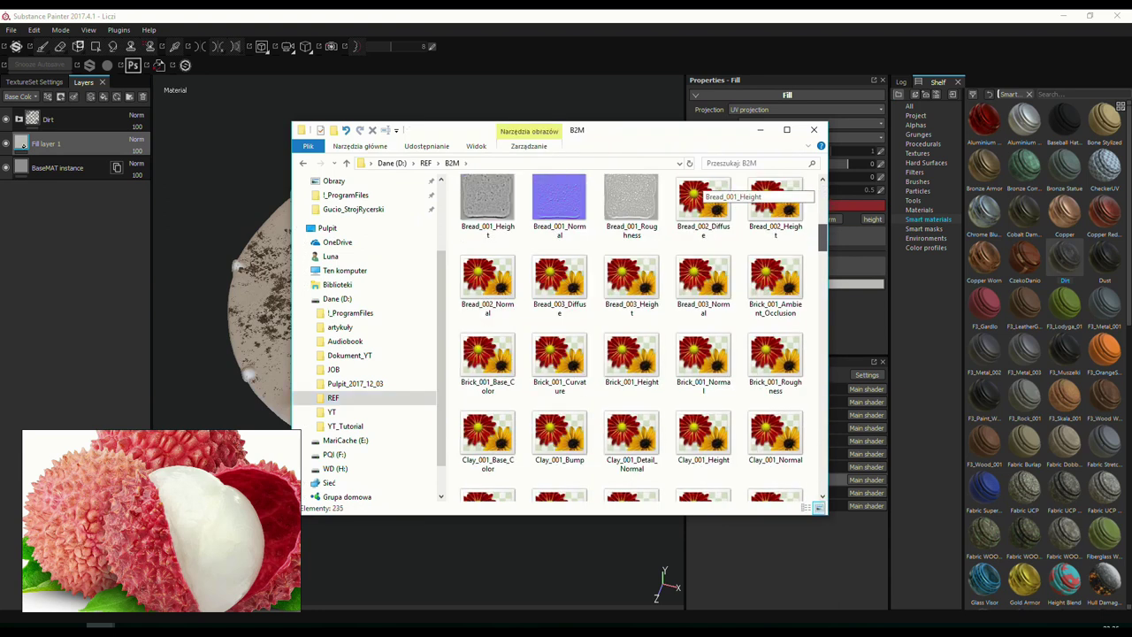
{"action": "scroll", "coordinate": [703, 184], "scroll_direction": "down", "scroll_amount": 2}
{"action": "scroll", "coordinate": [704, 184], "scroll_direction": "down", "scroll_amount": 1}
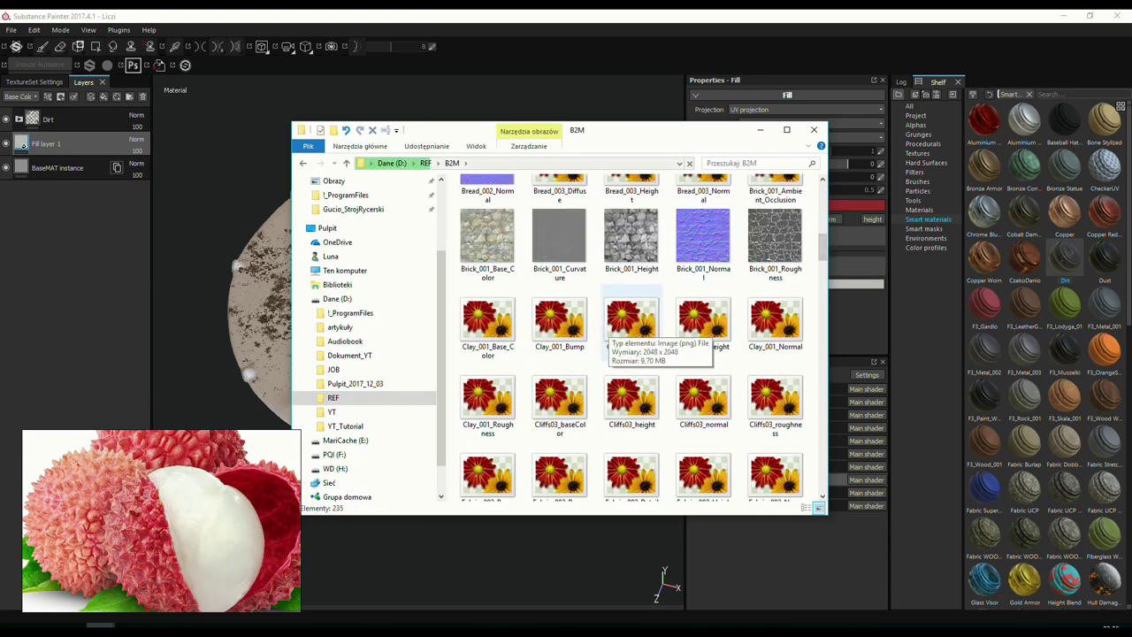
{"action": "left_click", "coordinate": [487, 316]}
{"action": "left_click", "coordinate": [559, 316], "text": "ctrl"}
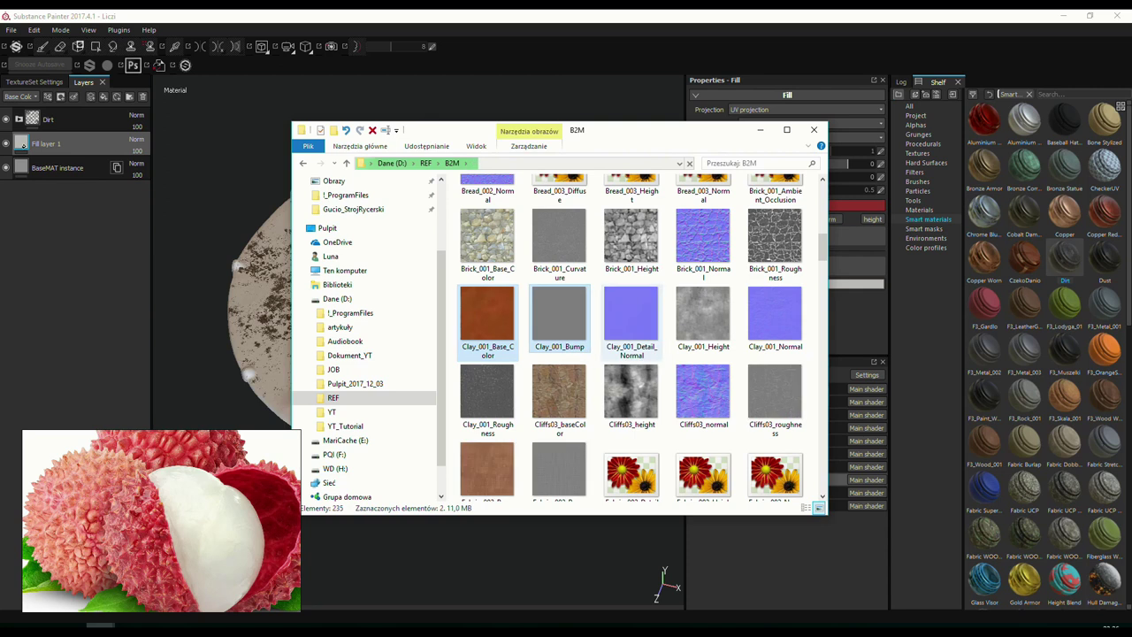
Drop both Clay textures onto the shelf, mark them as texture, and import to the Liczi project.
{"action": "left_click_drag", "start_coordinate": [504, 309], "coordinate": [1017, 327]}
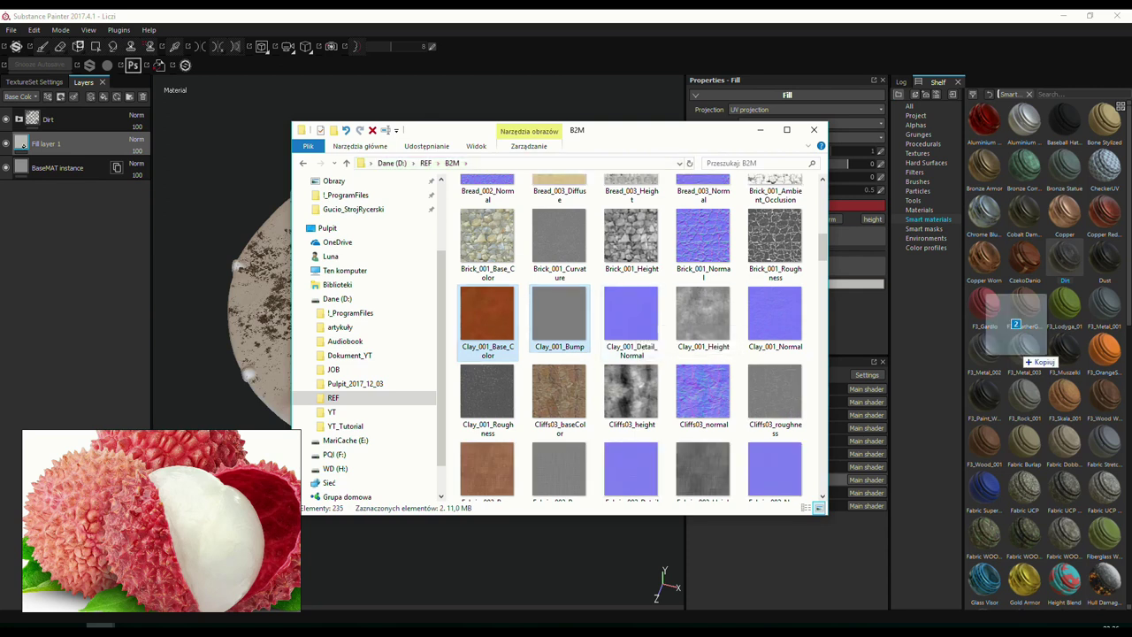
{"action": "left_click_drag", "start_coordinate": [705, 133], "coordinate": [272, 226]}
{"action": "left_click", "coordinate": [423, 196]}
{"action": "left_click", "coordinate": [717, 214]}
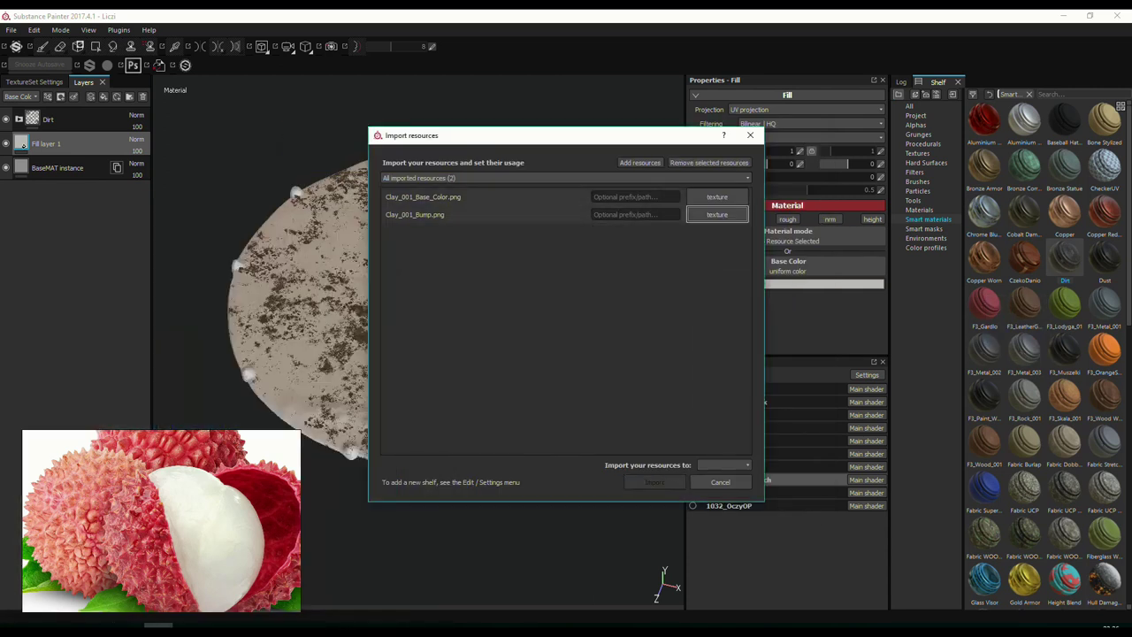
{"action": "left_click", "coordinate": [725, 252]}
{"action": "left_click", "coordinate": [723, 463]}
{"action": "left_click", "coordinate": [734, 488]}
{"action": "left_click", "coordinate": [654, 482]}
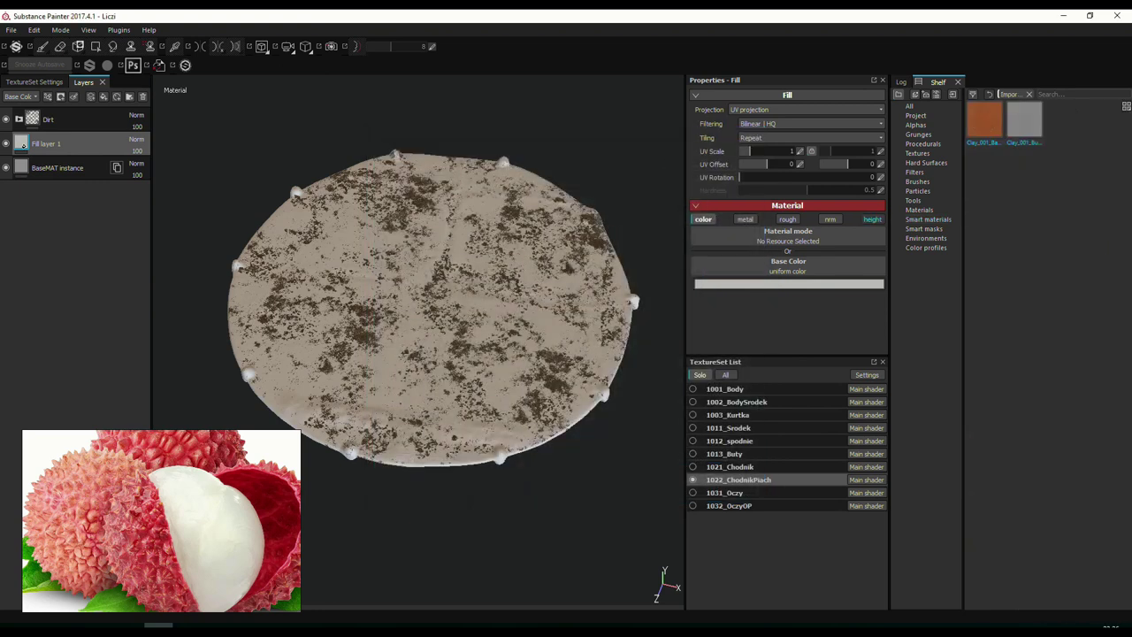
Enable height and roughness on Fill layer 1, using Clay_001_Base_Color for base colour and Clay_001_Bump for roughness and height.
{"action": "left_click", "coordinate": [872, 218]}
{"action": "mouse_move", "coordinate": [984, 119]}
{"action": "left_mouse_down"}
{"action": "mouse_move", "coordinate": [787, 269]}
{"action": "mouse_move", "coordinate": [939, 243]}
{"action": "left_mouse_up"}
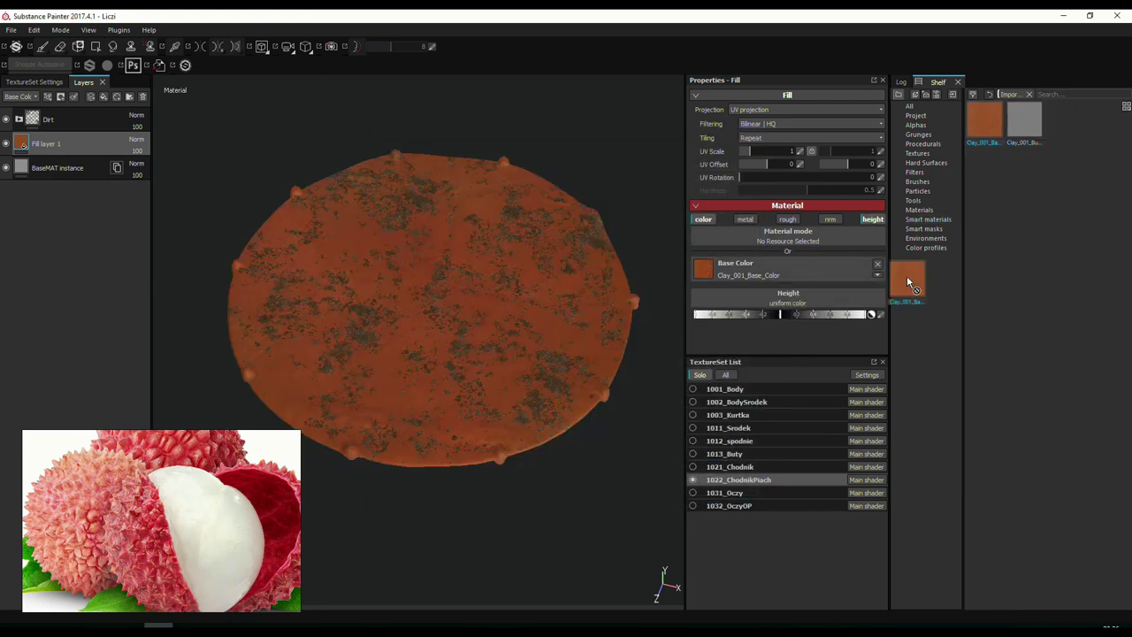
{"action": "left_click_drag", "start_coordinate": [907, 281], "coordinate": [786, 218]}
{"action": "left_click_drag", "start_coordinate": [815, 323], "coordinate": [814, 325]}
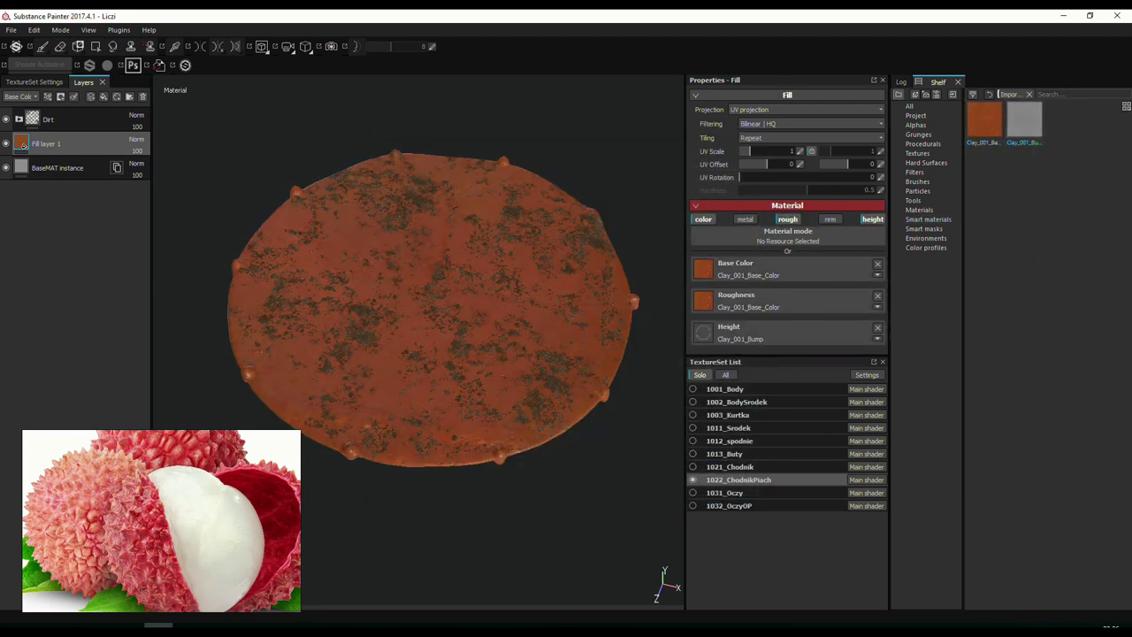
{"action": "left_click_drag", "start_coordinate": [1024, 119], "coordinate": [779, 300]}
{"action": "scroll", "coordinate": [523, 371], "scroll_direction": "up", "scroll_amount": 3}
{"action": "mouse_move", "coordinate": [523, 370]}
{"action": "left_mouse_down", "text": "alt"}
{"action": "mouse_move", "coordinate": [342, 277]}
{"action": "mouse_move", "coordinate": [526, 319]}
{"action": "mouse_move", "coordinate": [513, 465]}
{"action": "left_mouse_up", "text": "alt"}
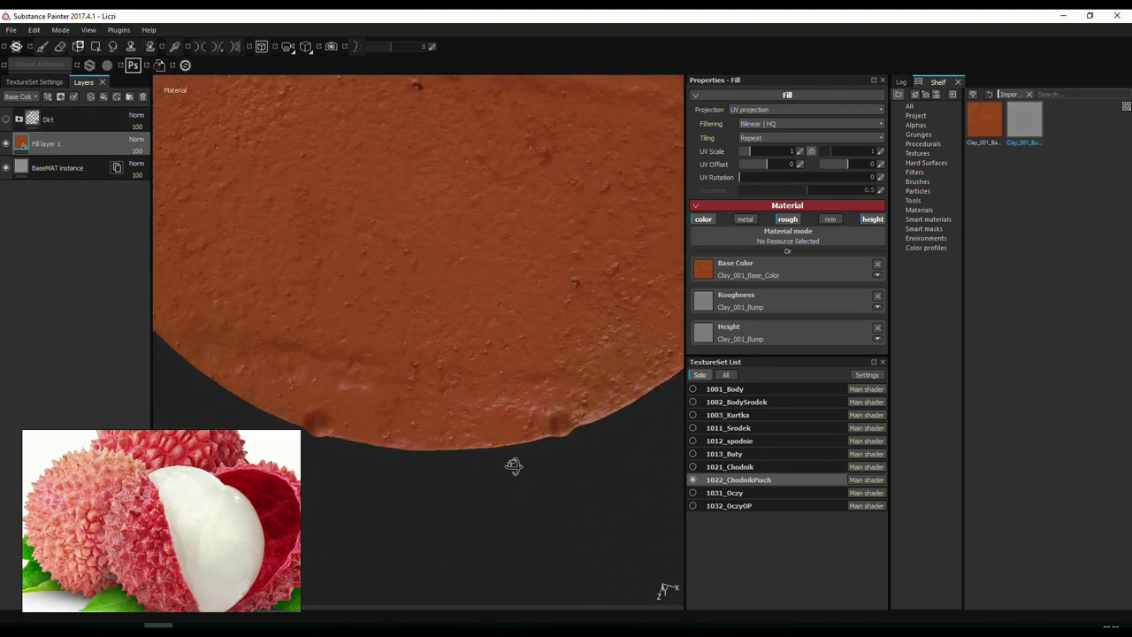
Add a roughness Levels effect to the fill with input black point 0.289 and raised output minimum.
{"action": "left_click", "coordinate": [48, 97]}
{"action": "left_click", "coordinate": [70, 147]}
{"action": "left_click", "coordinate": [814, 111]}
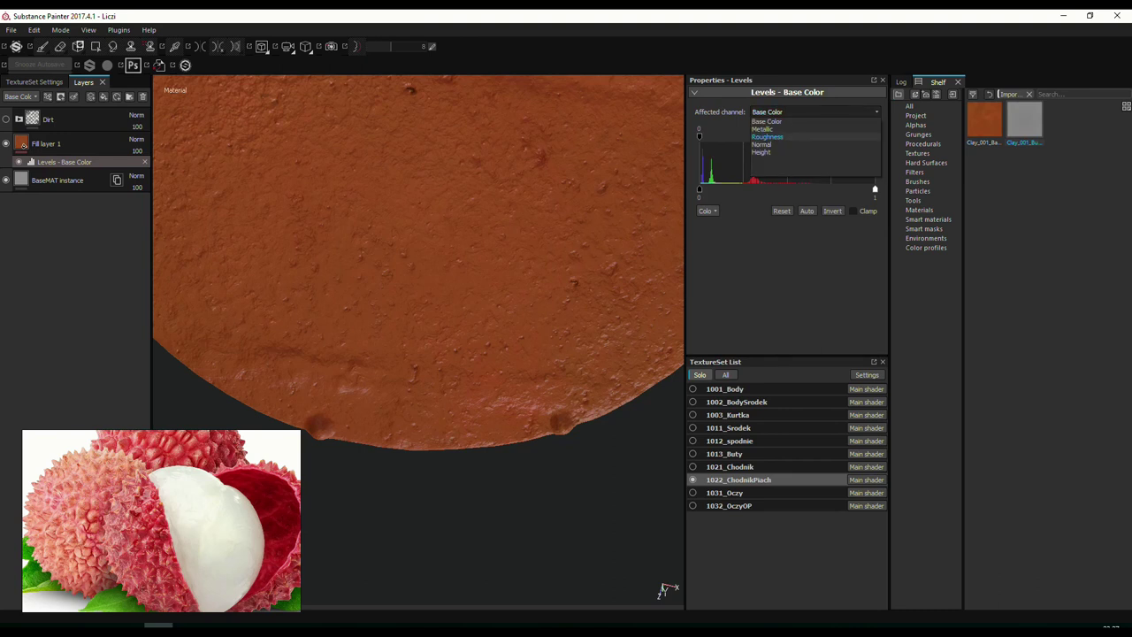
{"action": "left_click", "coordinate": [778, 139]}
{"action": "left_click_drag", "start_coordinate": [556, 127], "coordinate": [533, 257], "text": "alt"}
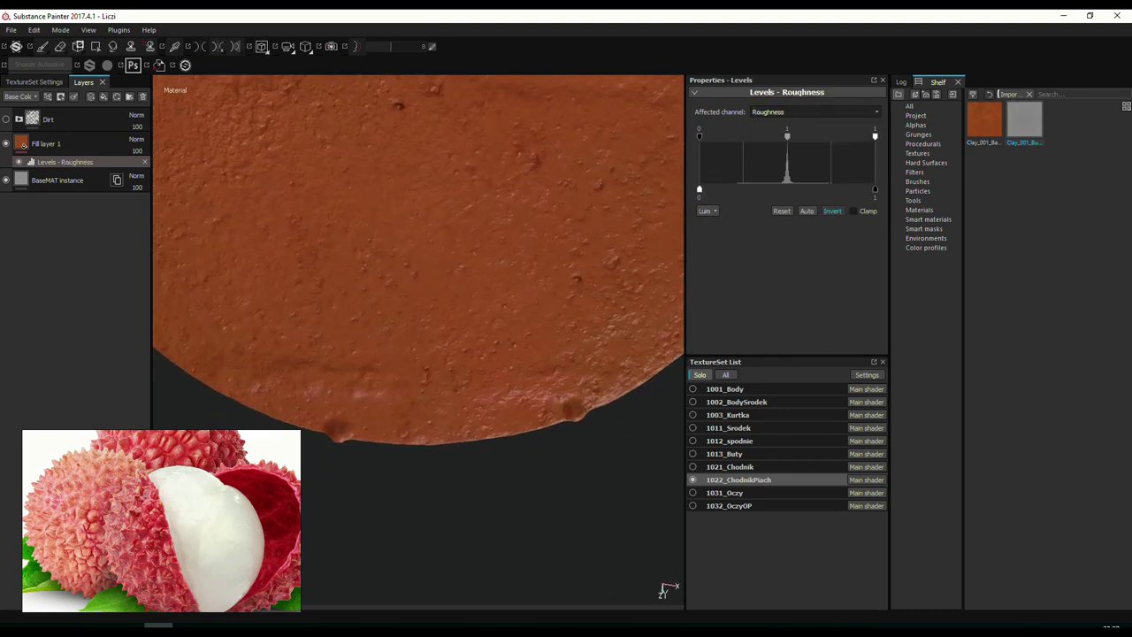
{"action": "left_click_drag", "start_coordinate": [733, 134], "coordinate": [750, 134]}
{"action": "left_click_drag", "start_coordinate": [875, 134], "coordinate": [809, 135]}
{"action": "mouse_move", "coordinate": [543, 324]}
{"action": "left_mouse_down", "text": "alt"}
{"action": "mouse_move", "coordinate": [561, 404]}
{"action": "mouse_move", "coordinate": [336, 301]}
{"action": "mouse_move", "coordinate": [467, 291]}
{"action": "left_mouse_up", "text": "alt"}
{"action": "right_click_drag", "start_coordinate": [467, 292], "coordinate": [531, 292], "text": "shift"}
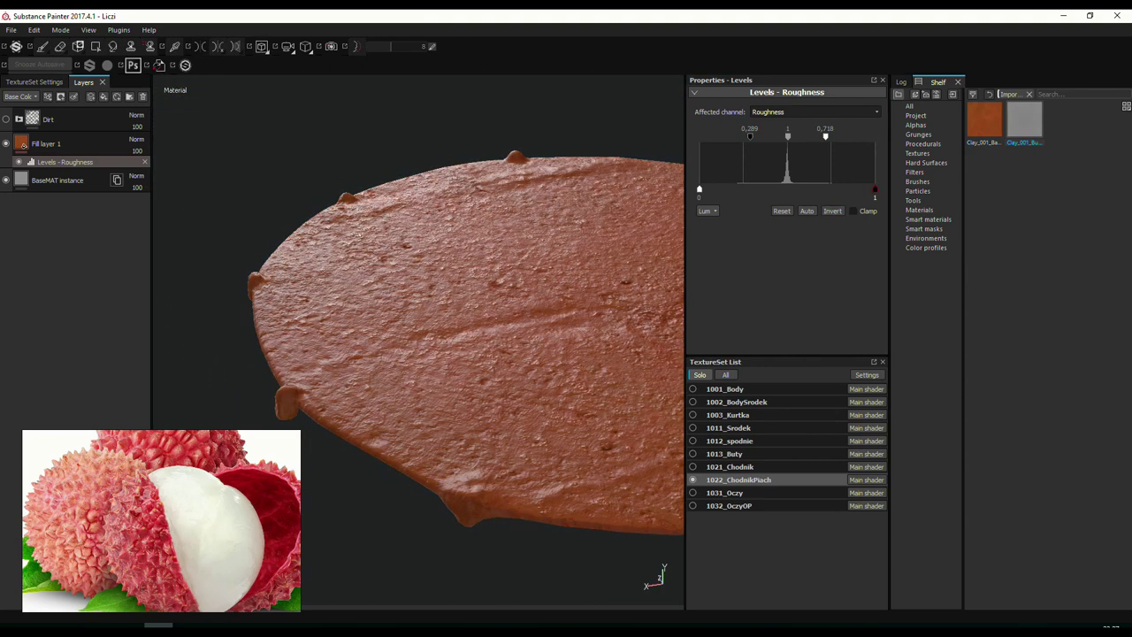
{"action": "left_click_drag", "start_coordinate": [699, 189], "coordinate": [773, 189]}
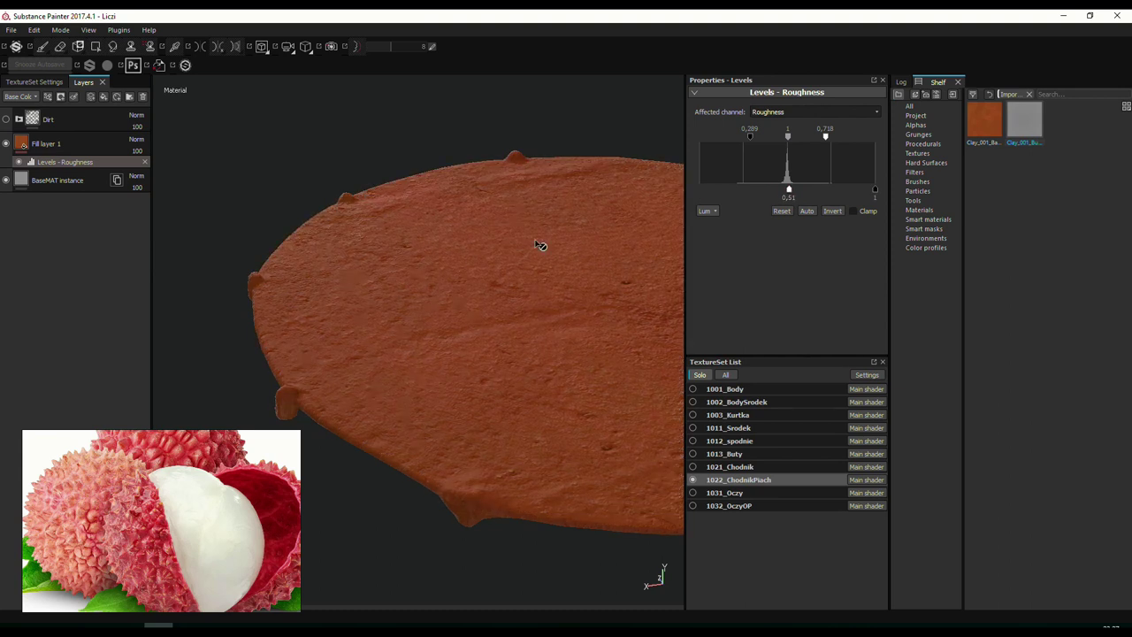
{"action": "mouse_move", "coordinate": [539, 244]}
{"action": "left_mouse_down", "text": "alt"}
{"action": "mouse_move", "coordinate": [398, 212]}
{"action": "mouse_move", "coordinate": [536, 357]}
{"action": "mouse_move", "coordinate": [452, 295]}
{"action": "left_mouse_up", "text": "alt"}
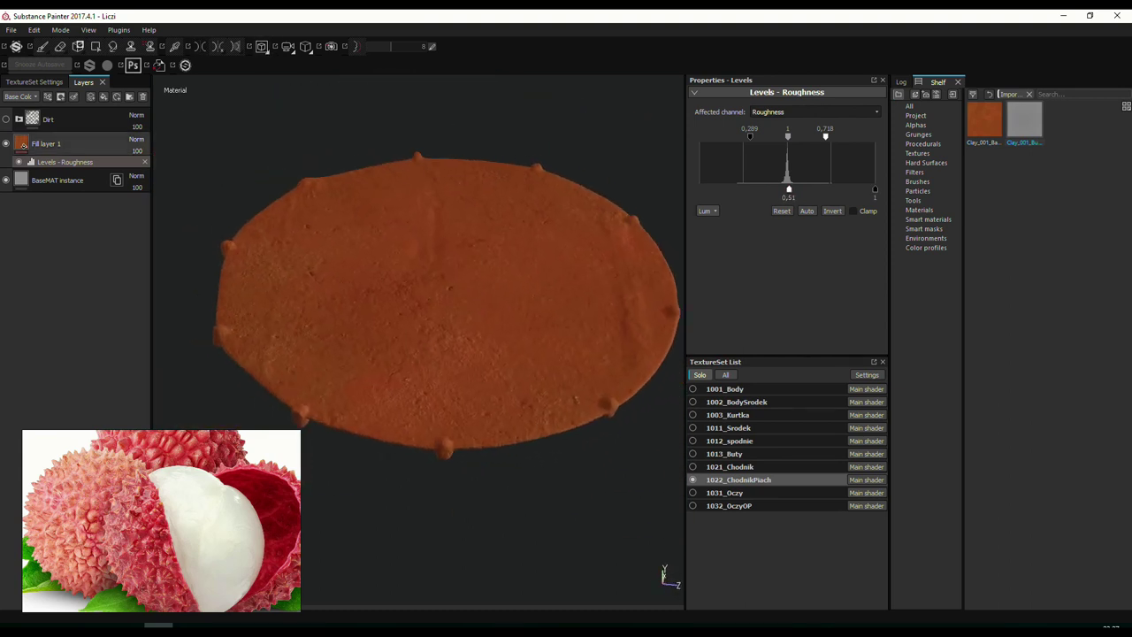
Add a base colour Levels effect that darkens the clay's output white level.
{"action": "left_click", "coordinate": [46, 143]}
{"action": "left_click", "coordinate": [48, 97]}
{"action": "left_click", "coordinate": [74, 146]}
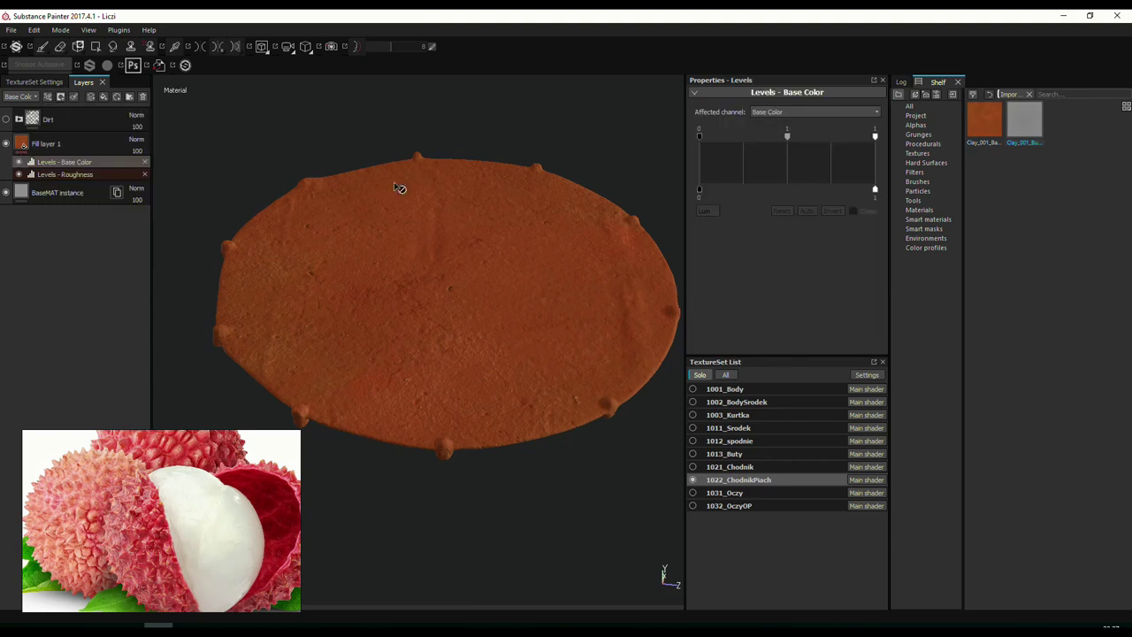
{"action": "left_click_drag", "start_coordinate": [698, 135], "coordinate": [704, 134]}
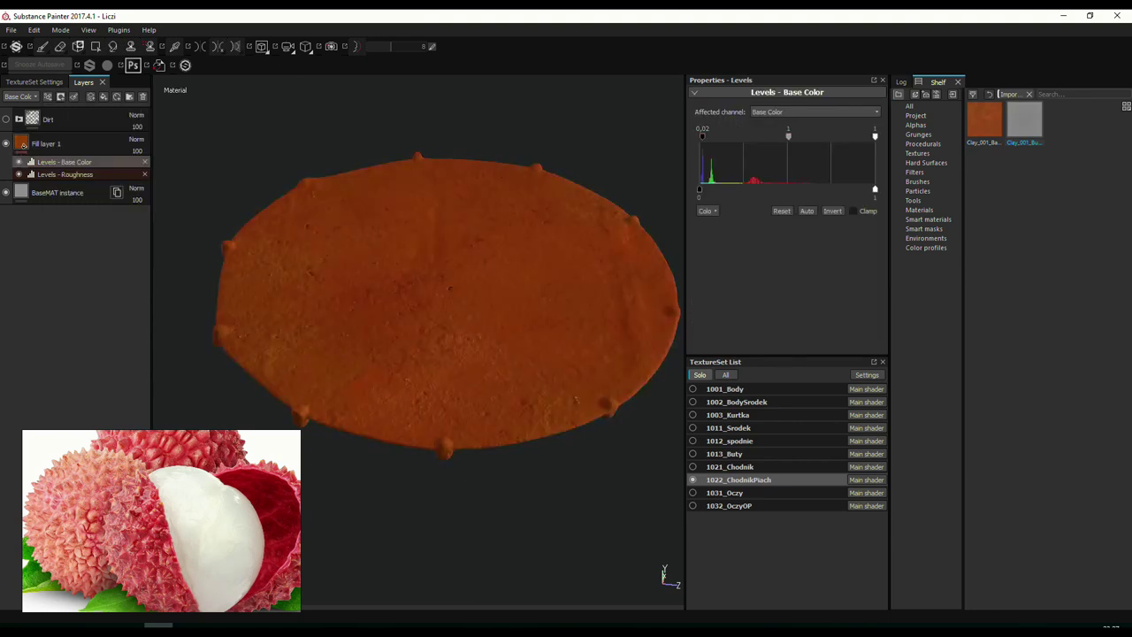
{"action": "left_click_drag", "start_coordinate": [875, 190], "coordinate": [792, 189]}
{"action": "left_click_drag", "start_coordinate": [699, 189], "coordinate": [702, 190]}
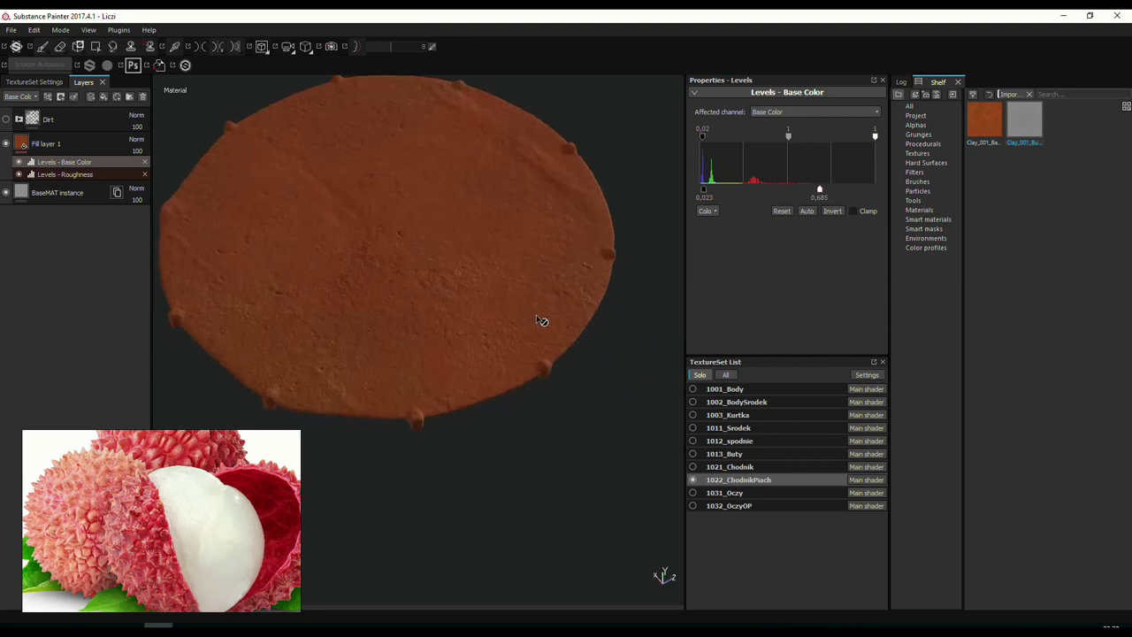
Show all texture sets and check the plate in the 2D, split and 3D views.
{"action": "left_click", "coordinate": [700, 374]}
{"action": "key", "text": "F3"}
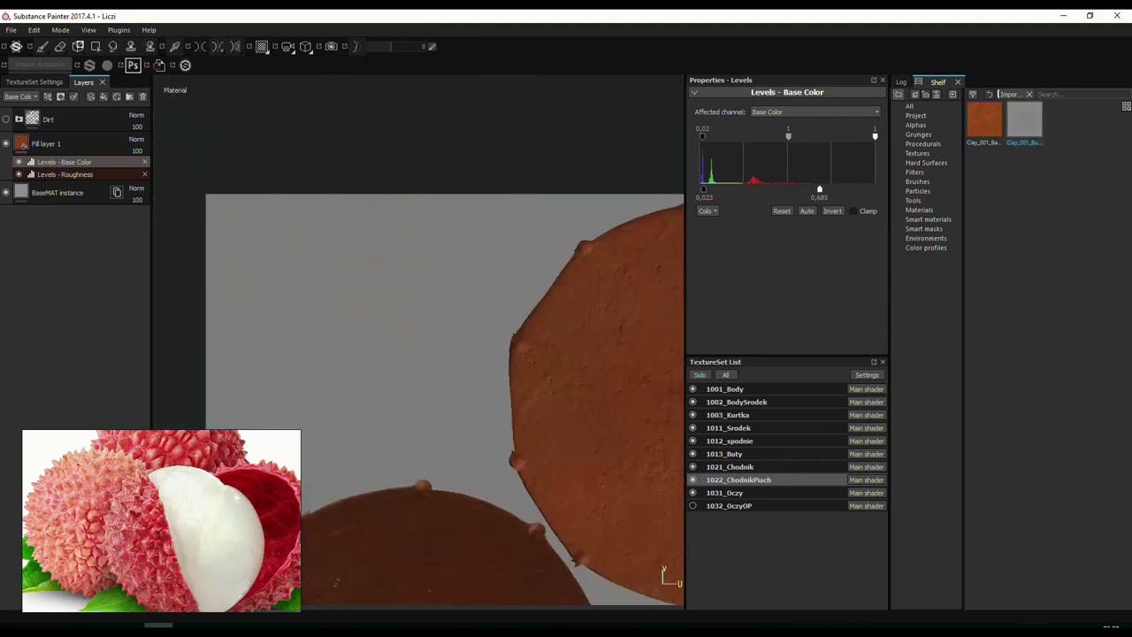
{"action": "key", "text": "F1"}
{"action": "key", "text": "F2"}
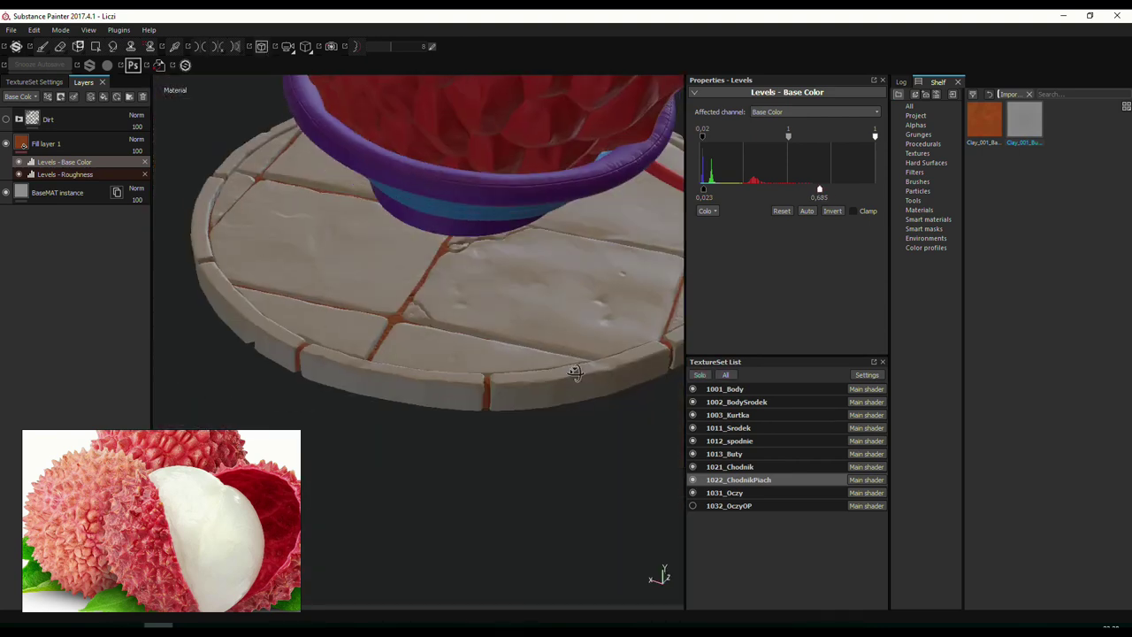
{"action": "left_click_drag", "start_coordinate": [577, 374], "coordinate": [541, 366], "text": "alt"}
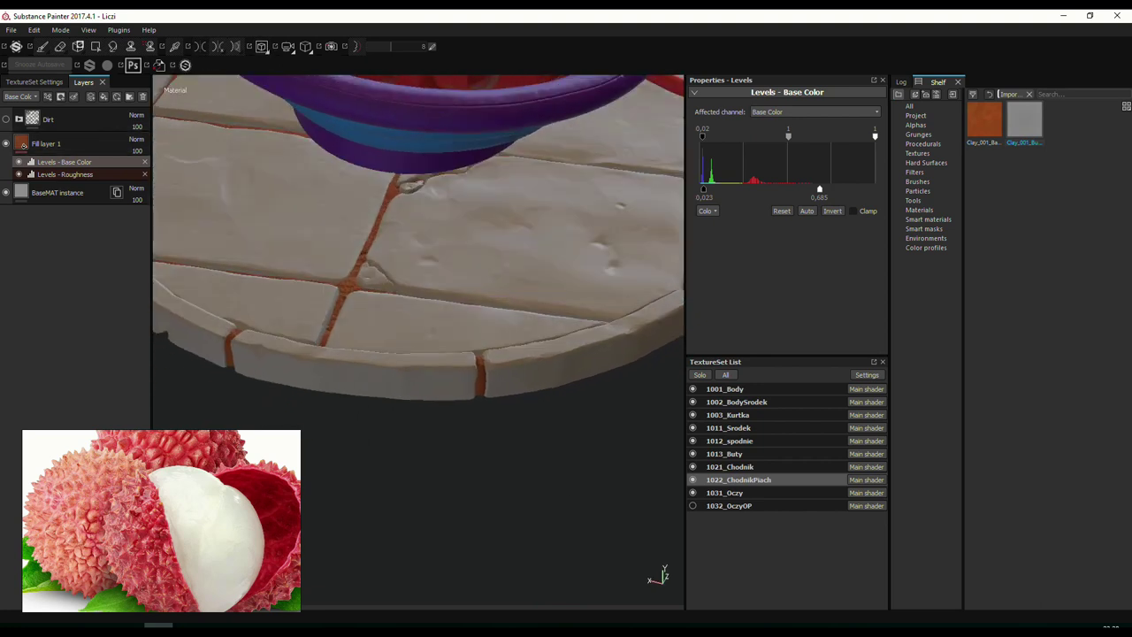
Add an HSL Perceptive filter and lower the 1022_ChodnikPiach fill's lightness to 0.34.
{"action": "left_click", "coordinate": [48, 97]}
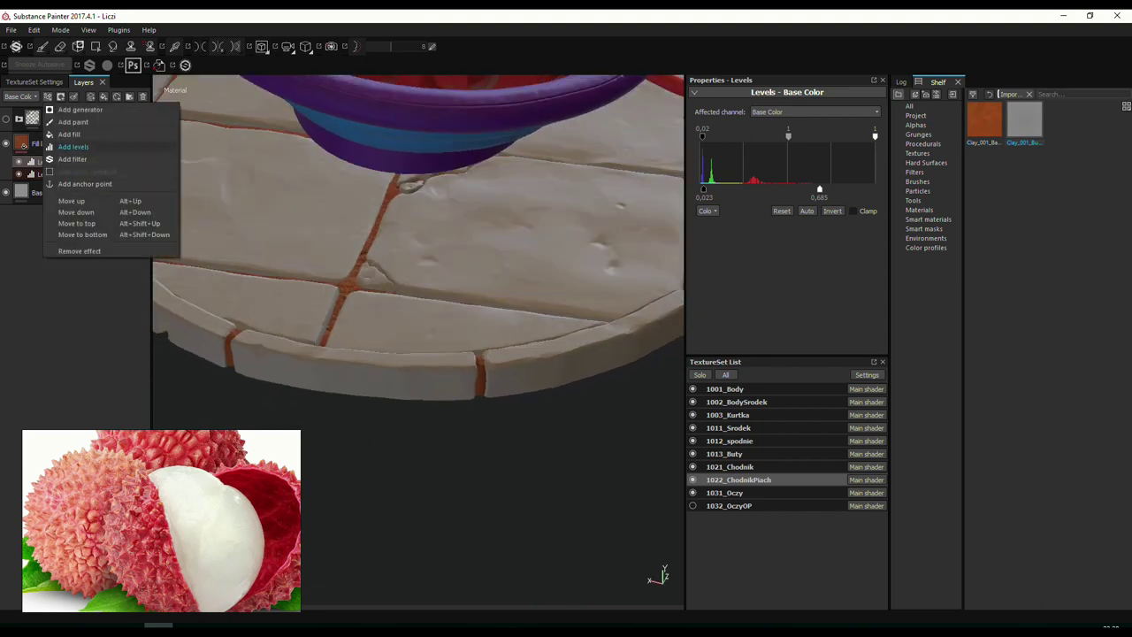
{"action": "left_click", "coordinate": [71, 147]}
{"action": "left_click", "coordinate": [783, 125]}
{"action": "left_click", "coordinate": [799, 255]}
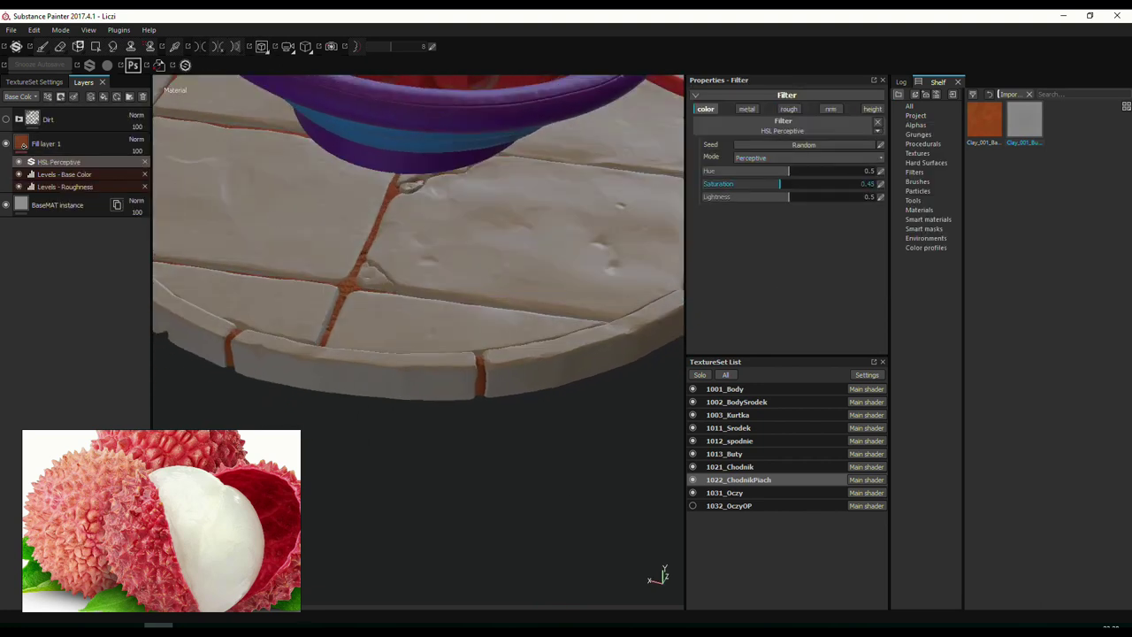
{"action": "left_click", "coordinate": [699, 375]}
{"action": "key", "text": "c"}
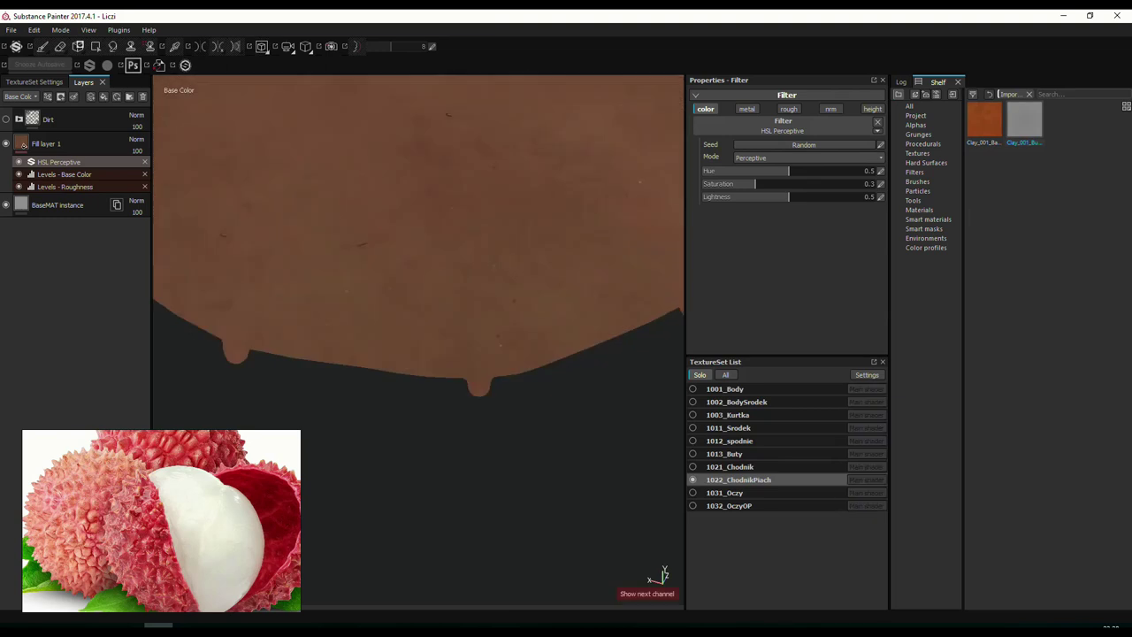
{"action": "left_click_drag", "start_coordinate": [771, 197], "coordinate": [754, 197]}
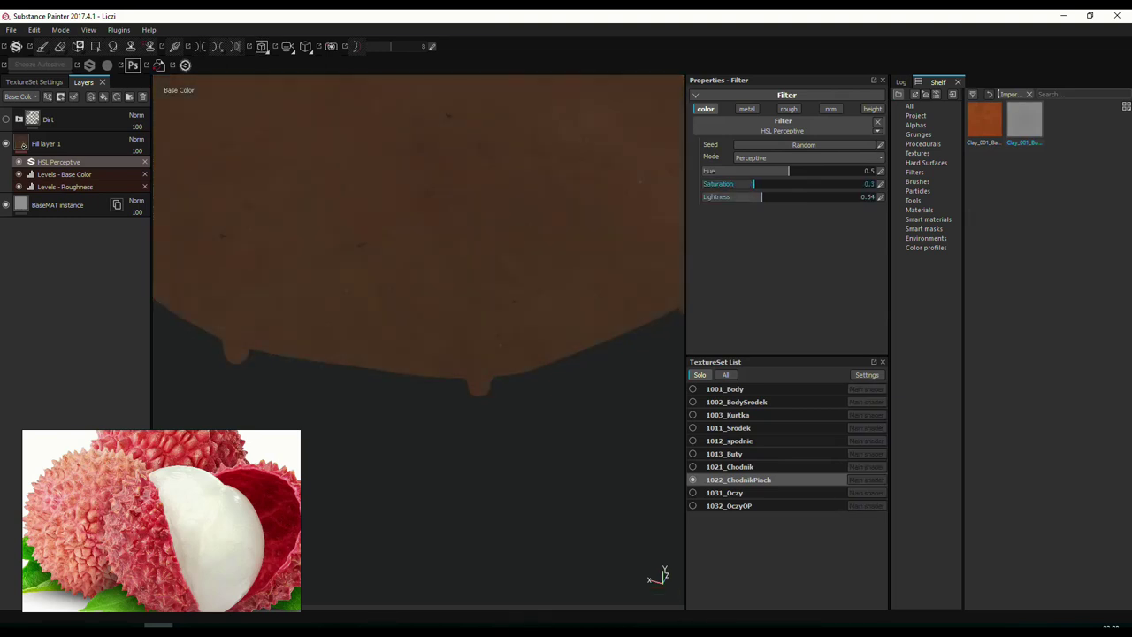
{"action": "key", "text": "m"}
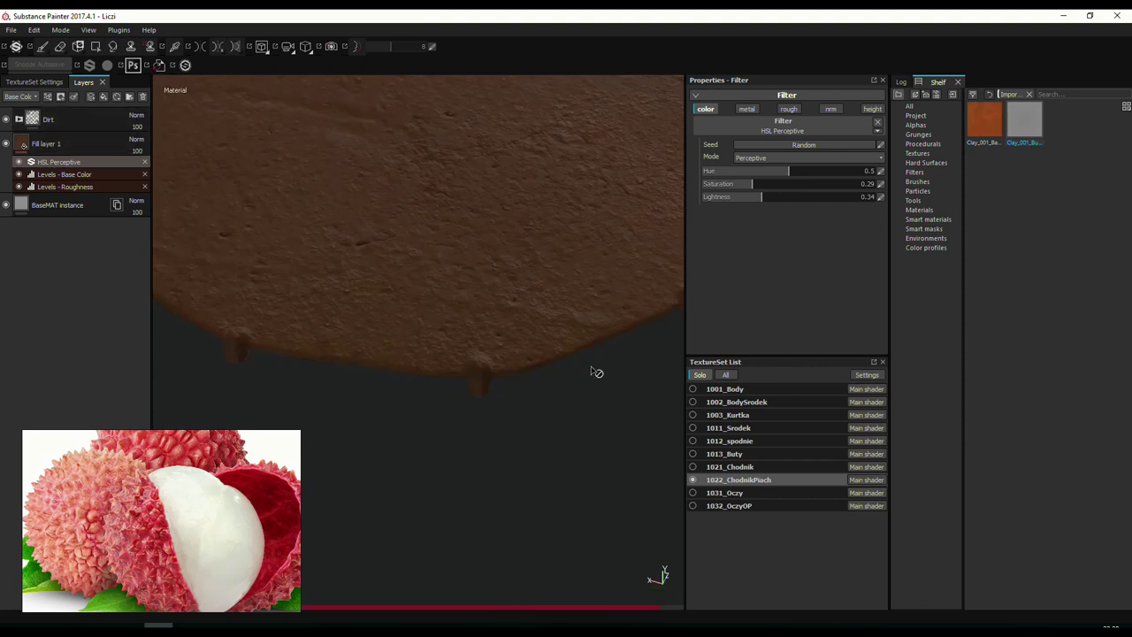
{"action": "left_click_drag", "start_coordinate": [596, 372], "coordinate": [429, 353], "text": "alt"}
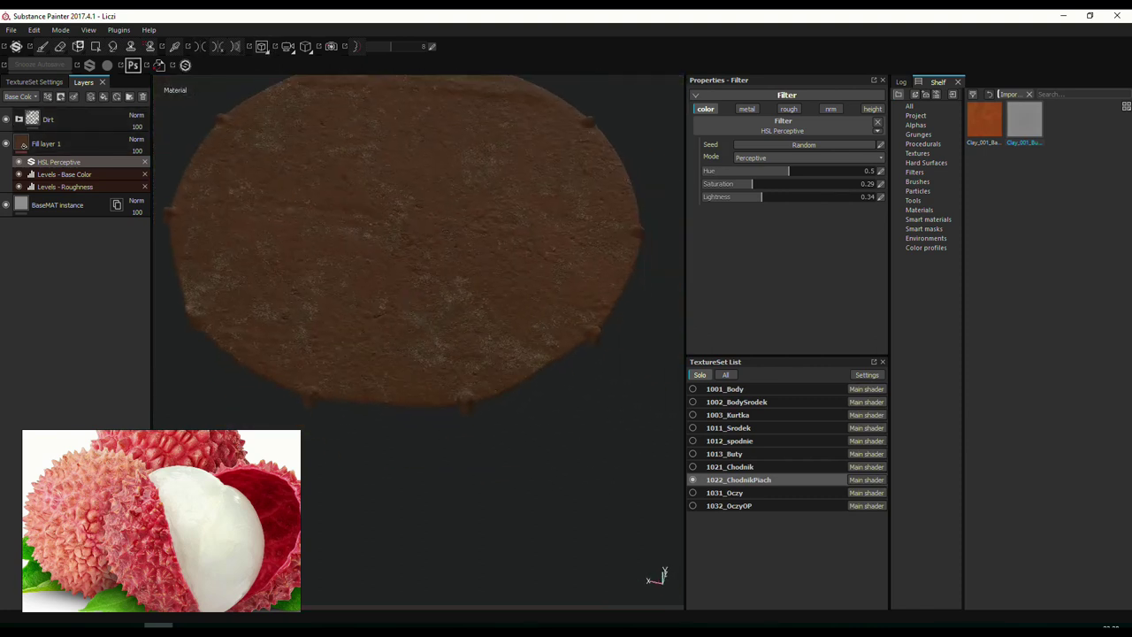
{"action": "left_click", "coordinate": [19, 118]}
Select Dirt Base, hide character texture sets 1001–1011, and make 1021_Chodnik the active set.
{"action": "left_click", "coordinate": [73, 144]}
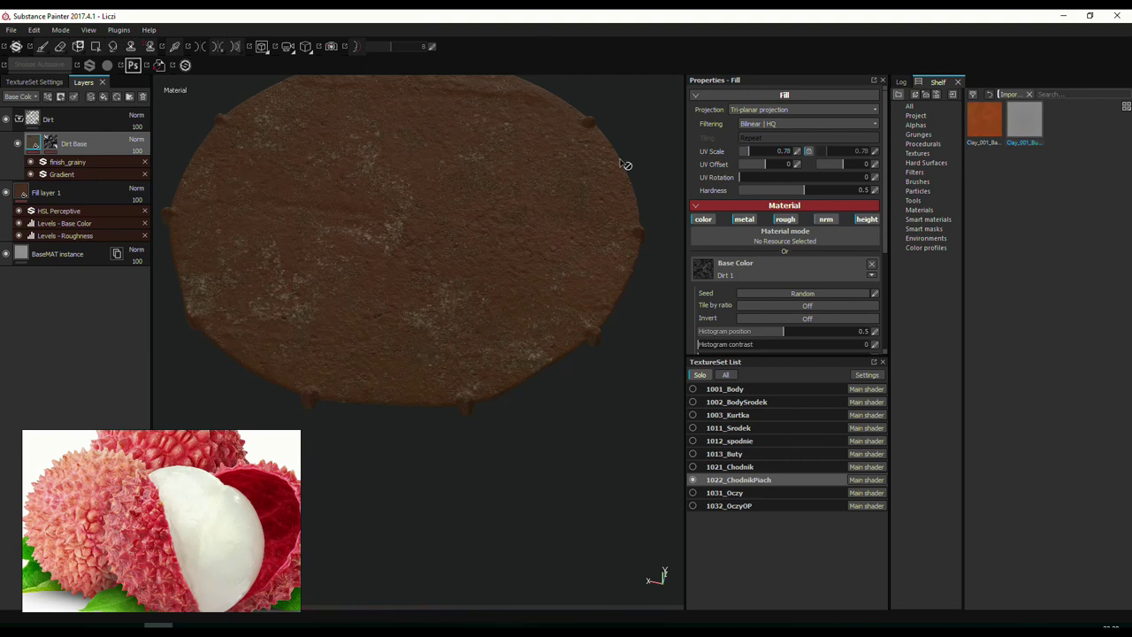
{"action": "mouse_move", "coordinate": [624, 165]}
{"action": "left_mouse_down", "text": "alt"}
{"action": "mouse_move", "coordinate": [540, 227]}
{"action": "mouse_move", "coordinate": [542, 242]}
{"action": "left_mouse_up", "text": "alt"}
{"action": "left_click", "coordinate": [700, 374]}
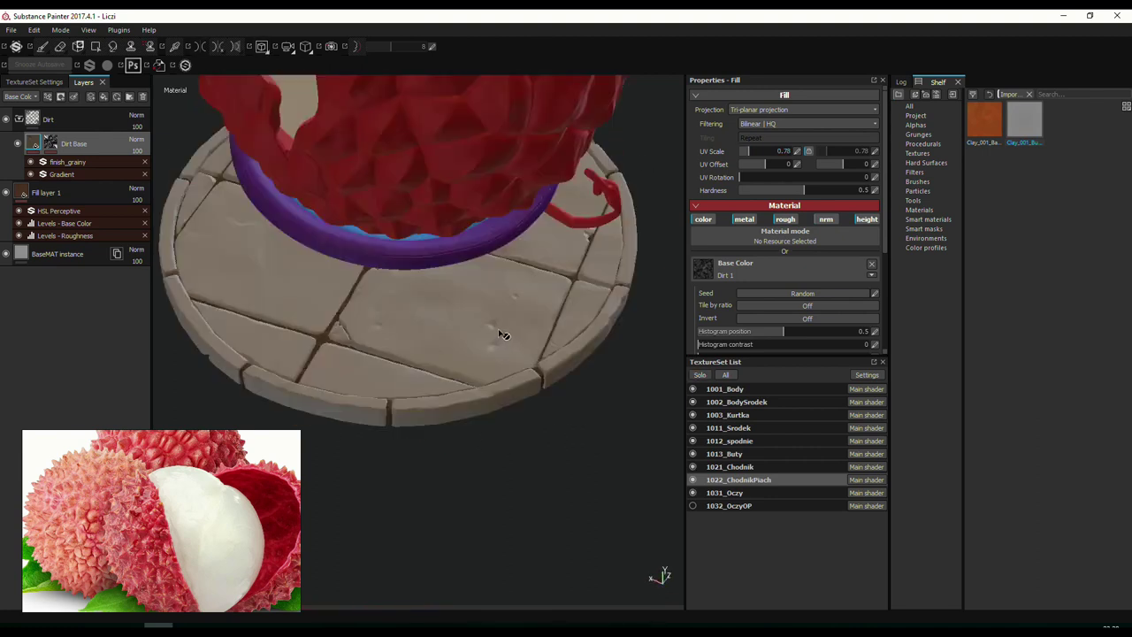
{"action": "left_click_drag", "start_coordinate": [692, 389], "coordinate": [692, 428]}
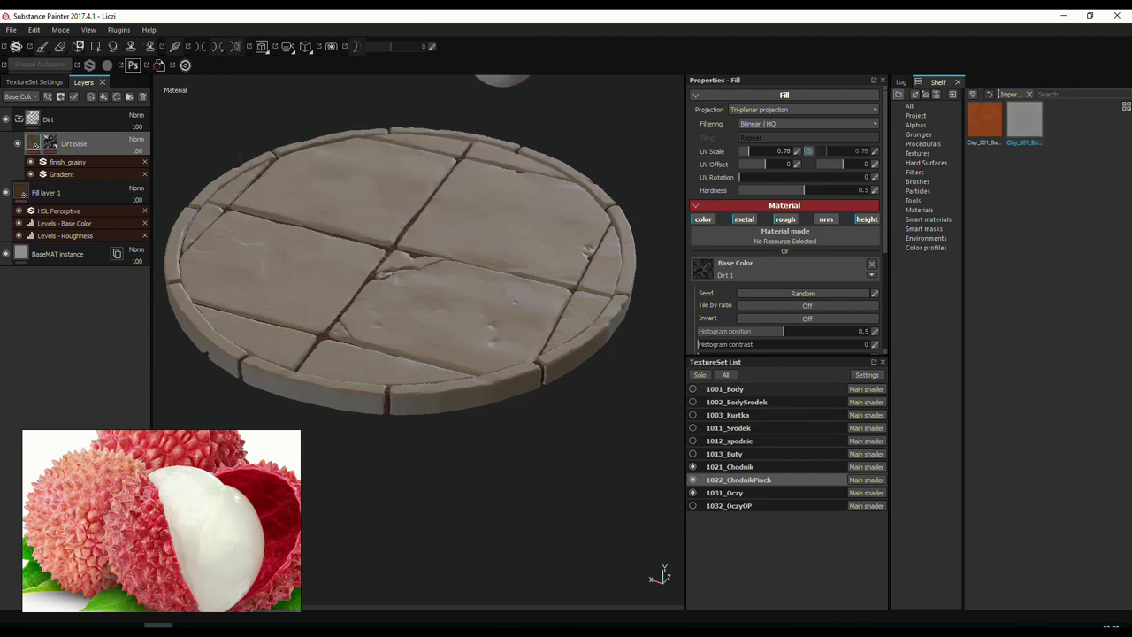
{"action": "mouse_move", "coordinate": [548, 247]}
{"action": "left_mouse_down", "text": "alt"}
{"action": "mouse_move", "coordinate": [572, 265]}
{"action": "mouse_move", "coordinate": [485, 313]}
{"action": "mouse_move", "coordinate": [523, 308]}
{"action": "mouse_move", "coordinate": [488, 344]}
{"action": "mouse_move", "coordinate": [511, 363]}
{"action": "left_mouse_up", "text": "alt"}
{"action": "scroll", "coordinate": [485, 314], "scroll_direction": "up", "scroll_amount": 5}
{"action": "scroll", "coordinate": [484, 313], "scroll_direction": "down", "scroll_amount": 5}
{"action": "right_click", "coordinate": [500, 375], "text": "ctrl+alt"}
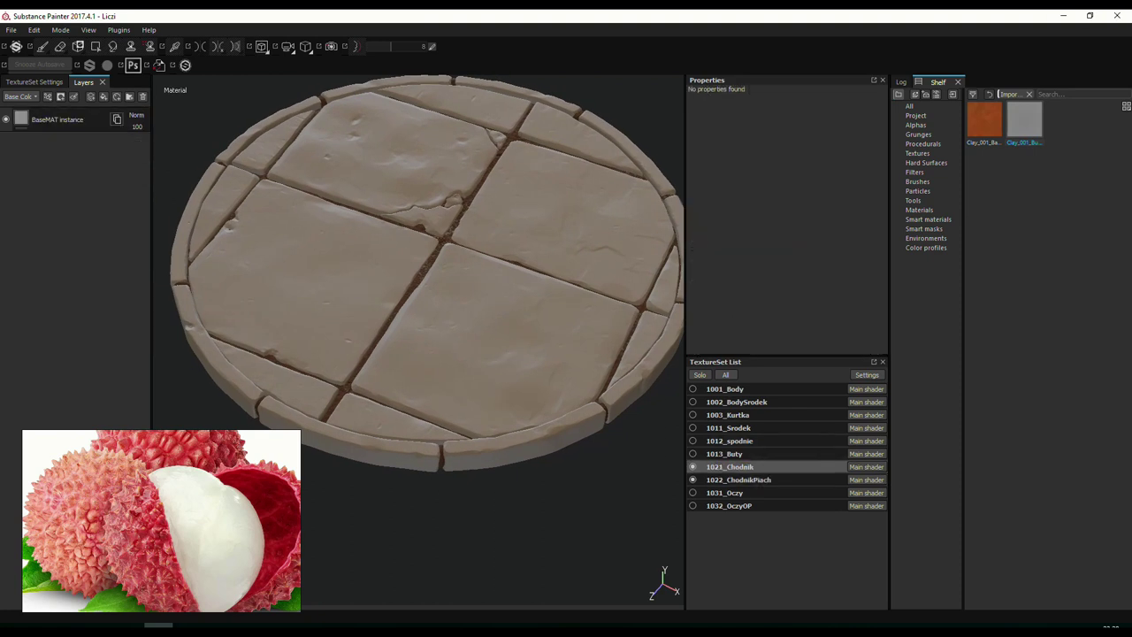
Import Chodnik_DIF.png from the Chodnik folder into the project and add a new fill layer.
{"action": "mouse_move", "coordinate": [157, 625]}
{"action": "left_click", "coordinate": [151, 589]}
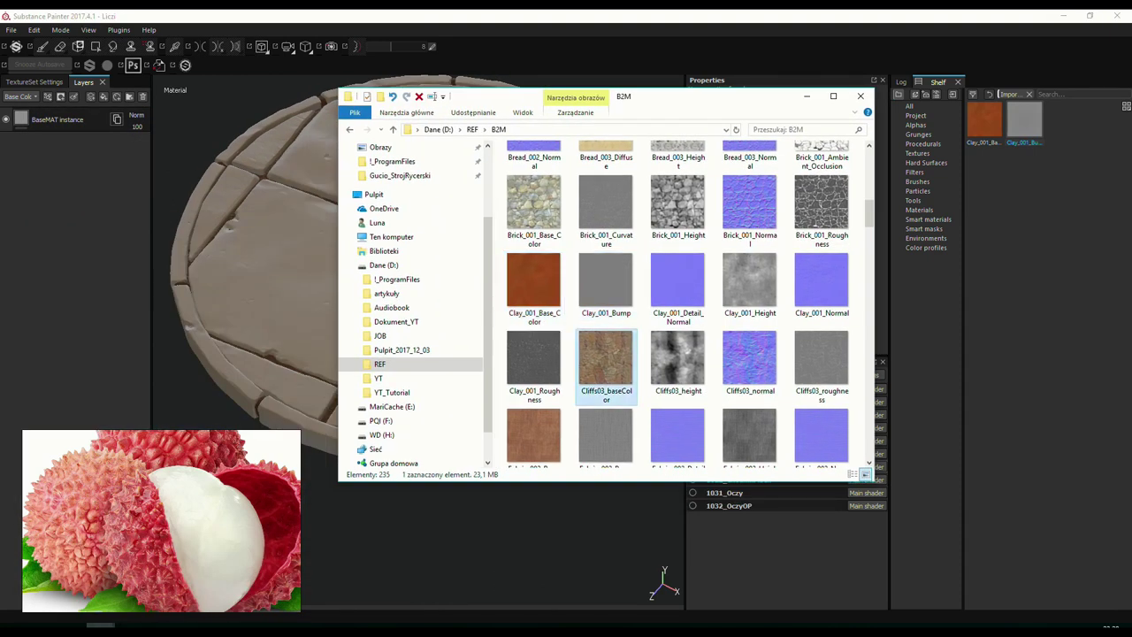
{"action": "scroll", "coordinate": [769, 212], "scroll_direction": "down", "scroll_amount": 5}
{"action": "scroll", "coordinate": [761, 216], "scroll_direction": "up", "scroll_amount": 1}
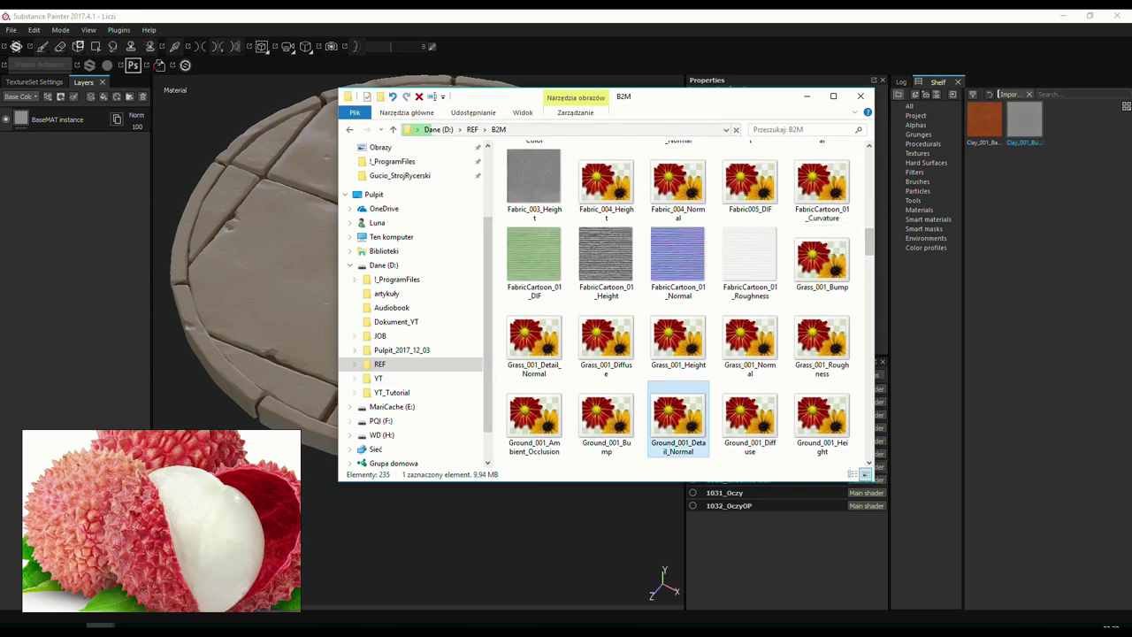
{"action": "middle_click", "coordinate": [687, 410]}
{"action": "left_click", "coordinate": [705, 262]}
{"action": "left_click_drag", "start_coordinate": [543, 250], "coordinate": [897, 230]}
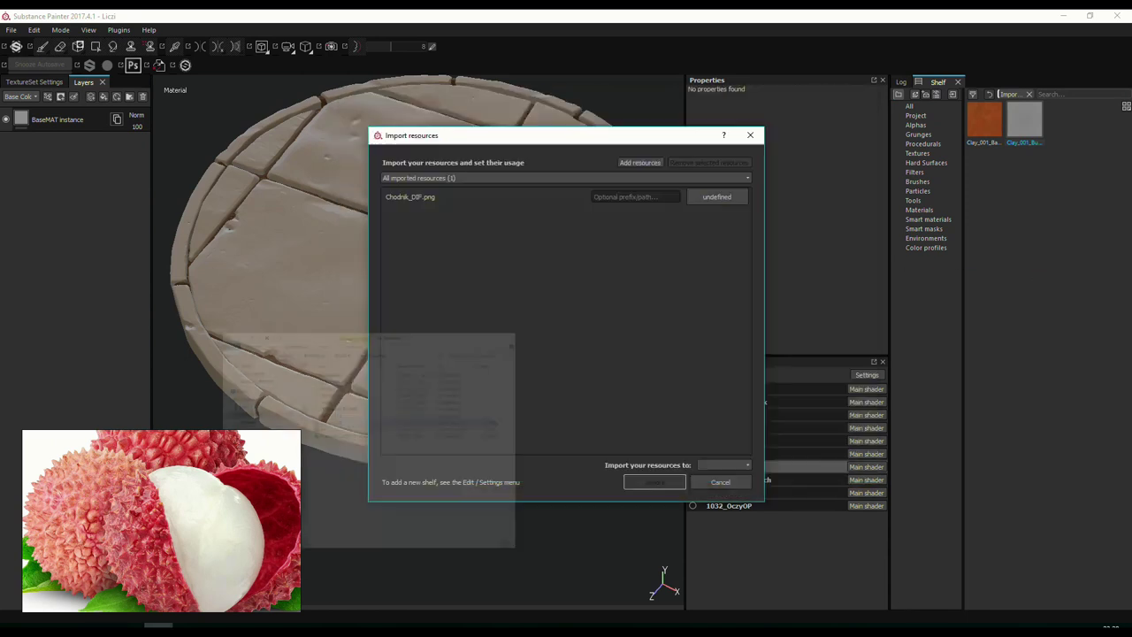
{"action": "left_click", "coordinate": [716, 196]}
{"action": "left_click", "coordinate": [724, 477]}
{"action": "left_click", "coordinate": [655, 481]}
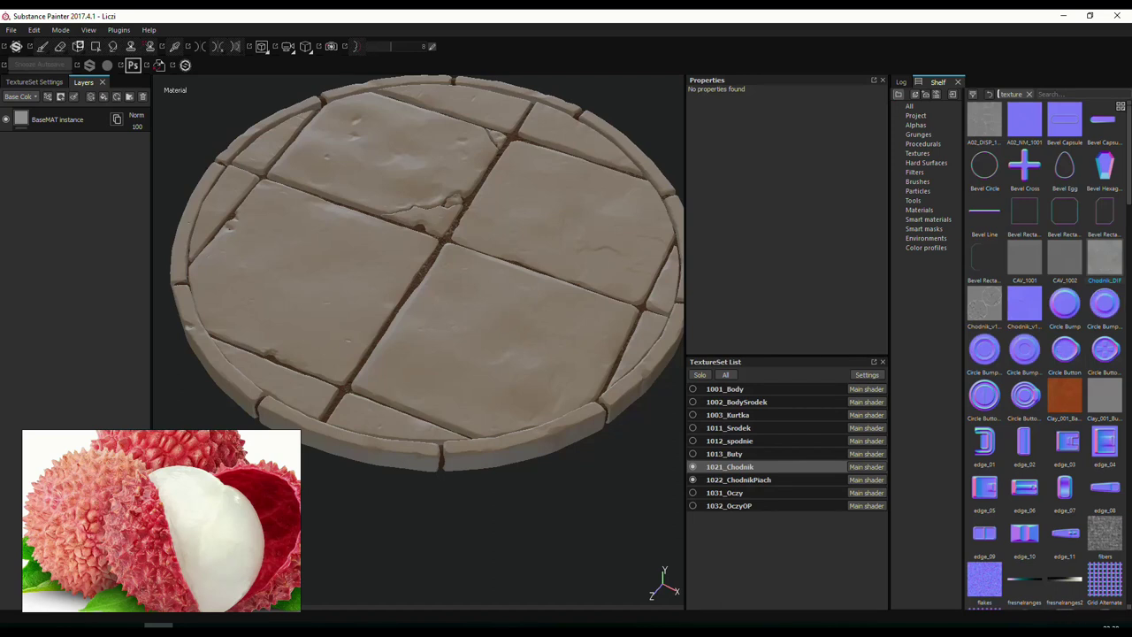
{"action": "type", "text": "ch"}
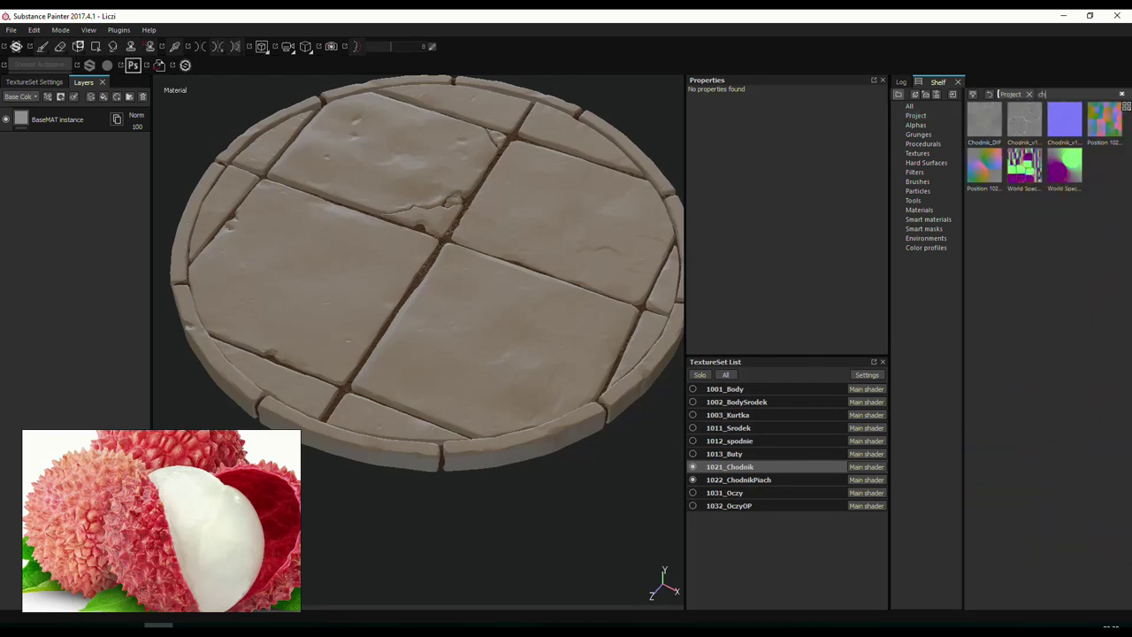
{"action": "left_click", "coordinate": [60, 96]}
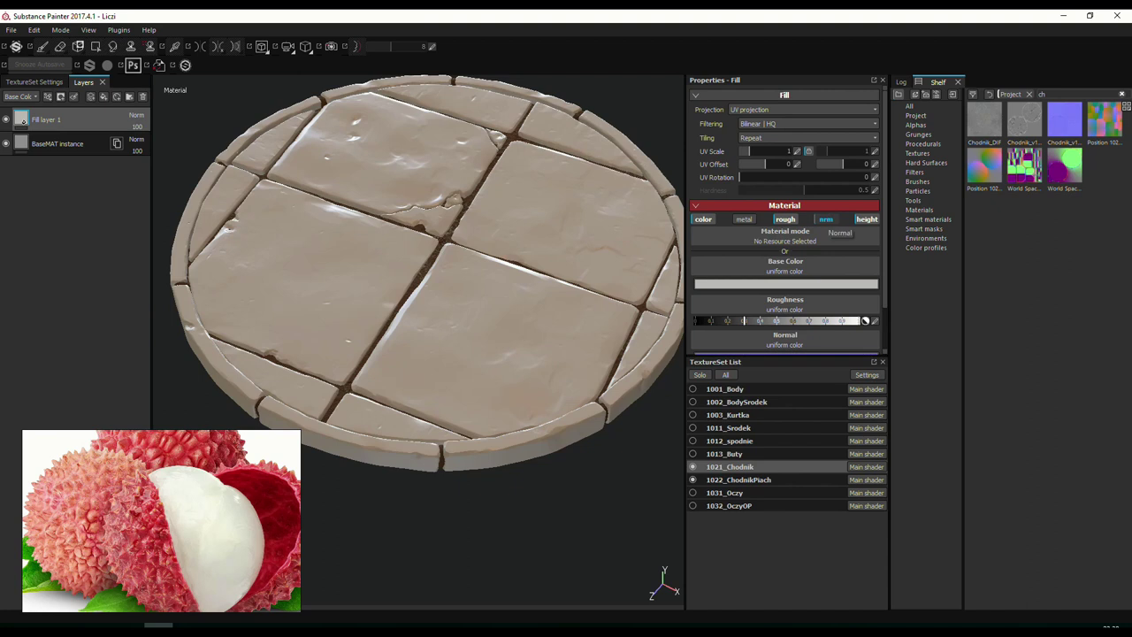
Feed Chodnik_DIF into Fill layer 1's base colour, roughness and height, then show the height channel stack.
{"action": "left_click_drag", "start_coordinate": [984, 120], "coordinate": [798, 271]}
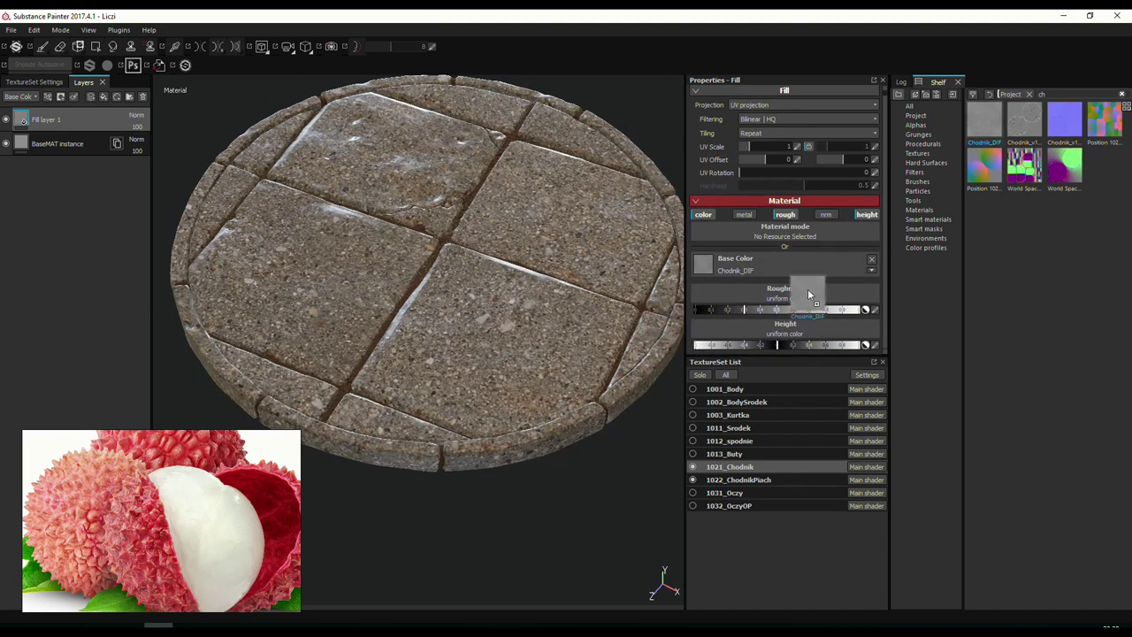
{"action": "left_click_drag", "start_coordinate": [985, 119], "coordinate": [782, 329]}
{"action": "left_click_drag", "start_coordinate": [415, 292], "coordinate": [415, 230], "text": "alt"}
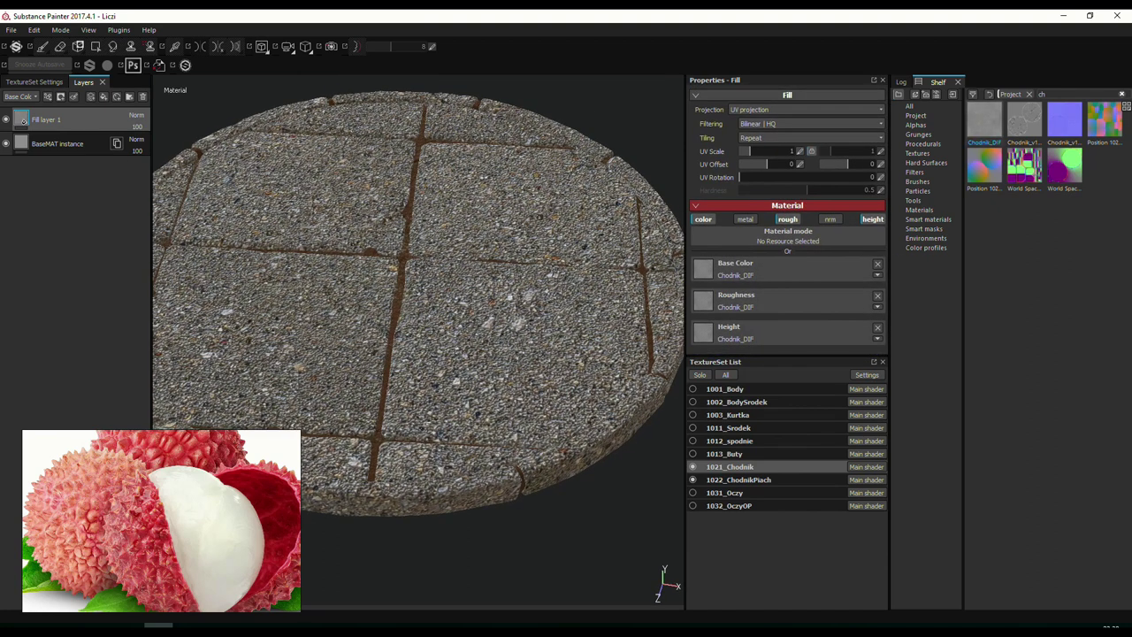
{"action": "left_click", "coordinate": [47, 97]}
{"action": "left_click", "coordinate": [19, 96]}
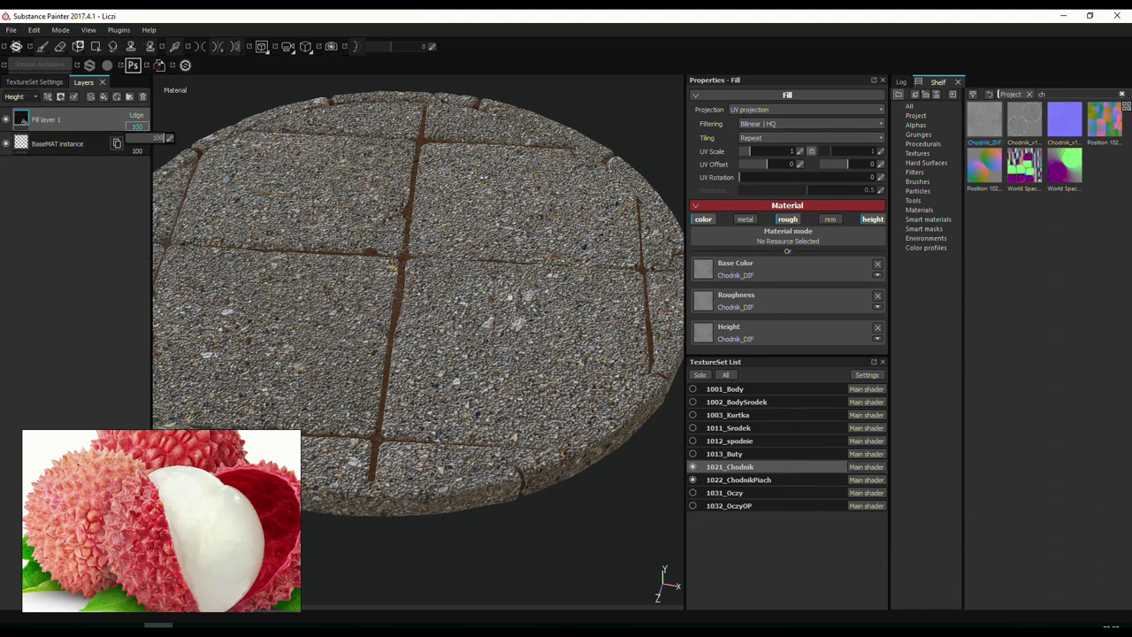
{"action": "scroll", "coordinate": [164, 138], "scroll_direction": "up", "scroll_amount": 2}
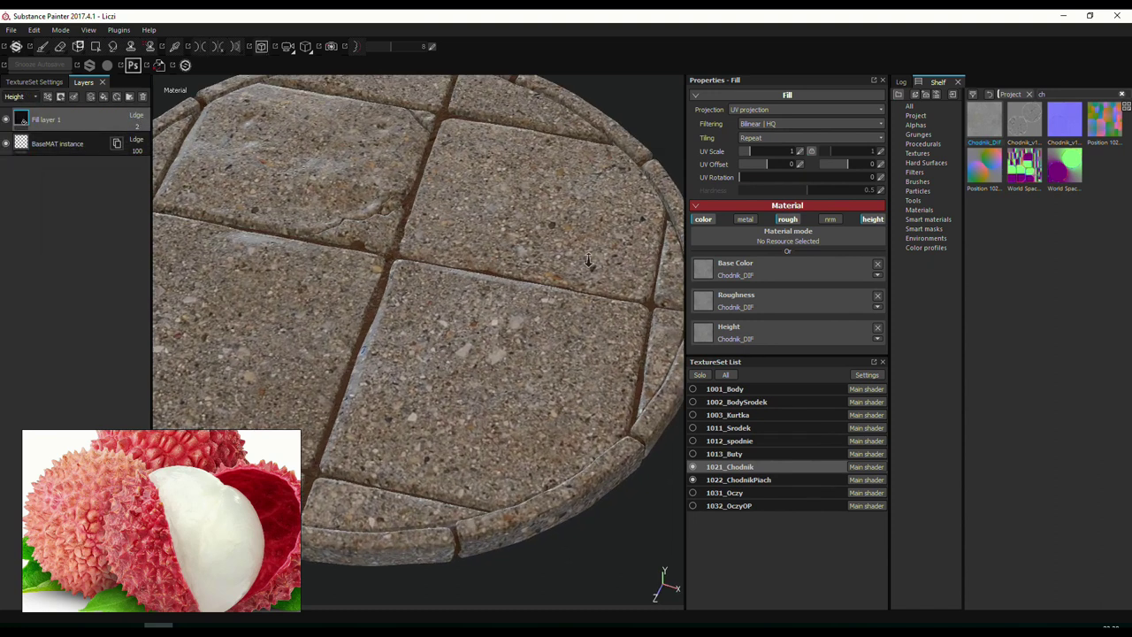
{"action": "scroll", "coordinate": [164, 138], "scroll_direction": "up", "scroll_amount": 2}
{"action": "scroll", "coordinate": [164, 138], "scroll_direction": "up", "scroll_amount": 2}
{"action": "scroll", "coordinate": [165, 138], "scroll_direction": "down", "scroll_amount": 2}
{"action": "scroll", "coordinate": [165, 138], "scroll_direction": "down", "scroll_amount": 2}
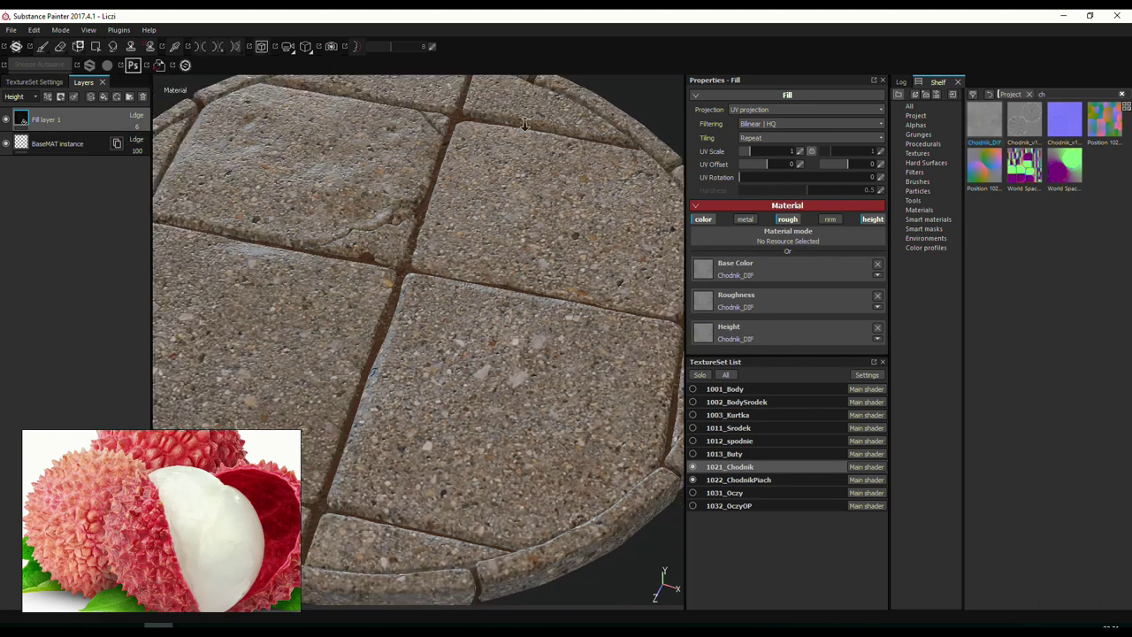
{"action": "scroll", "coordinate": [165, 138], "scroll_direction": "down", "scroll_amount": 2}
Add an uninverted roughness Levels effect with black point 0.282 and raised output minimum for matte stones.
{"action": "scroll", "coordinate": [164, 138], "scroll_direction": "down", "scroll_amount": 2}
{"action": "left_click", "coordinate": [48, 97]}
{"action": "left_click", "coordinate": [70, 146]}
{"action": "left_click", "coordinate": [814, 111]}
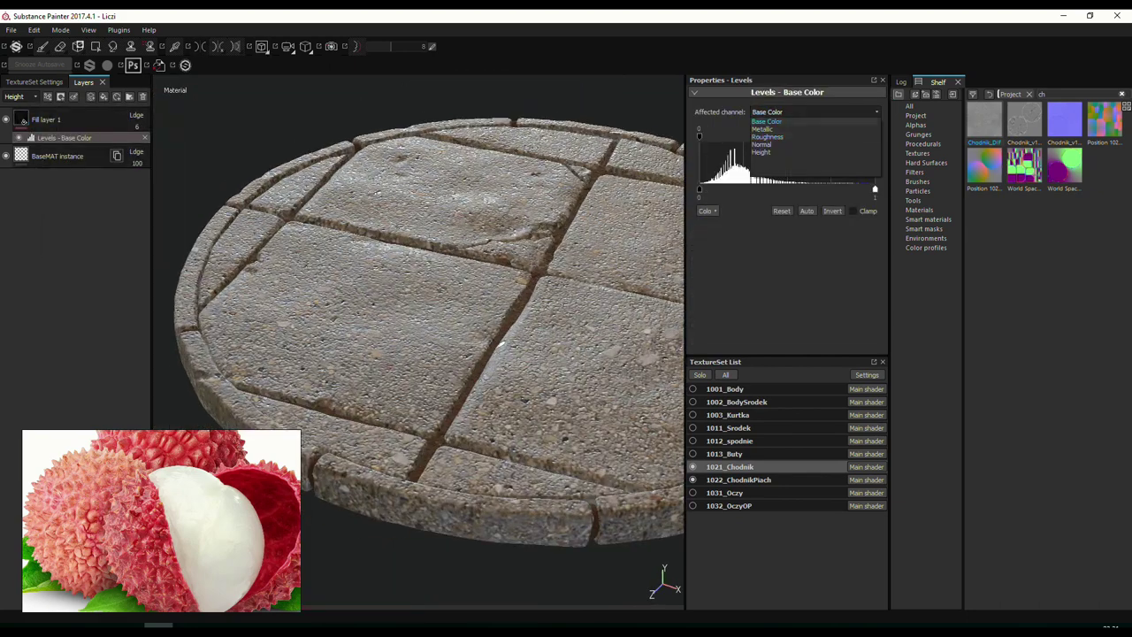
{"action": "left_click", "coordinate": [769, 130]}
{"action": "left_click", "coordinate": [833, 210]}
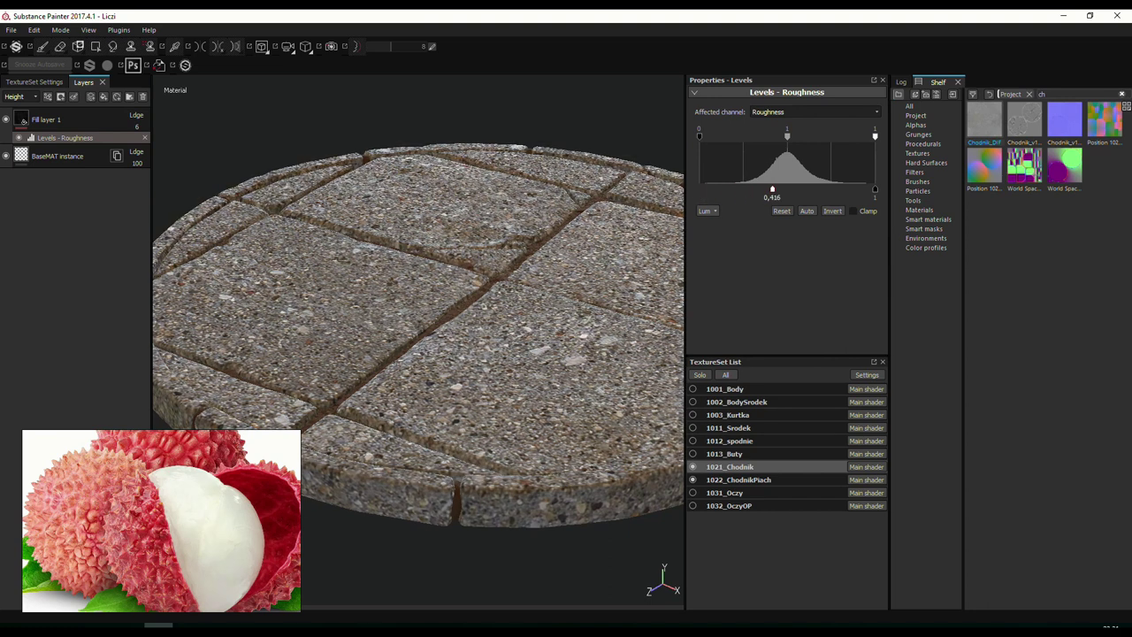
{"action": "left_click_drag", "start_coordinate": [711, 189], "coordinate": [748, 189]}
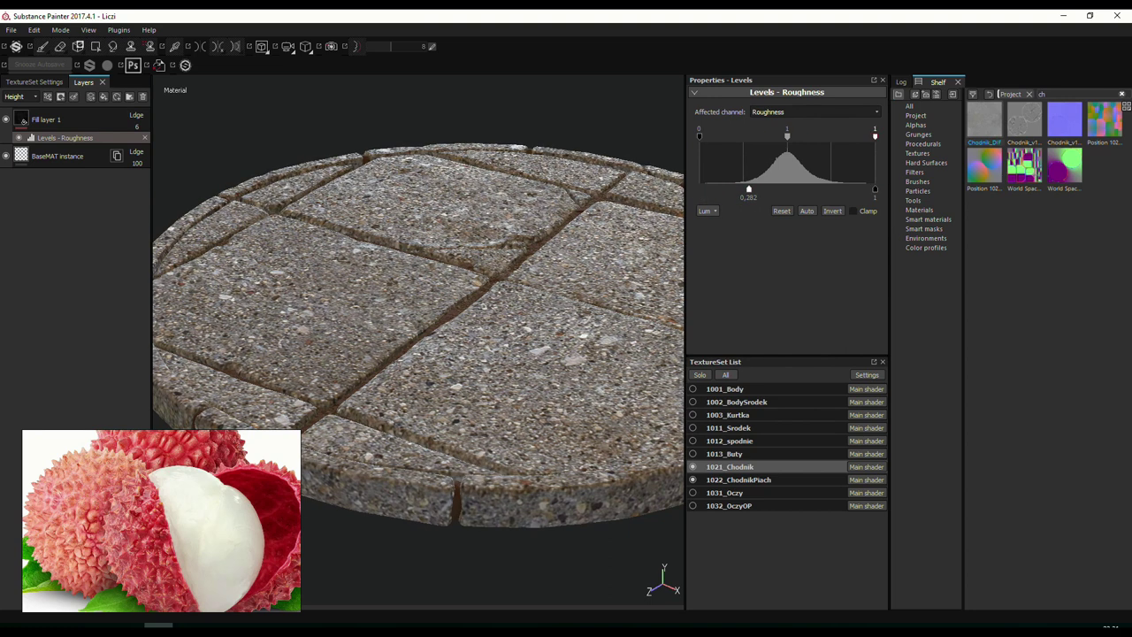
{"action": "left_click_drag", "start_coordinate": [699, 135], "coordinate": [761, 136]}
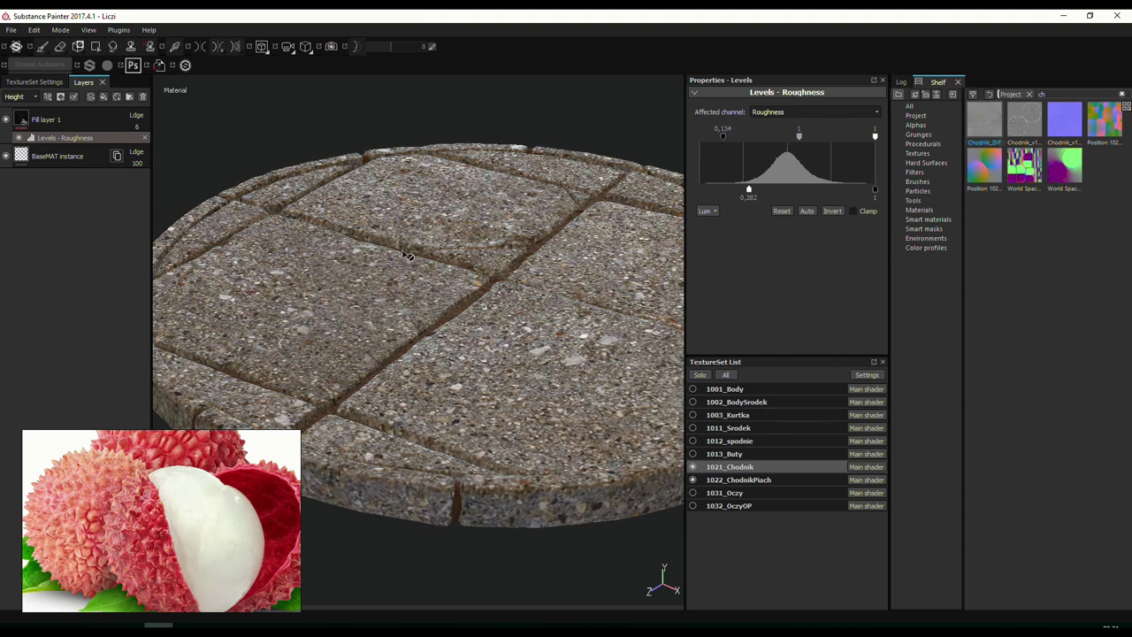
Set the fill layer's UV scale to 2 and inspect the paving from above.
{"action": "left_click", "coordinate": [44, 119]}
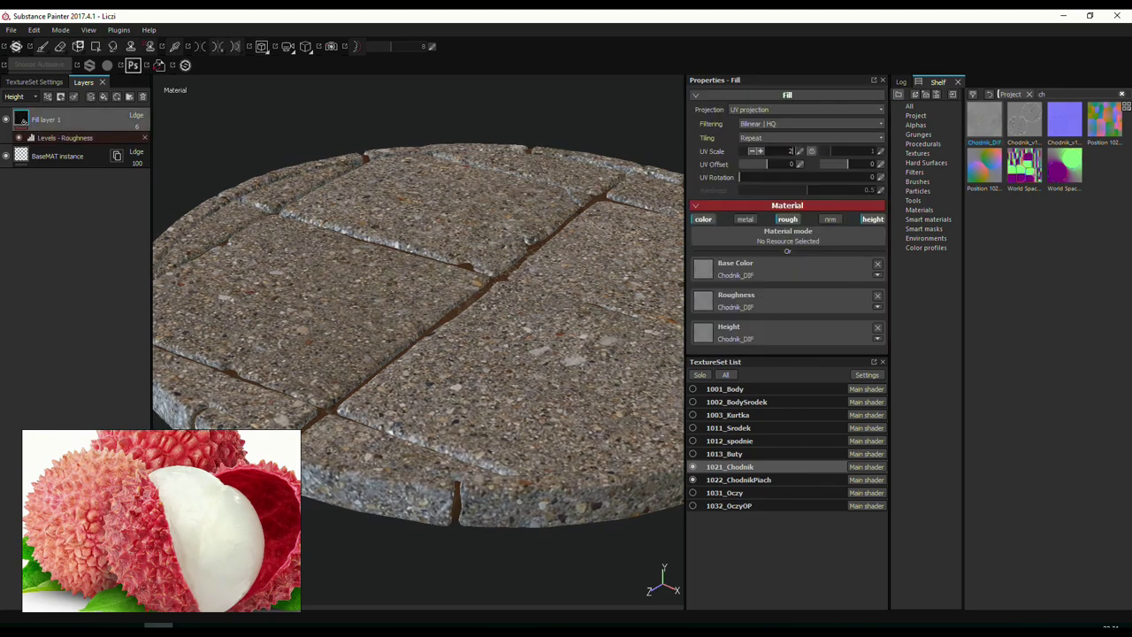
{"action": "left_click_drag", "start_coordinate": [416, 283], "coordinate": [429, 193], "text": "alt"}
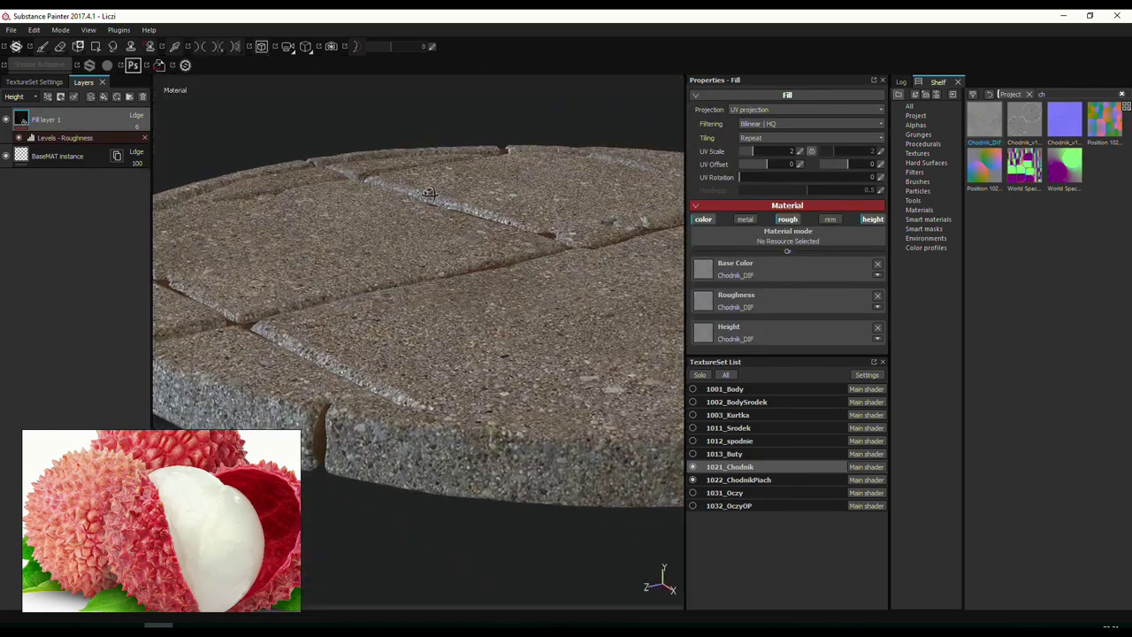
{"action": "right_click_drag", "start_coordinate": [428, 193], "coordinate": [402, 221], "text": "shift"}
{"action": "left_click_drag", "start_coordinate": [539, 328], "coordinate": [531, 221], "text": "alt"}
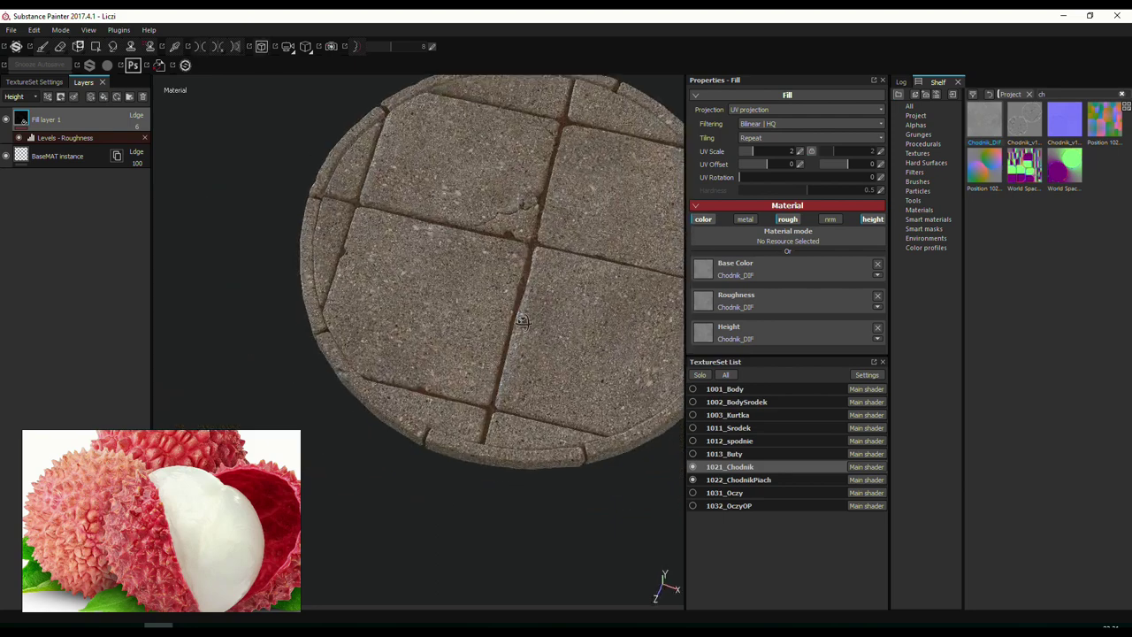
Check the texture set resolution, then add empty paint Layer 1 above the Chodnik_DIF fill.
{"action": "key", "text": "f"}
{"action": "scroll", "coordinate": [416, 336], "scroll_direction": "up", "scroll_amount": 5}
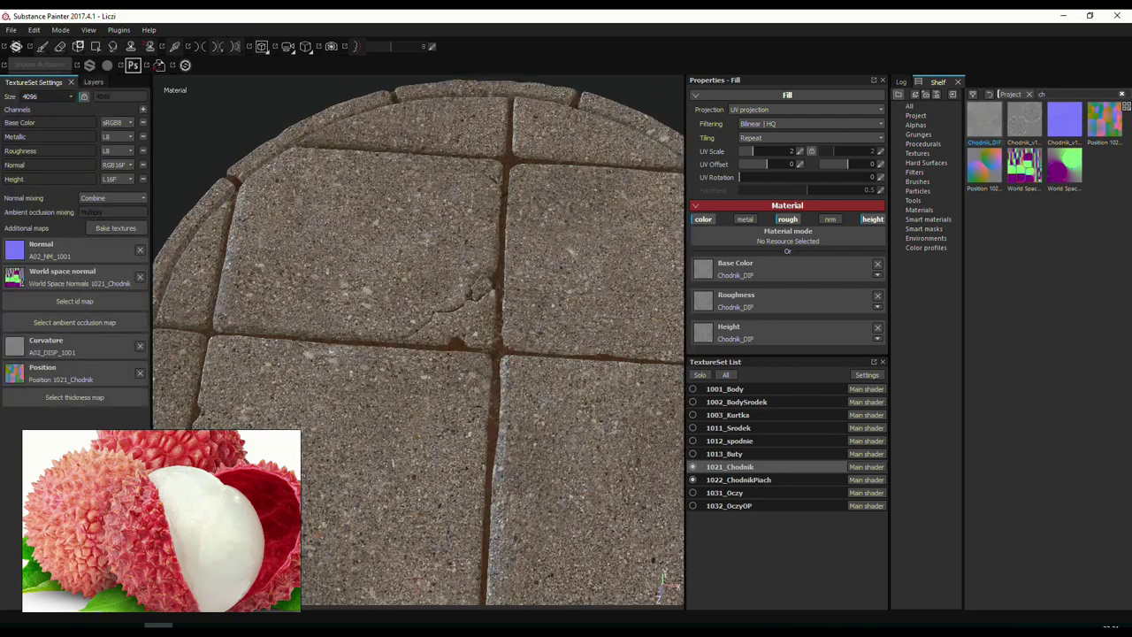
{"action": "scroll", "coordinate": [520, 292], "scroll_direction": "down", "scroll_amount": 4}
{"action": "left_click_drag", "start_coordinate": [520, 221], "coordinate": [520, 277], "text": "alt"}
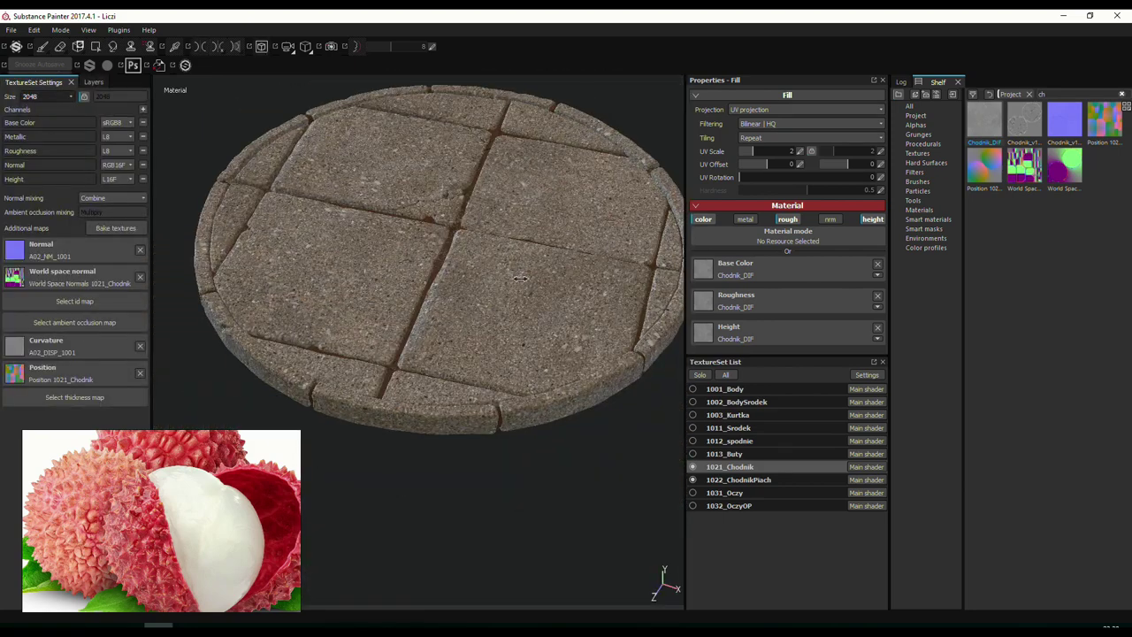
{"action": "scroll", "coordinate": [520, 277], "scroll_direction": "up", "scroll_amount": 3}
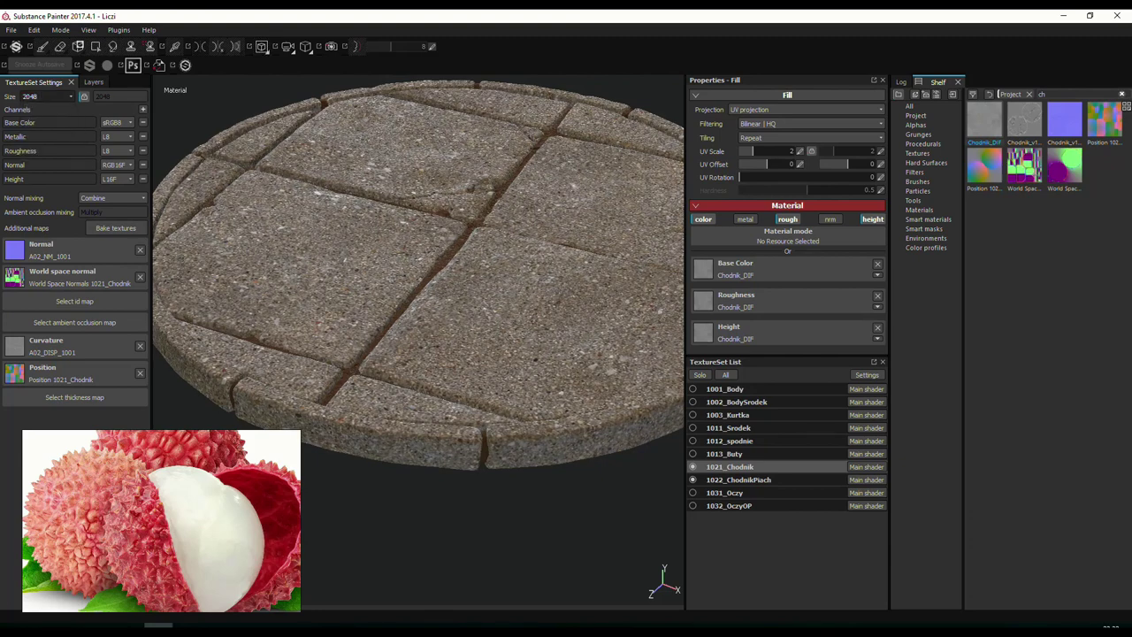
{"action": "scroll", "coordinate": [522, 224], "scroll_direction": "down", "scroll_amount": 2}
{"action": "scroll", "coordinate": [468, 270], "scroll_direction": "up", "scroll_amount": 3}
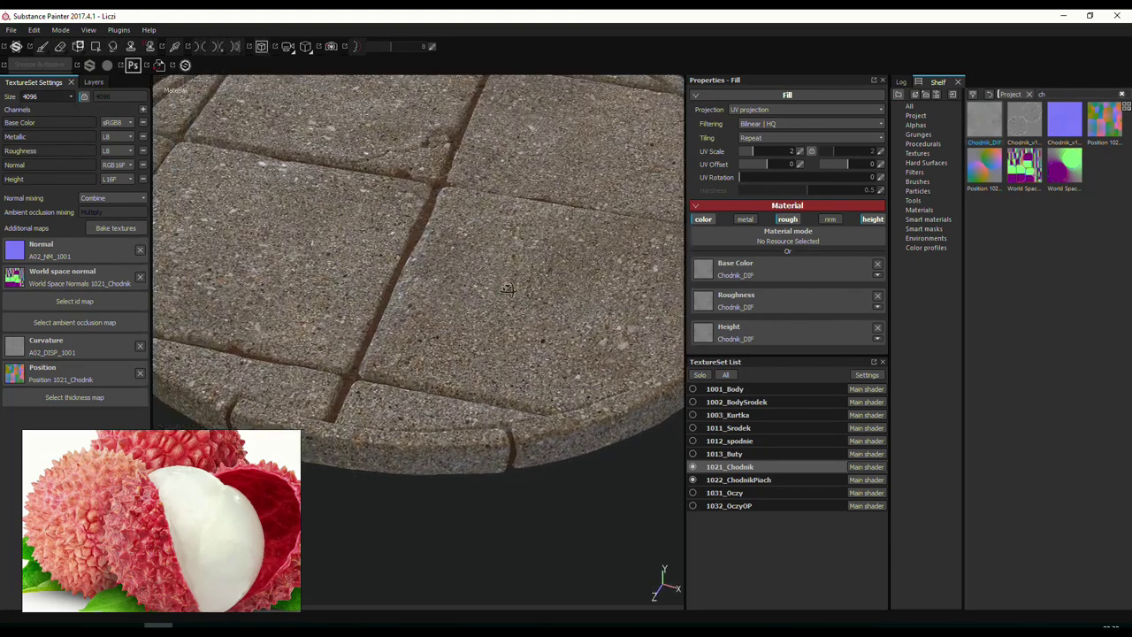
{"action": "left_click", "coordinate": [84, 81]}
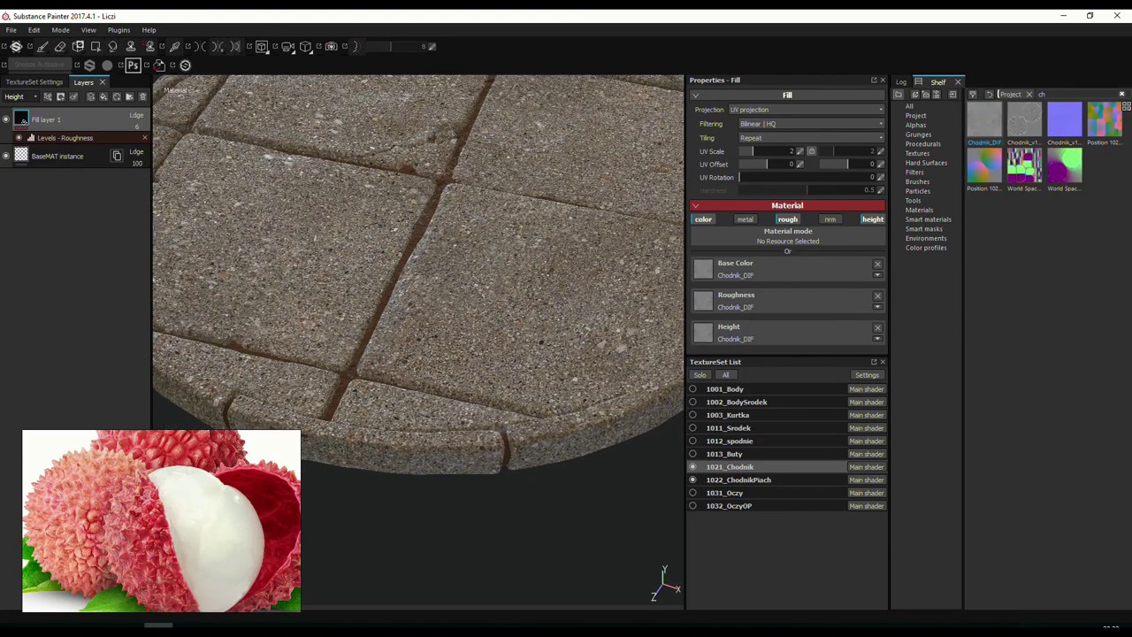
{"action": "left_click", "coordinate": [47, 96]}
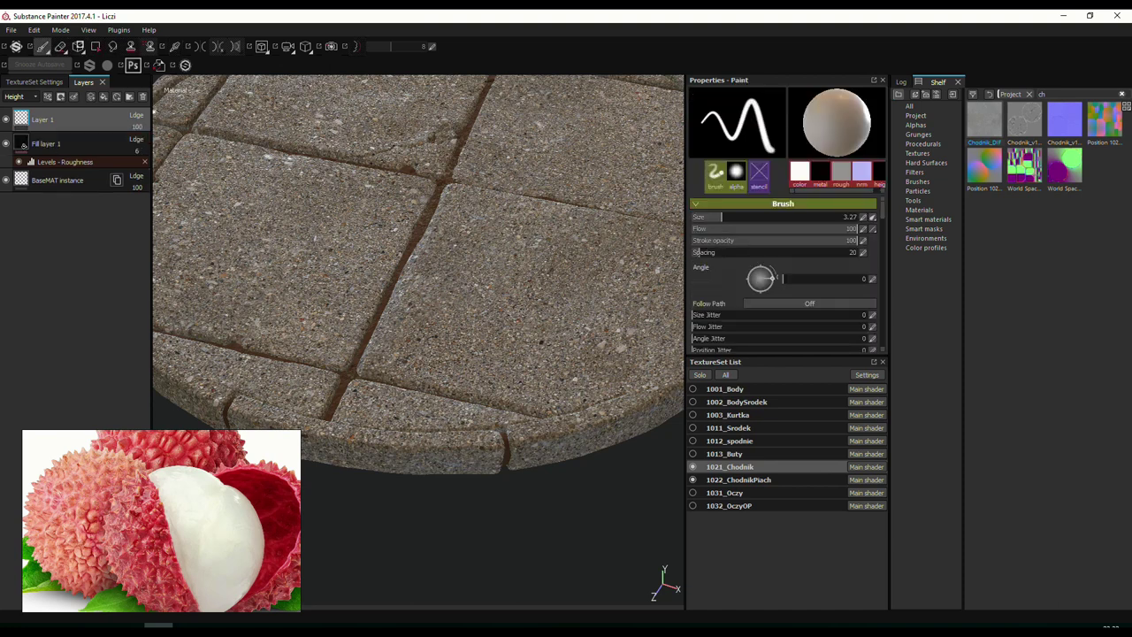
Browse the B2M folder, checking Cliffs03, Ground_003, Rock_006 and Rock_004 base colour images.
{"action": "left_click", "coordinate": [336, 587]}
{"action": "scroll", "coordinate": [672, 310], "scroll_direction": "down", "scroll_amount": 5}
{"action": "scroll", "coordinate": [750, 163], "scroll_direction": "down", "scroll_amount": 3}
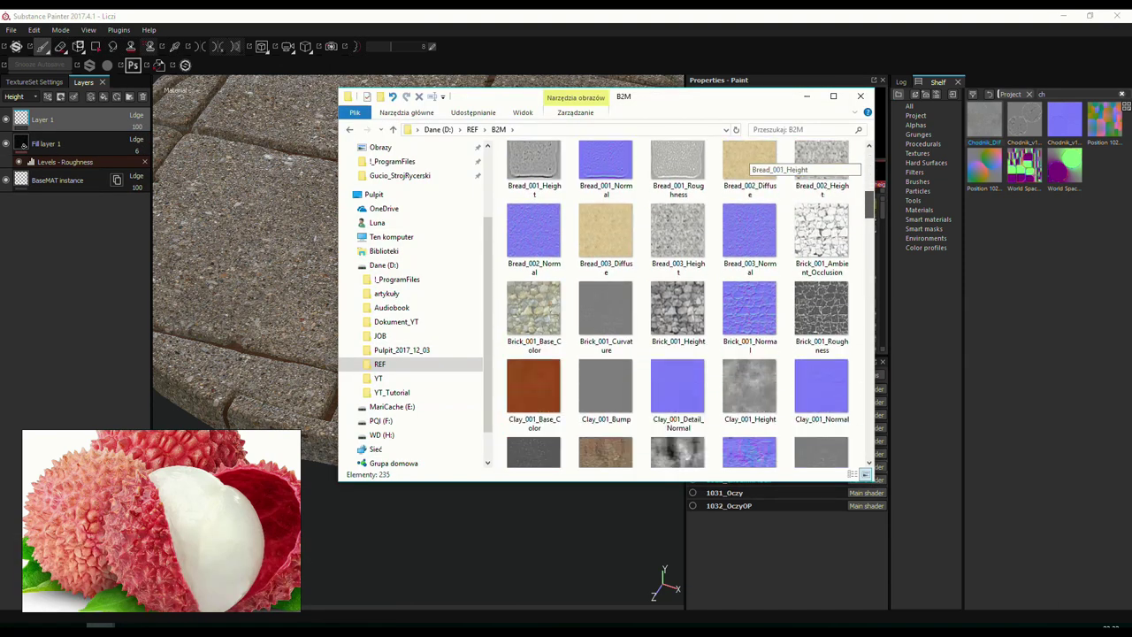
{"action": "scroll", "coordinate": [748, 158], "scroll_direction": "down", "scroll_amount": 3}
{"action": "left_click", "coordinate": [605, 261]}
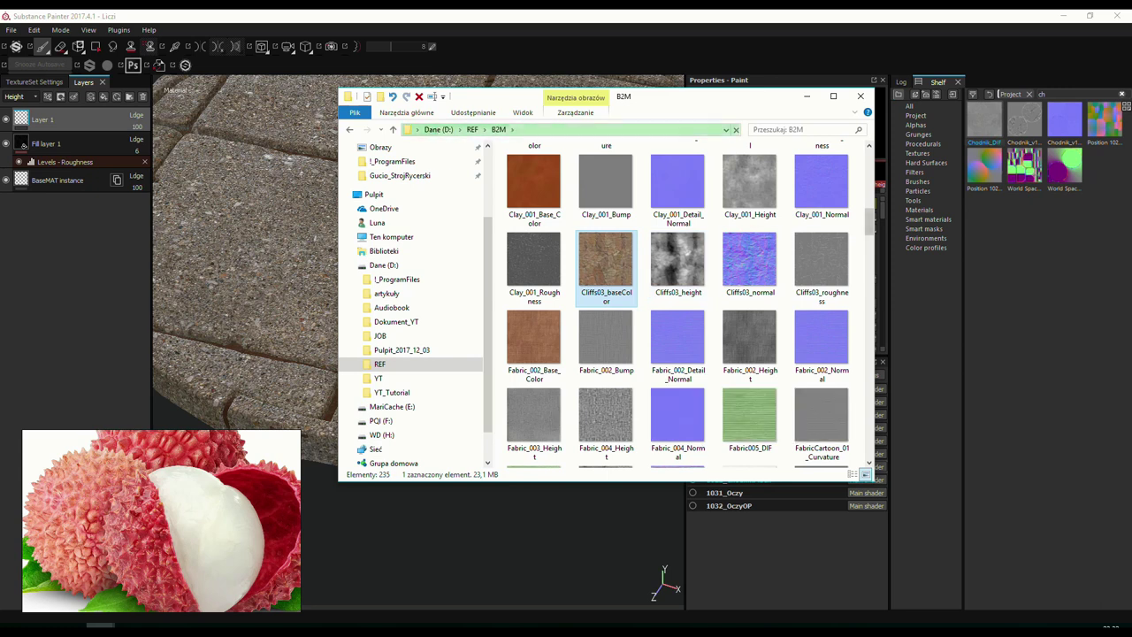
{"action": "scroll", "coordinate": [696, 142], "scroll_direction": "down", "scroll_amount": 5}
{"action": "scroll", "coordinate": [696, 141], "scroll_direction": "down", "scroll_amount": 5}
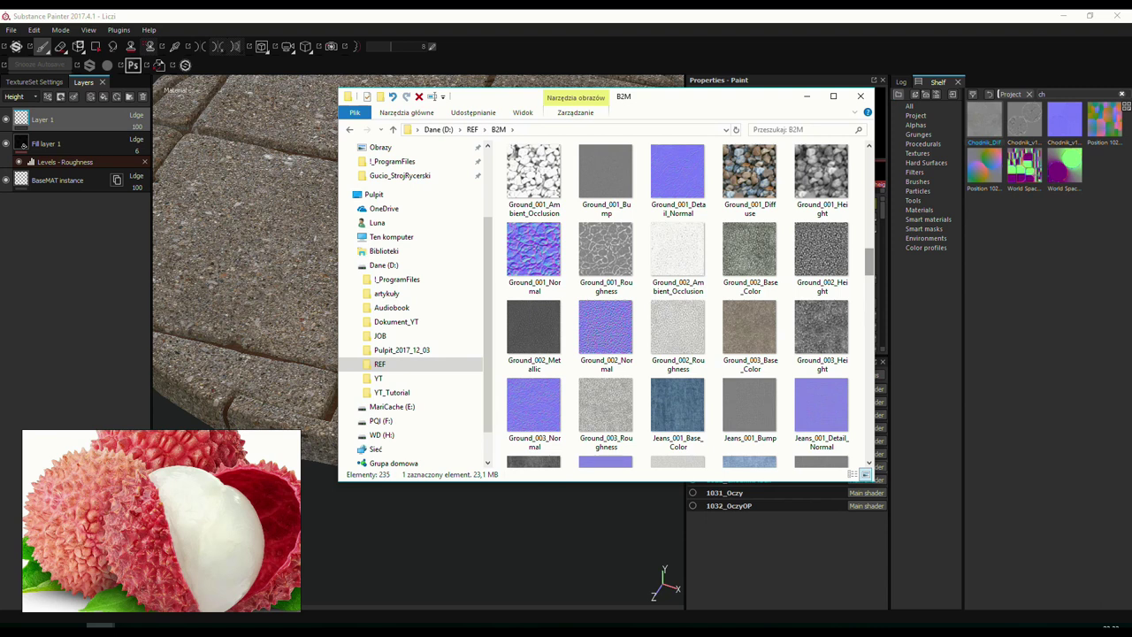
{"action": "left_click", "coordinate": [750, 336]}
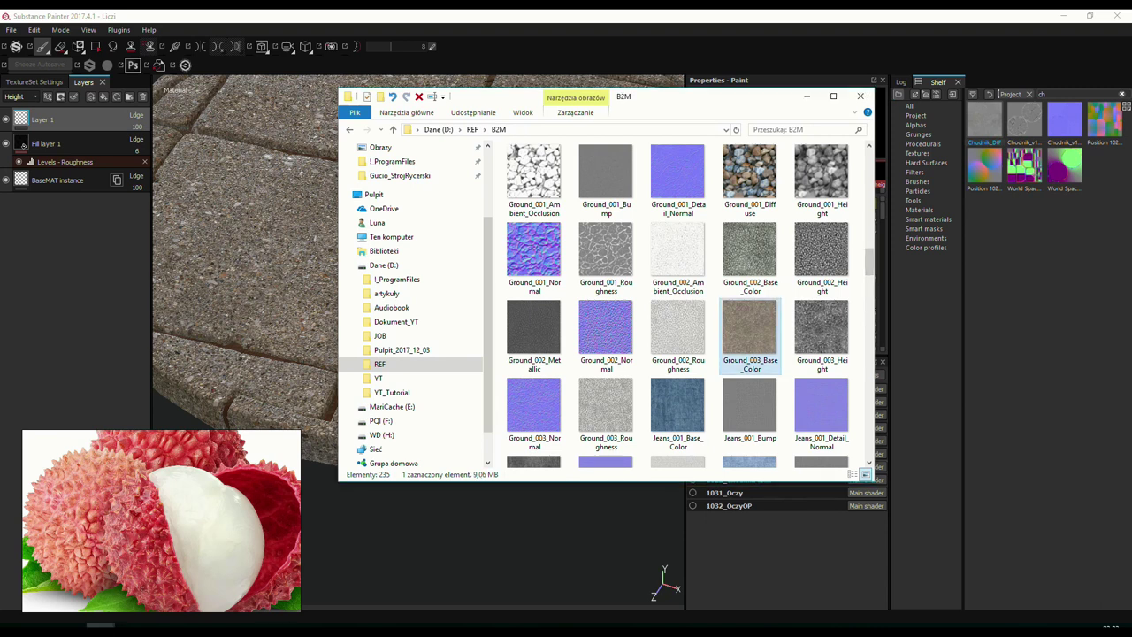
{"action": "left_click", "coordinate": [749, 257]}
{"action": "scroll", "coordinate": [749, 257], "scroll_direction": "down", "scroll_amount": 4}
{"action": "scroll", "coordinate": [750, 257], "scroll_direction": "down", "scroll_amount": 3}
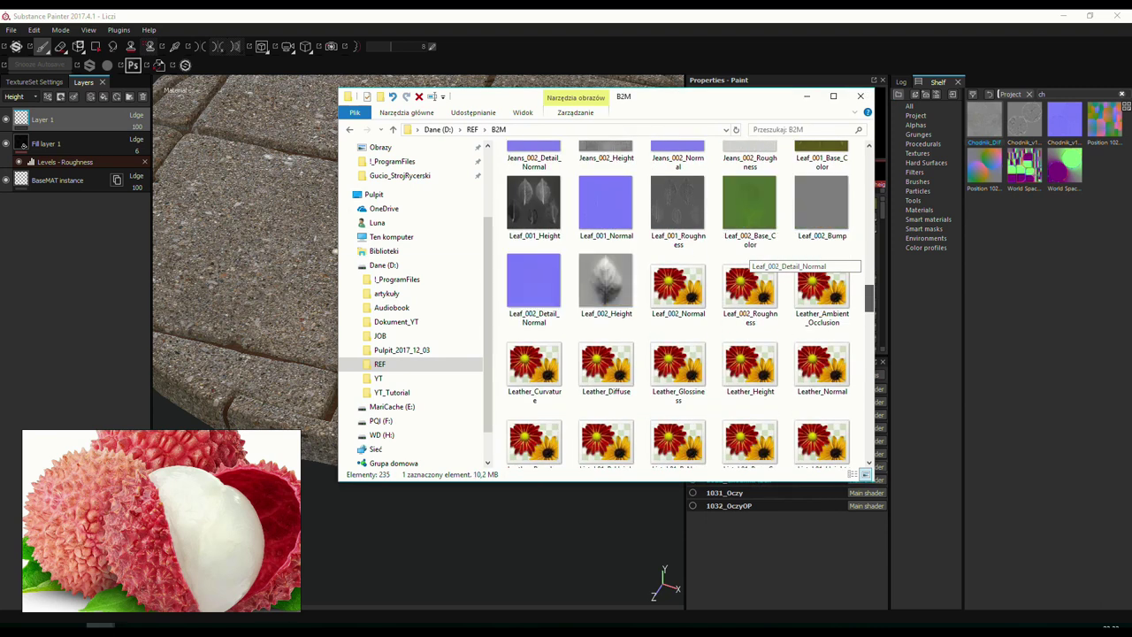
{"action": "scroll", "coordinate": [749, 257], "scroll_direction": "down", "scroll_amount": 3}
{"action": "scroll", "coordinate": [749, 257], "scroll_direction": "down", "scroll_amount": 3}
{"action": "scroll", "coordinate": [749, 257], "scroll_direction": "down", "scroll_amount": 3}
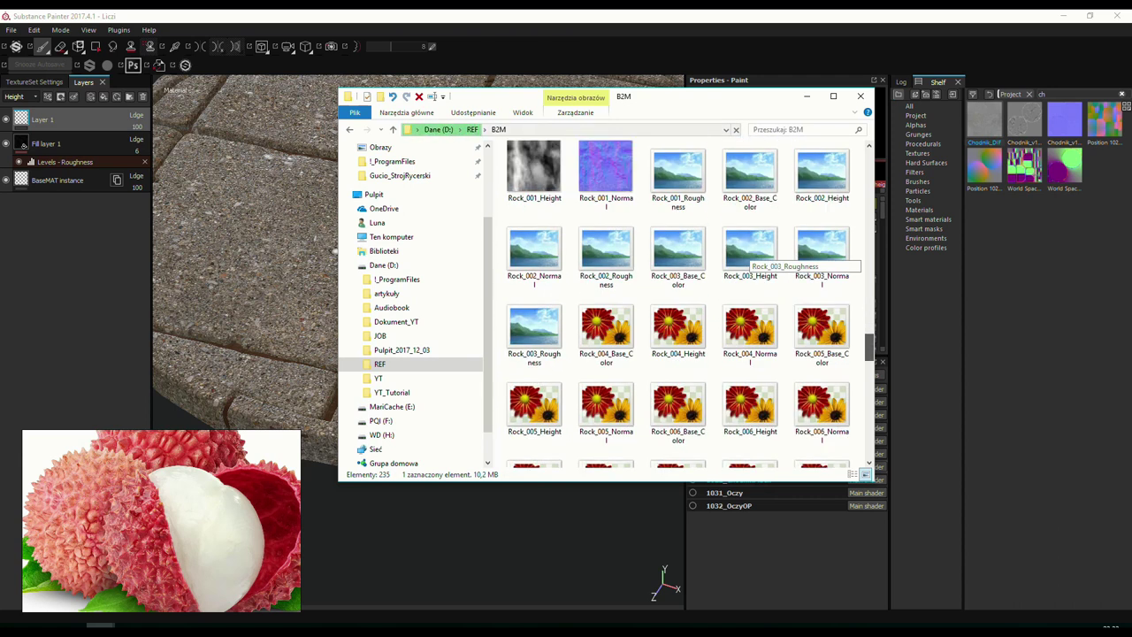
{"action": "scroll", "coordinate": [749, 257], "scroll_direction": "down", "scroll_amount": 3}
{"action": "left_click", "coordinate": [677, 447]}
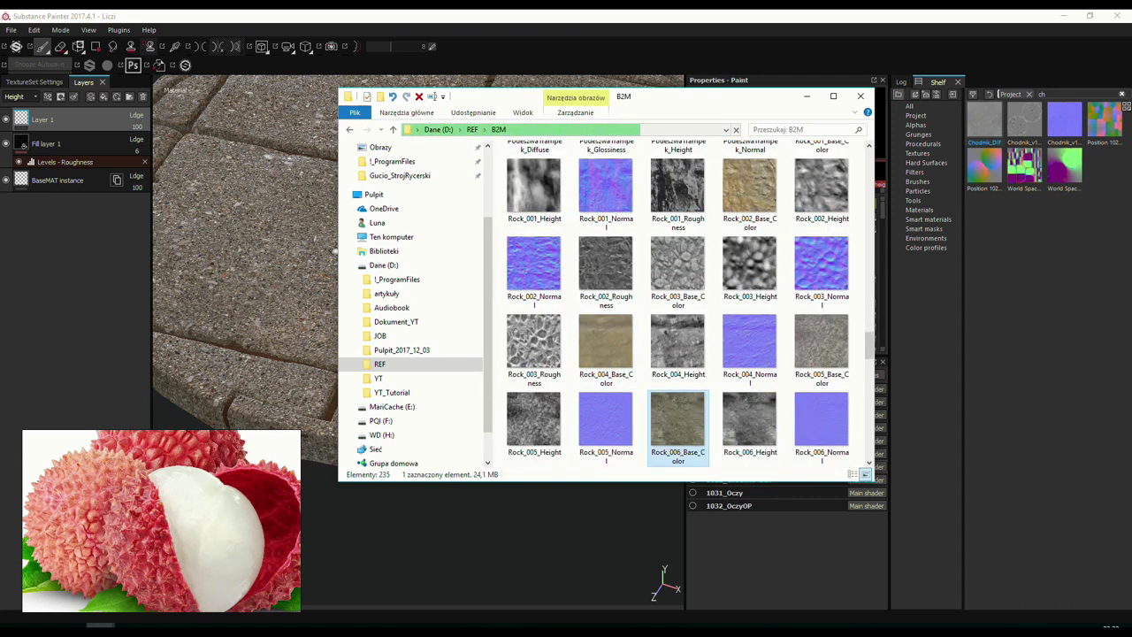
{"action": "scroll", "coordinate": [677, 442], "scroll_direction": "up", "scroll_amount": 2, "text": "ctrl"}
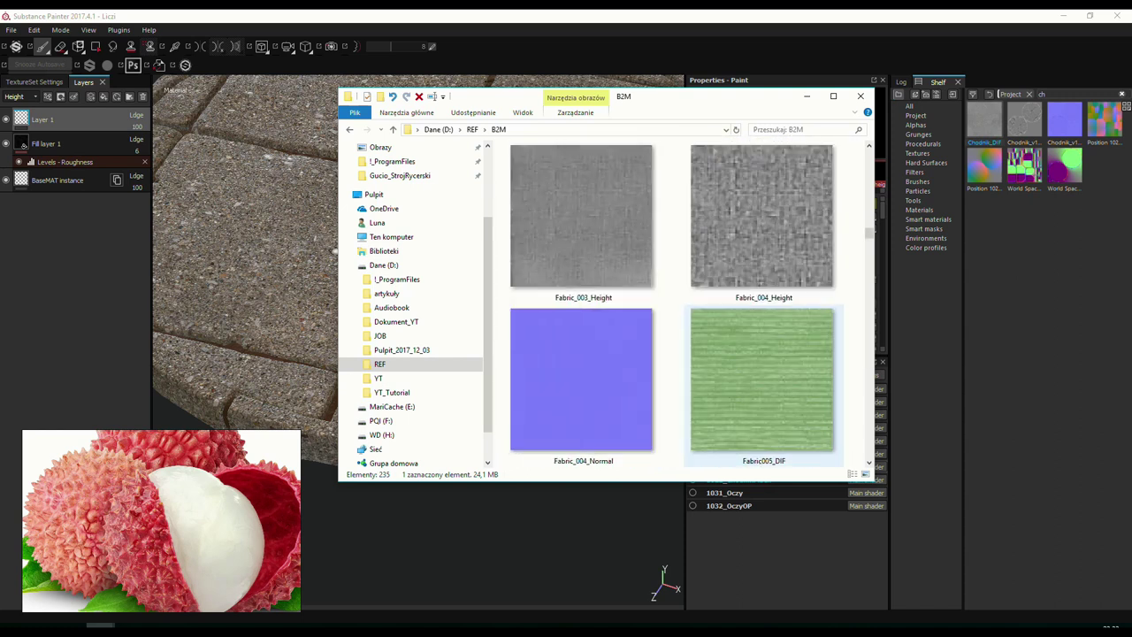
{"action": "left_click", "coordinate": [763, 340]}
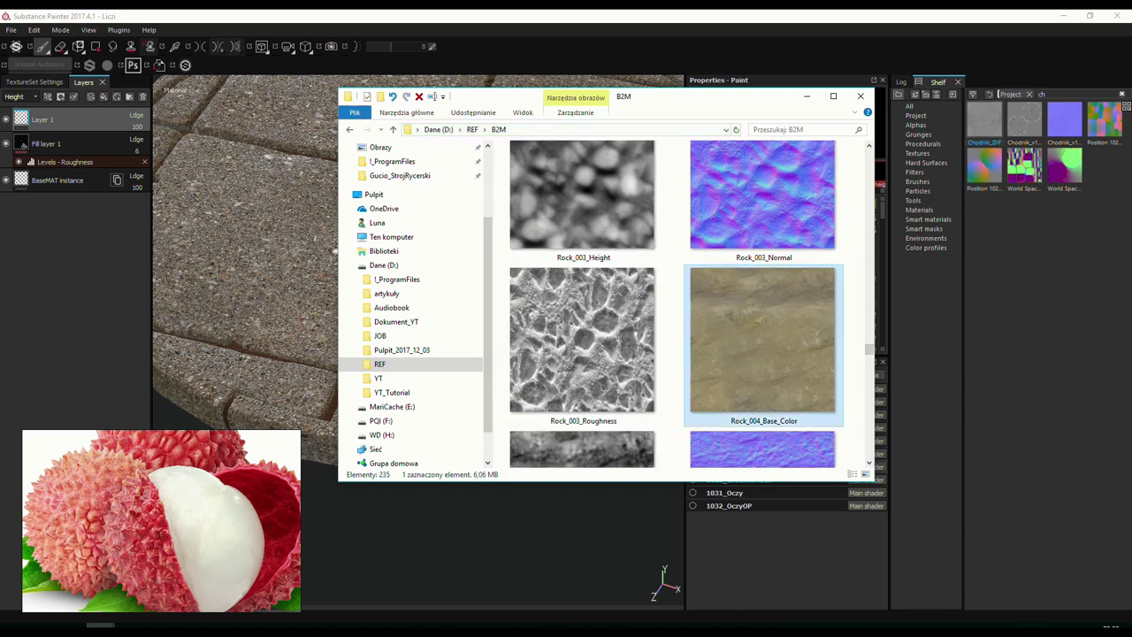
Select Rock_005_Base_Color, Height and Normal and drag them into Substance Painter for import.
{"action": "scroll", "coordinate": [747, 345], "scroll_direction": "down", "scroll_amount": 1}
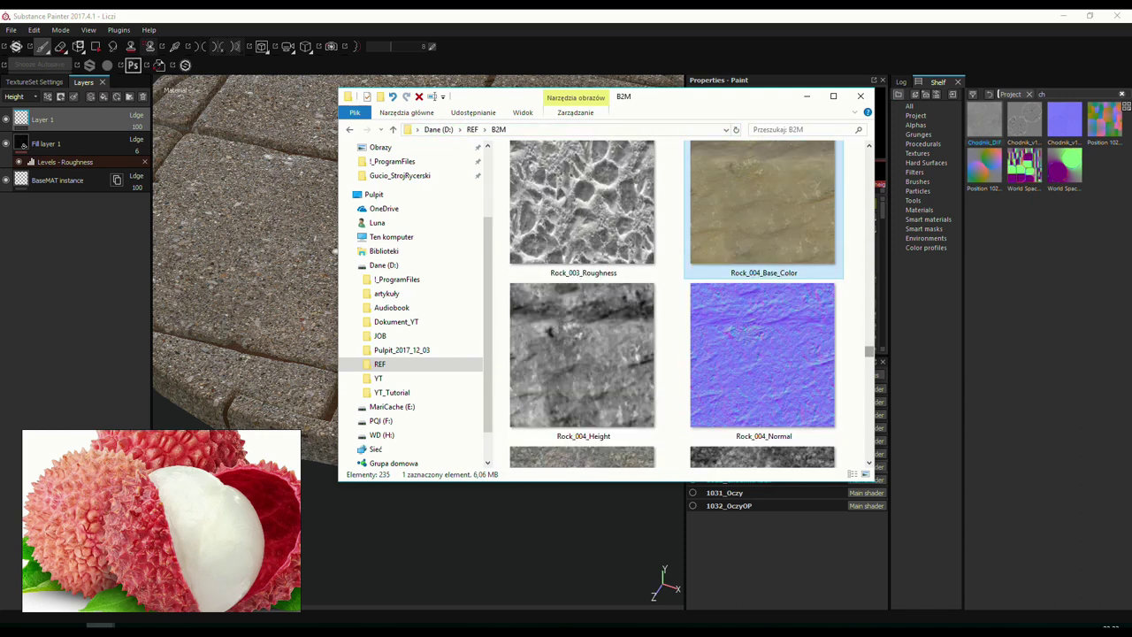
{"action": "key", "text": "Right"}
{"action": "key", "text": "Right"}
{"action": "key", "text": "Right"}
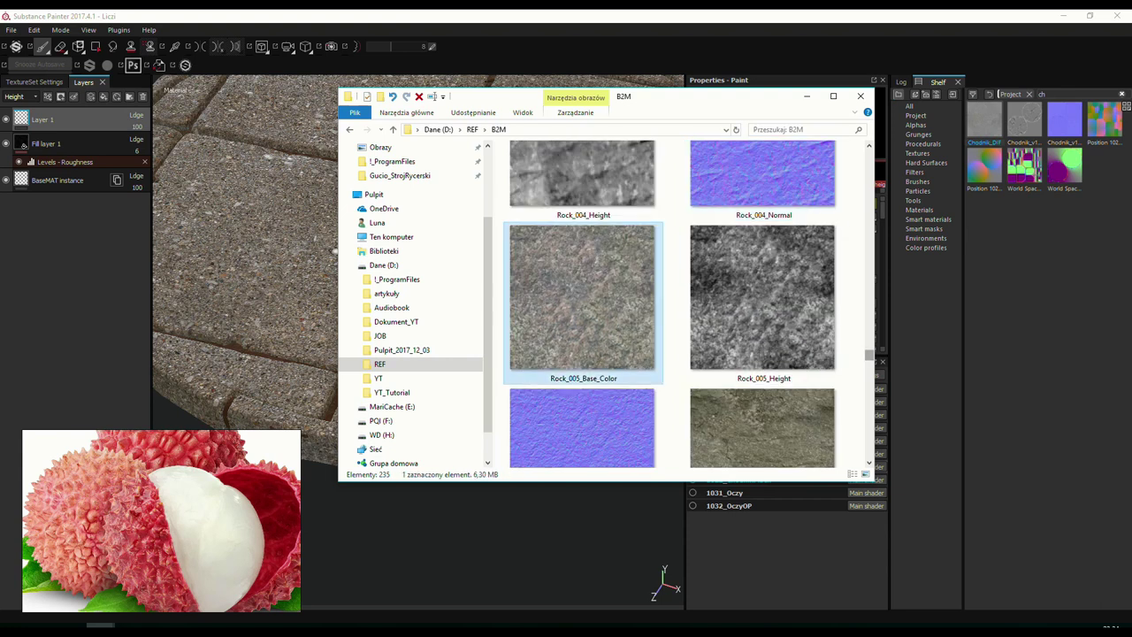
{"action": "scroll", "coordinate": [793, 228], "scroll_direction": "down", "scroll_amount": 1}
{"action": "left_click", "coordinate": [582, 319], "text": "shift"}
{"action": "scroll", "coordinate": [793, 228], "scroll_direction": "up", "scroll_amount": 1}
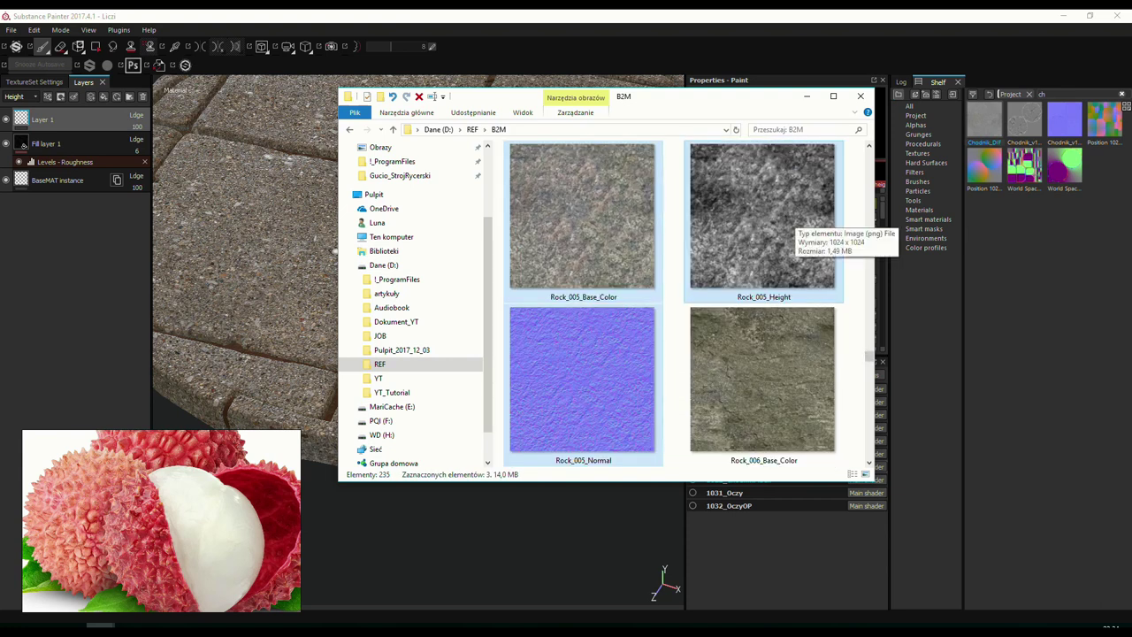
{"action": "left_click_drag", "start_coordinate": [793, 228], "coordinate": [336, 251]}
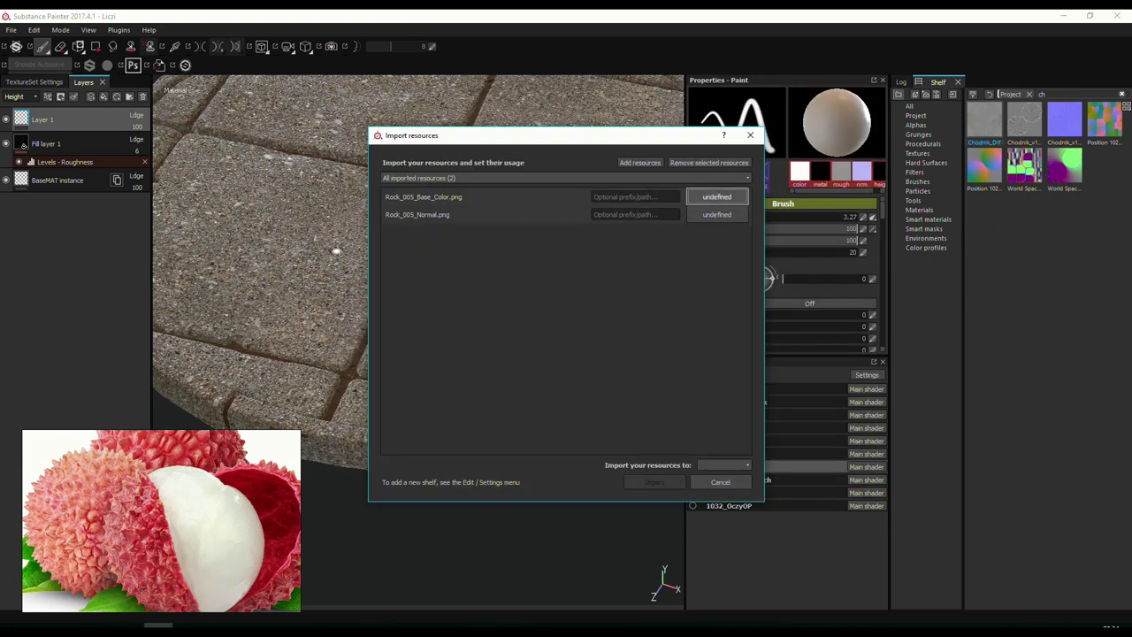
Import the two Rock_005 textures into the project shelf with usage set to texture.
{"action": "left_click", "coordinate": [716, 196]}
{"action": "left_click", "coordinate": [716, 216]}
{"action": "left_click", "coordinate": [723, 464]}
{"action": "left_click", "coordinate": [723, 482]}
{"action": "left_click", "coordinate": [654, 482]}
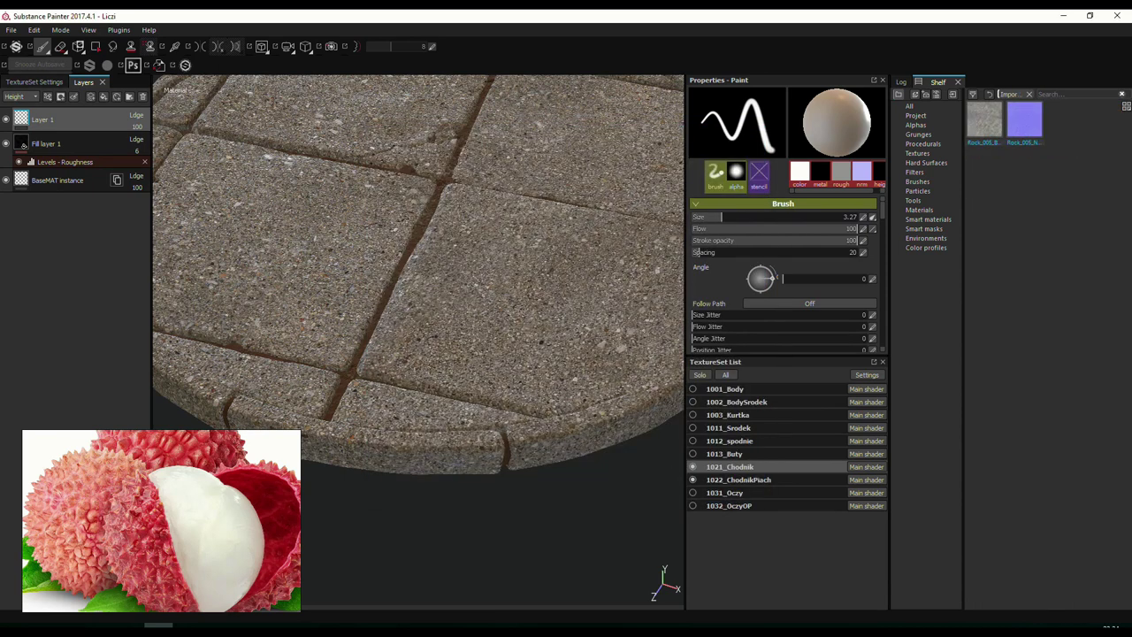
Assign Rock_005_Base_Color to base colour and roughness, then add a new fill layer on top.
{"action": "scroll", "coordinate": [782, 265], "scroll_direction": "down", "scroll_amount": 3}
{"action": "left_click_drag", "start_coordinate": [984, 119], "coordinate": [787, 252]}
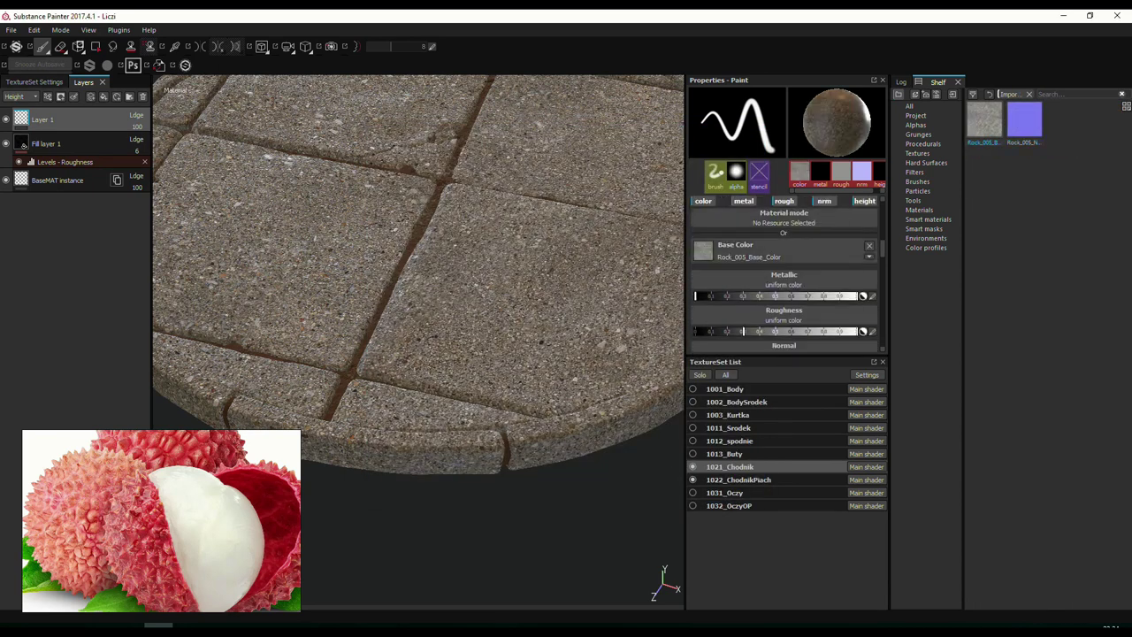
{"action": "left_click_drag", "start_coordinate": [779, 316], "coordinate": [779, 316]}
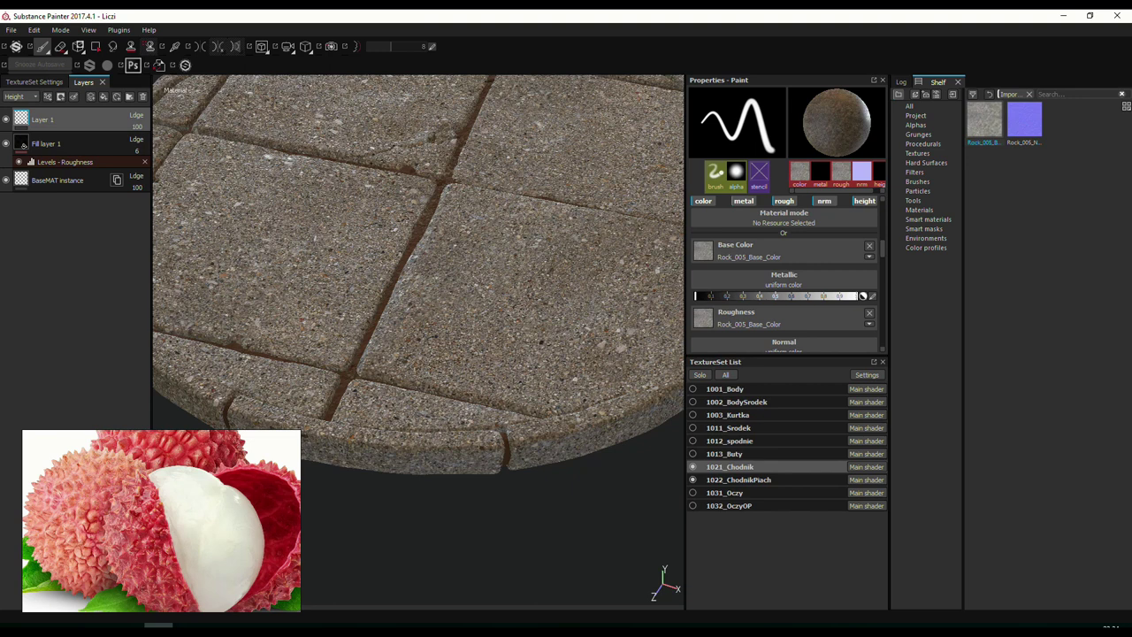
{"action": "left_click_drag", "start_coordinate": [784, 356], "coordinate": [783, 435]}
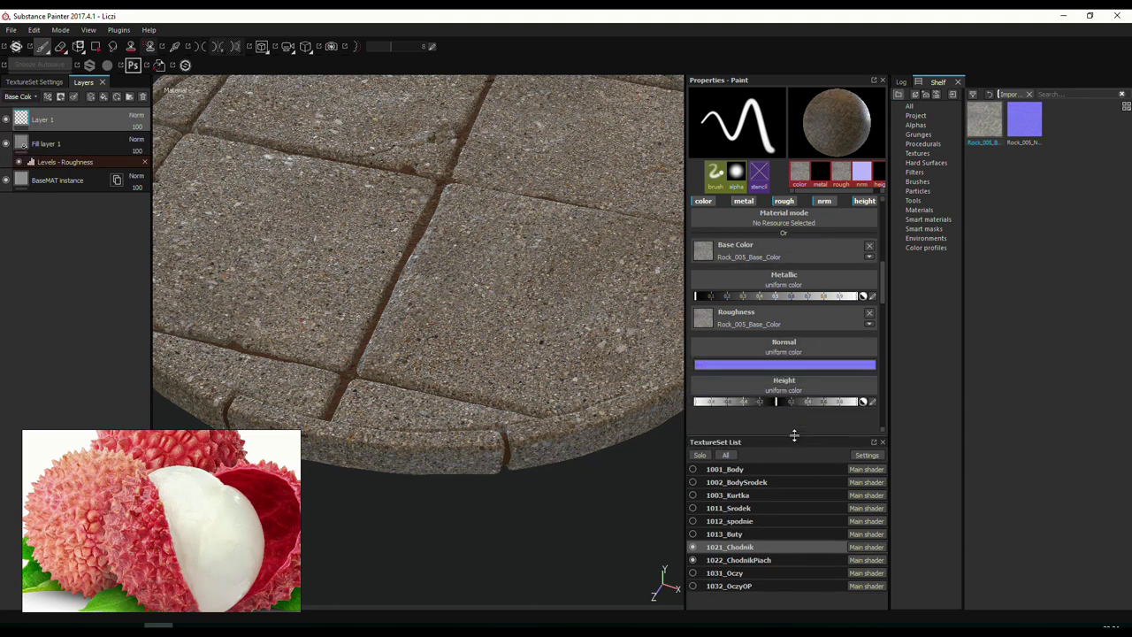
{"action": "scroll", "coordinate": [784, 283], "scroll_direction": "up", "scroll_amount": 2}
{"action": "scroll", "coordinate": [783, 283], "scroll_direction": "down", "scroll_amount": 2}
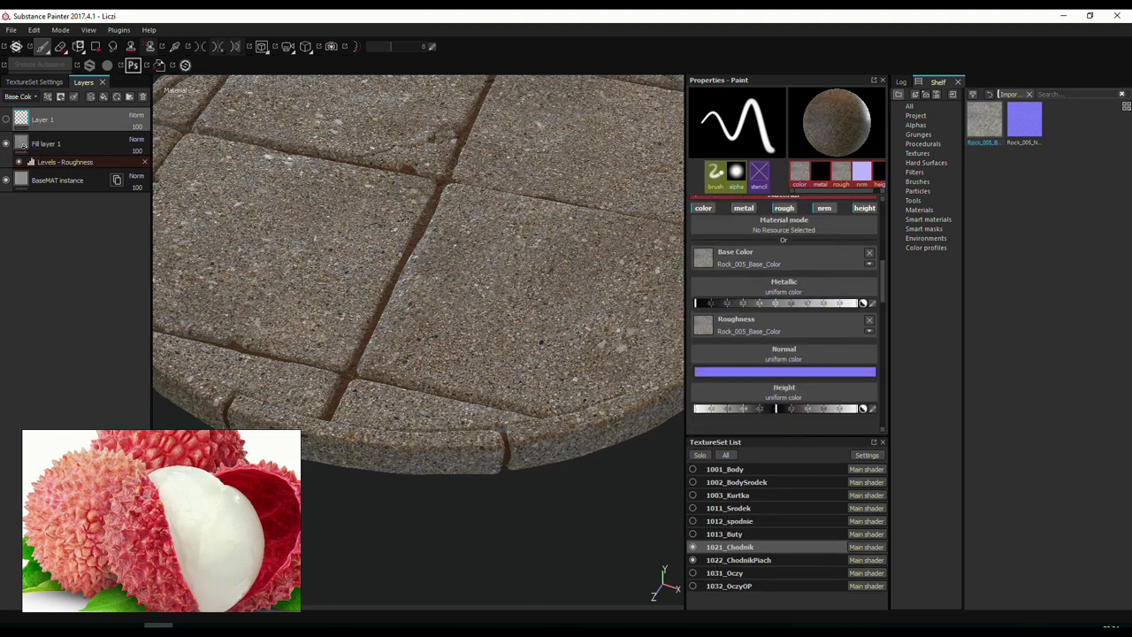
{"action": "left_click", "coordinate": [104, 97]}
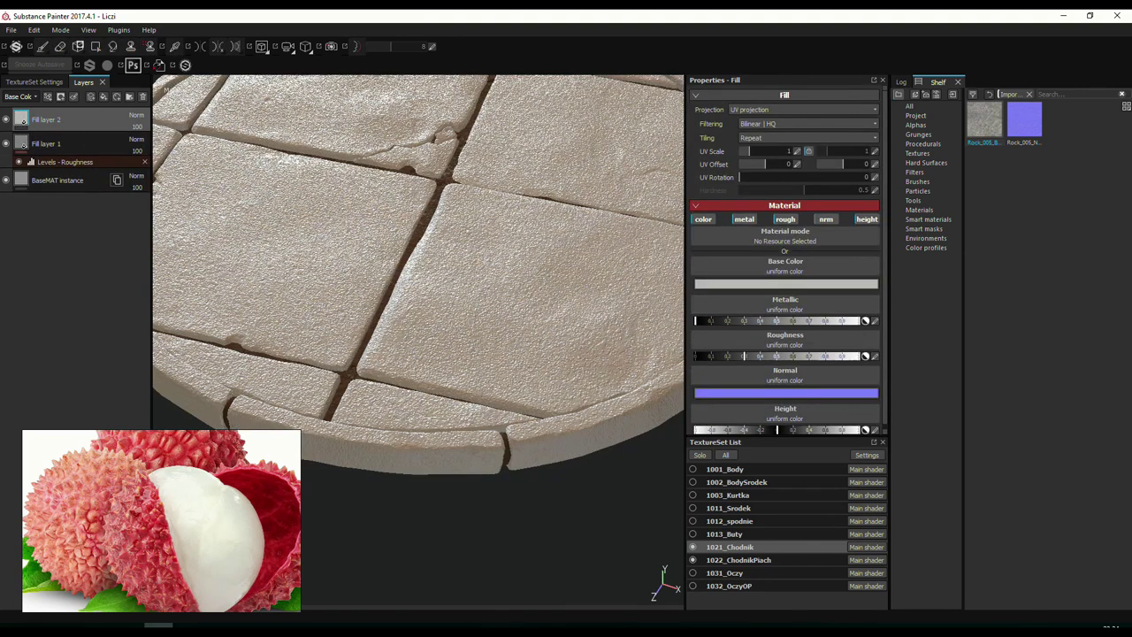
Fill the new layer with Rock_005 colour, roughness and normal, disabling height and metallic.
{"action": "left_click_drag", "start_coordinate": [985, 119], "coordinate": [785, 278]}
{"action": "left_click_drag", "start_coordinate": [939, 246], "coordinate": [787, 336]}
{"action": "left_click_drag", "start_coordinate": [1024, 119], "coordinate": [826, 371]}
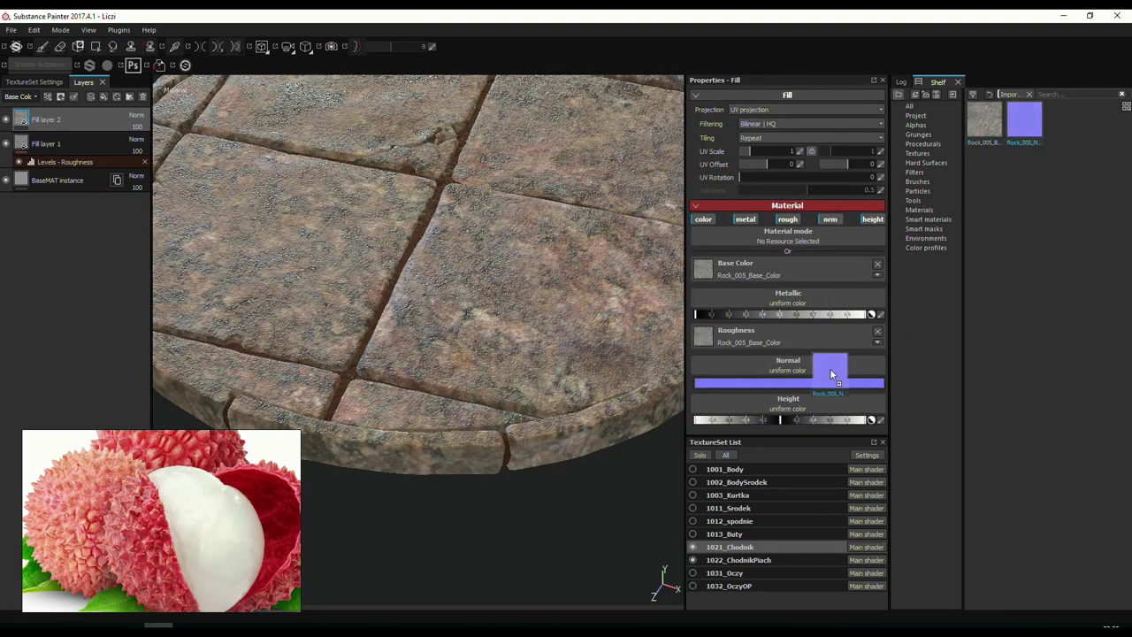
{"action": "left_click", "coordinate": [872, 218]}
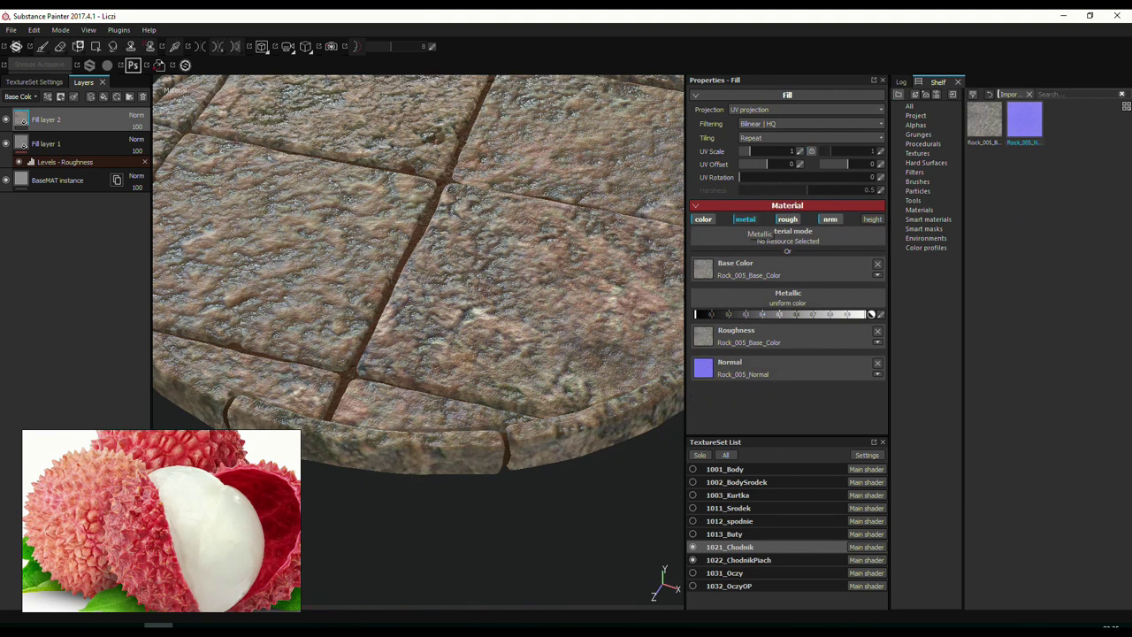
{"action": "left_click_drag", "start_coordinate": [813, 314], "coordinate": [829, 314]}
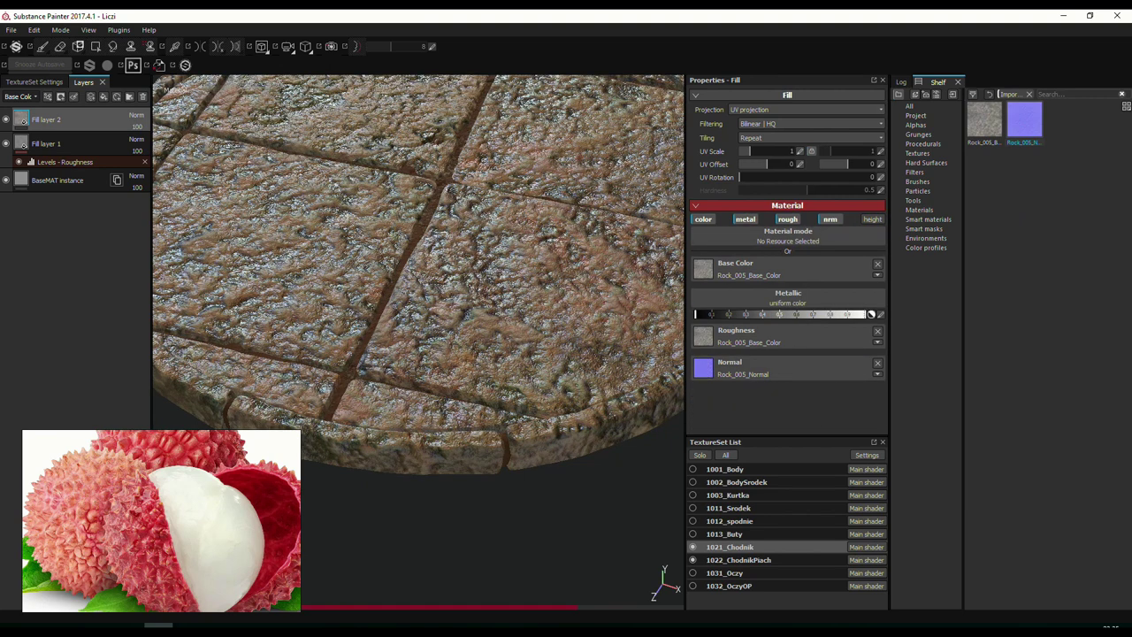
{"action": "left_click", "coordinate": [745, 219]}
Add a roughness Levels adjustment to Fill layer 2 with low input 0.057.
{"action": "right_click", "coordinate": [46, 119]}
{"action": "left_click", "coordinate": [150, 134]}
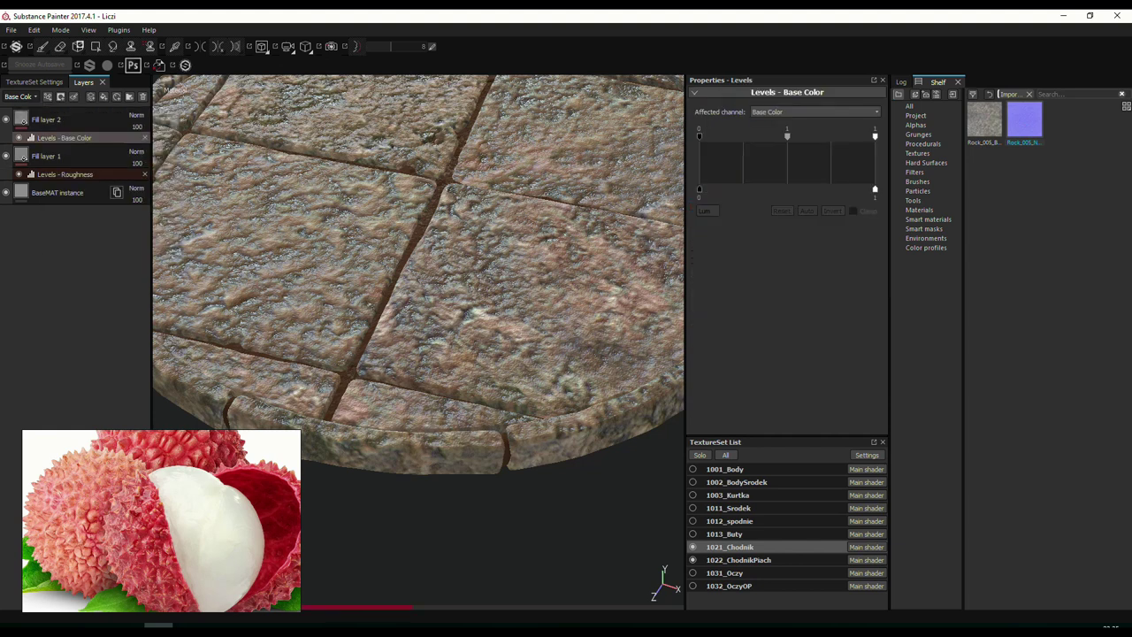
{"action": "left_click", "coordinate": [814, 112]}
{"action": "left_click", "coordinate": [778, 134]}
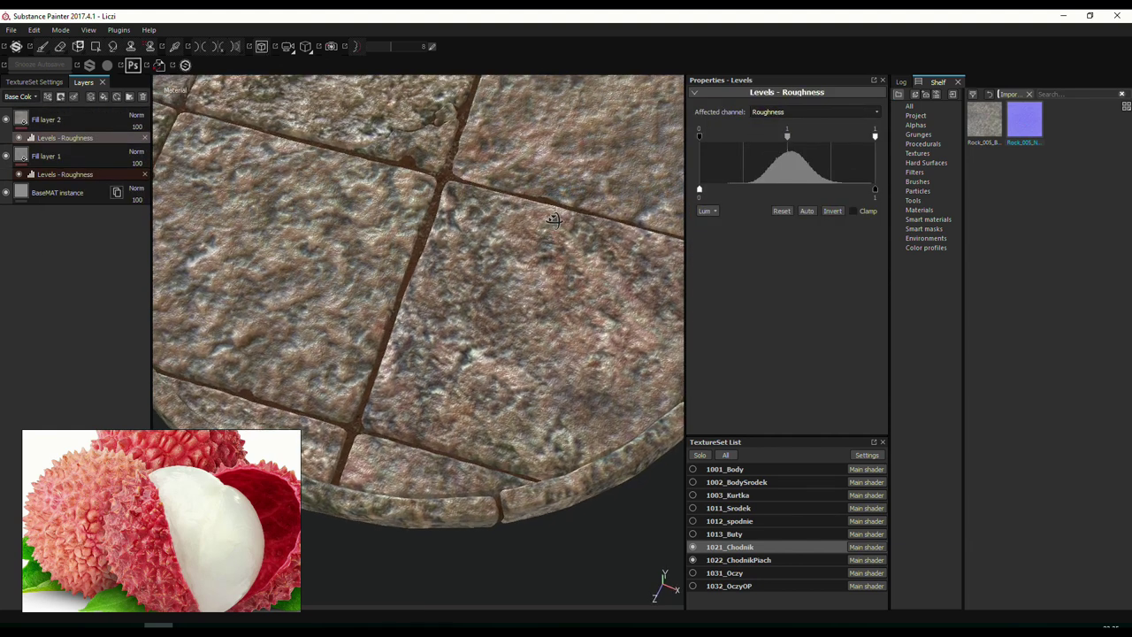
{"action": "left_click_drag", "start_coordinate": [415, 265], "coordinate": [530, 248], "text": "alt"}
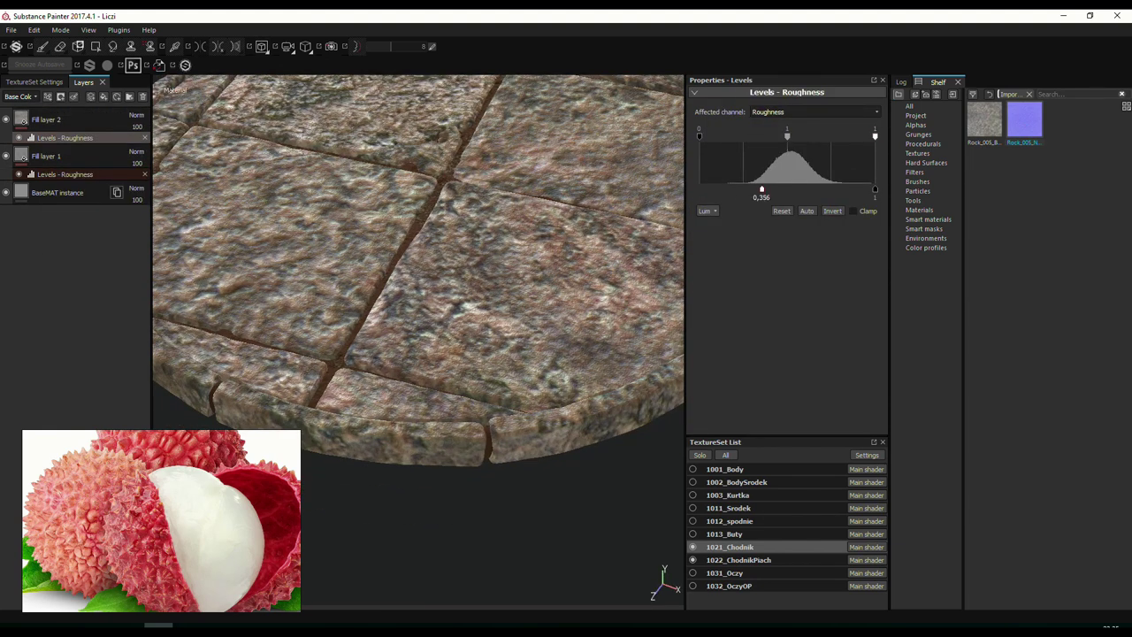
{"action": "left_click_drag", "start_coordinate": [698, 189], "coordinate": [709, 188]}
{"action": "left_click_drag", "start_coordinate": [550, 219], "coordinate": [566, 212], "text": "alt"}
Enter 6 in Fill layer 2's material settings and preview the base colour channel alone.
{"action": "left_click", "coordinate": [24, 121]}
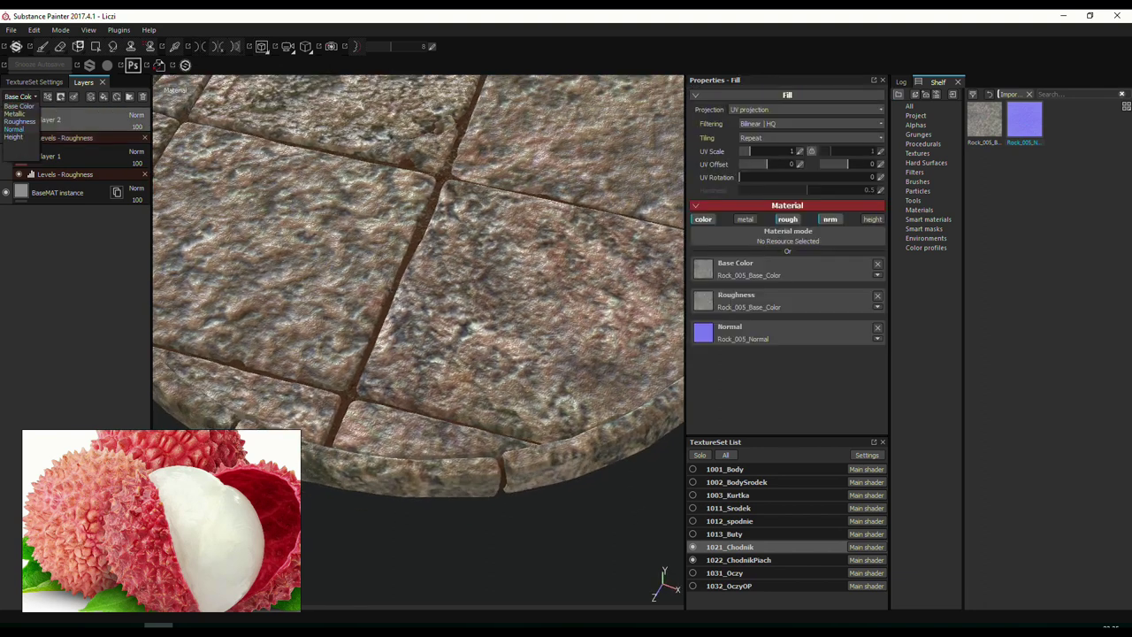
{"action": "type", "text": "60"}
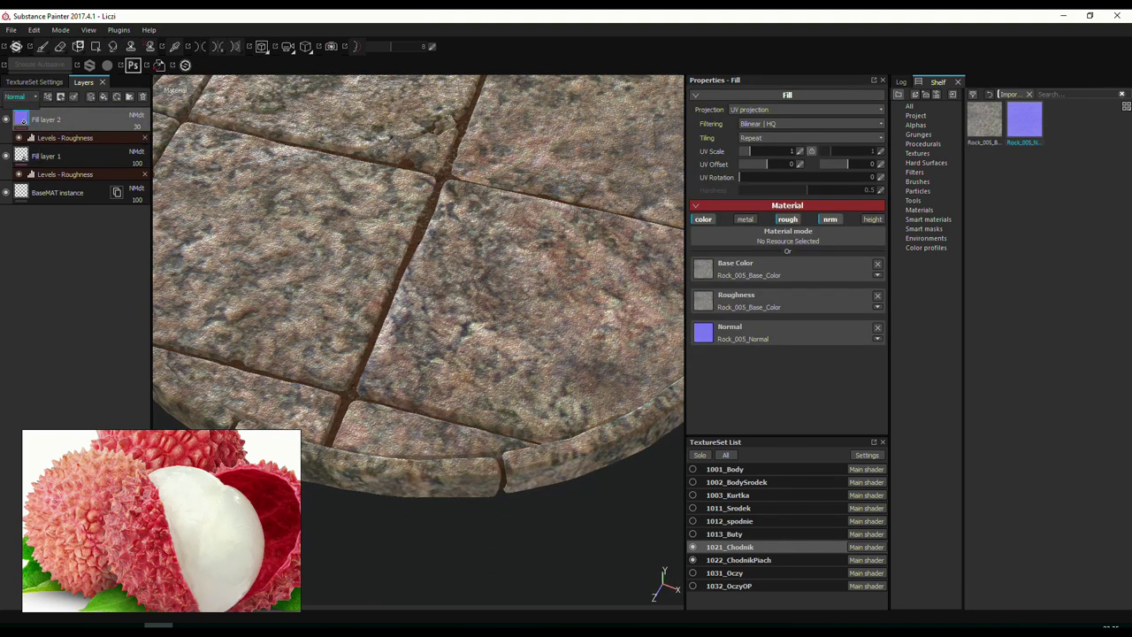
{"action": "left_click_drag", "start_coordinate": [398, 371], "coordinate": [619, 548], "text": "alt"}
{"action": "key", "text": "c"}
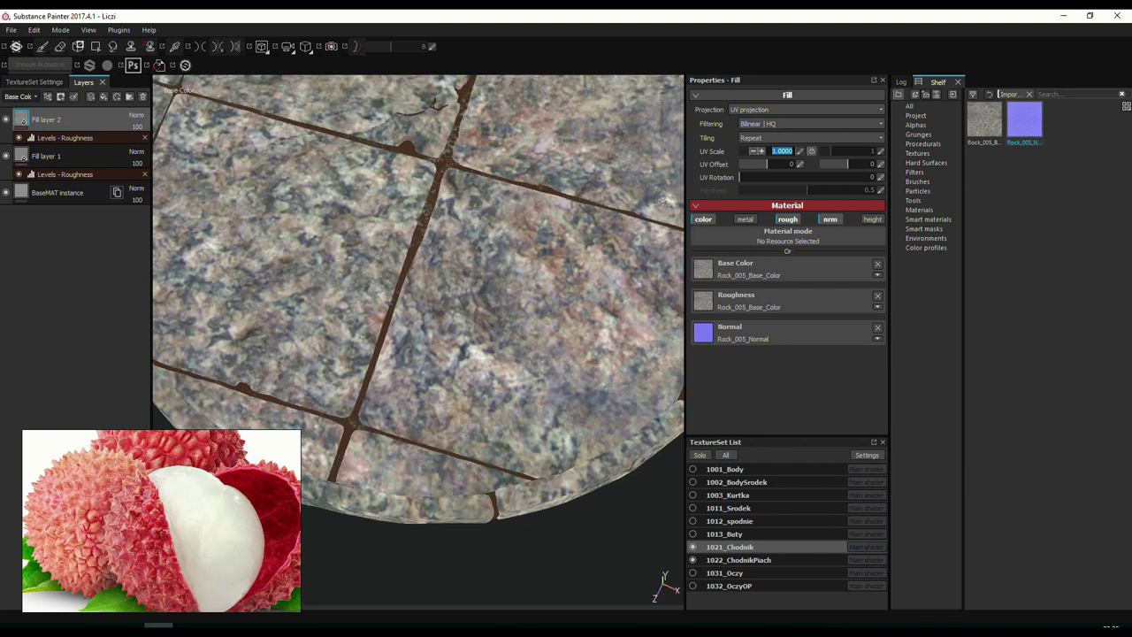
{"action": "scroll", "coordinate": [418, 299], "scroll_direction": "down", "scroll_amount": 3}
{"action": "left_click_drag", "start_coordinate": [418, 354], "coordinate": [418, 265], "text": "alt"}
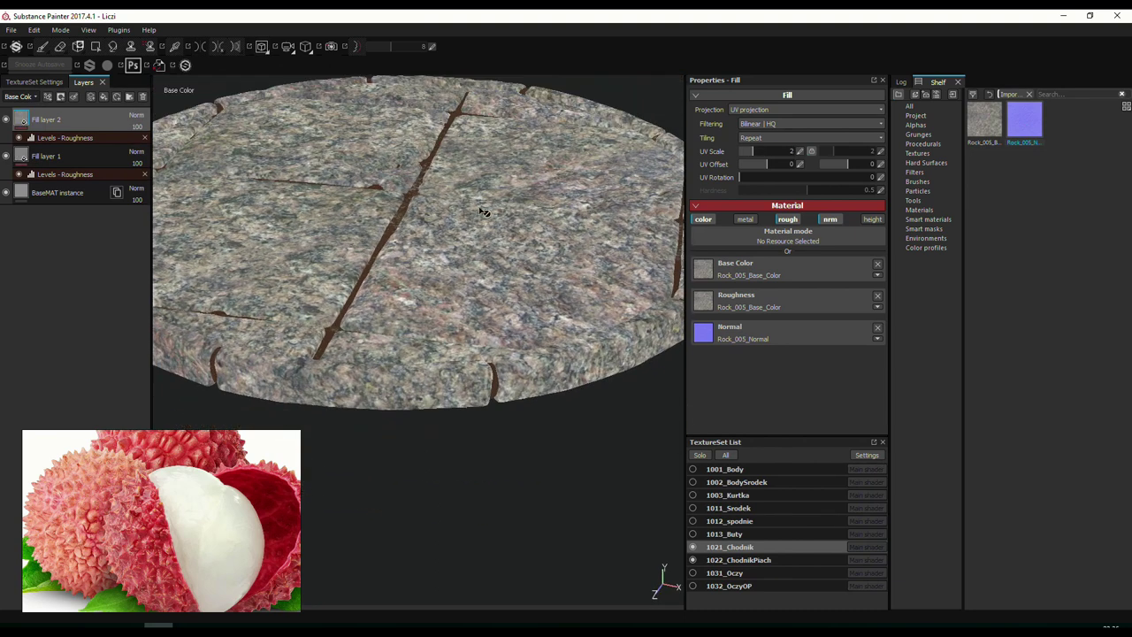
Add an HSL Perceptive filter lightening the rock to about 0.59, then give Fill layer 2 a black mask.
{"action": "left_click", "coordinate": [48, 97]}
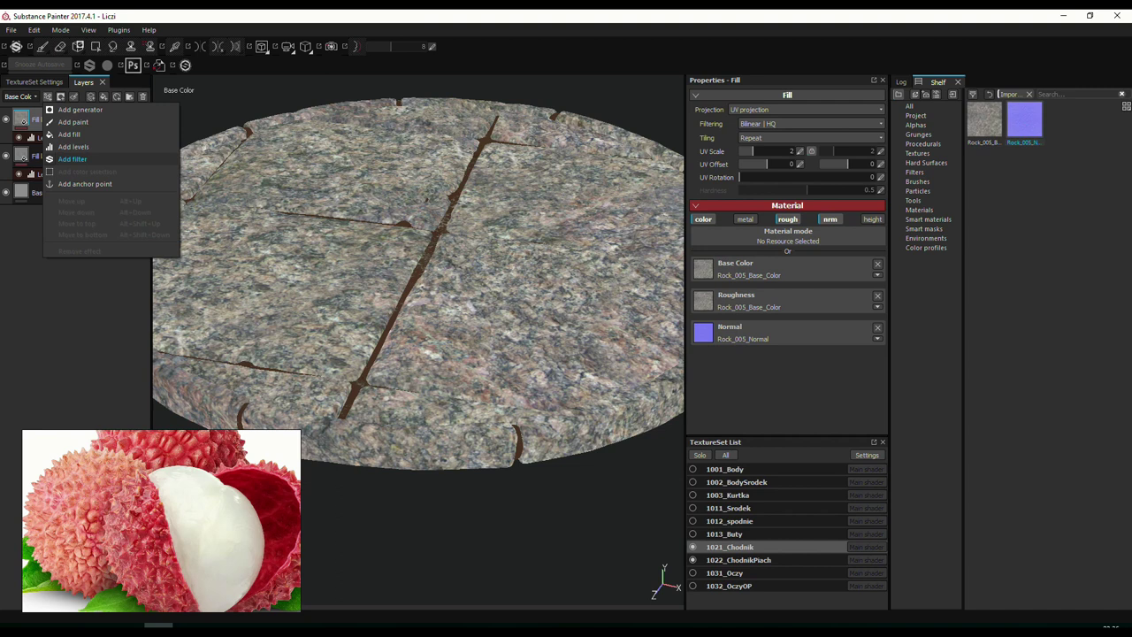
{"action": "left_click", "coordinate": [72, 158]}
{"action": "left_click", "coordinate": [918, 269]}
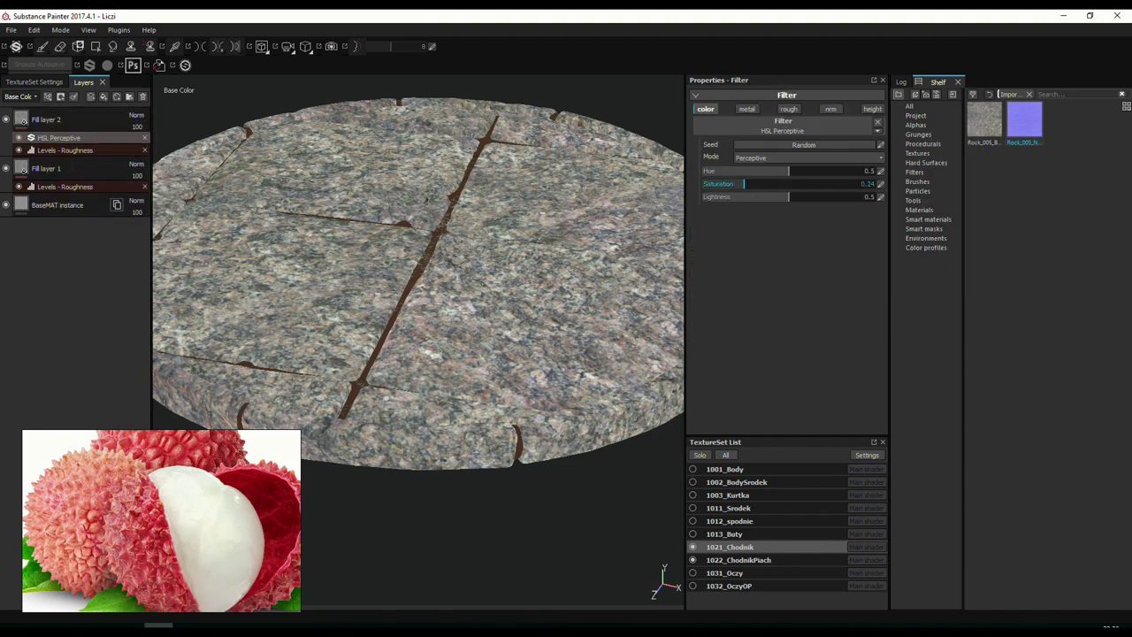
{"action": "left_click_drag", "start_coordinate": [812, 196], "coordinate": [801, 196]}
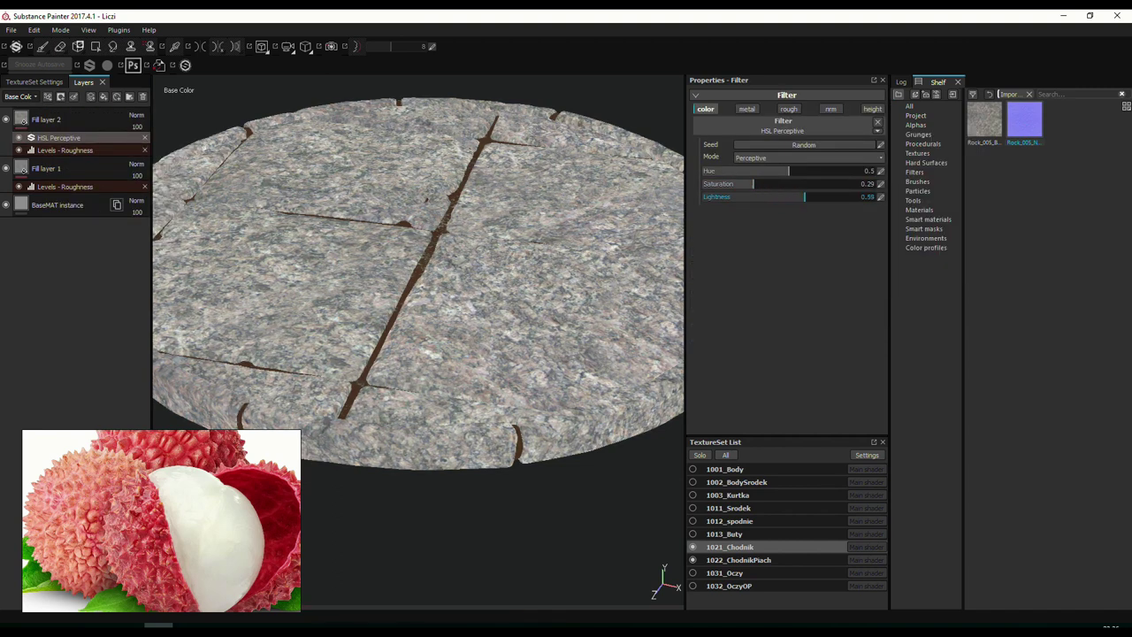
{"action": "left_click", "coordinate": [46, 119]}
{"action": "left_click", "coordinate": [61, 96]}
{"action": "left_click", "coordinate": [89, 122]}
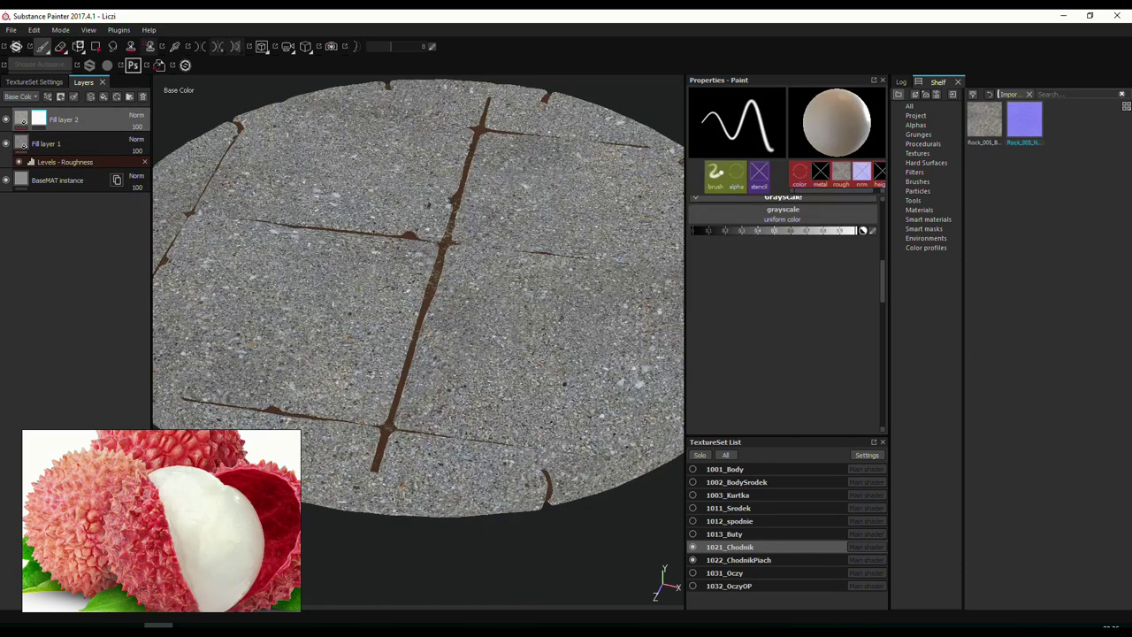
Add an MG Metal Edge Wear generator to Fill layer 2's mask.
{"action": "left_click", "coordinate": [48, 96]}
{"action": "left_click", "coordinate": [71, 109]}
{"action": "left_click", "coordinate": [789, 112]}
{"action": "left_click", "coordinate": [861, 137]}
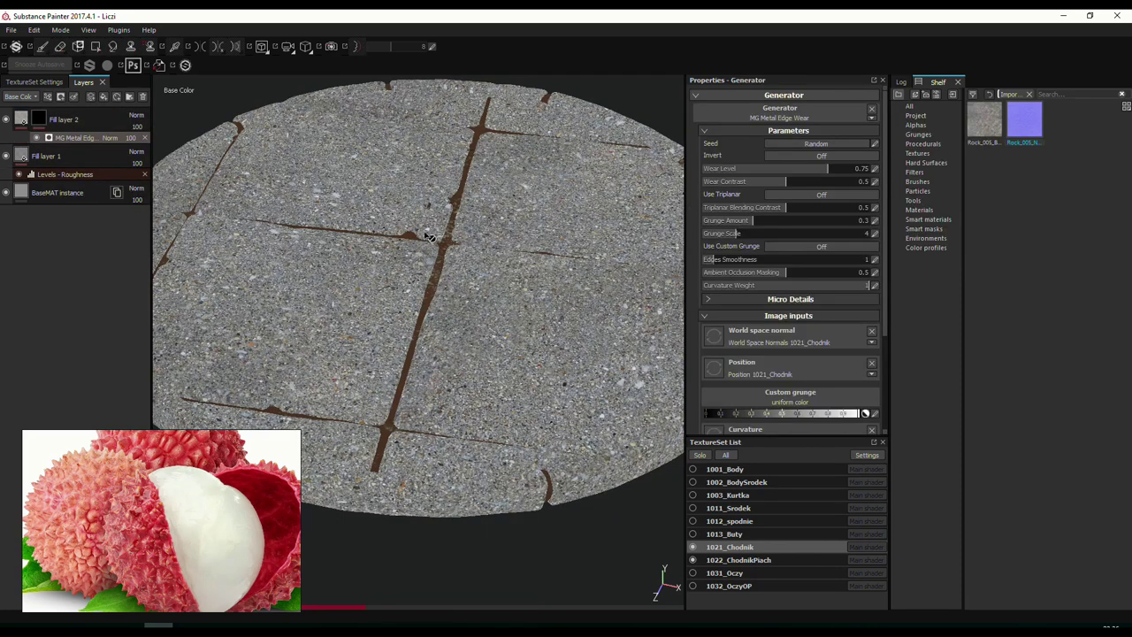
{"action": "left_click_drag", "start_coordinate": [492, 260], "coordinate": [488, 290], "text": "alt"}
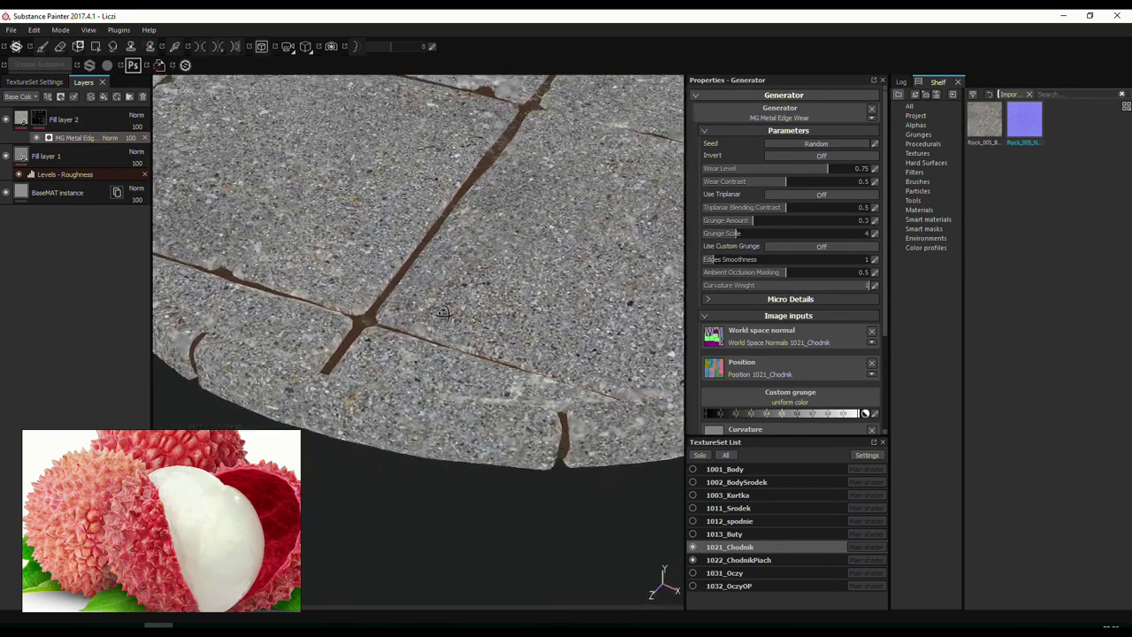
{"action": "scroll", "coordinate": [790, 265], "scroll_direction": "down", "scroll_amount": 5}
{"action": "scroll", "coordinate": [790, 266], "scroll_direction": "up", "scroll_amount": 3}
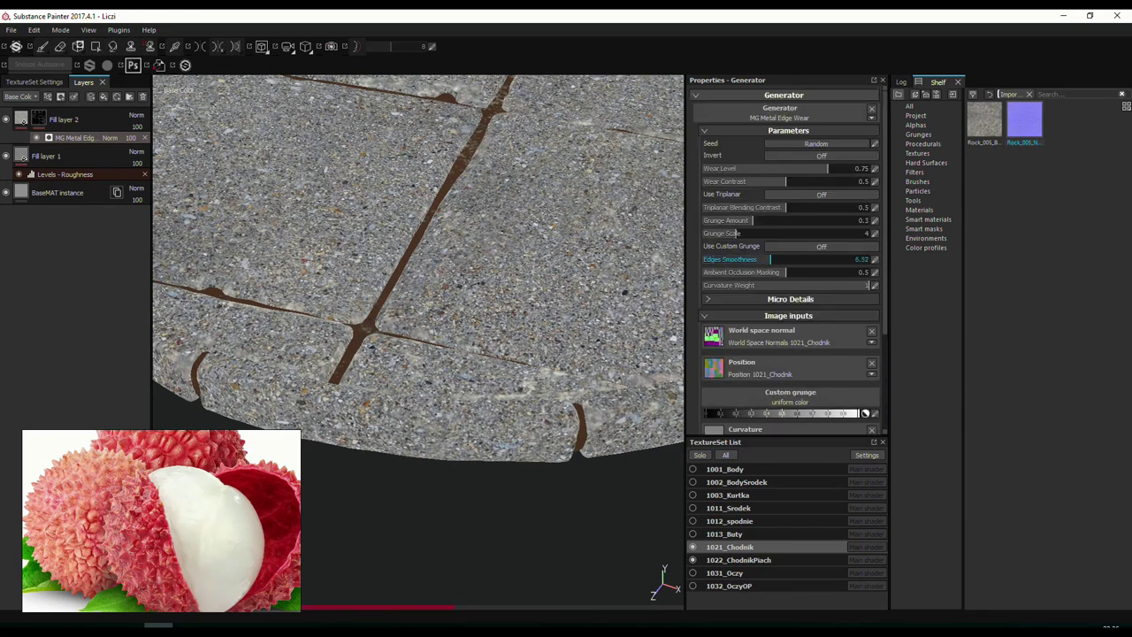
{"action": "left_click_drag", "start_coordinate": [516, 233], "coordinate": [544, 216], "text": "alt"}
Set Wear Level to 0.89 and Wear Contrast to 0.29, viewing the full material.
{"action": "left_click", "coordinate": [860, 168]}
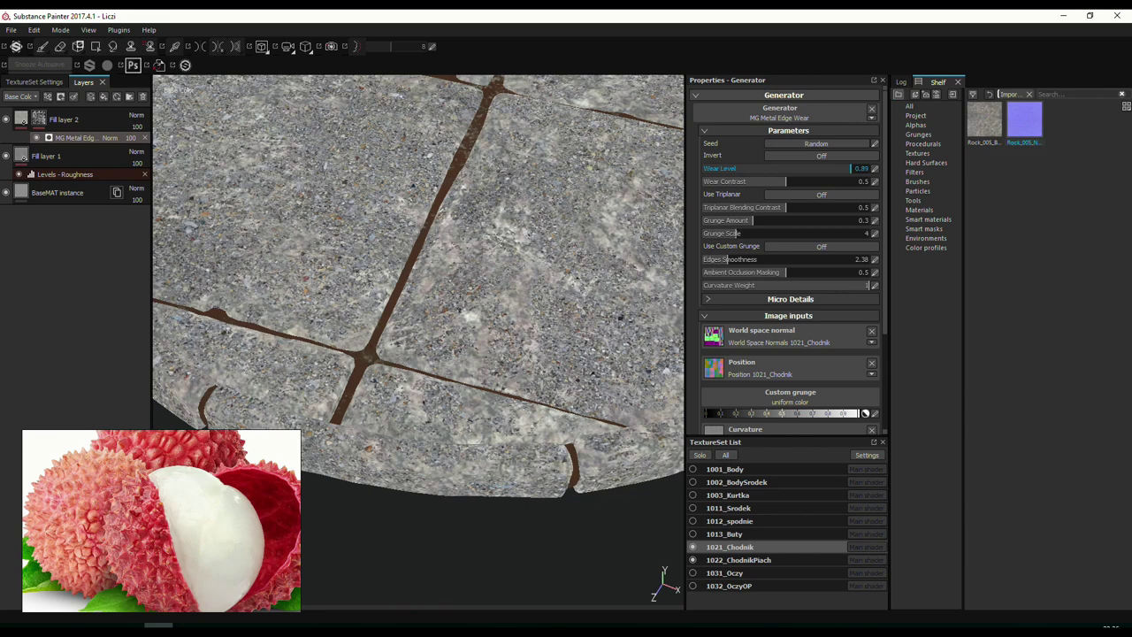
{"action": "left_click_drag", "start_coordinate": [786, 181], "coordinate": [751, 181]}
{"action": "key", "text": "f"}
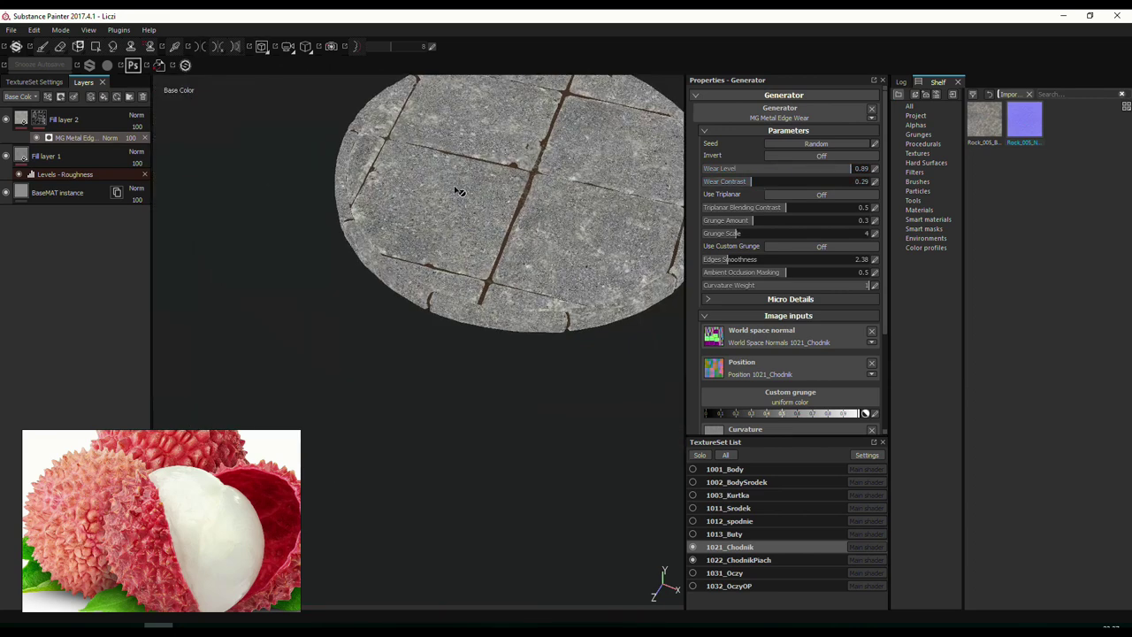
{"action": "scroll", "coordinate": [563, 275], "scroll_direction": "up", "scroll_amount": 2}
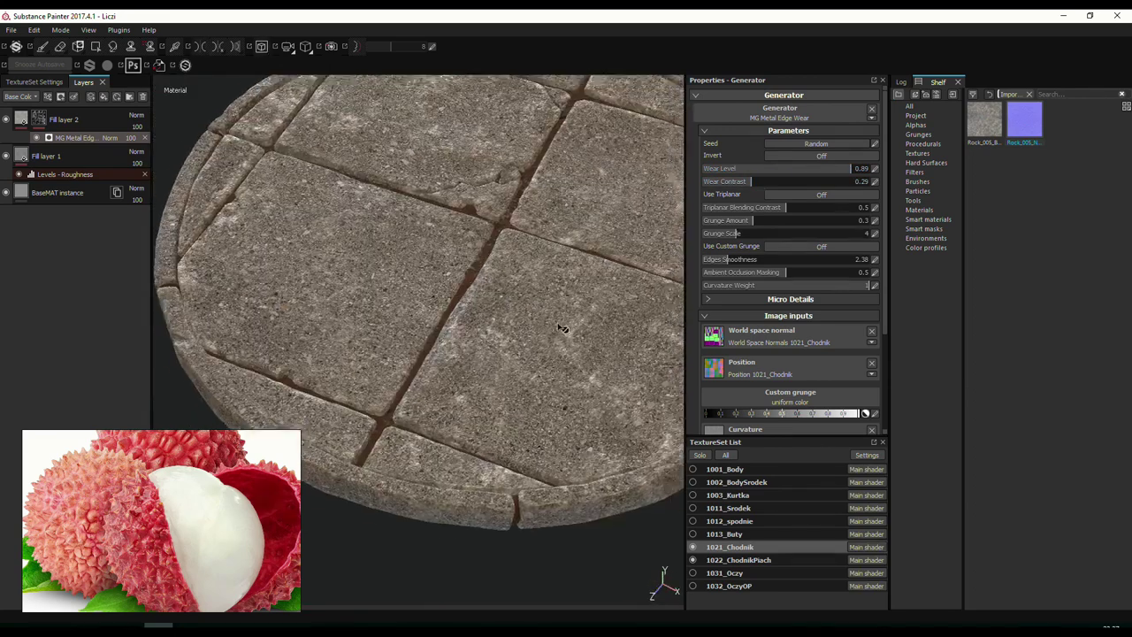
{"action": "scroll", "coordinate": [562, 276], "scroll_direction": "up", "scroll_amount": 2}
{"action": "scroll", "coordinate": [563, 276], "scroll_direction": "up", "scroll_amount": 1}
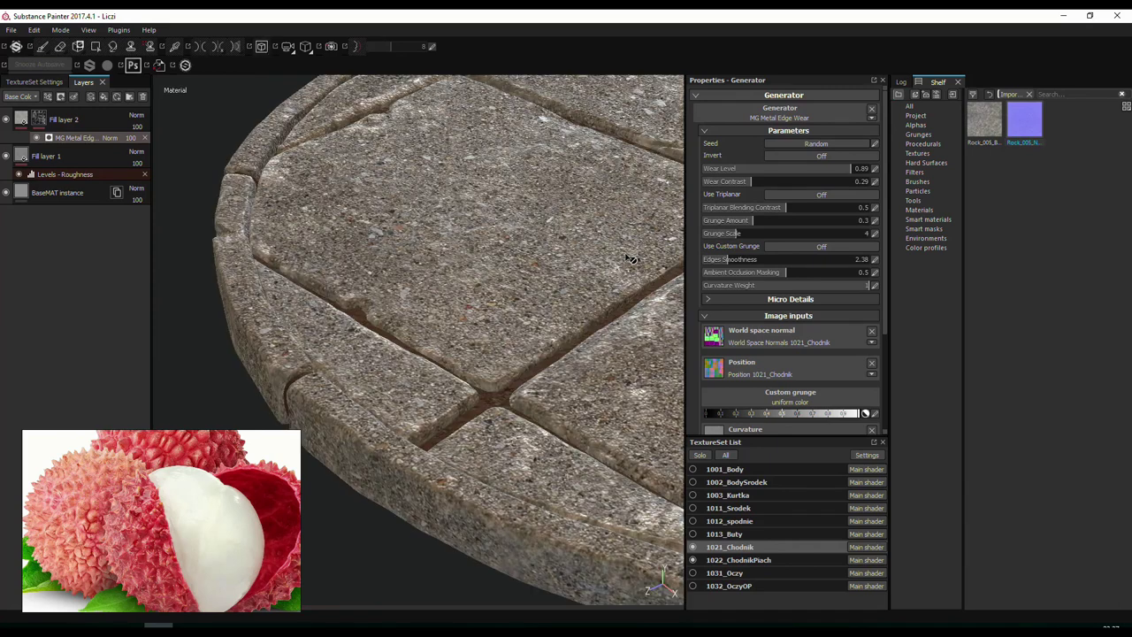
Switch the layer stack's channel view to Normal.
{"action": "left_click_drag", "start_coordinate": [579, 248], "coordinate": [460, 292], "text": "alt"}
{"action": "left_click", "coordinate": [19, 95]}
{"action": "left_click", "coordinate": [15, 130]}
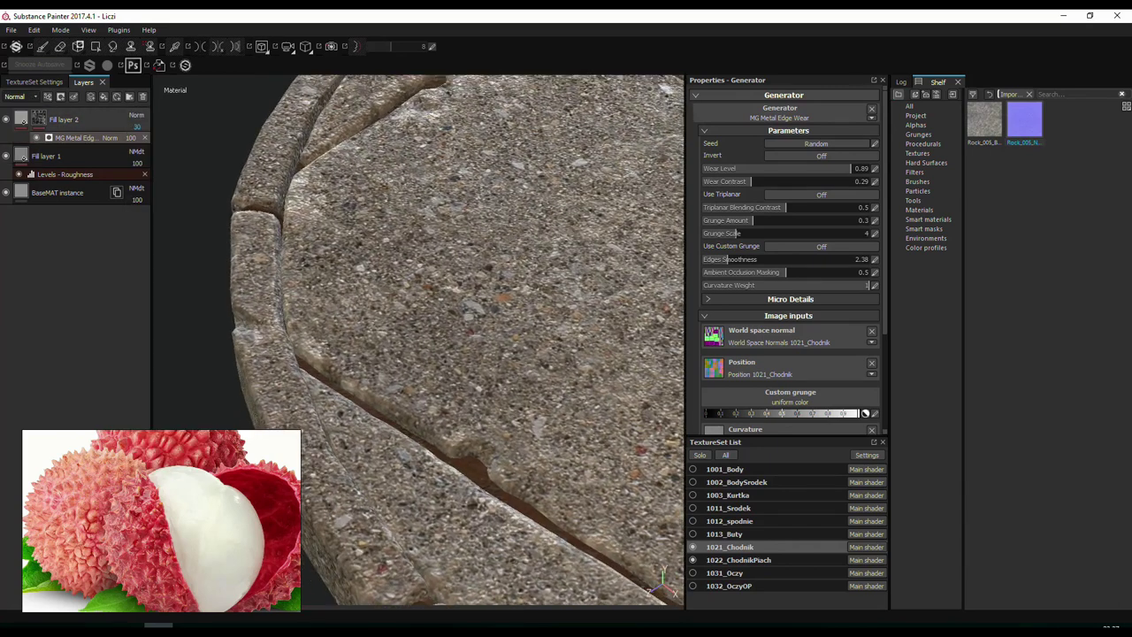
{"action": "left_click", "coordinate": [20, 95]}
Show the Height channel with its blend mode set, and reduce grunge scale from 9 to 8.
{"action": "left_click", "coordinate": [14, 137]}
{"action": "left_click", "coordinate": [136, 115]}
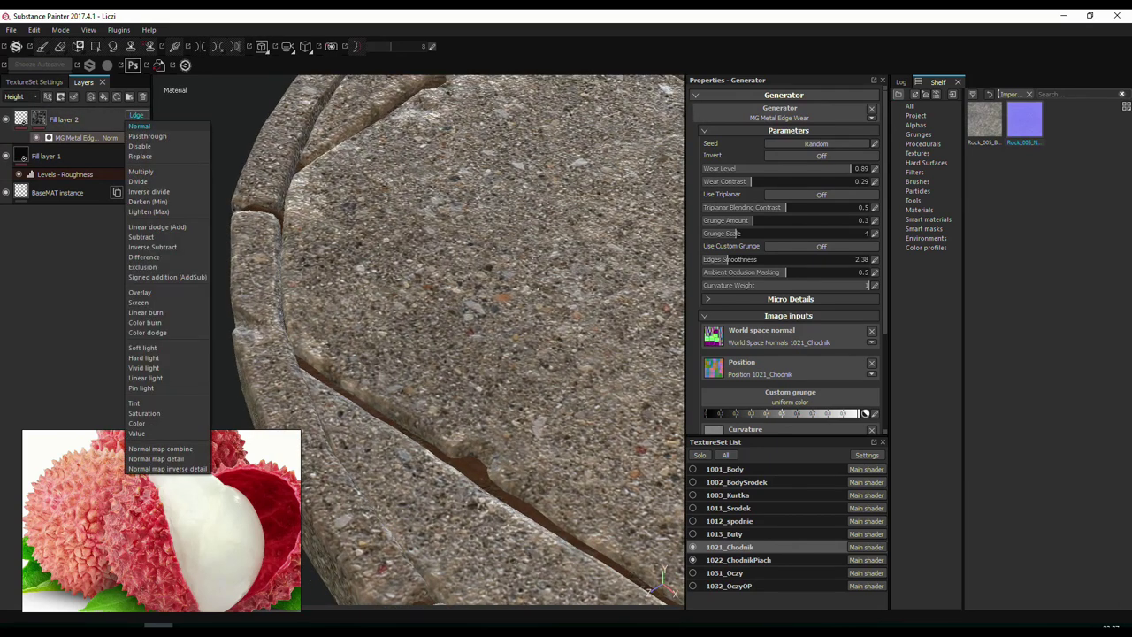
{"action": "left_click", "coordinate": [150, 119]}
{"action": "mouse_move", "coordinate": [500, 273]}
{"action": "left_mouse_down", "text": "alt"}
{"action": "mouse_move", "coordinate": [568, 280]}
{"action": "mouse_move", "coordinate": [506, 321]}
{"action": "left_mouse_up", "text": "alt"}
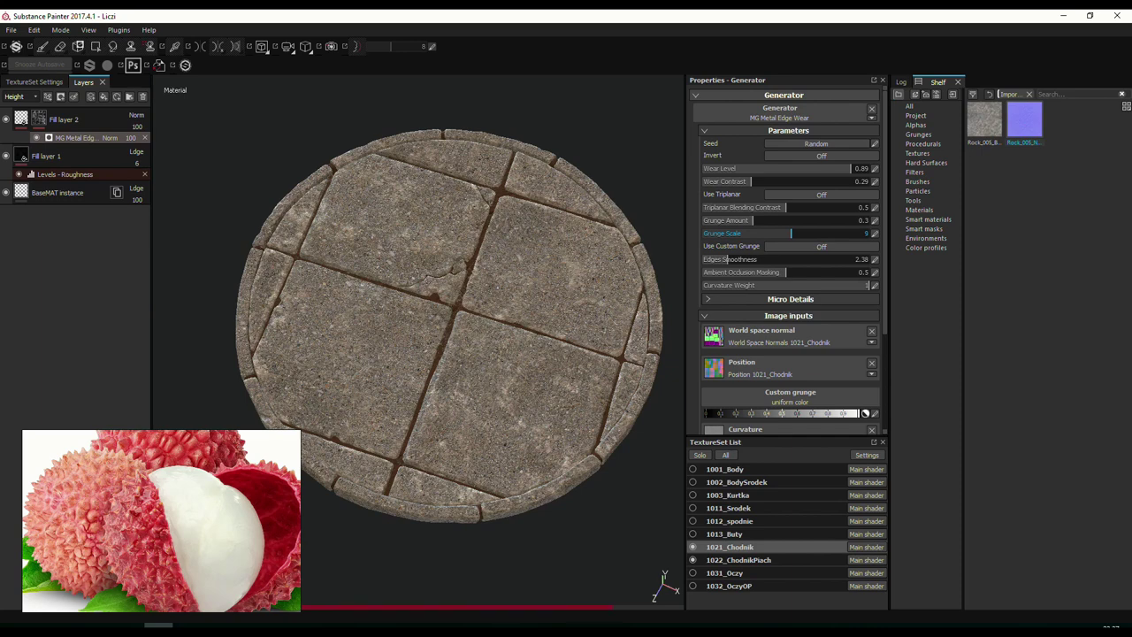
{"action": "left_click_drag", "start_coordinate": [791, 233], "coordinate": [780, 232]}
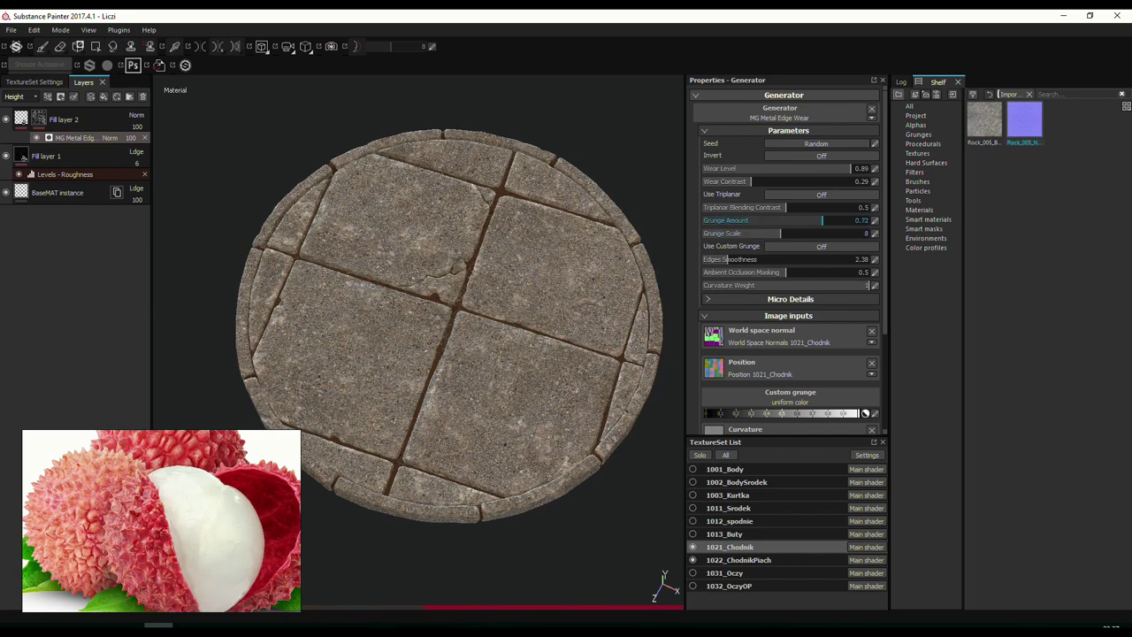
Inspect the worn paving edges up close, then switch to the 1022_ChodnikPiach texture set.
{"action": "left_click_drag", "start_coordinate": [415, 318], "coordinate": [416, 266], "text": "alt"}
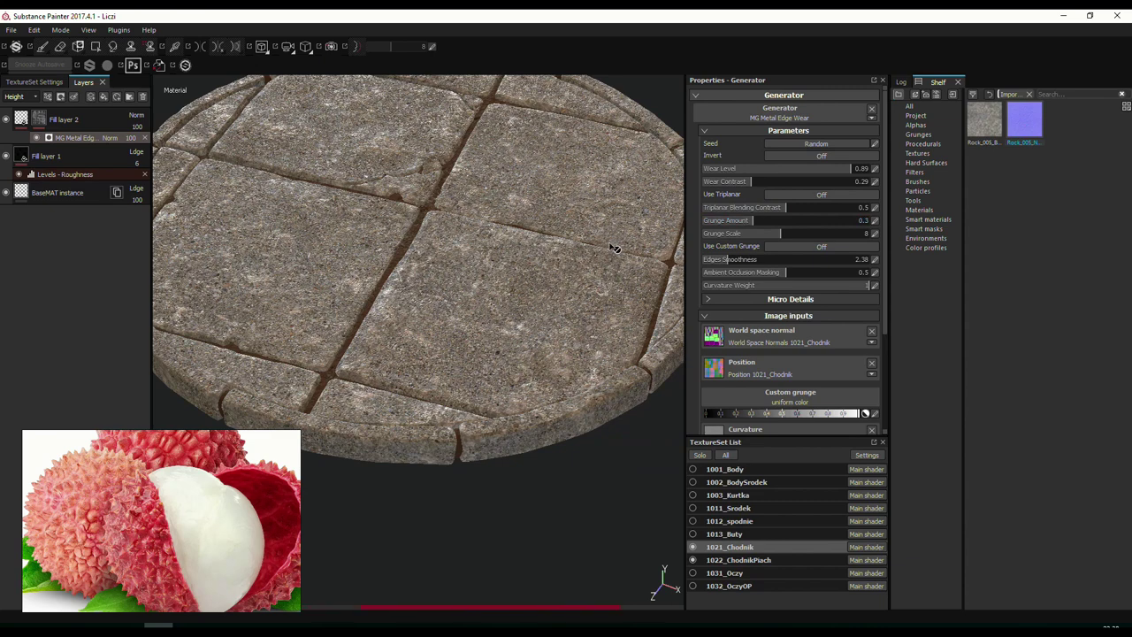
{"action": "left_click_drag", "start_coordinate": [615, 248], "coordinate": [723, 181], "text": "alt"}
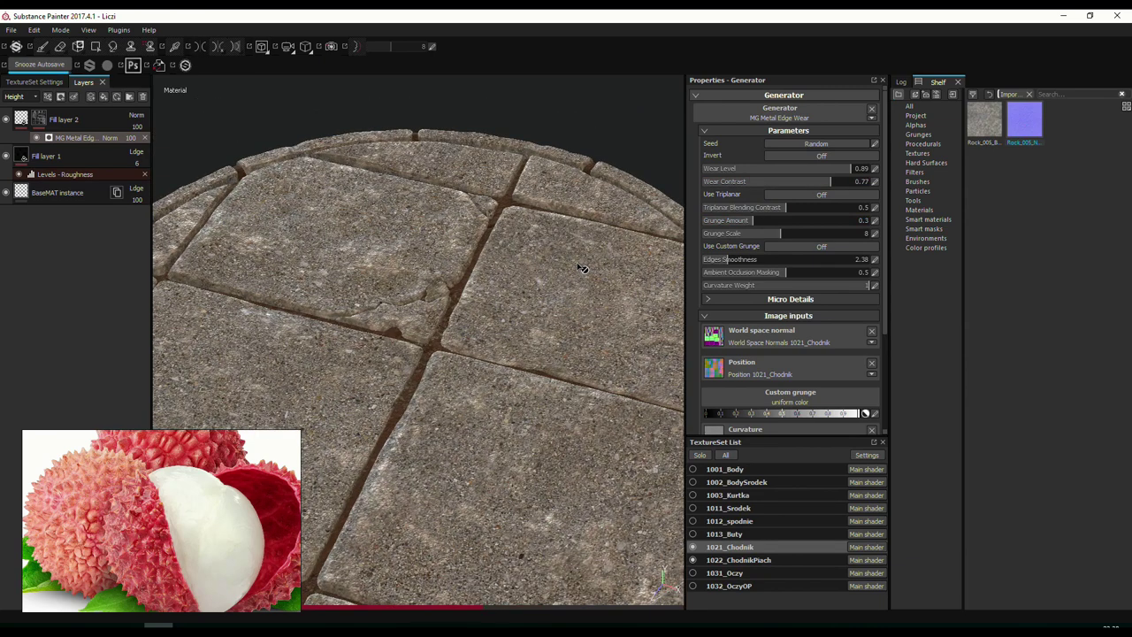
{"action": "left_click_drag", "start_coordinate": [581, 267], "coordinate": [489, 349], "text": "alt"}
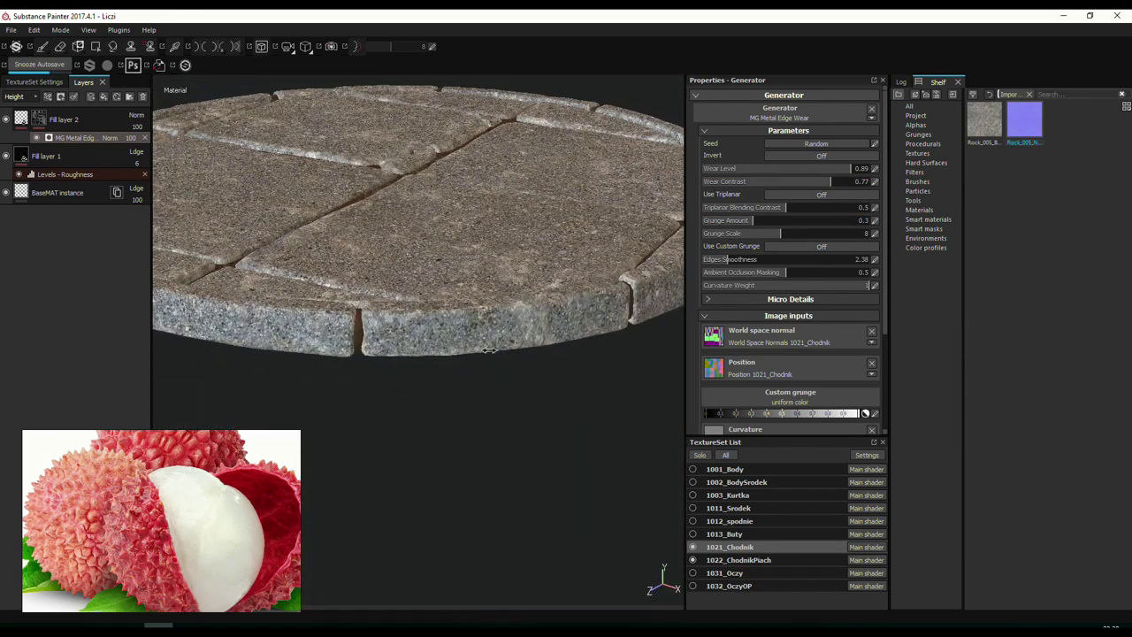
{"action": "right_click_drag", "start_coordinate": [489, 349], "coordinate": [513, 268], "text": "alt"}
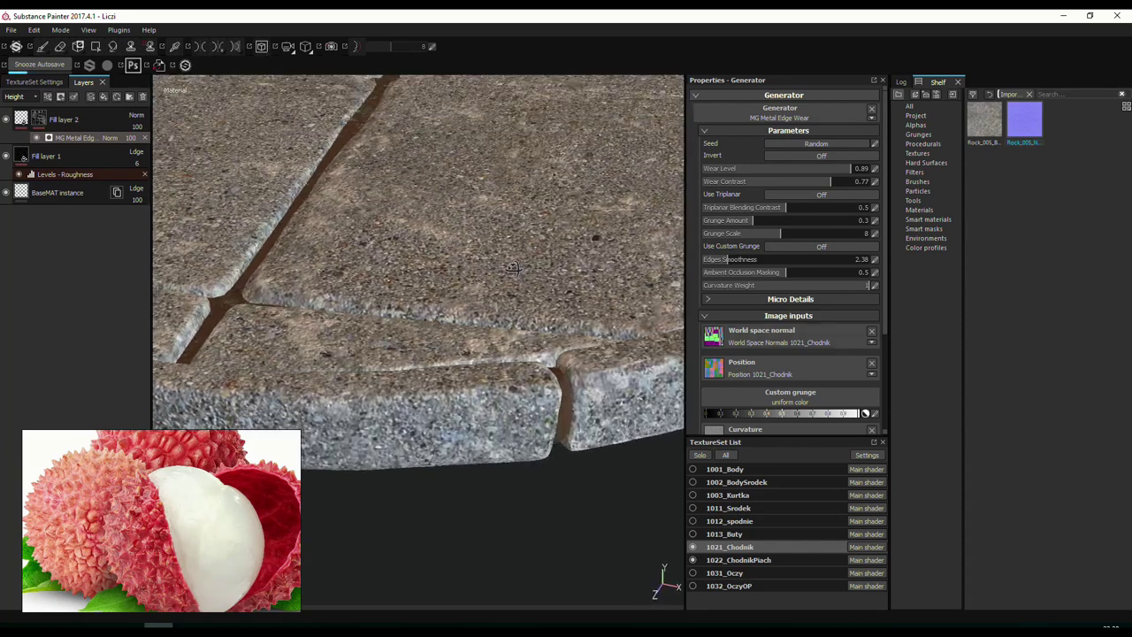
{"action": "left_click_drag", "start_coordinate": [513, 268], "coordinate": [496, 176], "text": "alt"}
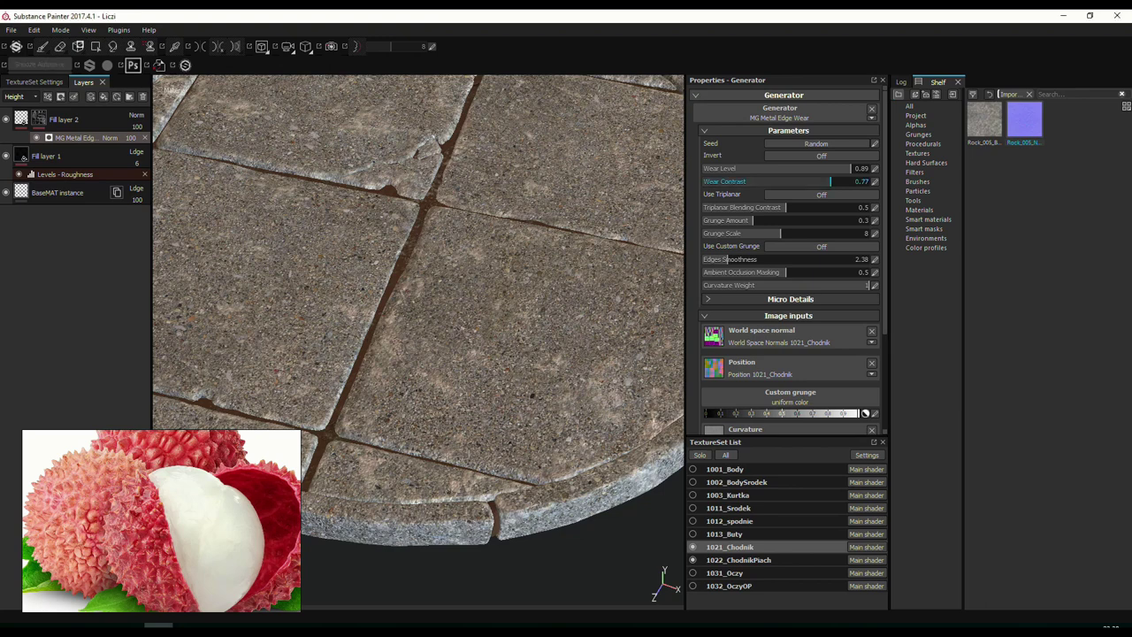
{"action": "left_click_drag", "start_coordinate": [424, 301], "coordinate": [448, 299], "text": "alt"}
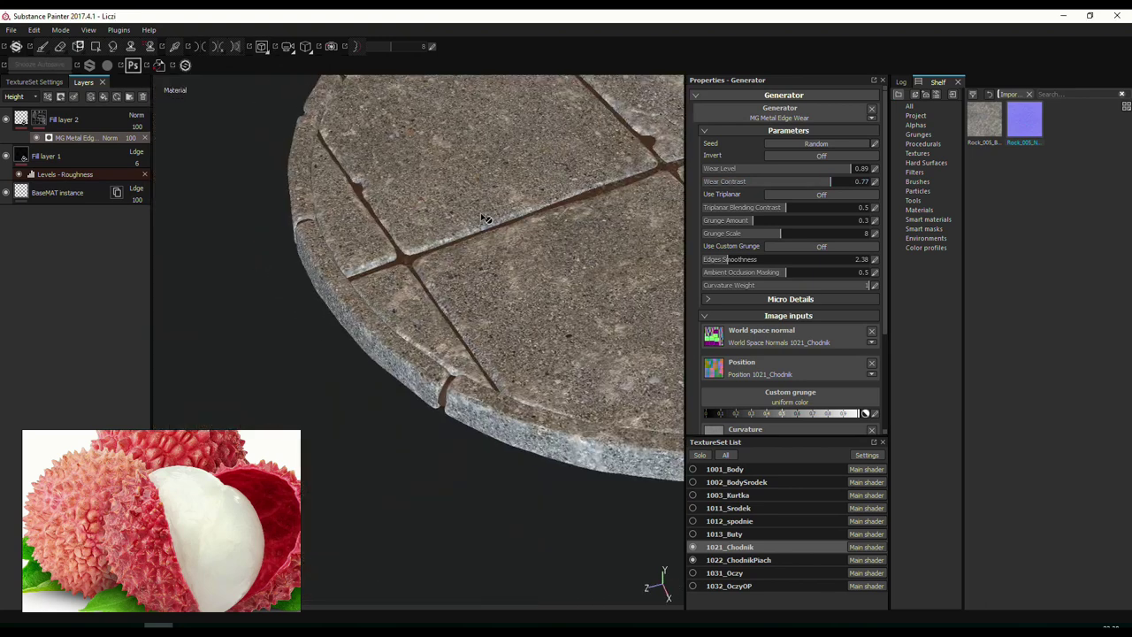
{"action": "key", "text": "f"}
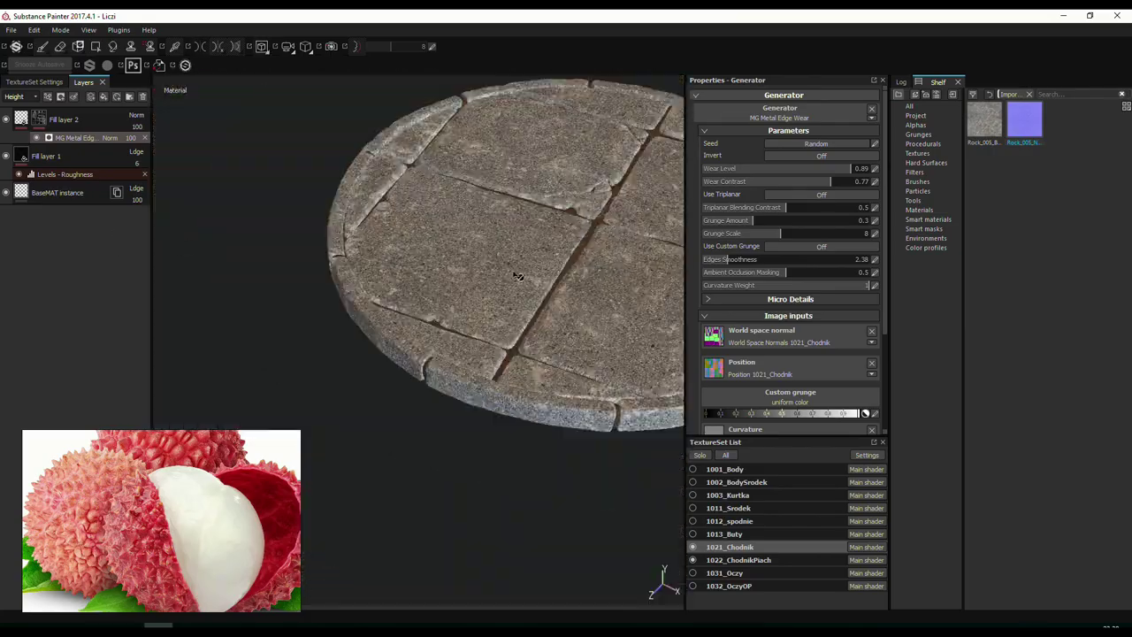
{"action": "scroll", "coordinate": [463, 323], "scroll_direction": "up", "scroll_amount": 5}
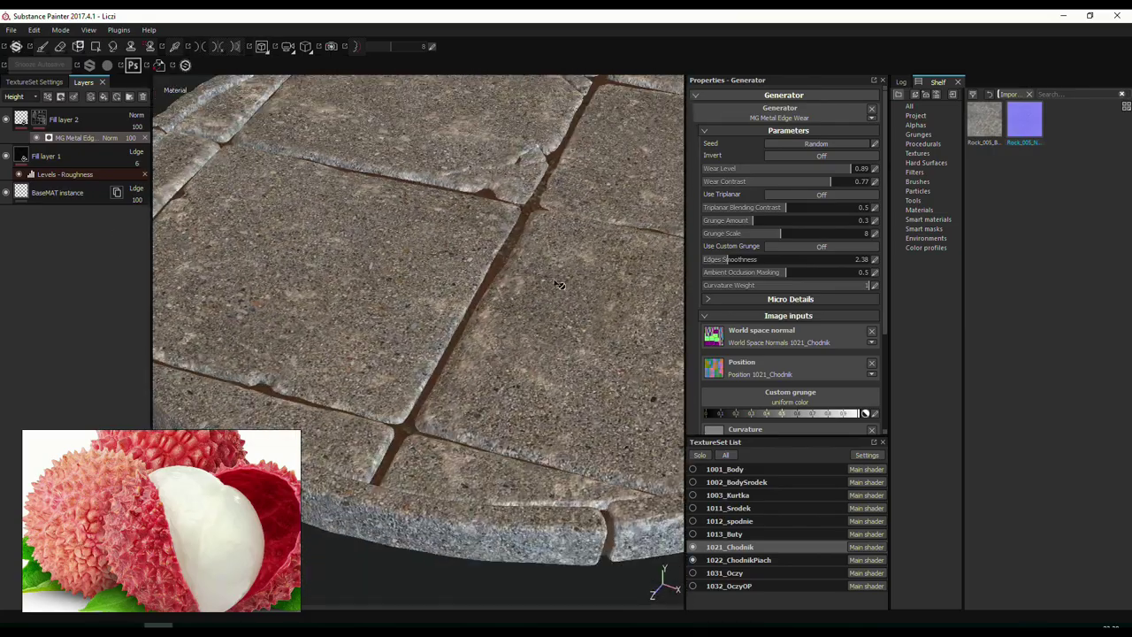
{"action": "right_click", "coordinate": [473, 315], "text": "ctrl+alt"}
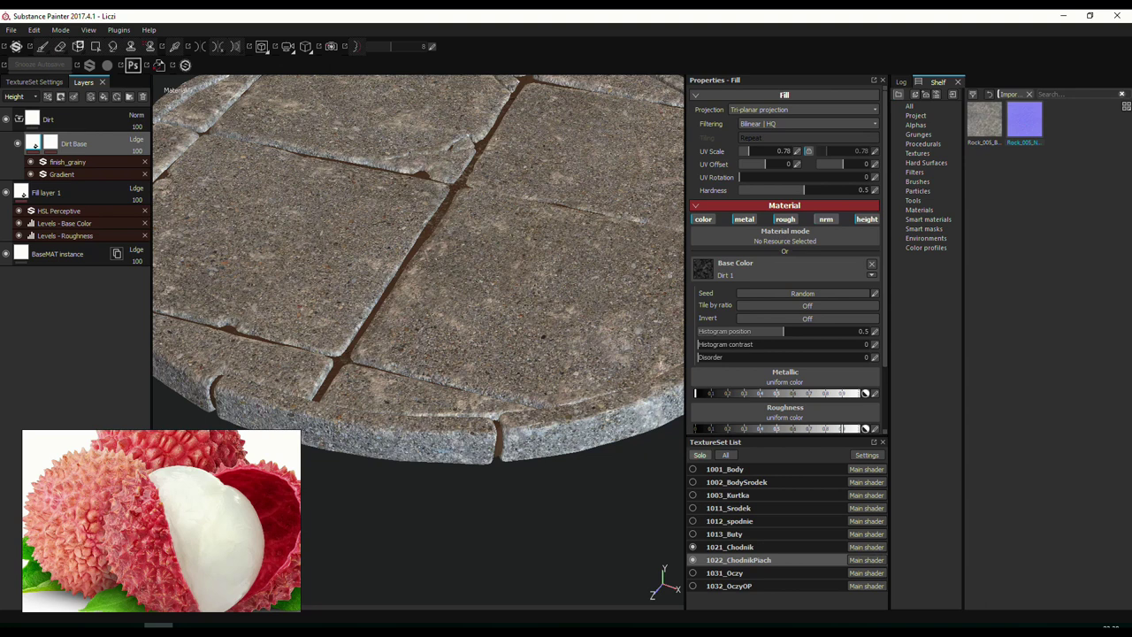
Lower the Levels - Base Color black input to 0.034.
{"action": "left_click", "coordinate": [58, 210]}
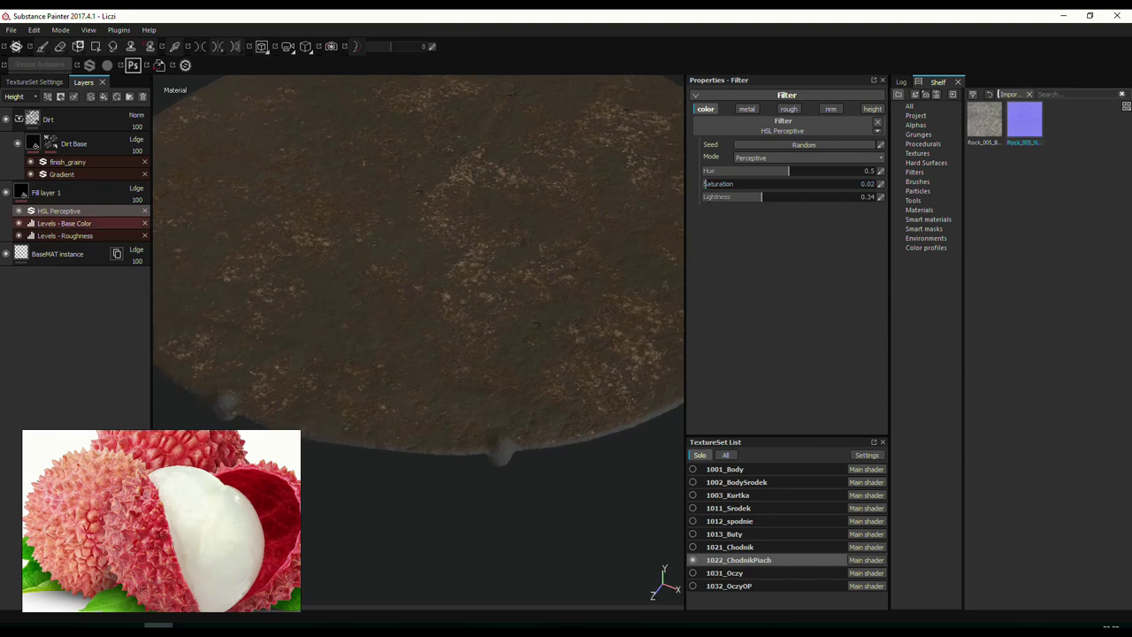
{"action": "left_click", "coordinate": [64, 223]}
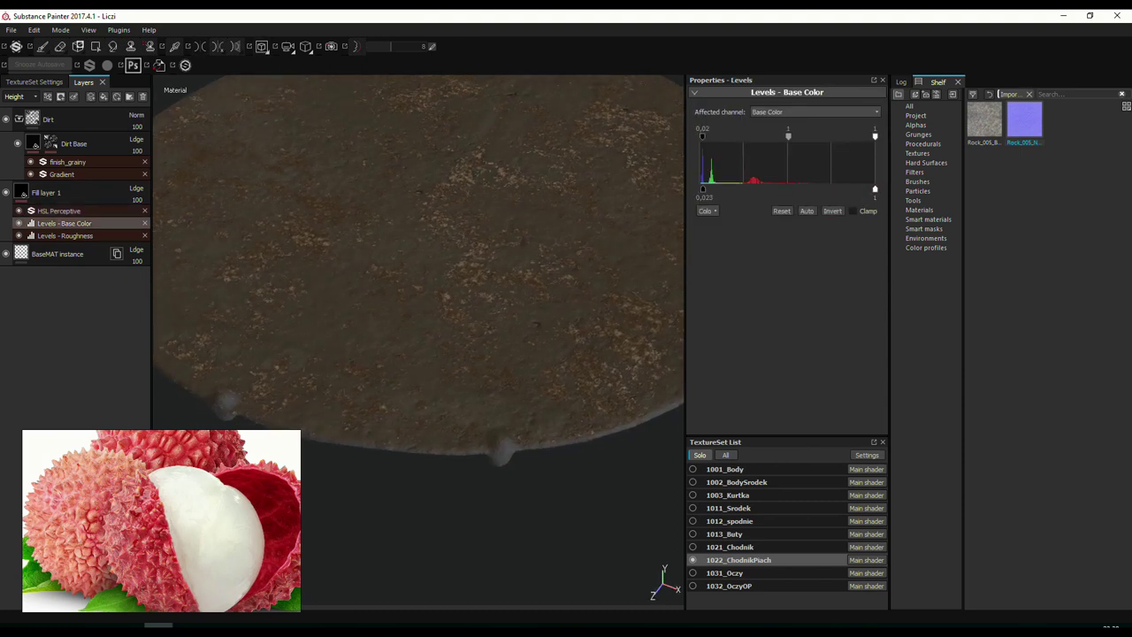
{"action": "left_click_drag", "start_coordinate": [716, 189], "coordinate": [706, 189]}
Display all texture sets together, inspect the disc's lower edge, and select the Dirt layer.
{"action": "left_click", "coordinate": [725, 455]}
{"action": "scroll", "coordinate": [457, 271], "scroll_direction": "up", "scroll_amount": 5}
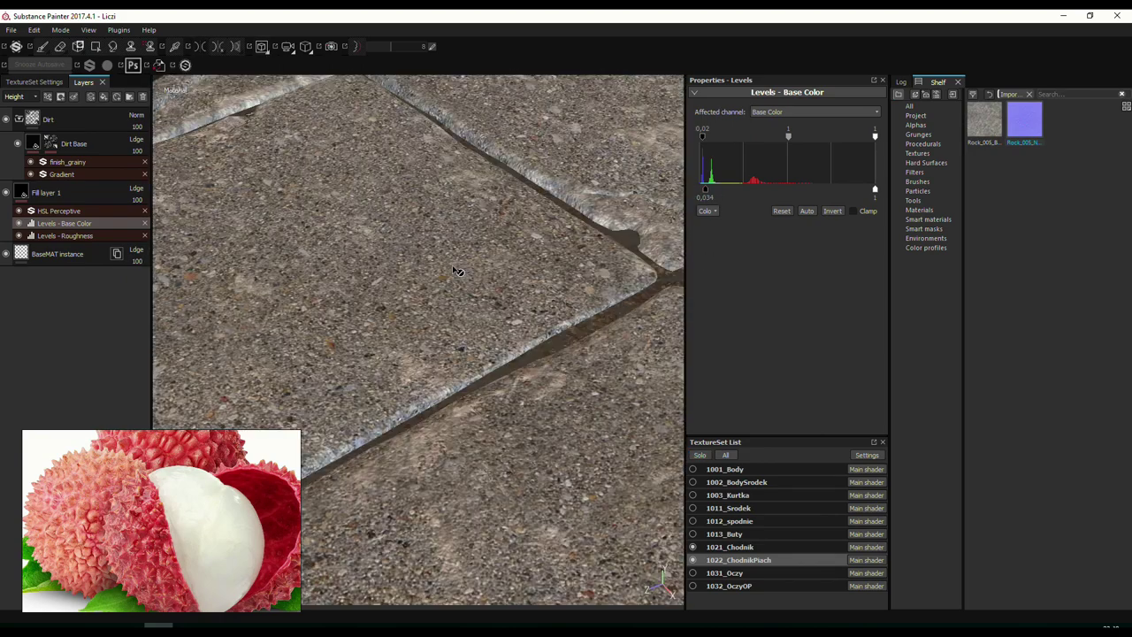
{"action": "scroll", "coordinate": [457, 271], "scroll_direction": "down", "scroll_amount": 5}
{"action": "scroll", "coordinate": [513, 304], "scroll_direction": "down", "scroll_amount": 5}
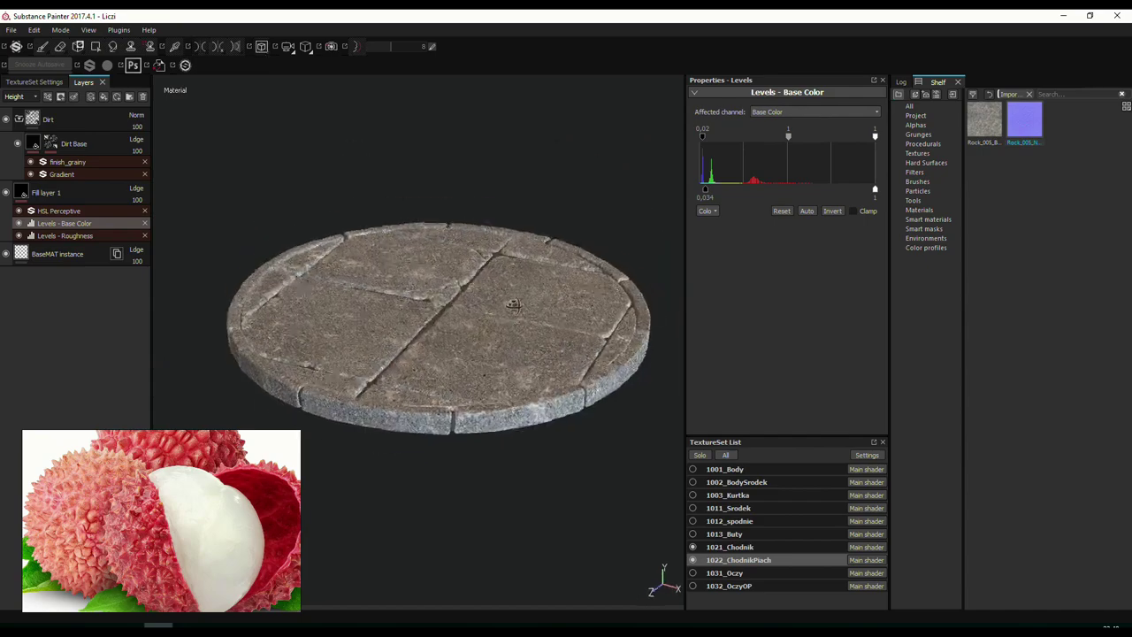
{"action": "scroll", "coordinate": [457, 342], "scroll_direction": "up", "scroll_amount": 2}
{"action": "scroll", "coordinate": [478, 345], "scroll_direction": "up", "scroll_amount": 2}
{"action": "scroll", "coordinate": [487, 348], "scroll_direction": "up", "scroll_amount": 2}
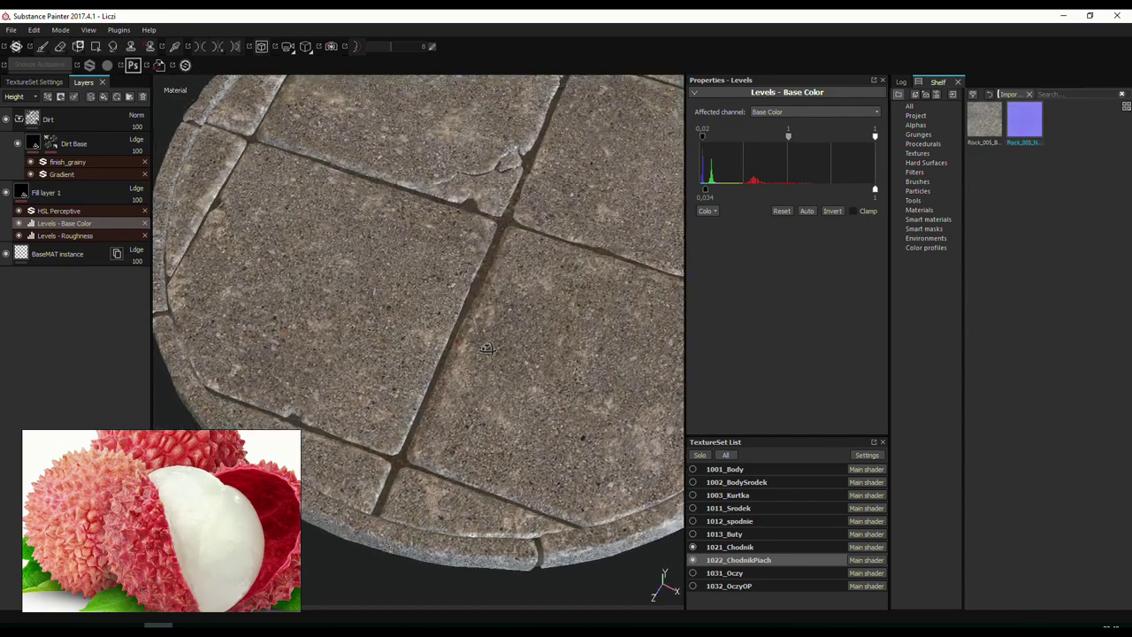
{"action": "mouse_move", "coordinate": [487, 348]}
{"action": "right_mouse_down", "text": "alt"}
{"action": "mouse_move", "coordinate": [737, 316]}
{"action": "mouse_move", "coordinate": [897, 342]}
{"action": "mouse_move", "coordinate": [752, 306]}
{"action": "mouse_move", "coordinate": [431, 282]}
{"action": "right_mouse_up", "text": "alt"}
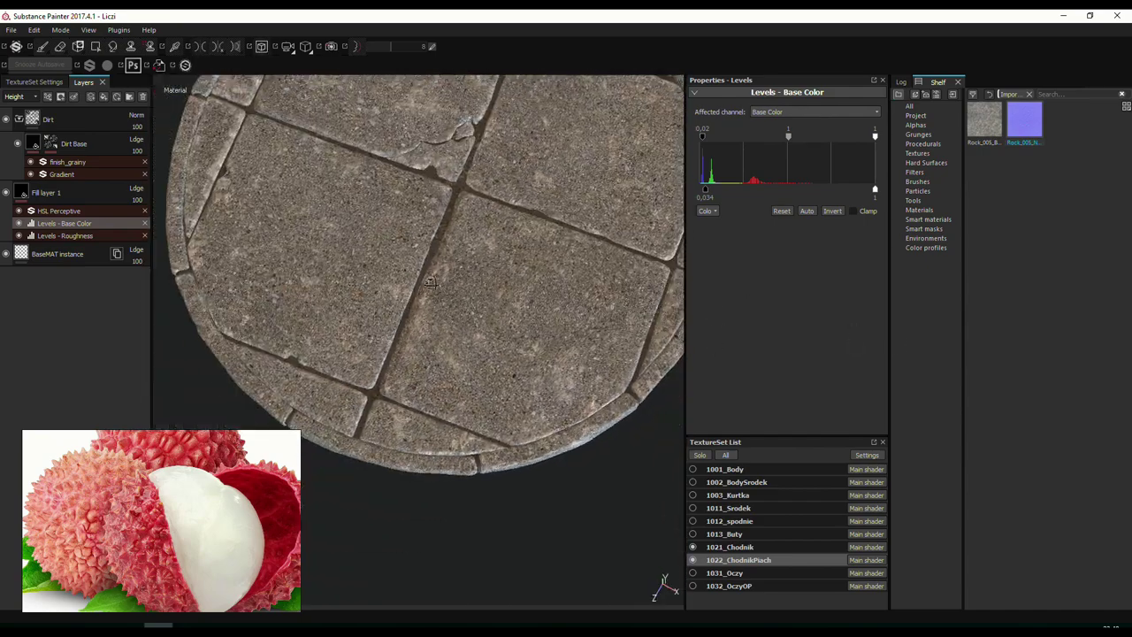
{"action": "mouse_move", "coordinate": [430, 282]}
{"action": "left_mouse_down", "text": "alt"}
{"action": "mouse_move", "coordinate": [404, 370]}
{"action": "mouse_move", "coordinate": [266, 265]}
{"action": "left_mouse_up", "text": "alt"}
{"action": "scroll", "coordinate": [415, 336], "scroll_direction": "up", "scroll_amount": 2}
{"action": "scroll", "coordinate": [416, 336], "scroll_direction": "up", "scroll_amount": 2}
{"action": "scroll", "coordinate": [265, 265], "scroll_direction": "down", "scroll_amount": 3}
{"action": "left_click", "coordinate": [36, 119]}
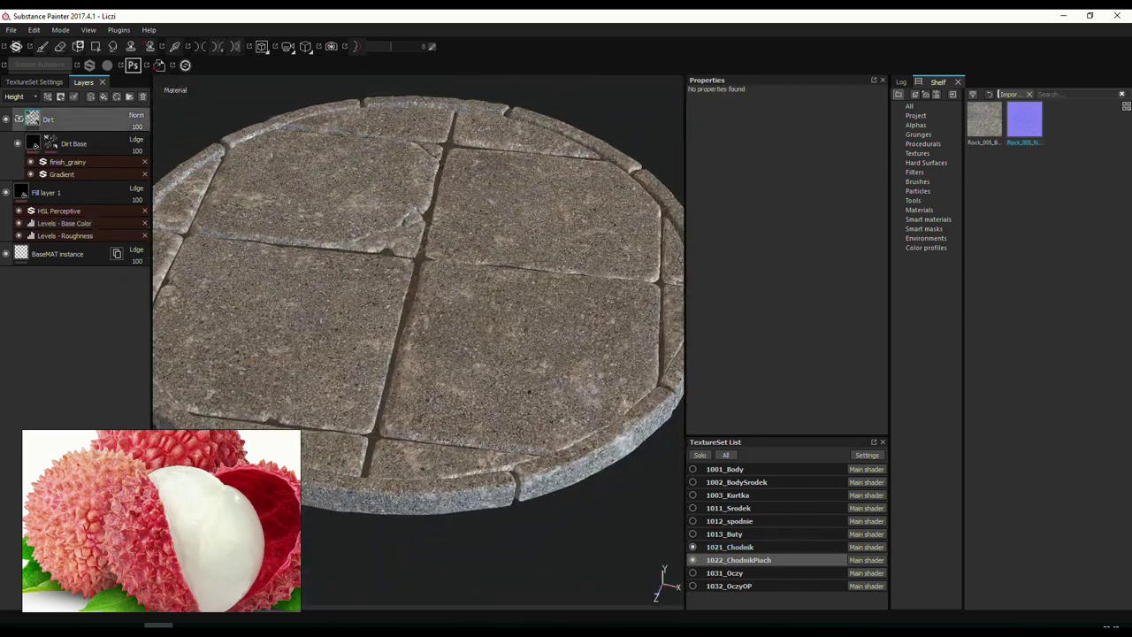
Zero the MG Metal Edge Wear ambient occlusion masking and add a Levels effect (input white 0.225) to Fill layer 2's mask.
{"action": "left_click", "coordinate": [58, 137]}
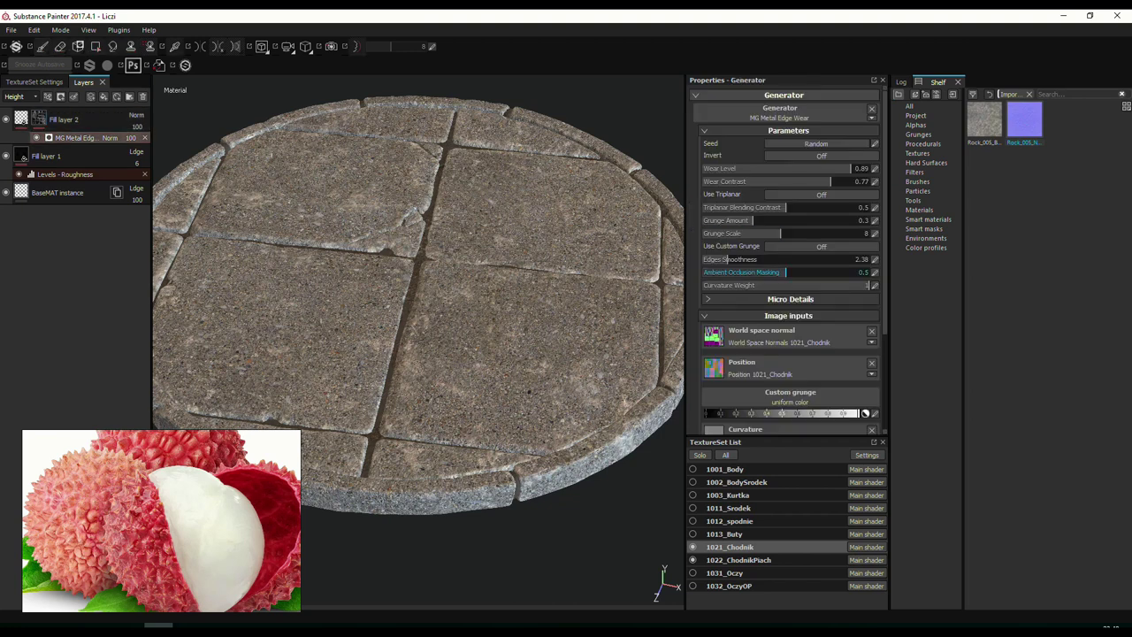
{"action": "left_click", "coordinate": [789, 299]}
{"action": "left_click", "coordinate": [790, 299]}
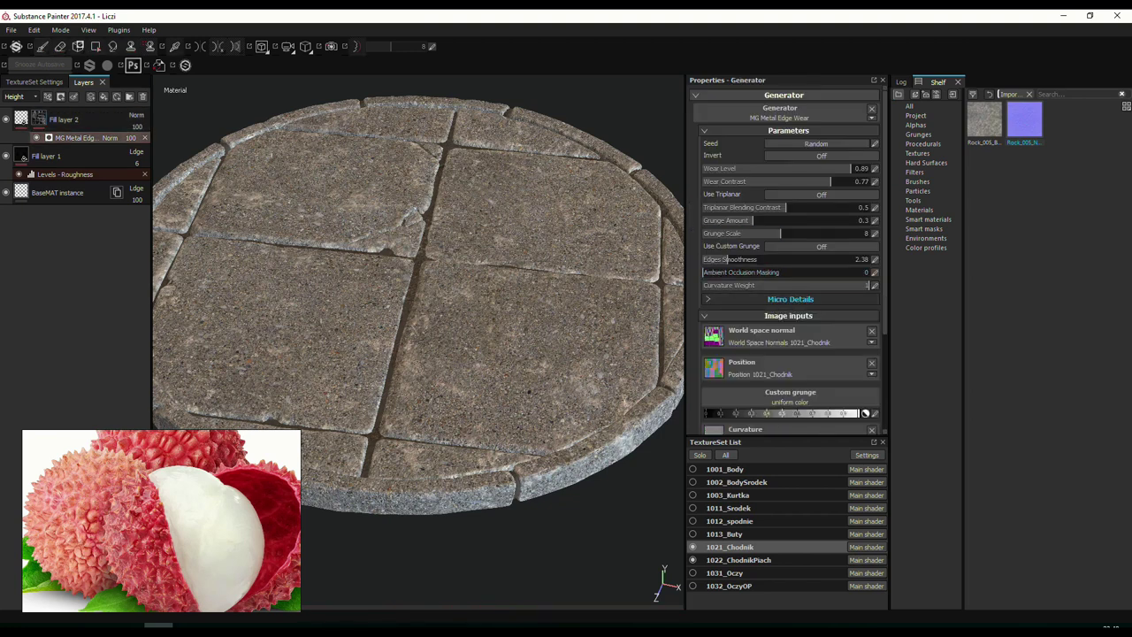
{"action": "right_click", "coordinate": [46, 115]}
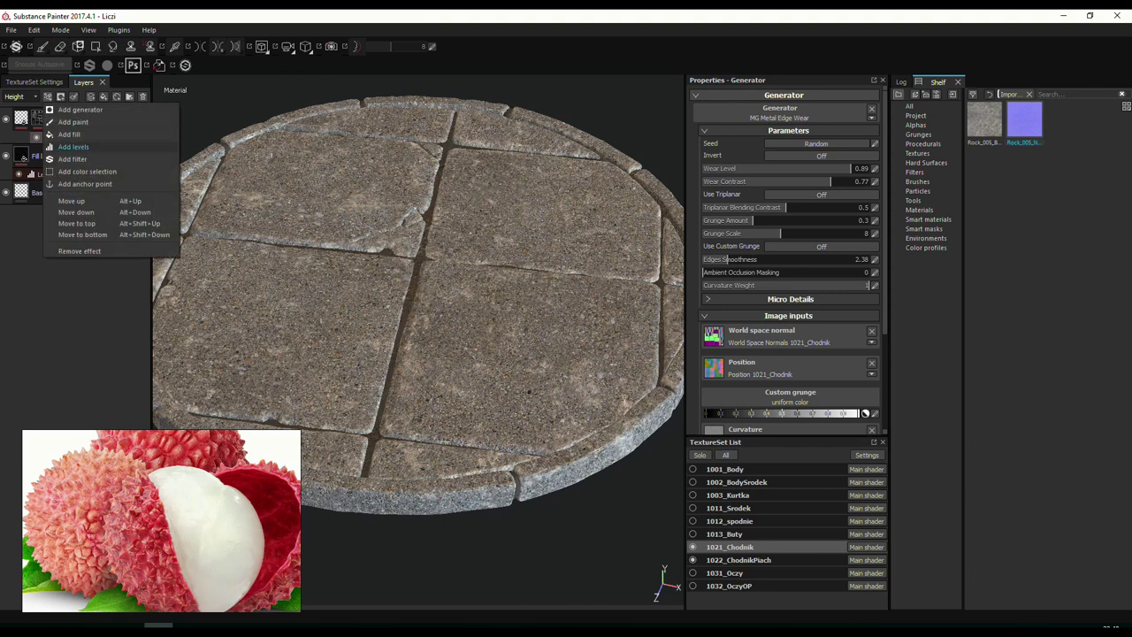
{"action": "left_click", "coordinate": [79, 151]}
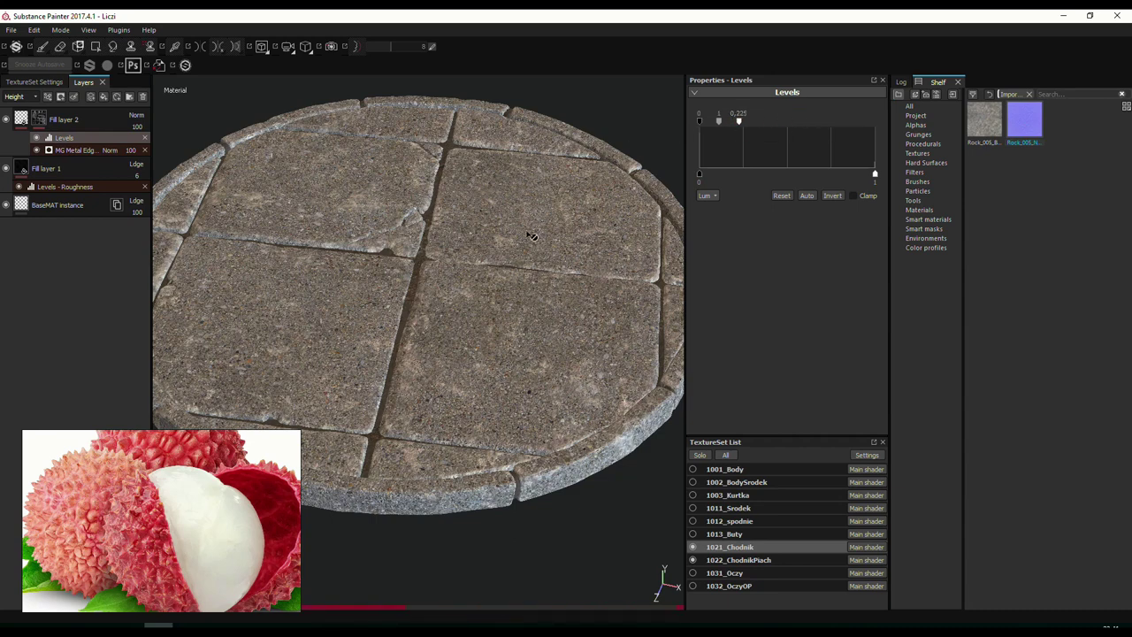
{"action": "left_click_drag", "start_coordinate": [530, 236], "coordinate": [457, 355], "text": "alt"}
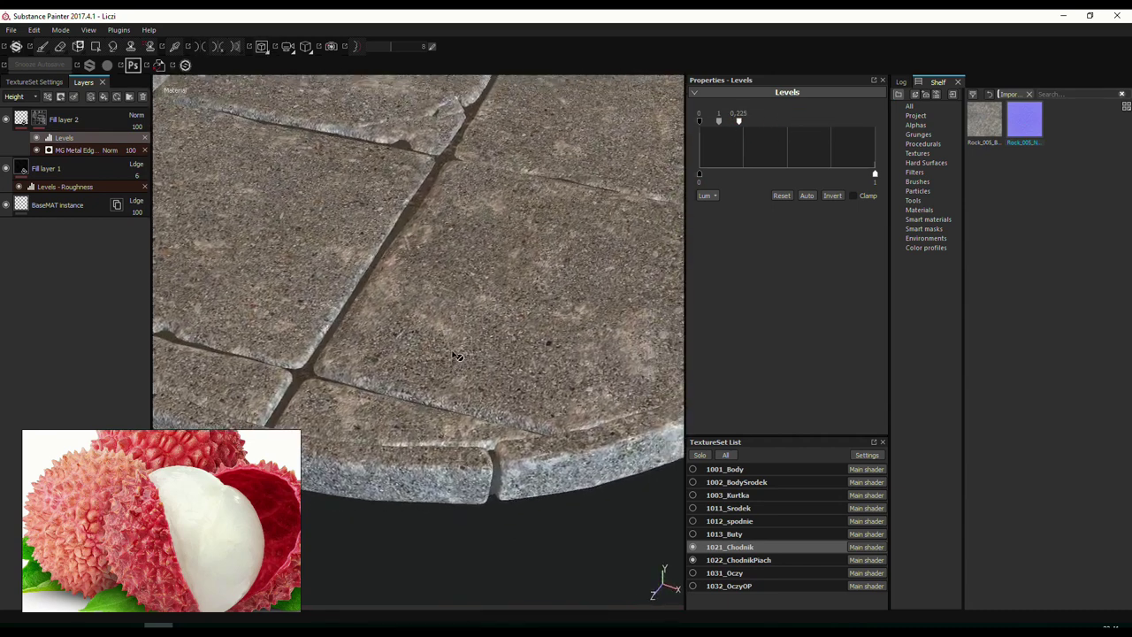
Add Fill layer 3 with roughness off, normal blending, and the normal channel kept on.
{"action": "left_click", "coordinate": [117, 96]}
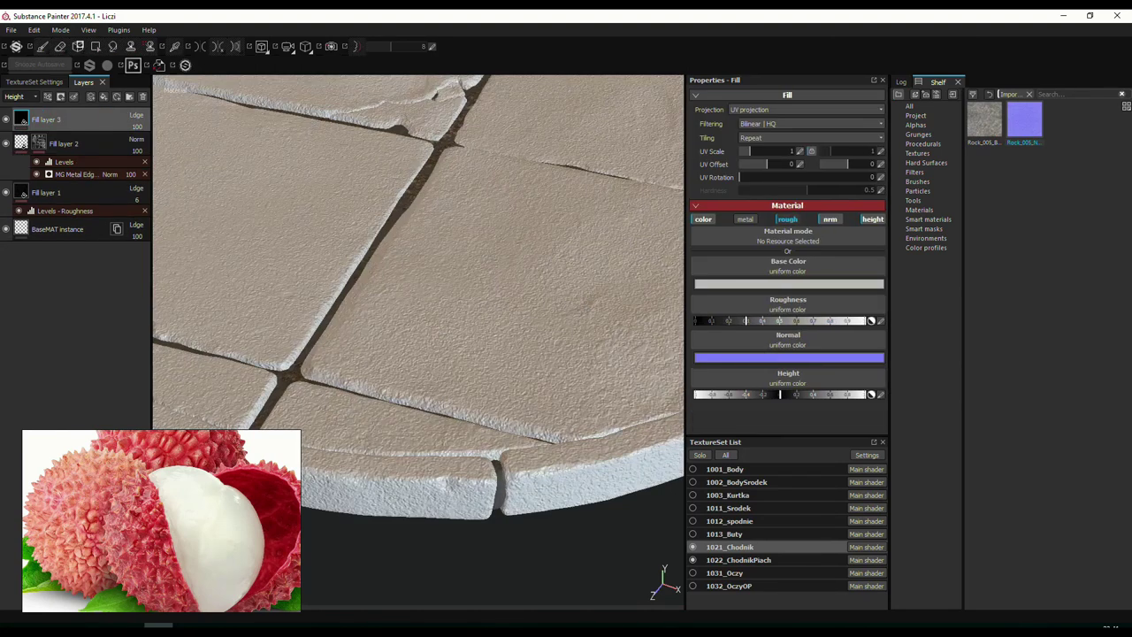
{"action": "left_click", "coordinate": [787, 219]}
{"action": "left_click", "coordinate": [829, 219]}
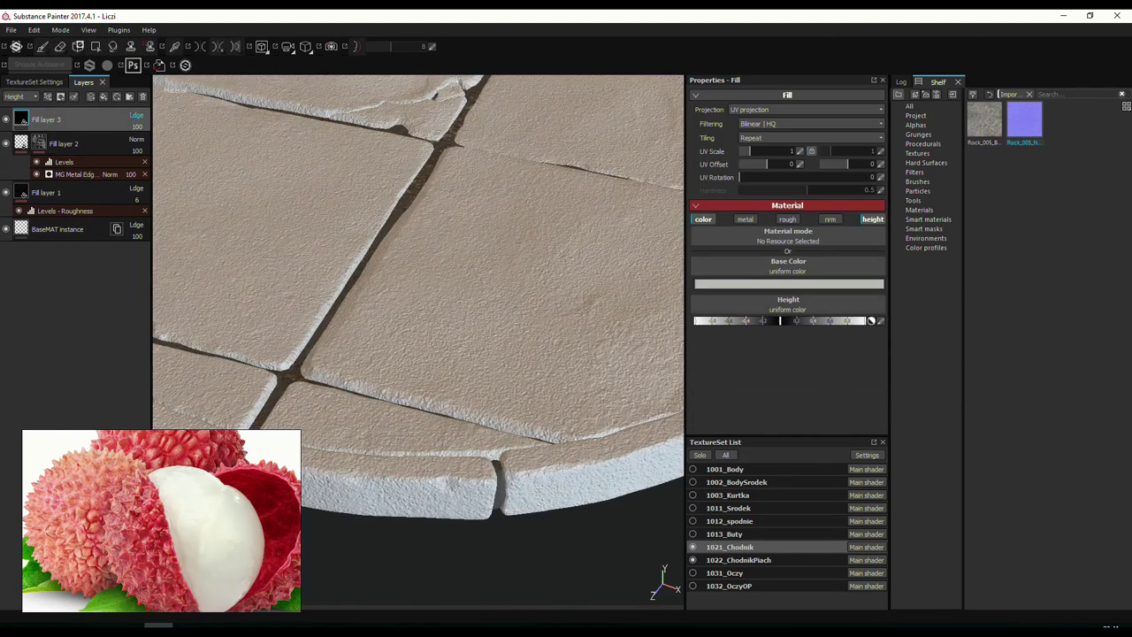
{"action": "left_click", "coordinate": [136, 115]}
{"action": "left_click", "coordinate": [142, 124]}
{"action": "left_click_drag", "start_coordinate": [328, 171], "coordinate": [468, 252], "text": "alt"}
{"action": "left_click", "coordinate": [830, 218]}
Show the Normal channel in the layer stack, check Fill layer 2's mask, and reselect Fill layer 3.
{"action": "left_click", "coordinate": [21, 95]}
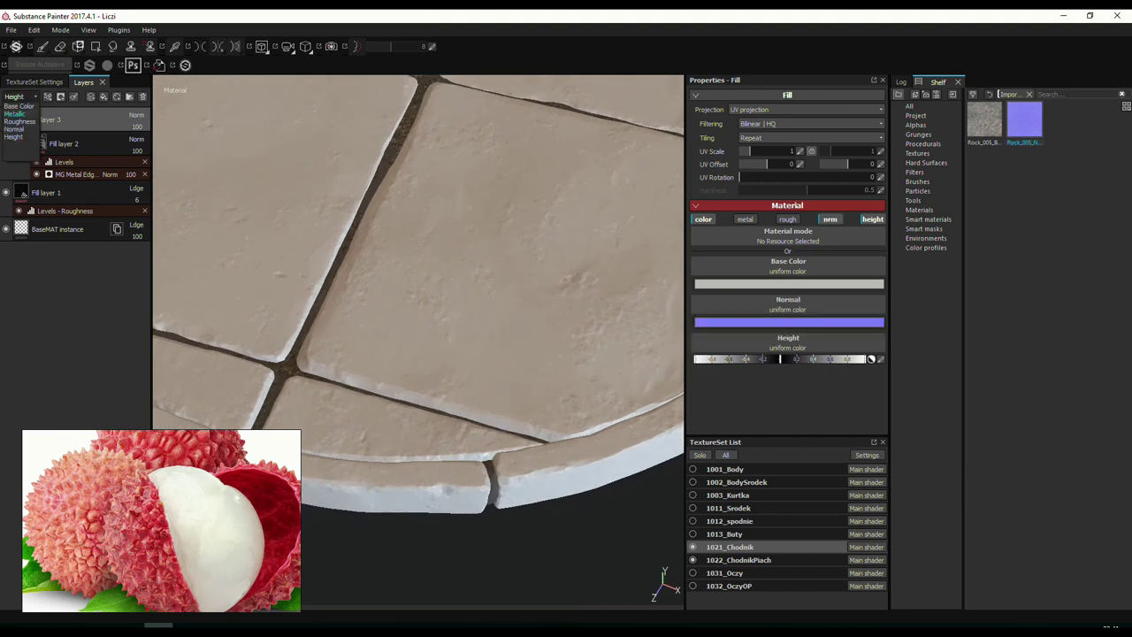
{"action": "left_click", "coordinate": [21, 141]}
{"action": "left_click", "coordinate": [136, 114]}
{"action": "left_click", "coordinate": [150, 123]}
{"action": "left_click_drag", "start_coordinate": [487, 283], "coordinate": [475, 280], "text": "alt"}
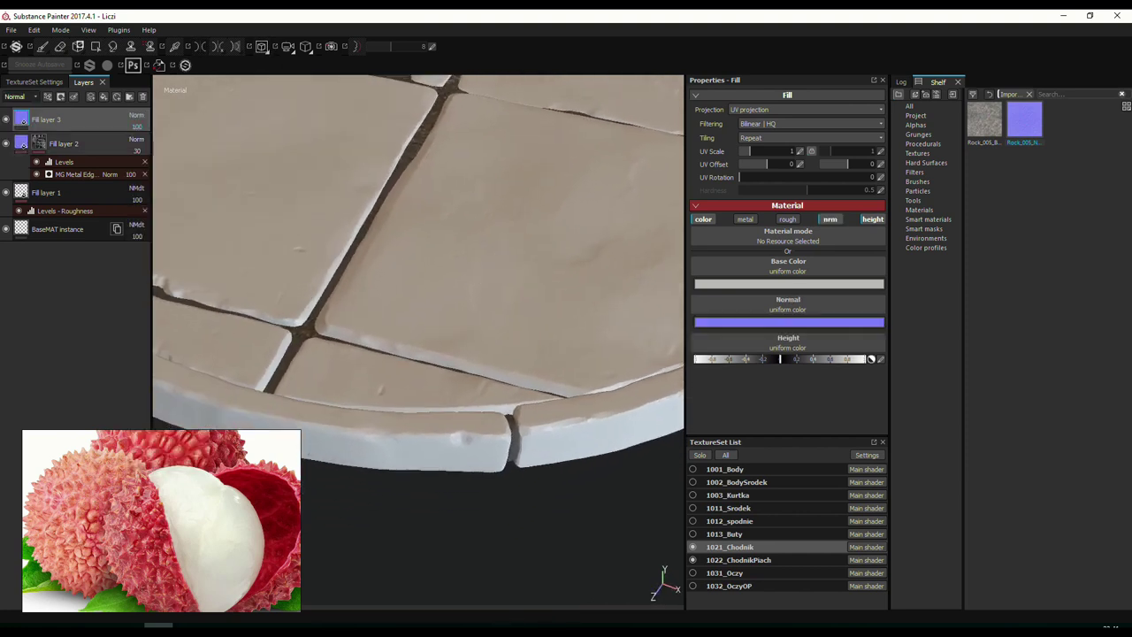
{"action": "left_click", "coordinate": [39, 142]}
{"action": "left_click", "coordinate": [22, 118]}
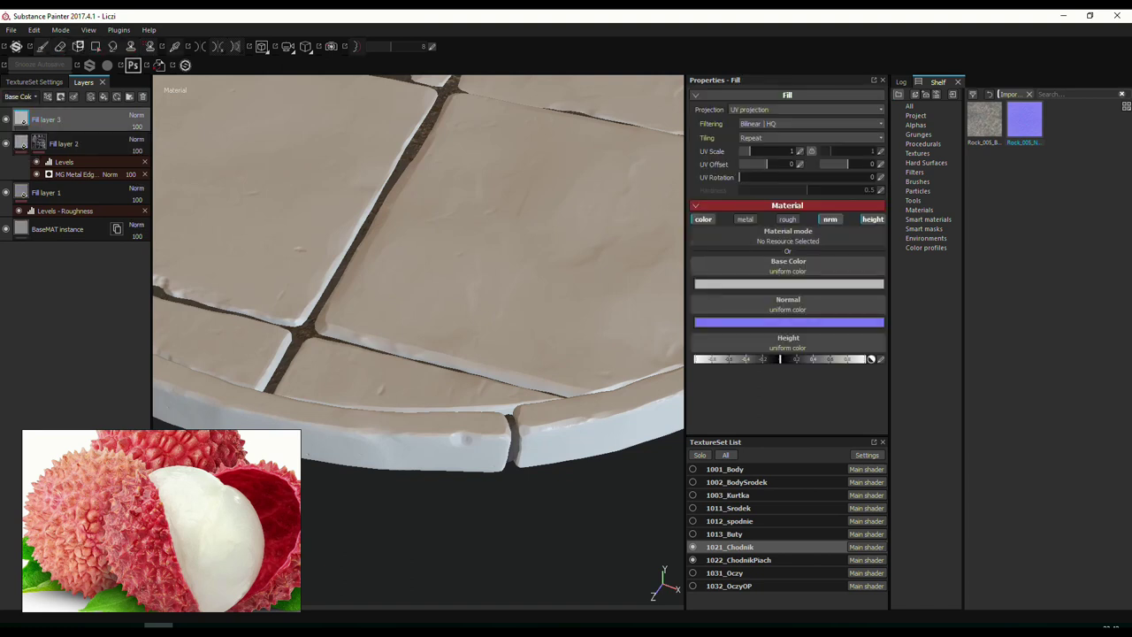
Use Clay_001_Base_Color as Fill layer 3's base colour and add an HSL Perceptive filter.
{"action": "left_click", "coordinate": [915, 115]}
{"action": "left_click_drag", "start_coordinate": [1104, 166], "coordinate": [787, 268]}
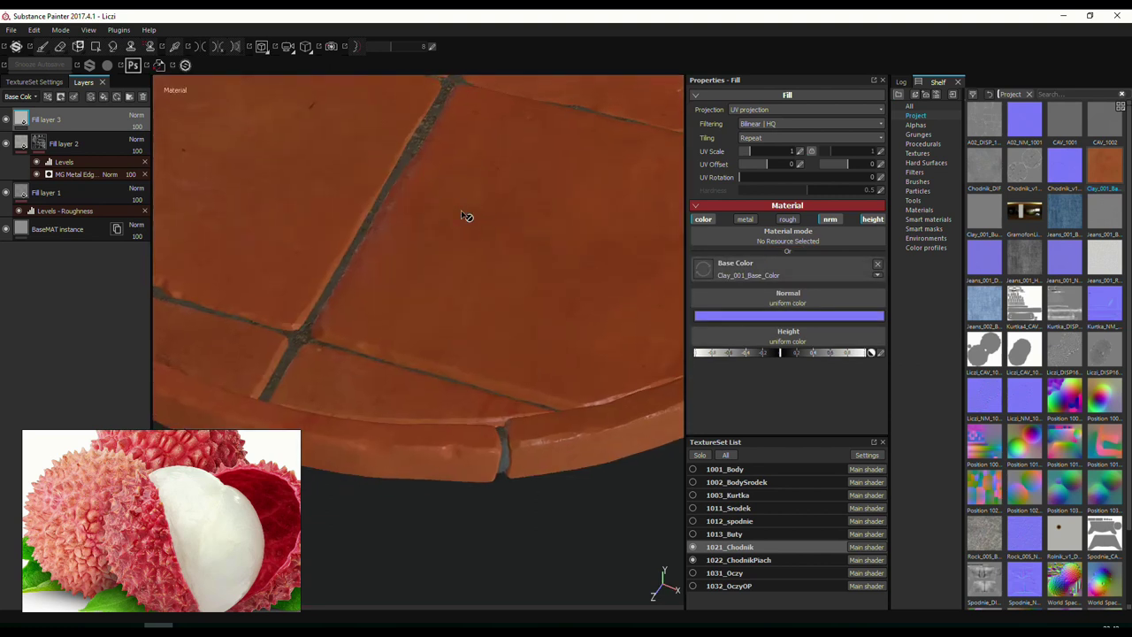
{"action": "left_click", "coordinate": [48, 96]}
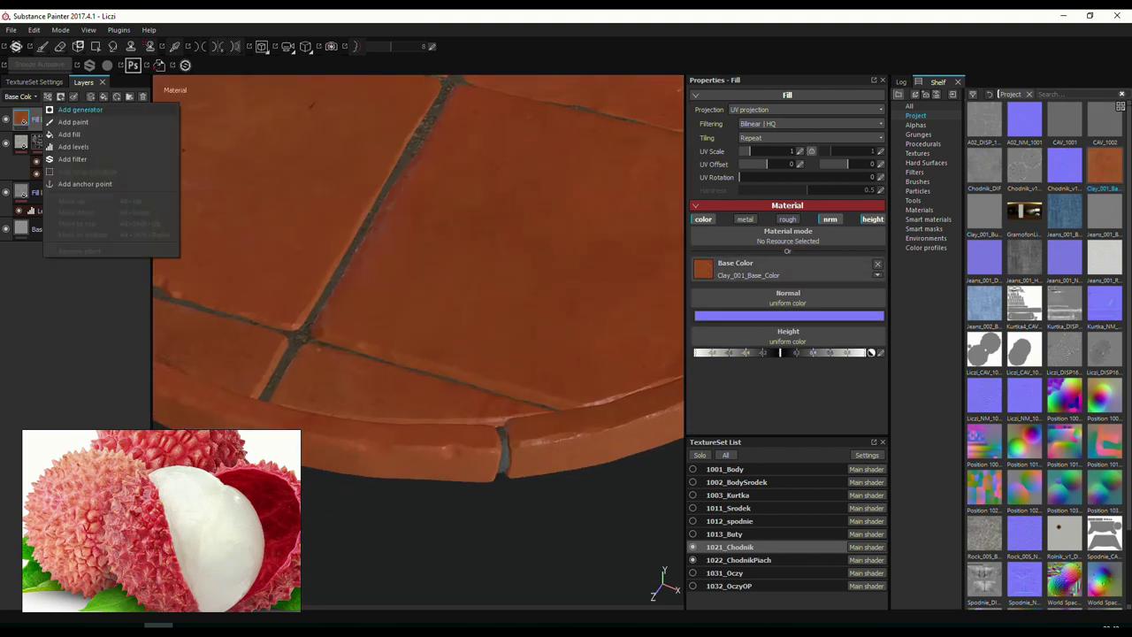
{"action": "left_click", "coordinate": [72, 159]}
{"action": "left_click", "coordinate": [783, 124]}
{"action": "left_click", "coordinate": [860, 229]}
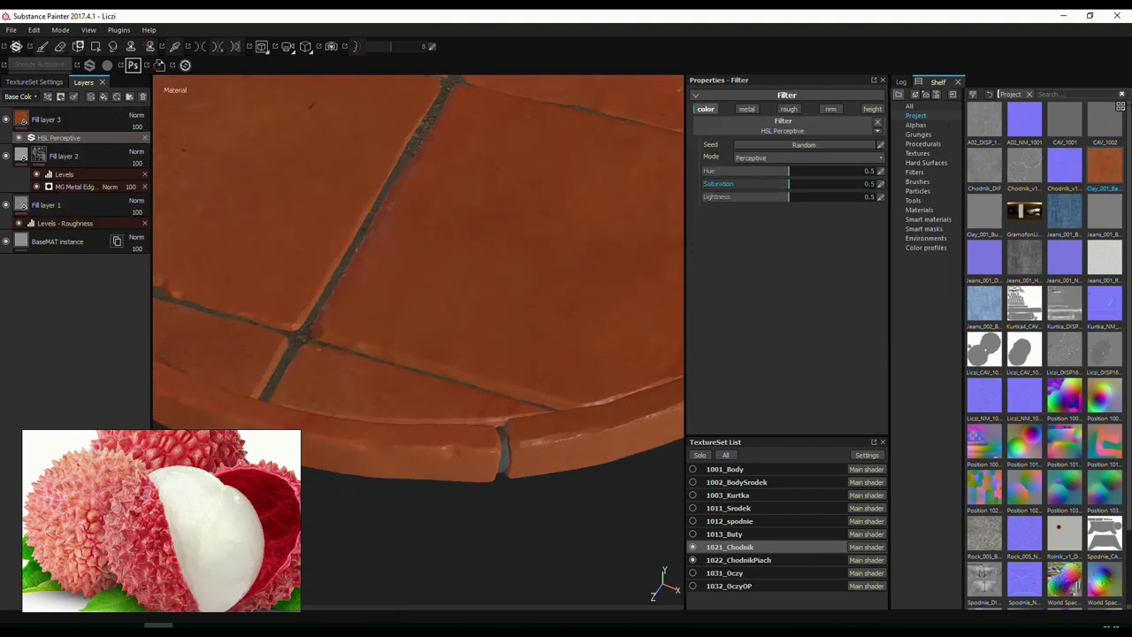
Set the HSL filter to Regular mode with saturation 0.27 and lightness 0.52.
{"action": "left_click", "coordinate": [807, 158]}
{"action": "left_click", "coordinate": [745, 167]}
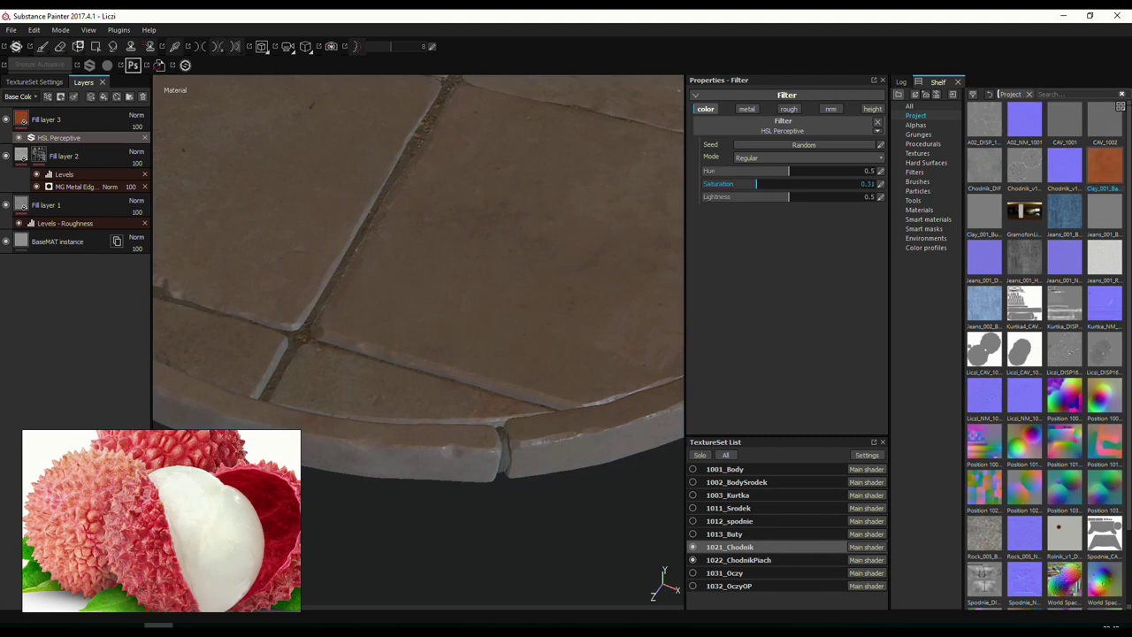
{"action": "left_click_drag", "start_coordinate": [788, 196], "coordinate": [794, 197]}
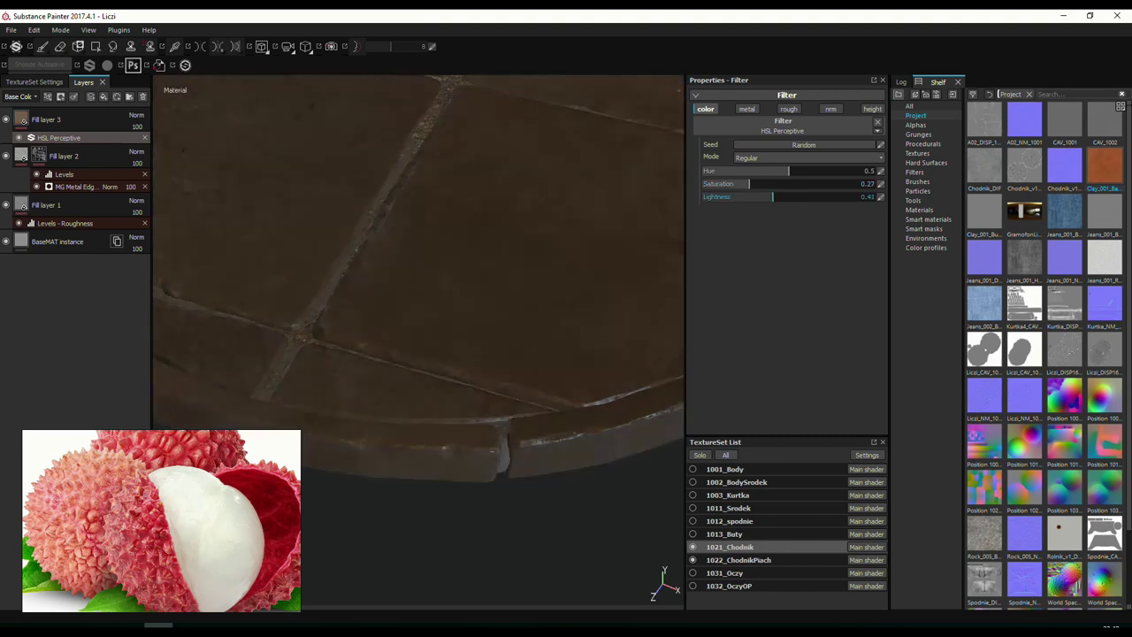
{"action": "scroll", "coordinate": [540, 308], "scroll_direction": "down", "scroll_amount": 5}
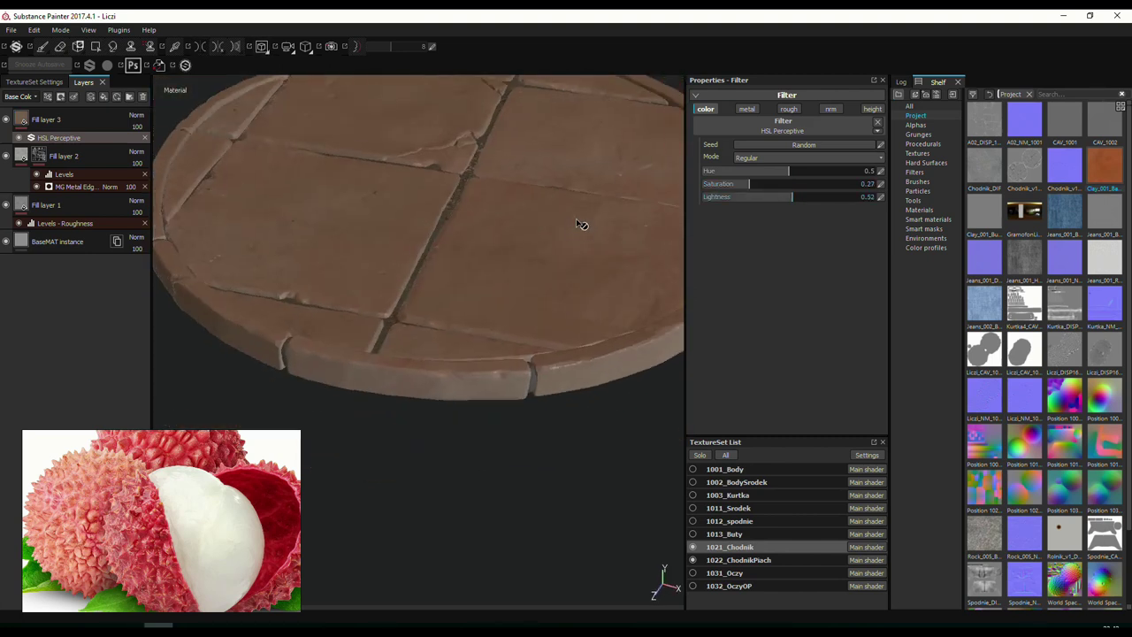
{"action": "left_click", "coordinate": [46, 119]}
Give Fill layer 3 a black mask driven by the MG Metal Edge Wear generator.
{"action": "right_click", "coordinate": [38, 118]}
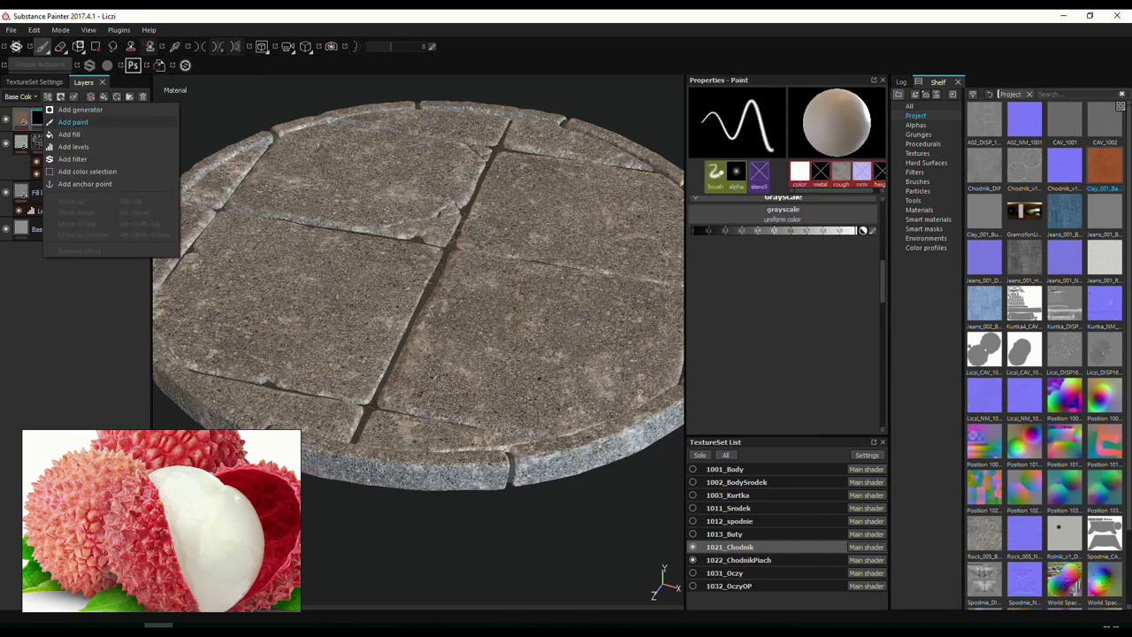
{"action": "right_click", "coordinate": [38, 118]}
{"action": "left_click", "coordinate": [71, 133]}
{"action": "left_click", "coordinate": [789, 108]}
{"action": "mouse_move", "coordinate": [943, 149]}
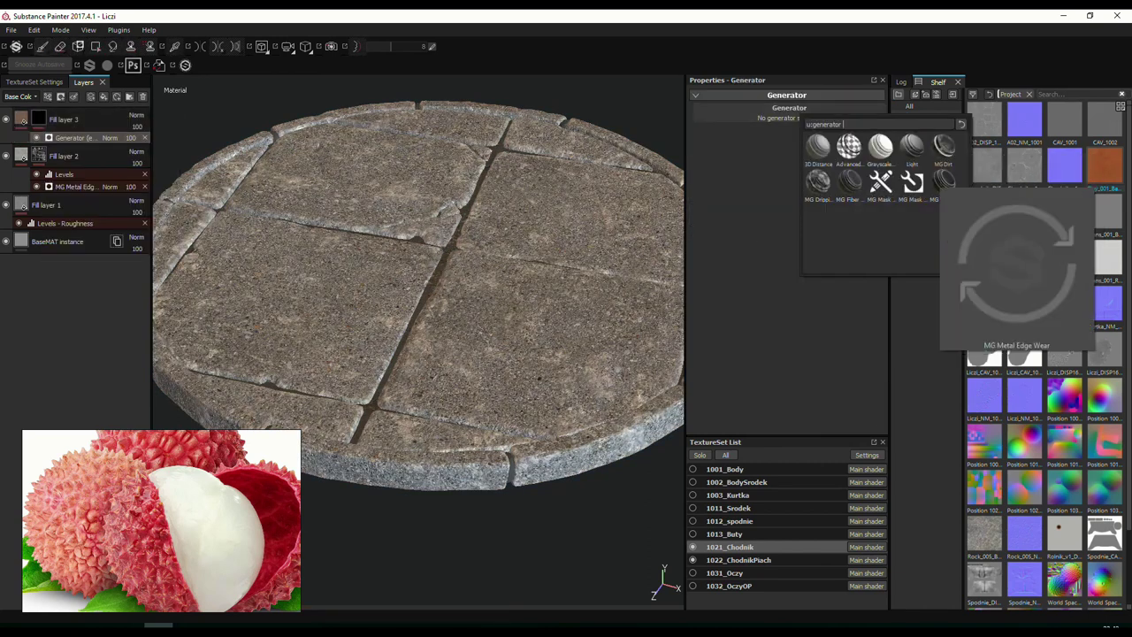
{"action": "left_click", "coordinate": [944, 181]}
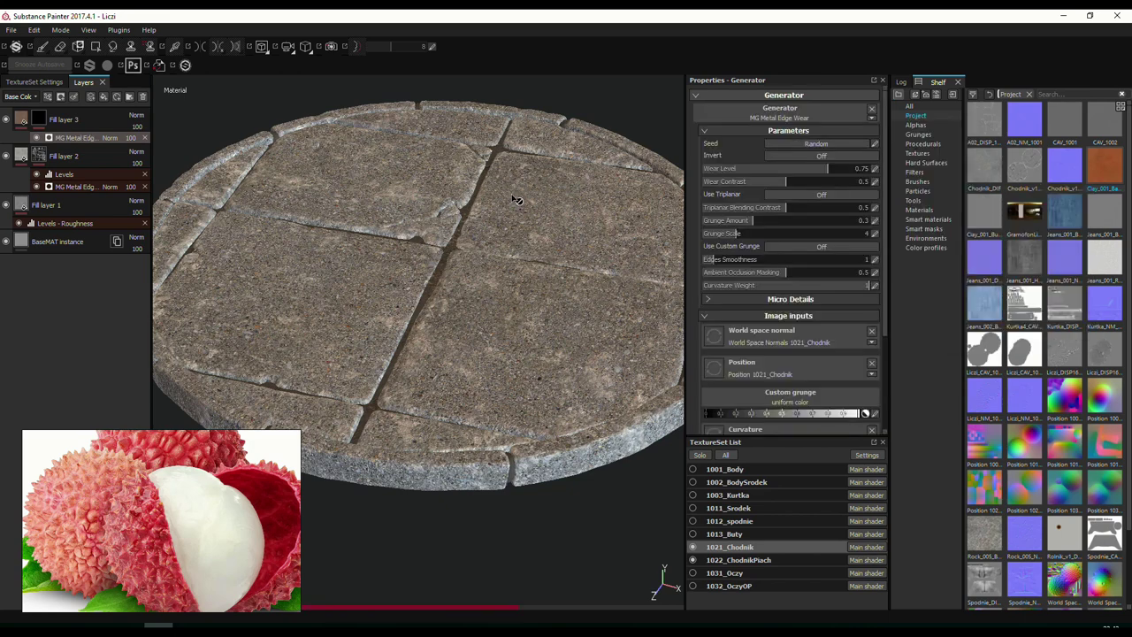
{"action": "left_click_drag", "start_coordinate": [517, 200], "coordinate": [434, 297], "text": "alt"}
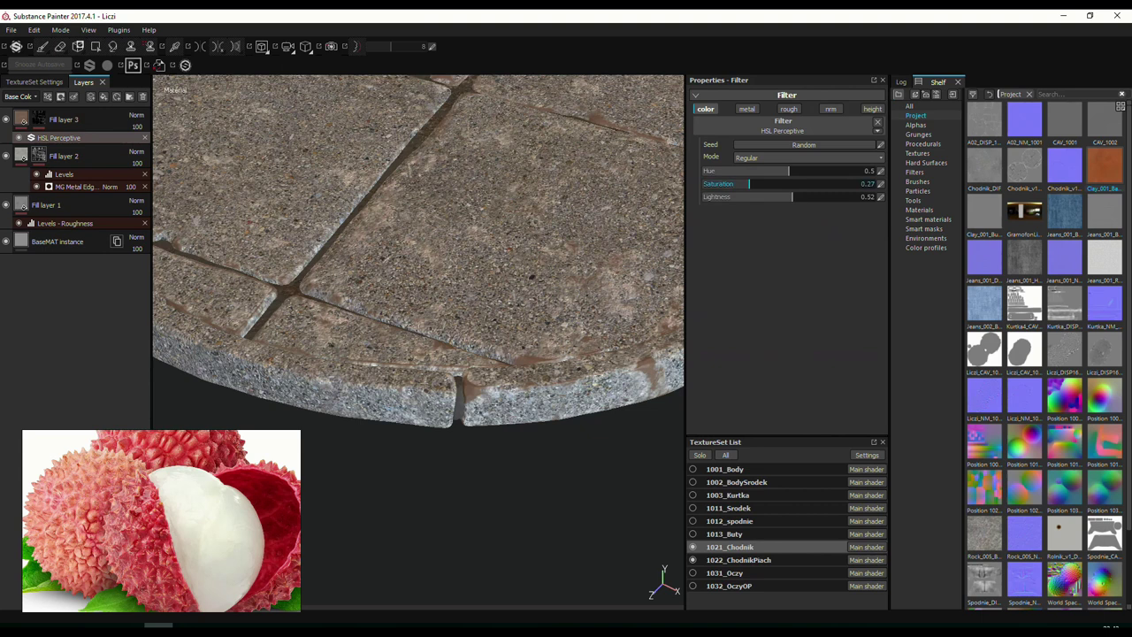
Brighten the brown edge tint's lightness, then undo the last two changes.
{"action": "mouse_move", "coordinate": [791, 196]}
{"action": "left_mouse_down"}
{"action": "mouse_move", "coordinate": [820, 196]}
{"action": "mouse_move", "coordinate": [803, 197]}
{"action": "left_mouse_up"}
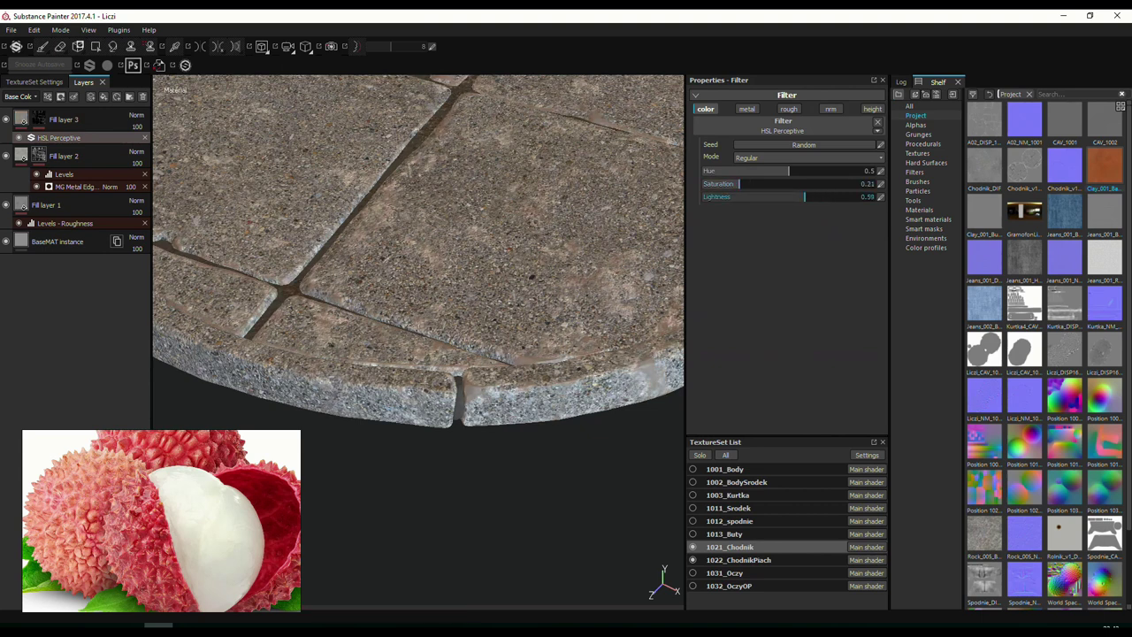
{"action": "left_click_drag", "start_coordinate": [336, 266], "coordinate": [376, 254], "text": "alt"}
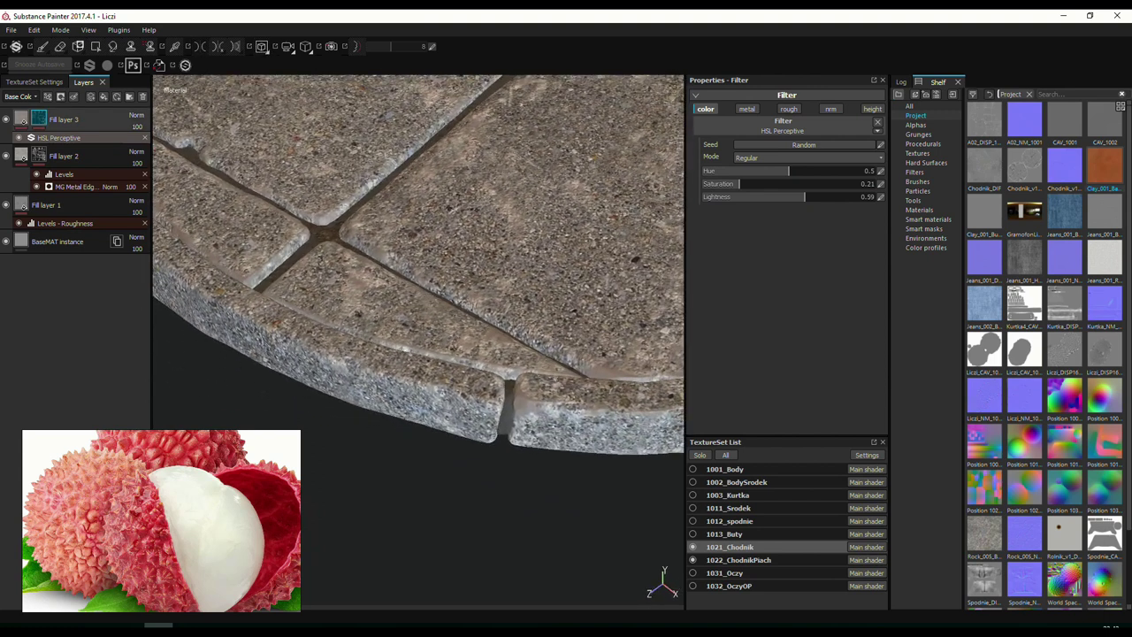
{"action": "key", "text": "ctrl+z"}
{"action": "key", "text": "ctrl+z"}
{"action": "scroll", "coordinate": [787, 265], "scroll_direction": "down", "scroll_amount": 3}
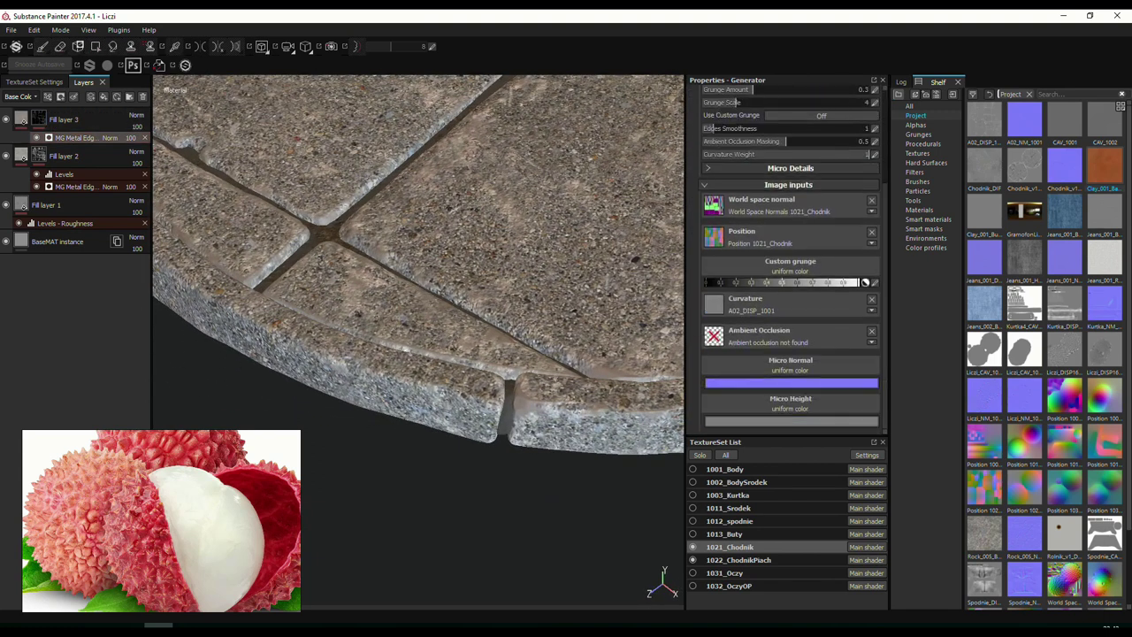
{"action": "key", "text": "ctrl+z"}
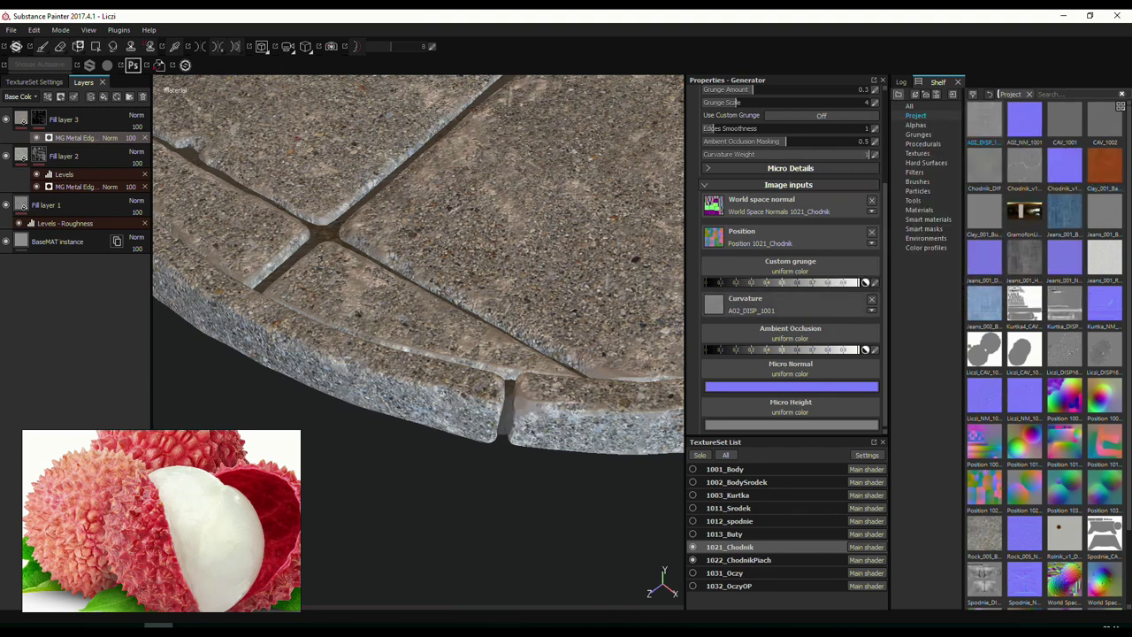
{"action": "scroll", "coordinate": [1043, 353], "scroll_direction": "down", "scroll_amount": 1}
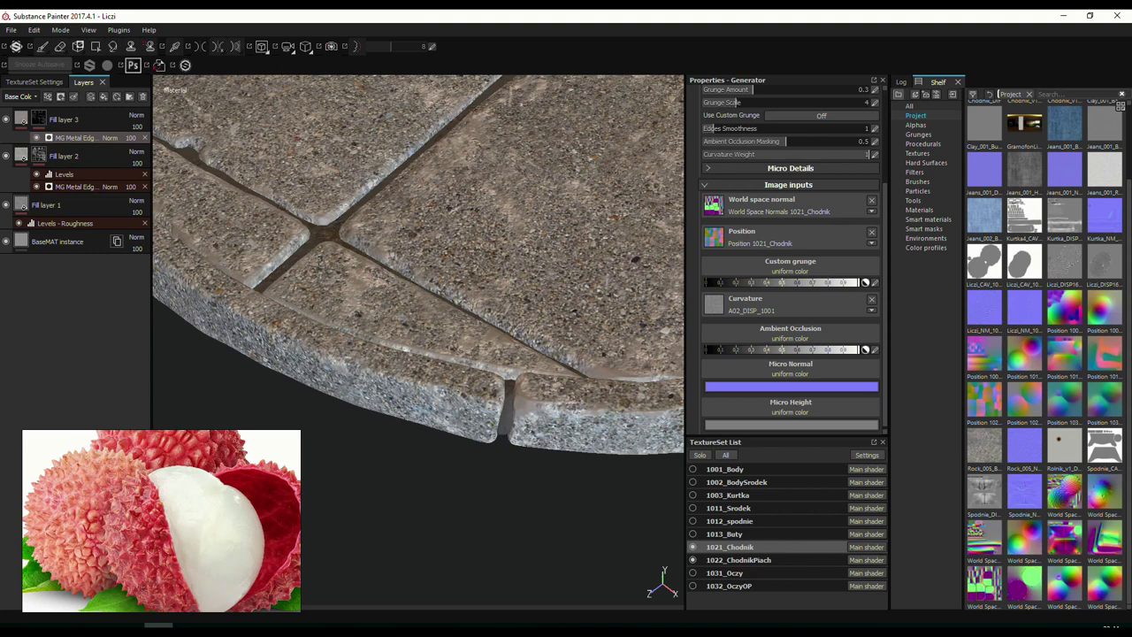
{"action": "scroll", "coordinate": [1044, 354], "scroll_direction": "up", "scroll_amount": 2}
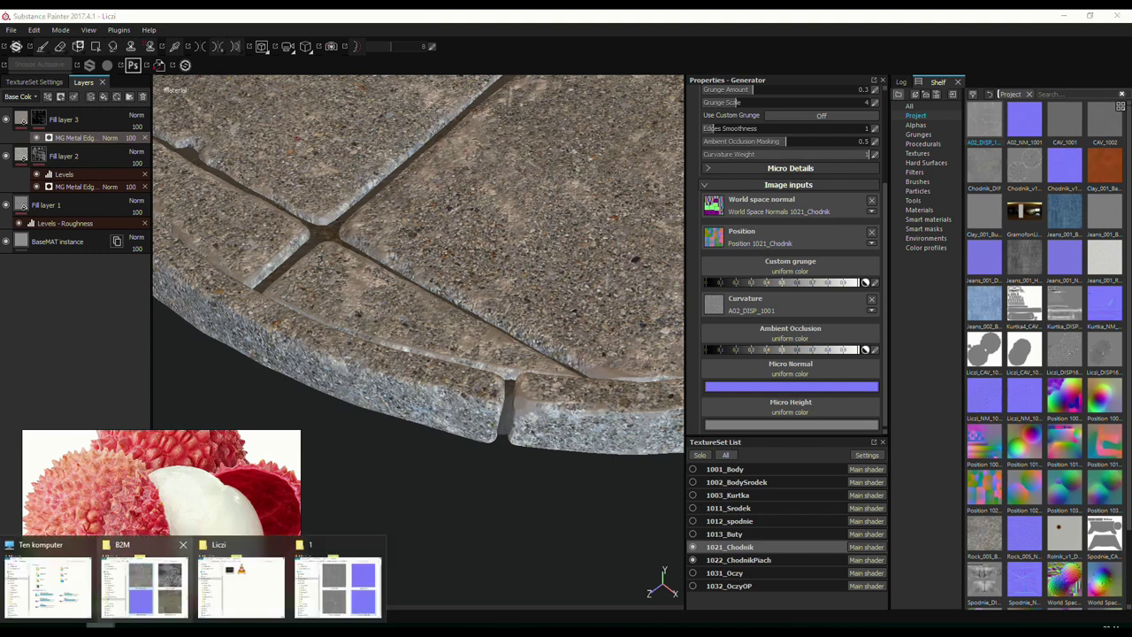
Import Chodnik_CAV_1001.tif from Explorer into the project as a texture.
{"action": "left_click", "coordinate": [151, 576]}
{"action": "left_click_drag", "start_coordinate": [652, 298], "coordinate": [936, 248]}
{"action": "left_click", "coordinate": [717, 196]}
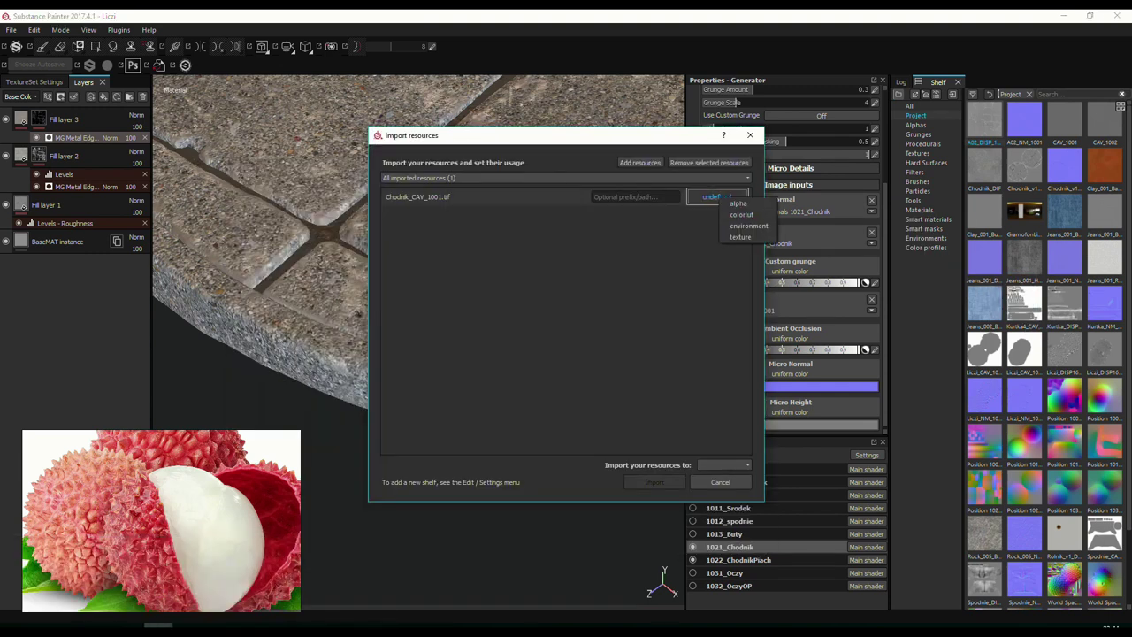
{"action": "left_click", "coordinate": [725, 215]}
{"action": "left_click", "coordinate": [724, 464]}
{"action": "left_click", "coordinate": [723, 482]}
{"action": "left_click", "coordinate": [654, 482]}
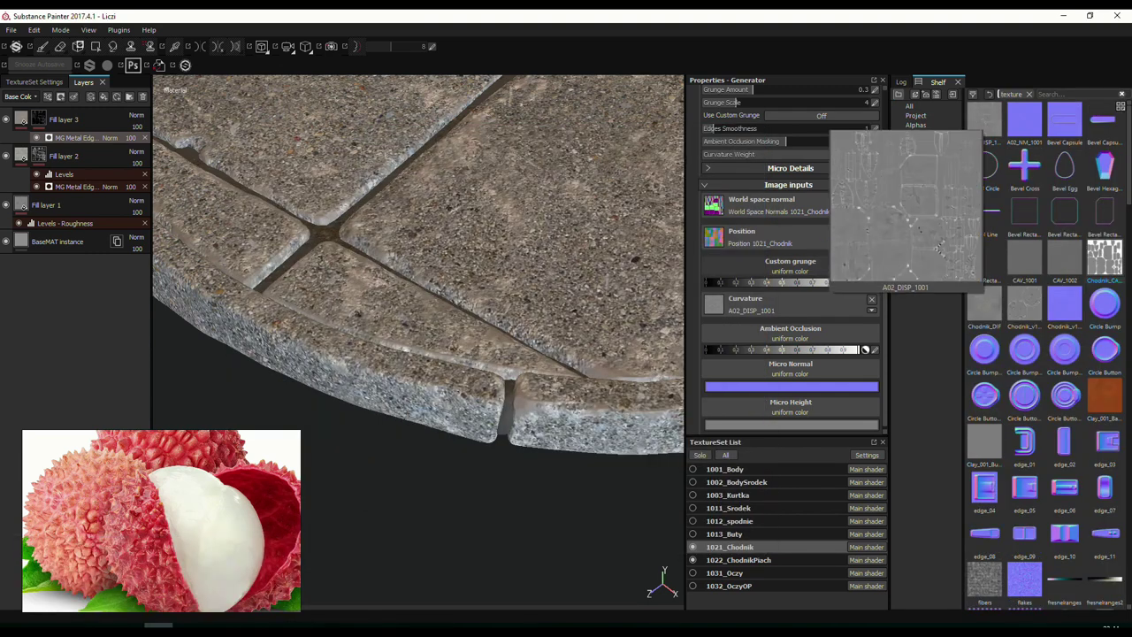
Assign Chodnik_CAV_1001 as the curvature map in TextureSet Settings.
{"action": "left_click", "coordinate": [915, 116]}
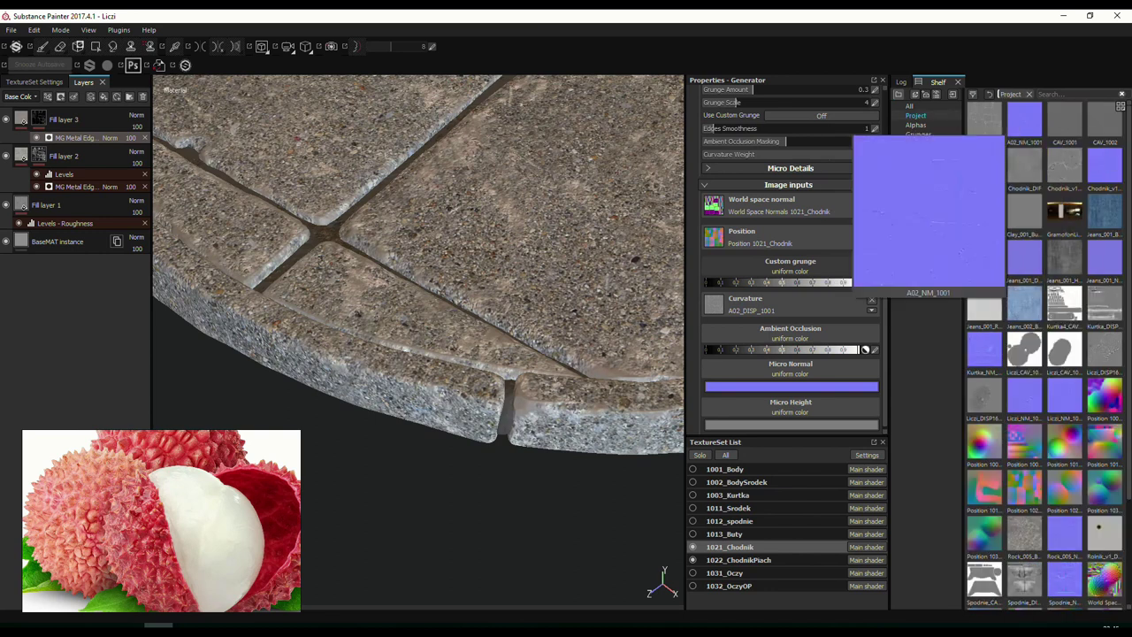
{"action": "left_click", "coordinate": [985, 166]}
{"action": "left_click", "coordinate": [34, 82]}
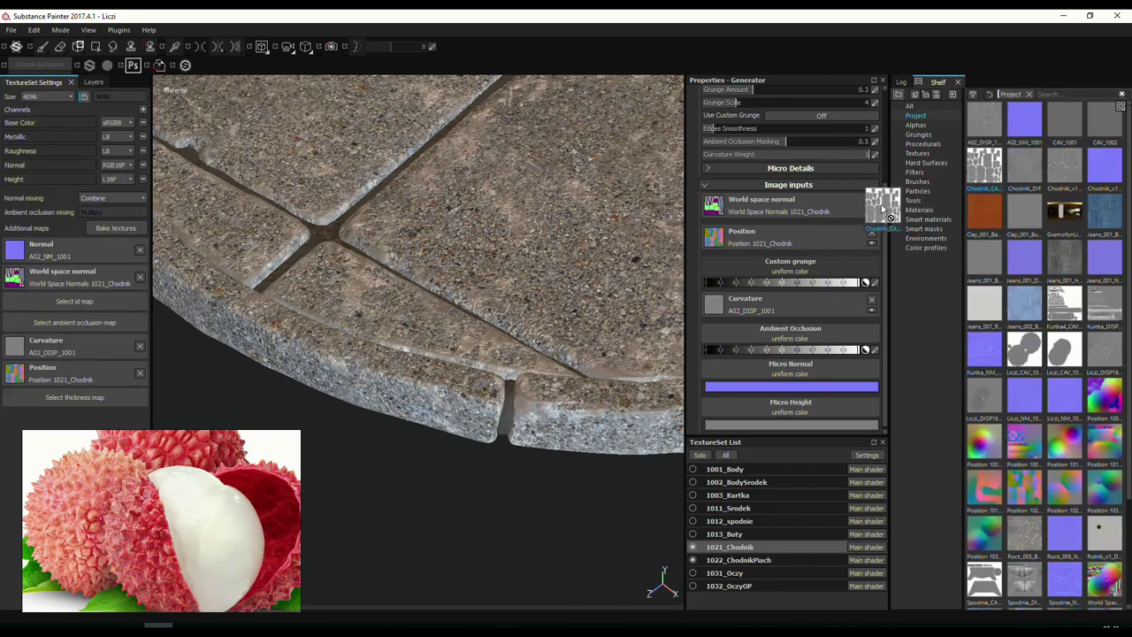
{"action": "left_click_drag", "start_coordinate": [889, 215], "coordinate": [79, 345]}
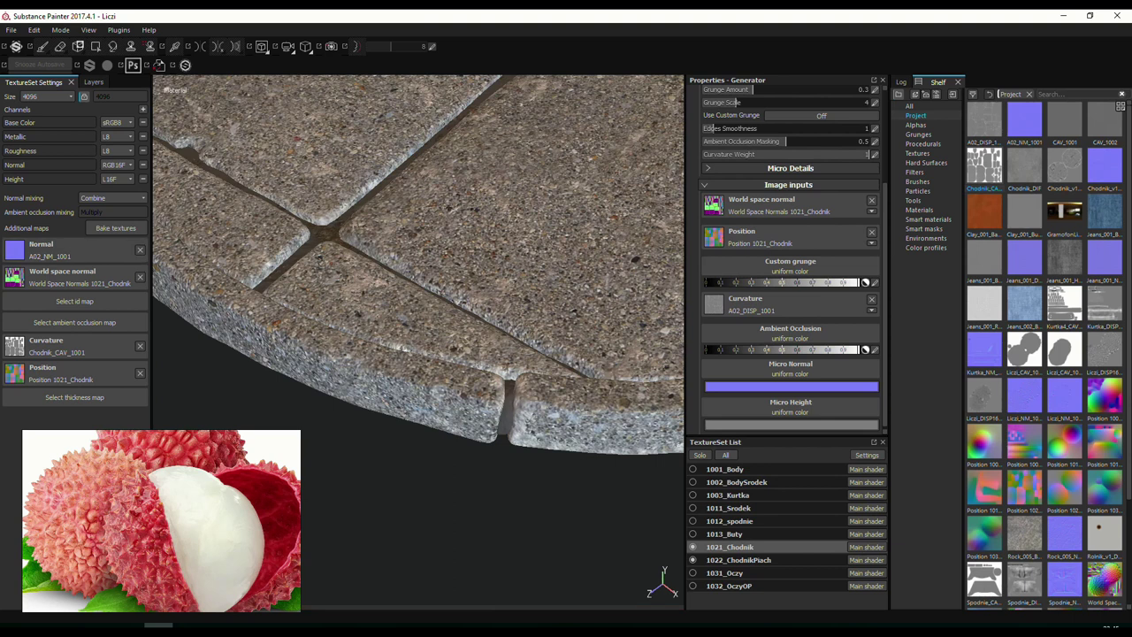
{"action": "left_click_drag", "start_coordinate": [984, 119], "coordinate": [14, 345]}
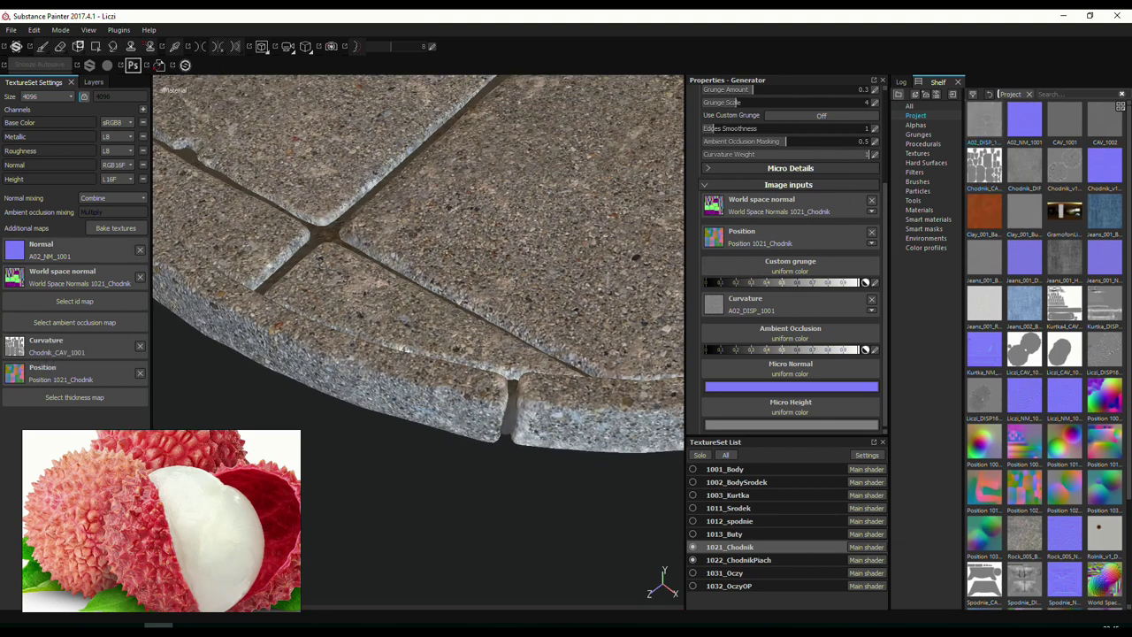
Use Chodnik_CAV_1001 as the edge-wear generator's curvature input on Fill layer 3.
{"action": "left_click", "coordinate": [93, 81]}
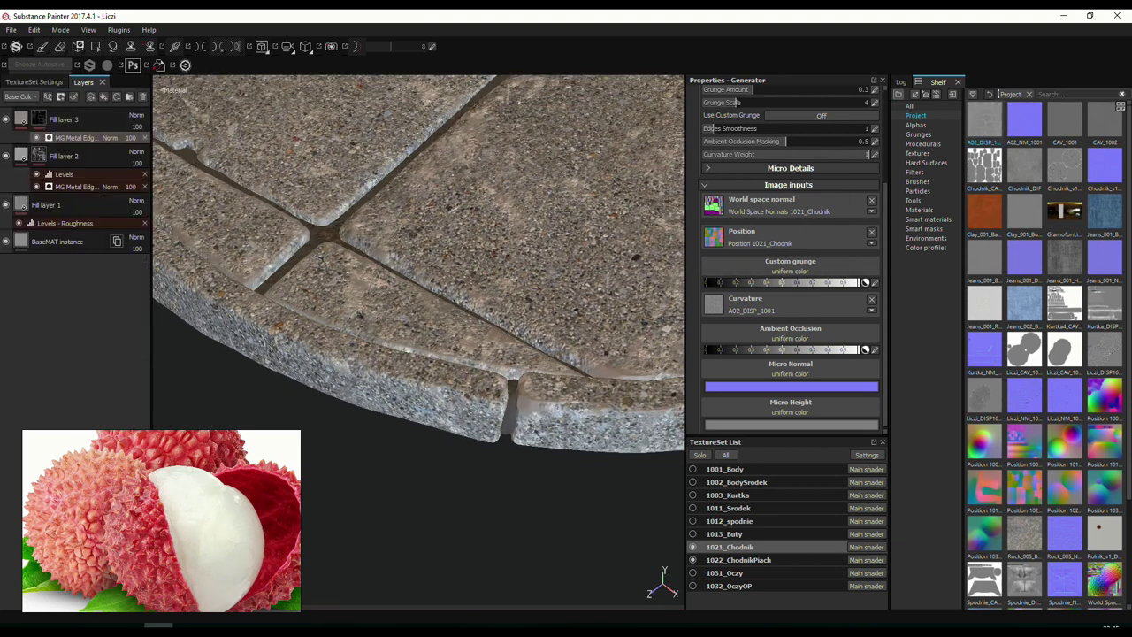
{"action": "left_click", "coordinate": [714, 304]}
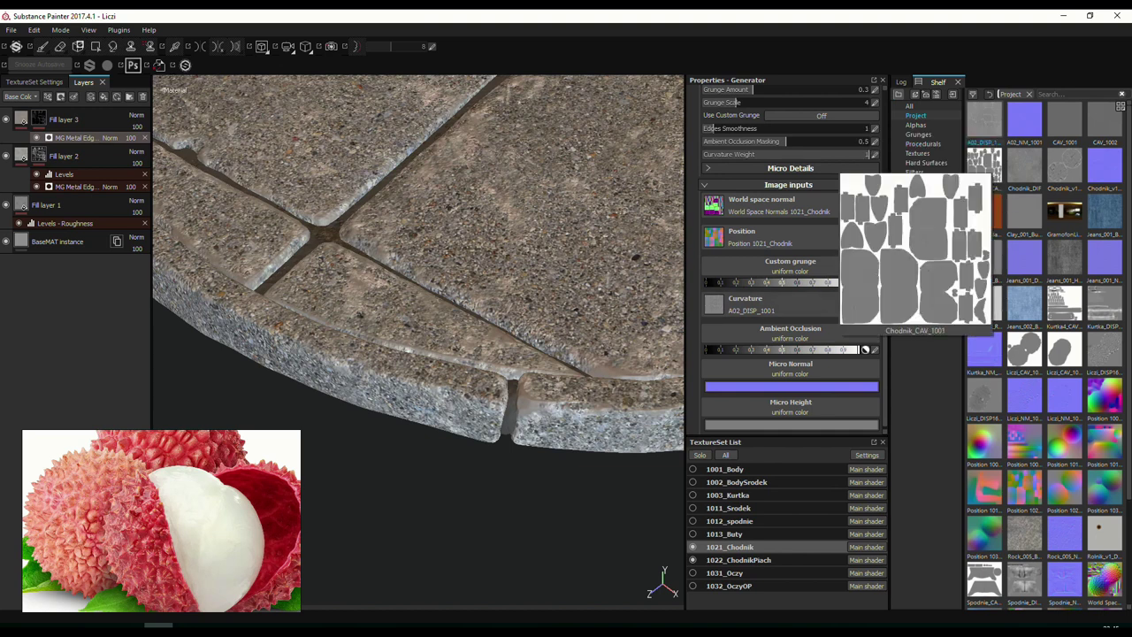
{"action": "left_click", "coordinate": [928, 265]}
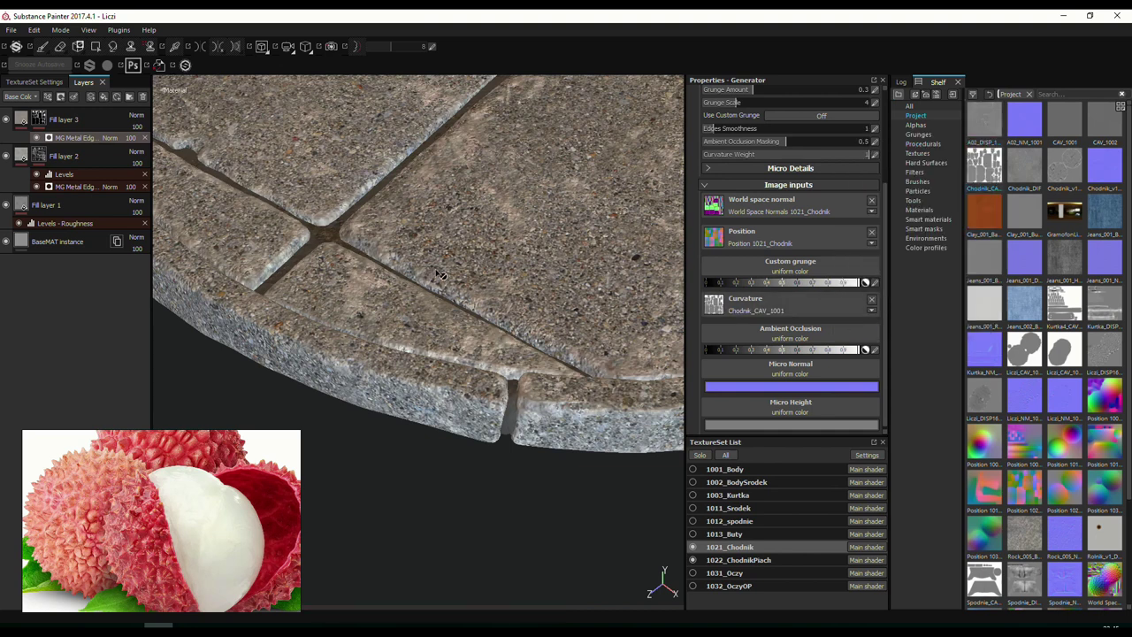
{"action": "left_click_drag", "start_coordinate": [440, 275], "coordinate": [389, 270], "text": "alt"}
{"action": "scroll", "coordinate": [788, 266], "scroll_direction": "up", "scroll_amount": 3}
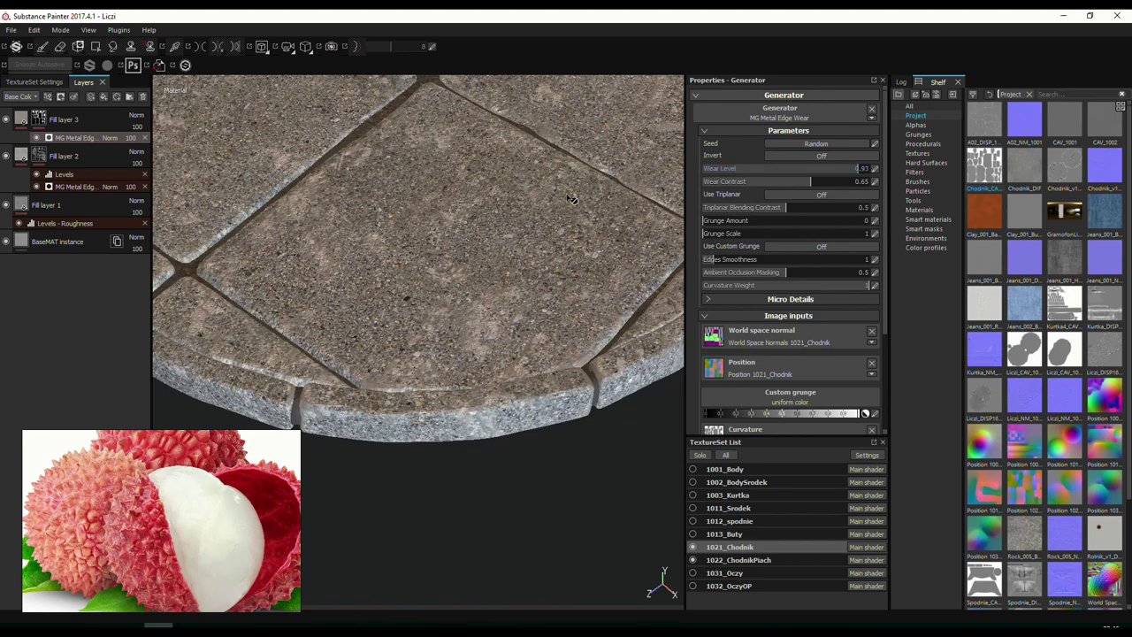
Frame the whole edge-worn slab, switch to the Paint brush and zoom in on the tiles.
{"action": "left_click_drag", "start_coordinate": [570, 199], "coordinate": [328, 276], "text": "alt"}
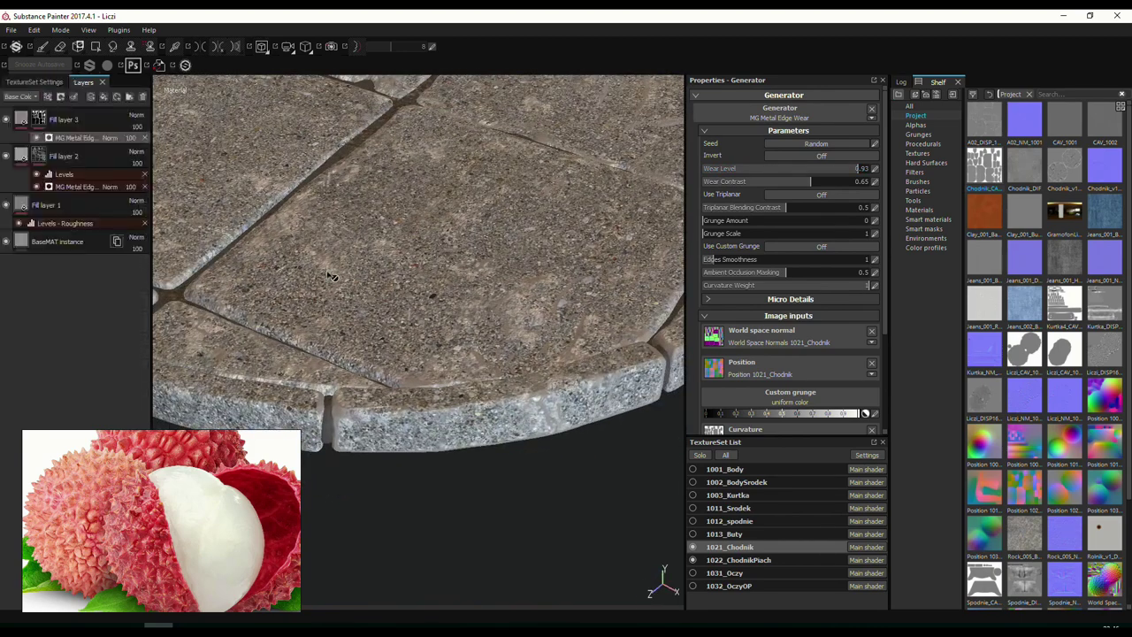
{"action": "key", "text": "f"}
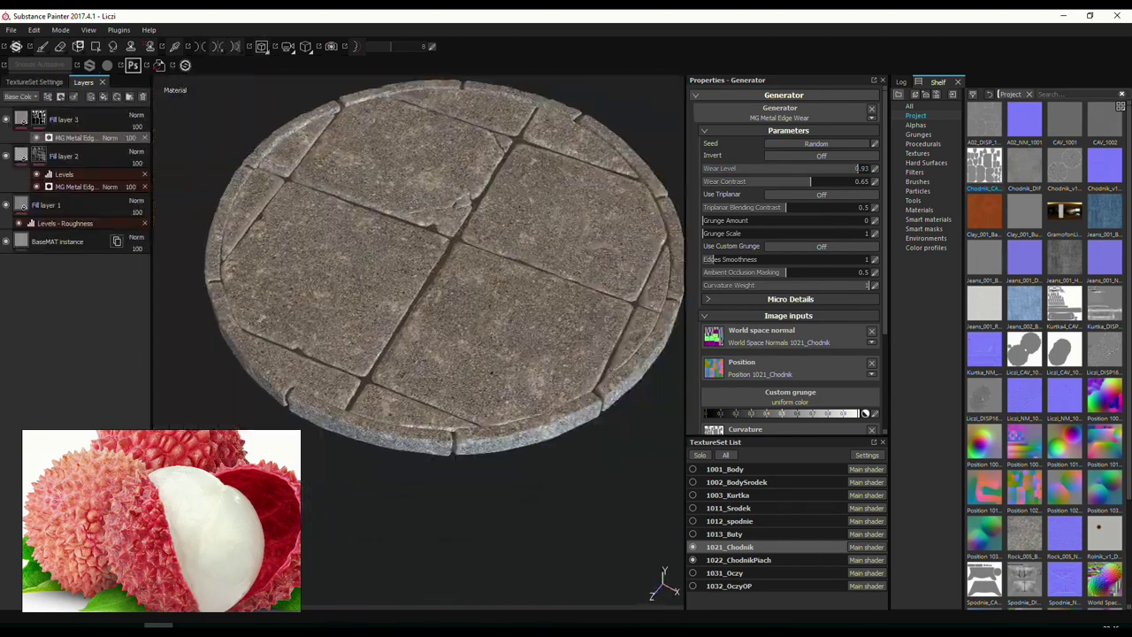
{"action": "key", "text": "1"}
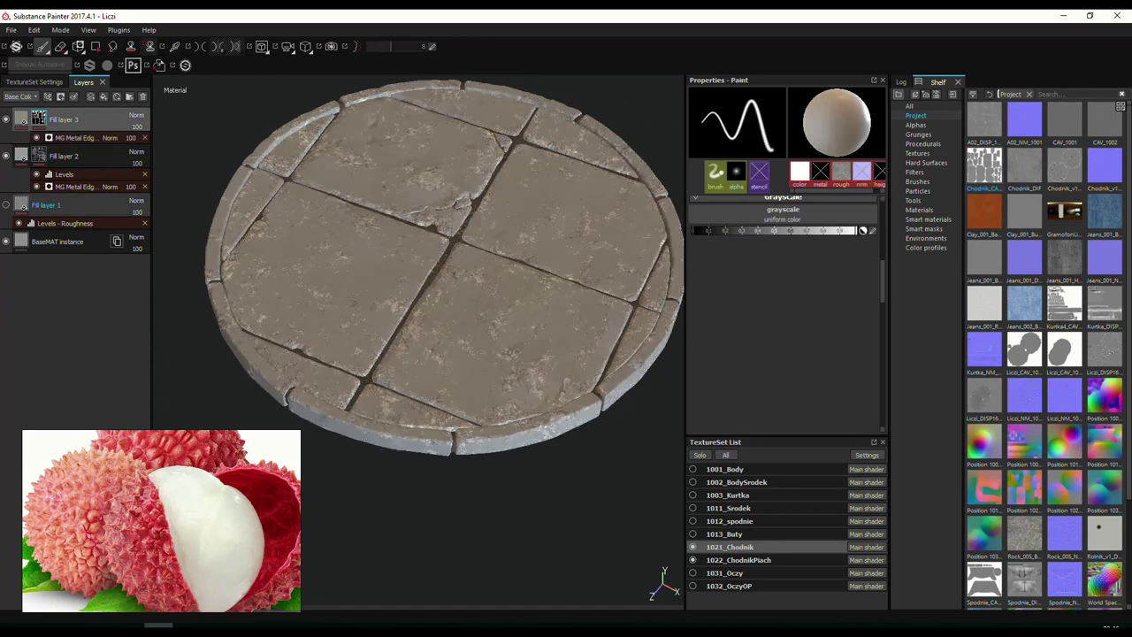
{"action": "scroll", "coordinate": [503, 284], "scroll_direction": "up", "scroll_amount": 5}
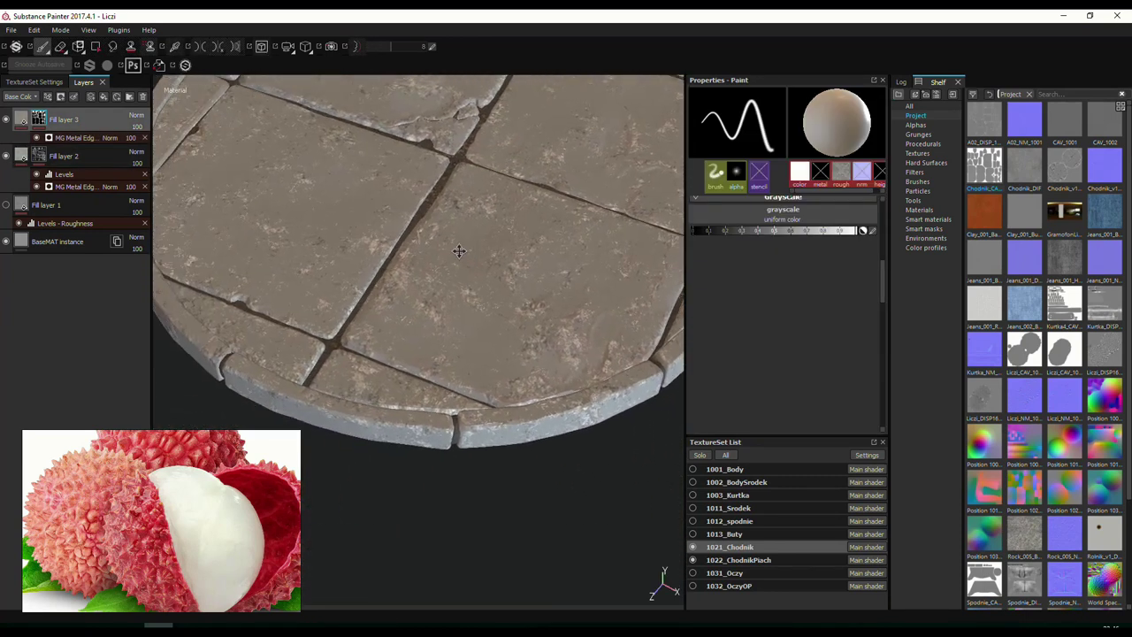
Duplicate Fill layer 2 and remove its Levels - Roughness effect.
{"action": "left_click", "coordinate": [46, 205]}
{"action": "left_click", "coordinate": [64, 156]}
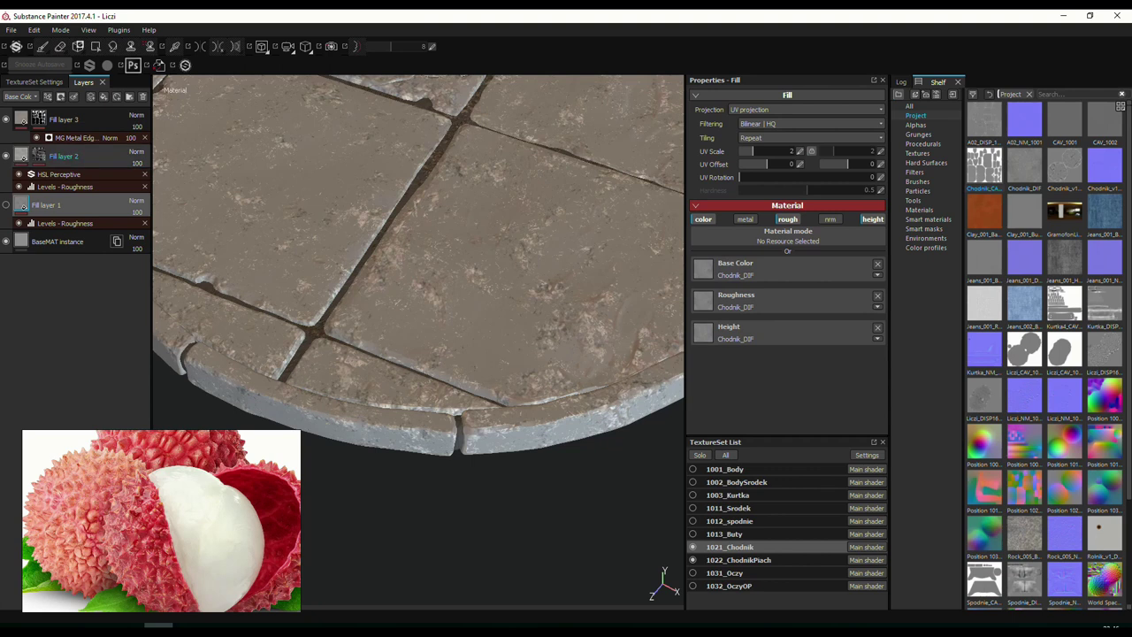
{"action": "right_click", "coordinate": [84, 156]}
{"action": "left_click", "coordinate": [124, 344]}
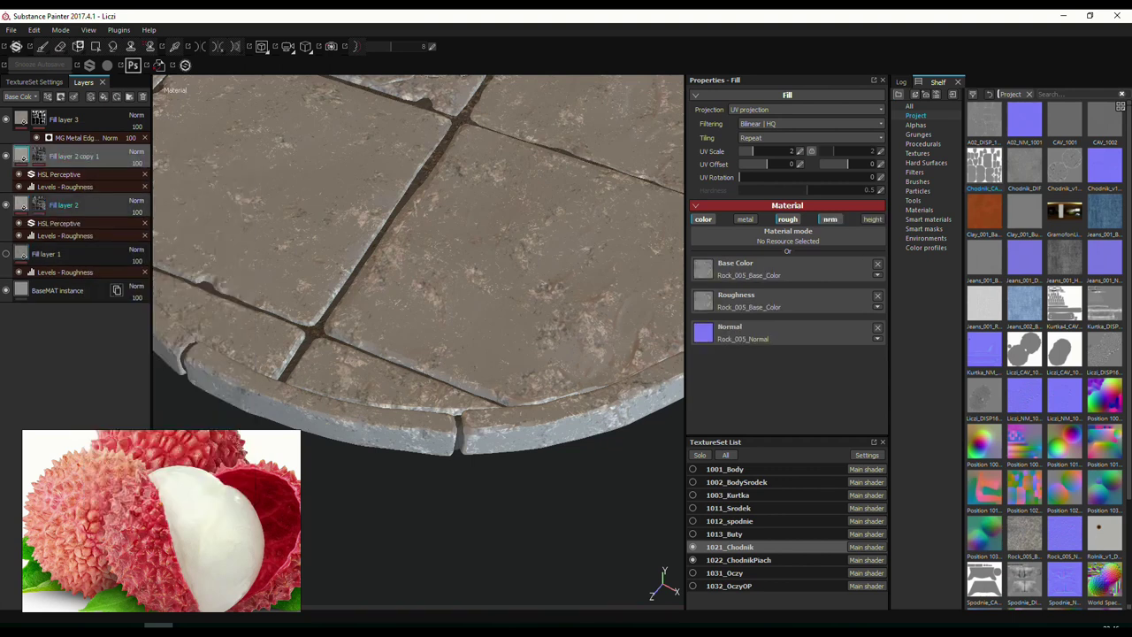
{"action": "key", "text": "Delete"}
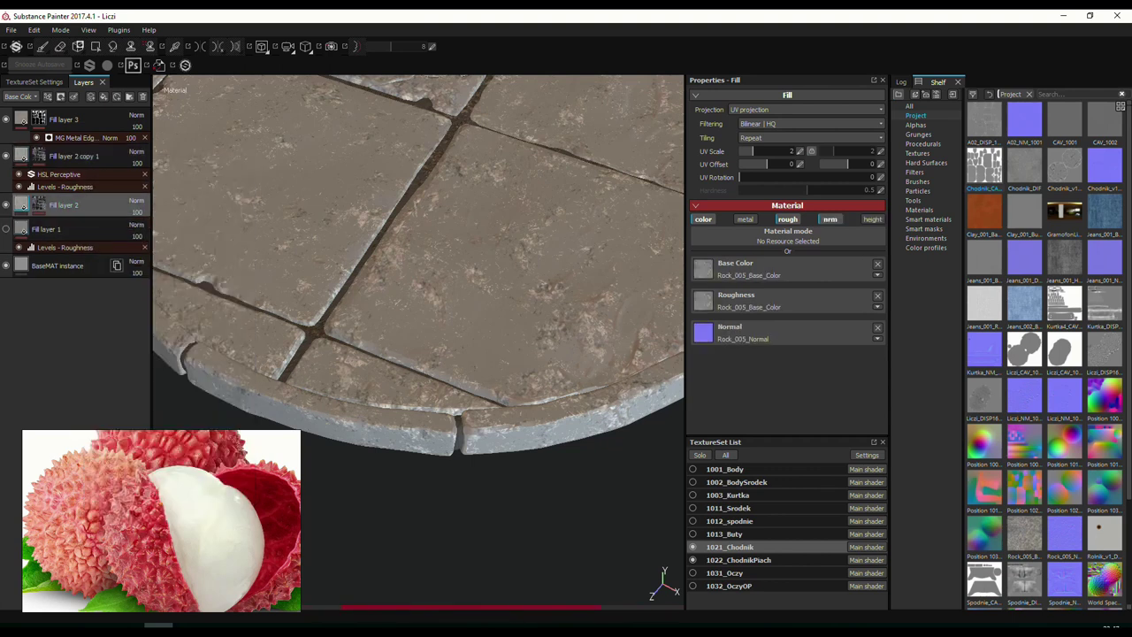
{"action": "key", "text": "ctrl+v"}
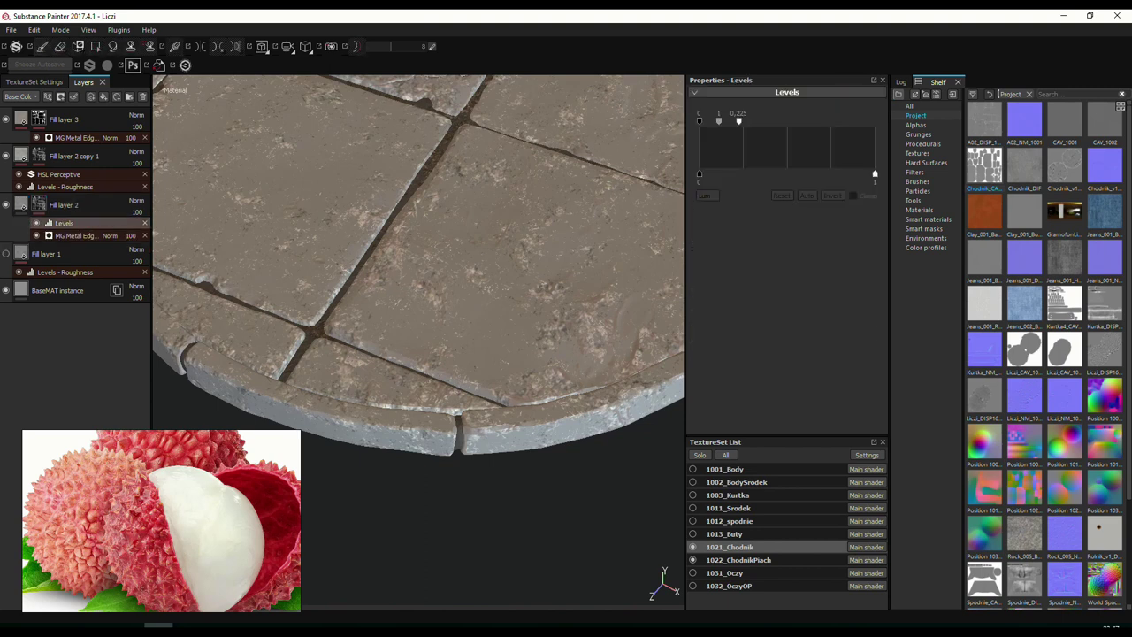
{"action": "key", "text": "ctrl+z"}
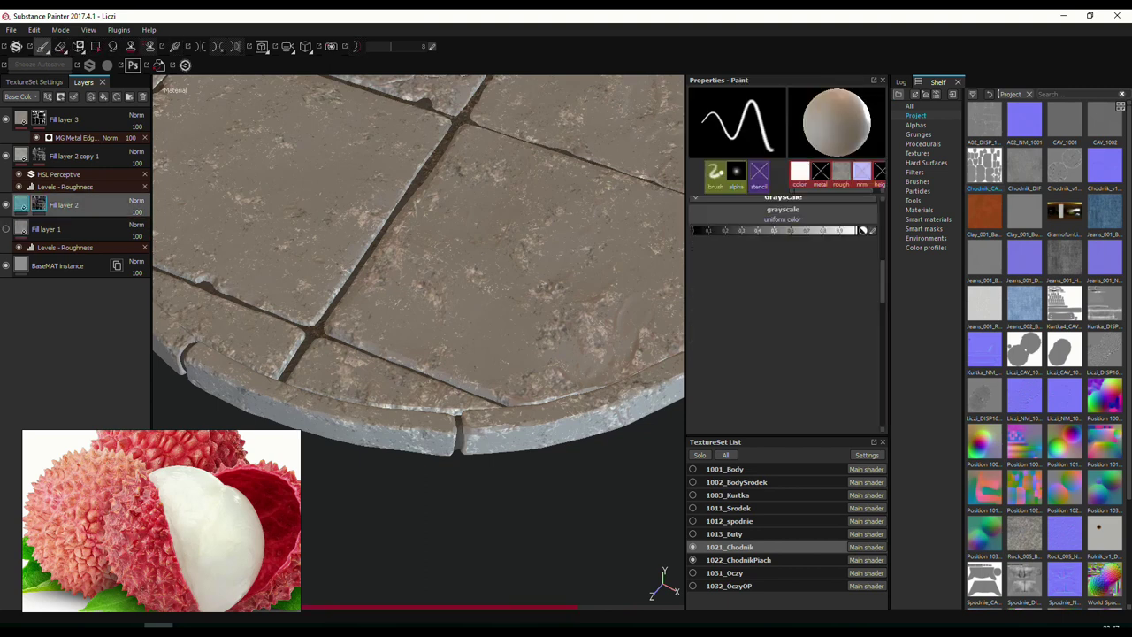
{"action": "key", "text": "ctrl+z"}
Remove Fill layer 2's black mask and clear the rock texture from its base colour.
{"action": "left_click", "coordinate": [39, 204]}
{"action": "right_click", "coordinate": [39, 204]}
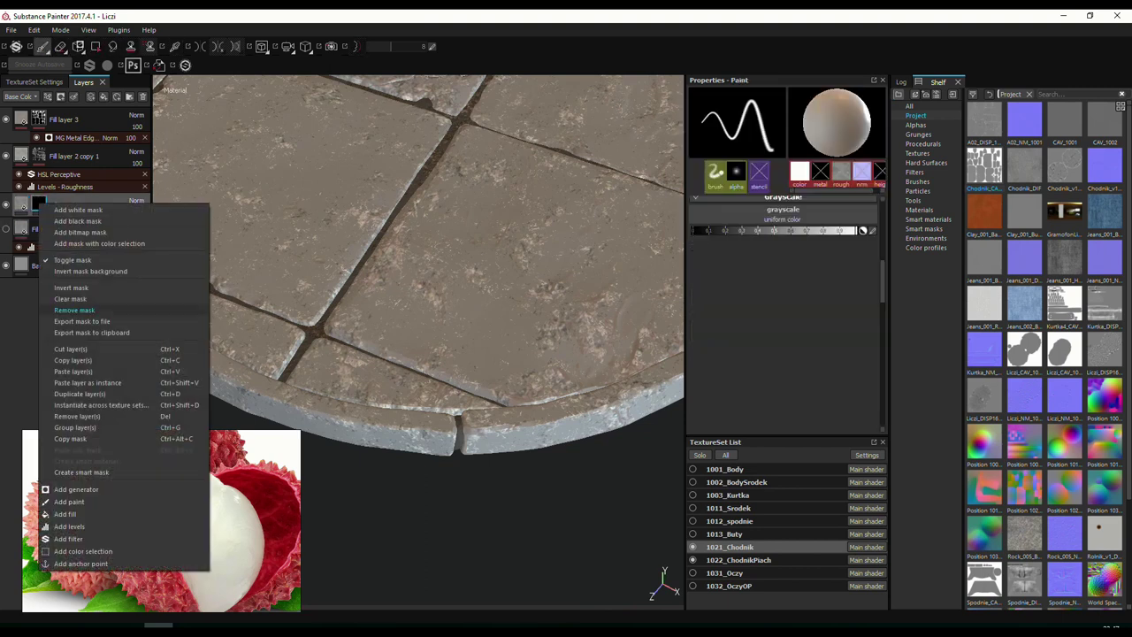
{"action": "left_click", "coordinate": [70, 311]}
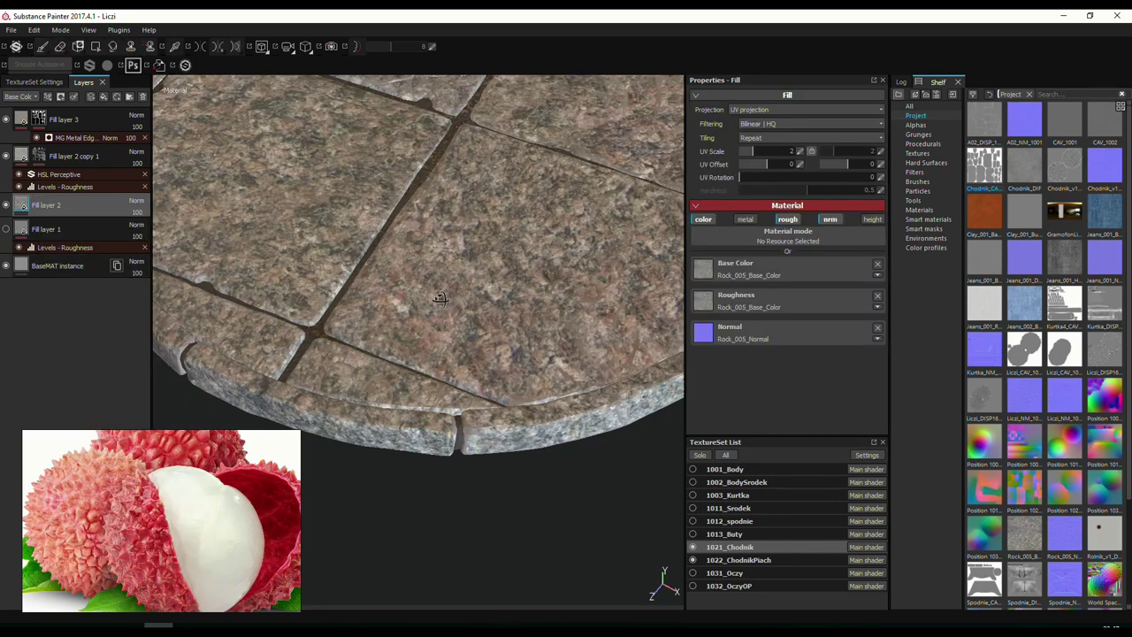
{"action": "mouse_move", "coordinate": [439, 298]}
{"action": "left_mouse_down", "text": "alt"}
{"action": "mouse_move", "coordinate": [511, 263]}
{"action": "mouse_move", "coordinate": [181, 173]}
{"action": "left_mouse_up", "text": "alt"}
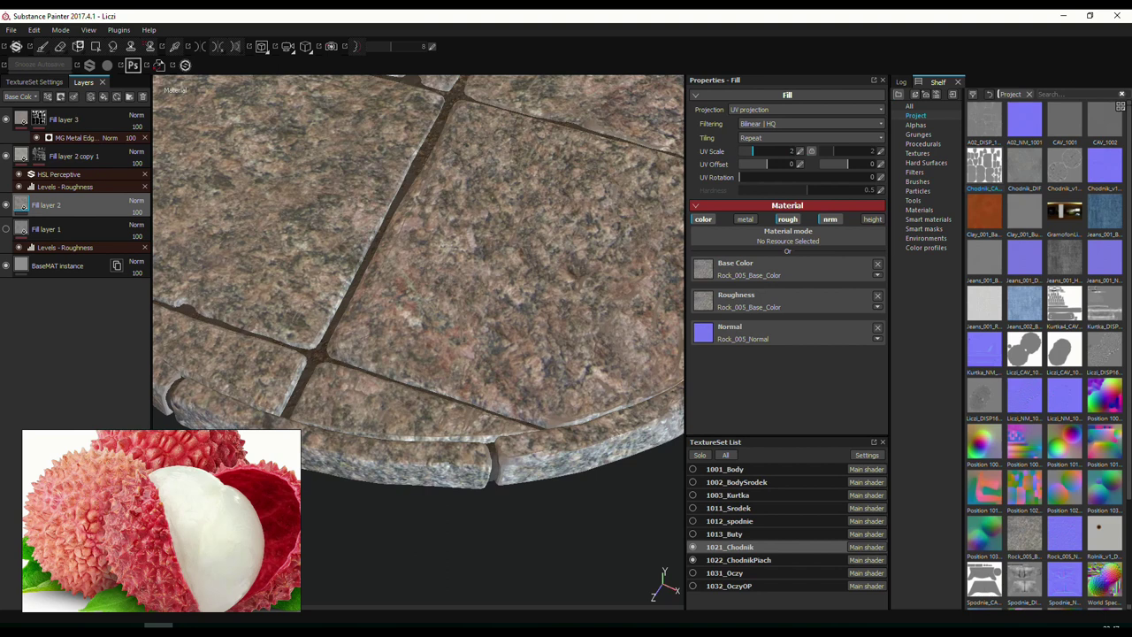
{"action": "key", "text": "ctrl+z"}
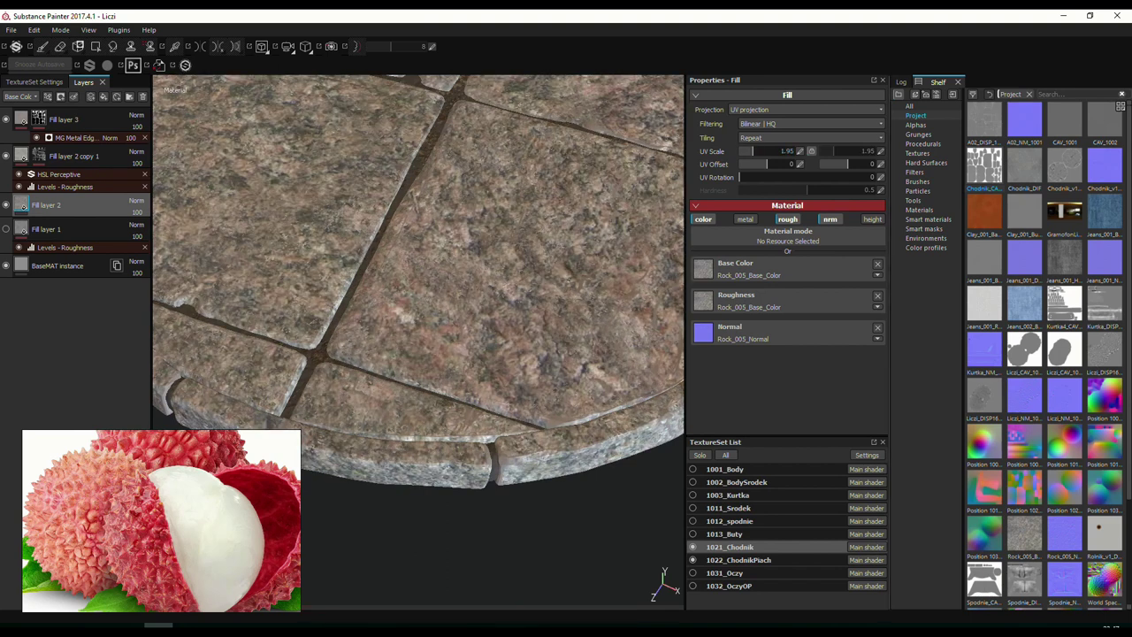
{"action": "left_click", "coordinate": [877, 264]}
{"action": "left_click_drag", "start_coordinate": [596, 248], "coordinate": [571, 252], "text": "alt"}
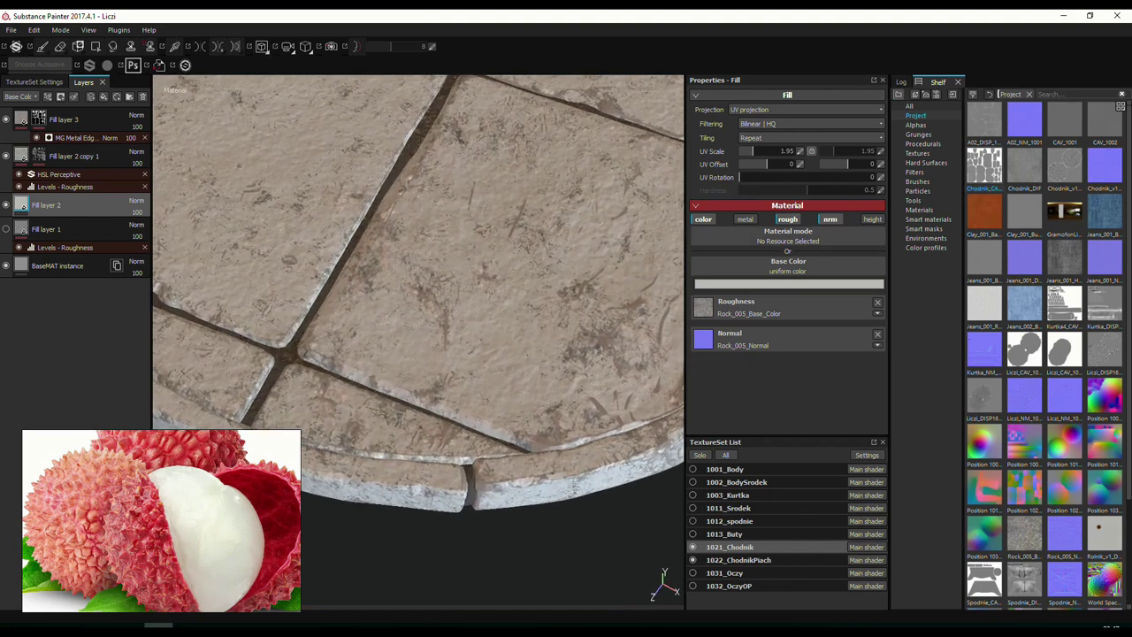
Set Fill layer 2's base colour to a tan-brown.
{"action": "left_click", "coordinate": [788, 283]}
{"action": "left_click", "coordinate": [692, 294]}
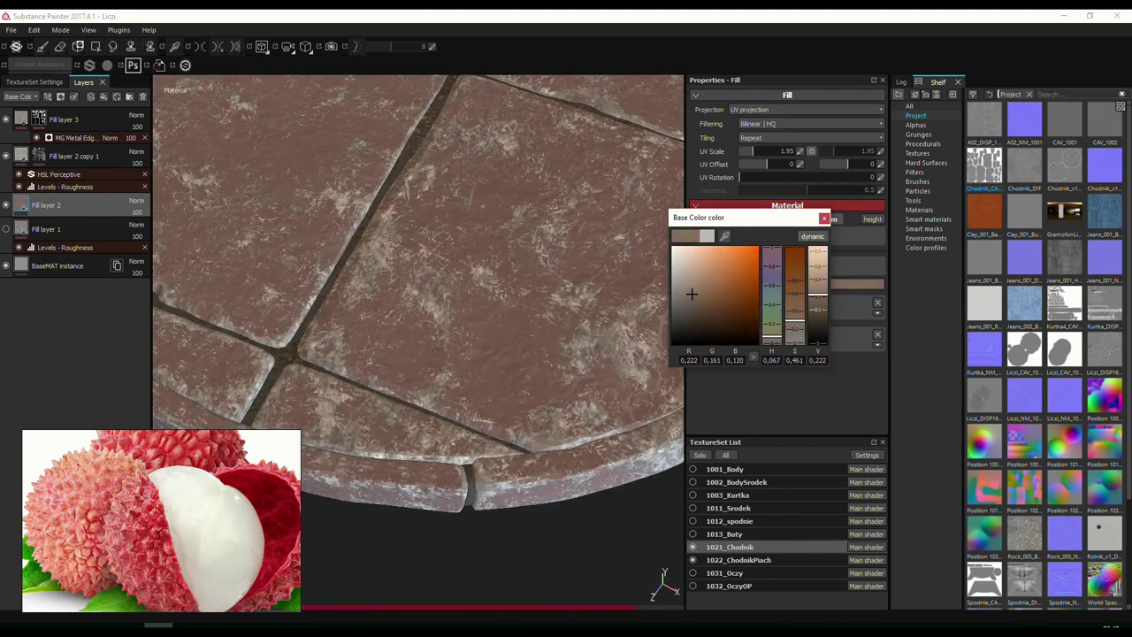
{"action": "left_click_drag", "start_coordinate": [692, 294], "coordinate": [372, 283]}
{"action": "left_click", "coordinate": [48, 95]}
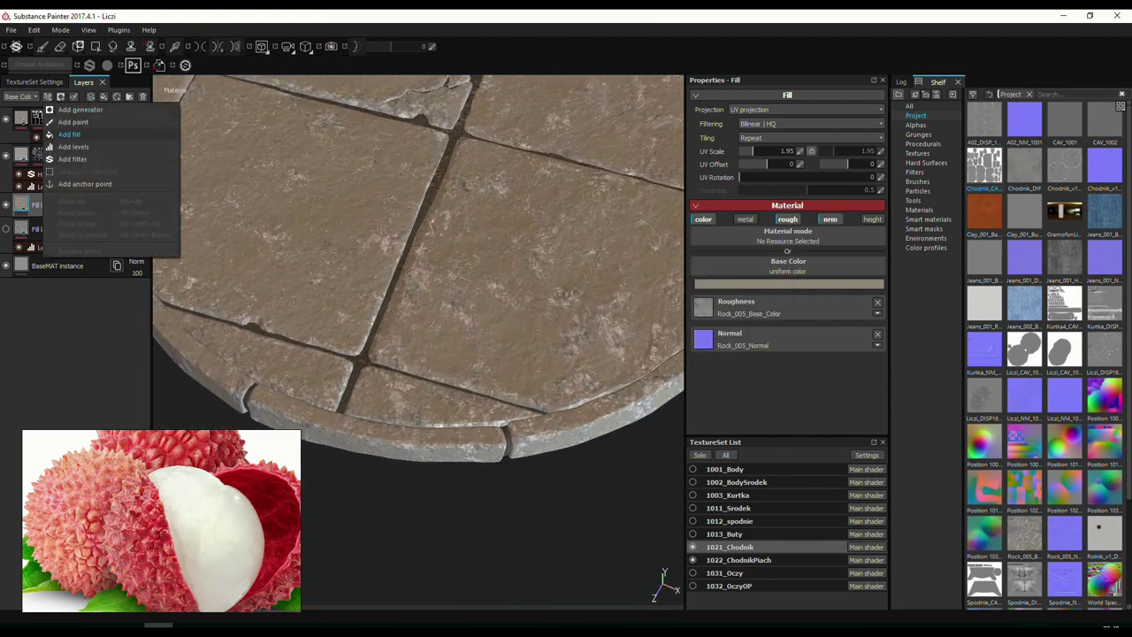
Add a colour-only Fill effect to Fill layer 2 using the Rock_005_Base_Color texture.
{"action": "left_click", "coordinate": [71, 135]}
{"action": "left_click", "coordinate": [744, 219]}
{"action": "left_click", "coordinate": [785, 219]}
{"action": "left_click", "coordinate": [825, 219]}
{"action": "left_click", "coordinate": [866, 219]}
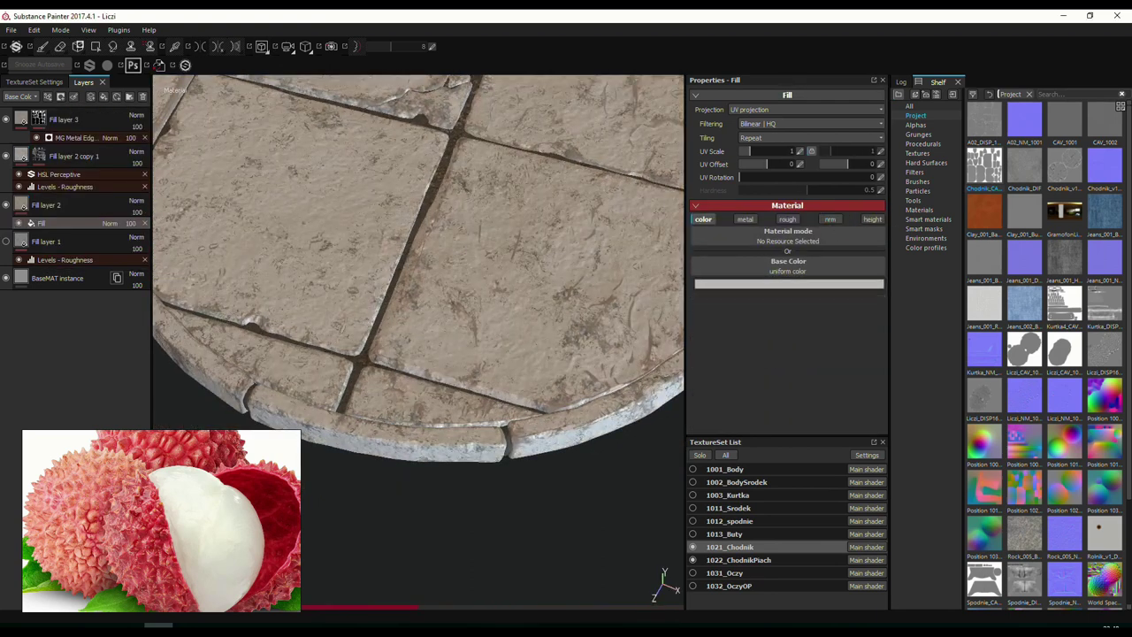
{"action": "left_click_drag", "start_coordinate": [1025, 530], "coordinate": [765, 267]}
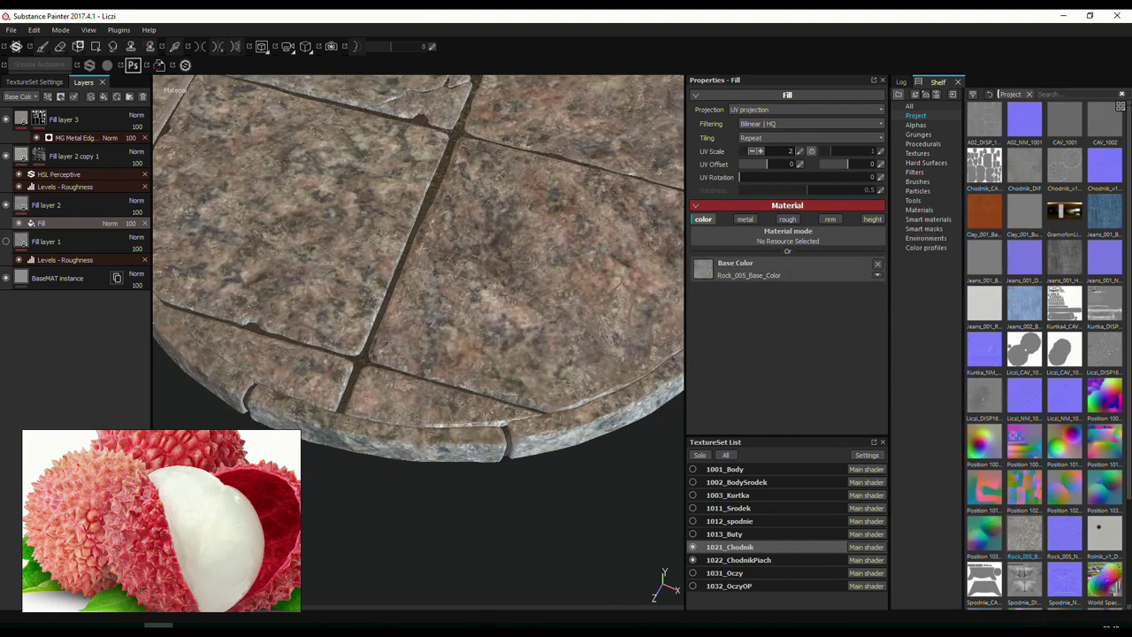
Reduce the Rock_005 fill effect's opacity to 42.
{"action": "left_click_drag", "start_coordinate": [131, 223], "coordinate": [126, 234]}
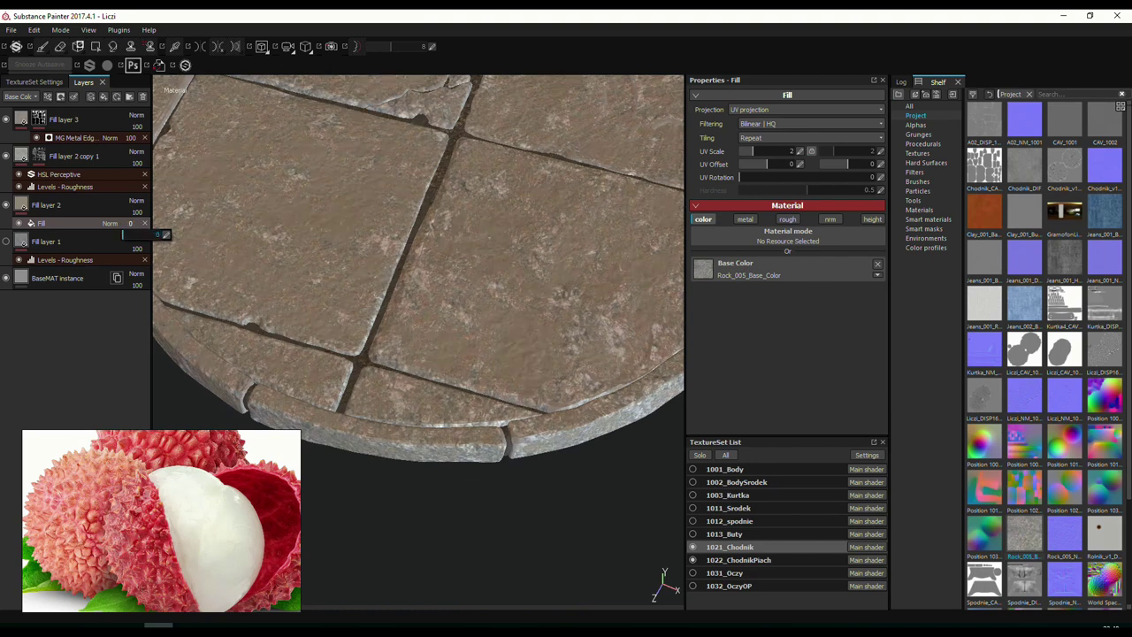
{"action": "left_click_drag", "start_coordinate": [144, 235], "coordinate": [172, 234]}
{"action": "left_click", "coordinate": [782, 150]}
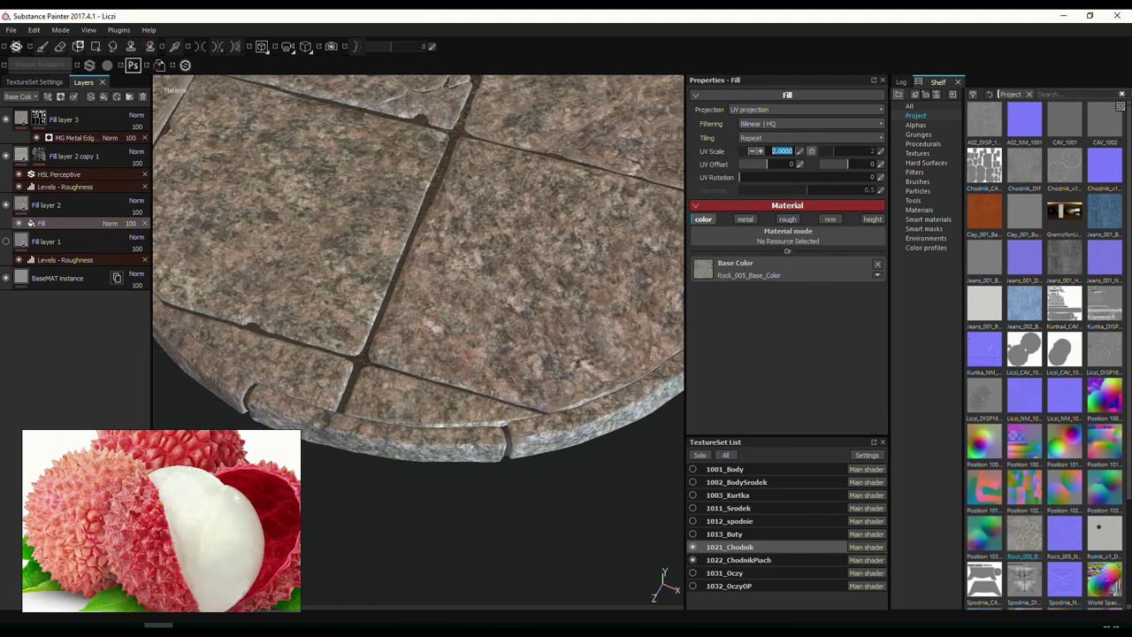
{"action": "left_click_drag", "start_coordinate": [531, 216], "coordinate": [432, 208], "text": "alt"}
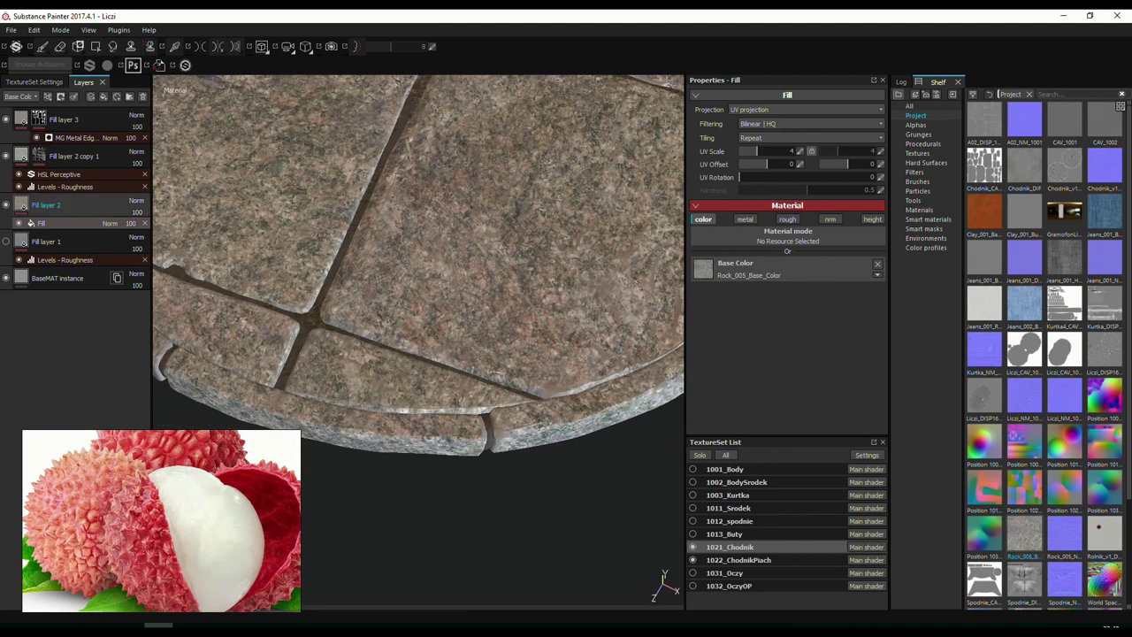
{"action": "mouse_move", "coordinate": [131, 223]}
{"action": "left_mouse_down"}
{"action": "mouse_move", "coordinate": [165, 234]}
{"action": "mouse_move", "coordinate": [139, 234]}
{"action": "left_mouse_up"}
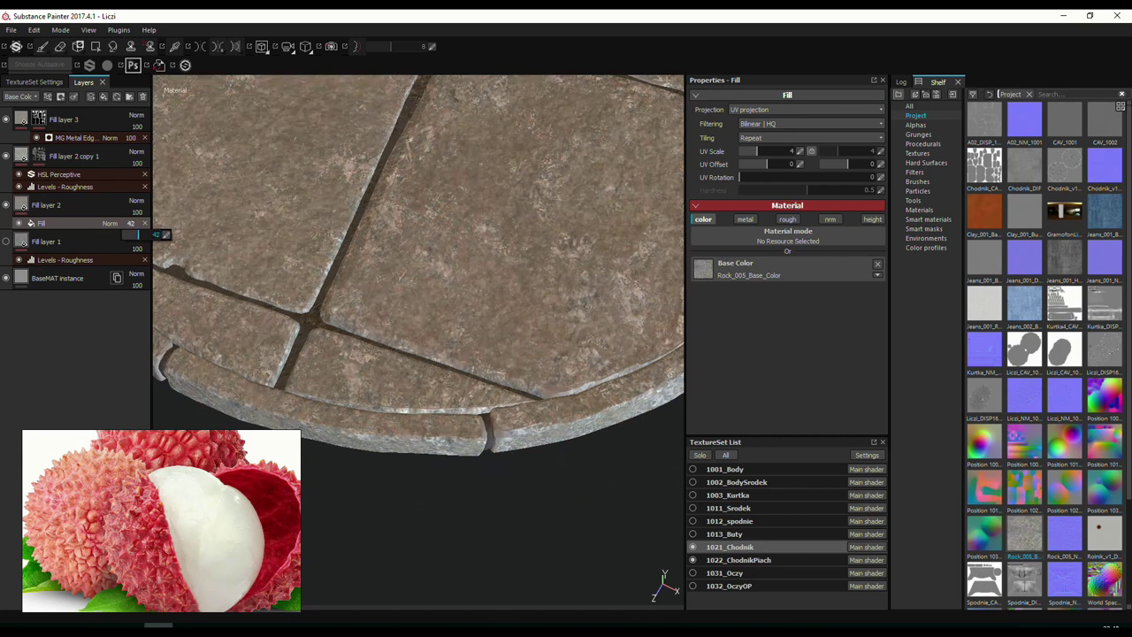
{"action": "scroll", "coordinate": [354, 265], "scroll_direction": "down", "scroll_amount": 3}
{"action": "left_click_drag", "start_coordinate": [354, 265], "coordinate": [266, 248], "text": "alt"}
Move Fill layer 1 to the top of the layer stack.
{"action": "left_click", "coordinate": [53, 205]}
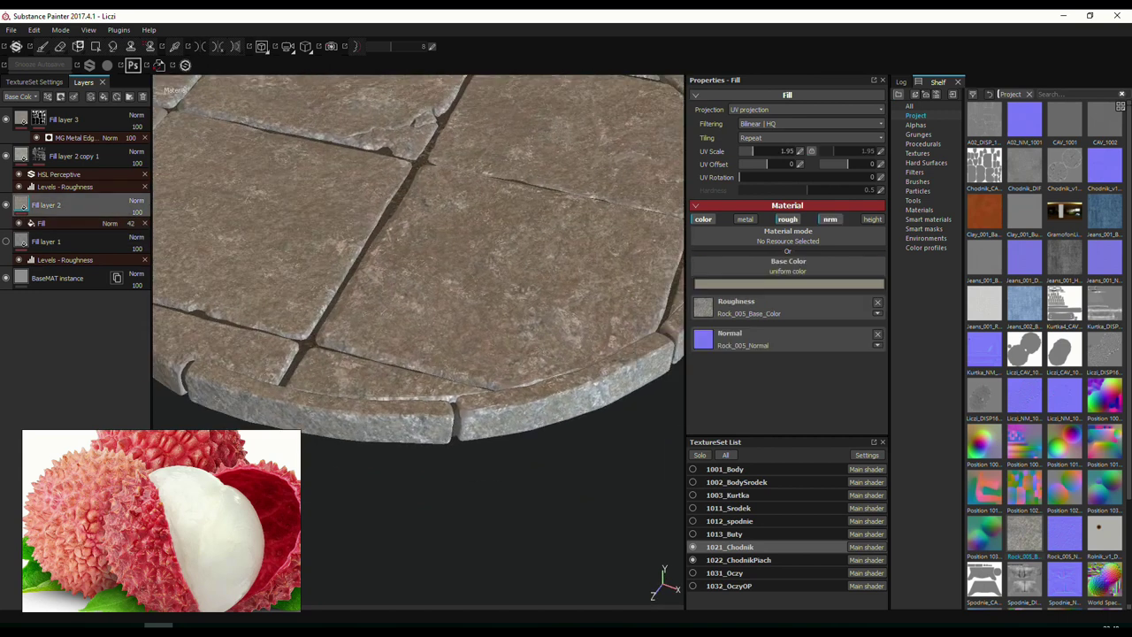
{"action": "scroll", "coordinate": [416, 266], "scroll_direction": "down", "scroll_amount": 3}
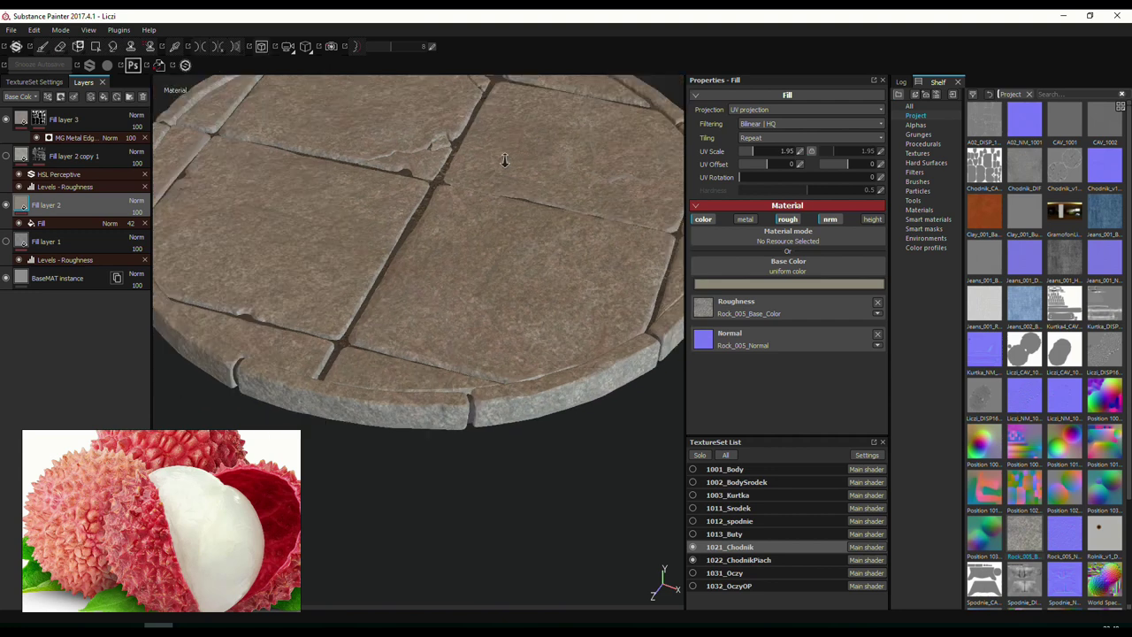
{"action": "scroll", "coordinate": [416, 265], "scroll_direction": "up", "scroll_amount": 2}
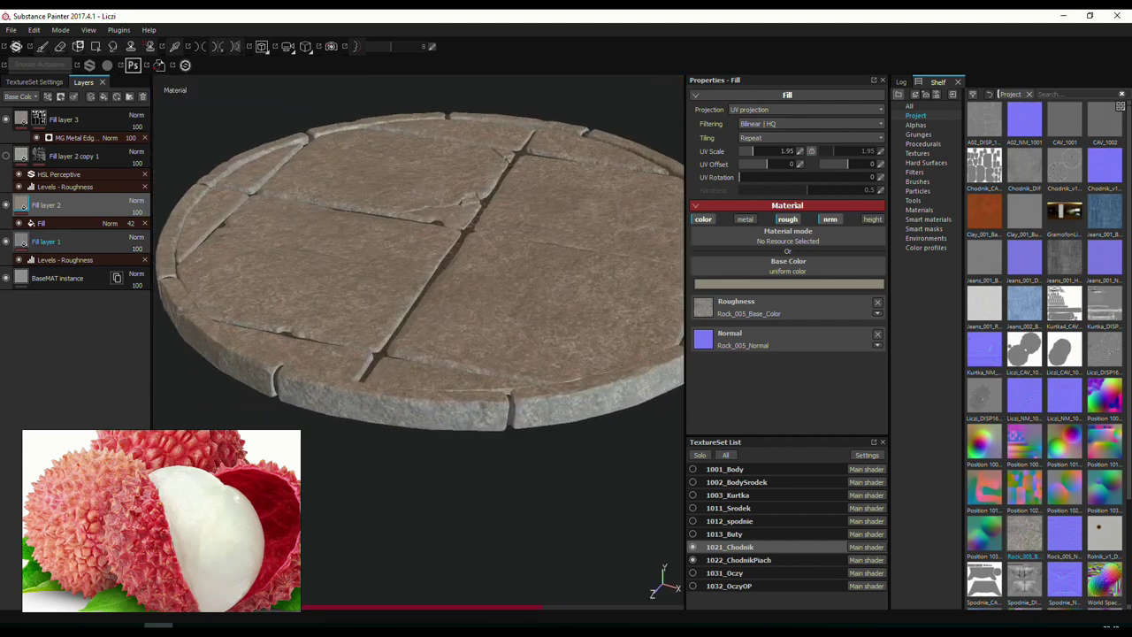
{"action": "left_click", "coordinate": [46, 241]}
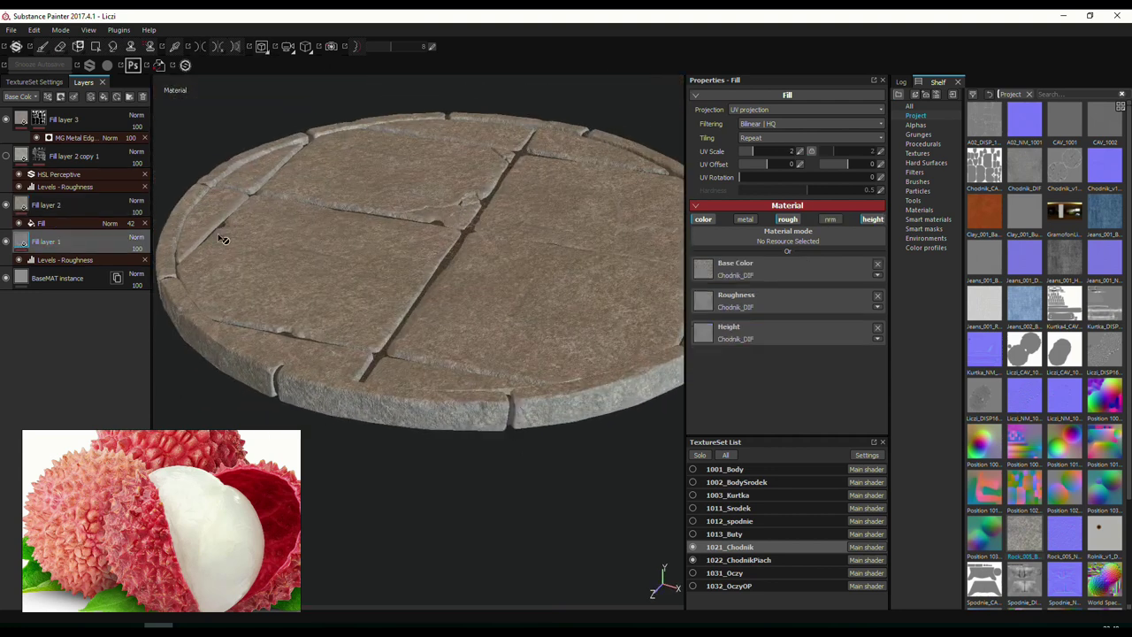
{"action": "scroll", "coordinate": [473, 285], "scroll_direction": "up", "scroll_amount": 3}
{"action": "left_click_drag", "start_coordinate": [442, 266], "coordinate": [473, 285], "text": "alt"}
{"action": "scroll", "coordinate": [473, 285], "scroll_direction": "down", "scroll_amount": 3}
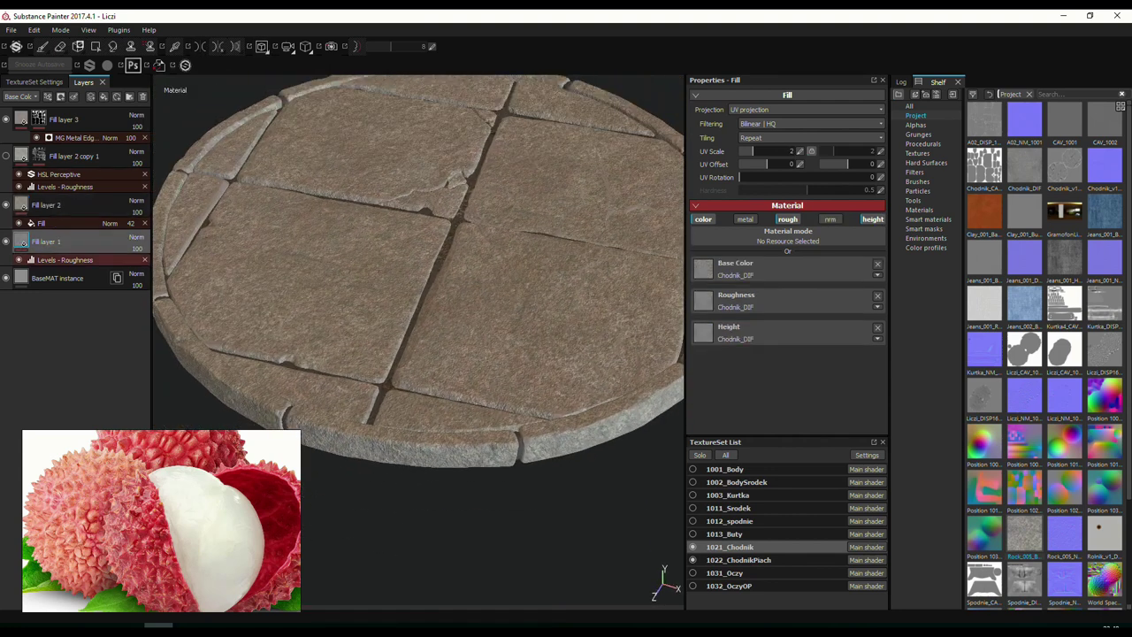
{"action": "left_click_drag", "start_coordinate": [46, 242], "coordinate": [46, 117]}
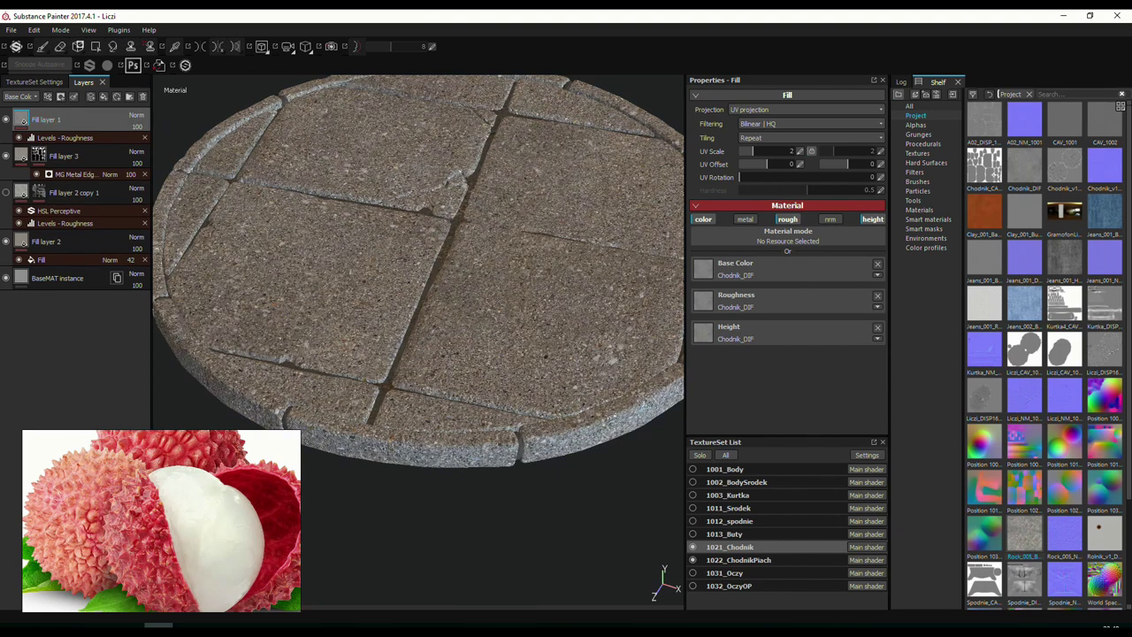
Raise Fill layer 3's HSL Perceptive lightness to 0.64 and review its edge-wear generator settings.
{"action": "left_click", "coordinate": [46, 242]}
{"action": "scroll", "coordinate": [530, 330], "scroll_direction": "up", "scroll_amount": 3}
{"action": "mouse_move", "coordinate": [530, 330]}
{"action": "left_mouse_down", "text": "alt"}
{"action": "mouse_move", "coordinate": [483, 219]}
{"action": "mouse_move", "coordinate": [532, 184]}
{"action": "left_mouse_up", "text": "alt"}
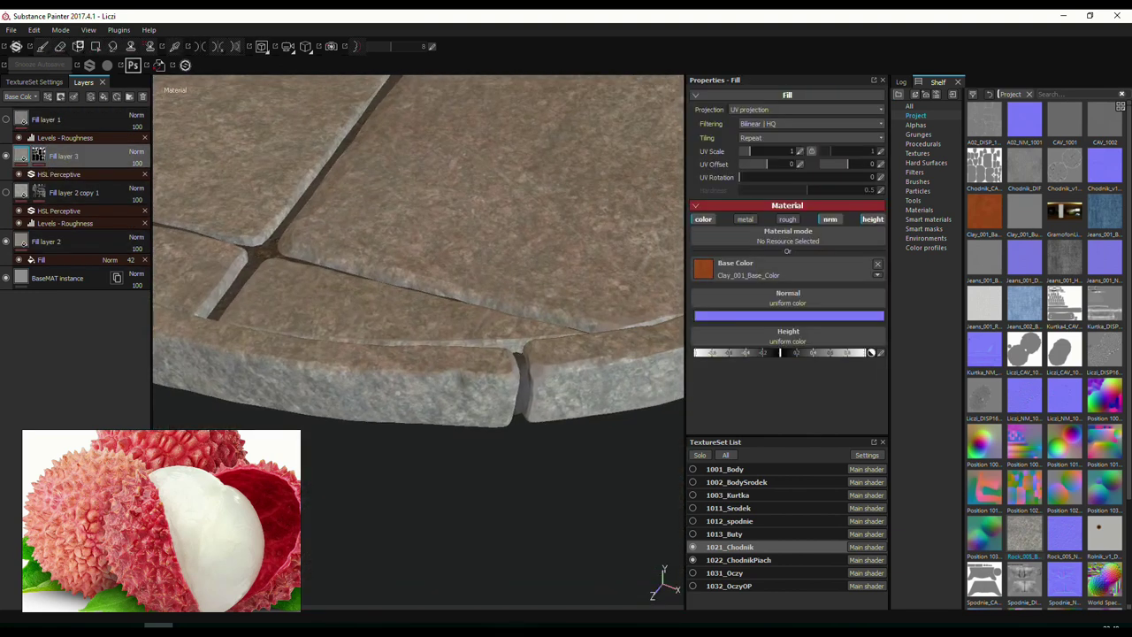
{"action": "left_click", "coordinate": [58, 174]}
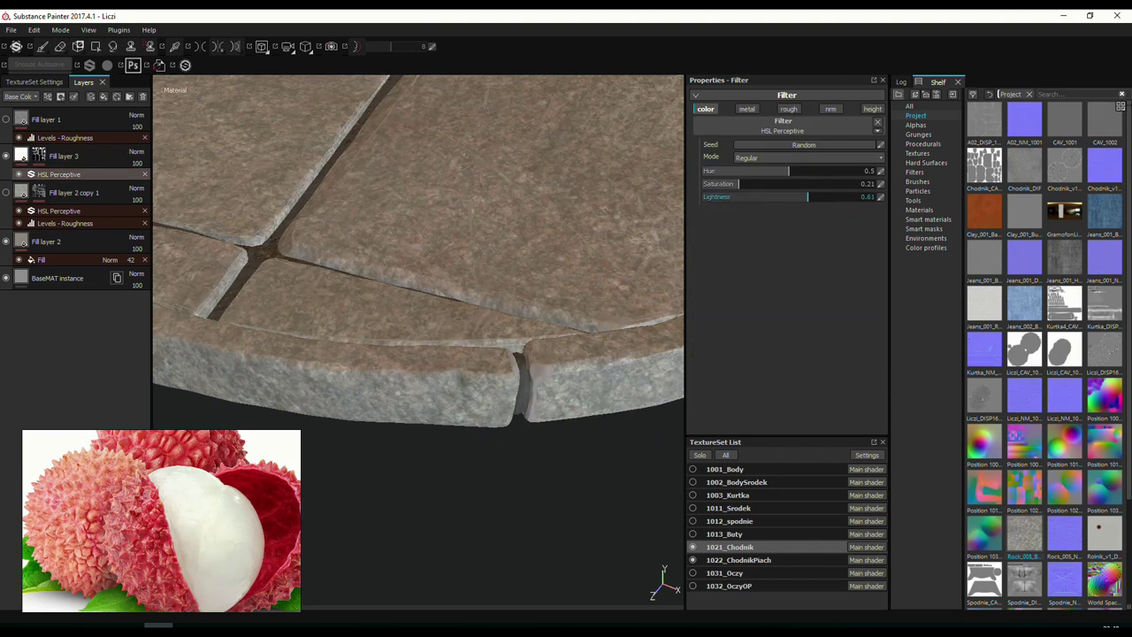
{"action": "left_click_drag", "start_coordinate": [807, 196], "coordinate": [812, 197]}
{"action": "left_click_drag", "start_coordinate": [601, 207], "coordinate": [493, 182], "text": "alt"}
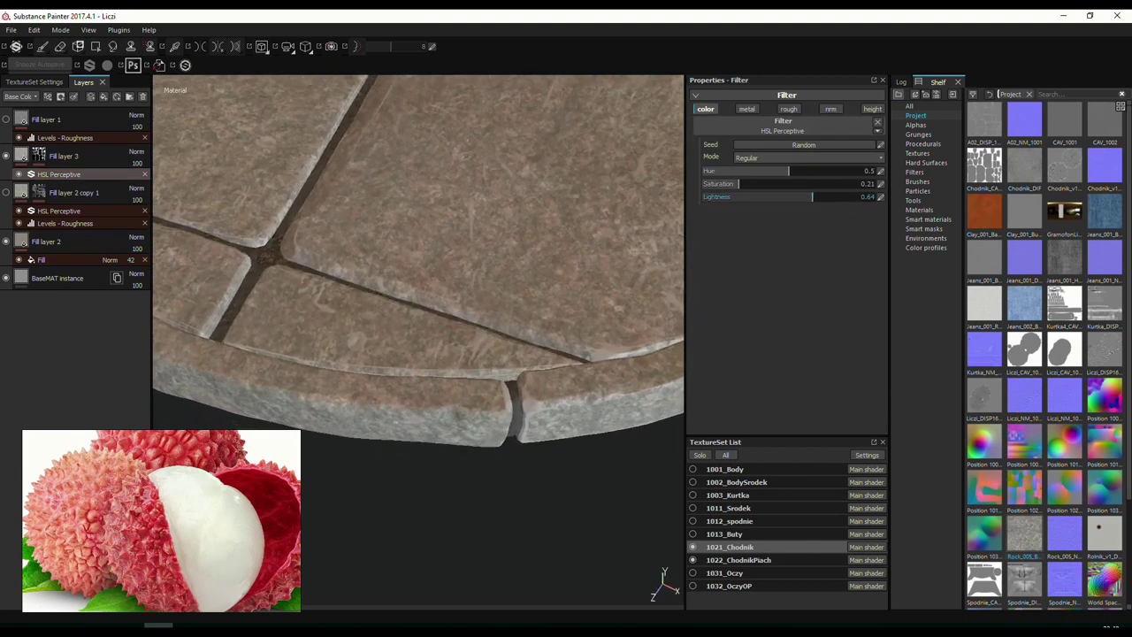
{"action": "left_click", "coordinate": [78, 174]}
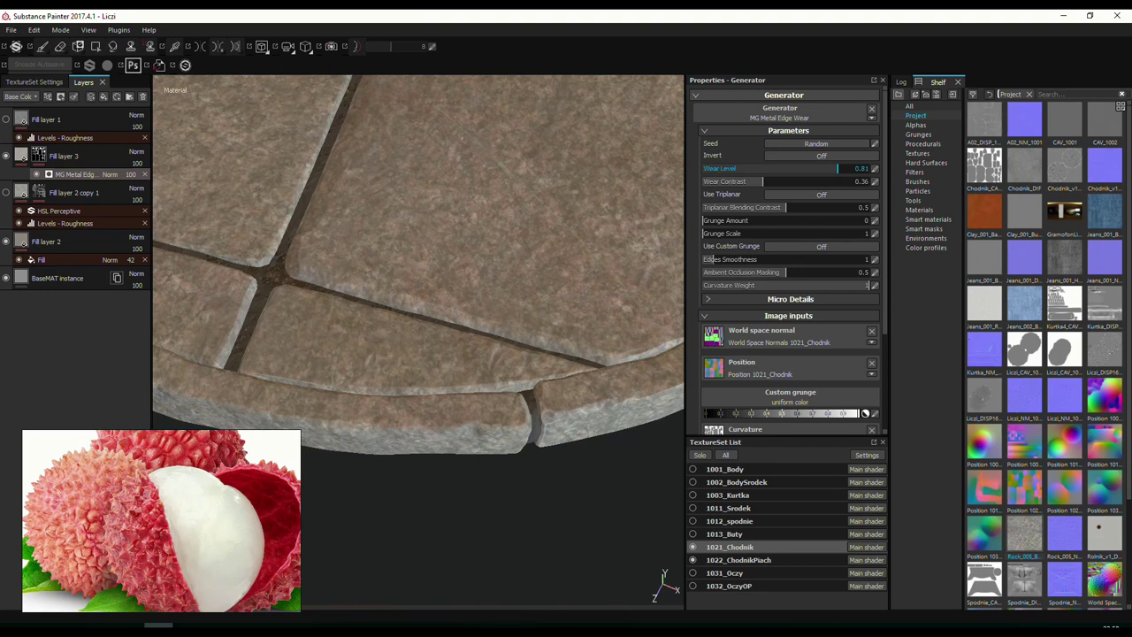
Set the HSL lightness to 0.67 and view the slab in Base Color only mode.
{"action": "mouse_move", "coordinate": [582, 389]}
{"action": "left_mouse_down", "text": "alt"}
{"action": "mouse_move", "coordinate": [277, 271]}
{"action": "mouse_move", "coordinate": [468, 313]}
{"action": "mouse_move", "coordinate": [248, 348]}
{"action": "mouse_move", "coordinate": [357, 289]}
{"action": "mouse_move", "coordinate": [221, 265]}
{"action": "left_mouse_up", "text": "alt"}
{"action": "left_click", "coordinate": [58, 175]}
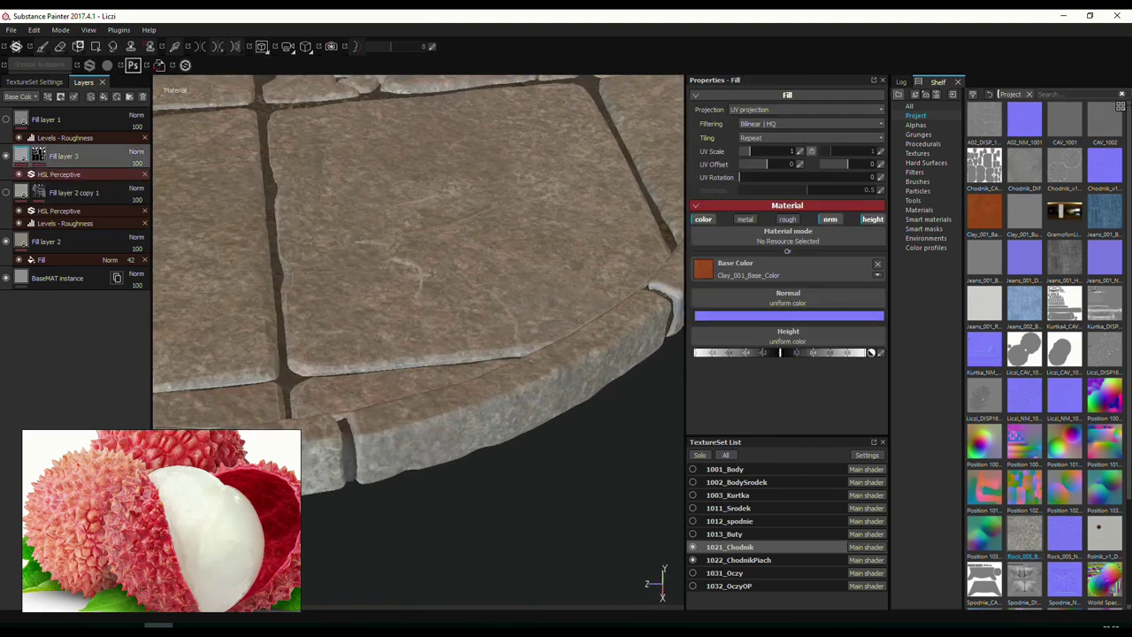
{"action": "left_click_drag", "start_coordinate": [822, 196], "coordinate": [817, 196]}
{"action": "mouse_move", "coordinate": [495, 292]}
{"action": "left_mouse_down", "text": "alt"}
{"action": "mouse_move", "coordinate": [415, 328]}
{"action": "mouse_move", "coordinate": [450, 313]}
{"action": "mouse_move", "coordinate": [429, 334]}
{"action": "mouse_move", "coordinate": [407, 318]}
{"action": "left_mouse_up", "text": "alt"}
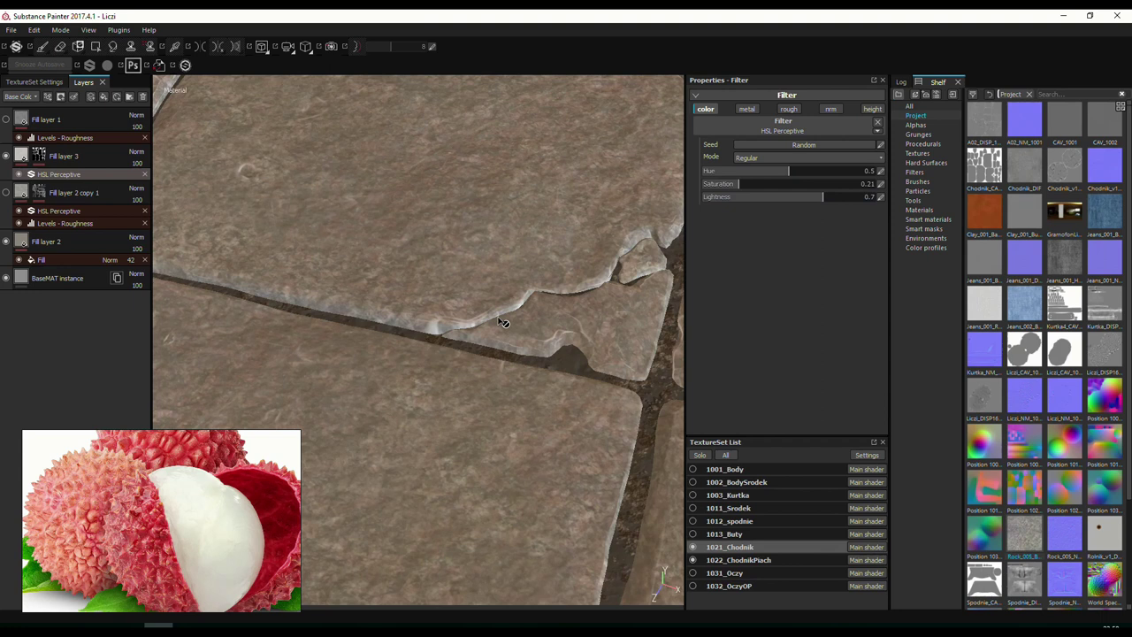
{"action": "mouse_move", "coordinate": [503, 323]}
{"action": "left_mouse_down", "text": "alt"}
{"action": "mouse_move", "coordinate": [498, 348]}
{"action": "mouse_move", "coordinate": [508, 293]}
{"action": "mouse_move", "coordinate": [558, 291]}
{"action": "mouse_move", "coordinate": [363, 331]}
{"action": "left_mouse_up", "text": "alt"}
{"action": "key", "text": "c"}
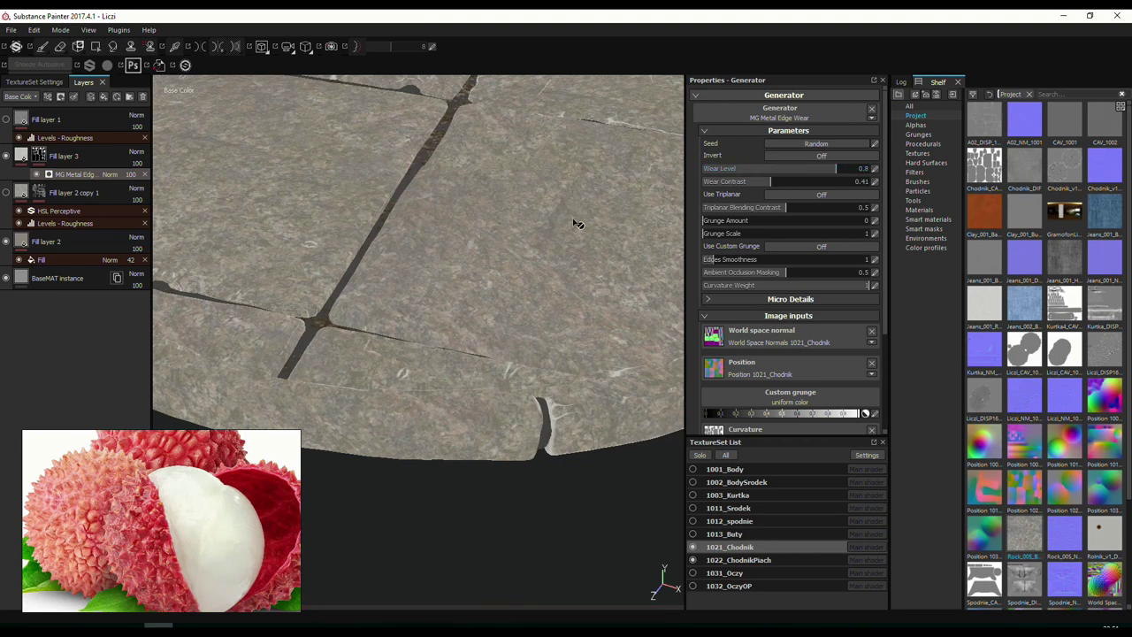
{"action": "left_click_drag", "start_coordinate": [577, 224], "coordinate": [495, 230], "text": "alt"}
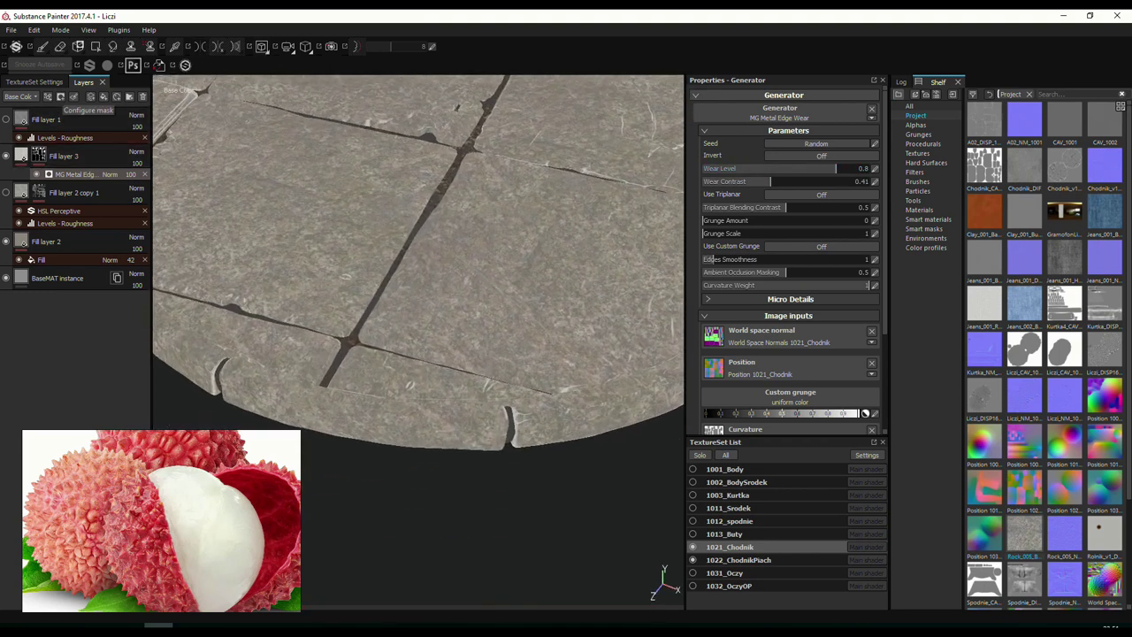
Add a Fill effect to Fill layer 3's mask with A02_DISP_1001 as its grayscale input.
{"action": "left_click", "coordinate": [60, 97]}
{"action": "left_click", "coordinate": [48, 96]}
{"action": "left_click", "coordinate": [75, 140]}
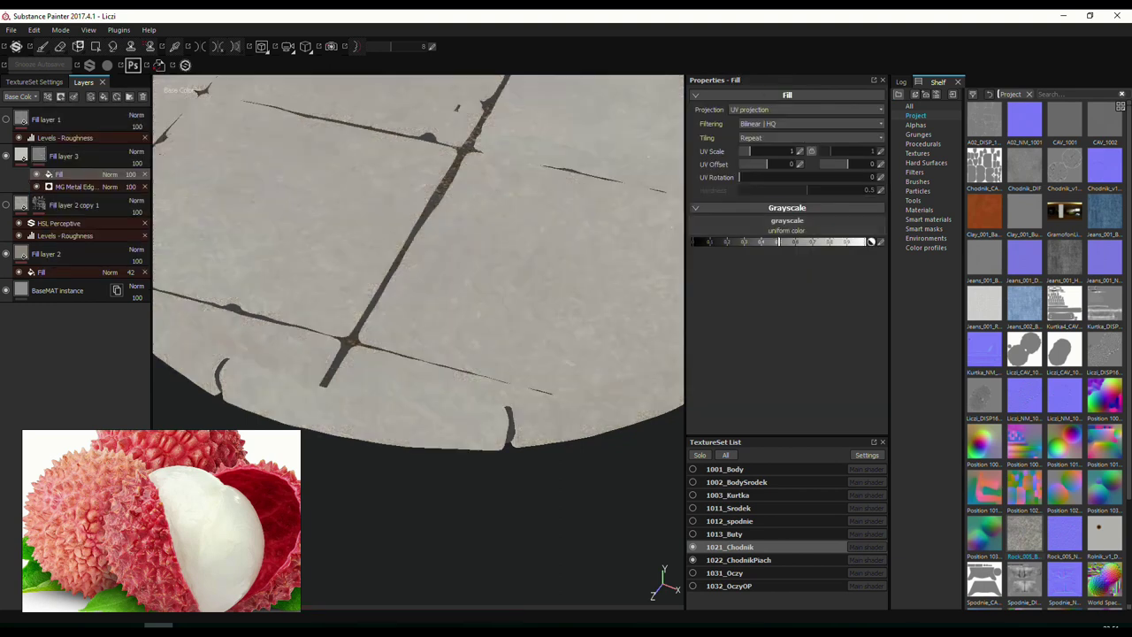
{"action": "left_click_drag", "start_coordinate": [985, 164], "coordinate": [779, 227]}
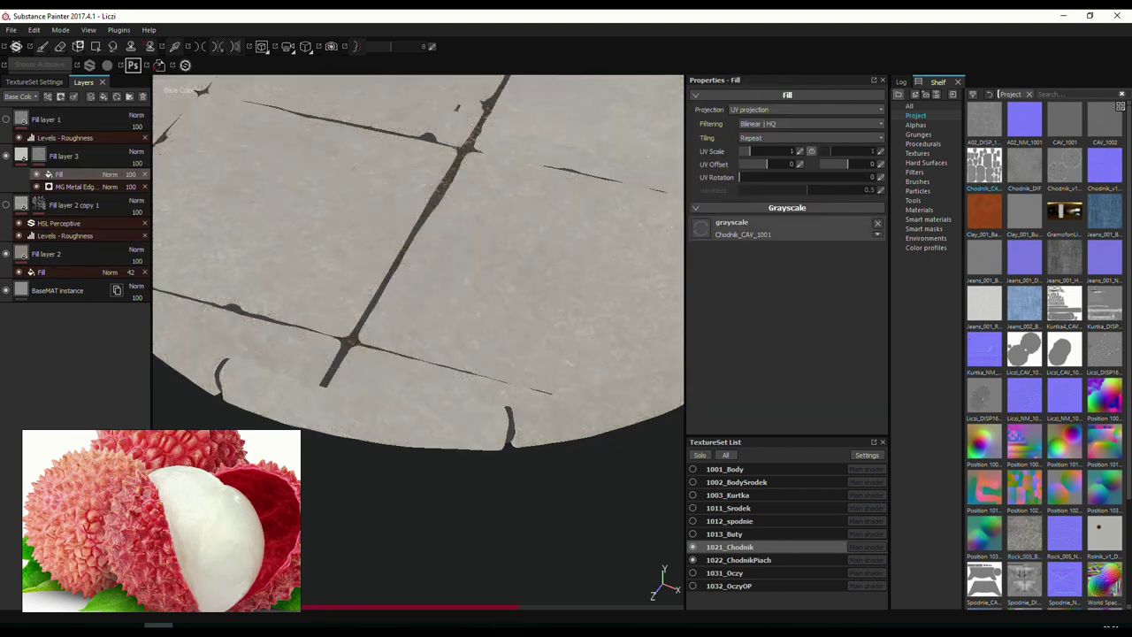
{"action": "left_click_drag", "start_coordinate": [984, 119], "coordinate": [778, 226]}
{"action": "middle_click_drag", "start_coordinate": [538, 225], "coordinate": [486, 210]}
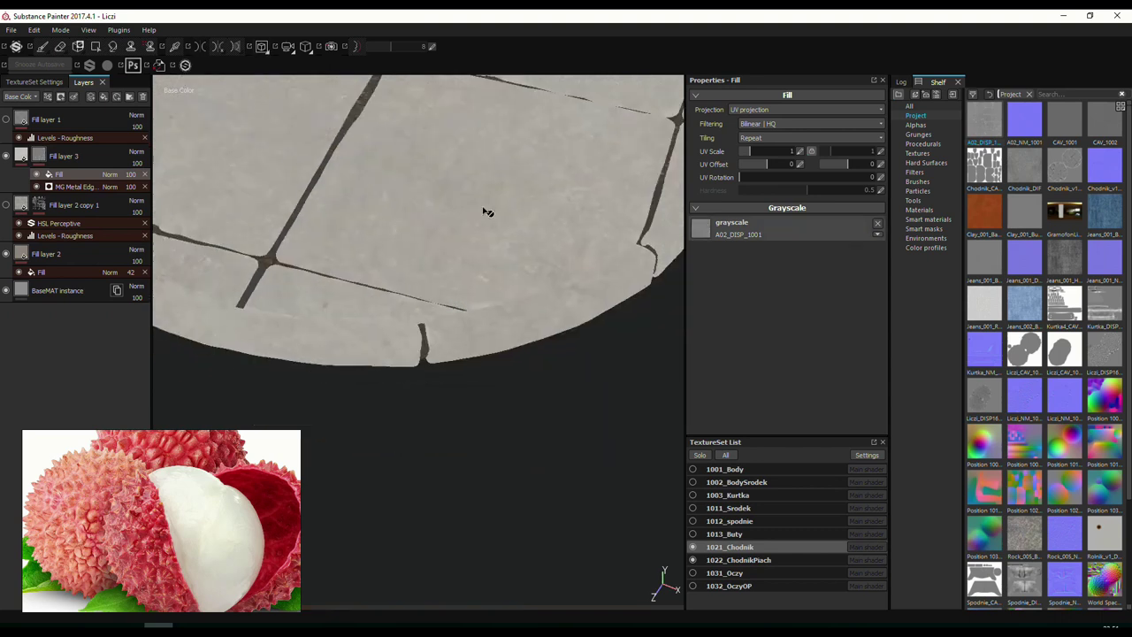
{"action": "mouse_move", "coordinate": [558, 285]}
{"action": "left_mouse_down", "text": "alt"}
{"action": "mouse_move", "coordinate": [548, 346]}
{"action": "mouse_move", "coordinate": [500, 265]}
{"action": "left_mouse_up", "text": "alt"}
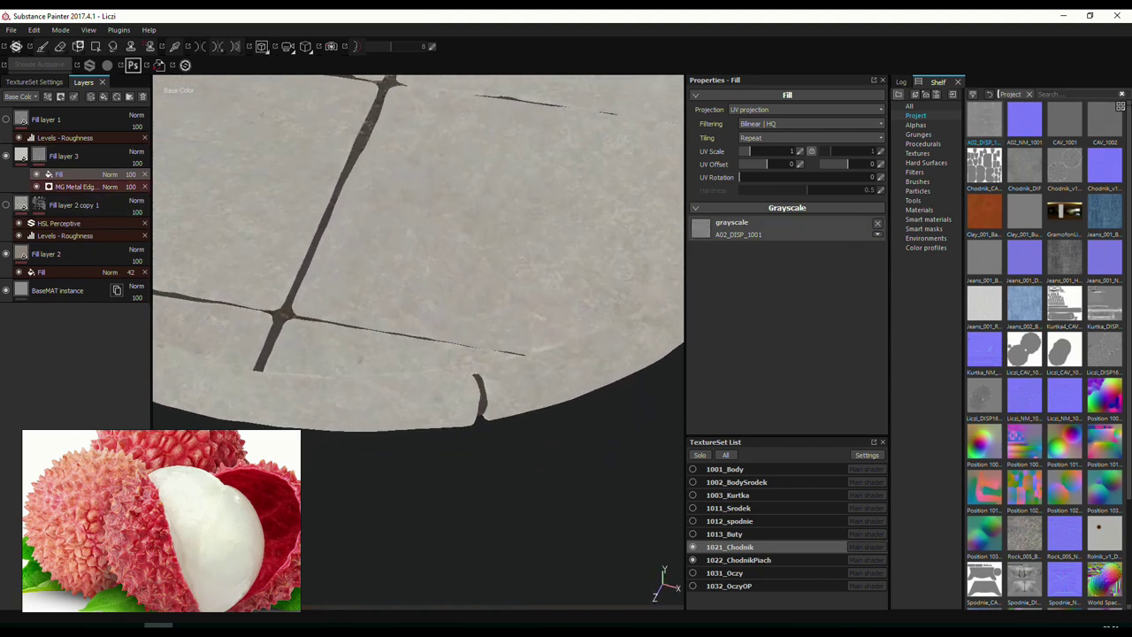
Add a Levels adjustment to the mask, tightening it to roughly 0.537–0.691.
{"action": "left_click", "coordinate": [103, 96]}
{"action": "left_click", "coordinate": [132, 133]}
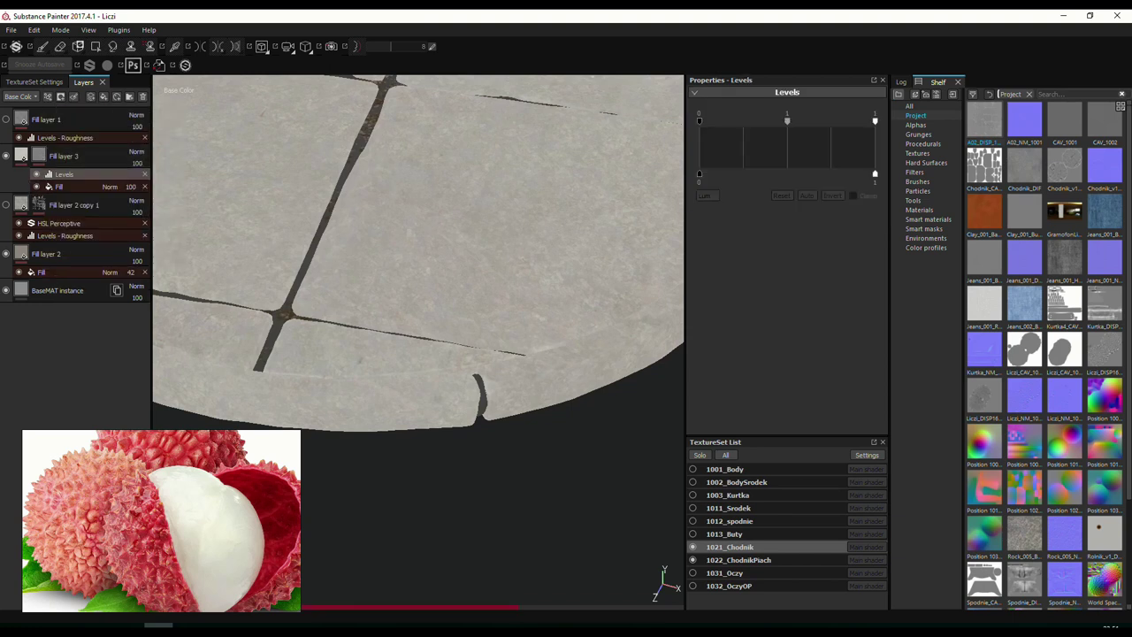
{"action": "left_click_drag", "start_coordinate": [873, 121], "coordinate": [796, 120]}
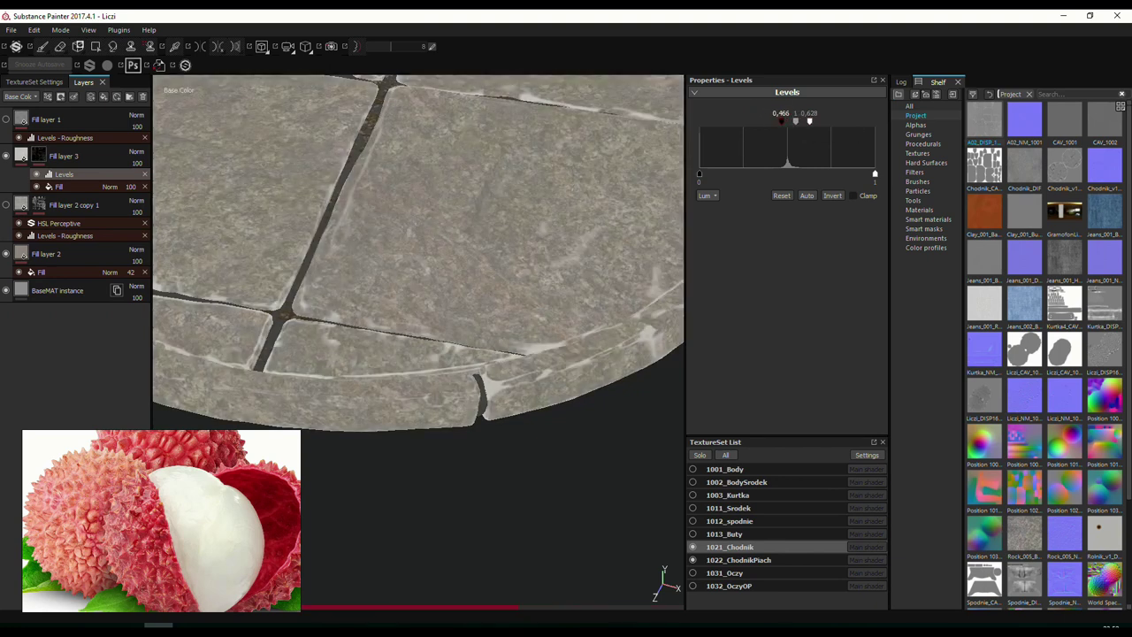
{"action": "mouse_move", "coordinate": [515, 218]}
{"action": "left_mouse_down", "text": "alt"}
{"action": "mouse_move", "coordinate": [480, 195]}
{"action": "mouse_move", "coordinate": [441, 254]}
{"action": "mouse_move", "coordinate": [574, 245]}
{"action": "left_mouse_up", "text": "alt"}
{"action": "left_click_drag", "start_coordinate": [875, 174], "coordinate": [823, 175]}
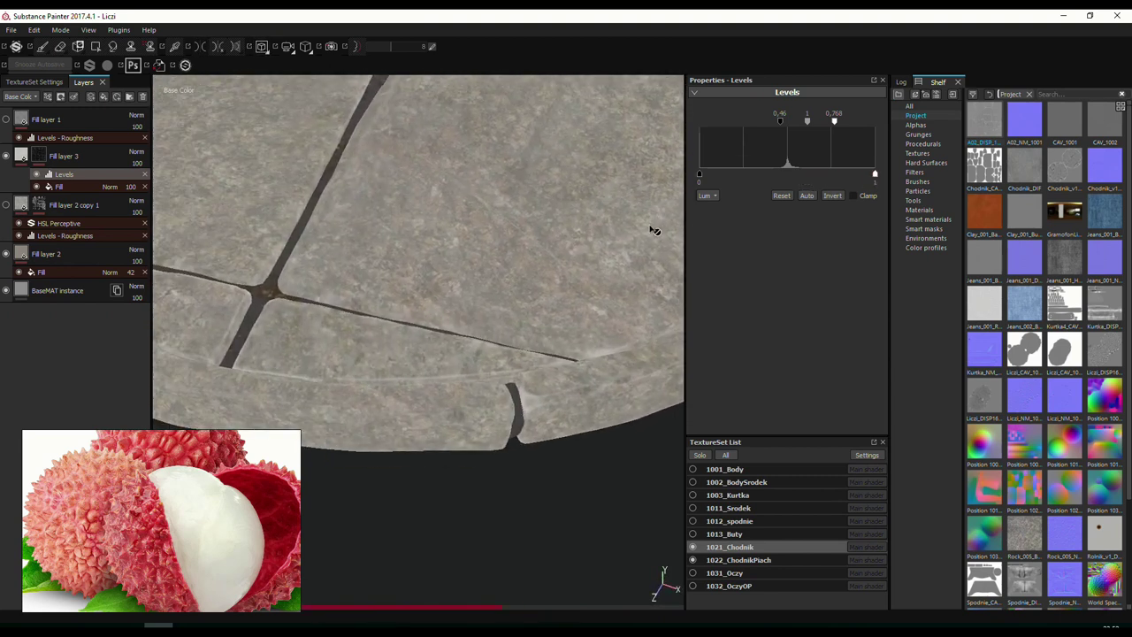
{"action": "mouse_move", "coordinate": [699, 174]}
{"action": "left_mouse_down"}
{"action": "mouse_move", "coordinate": [761, 175]}
{"action": "mouse_move", "coordinate": [699, 174]}
{"action": "left_mouse_up"}
{"action": "left_click_drag", "start_coordinate": [779, 120], "coordinate": [786, 120]}
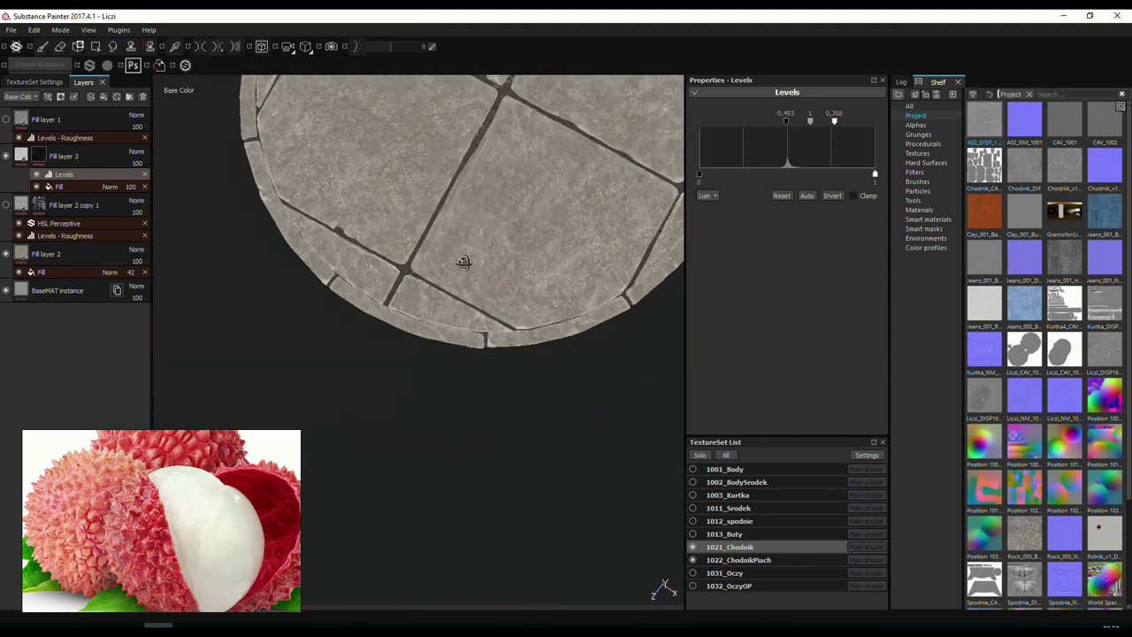
{"action": "left_click_drag", "start_coordinate": [463, 185], "coordinate": [528, 230], "text": "alt"}
{"action": "left_click_drag", "start_coordinate": [833, 120], "coordinate": [826, 120]}
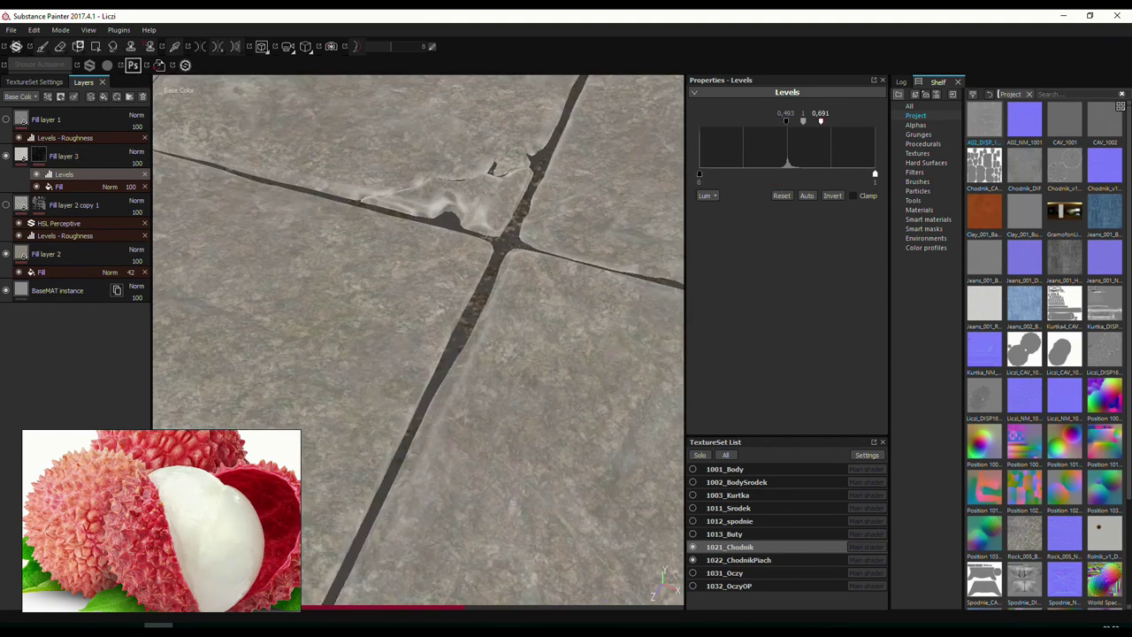
{"action": "scroll", "coordinate": [645, 245], "scroll_direction": "down", "scroll_amount": 3}
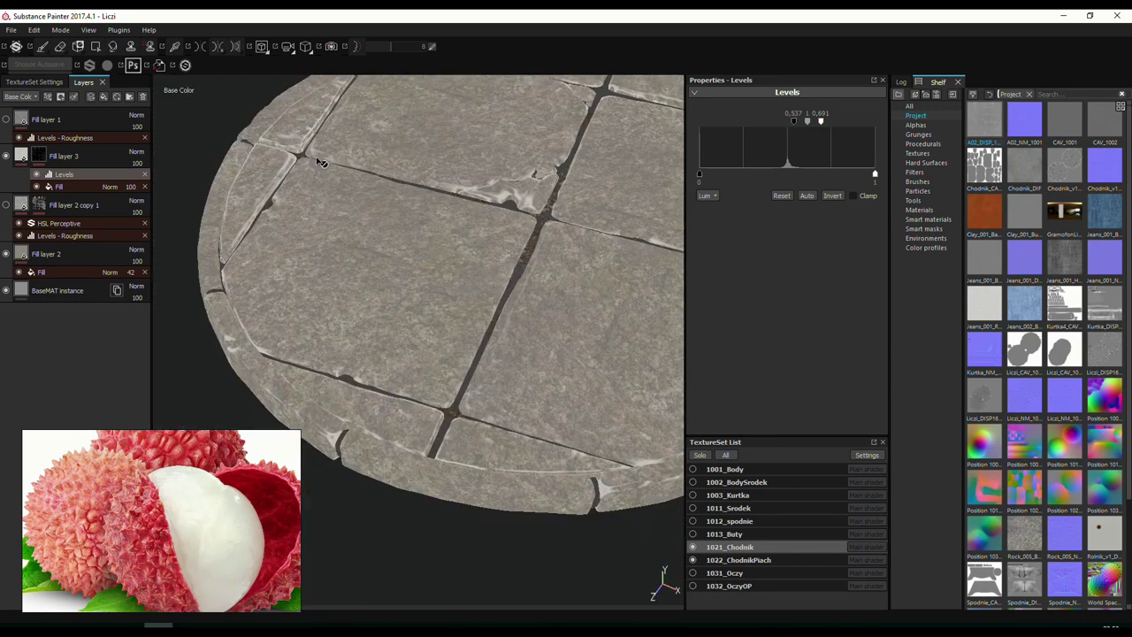
{"action": "left_click_drag", "start_coordinate": [645, 245], "coordinate": [535, 256], "text": "alt"}
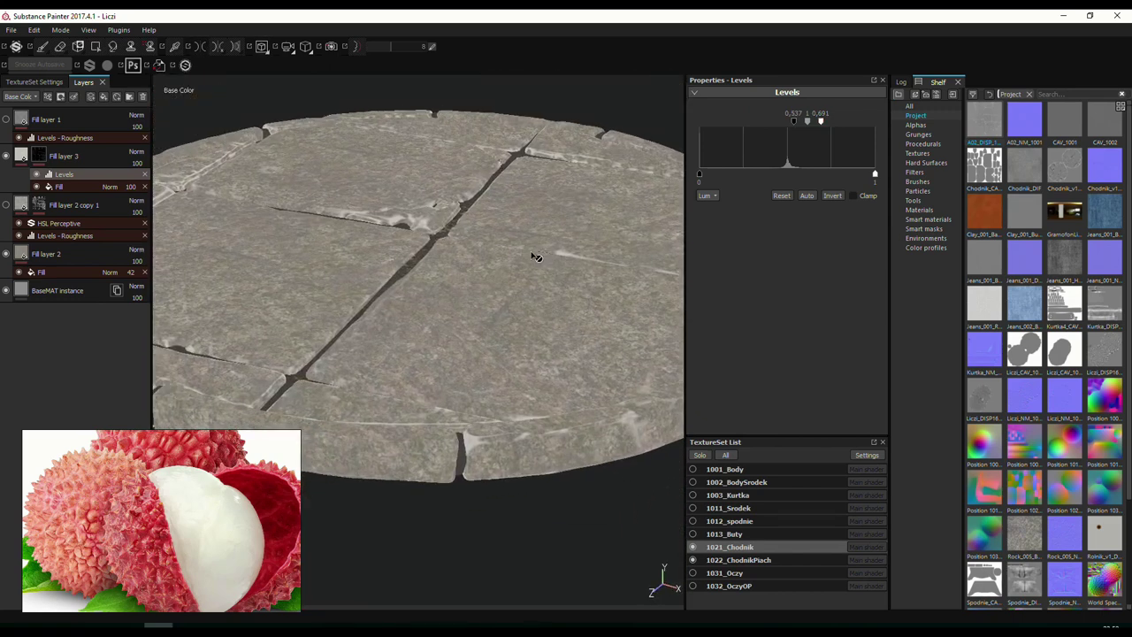
{"action": "scroll", "coordinate": [535, 256], "scroll_direction": "up", "scroll_amount": 5}
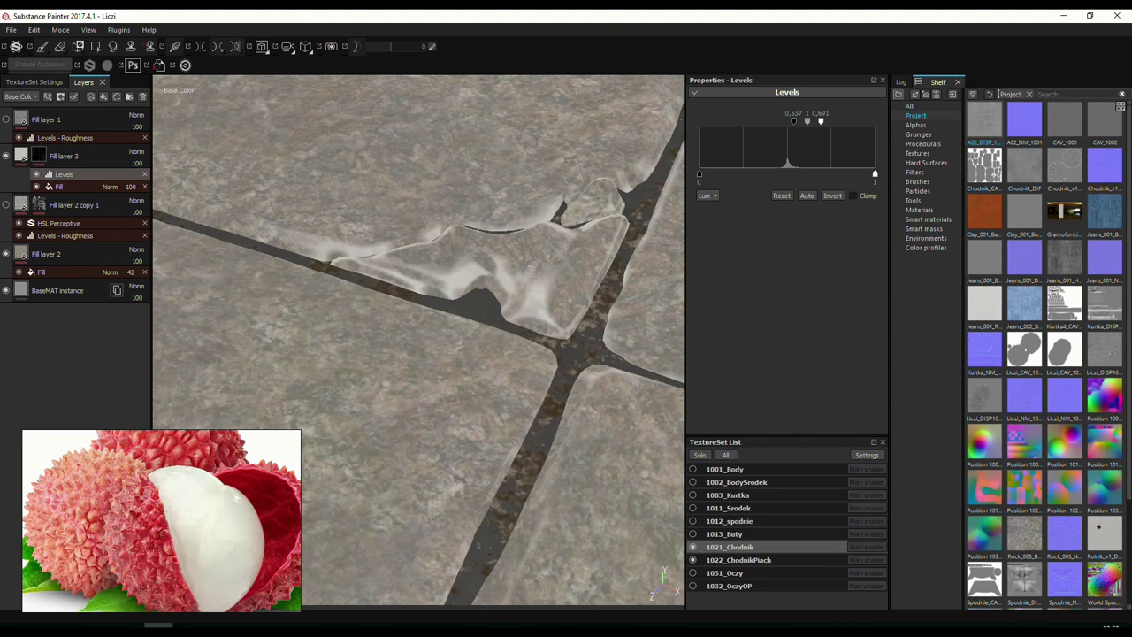
Add a new generator to Fill layer 3's mask.
{"action": "left_click", "coordinate": [102, 95]}
{"action": "left_click", "coordinate": [128, 108]}
{"action": "left_click", "coordinate": [783, 110]}
Set the mask generator to MG Dirt, try Screen blending, and adjust its edge masking.
{"action": "left_click", "coordinate": [866, 142]}
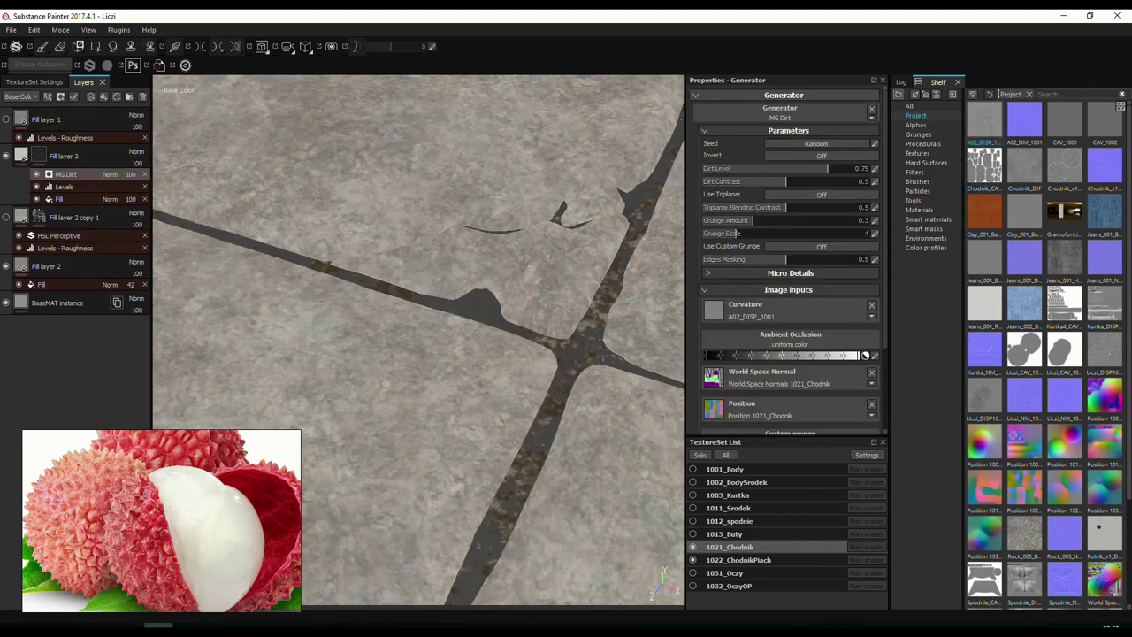
{"action": "left_click_drag", "start_coordinate": [495, 292], "coordinate": [533, 202], "text": "alt"}
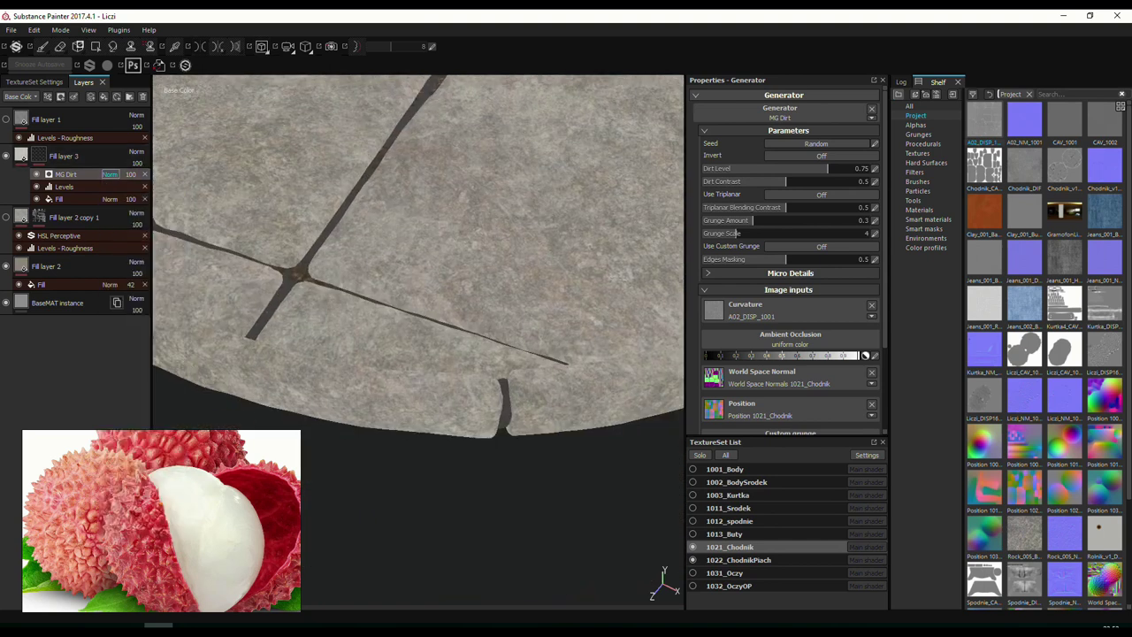
{"action": "left_click", "coordinate": [110, 174]}
{"action": "left_click", "coordinate": [120, 363]}
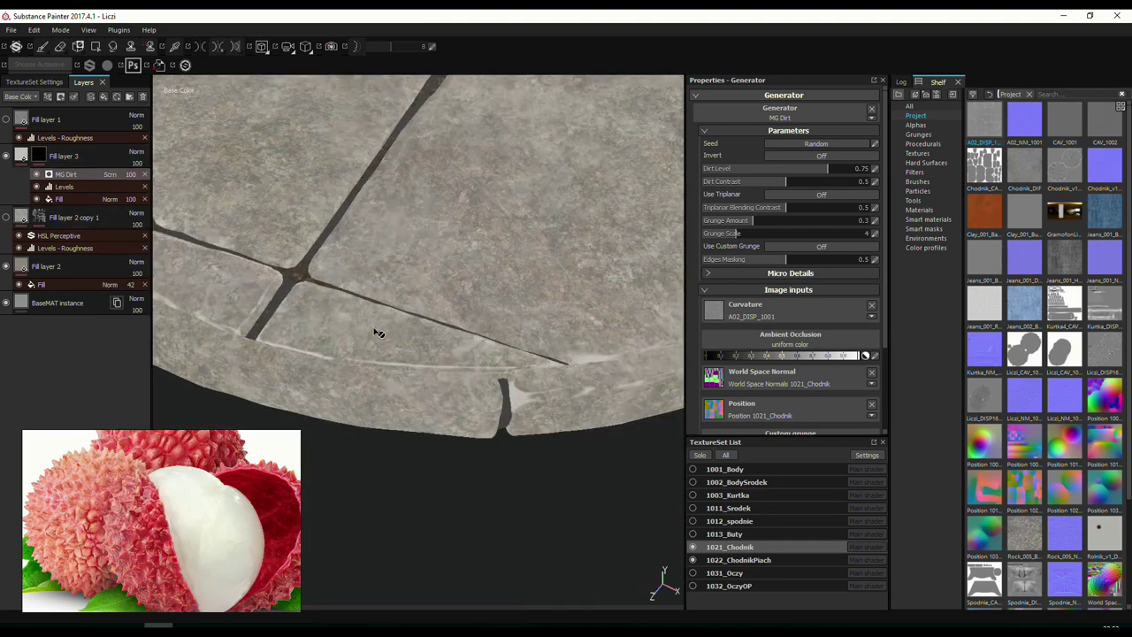
{"action": "left_click_drag", "start_coordinate": [375, 332], "coordinate": [457, 321], "text": "alt"}
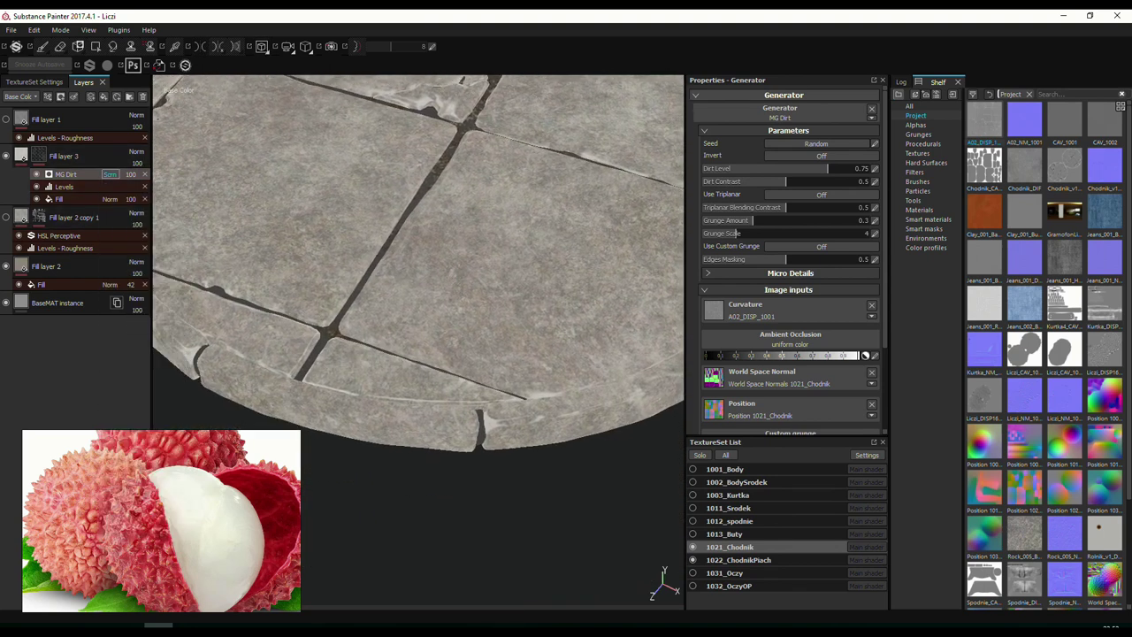
{"action": "key", "text": "ctrl+z"}
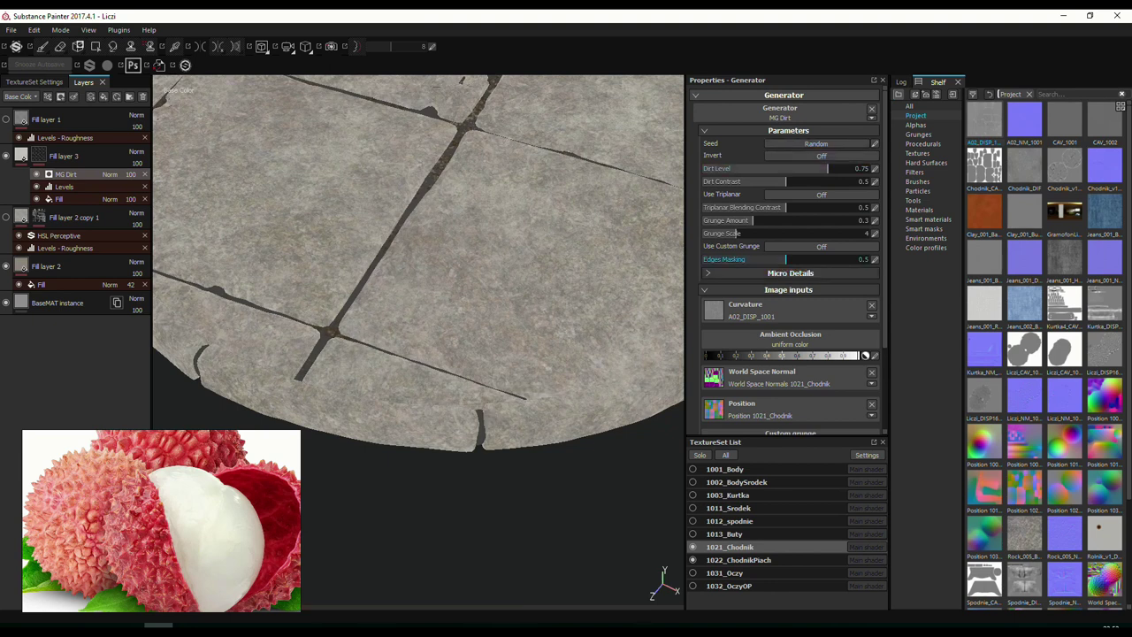
{"action": "mouse_move", "coordinate": [786, 259]}
{"action": "left_mouse_down"}
{"action": "mouse_move", "coordinate": [839, 259]}
{"action": "mouse_move", "coordinate": [780, 259]}
{"action": "left_mouse_up"}
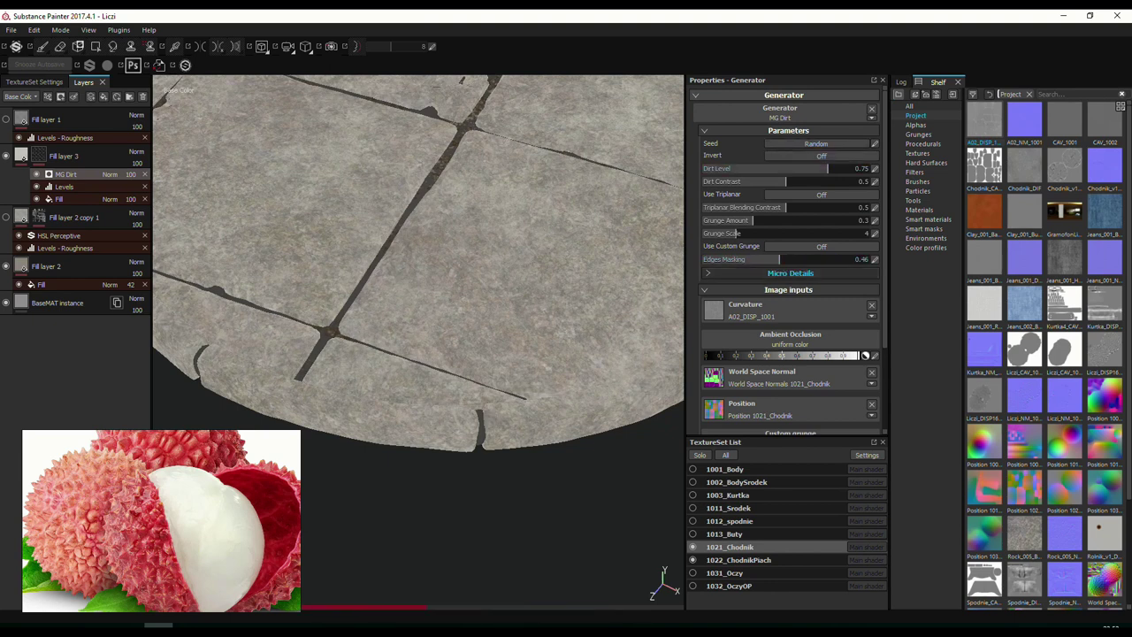
Swap MG Dirt for MG Metal Edge Wear with wear level 0.85 and lower contrast.
{"action": "left_click", "coordinate": [779, 112]}
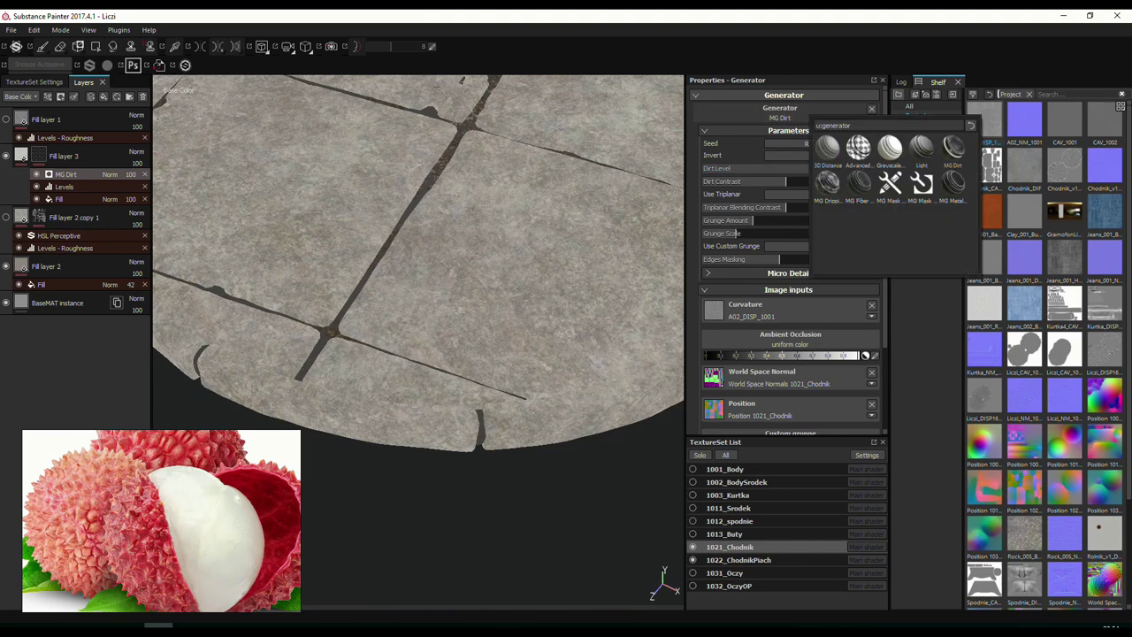
{"action": "left_click", "coordinate": [829, 183]}
{"action": "mouse_move", "coordinate": [827, 168]}
{"action": "left_mouse_down"}
{"action": "mouse_move", "coordinate": [843, 168]}
{"action": "mouse_move", "coordinate": [761, 181]}
{"action": "left_mouse_up"}
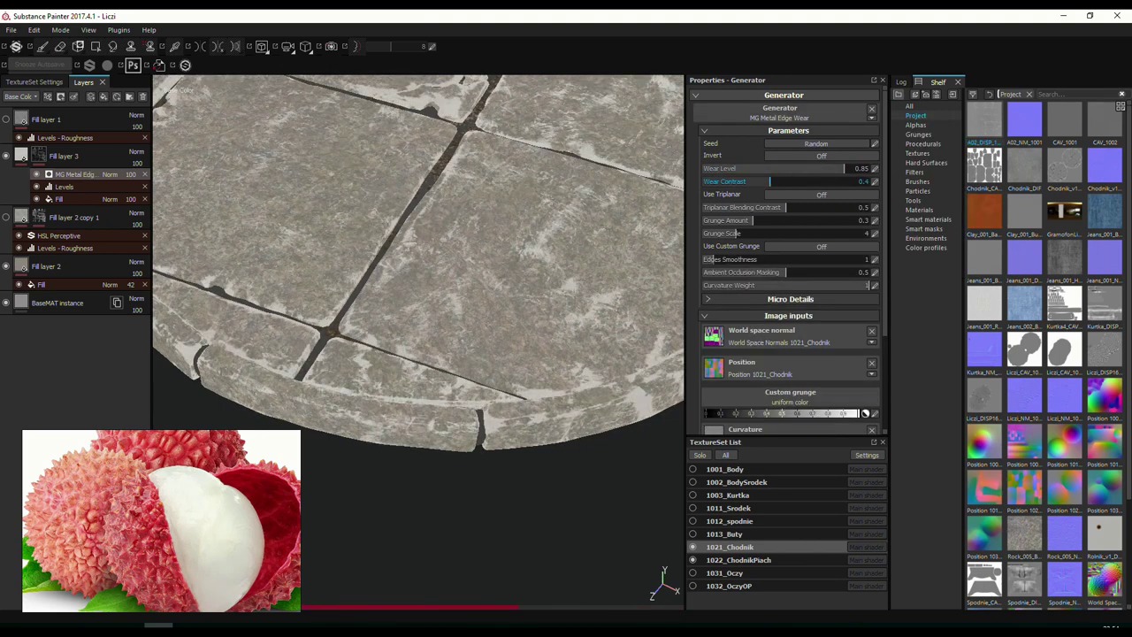
{"action": "scroll", "coordinate": [416, 265], "scroll_direction": "down", "scroll_amount": 3}
{"action": "scroll", "coordinate": [416, 265], "scroll_direction": "up", "scroll_amount": 3}
Blend the edge-wear generator in Screen mode at 45 opacity and set the texture fill to 58.
{"action": "left_click", "coordinate": [110, 174]}
{"action": "left_click", "coordinate": [133, 260]}
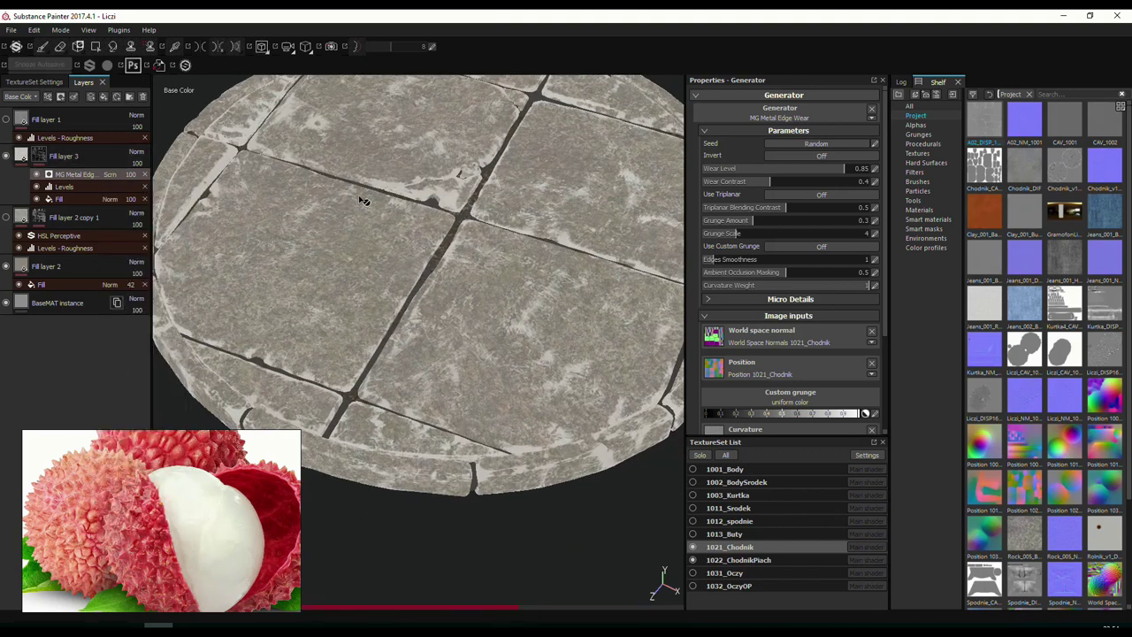
{"action": "left_click", "coordinate": [131, 174]}
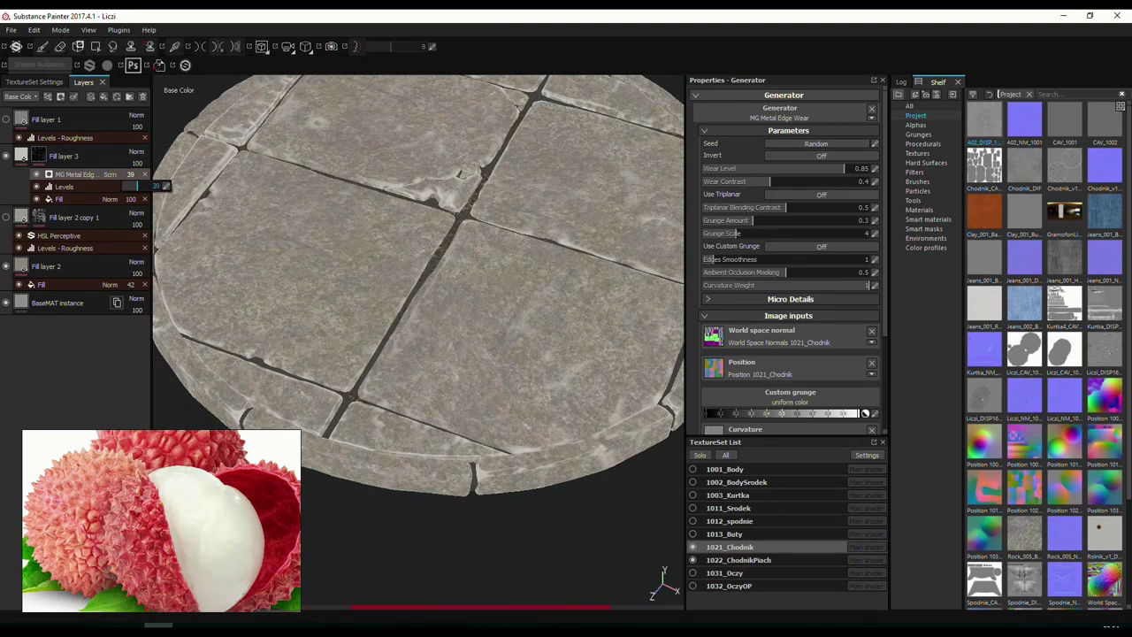
{"action": "left_click", "coordinate": [131, 199]}
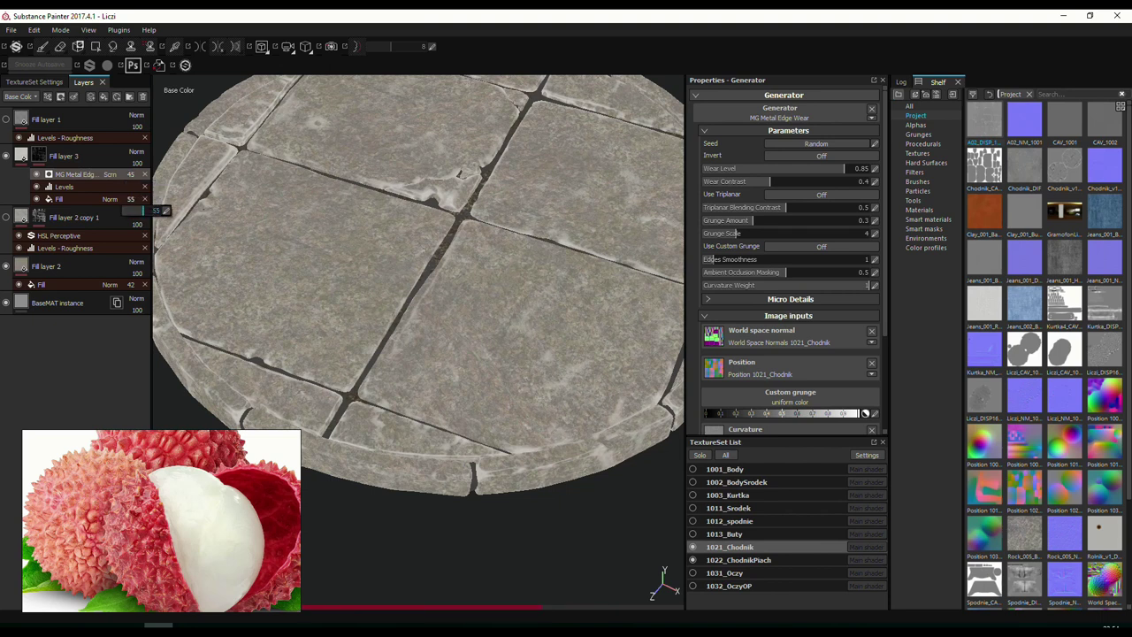
{"action": "mouse_move", "coordinate": [460, 230]}
{"action": "left_mouse_down", "text": "alt"}
{"action": "mouse_move", "coordinate": [478, 221]}
{"action": "mouse_move", "coordinate": [496, 265]}
{"action": "mouse_move", "coordinate": [473, 384]}
{"action": "mouse_move", "coordinate": [682, 449]}
{"action": "left_mouse_up", "text": "alt"}
{"action": "scroll", "coordinate": [478, 221], "scroll_direction": "up", "scroll_amount": 5}
{"action": "scroll", "coordinate": [495, 215], "scroll_direction": "down", "scroll_amount": 8}
Return to full material view, unhide the shorts, body and other character texture sets, and frame the lychee.
{"action": "key", "text": "m"}
{"action": "left_click", "coordinate": [693, 521]}
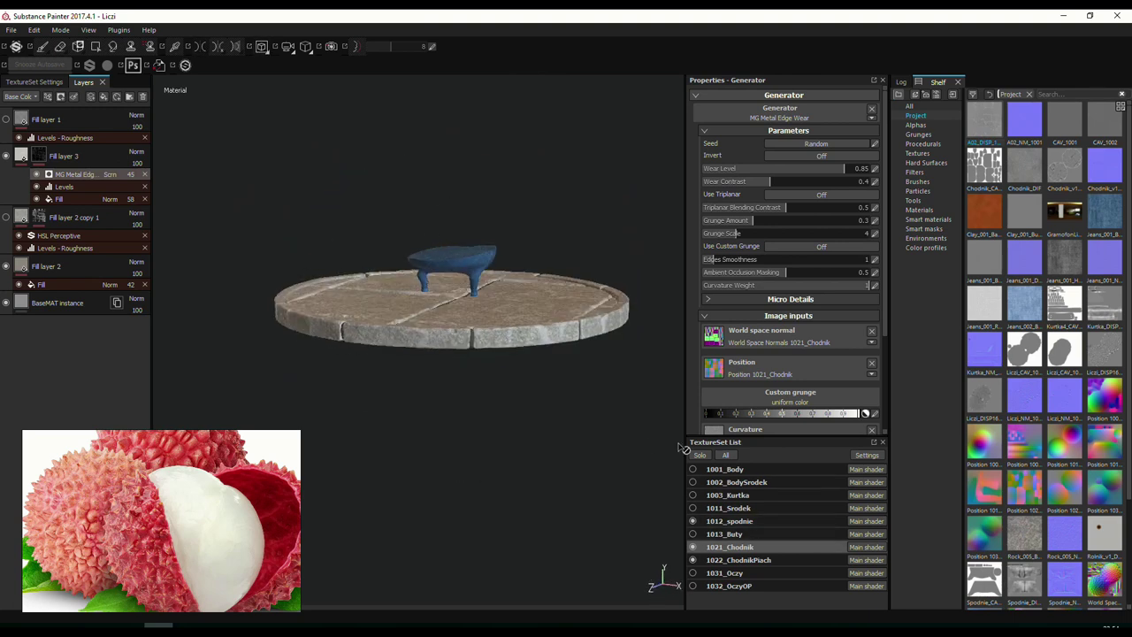
{"action": "left_click", "coordinate": [692, 508]}
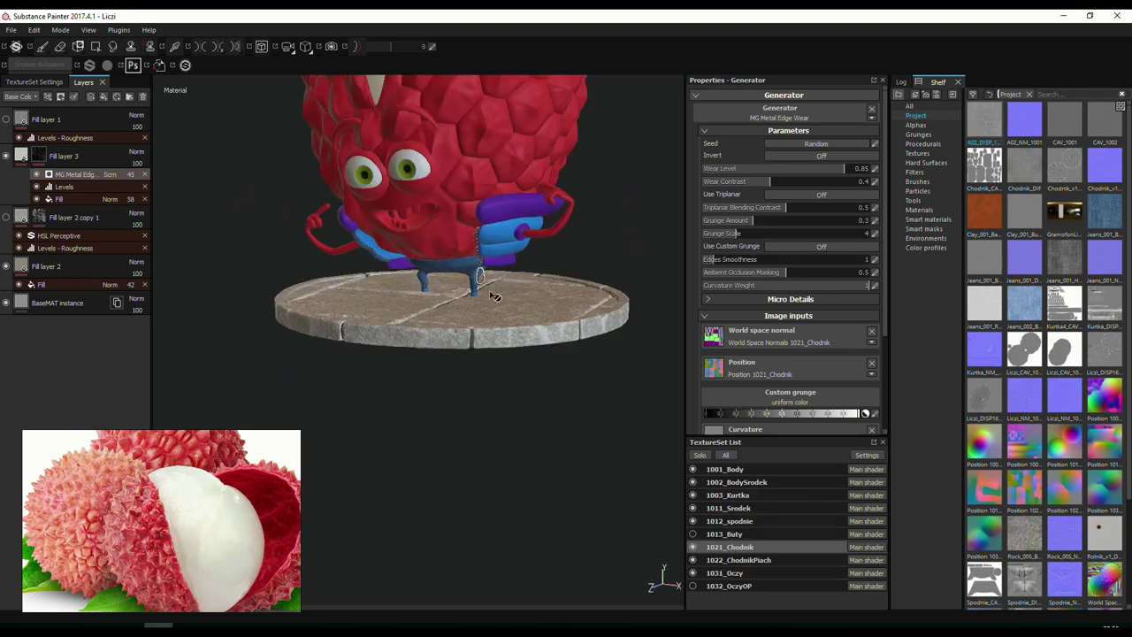
{"action": "middle_click_drag", "start_coordinate": [495, 296], "coordinate": [549, 365], "text": "alt"}
{"action": "left_click_drag", "start_coordinate": [548, 365], "coordinate": [575, 405], "text": "alt"}
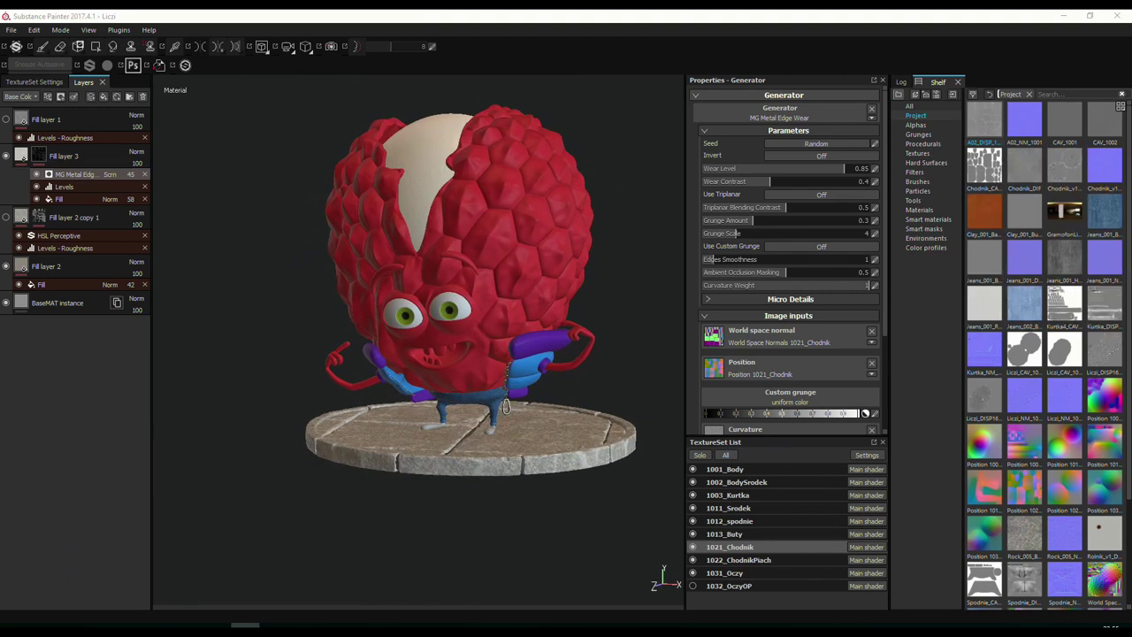
{"action": "key", "text": "f"}
{"action": "middle_click_drag", "start_coordinate": [519, 329], "coordinate": [587, 324], "text": "alt"}
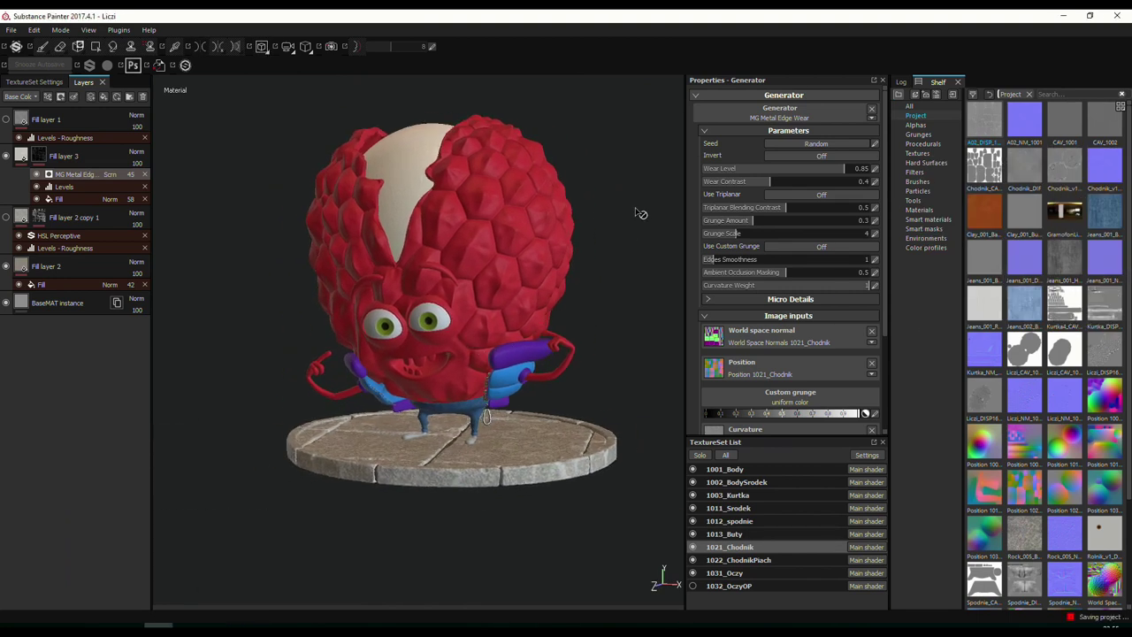
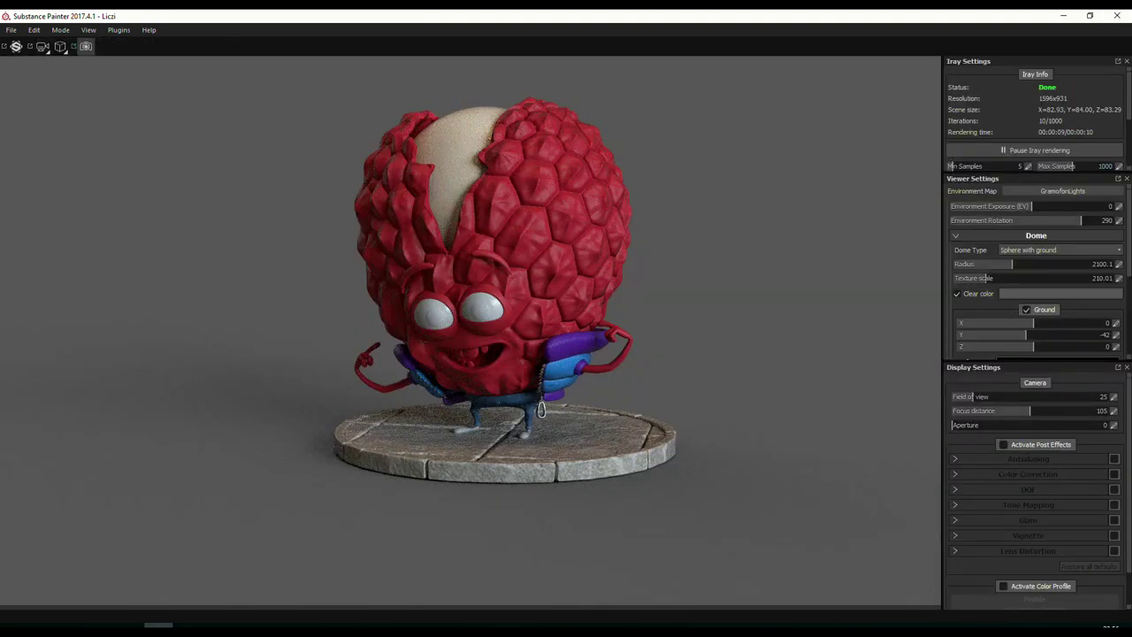
Set the Iray render Max Time to 60 seconds.
{"action": "scroll", "coordinate": [1035, 115], "scroll_direction": "down", "scroll_amount": 2}
{"action": "left_click", "coordinate": [1079, 118]}
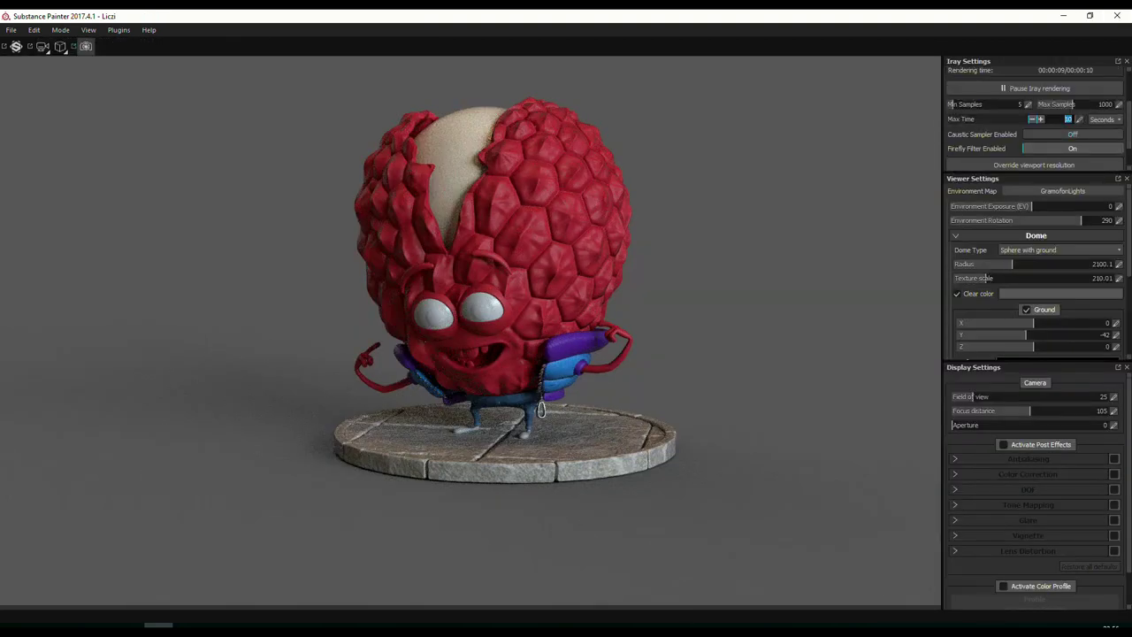
{"action": "type", "text": "60"}
{"action": "key", "text": "Return"}
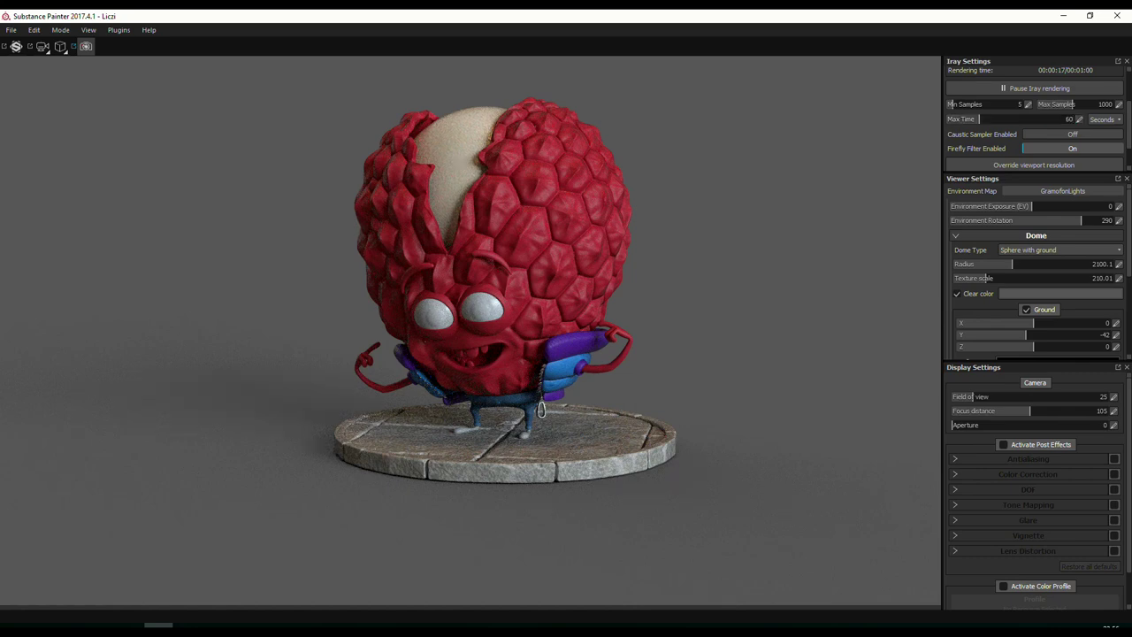
Orbit and zoom around the character, rotating the lighting to shift the shadow.
{"action": "left_click_drag", "start_coordinate": [710, 265], "coordinate": [607, 331], "text": "alt"}
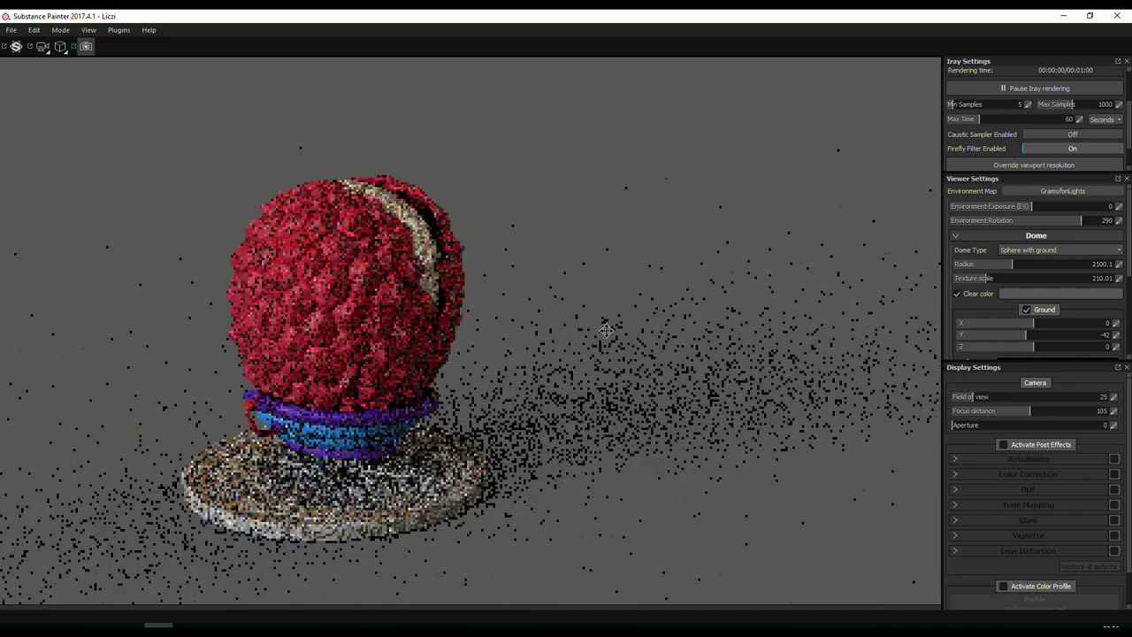
{"action": "middle_click_drag", "start_coordinate": [606, 330], "coordinate": [748, 296], "text": "alt"}
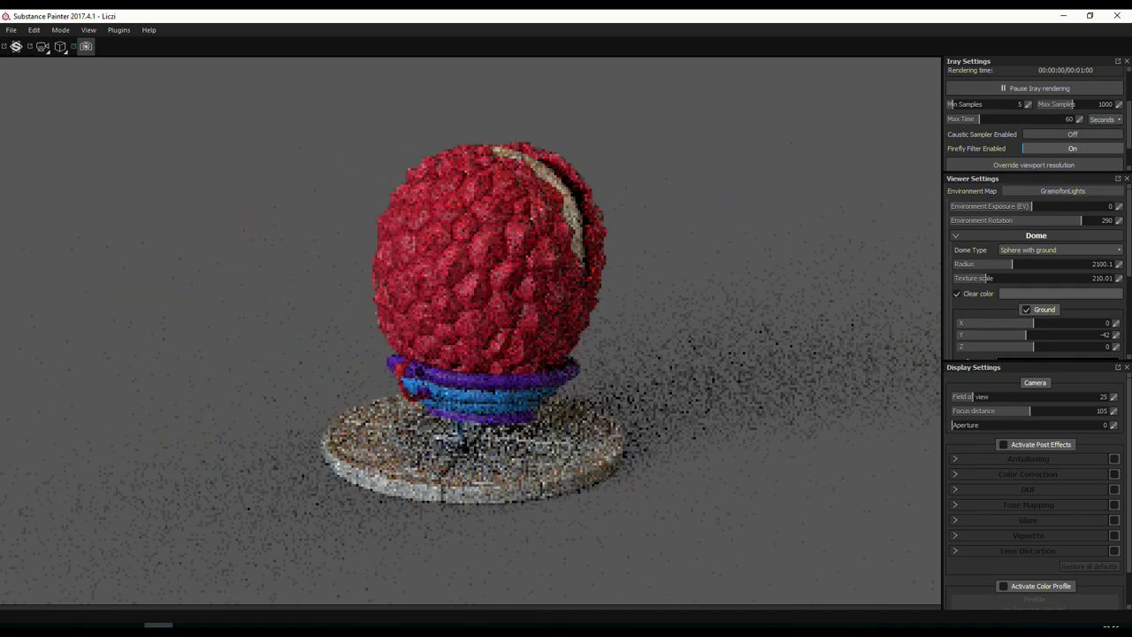
{"action": "right_click_drag", "start_coordinate": [607, 520], "coordinate": [654, 520], "text": "shift"}
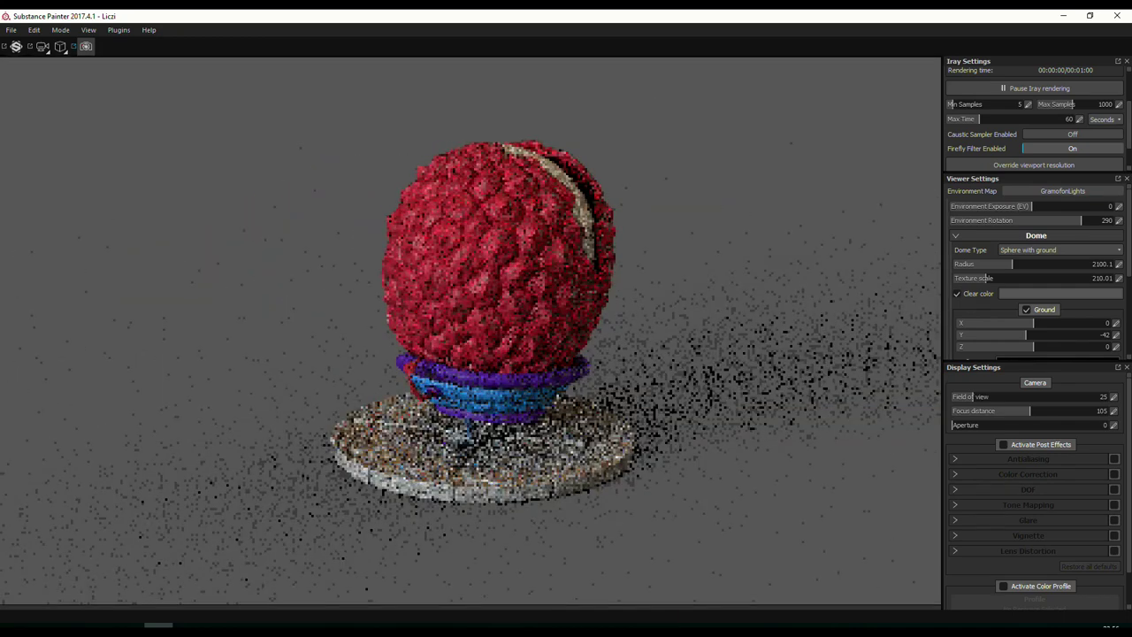
{"action": "scroll", "coordinate": [471, 292], "scroll_direction": "up", "scroll_amount": 3}
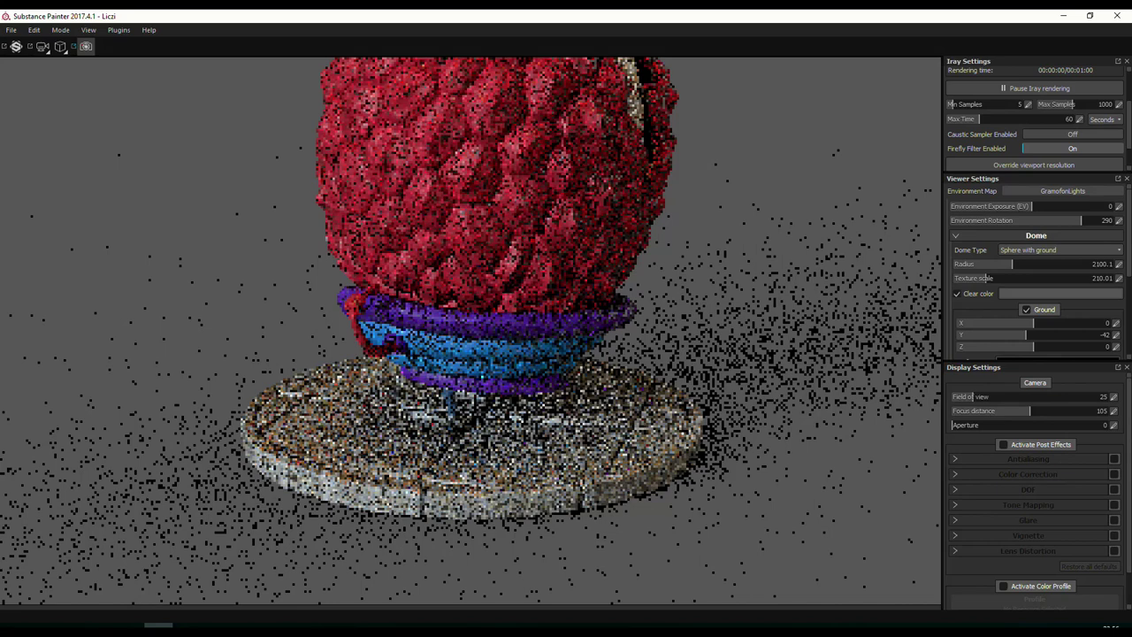
{"action": "left_click_drag", "start_coordinate": [470, 292], "coordinate": [470, 265], "text": "alt"}
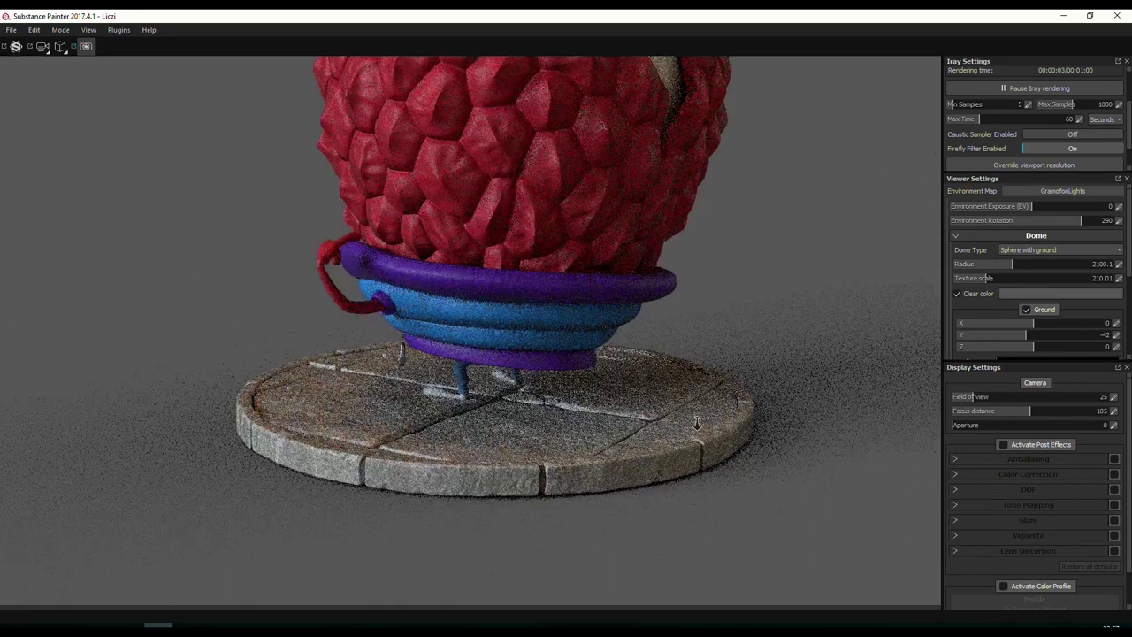
{"action": "scroll", "coordinate": [470, 292], "scroll_direction": "up", "scroll_amount": 2}
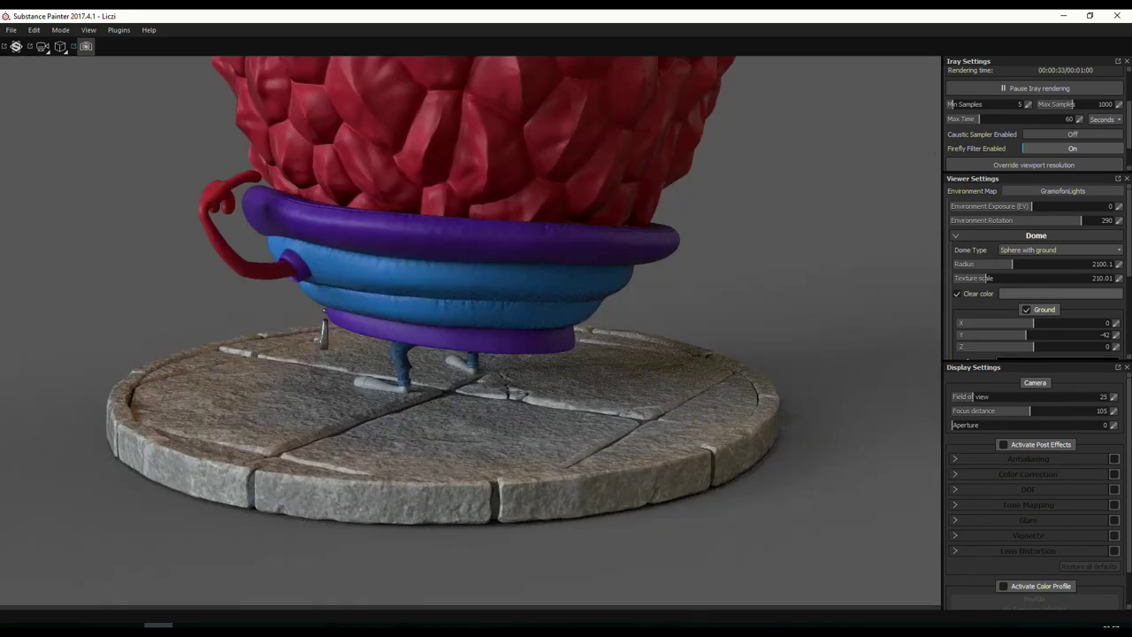
{"action": "scroll", "coordinate": [471, 291], "scroll_direction": "down", "scroll_amount": 2}
{"action": "scroll", "coordinate": [470, 292], "scroll_direction": "down", "scroll_amount": 1}
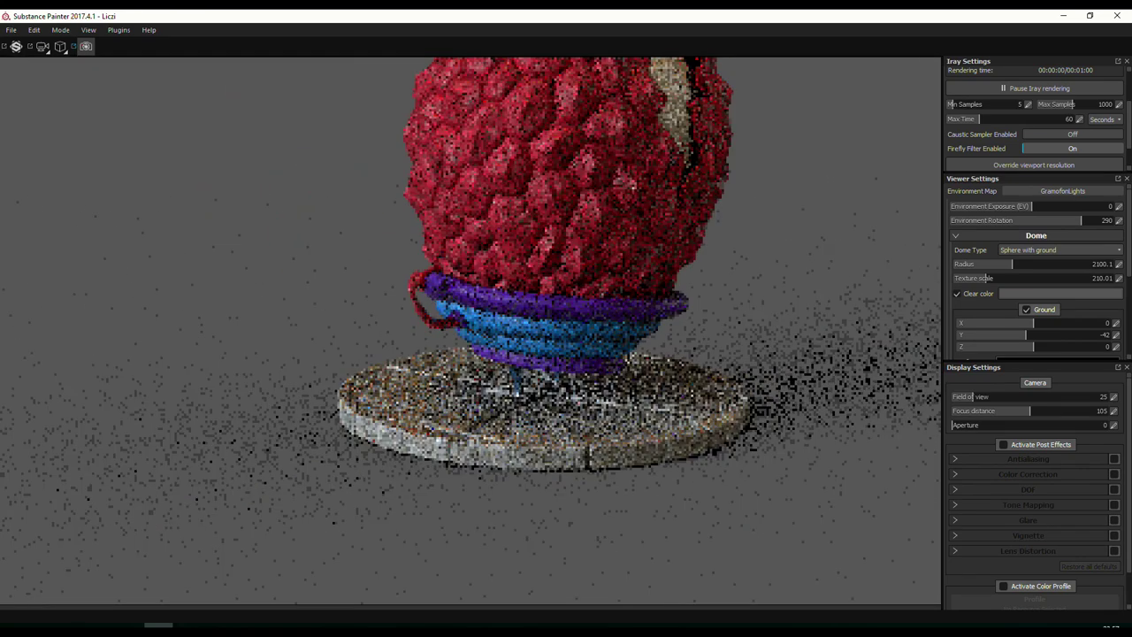
{"action": "scroll", "coordinate": [471, 292], "scroll_direction": "down", "scroll_amount": 2}
{"action": "mouse_move", "coordinate": [471, 291]}
{"action": "left_mouse_down", "text": "alt"}
{"action": "mouse_move", "coordinate": [513, 283]}
{"action": "mouse_move", "coordinate": [504, 292]}
{"action": "left_mouse_up", "text": "alt"}
Orbit below and above the model to inspect the base and pedestal in the render.
{"action": "scroll", "coordinate": [442, 427], "scroll_direction": "up", "scroll_amount": 2}
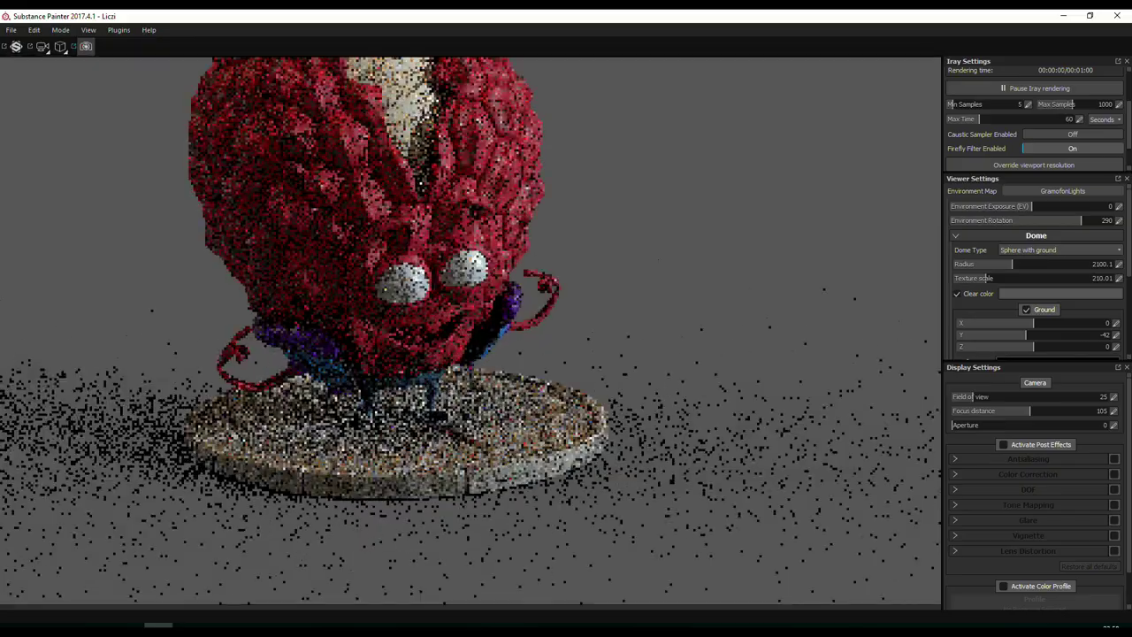
{"action": "scroll", "coordinate": [443, 427], "scroll_direction": "up", "scroll_amount": 1}
{"action": "left_click_drag", "start_coordinate": [692, 455], "coordinate": [654, 443], "text": "alt"}
{"action": "scroll", "coordinate": [655, 442], "scroll_direction": "down", "scroll_amount": 2}
{"action": "scroll", "coordinate": [655, 442], "scroll_direction": "up", "scroll_amount": 2}
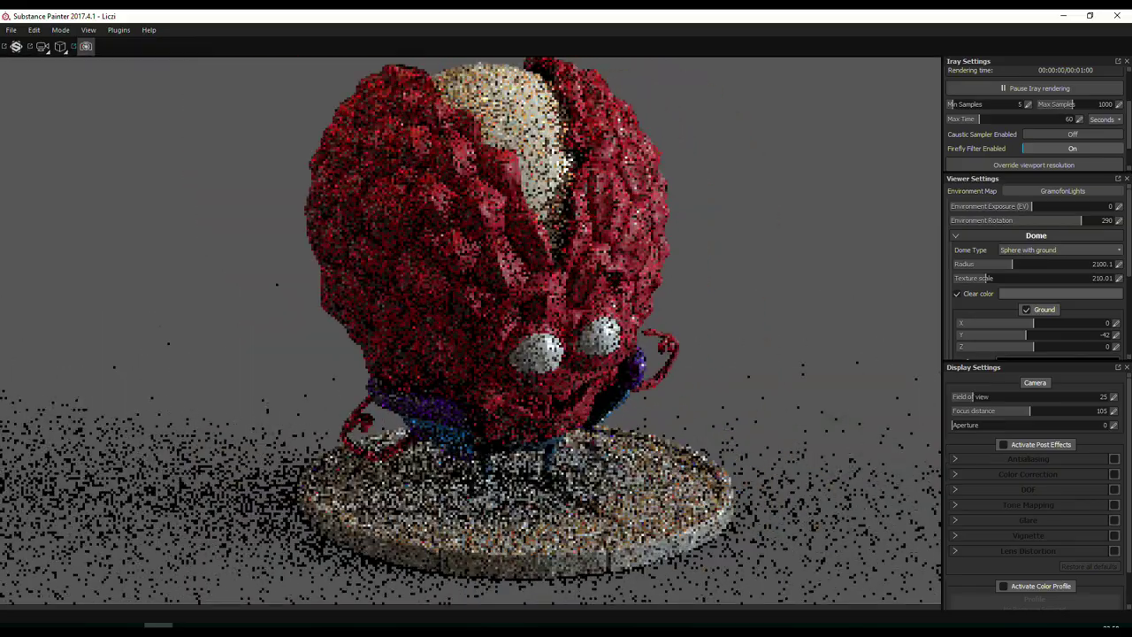
{"action": "left_click_drag", "start_coordinate": [470, 291], "coordinate": [470, 248], "text": "alt"}
{"action": "mouse_move", "coordinate": [645, 415]}
{"action": "left_mouse_down", "text": "alt"}
{"action": "mouse_move", "coordinate": [645, 455]}
{"action": "mouse_move", "coordinate": [631, 467]}
{"action": "left_mouse_up", "text": "alt"}
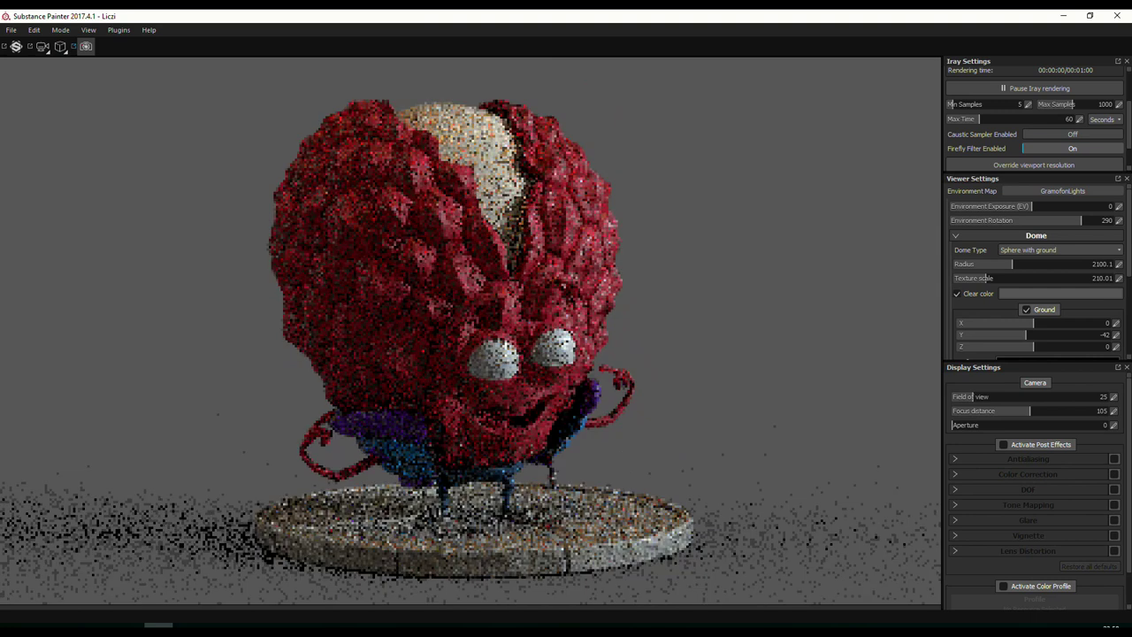
{"action": "scroll", "coordinate": [1000, 209], "scroll_direction": "down", "scroll_amount": 5}
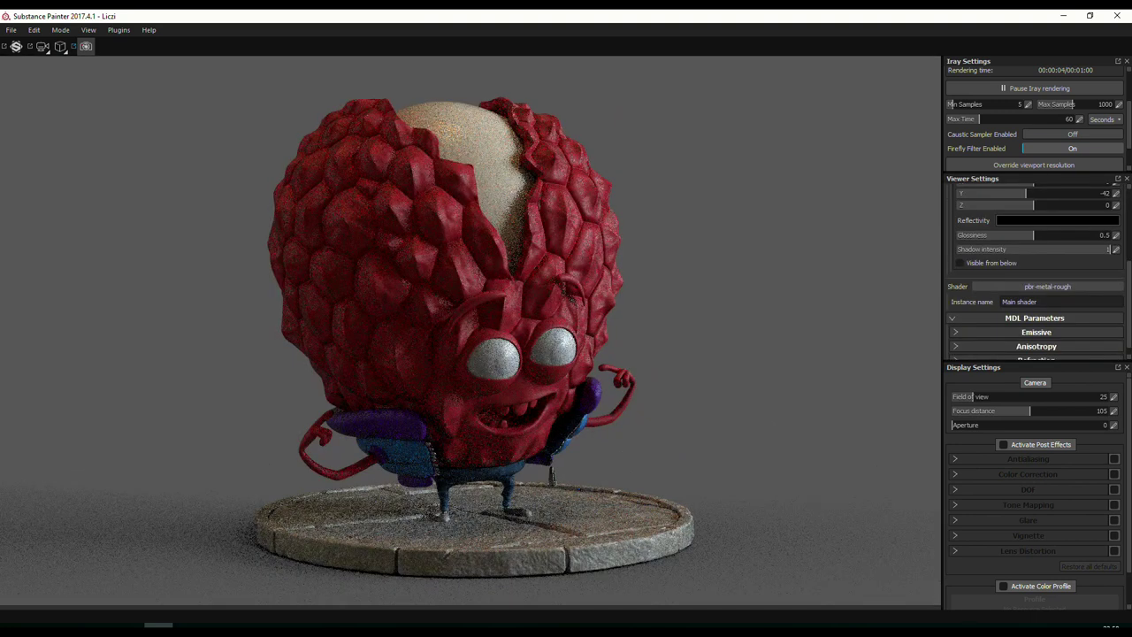
{"action": "scroll", "coordinate": [1000, 209], "scroll_direction": "up", "scroll_amount": 3}
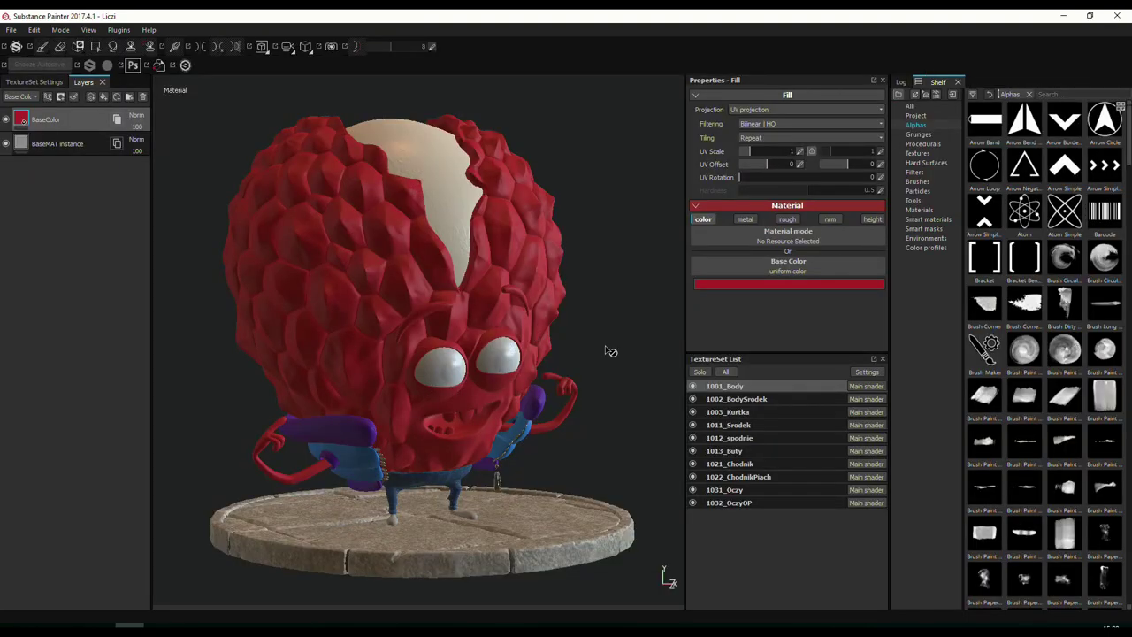
Orbit the view and isolate the 1013_Buty shoes texture set.
{"action": "left_click_drag", "start_coordinate": [607, 349], "coordinate": [561, 369], "text": "alt"}
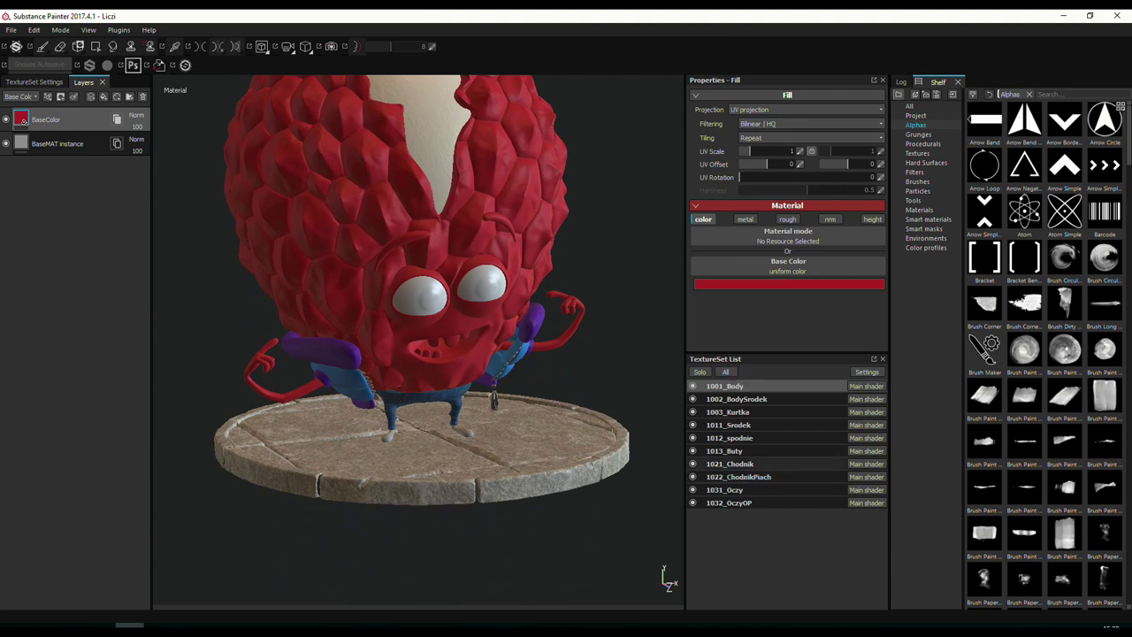
{"action": "mouse_move", "coordinate": [645, 425]}
{"action": "left_mouse_down", "text": "alt"}
{"action": "mouse_move", "coordinate": [586, 451]}
{"action": "mouse_move", "coordinate": [655, 472]}
{"action": "left_mouse_up", "text": "alt"}
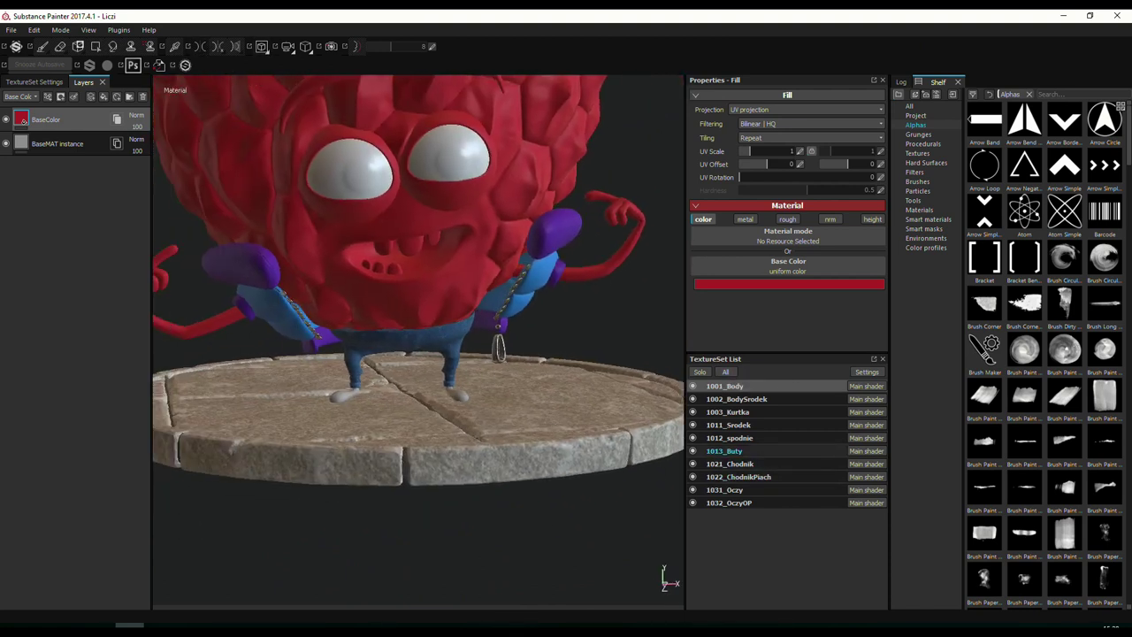
{"action": "key", "text": "alt+q"}
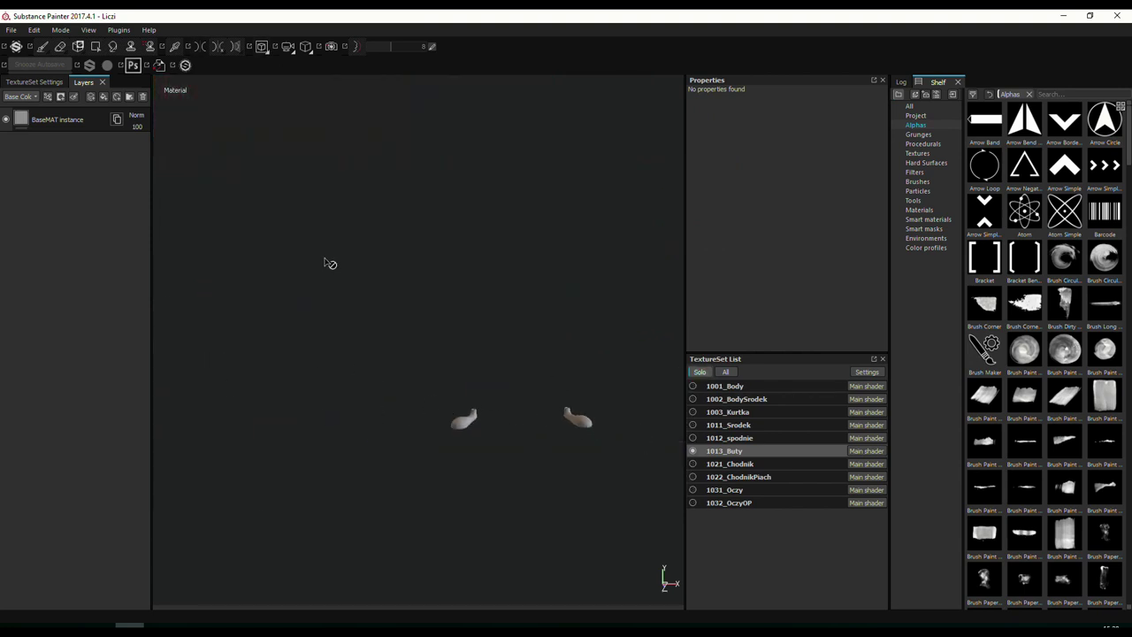
Copy the purple Fill layer 1 from the 1003_Kurtka jacket texture set.
{"action": "key", "text": "Home"}
{"action": "key", "text": "Down"}
{"action": "key", "text": "Down"}
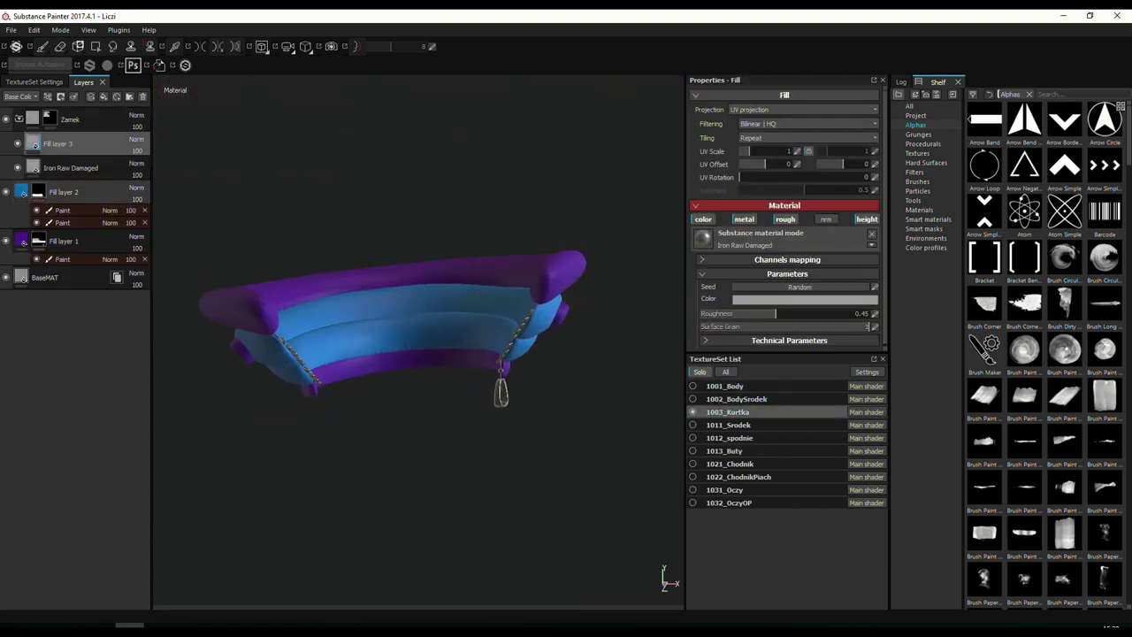
{"action": "left_click", "coordinate": [67, 240]}
{"action": "right_click", "coordinate": [90, 241]}
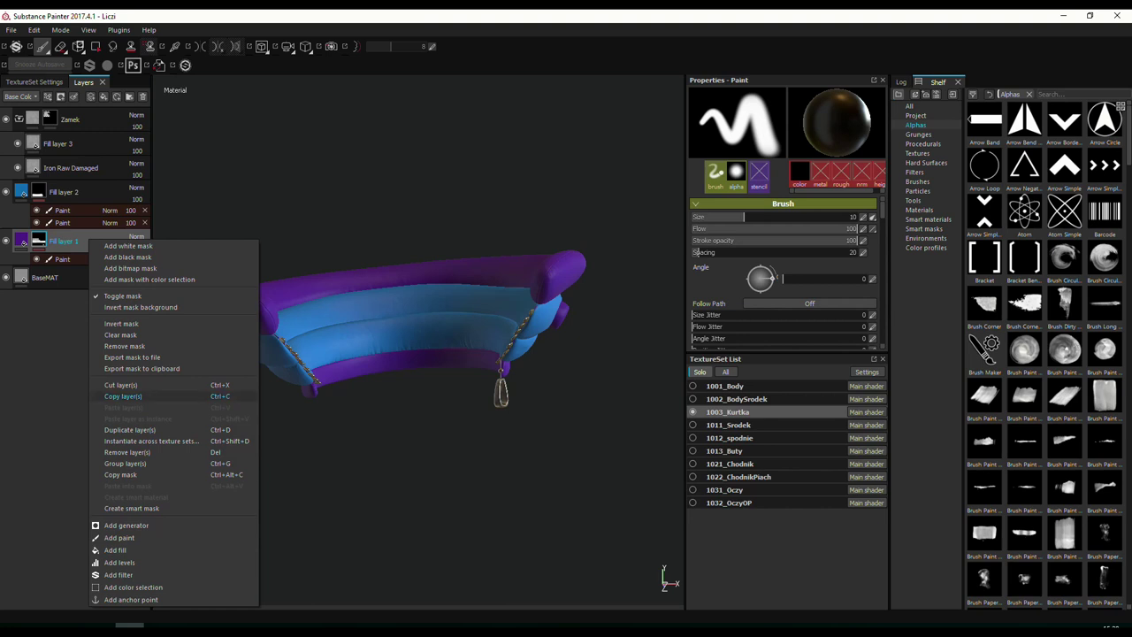
{"action": "left_click", "coordinate": [122, 396]}
Paste the purple fill layer into the 1013_Buty shoes stack and inspect the purple shoes.
{"action": "left_click", "coordinate": [724, 450]}
{"action": "right_click", "coordinate": [87, 120]}
{"action": "left_click", "coordinate": [120, 288]}
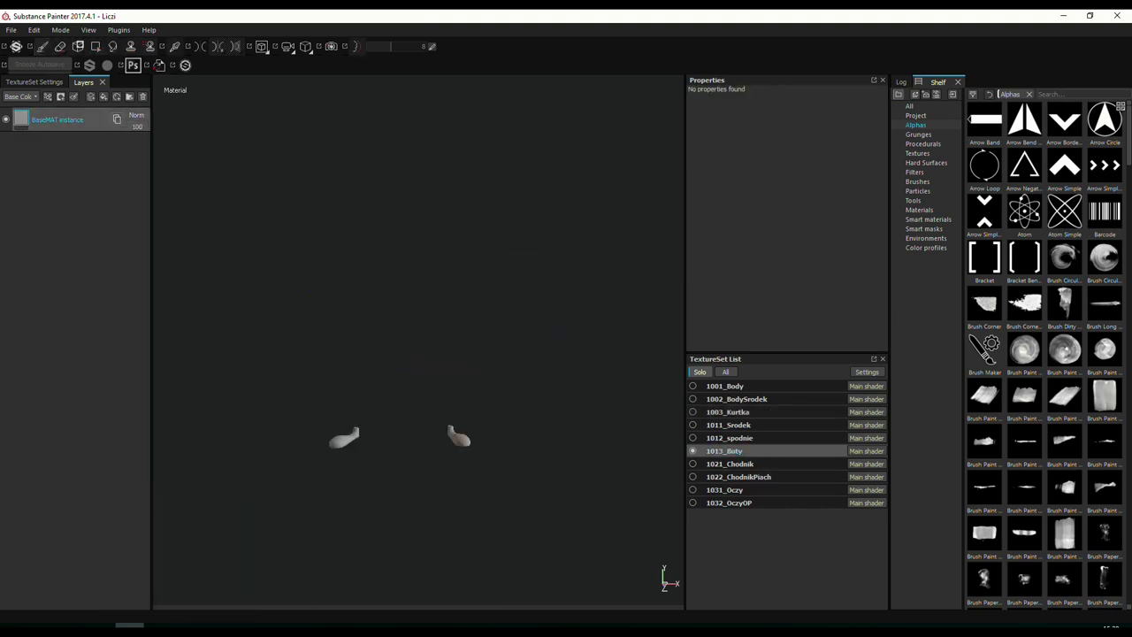
{"action": "right_click", "coordinate": [39, 118]}
{"action": "key", "text": "Escape"}
{"action": "right_click", "coordinate": [44, 119]}
{"action": "key", "text": "Escape"}
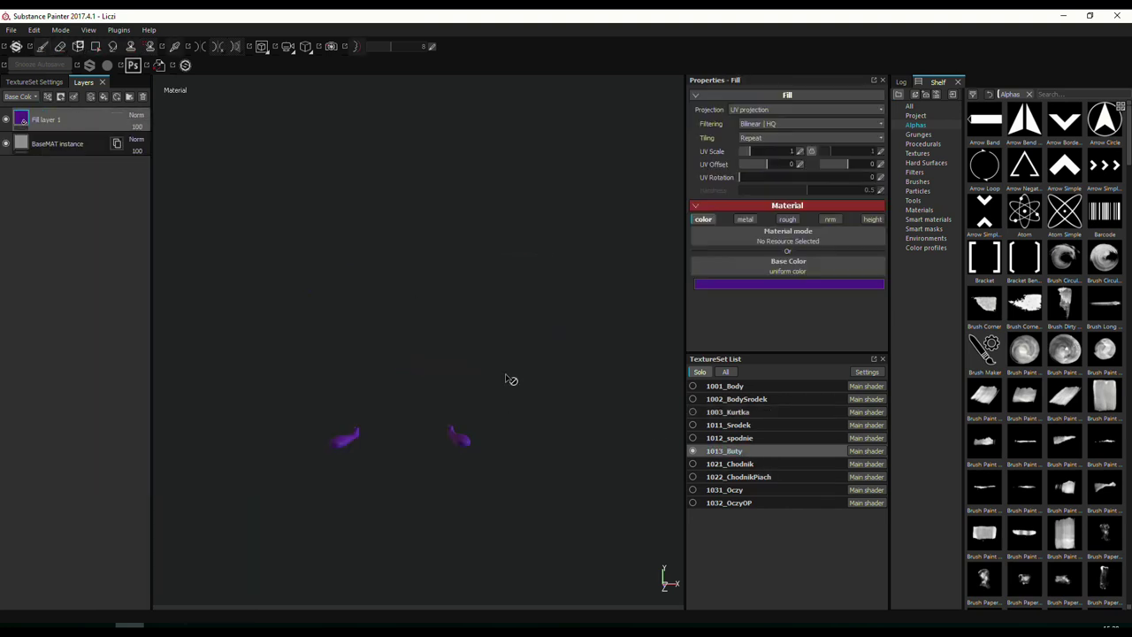
{"action": "scroll", "coordinate": [477, 372], "scroll_direction": "up", "scroll_amount": 1}
{"action": "scroll", "coordinate": [440, 363], "scroll_direction": "up", "scroll_amount": 3}
{"action": "mouse_move", "coordinate": [397, 395]}
{"action": "left_mouse_down", "text": "alt"}
{"action": "mouse_move", "coordinate": [229, 379]}
{"action": "mouse_move", "coordinate": [455, 324]}
{"action": "mouse_move", "coordinate": [397, 292]}
{"action": "mouse_move", "coordinate": [497, 369]}
{"action": "left_mouse_up", "text": "alt"}
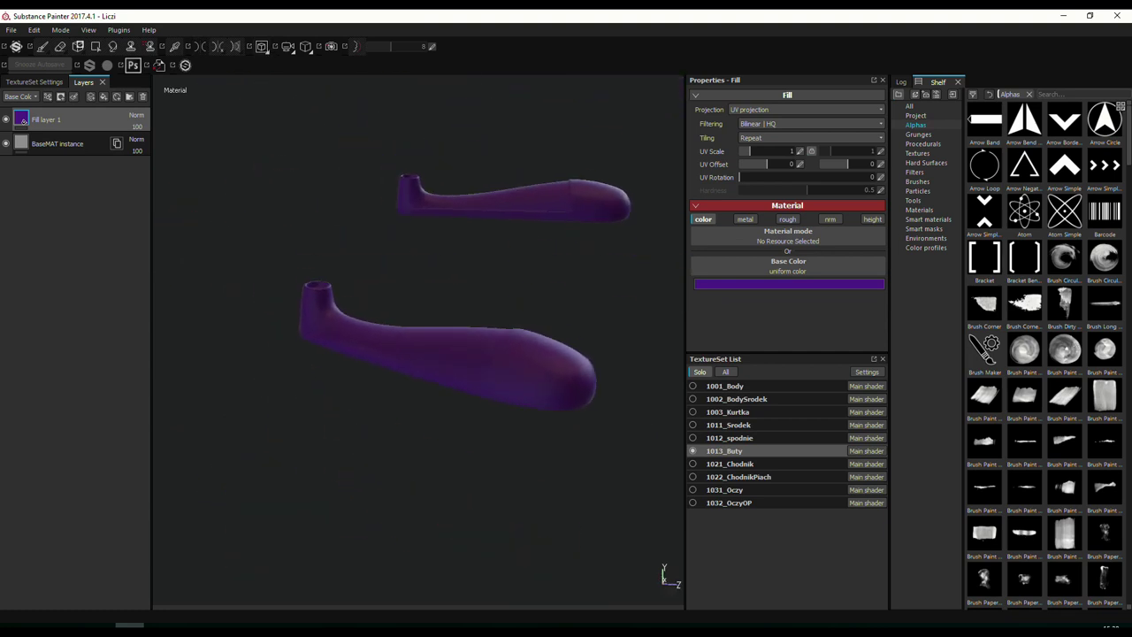
Duplicate the purple Fill layer 1 and recolour the copy red-orange.
{"action": "right_click", "coordinate": [92, 108]}
{"action": "left_click", "coordinate": [132, 299]}
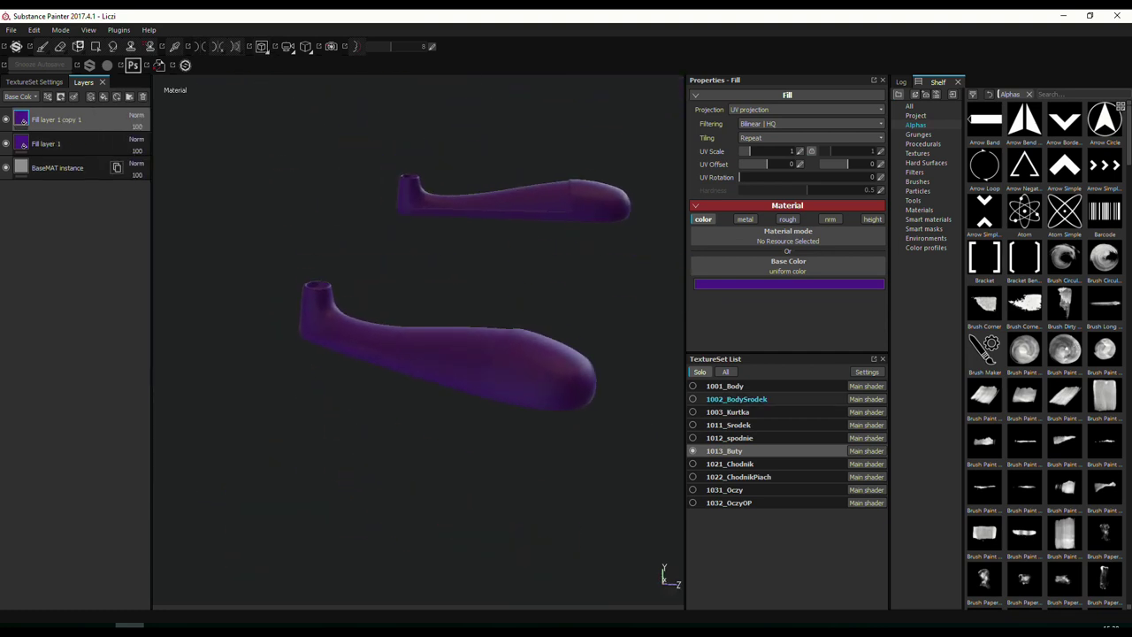
{"action": "left_click", "coordinate": [788, 283]}
{"action": "left_click", "coordinate": [777, 339]}
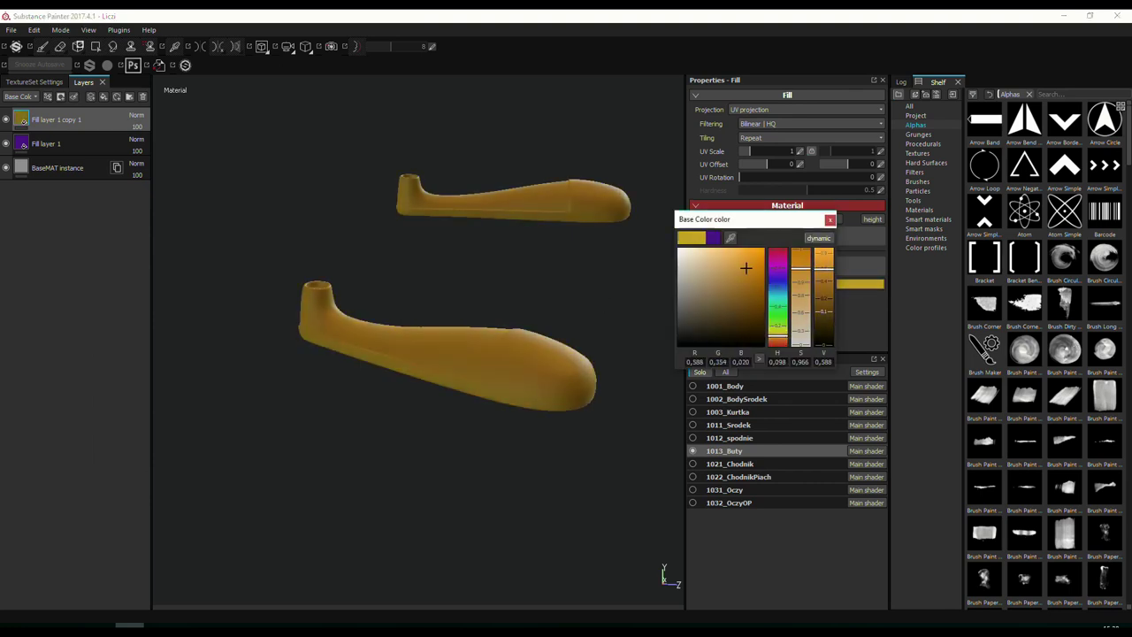
{"action": "left_click_drag", "start_coordinate": [469, 301], "coordinate": [521, 282], "text": "alt"}
{"action": "key", "text": "c"}
{"action": "left_click_drag", "start_coordinate": [777, 339], "coordinate": [776, 343]}
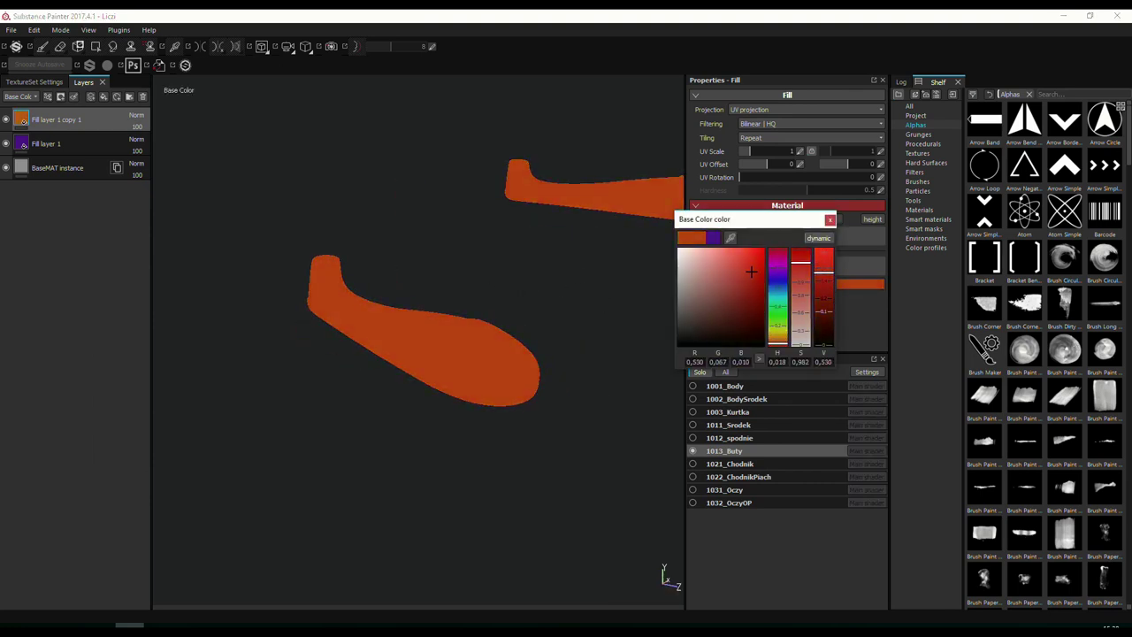
{"action": "left_click_drag", "start_coordinate": [495, 281], "coordinate": [395, 279], "text": "alt"}
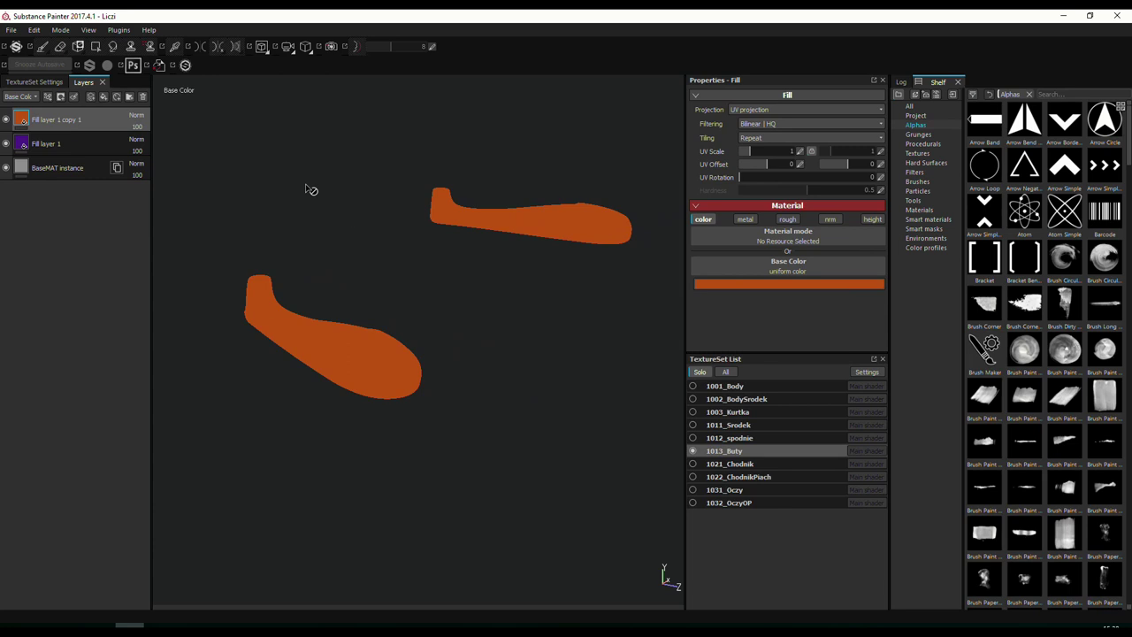
Group the orange copy into Folder 1 and give the folder a black mask.
{"action": "key", "text": "F2"}
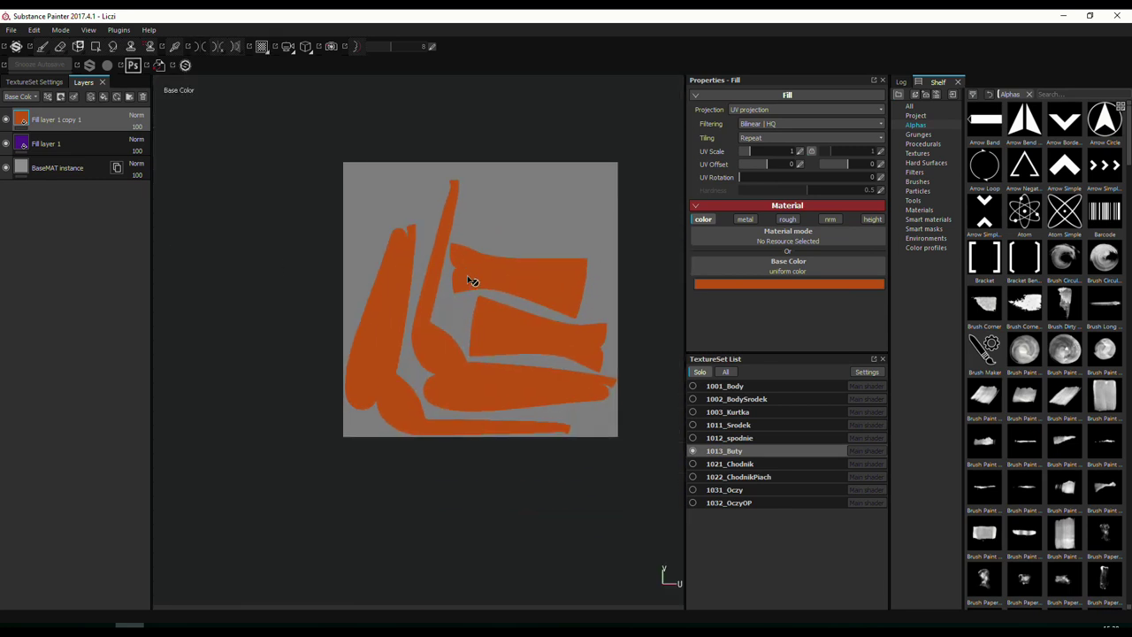
{"action": "left_click", "coordinate": [90, 96]}
{"action": "left_click", "coordinate": [80, 193]}
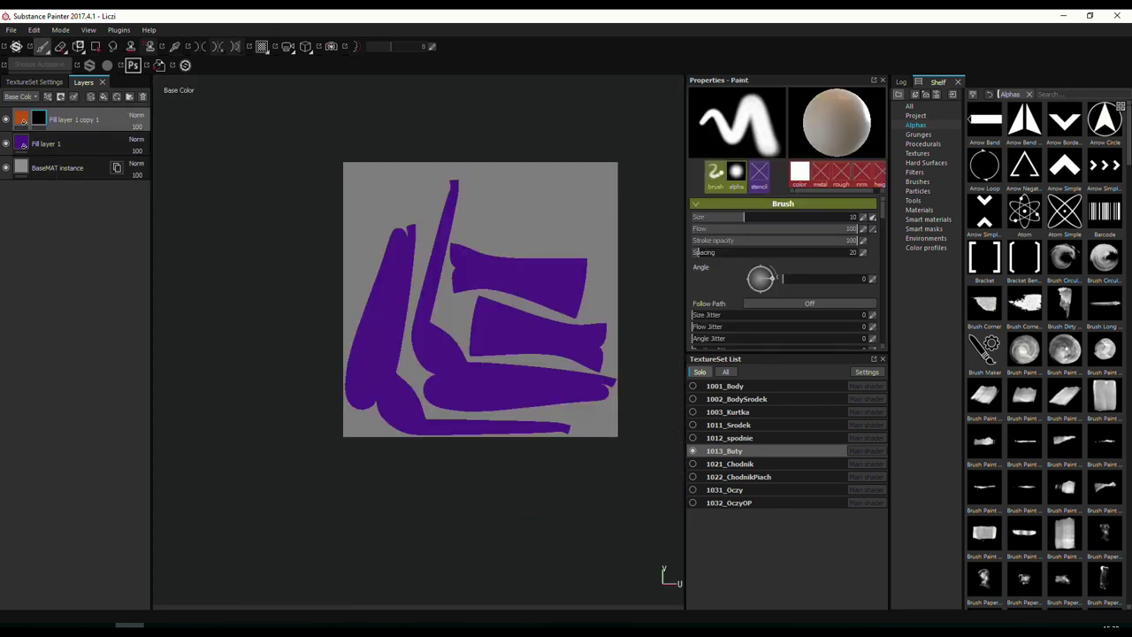
{"action": "right_click", "coordinate": [37, 117]}
{"action": "right_click", "coordinate": [37, 117]}
{"action": "right_click", "coordinate": [37, 117]}
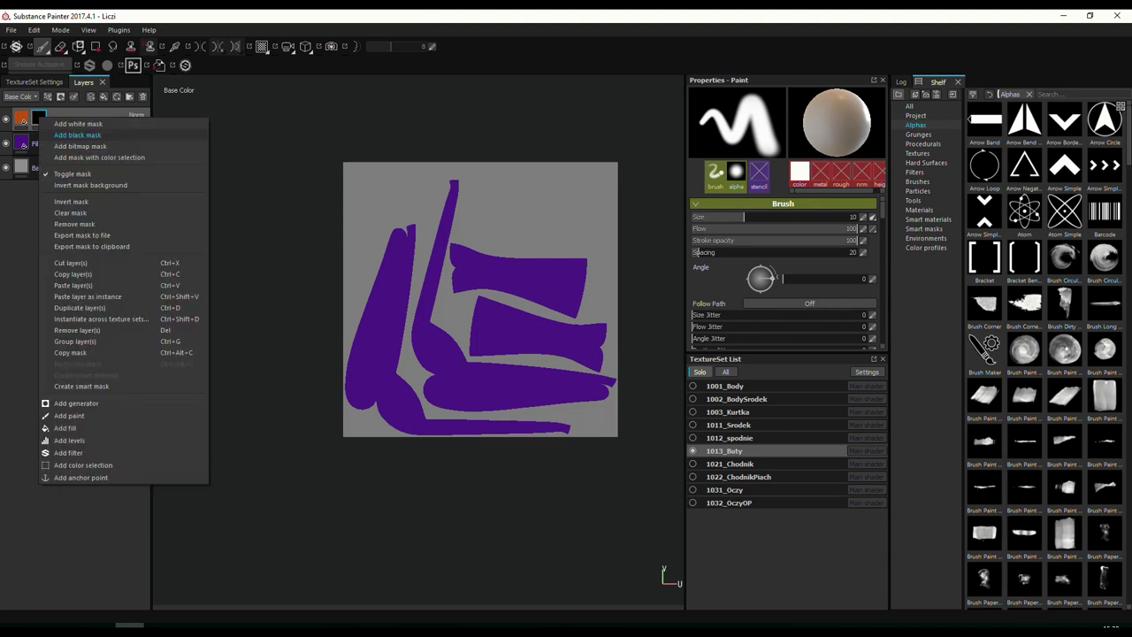
{"action": "left_click", "coordinate": [70, 222]}
{"action": "right_click", "coordinate": [94, 118]}
{"action": "left_click", "coordinate": [131, 343]}
Reveal the orange on two shoe UV islands using polygon fill on the folder mask.
{"action": "left_click", "coordinate": [90, 97]}
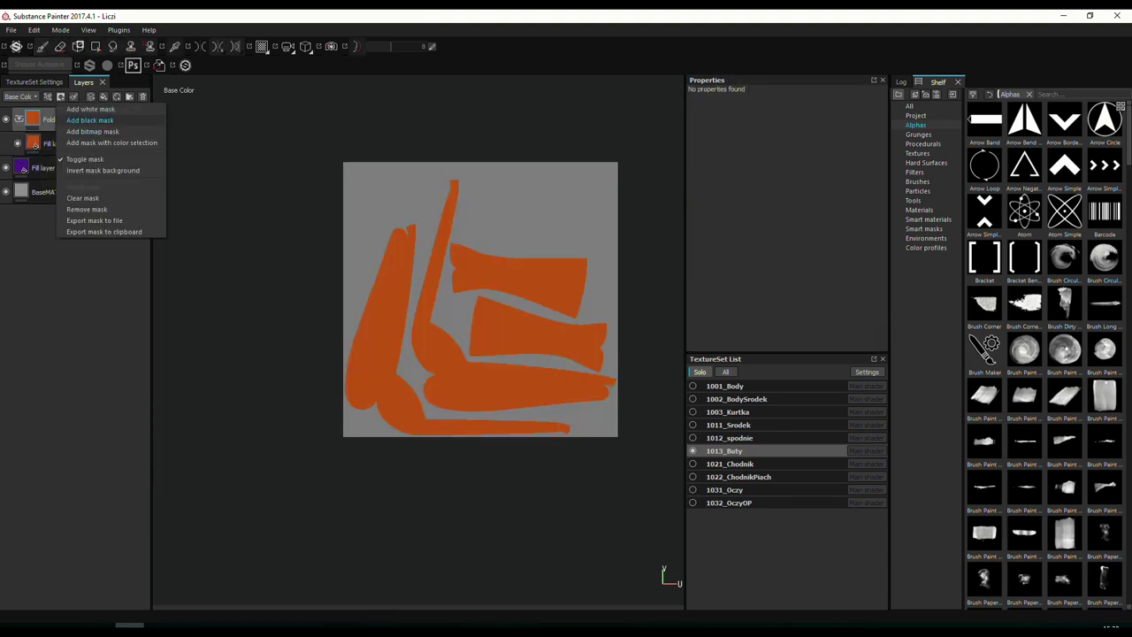
{"action": "left_click", "coordinate": [88, 121]}
{"action": "key", "text": "4"}
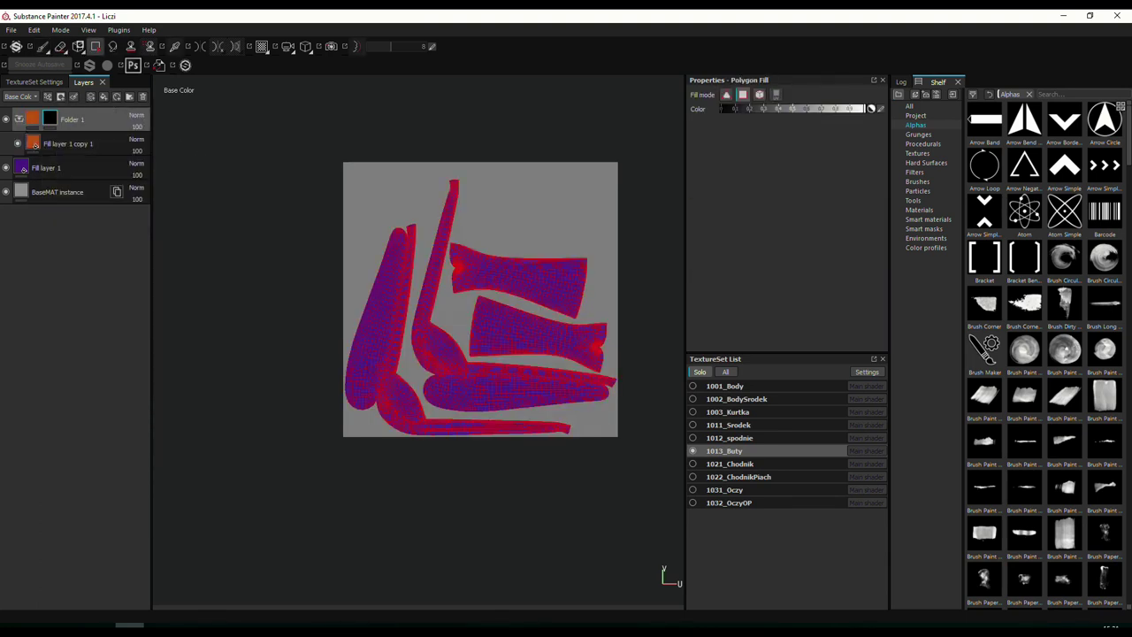
{"action": "left_click", "coordinate": [519, 274]}
{"action": "left_click", "coordinate": [538, 327]}
{"action": "key", "text": "F1"}
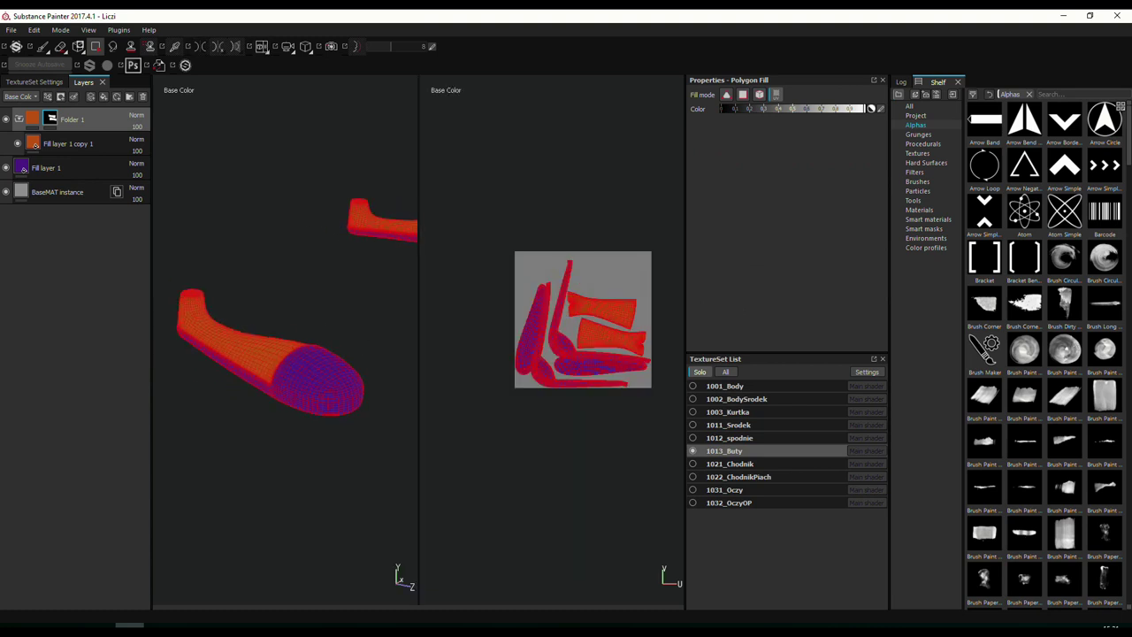
{"action": "key", "text": "F2"}
{"action": "key", "text": "1"}
Show the Base Color channel in Layers, frame the shoes, and select Fill layer 1.
{"action": "left_click_drag", "start_coordinate": [404, 328], "coordinate": [540, 336], "text": "alt"}
{"action": "key", "text": "c"}
{"action": "key", "text": "m"}
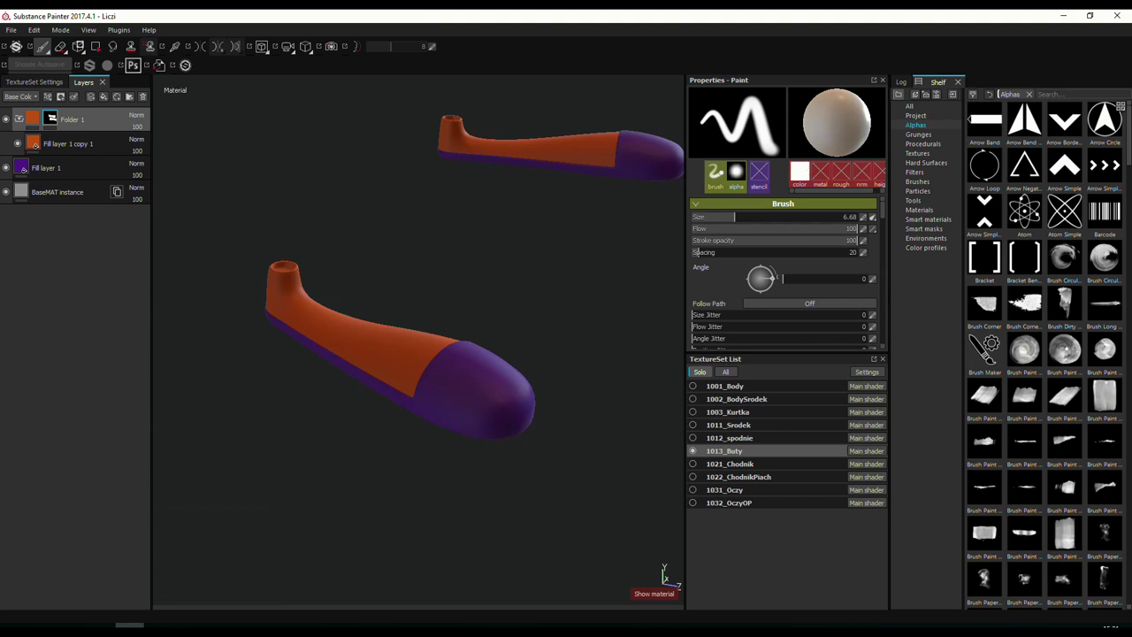
{"action": "left_click", "coordinate": [21, 96]}
{"action": "left_click", "coordinate": [71, 117]}
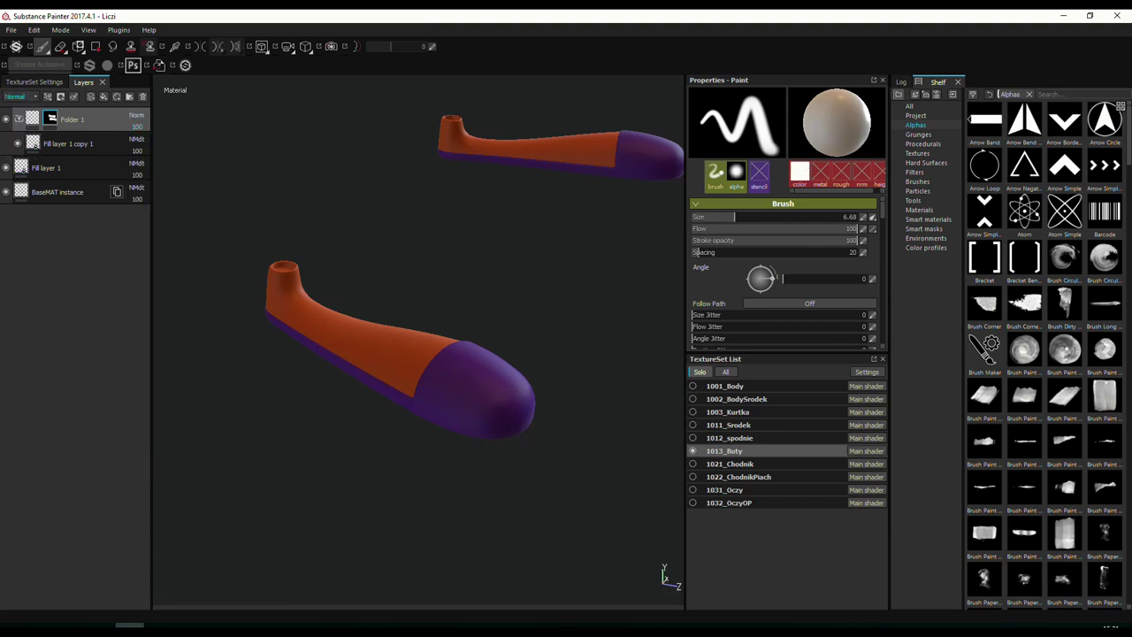
{"action": "scroll", "coordinate": [543, 366], "scroll_direction": "up", "scroll_amount": 6}
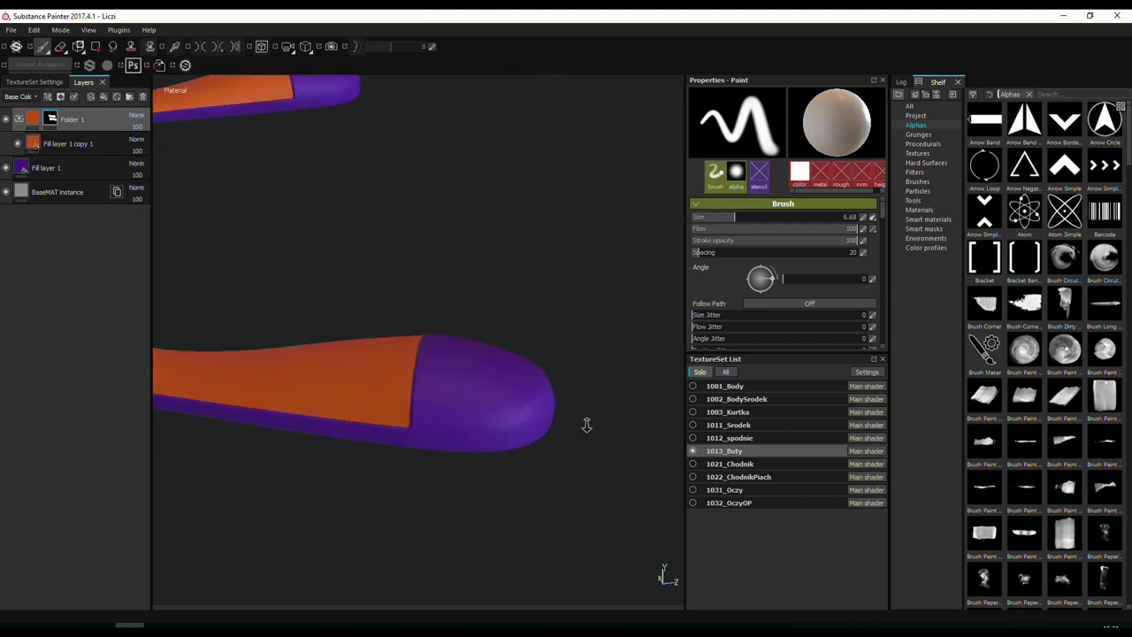
{"action": "key", "text": "f"}
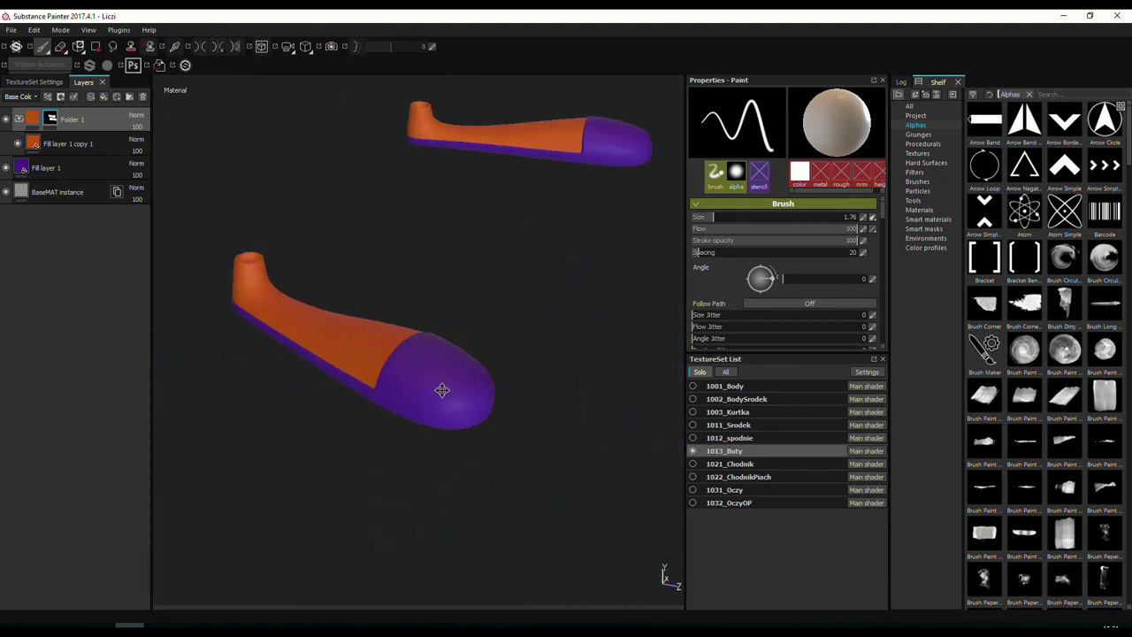
{"action": "left_click", "coordinate": [46, 167]}
{"action": "key", "text": "ctrl+z"}
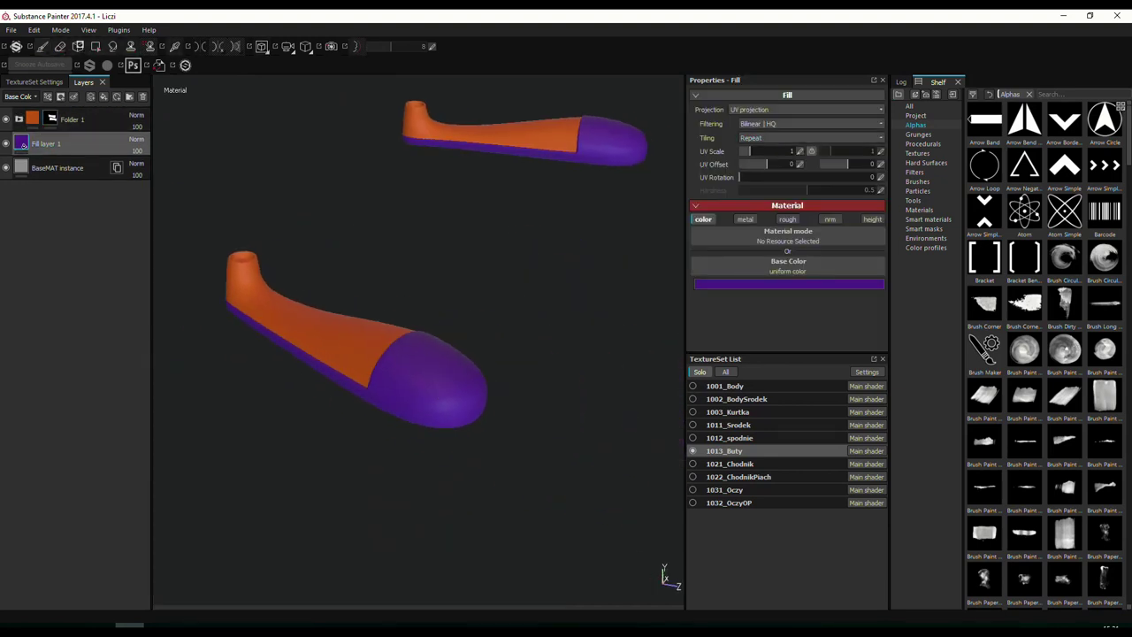
Browse materials and smart materials, trying and undoing a leather material.
{"action": "left_click", "coordinate": [918, 209]}
{"action": "mouse_move", "coordinate": [984, 256]}
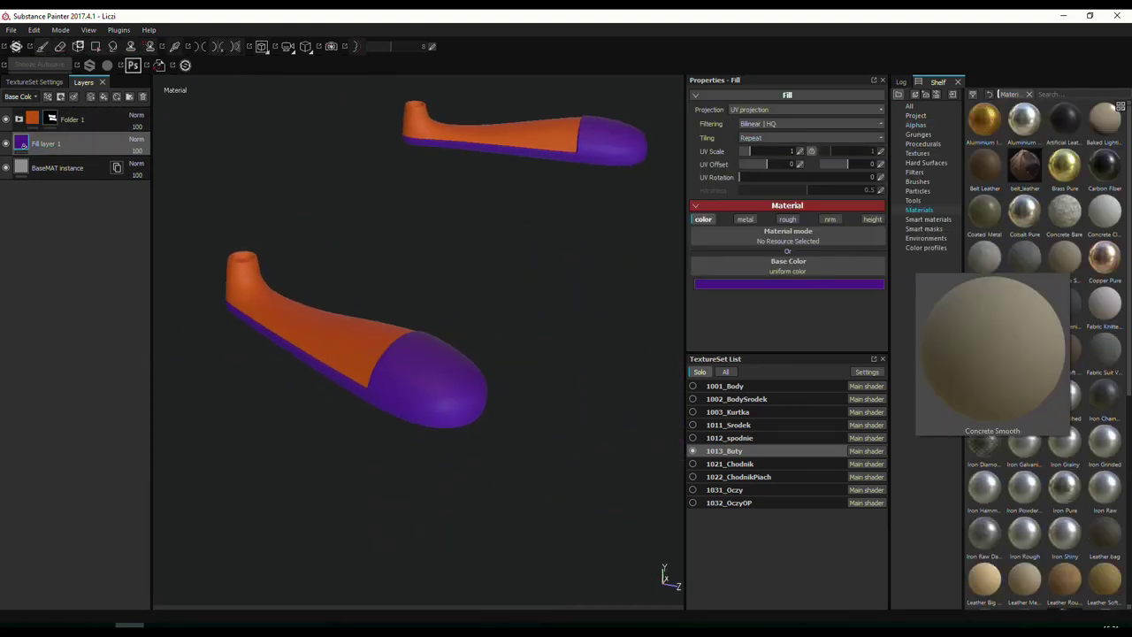
{"action": "left_click", "coordinate": [928, 218]}
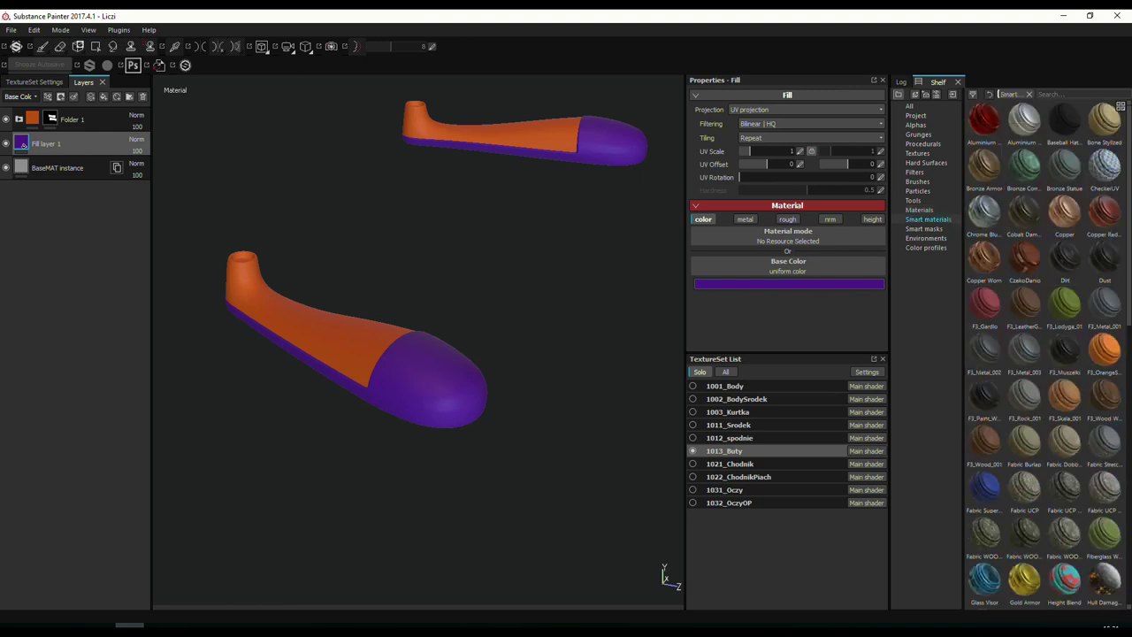
{"action": "mouse_move", "coordinate": [1065, 304]}
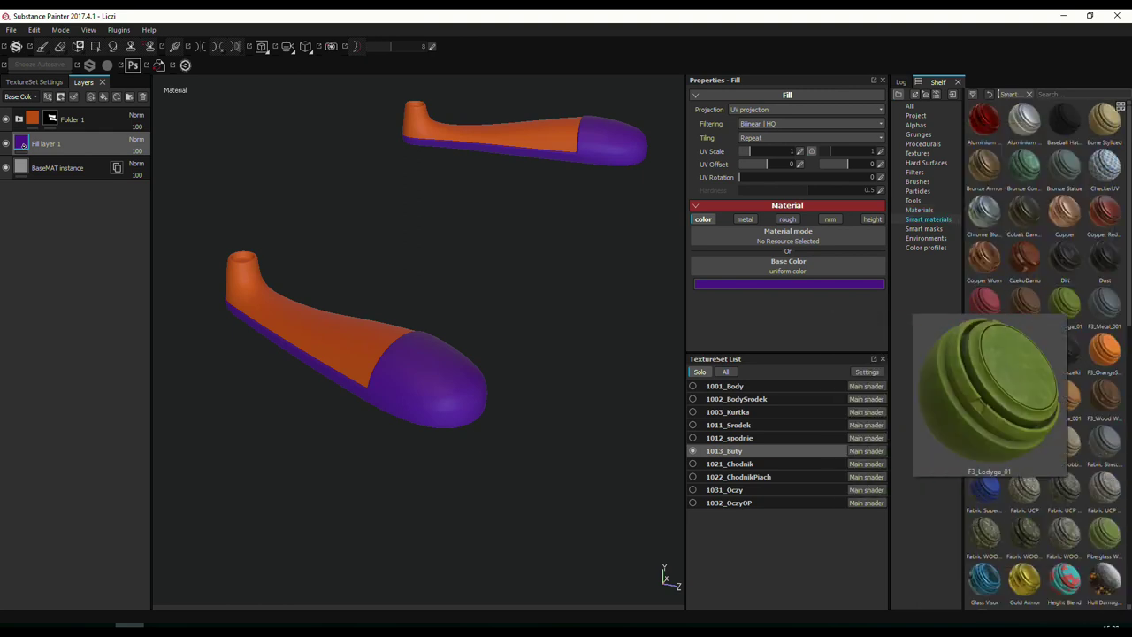
{"action": "scroll", "coordinate": [1043, 354], "scroll_direction": "down", "scroll_amount": 3}
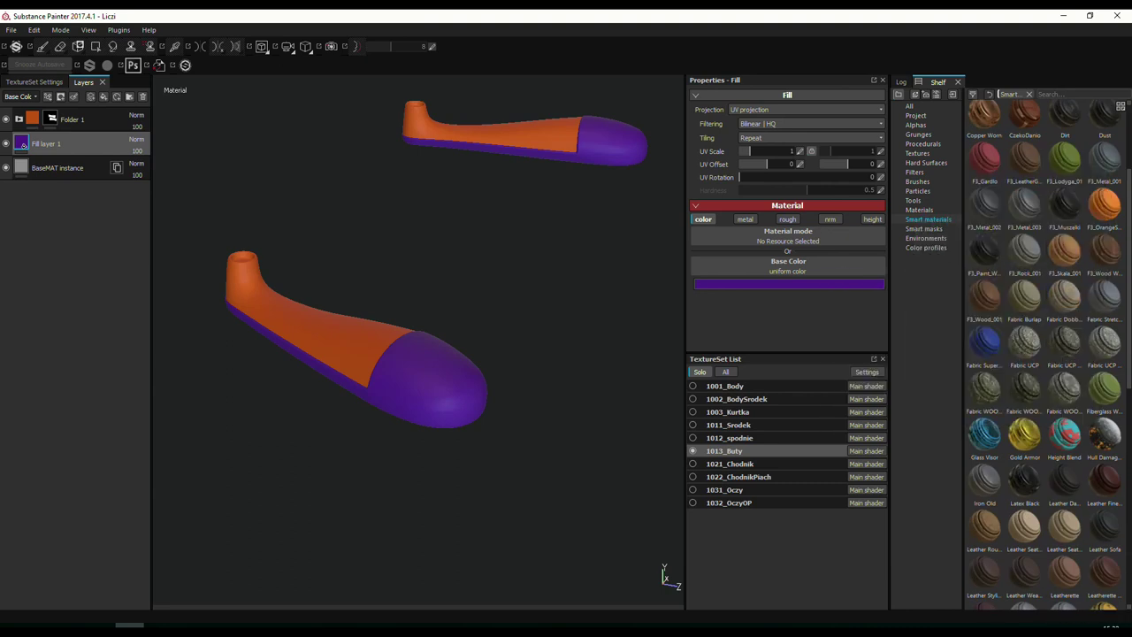
{"action": "scroll", "coordinate": [1043, 353], "scroll_direction": "up", "scroll_amount": 3}
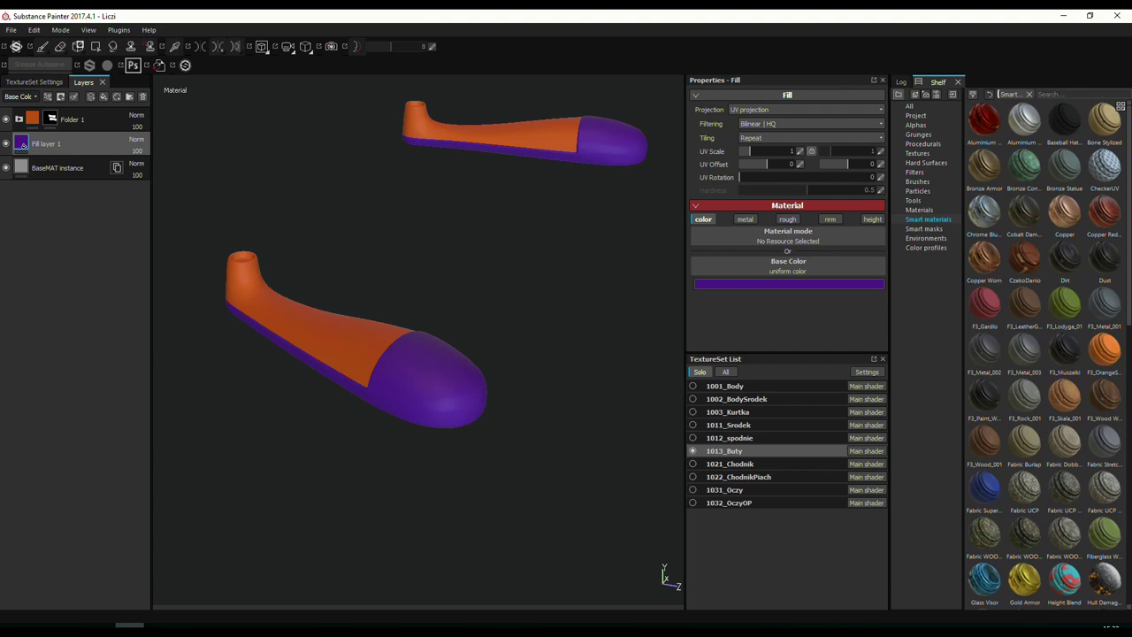
{"action": "left_click", "coordinate": [918, 210]}
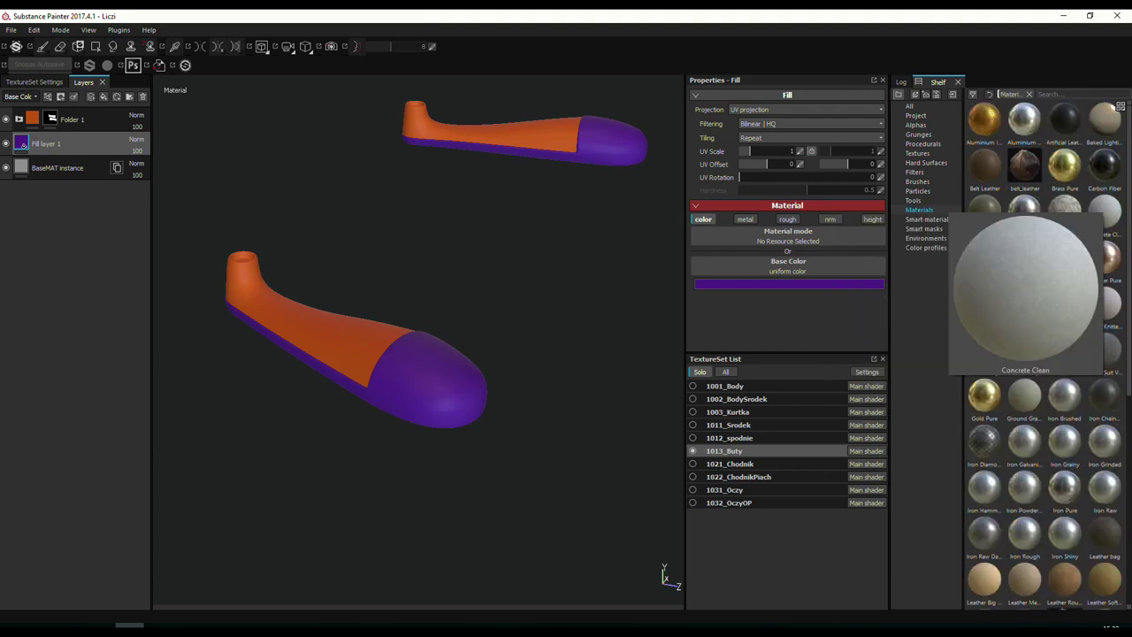
{"action": "left_click_drag", "start_coordinate": [1064, 118], "coordinate": [787, 265]}
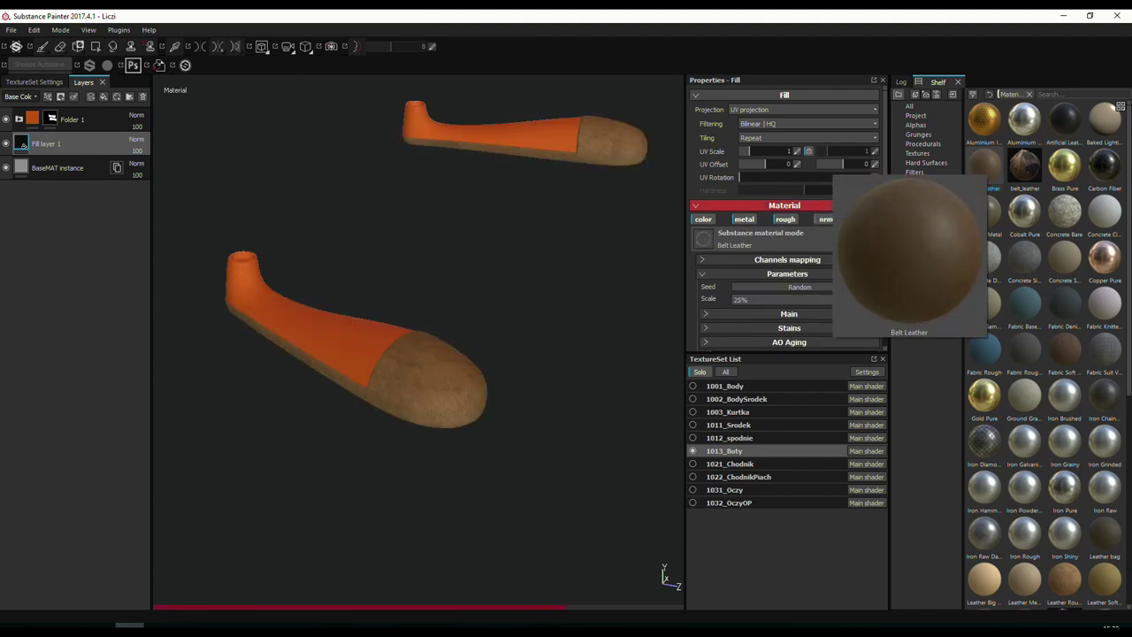
{"action": "key", "text": "ctrl+z"}
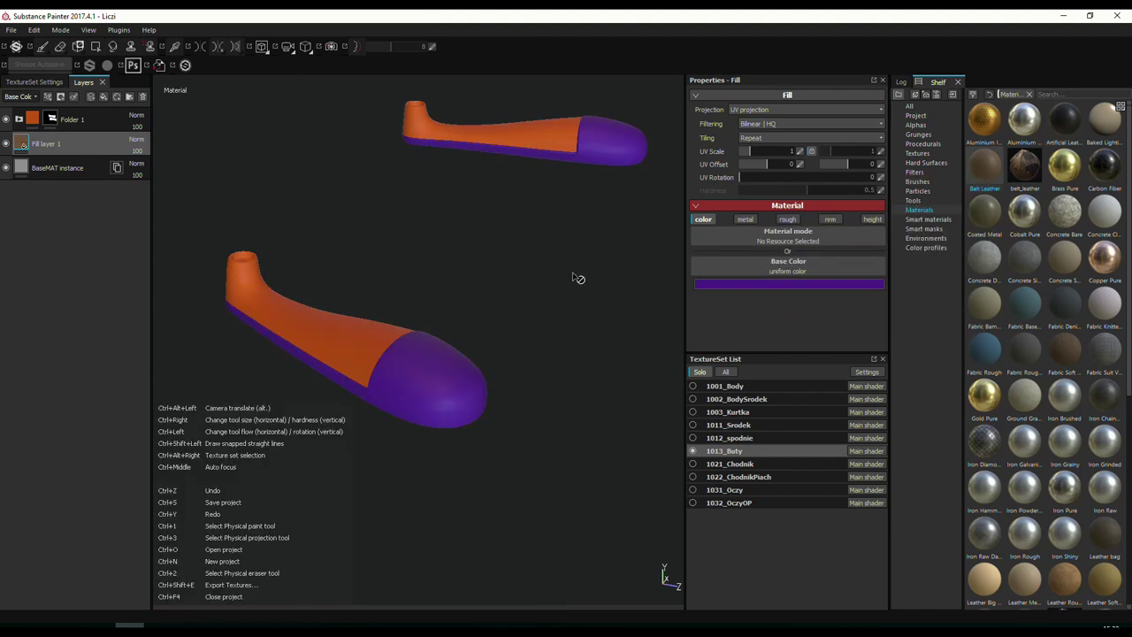
{"action": "scroll", "coordinate": [1064, 261], "scroll_direction": "down", "scroll_amount": 5}
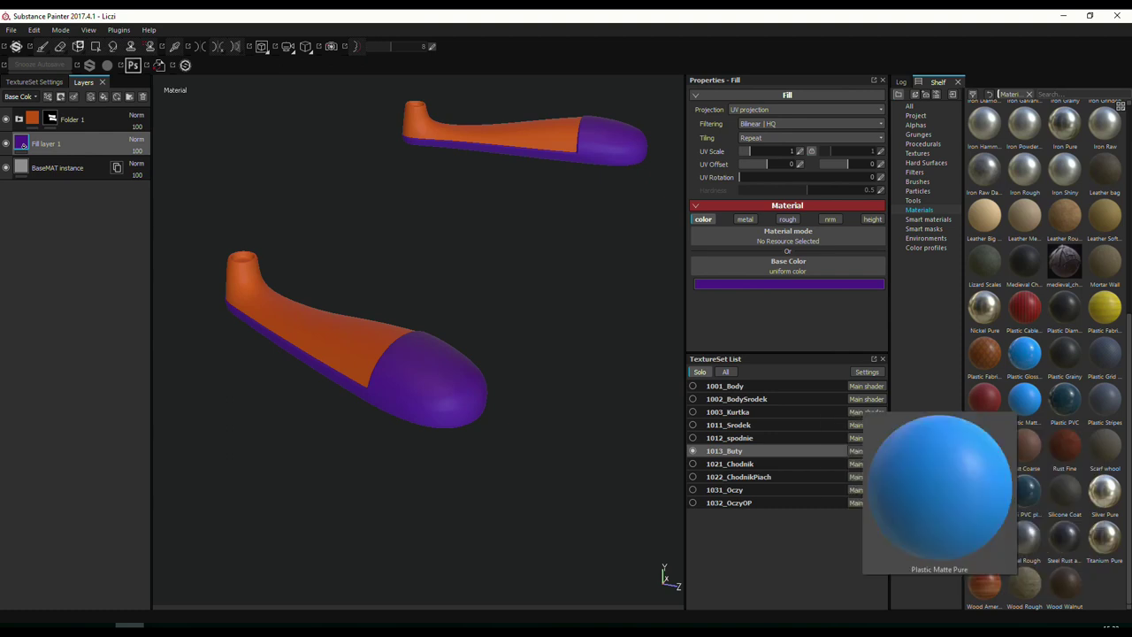
Add a Plastic Stripes material layer and swap its material to Silicone Coat.
{"action": "left_click_drag", "start_coordinate": [1105, 399], "coordinate": [119, 139]}
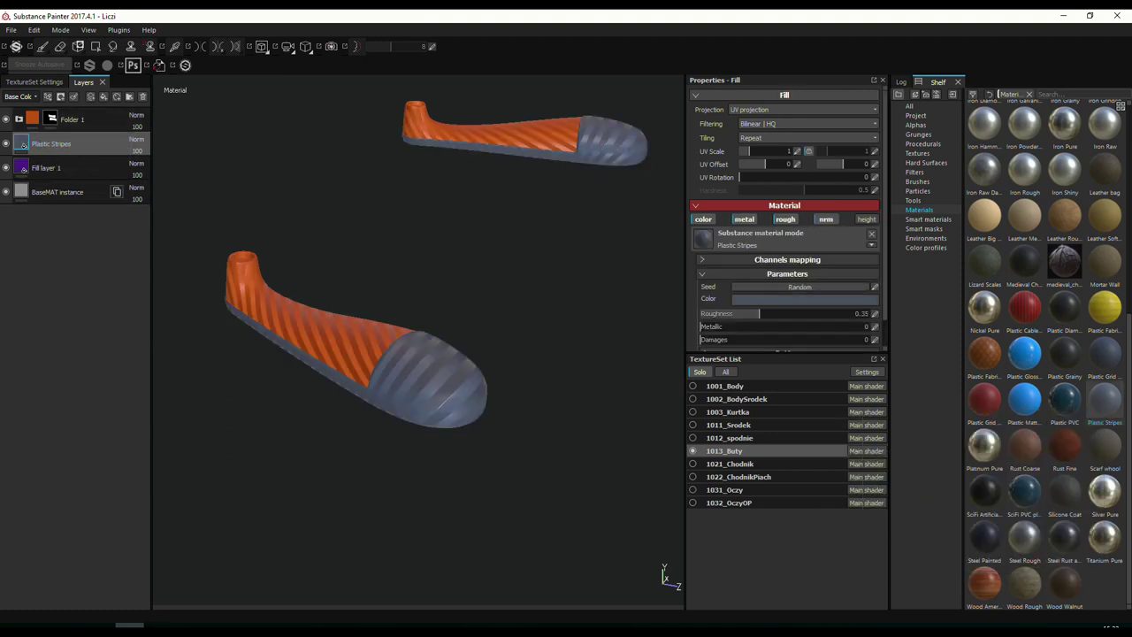
{"action": "left_click", "coordinate": [6, 119]}
{"action": "mouse_move", "coordinate": [984, 489]}
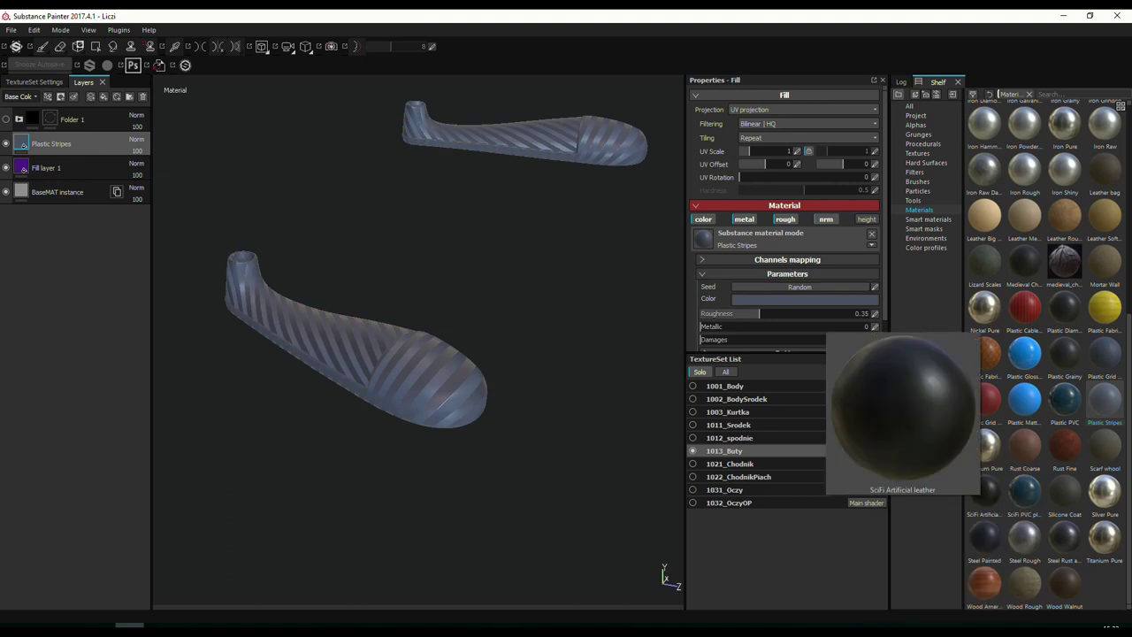
{"action": "left_click_drag", "start_coordinate": [1064, 491], "coordinate": [703, 237]}
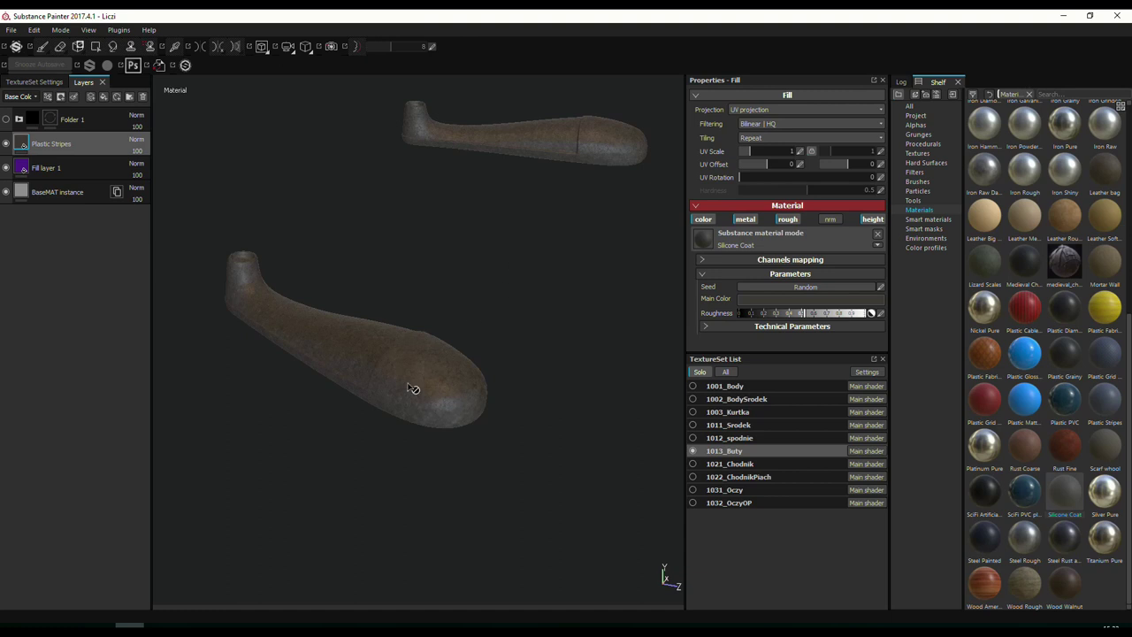
{"action": "right_click_drag", "start_coordinate": [411, 389], "coordinate": [245, 384], "text": "alt"}
{"action": "mouse_move", "coordinate": [245, 384]}
{"action": "left_mouse_down", "text": "alt"}
{"action": "mouse_move", "coordinate": [576, 293]}
{"action": "mouse_move", "coordinate": [583, 159]}
{"action": "left_mouse_up", "text": "alt"}
{"action": "middle_click_drag", "start_coordinate": [584, 159], "coordinate": [498, 359], "text": "alt"}
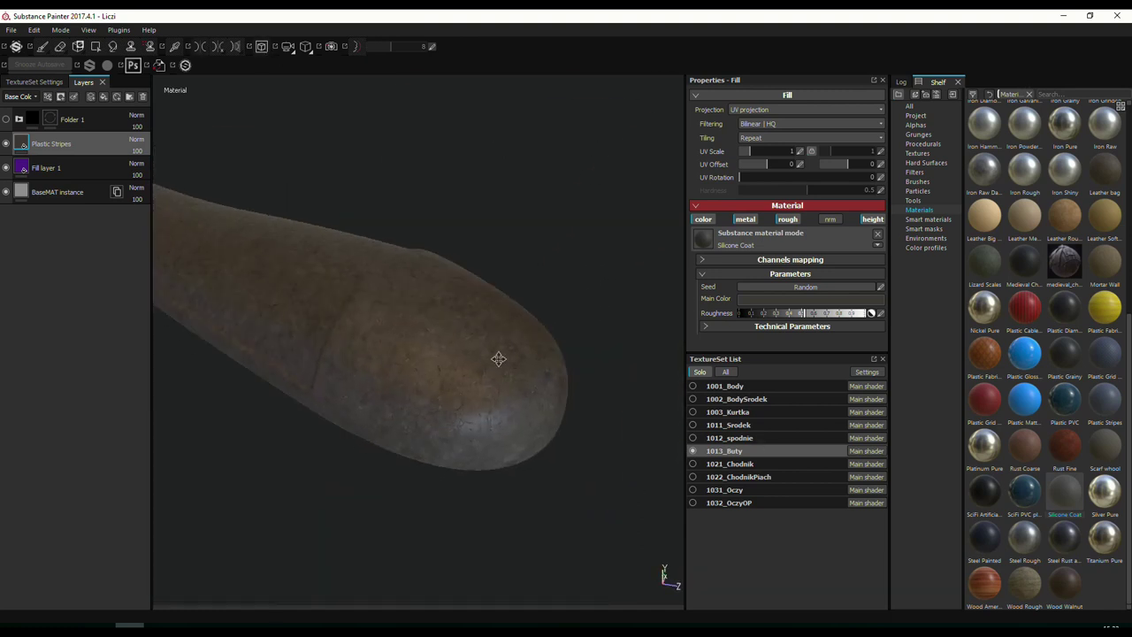
{"action": "left_click_drag", "start_coordinate": [498, 358], "coordinate": [444, 346], "text": "alt"}
Add a white Fill layer 2 inside Folder 1 beneath the orange copy.
{"action": "left_click", "coordinate": [53, 119]}
{"action": "key", "text": "1"}
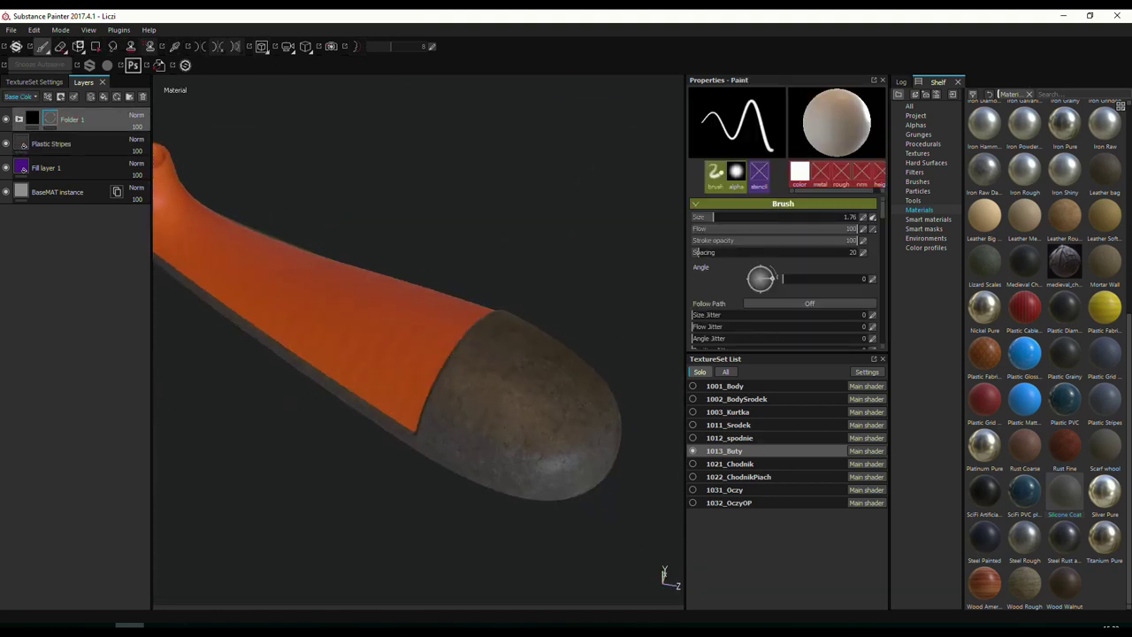
{"action": "key", "text": "ctrl+v"}
{"action": "left_click", "coordinate": [103, 96]}
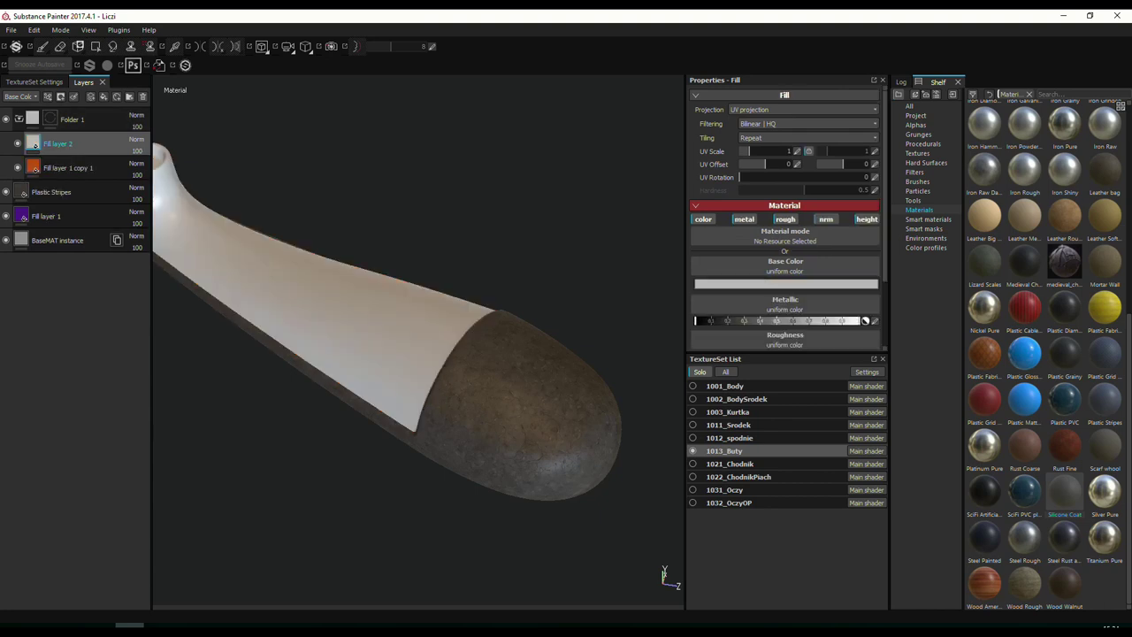
{"action": "left_click_drag", "start_coordinate": [111, 179], "coordinate": [110, 177]}
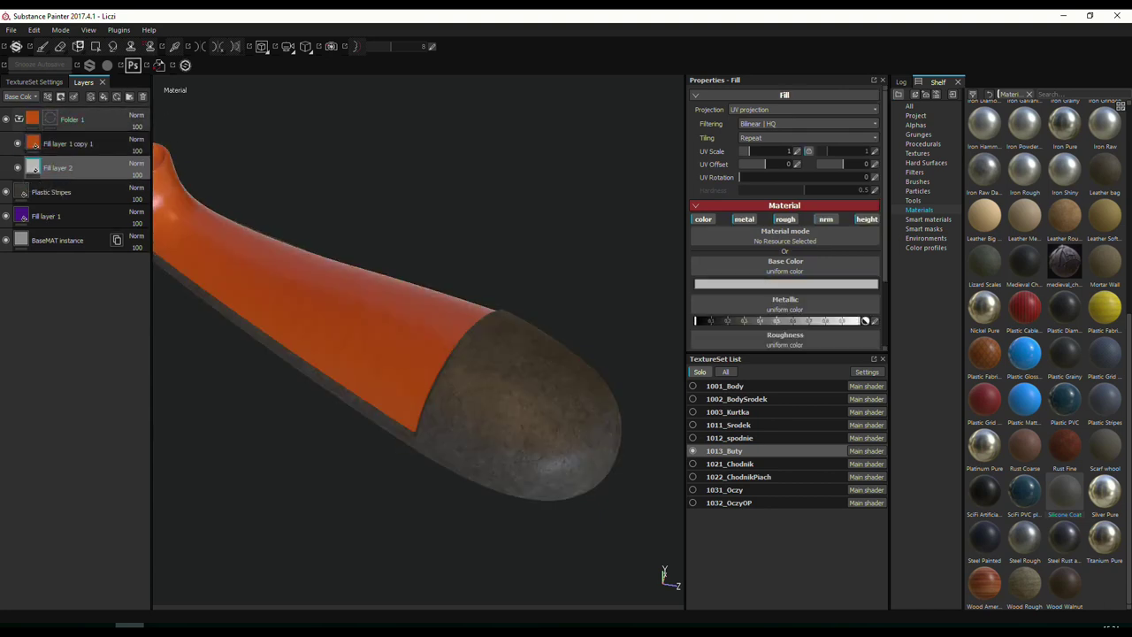
{"action": "left_click", "coordinate": [17, 143]}
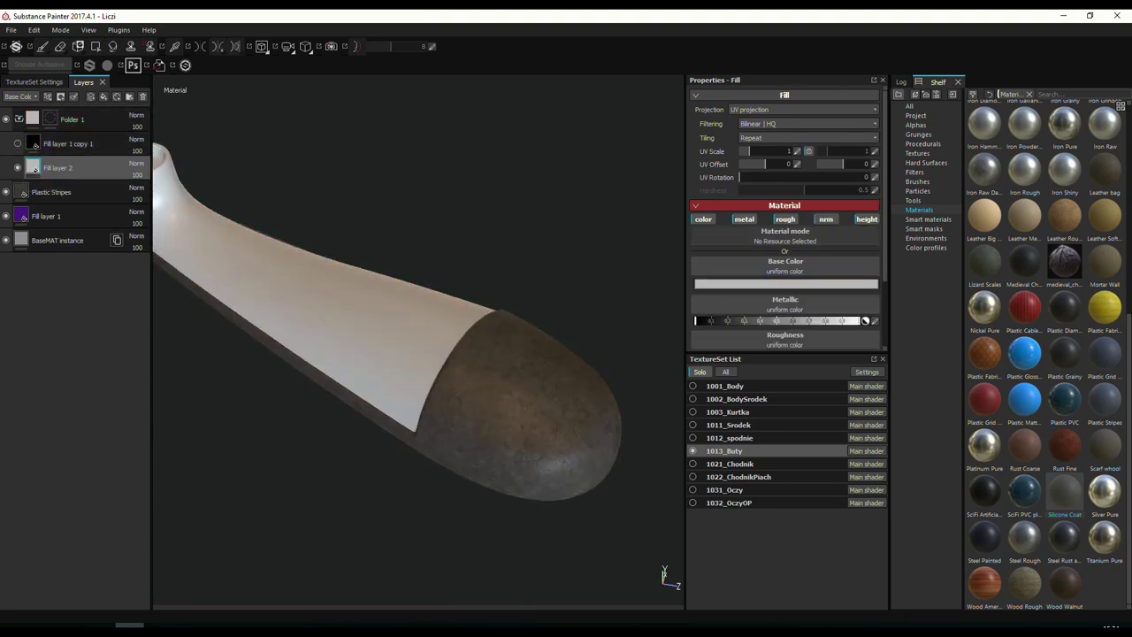
{"action": "scroll", "coordinate": [785, 266], "scroll_direction": "down", "scroll_amount": 3}
{"action": "scroll", "coordinate": [784, 265], "scroll_direction": "up", "scroll_amount": 3}
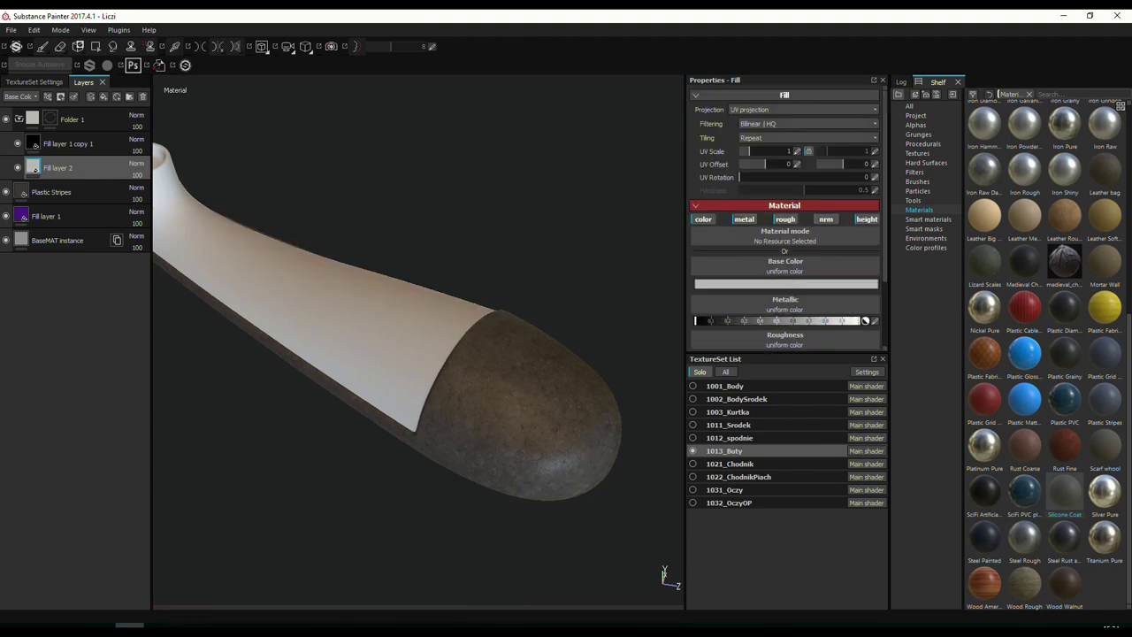
{"action": "left_click", "coordinate": [16, 143]}
{"action": "left_click_drag", "start_coordinate": [449, 364], "coordinate": [447, 314], "text": "alt"}
Inspect the Plastic Stripes layer's Silicone Coat main colour and technical parameters.
{"action": "left_click", "coordinate": [52, 192]}
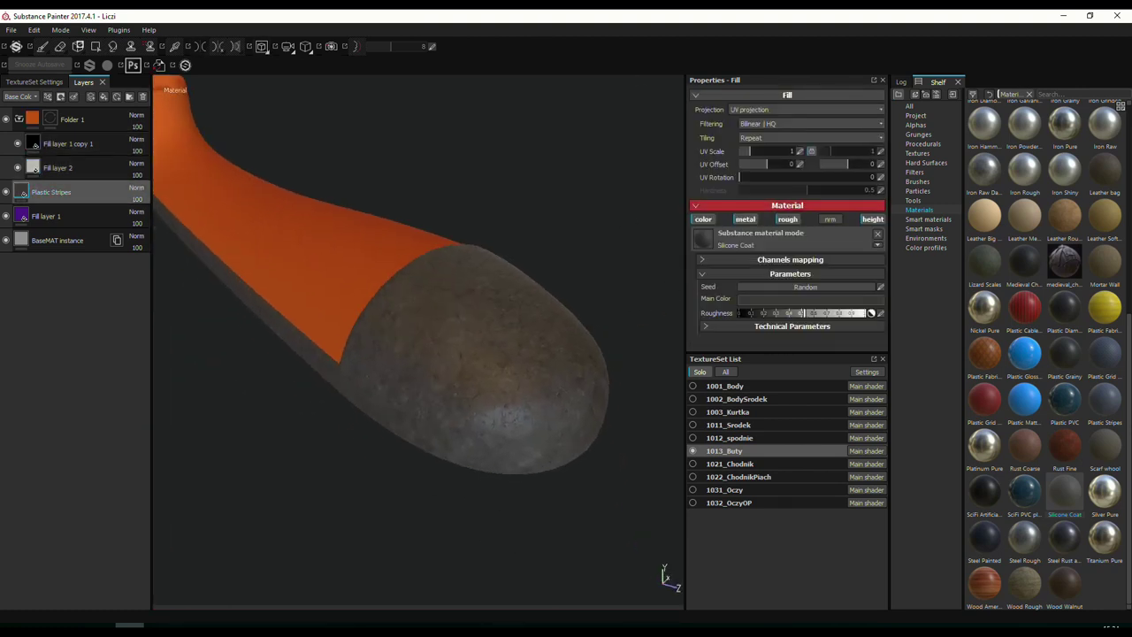
{"action": "left_click", "coordinate": [806, 298]}
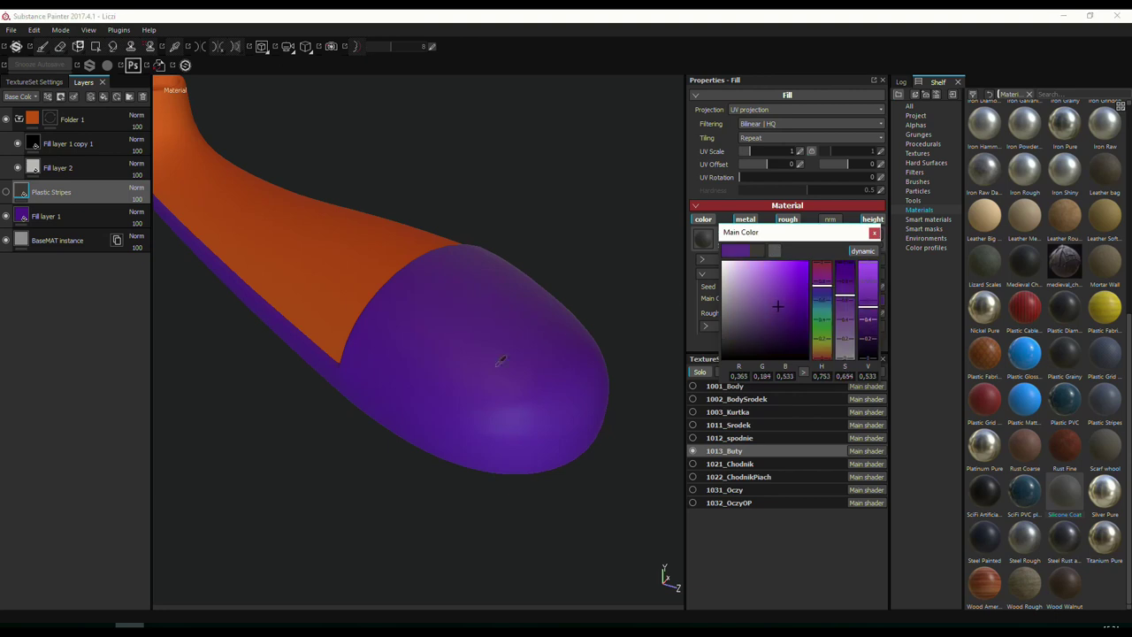
{"action": "key", "text": "Escape"}
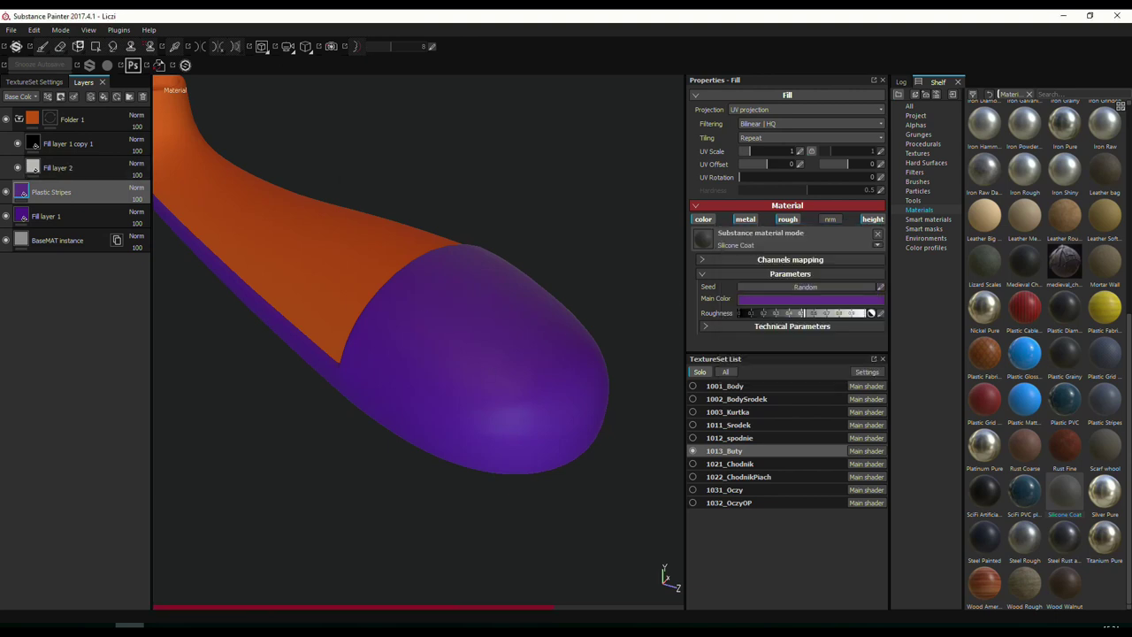
{"action": "left_click", "coordinate": [792, 325]}
{"action": "scroll", "coordinate": [787, 265], "scroll_direction": "down", "scroll_amount": 1}
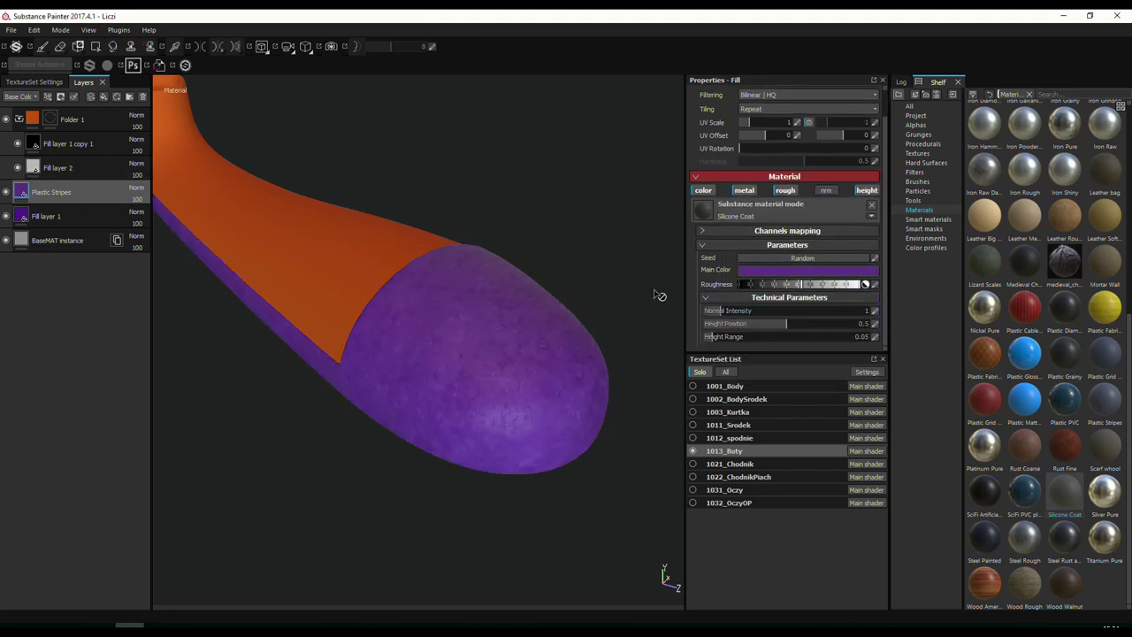
{"action": "left_click_drag", "start_coordinate": [658, 296], "coordinate": [526, 419], "text": "alt"}
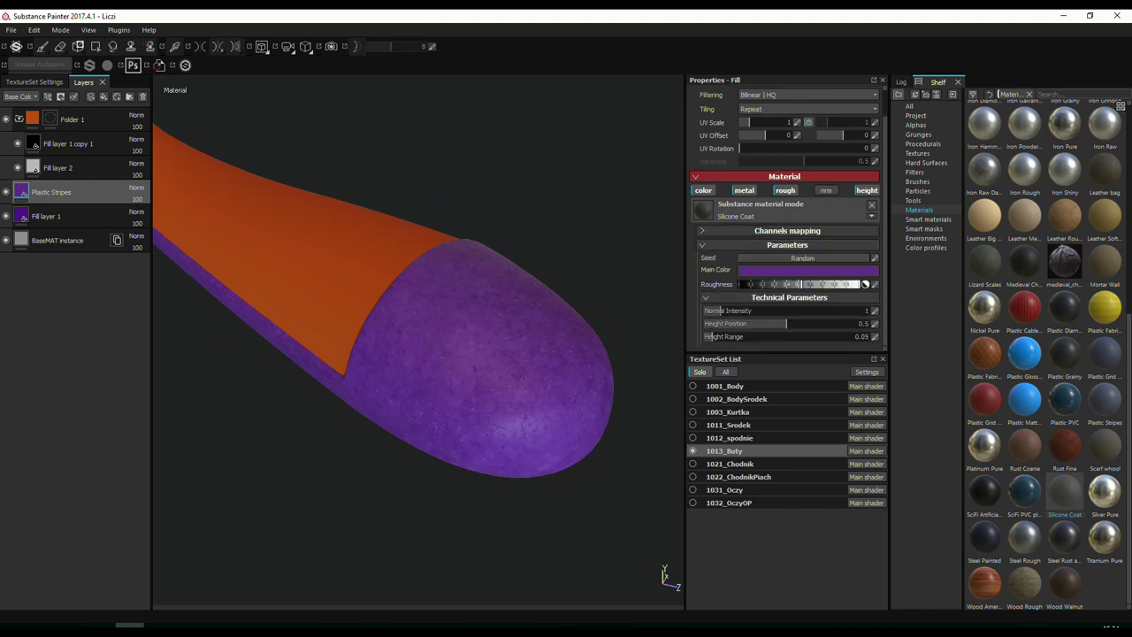
{"action": "scroll", "coordinate": [787, 266], "scroll_direction": "up", "scroll_amount": 1}
{"action": "mouse_move", "coordinate": [531, 371]}
{"action": "left_mouse_down", "text": "alt"}
{"action": "mouse_move", "coordinate": [480, 304]}
{"action": "mouse_move", "coordinate": [495, 256]}
{"action": "mouse_move", "coordinate": [480, 285]}
{"action": "left_mouse_up", "text": "alt"}
Set the Silicone Coat main colour to light grey and the layer blend mode to Multiply.
{"action": "left_click", "coordinate": [808, 299]}
{"action": "left_click_drag", "start_coordinate": [741, 303], "coordinate": [688, 262]}
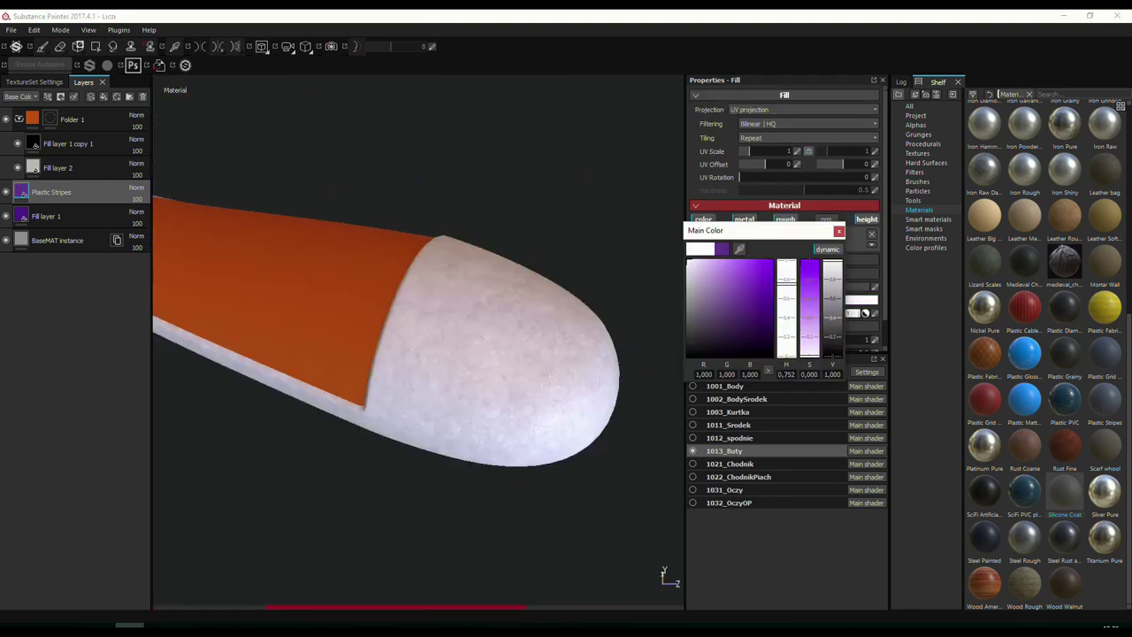
{"action": "left_click_drag", "start_coordinate": [379, 216], "coordinate": [467, 336], "text": "alt"}
{"action": "left_click", "coordinate": [808, 299]}
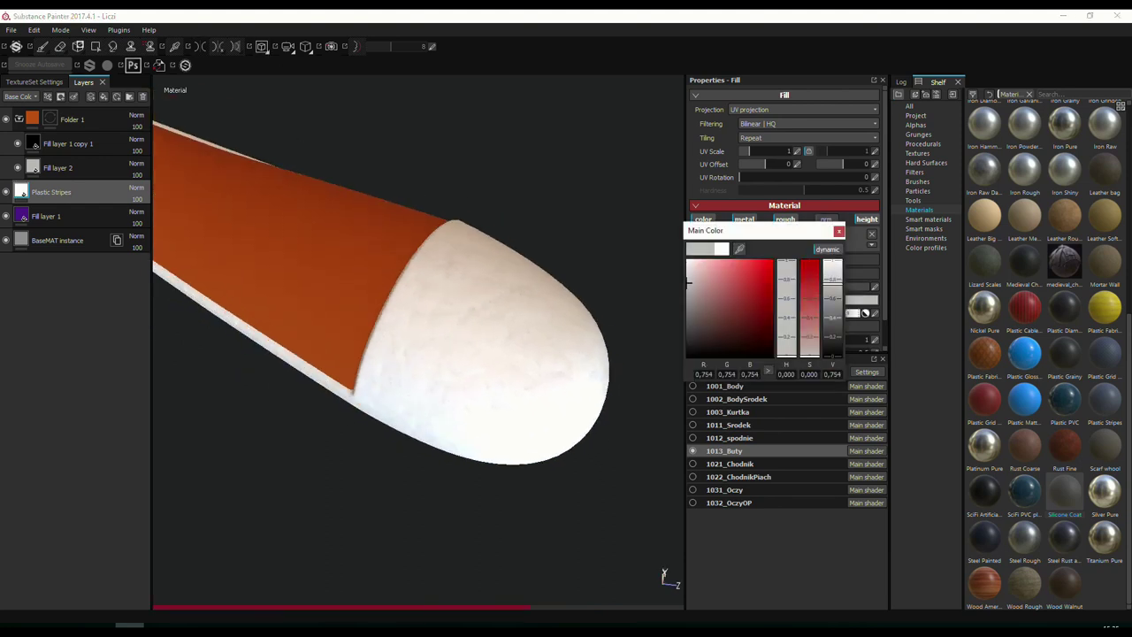
{"action": "left_click_drag", "start_coordinate": [743, 265], "coordinate": [708, 274]}
{"action": "left_click", "coordinate": [469, 531]}
{"action": "left_click", "coordinate": [136, 188]}
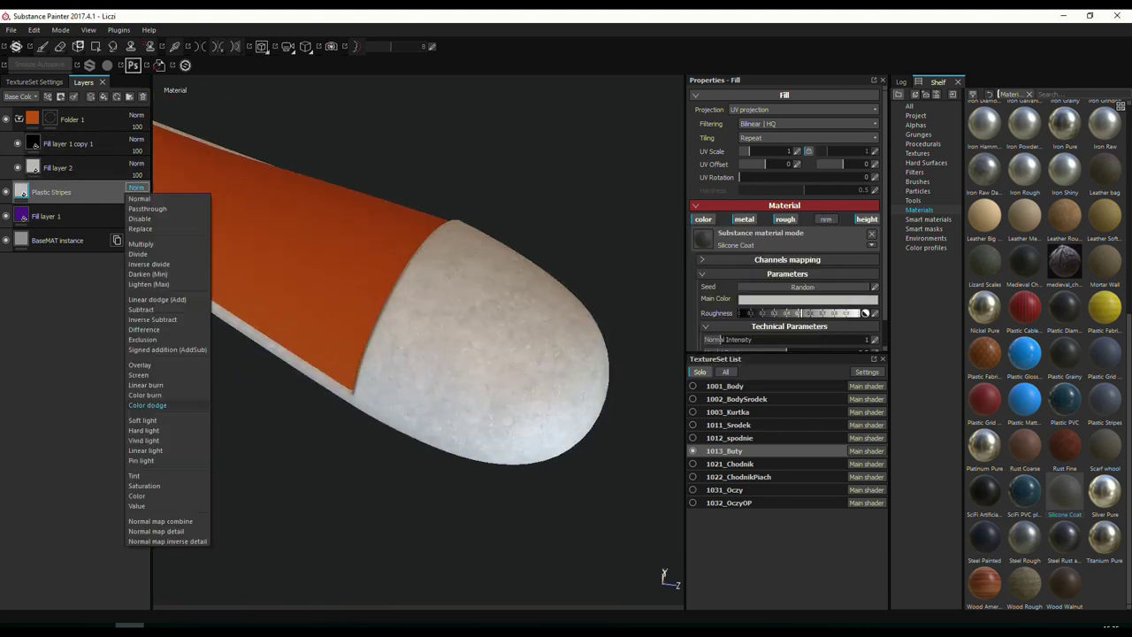
{"action": "left_click", "coordinate": [146, 285]}
Set the Silicone Coat layer's UV Scale to 5 and check the toes on both boots.
{"action": "mouse_move", "coordinate": [372, 292]}
{"action": "left_mouse_down", "text": "alt"}
{"action": "mouse_move", "coordinate": [446, 335]}
{"action": "mouse_move", "coordinate": [329, 315]}
{"action": "mouse_move", "coordinate": [326, 336]}
{"action": "mouse_move", "coordinate": [144, 232]}
{"action": "left_mouse_up", "text": "alt"}
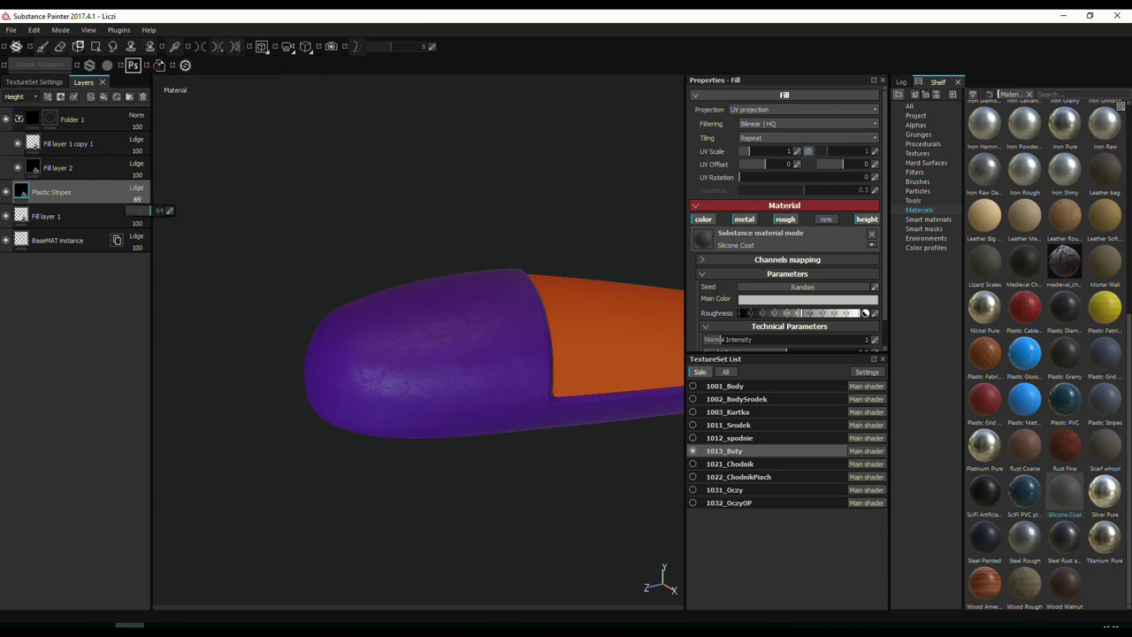
{"action": "mouse_move", "coordinate": [133, 210]}
{"action": "left_mouse_down", "text": "alt"}
{"action": "mouse_move", "coordinate": [607, 242]}
{"action": "mouse_move", "coordinate": [575, 309]}
{"action": "mouse_move", "coordinate": [586, 308]}
{"action": "mouse_move", "coordinate": [531, 336]}
{"action": "mouse_move", "coordinate": [536, 291]}
{"action": "mouse_move", "coordinate": [477, 309]}
{"action": "mouse_move", "coordinate": [475, 286]}
{"action": "left_mouse_up", "text": "alt"}
{"action": "left_click", "coordinate": [752, 151]}
{"action": "type", "text": "5"}
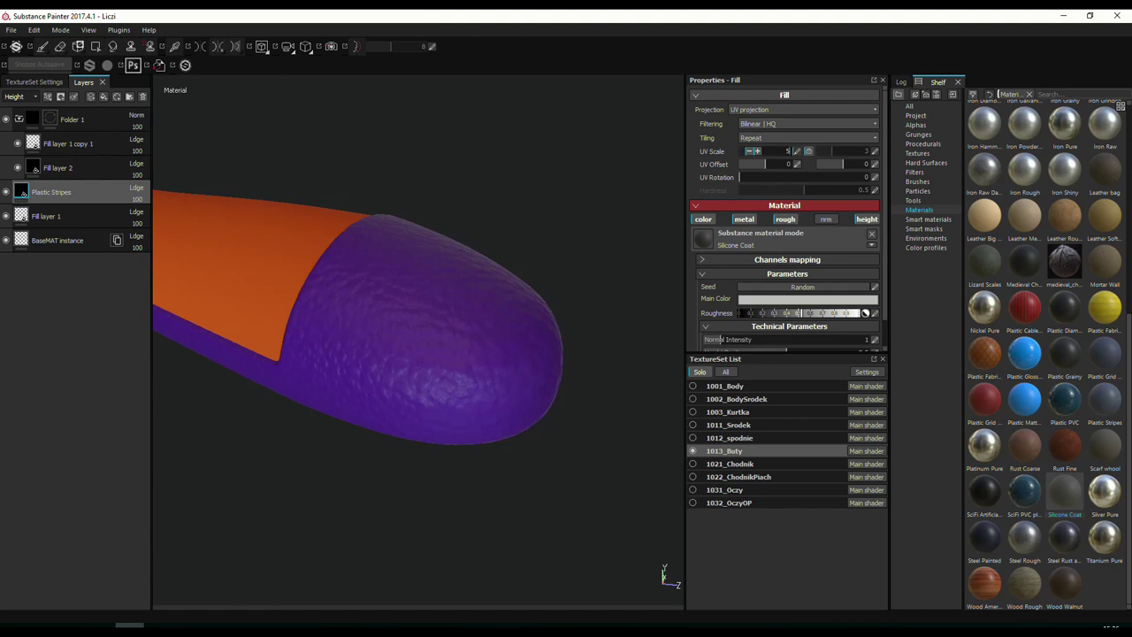
{"action": "mouse_move", "coordinate": [422, 193]}
{"action": "left_mouse_down", "text": "alt"}
{"action": "mouse_move", "coordinate": [505, 336]}
{"action": "mouse_move", "coordinate": [505, 258]}
{"action": "mouse_move", "coordinate": [484, 265]}
{"action": "left_mouse_up", "text": "alt"}
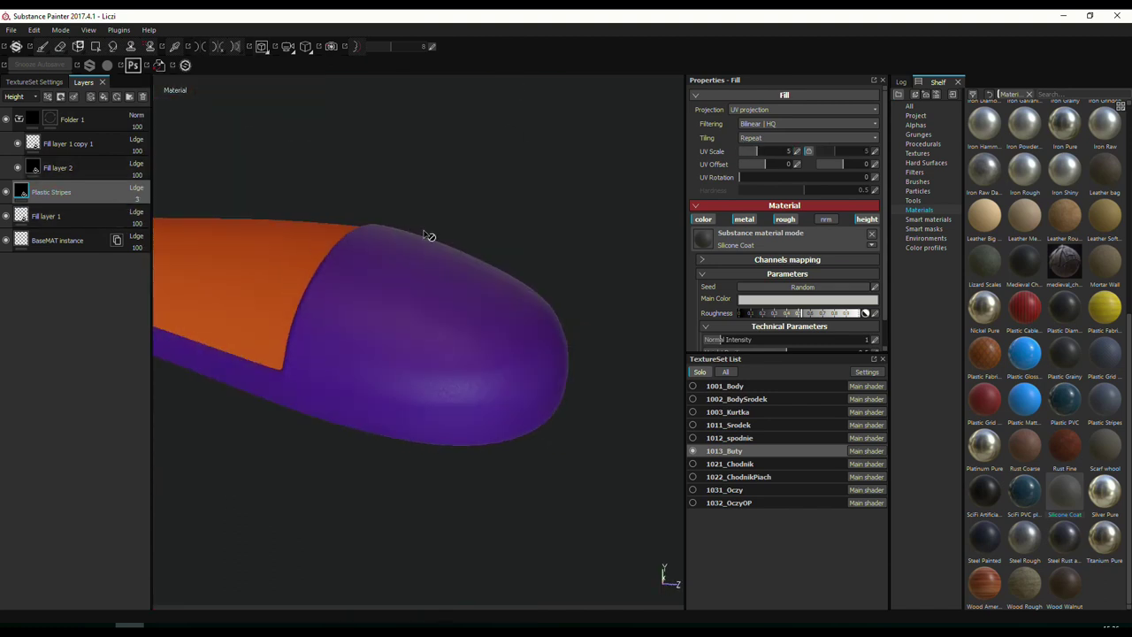
{"action": "mouse_move", "coordinate": [430, 235]}
{"action": "left_mouse_down", "text": "alt"}
{"action": "mouse_move", "coordinate": [581, 324]}
{"action": "mouse_move", "coordinate": [449, 312]}
{"action": "mouse_move", "coordinate": [485, 391]}
{"action": "mouse_move", "coordinate": [450, 306]}
{"action": "mouse_move", "coordinate": [374, 417]}
{"action": "left_mouse_up", "text": "alt"}
{"action": "mouse_move", "coordinate": [374, 417]}
{"action": "right_mouse_down", "text": "alt"}
{"action": "mouse_move", "coordinate": [527, 397]}
{"action": "mouse_move", "coordinate": [460, 371]}
{"action": "right_mouse_up", "text": "alt"}
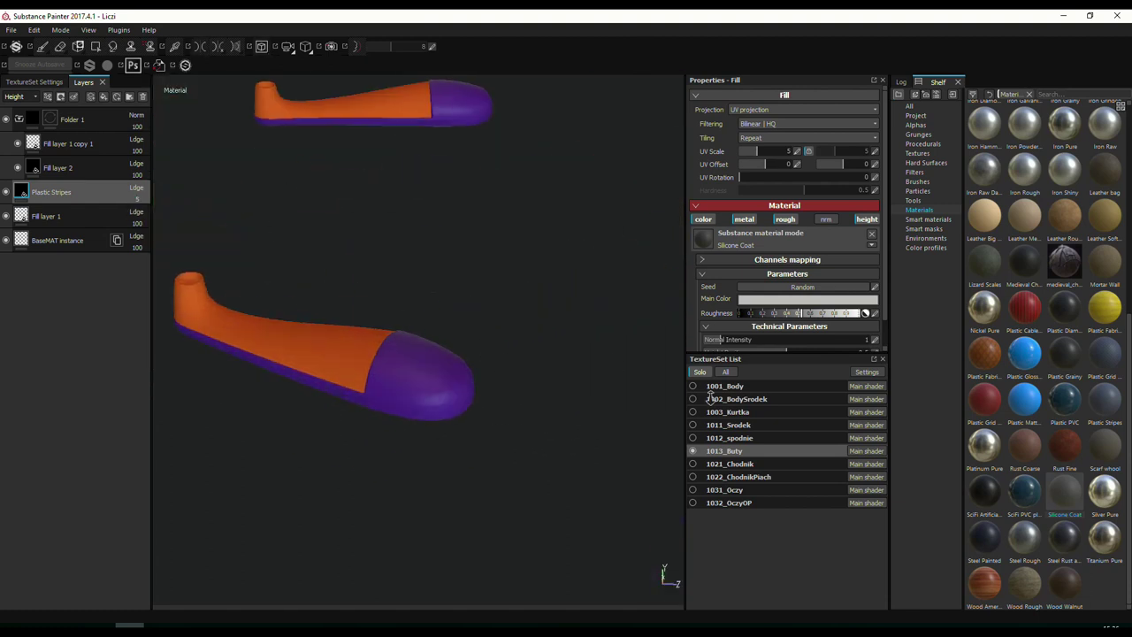
{"action": "left_click_drag", "start_coordinate": [460, 372], "coordinate": [265, 221], "text": "alt"}
Add Fill layer 3 above Fill layer 1 copy 1 with colour, metal and normal channels disabled.
{"action": "left_click", "coordinate": [68, 144]}
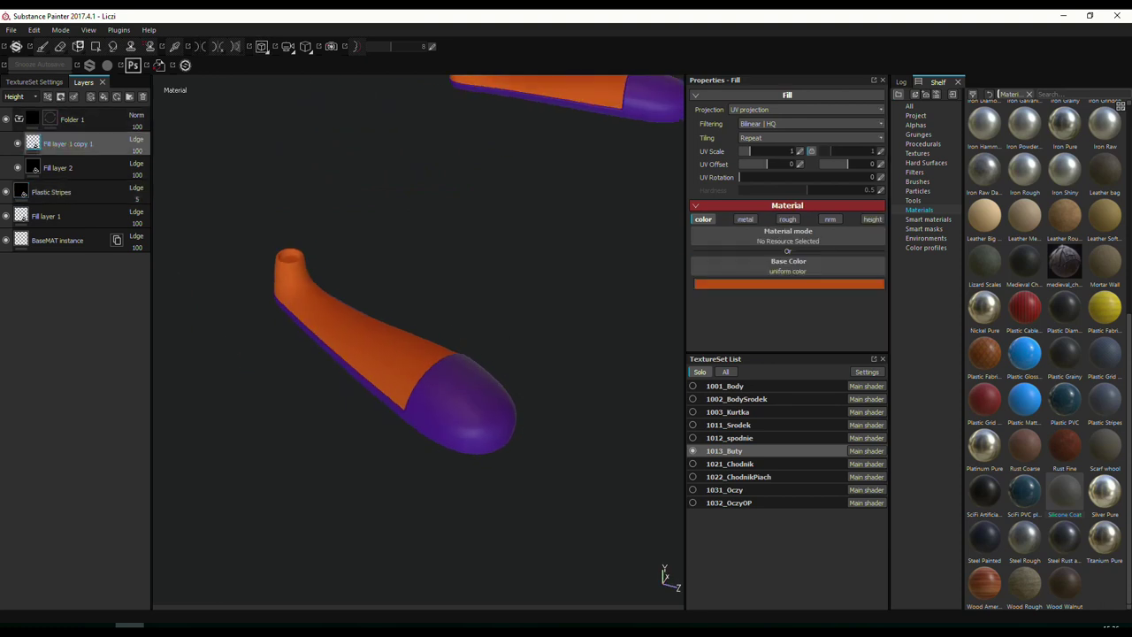
{"action": "left_click", "coordinate": [102, 96]}
{"action": "left_click", "coordinate": [825, 219]}
{"action": "left_click", "coordinate": [744, 219]}
{"action": "left_click", "coordinate": [916, 116]}
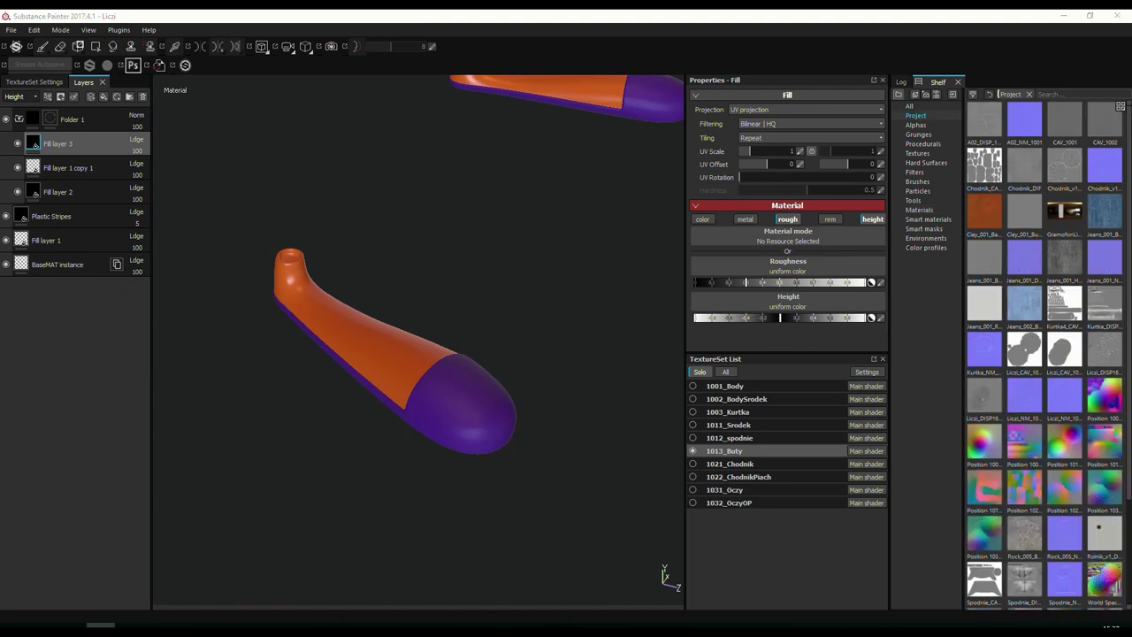
{"action": "key", "text": "alt+Tab"}
Open the B2M folder and scroll down to the Fabric_002 maps.
{"action": "double_click", "coordinate": [607, 213]}
{"action": "left_click", "coordinate": [752, 382]}
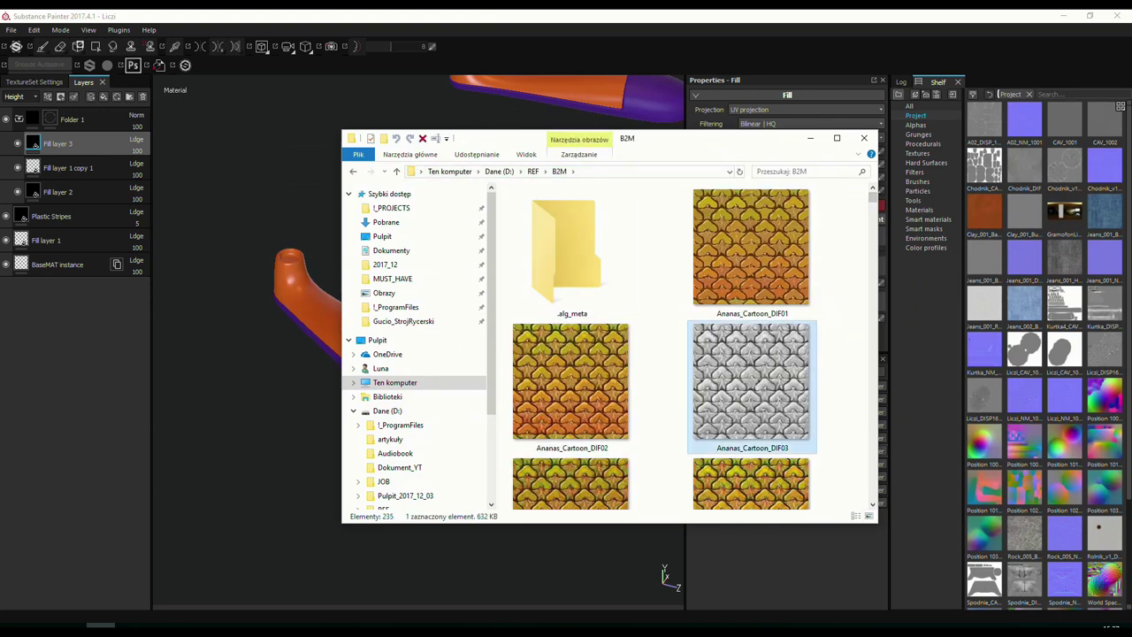
{"action": "scroll", "coordinate": [752, 380], "scroll_direction": "down", "scroll_amount": 5}
{"action": "scroll", "coordinate": [752, 380], "scroll_direction": "down", "scroll_amount": 3}
{"action": "scroll", "coordinate": [752, 380], "scroll_direction": "down", "scroll_amount": 3}
{"action": "scroll", "coordinate": [752, 380], "scroll_direction": "down", "scroll_amount": 3}
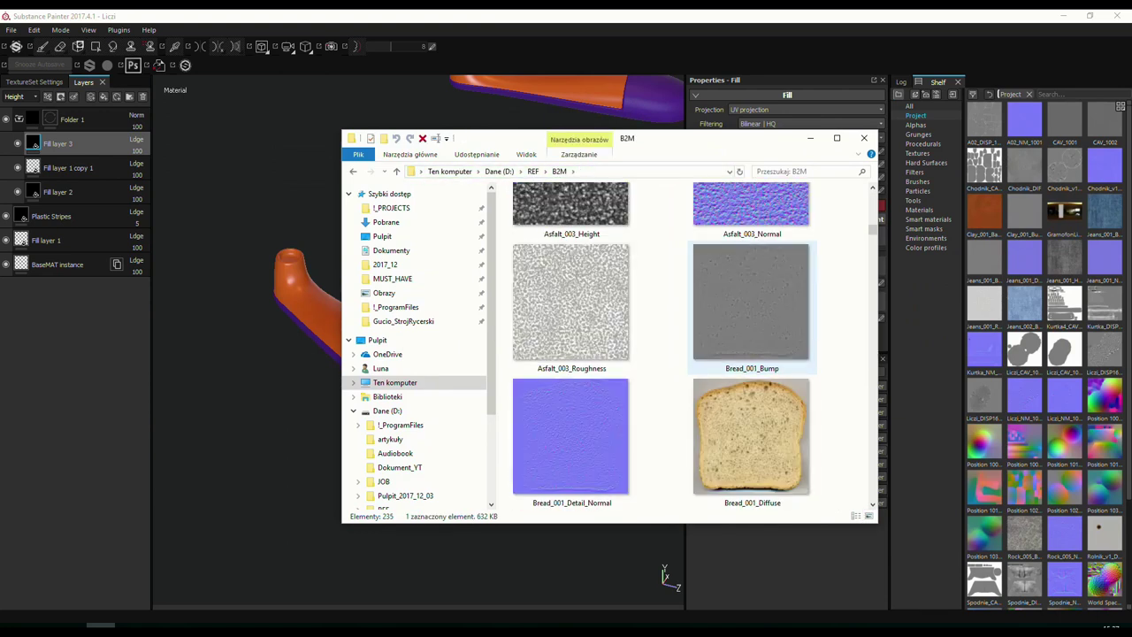
{"action": "scroll", "coordinate": [752, 305], "scroll_direction": "down", "scroll_amount": 2}
{"action": "scroll", "coordinate": [751, 305], "scroll_direction": "down", "scroll_amount": 3}
{"action": "scroll", "coordinate": [752, 305], "scroll_direction": "down", "scroll_amount": 3}
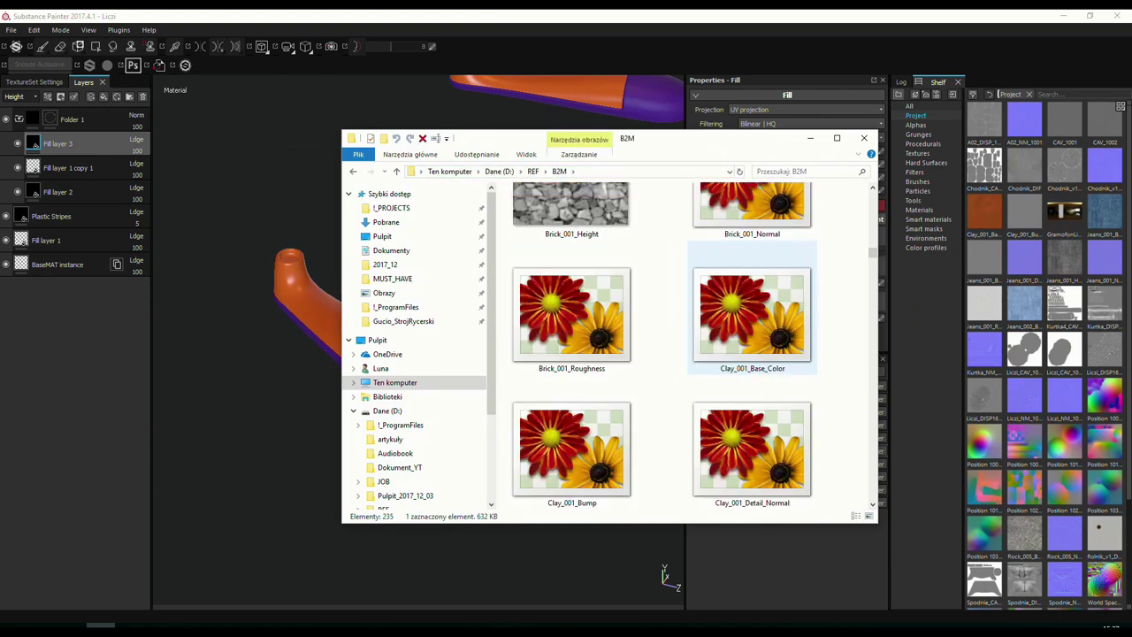
{"action": "scroll", "coordinate": [752, 318], "scroll_direction": "down", "scroll_amount": 2}
{"action": "scroll", "coordinate": [752, 319], "scroll_direction": "down", "scroll_amount": 3}
{"action": "scroll", "coordinate": [752, 319], "scroll_direction": "down", "scroll_amount": 3}
{"action": "scroll", "coordinate": [751, 318], "scroll_direction": "down", "scroll_amount": 2}
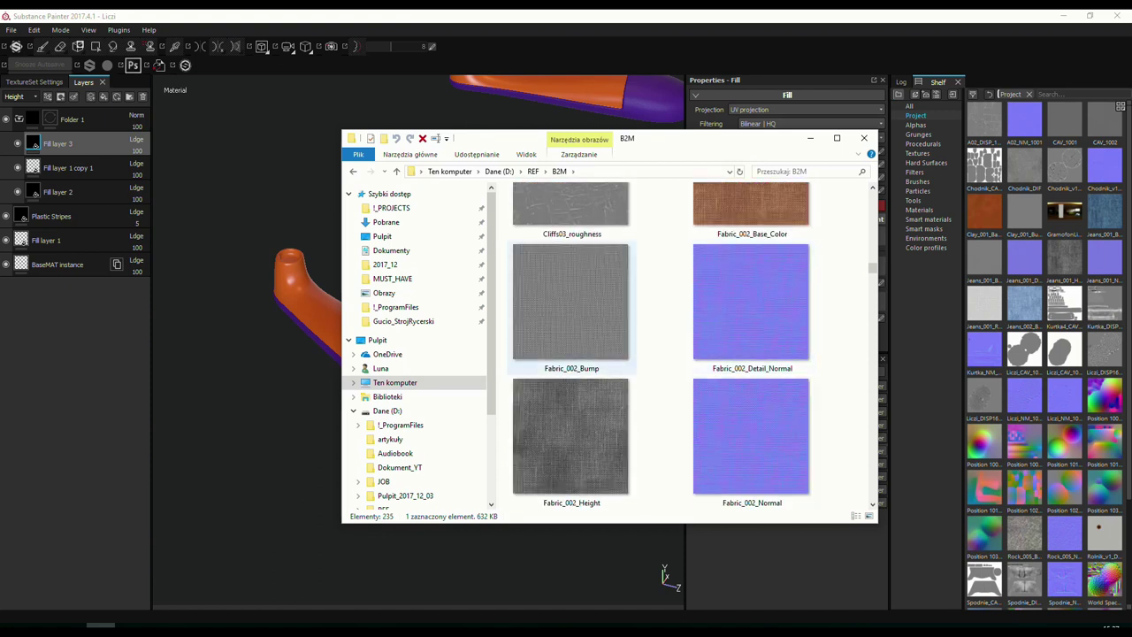
Drag Fabric_002_Bump and Fabric_002_Height into Substance Painter, marking Height as a texture.
{"action": "left_click", "coordinate": [571, 306]}
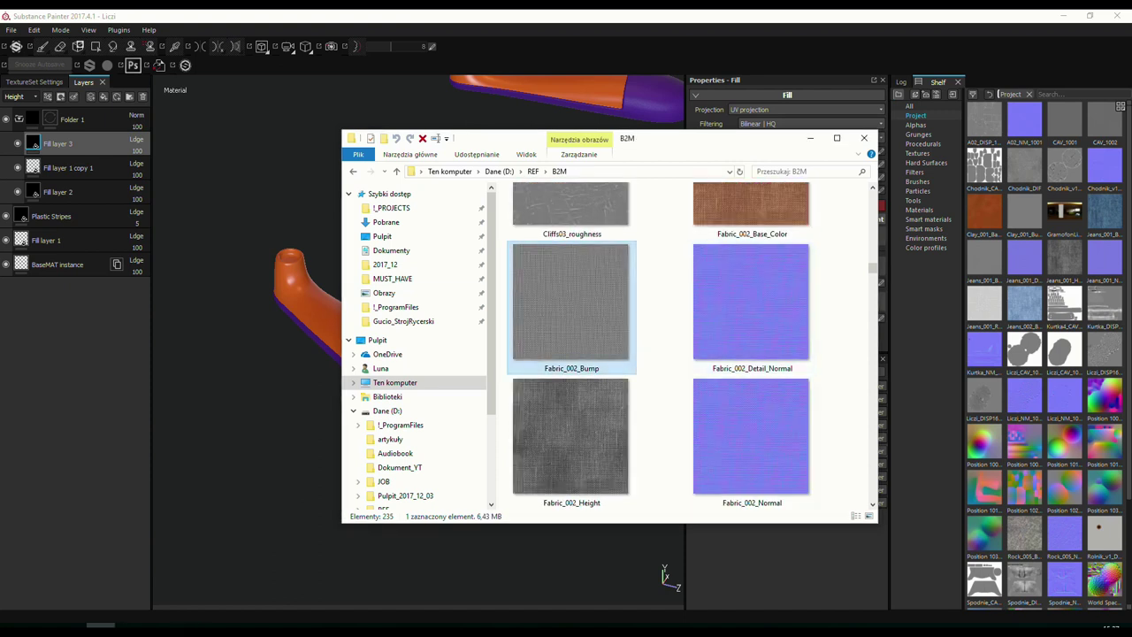
{"action": "left_click", "coordinate": [571, 438]}
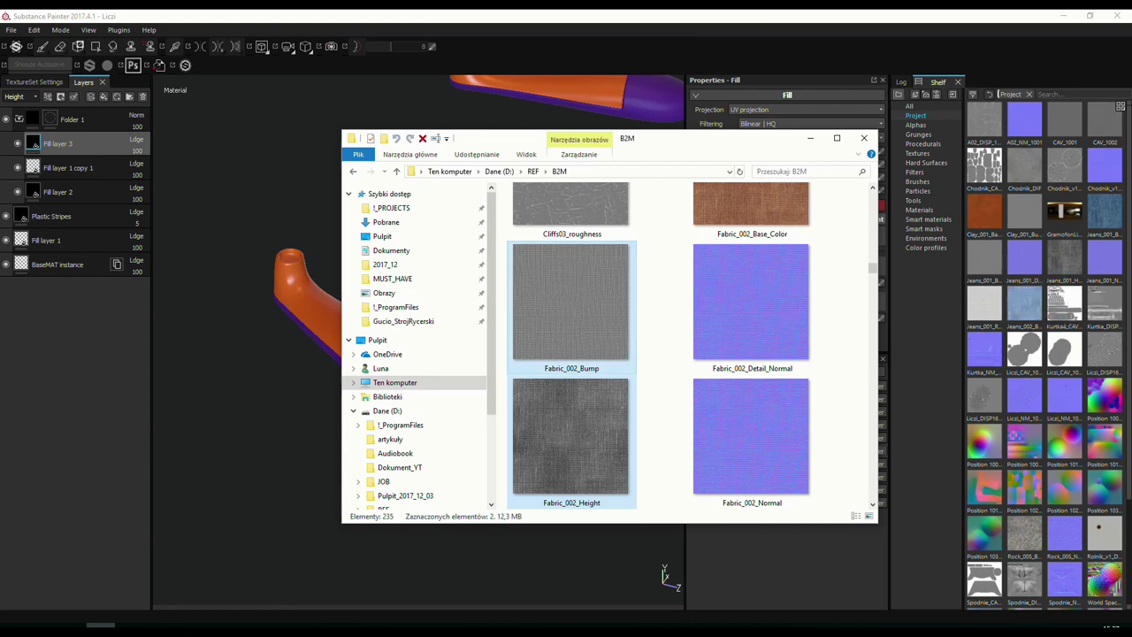
{"action": "left_click_drag", "start_coordinate": [571, 438], "coordinate": [1043, 354]}
{"action": "left_click", "coordinate": [717, 215]}
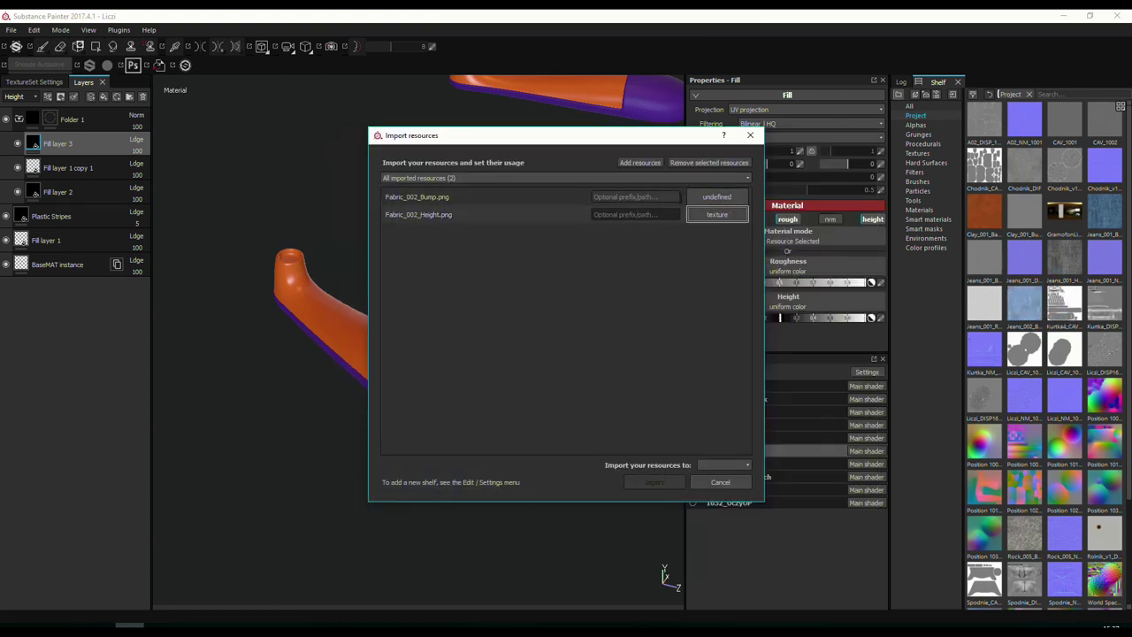
Import both Fabric_002 maps into the project as textures.
{"action": "left_click", "coordinate": [723, 465]}
{"action": "left_click", "coordinate": [723, 495]}
{"action": "left_click", "coordinate": [654, 482]}
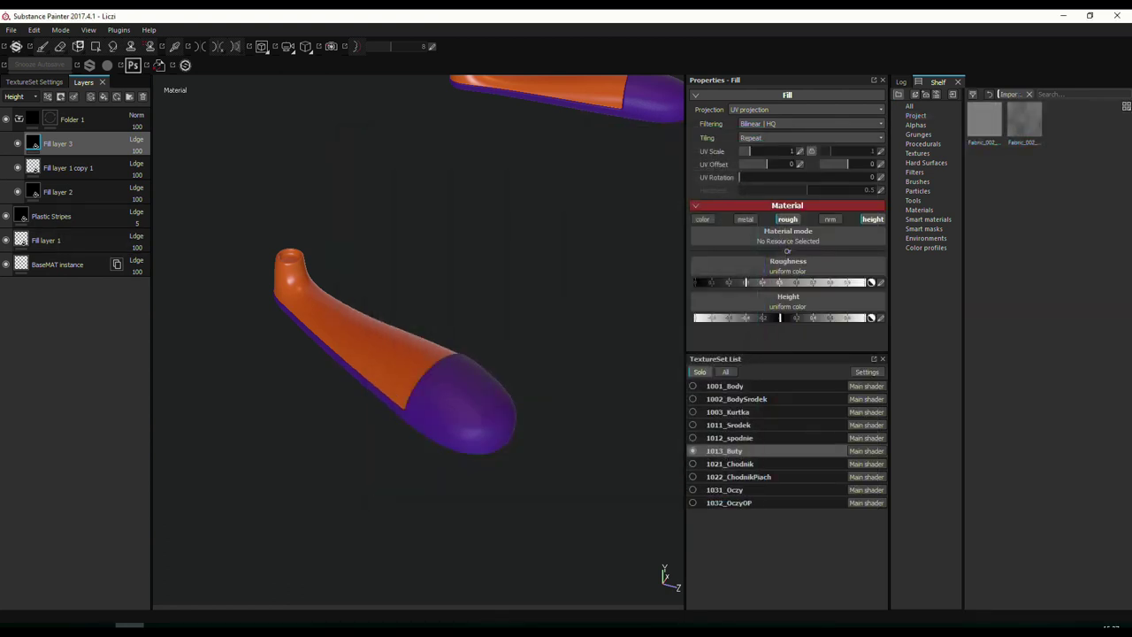
Assign Fabric_002_Bump to height and Fabric_002_Height to roughness on Fill layer 3, then add a Levels effect.
{"action": "left_click_drag", "start_coordinate": [787, 301], "coordinate": [787, 305]}
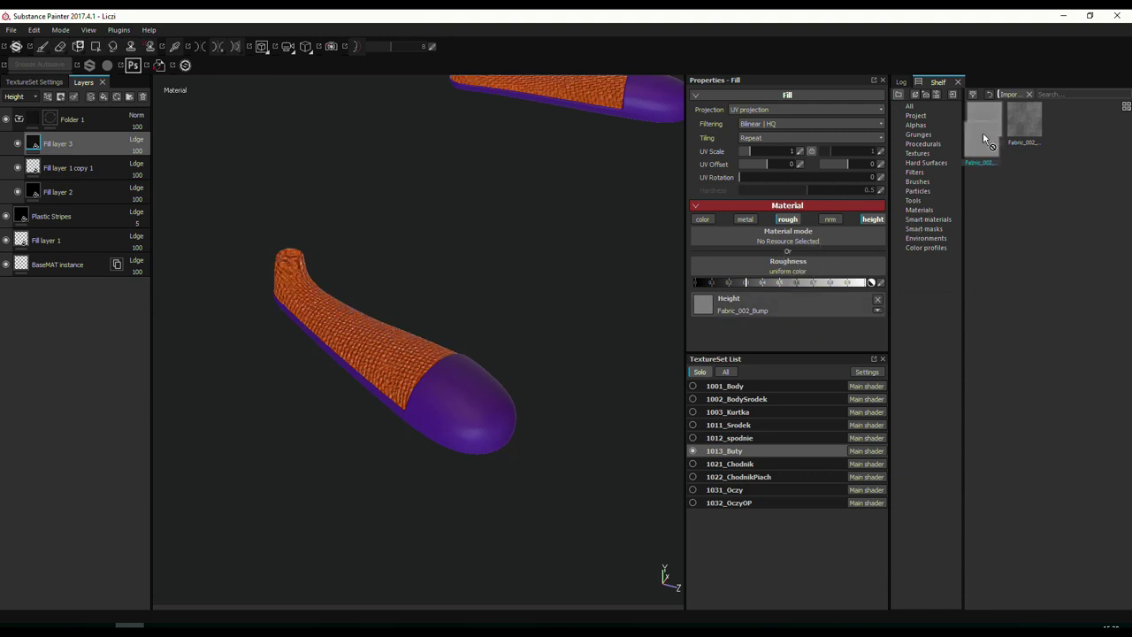
{"action": "left_click_drag", "start_coordinate": [985, 140], "coordinate": [787, 267]}
{"action": "scroll", "coordinate": [415, 372], "scroll_direction": "up", "scroll_amount": 2}
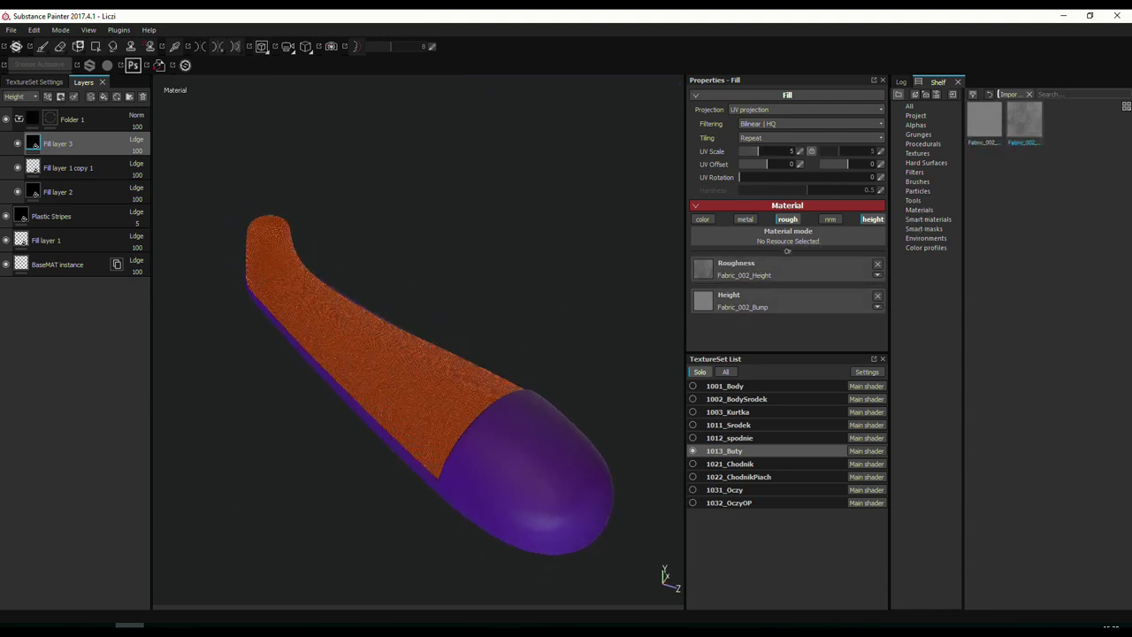
{"action": "left_click", "coordinate": [48, 97]}
{"action": "left_click", "coordinate": [73, 146]}
Point the first Levels at Roughness and add a second Levels on Height that flattens the relief.
{"action": "left_click", "coordinate": [813, 112]}
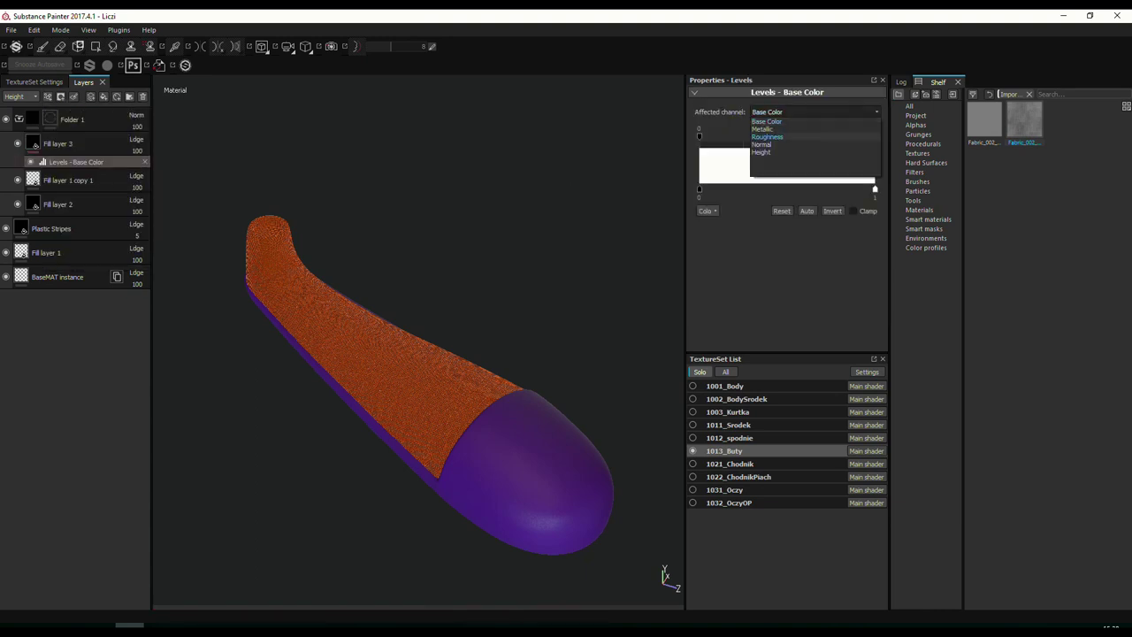
{"action": "left_click", "coordinate": [770, 142]}
{"action": "left_click", "coordinate": [48, 96]}
{"action": "left_click", "coordinate": [74, 146]}
{"action": "left_click", "coordinate": [813, 112]}
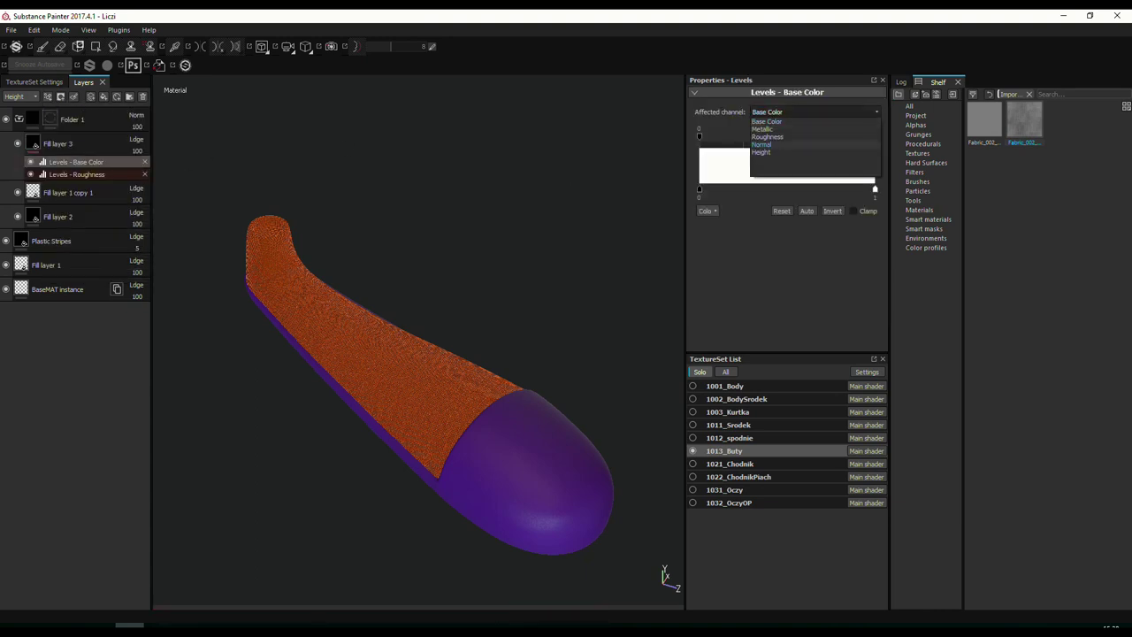
{"action": "left_click", "coordinate": [768, 124]}
{"action": "left_click_drag", "start_coordinate": [831, 188], "coordinate": [869, 188]}
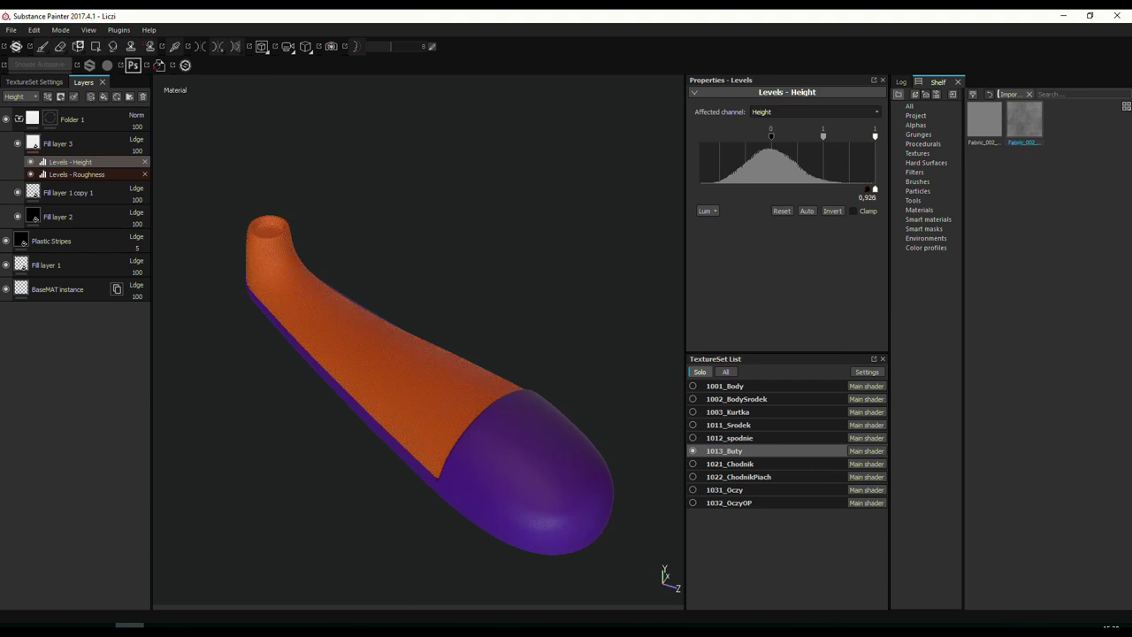
Inspect the boot's fabric and set the roughness Levels midtone to 0.786.
{"action": "left_click_drag", "start_coordinate": [531, 354], "coordinate": [434, 330], "text": "alt"}
{"action": "scroll", "coordinate": [614, 348], "scroll_direction": "up", "scroll_amount": 5}
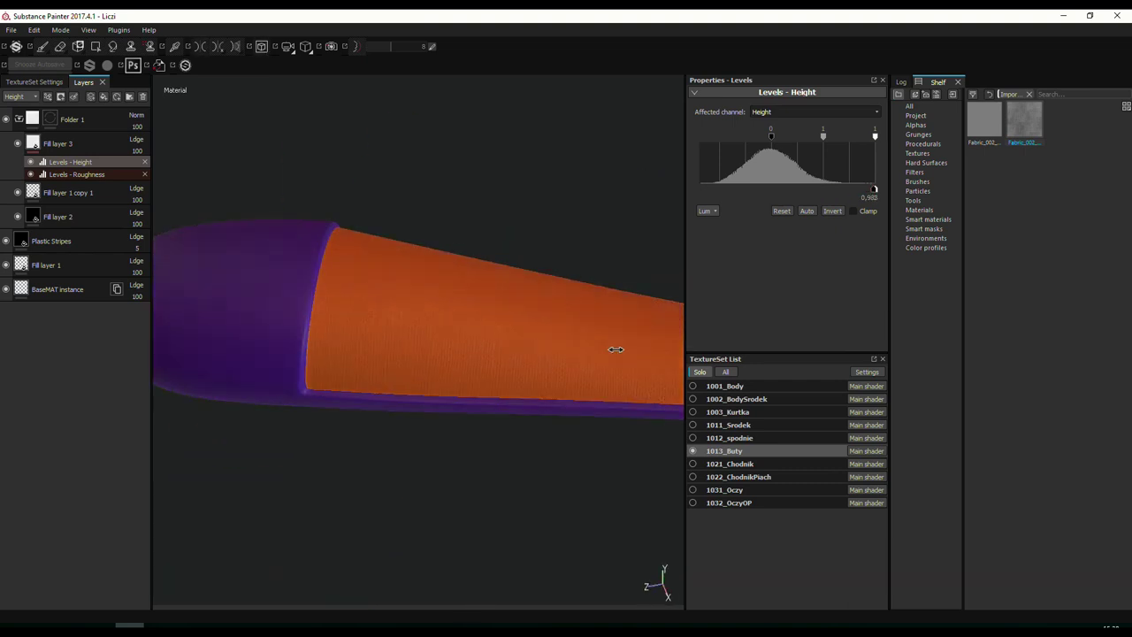
{"action": "mouse_move", "coordinate": [590, 359]}
{"action": "left_mouse_down", "text": "alt"}
{"action": "mouse_move", "coordinate": [430, 331]}
{"action": "mouse_move", "coordinate": [478, 359]}
{"action": "left_mouse_up", "text": "alt"}
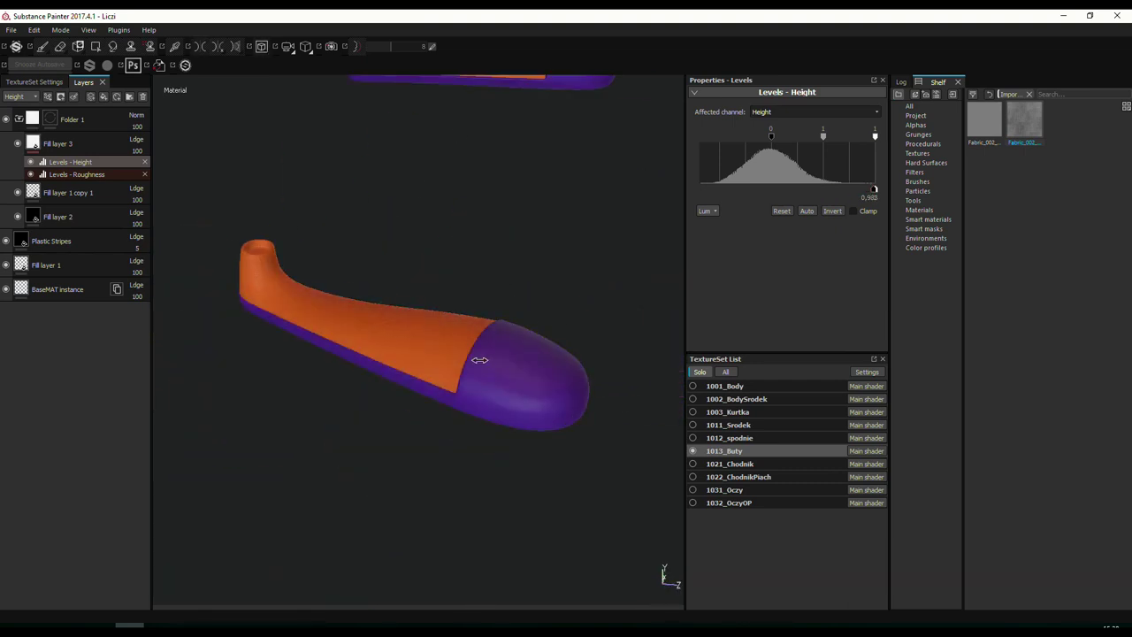
{"action": "scroll", "coordinate": [513, 344], "scroll_direction": "up", "scroll_amount": 5}
{"action": "left_click", "coordinate": [71, 143]}
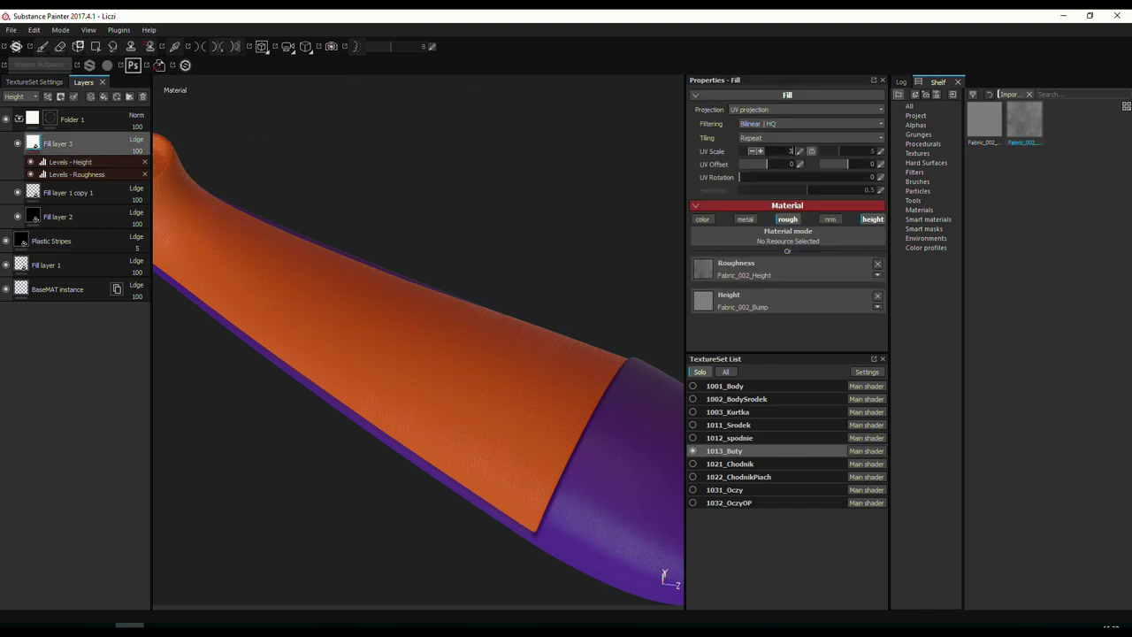
{"action": "scroll", "coordinate": [457, 240], "scroll_direction": "down", "scroll_amount": 5}
{"action": "left_click_drag", "start_coordinate": [458, 239], "coordinate": [344, 321], "text": "alt"}
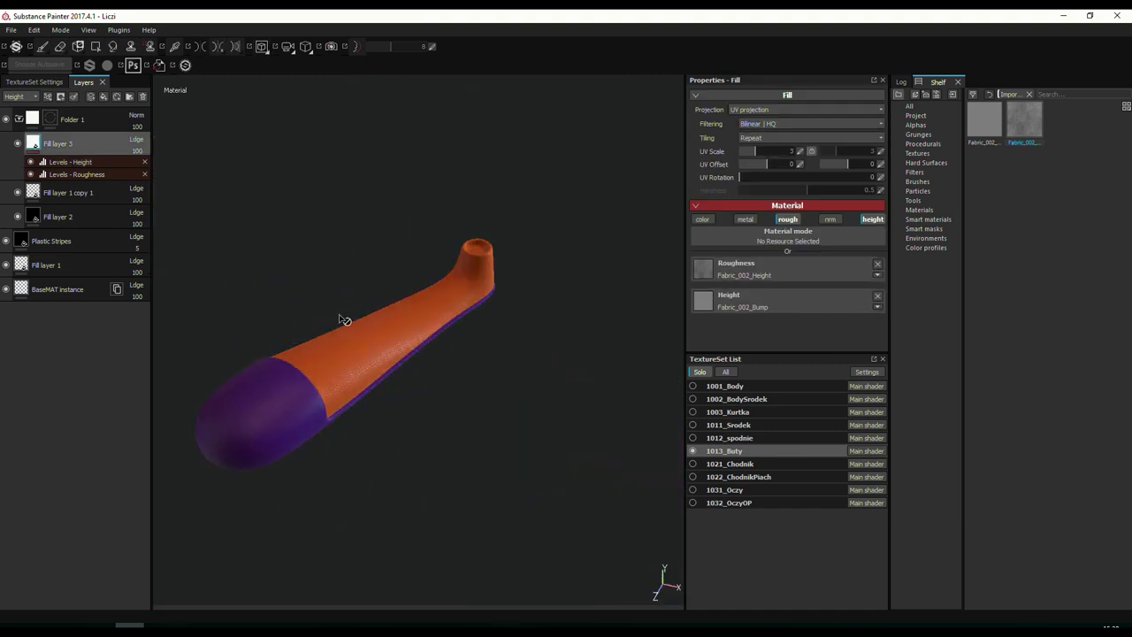
{"action": "scroll", "coordinate": [344, 321], "scroll_direction": "up", "scroll_amount": 5}
{"action": "left_click", "coordinate": [77, 174]}
{"action": "left_click_drag", "start_coordinate": [875, 190], "coordinate": [862, 190]}
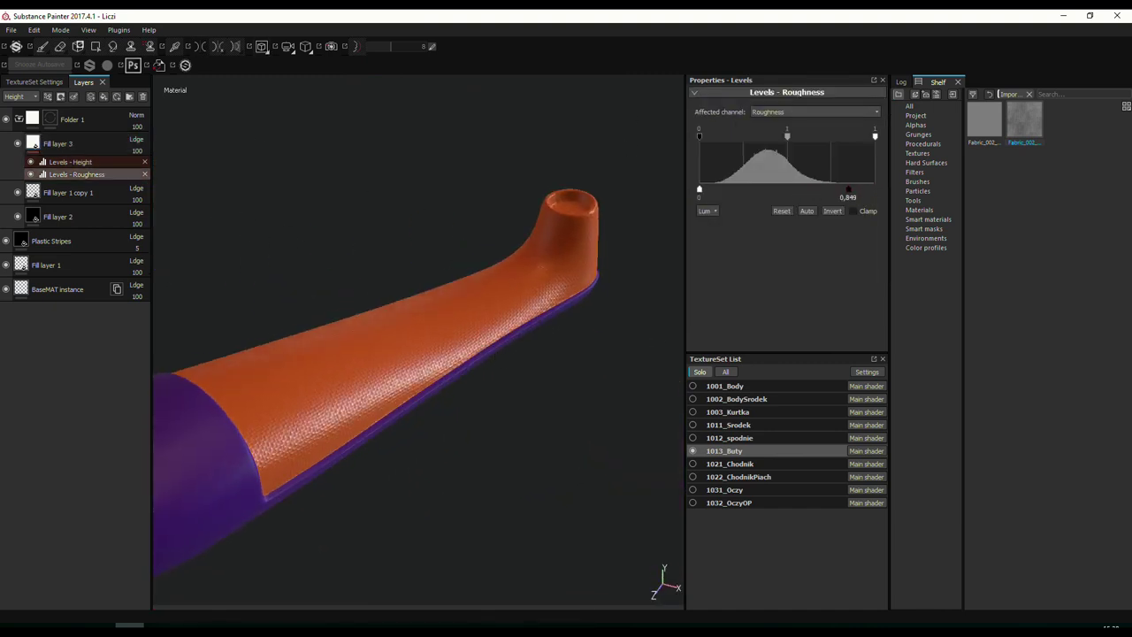
{"action": "left_click_drag", "start_coordinate": [698, 189], "coordinate": [712, 189]}
{"action": "left_click_drag", "start_coordinate": [787, 135], "coordinate": [767, 136]}
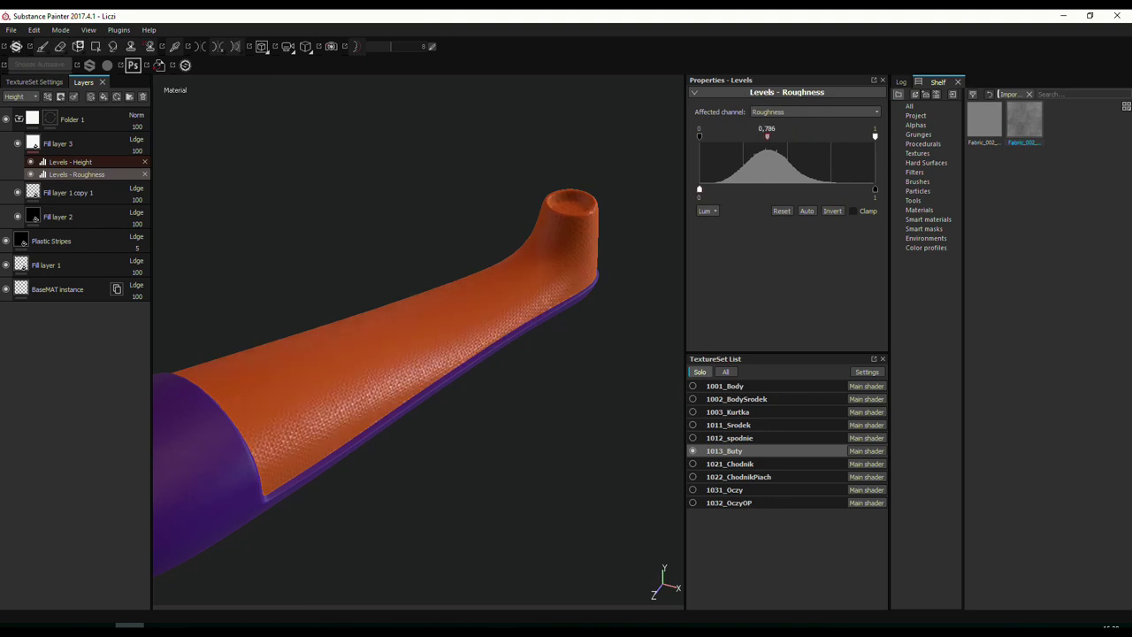
Make Fill layer 1 copy 1's orange base rougher, comparing with Fill layer 3 hidden.
{"action": "left_click", "coordinate": [58, 143]}
{"action": "left_click", "coordinate": [68, 192]}
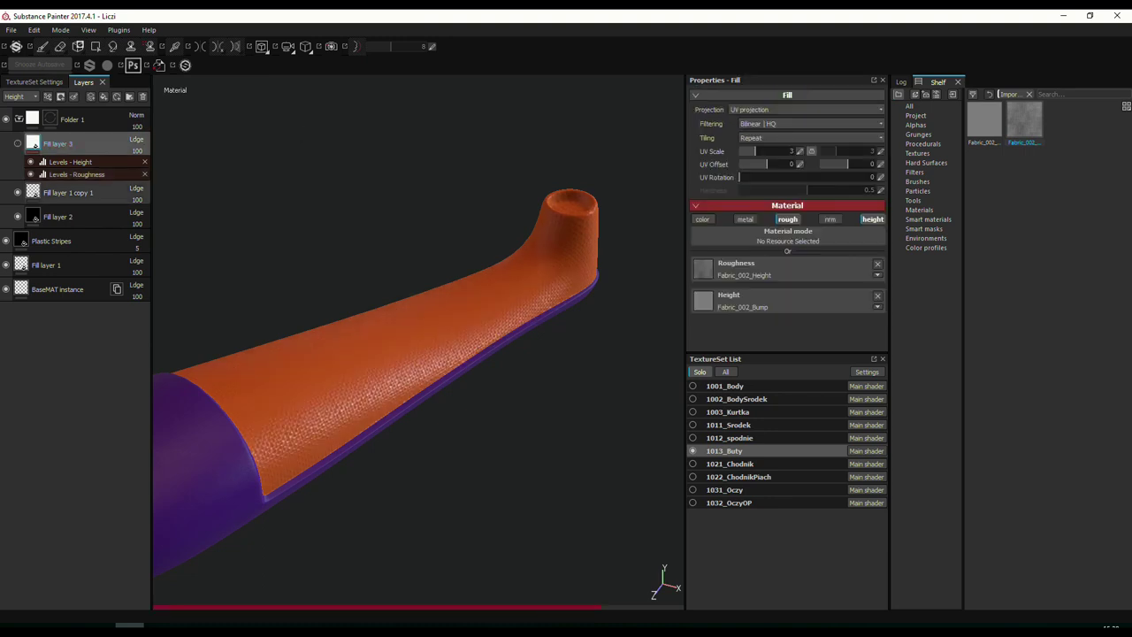
{"action": "left_click", "coordinate": [17, 143]}
{"action": "left_click_drag", "start_coordinate": [745, 321], "coordinate": [782, 320]}
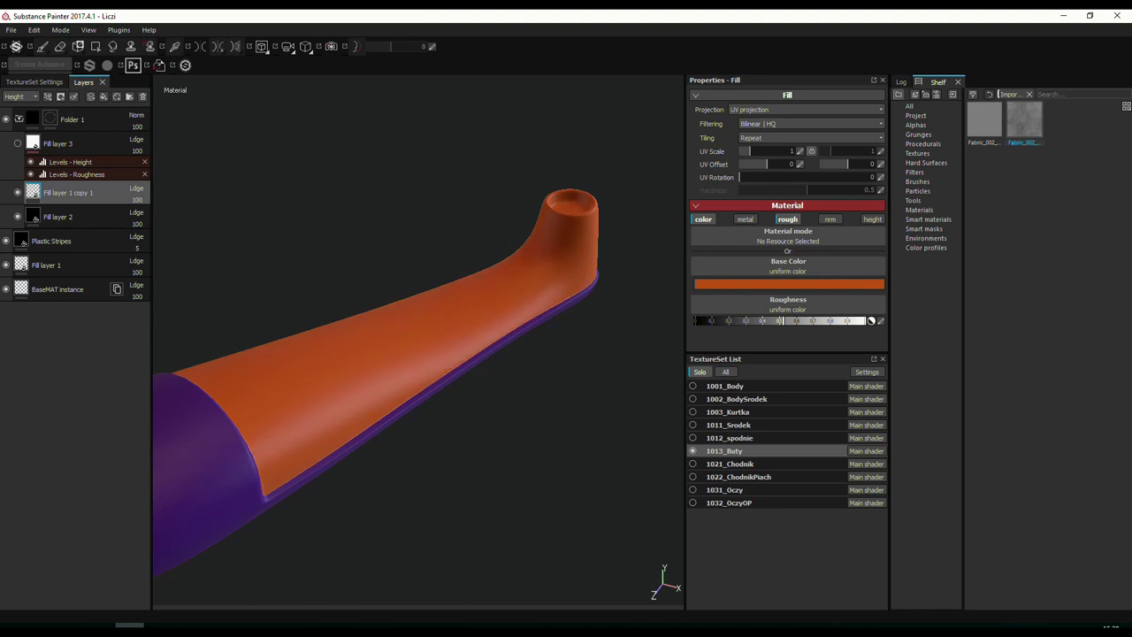
{"action": "left_click", "coordinate": [57, 143]}
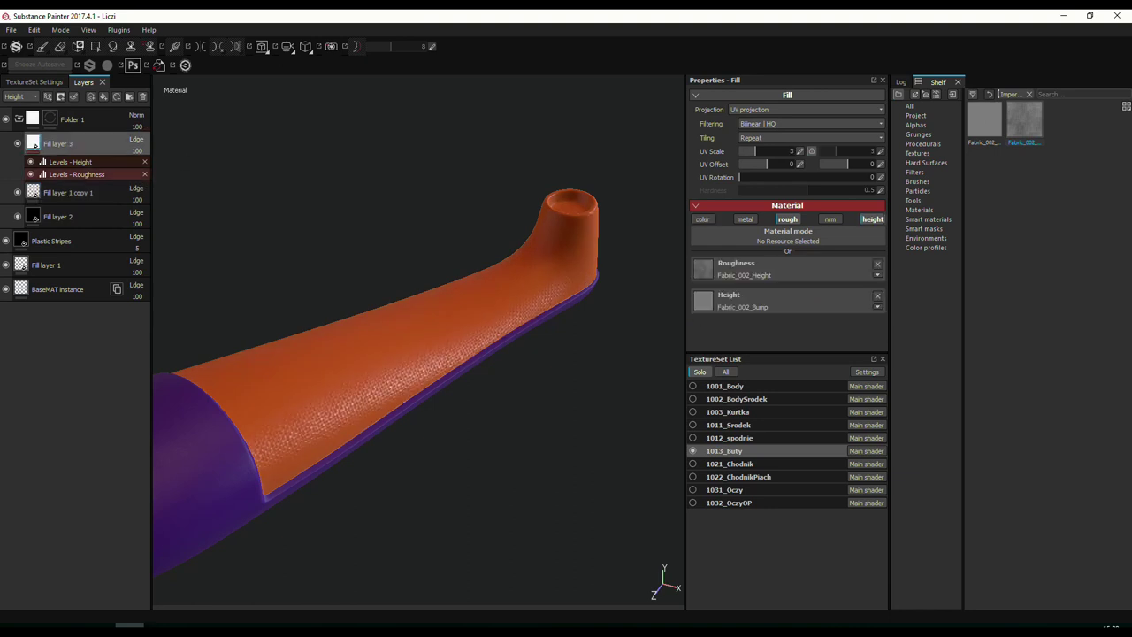
{"action": "left_click", "coordinate": [77, 174]}
{"action": "left_click", "coordinate": [58, 143]}
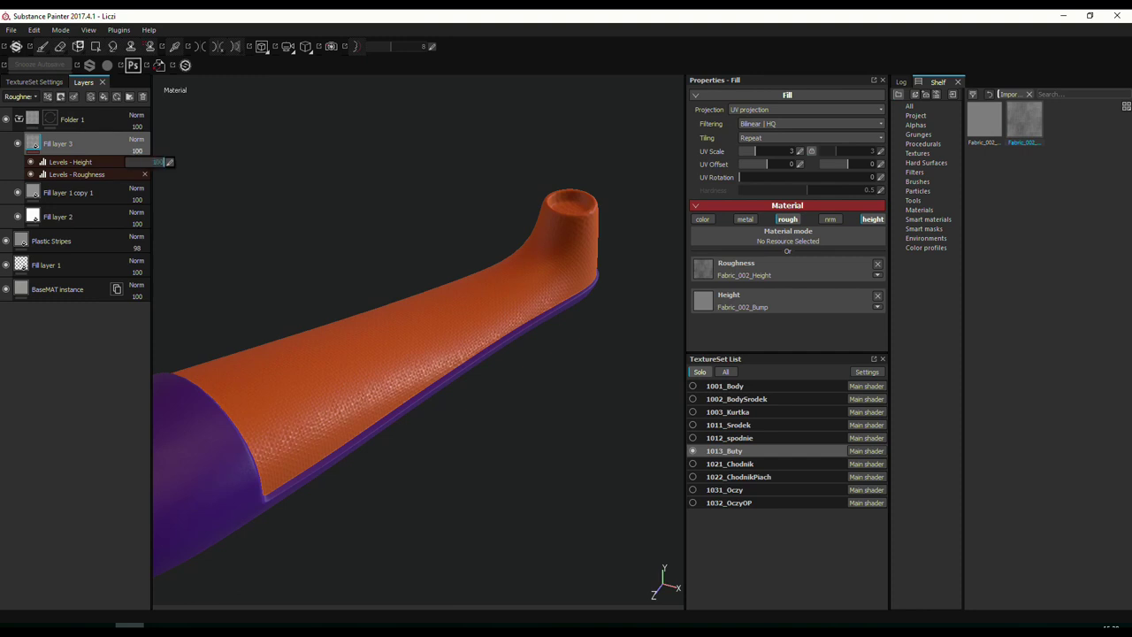
Lower the roughness Levels midtone to 0.509 and try Fill layer 3 opacities from 41 to 64.
{"action": "left_click", "coordinate": [77, 174]}
{"action": "mouse_move", "coordinate": [786, 135]}
{"action": "left_mouse_down"}
{"action": "mouse_move", "coordinate": [741, 135]}
{"action": "mouse_move", "coordinate": [756, 135]}
{"action": "left_mouse_up"}
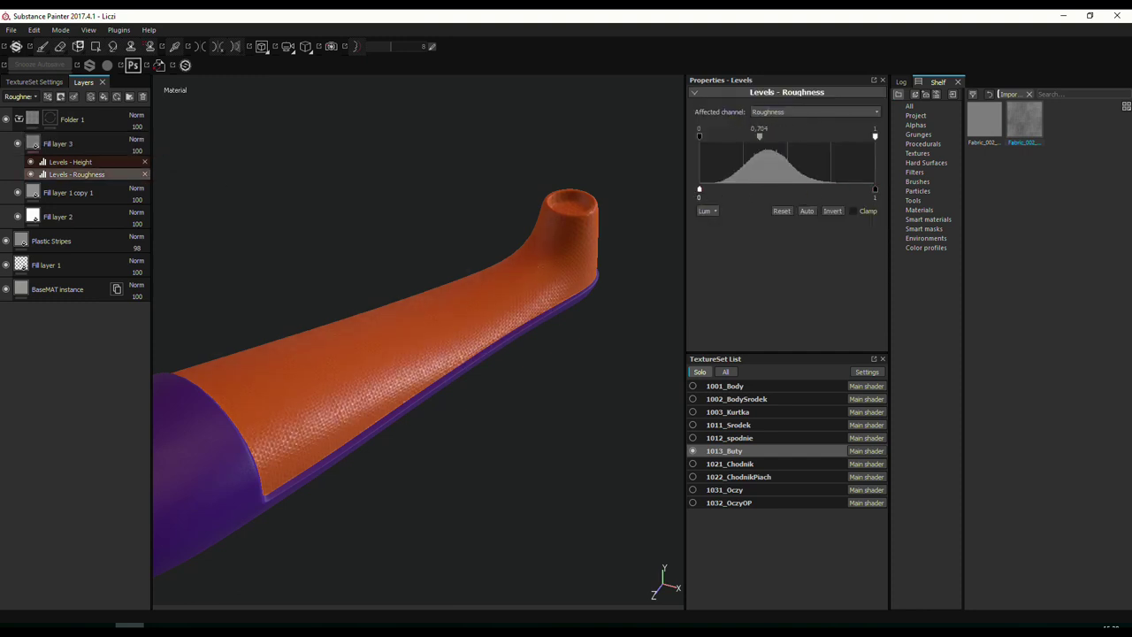
{"action": "left_click", "coordinate": [53, 143]}
{"action": "left_click_drag", "start_coordinate": [137, 150], "coordinate": [141, 161]}
{"action": "left_click_drag", "start_coordinate": [505, 392], "coordinate": [366, 346], "text": "alt"}
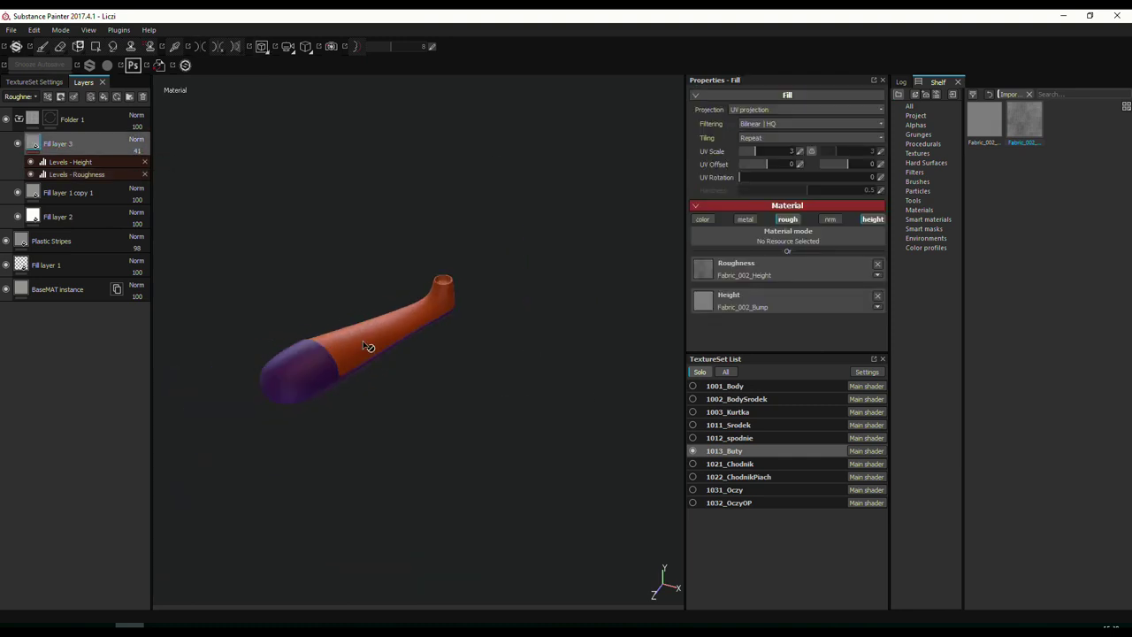
{"action": "left_click", "coordinate": [137, 151]}
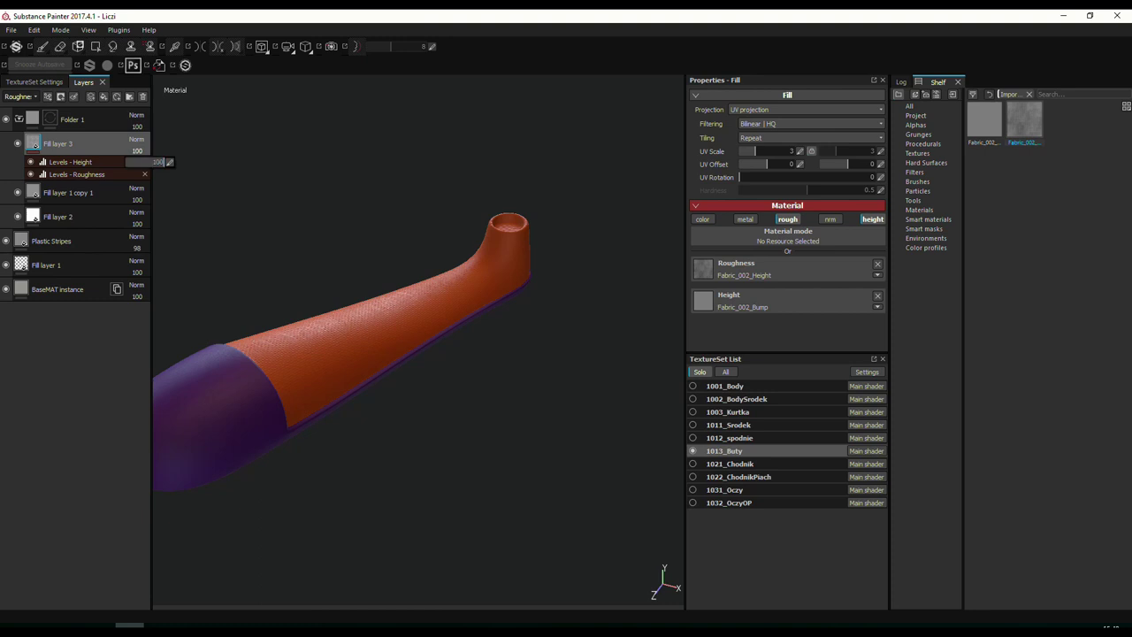
{"action": "left_click", "coordinate": [67, 192]}
{"action": "left_click", "coordinate": [137, 150]}
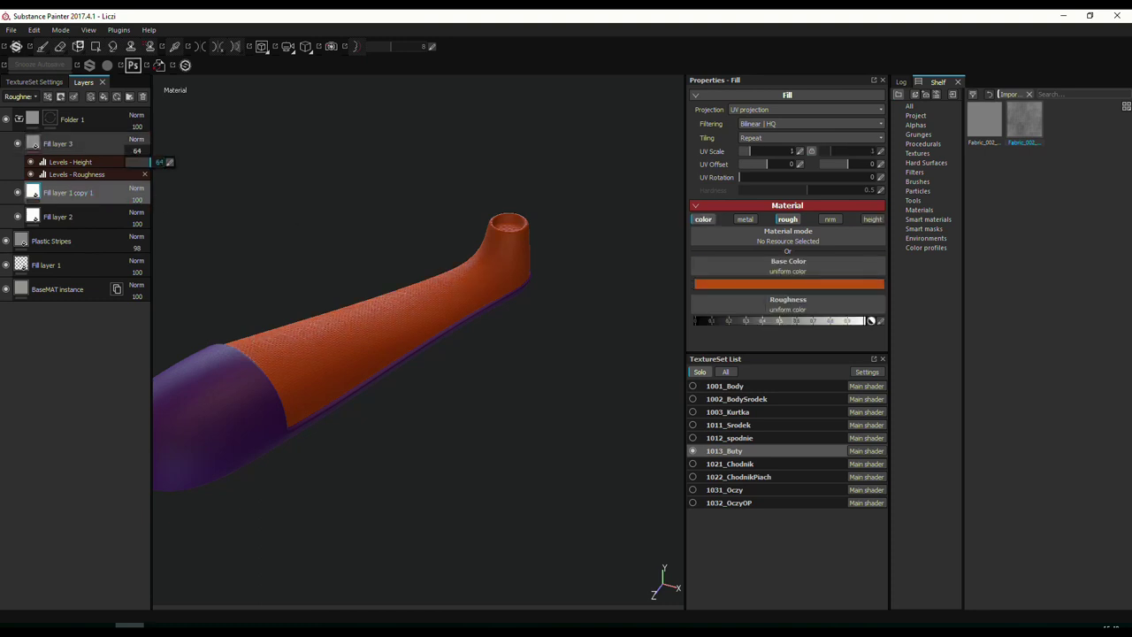
{"action": "mouse_move", "coordinate": [413, 283]}
{"action": "left_mouse_down", "text": "alt"}
{"action": "mouse_move", "coordinate": [392, 336]}
{"action": "mouse_move", "coordinate": [450, 328]}
{"action": "mouse_move", "coordinate": [454, 405]}
{"action": "mouse_move", "coordinate": [427, 410]}
{"action": "mouse_move", "coordinate": [462, 368]}
{"action": "mouse_move", "coordinate": [463, 392]}
{"action": "left_mouse_up", "text": "alt"}
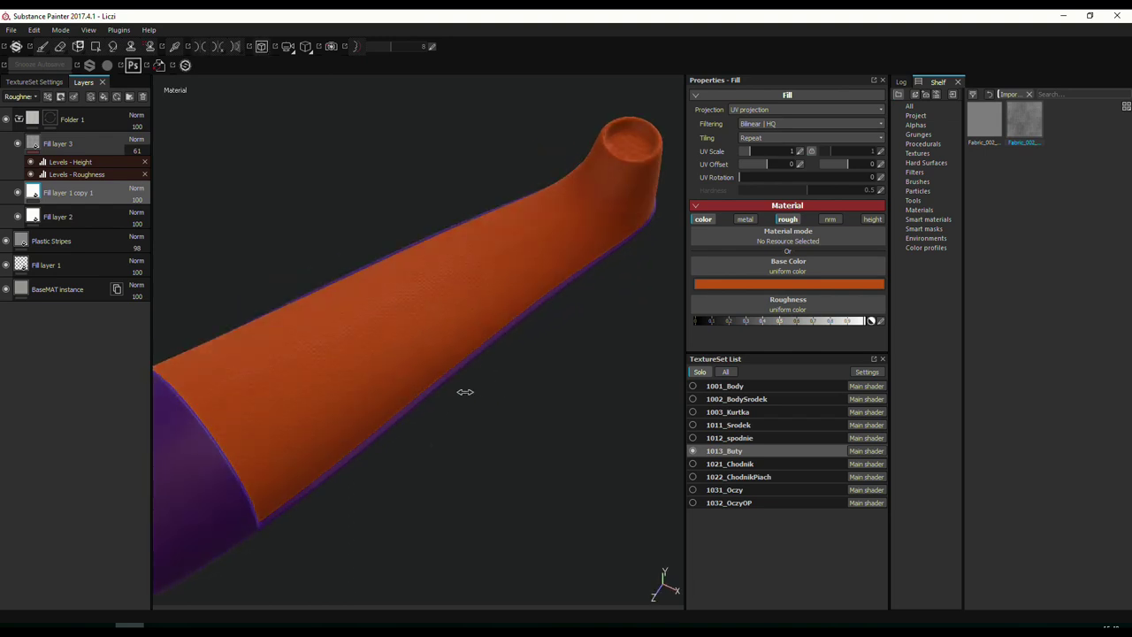
Feed Fabric_002_Height into Fill layer 3's base colour, blended Soft light at opacity 67.
{"action": "left_click", "coordinate": [57, 143]}
{"action": "left_click", "coordinate": [702, 219]}
{"action": "left_click_drag", "start_coordinate": [984, 120], "coordinate": [703, 270]}
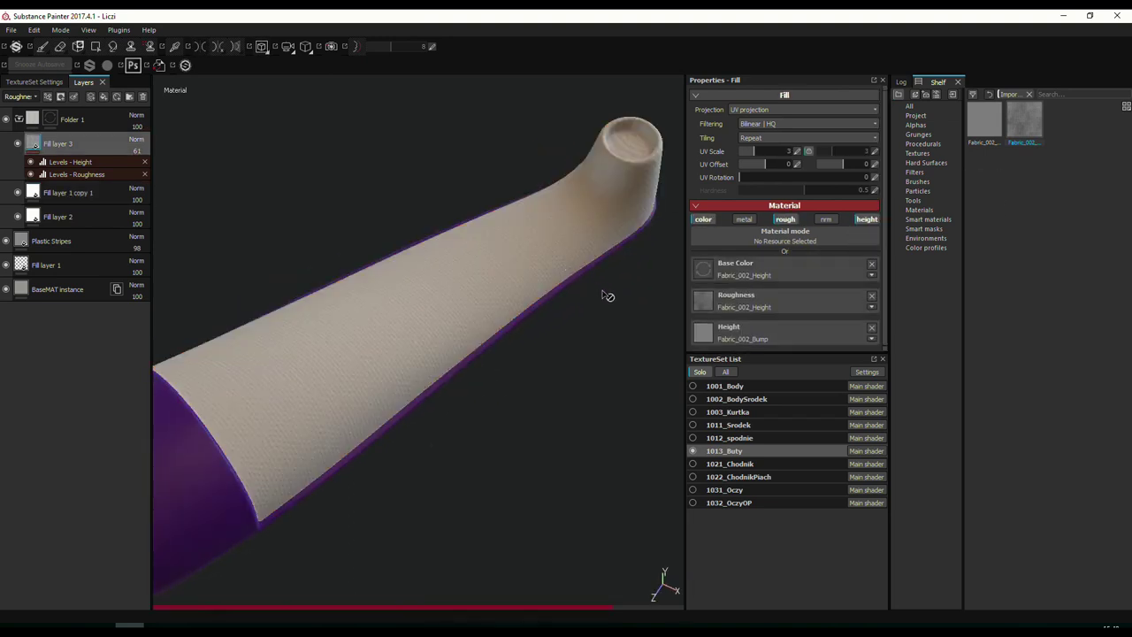
{"action": "left_click", "coordinate": [19, 105]}
{"action": "left_click", "coordinate": [136, 139]}
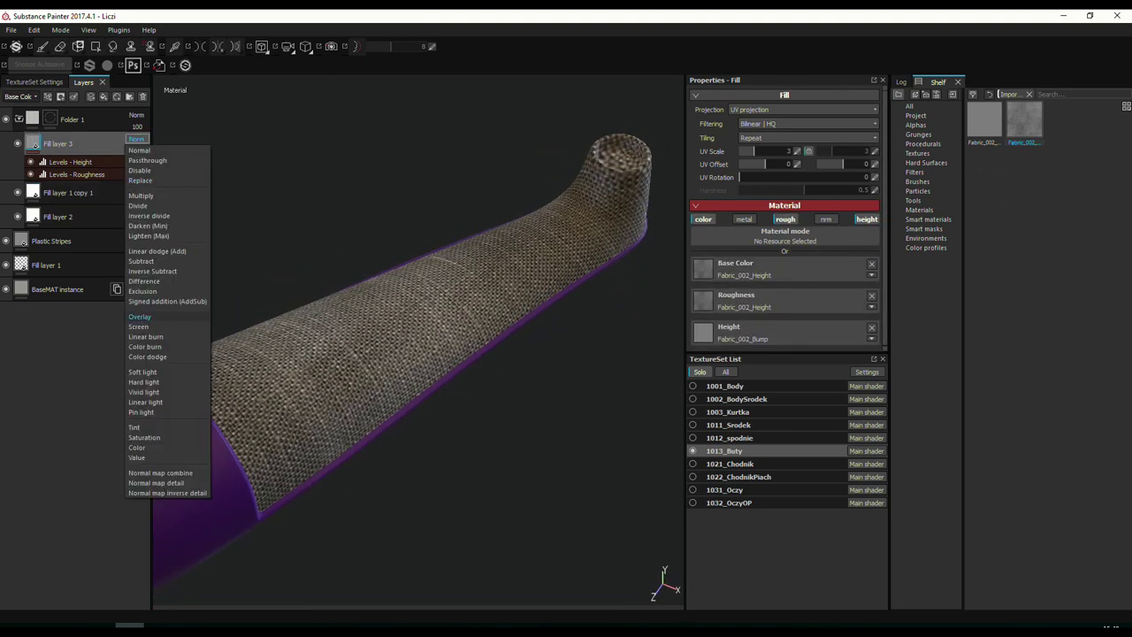
{"action": "left_click", "coordinate": [146, 373]}
{"action": "left_click", "coordinate": [137, 151]}
{"action": "left_click_drag", "start_coordinate": [168, 161], "coordinate": [146, 162]}
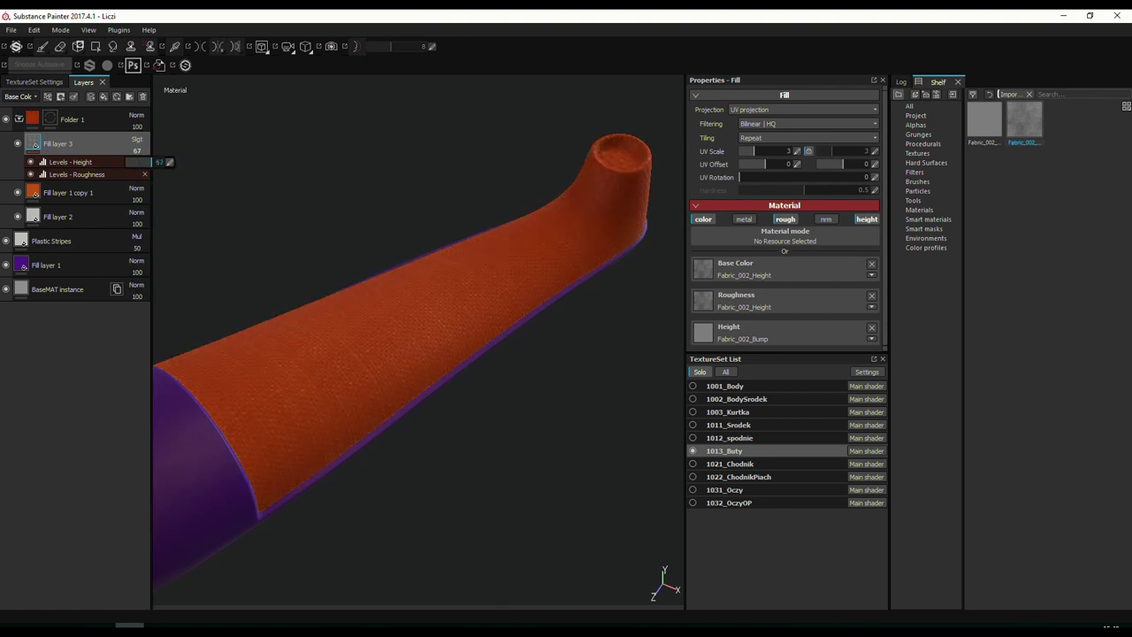
{"action": "key", "text": "c"}
{"action": "key", "text": "c"}
{"action": "key", "text": "c"}
{"action": "key", "text": "c"}
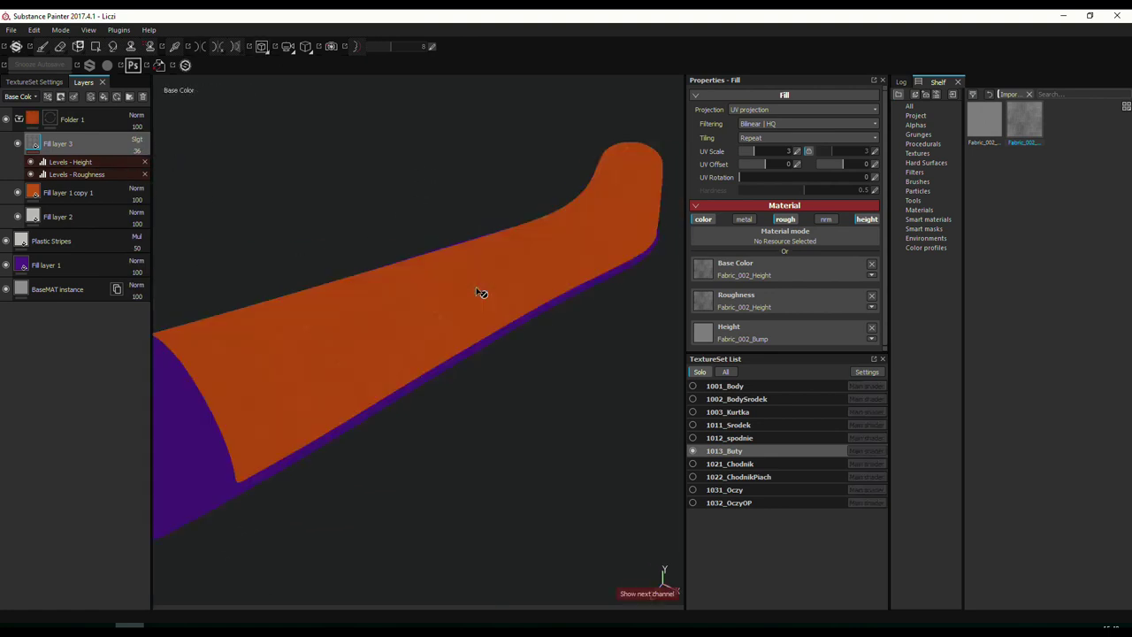
Switch Fill layer 3 to Overlay at opacity 16 and check the shoe in material view.
{"action": "left_click", "coordinate": [137, 139]}
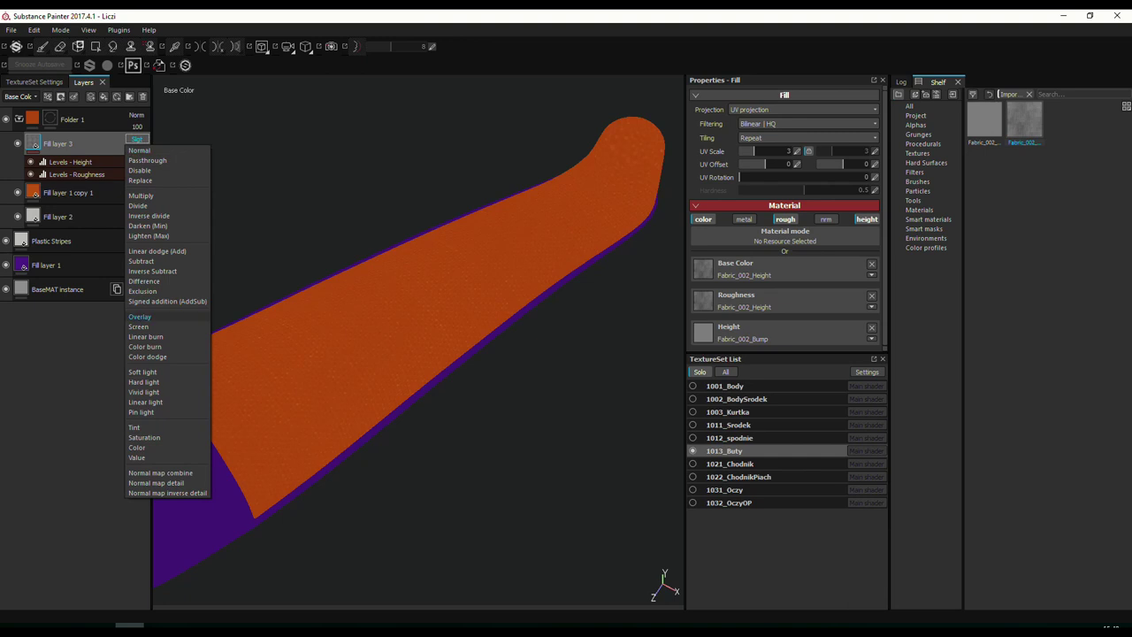
{"action": "left_click", "coordinate": [139, 317]}
{"action": "left_click", "coordinate": [137, 151]}
{"action": "left_click_drag", "start_coordinate": [146, 162], "coordinate": [130, 162]}
{"action": "scroll", "coordinate": [397, 254], "scroll_direction": "down", "scroll_amount": 2}
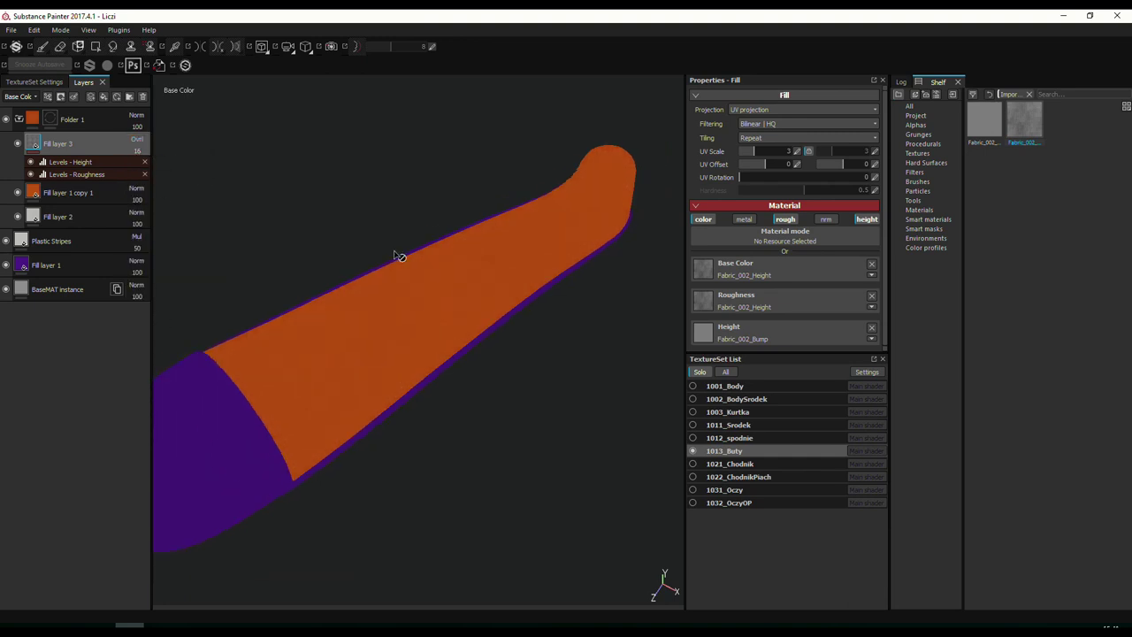
{"action": "key", "text": "m"}
{"action": "scroll", "coordinate": [419, 220], "scroll_direction": "down", "scroll_amount": 3}
{"action": "mouse_move", "coordinate": [389, 341]}
{"action": "right_mouse_down", "text": "shift"}
{"action": "mouse_move", "coordinate": [340, 339]}
{"action": "mouse_move", "coordinate": [433, 346]}
{"action": "right_mouse_up", "text": "shift"}
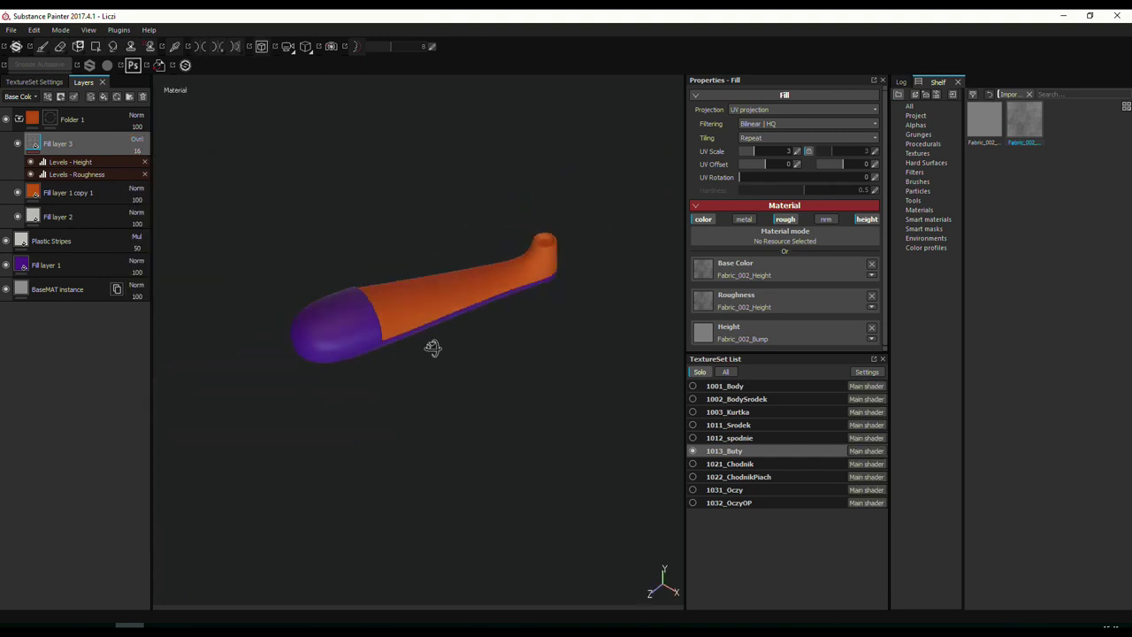
{"action": "left_click_drag", "start_coordinate": [432, 345], "coordinate": [522, 311], "text": "alt"}
Show all texture sets, pick the jacket, and hide the Zamek layer folder.
{"action": "left_click", "coordinate": [699, 372]}
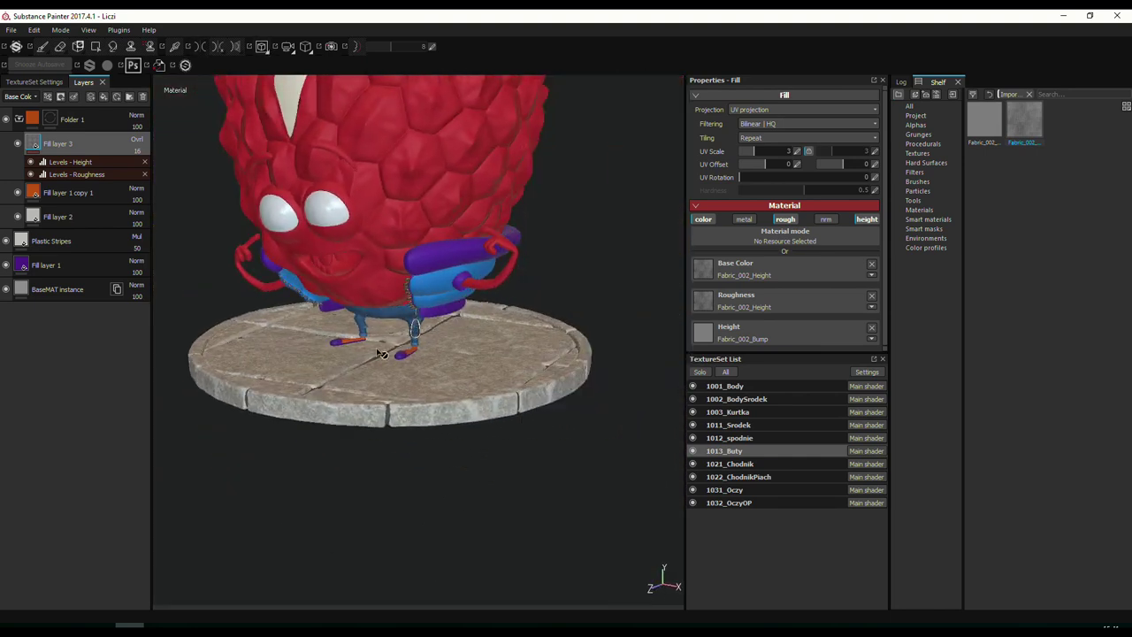
{"action": "mouse_move", "coordinate": [369, 351]}
{"action": "left_mouse_down", "text": "alt"}
{"action": "mouse_move", "coordinate": [495, 336]}
{"action": "mouse_move", "coordinate": [366, 290]}
{"action": "mouse_move", "coordinate": [416, 328]}
{"action": "left_mouse_up", "text": "alt"}
{"action": "scroll", "coordinate": [461, 304], "scroll_direction": "up", "scroll_amount": 5}
{"action": "scroll", "coordinate": [561, 323], "scroll_direction": "down", "scroll_amount": 5}
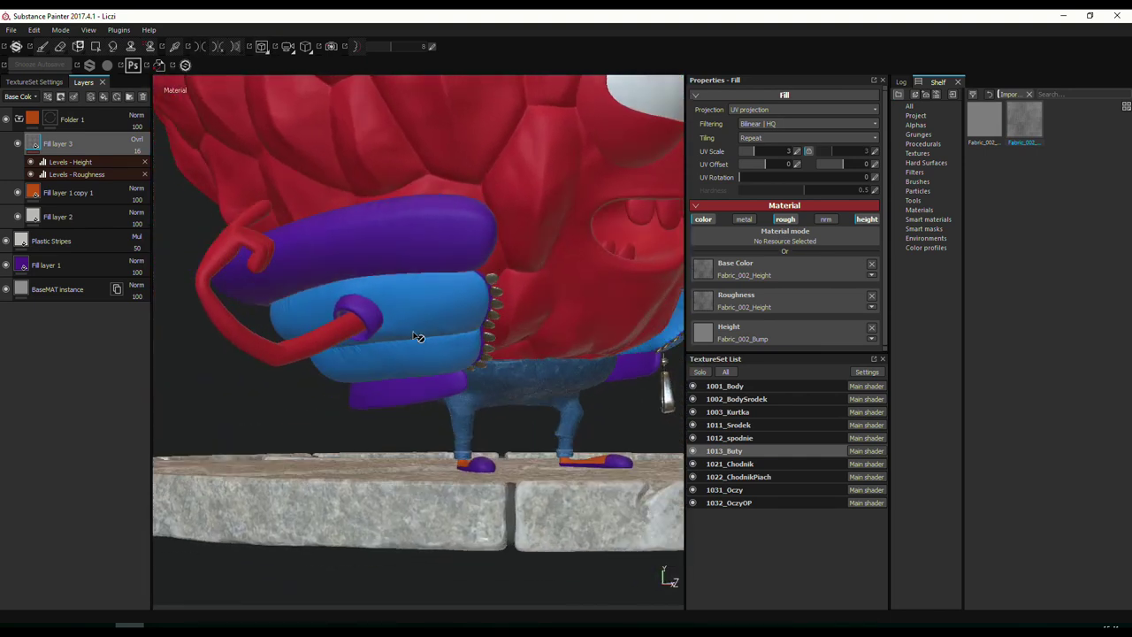
{"action": "right_click", "coordinate": [408, 329], "text": "ctrl+alt"}
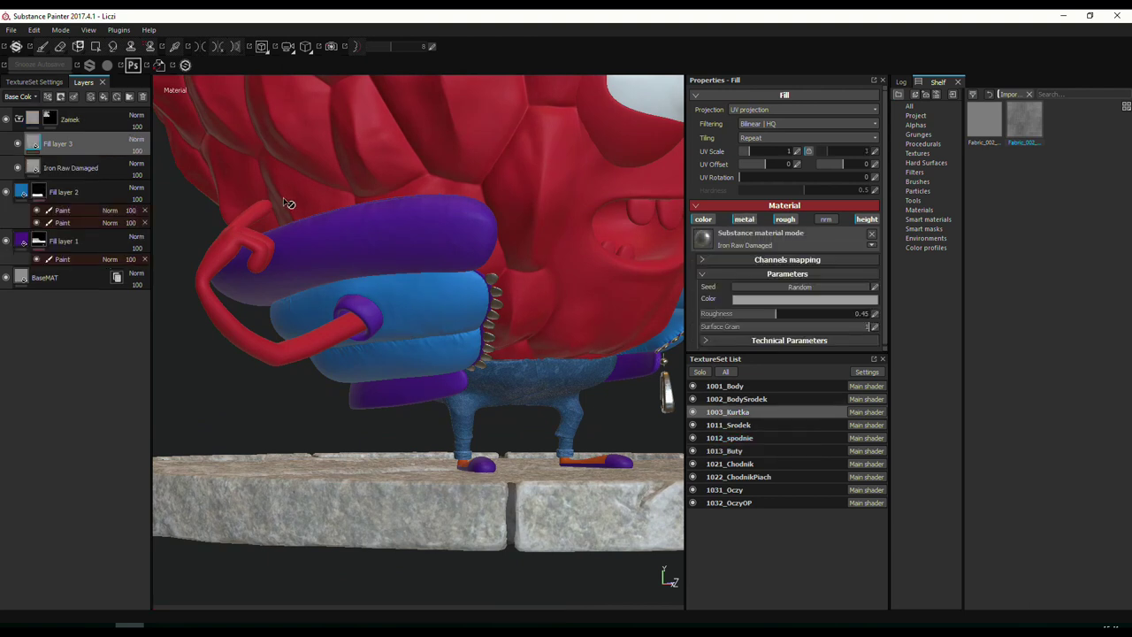
{"action": "left_click", "coordinate": [6, 119]}
Add a new fill layer with base colour enabled at opacity 41.
{"action": "left_click", "coordinate": [74, 95]}
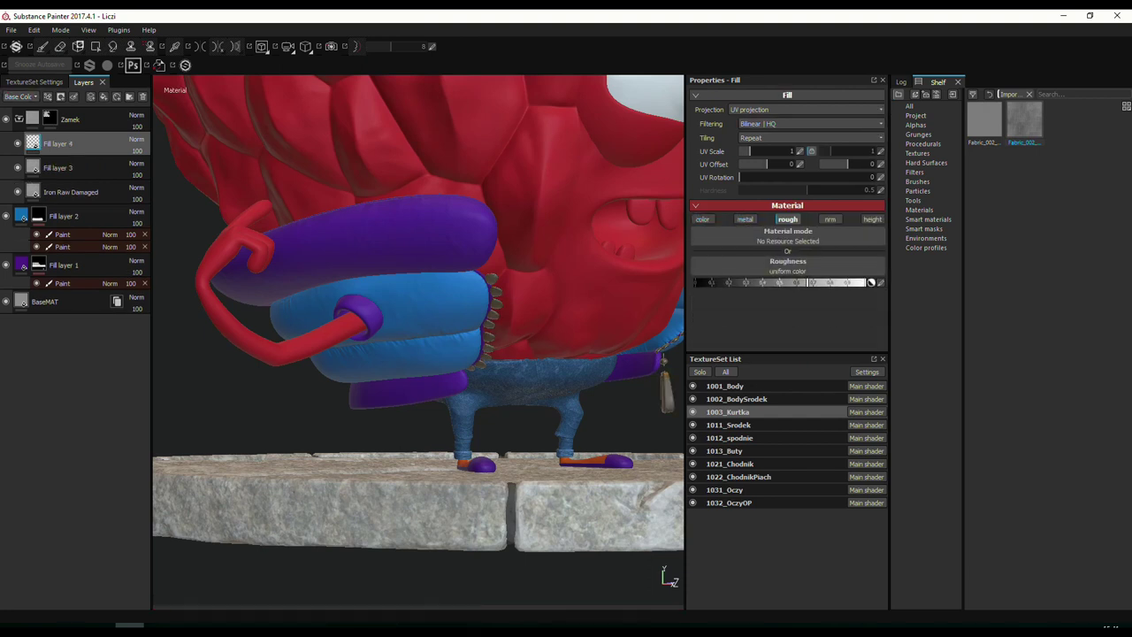
{"action": "left_click_drag", "start_coordinate": [548, 310], "coordinate": [342, 308], "text": "alt"}
{"action": "right_click_drag", "start_coordinate": [341, 309], "coordinate": [591, 340], "text": "alt"}
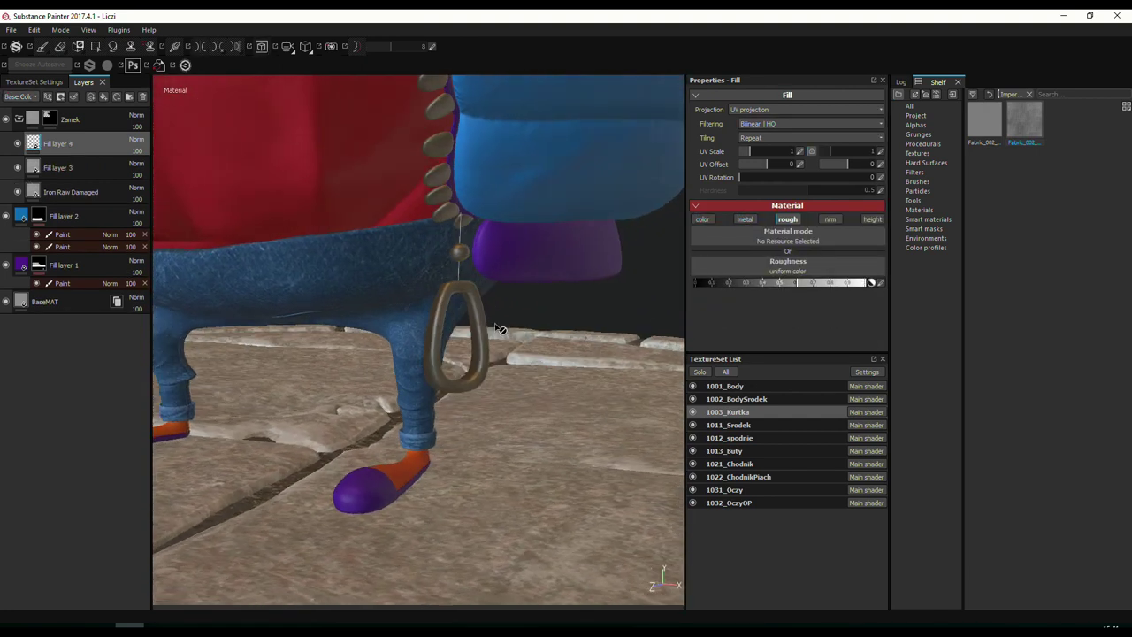
{"action": "left_click_drag", "start_coordinate": [590, 341], "coordinate": [619, 341], "text": "alt"}
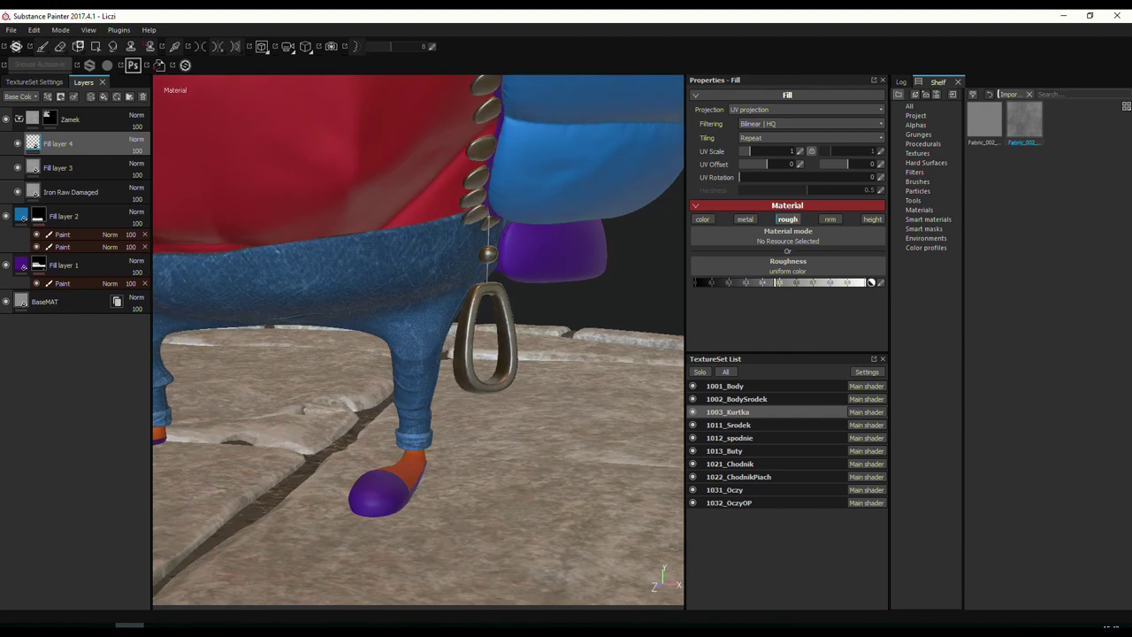
{"action": "left_click", "coordinate": [702, 219]}
{"action": "left_click_drag", "start_coordinate": [635, 293], "coordinate": [529, 282], "text": "alt"}
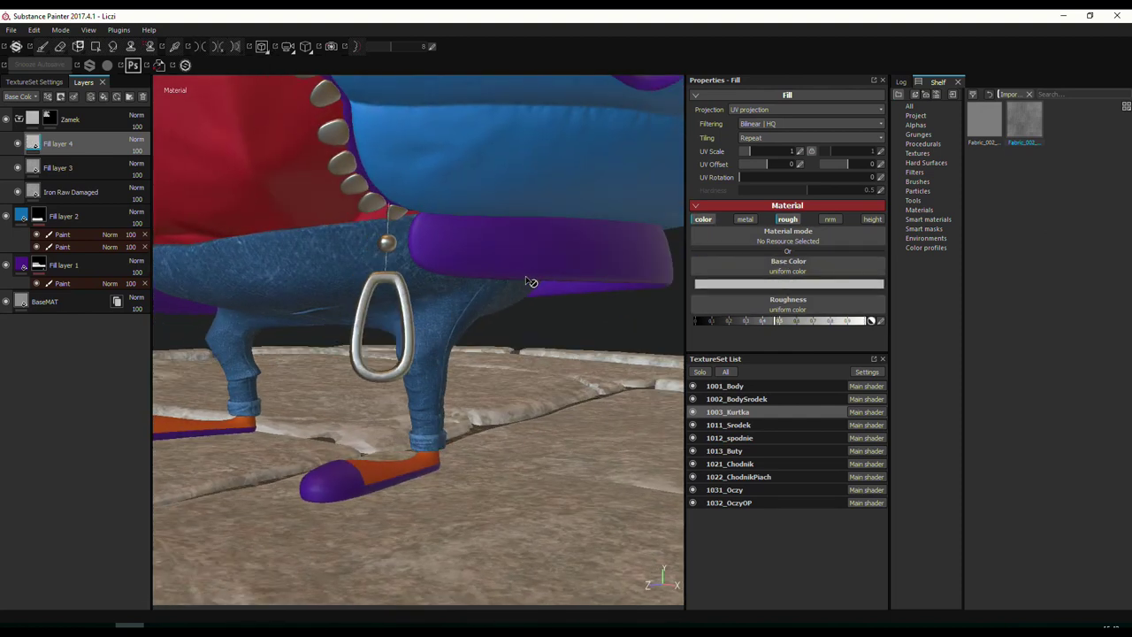
{"action": "left_click_drag", "start_coordinate": [147, 162], "coordinate": [142, 161]}
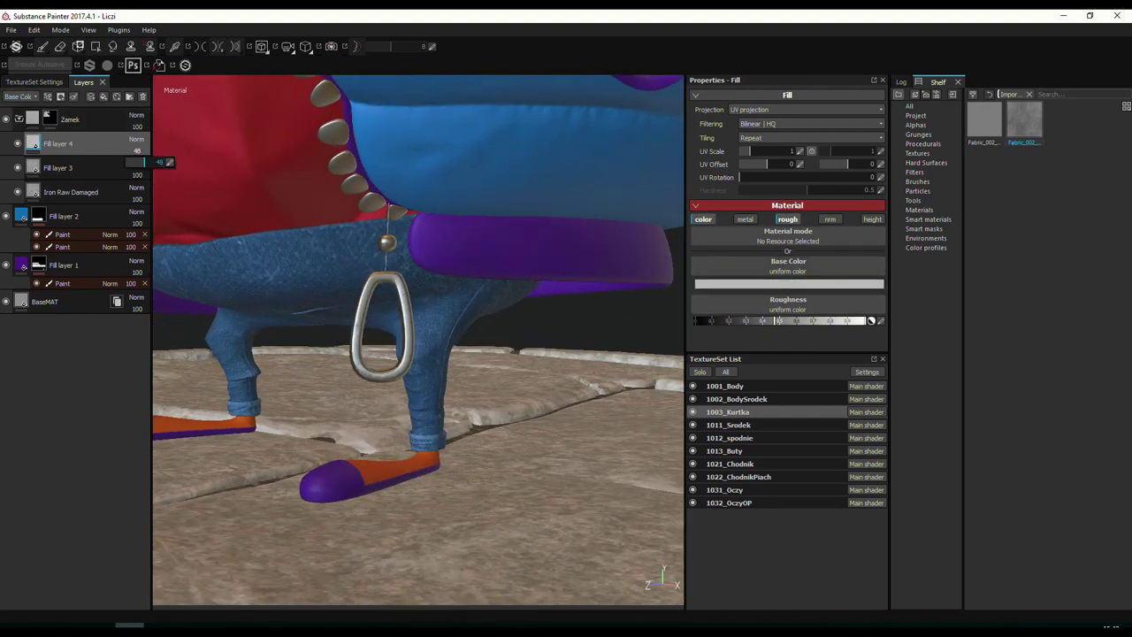
Display the Roughness channel and isolate the jacket texture set in the viewport.
{"action": "left_click", "coordinate": [20, 95]}
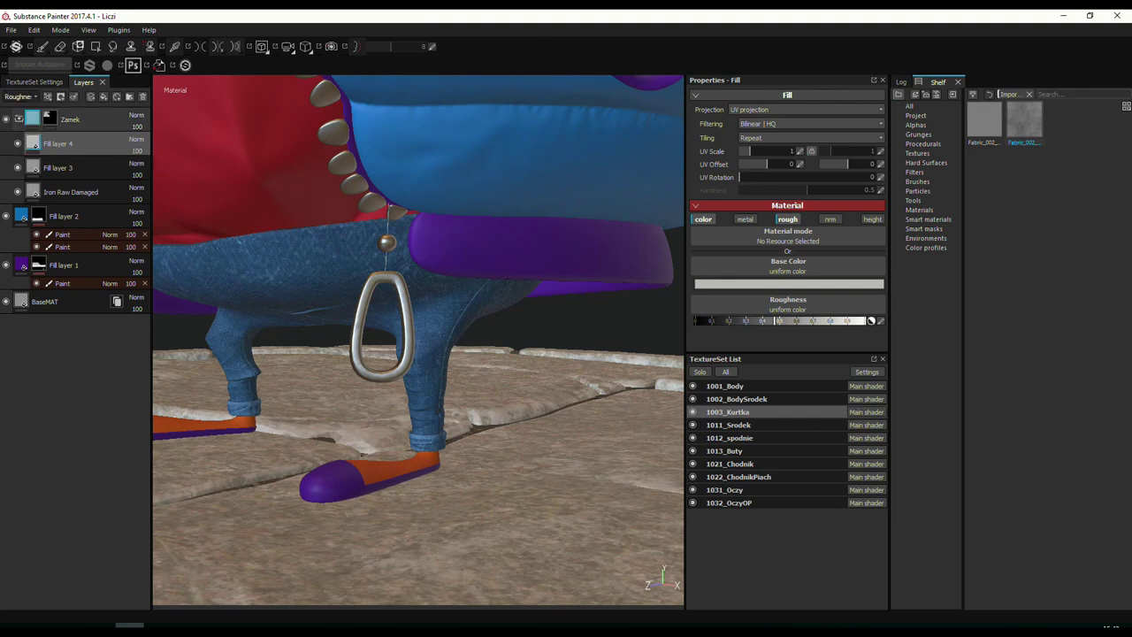
{"action": "left_click", "coordinate": [26, 120]}
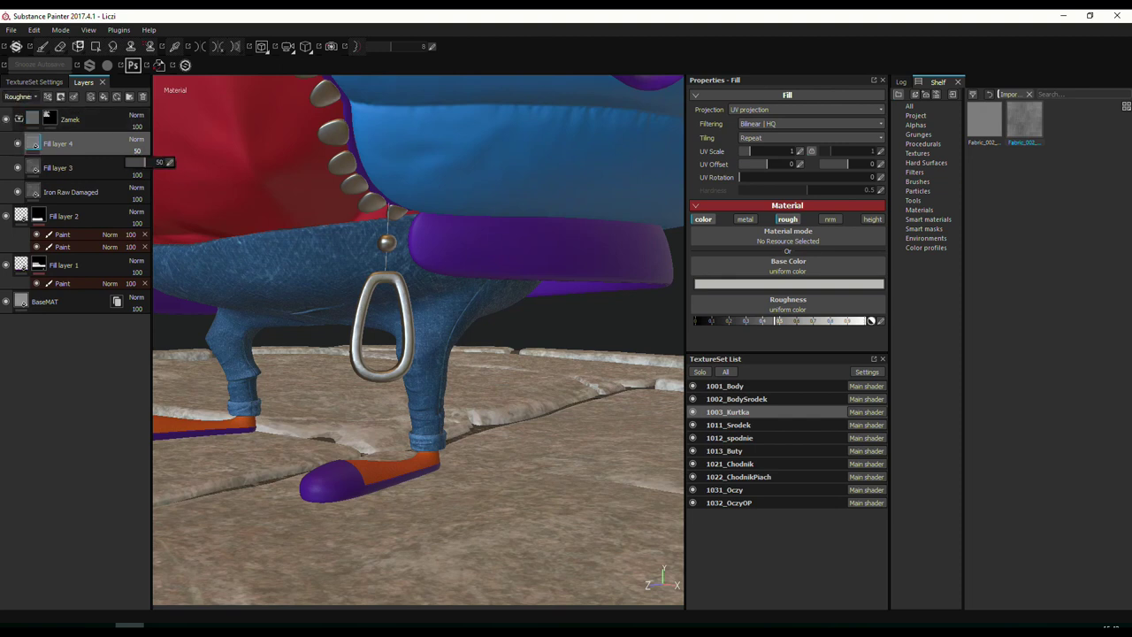
{"action": "scroll", "coordinate": [416, 336], "scroll_direction": "up", "scroll_amount": 3}
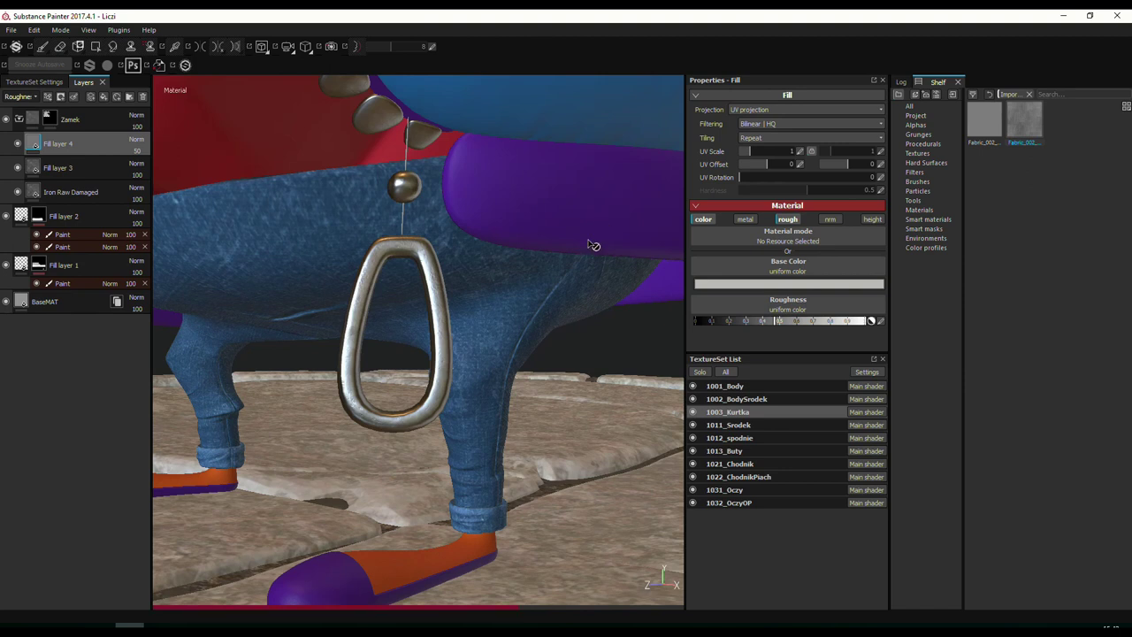
{"action": "scroll", "coordinate": [592, 245], "scroll_direction": "down", "scroll_amount": 2}
{"action": "scroll", "coordinate": [548, 257], "scroll_direction": "down", "scroll_amount": 2}
{"action": "scroll", "coordinate": [477, 270], "scroll_direction": "down", "scroll_amount": 1}
{"action": "scroll", "coordinate": [507, 256], "scroll_direction": "down", "scroll_amount": 1}
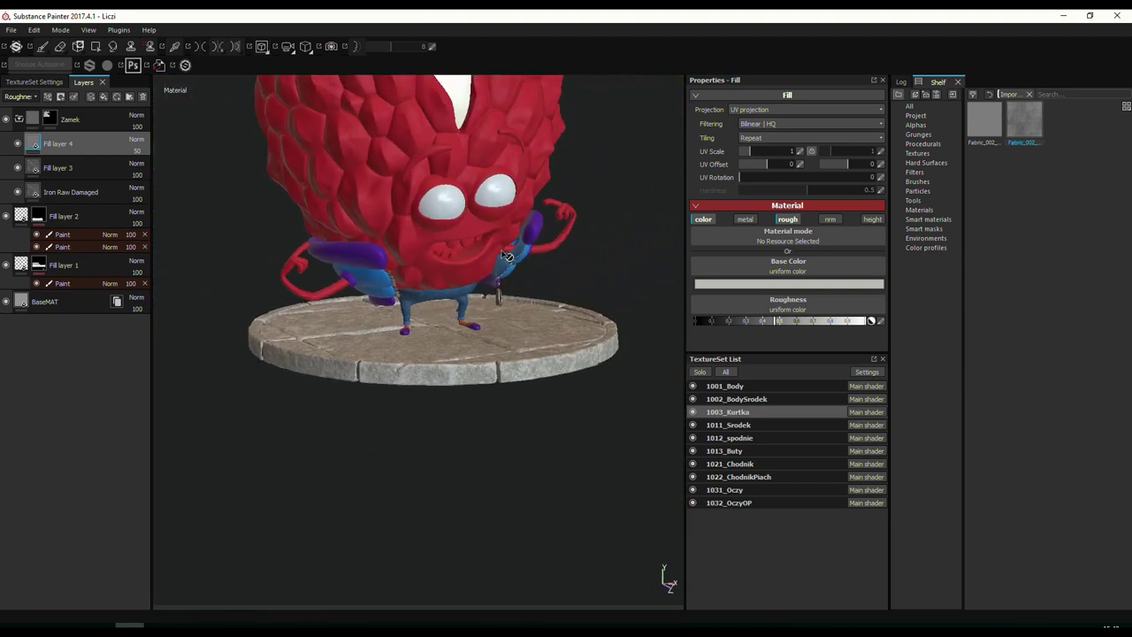
{"action": "left_click_drag", "start_coordinate": [507, 256], "coordinate": [548, 360], "text": "alt"}
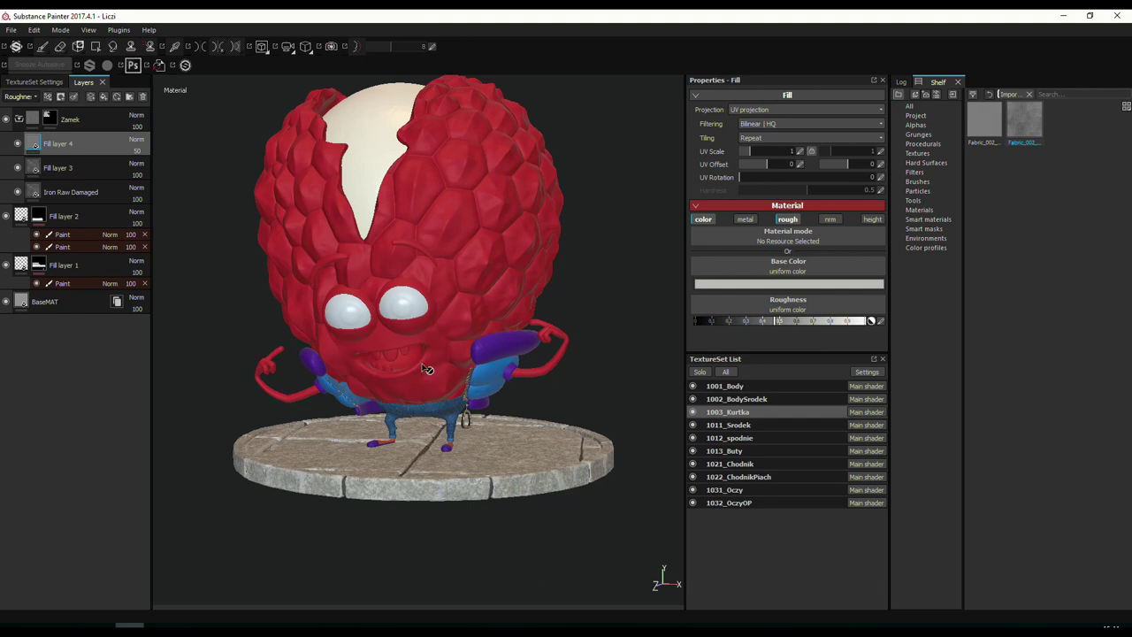
{"action": "left_click_drag", "start_coordinate": [427, 369], "coordinate": [649, 410], "text": "alt"}
{"action": "left_click", "coordinate": [699, 371]}
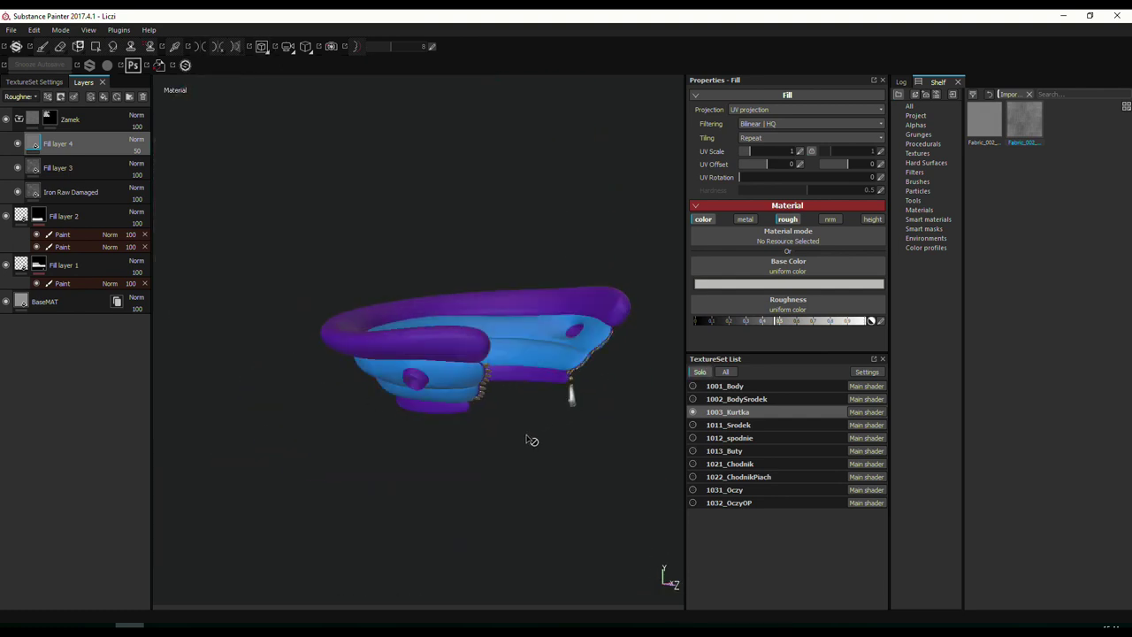
{"action": "left_click_drag", "start_coordinate": [531, 440], "coordinate": [353, 406], "text": "alt"}
{"action": "scroll", "coordinate": [353, 406], "scroll_direction": "up", "scroll_amount": 2}
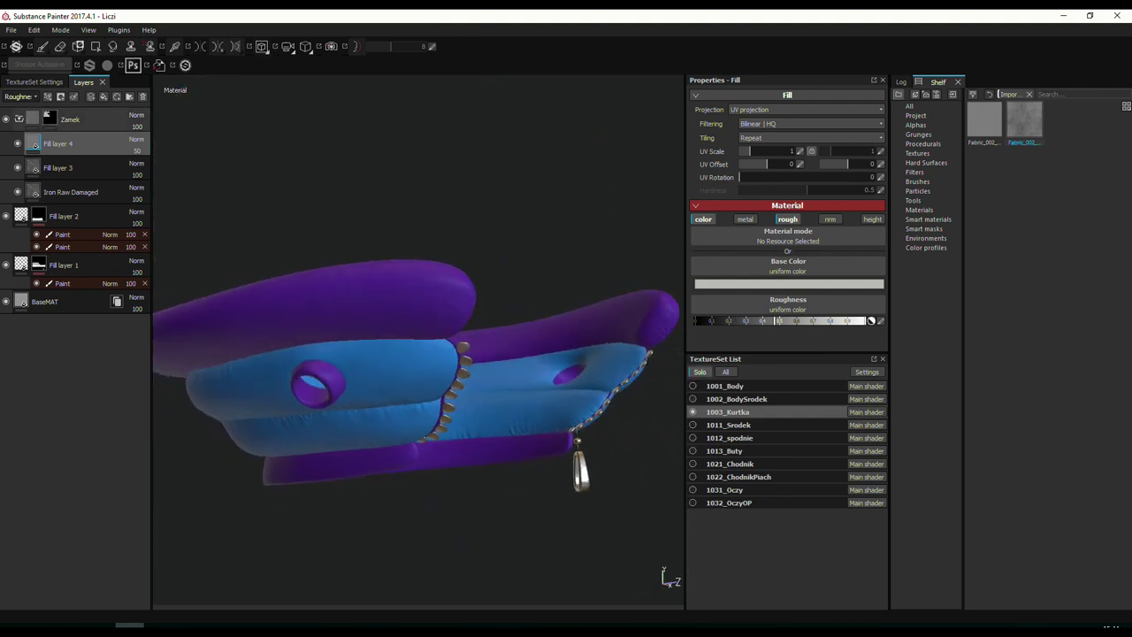
Delete the extra Zamek layers and add a fill layer above Fill layer 1 without colour, metal or normal.
{"action": "key", "text": "Delete"}
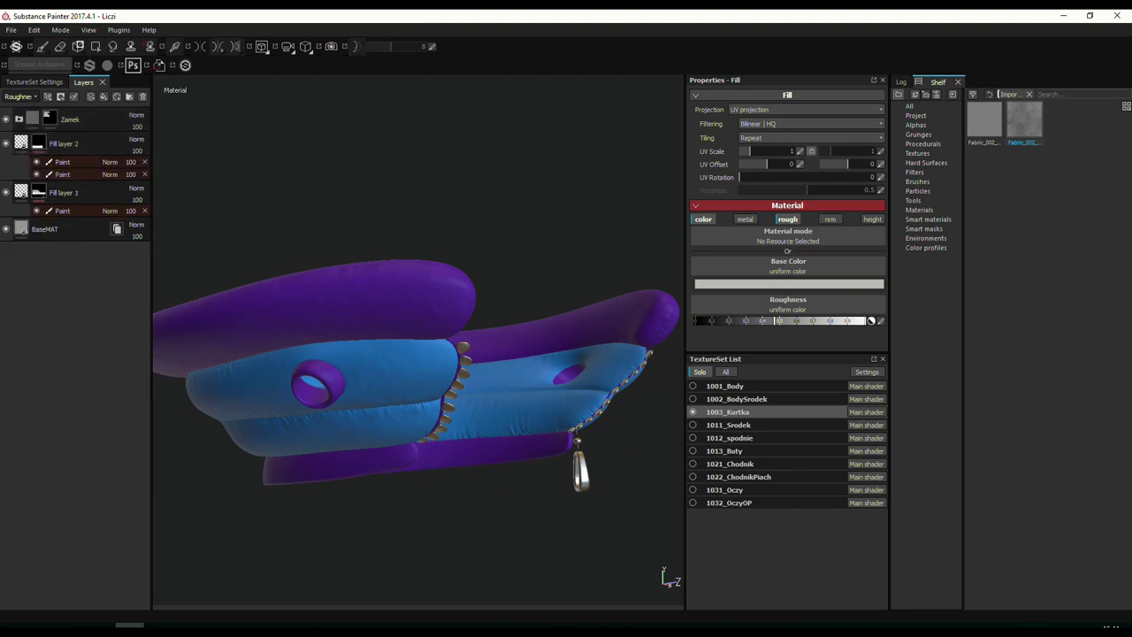
{"action": "left_click", "coordinate": [64, 192]}
{"action": "key", "text": "1"}
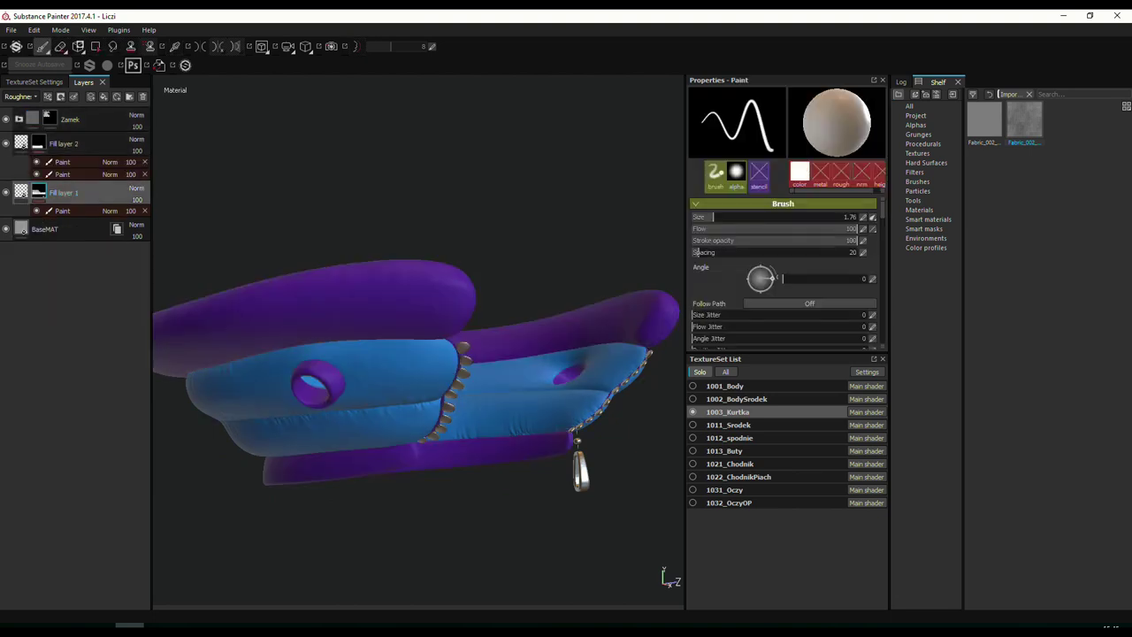
{"action": "left_click", "coordinate": [116, 96]}
{"action": "left_click", "coordinate": [744, 220]}
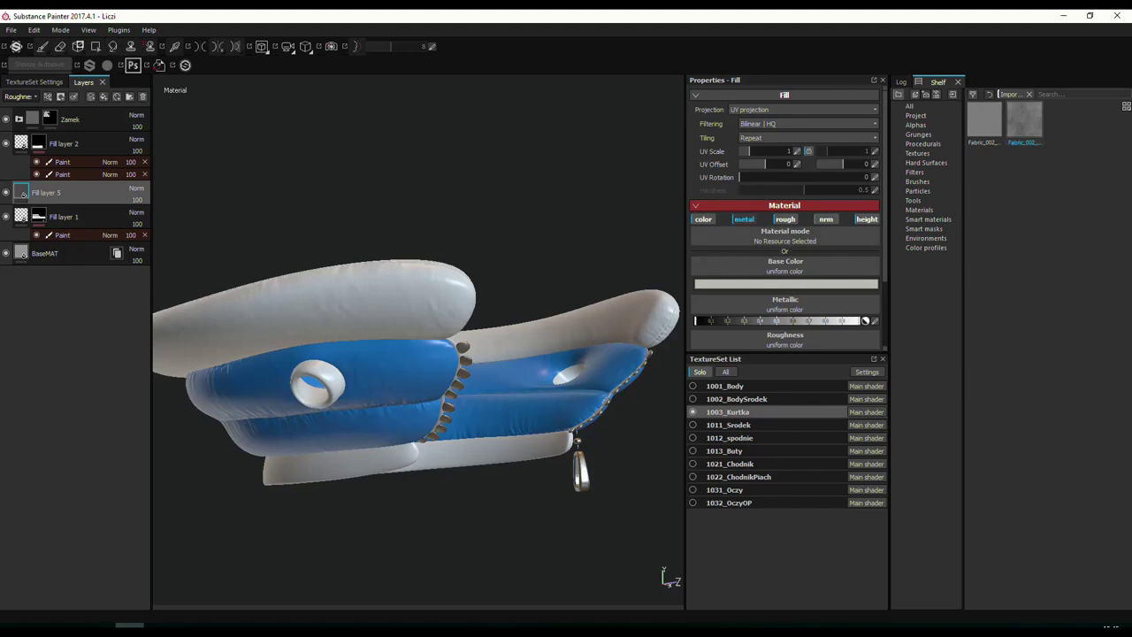
{"action": "left_click", "coordinate": [702, 219]}
{"action": "left_click", "coordinate": [825, 220]}
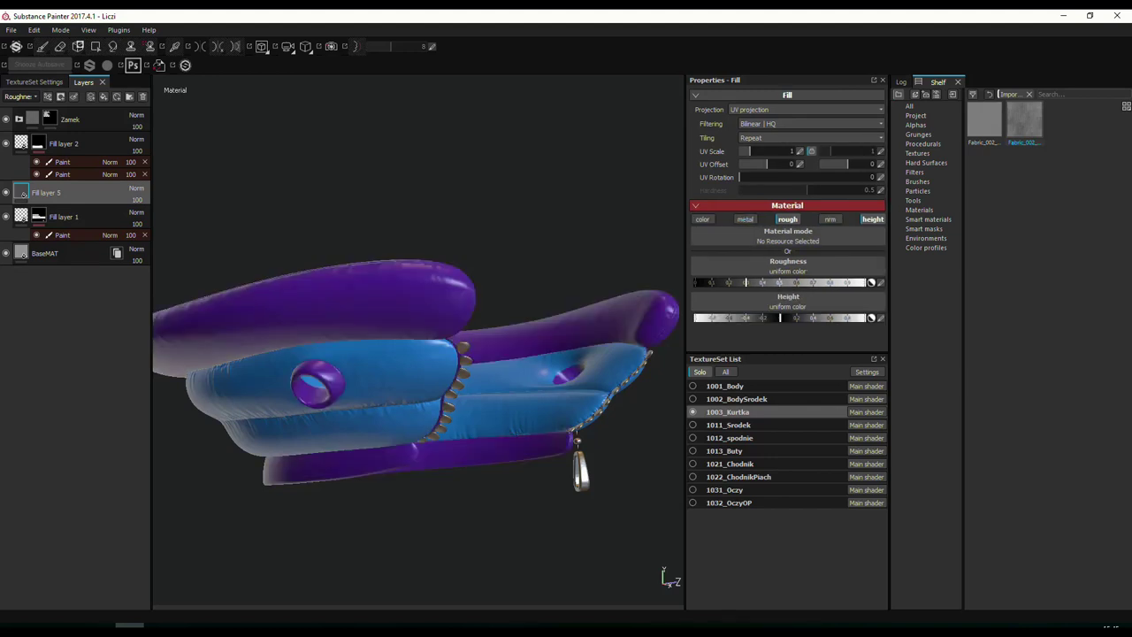
Bring up the B2M folder in Explorer and select Fabric_004_Height.
{"action": "left_click", "coordinate": [130, 579]}
{"action": "left_click", "coordinate": [572, 309]}
{"action": "left_click", "coordinate": [752, 309]}
Select FabricCartoon_01_Height and FabricCartoon_01_DIF and drag them onto the Shelf.
{"action": "scroll", "coordinate": [752, 354], "scroll_direction": "down", "scroll_amount": 1}
{"action": "left_click", "coordinate": [751, 267]}
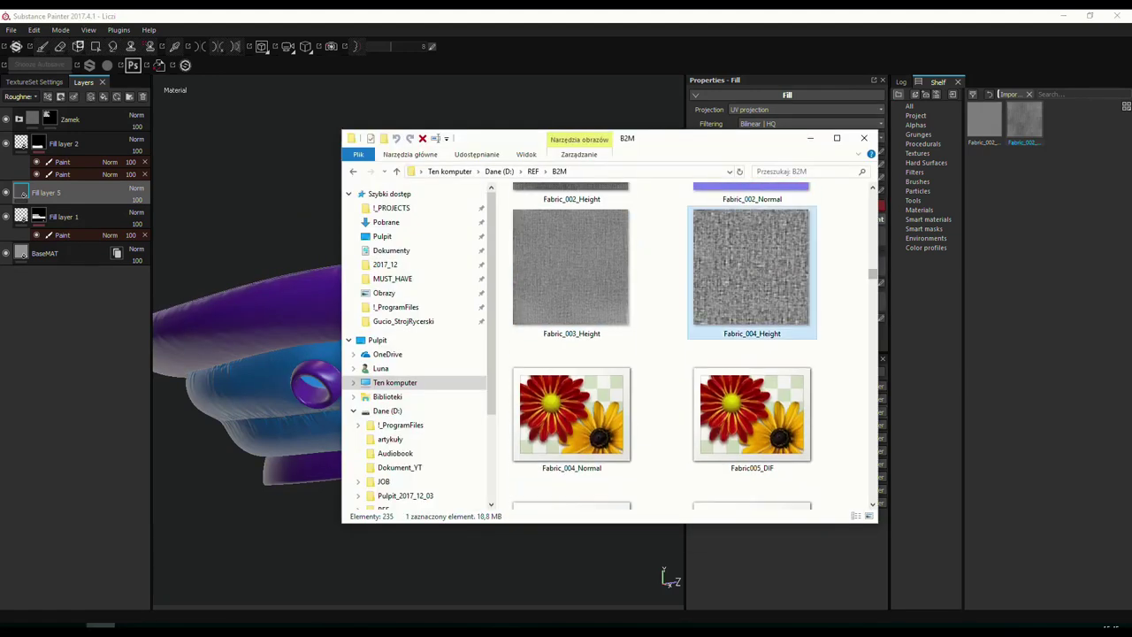
{"action": "scroll", "coordinate": [572, 353], "scroll_direction": "down", "scroll_amount": 2}
{"action": "left_click", "coordinate": [571, 438]}
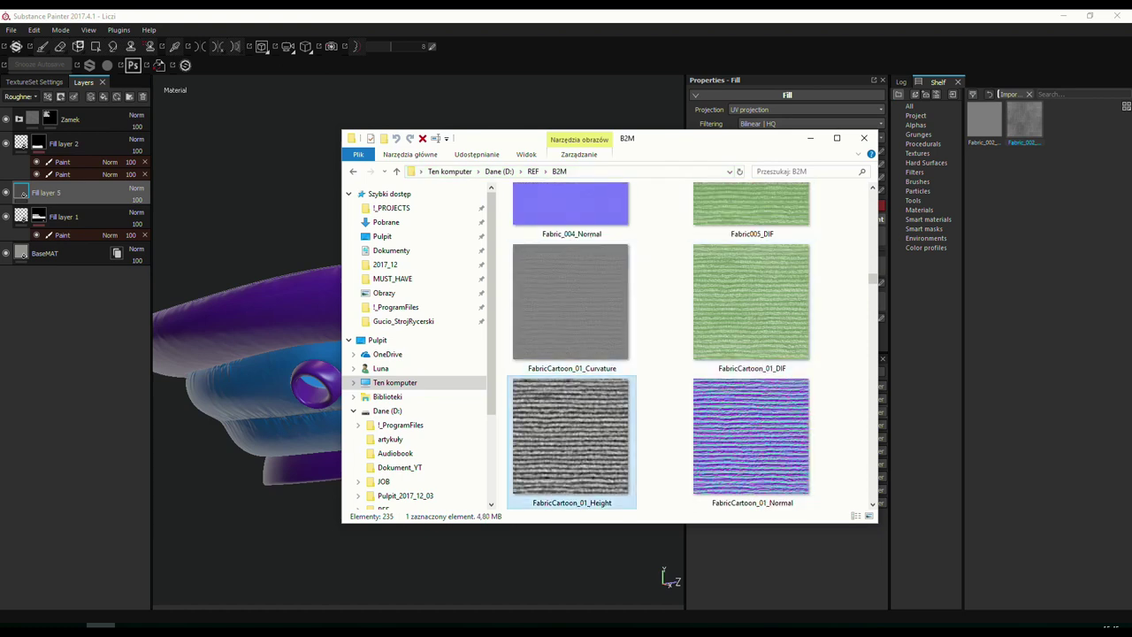
{"action": "scroll", "coordinate": [584, 371], "scroll_direction": "down", "scroll_amount": 2}
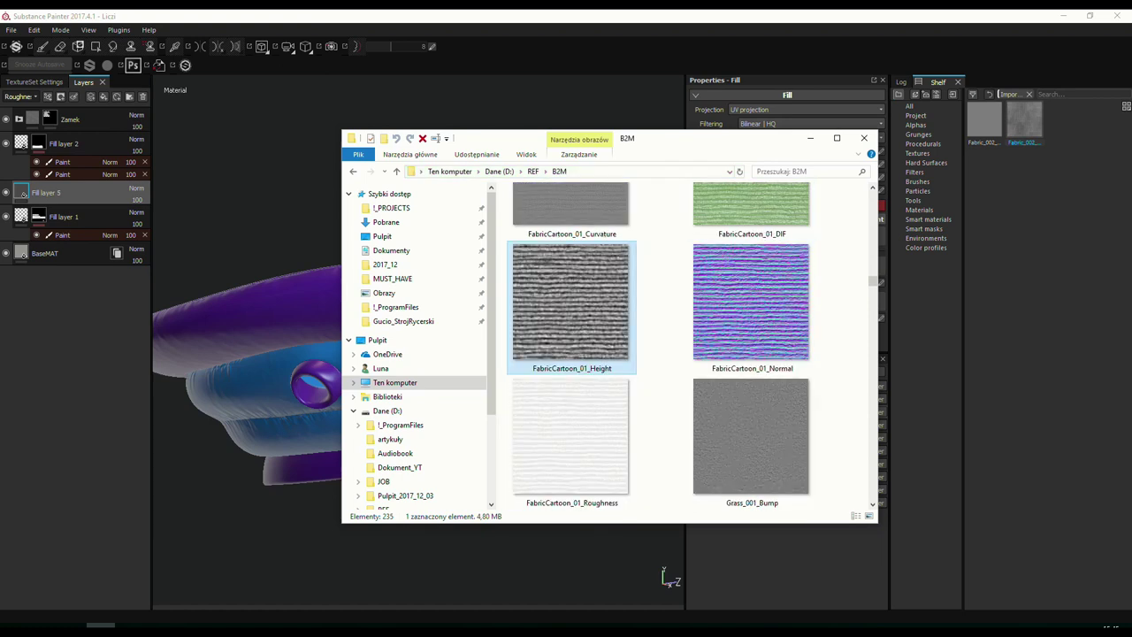
{"action": "scroll", "coordinate": [584, 371], "scroll_direction": "up", "scroll_amount": 1}
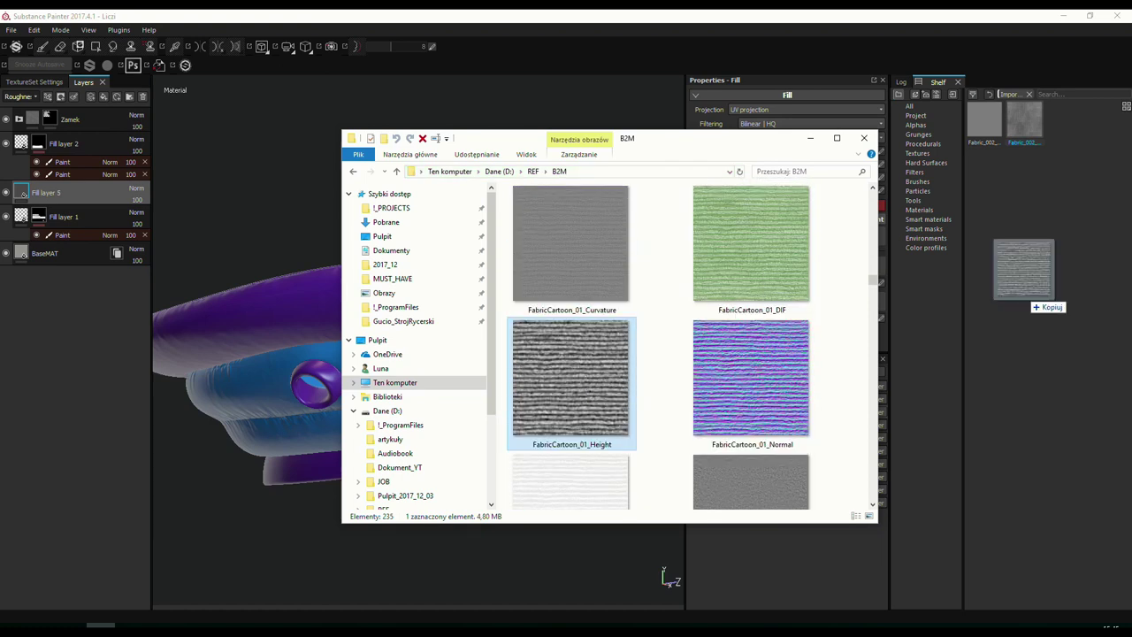
{"action": "left_click", "coordinate": [750, 247], "text": "ctrl"}
{"action": "left_click_drag", "start_coordinate": [750, 248], "coordinate": [935, 306]}
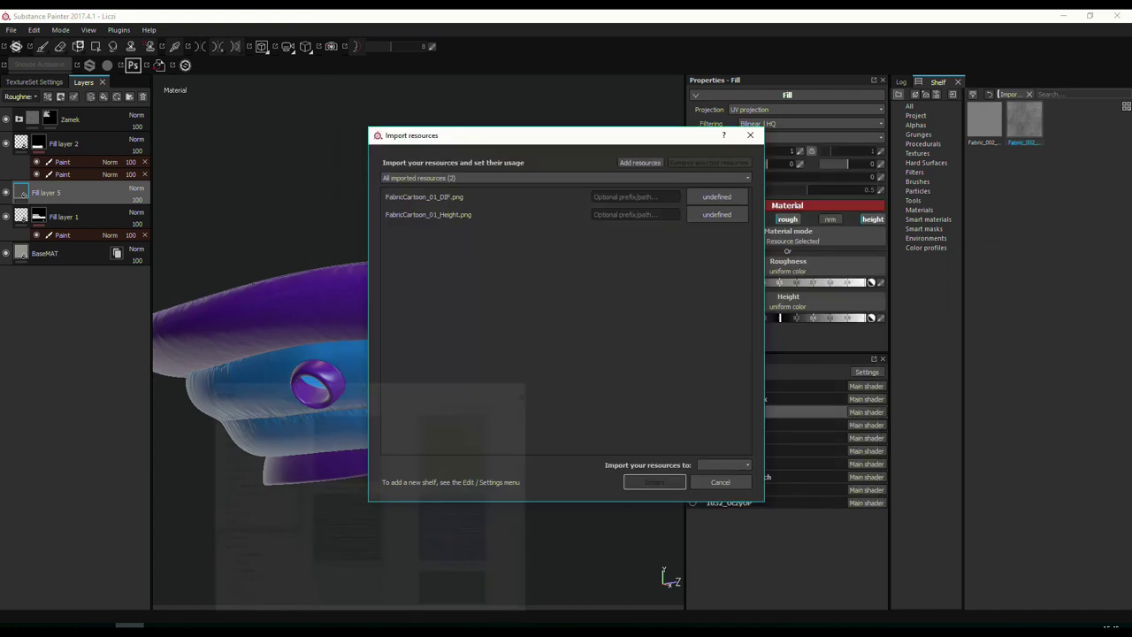
Import both textures, using FabricCartoon_01_DIF for base colour and FabricCartoon_01_Height for roughness and height.
{"action": "left_click", "coordinate": [724, 465]}
{"action": "left_click", "coordinate": [724, 496]}
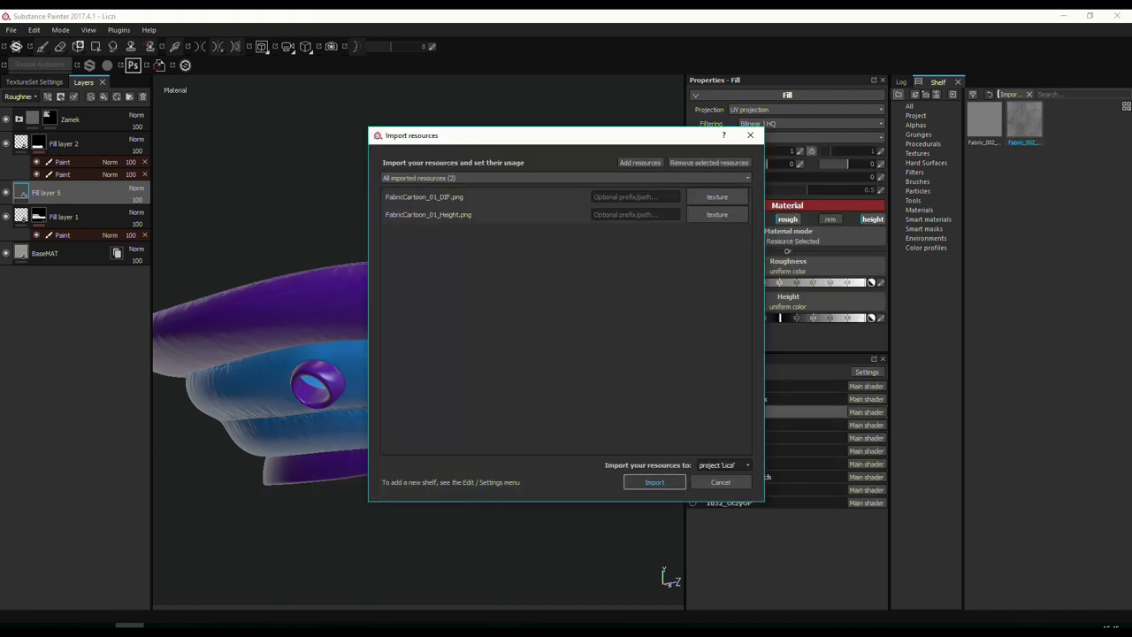
{"action": "left_click", "coordinate": [654, 482]}
{"action": "left_click", "coordinate": [702, 219]}
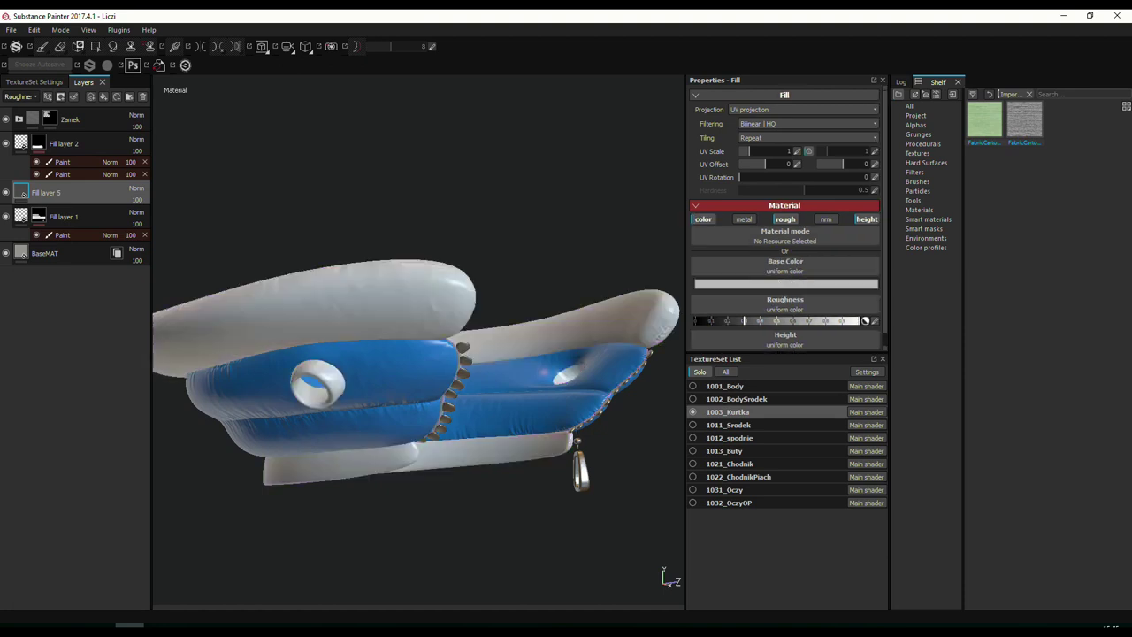
{"action": "left_click_drag", "start_coordinate": [985, 119], "coordinate": [703, 270]}
{"action": "left_click_drag", "start_coordinate": [1024, 120], "coordinate": [760, 300]}
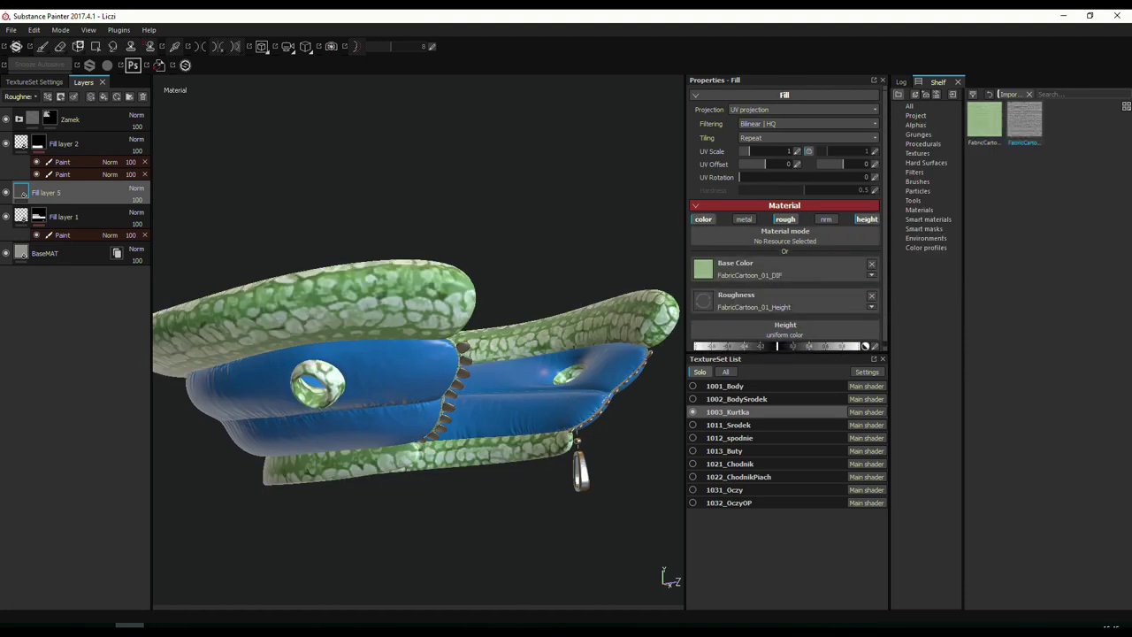
{"action": "left_click_drag", "start_coordinate": [1024, 119], "coordinate": [761, 332]}
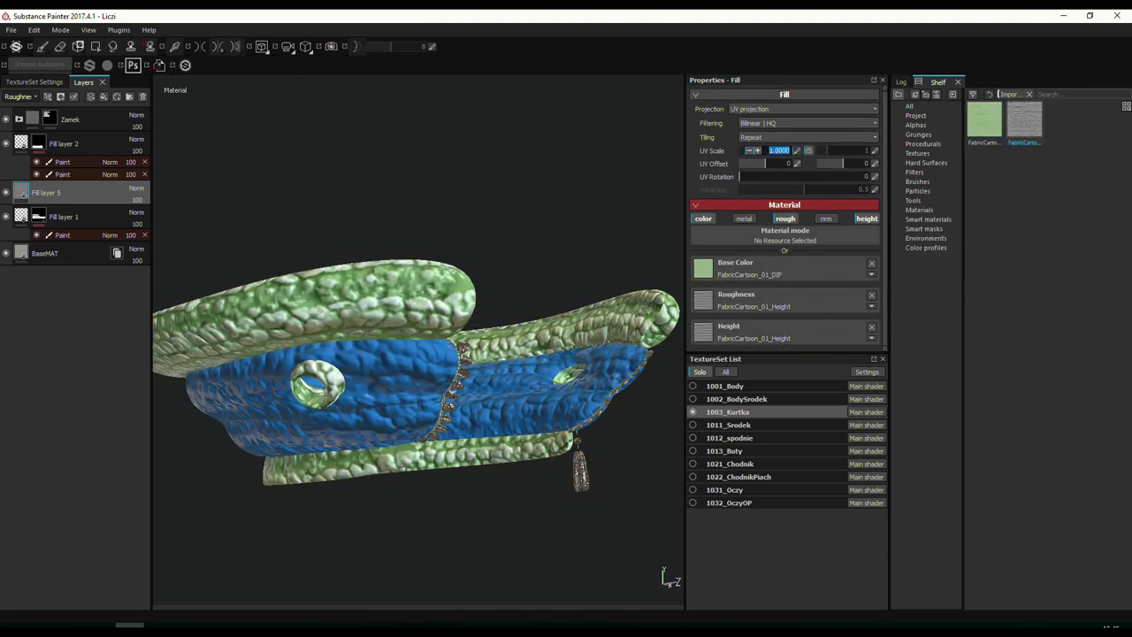
Set UV scale 11 and rotation 90, and add a Levels effect adjusting the fabric height.
{"action": "key", "text": "Return"}
{"action": "left_click_drag", "start_coordinate": [627, 147], "coordinate": [500, 324], "text": "alt"}
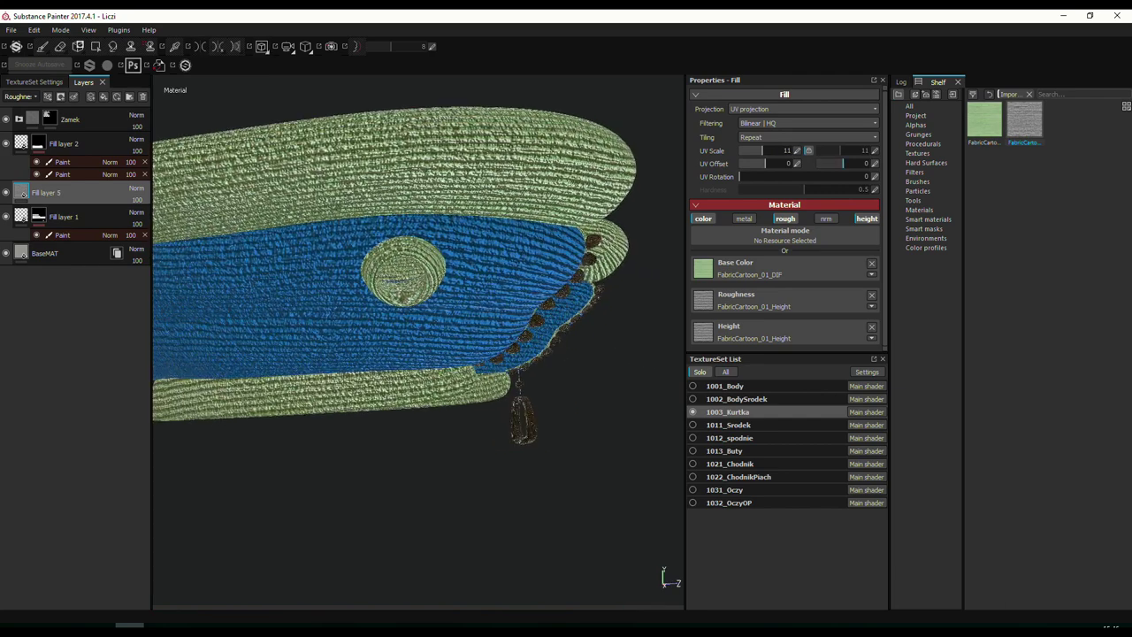
{"action": "left_click", "coordinate": [847, 176]}
{"action": "type", "text": "90"}
{"action": "key", "text": "Return"}
{"action": "left_click_drag", "start_coordinate": [398, 265], "coordinate": [265, 177], "text": "alt"}
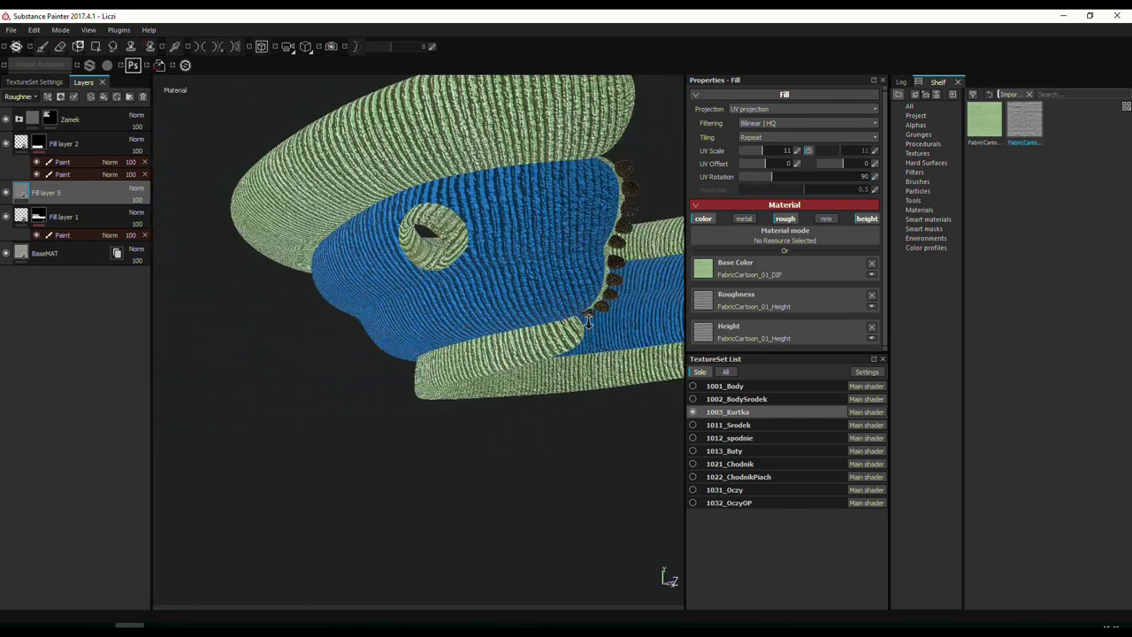
{"action": "left_click", "coordinate": [48, 97]}
{"action": "left_click", "coordinate": [74, 147]}
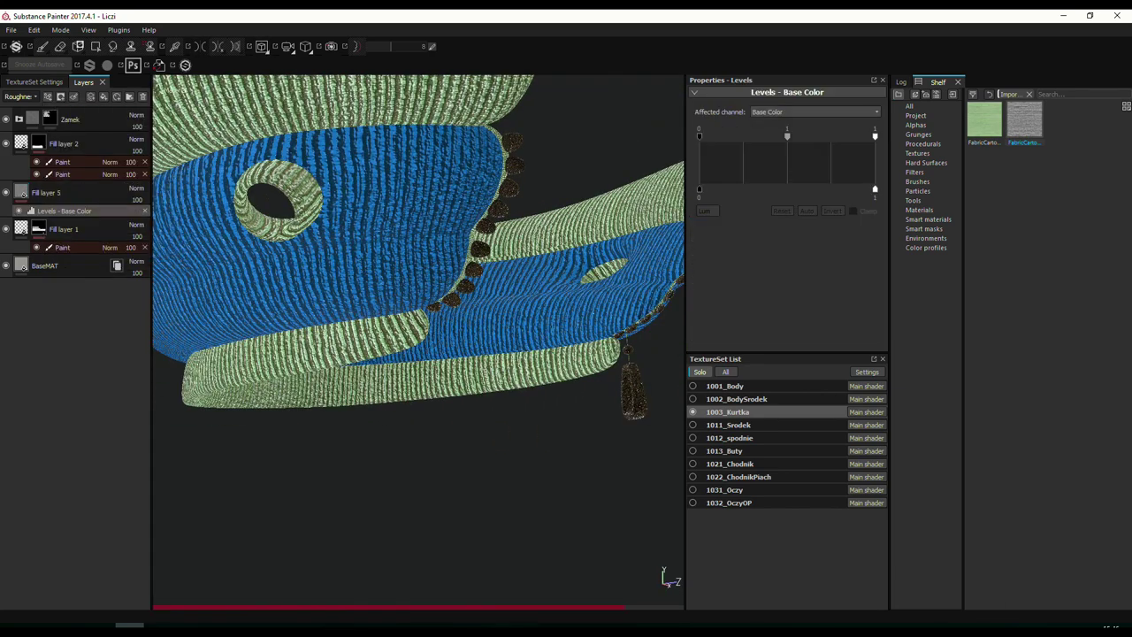
{"action": "left_click_drag", "start_coordinate": [711, 189], "coordinate": [875, 189]}
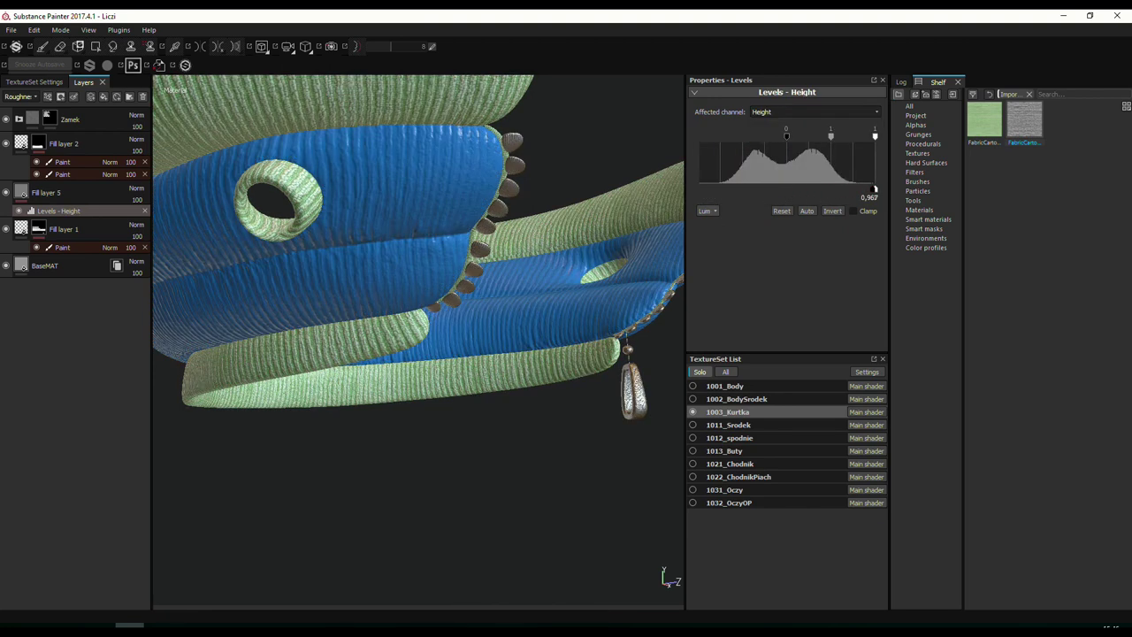
{"action": "mouse_move", "coordinate": [393, 323]}
{"action": "left_mouse_down", "text": "alt"}
{"action": "mouse_move", "coordinate": [525, 324]}
{"action": "mouse_move", "coordinate": [434, 288]}
{"action": "mouse_move", "coordinate": [407, 305]}
{"action": "left_mouse_up", "text": "alt"}
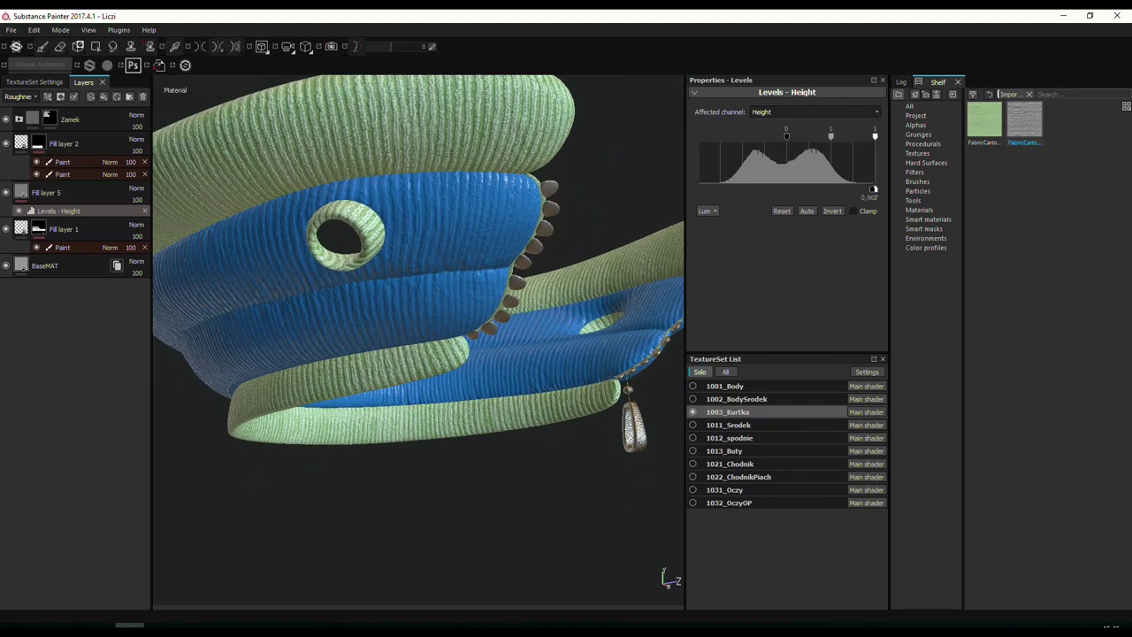
{"action": "left_click", "coordinate": [46, 192]}
{"action": "left_click", "coordinate": [48, 97]}
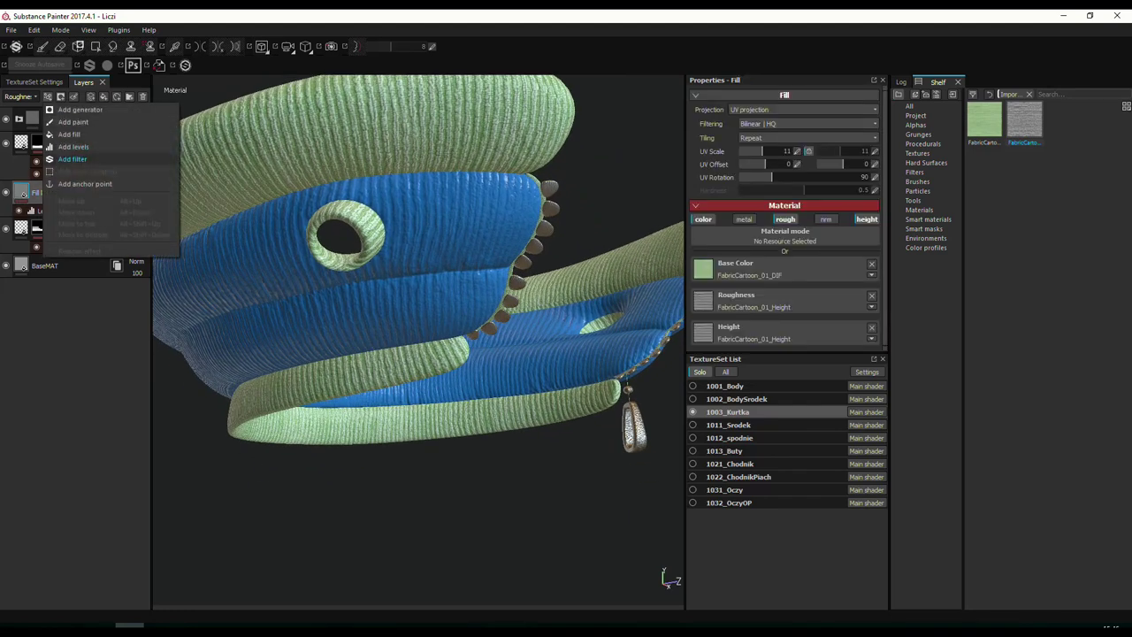
Add an HSL Perceptive filter in Regular mode to Fill layer 5, desaturating the fabric to grey.
{"action": "left_click", "coordinate": [72, 158]}
{"action": "left_click", "coordinate": [783, 126]}
{"action": "left_click", "coordinate": [849, 220]}
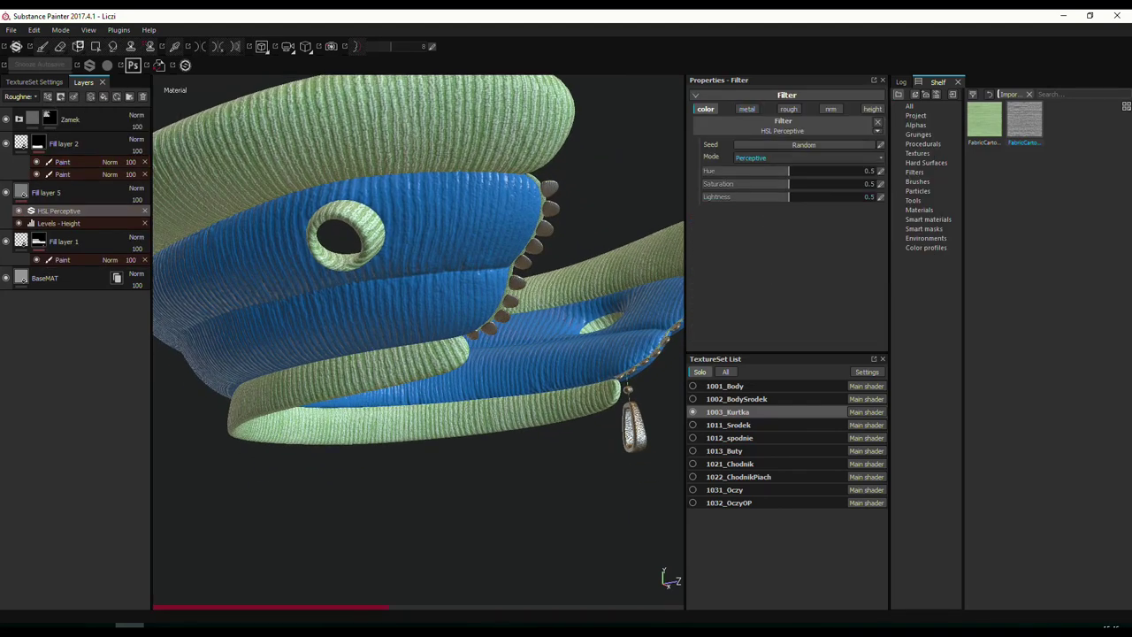
{"action": "left_click", "coordinate": [809, 157]}
{"action": "left_click", "coordinate": [746, 168]}
{"action": "left_click_drag", "start_coordinate": [371, 332], "coordinate": [252, 191], "text": "alt"}
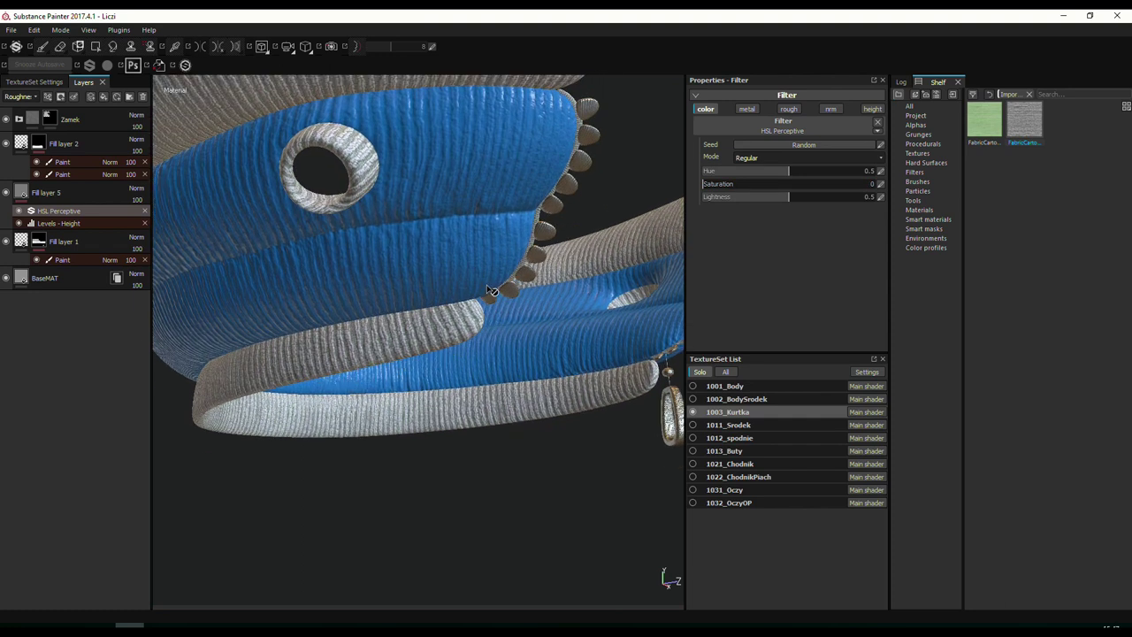
Add a Levels adjustment on the Roughness channel with a lowered output white.
{"action": "left_click", "coordinate": [48, 96]}
{"action": "left_click", "coordinate": [71, 148]}
{"action": "left_click", "coordinate": [814, 111]}
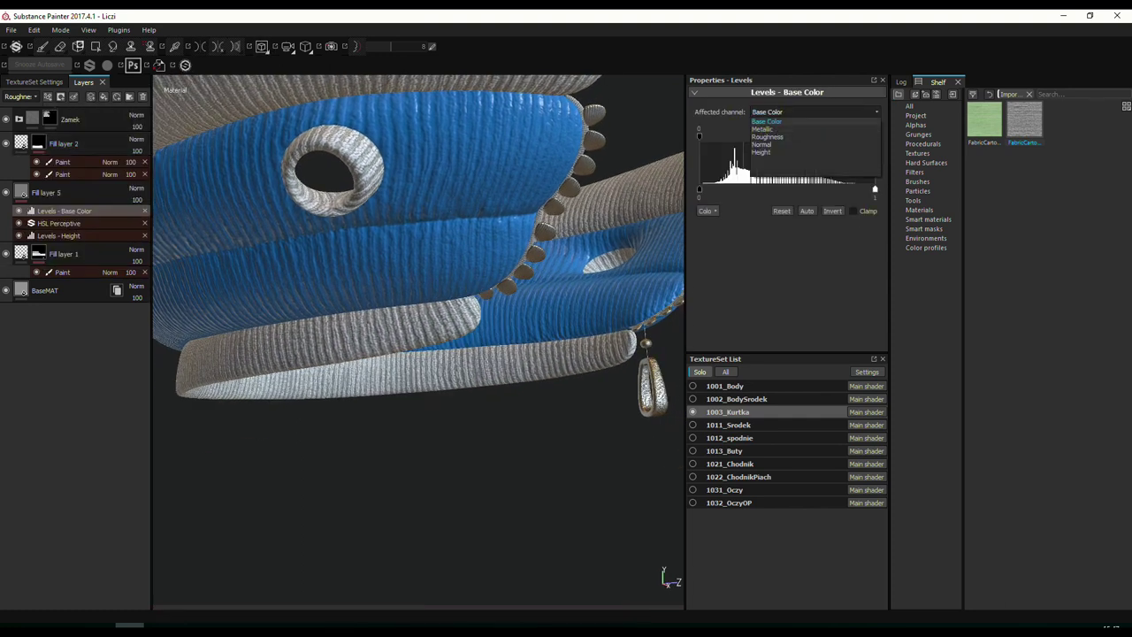
{"action": "left_click", "coordinate": [778, 140]}
{"action": "mouse_move", "coordinate": [566, 248]}
{"action": "left_mouse_down", "text": "alt"}
{"action": "mouse_move", "coordinate": [433, 281]}
{"action": "mouse_move", "coordinate": [482, 252]}
{"action": "left_mouse_up", "text": "alt"}
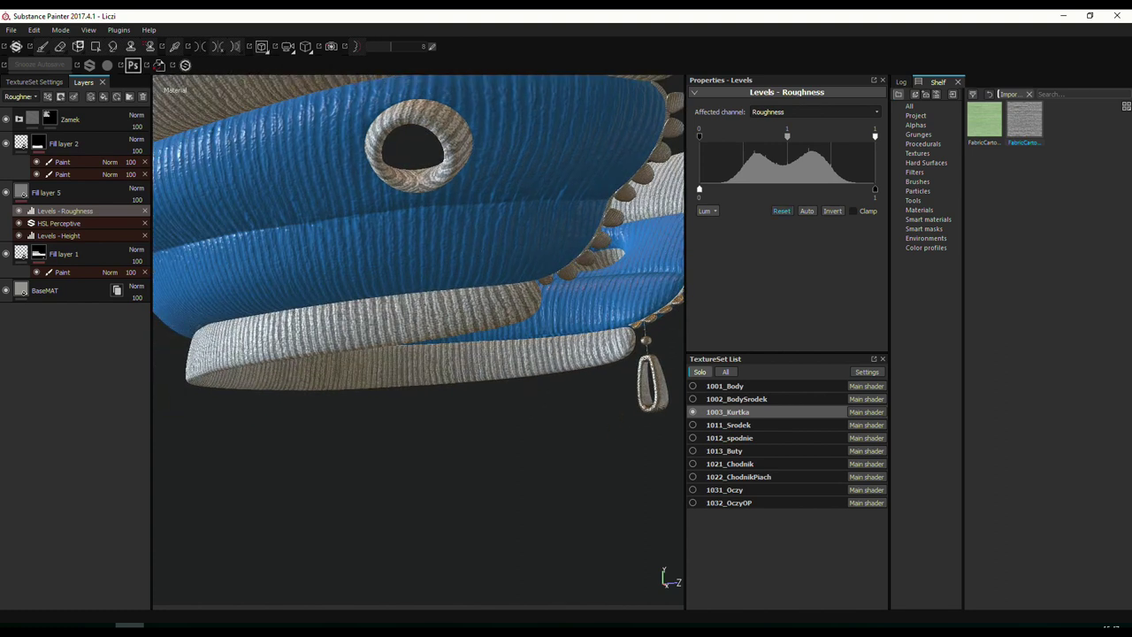
{"action": "left_click_drag", "start_coordinate": [875, 189], "coordinate": [828, 190]}
{"action": "left_click_drag", "start_coordinate": [482, 252], "coordinate": [424, 266], "text": "alt"}
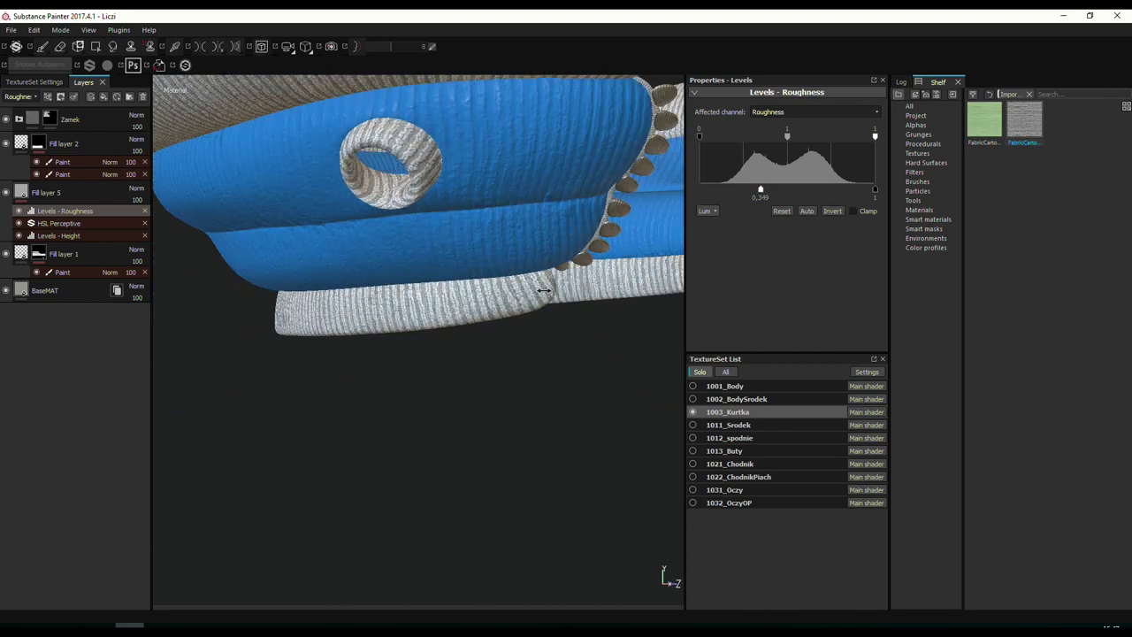
{"action": "left_click", "coordinate": [46, 192]}
Give Fill layer 5 a black mask and polygon-fill it onto the collar and cuff bands.
{"action": "left_click", "coordinate": [60, 96]}
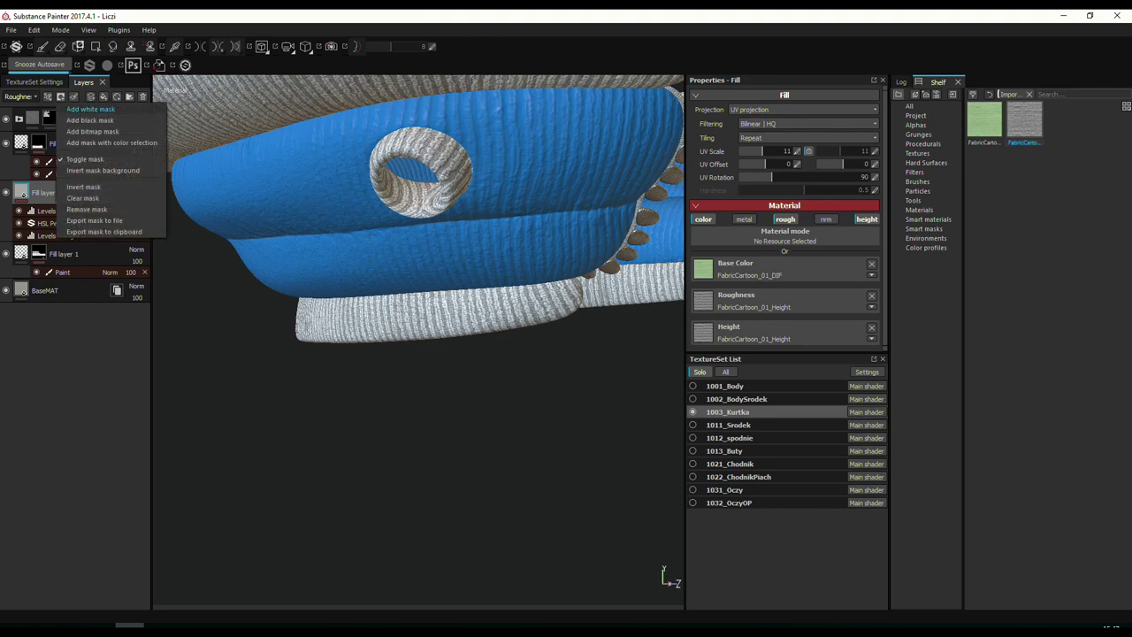
{"action": "left_click", "coordinate": [89, 109]}
{"action": "key", "text": "4"}
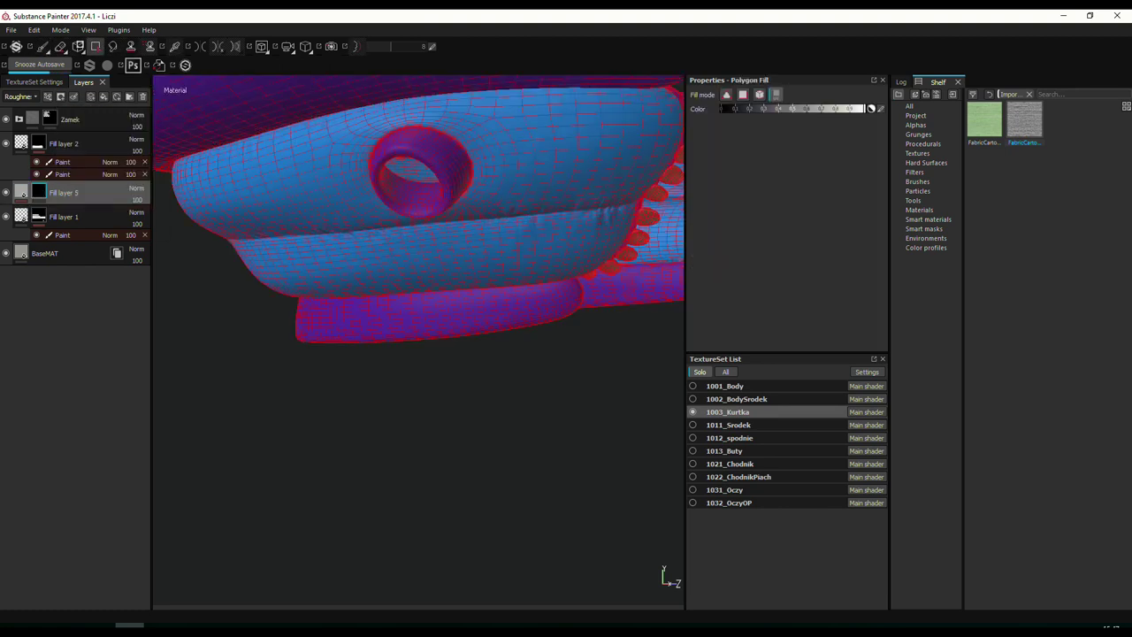
{"action": "mouse_move", "coordinate": [378, 193]}
{"action": "left_mouse_down", "text": "alt"}
{"action": "mouse_move", "coordinate": [416, 177]}
{"action": "mouse_move", "coordinate": [537, 246]}
{"action": "mouse_move", "coordinate": [531, 232]}
{"action": "left_mouse_up", "text": "alt"}
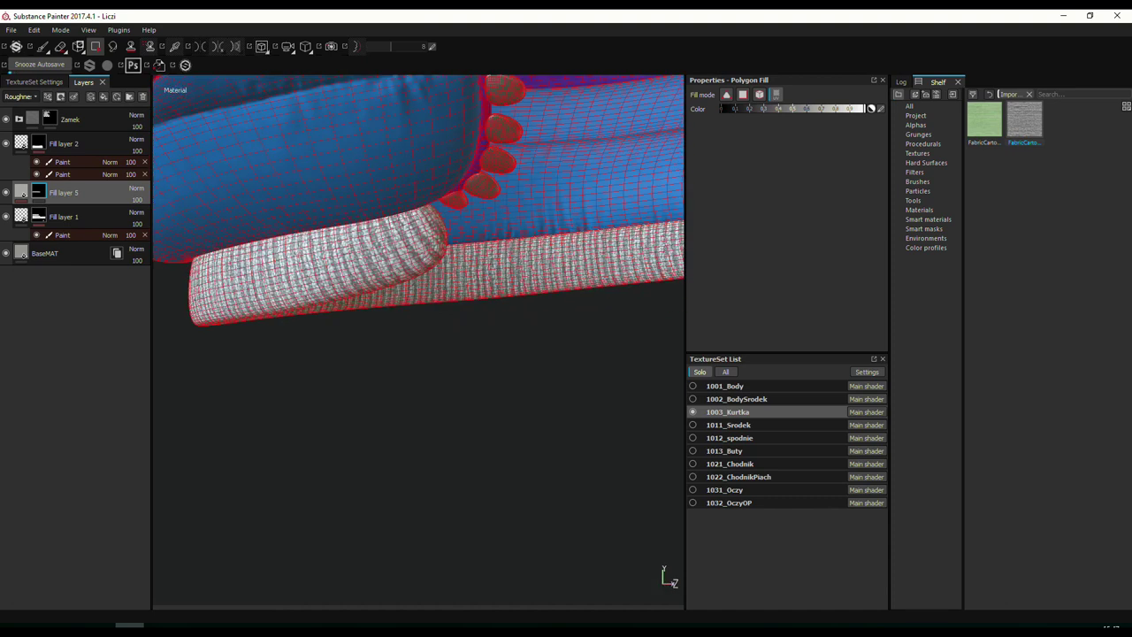
{"action": "key", "text": "1"}
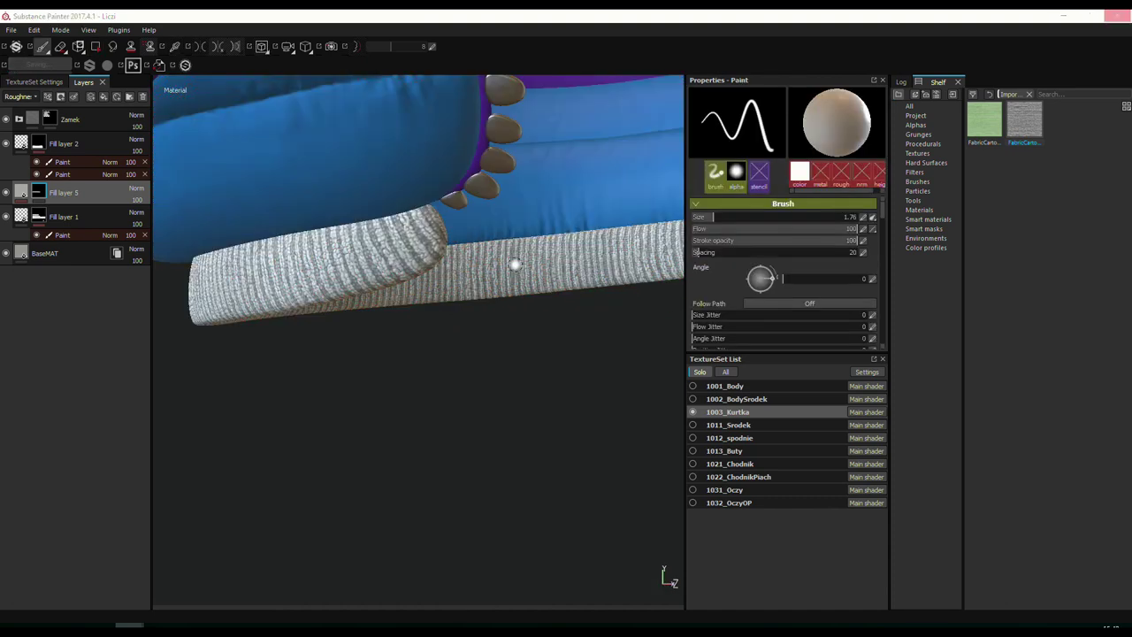
{"action": "left_click_drag", "start_coordinate": [515, 264], "coordinate": [498, 407], "text": "alt"}
{"action": "mouse_move", "coordinate": [501, 329]}
{"action": "left_mouse_down", "text": "alt"}
{"action": "mouse_move", "coordinate": [460, 361]}
{"action": "mouse_move", "coordinate": [490, 239]}
{"action": "mouse_move", "coordinate": [497, 281]}
{"action": "left_mouse_up", "text": "alt"}
{"action": "right_click_drag", "start_coordinate": [497, 281], "coordinate": [472, 278], "text": "shift"}
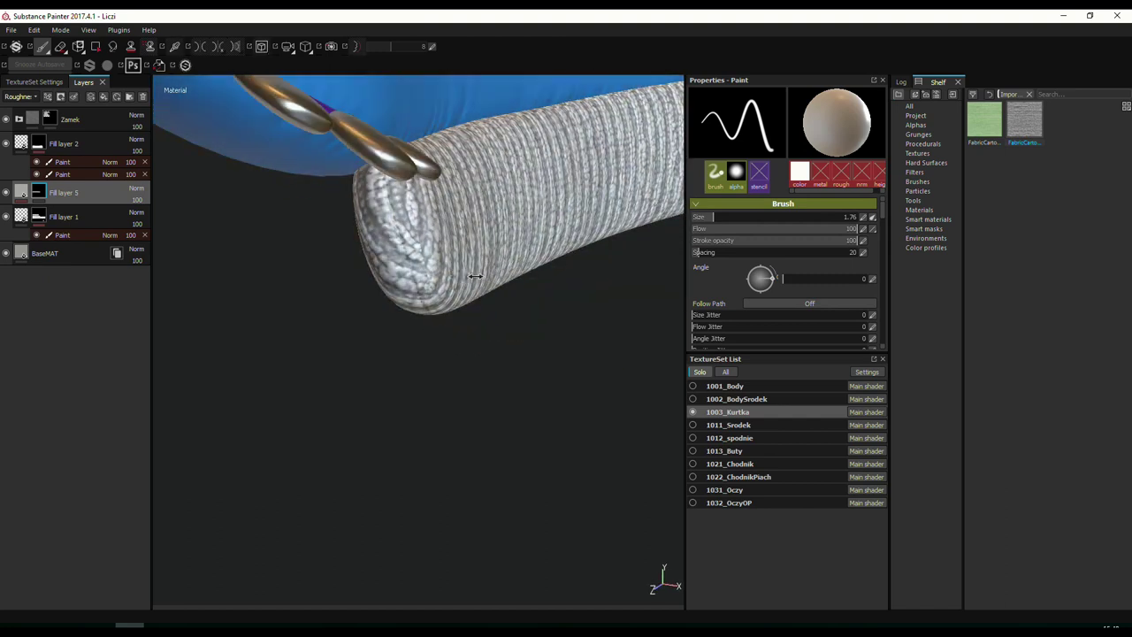
{"action": "key", "text": "4"}
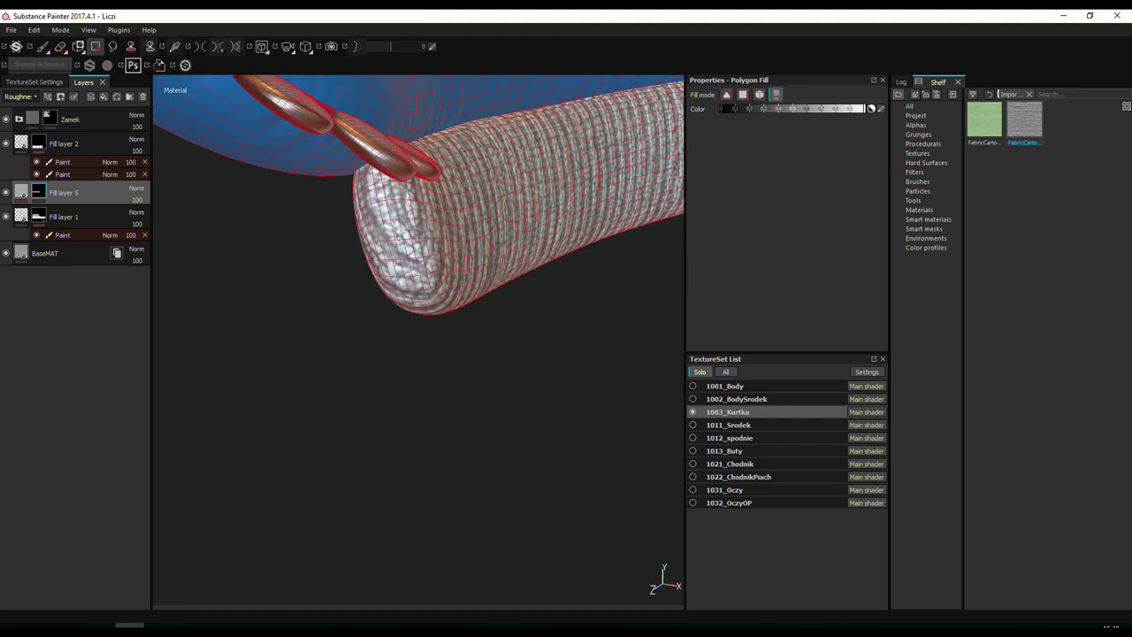
{"action": "key", "text": "1"}
{"action": "left_click_drag", "start_coordinate": [452, 336], "coordinate": [495, 336], "text": "alt"}
Show Base Color blending in the layer list and try a new blend mode on Fill layer 5.
{"action": "left_click", "coordinate": [22, 192]}
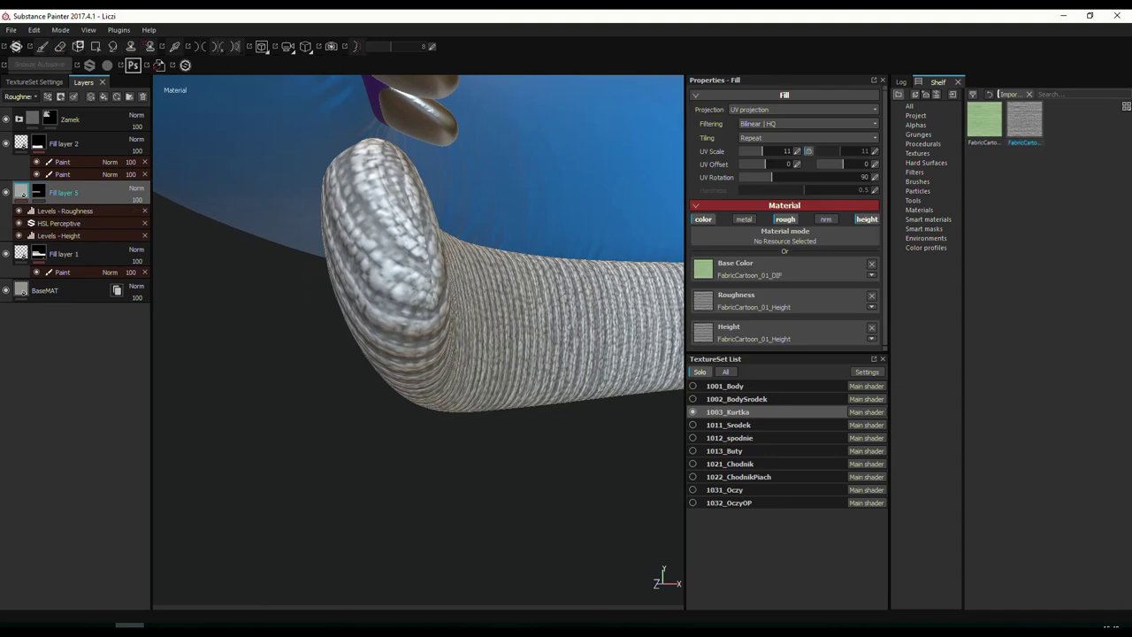
{"action": "left_click", "coordinate": [21, 97]}
{"action": "left_click", "coordinate": [27, 107]}
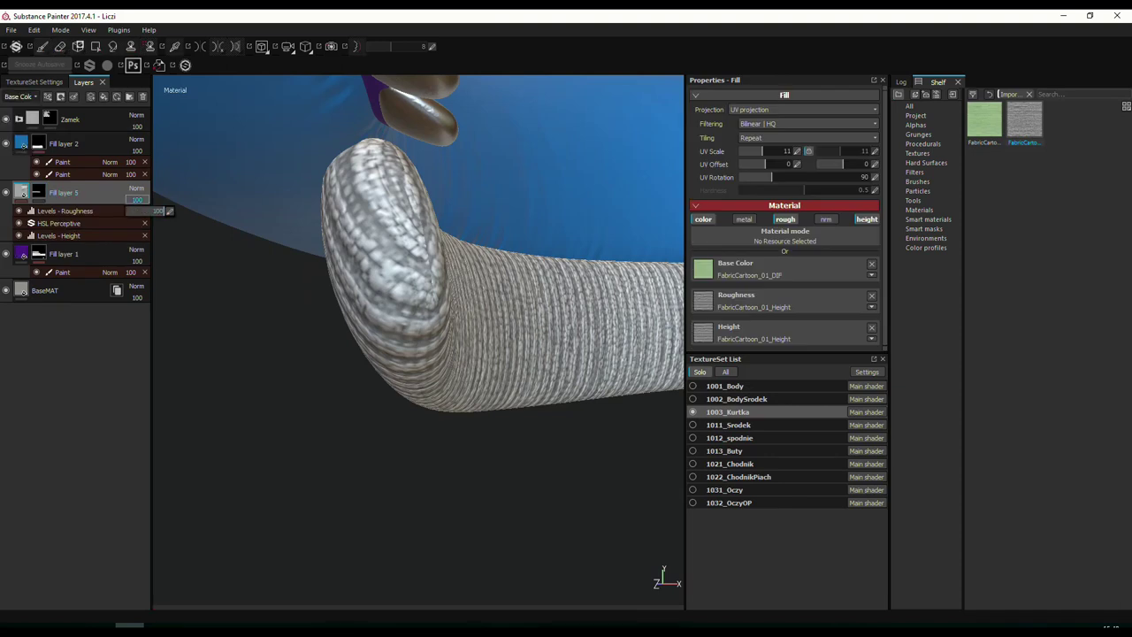
{"action": "left_click", "coordinate": [137, 187]}
{"action": "left_click", "coordinate": [141, 407]}
{"action": "left_click_drag", "start_coordinate": [273, 233], "coordinate": [389, 265], "text": "alt"}
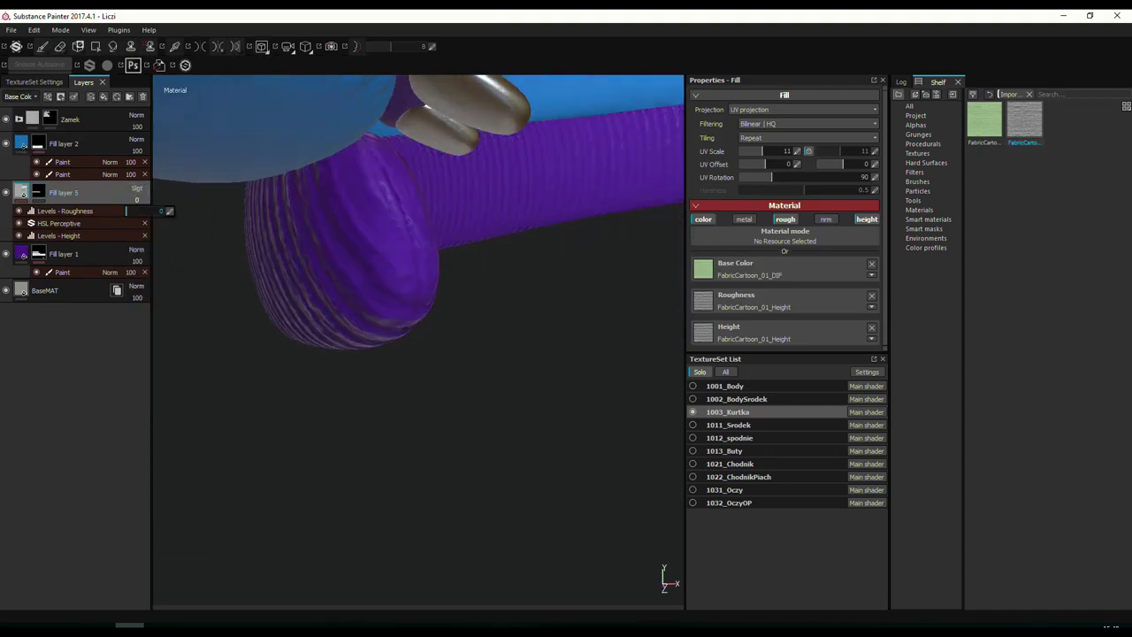
{"action": "left_click_drag", "start_coordinate": [126, 210], "coordinate": [161, 211]}
{"action": "left_click_drag", "start_coordinate": [358, 232], "coordinate": [254, 186], "text": "alt"}
{"action": "key", "text": "c"}
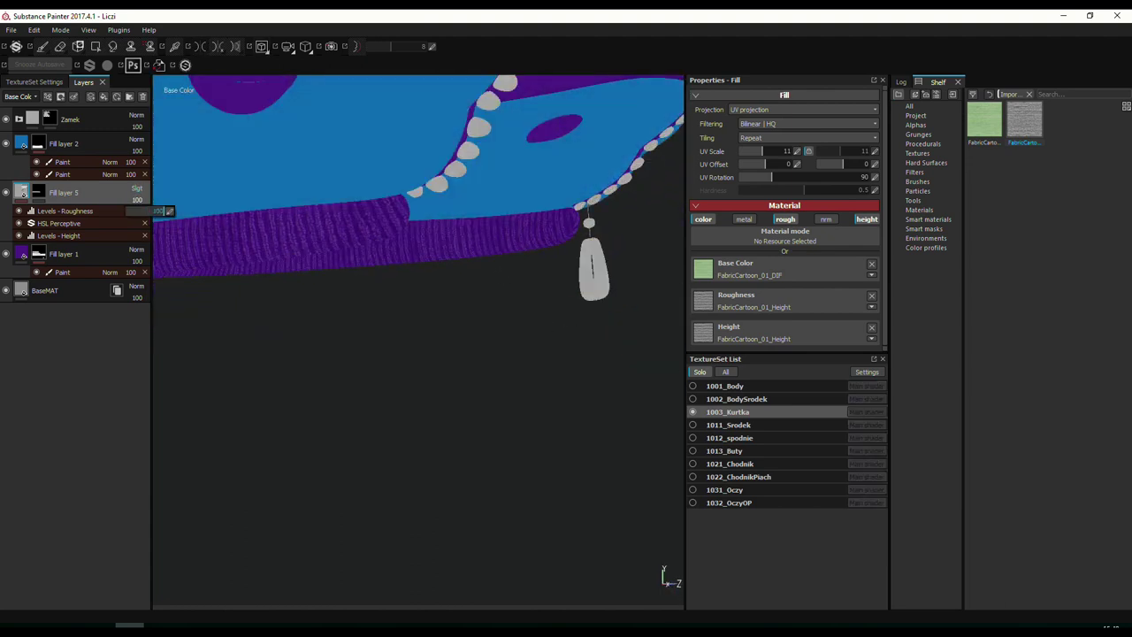
Set Fill layer 5 to Overlay blending at 50 opacity.
{"action": "left_click", "coordinate": [137, 189]}
{"action": "left_click", "coordinate": [140, 366]}
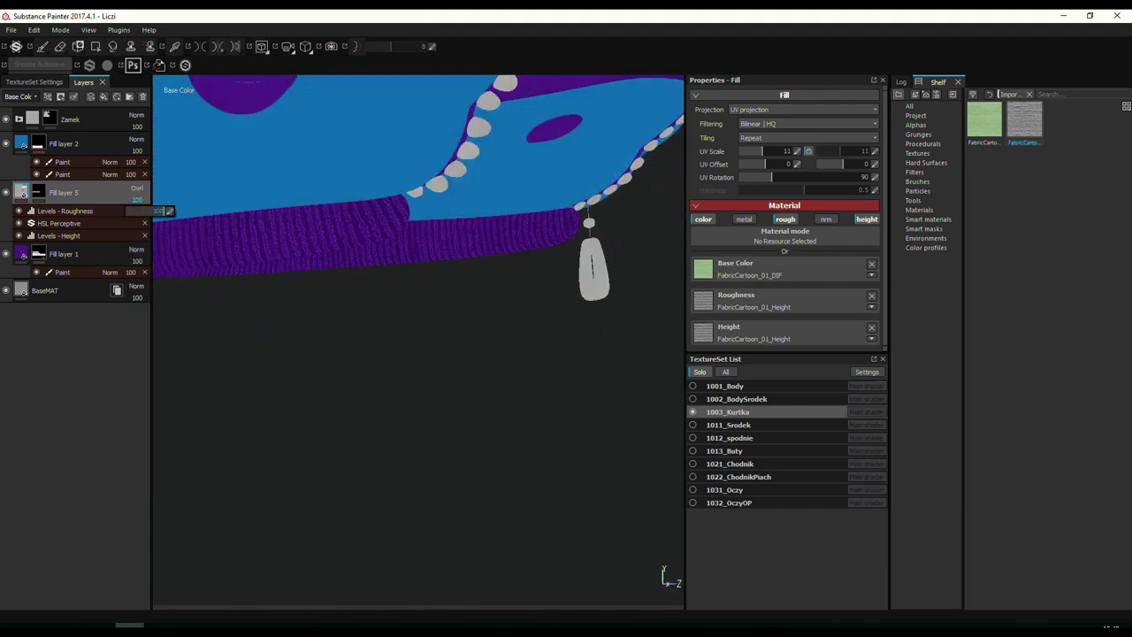
{"action": "left_click_drag", "start_coordinate": [161, 210], "coordinate": [143, 211]}
{"action": "key", "text": "m"}
{"action": "mouse_move", "coordinate": [417, 301]}
{"action": "left_mouse_down", "text": "alt"}
{"action": "mouse_move", "coordinate": [475, 278]}
{"action": "mouse_move", "coordinate": [248, 206]}
{"action": "mouse_move", "coordinate": [292, 212]}
{"action": "left_mouse_up", "text": "alt"}
Nudge the Levels - Roughness midtone to 0.534 and inspect the purple bands.
{"action": "scroll", "coordinate": [292, 212], "scroll_direction": "up", "scroll_amount": 5}
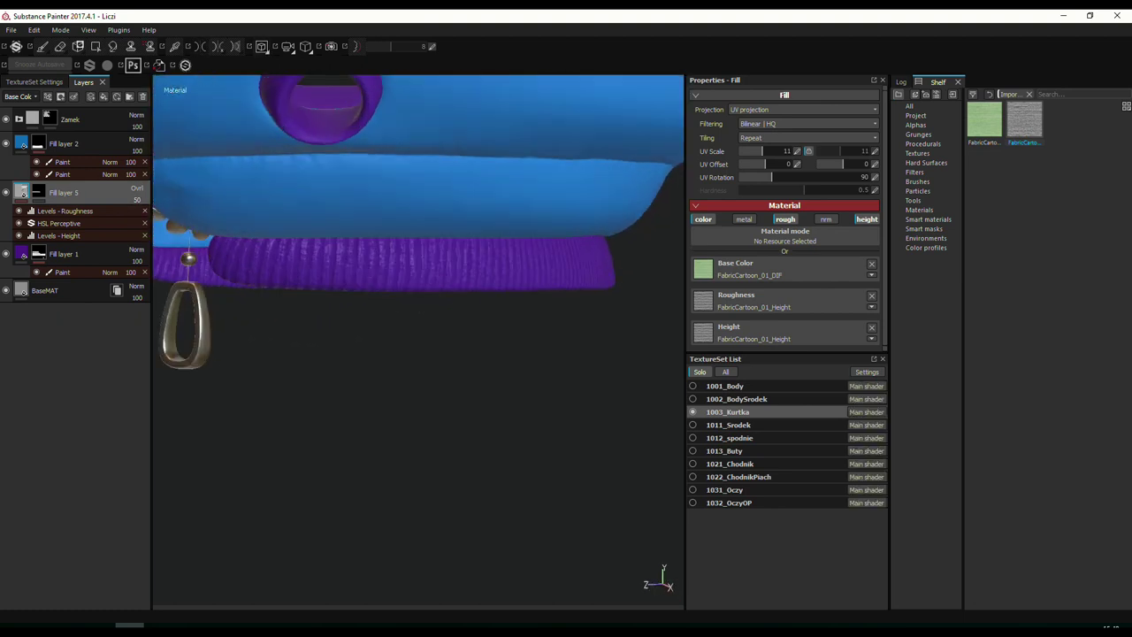
{"action": "left_click", "coordinate": [65, 210]}
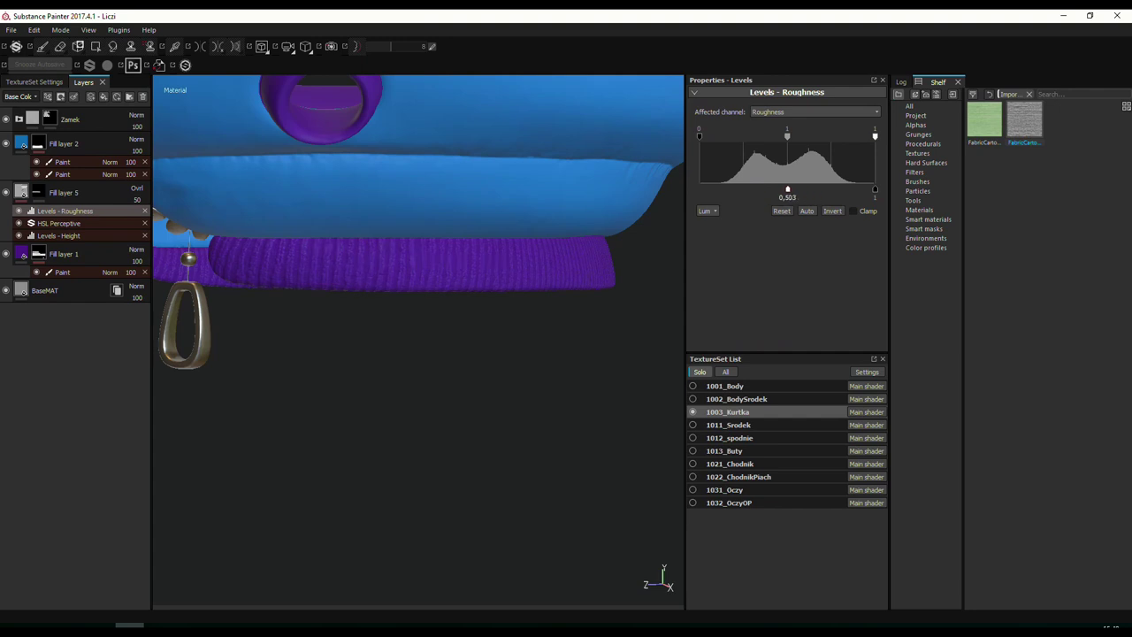
{"action": "left_click_drag", "start_coordinate": [787, 189], "coordinate": [792, 189]}
{"action": "mouse_move", "coordinate": [455, 336]}
{"action": "left_mouse_down", "text": "alt"}
{"action": "mouse_move", "coordinate": [427, 270]}
{"action": "mouse_move", "coordinate": [556, 240]}
{"action": "left_mouse_up", "text": "alt"}
{"action": "scroll", "coordinate": [427, 270], "scroll_direction": "up", "scroll_amount": 4}
{"action": "scroll", "coordinate": [374, 202], "scroll_direction": "up", "scroll_amount": 4}
{"action": "left_click_drag", "start_coordinate": [374, 202], "coordinate": [483, 306], "text": "alt"}
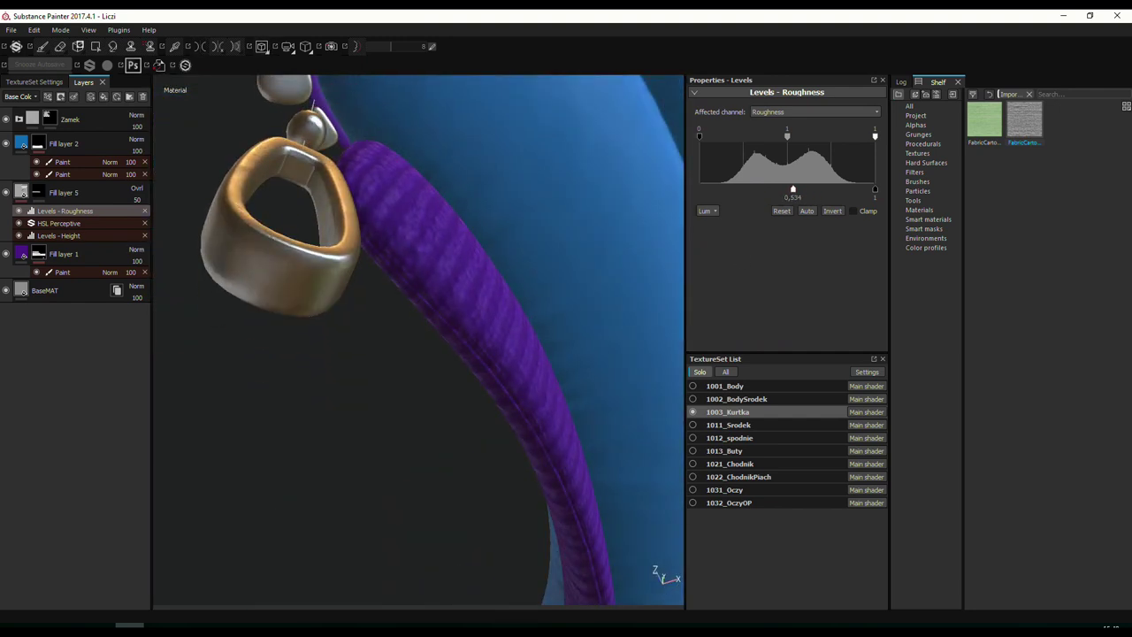
{"action": "mouse_move", "coordinate": [555, 310]}
{"action": "left_mouse_down", "text": "alt"}
{"action": "mouse_move", "coordinate": [470, 291]}
{"action": "mouse_move", "coordinate": [457, 271]}
{"action": "mouse_move", "coordinate": [412, 260]}
{"action": "mouse_move", "coordinate": [394, 324]}
{"action": "left_mouse_up", "text": "alt"}
{"action": "scroll", "coordinate": [412, 260], "scroll_direction": "down", "scroll_amount": 5}
{"action": "scroll", "coordinate": [395, 324], "scroll_direction": "down", "scroll_amount": 2}
{"action": "scroll", "coordinate": [445, 320], "scroll_direction": "up", "scroll_amount": 1}
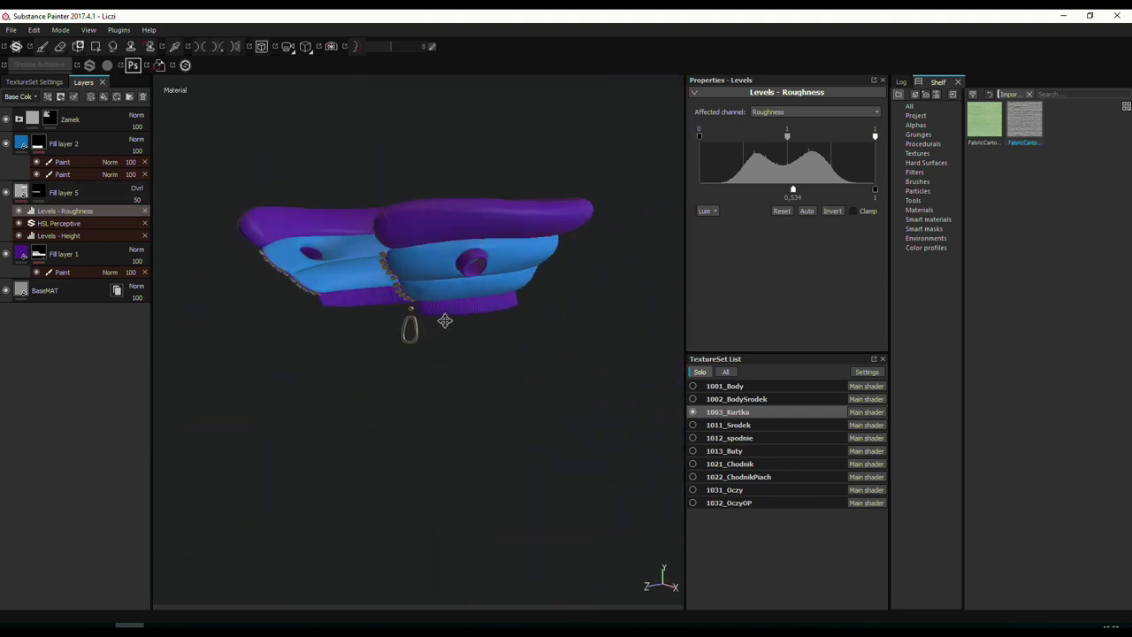
{"action": "scroll", "coordinate": [445, 320], "scroll_direction": "up", "scroll_amount": 2}
Rename Fill layer 5 to Fabric_Dol and duplicate it.
{"action": "scroll", "coordinate": [505, 348], "scroll_direction": "up", "scroll_amount": 1}
{"action": "left_click", "coordinate": [99, 192]}
{"action": "right_click", "coordinate": [100, 194]}
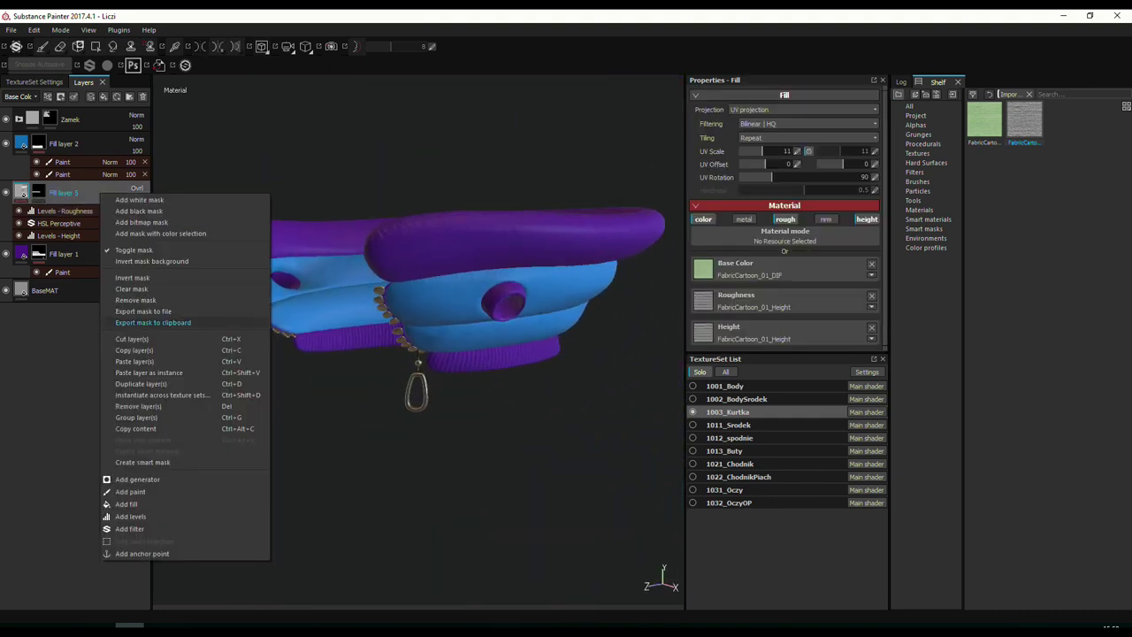
{"action": "double_click", "coordinate": [62, 192]}
{"action": "type", "text": "Fabric_Dol"}
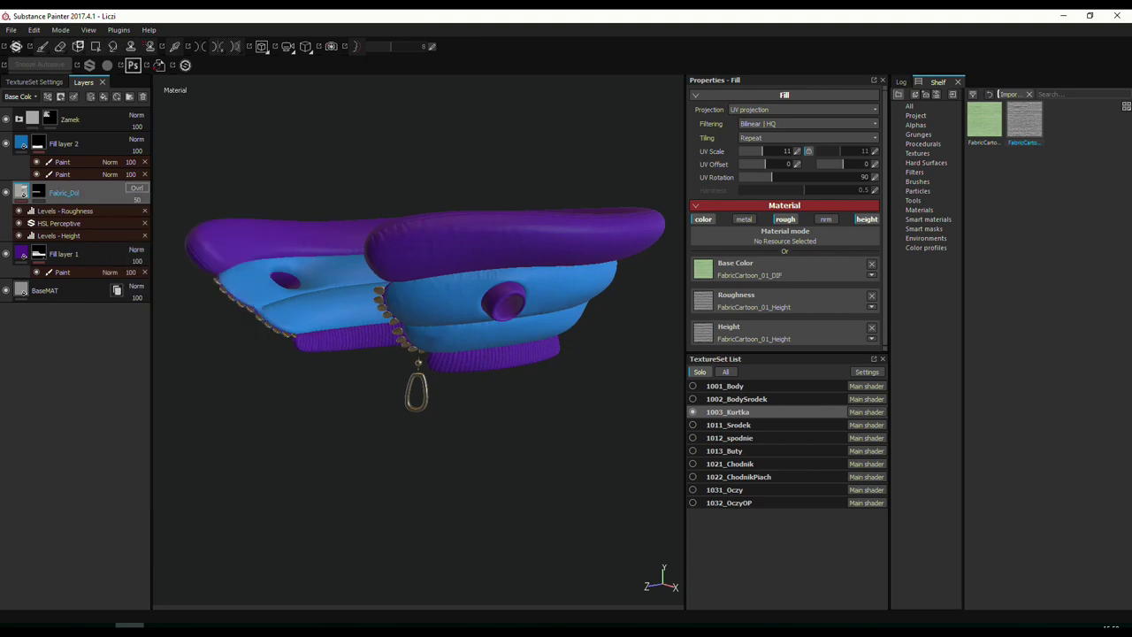
{"action": "right_click", "coordinate": [109, 188]}
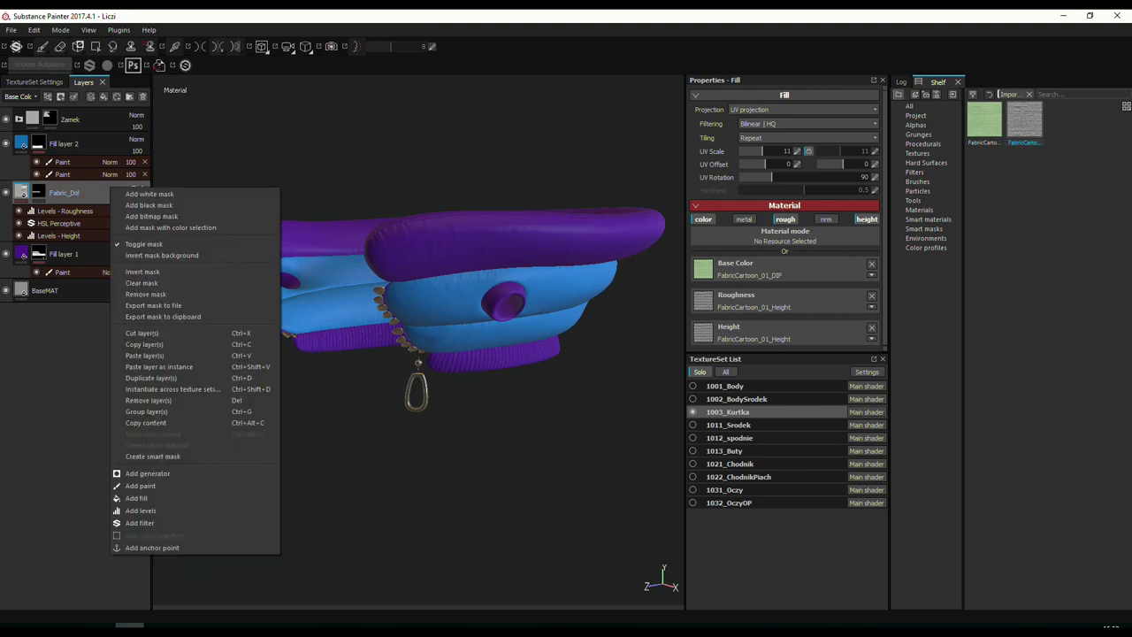
{"action": "left_click", "coordinate": [151, 377]}
{"action": "type", "text": "Fabric_Rekawy"}
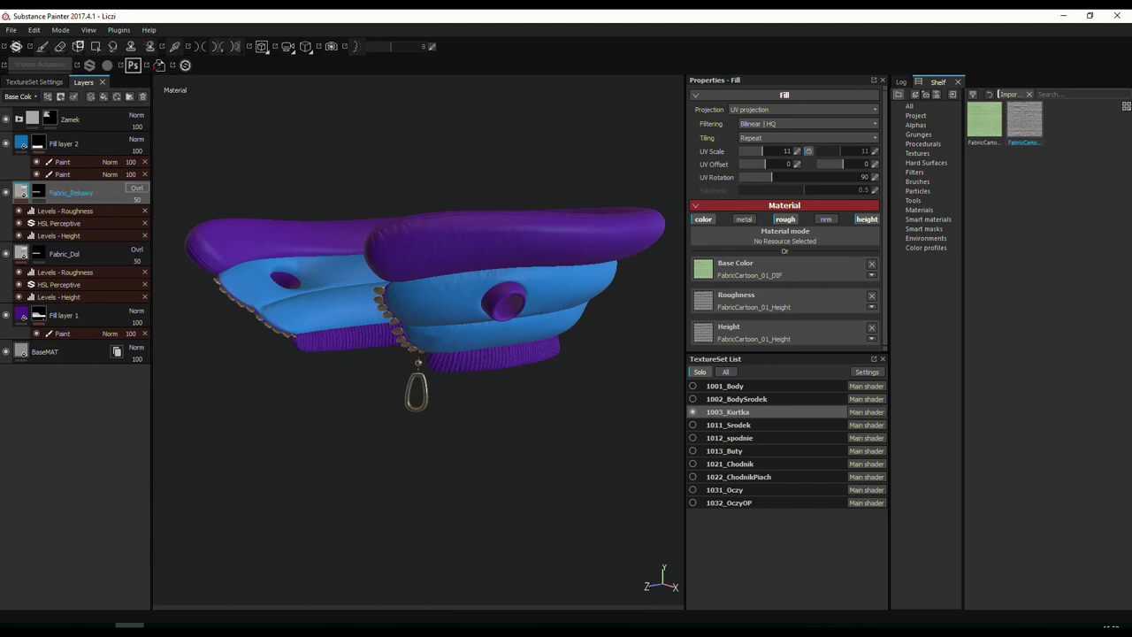
Clear the Fabric_Rekawy copy's mask and polygon-fill only the sleeve cuff faces.
{"action": "right_click", "coordinate": [42, 190]}
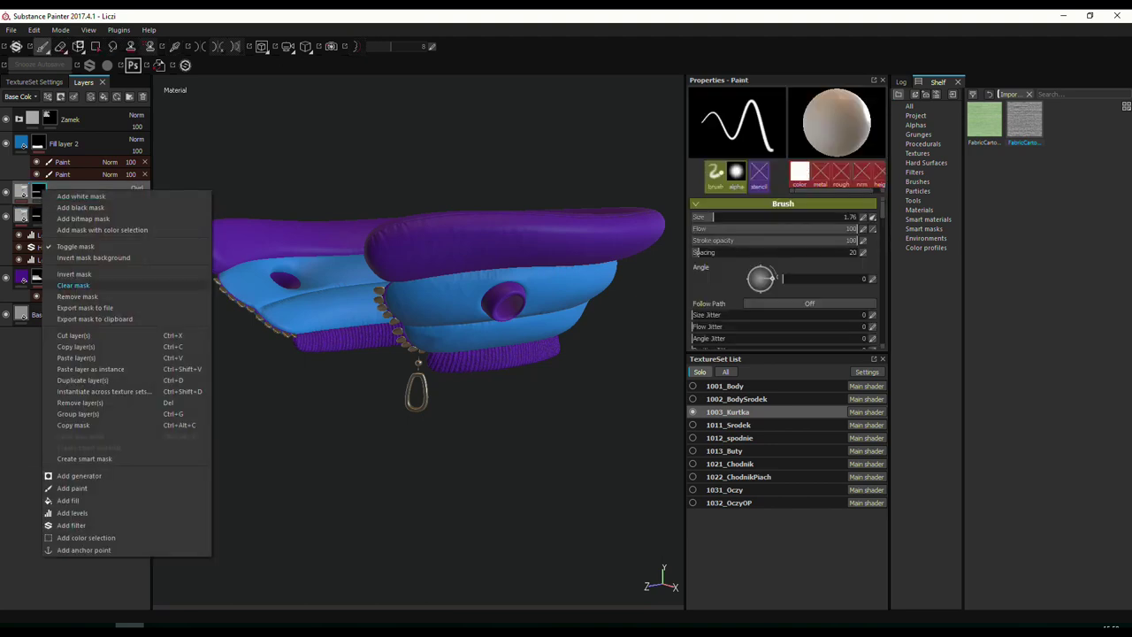
{"action": "left_click", "coordinate": [73, 285]}
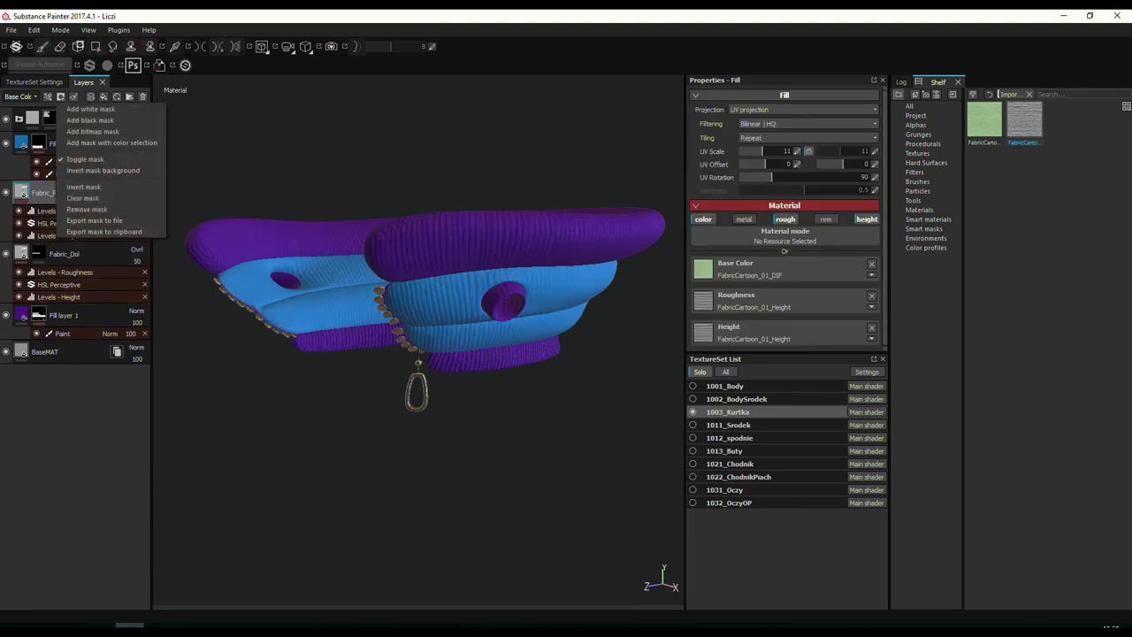
{"action": "left_click_drag", "start_coordinate": [569, 346], "coordinate": [516, 326], "text": "alt"}
{"action": "key", "text": "4"}
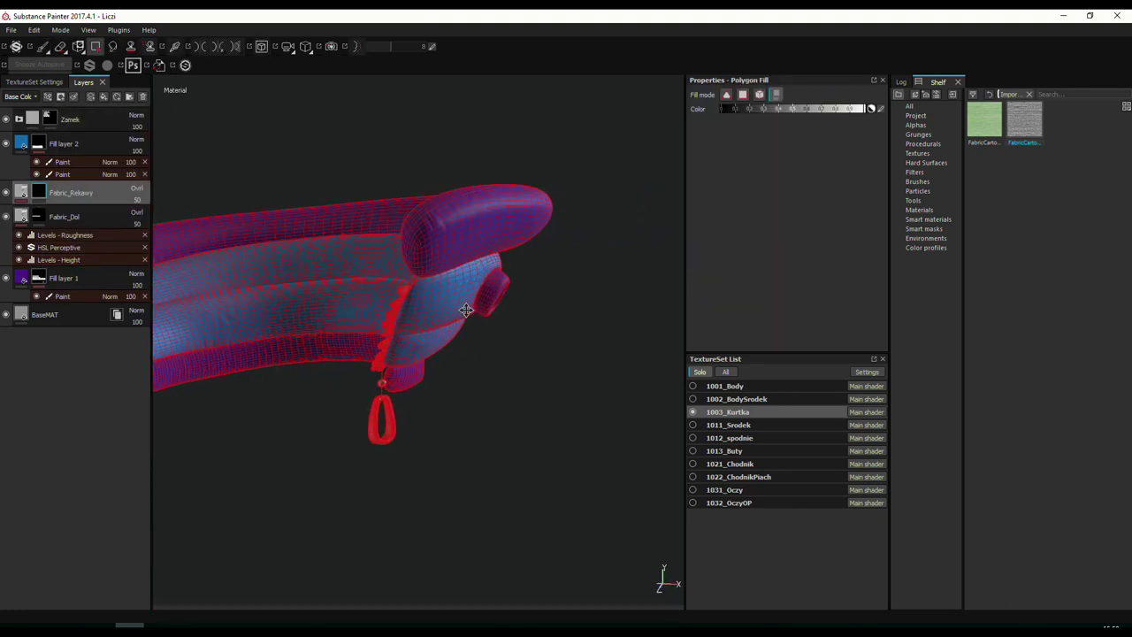
{"action": "left_click_drag", "start_coordinate": [197, 222], "coordinate": [432, 334], "text": "alt"}
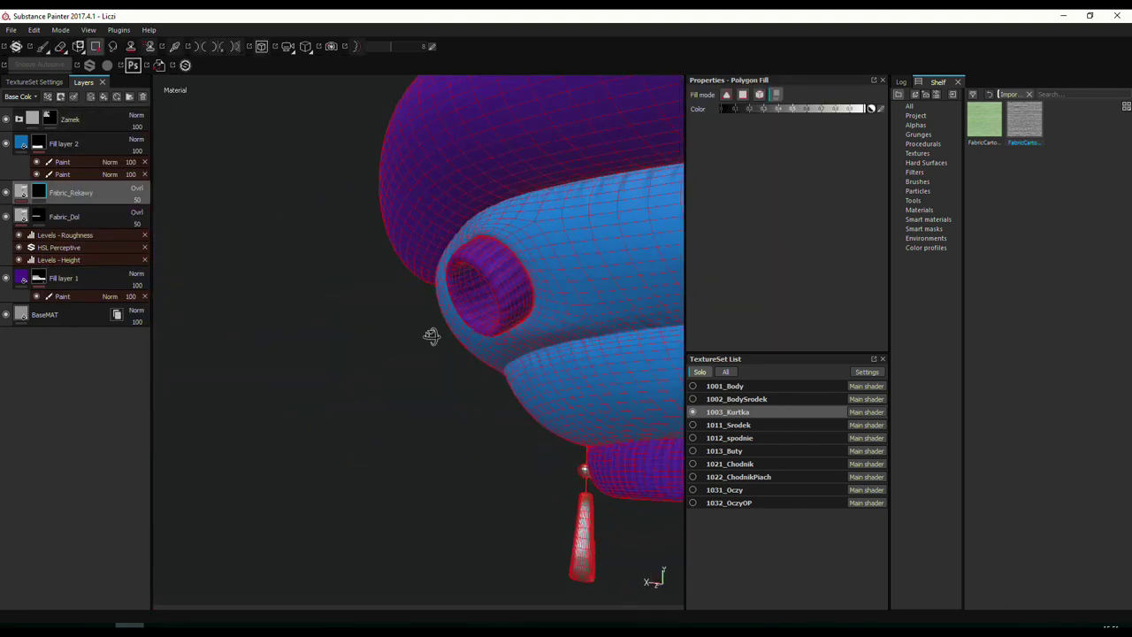
{"action": "key", "text": "3"}
{"action": "key", "text": "4"}
{"action": "left_click_drag", "start_coordinate": [522, 353], "coordinate": [371, 292], "text": "alt"}
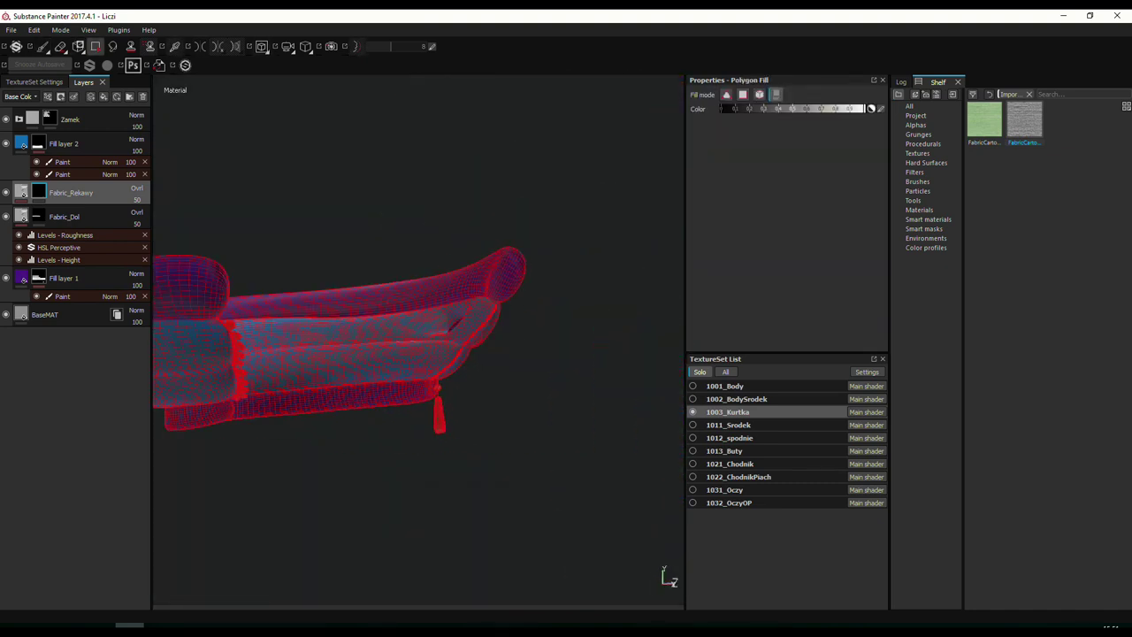
{"action": "key", "text": "1"}
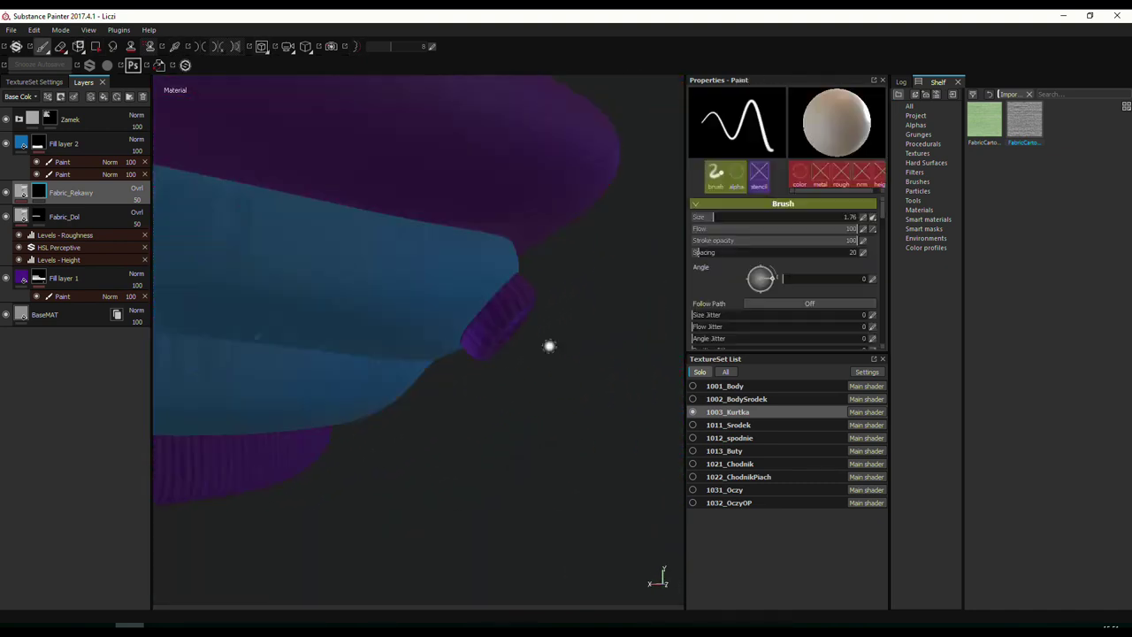
{"action": "left_click_drag", "start_coordinate": [548, 346], "coordinate": [440, 336], "text": "alt"}
{"action": "mouse_move", "coordinate": [623, 402]}
{"action": "left_mouse_down", "text": "alt"}
{"action": "mouse_move", "coordinate": [556, 404]}
{"action": "mouse_move", "coordinate": [475, 435]}
{"action": "mouse_move", "coordinate": [538, 380]}
{"action": "mouse_move", "coordinate": [463, 386]}
{"action": "mouse_move", "coordinate": [525, 328]}
{"action": "mouse_move", "coordinate": [465, 377]}
{"action": "mouse_move", "coordinate": [530, 362]}
{"action": "mouse_move", "coordinate": [467, 325]}
{"action": "left_mouse_up", "text": "alt"}
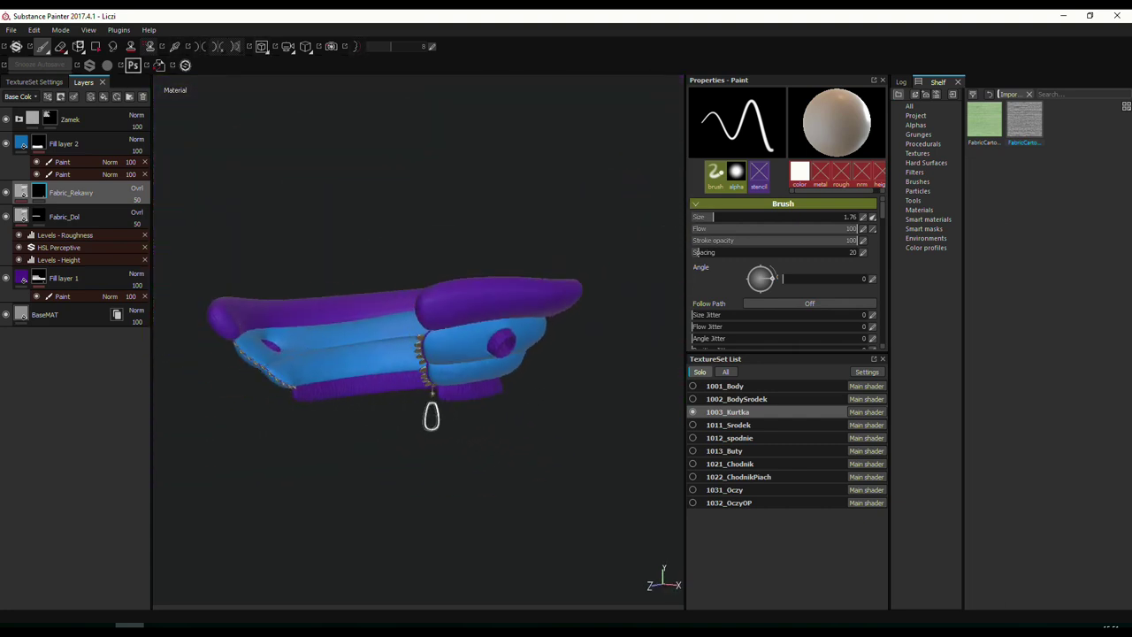
Turn off Solo to show the whole character and save the project.
{"action": "left_click", "coordinate": [700, 371]}
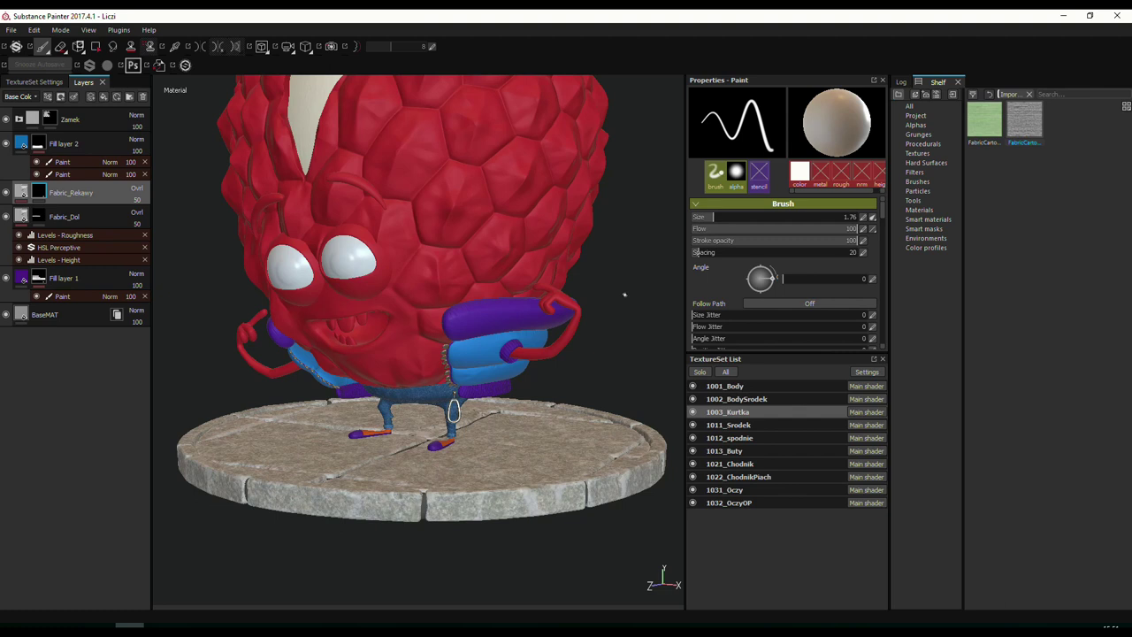
{"action": "key", "text": "ctrl+s"}
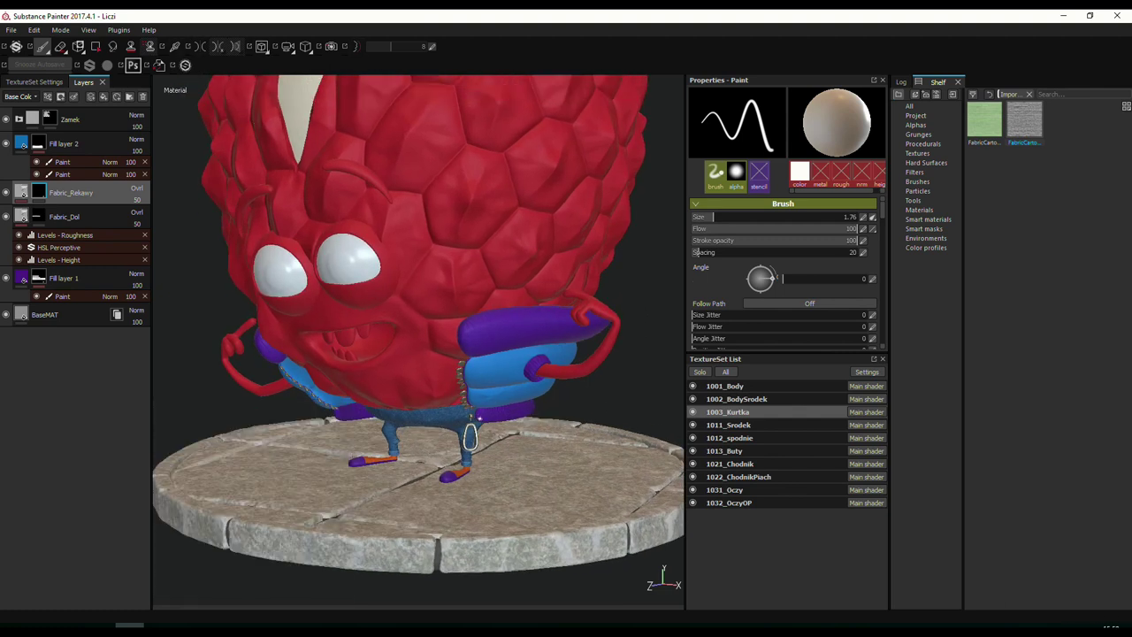
{"action": "mouse_move", "coordinate": [630, 381]}
{"action": "left_mouse_down", "text": "alt"}
{"action": "mouse_move", "coordinate": [589, 392]}
{"action": "mouse_move", "coordinate": [604, 374]}
{"action": "mouse_move", "coordinate": [649, 398]}
{"action": "mouse_move", "coordinate": [616, 409]}
{"action": "left_mouse_up", "text": "alt"}
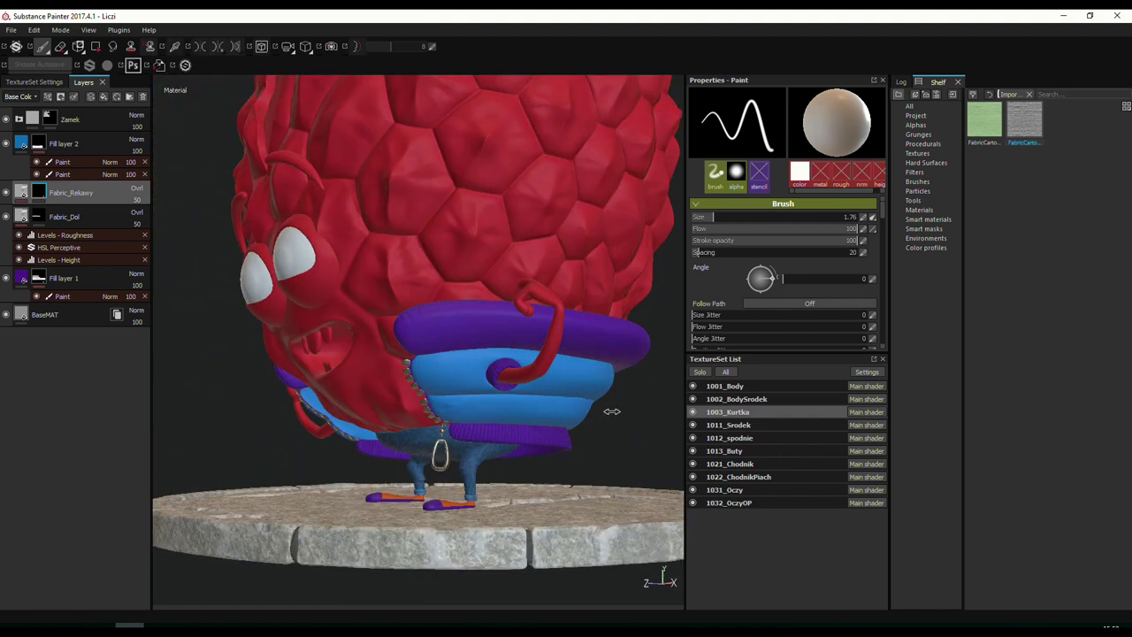
View the Height channel and bring up the Materials library in the Shelf.
{"action": "left_click", "coordinate": [19, 96]}
{"action": "left_click", "coordinate": [13, 137]}
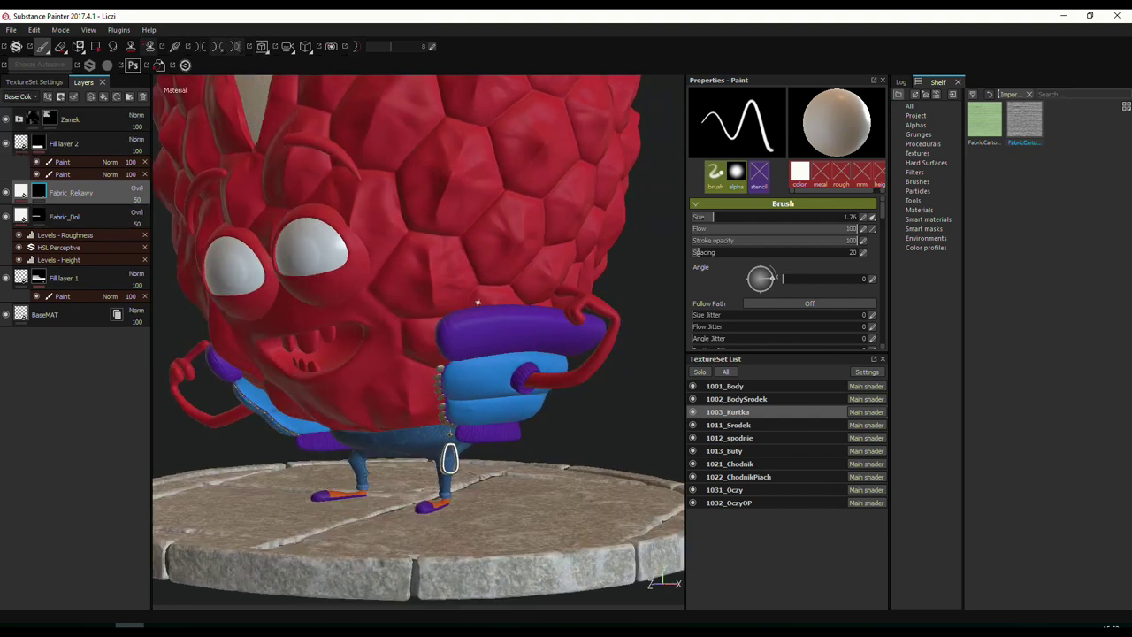
{"action": "mouse_move", "coordinate": [640, 386]}
{"action": "left_mouse_down", "text": "alt"}
{"action": "mouse_move", "coordinate": [589, 392]}
{"action": "mouse_move", "coordinate": [440, 464]}
{"action": "left_mouse_up", "text": "alt"}
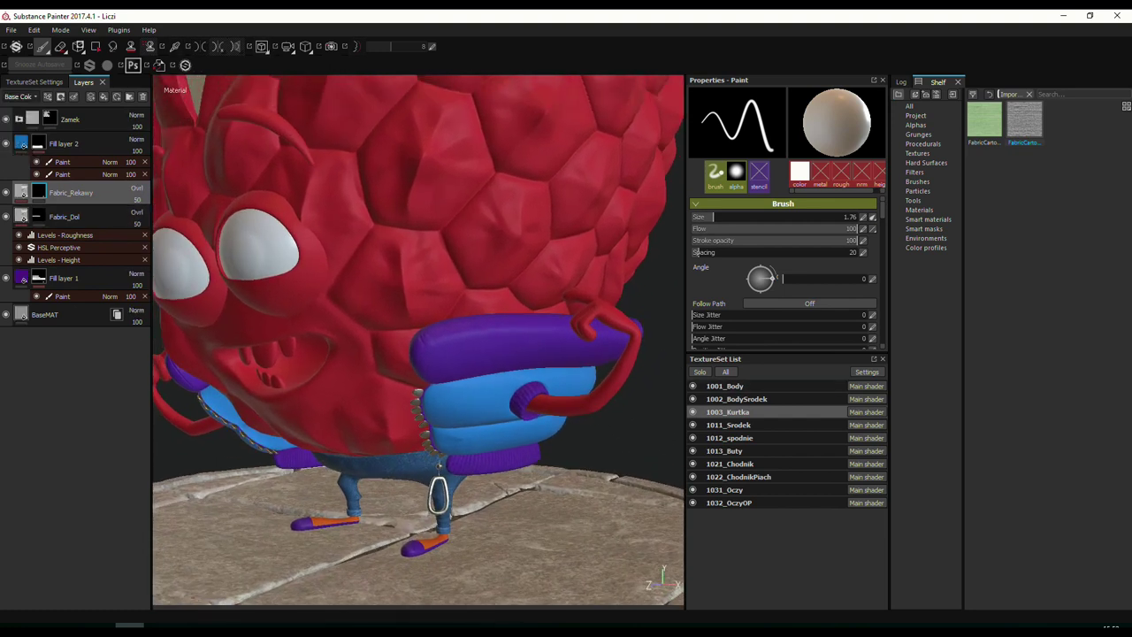
{"action": "left_click", "coordinate": [919, 210]}
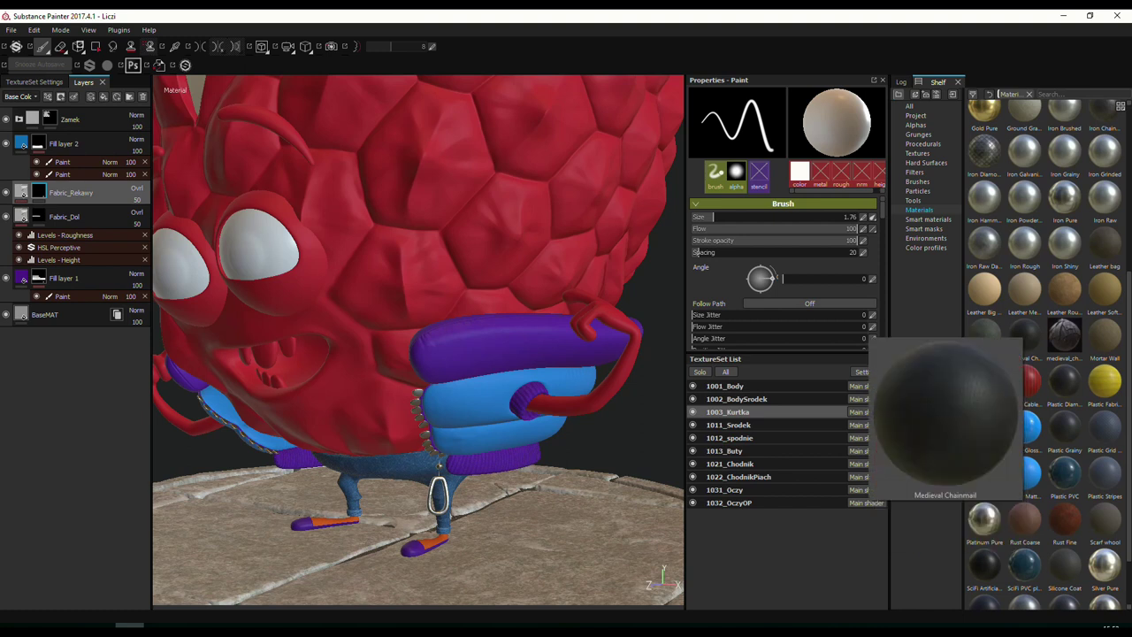
Drag Plastic Stripes from the Shelf into the jacket's layer stack and solo the jacket.
{"action": "scroll", "coordinate": [1064, 442], "scroll_direction": "down", "scroll_amount": 3}
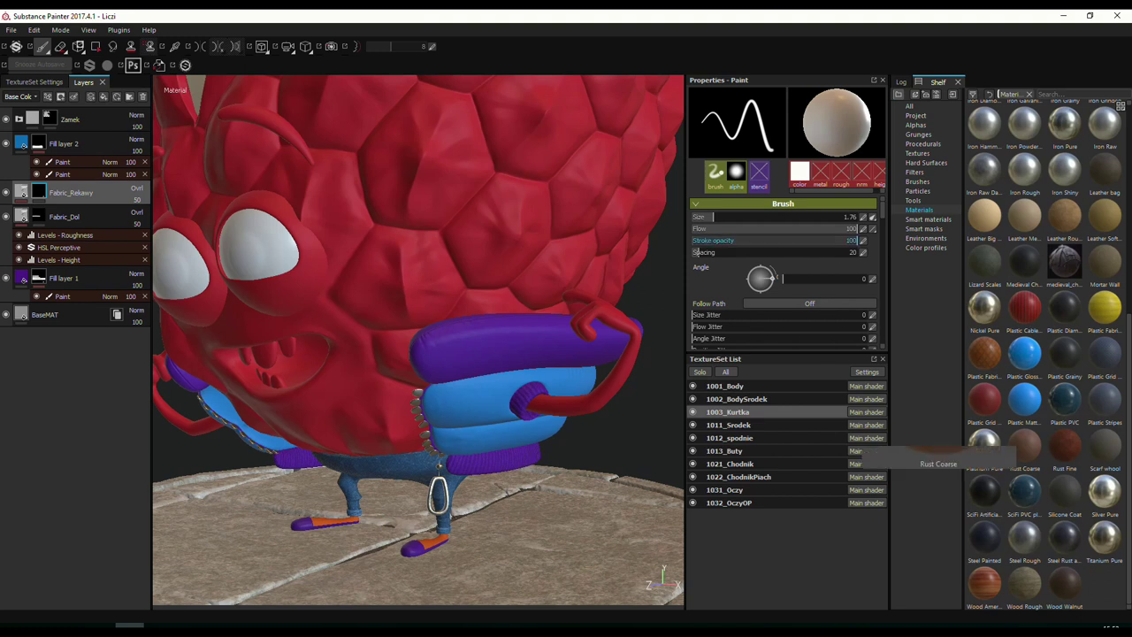
{"action": "left_click_drag", "start_coordinate": [1105, 398], "coordinate": [80, 191]}
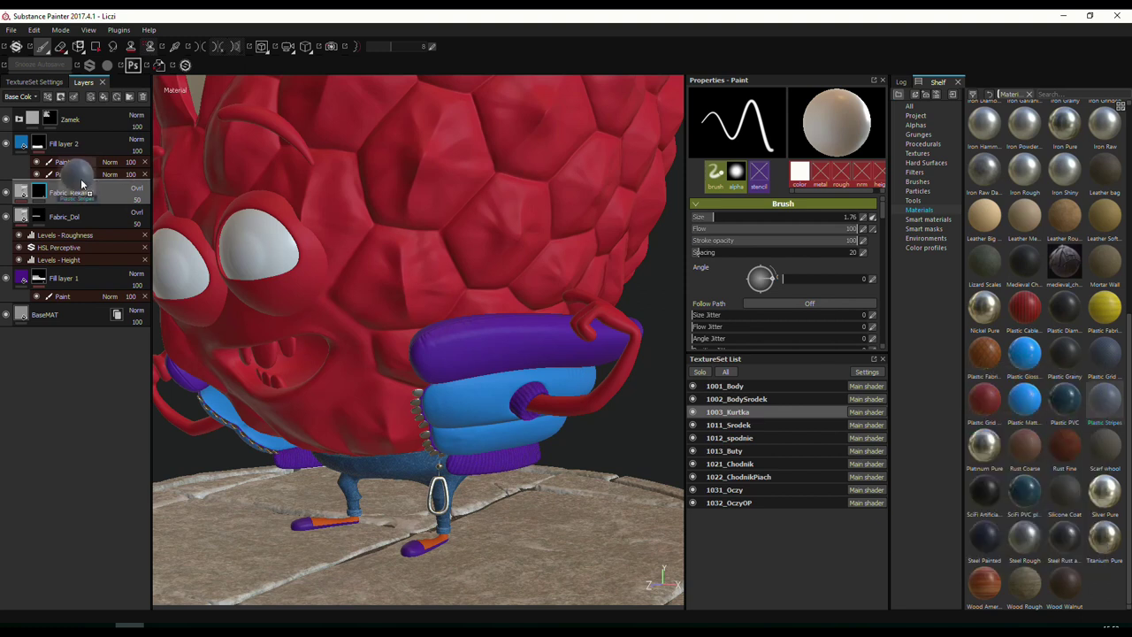
{"action": "left_click", "coordinate": [700, 372]}
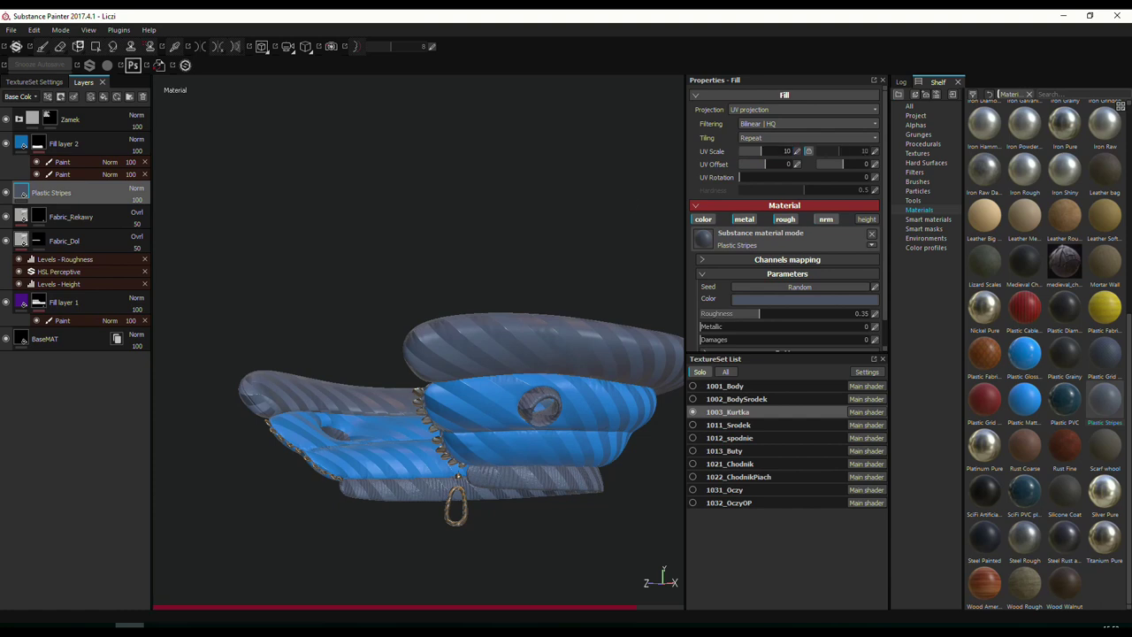
Set the stripes' UV rotation to about 135.82 and UV scale to 15.
{"action": "left_click_drag", "start_coordinate": [443, 398], "coordinate": [548, 389], "text": "alt"}
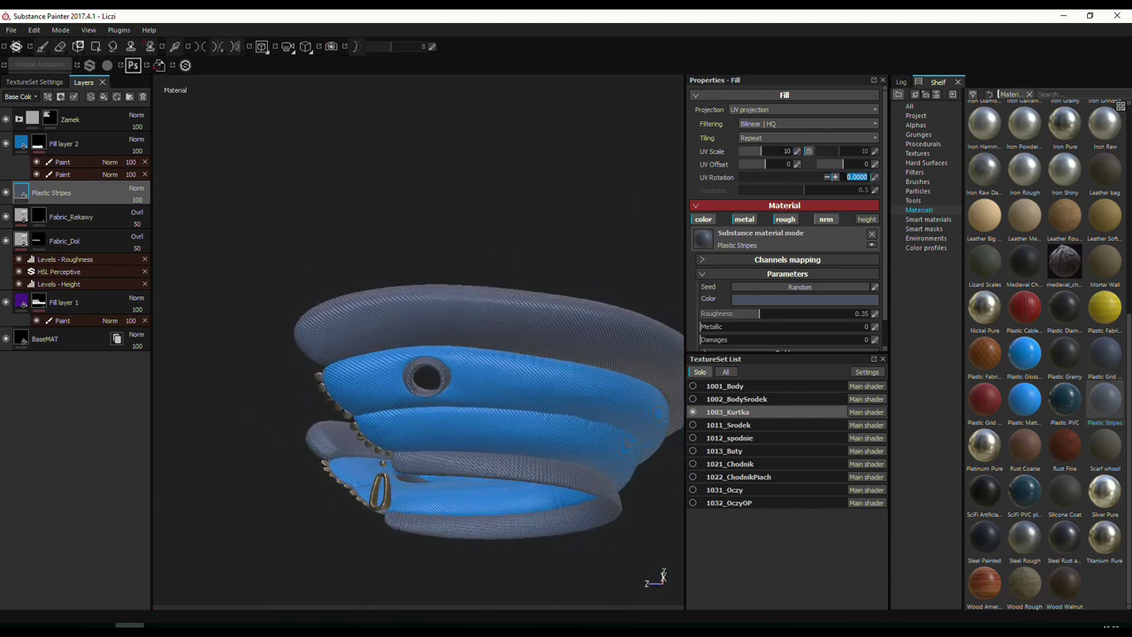
{"action": "type", "text": "147.27"}
{"action": "key", "text": "Return"}
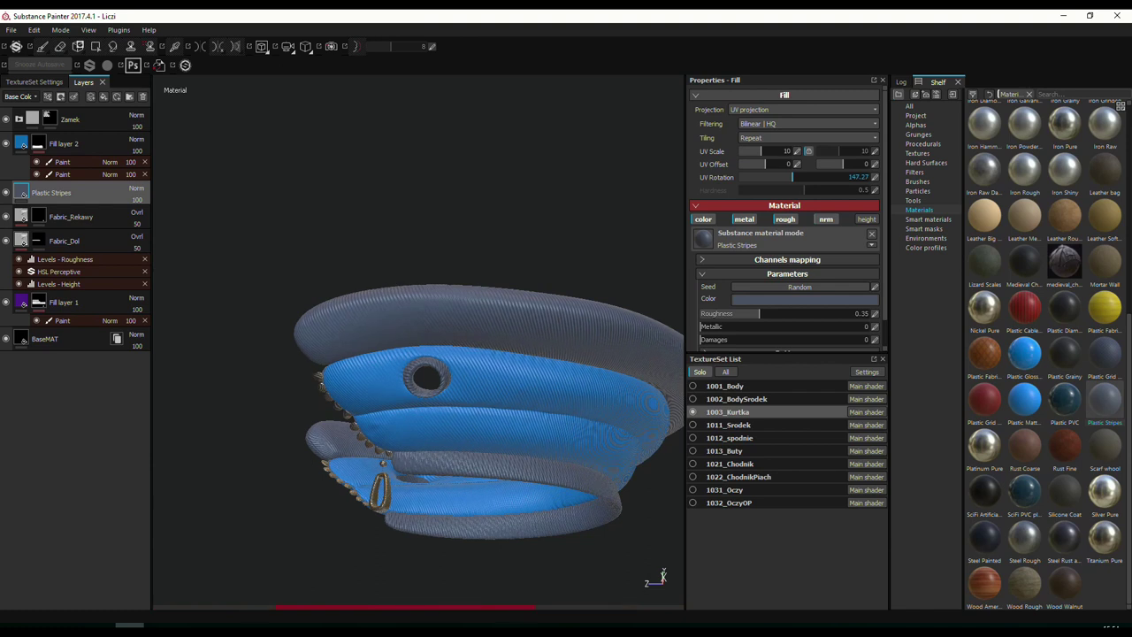
{"action": "left_click_drag", "start_coordinate": [793, 176], "coordinate": [791, 177]}
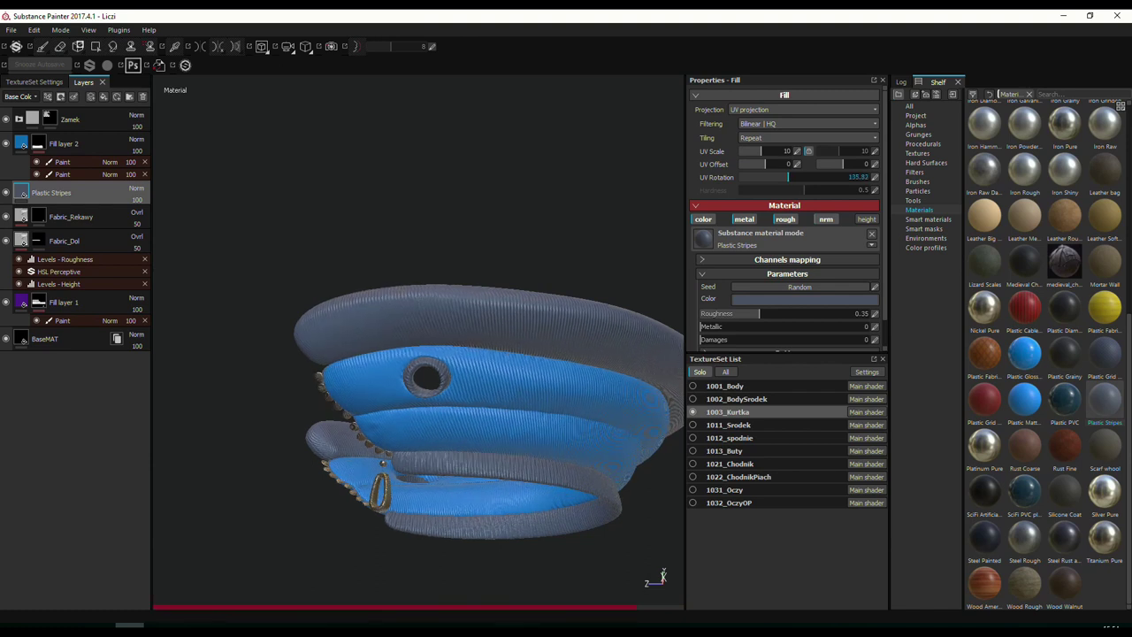
{"action": "mouse_move", "coordinate": [614, 245]}
{"action": "left_mouse_down", "text": "alt"}
{"action": "mouse_move", "coordinate": [392, 306]}
{"action": "mouse_move", "coordinate": [515, 406]}
{"action": "mouse_move", "coordinate": [499, 303]}
{"action": "left_mouse_up", "text": "alt"}
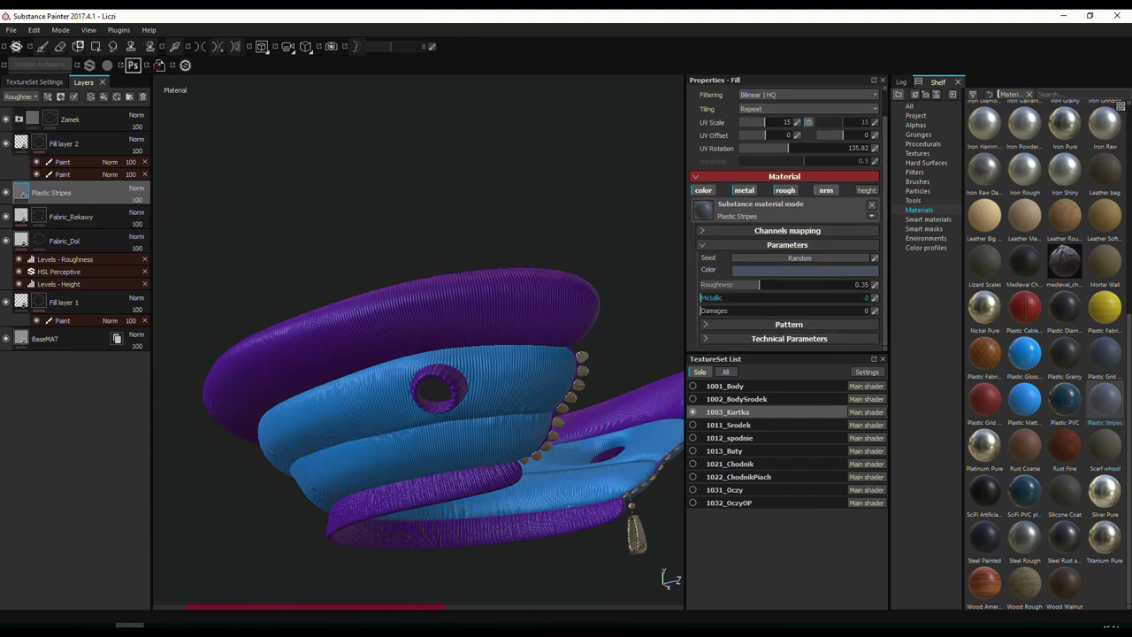
Set the stripes' Metallic to 0.5, Pattern Distortion to 0.2 and Normal Intensity to 0.14.
{"action": "mouse_move", "coordinate": [734, 297]}
{"action": "left_mouse_down"}
{"action": "mouse_move", "coordinate": [845, 298]}
{"action": "mouse_move", "coordinate": [787, 297]}
{"action": "left_mouse_up"}
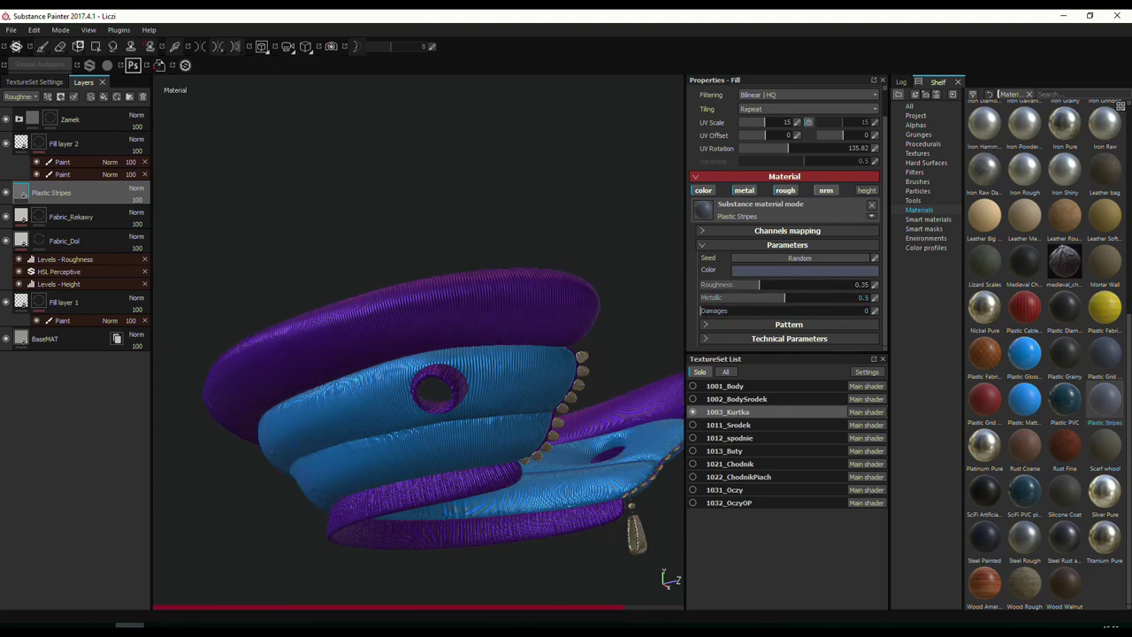
{"action": "left_click", "coordinate": [789, 324]}
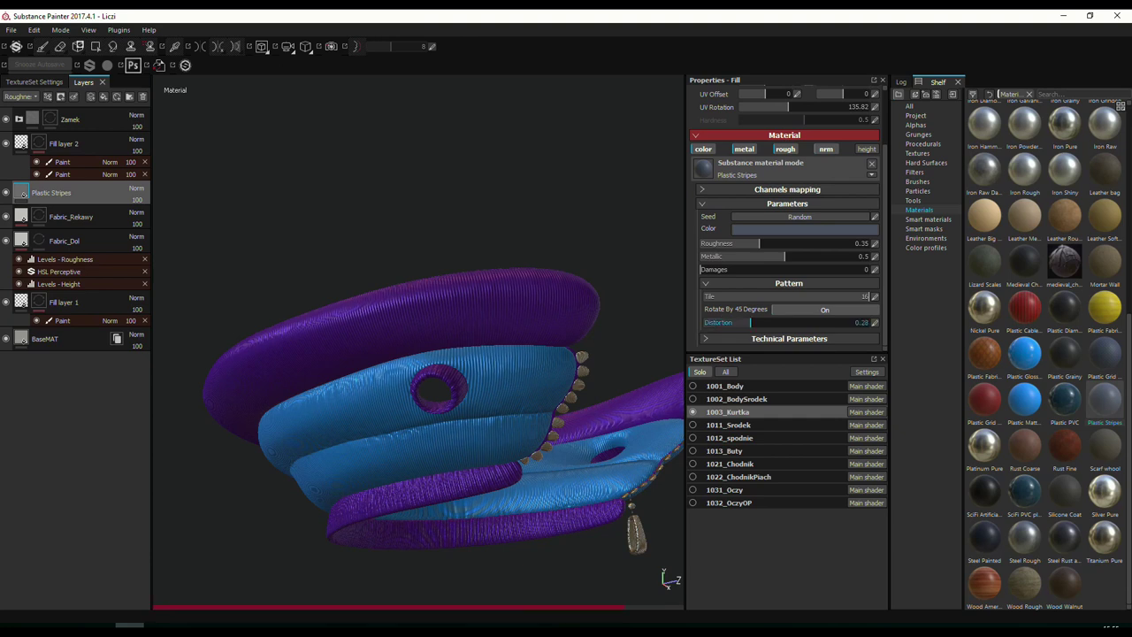
{"action": "left_click_drag", "start_coordinate": [641, 288], "coordinate": [480, 291], "text": "alt"}
{"action": "left_click_drag", "start_coordinate": [751, 322], "coordinate": [735, 322]}
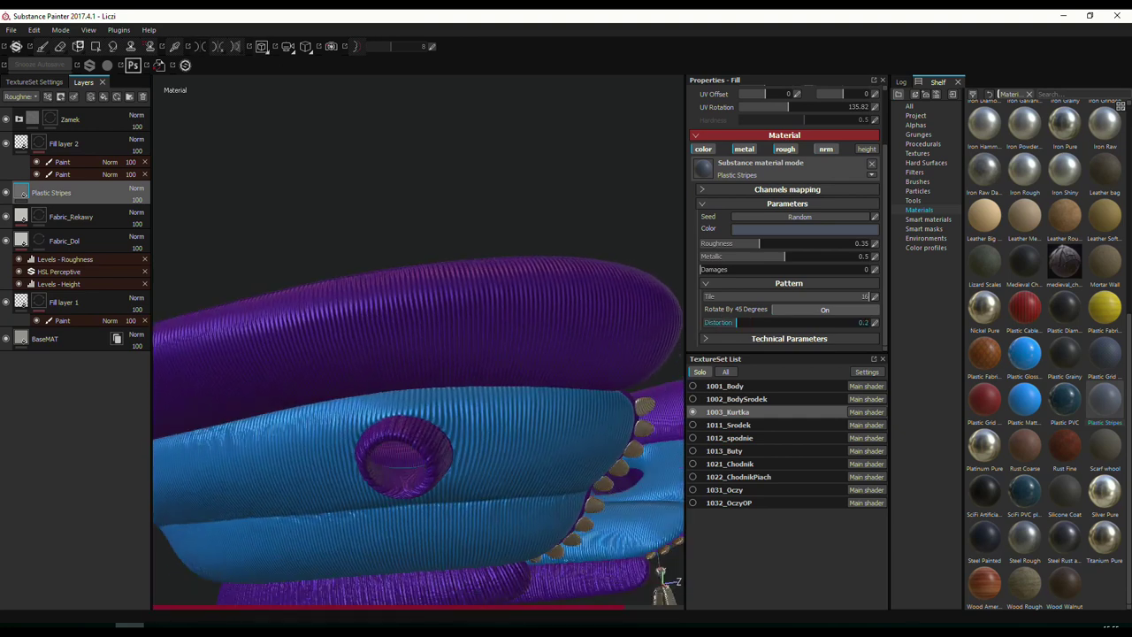
{"action": "left_click", "coordinate": [789, 338]}
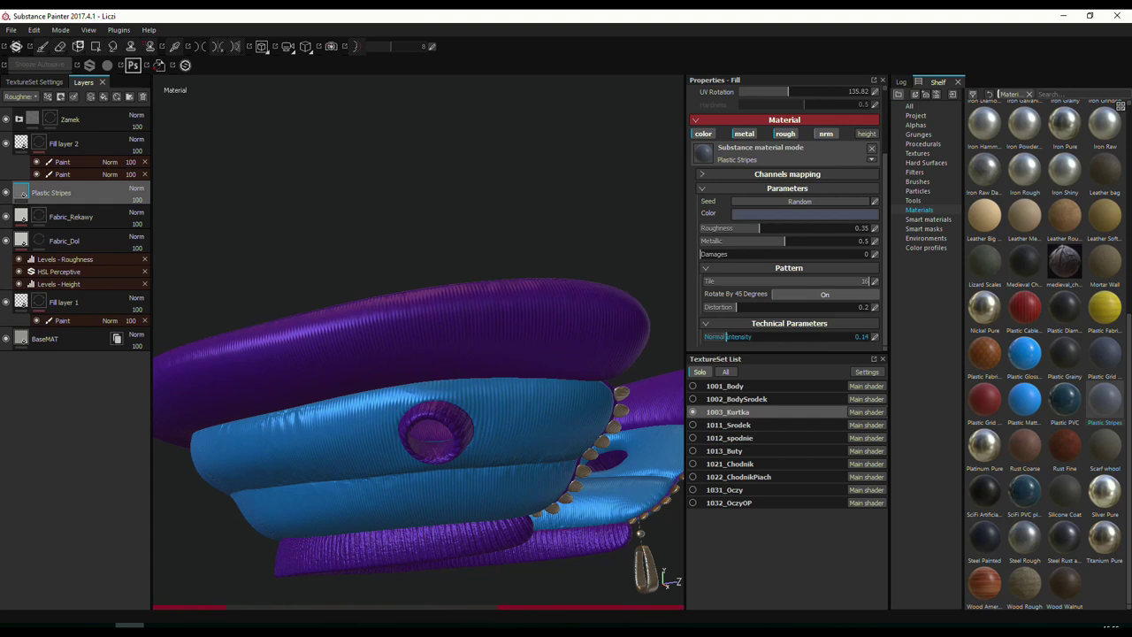
{"action": "left_click_drag", "start_coordinate": [616, 347], "coordinate": [639, 467], "text": "alt"}
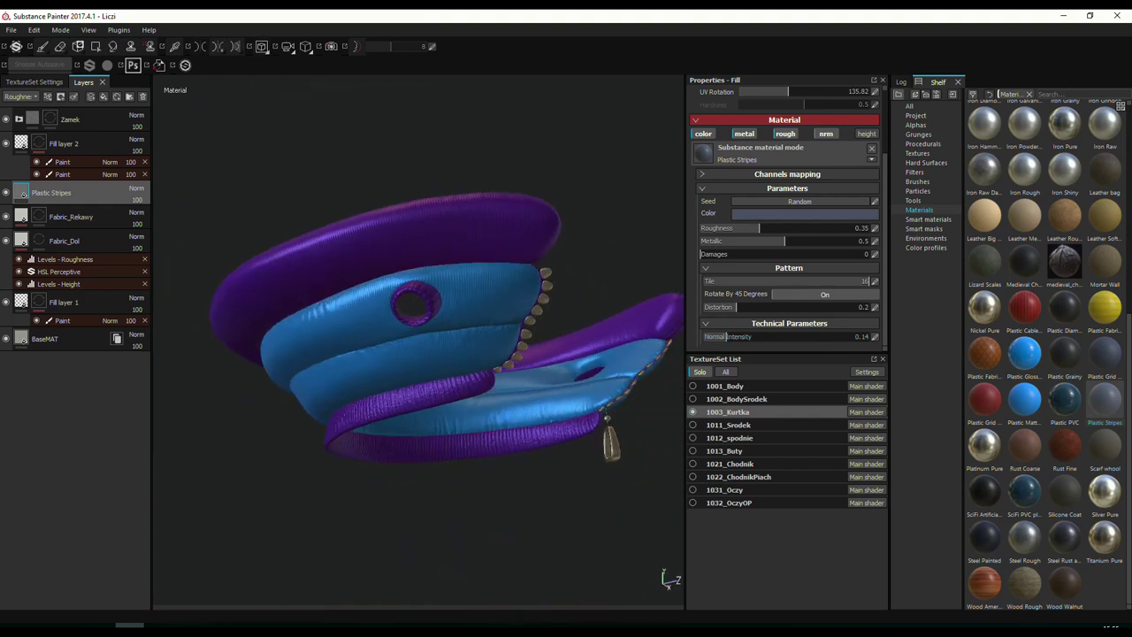
Add a black mask to the Plastic Stripes layer and show the whole character again.
{"action": "left_click", "coordinate": [60, 97]}
{"action": "left_click", "coordinate": [89, 120]}
{"action": "key", "text": "4"}
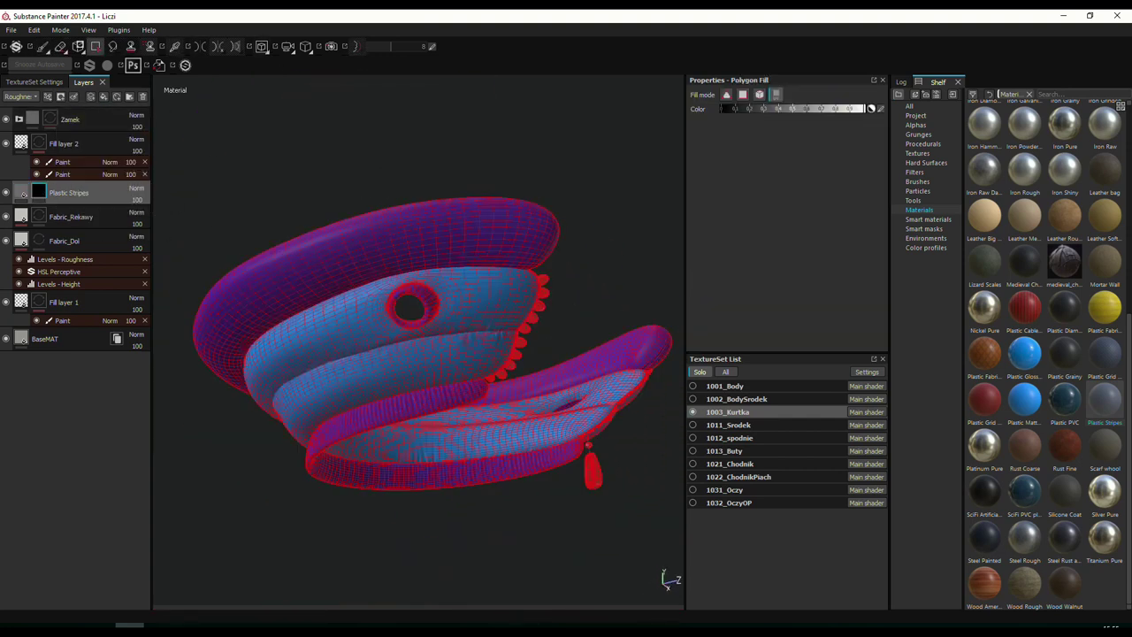
{"action": "mouse_move", "coordinate": [619, 292]}
{"action": "left_mouse_down", "text": "alt"}
{"action": "mouse_move", "coordinate": [577, 245]}
{"action": "mouse_move", "coordinate": [418, 283]}
{"action": "mouse_move", "coordinate": [482, 194]}
{"action": "mouse_move", "coordinate": [423, 418]}
{"action": "left_mouse_up", "text": "alt"}
{"action": "key", "text": "1"}
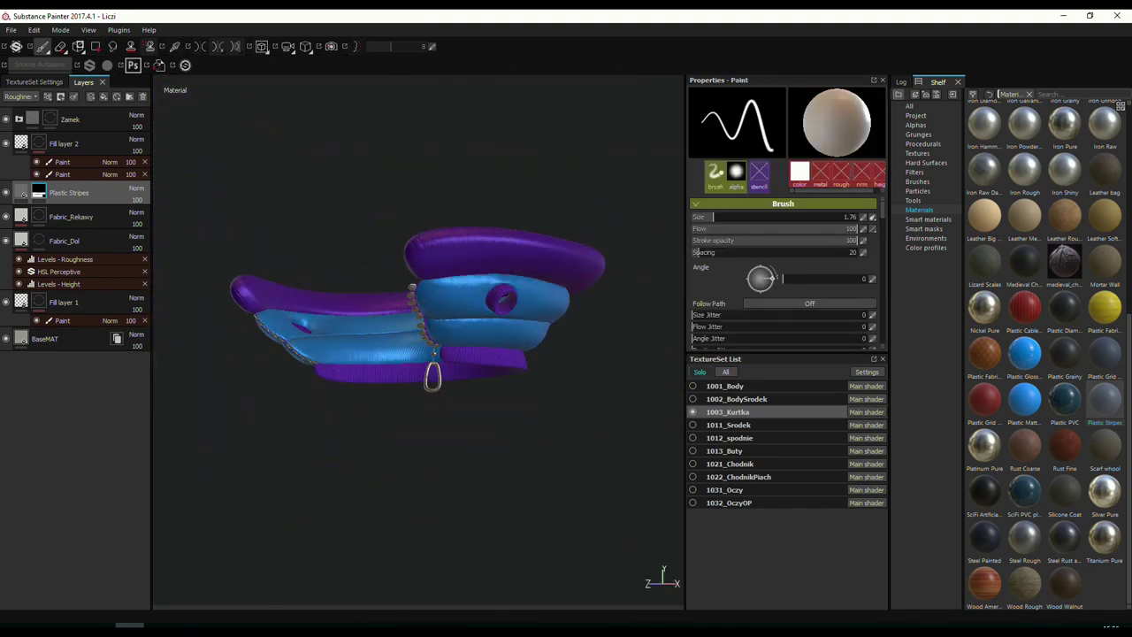
{"action": "left_click", "coordinate": [725, 371]}
{"action": "right_click_drag", "start_coordinate": [566, 398], "coordinate": [608, 404], "text": "alt"}
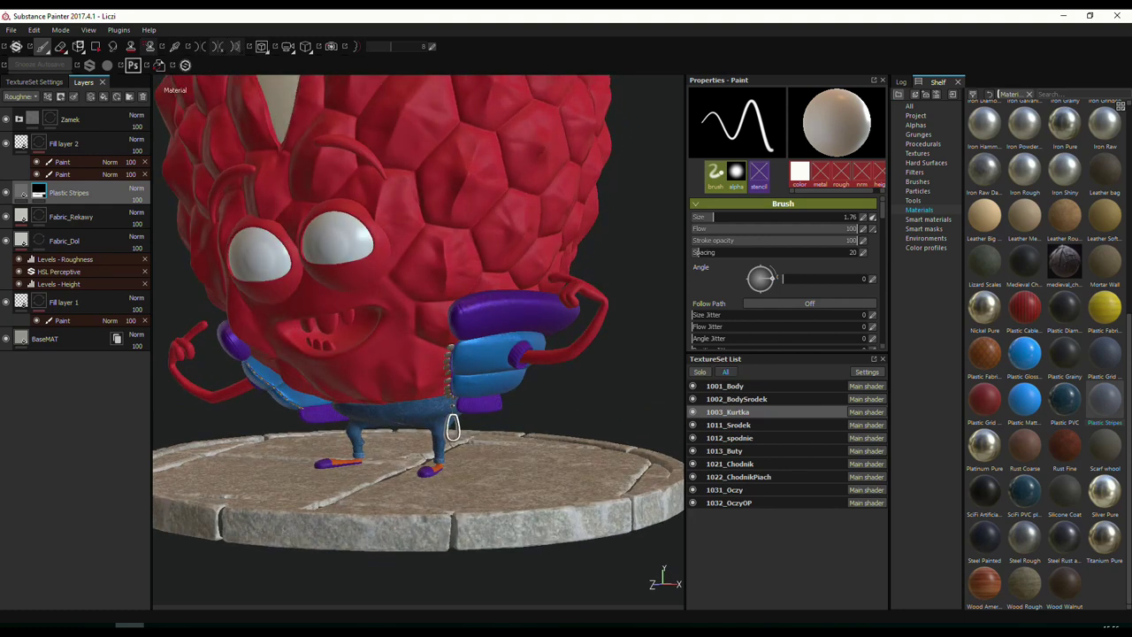
Solo the jacket and delete the Plastic Stripes layer.
{"action": "left_click", "coordinate": [699, 372]}
{"action": "key", "text": "Delete"}
{"action": "left_click_drag", "start_coordinate": [245, 139], "coordinate": [627, 321], "text": "alt"}
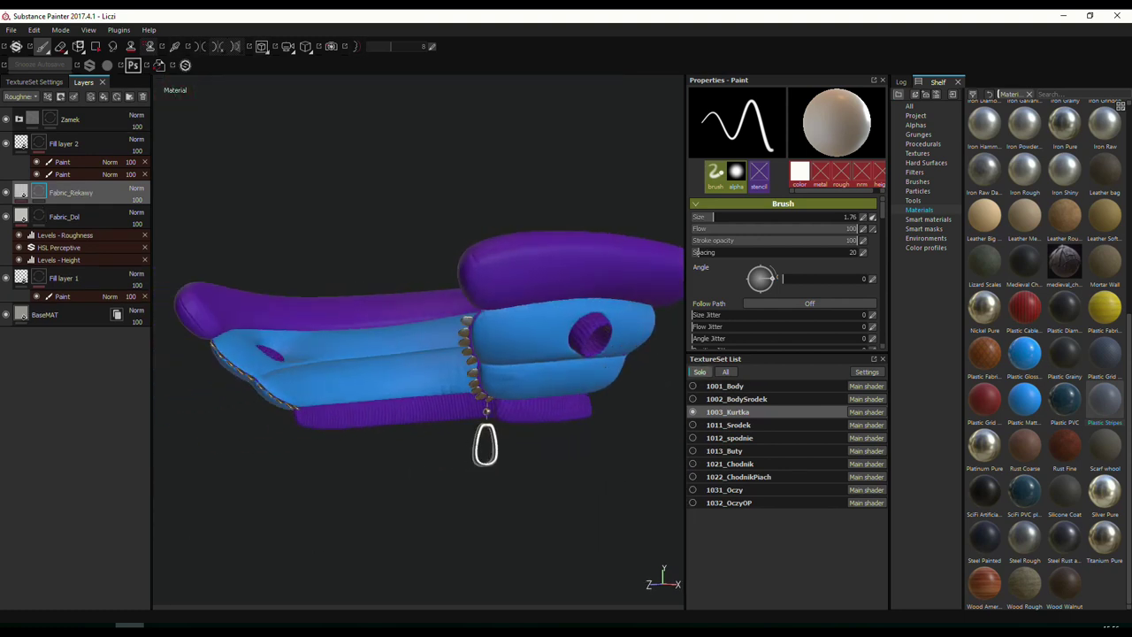
{"action": "mouse_move", "coordinate": [1105, 489]}
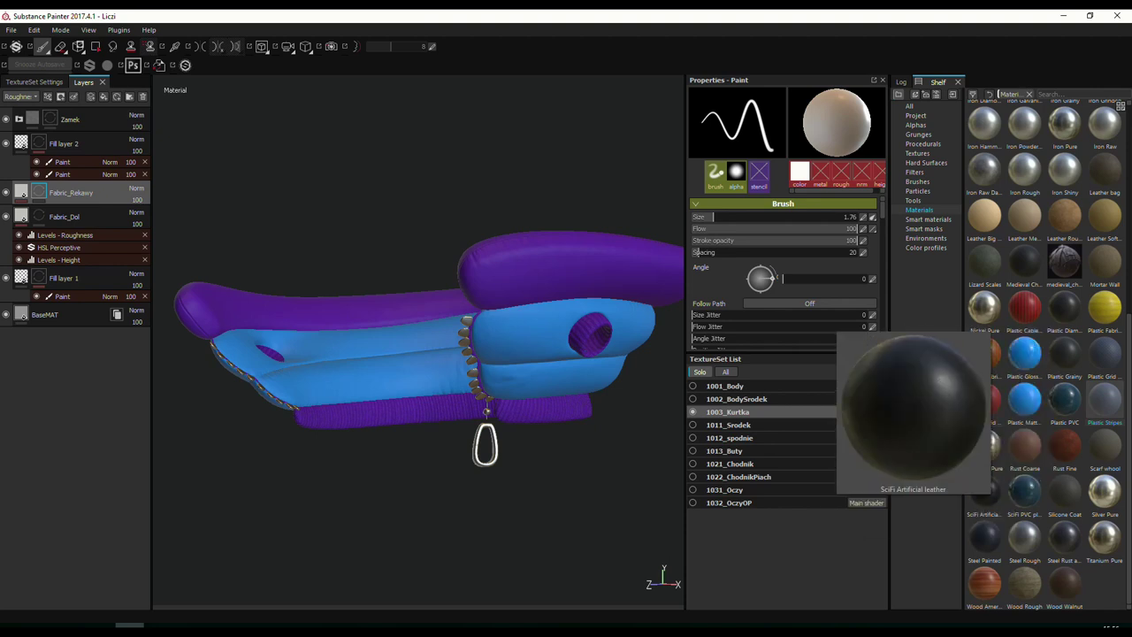
Browse the Smart materials library in the Shelf.
{"action": "left_click", "coordinate": [928, 218]}
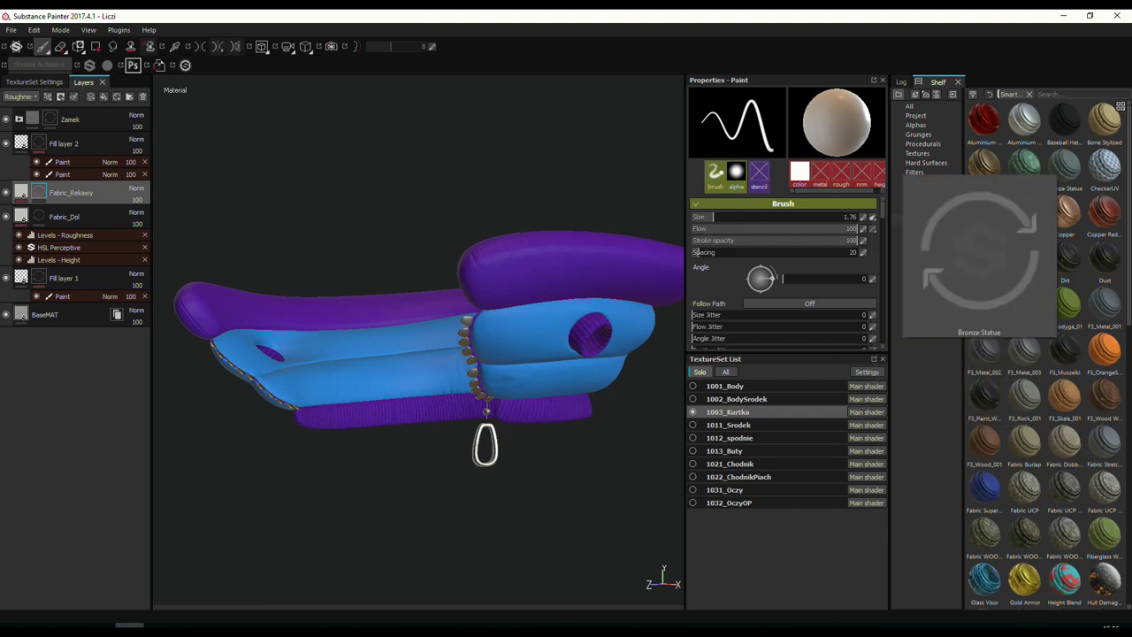
{"action": "scroll", "coordinate": [1044, 354], "scroll_direction": "down", "scroll_amount": 5}
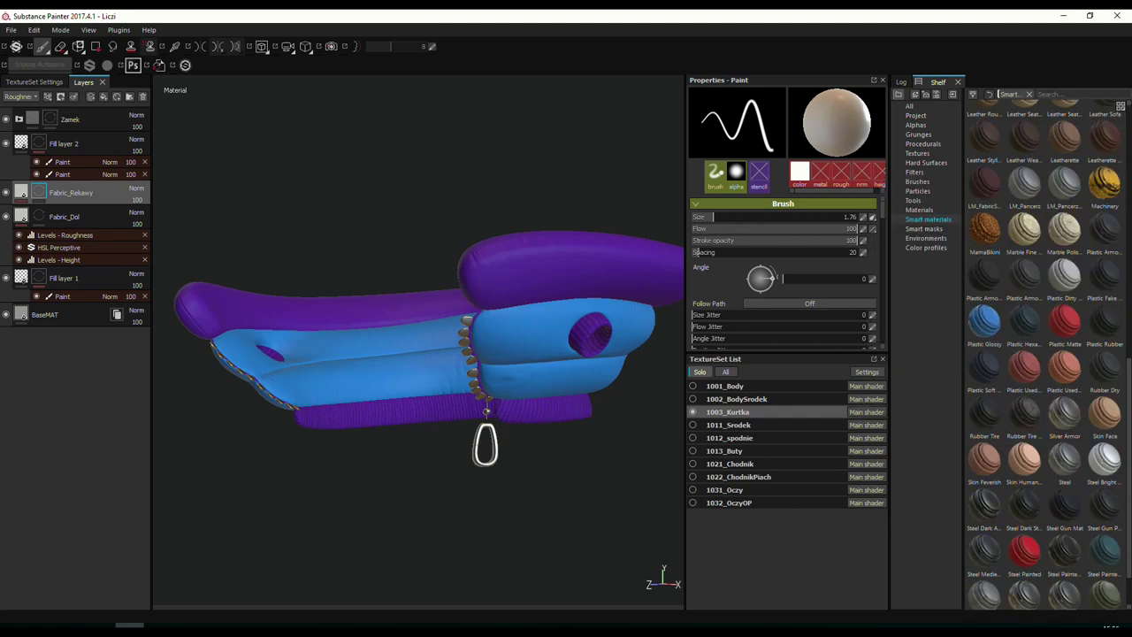
{"action": "scroll", "coordinate": [1043, 353], "scroll_direction": "down", "scroll_amount": 1}
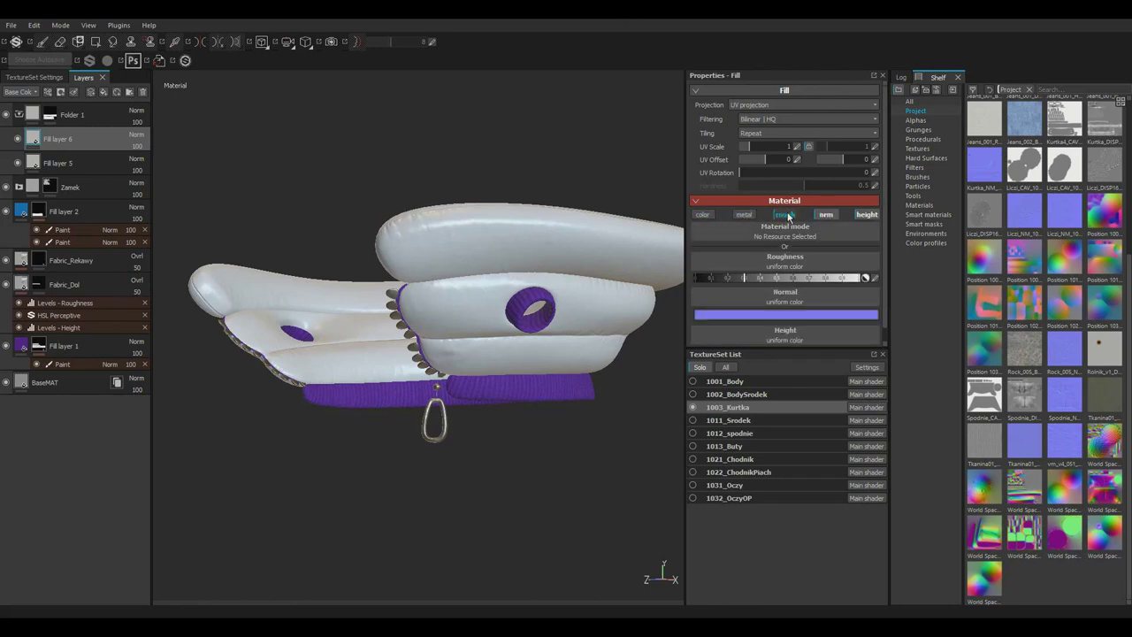
Add a wrinkles normal map to Fill layer 6, also affecting roughness, to crease the jacket.
{"action": "left_click_drag", "start_coordinate": [1072, 448], "coordinate": [800, 263]}
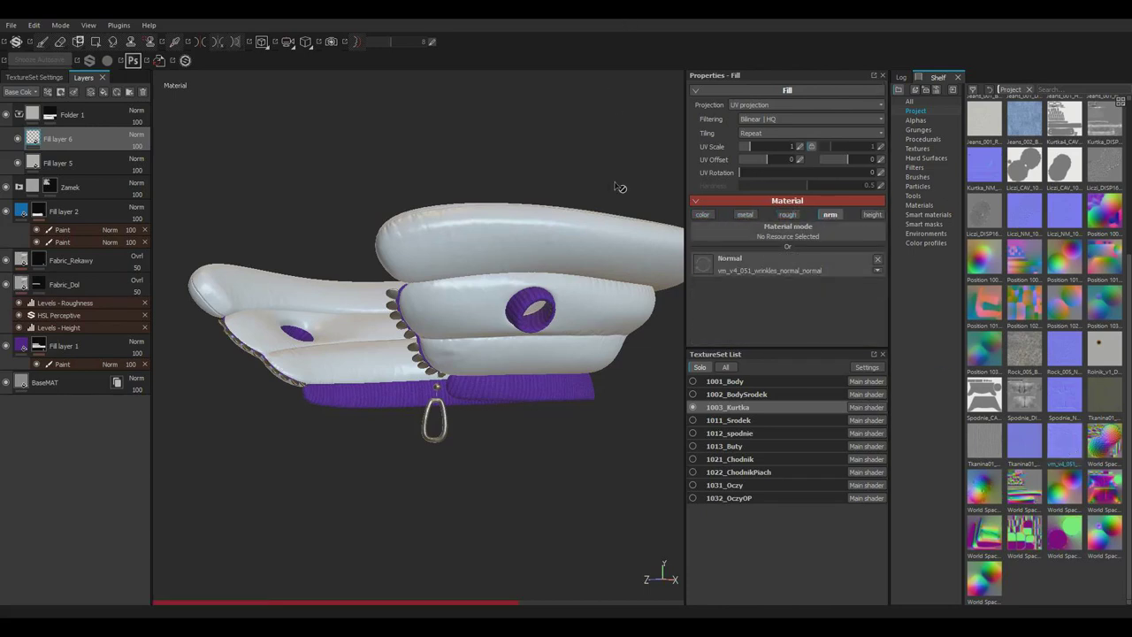
{"action": "mouse_move", "coordinate": [610, 175]}
{"action": "left_mouse_down", "text": "alt"}
{"action": "mouse_move", "coordinate": [613, 193]}
{"action": "mouse_move", "coordinate": [552, 254]}
{"action": "mouse_move", "coordinate": [193, 157]}
{"action": "mouse_move", "coordinate": [127, 160]}
{"action": "left_mouse_up", "text": "alt"}
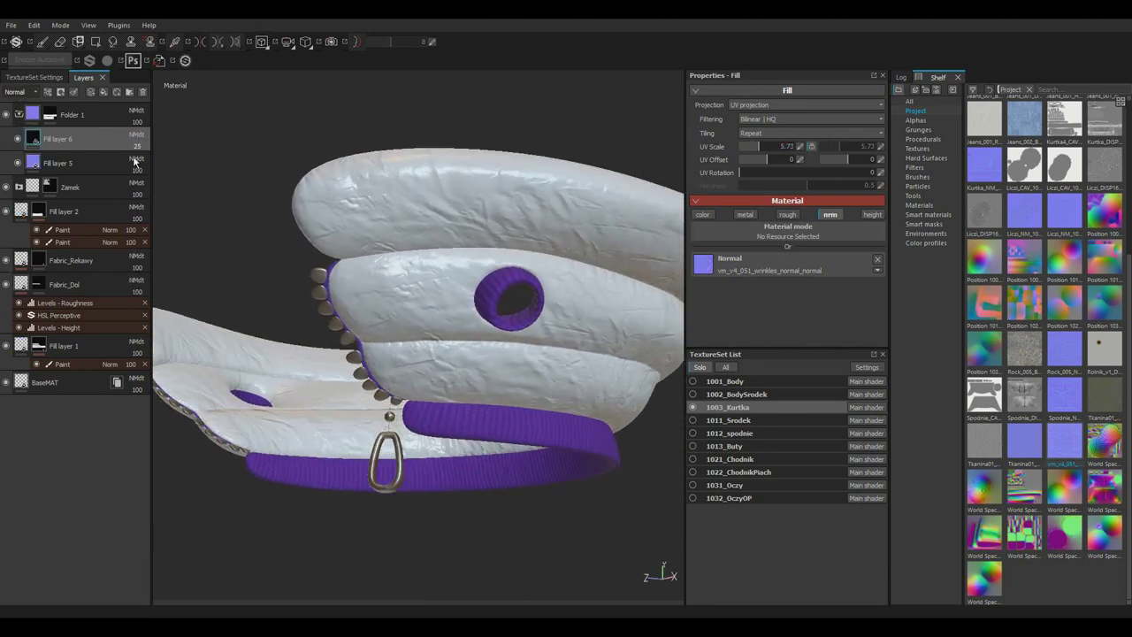
{"action": "mouse_move", "coordinate": [563, 158]}
{"action": "left_mouse_down", "text": "alt"}
{"action": "mouse_move", "coordinate": [375, 203]}
{"action": "mouse_move", "coordinate": [367, 230]}
{"action": "mouse_move", "coordinate": [342, 227]}
{"action": "mouse_move", "coordinate": [635, 214]}
{"action": "left_mouse_up", "text": "alt"}
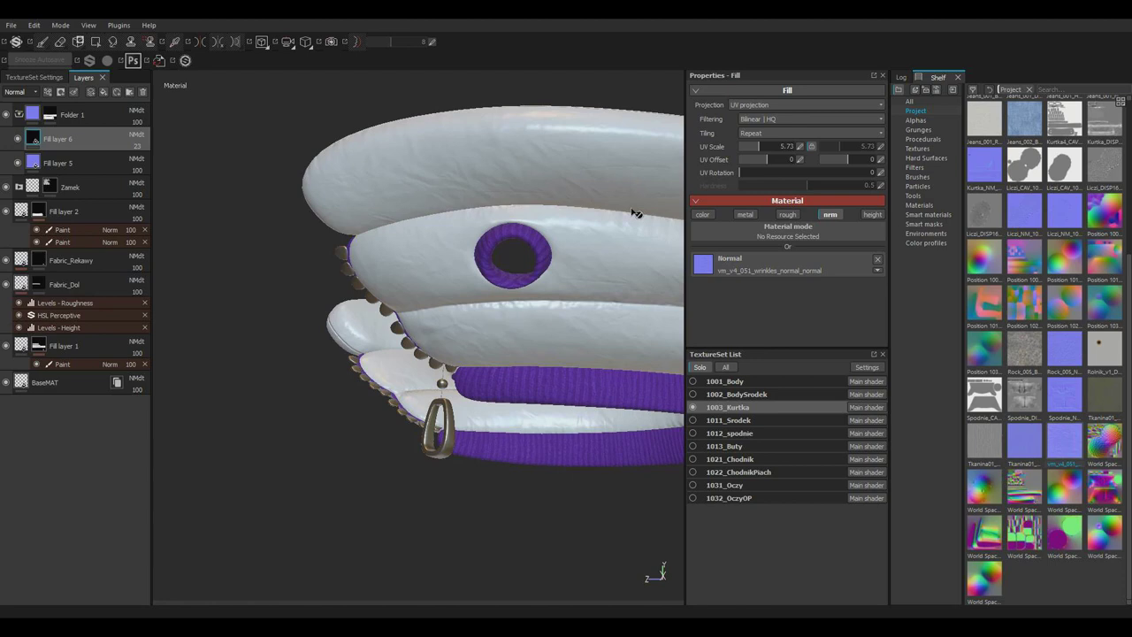
{"action": "mouse_move", "coordinate": [546, 256]}
{"action": "left_mouse_down", "text": "alt"}
{"action": "mouse_move", "coordinate": [442, 144]}
{"action": "mouse_move", "coordinate": [404, 197]}
{"action": "mouse_move", "coordinate": [361, 184]}
{"action": "mouse_move", "coordinate": [457, 204]}
{"action": "left_mouse_up", "text": "alt"}
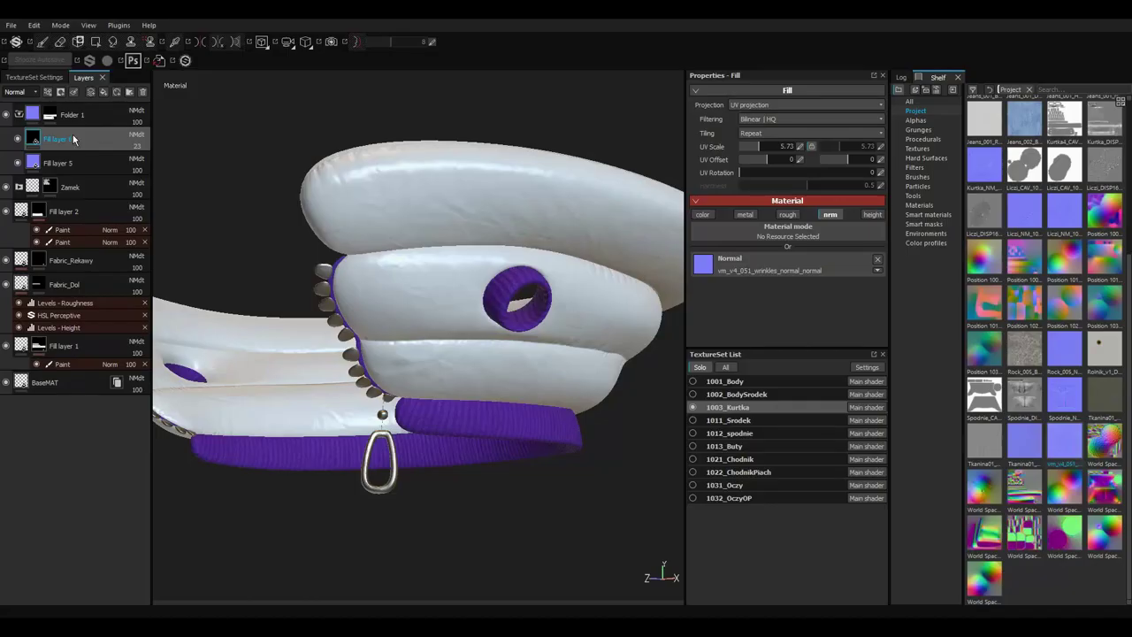
{"action": "left_click", "coordinate": [787, 214]}
{"action": "left_click_drag", "start_coordinate": [984, 442], "coordinate": [788, 262]}
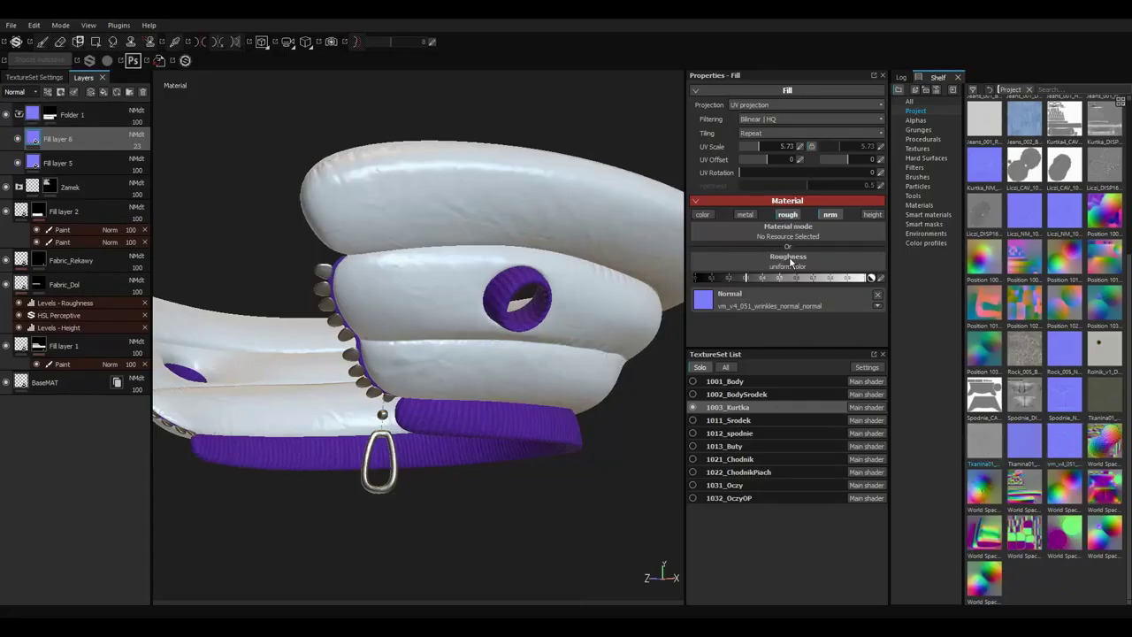
{"action": "left_click_drag", "start_coordinate": [475, 157], "coordinate": [560, 203], "text": "alt"}
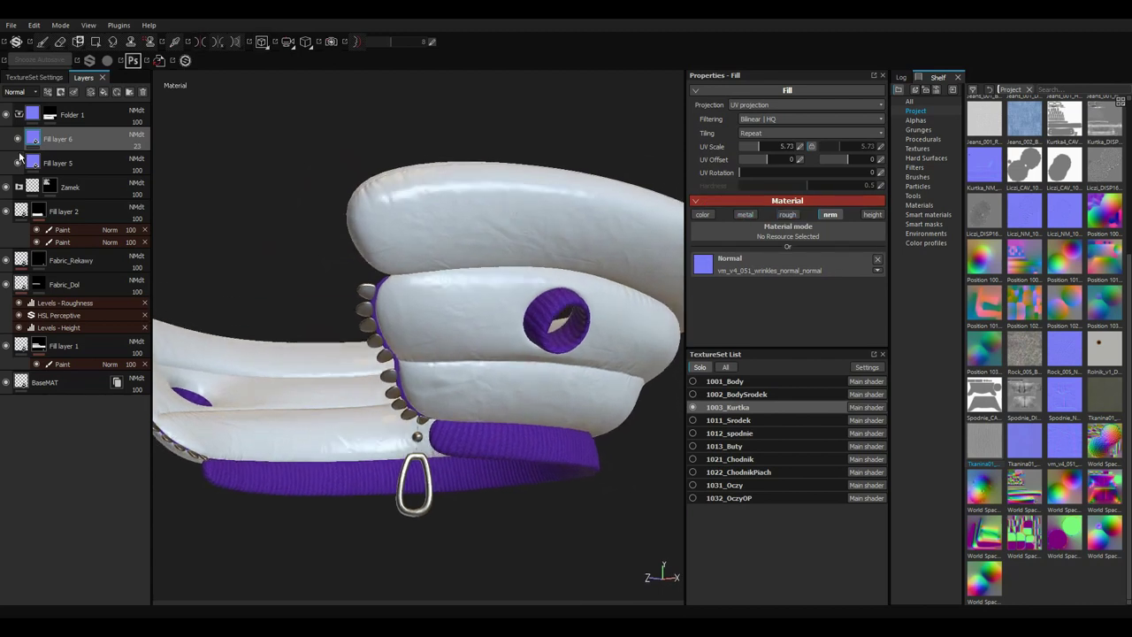
Switch off Fill layer 5's color channel so the blue jacket and purple rolls show.
{"action": "left_click", "coordinate": [60, 163]}
{"action": "left_click", "coordinate": [703, 214]}
{"action": "left_click_drag", "start_coordinate": [467, 197], "coordinate": [230, 152], "text": "alt"}
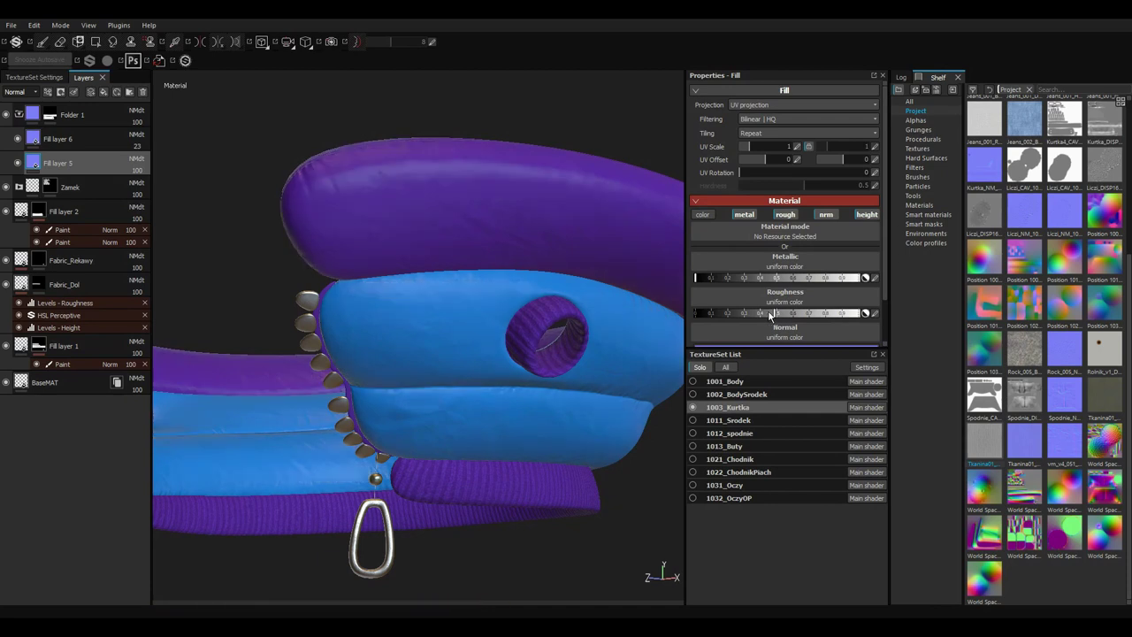
Add roughness-only Fill layer 7 using a finely tiled Tkanina01_Diffuse texture.
{"action": "left_click", "coordinate": [93, 92]}
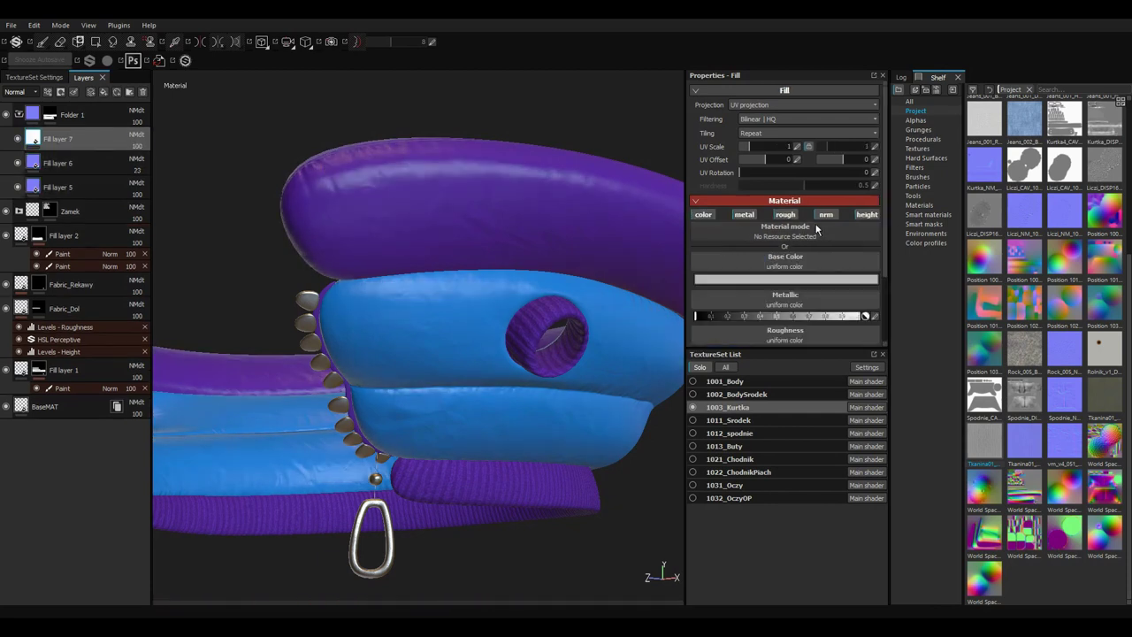
{"action": "left_click", "coordinate": [786, 214]}
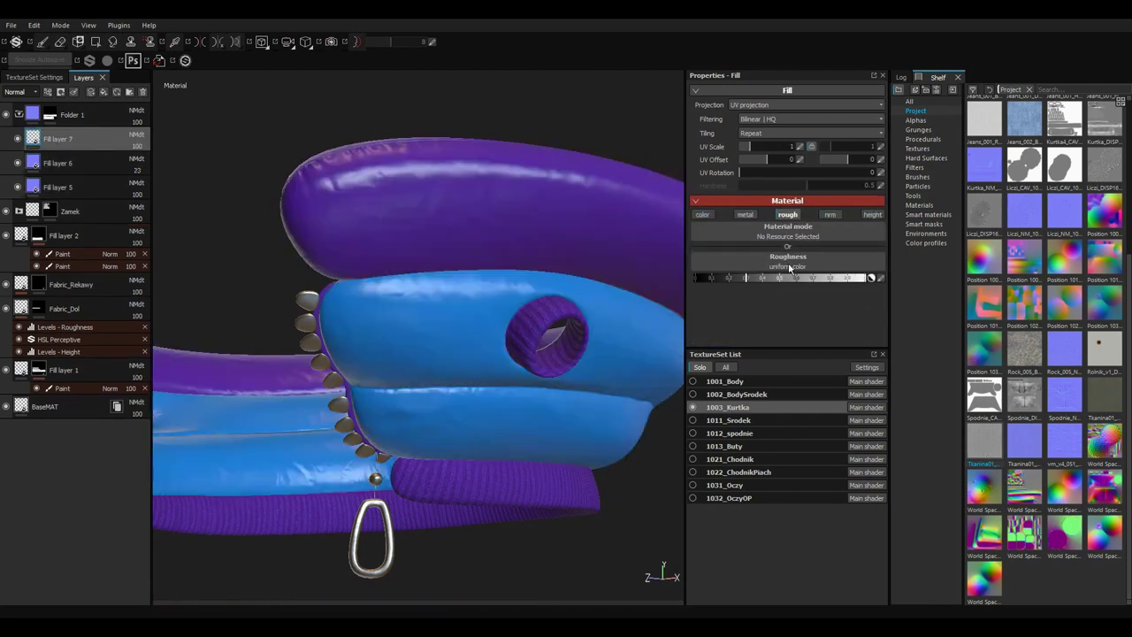
{"action": "left_click", "coordinate": [788, 263]}
{"action": "left_click_drag", "start_coordinate": [749, 147], "coordinate": [769, 146]}
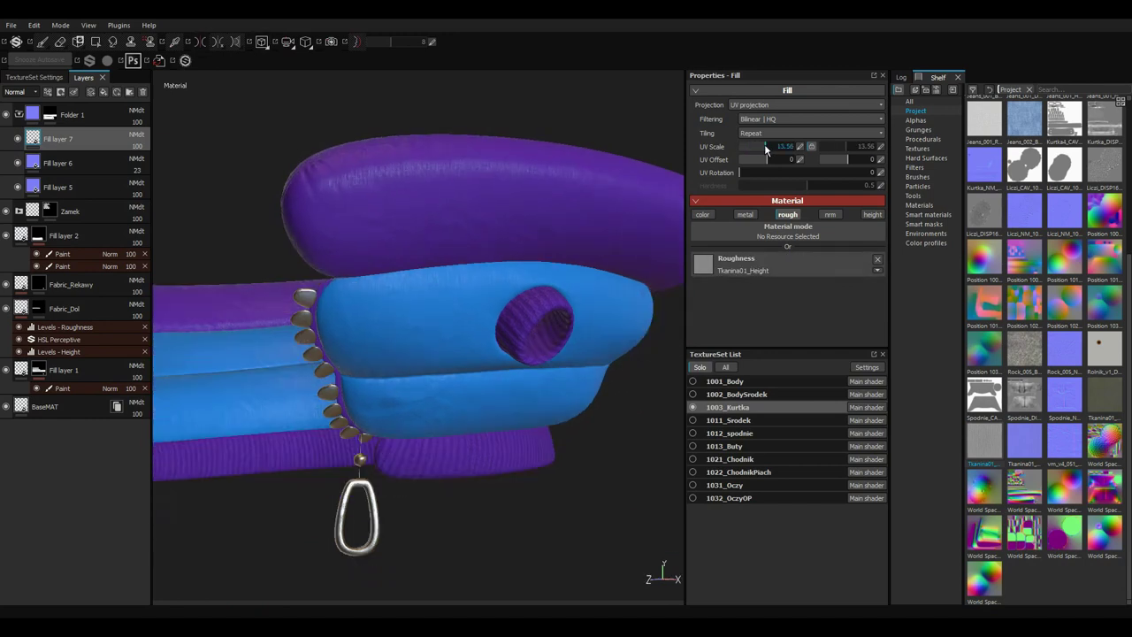
{"action": "left_click_drag", "start_coordinate": [568, 231], "coordinate": [526, 240], "text": "alt"}
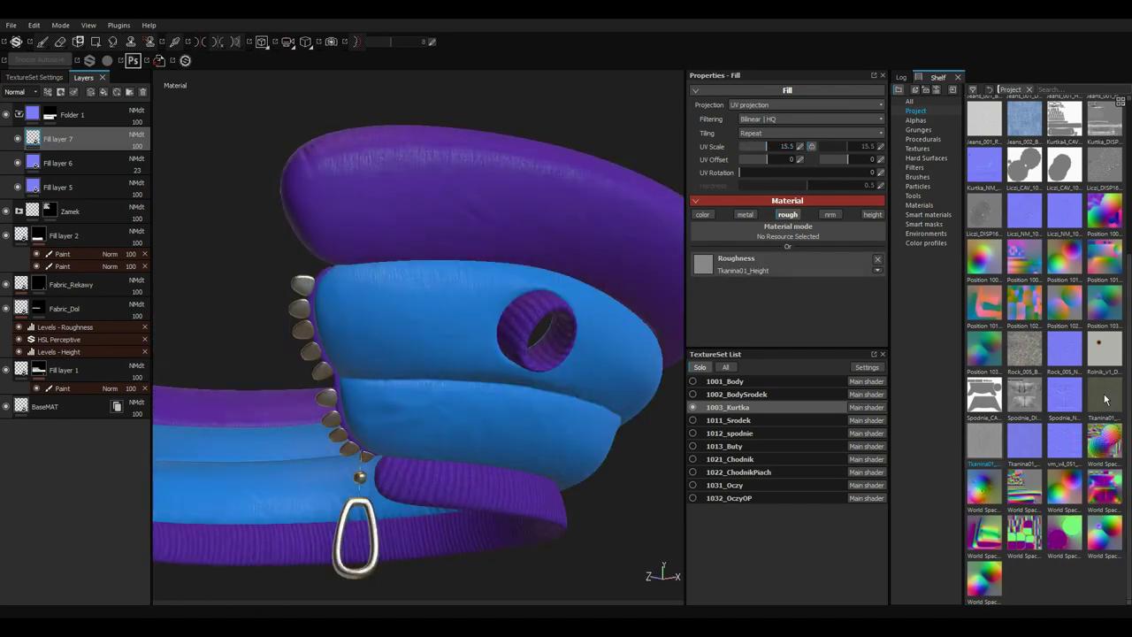
{"action": "left_click_drag", "start_coordinate": [1105, 400], "coordinate": [703, 264]}
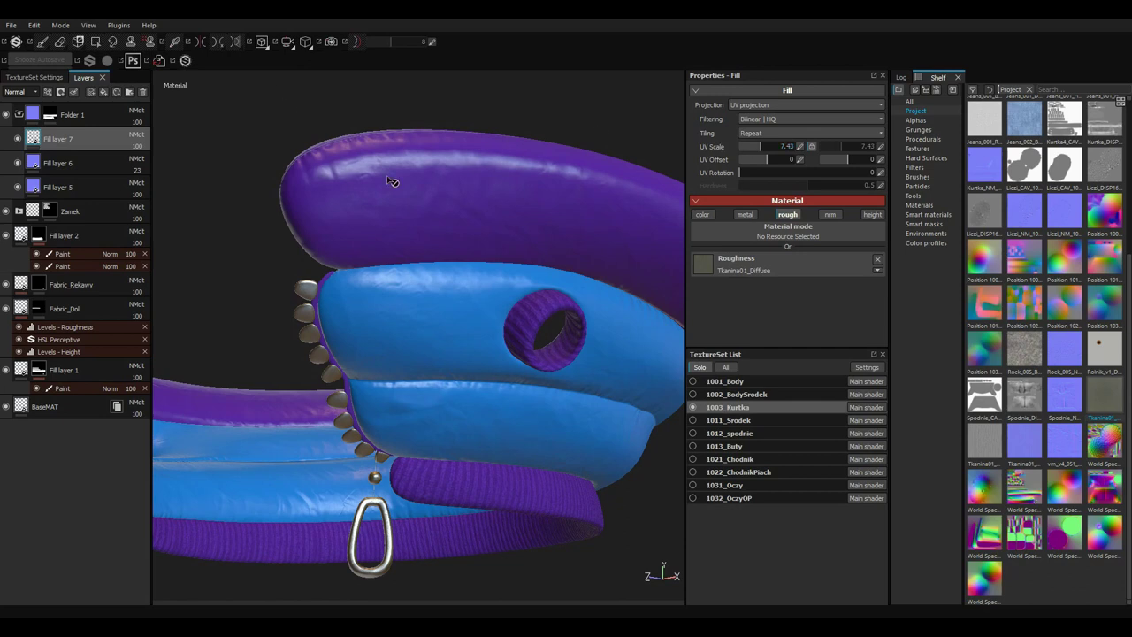
{"action": "left_click_drag", "start_coordinate": [393, 180], "coordinate": [353, 221], "text": "alt"}
Add a Roughness Levels effect with black point 0.144 and output ceiling 0.644.
{"action": "right_click", "coordinate": [61, 139]}
{"action": "left_click", "coordinate": [74, 151]}
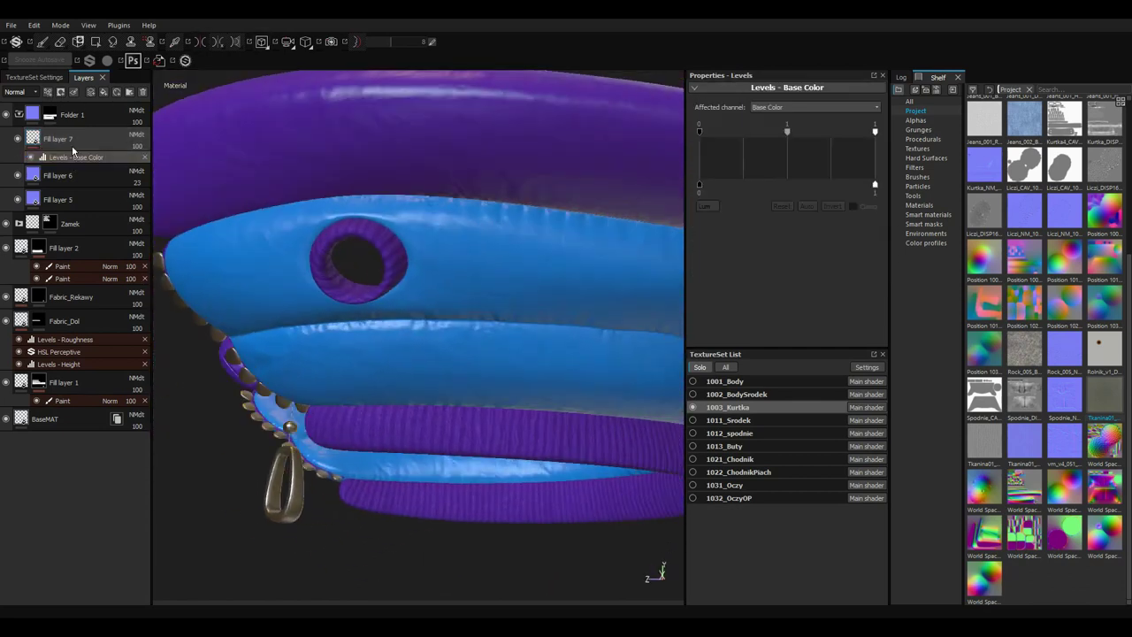
{"action": "left_click", "coordinate": [813, 107]}
{"action": "left_click", "coordinate": [796, 132]}
{"action": "mouse_move", "coordinate": [637, 230]}
{"action": "left_mouse_down", "text": "alt"}
{"action": "mouse_move", "coordinate": [589, 274]}
{"action": "mouse_move", "coordinate": [619, 248]}
{"action": "left_mouse_up", "text": "alt"}
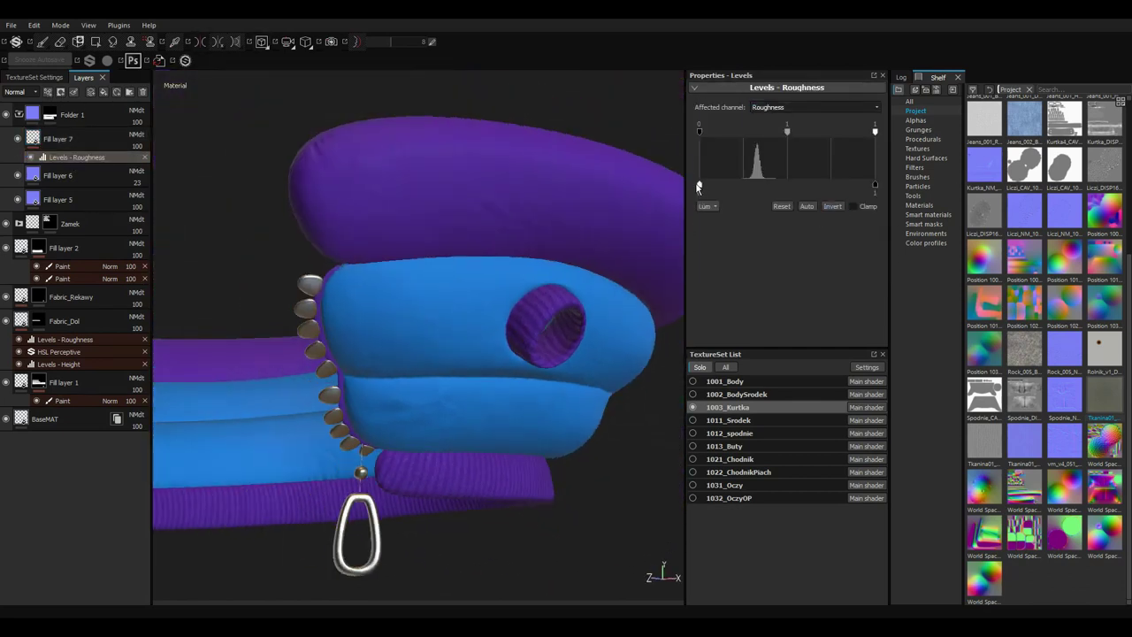
{"action": "left_click_drag", "start_coordinate": [875, 184], "coordinate": [820, 184]}
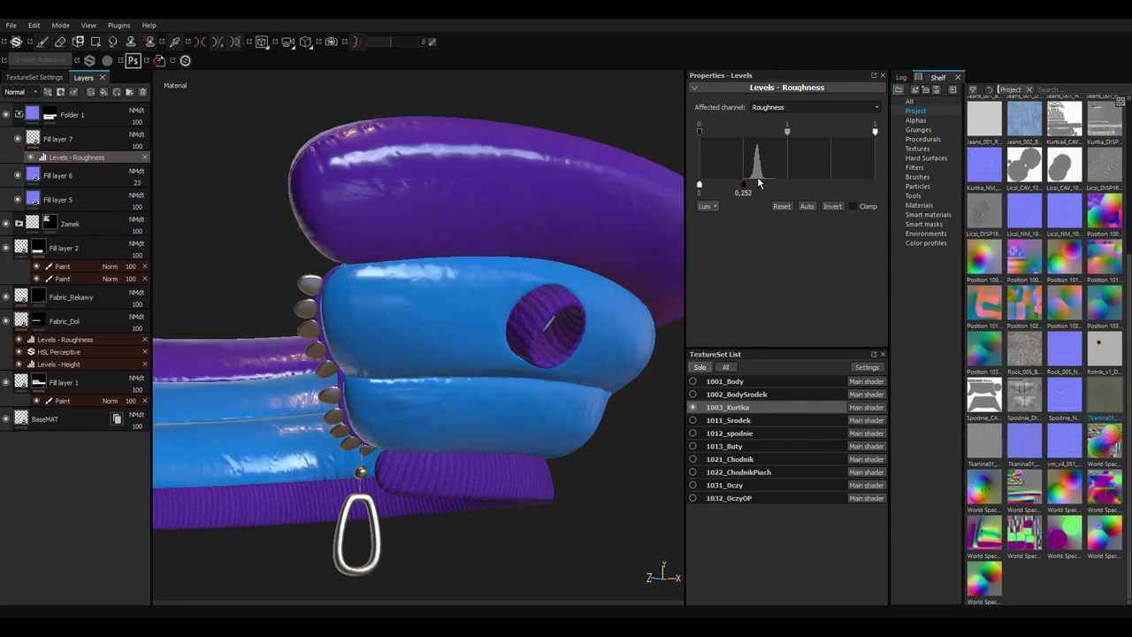
{"action": "left_click_drag", "start_coordinate": [874, 131], "coordinate": [817, 131]}
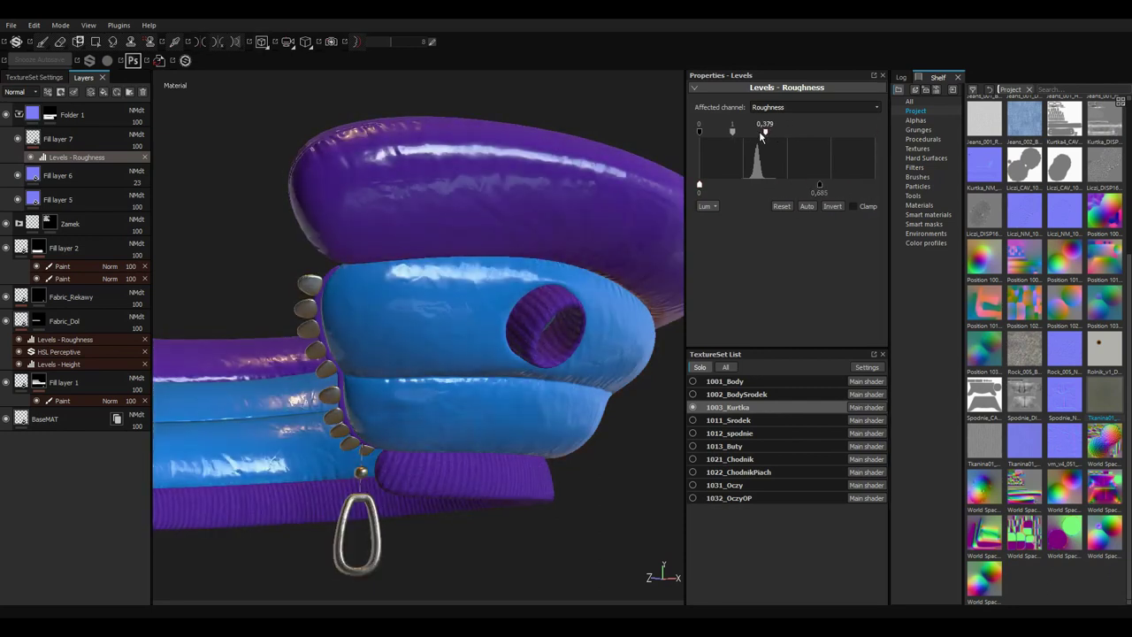
{"action": "left_click_drag", "start_coordinate": [698, 131], "coordinate": [724, 131]}
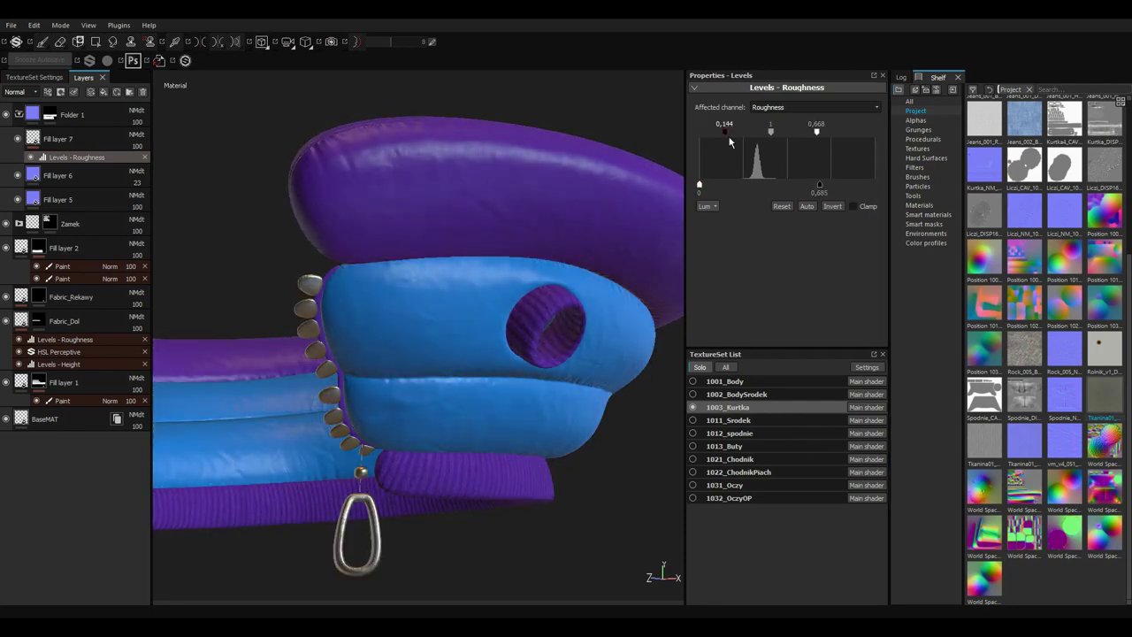
{"action": "left_click_drag", "start_coordinate": [820, 184], "coordinate": [811, 184]}
{"action": "mouse_move", "coordinate": [531, 283]}
{"action": "left_mouse_down", "text": "alt"}
{"action": "mouse_move", "coordinate": [492, 291]}
{"action": "mouse_move", "coordinate": [522, 354]}
{"action": "left_mouse_up", "text": "alt"}
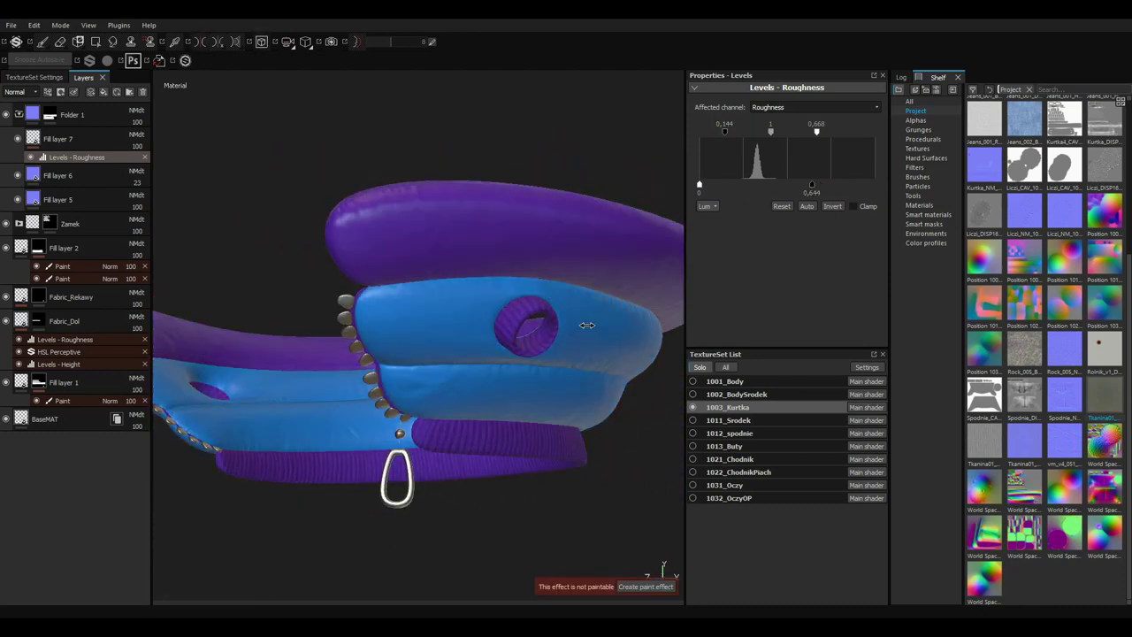
{"action": "right_click_drag", "start_coordinate": [522, 354], "coordinate": [541, 392], "text": "alt"}
Add a second Levels effect on Height that almost flattens the fabric height detail.
{"action": "mouse_move", "coordinate": [540, 392]}
{"action": "left_mouse_down", "text": "alt"}
{"action": "mouse_move", "coordinate": [430, 324]}
{"action": "mouse_move", "coordinate": [518, 265]}
{"action": "mouse_move", "coordinate": [450, 277]}
{"action": "mouse_move", "coordinate": [276, 120]}
{"action": "left_mouse_up", "text": "alt"}
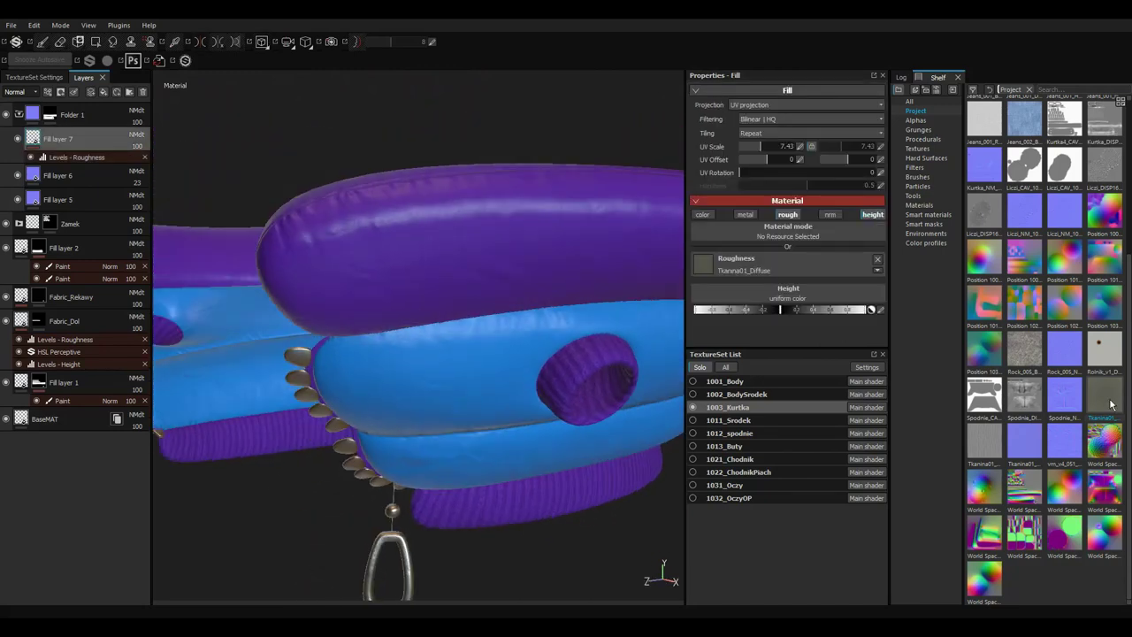
{"action": "left_click_drag", "start_coordinate": [416, 309], "coordinate": [534, 325], "text": "alt"}
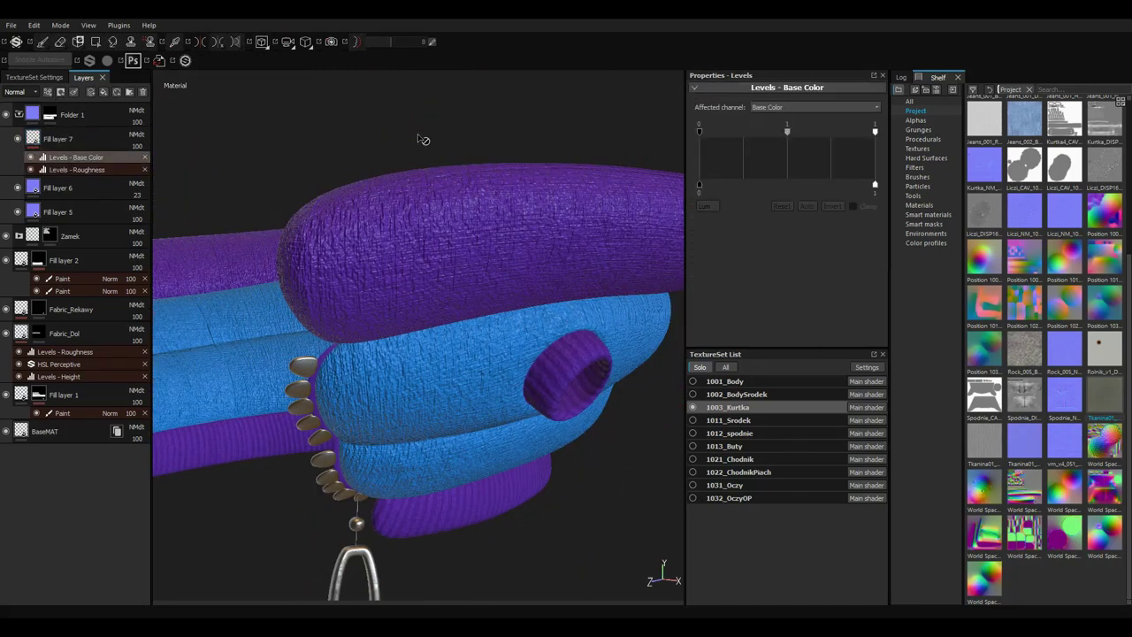
{"action": "left_click", "coordinate": [814, 107]}
{"action": "left_click", "coordinate": [778, 133]}
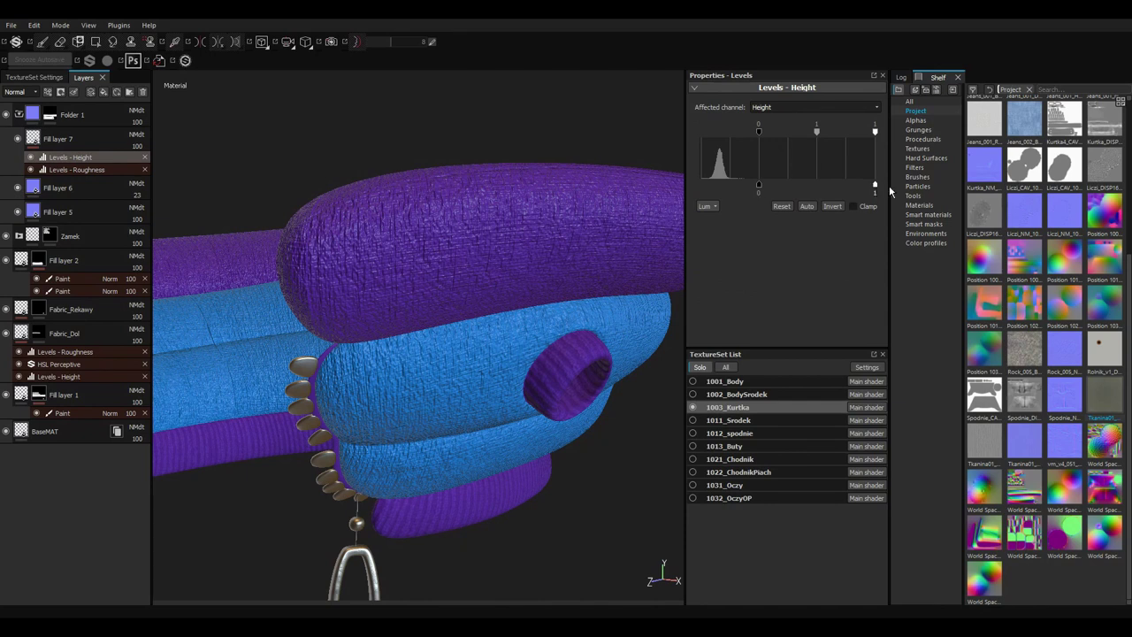
{"action": "left_click_drag", "start_coordinate": [758, 185], "coordinate": [871, 187]}
{"action": "mouse_move", "coordinate": [531, 168]}
{"action": "left_mouse_down", "text": "alt"}
{"action": "mouse_move", "coordinate": [378, 151]}
{"action": "mouse_move", "coordinate": [501, 171]}
{"action": "mouse_move", "coordinate": [516, 270]}
{"action": "mouse_move", "coordinate": [427, 221]}
{"action": "mouse_move", "coordinate": [477, 256]}
{"action": "left_mouse_up", "text": "alt"}
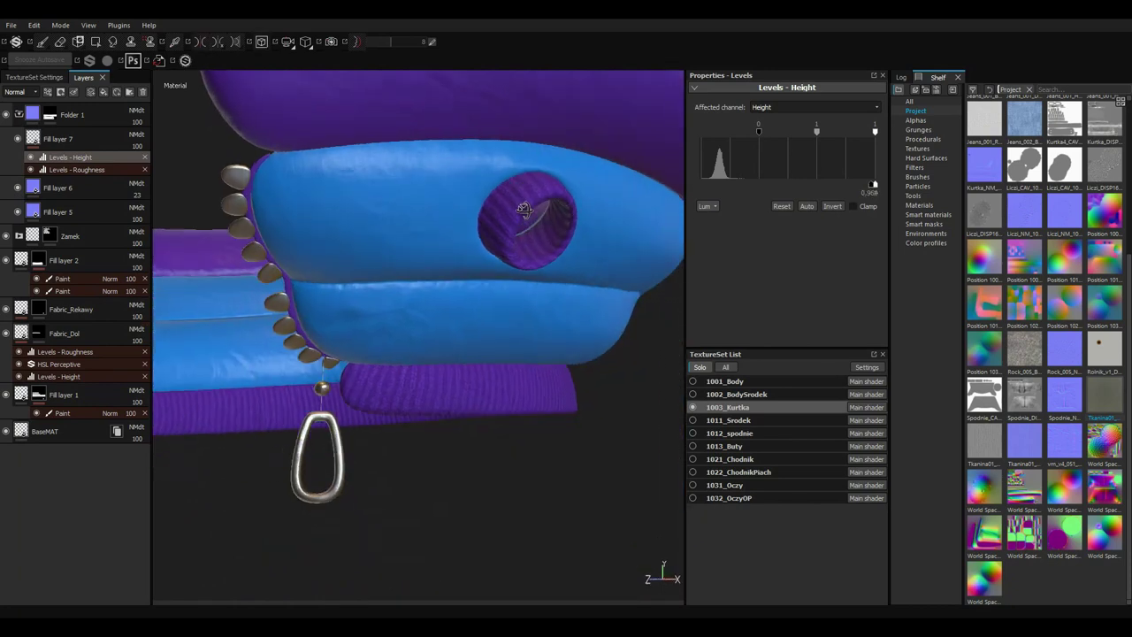
{"action": "scroll", "coordinate": [531, 213], "scroll_direction": "down", "scroll_amount": 5}
{"action": "mouse_move", "coordinate": [531, 212]}
{"action": "left_mouse_down", "text": "alt"}
{"action": "mouse_move", "coordinate": [571, 210]}
{"action": "mouse_move", "coordinate": [538, 190]}
{"action": "mouse_move", "coordinate": [573, 245]}
{"action": "left_mouse_up", "text": "alt"}
Show the whole character and add Fill layer 8 above Fill layer 7.
{"action": "key", "text": "alt+q"}
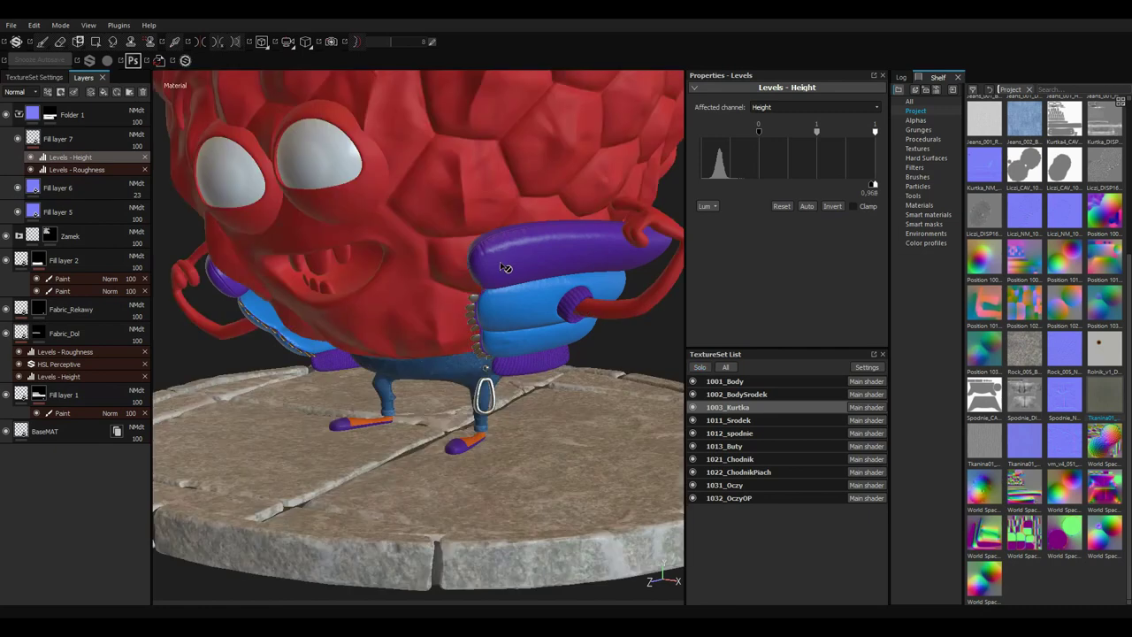
{"action": "left_click_drag", "start_coordinate": [501, 265], "coordinate": [617, 314], "text": "alt"}
{"action": "scroll", "coordinate": [617, 314], "scroll_direction": "up", "scroll_amount": 5}
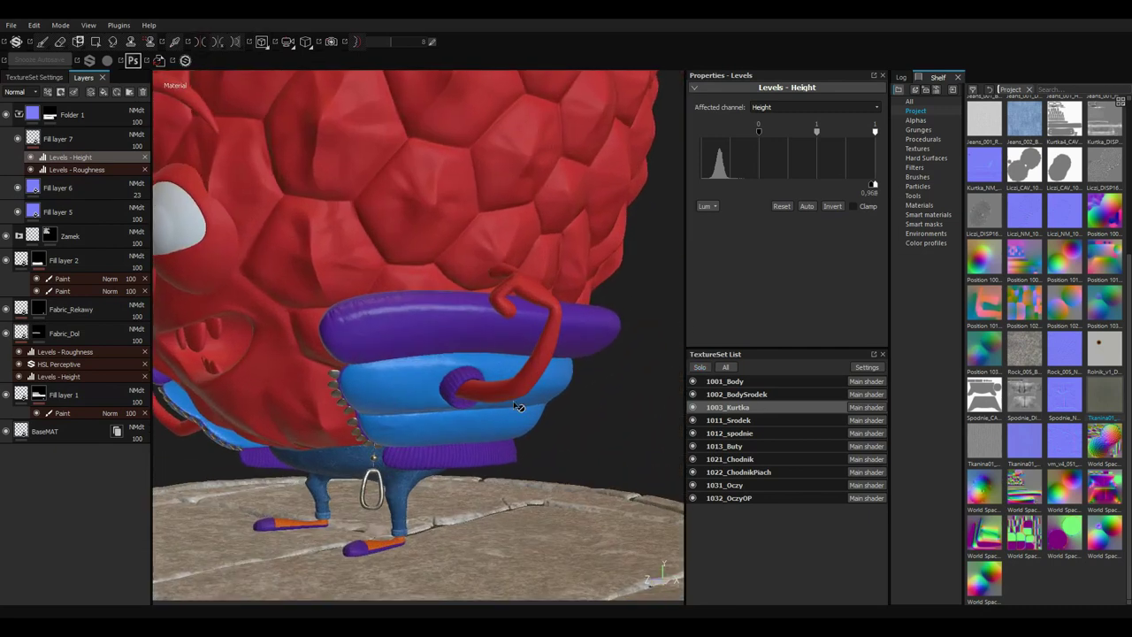
{"action": "left_click", "coordinate": [110, 134]}
{"action": "key", "text": "ctrl+v"}
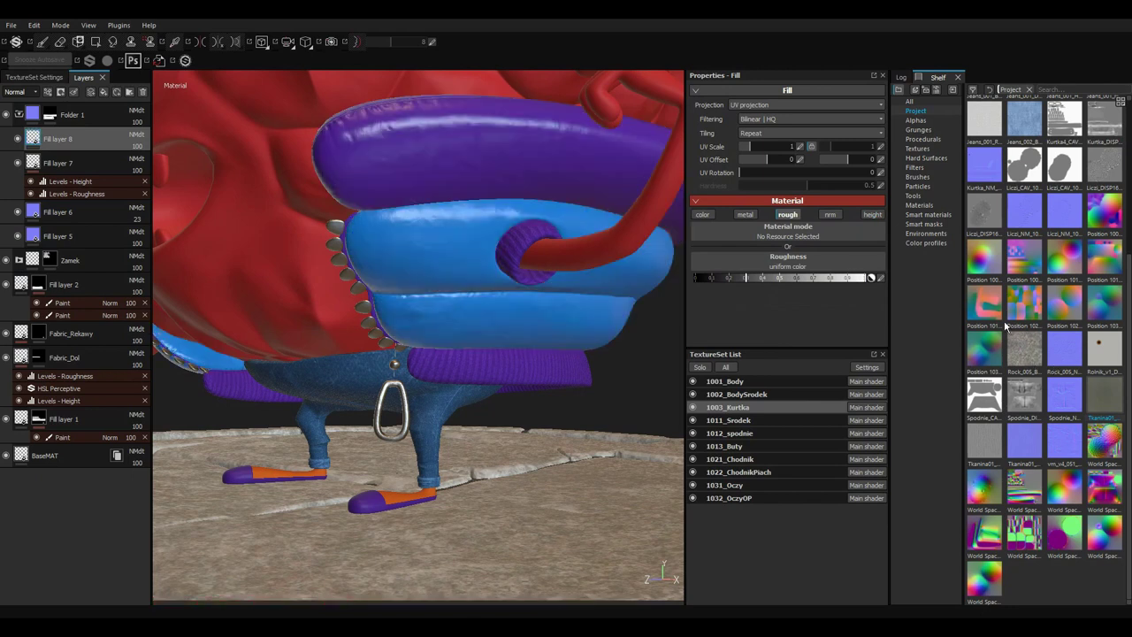
{"action": "left_click", "coordinate": [929, 140]}
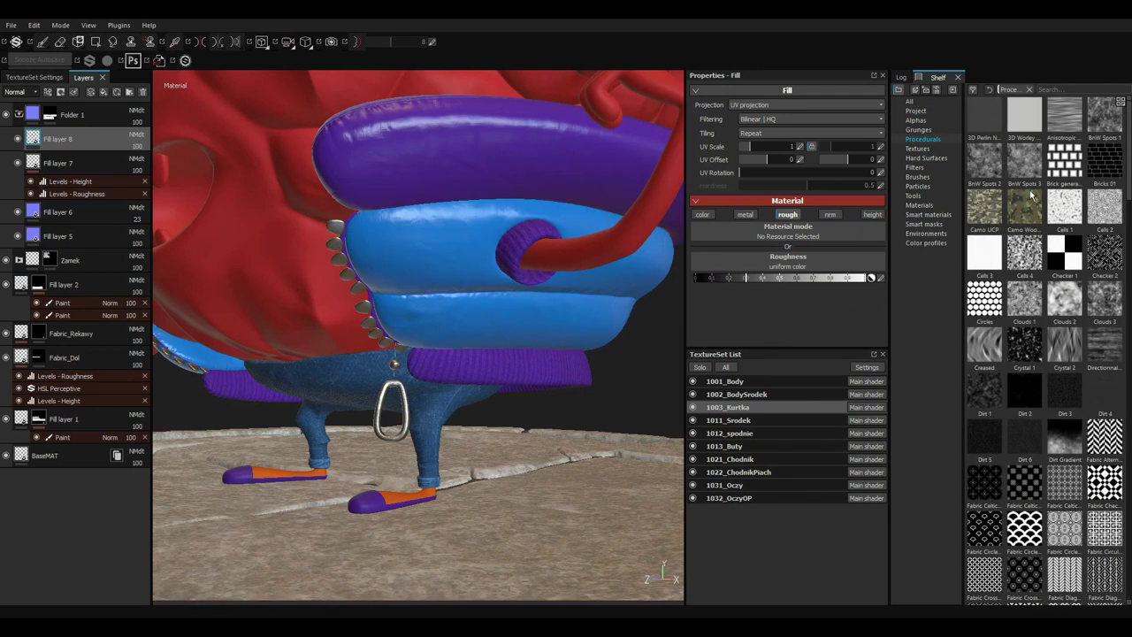
{"action": "scroll", "coordinate": [1030, 230], "scroll_direction": "down", "scroll_amount": 5}
{"action": "scroll", "coordinate": [1029, 292], "scroll_direction": "down", "scroll_amount": 5}
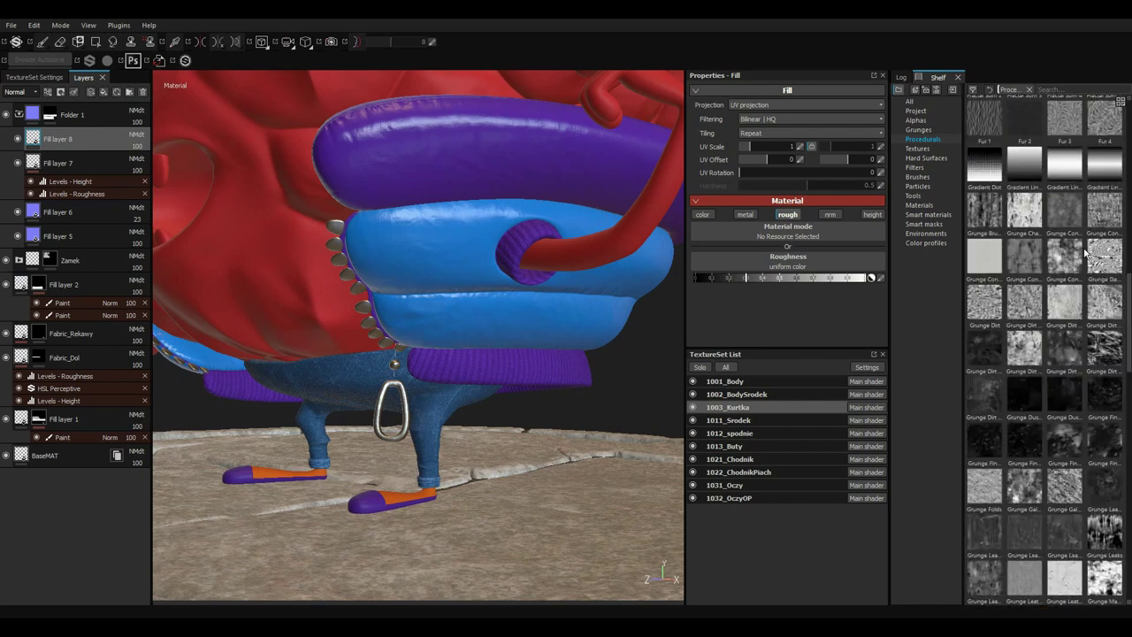
{"action": "left_click_drag", "start_coordinate": [787, 265], "coordinate": [787, 266]}
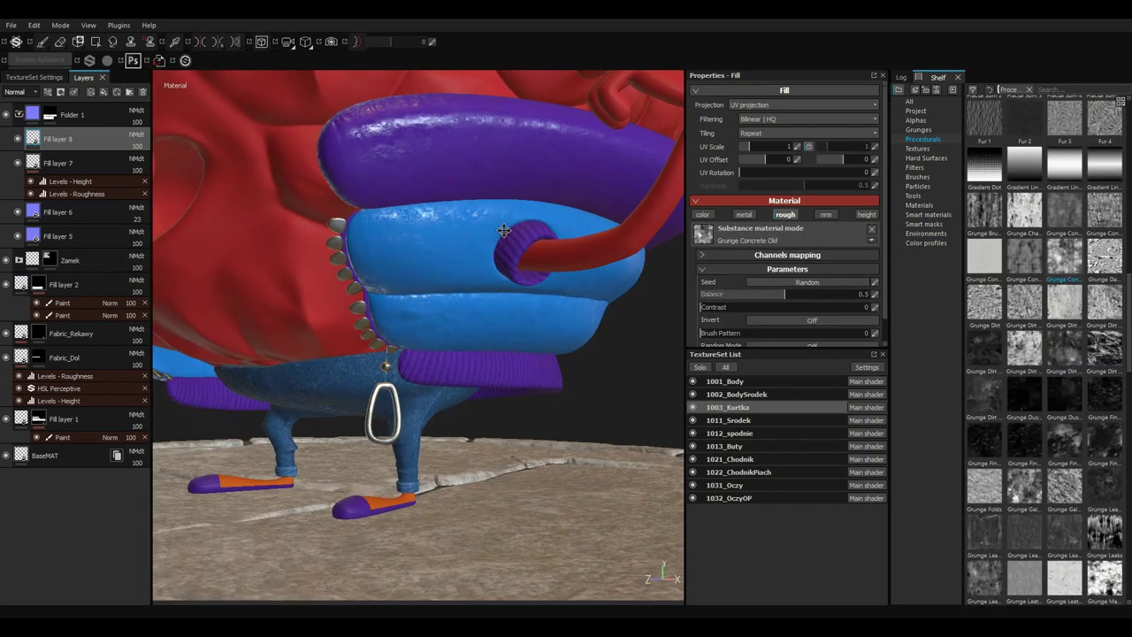
{"action": "left_click_drag", "start_coordinate": [768, 152], "coordinate": [771, 152]}
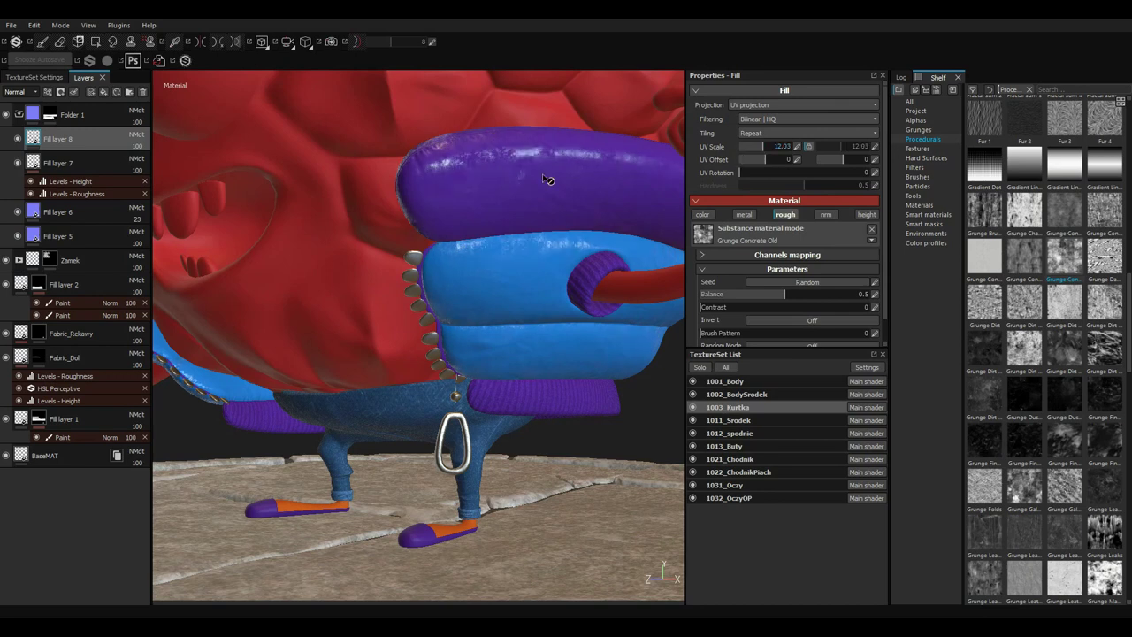
{"action": "scroll", "coordinate": [543, 173], "scroll_direction": "up", "scroll_amount": 3}
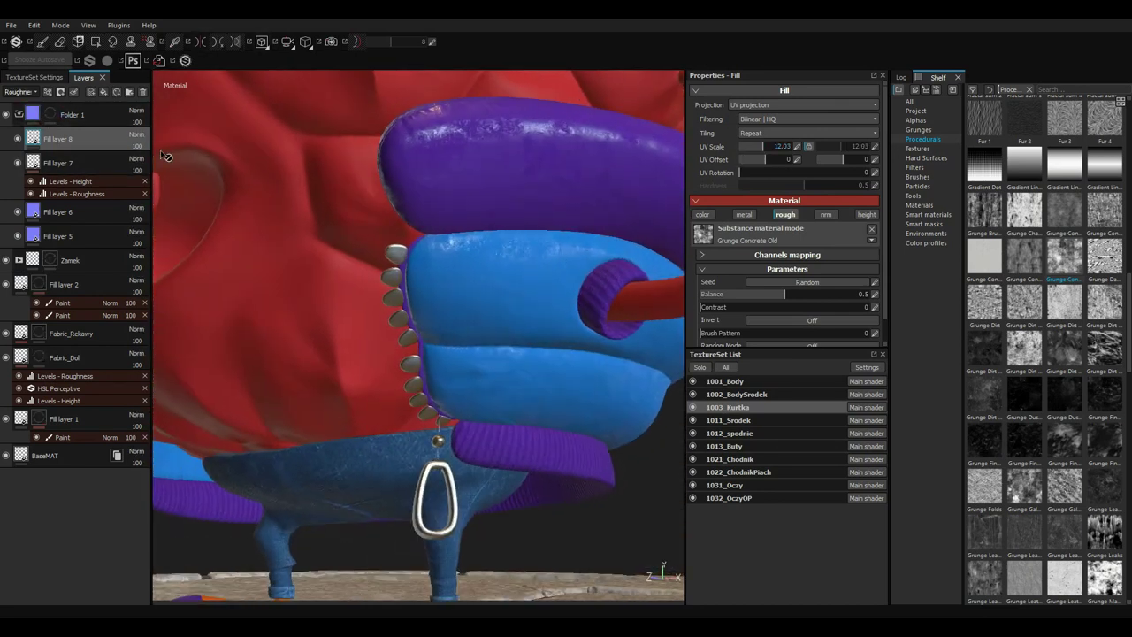
{"action": "left_click_drag", "start_coordinate": [144, 163], "coordinate": [123, 159]}
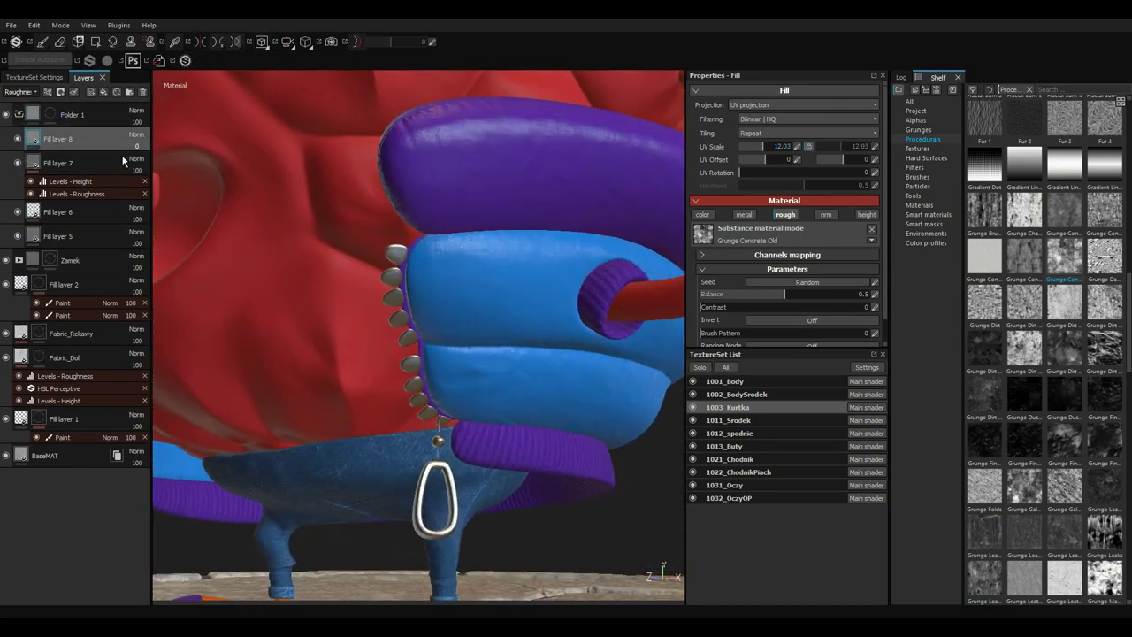
{"action": "scroll", "coordinate": [262, 186], "scroll_direction": "down", "scroll_amount": 5}
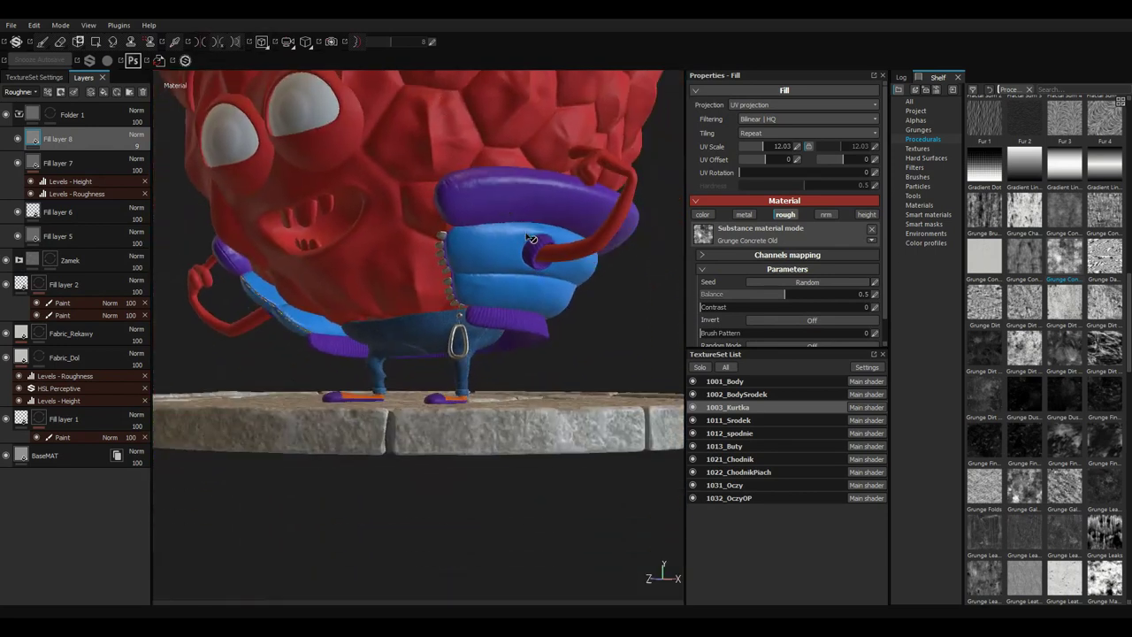
{"action": "left_click_drag", "start_coordinate": [531, 239], "coordinate": [378, 271], "text": "alt"}
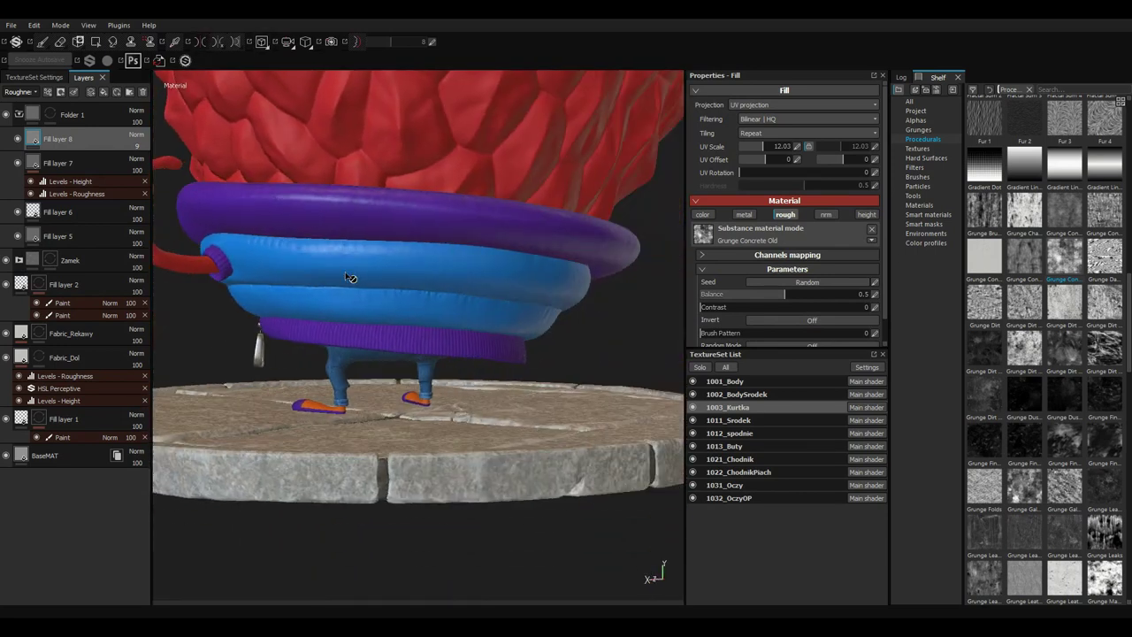
{"action": "scroll", "coordinate": [378, 271], "scroll_direction": "up", "scroll_amount": 2}
{"action": "scroll", "coordinate": [344, 271], "scroll_direction": "up", "scroll_amount": 3}
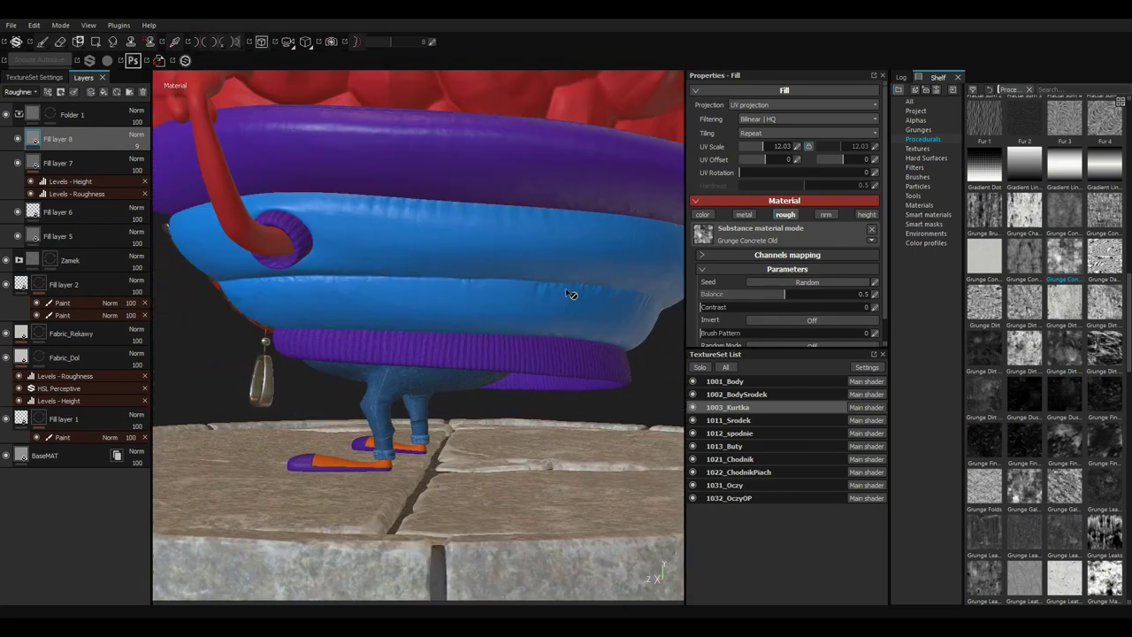
{"action": "left_click_drag", "start_coordinate": [517, 318], "coordinate": [416, 292], "text": "alt"}
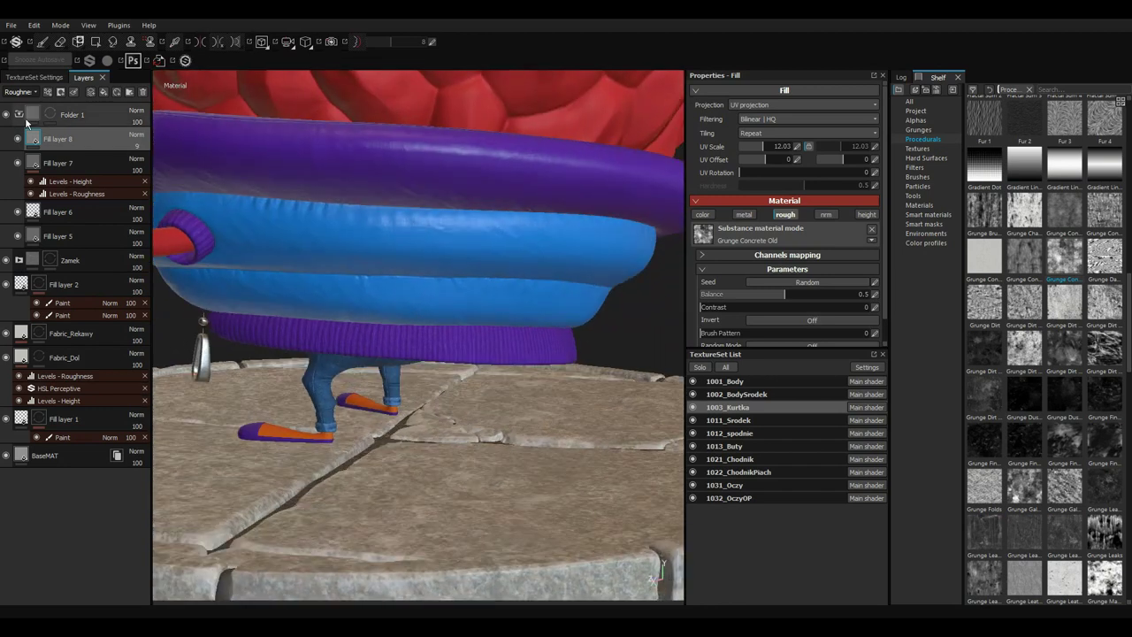
Add Fill layer 9 using Kurtka_DISP_1001 for base colour and roughness, with inverted roughness Levels.
{"action": "left_click", "coordinate": [103, 92]}
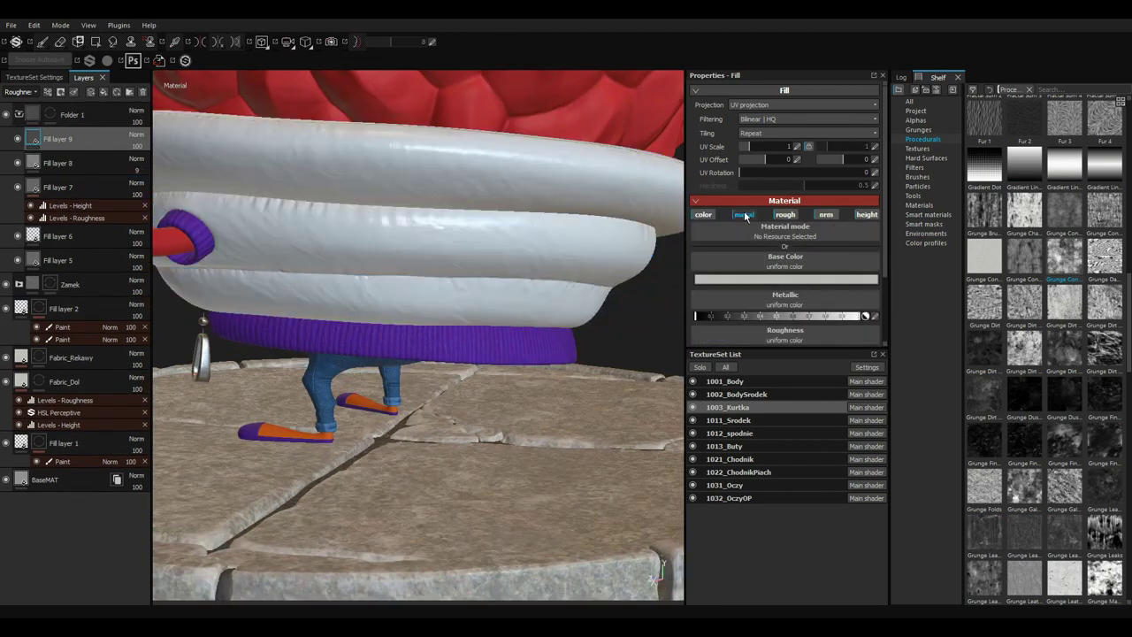
{"action": "left_click", "coordinate": [922, 114]}
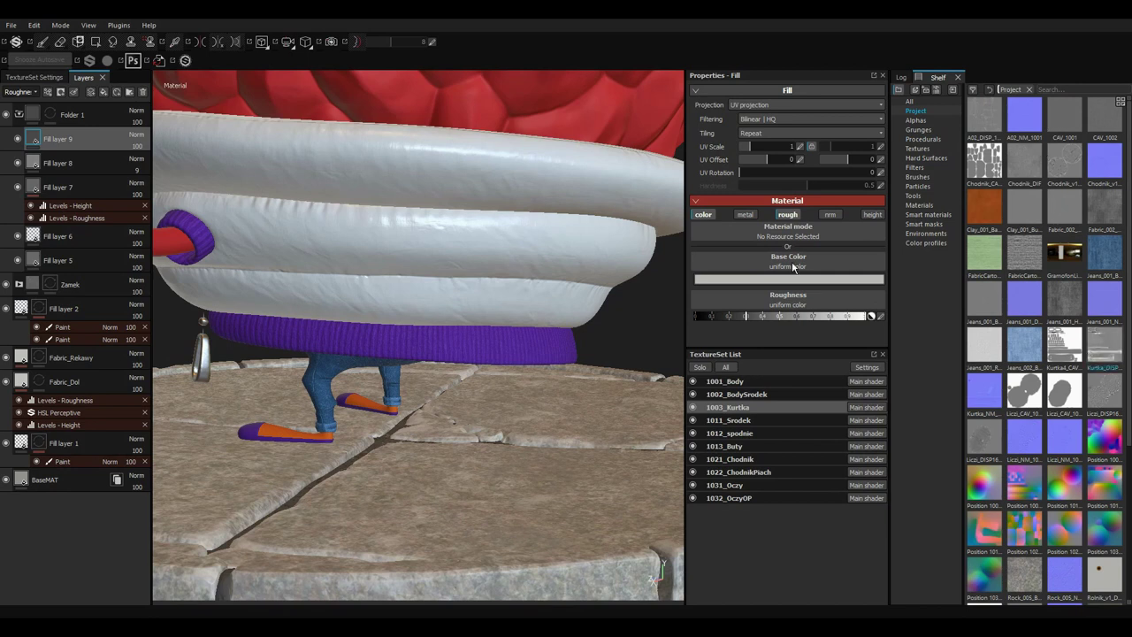
{"action": "left_click_drag", "start_coordinate": [794, 268], "coordinate": [795, 298]}
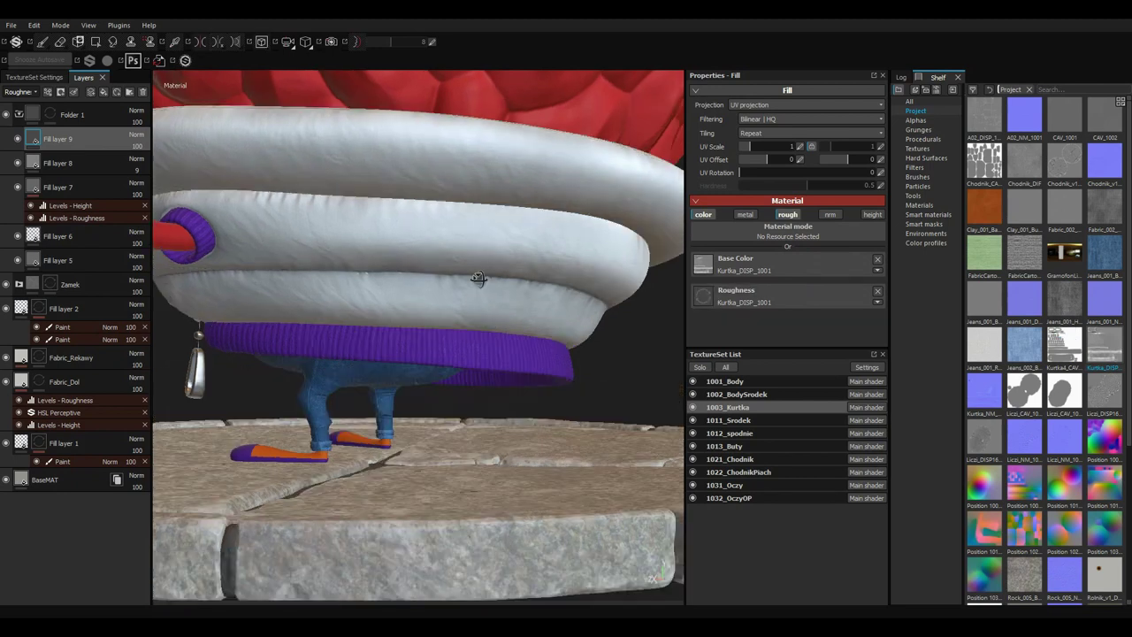
{"action": "left_click_drag", "start_coordinate": [265, 176], "coordinate": [186, 143], "text": "alt"}
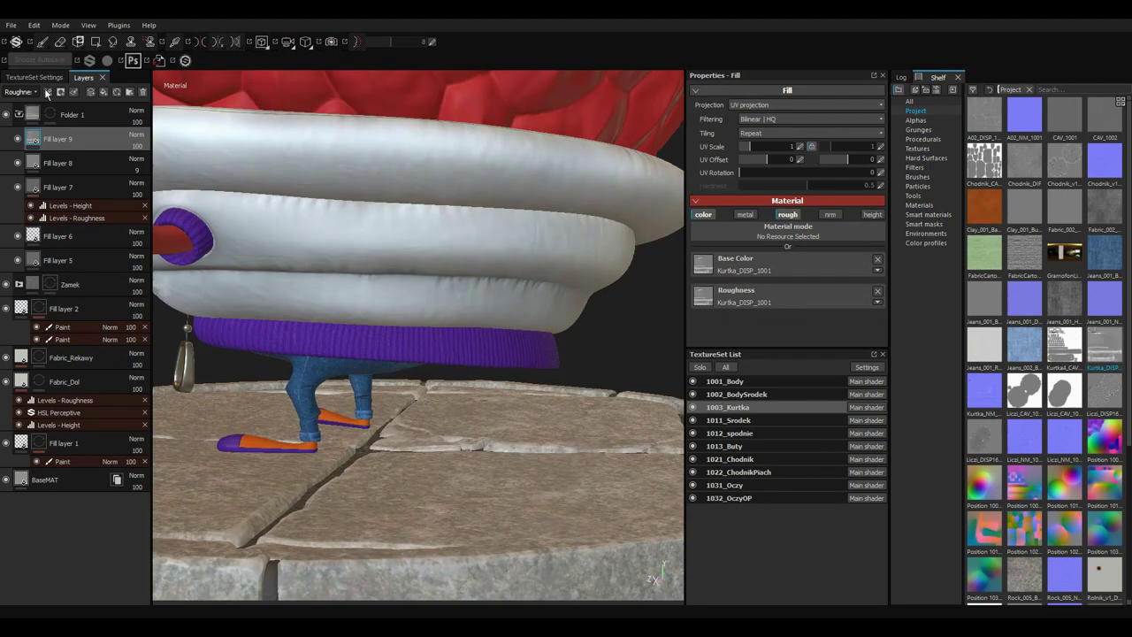
{"action": "right_click", "coordinate": [102, 141]}
{"action": "left_click", "coordinate": [151, 265]}
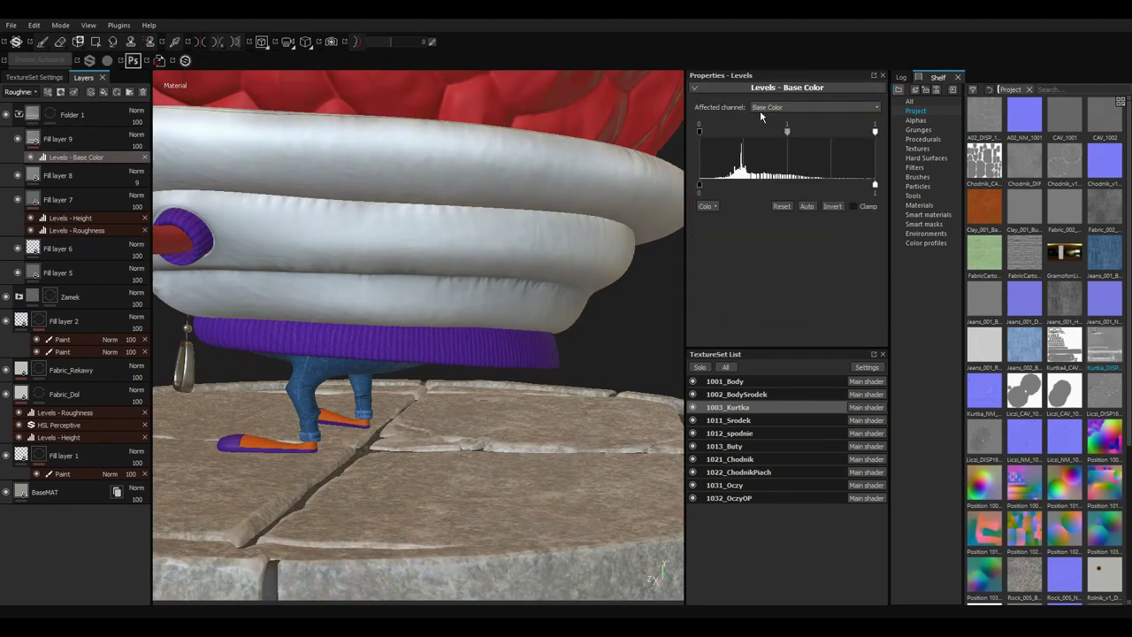
{"action": "left_click", "coordinate": [833, 206]}
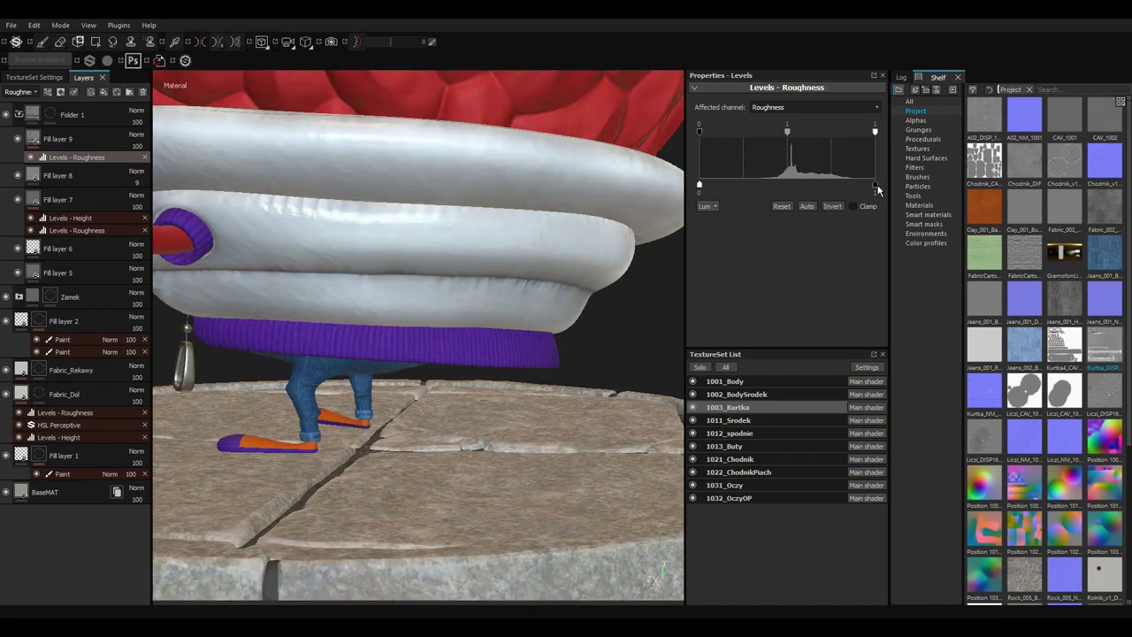
Move Fill layer 9 out of Folder 1 to the top of the layer stack.
{"action": "left_click", "coordinate": [53, 139]}
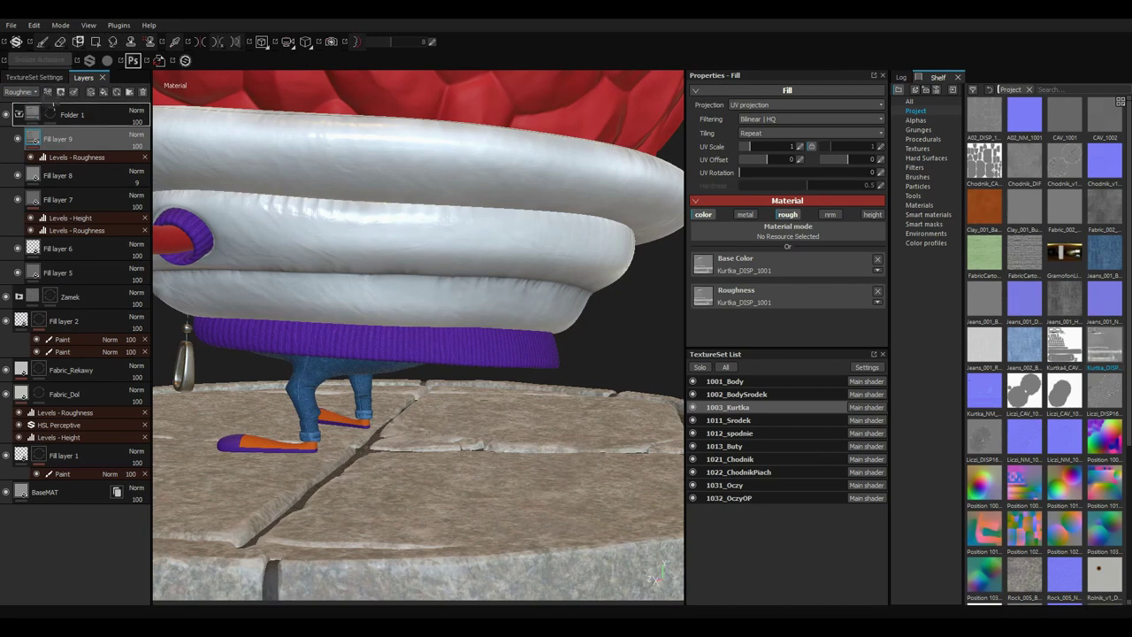
{"action": "left_click_drag", "start_coordinate": [20, 117], "coordinate": [20, 113]}
{"action": "left_click", "coordinate": [19, 150]}
{"action": "mouse_move", "coordinate": [619, 248]}
{"action": "left_mouse_down", "text": "alt"}
{"action": "mouse_move", "coordinate": [493, 260]}
{"action": "mouse_move", "coordinate": [447, 253]}
{"action": "left_mouse_up", "text": "alt"}
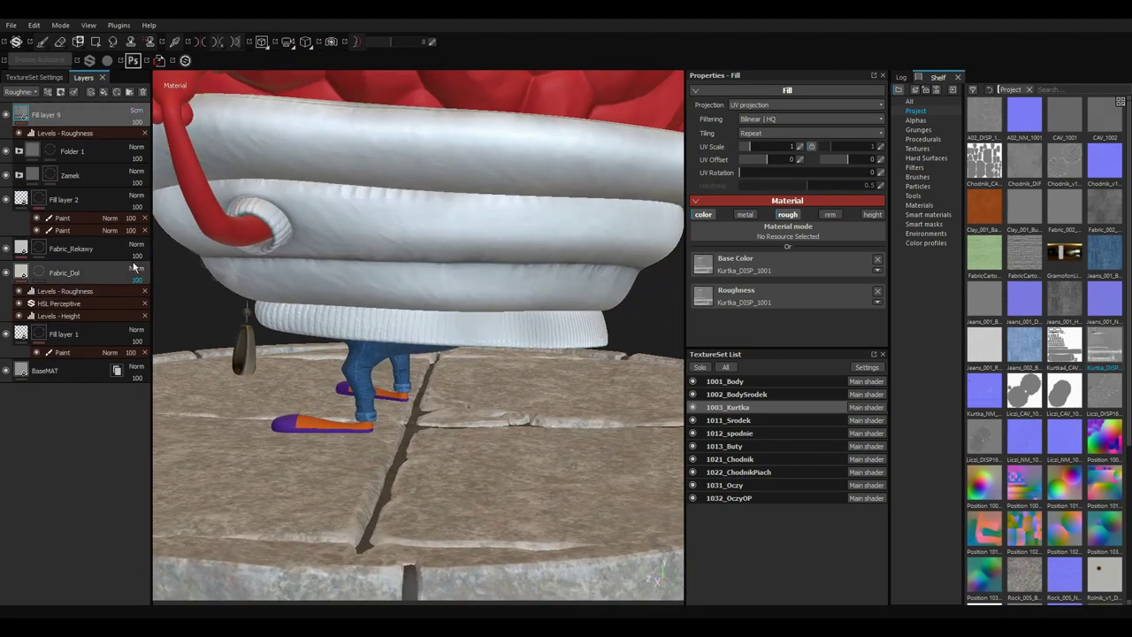
Turn off Fill layer 9's colour channel and set its roughness Levels inputs to 0 and 0.621.
{"action": "left_click", "coordinate": [7, 115]}
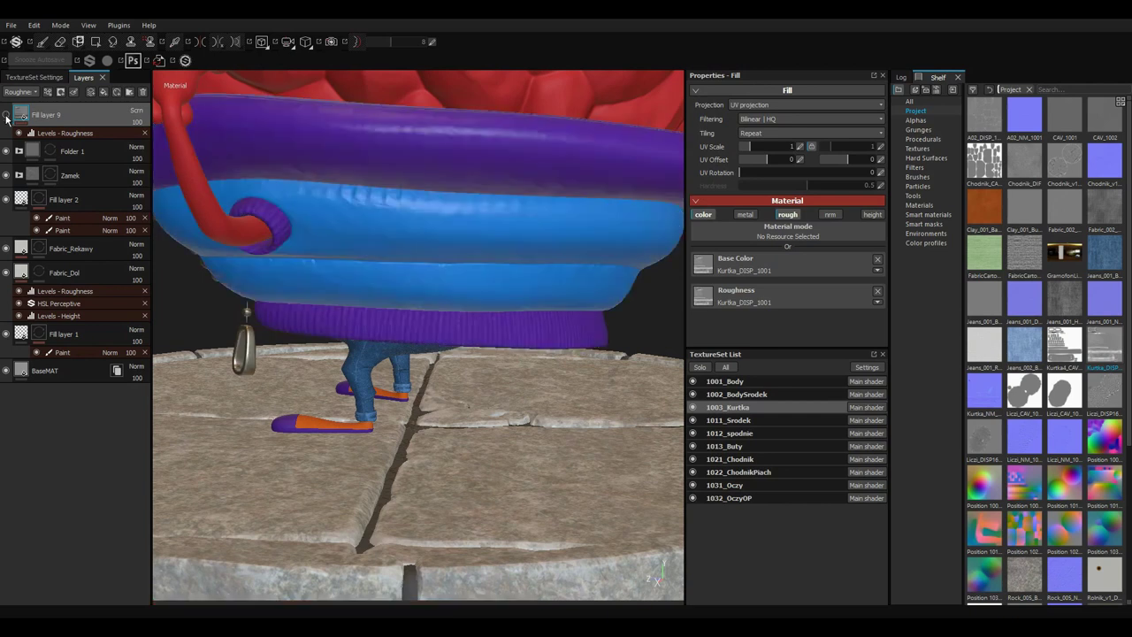
{"action": "left_click", "coordinate": [703, 215]}
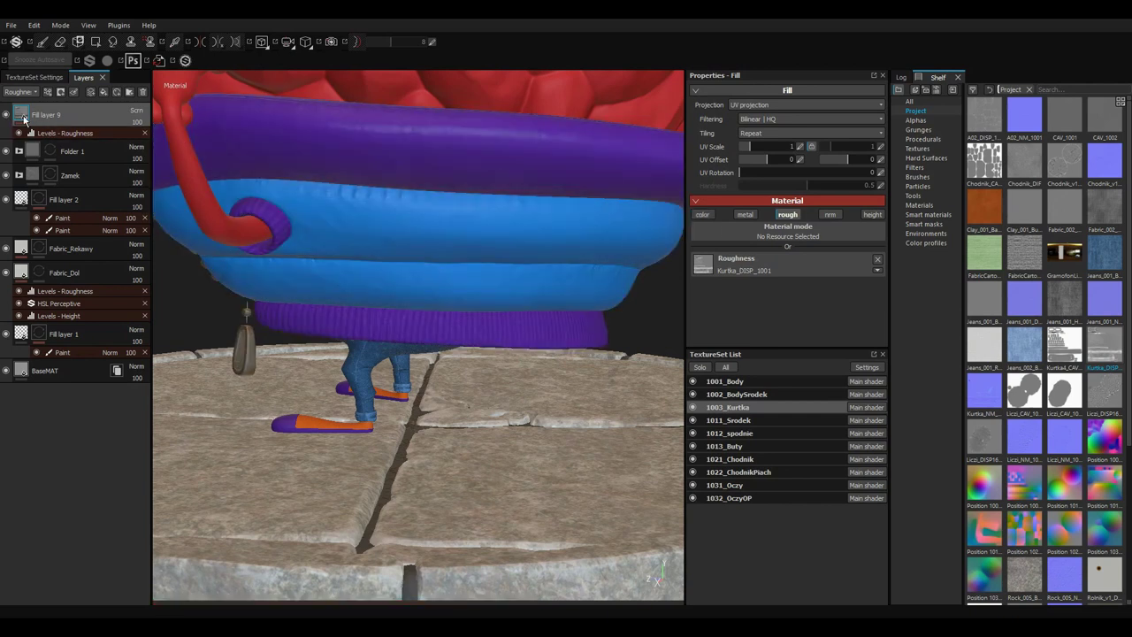
{"action": "mouse_move", "coordinate": [675, 253]}
{"action": "left_mouse_down", "text": "alt"}
{"action": "mouse_move", "coordinate": [400, 222]}
{"action": "mouse_move", "coordinate": [584, 134]}
{"action": "left_mouse_up", "text": "alt"}
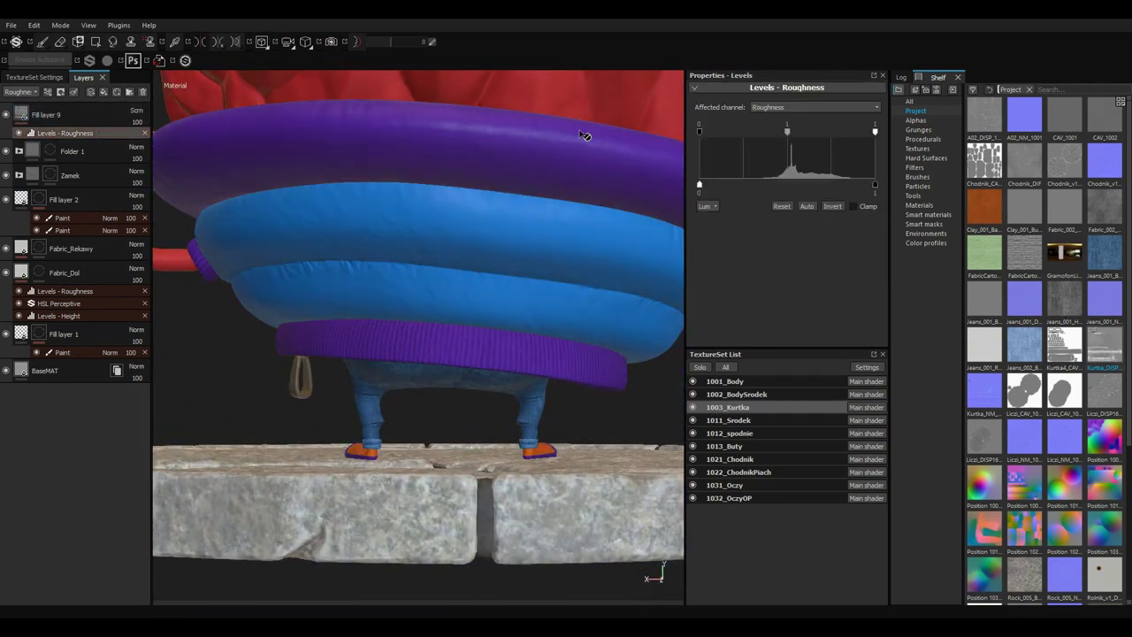
{"action": "left_click_drag", "start_coordinate": [716, 130], "coordinate": [699, 131]}
{"action": "left_click_drag", "start_coordinate": [875, 131], "coordinate": [812, 133]}
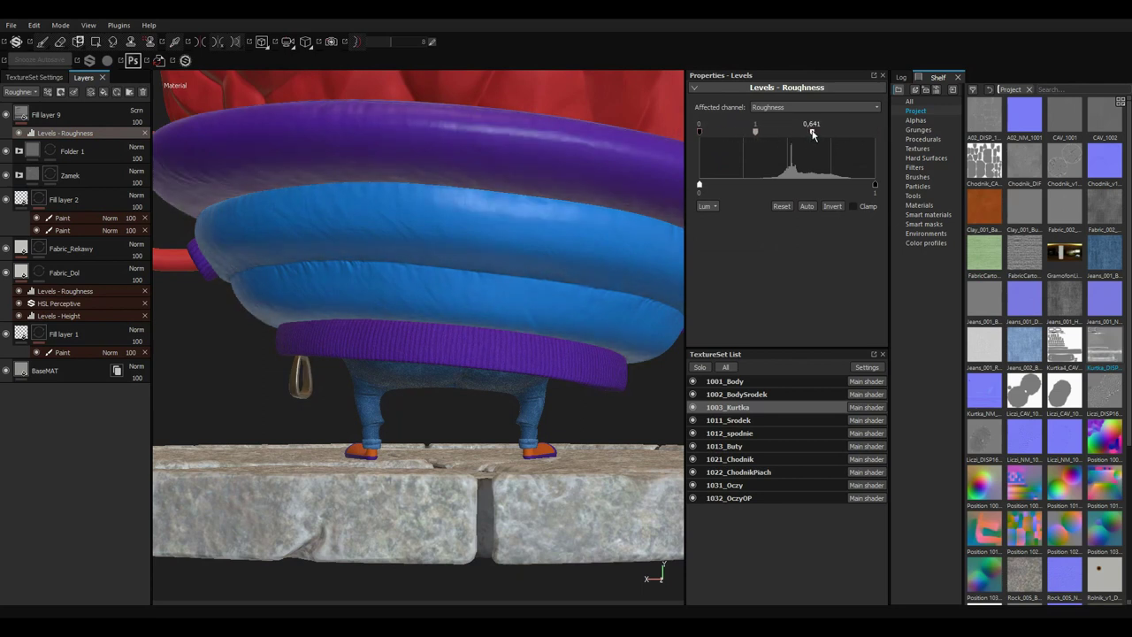
Orbit around the jacket, stone base, legs and hem to inspect the roughness change.
{"action": "mouse_move", "coordinate": [383, 257]}
{"action": "left_mouse_down", "text": "alt"}
{"action": "mouse_move", "coordinate": [336, 258]}
{"action": "mouse_move", "coordinate": [351, 230]}
{"action": "left_mouse_up", "text": "alt"}
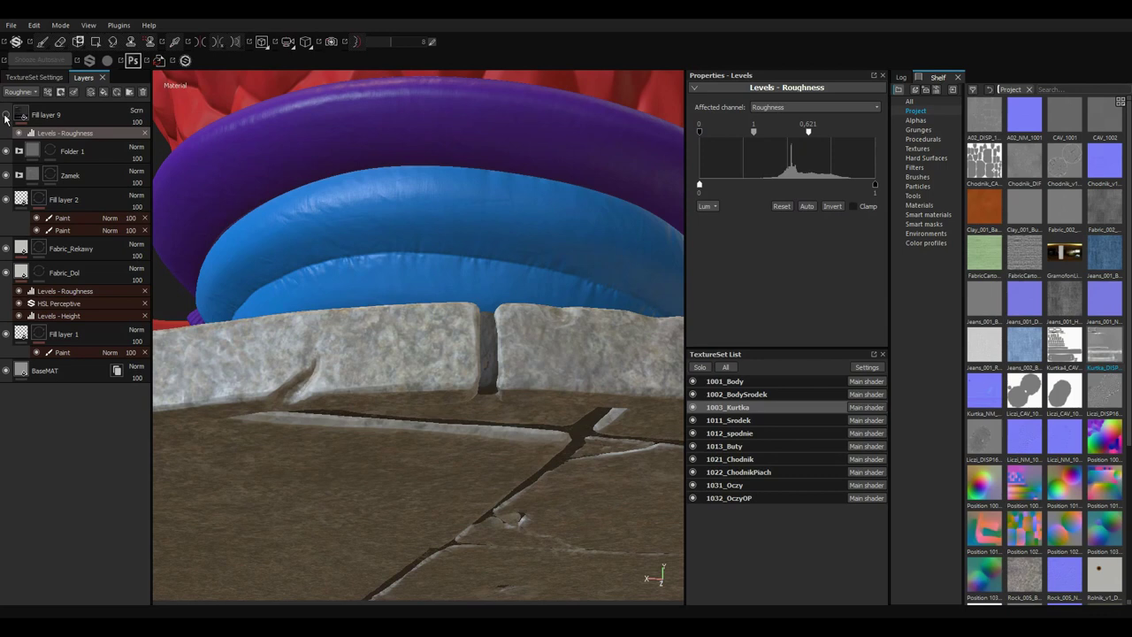
{"action": "mouse_move", "coordinate": [444, 224]}
{"action": "left_mouse_down", "text": "alt"}
{"action": "mouse_move", "coordinate": [430, 213]}
{"action": "mouse_move", "coordinate": [328, 209]}
{"action": "mouse_move", "coordinate": [437, 255]}
{"action": "mouse_move", "coordinate": [465, 248]}
{"action": "left_mouse_up", "text": "alt"}
{"action": "right_click_drag", "start_coordinate": [465, 247], "coordinate": [512, 248], "text": "shift"}
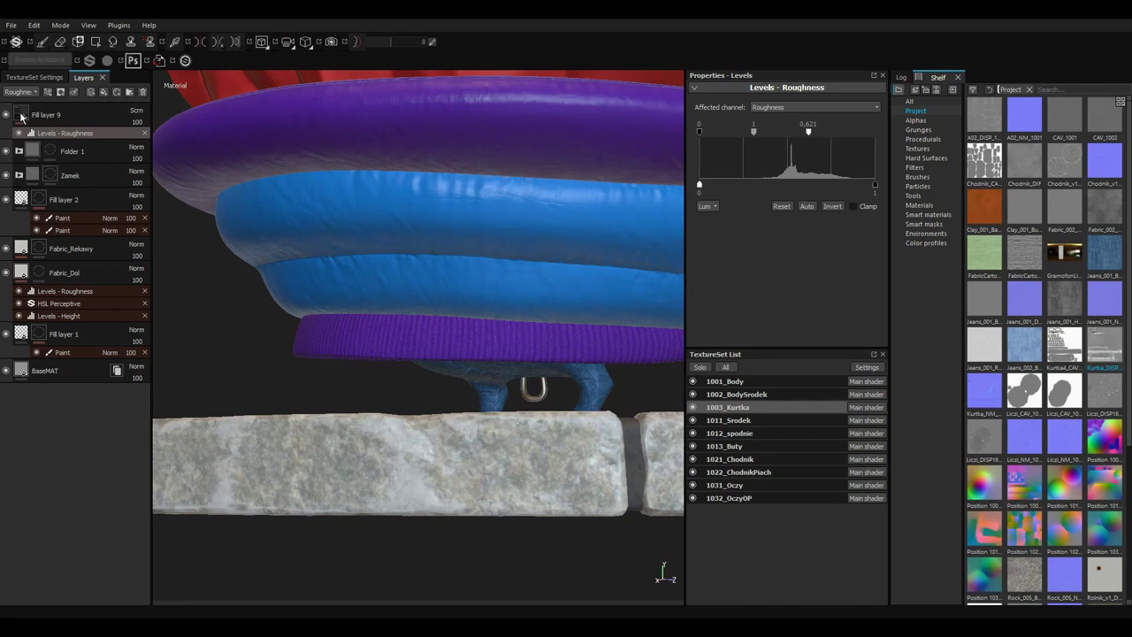
{"action": "left_click_drag", "start_coordinate": [566, 239], "coordinate": [523, 224], "text": "alt"}
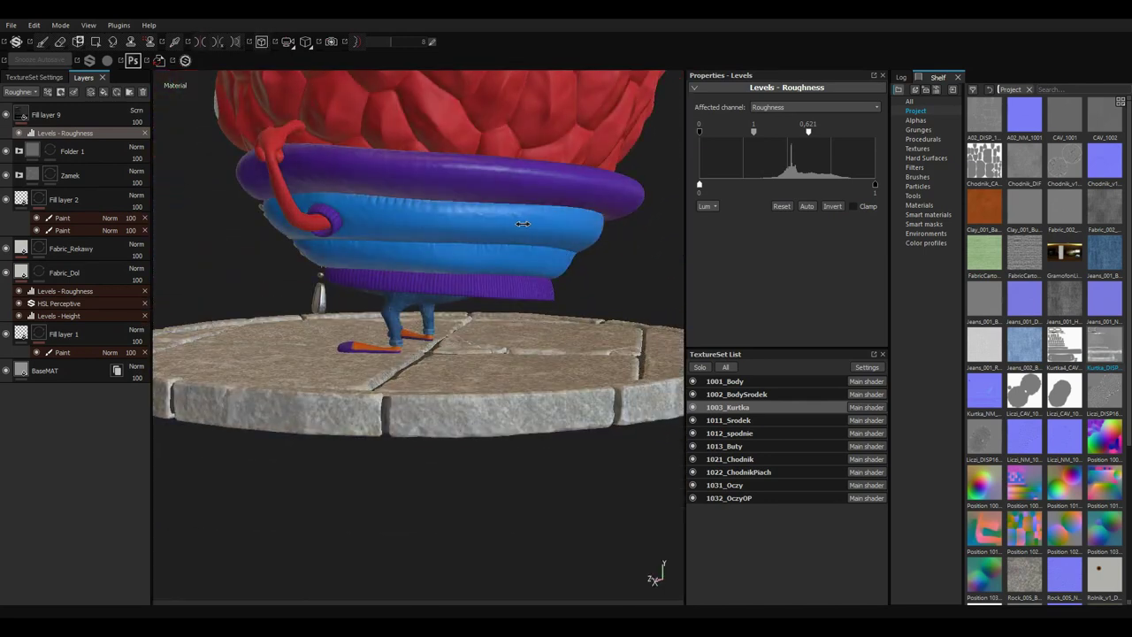
{"action": "right_click_drag", "start_coordinate": [523, 224], "coordinate": [566, 230], "text": "alt"}
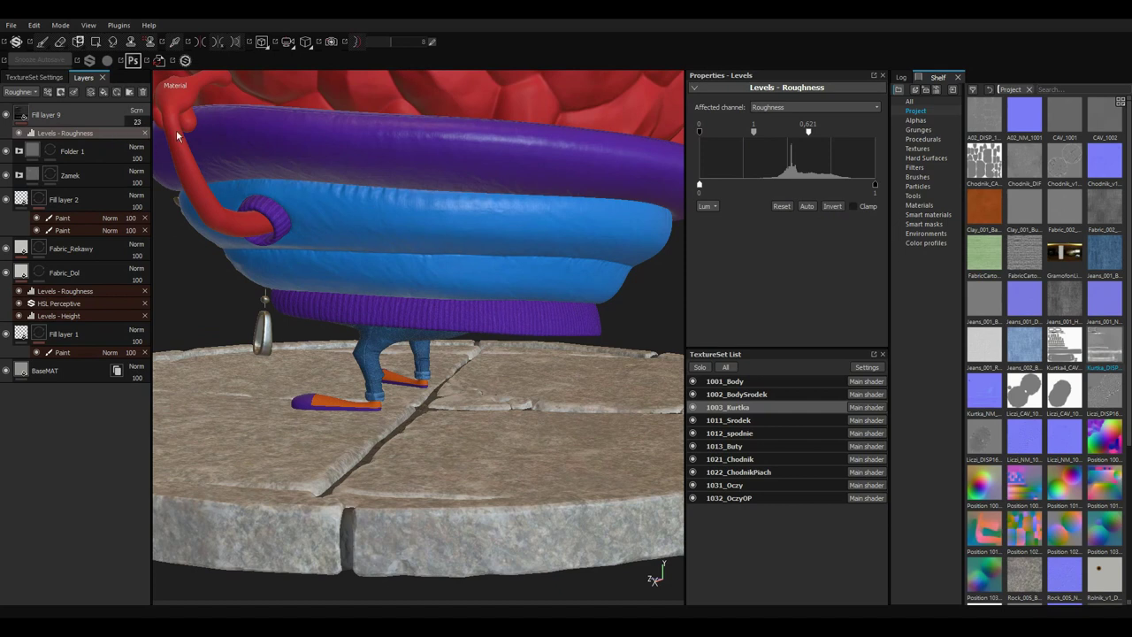
{"action": "left_click_drag", "start_coordinate": [177, 136], "coordinate": [371, 230], "text": "alt"}
{"action": "right_click_drag", "start_coordinate": [371, 230], "coordinate": [589, 328], "text": "alt"}
{"action": "left_click_drag", "start_coordinate": [561, 321], "coordinate": [516, 272], "text": "alt"}
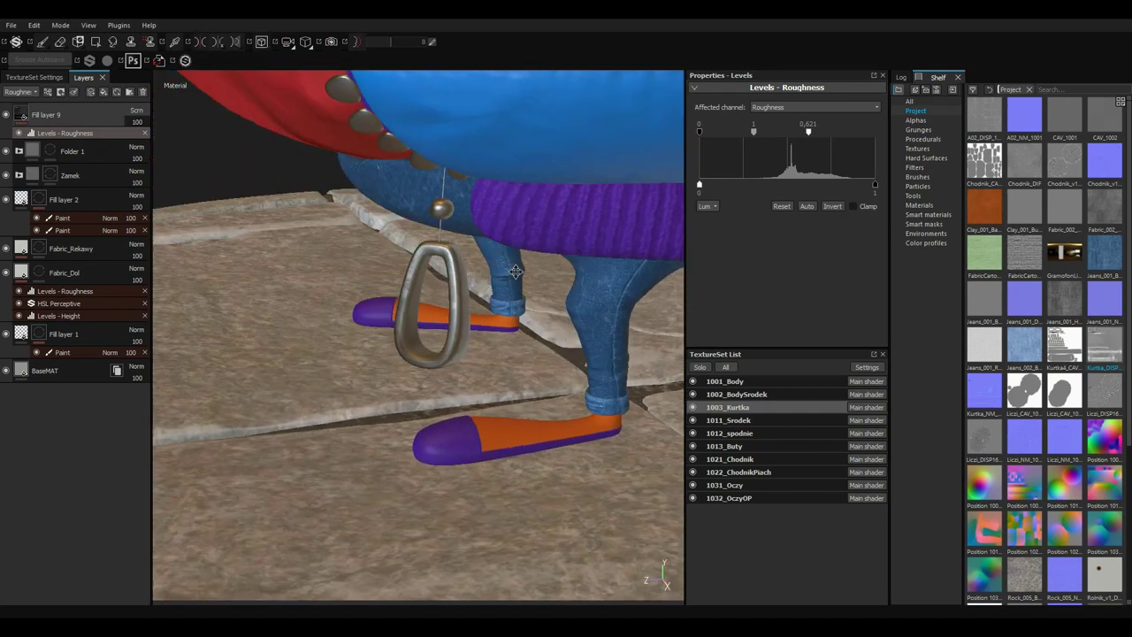
{"action": "middle_click_drag", "start_coordinate": [516, 271], "coordinate": [531, 265], "text": "alt"}
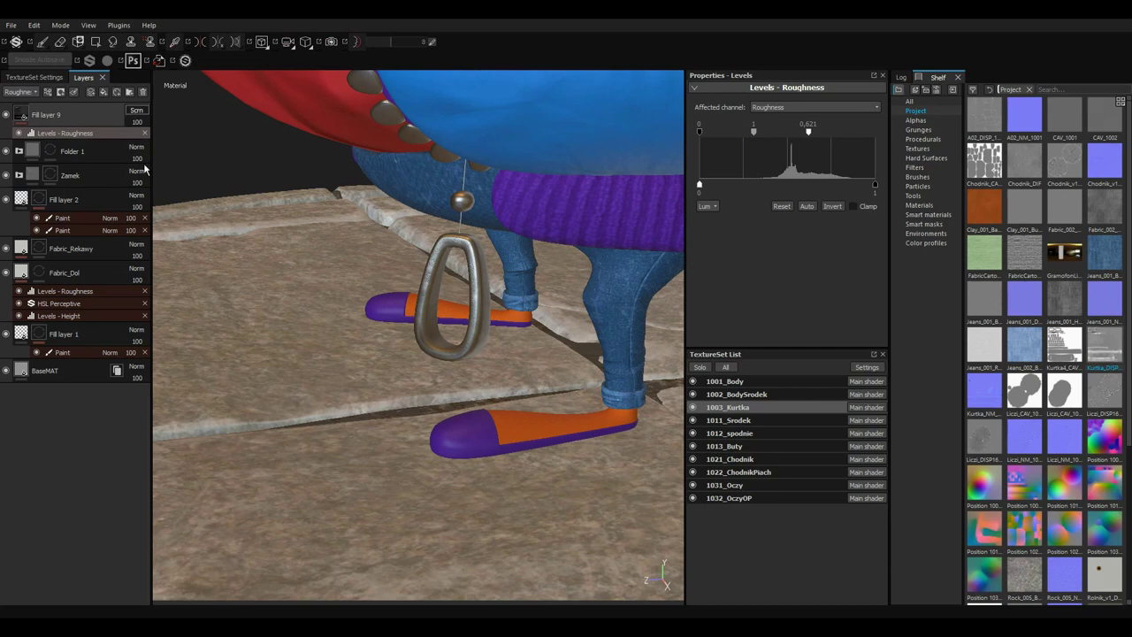
{"action": "left_click_drag", "start_coordinate": [381, 265], "coordinate": [402, 307], "text": "alt"}
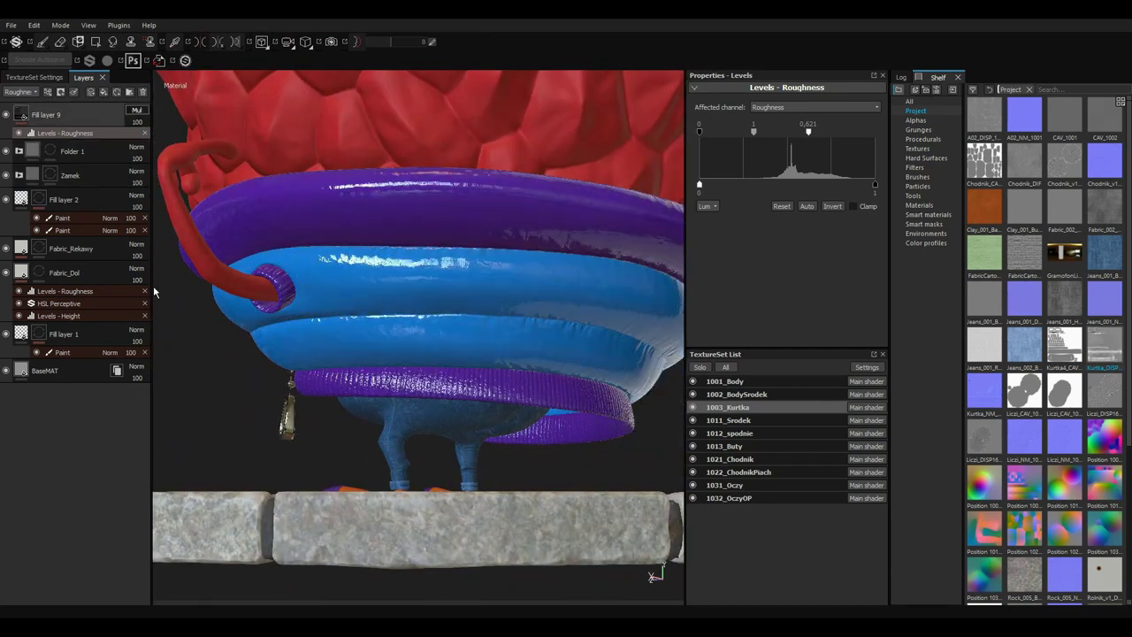
{"action": "left_click_drag", "start_coordinate": [154, 292], "coordinate": [489, 231], "text": "alt"}
Check the roughness channel view and lower Fill layer 9 opacity to 66.
{"action": "key", "text": "c"}
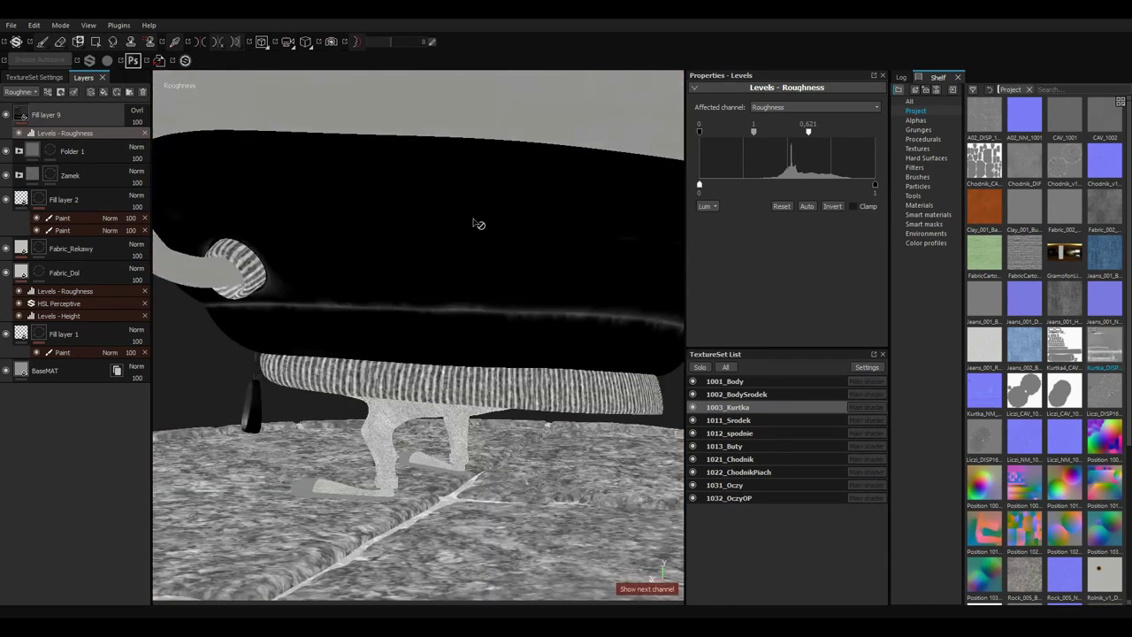
{"action": "scroll", "coordinate": [140, 115], "scroll_direction": "up", "scroll_amount": 3}
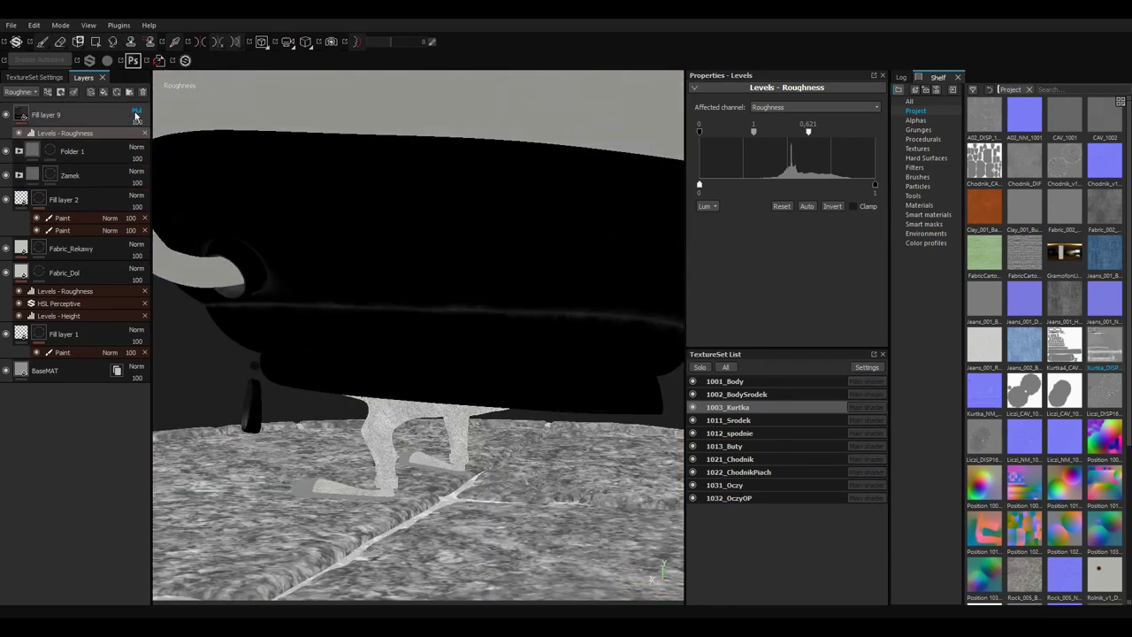
{"action": "mouse_move", "coordinate": [140, 122]}
{"action": "left_mouse_down"}
{"action": "mouse_move", "coordinate": [152, 139]}
{"action": "mouse_move", "coordinate": [140, 116]}
{"action": "left_mouse_up"}
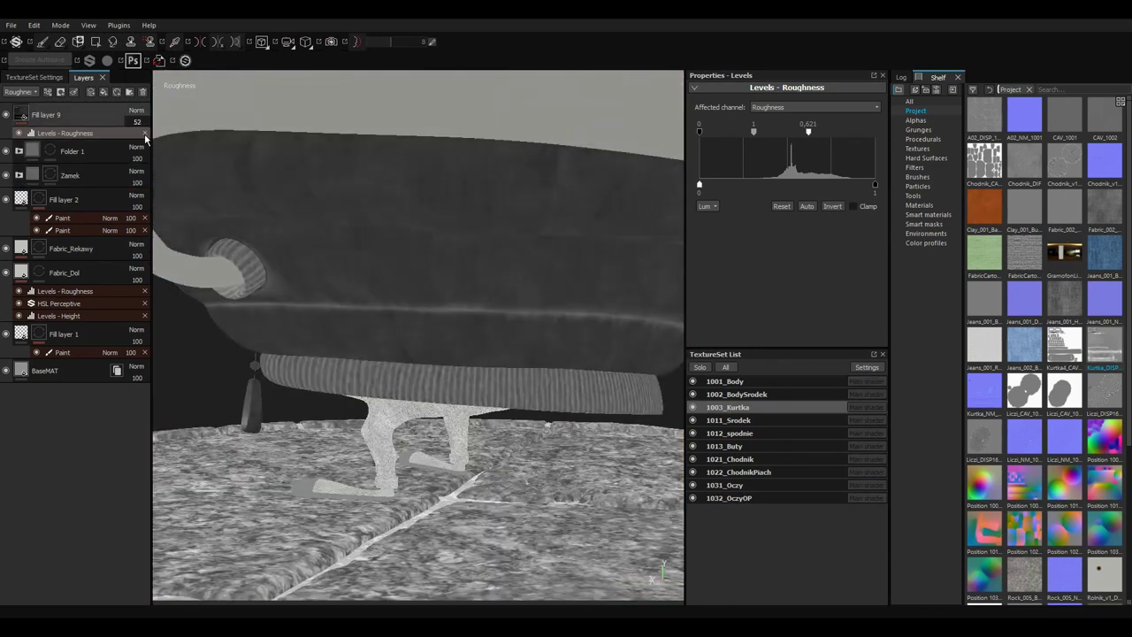
{"action": "scroll", "coordinate": [137, 110], "scroll_direction": "down", "scroll_amount": 10}
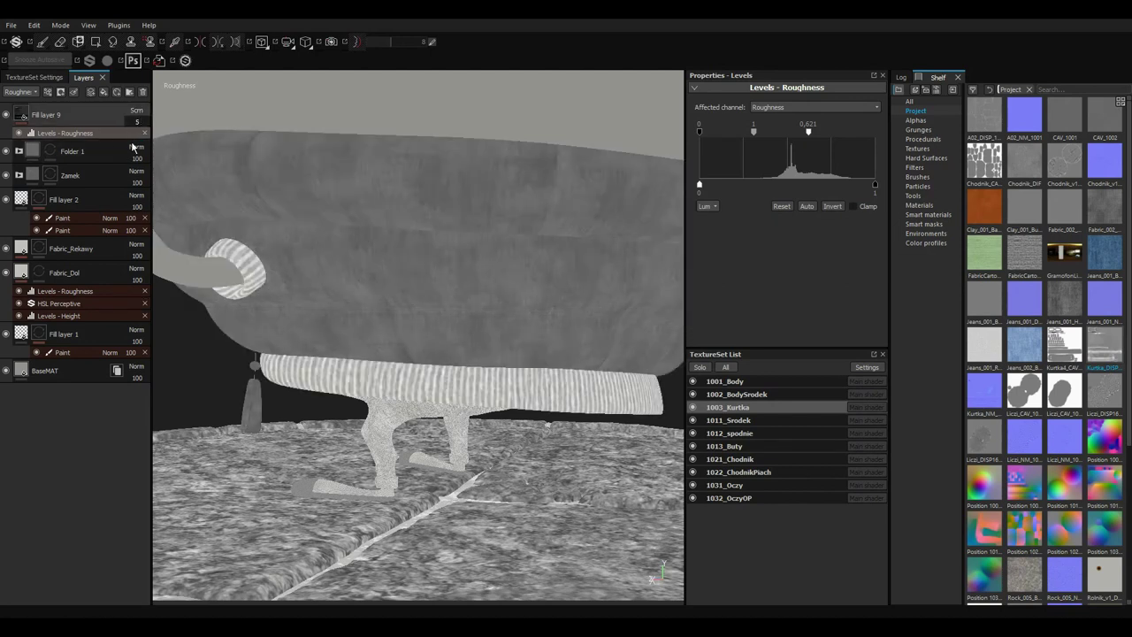
{"action": "mouse_move", "coordinate": [548, 261]}
{"action": "left_mouse_down", "text": "alt"}
{"action": "mouse_move", "coordinate": [453, 220]}
{"action": "mouse_move", "coordinate": [490, 221]}
{"action": "mouse_move", "coordinate": [520, 241]}
{"action": "left_mouse_up", "text": "alt"}
{"action": "key", "text": "m"}
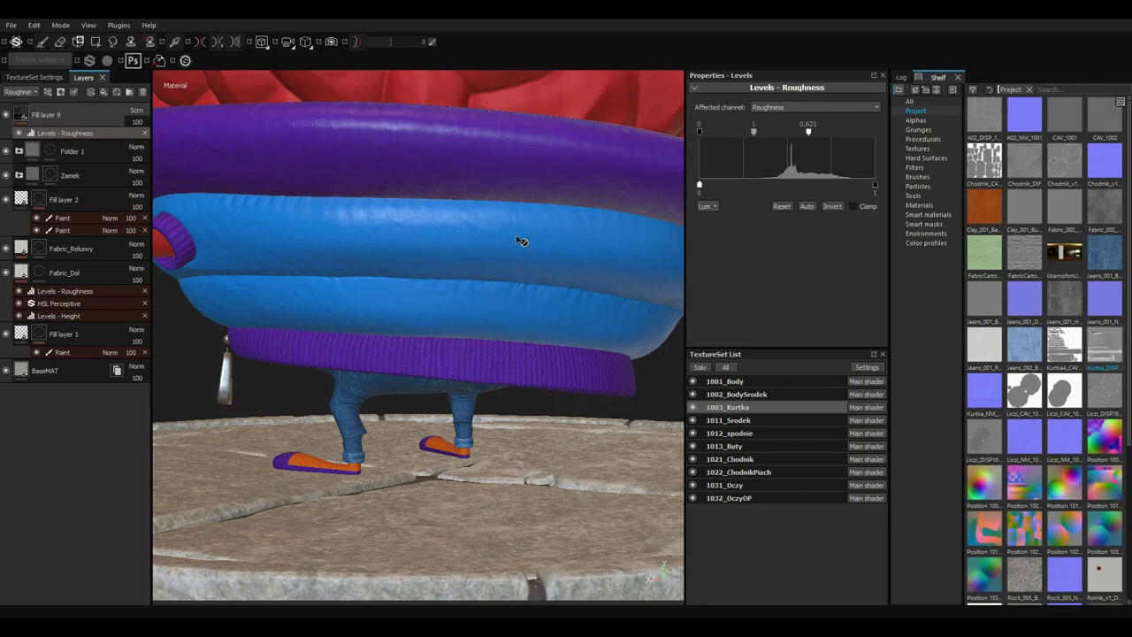
{"action": "left_click_drag", "start_coordinate": [492, 292], "coordinate": [551, 297], "text": "alt"}
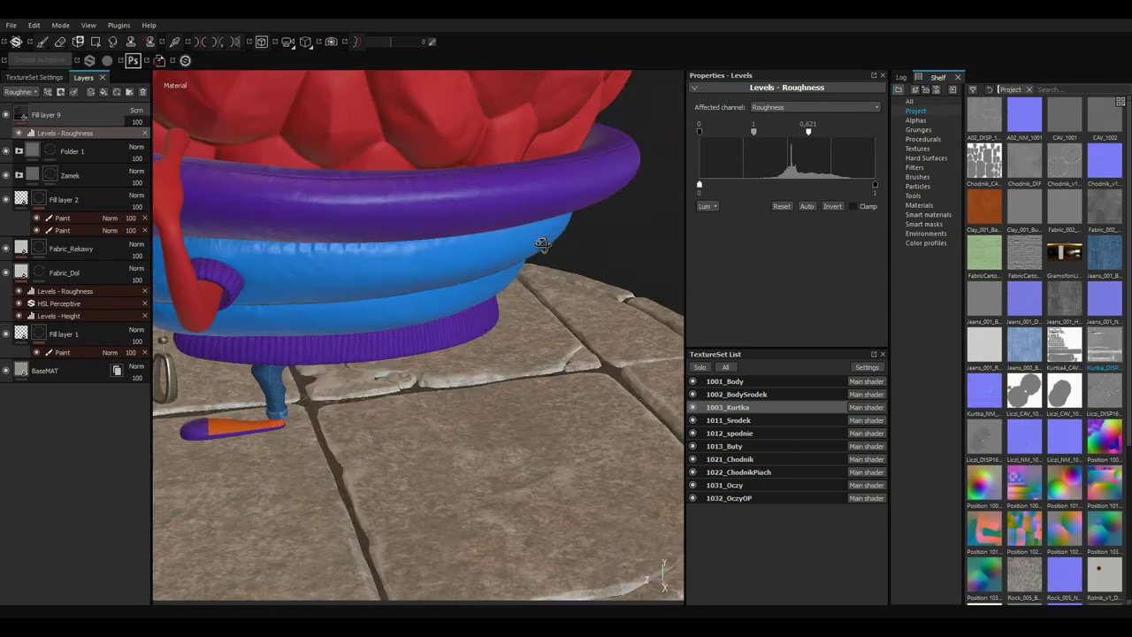
Re-enable colour on Fill layer 9 with Kurtka_DISP_1001 and set its opacity to about 52.
{"action": "key", "text": "c"}
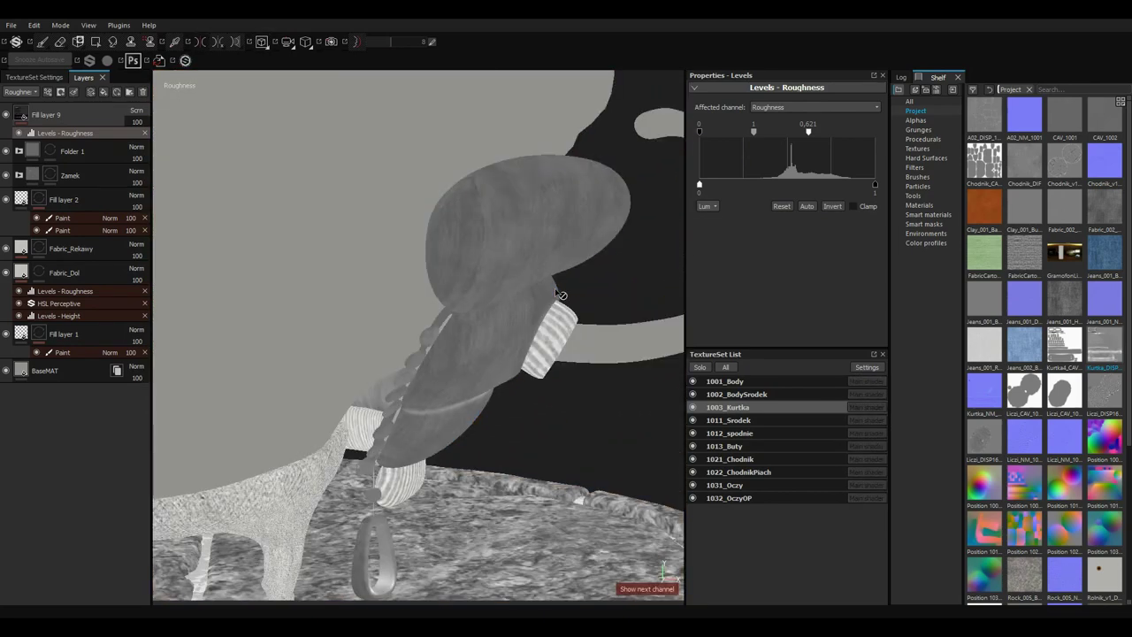
{"action": "key", "text": "c"}
{"action": "key", "text": "c"}
{"action": "key", "text": "c"}
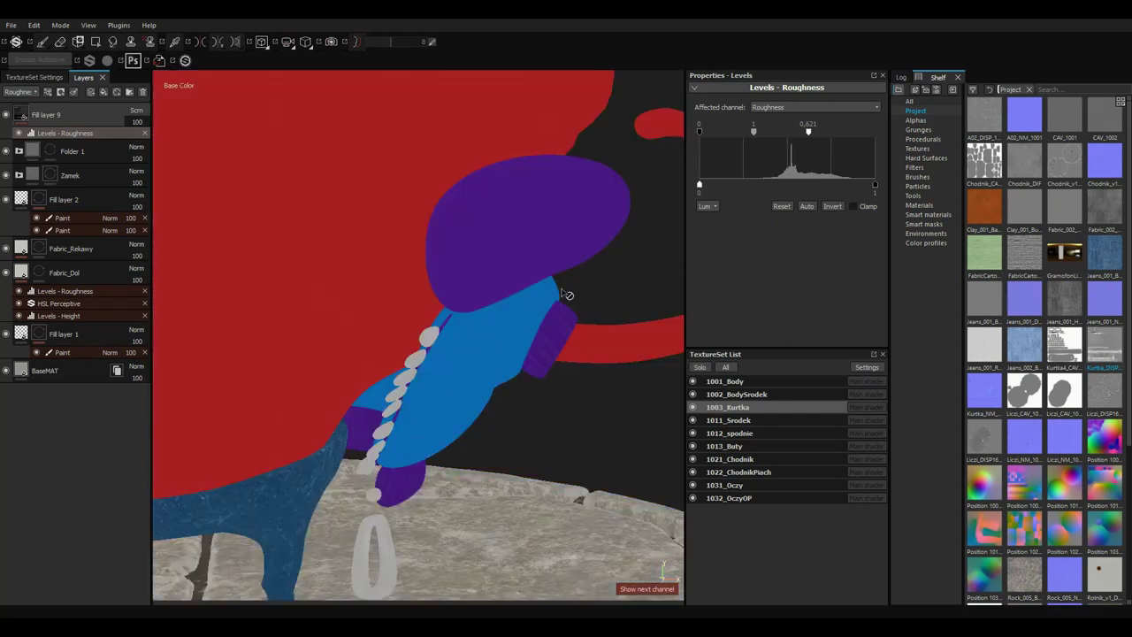
{"action": "left_click_drag", "start_coordinate": [569, 296], "coordinate": [371, 236], "text": "alt"}
{"action": "left_click", "coordinate": [46, 115]}
{"action": "left_click", "coordinate": [702, 214]}
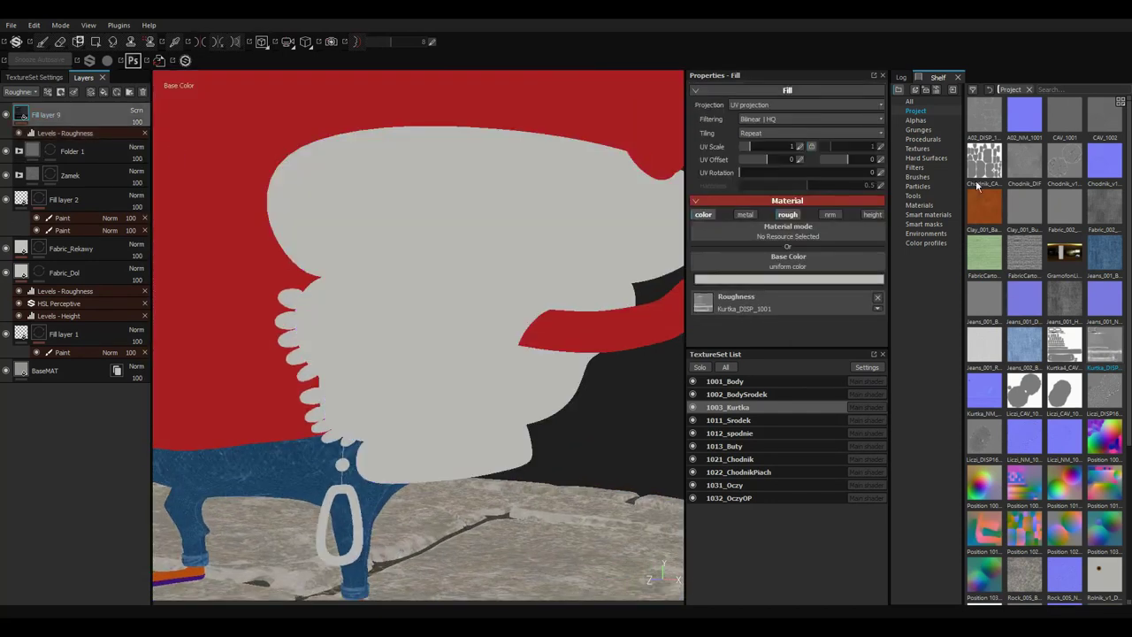
{"action": "left_click_drag", "start_coordinate": [1108, 351], "coordinate": [787, 265]}
{"action": "mouse_move", "coordinate": [461, 263]}
{"action": "left_mouse_down", "text": "alt"}
{"action": "mouse_move", "coordinate": [445, 222]}
{"action": "mouse_move", "coordinate": [475, 283]}
{"action": "mouse_move", "coordinate": [453, 285]}
{"action": "left_mouse_up", "text": "alt"}
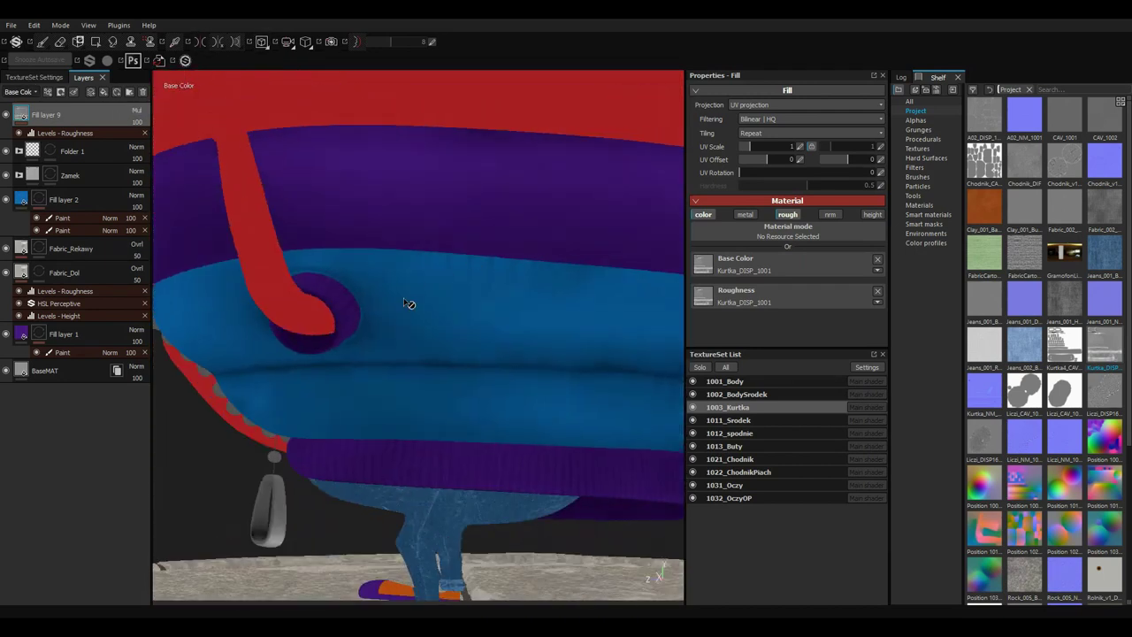
{"action": "left_click_drag", "start_coordinate": [126, 137], "coordinate": [145, 139]}
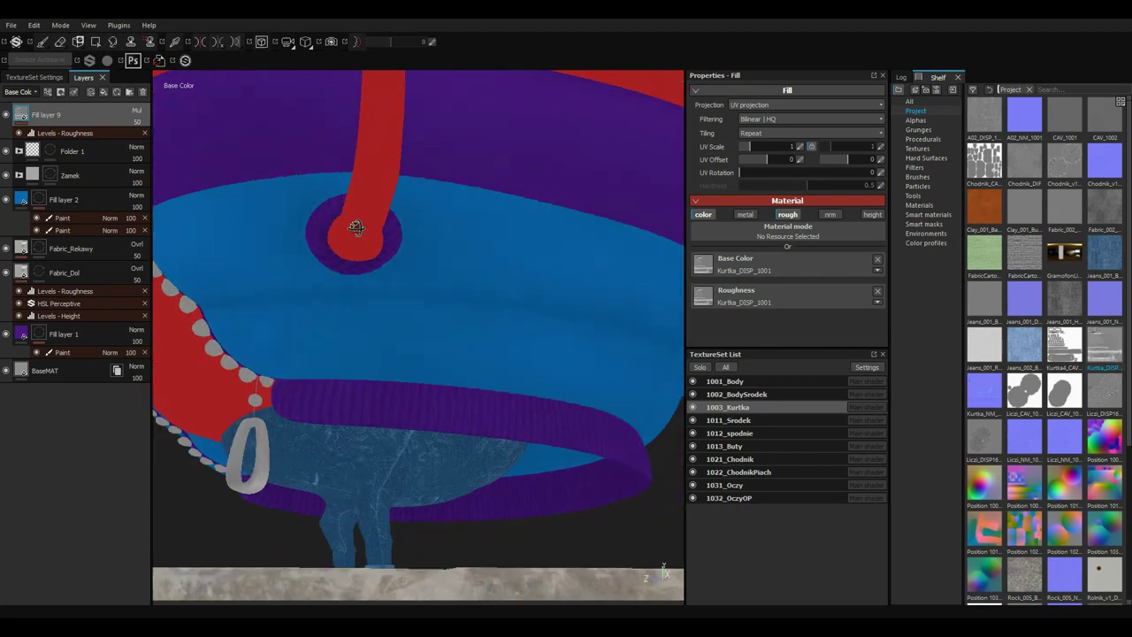
Return to the full material view and select Fill layers 9 through 1.
{"action": "left_click_drag", "start_coordinate": [357, 227], "coordinate": [372, 200], "text": "alt"}
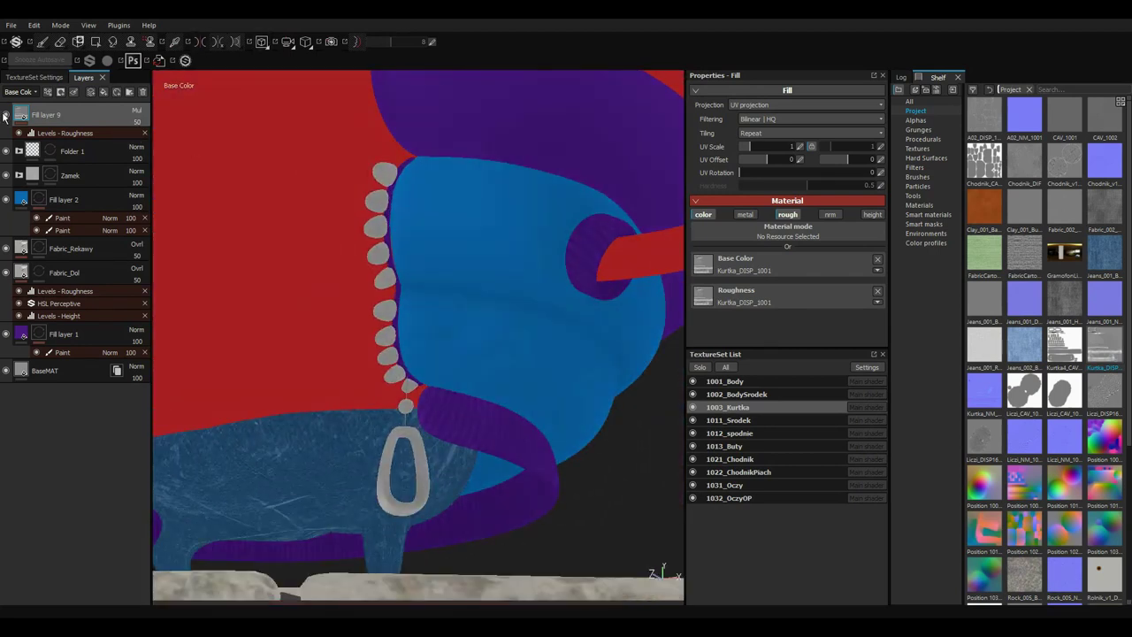
{"action": "scroll", "coordinate": [220, 245], "scroll_direction": "down", "scroll_amount": 3}
{"action": "scroll", "coordinate": [371, 282], "scroll_direction": "down", "scroll_amount": 3}
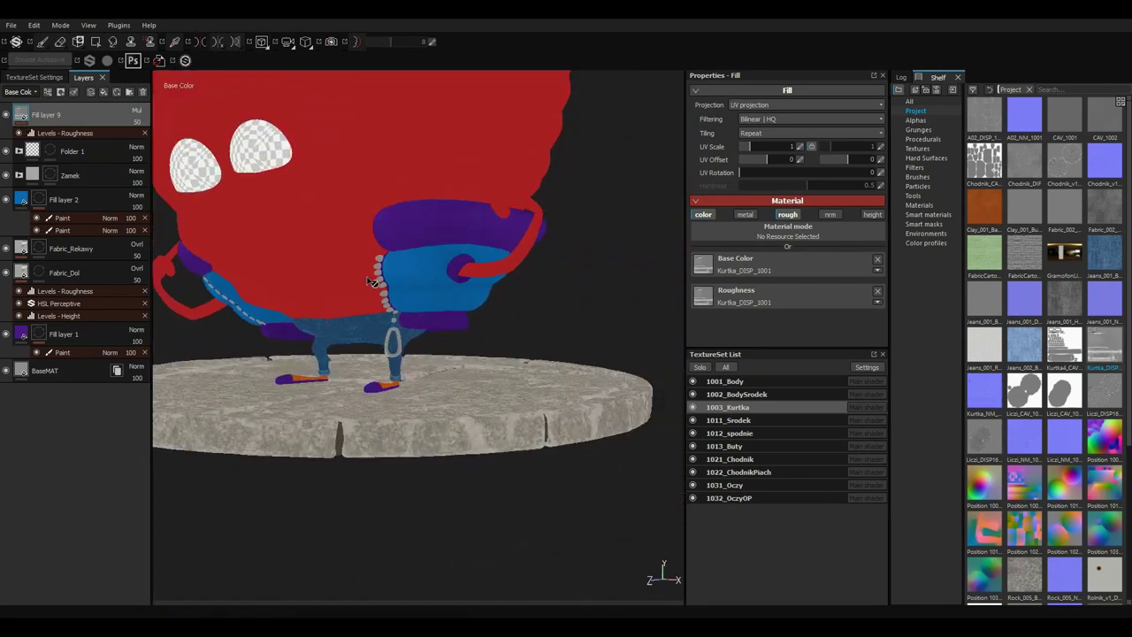
{"action": "key", "text": "m"}
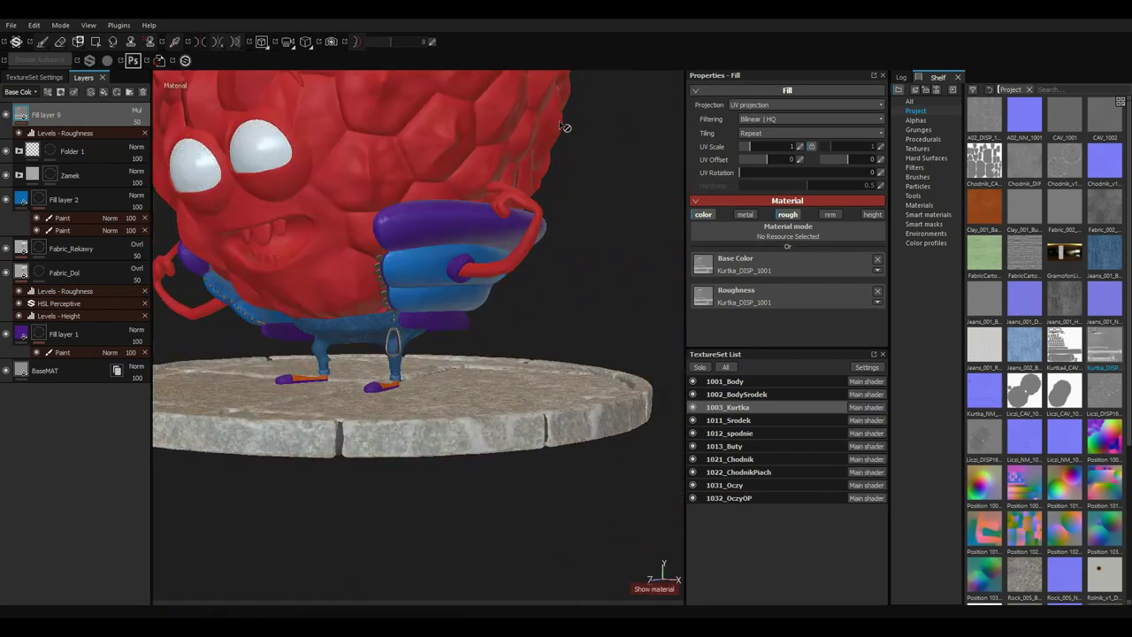
{"action": "mouse_move", "coordinate": [604, 226]}
{"action": "left_mouse_down", "text": "alt"}
{"action": "mouse_move", "coordinate": [458, 332]}
{"action": "mouse_move", "coordinate": [597, 339]}
{"action": "left_mouse_up", "text": "alt"}
{"action": "scroll", "coordinate": [596, 339], "scroll_direction": "up", "scroll_amount": 2}
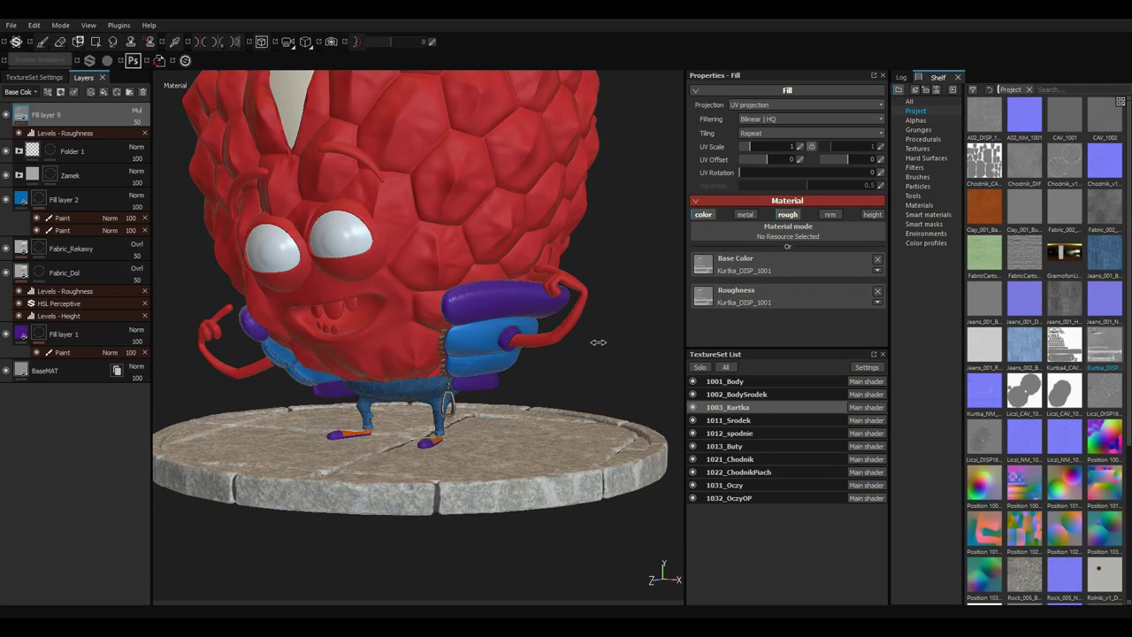
{"action": "left_click", "coordinate": [93, 333], "text": "shift"}
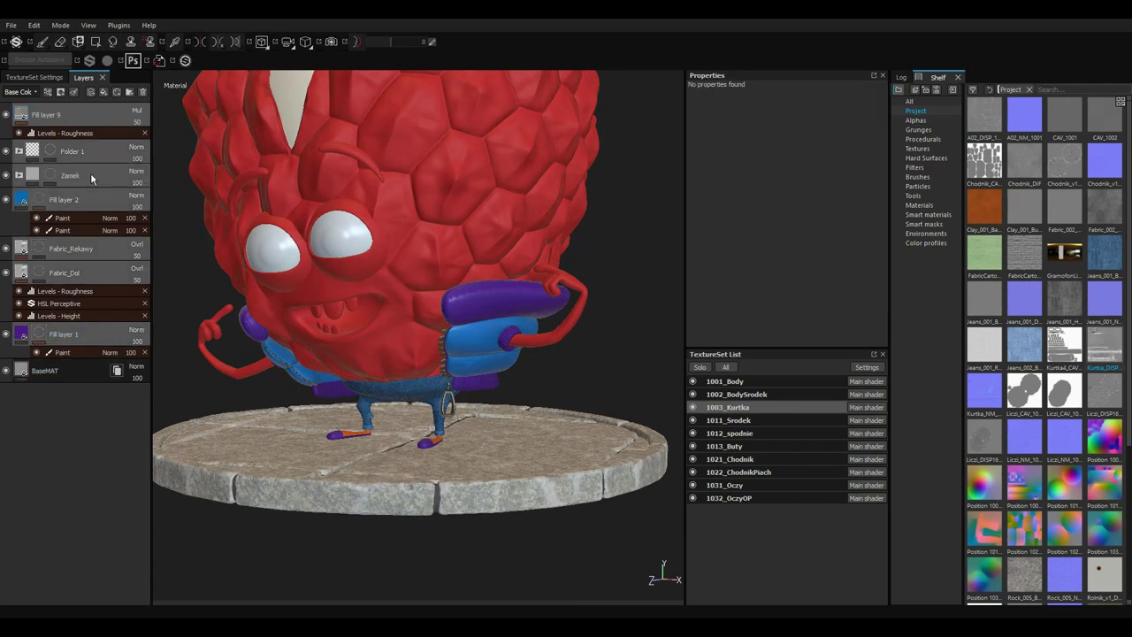
Group the selected jacket layers into a folder and switch to the 1001_Body texture set.
{"action": "key", "text": "ctrl+g"}
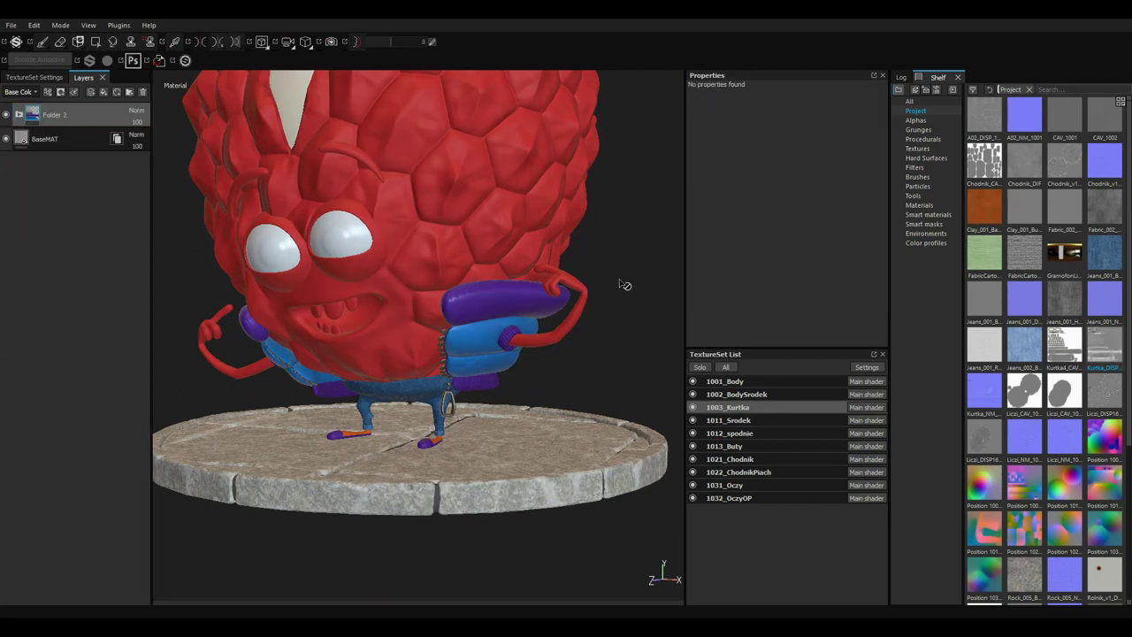
{"action": "left_click_drag", "start_coordinate": [591, 354], "coordinate": [672, 371], "text": "alt"}
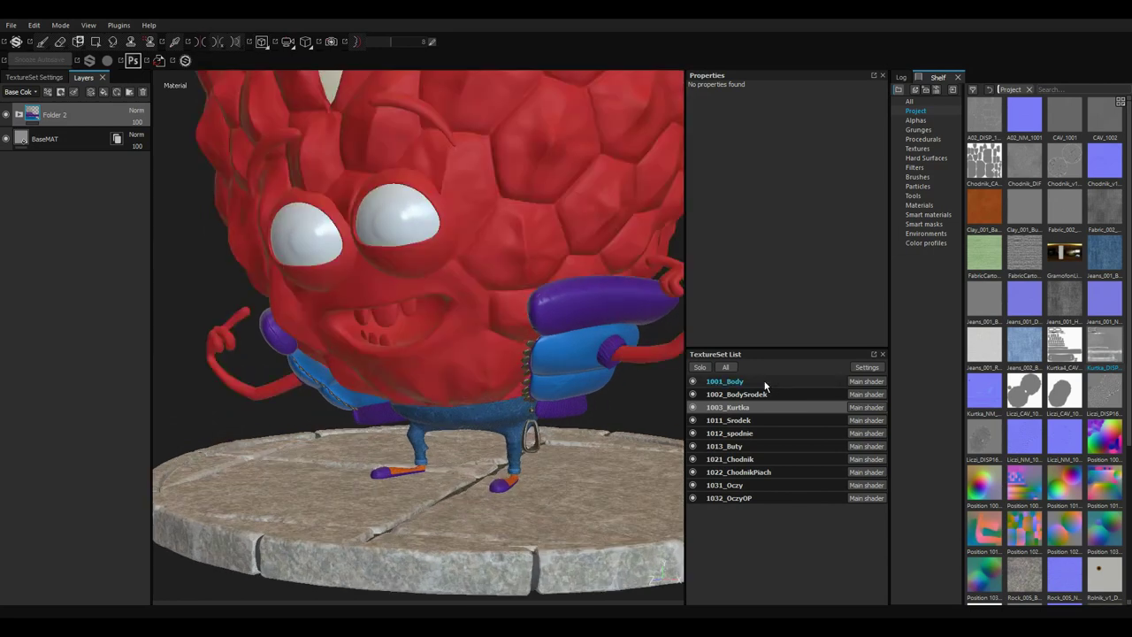
{"action": "left_click", "coordinate": [763, 382]}
{"action": "mouse_move", "coordinate": [441, 312]}
{"action": "left_mouse_down", "text": "alt"}
{"action": "mouse_move", "coordinate": [405, 380]}
{"action": "mouse_move", "coordinate": [512, 367]}
{"action": "mouse_move", "coordinate": [104, 96]}
{"action": "left_mouse_up", "text": "alt"}
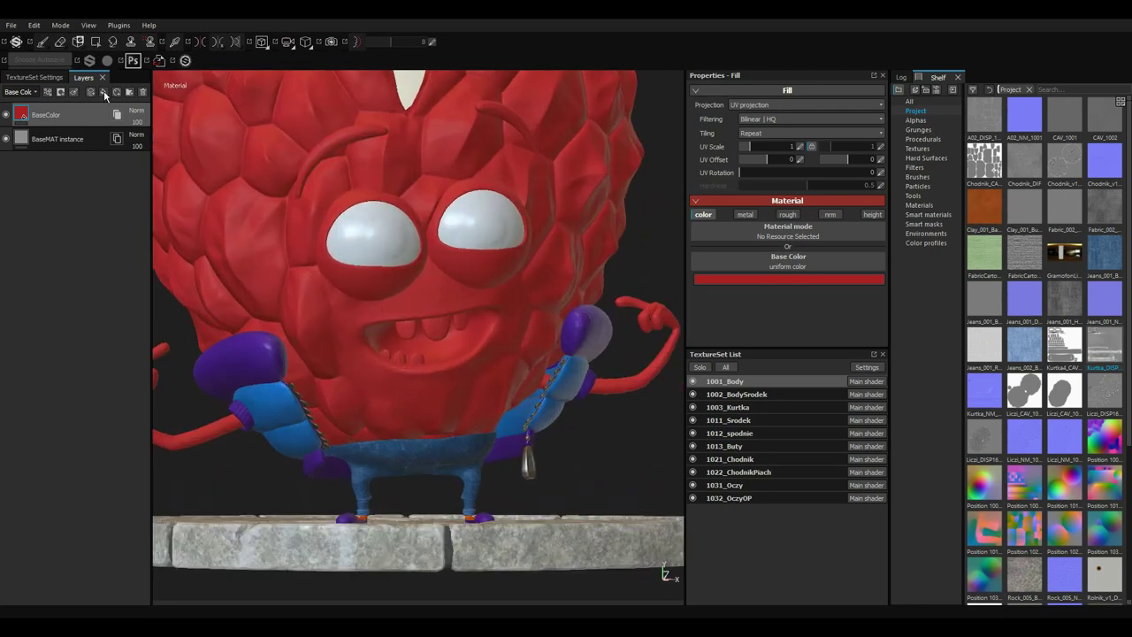
Add a body fill layer without metallic or normal, with higher roughness and cream colour.
{"action": "left_click", "coordinate": [103, 93]}
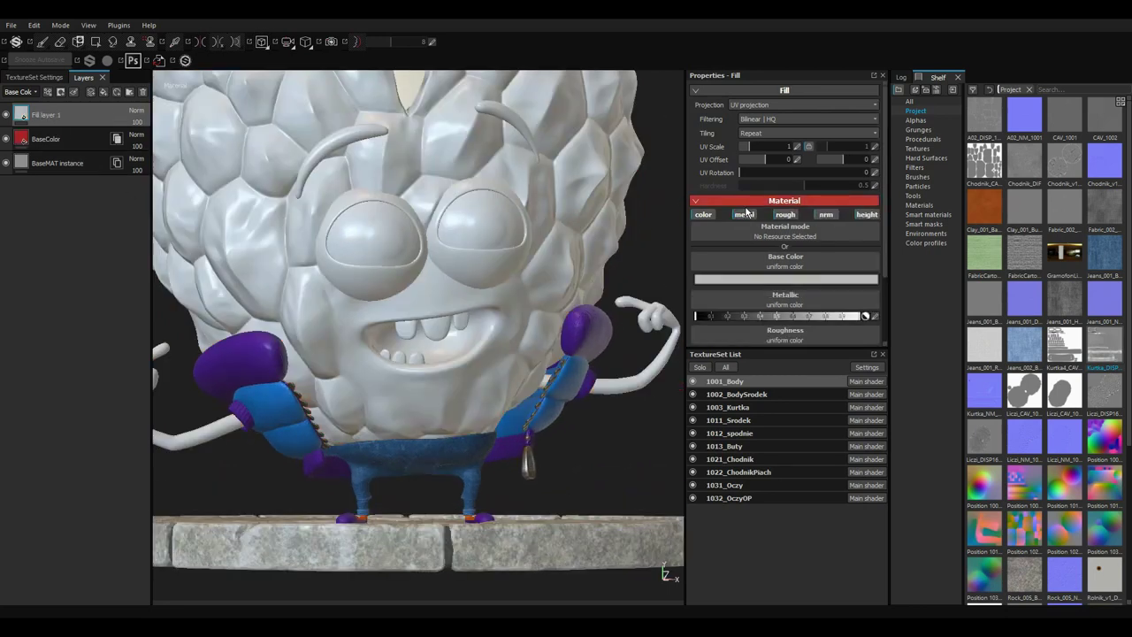
{"action": "left_click", "coordinate": [743, 214]}
{"action": "left_click", "coordinate": [827, 215]}
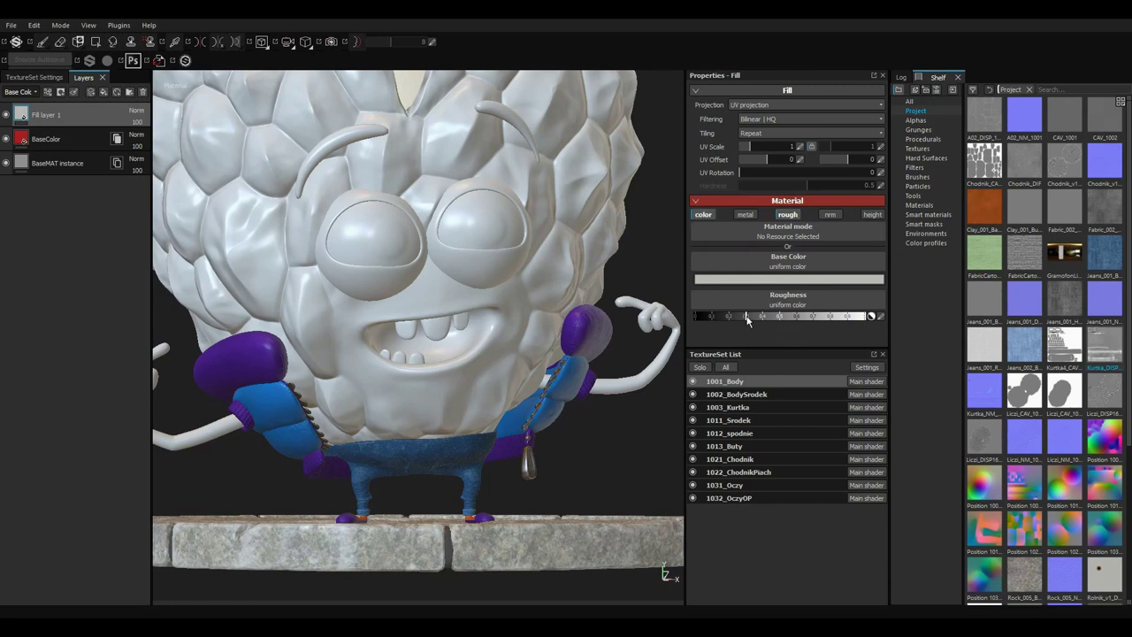
{"action": "mouse_move", "coordinate": [748, 320]}
{"action": "left_mouse_down"}
{"action": "mouse_move", "coordinate": [762, 316]}
{"action": "mouse_move", "coordinate": [736, 320]}
{"action": "left_mouse_up"}
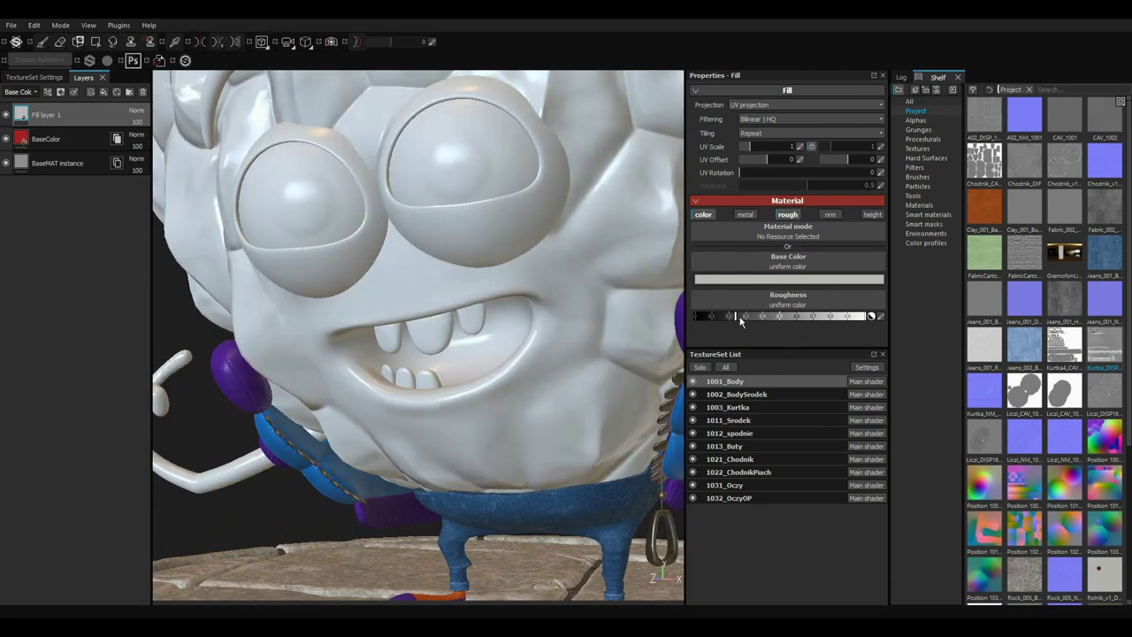
{"action": "left_click_drag", "start_coordinate": [737, 319], "coordinate": [770, 320]}
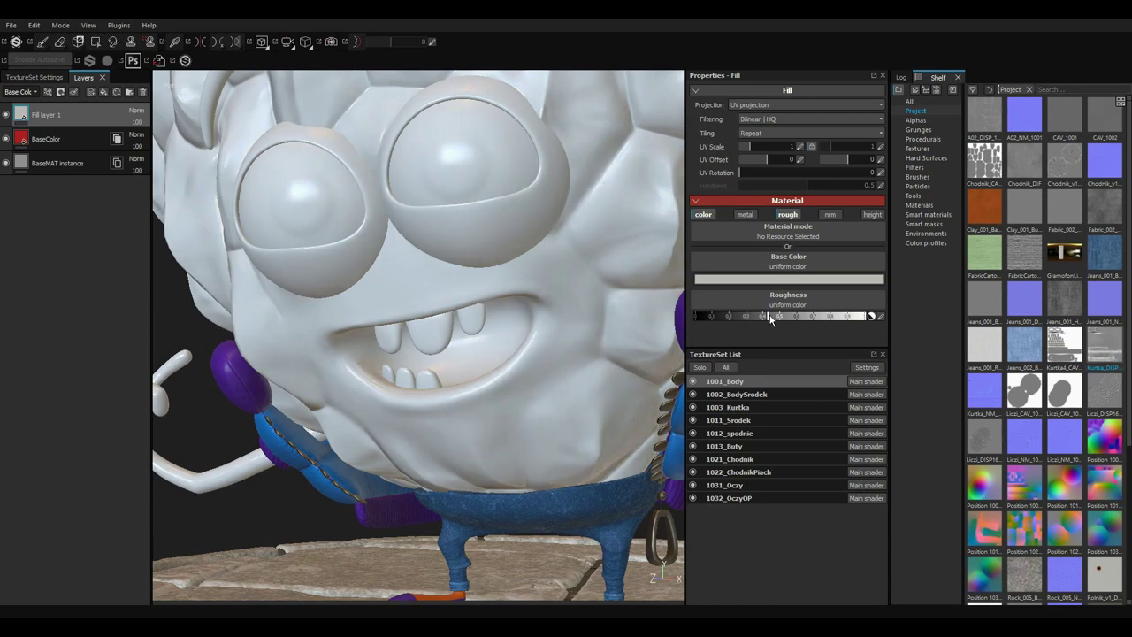
{"action": "left_click_drag", "start_coordinate": [518, 353], "coordinate": [495, 356], "text": "alt"}
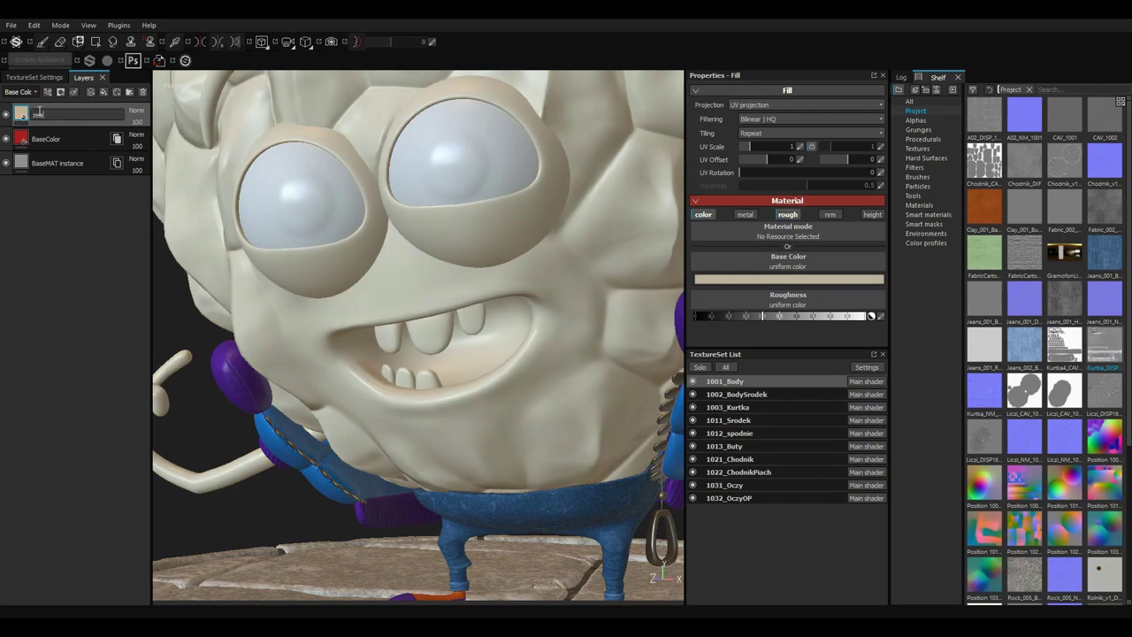
Rename the fill to zeby, put it in a folder, and add a black mask.
{"action": "type", "text": "y"}
{"action": "key", "text": "Return"}
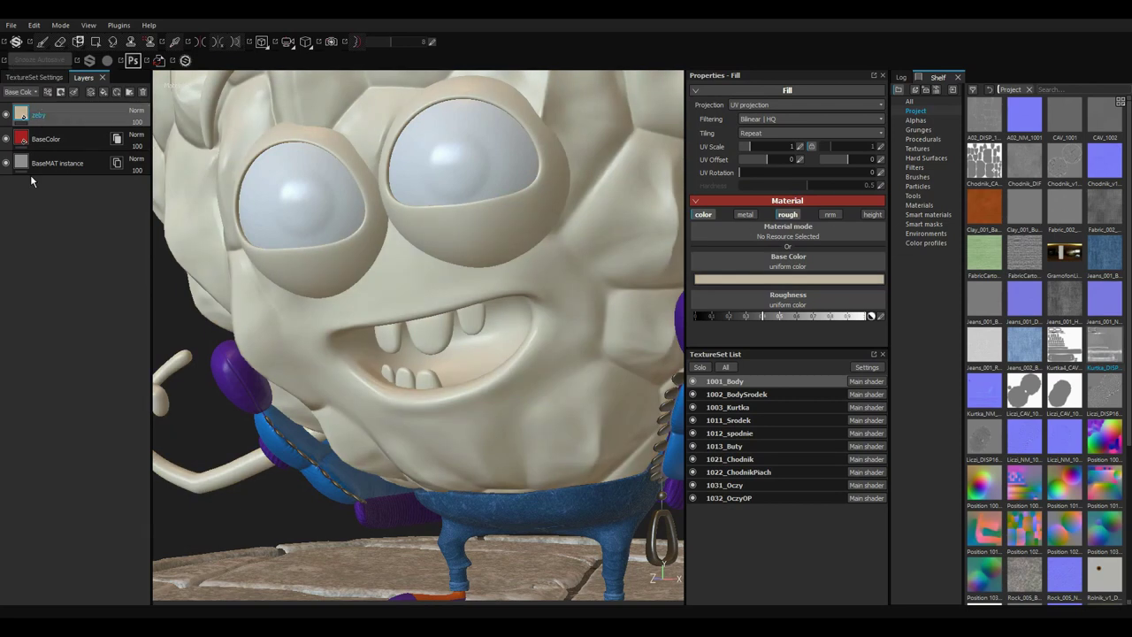
{"action": "key", "text": "ctrl+g"}
{"action": "type", "text": "zeby"}
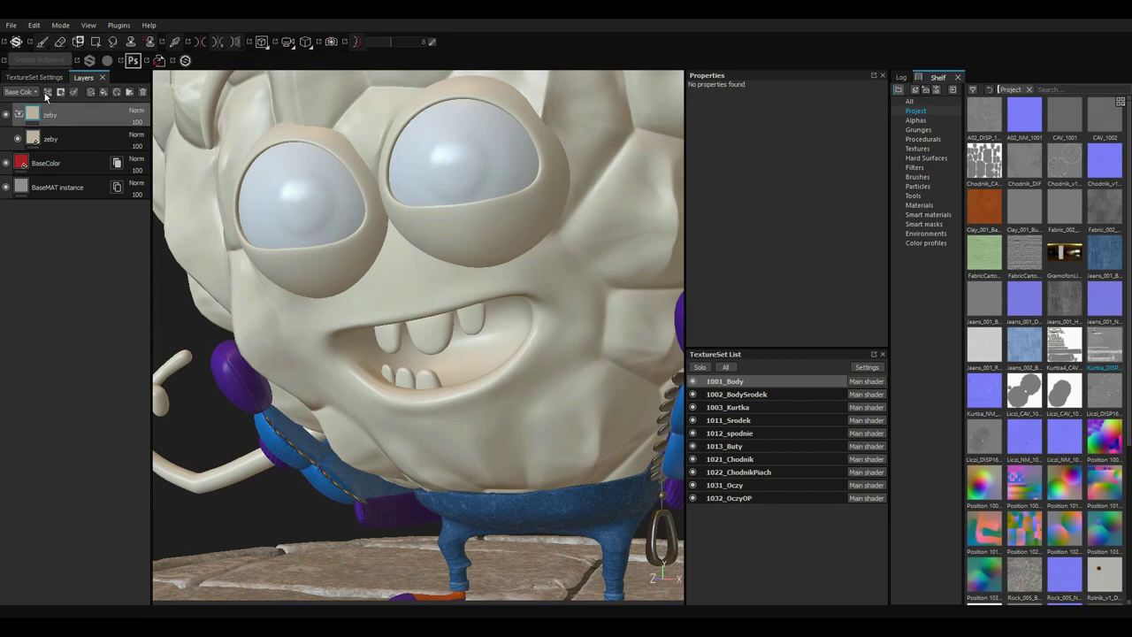
{"action": "left_click", "coordinate": [49, 93]}
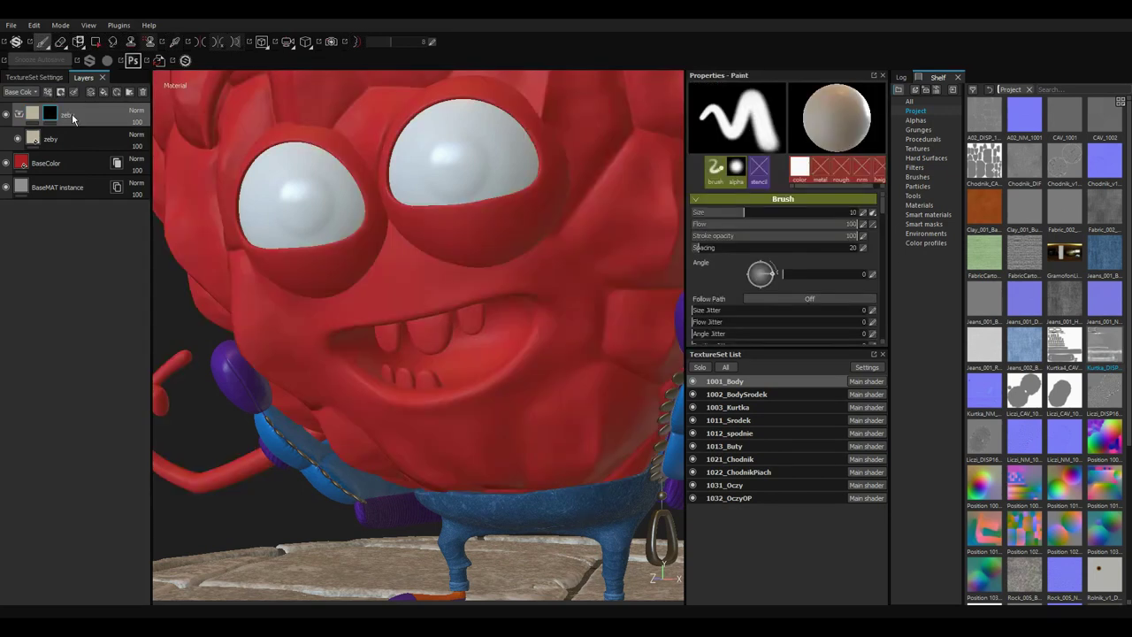
Add a paint effect to the zeby folder's mask and reveal cream on the teeth in the UV view.
{"action": "key", "text": "F3"}
{"action": "key", "text": "4"}
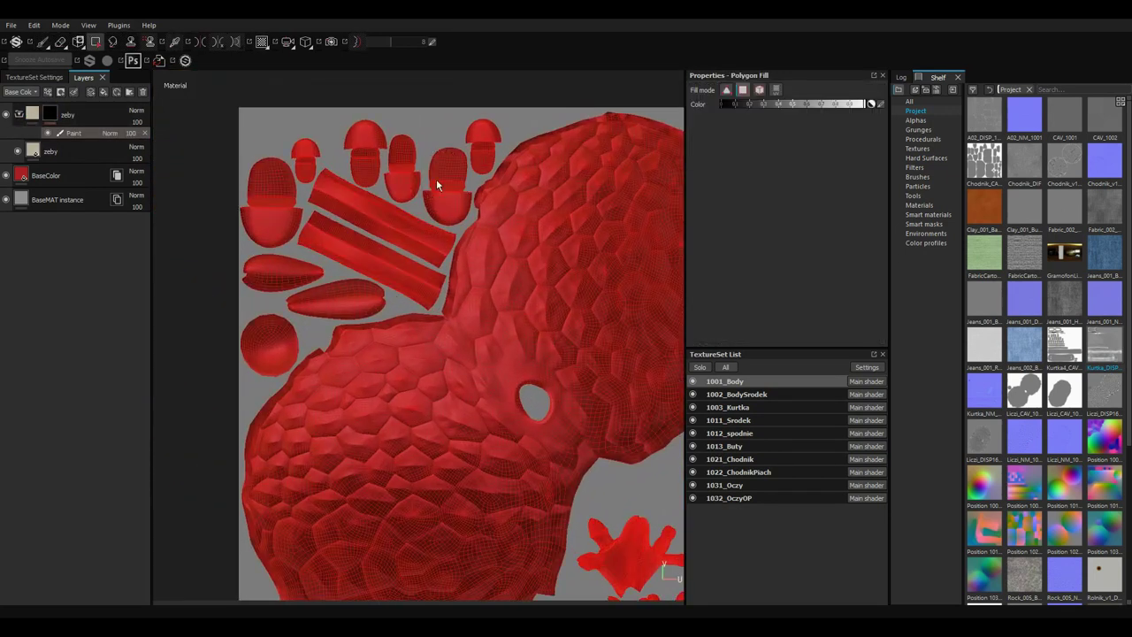
{"action": "scroll", "coordinate": [375, 151], "scroll_direction": "down", "scroll_amount": 2}
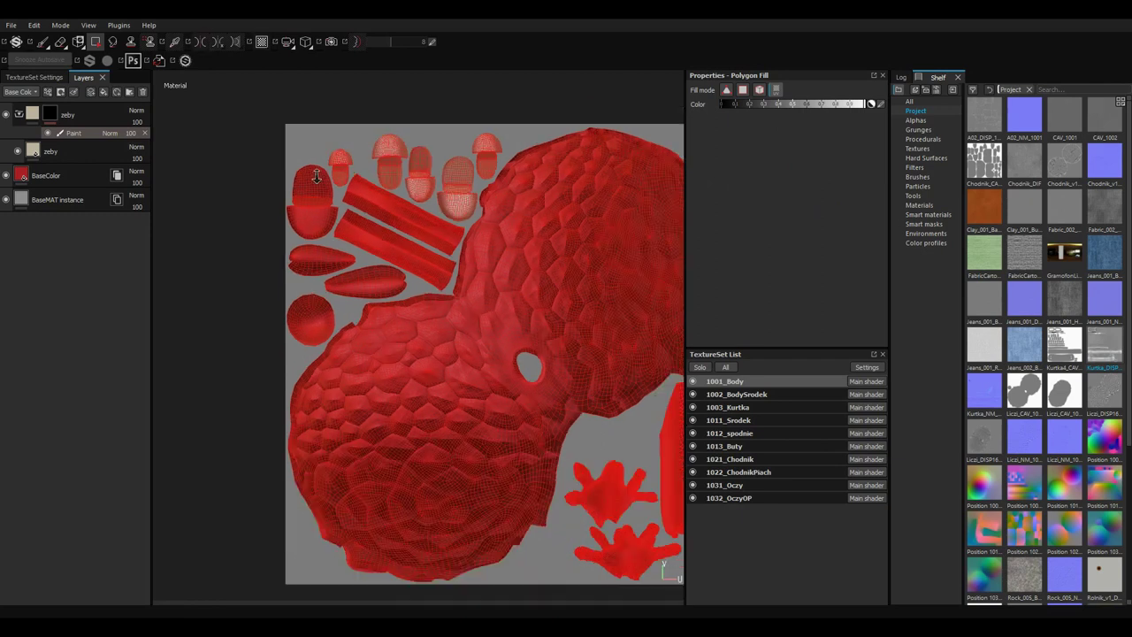
{"action": "scroll", "coordinate": [376, 221], "scroll_direction": "down", "scroll_amount": 2}
{"action": "scroll", "coordinate": [376, 276], "scroll_direction": "up", "scroll_amount": 5}
{"action": "scroll", "coordinate": [376, 276], "scroll_direction": "down", "scroll_amount": 3}
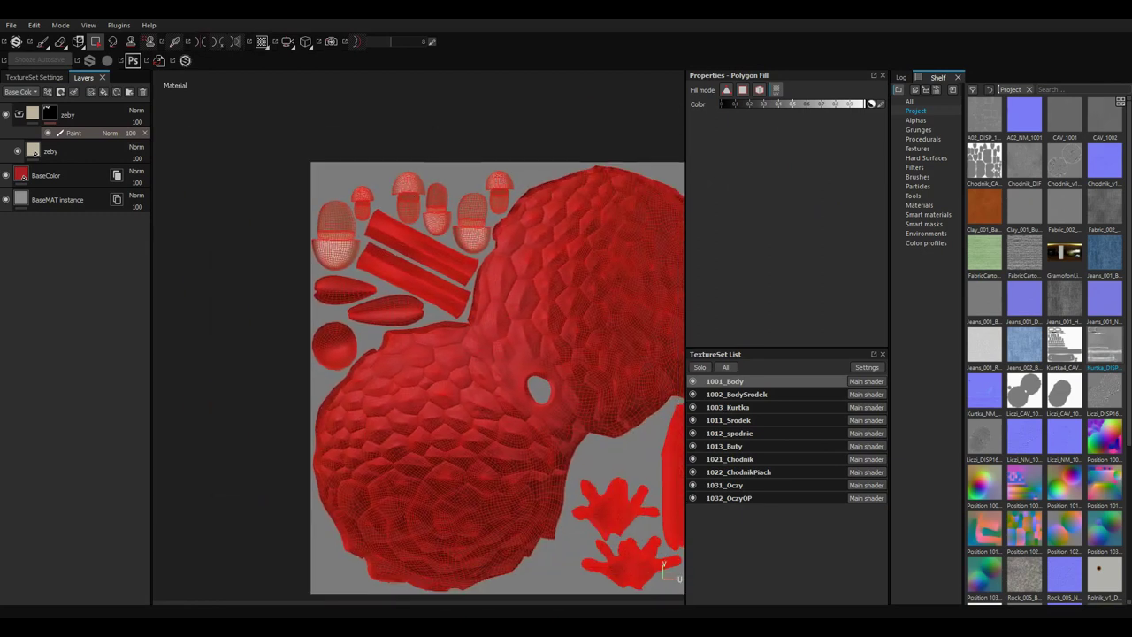
{"action": "key", "text": "1"}
Return to the 3D view and select the zeby fill layer.
{"action": "key", "text": "F1"}
{"action": "key", "text": "F2"}
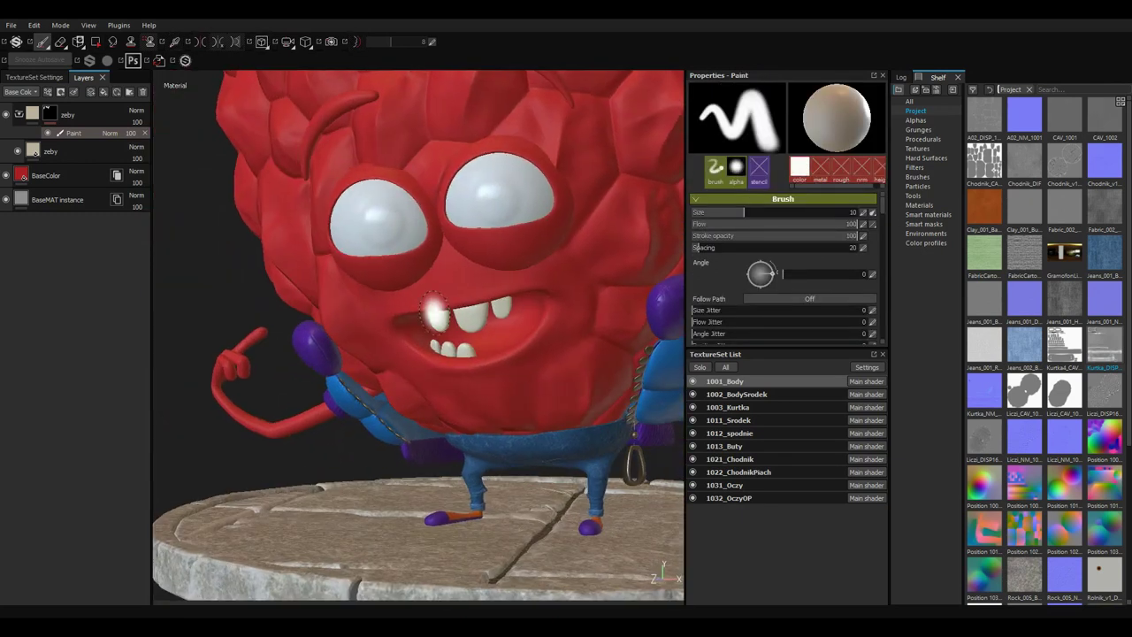
{"action": "scroll", "coordinate": [386, 226], "scroll_direction": "up", "scroll_amount": 3}
{"action": "scroll", "coordinate": [386, 226], "scroll_direction": "up", "scroll_amount": 4}
{"action": "scroll", "coordinate": [387, 225], "scroll_direction": "down", "scroll_amount": 3}
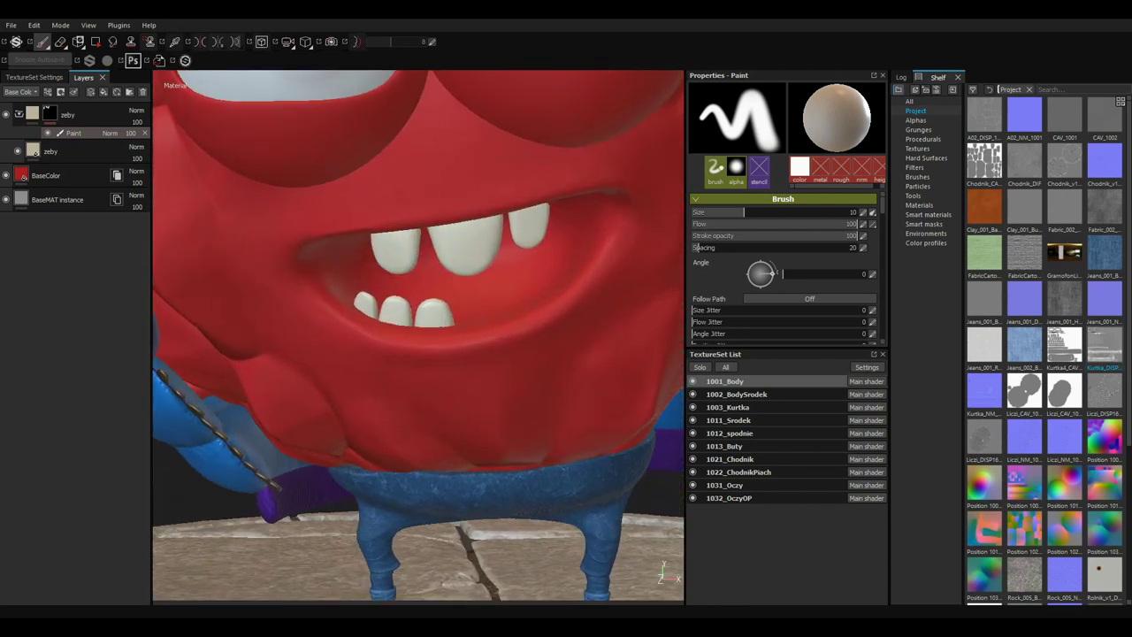
{"action": "left_click", "coordinate": [116, 157]}
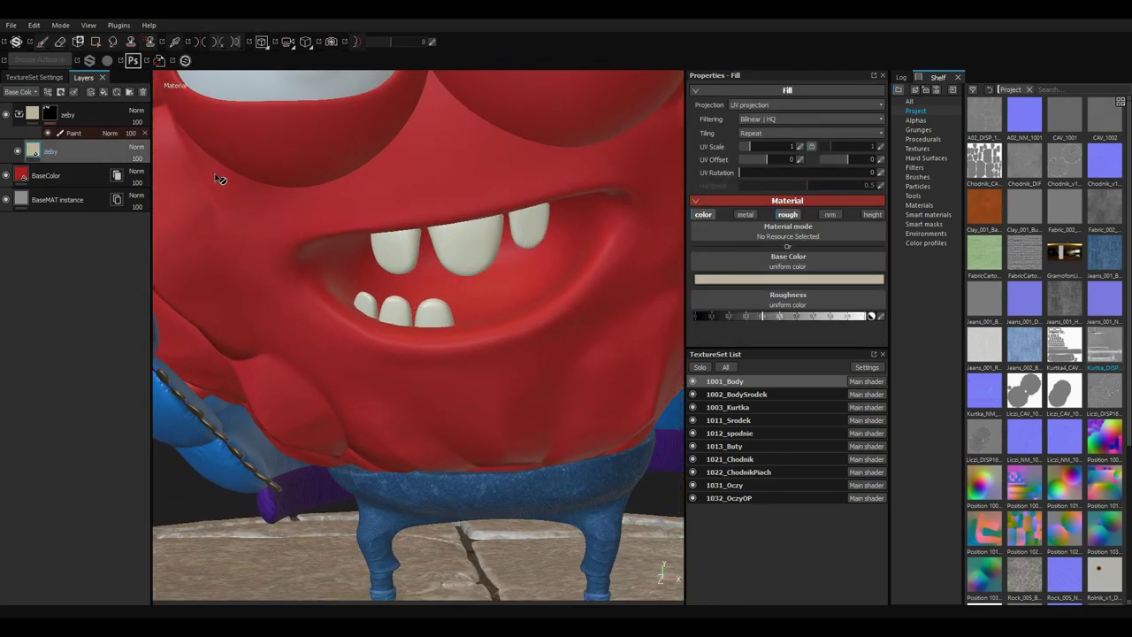
Add a new paint layer above zeby with a grey-beige paint colour.
{"action": "left_click", "coordinate": [91, 92]}
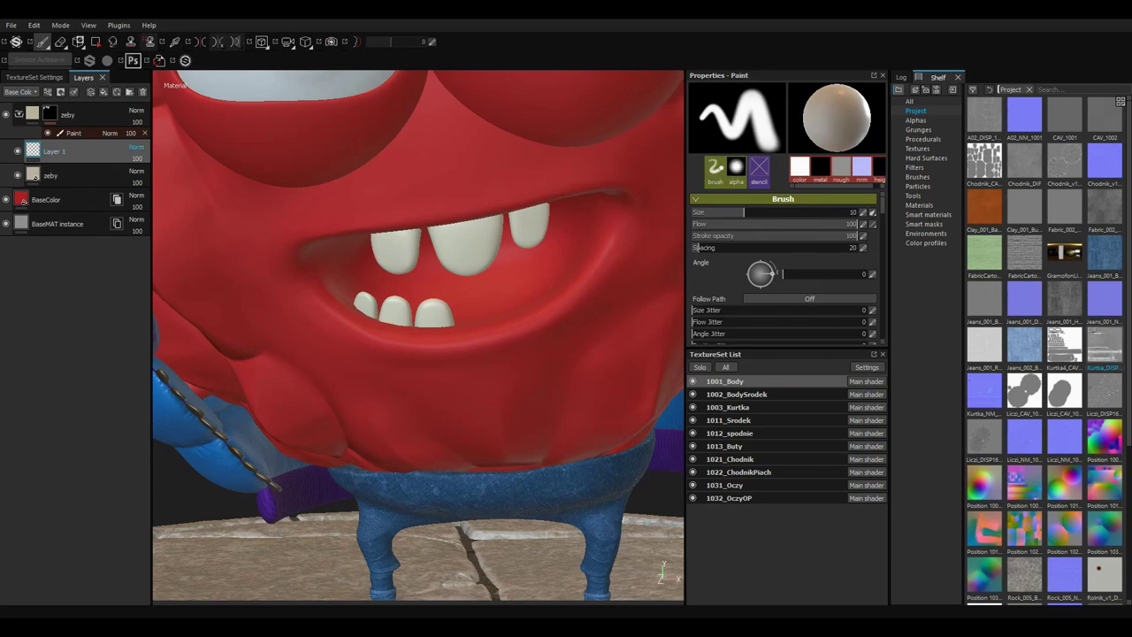
{"action": "left_click_drag", "start_coordinate": [777, 439], "coordinate": [776, 486]}
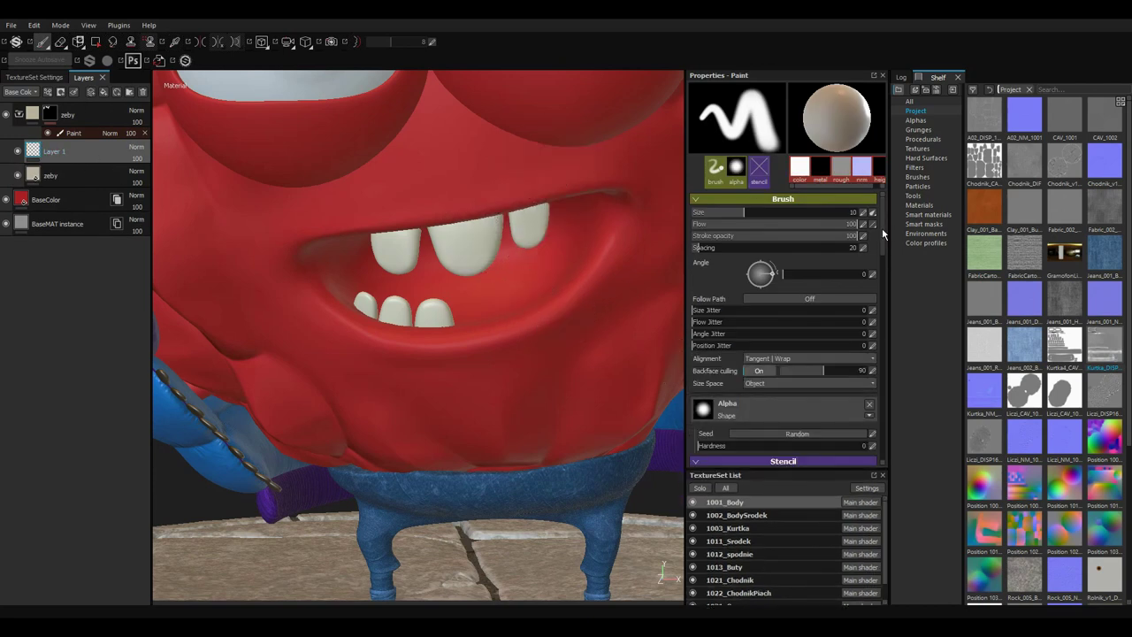
{"action": "scroll", "coordinate": [882, 227], "scroll_direction": "down", "scroll_amount": 5}
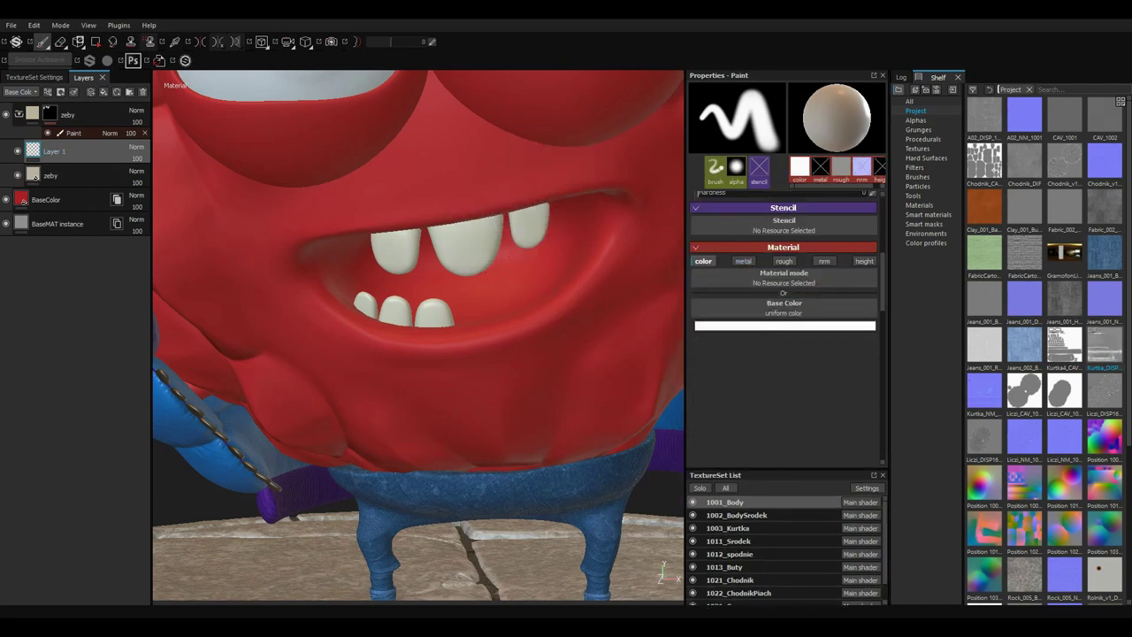
{"action": "left_click", "coordinate": [391, 241]}
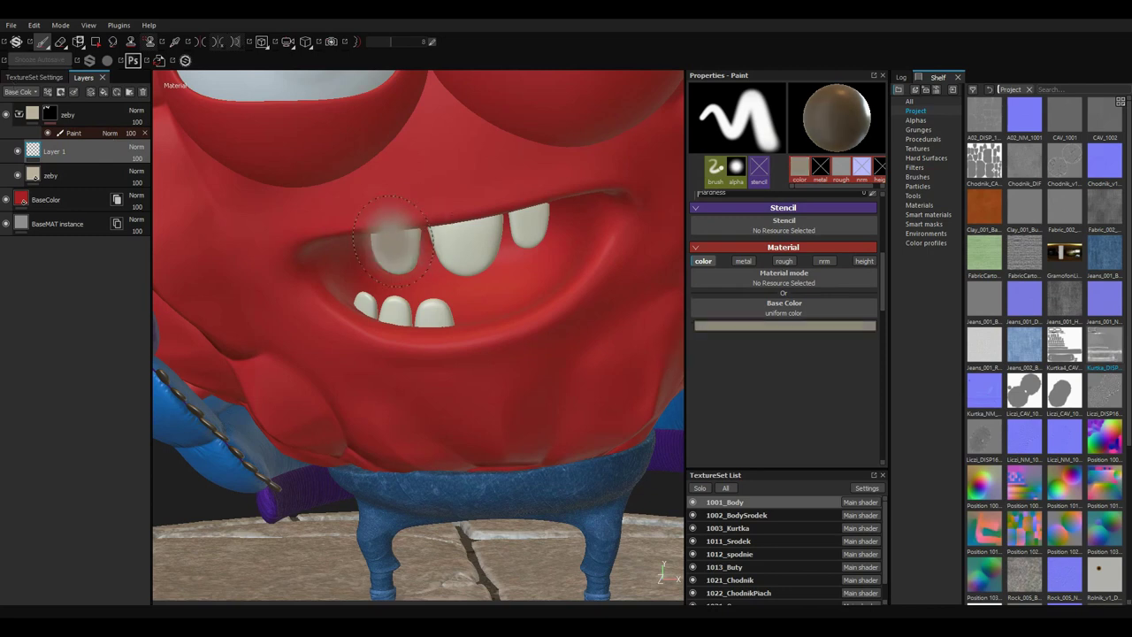
{"action": "left_click_drag", "start_coordinate": [392, 241], "coordinate": [392, 212], "text": "alt"}
Try the Dirt 1, Dirt 2 and Dirt 3 brushes with a test stroke on an upper tooth.
{"action": "left_click", "coordinate": [916, 120]}
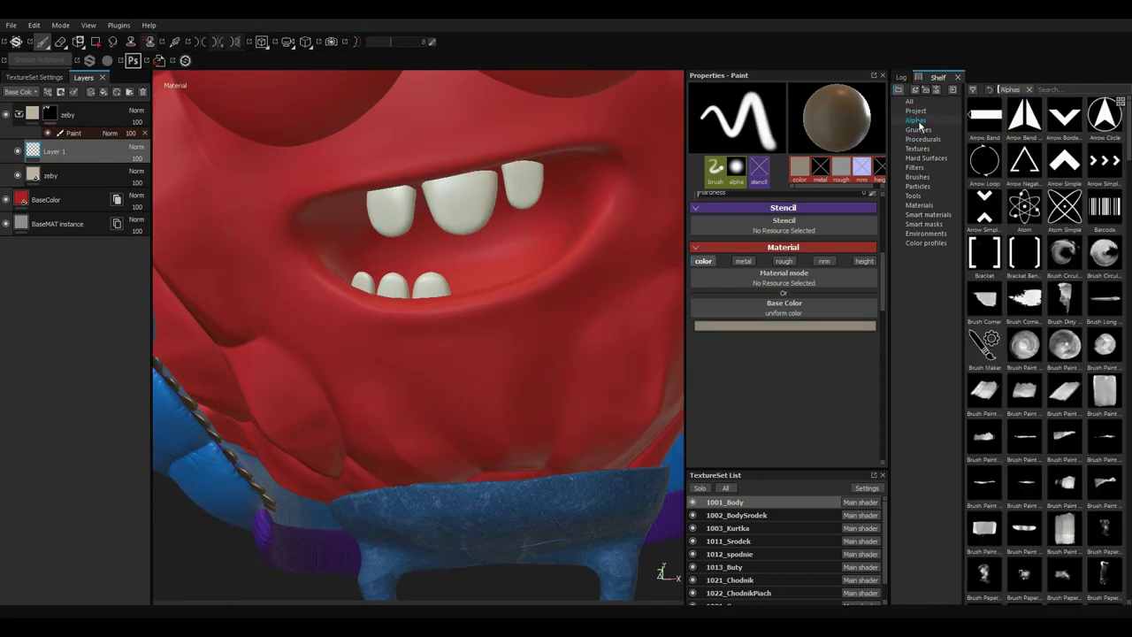
{"action": "left_click", "coordinate": [917, 177]}
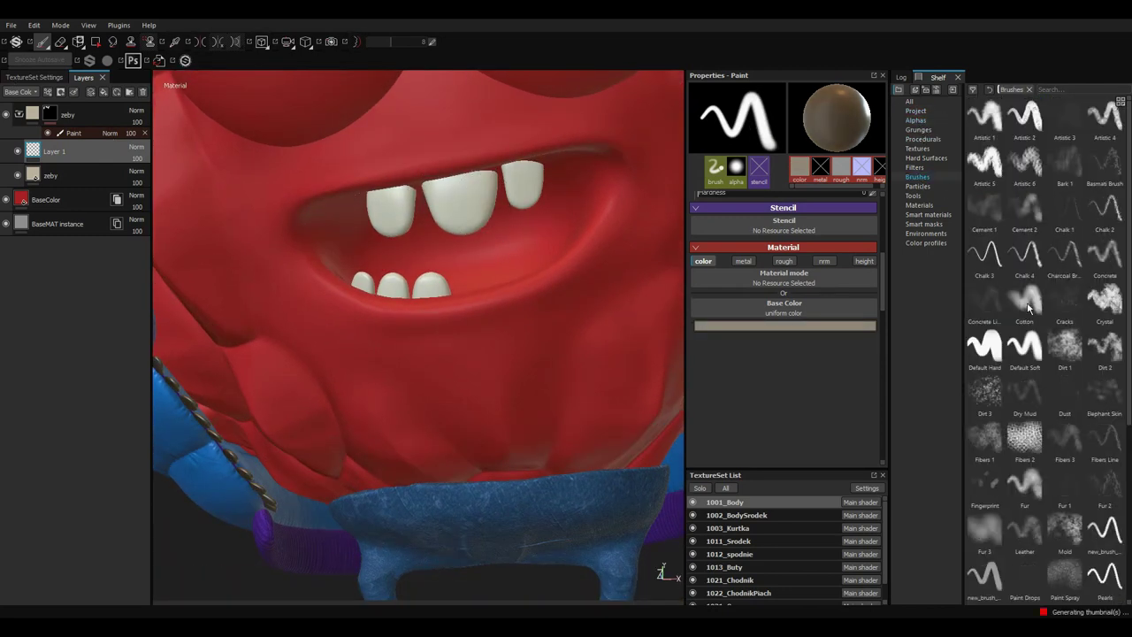
{"action": "left_click", "coordinate": [1066, 346]}
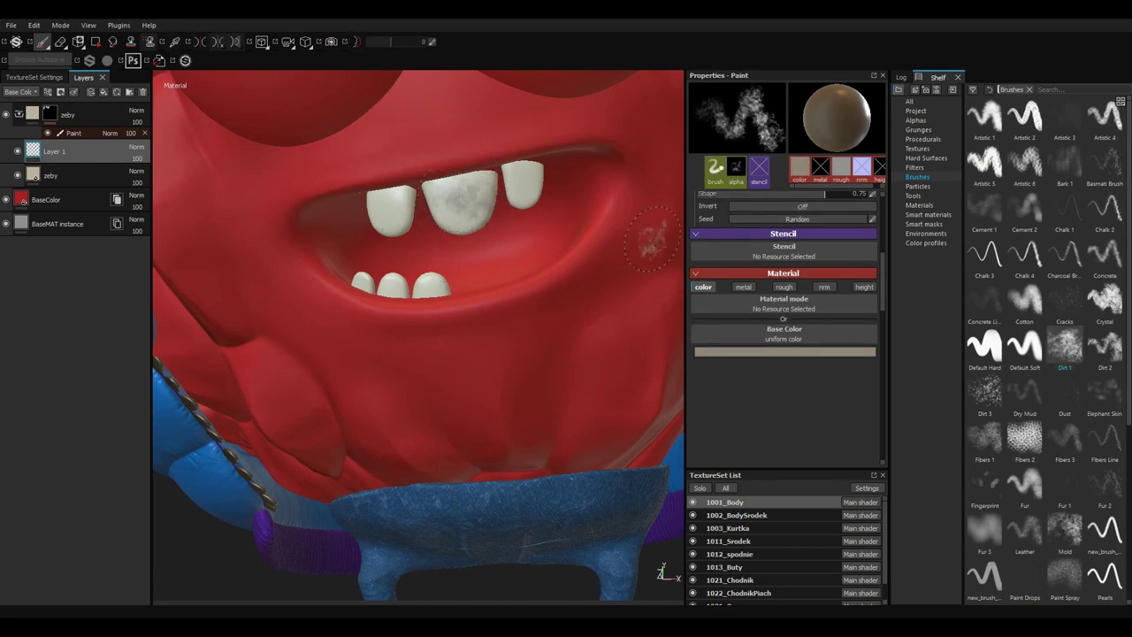
{"action": "left_click", "coordinate": [1105, 347]}
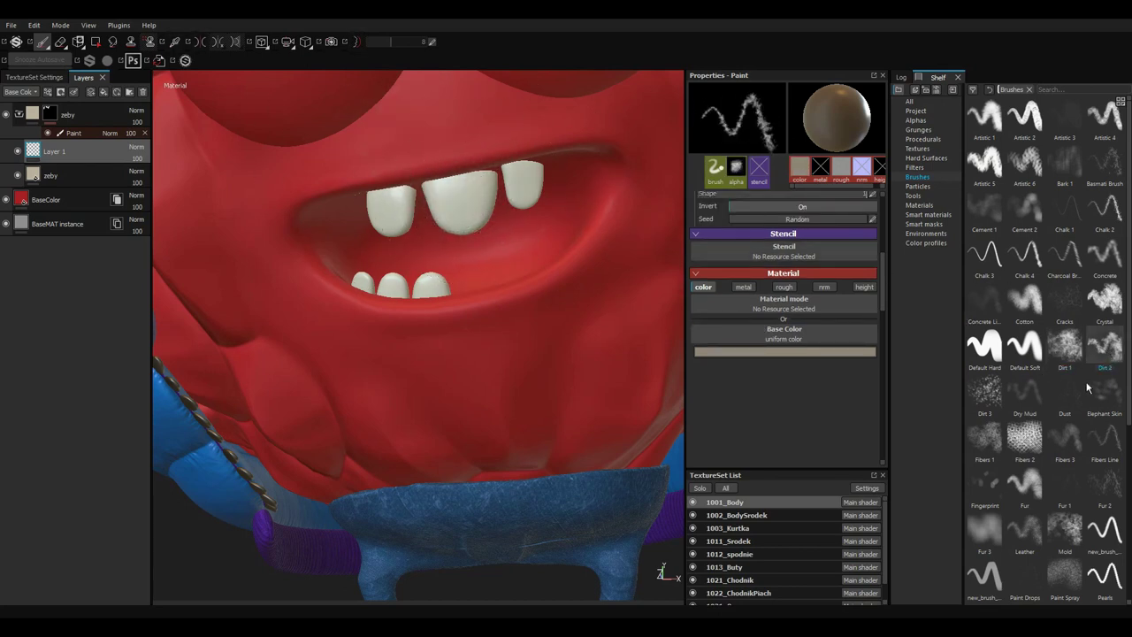
{"action": "left_click", "coordinate": [985, 389]}
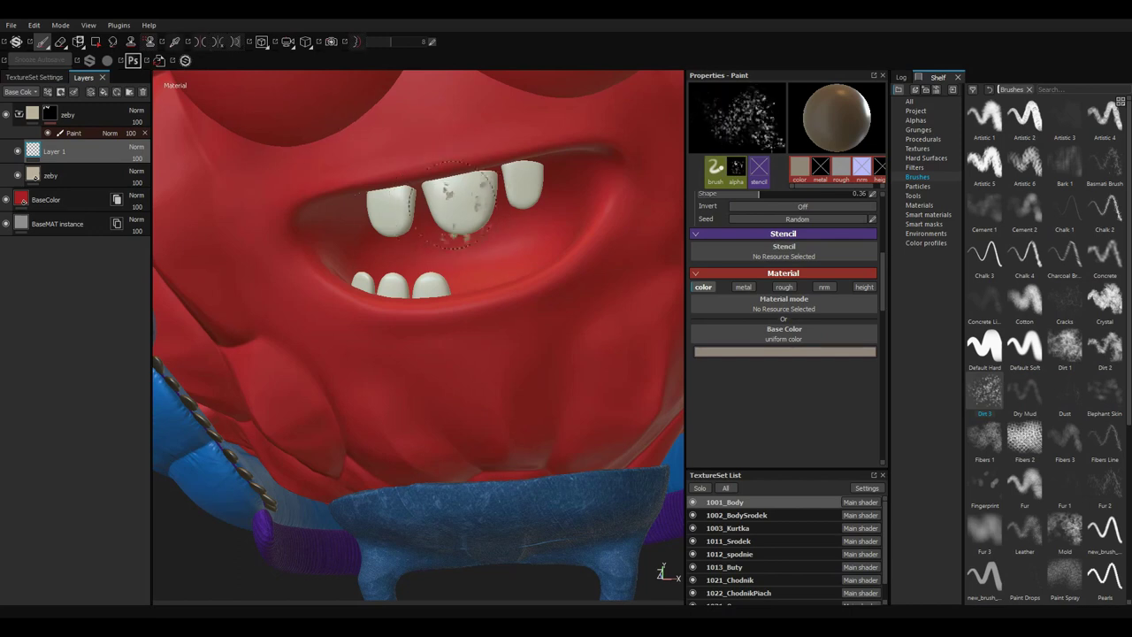
{"action": "left_click_drag", "start_coordinate": [447, 199], "coordinate": [513, 181]}
Paint Dirt 1 strokes affecting colour and roughness on the teeth, then undo the last stroke.
{"action": "left_click", "coordinate": [1067, 346]}
{"action": "left_click", "coordinate": [783, 287]}
{"action": "left_click", "coordinate": [863, 388]}
{"action": "mouse_move", "coordinate": [620, 239]}
{"action": "left_mouse_down"}
{"action": "mouse_move", "coordinate": [628, 274]}
{"action": "mouse_move", "coordinate": [471, 175]}
{"action": "left_mouse_up"}
{"action": "key", "text": "ctrl+z"}
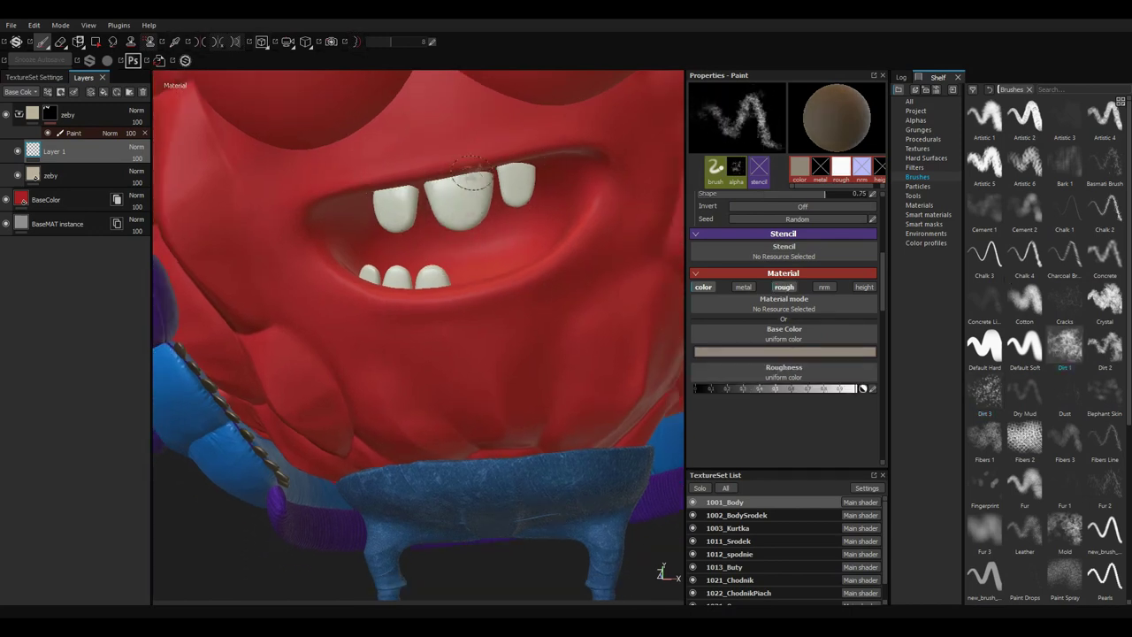
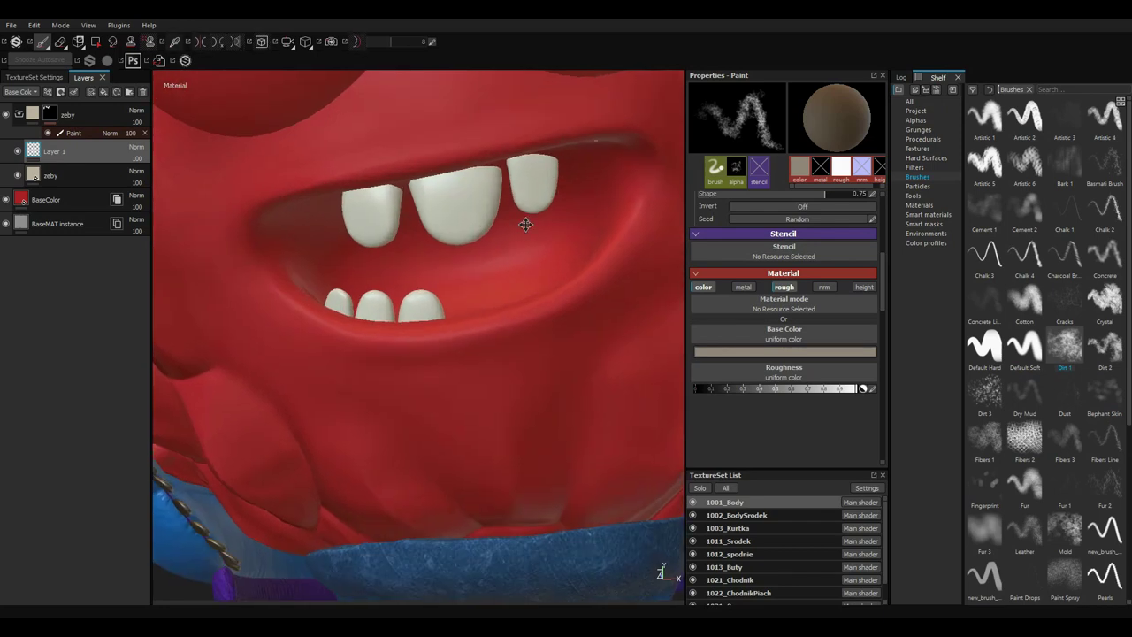
Paint dirt patches across the middle, right and left upper teeth with the Dirt brush.
{"action": "scroll", "coordinate": [518, 351], "scroll_direction": "up", "scroll_amount": 5}
{"action": "left_click_drag", "start_coordinate": [451, 327], "coordinate": [513, 292]}
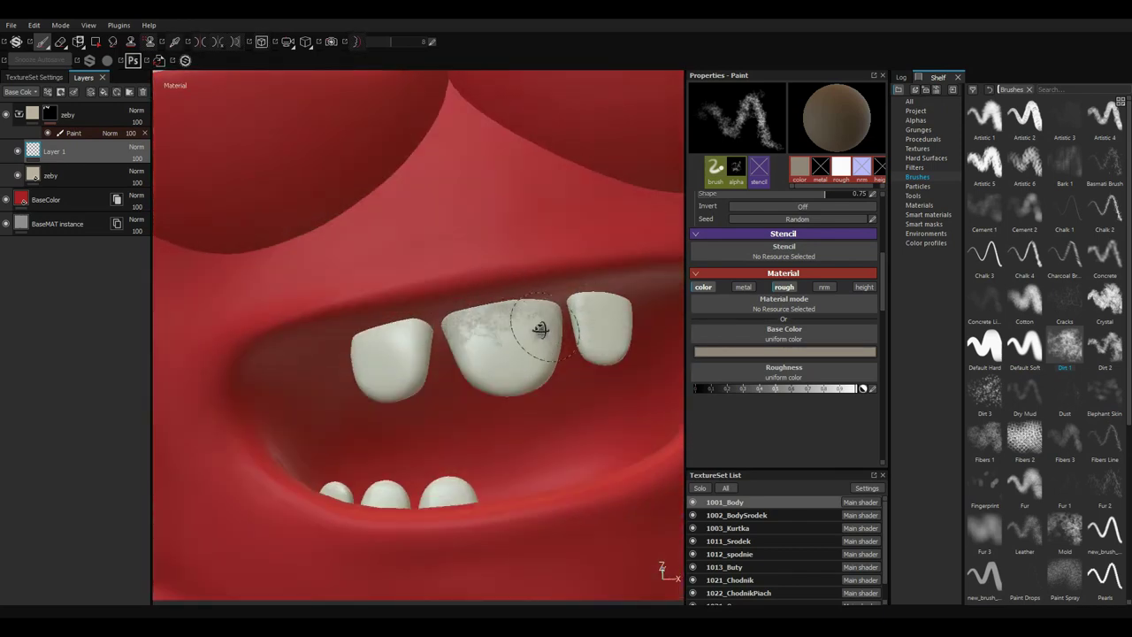
{"action": "left_click_drag", "start_coordinate": [539, 329], "coordinate": [610, 299], "text": "alt"}
{"action": "mouse_move", "coordinate": [363, 329]}
{"action": "left_mouse_down", "text": "alt"}
{"action": "mouse_move", "coordinate": [468, 328]}
{"action": "mouse_move", "coordinate": [415, 336]}
{"action": "mouse_move", "coordinate": [523, 358]}
{"action": "mouse_move", "coordinate": [538, 372]}
{"action": "mouse_move", "coordinate": [492, 362]}
{"action": "mouse_move", "coordinate": [537, 397]}
{"action": "mouse_move", "coordinate": [492, 379]}
{"action": "mouse_move", "coordinate": [451, 341]}
{"action": "left_mouse_up", "text": "alt"}
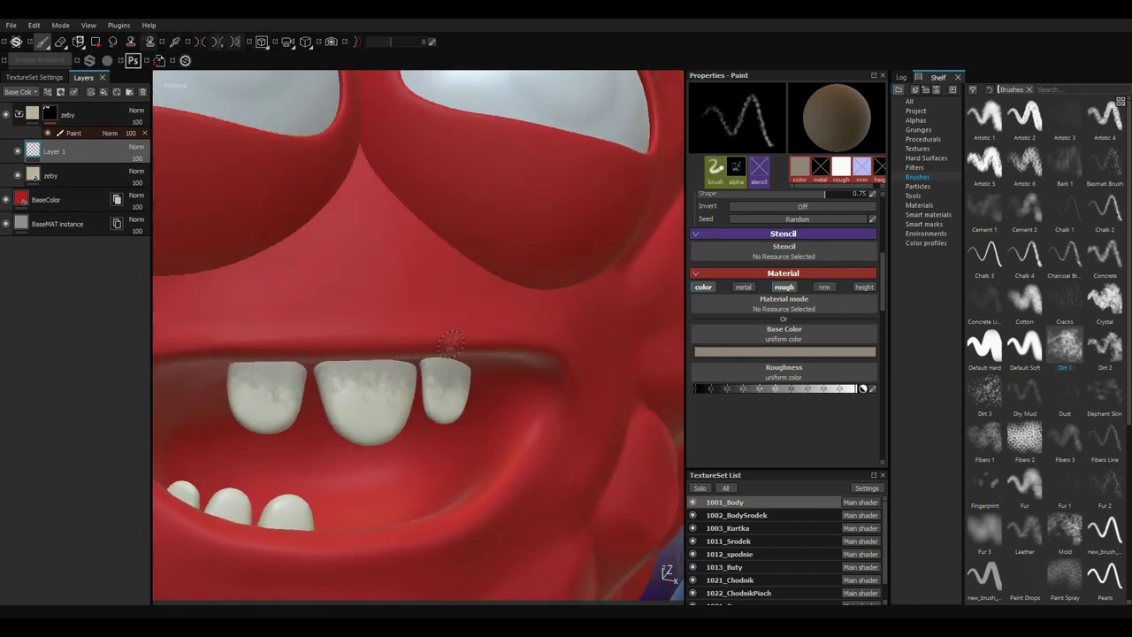
Erase stray dirt splatter with the Eraser, then return to painting while orbiting the face.
{"action": "key", "text": "e"}
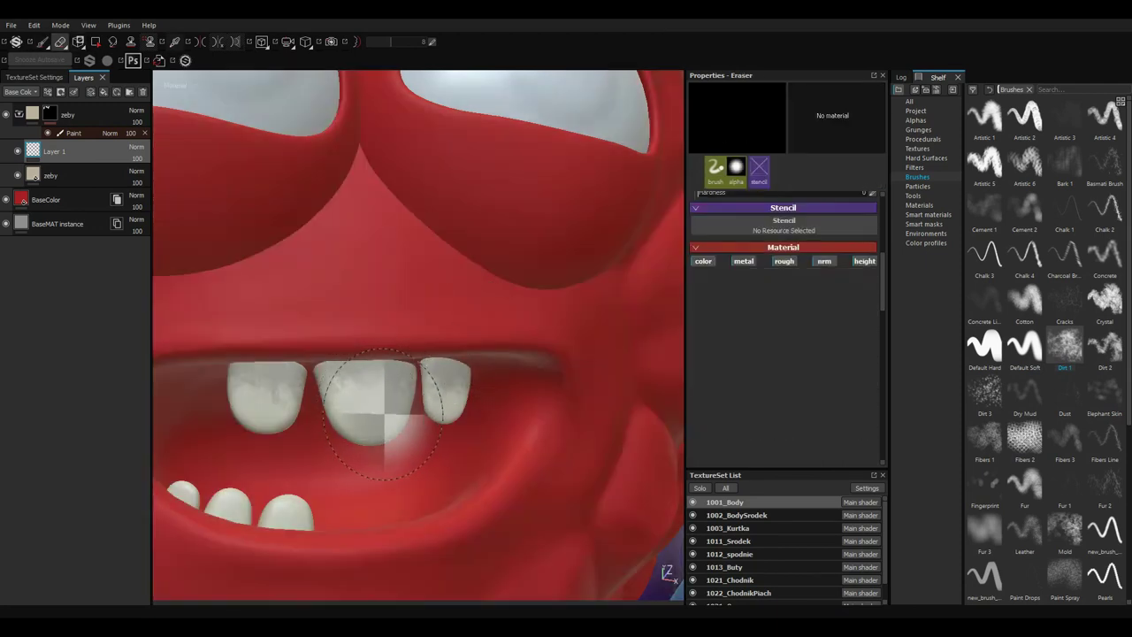
{"action": "key", "text": "ctrl+z"}
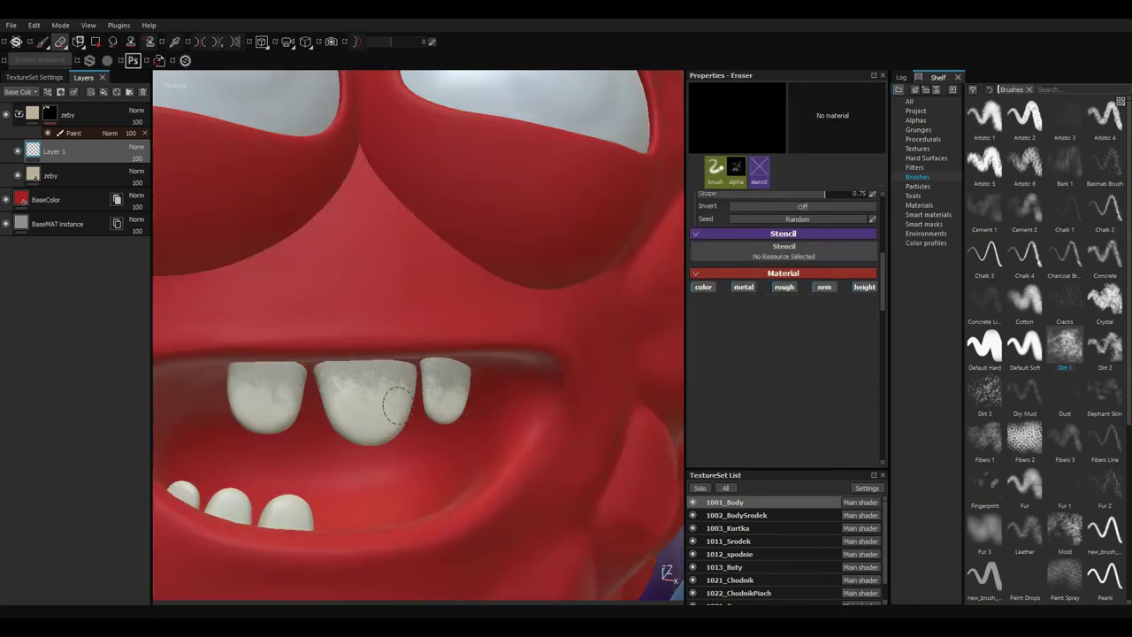
{"action": "left_click_drag", "start_coordinate": [404, 413], "coordinate": [392, 415], "text": "alt"}
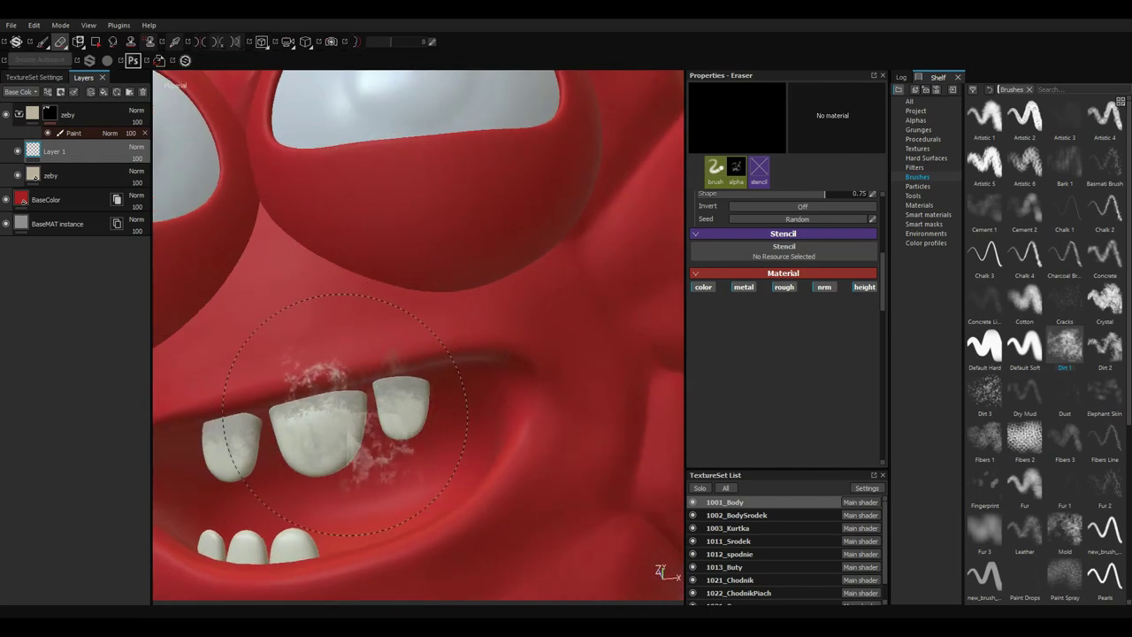
{"action": "key", "text": "1"}
{"action": "left_click_drag", "start_coordinate": [345, 409], "coordinate": [389, 412], "text": "alt"}
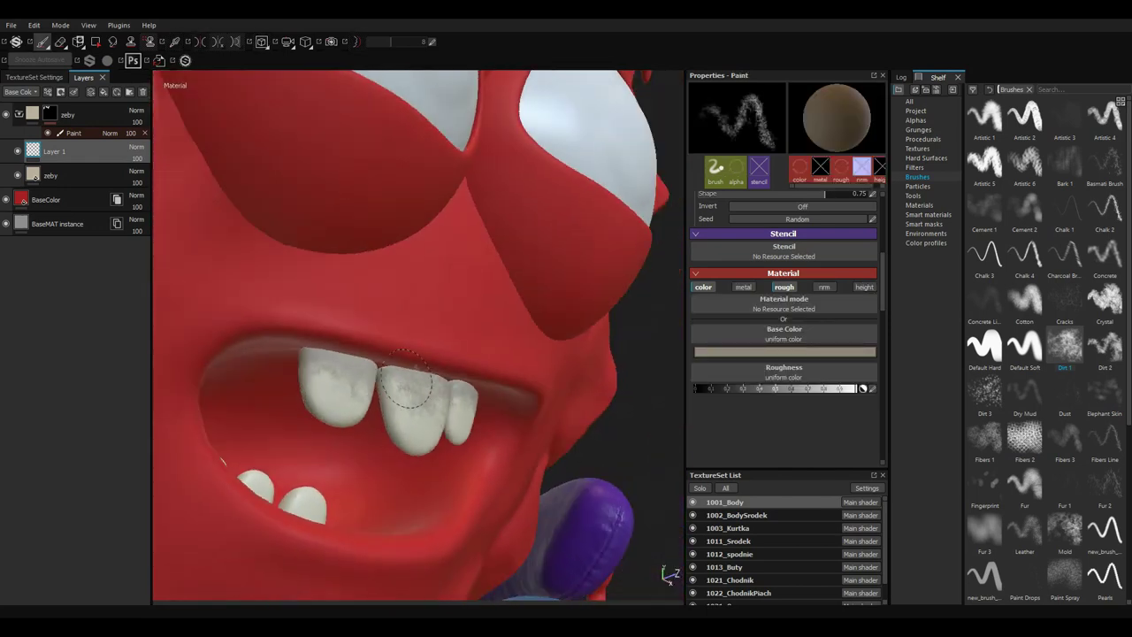
Paint the middle tooth with the Default Soft brush using the Brush Paint alpha.
{"action": "left_click", "coordinate": [1025, 347]}
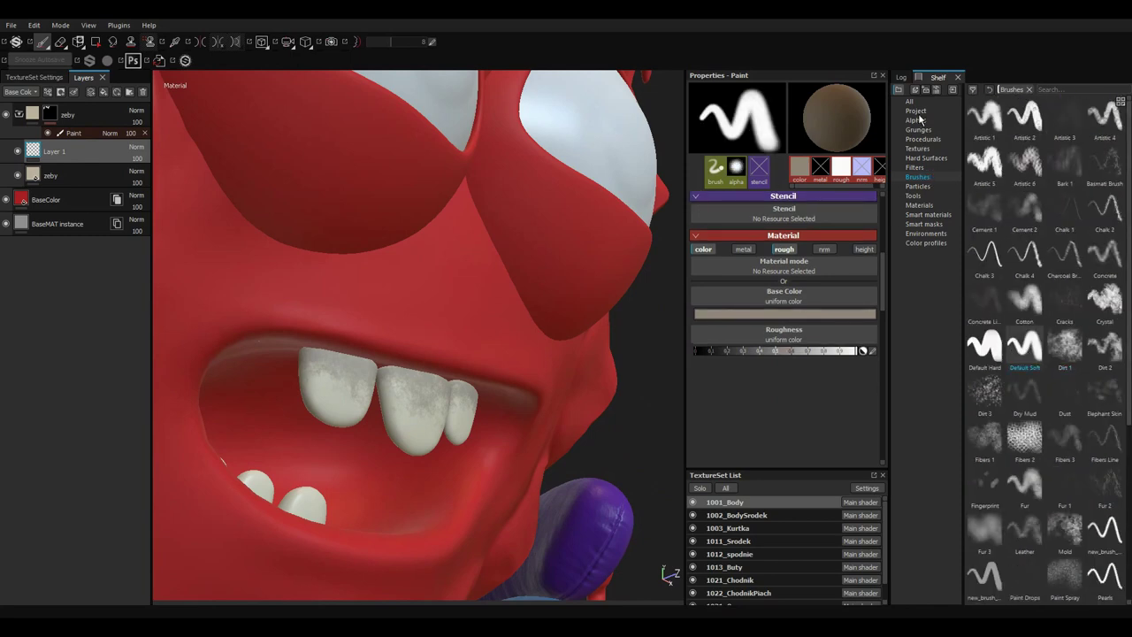
{"action": "left_click", "coordinate": [915, 120]}
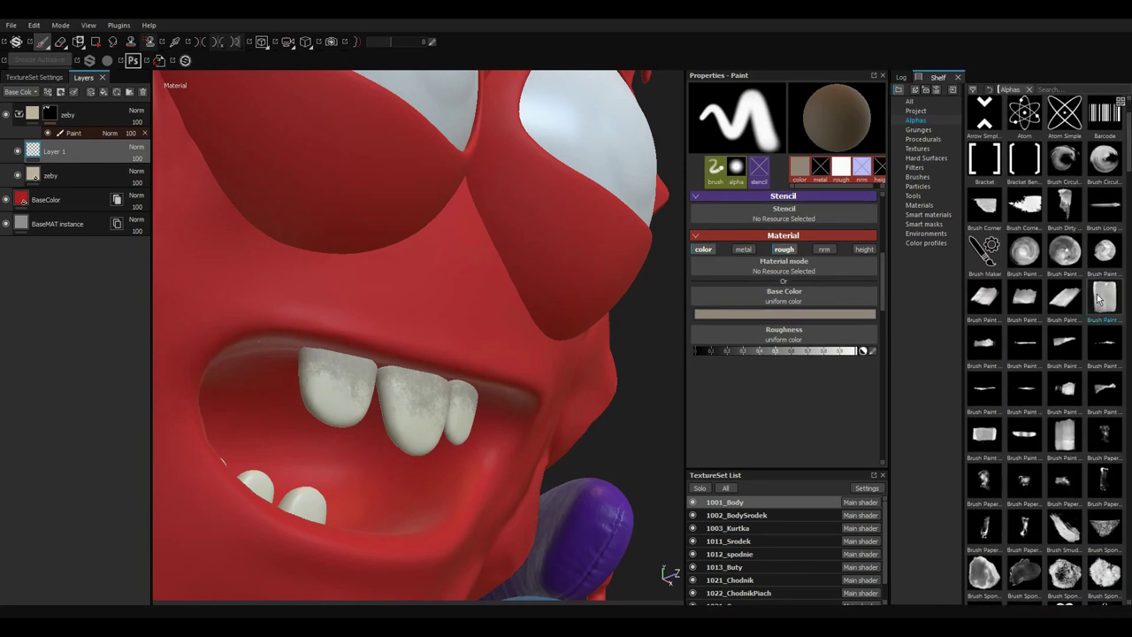
{"action": "left_click", "coordinate": [1105, 296]}
{"action": "mouse_move", "coordinate": [420, 411]}
{"action": "left_mouse_down"}
{"action": "mouse_move", "coordinate": [416, 394]}
{"action": "mouse_move", "coordinate": [365, 398]}
{"action": "left_mouse_up"}
Spread grey dirt down the left upper tooth using the Dirt Brushed alpha.
{"action": "scroll", "coordinate": [1044, 266], "scroll_direction": "down", "scroll_amount": 10}
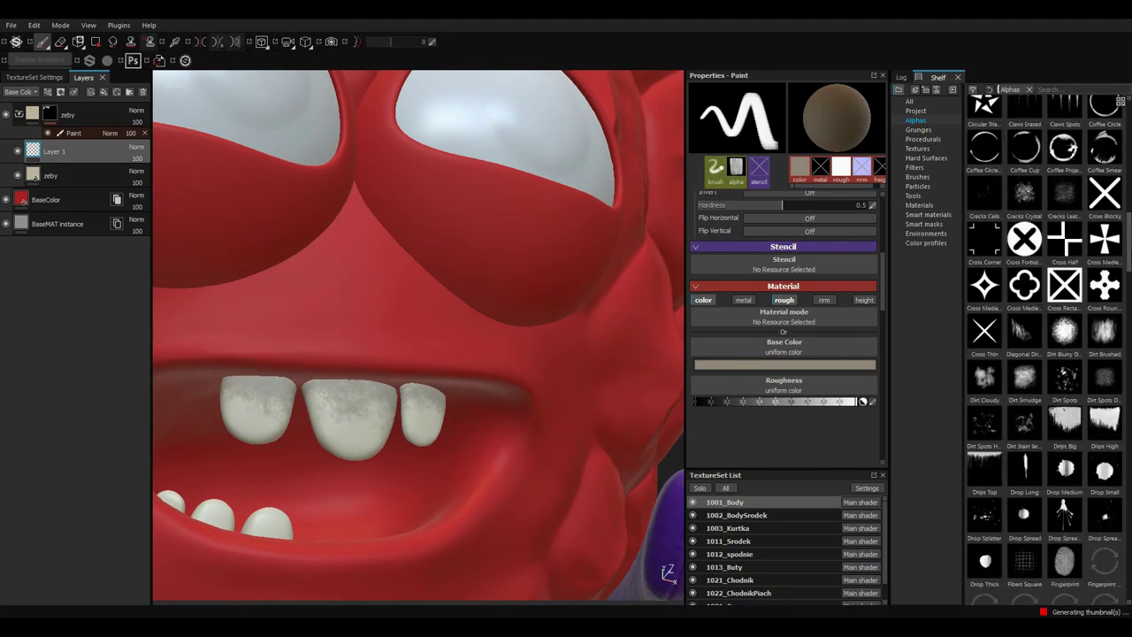
{"action": "left_click", "coordinate": [1105, 203]}
{"action": "mouse_move", "coordinate": [380, 405]}
{"action": "left_mouse_down"}
{"action": "mouse_move", "coordinate": [328, 394]}
{"action": "mouse_move", "coordinate": [424, 409]}
{"action": "left_mouse_up"}
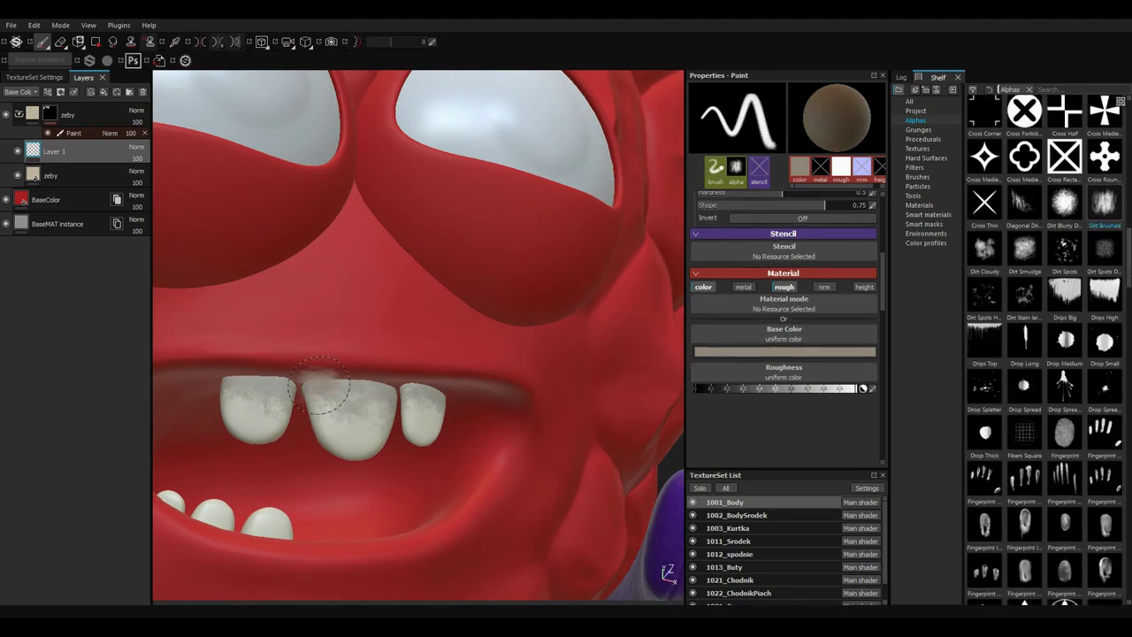
{"action": "left_click_drag", "start_coordinate": [246, 376], "coordinate": [256, 403]}
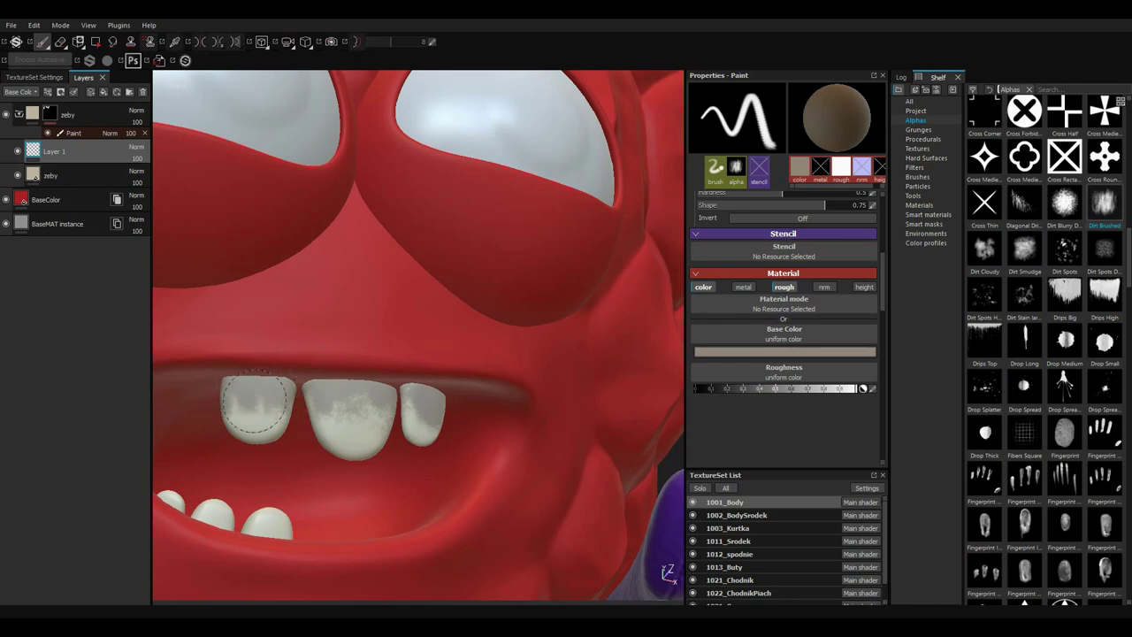
Give the brush the Shape Thorn alpha from the Alphas shelf.
{"action": "scroll", "coordinate": [1116, 367], "scroll_direction": "down", "scroll_amount": 8}
{"action": "scroll", "coordinate": [1006, 354], "scroll_direction": "down", "scroll_amount": 2}
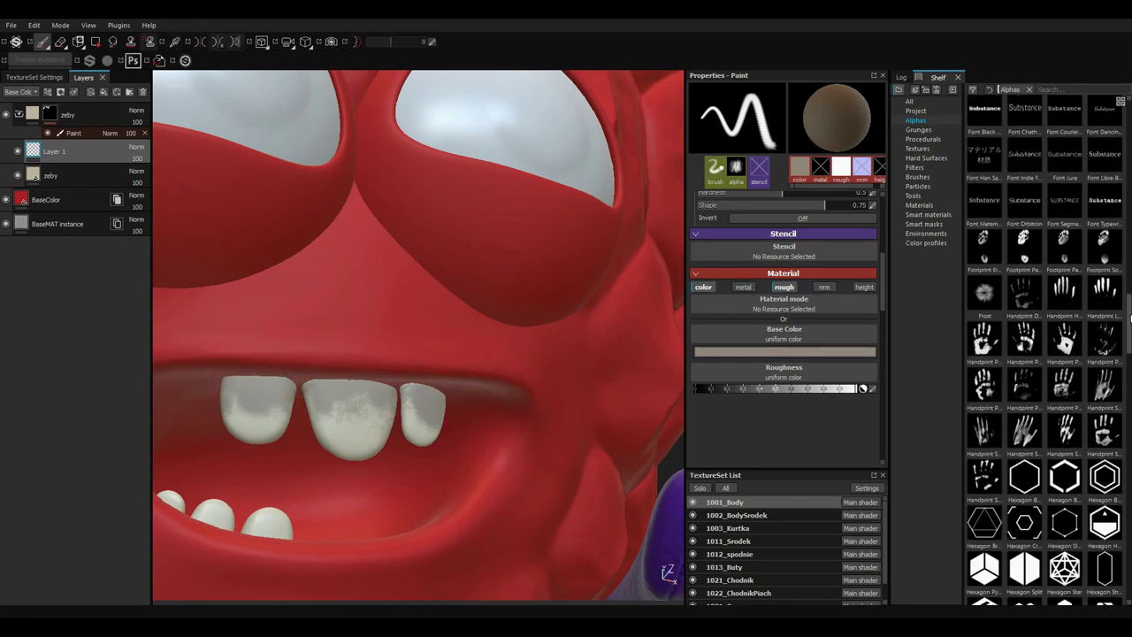
{"action": "scroll", "coordinate": [1062, 353], "scroll_direction": "down", "scroll_amount": 5}
{"action": "scroll", "coordinate": [1061, 353], "scroll_direction": "down", "scroll_amount": 5}
{"action": "scroll", "coordinate": [1062, 353], "scroll_direction": "down", "scroll_amount": 3}
{"action": "left_click", "coordinate": [1105, 389]}
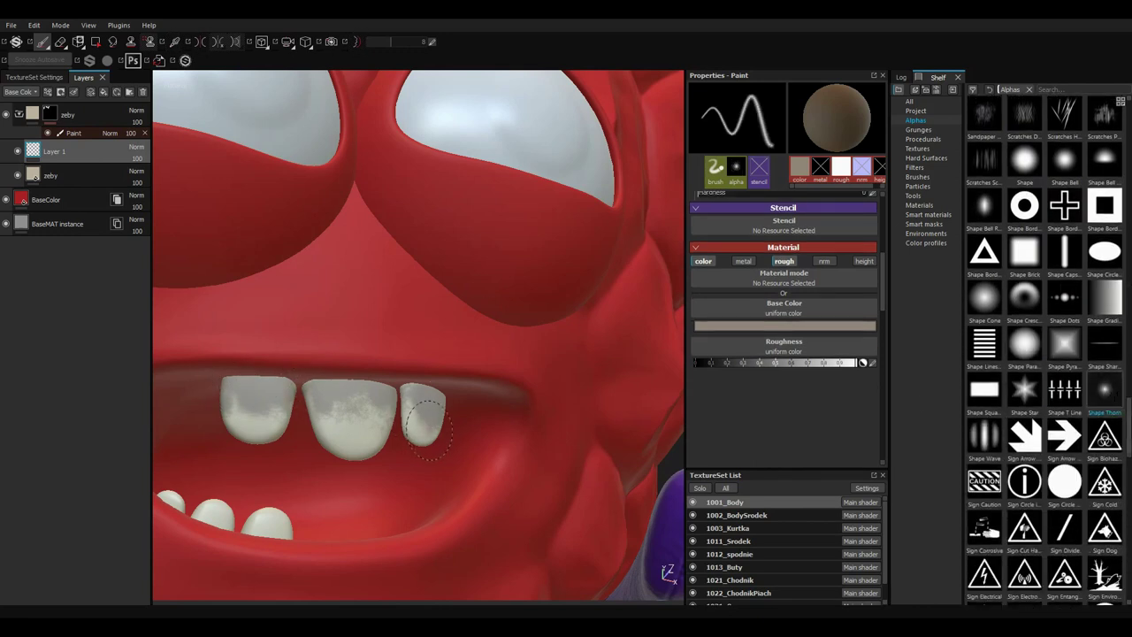
{"action": "left_click_drag", "start_coordinate": [429, 430], "coordinate": [417, 434], "text": "alt"}
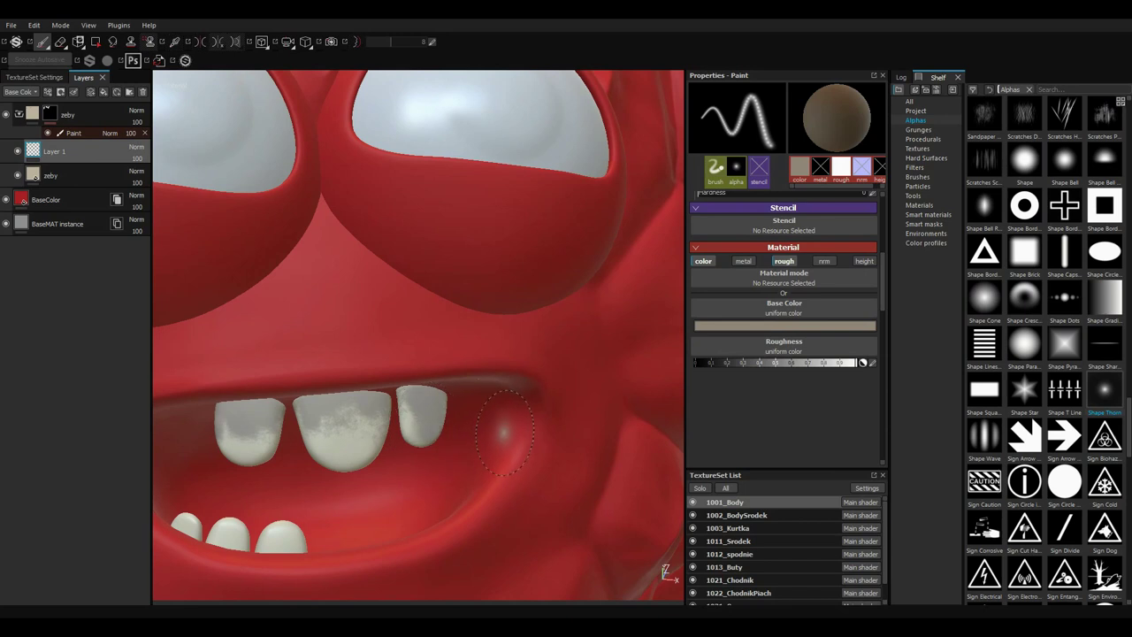
Erase most grey patches from the upper teeth and solo the 1001_Body texture set.
{"action": "key", "text": "e"}
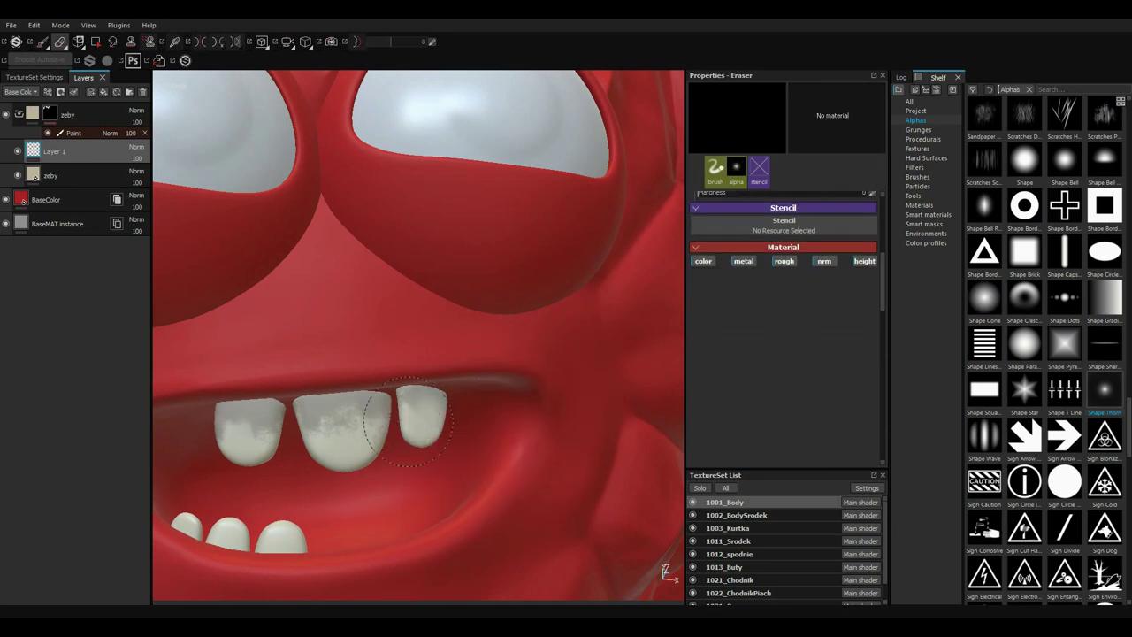
{"action": "left_click_drag", "start_coordinate": [407, 422], "coordinate": [265, 438]}
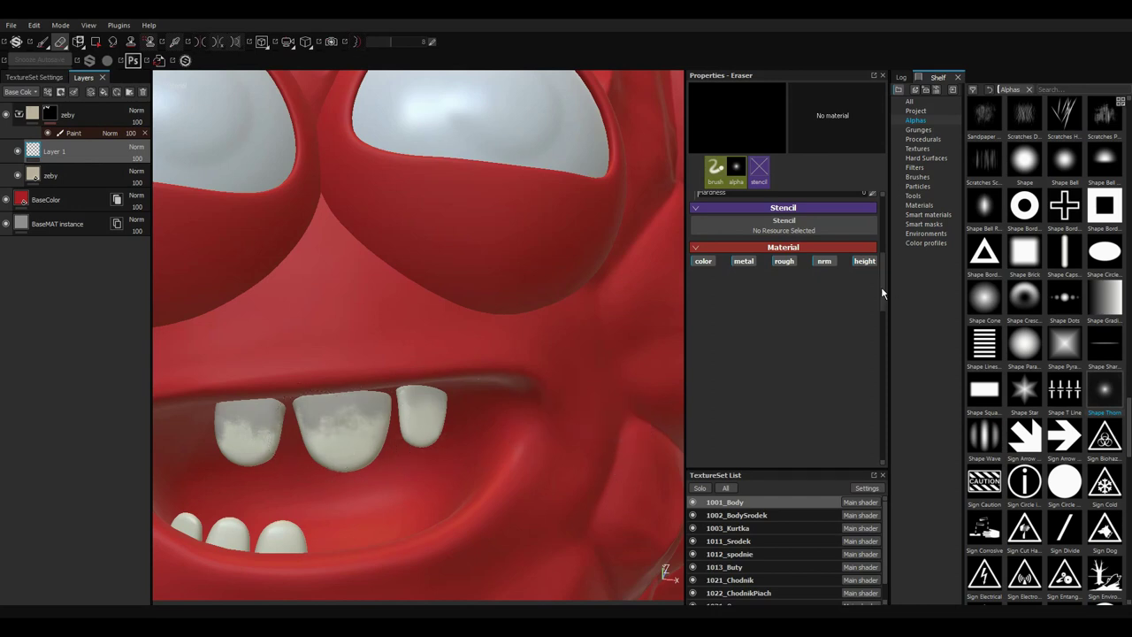
{"action": "scroll", "coordinate": [882, 292], "scroll_direction": "up", "scroll_amount": 5}
{"action": "mouse_move", "coordinate": [358, 431]}
{"action": "left_mouse_down"}
{"action": "mouse_move", "coordinate": [345, 415]}
{"action": "mouse_move", "coordinate": [234, 429]}
{"action": "left_mouse_up"}
{"action": "key", "text": "alt+q"}
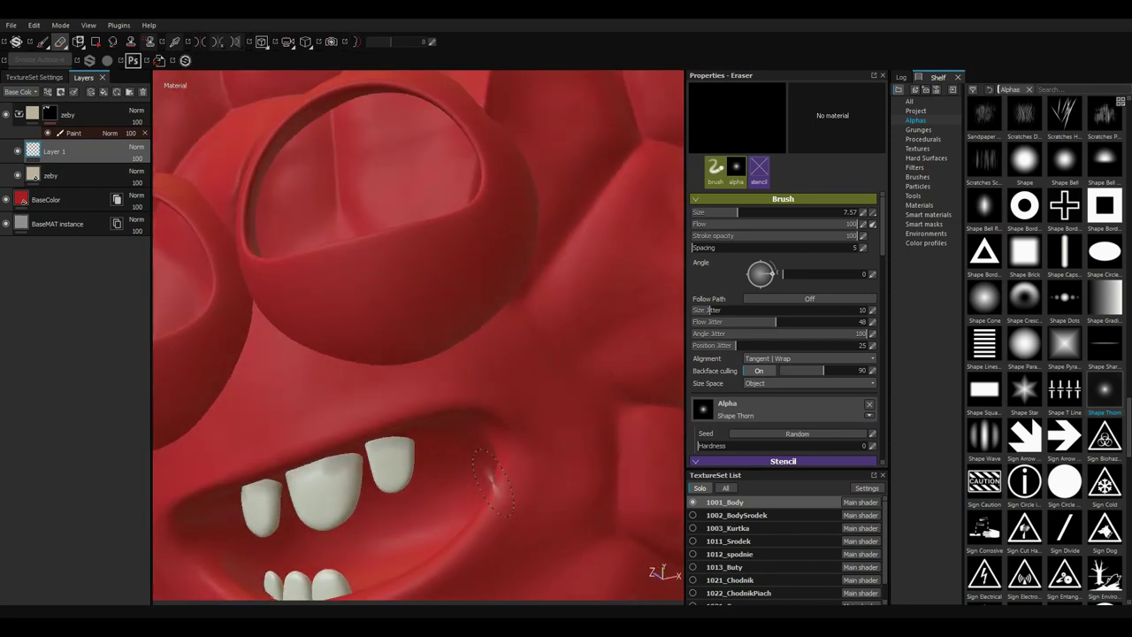
Set Layer 1 opacity to 63.
{"action": "left_click_drag", "start_coordinate": [417, 416], "coordinate": [583, 430], "text": "alt"}
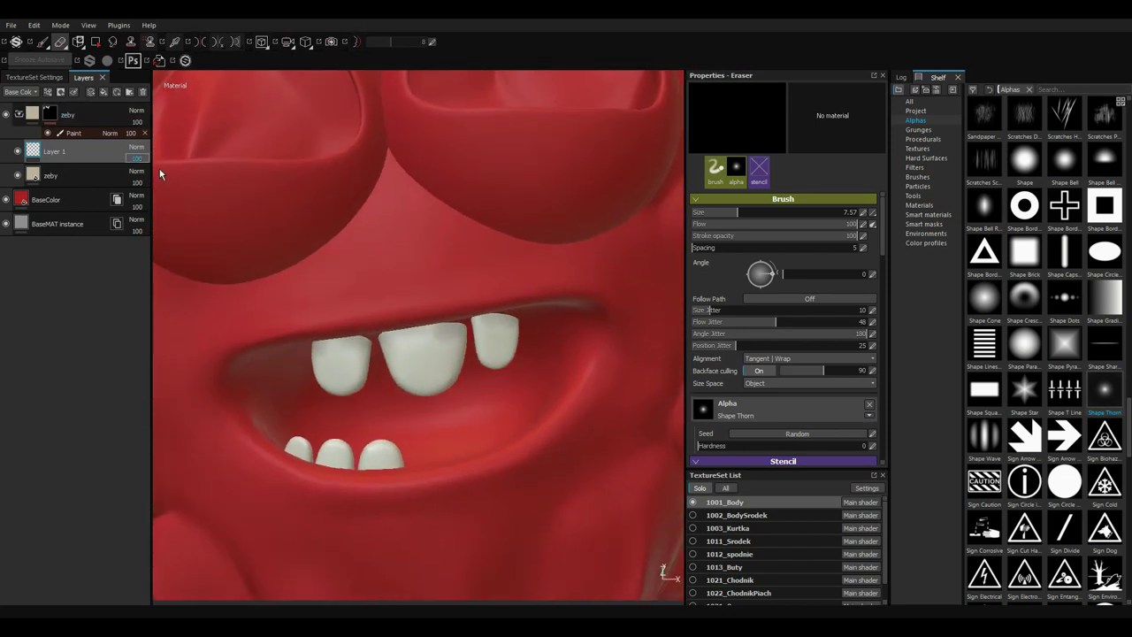
{"action": "type", "text": "63"}
{"action": "key", "text": "Return"}
Check the Base Color channel view, orbit out to the whole character, then return to Material view.
{"action": "key", "text": "c"}
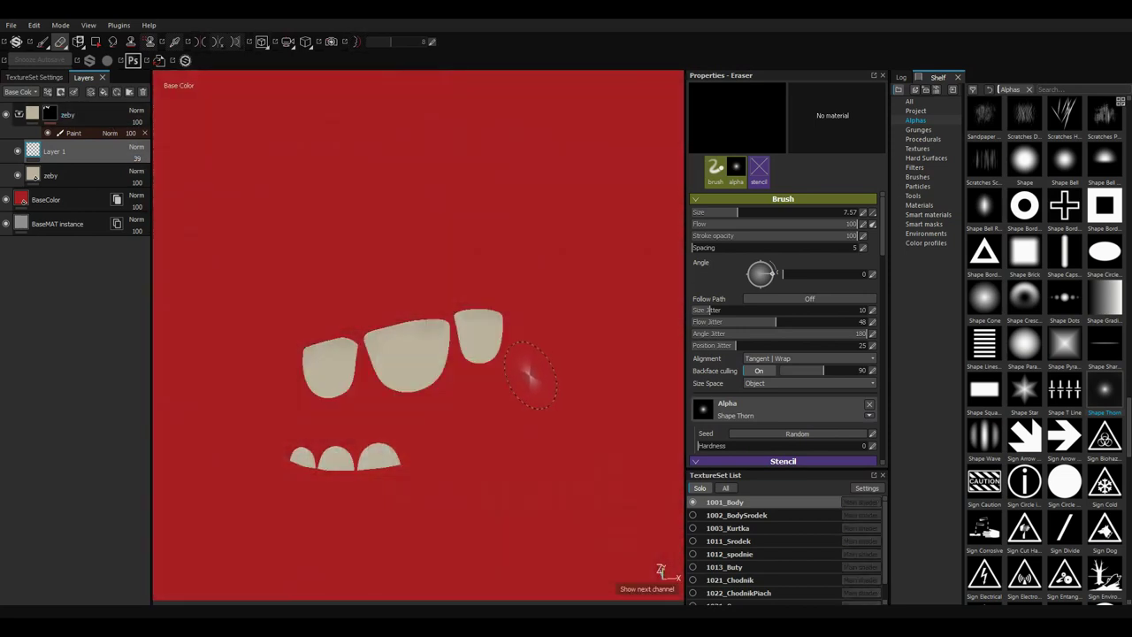
{"action": "left_click_drag", "start_coordinate": [522, 311], "coordinate": [505, 354], "text": "alt"}
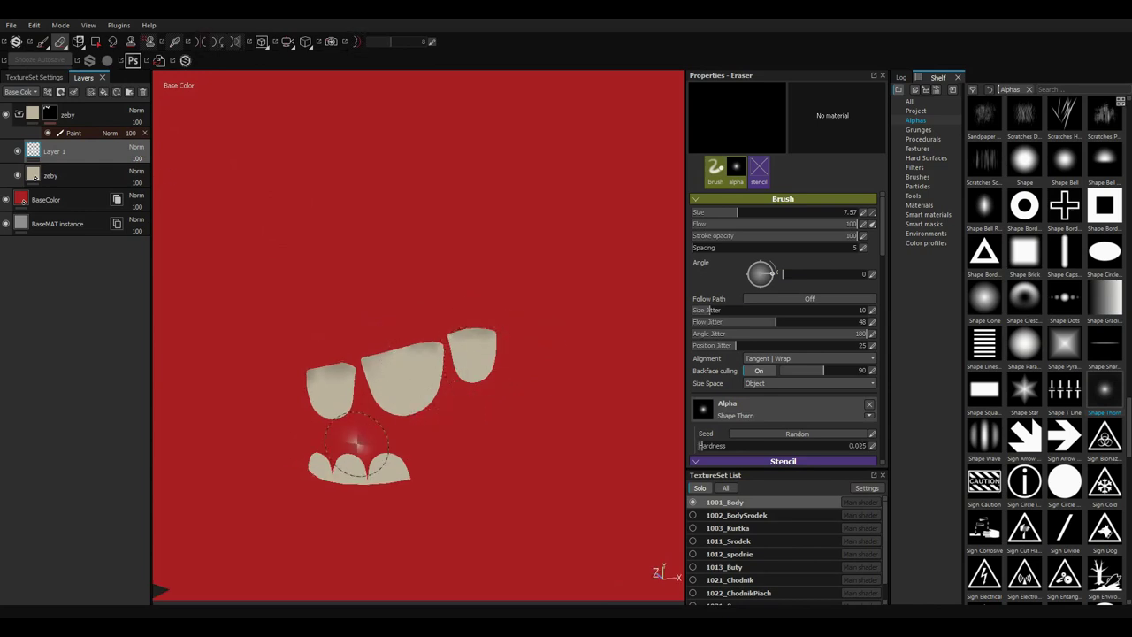
{"action": "mouse_move", "coordinate": [356, 443]}
{"action": "left_mouse_down", "text": "alt"}
{"action": "mouse_move", "coordinate": [586, 416]}
{"action": "mouse_move", "coordinate": [626, 449]}
{"action": "left_mouse_up", "text": "alt"}
{"action": "scroll", "coordinate": [614, 505], "scroll_direction": "down", "scroll_amount": 5}
{"action": "scroll", "coordinate": [549, 505], "scroll_direction": "down", "scroll_amount": 3}
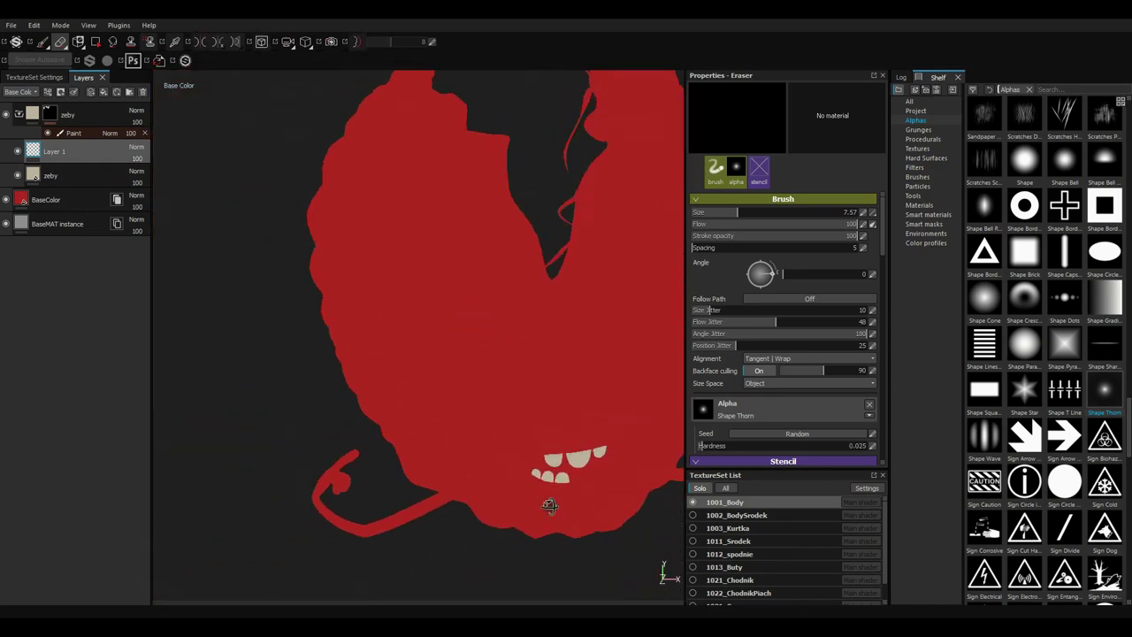
{"action": "left_click_drag", "start_coordinate": [550, 505], "coordinate": [614, 428], "text": "alt"}
{"action": "key", "text": "m"}
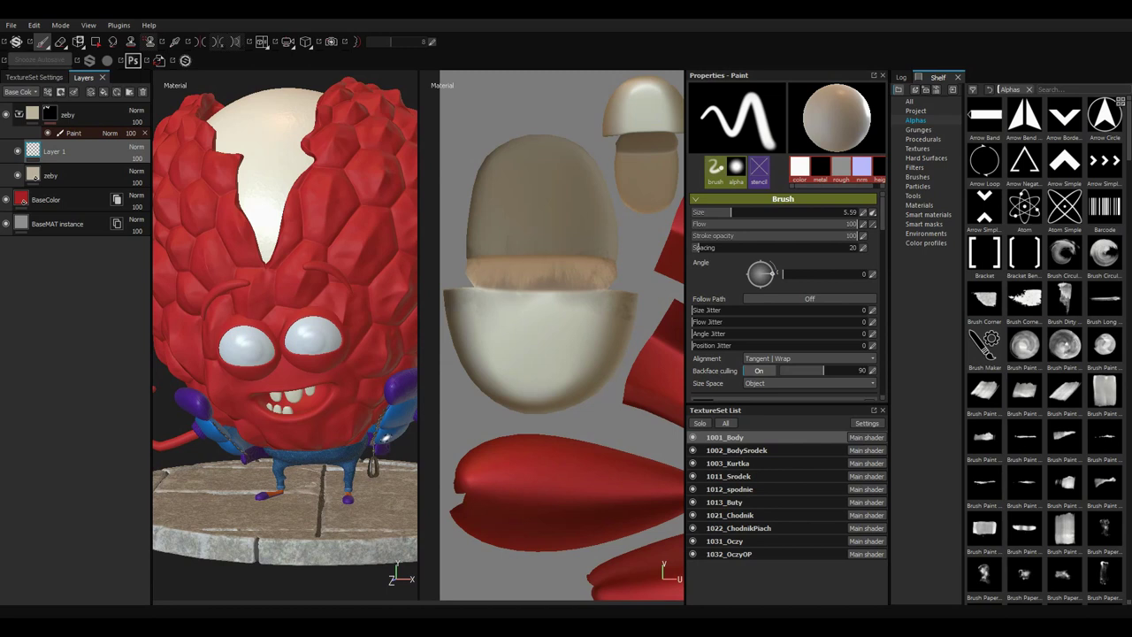
Add a new layer above Layer 1 with brush alignment set to UV.
{"action": "left_click", "coordinate": [918, 147]}
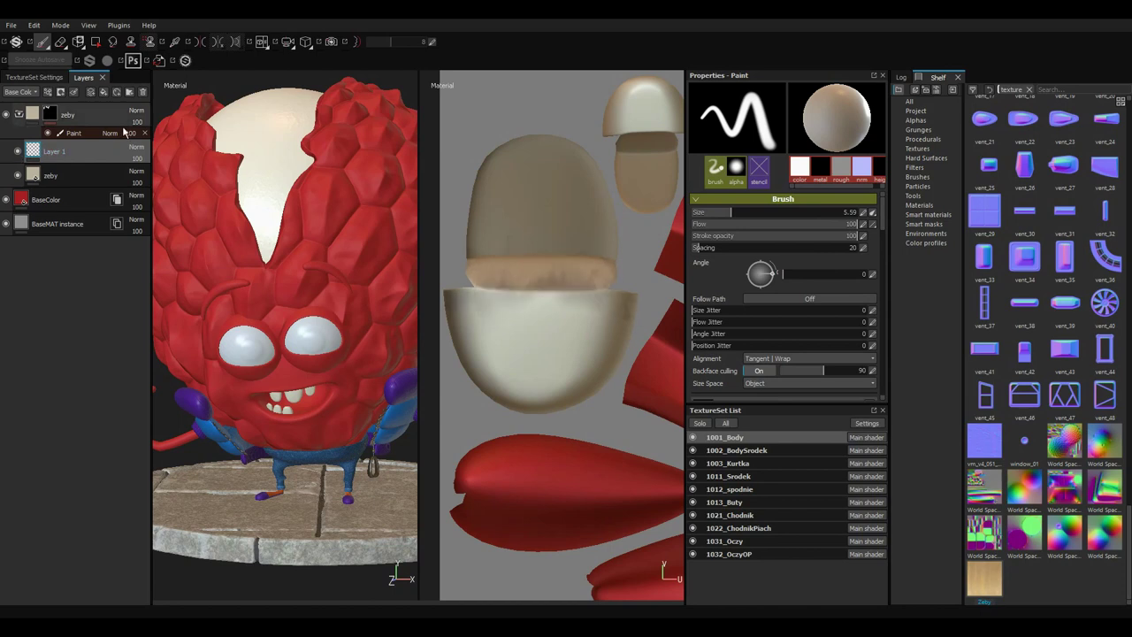
{"action": "left_click", "coordinate": [102, 92]}
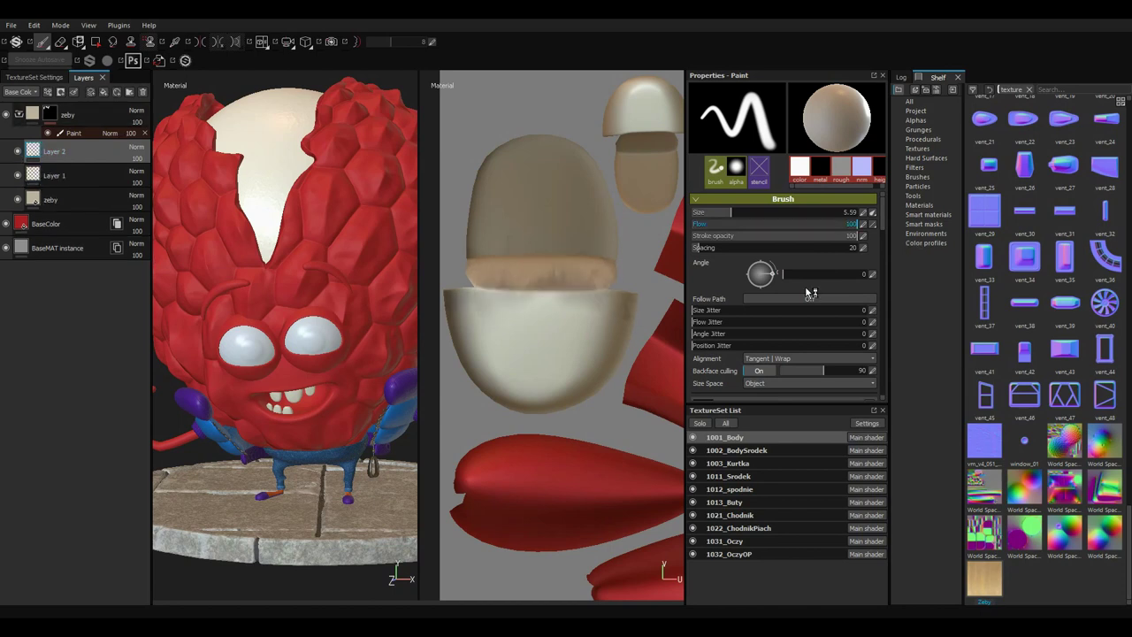
{"action": "left_click", "coordinate": [796, 358]}
{"action": "left_click", "coordinate": [770, 370]}
Disable the metal and normal channels and load Zeby as the projection's base colour.
{"action": "left_click_drag", "start_coordinate": [886, 225], "coordinate": [888, 282]}
{"action": "scroll", "coordinate": [887, 281], "scroll_direction": "up", "scroll_amount": 1}
{"action": "left_click", "coordinate": [743, 246]}
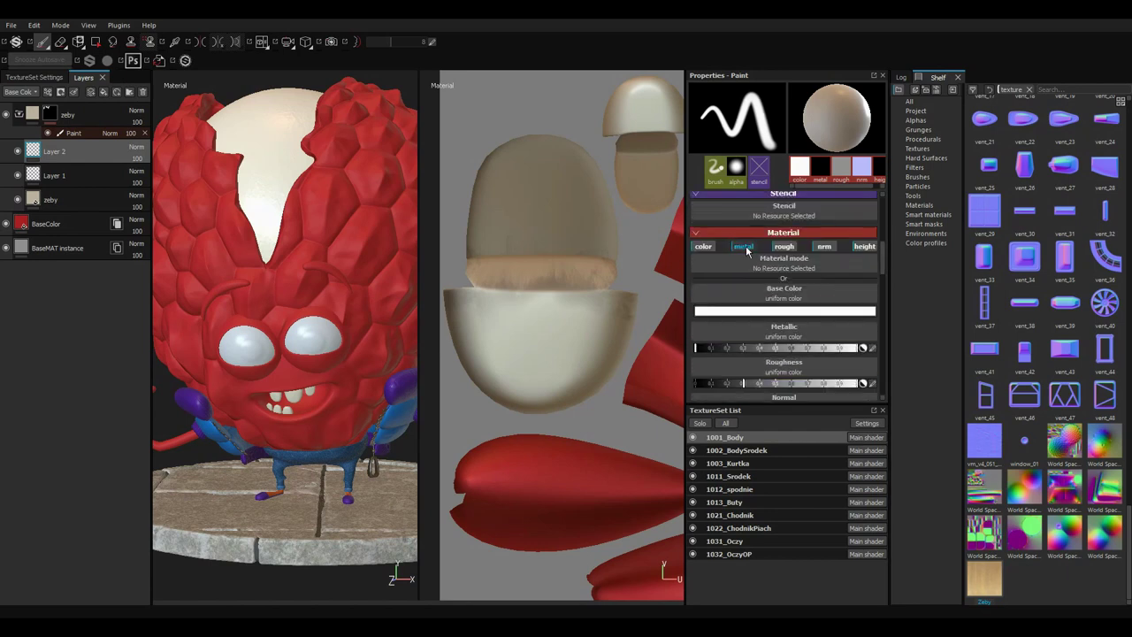
{"action": "left_click", "coordinate": [823, 246]}
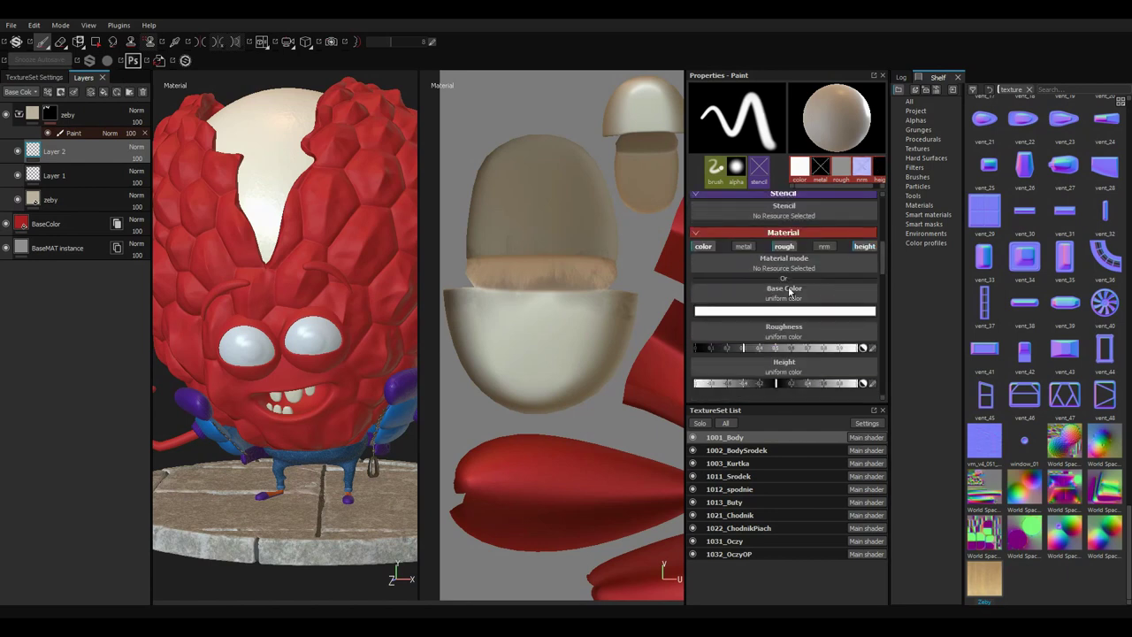
{"action": "left_click_drag", "start_coordinate": [790, 292], "coordinate": [790, 294]}
{"action": "left_click", "coordinate": [78, 42]}
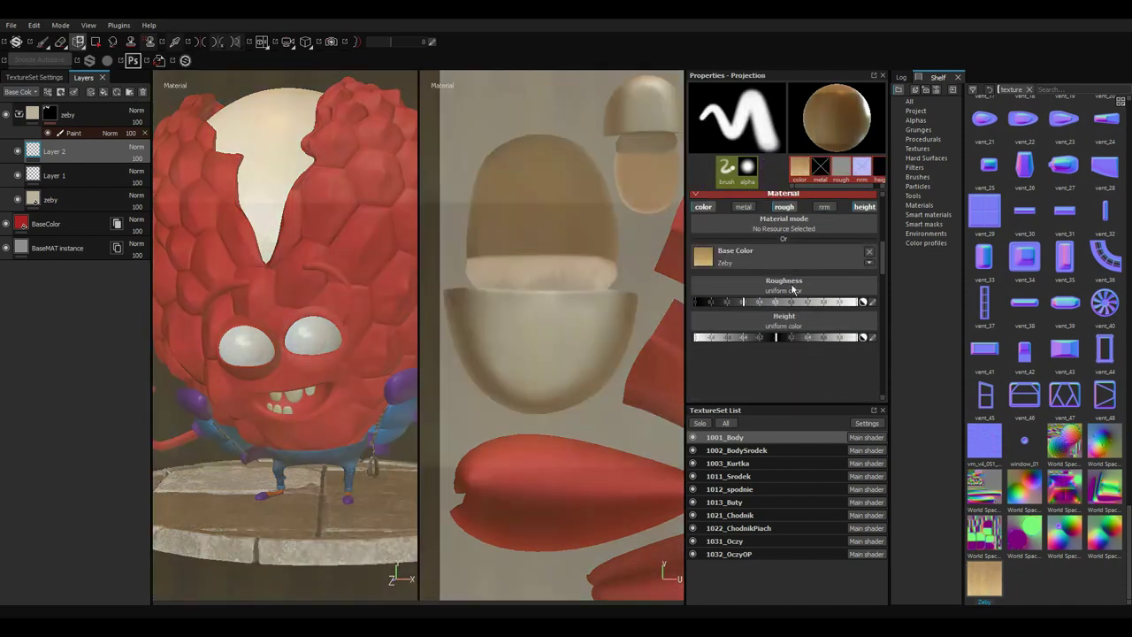
Use Zeby for roughness and height and project the wood texture onto the eye and cup pieces.
{"action": "left_click", "coordinate": [793, 289]}
{"action": "left_click_drag", "start_coordinate": [973, 566], "coordinate": [774, 320]}
{"action": "left_click", "coordinate": [601, 331]}
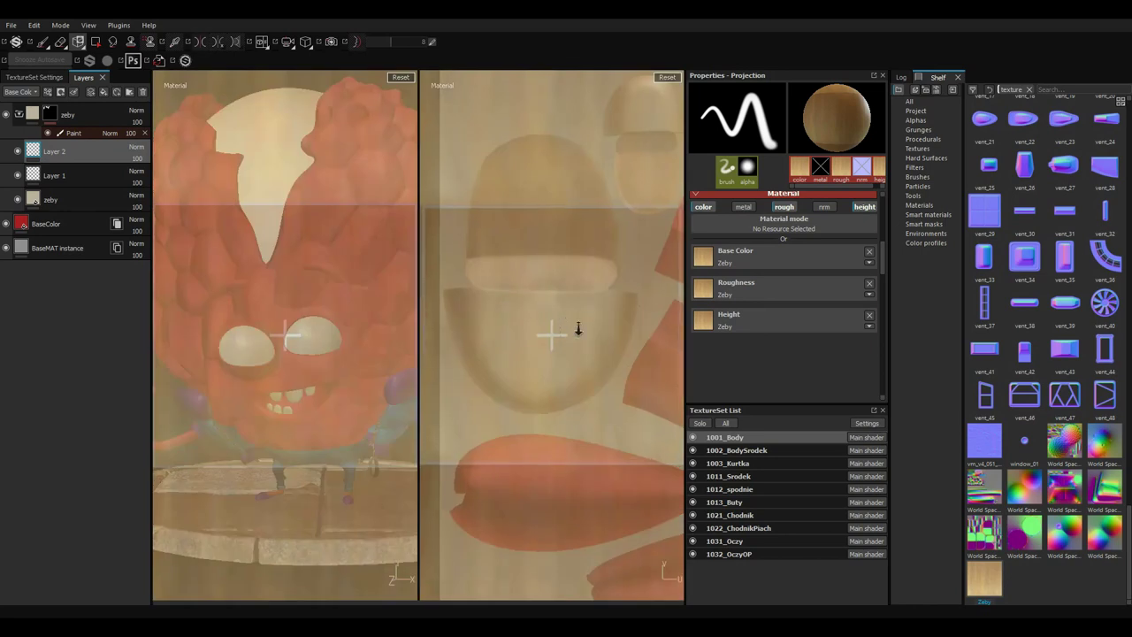
{"action": "middle_click_drag", "start_coordinate": [551, 331], "coordinate": [584, 328]}
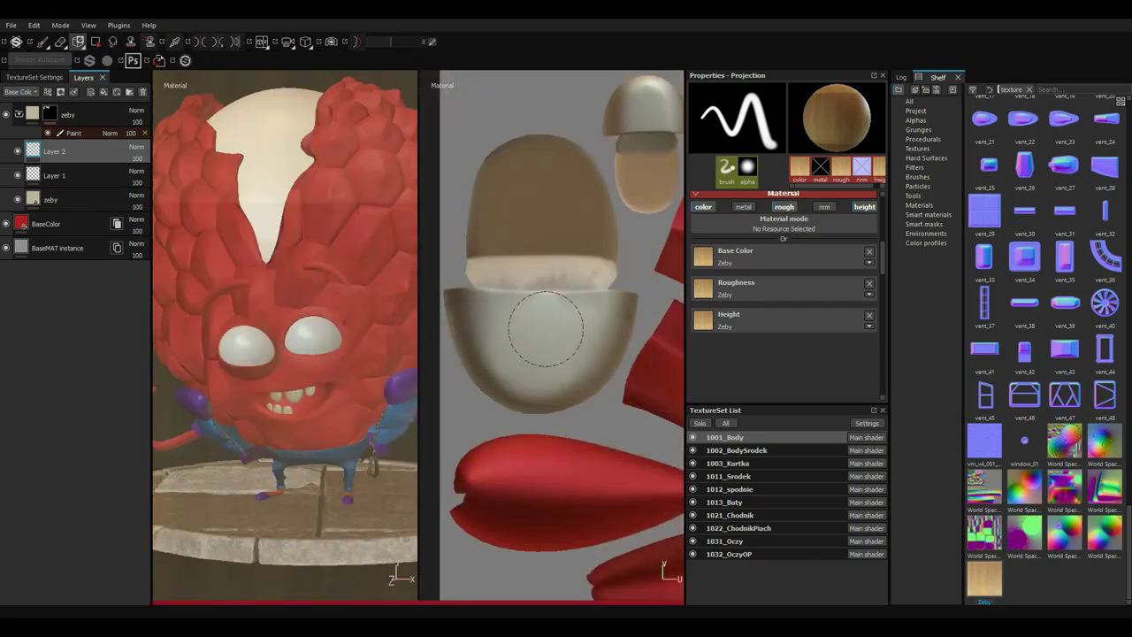
{"action": "left_click_drag", "start_coordinate": [539, 336], "coordinate": [592, 314]}
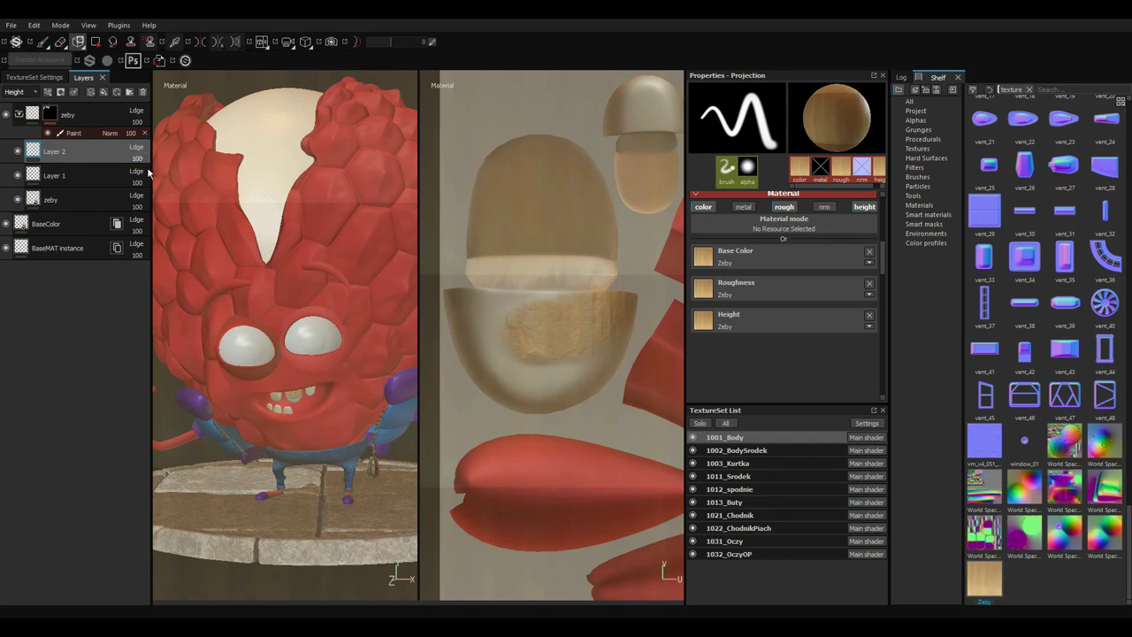
{"action": "left_click_drag", "start_coordinate": [543, 320], "coordinate": [566, 306]}
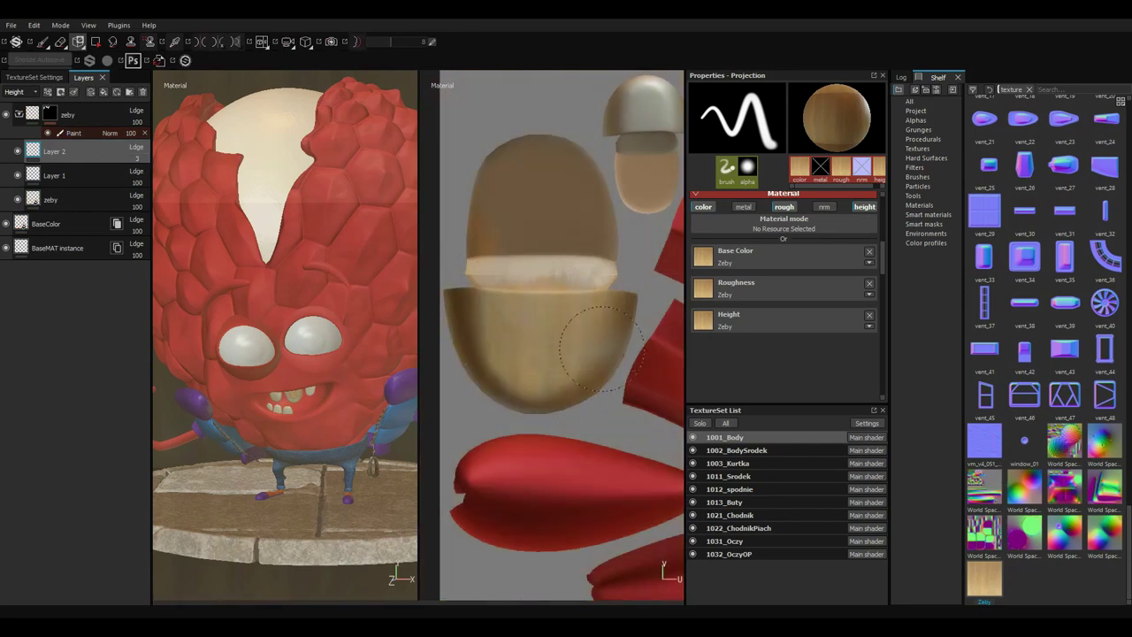
Preview the projection placement and paint another wood stroke across the cup.
{"action": "key", "text": "s"}
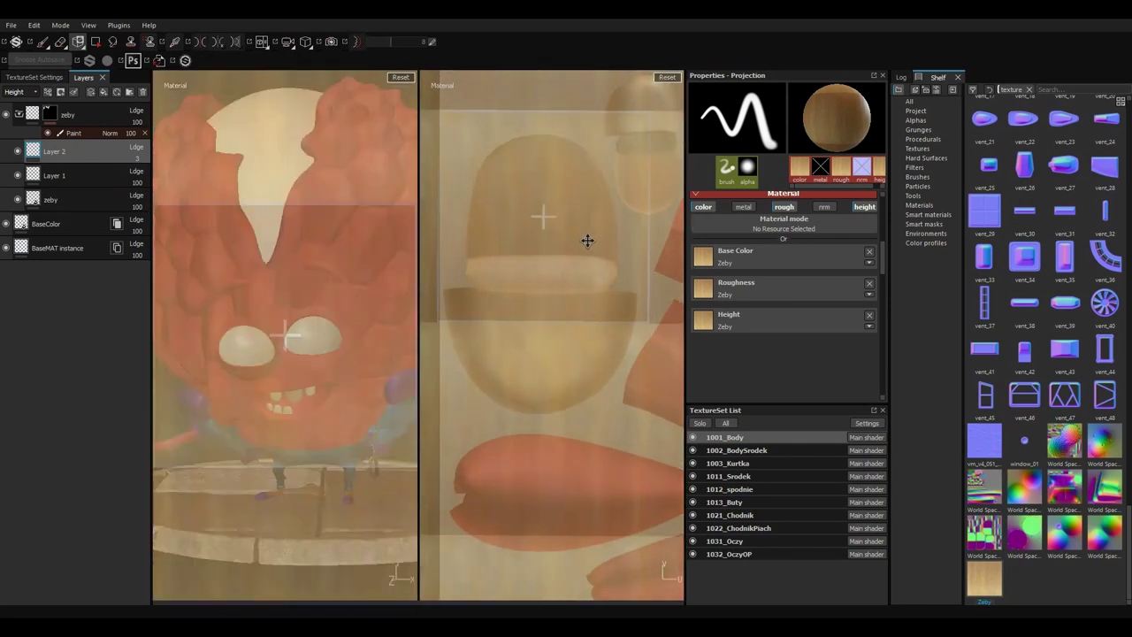
{"action": "key", "text": "s"}
{"action": "left_click_drag", "start_coordinate": [580, 250], "coordinate": [482, 261]}
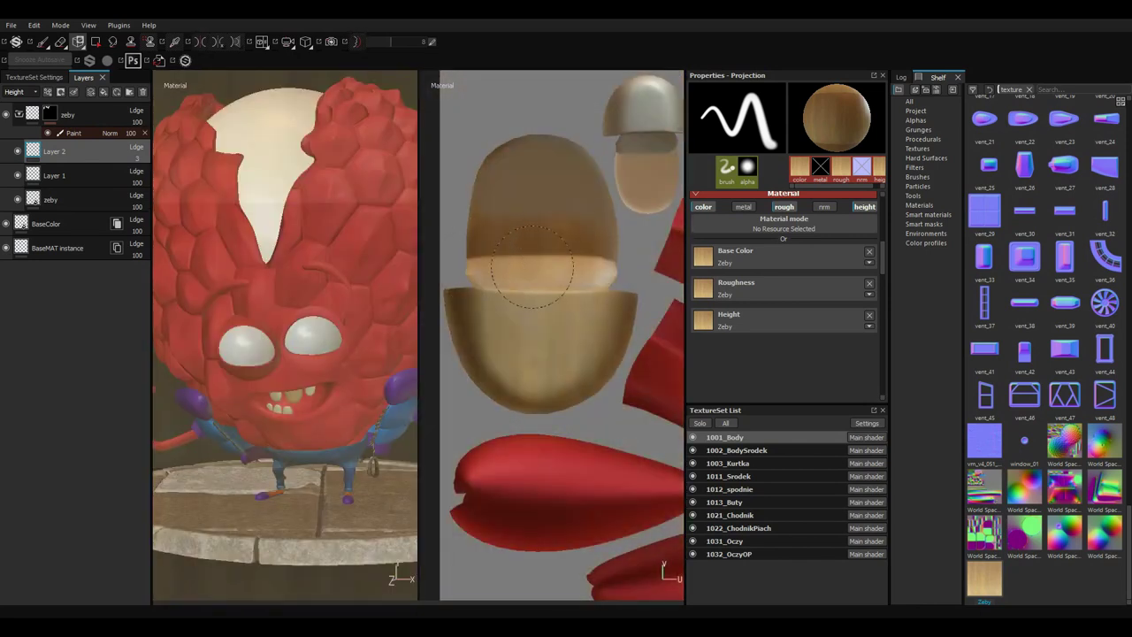
{"action": "key", "text": "s"}
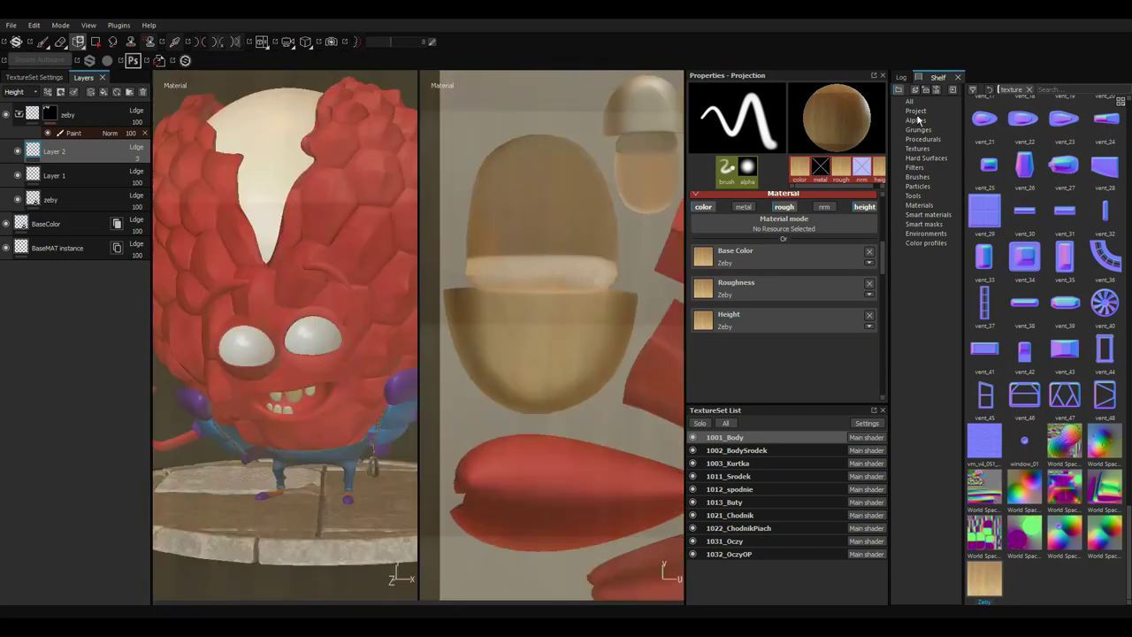
Dab dirt-textured wood onto the eye with the Dirt 1 brush, solo the body set, and show the 2D view.
{"action": "left_click", "coordinate": [920, 176]}
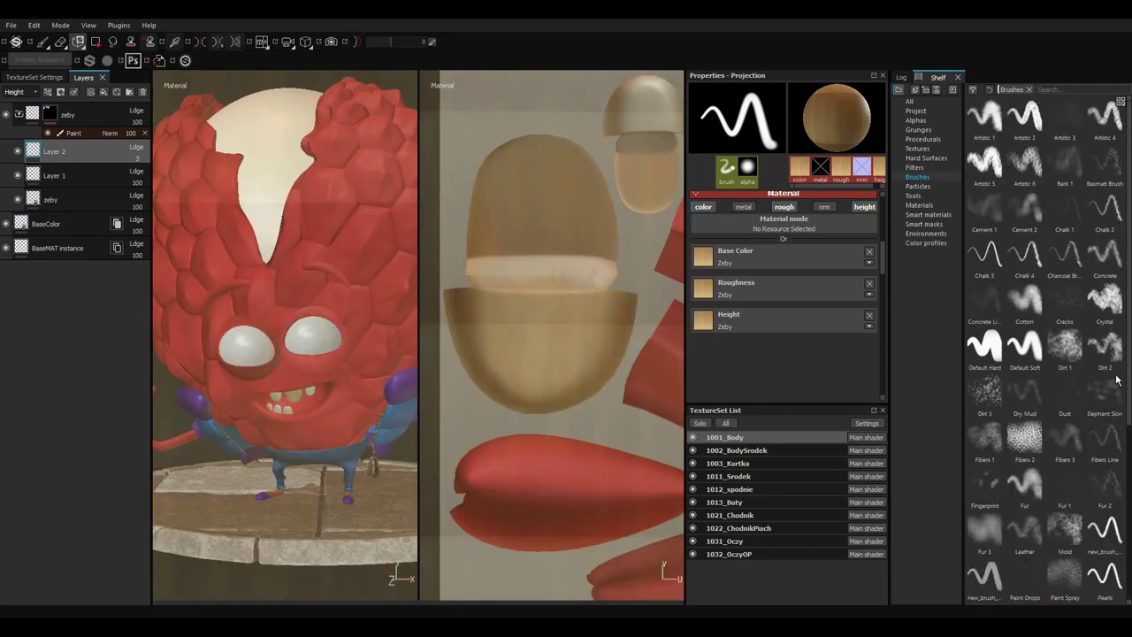
{"action": "left_click", "coordinate": [1072, 345]}
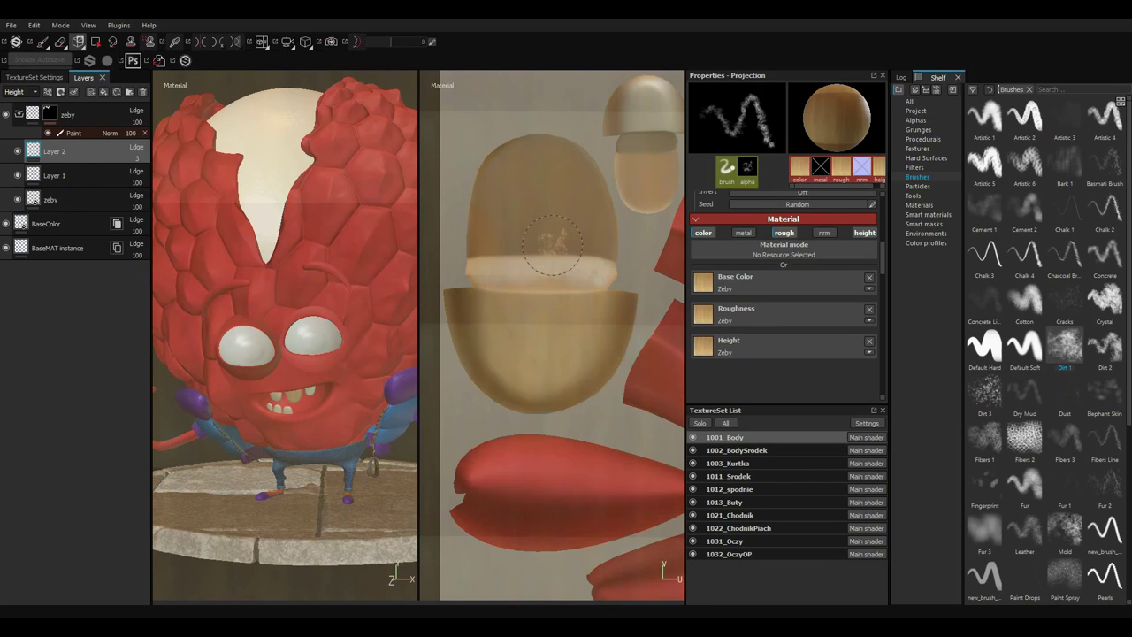
{"action": "left_click_drag", "start_coordinate": [555, 265], "coordinate": [565, 261]}
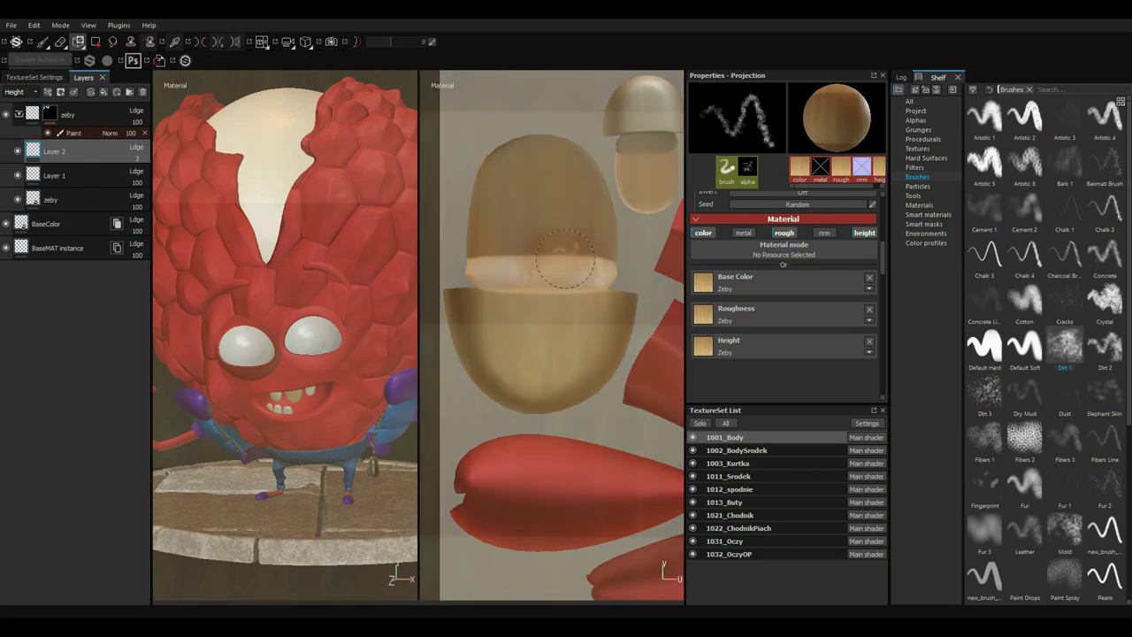
{"action": "left_click", "coordinate": [702, 424]}
{"action": "left_click_drag", "start_coordinate": [498, 245], "coordinate": [511, 237]}
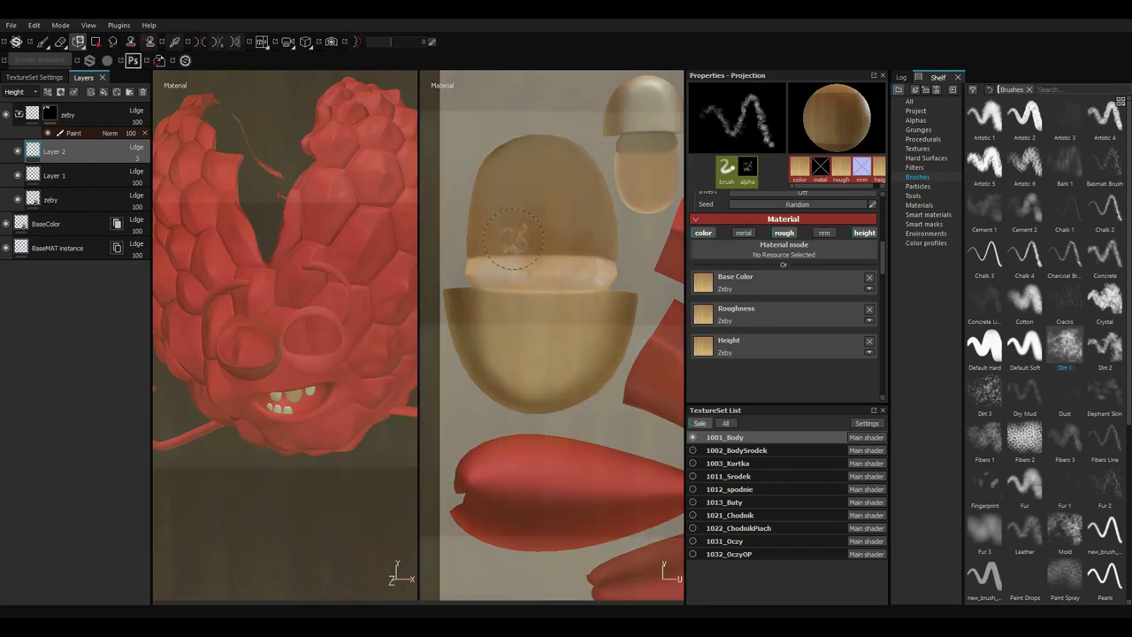
{"action": "key", "text": "F3"}
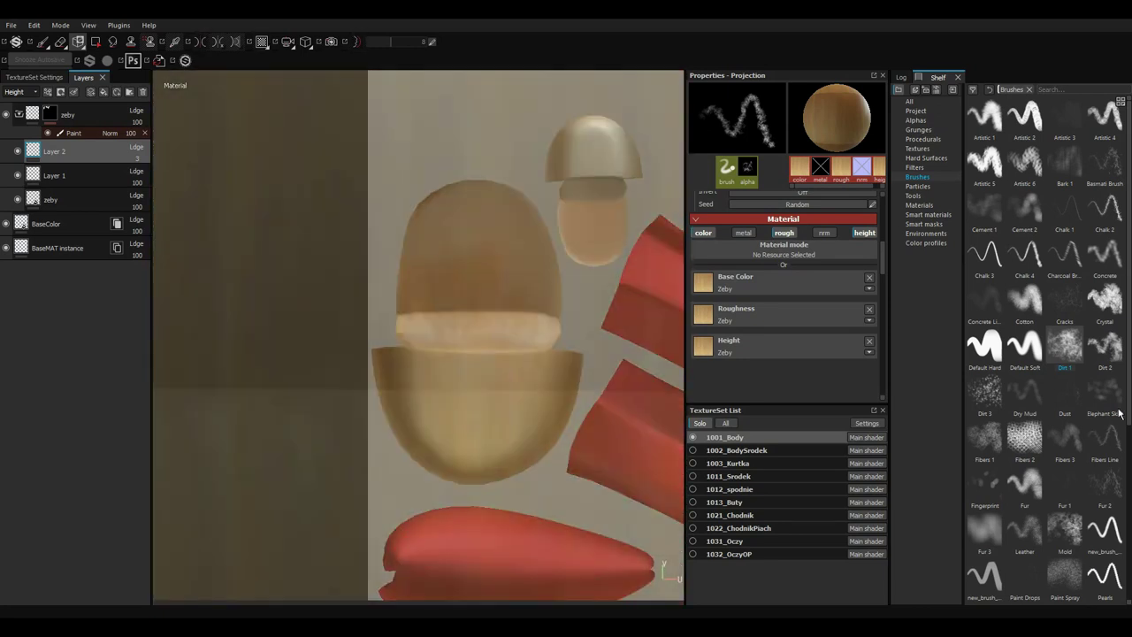
Paint a darker brown patch with the Default Hard brush and set brush alignment to UV space.
{"action": "left_click", "coordinate": [984, 345]}
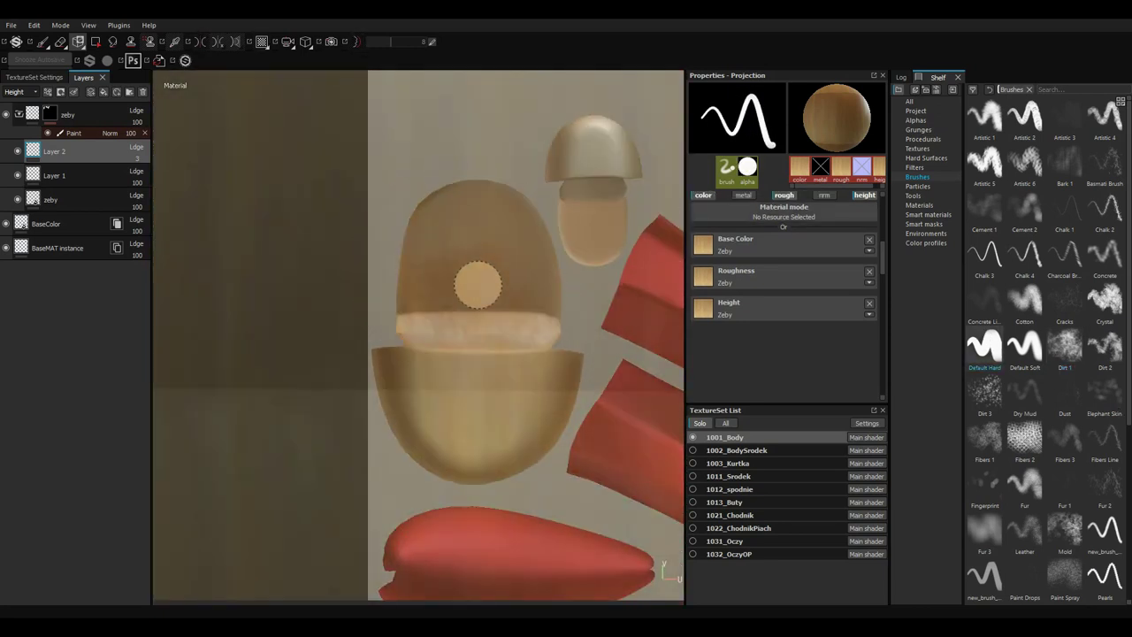
{"action": "left_click_drag", "start_coordinate": [477, 283], "coordinate": [507, 250]}
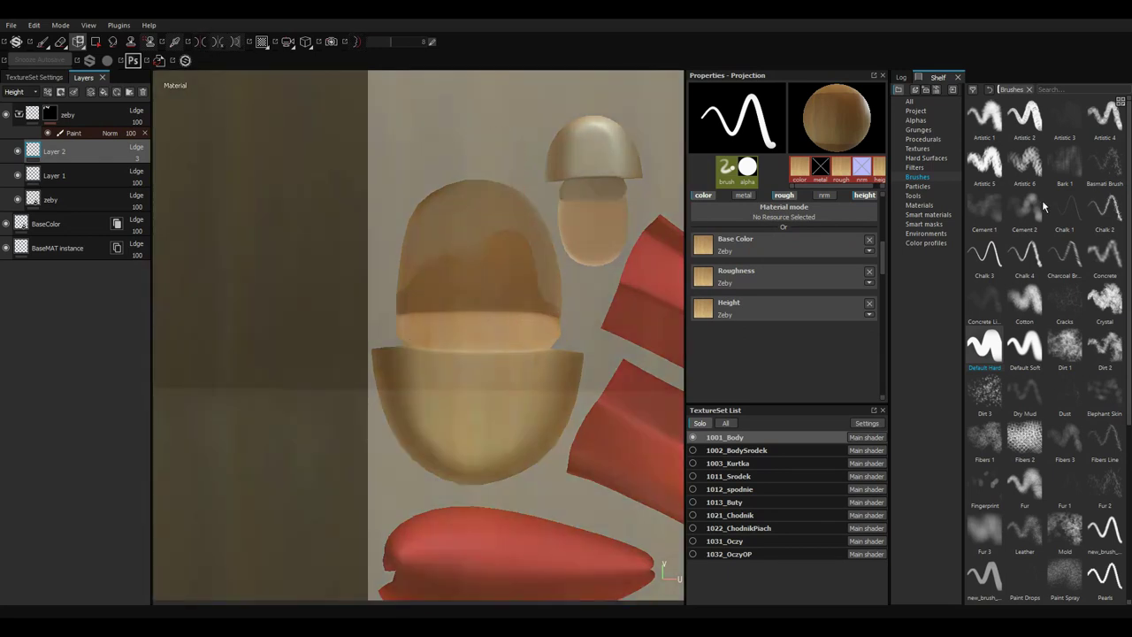
{"action": "left_click", "coordinate": [35, 77]}
{"action": "left_click", "coordinate": [84, 77]}
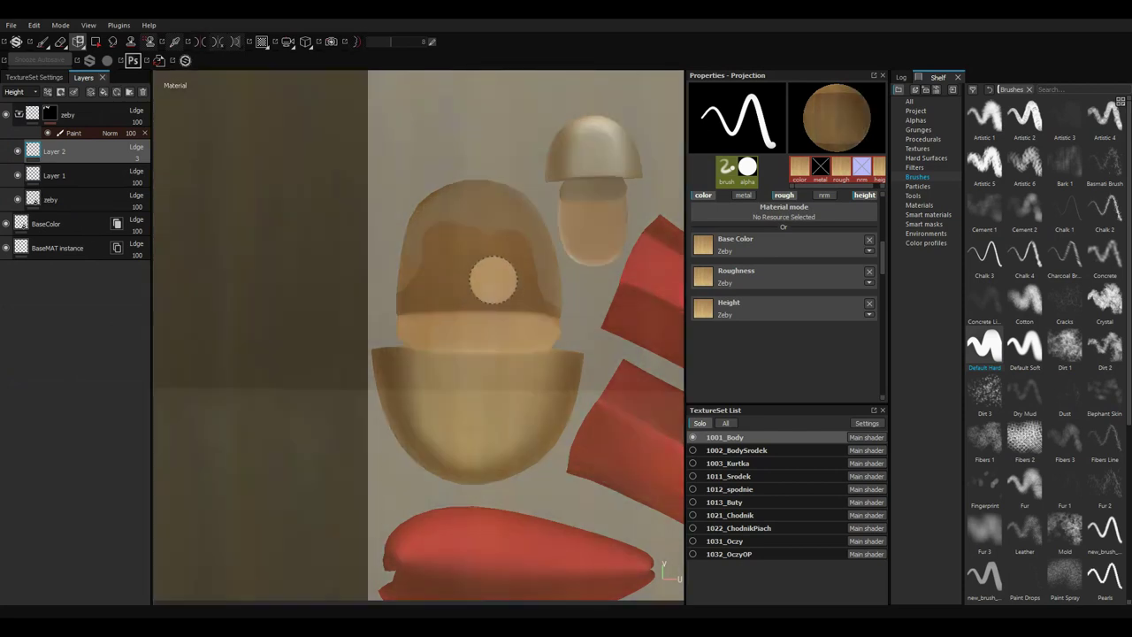
{"action": "scroll", "coordinate": [885, 321], "scroll_direction": "up", "scroll_amount": 5}
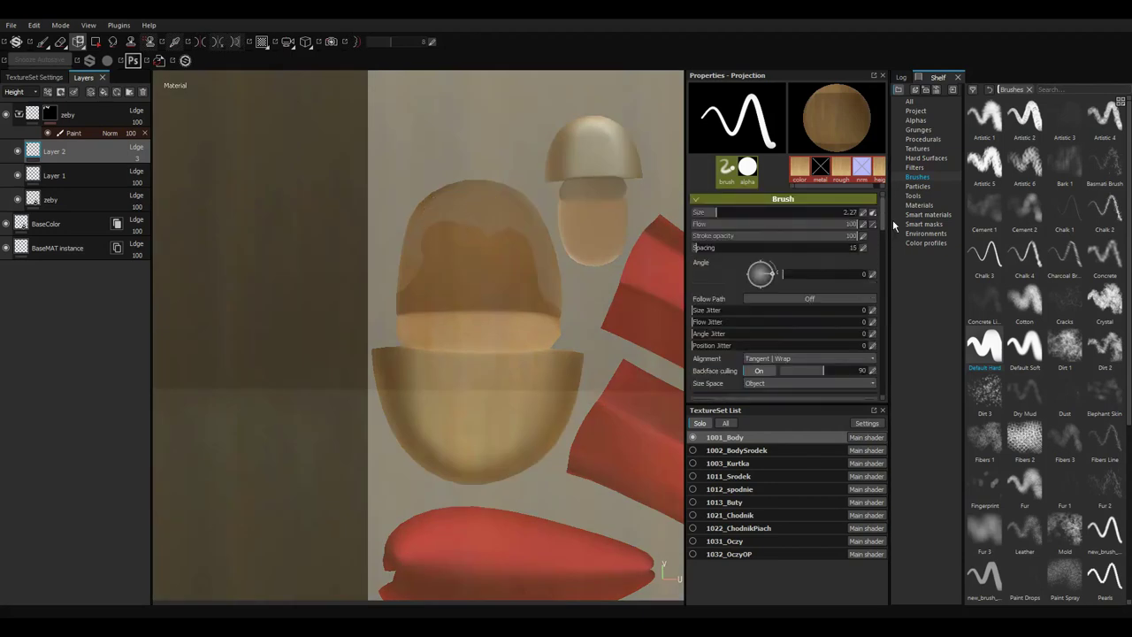
{"action": "left_click", "coordinate": [768, 261]}
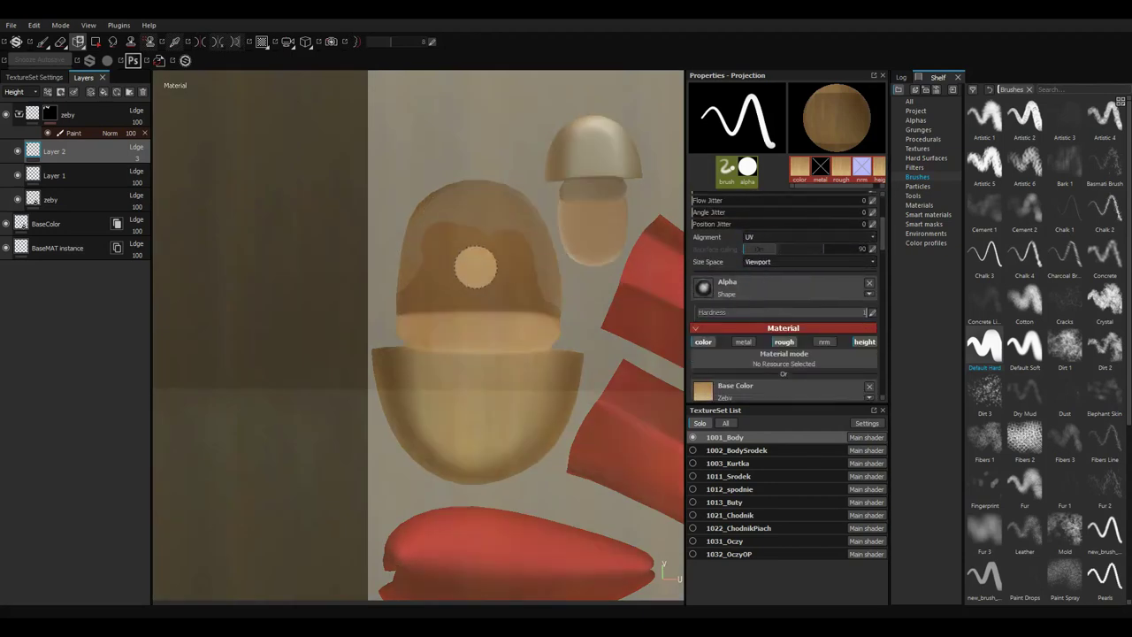
{"action": "scroll", "coordinate": [457, 281], "scroll_direction": "up", "scroll_amount": 3}
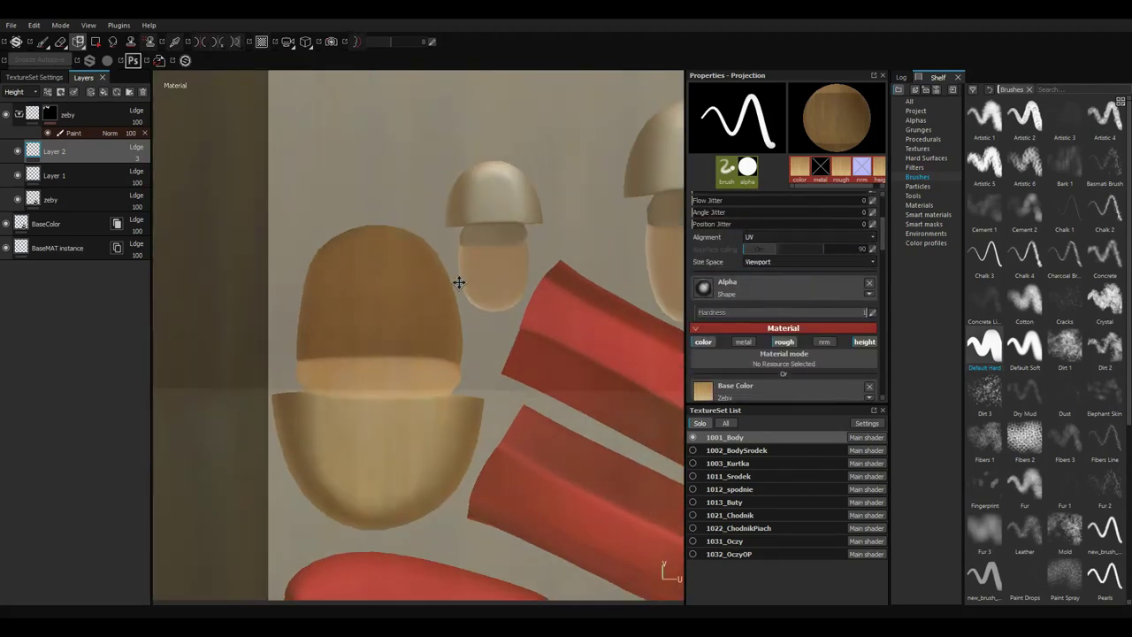
{"action": "key", "text": "F2"}
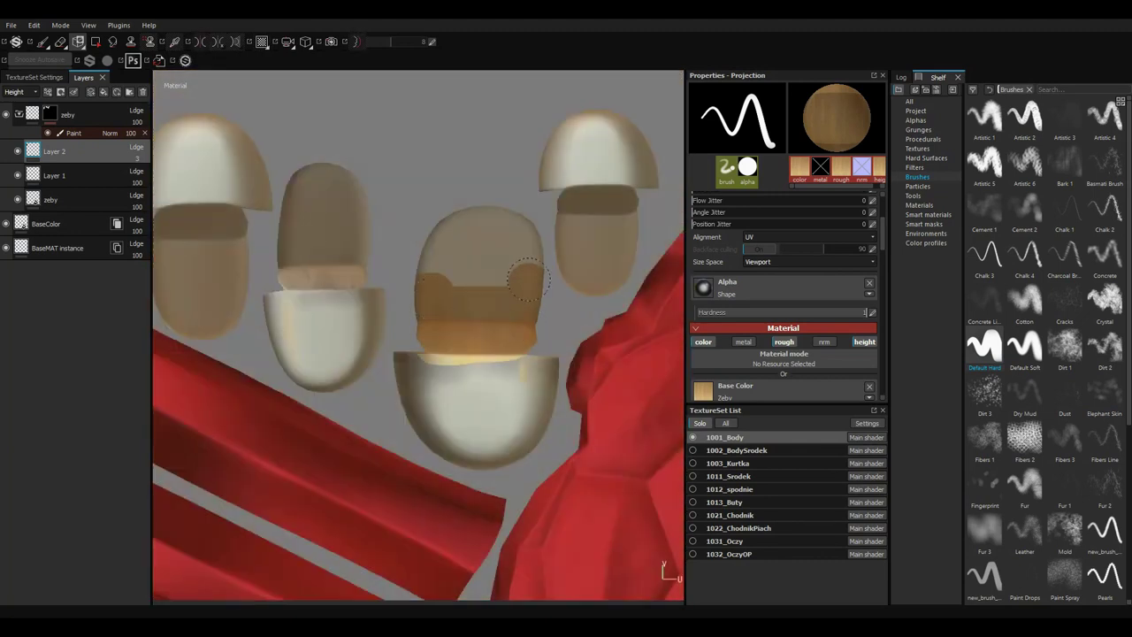
Paint brown wood bands across the tops of the middle, right and left-middle eye islands.
{"action": "left_click_drag", "start_coordinate": [528, 279], "coordinate": [460, 232]}
{"action": "left_click", "coordinate": [606, 182]}
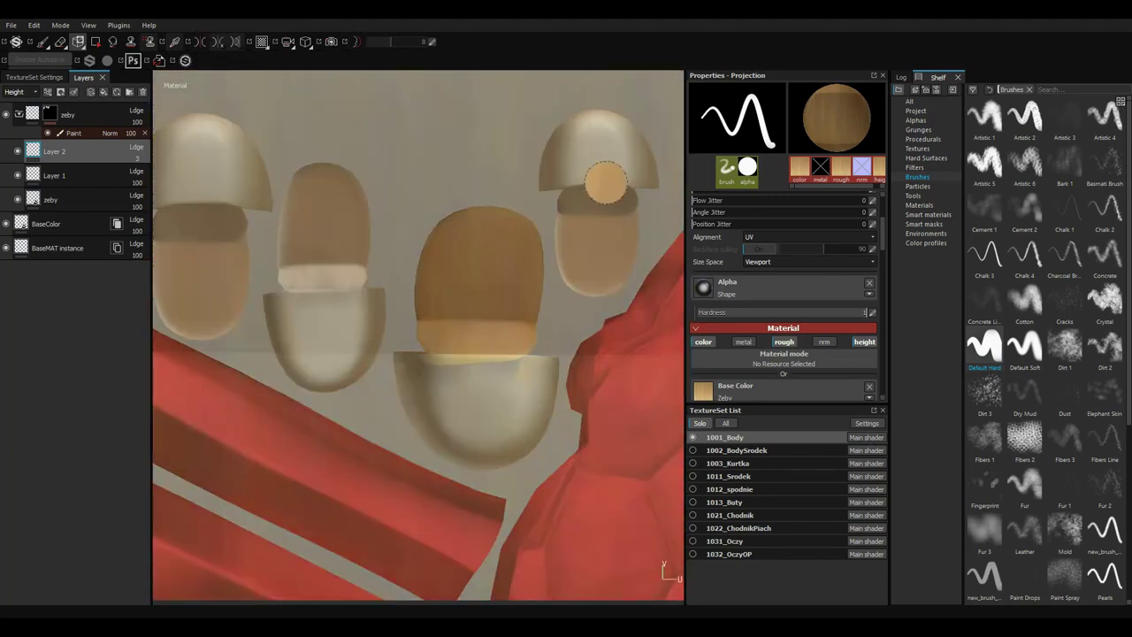
{"action": "left_click_drag", "start_coordinate": [655, 173], "coordinate": [546, 176]}
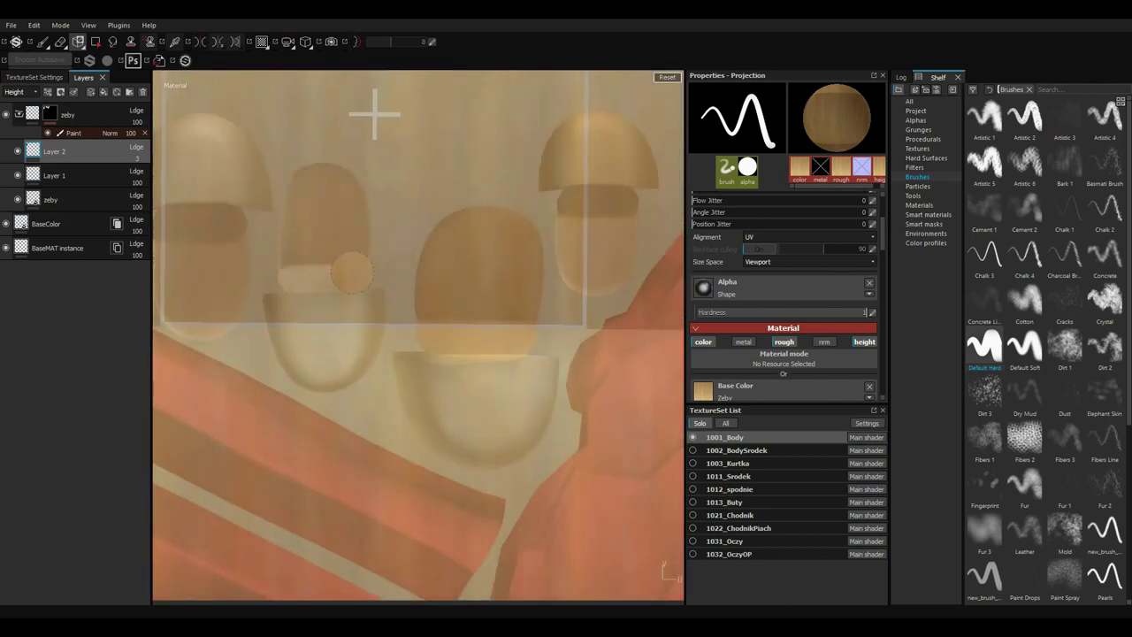
{"action": "left_click_drag", "start_coordinate": [353, 258], "coordinate": [282, 265]}
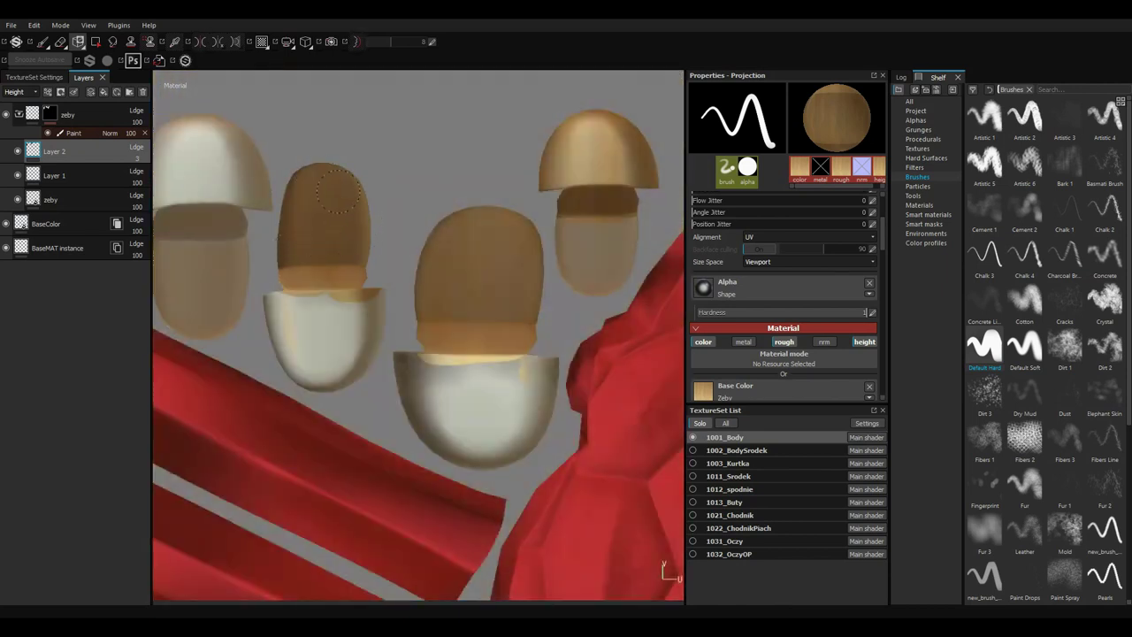
Dab tan smudges on the right eye with the Shape Thorn alpha, then view the base colour channel.
{"action": "left_click", "coordinate": [917, 120]}
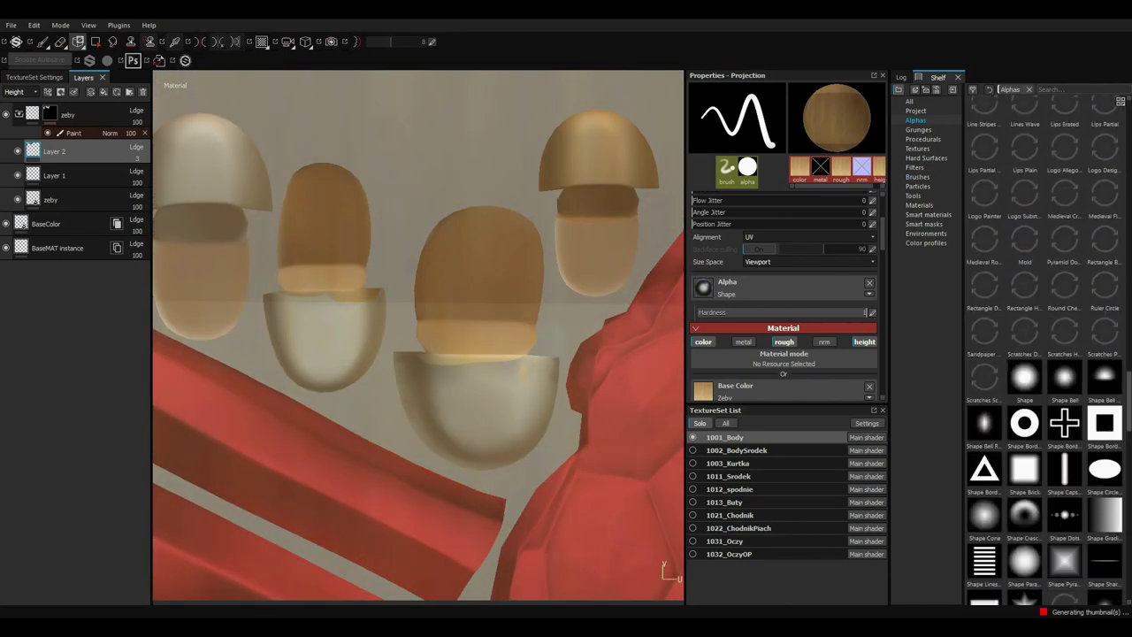
{"action": "scroll", "coordinate": [1044, 354], "scroll_direction": "down", "scroll_amount": 4}
{"action": "left_click", "coordinate": [1104, 449]}
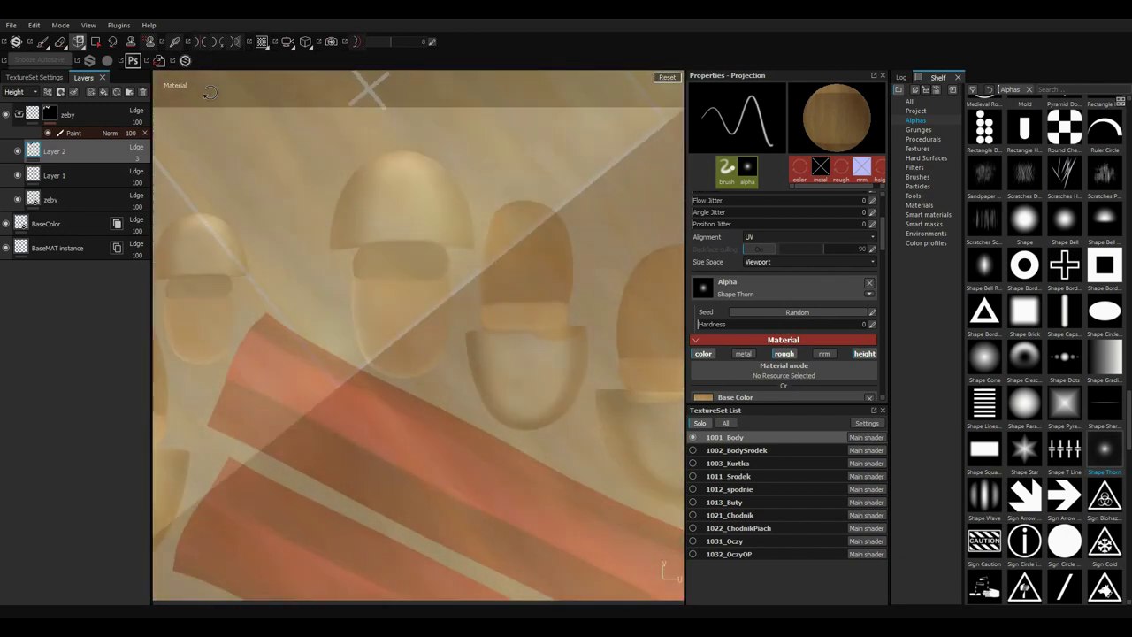
{"action": "left_click", "coordinate": [531, 370]}
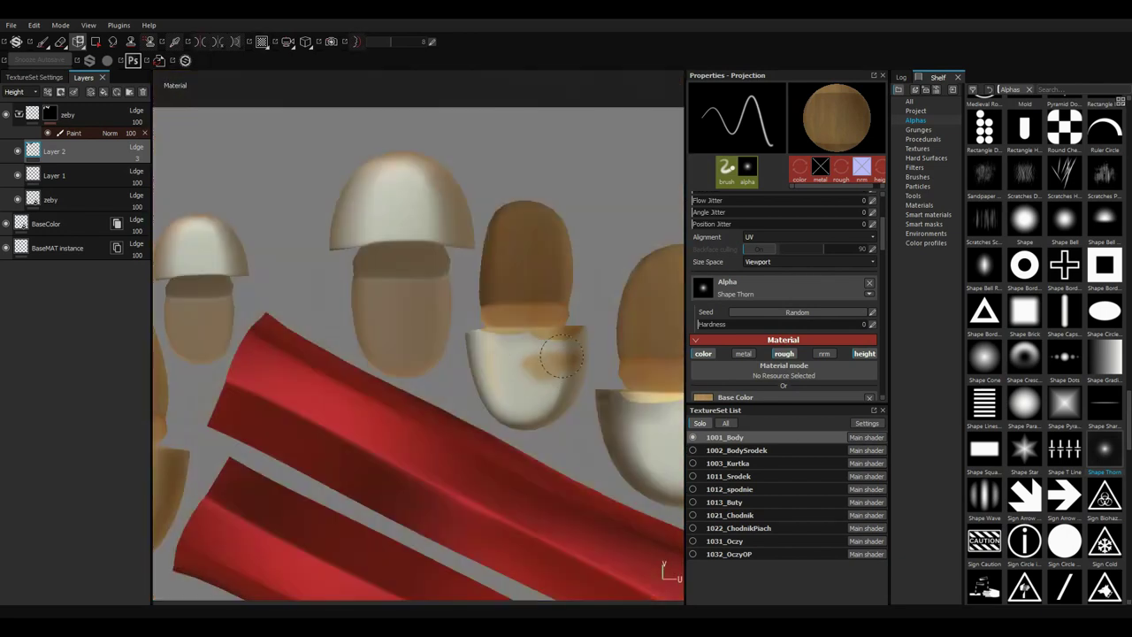
{"action": "left_click_drag", "start_coordinate": [576, 342], "coordinate": [536, 376]}
{"action": "key", "text": "c"}
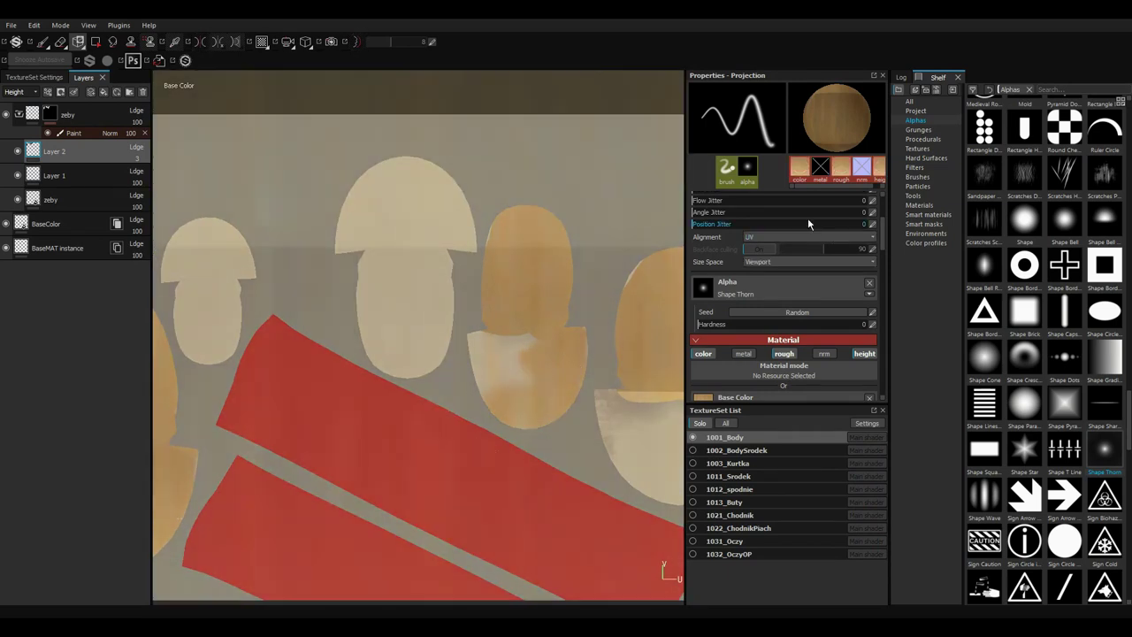
Frame the eye islands, enlarge the brush to about 9.91, and reposition the projection.
{"action": "scroll", "coordinate": [808, 218], "scroll_direction": "up", "scroll_amount": 3}
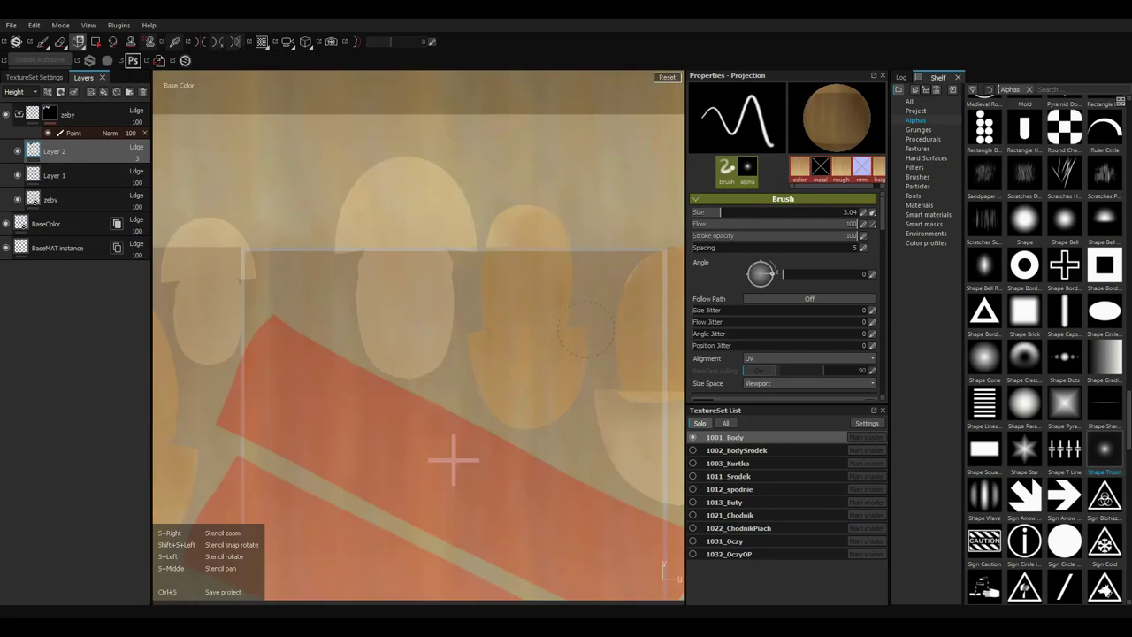
{"action": "middle_click_drag", "start_coordinate": [590, 318], "coordinate": [533, 336]}
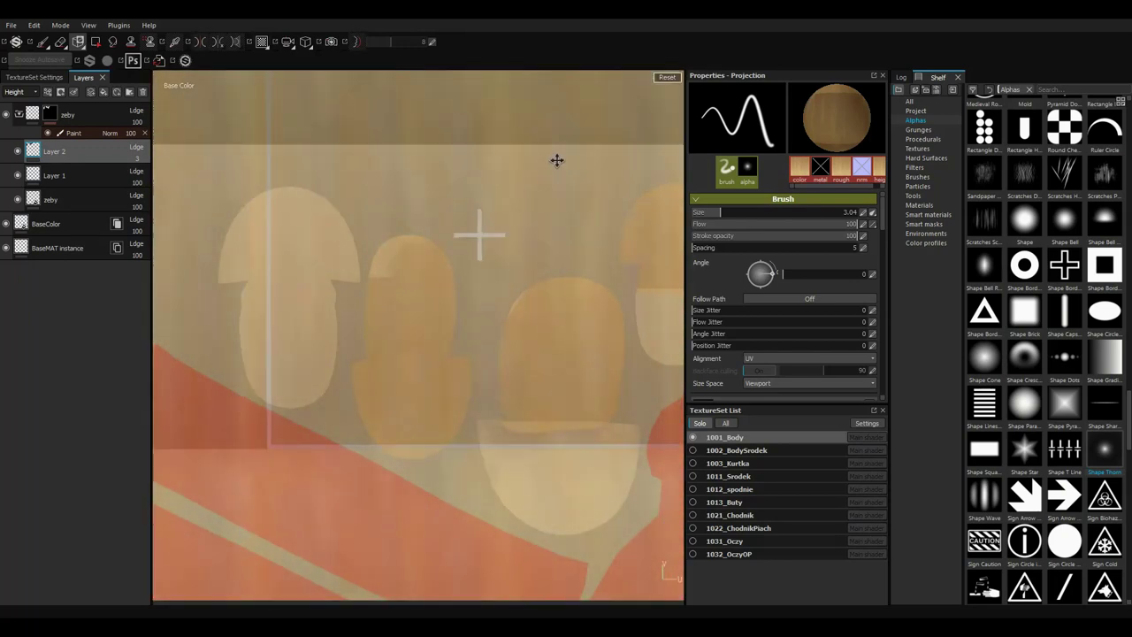
{"action": "right_click_drag", "start_coordinate": [413, 276], "coordinate": [400, 243]}
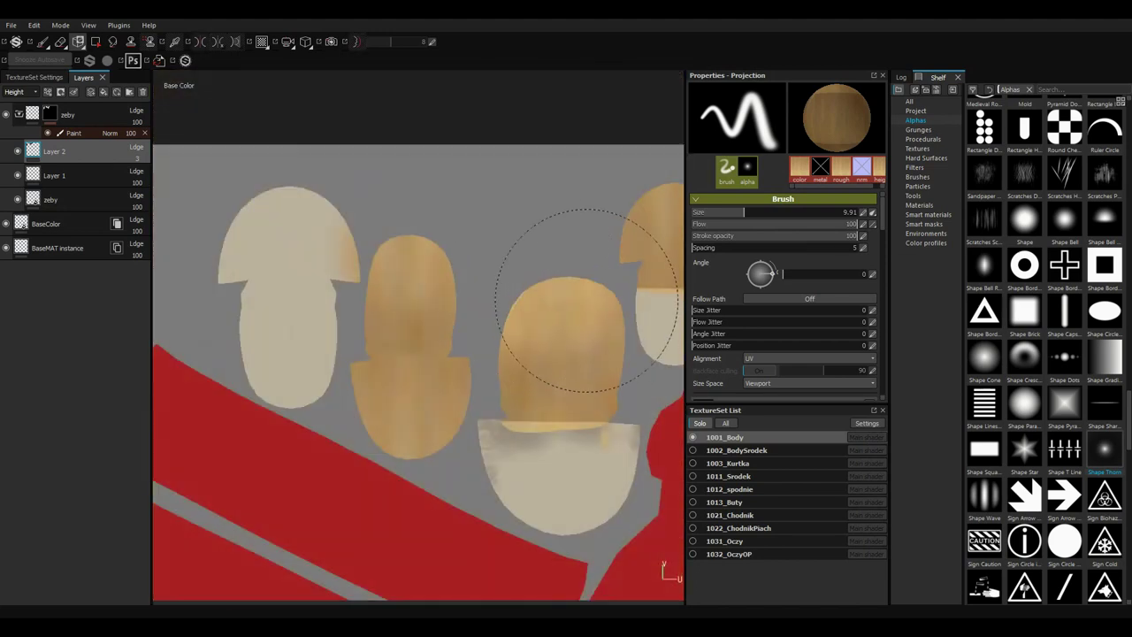
{"action": "key", "text": "s"}
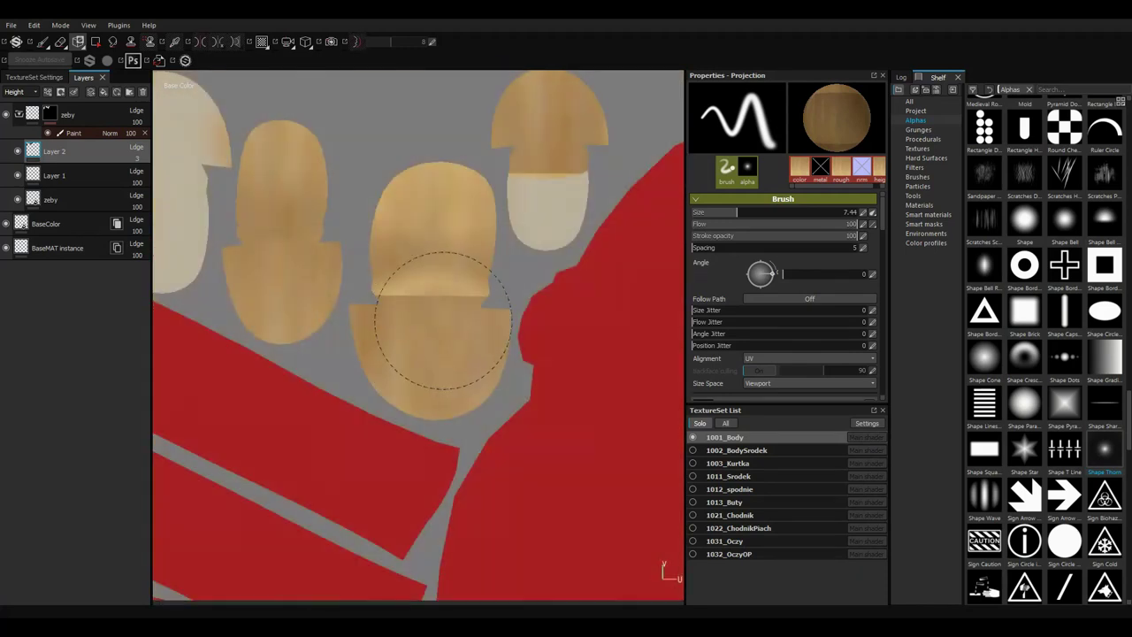
{"action": "mouse_move", "coordinate": [482, 287]}
{"action": "middle_mouse_down"}
{"action": "mouse_move", "coordinate": [425, 274]}
{"action": "mouse_move", "coordinate": [495, 375]}
{"action": "middle_mouse_up"}
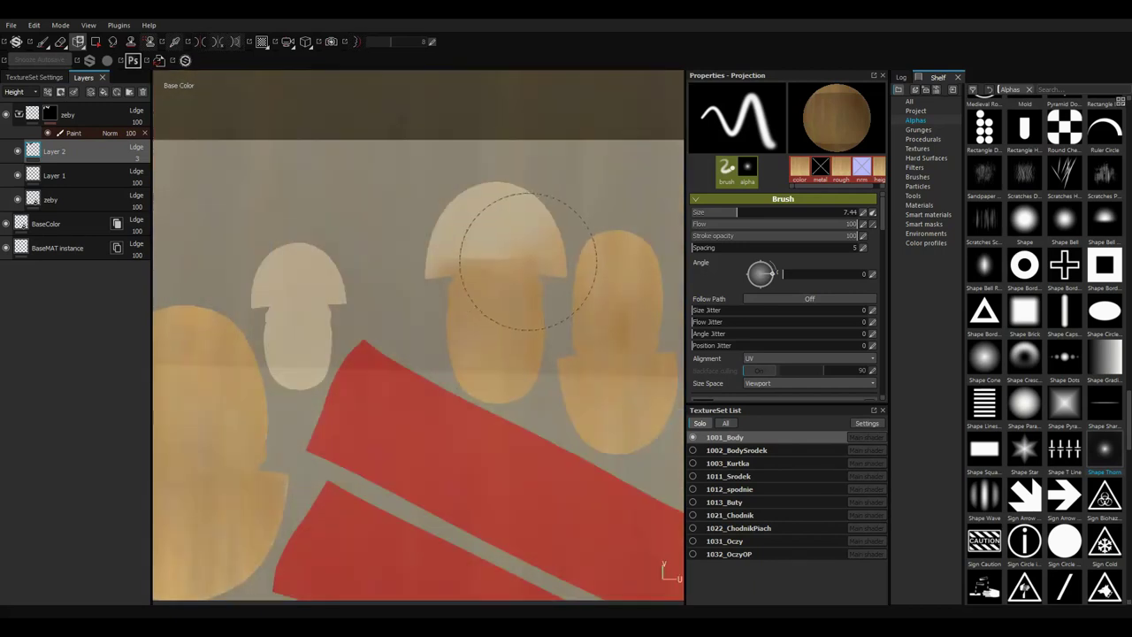
Cover the pale tooth shells with wood grain and shrink the brush to about 5.28.
{"action": "left_click_drag", "start_coordinate": [528, 261], "coordinate": [529, 252]}
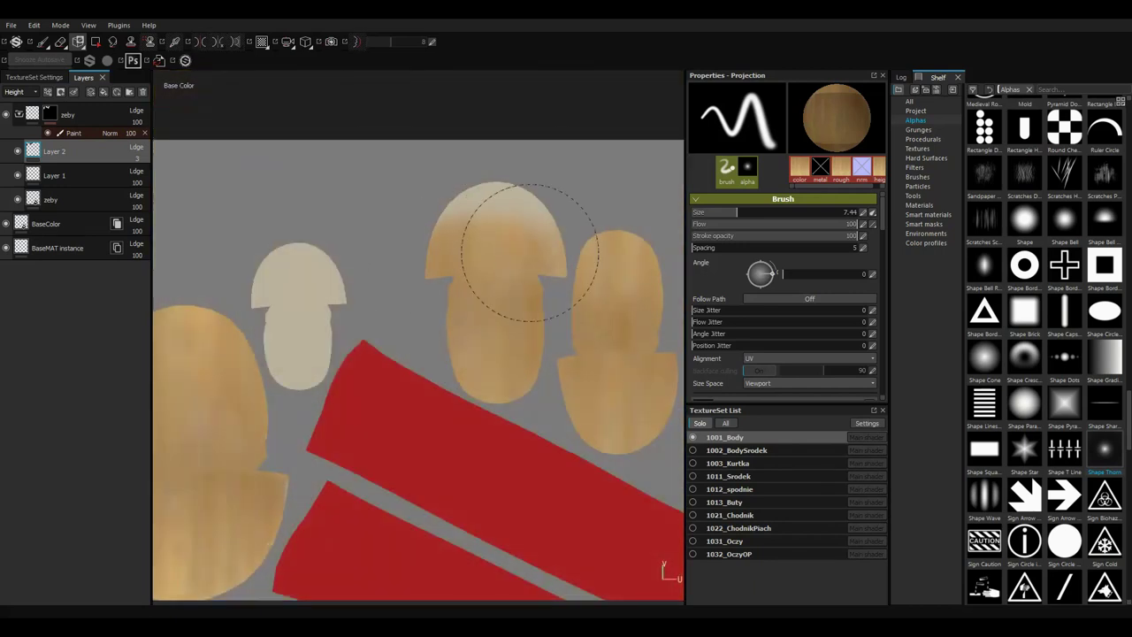
{"action": "middle_click_drag", "start_coordinate": [535, 234], "coordinate": [517, 268]}
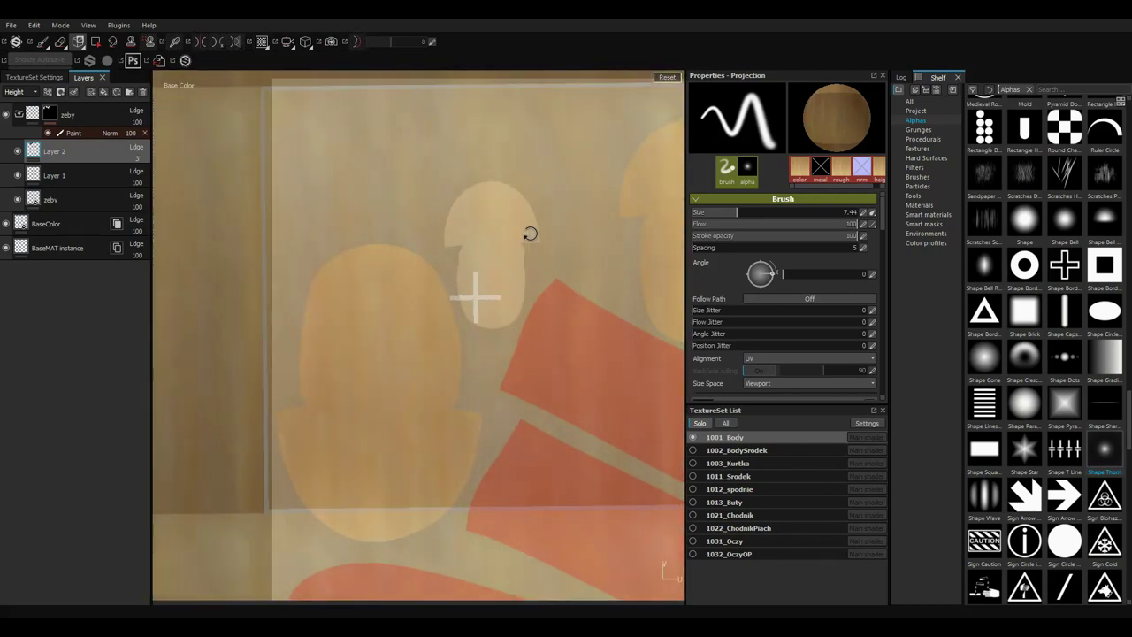
{"action": "left_click_drag", "start_coordinate": [517, 268], "coordinate": [478, 292]}
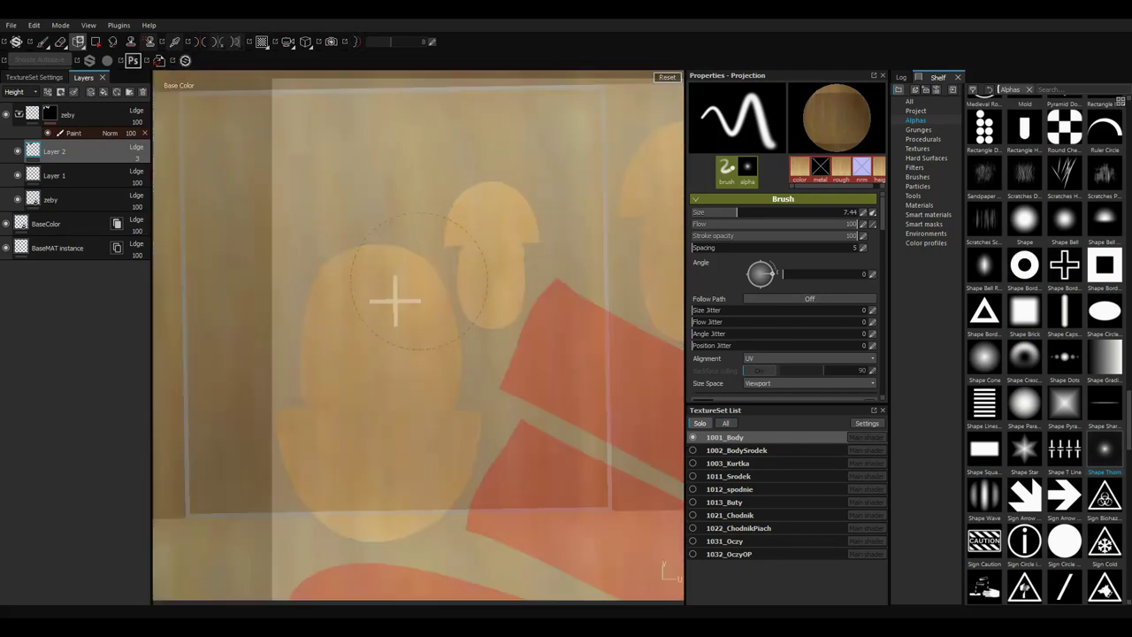
{"action": "mouse_move", "coordinate": [403, 390]}
{"action": "left_mouse_down"}
{"action": "mouse_move", "coordinate": [523, 346]}
{"action": "mouse_move", "coordinate": [513, 248]}
{"action": "left_mouse_up"}
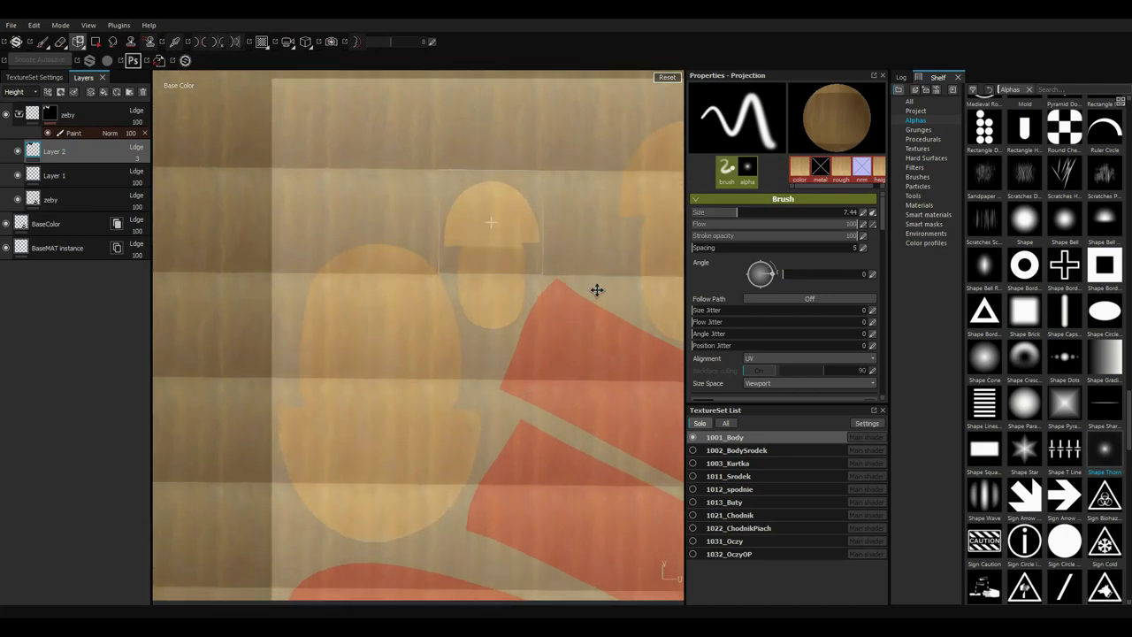
{"action": "right_click_drag", "start_coordinate": [528, 229], "coordinate": [503, 200], "text": "ctrl"}
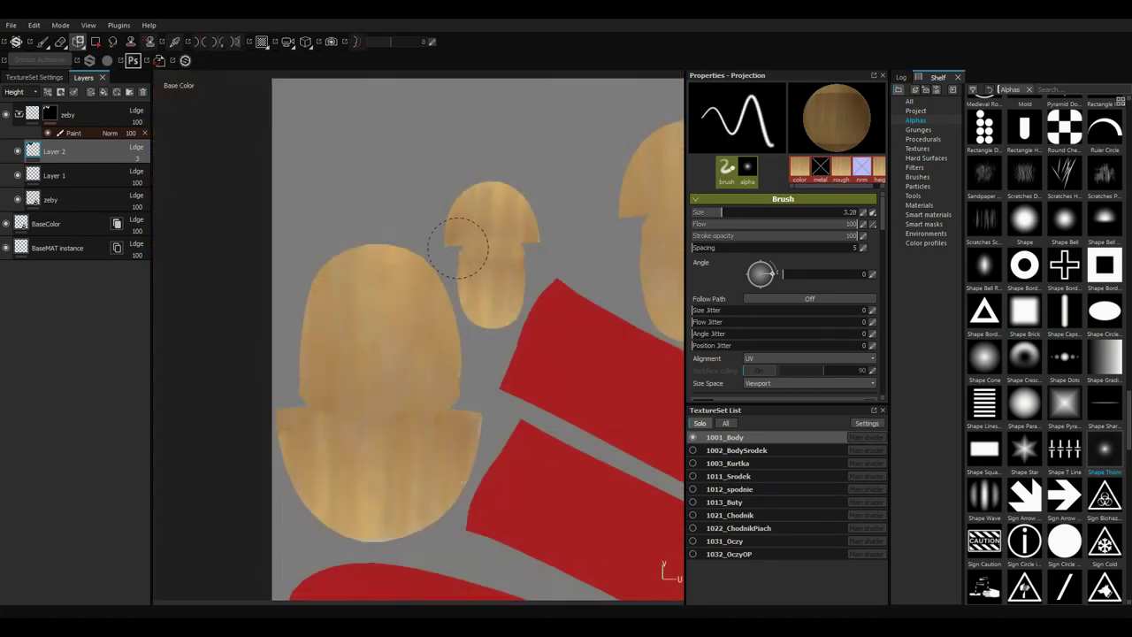
{"action": "scroll", "coordinate": [505, 240], "scroll_direction": "down", "scroll_amount": 3}
Return to ordinary painting with a 3D-only view in shaded Material mode.
{"action": "key", "text": "1"}
{"action": "scroll", "coordinate": [349, 295], "scroll_direction": "down", "scroll_amount": 3}
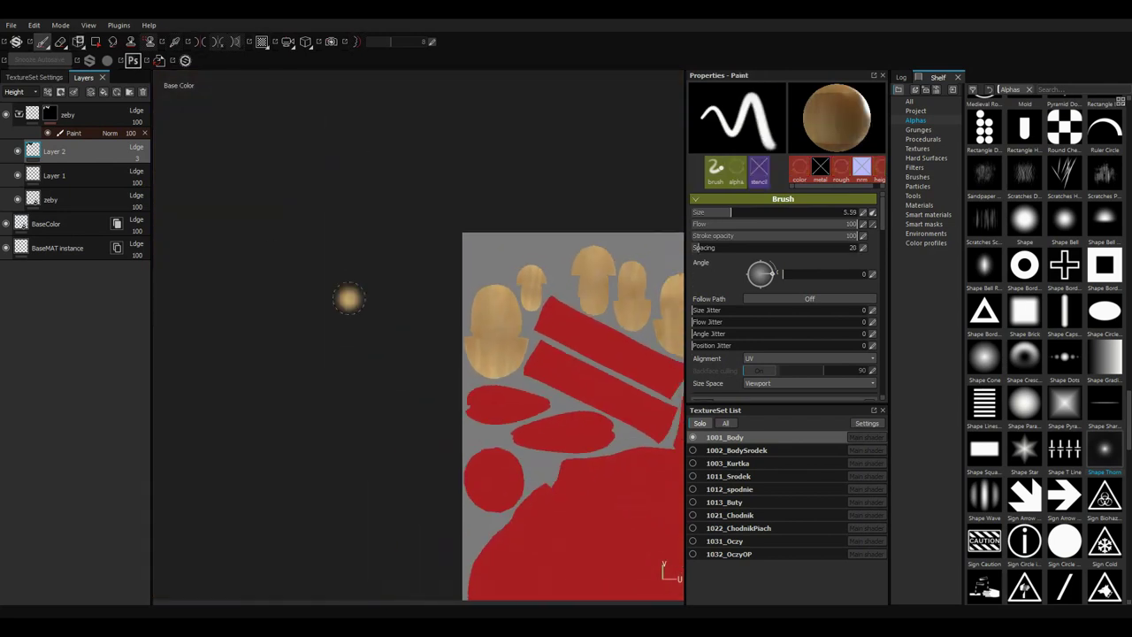
{"action": "key", "text": "F1"}
{"action": "key", "text": "F2"}
{"action": "scroll", "coordinate": [345, 345], "scroll_direction": "up", "scroll_amount": 2}
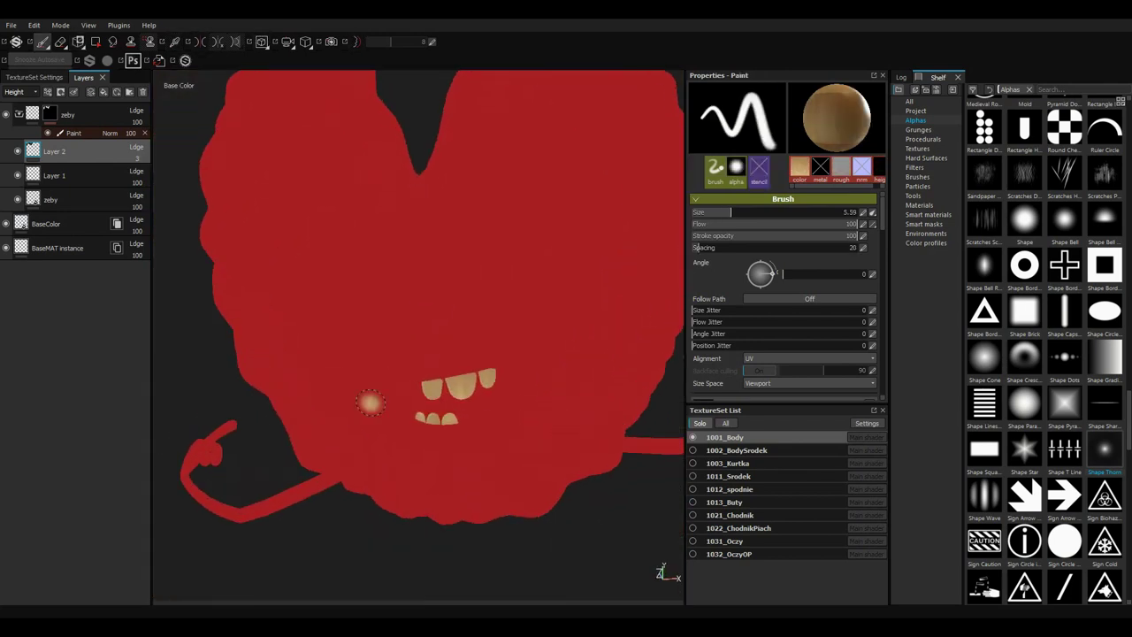
{"action": "scroll", "coordinate": [366, 399], "scroll_direction": "up", "scroll_amount": 5}
{"action": "key", "text": "m"}
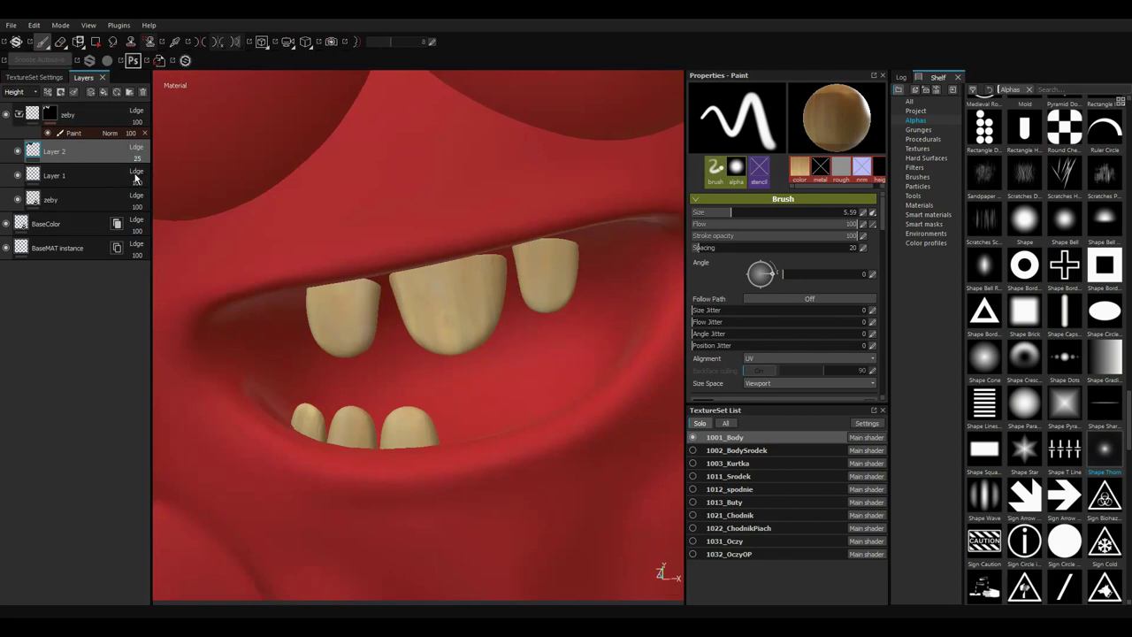
Add a Levels adjustment to Layer 2 with the low input set to 0.
{"action": "right_click", "coordinate": [69, 148]}
{"action": "left_click", "coordinate": [106, 221]}
{"action": "left_click_drag", "start_coordinate": [468, 253], "coordinate": [498, 283], "text": "alt"}
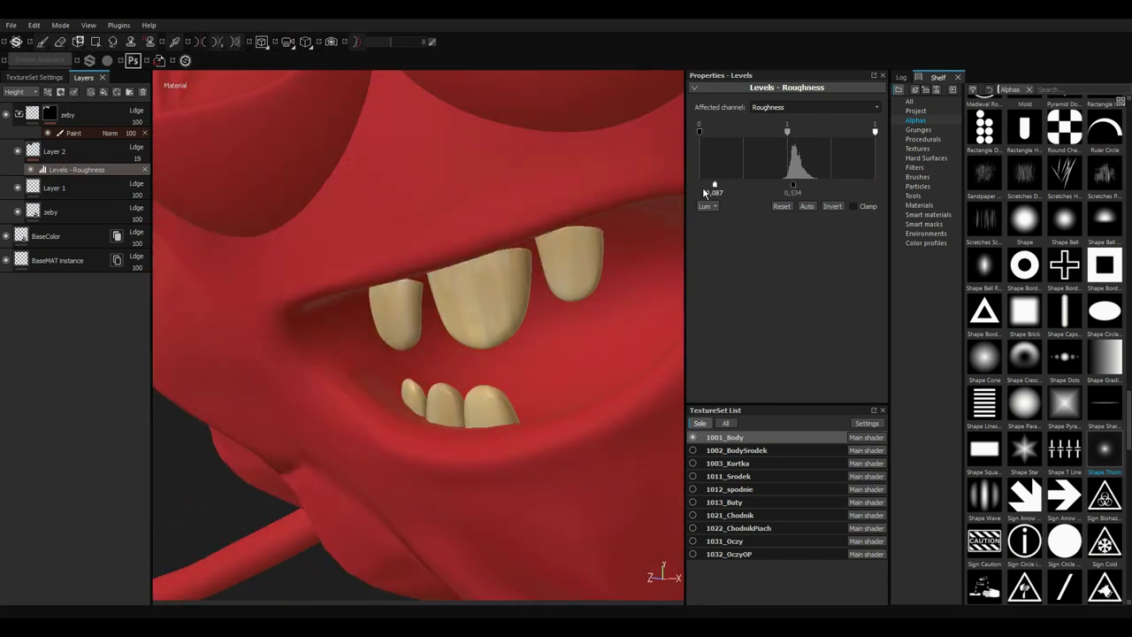
{"action": "left_click_drag", "start_coordinate": [705, 192], "coordinate": [698, 192]}
{"action": "left_click_drag", "start_coordinate": [672, 199], "coordinate": [514, 206], "text": "alt"}
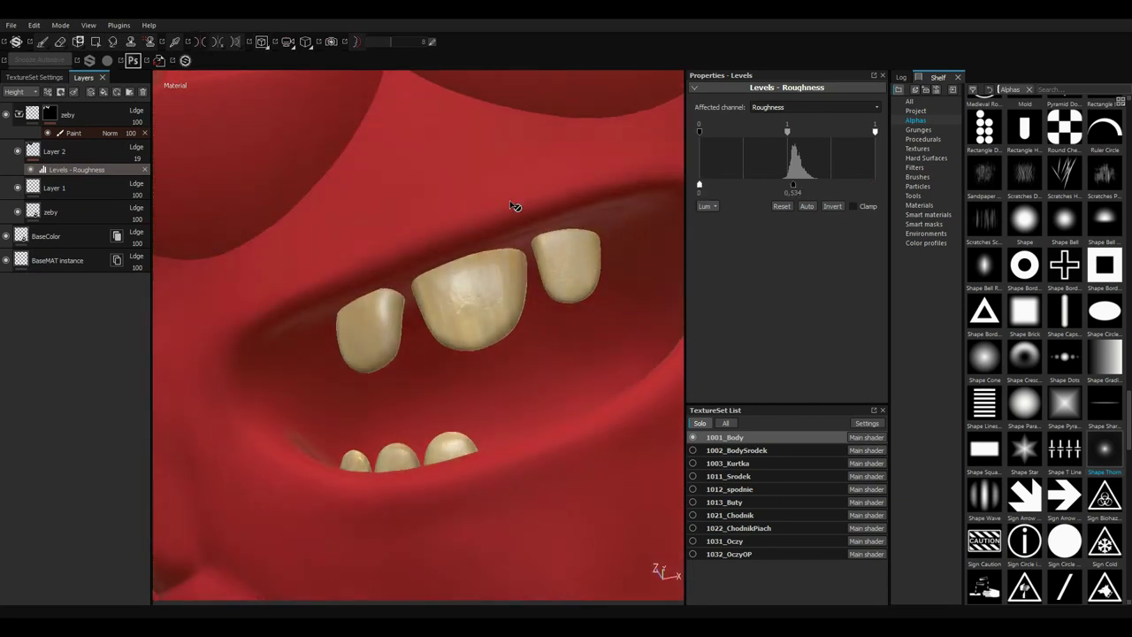
Tune the Levels - Roughness effect to 0.467 so the teeth look matte.
{"action": "left_click", "coordinate": [86, 155]}
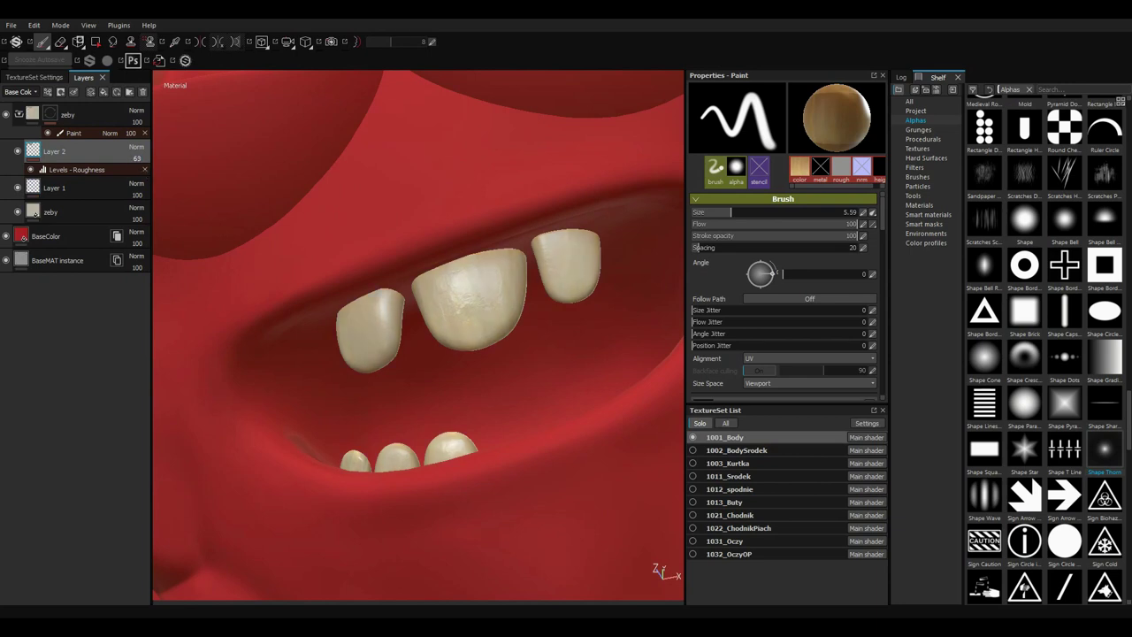
{"action": "mouse_move", "coordinate": [155, 175]}
{"action": "left_mouse_down", "text": "alt"}
{"action": "mouse_move", "coordinate": [328, 215]}
{"action": "mouse_move", "coordinate": [423, 188]}
{"action": "left_mouse_up", "text": "alt"}
{"action": "scroll", "coordinate": [576, 267], "scroll_direction": "up", "scroll_amount": 3}
{"action": "scroll", "coordinate": [521, 283], "scroll_direction": "up", "scroll_amount": 3}
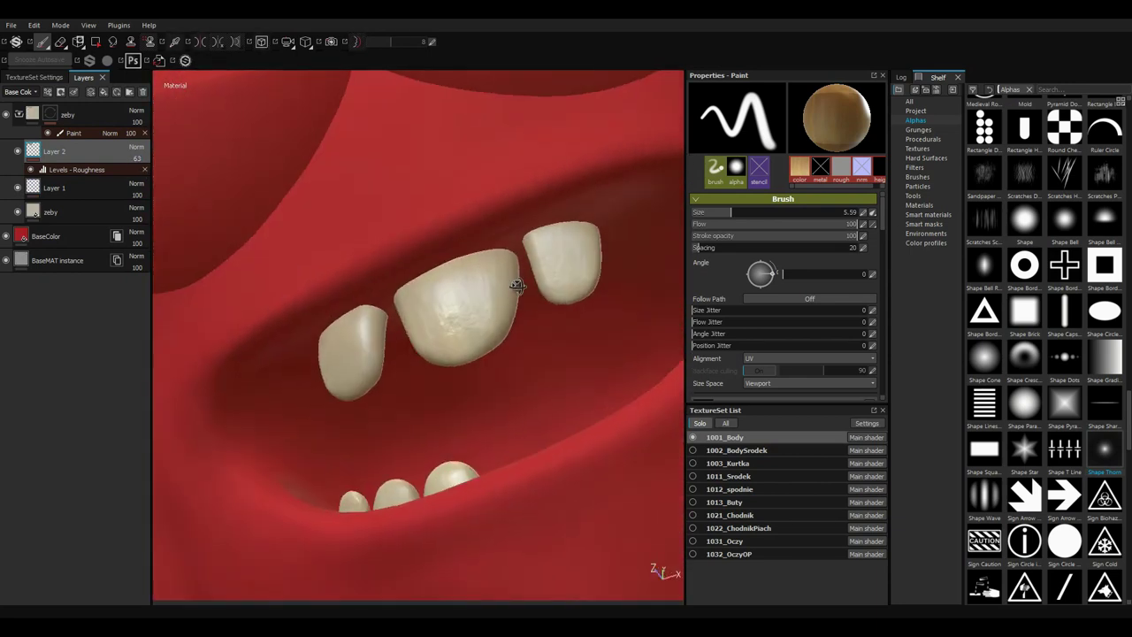
{"action": "left_click", "coordinate": [27, 106]}
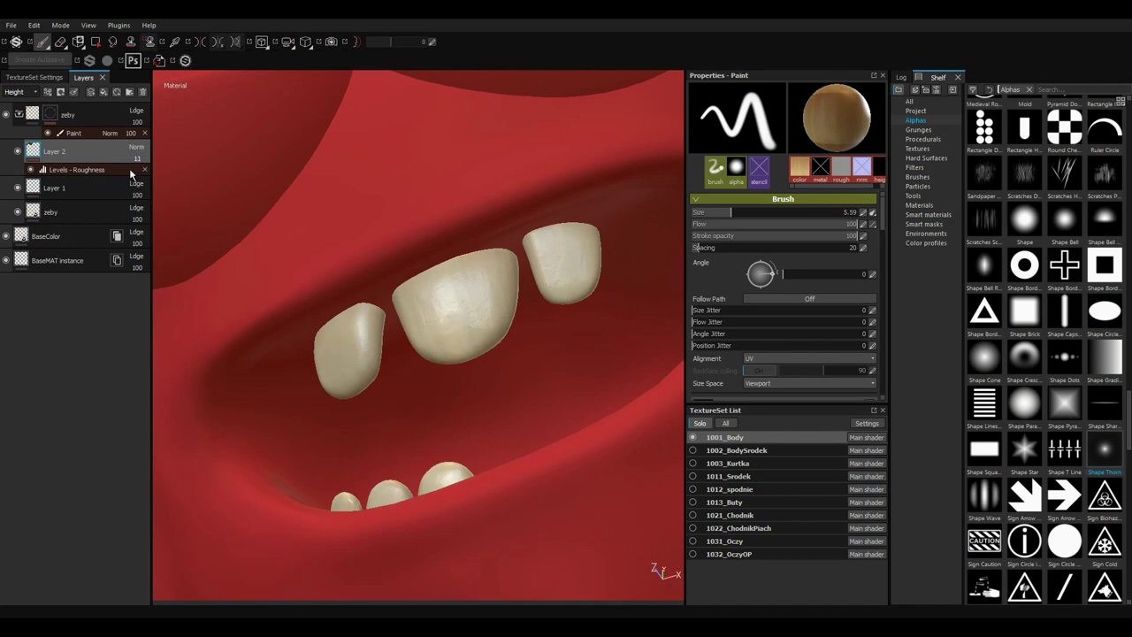
{"action": "mouse_move", "coordinate": [130, 175]}
{"action": "left_mouse_down", "text": "alt"}
{"action": "mouse_move", "coordinate": [374, 248]}
{"action": "mouse_move", "coordinate": [424, 180]}
{"action": "mouse_move", "coordinate": [462, 240]}
{"action": "mouse_move", "coordinate": [166, 186]}
{"action": "left_mouse_up", "text": "alt"}
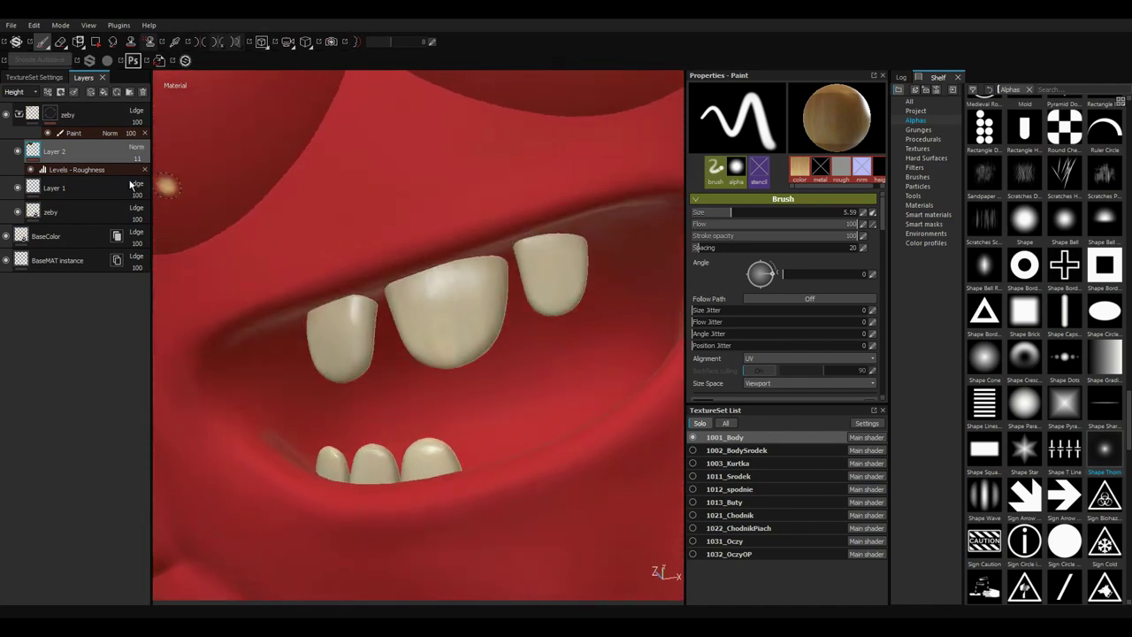
{"action": "left_click", "coordinate": [124, 170]}
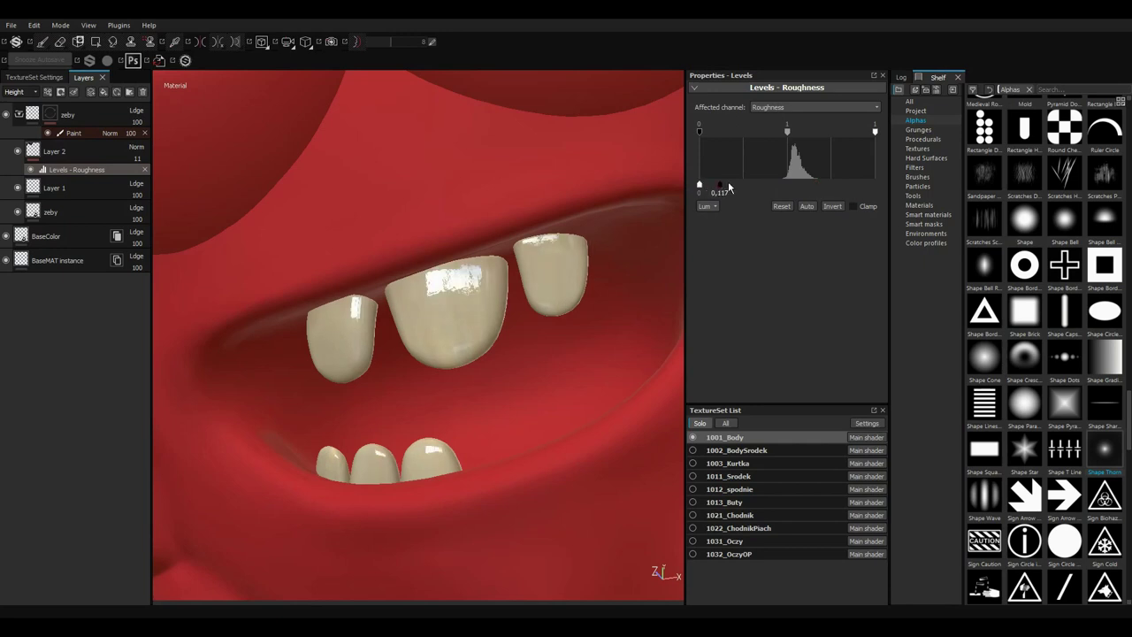
{"action": "mouse_move", "coordinate": [655, 204]}
{"action": "left_mouse_down", "text": "alt"}
{"action": "mouse_move", "coordinate": [493, 245]}
{"action": "mouse_move", "coordinate": [528, 118]}
{"action": "left_mouse_up", "text": "alt"}
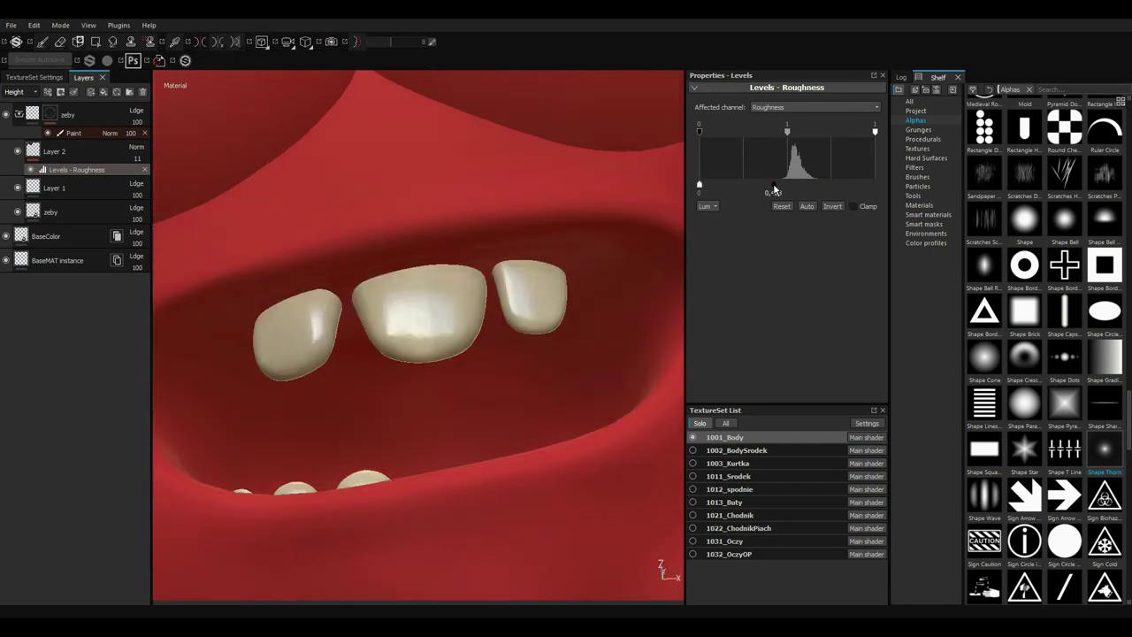
Toggle Layer 2 visibility to compare, then move Layer 1 above Layer 2.
{"action": "mouse_move", "coordinate": [531, 207]}
{"action": "left_mouse_down", "text": "alt"}
{"action": "mouse_move", "coordinate": [394, 213]}
{"action": "mouse_move", "coordinate": [469, 217]}
{"action": "mouse_move", "coordinate": [271, 182]}
{"action": "left_mouse_up", "text": "alt"}
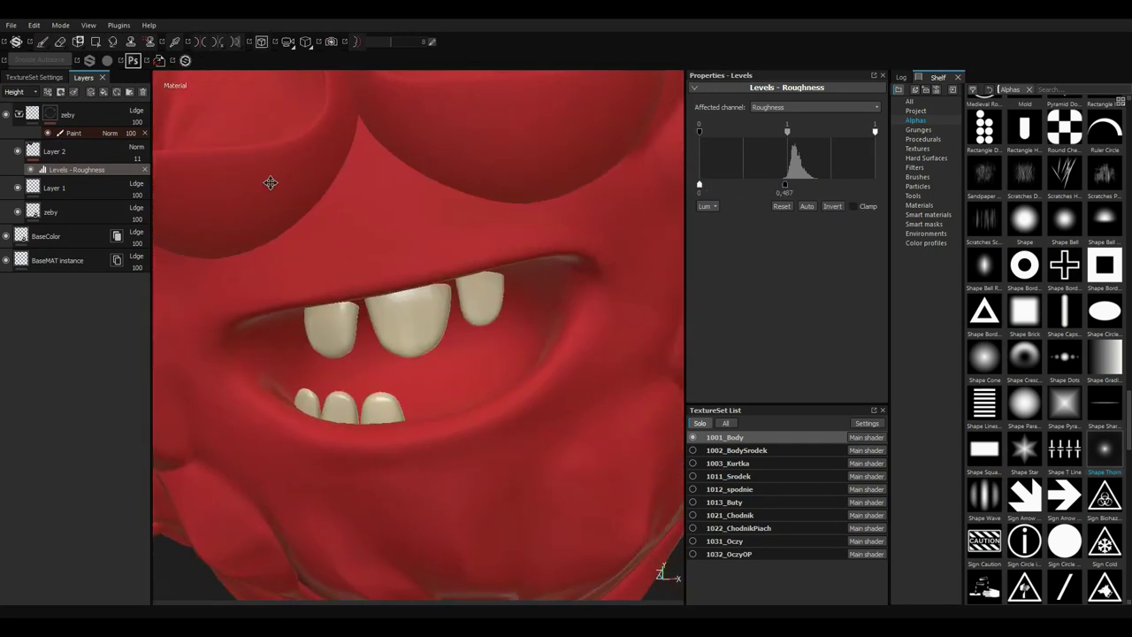
{"action": "left_click", "coordinate": [23, 154]}
{"action": "left_click", "coordinate": [19, 152]}
{"action": "left_click", "coordinate": [19, 152]}
{"action": "left_click", "coordinate": [25, 188]}
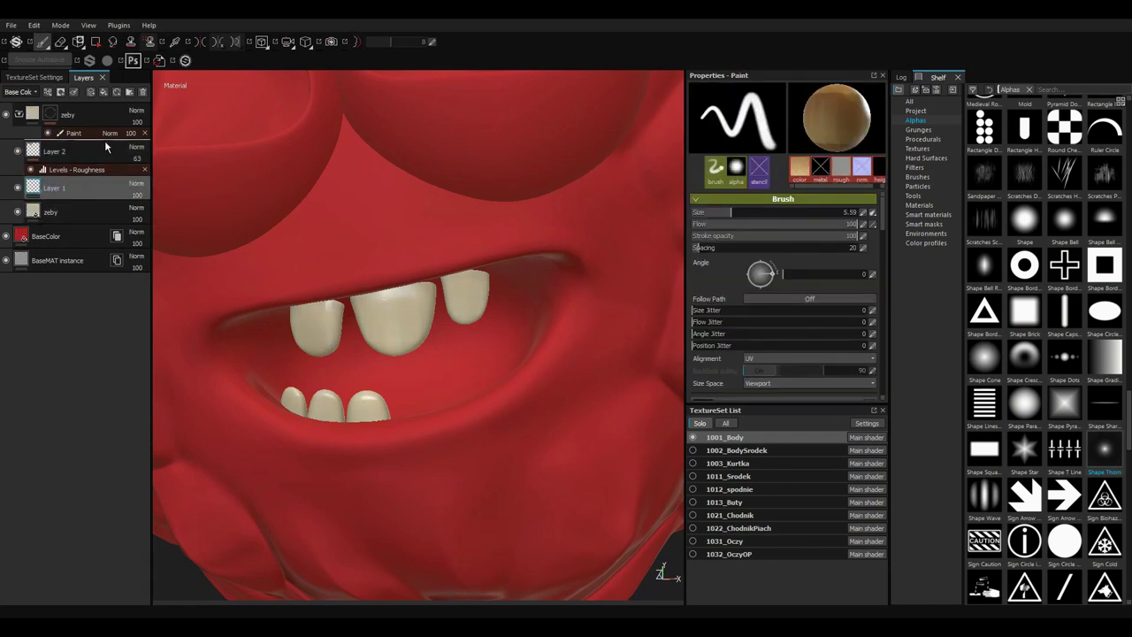
{"action": "left_click_drag", "start_coordinate": [53, 187], "coordinate": [104, 148]}
{"action": "left_click_drag", "start_coordinate": [263, 147], "coordinate": [457, 189], "text": "alt"}
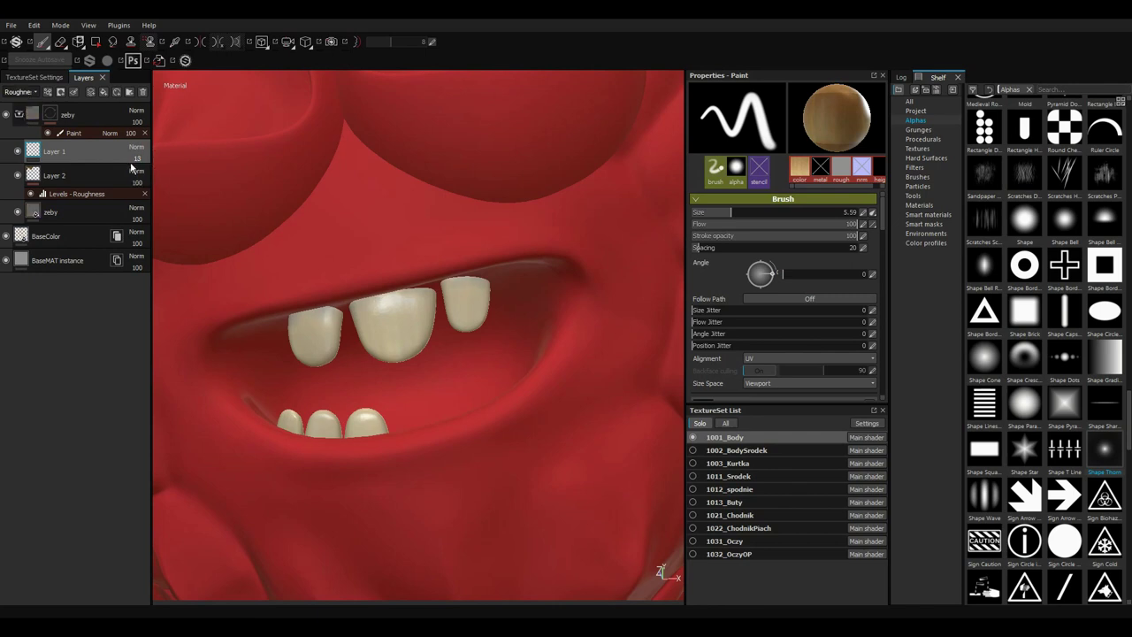
Switch the layer list to show Base Color settings instead of Roughness.
{"action": "scroll", "coordinate": [387, 258], "scroll_direction": "down", "scroll_amount": 3}
{"action": "scroll", "coordinate": [387, 309], "scroll_direction": "down", "scroll_amount": 3}
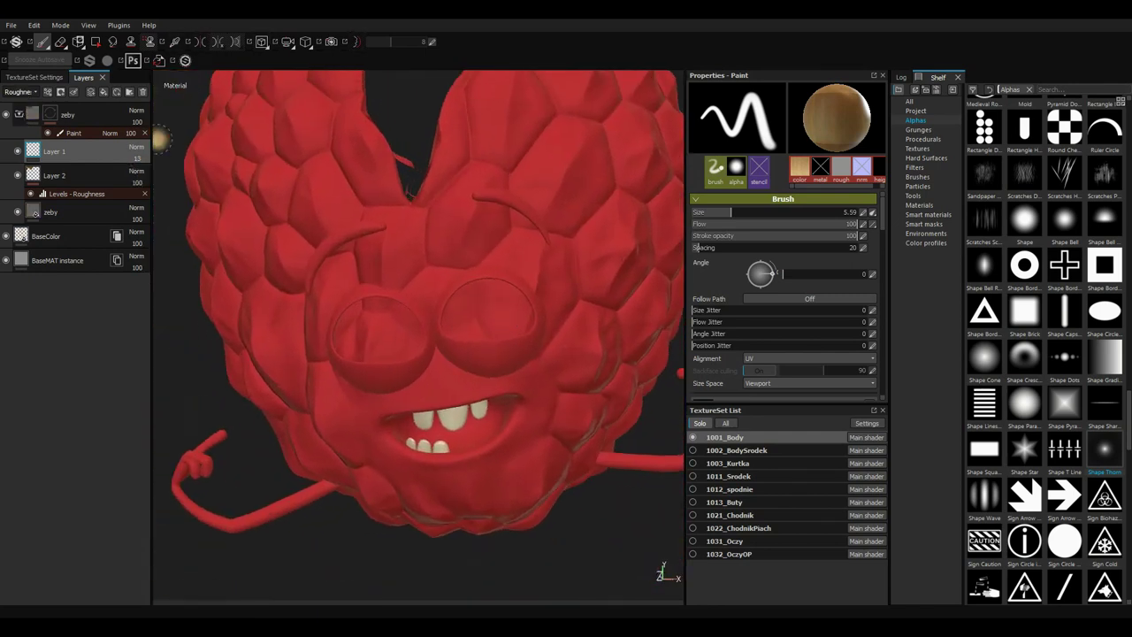
{"action": "left_click", "coordinate": [19, 92]}
{"action": "left_click", "coordinate": [31, 106]}
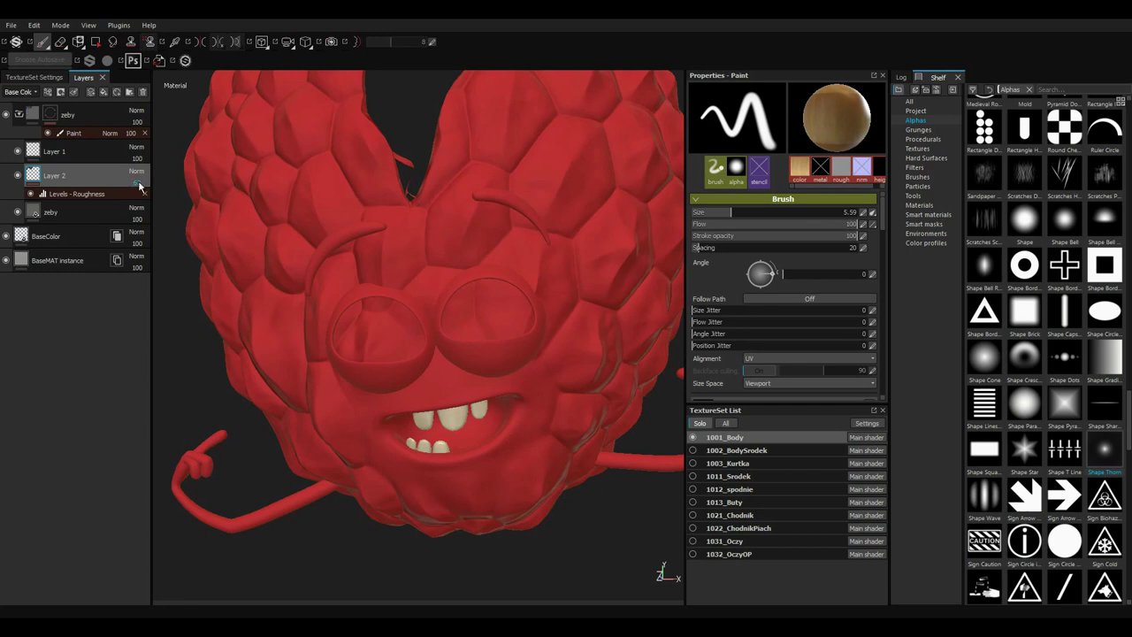
{"action": "scroll", "coordinate": [407, 292], "scroll_direction": "up", "scroll_amount": 3}
{"action": "scroll", "coordinate": [486, 348], "scroll_direction": "up", "scroll_amount": 3}
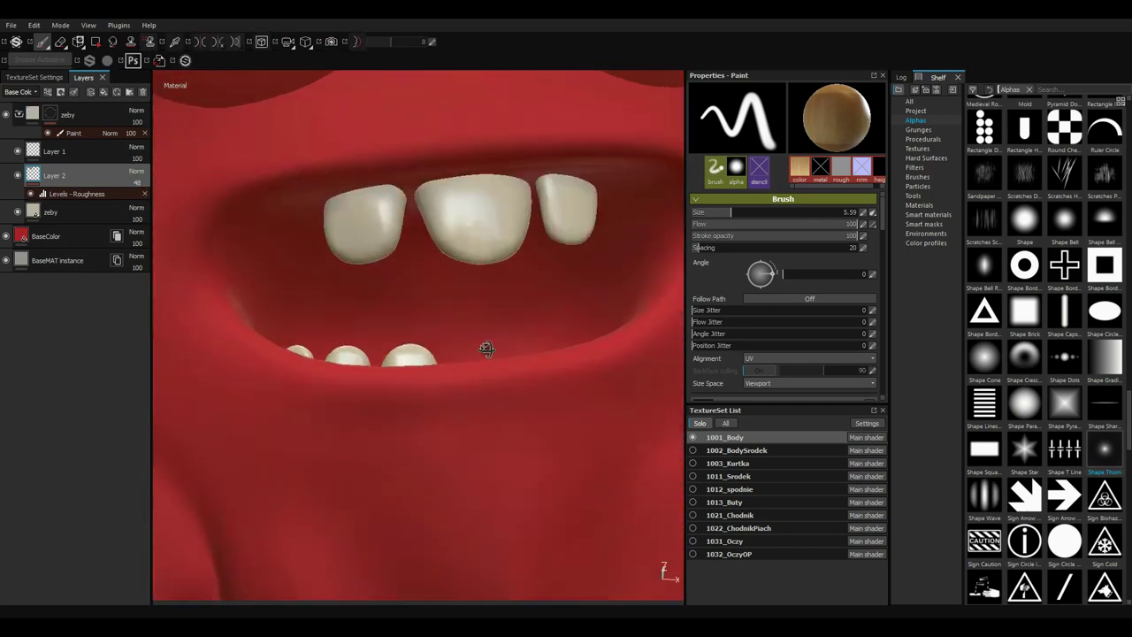
Orbit the character while cycling Base Color, Roughness and full material previews.
{"action": "left_click_drag", "start_coordinate": [486, 348], "coordinate": [389, 384], "text": "alt"}
{"action": "scroll", "coordinate": [419, 237], "scroll_direction": "down", "scroll_amount": 5}
{"action": "left_click_drag", "start_coordinate": [419, 237], "coordinate": [475, 194], "text": "alt"}
{"action": "key", "text": "c"}
{"action": "scroll", "coordinate": [475, 195], "scroll_direction": "up", "scroll_amount": 3}
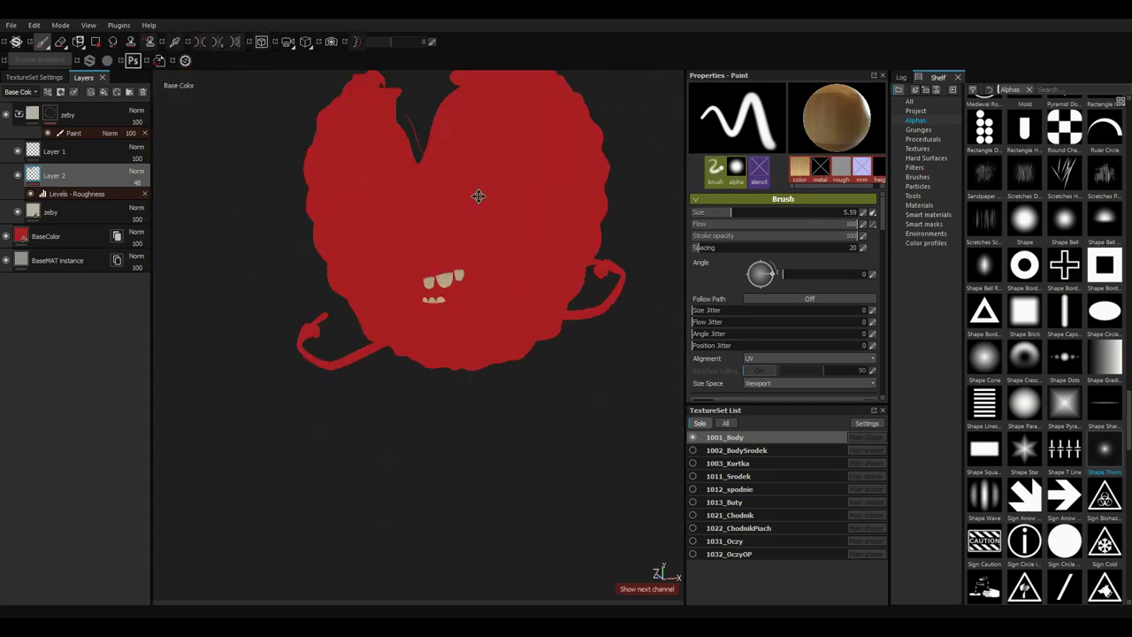
{"action": "scroll", "coordinate": [367, 323], "scroll_direction": "up", "scroll_amount": 3}
{"action": "key", "text": "c"}
{"action": "key", "text": "c"}
{"action": "key", "text": "c"}
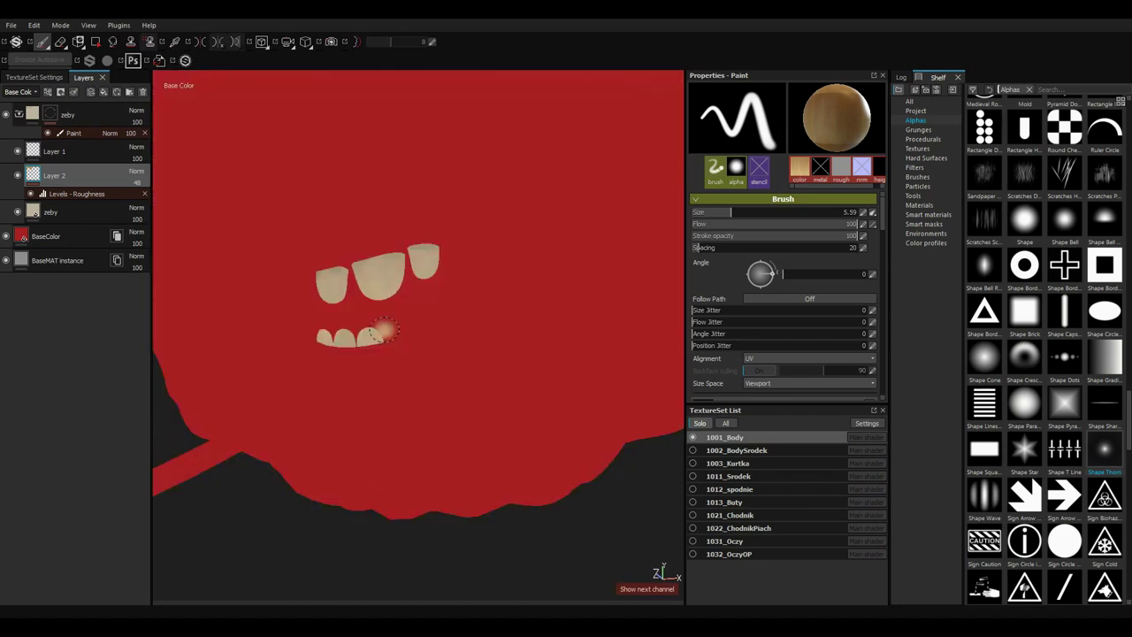
{"action": "key", "text": "m"}
Orbit the whole character and toggle the 3D/2D split view back to 3D only.
{"action": "scroll", "coordinate": [526, 329], "scroll_direction": "down", "scroll_amount": 3}
{"action": "scroll", "coordinate": [478, 283], "scroll_direction": "down", "scroll_amount": 3}
{"action": "mouse_move", "coordinate": [450, 242]}
{"action": "left_mouse_down", "text": "alt"}
{"action": "mouse_move", "coordinate": [519, 261]}
{"action": "mouse_move", "coordinate": [515, 309]}
{"action": "left_mouse_up", "text": "alt"}
{"action": "key", "text": "F1"}
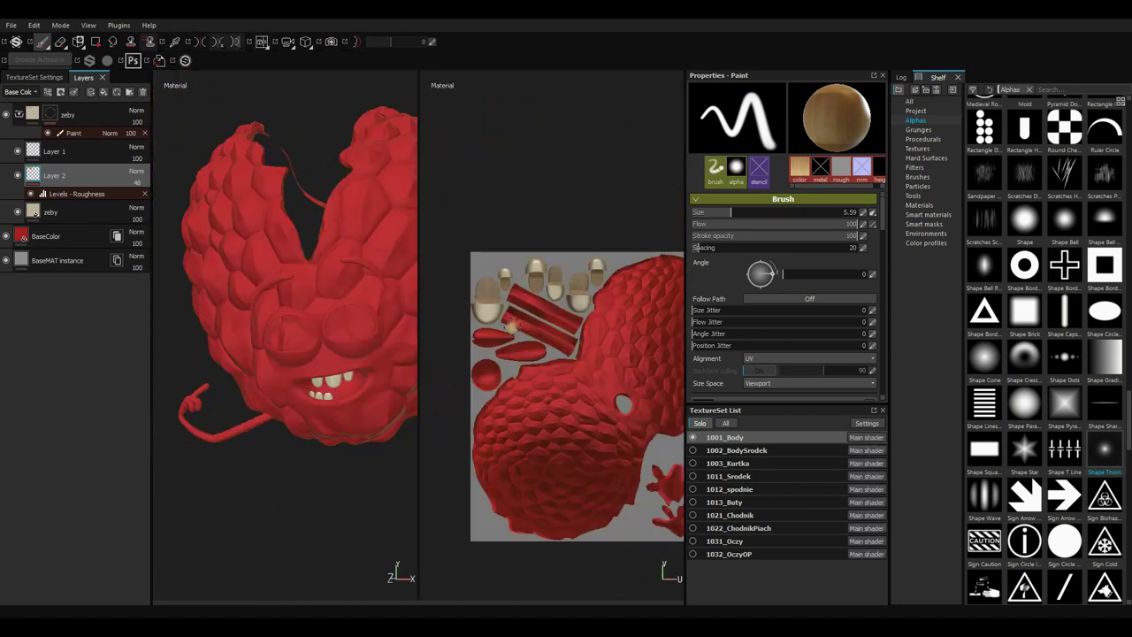
{"action": "key", "text": "F2"}
Show all texture sets, inspect 1013_Buty's purple Fill layer 1, then activate 1001_Body.
{"action": "left_click", "coordinate": [725, 422]}
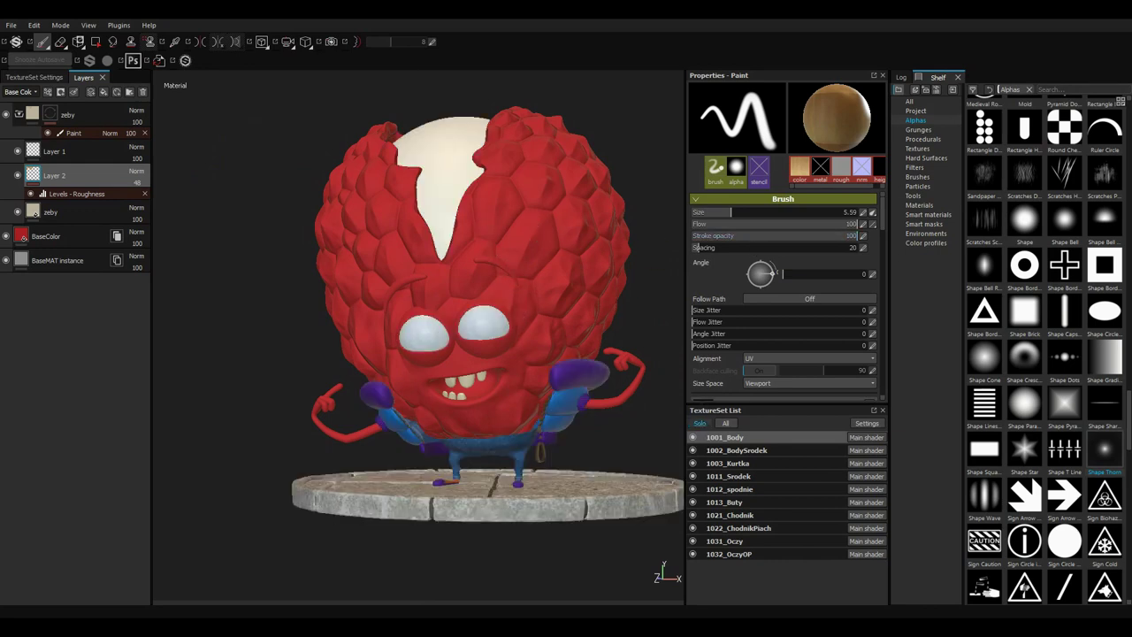
{"action": "left_click_drag", "start_coordinate": [460, 292], "coordinate": [424, 301], "text": "alt"}
{"action": "scroll", "coordinate": [425, 301], "scroll_direction": "up", "scroll_amount": 5}
{"action": "scroll", "coordinate": [425, 336], "scroll_direction": "up", "scroll_amount": 5}
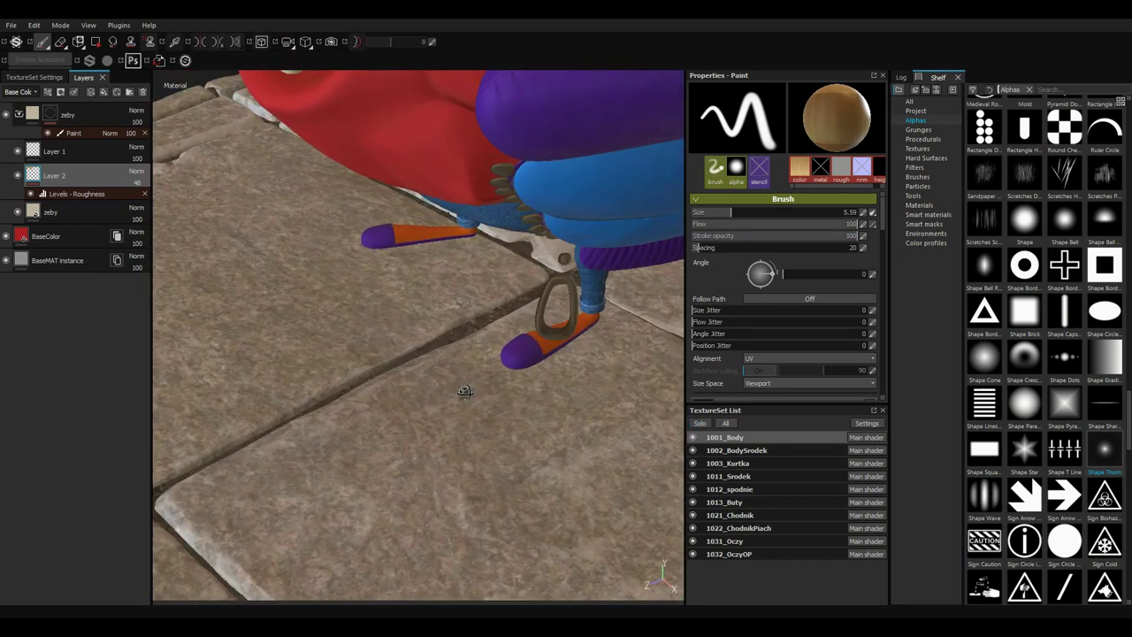
{"action": "left_click", "coordinate": [748, 502]}
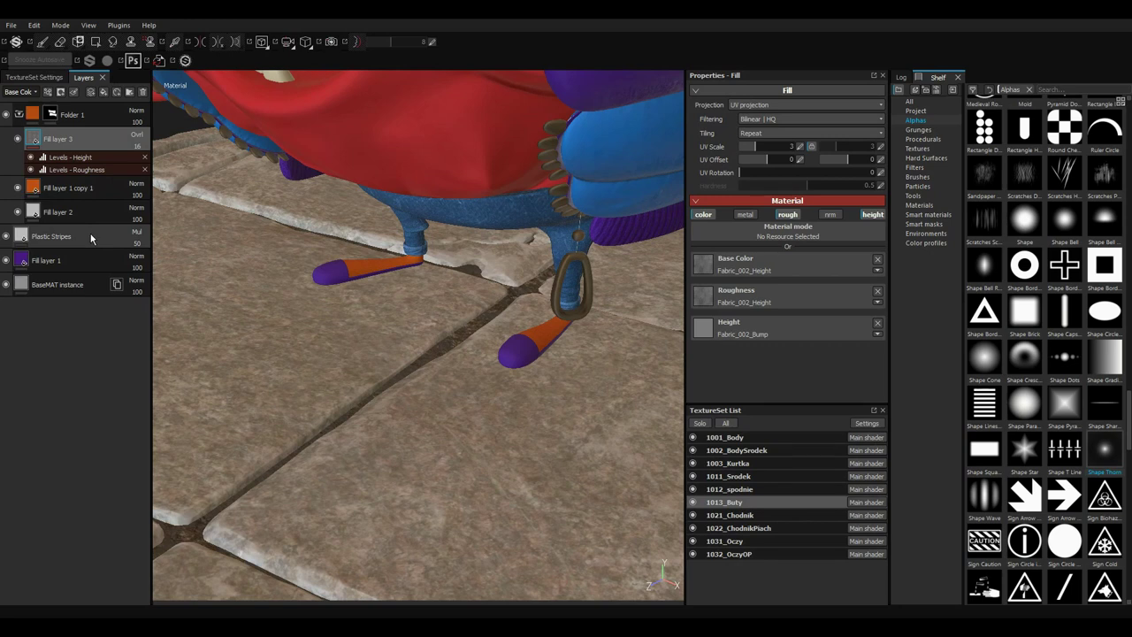
{"action": "left_click", "coordinate": [93, 261]}
{"action": "scroll", "coordinate": [232, 403], "scroll_direction": "down", "scroll_amount": 5}
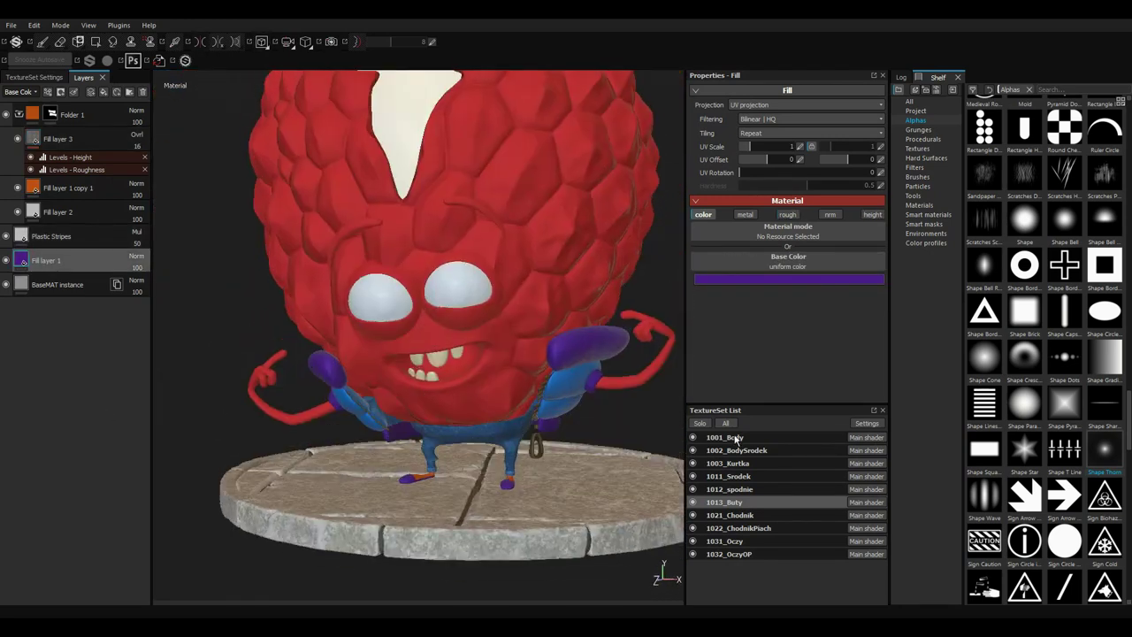
{"action": "left_click", "coordinate": [725, 437]}
Paste a purple fill layer over the body and group it into a folder named brwi.
{"action": "key", "text": "ctrl+v"}
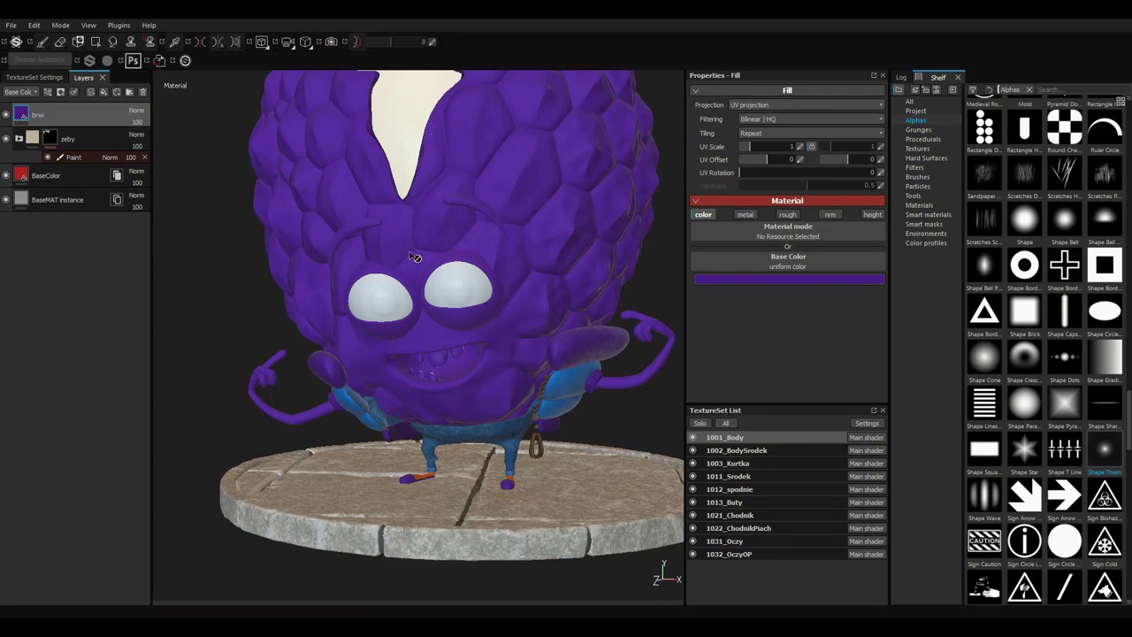
{"action": "left_click_drag", "start_coordinate": [414, 256], "coordinate": [460, 272], "text": "alt"}
{"action": "key", "text": "ctrl+g"}
{"action": "double_click", "coordinate": [54, 115]}
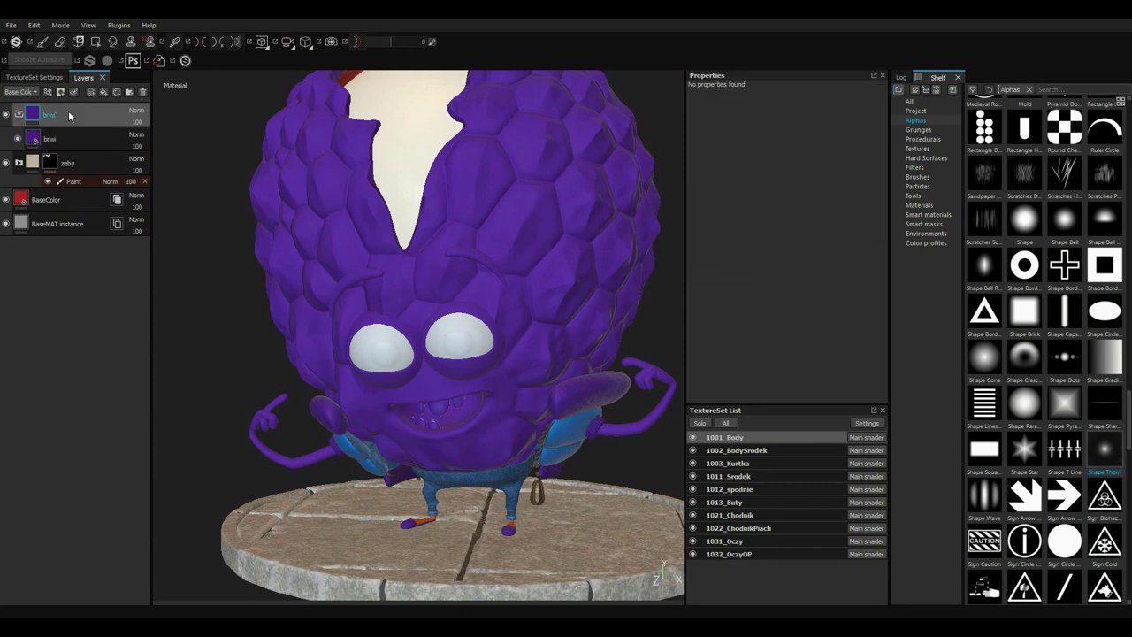
Give brwi a black mask and polygon-fill the eyebrow islands in the UV view.
{"action": "key", "text": "1"}
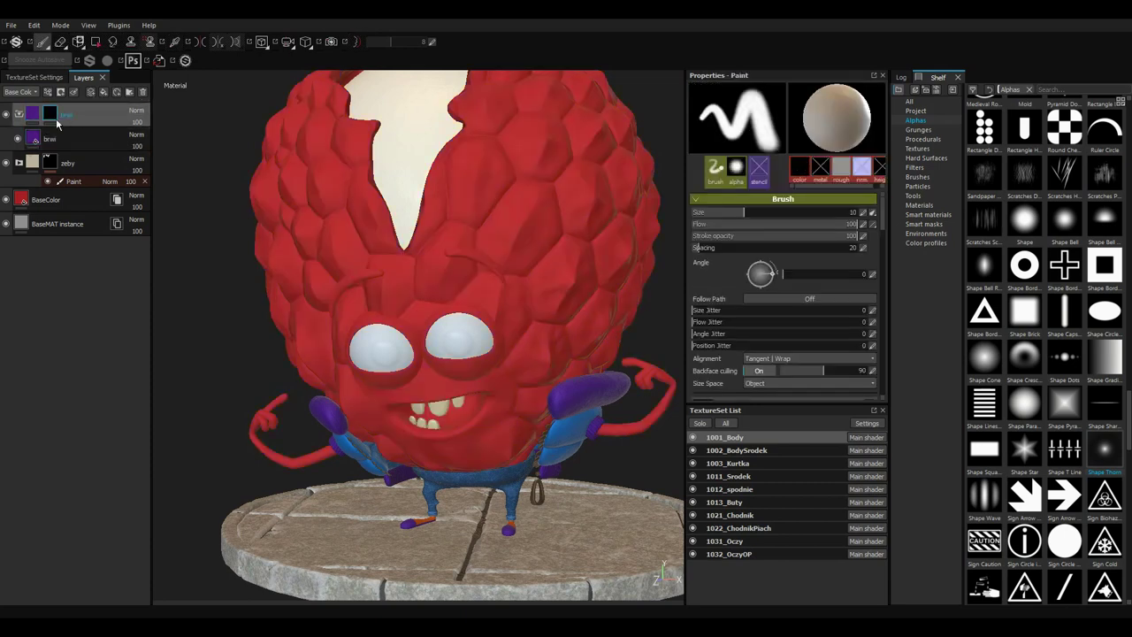
{"action": "key", "text": "F1"}
{"action": "key", "text": "F3"}
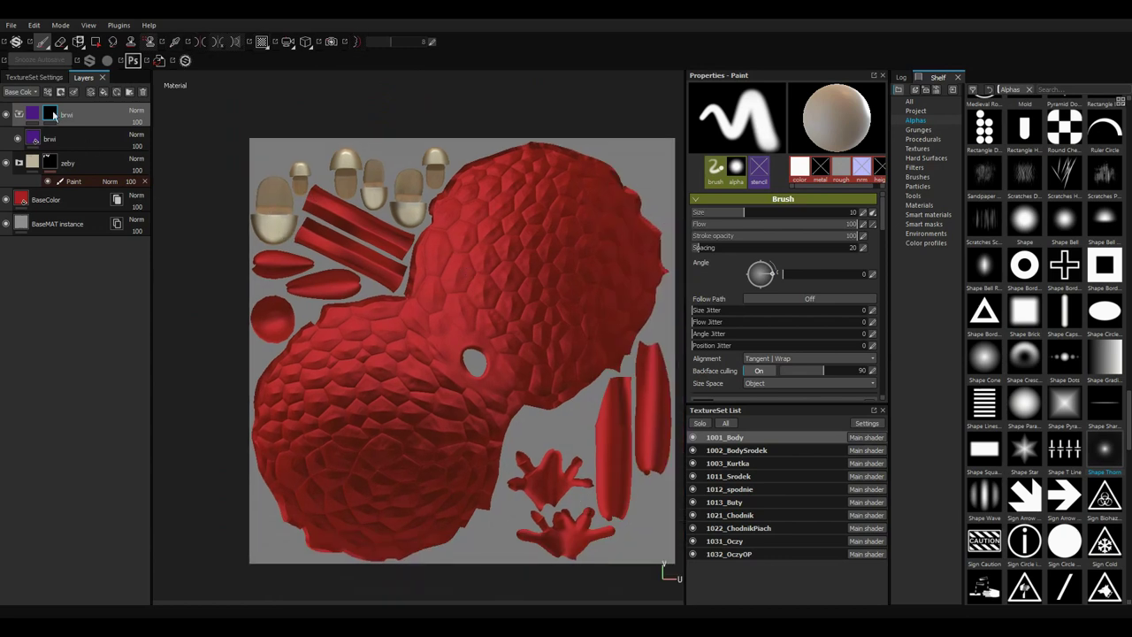
{"action": "right_click", "coordinate": [55, 115]}
{"action": "left_click", "coordinate": [110, 138]}
{"action": "key", "text": "4"}
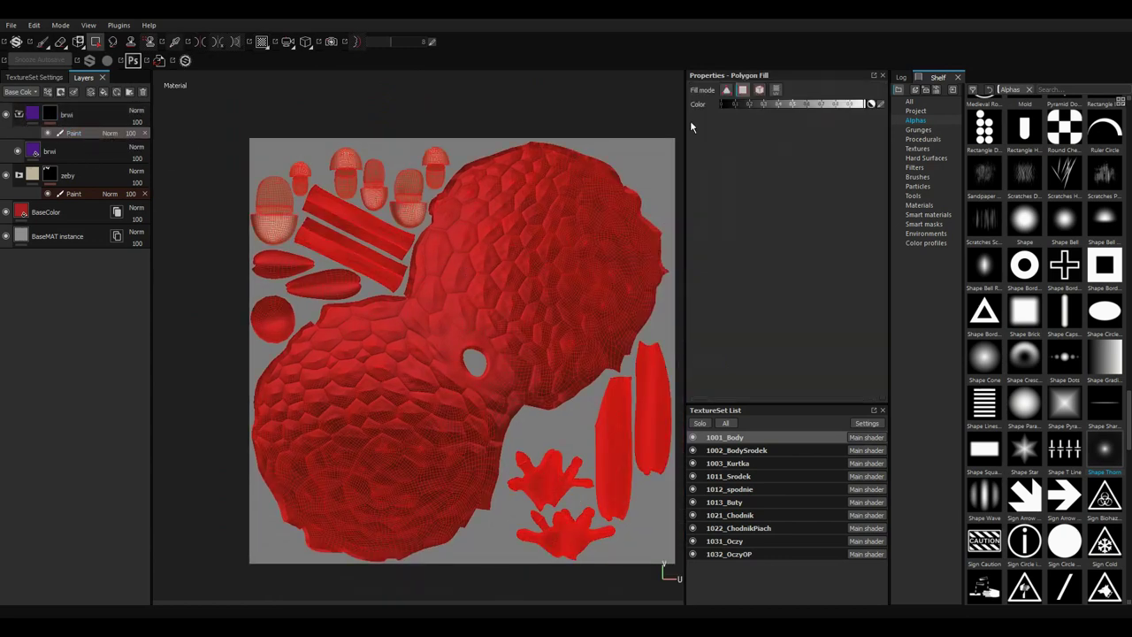
{"action": "key", "text": "1"}
{"action": "key", "text": "F2"}
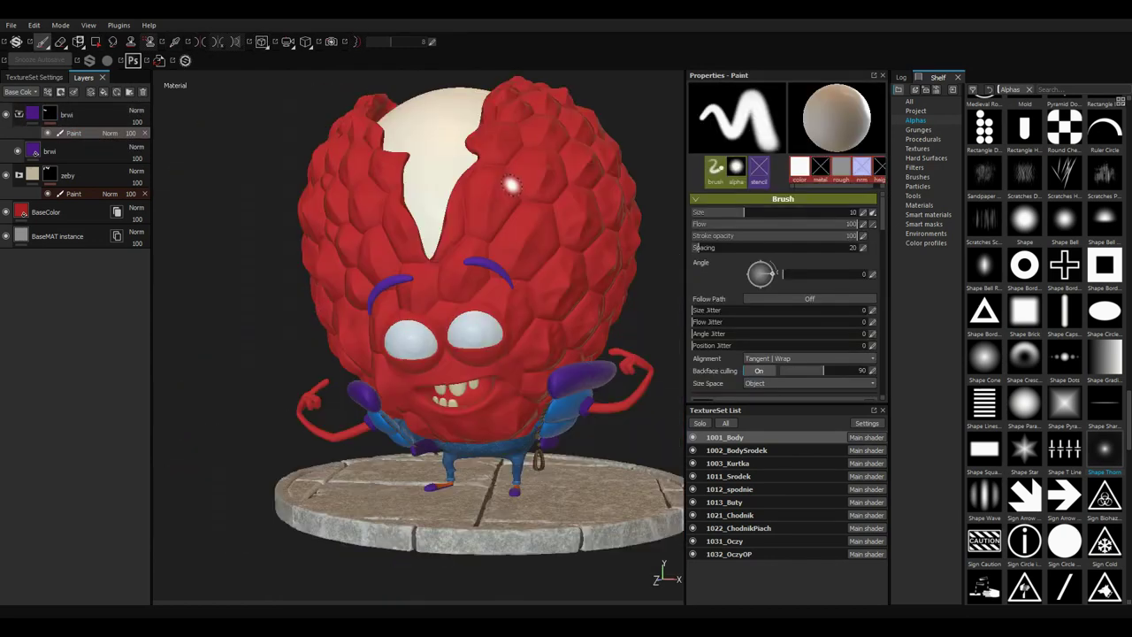
Orbit around the character to check the purple eyebrows from several angles.
{"action": "mouse_move", "coordinate": [539, 323]}
{"action": "left_mouse_down"}
{"action": "mouse_move", "coordinate": [603, 332]}
{"action": "mouse_move", "coordinate": [480, 295]}
{"action": "mouse_move", "coordinate": [517, 320]}
{"action": "left_mouse_up"}
{"action": "scroll", "coordinate": [517, 320], "scroll_direction": "up", "scroll_amount": 5}
{"action": "scroll", "coordinate": [538, 361], "scroll_direction": "up", "scroll_amount": 3}
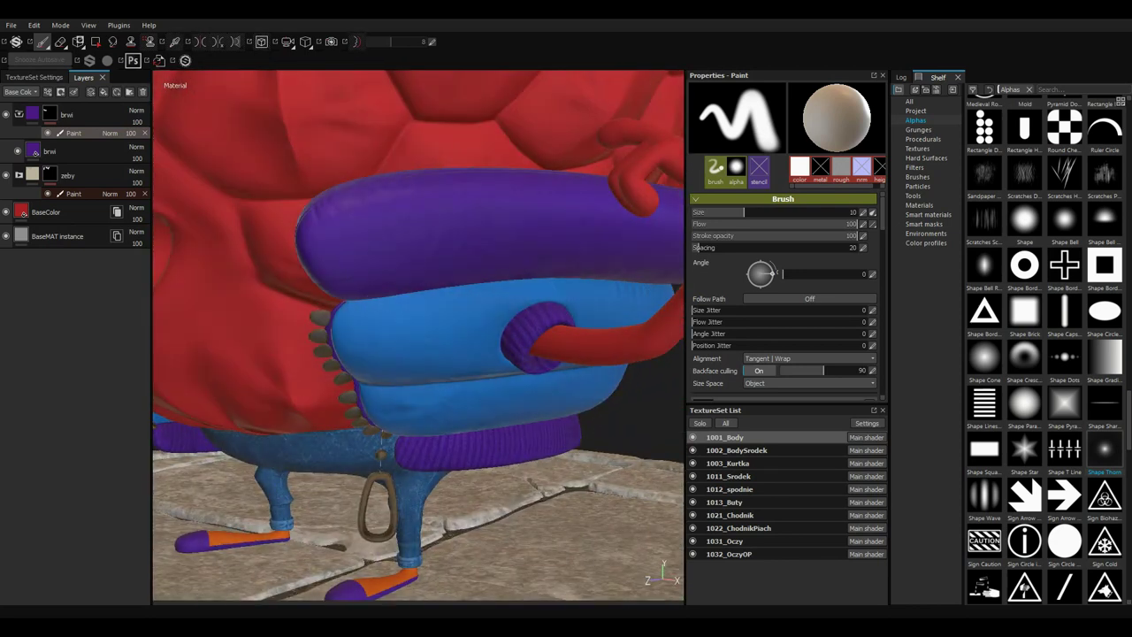
{"action": "mouse_move", "coordinate": [538, 361]}
{"action": "left_mouse_down", "text": "alt"}
{"action": "mouse_move", "coordinate": [404, 179]}
{"action": "mouse_move", "coordinate": [533, 357]}
{"action": "mouse_move", "coordinate": [632, 366]}
{"action": "left_mouse_up", "text": "alt"}
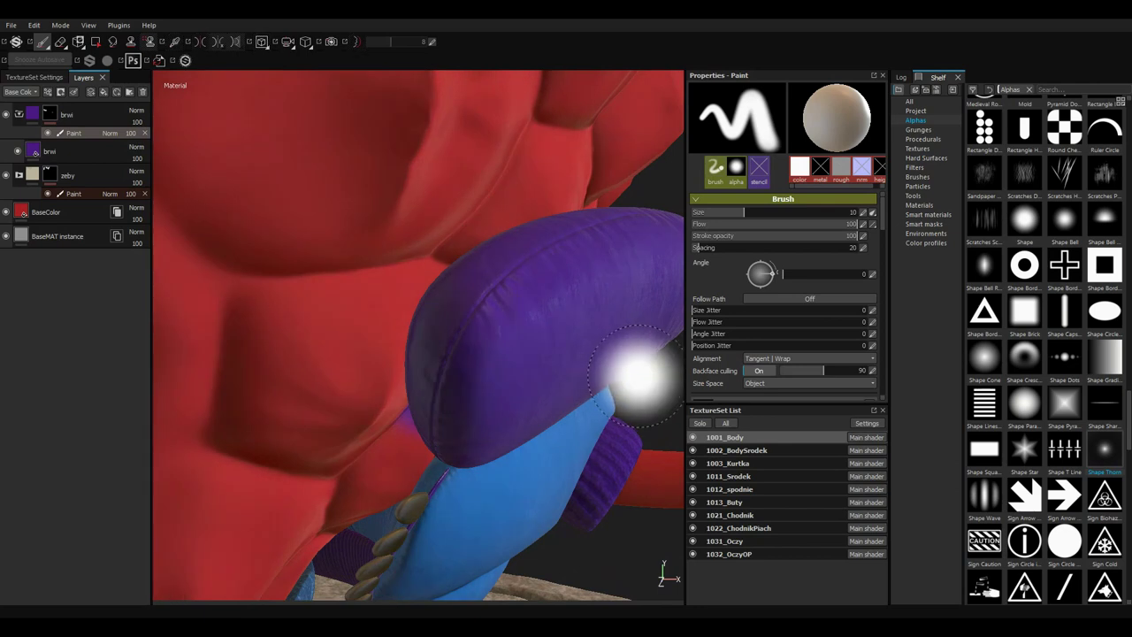
{"action": "scroll", "coordinate": [401, 268], "scroll_direction": "down", "scroll_amount": 8}
{"action": "mouse_move", "coordinate": [401, 268]}
{"action": "left_mouse_down", "text": "alt"}
{"action": "mouse_move", "coordinate": [589, 326]}
{"action": "mouse_move", "coordinate": [394, 251]}
{"action": "left_mouse_up", "text": "alt"}
{"action": "scroll", "coordinate": [589, 326], "scroll_direction": "up", "scroll_amount": 6}
{"action": "scroll", "coordinate": [604, 289], "scroll_direction": "down", "scroll_amount": 8}
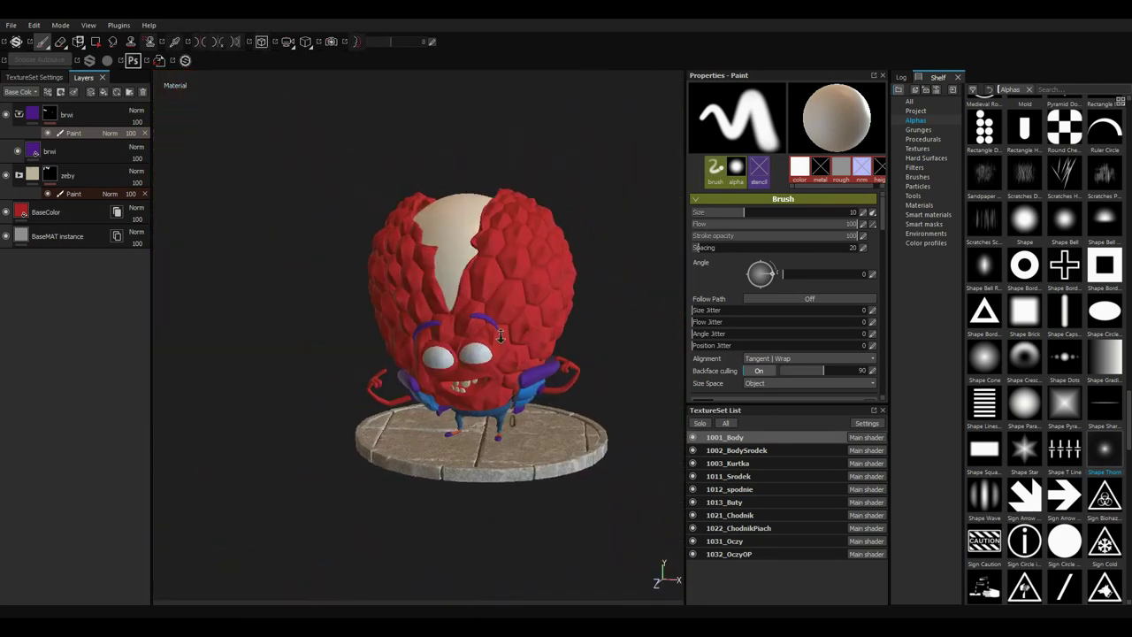
{"action": "scroll", "coordinate": [500, 336], "scroll_direction": "up", "scroll_amount": 4}
{"action": "scroll", "coordinate": [475, 335], "scroll_direction": "down", "scroll_amount": 1}
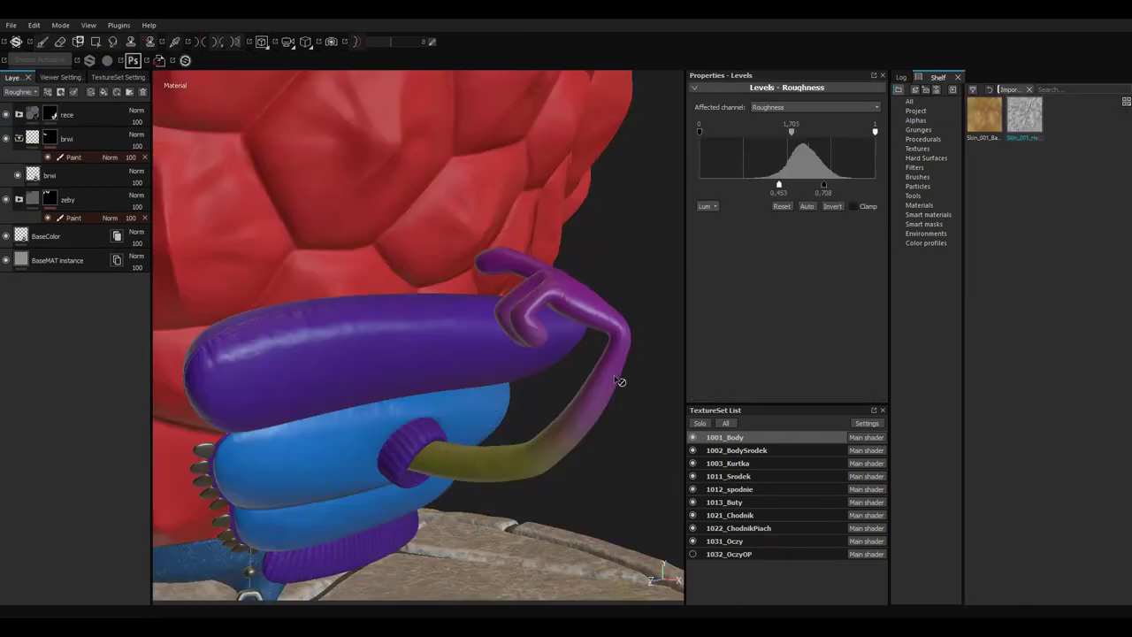
{"action": "mouse_move", "coordinate": [619, 382]}
{"action": "left_mouse_down", "text": "alt"}
{"action": "mouse_move", "coordinate": [607, 410]}
{"action": "mouse_move", "coordinate": [581, 412]}
{"action": "mouse_move", "coordinate": [526, 282]}
{"action": "left_mouse_up", "text": "alt"}
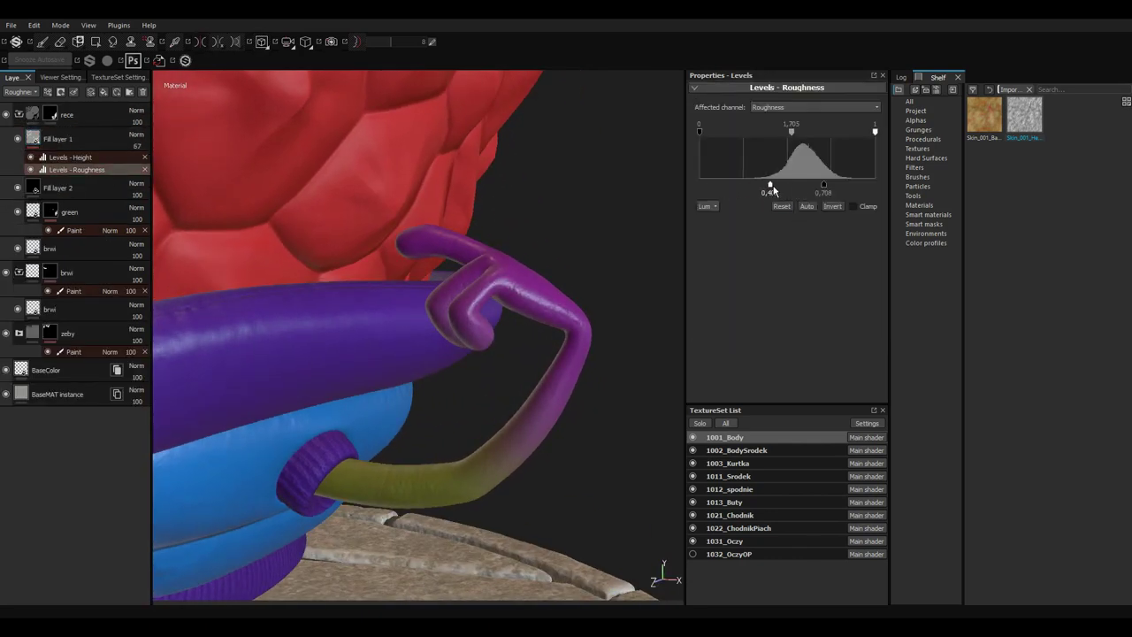
Inspect Fill layer 1, then select and collapse the rece group.
{"action": "left_click", "coordinate": [97, 141]}
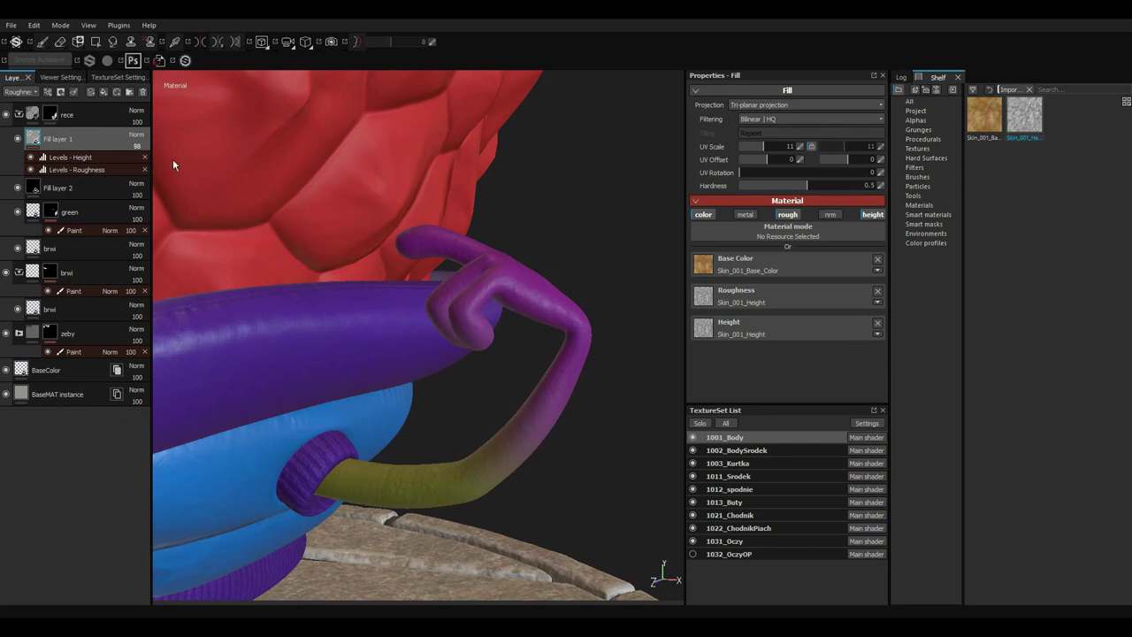
{"action": "mouse_move", "coordinate": [522, 292]}
{"action": "left_mouse_down", "text": "alt"}
{"action": "mouse_move", "coordinate": [518, 323]}
{"action": "mouse_move", "coordinate": [556, 328]}
{"action": "mouse_move", "coordinate": [539, 328]}
{"action": "mouse_move", "coordinate": [557, 433]}
{"action": "mouse_move", "coordinate": [530, 371]}
{"action": "mouse_move", "coordinate": [606, 362]}
{"action": "mouse_move", "coordinate": [501, 322]}
{"action": "left_mouse_up", "text": "alt"}
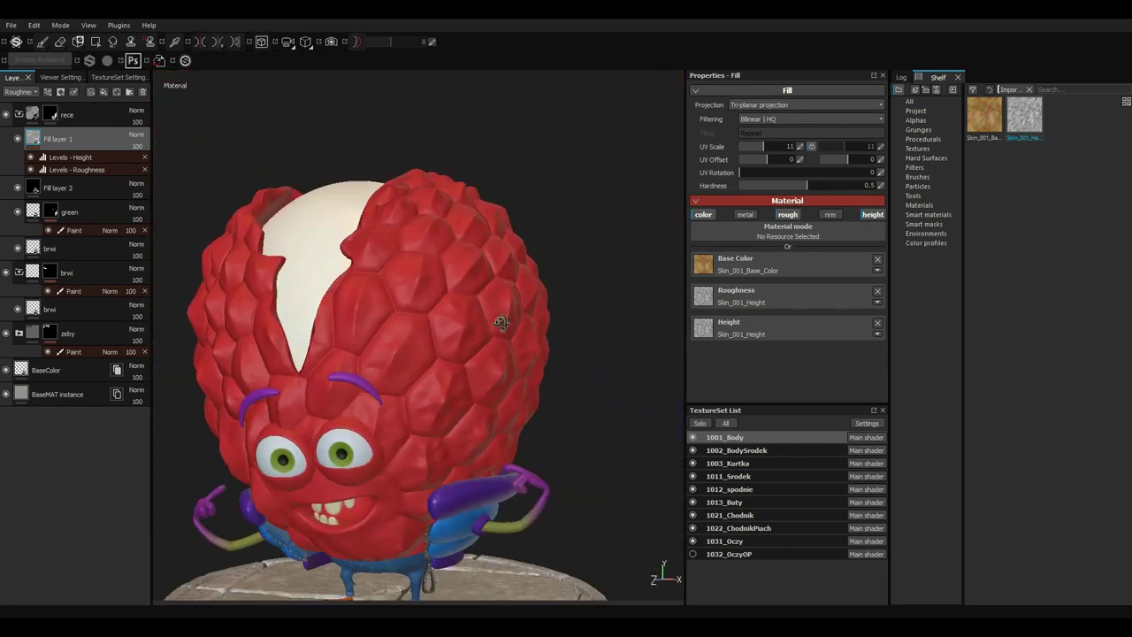
{"action": "scroll", "coordinate": [500, 322], "scroll_direction": "up", "scroll_amount": 3}
{"action": "left_click", "coordinate": [18, 114]}
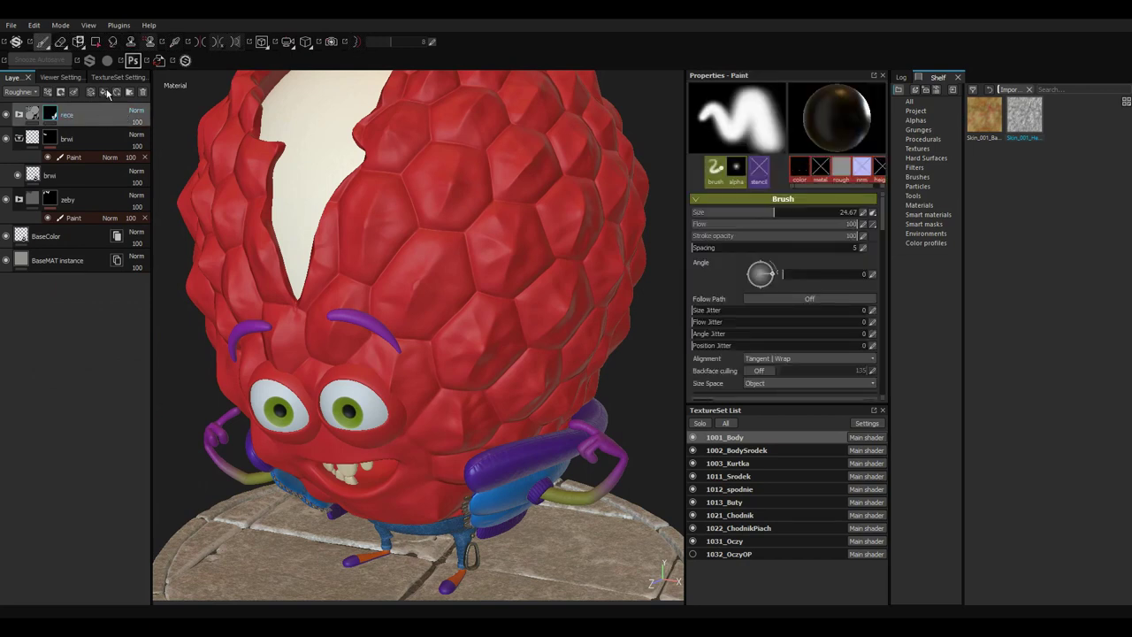
Add a fill layer with color, metal and nrm disabled and roughness about 0.75.
{"action": "left_click", "coordinate": [104, 93]}
{"action": "left_click", "coordinate": [703, 214]}
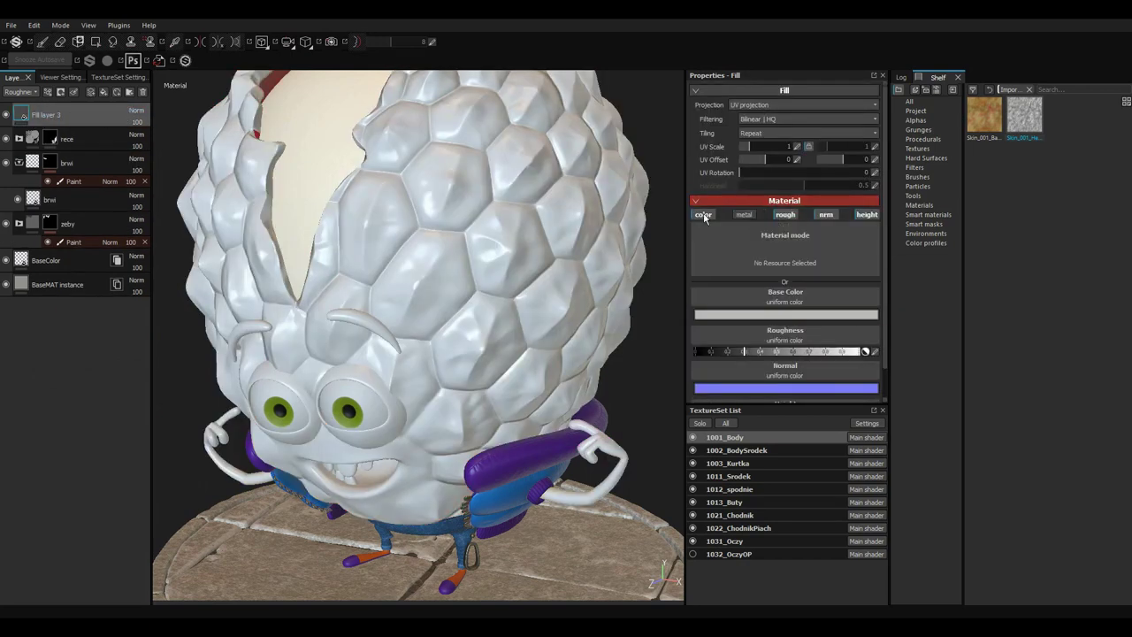
{"action": "left_click", "coordinate": [744, 214]}
{"action": "left_click", "coordinate": [825, 216]}
{"action": "left_click", "coordinate": [825, 278]}
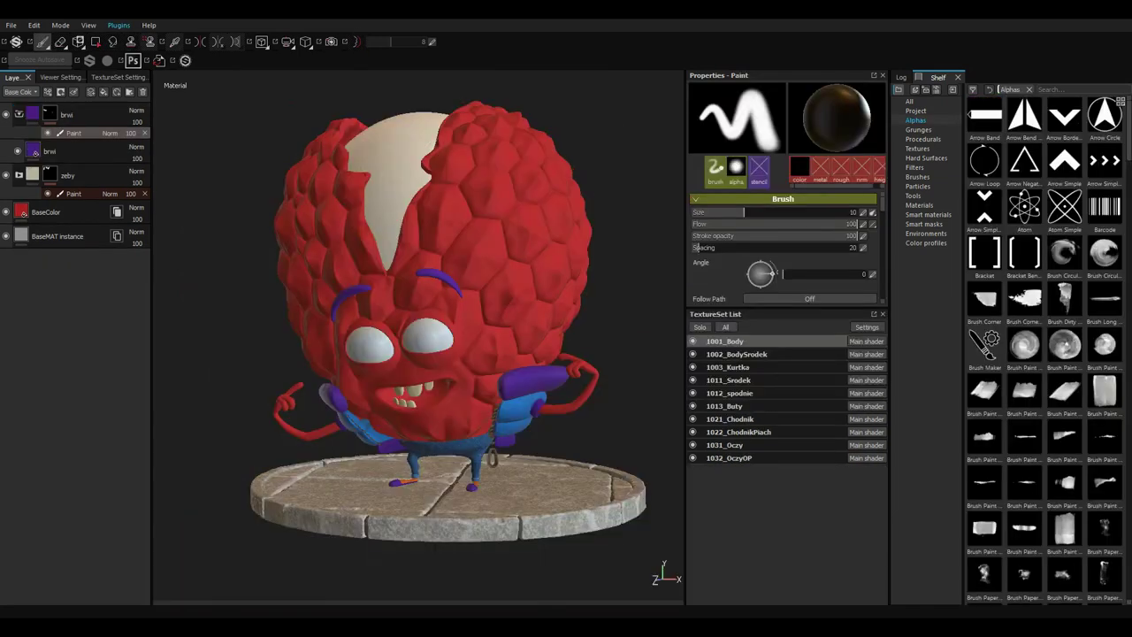
Add a fill without metal, normal or height, using Liczi_DISP16_1001 for base colour and roughness.
{"action": "left_click", "coordinate": [104, 92]}
{"action": "left_click_drag", "start_coordinate": [787, 312], "coordinate": [788, 453]}
{"action": "left_click", "coordinate": [744, 214]}
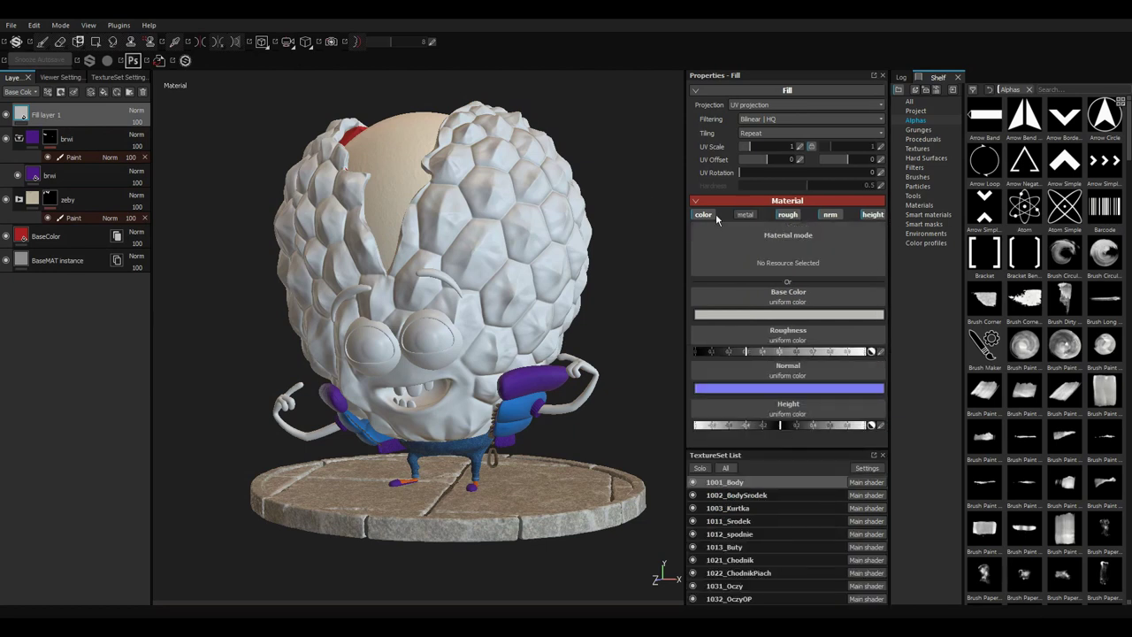
{"action": "left_click", "coordinate": [826, 214]}
{"action": "left_click", "coordinate": [866, 214]}
{"action": "left_click", "coordinate": [916, 111]}
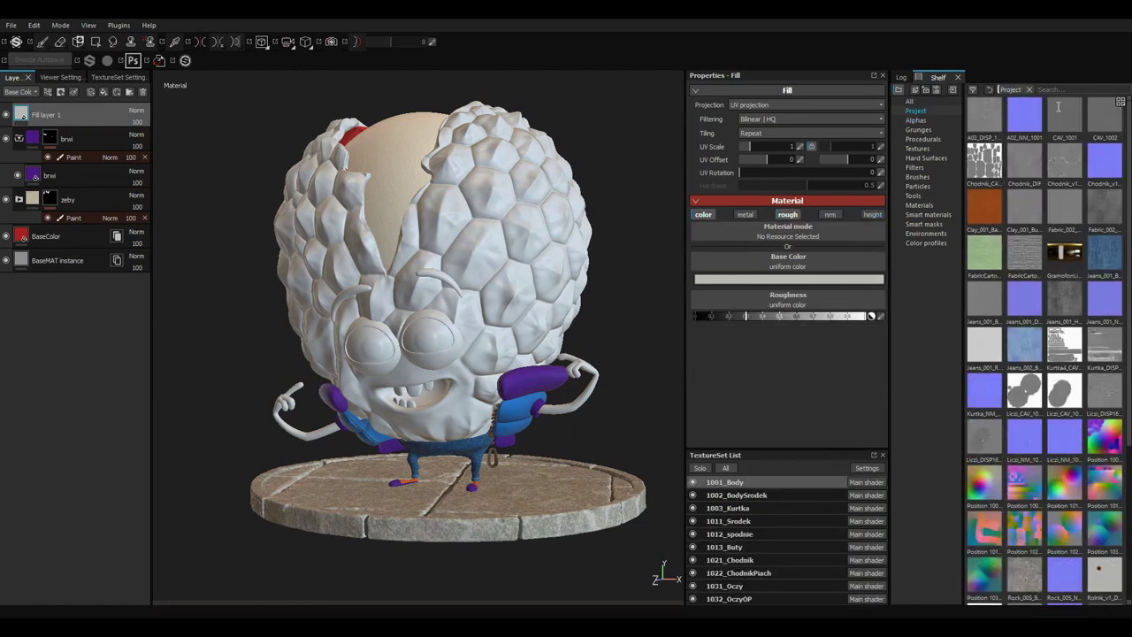
{"action": "left_click_drag", "start_coordinate": [1105, 399], "coordinate": [743, 263]}
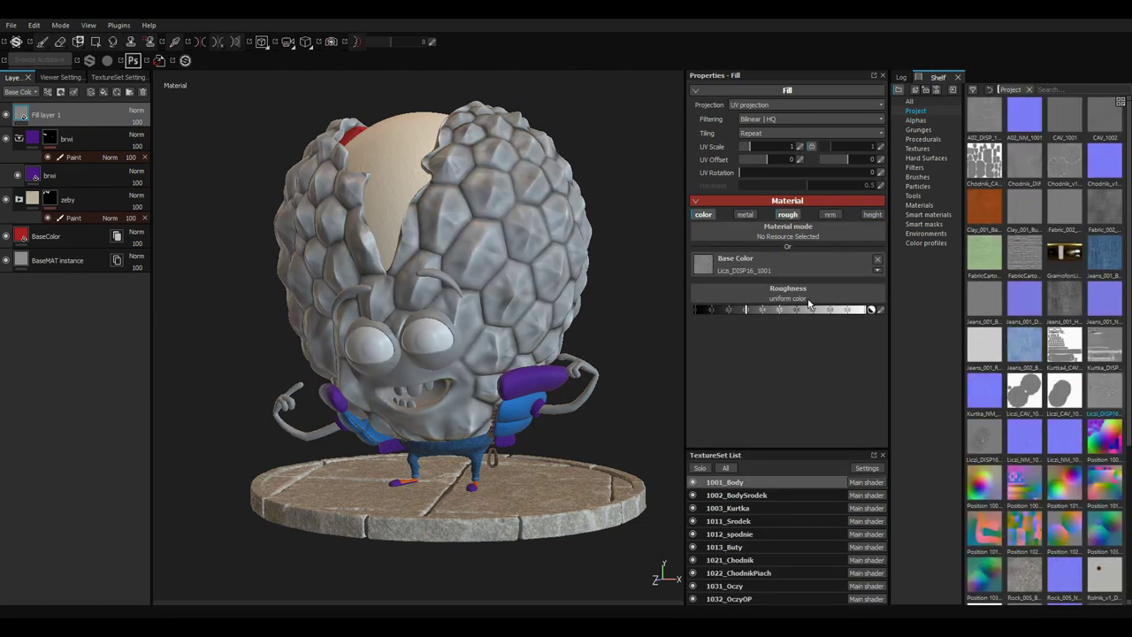
{"action": "left_click_drag", "start_coordinate": [1105, 399], "coordinate": [743, 296]}
Add a Levels adjustment under Fill layer 1 targeting the roughness channel.
{"action": "left_click_drag", "start_coordinate": [408, 230], "coordinate": [408, 302], "text": "alt"}
{"action": "right_click_drag", "start_coordinate": [407, 303], "coordinate": [460, 354], "text": "alt"}
{"action": "left_click_drag", "start_coordinate": [460, 354], "coordinate": [442, 265], "text": "alt"}
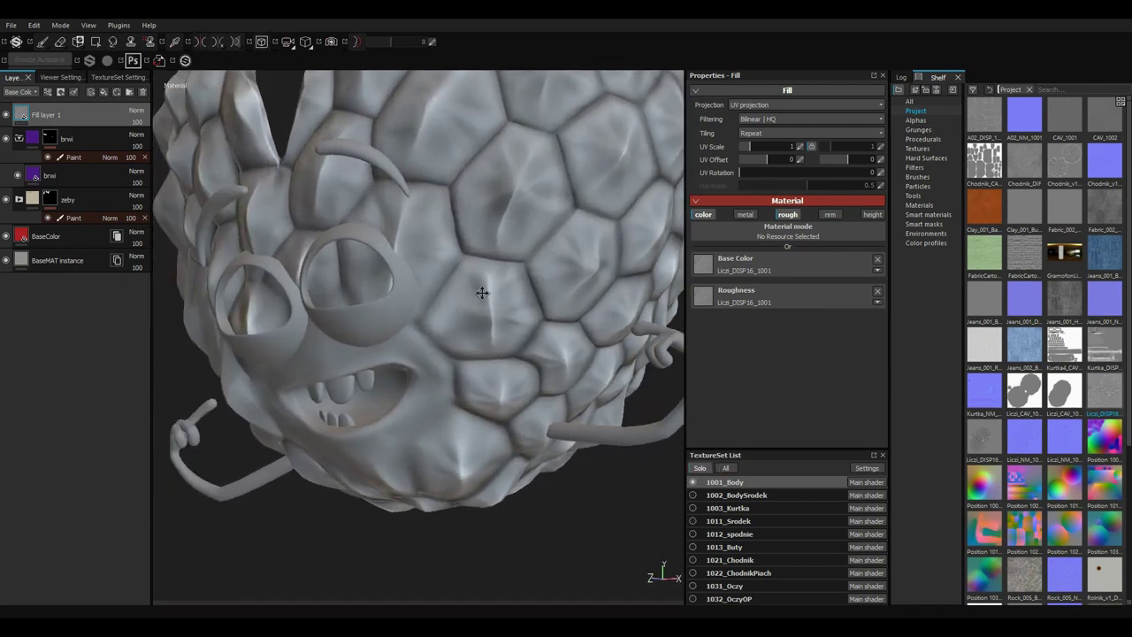
{"action": "right_click", "coordinate": [97, 115]}
{"action": "left_click", "coordinate": [136, 120]}
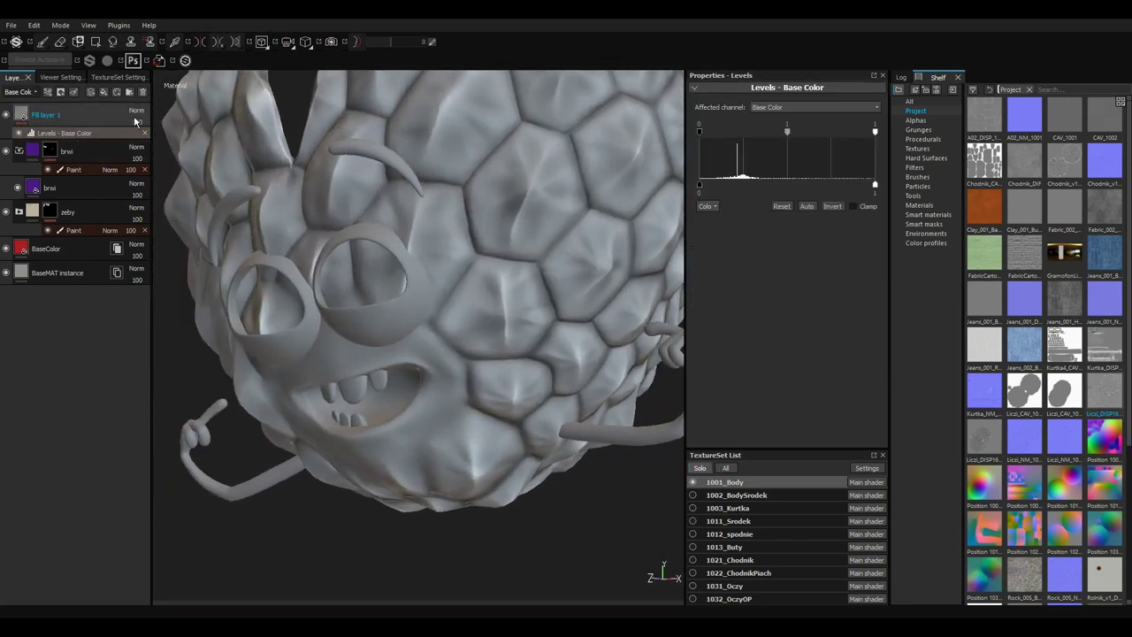
{"action": "left_click", "coordinate": [814, 107]}
{"action": "left_click", "coordinate": [778, 128]}
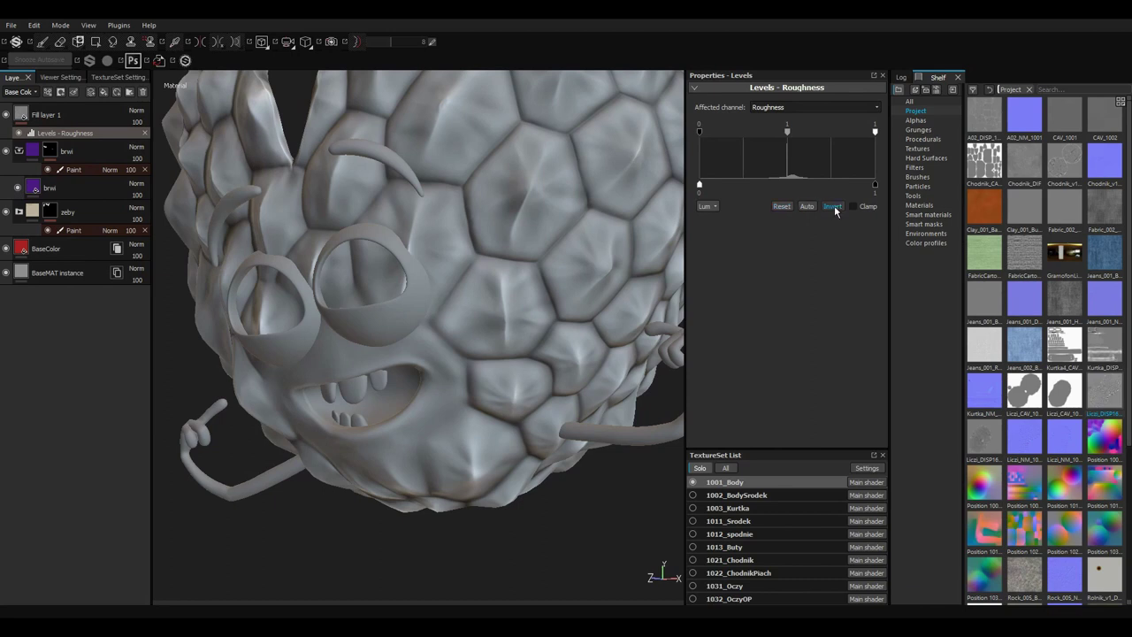
Preview roughness, then move the BaseColor layer just below Fill layer 1.
{"action": "key", "text": "c"}
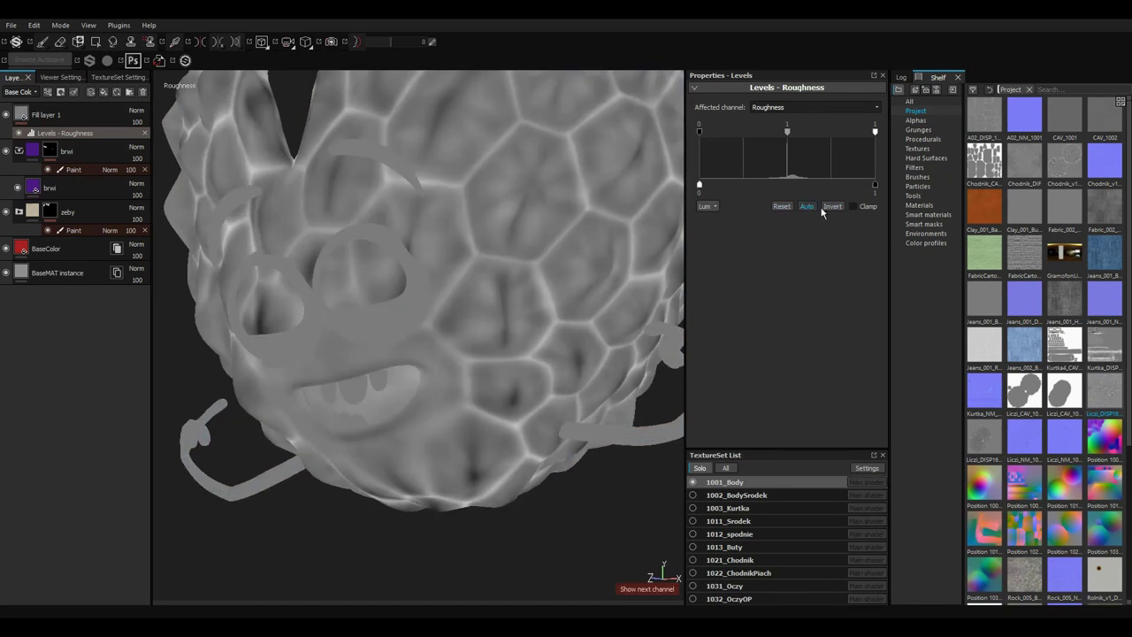
{"action": "scroll", "coordinate": [443, 207], "scroll_direction": "down", "scroll_amount": 3}
{"action": "key", "text": "m"}
{"action": "mouse_move", "coordinate": [455, 190]}
{"action": "left_mouse_down", "text": "alt"}
{"action": "mouse_move", "coordinate": [320, 284]}
{"action": "mouse_move", "coordinate": [266, 266]}
{"action": "left_mouse_up", "text": "alt"}
{"action": "scroll", "coordinate": [266, 265], "scroll_direction": "up", "scroll_amount": 3}
{"action": "left_click", "coordinate": [36, 115]}
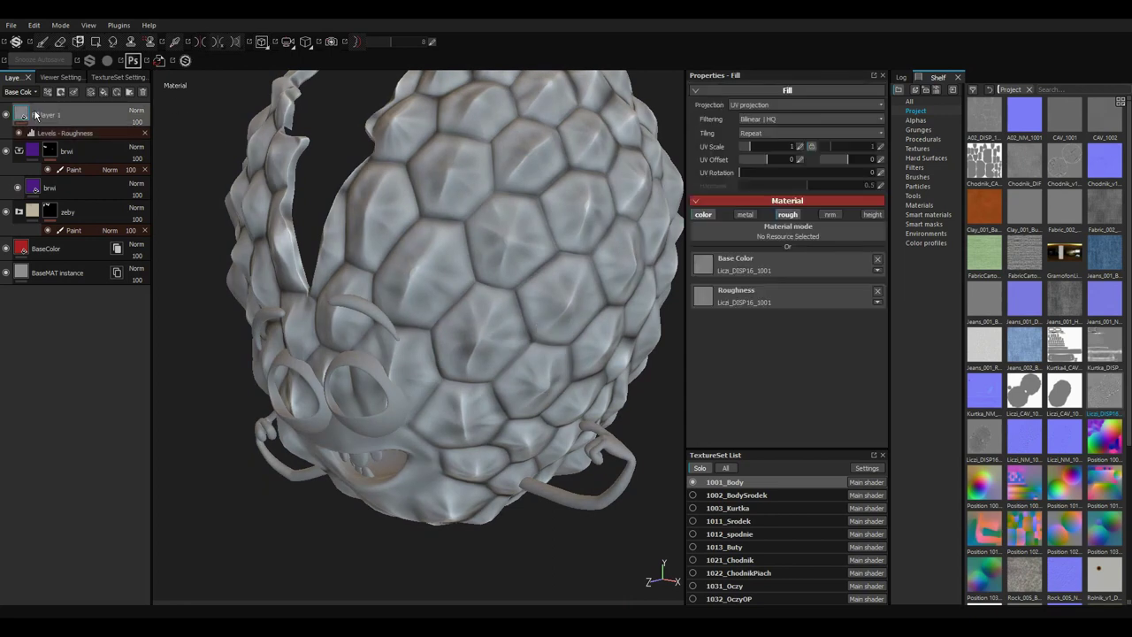
{"action": "left_click", "coordinate": [106, 251]}
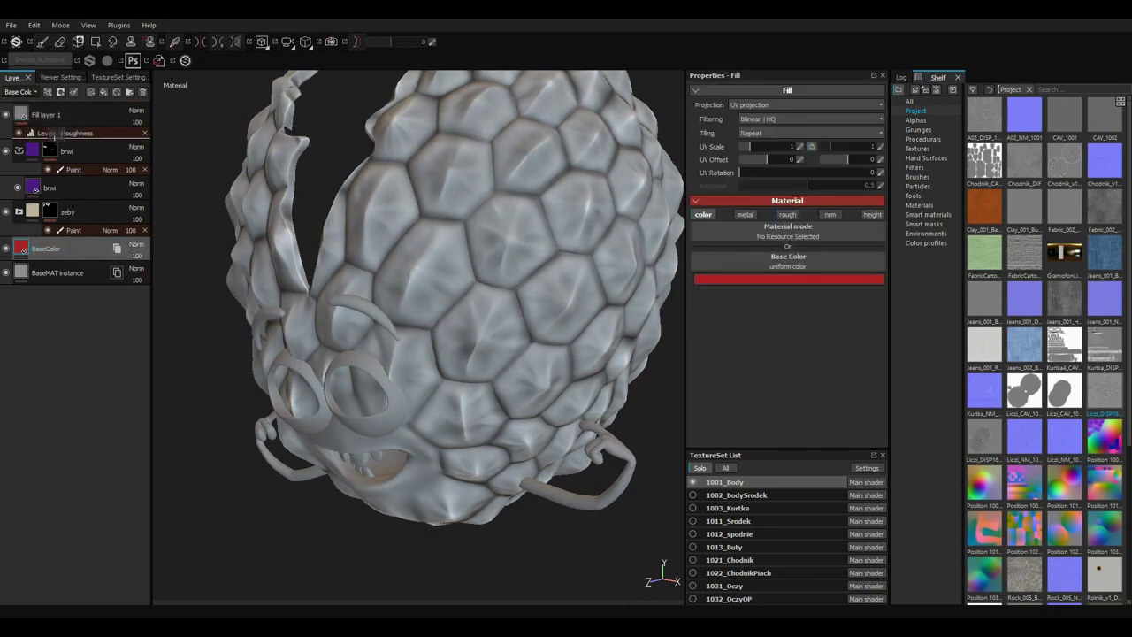
{"action": "left_click_drag", "start_coordinate": [53, 133], "coordinate": [55, 140]}
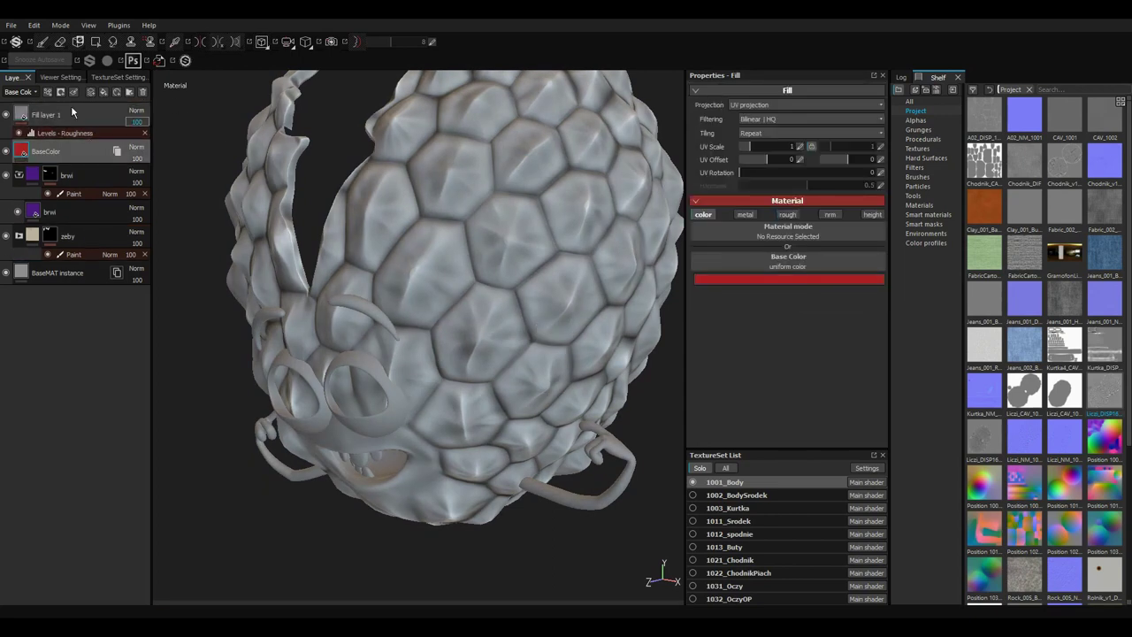
{"action": "left_click", "coordinate": [99, 114]}
Compare channel previews and lower Fill layer 1's opacity to 72 in Overlay mode.
{"action": "key", "text": "c"}
{"action": "middle_click_drag", "start_coordinate": [528, 286], "coordinate": [475, 249]}
{"action": "key", "text": "c"}
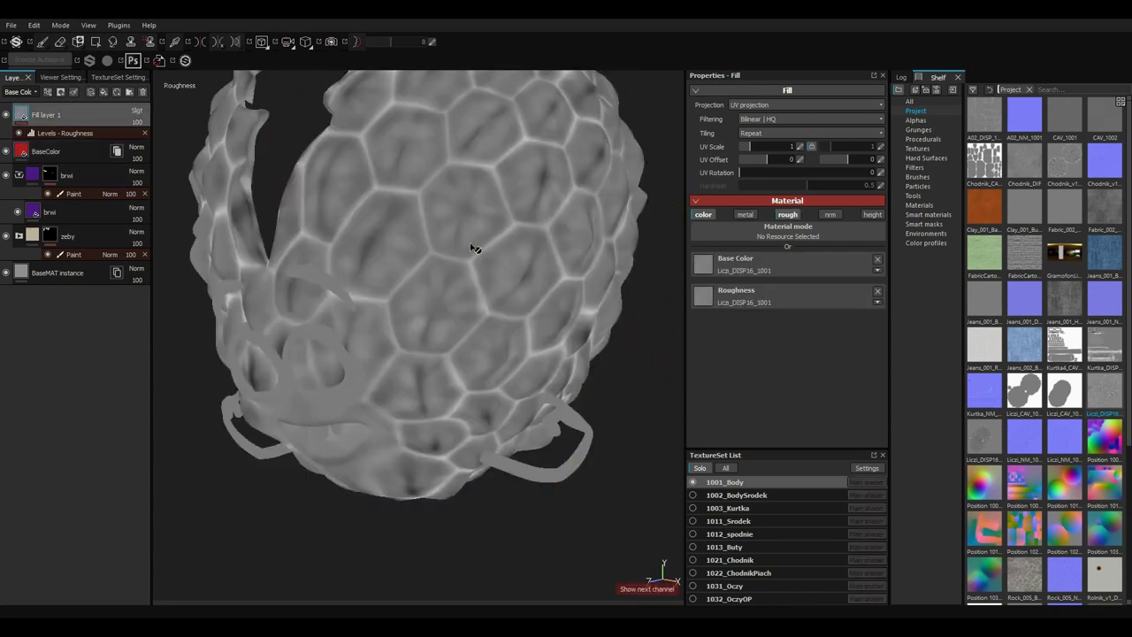
{"action": "key", "text": "c"}
{"action": "key", "text": "c"}
{"action": "left_click_drag", "start_coordinate": [154, 292], "coordinate": [498, 245], "text": "alt"}
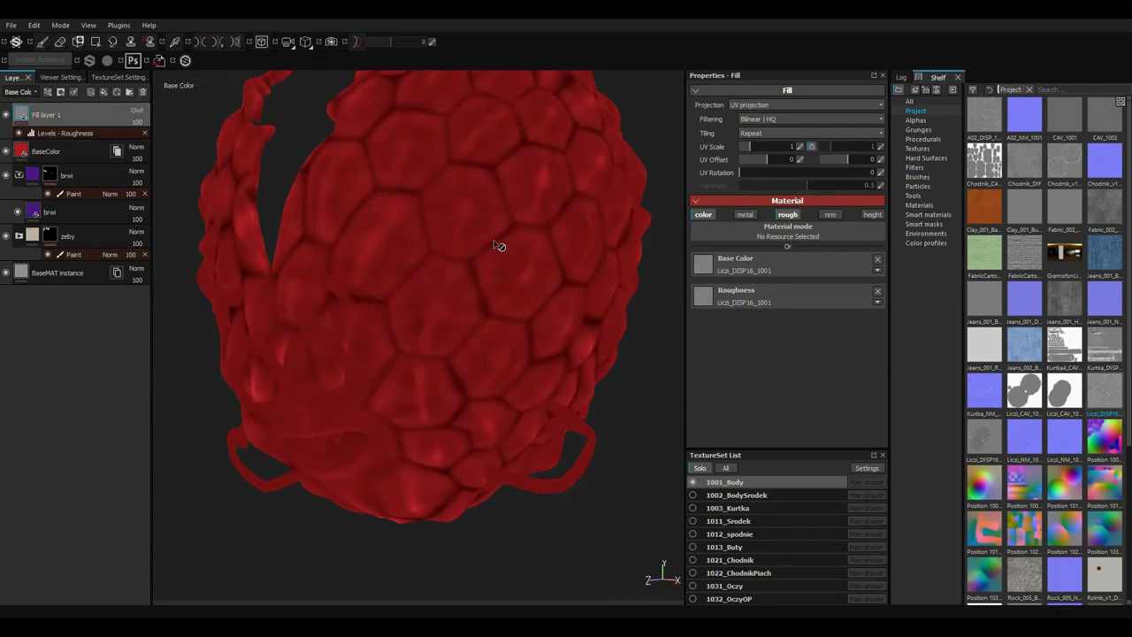
{"action": "mouse_move", "coordinate": [149, 347]}
{"action": "left_mouse_down", "text": "alt"}
{"action": "mouse_move", "coordinate": [353, 231]}
{"action": "mouse_move", "coordinate": [453, 255]}
{"action": "left_mouse_up", "text": "alt"}
{"action": "key", "text": "m"}
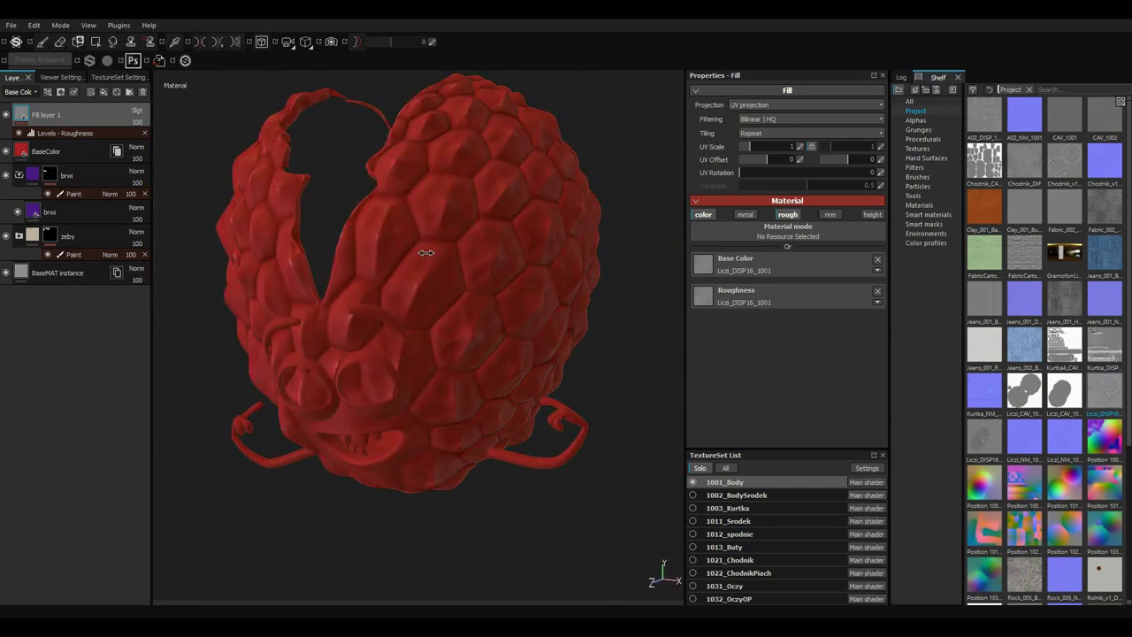
{"action": "key", "text": "c"}
{"action": "key", "text": "c"}
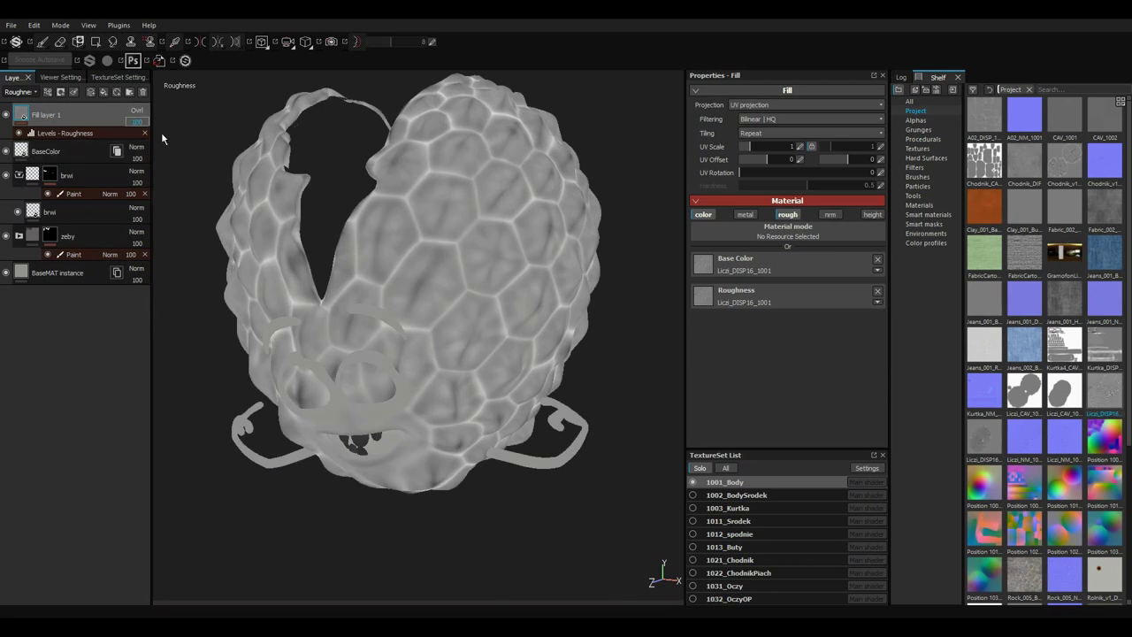
{"action": "left_click_drag", "start_coordinate": [143, 122], "coordinate": [157, 117]}
{"action": "key", "text": "m"}
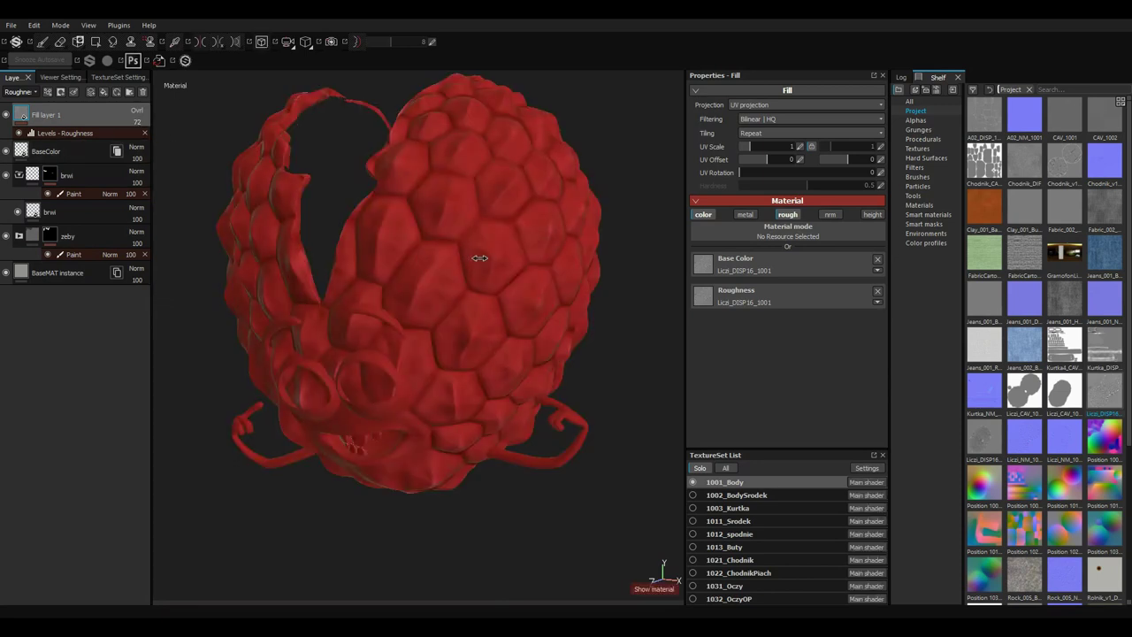
{"action": "left_click_drag", "start_coordinate": [479, 257], "coordinate": [470, 293], "text": "alt"}
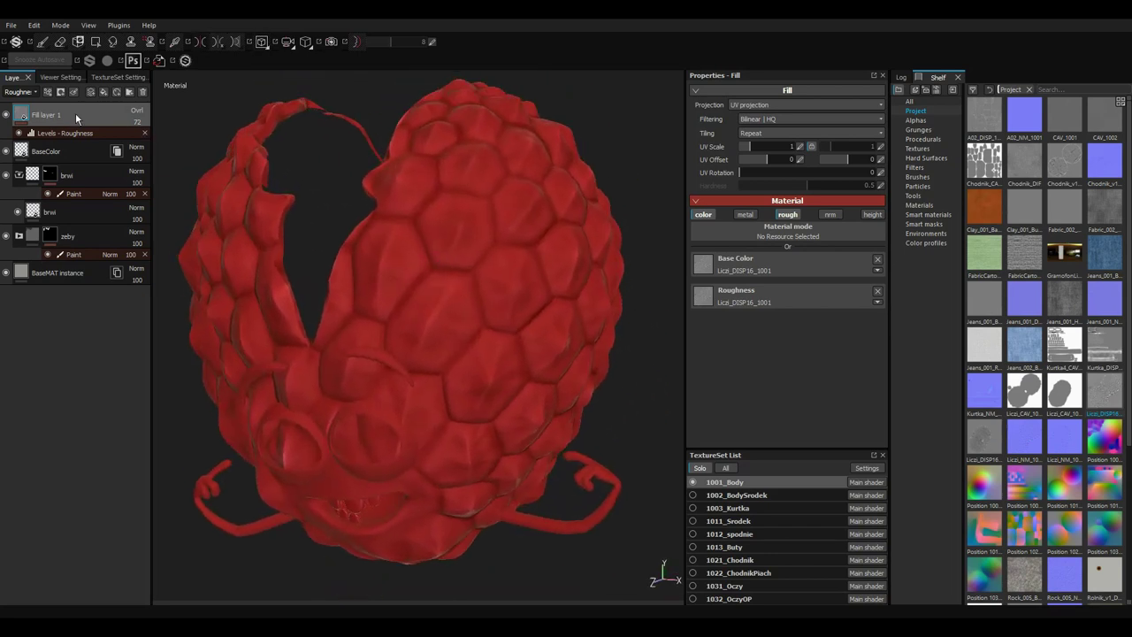
Group Fill layer 1 and BaseColor into a folder named Skorupa.
{"action": "left_click", "coordinate": [80, 151], "text": "ctrl"}
{"action": "key", "text": "ctrl+g"}
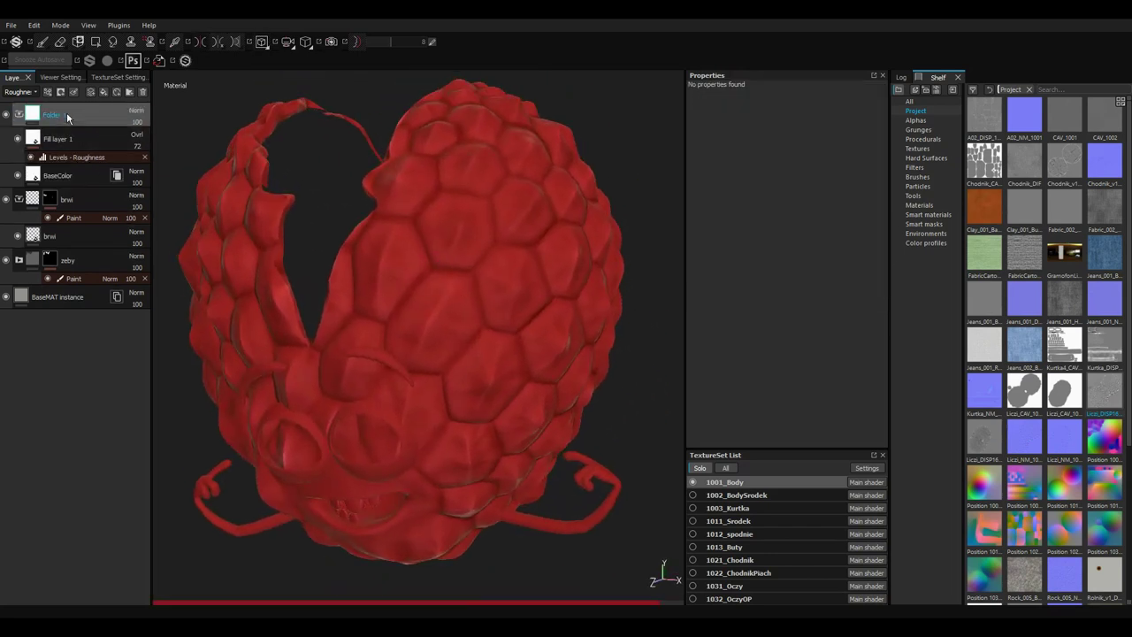
{"action": "double_click", "coordinate": [55, 113]}
{"action": "type", "text": "s"}
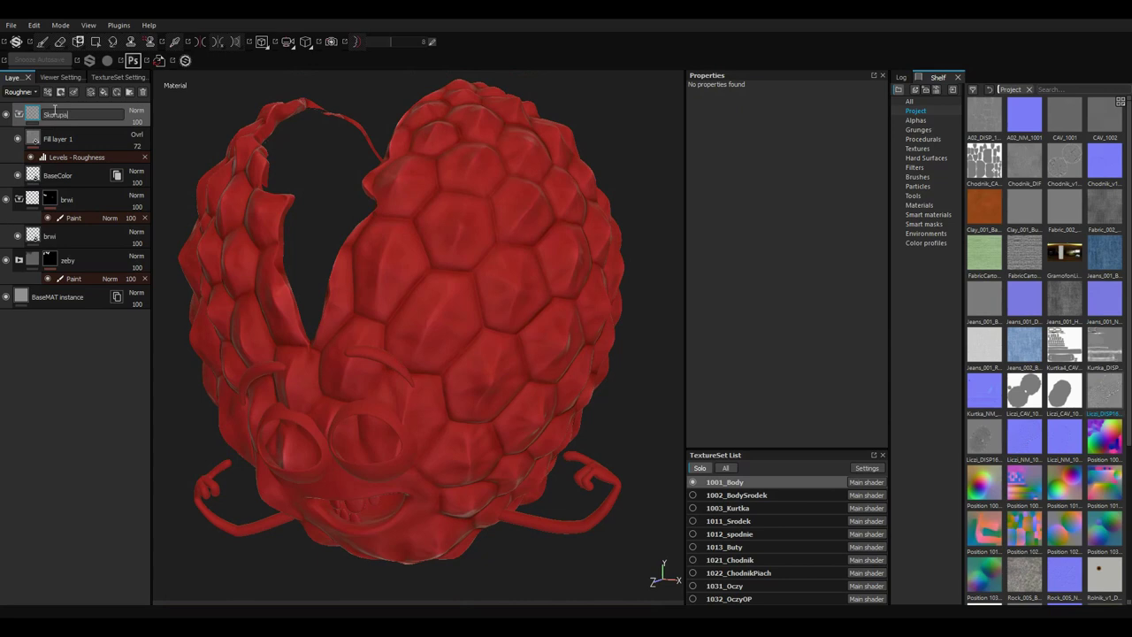
{"action": "key", "text": "Return"}
Black-mask Skorupa, polygon-fill the whole body white, and add a fill above Fill layer 1.
{"action": "left_click", "coordinate": [65, 97]}
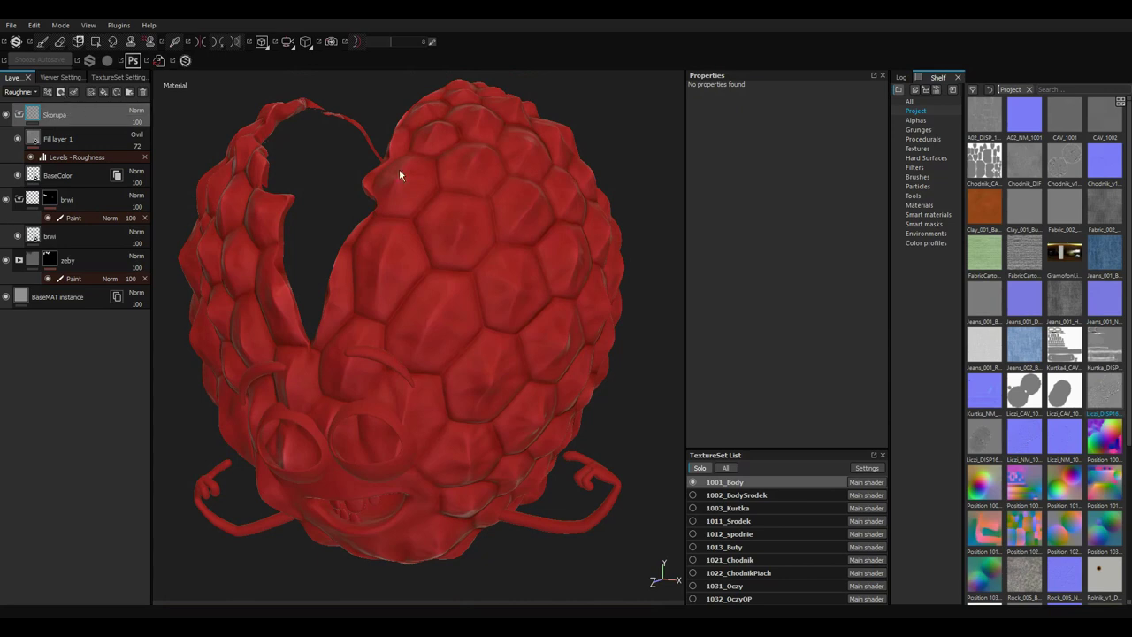
{"action": "key", "text": "4"}
{"action": "left_click", "coordinate": [519, 165]}
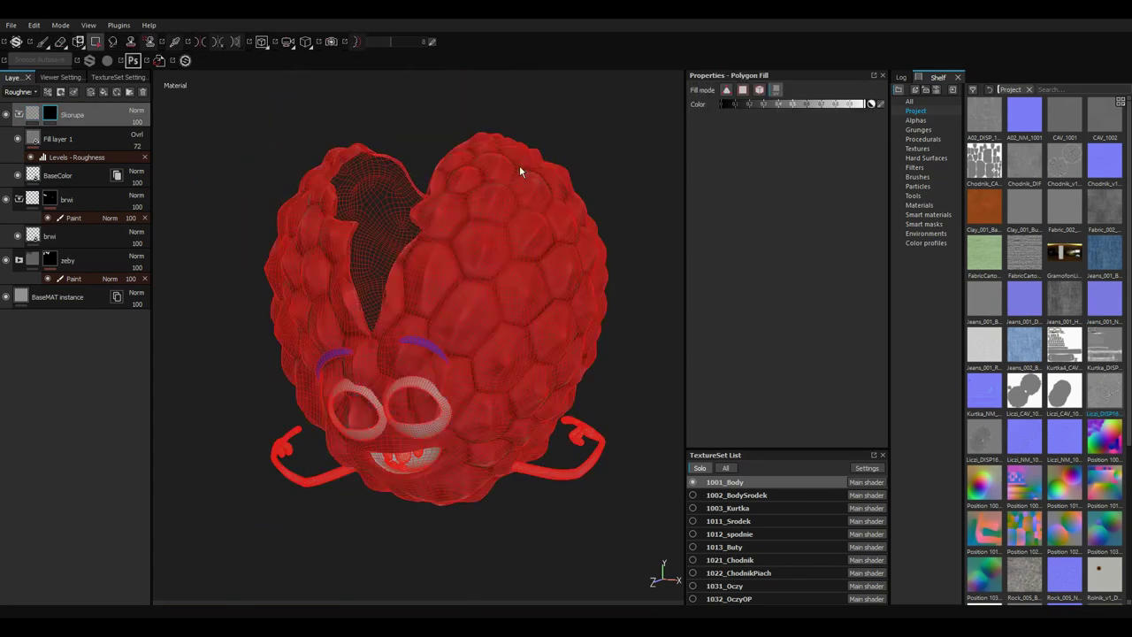
{"action": "left_click_drag", "start_coordinate": [519, 165], "coordinate": [493, 400], "text": "alt"}
{"action": "scroll", "coordinate": [430, 374], "scroll_direction": "up", "scroll_amount": 3}
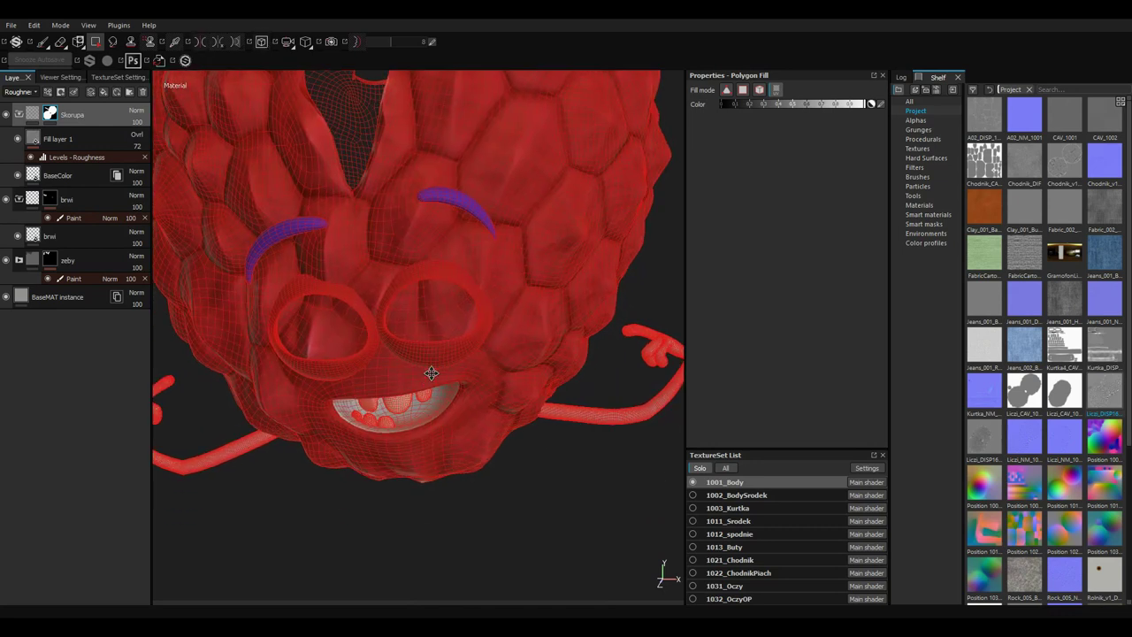
{"action": "mouse_move", "coordinate": [430, 374]}
{"action": "left_mouse_down", "text": "alt"}
{"action": "mouse_move", "coordinate": [456, 274]}
{"action": "mouse_move", "coordinate": [504, 199]}
{"action": "mouse_move", "coordinate": [523, 274]}
{"action": "mouse_move", "coordinate": [599, 268]}
{"action": "mouse_move", "coordinate": [547, 230]}
{"action": "mouse_move", "coordinate": [472, 280]}
{"action": "left_mouse_up", "text": "alt"}
{"action": "key", "text": "1"}
{"action": "left_click", "coordinate": [102, 137]}
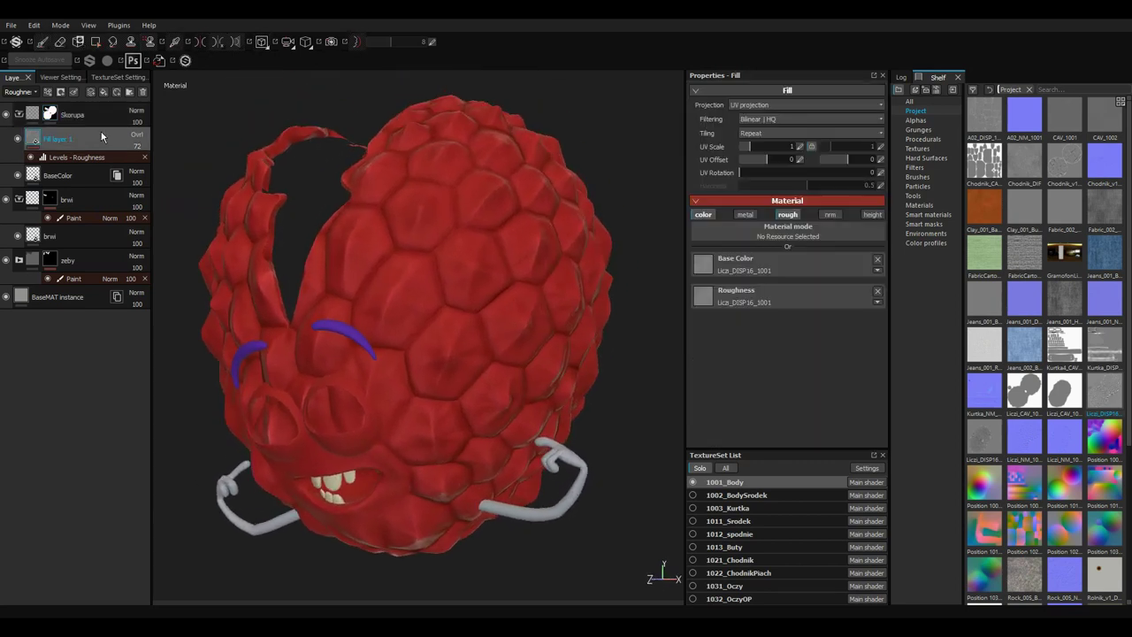
{"action": "left_click", "coordinate": [61, 92]}
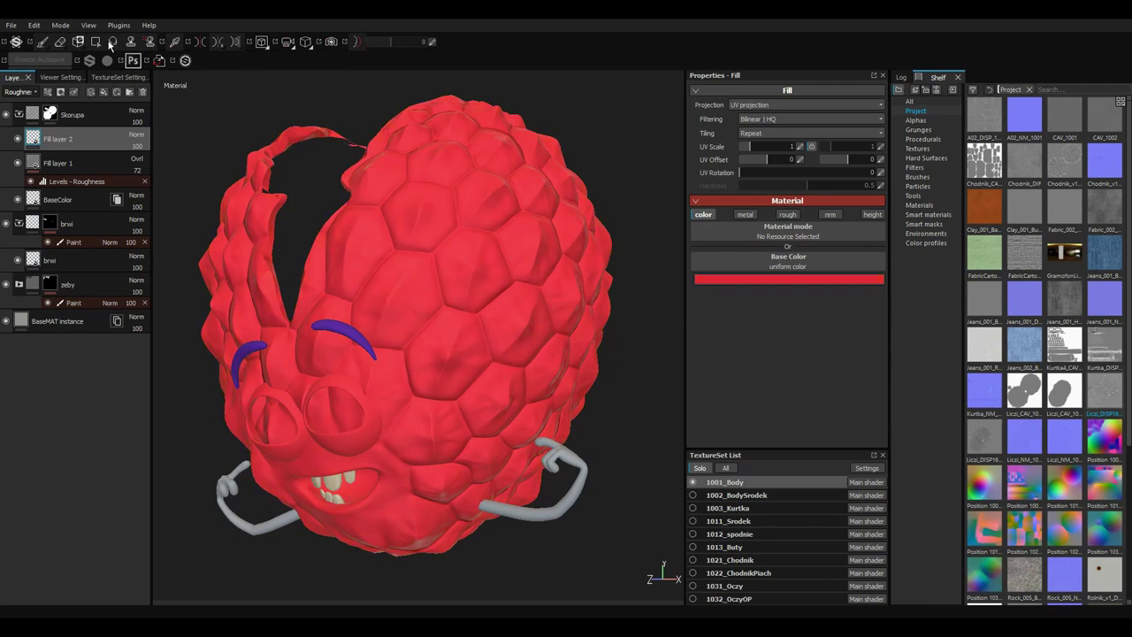
Rename Fill layer 2 to JasnySSS and give it a black mask.
{"action": "left_click_drag", "start_coordinate": [538, 277], "coordinate": [522, 283], "text": "alt"}
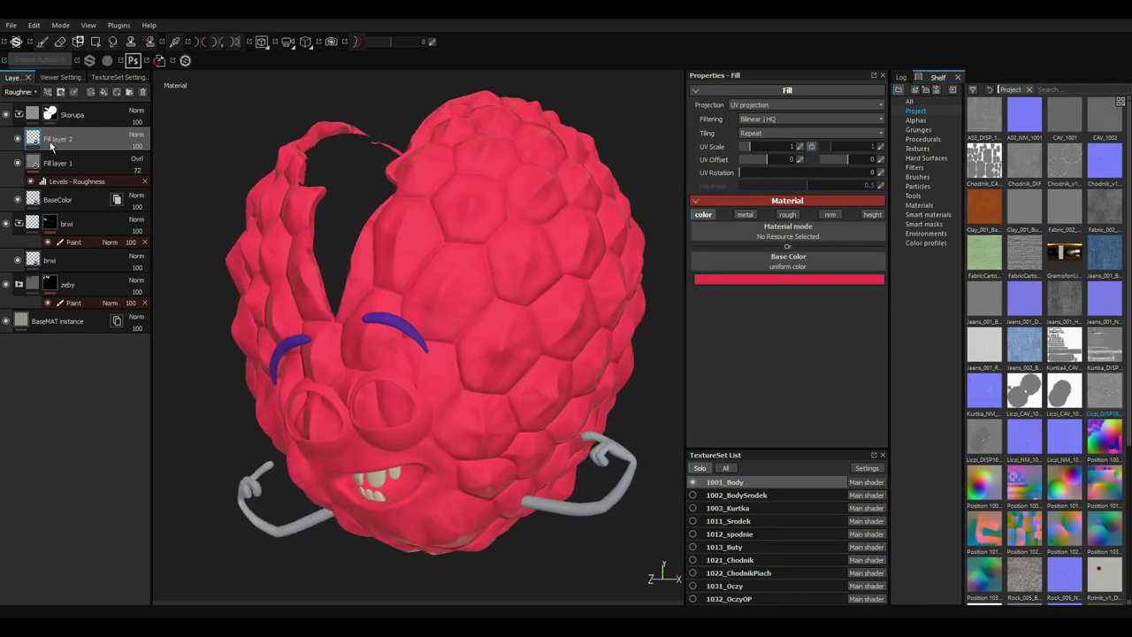
{"action": "double_click", "coordinate": [53, 139]}
{"action": "type", "text": "SSS"}
{"action": "key", "text": "Return"}
{"action": "left_click", "coordinate": [48, 92]}
{"action": "left_click", "coordinate": [74, 130]}
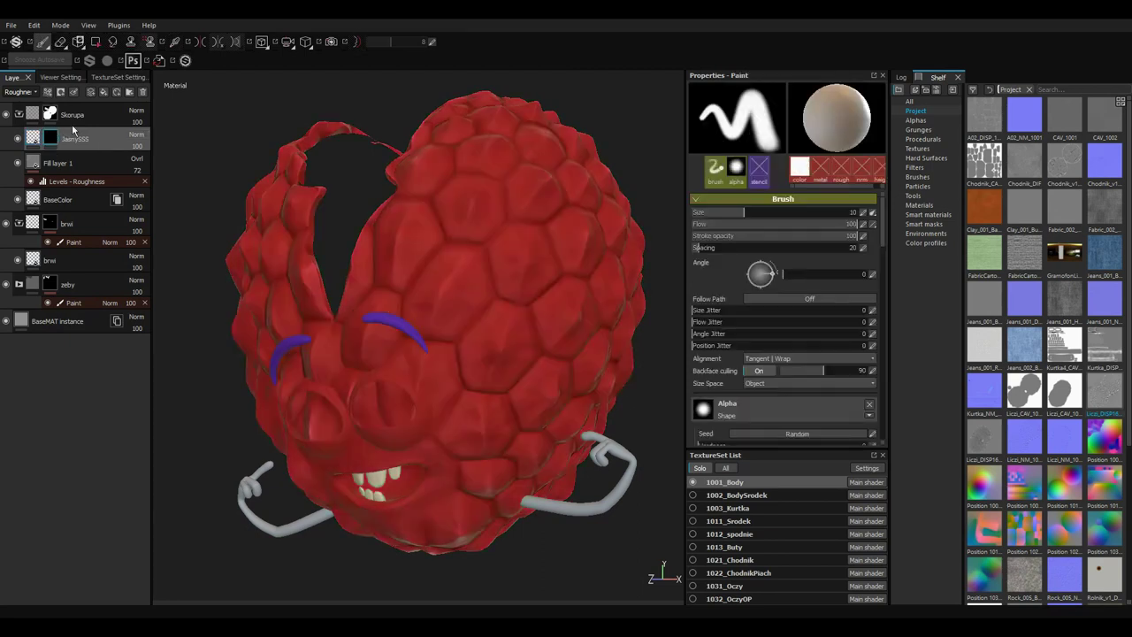
Fill the JasnySSS mask using the Lici_DISP16 map as grayscale.
{"action": "left_click_drag", "start_coordinate": [1116, 397], "coordinate": [788, 226]}
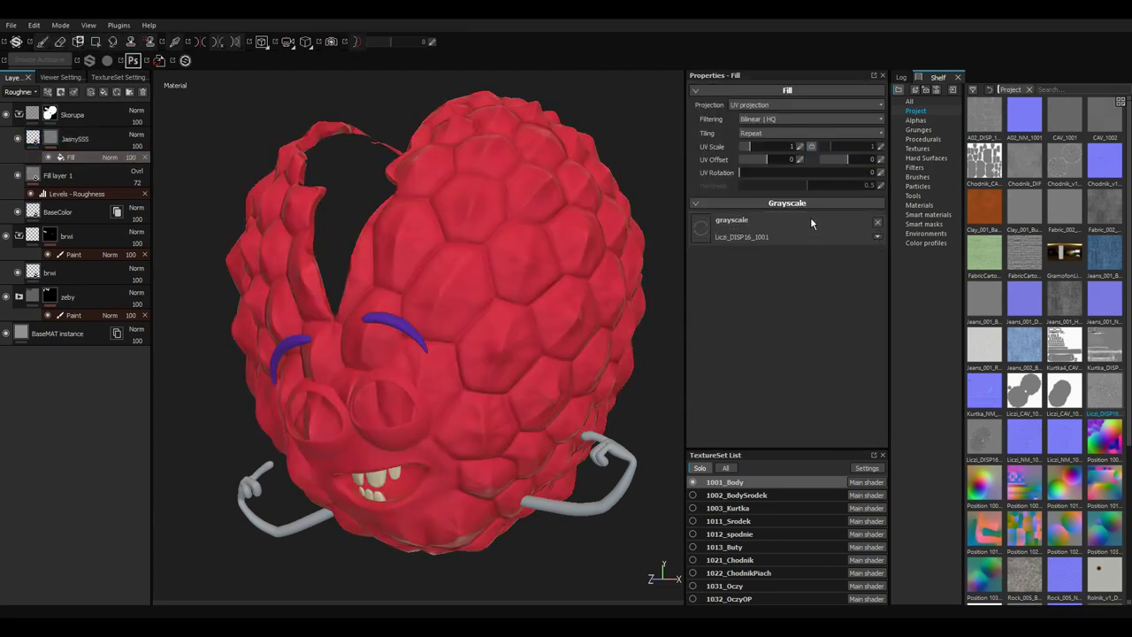
{"action": "left_click_drag", "start_coordinate": [619, 221], "coordinate": [548, 253], "text": "alt"}
{"action": "key", "text": "c"}
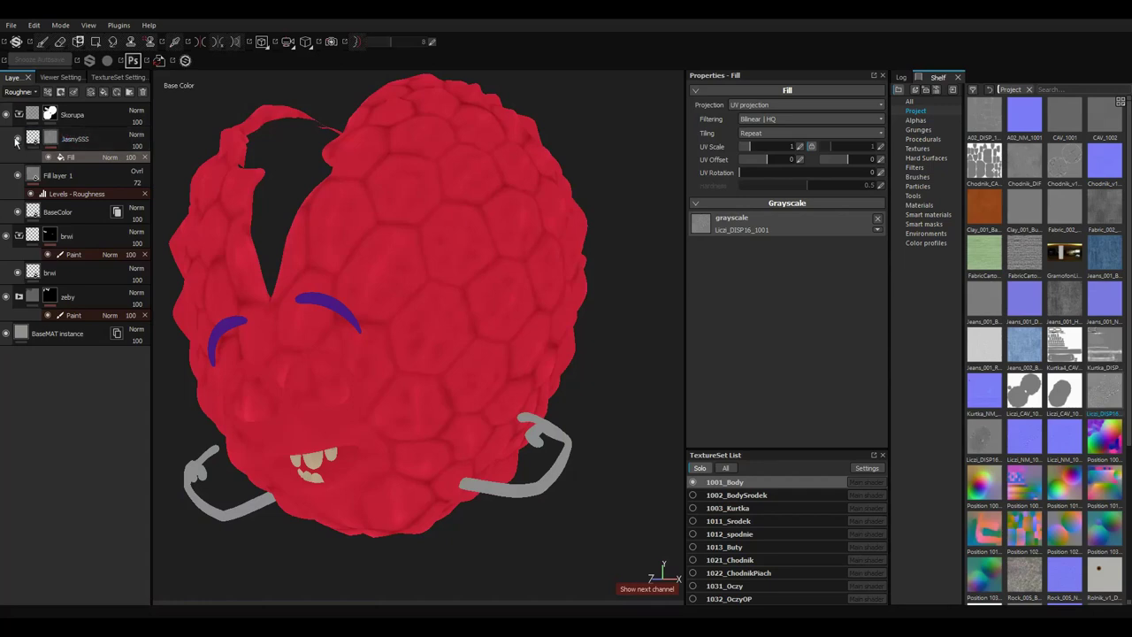
{"action": "left_click", "coordinate": [78, 141]}
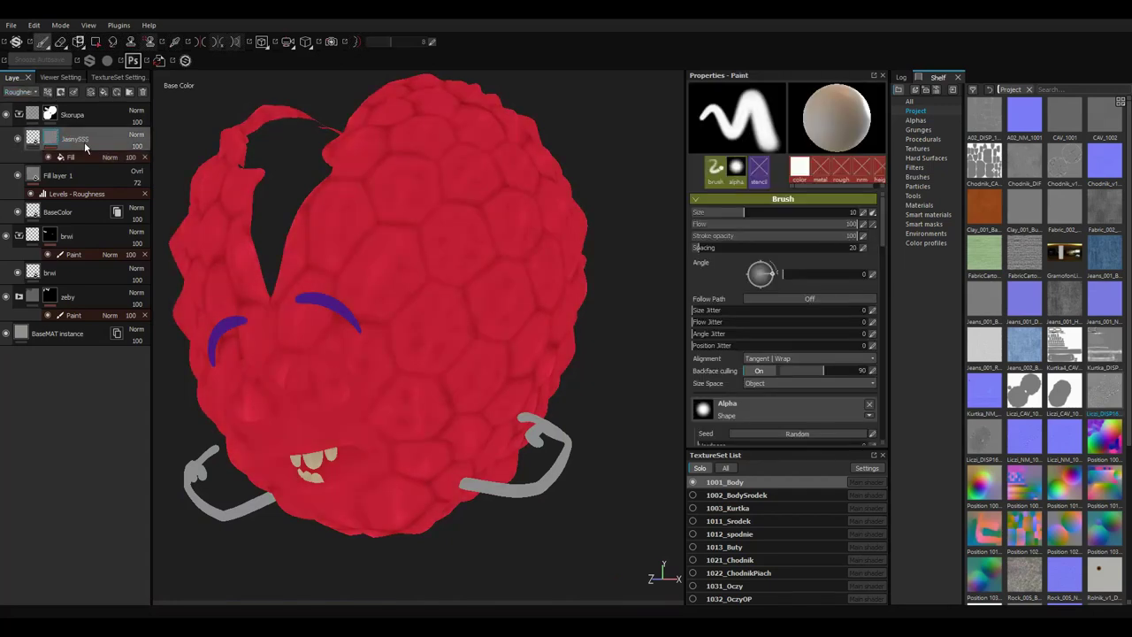
Add Levels to the mask and tune it to 0.161 low, 2.477 mid, 0.805 high.
{"action": "left_click_drag", "start_coordinate": [699, 169], "coordinate": [729, 169]}
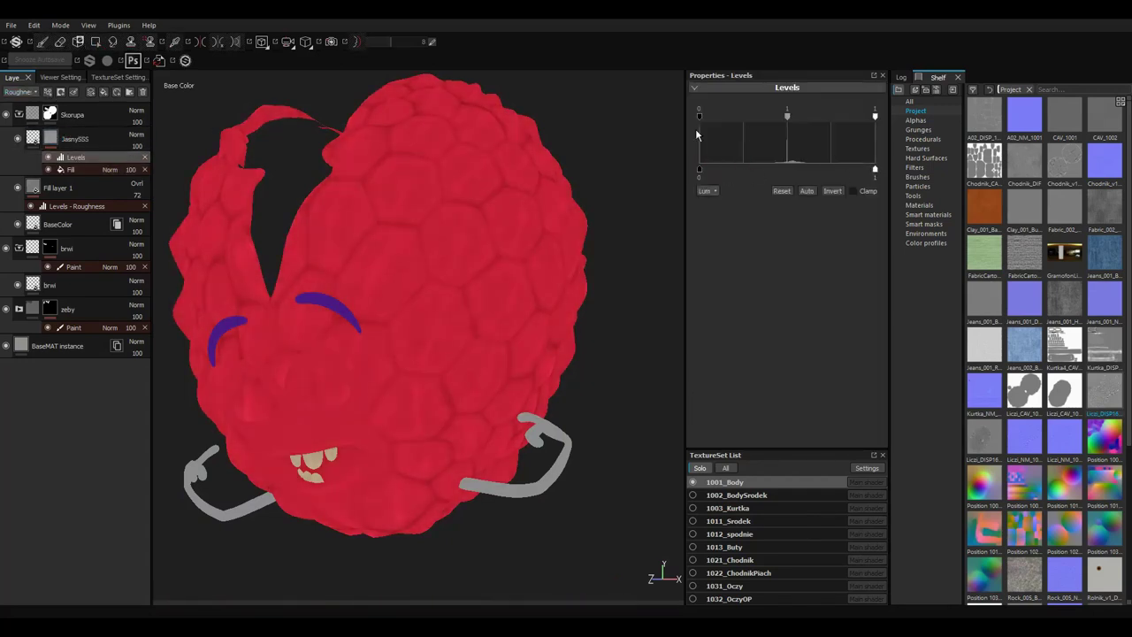
{"action": "left_click_drag", "start_coordinate": [699, 116], "coordinate": [698, 116]}
{"action": "mouse_move", "coordinate": [874, 116]}
{"action": "left_mouse_down"}
{"action": "mouse_move", "coordinate": [775, 116]}
{"action": "mouse_move", "coordinate": [820, 116]}
{"action": "left_mouse_up"}
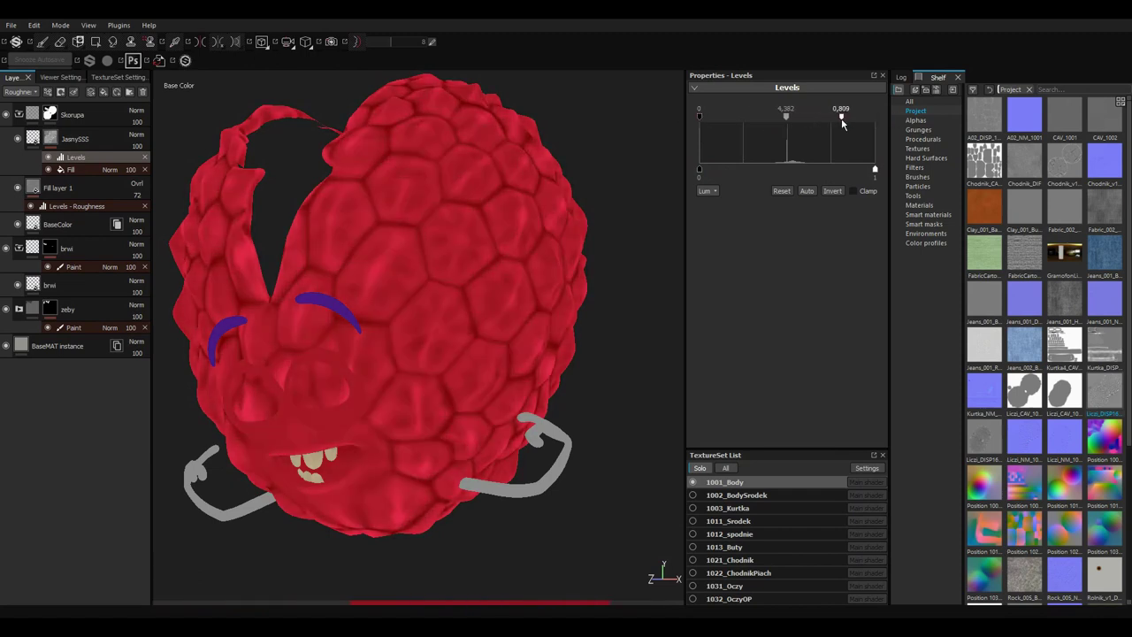
{"action": "mouse_move", "coordinate": [727, 121]}
{"action": "left_mouse_down"}
{"action": "mouse_move", "coordinate": [744, 122]}
{"action": "mouse_move", "coordinate": [698, 121]}
{"action": "mouse_move", "coordinate": [880, 116]}
{"action": "left_mouse_up"}
{"action": "left_click_drag", "start_coordinate": [776, 123], "coordinate": [778, 121]}
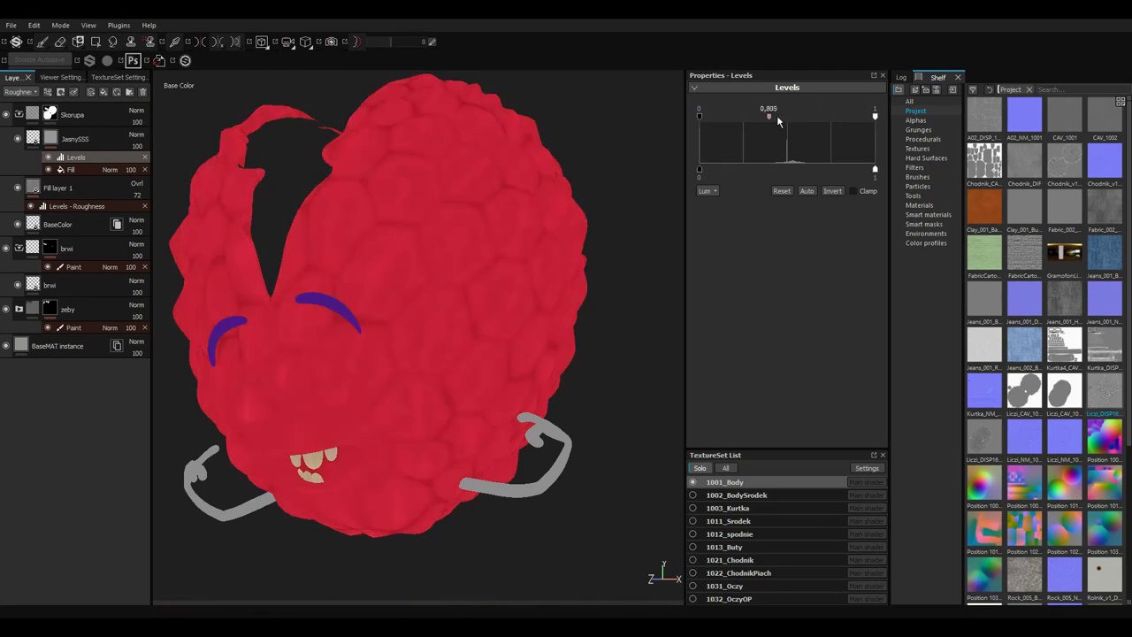
{"action": "left_click_drag", "start_coordinate": [875, 116], "coordinate": [779, 118]}
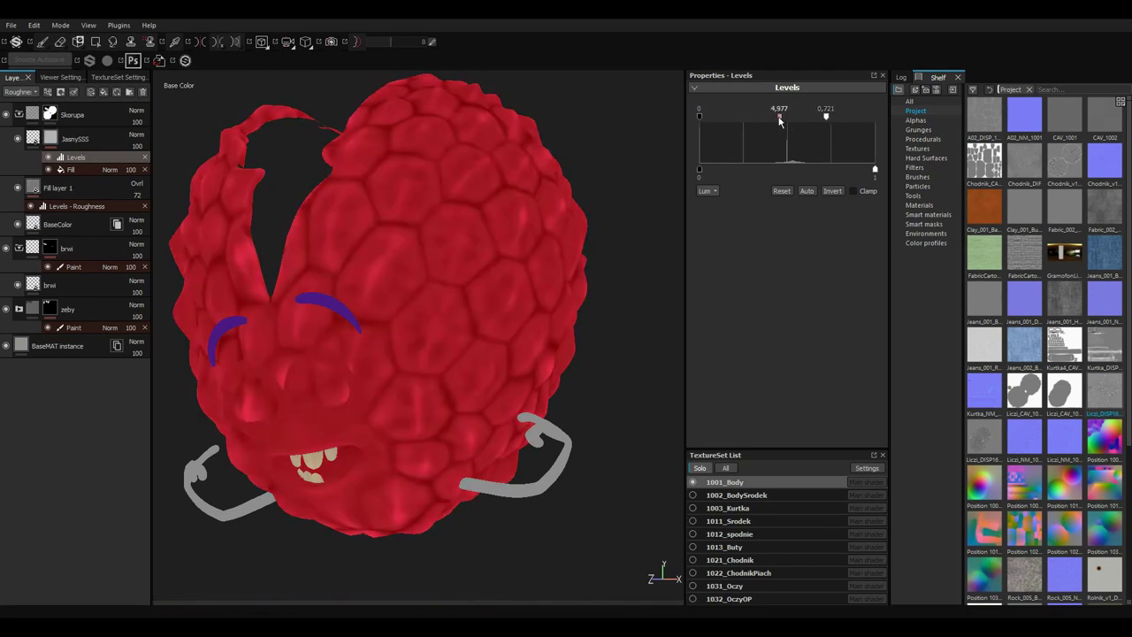
{"action": "left_click_drag", "start_coordinate": [719, 176], "coordinate": [734, 174]}
{"action": "left_click_drag", "start_coordinate": [826, 116], "coordinate": [840, 116]}
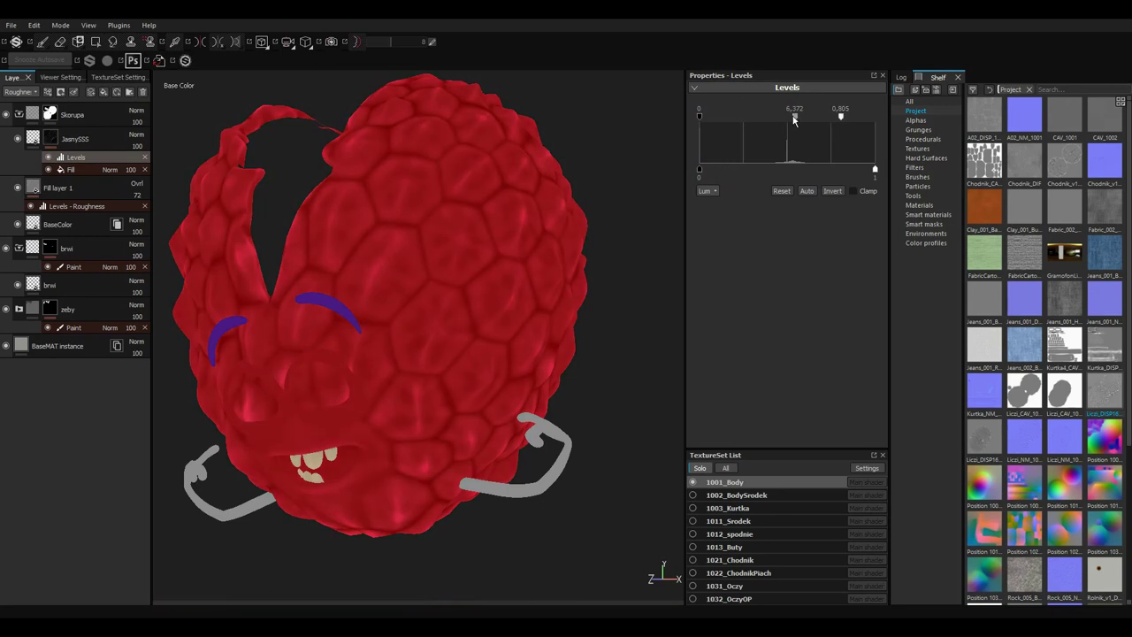
{"action": "left_click_drag", "start_coordinate": [700, 116], "coordinate": [729, 121]}
{"action": "left_click_drag", "start_coordinate": [812, 116], "coordinate": [788, 116]}
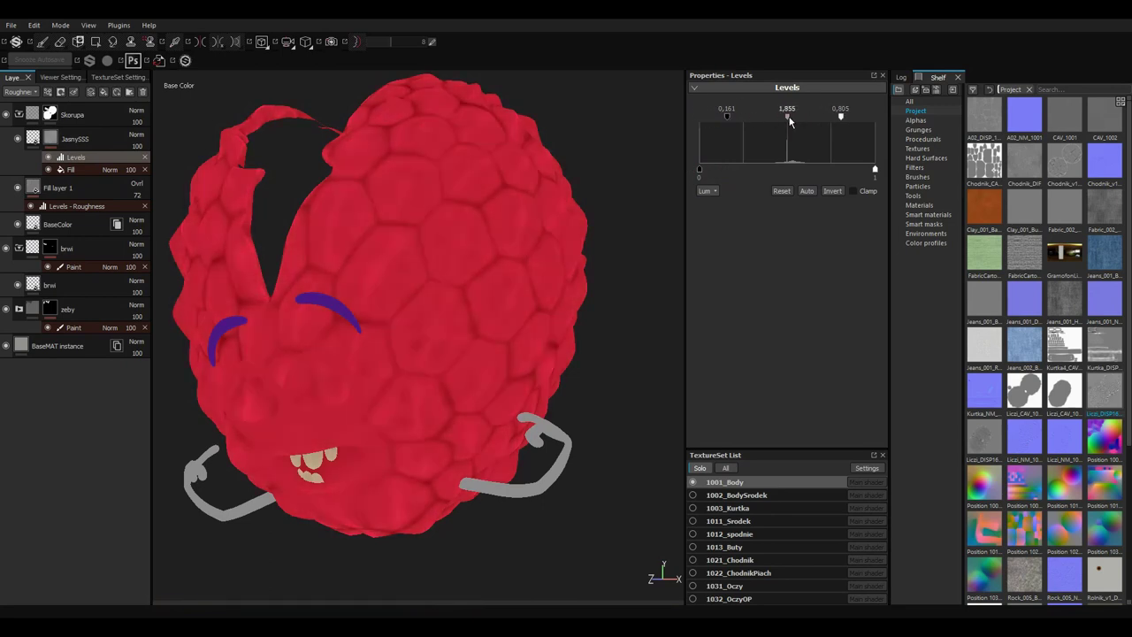
Orbit the raspberry to review the lighter cell centres in material and base colour views.
{"action": "mouse_move", "coordinate": [548, 230]}
{"action": "left_mouse_down", "text": "alt"}
{"action": "mouse_move", "coordinate": [444, 230]}
{"action": "mouse_move", "coordinate": [602, 182]}
{"action": "left_mouse_up", "text": "alt"}
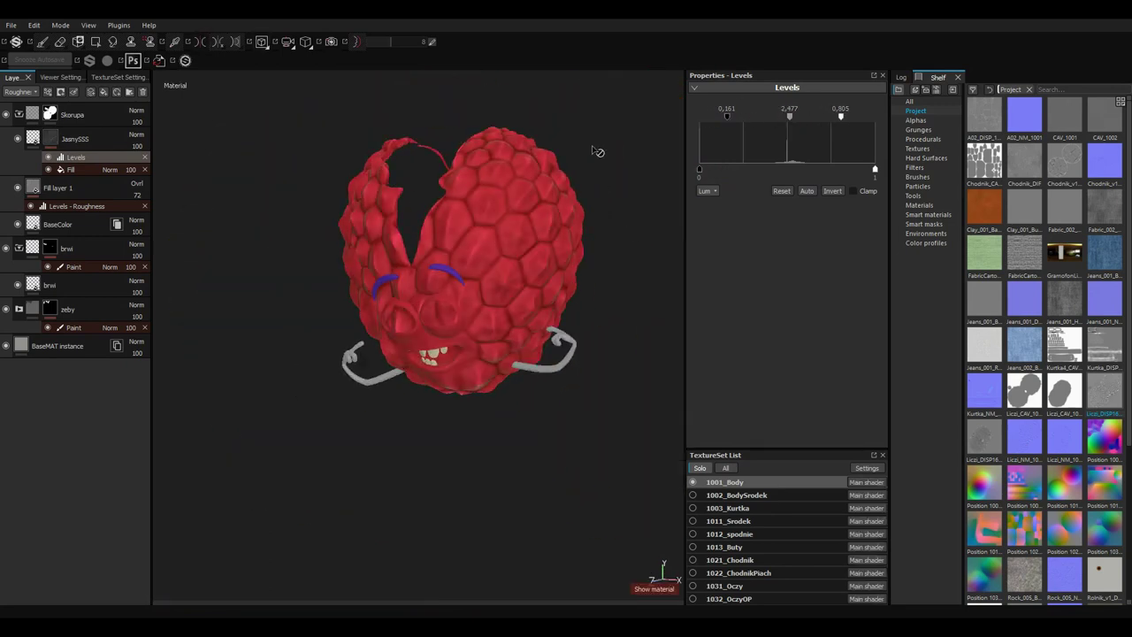
{"action": "key", "text": "m"}
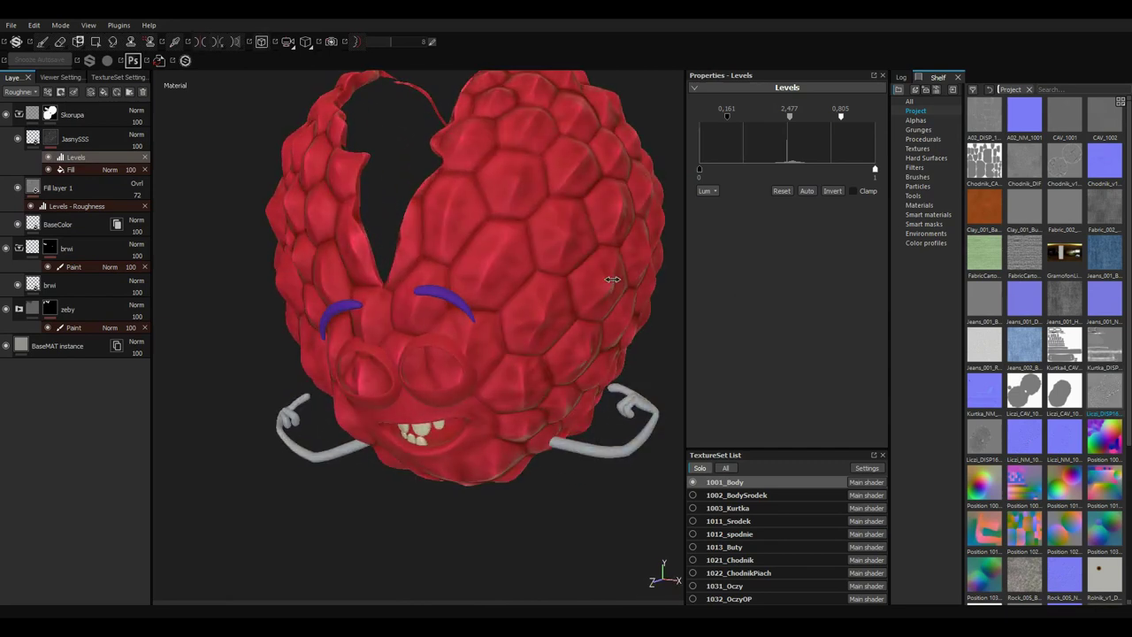
{"action": "left_click_drag", "start_coordinate": [616, 281], "coordinate": [481, 264], "text": "alt"}
{"action": "right_click_drag", "start_coordinate": [481, 263], "coordinate": [469, 252], "text": "shift"}
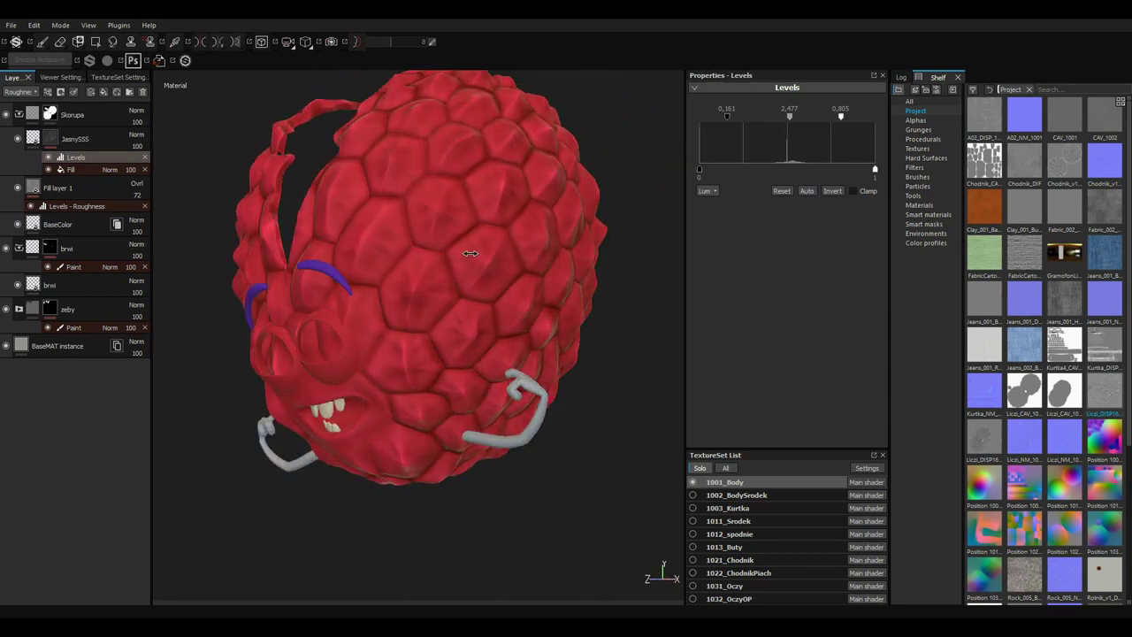
{"action": "left_click_drag", "start_coordinate": [545, 233], "coordinate": [619, 221], "text": "alt"}
{"action": "key", "text": "m"}
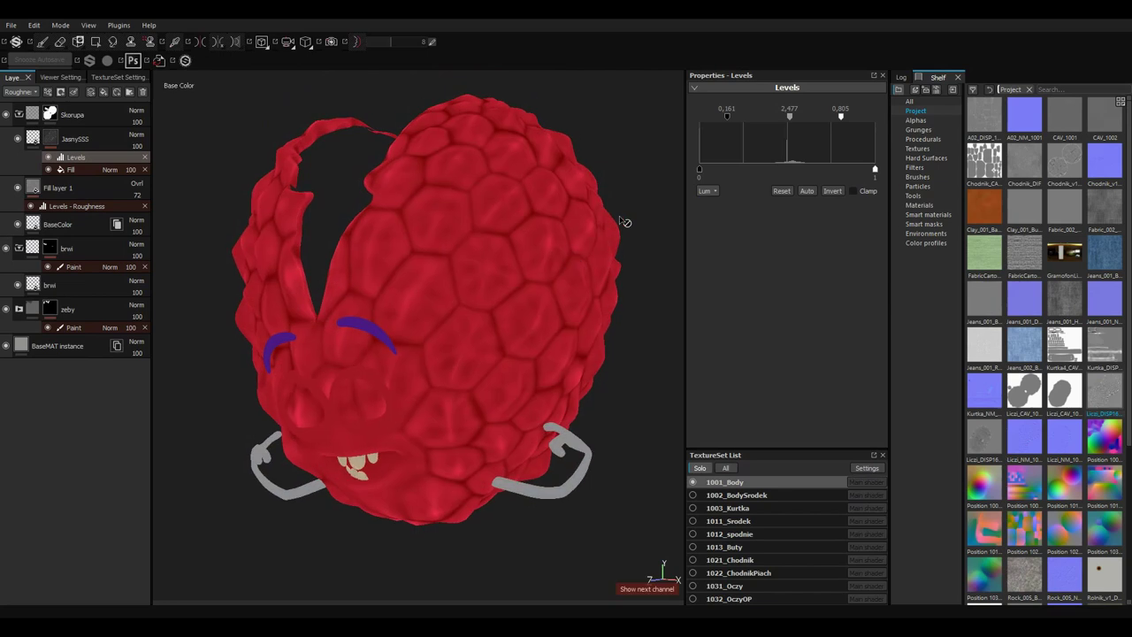
{"action": "left_click", "coordinate": [88, 187]}
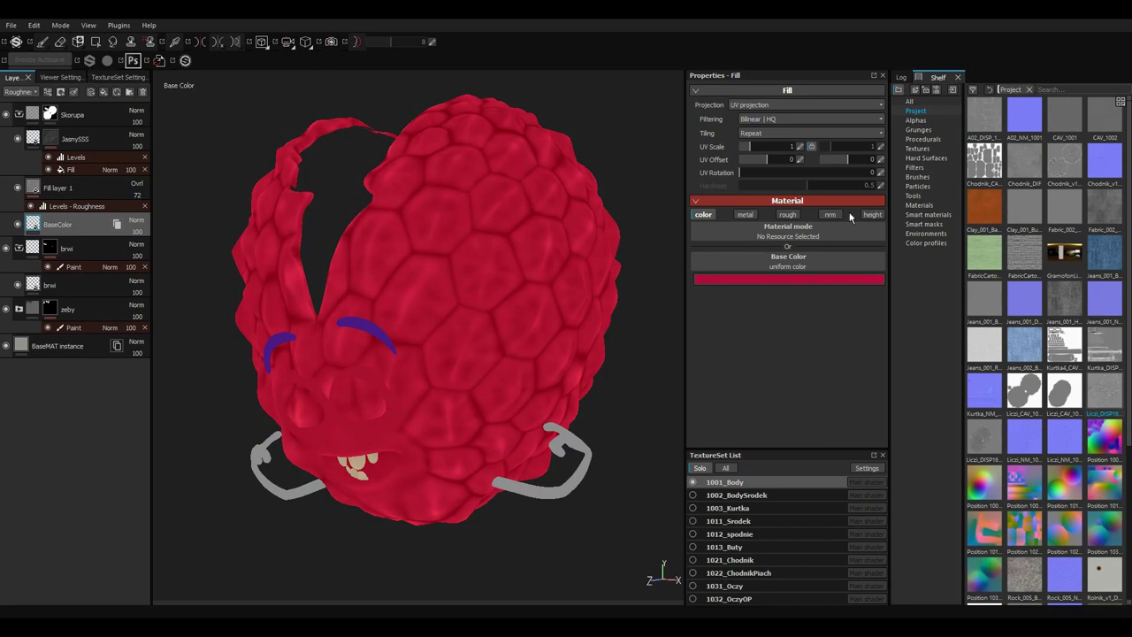
Select JasnySSS and frame the whole character in full material preview with all texture sets shown.
{"action": "left_click", "coordinate": [76, 139]}
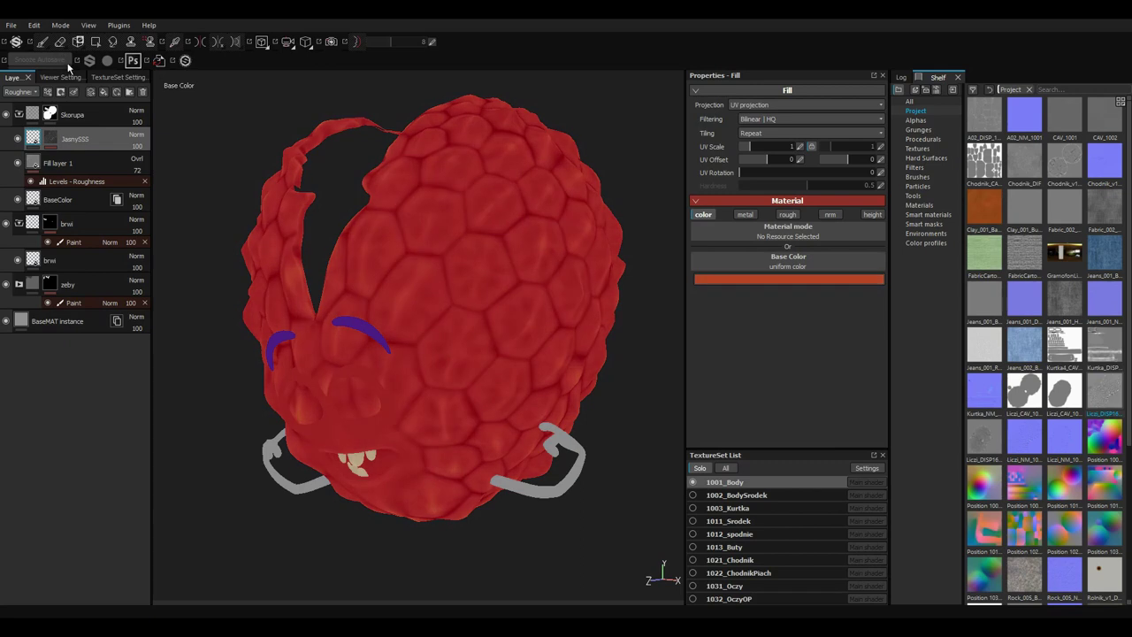
{"action": "mouse_move", "coordinate": [478, 237]}
{"action": "left_mouse_down", "text": "alt"}
{"action": "mouse_move", "coordinate": [535, 240]}
{"action": "mouse_move", "coordinate": [477, 240]}
{"action": "left_mouse_up", "text": "alt"}
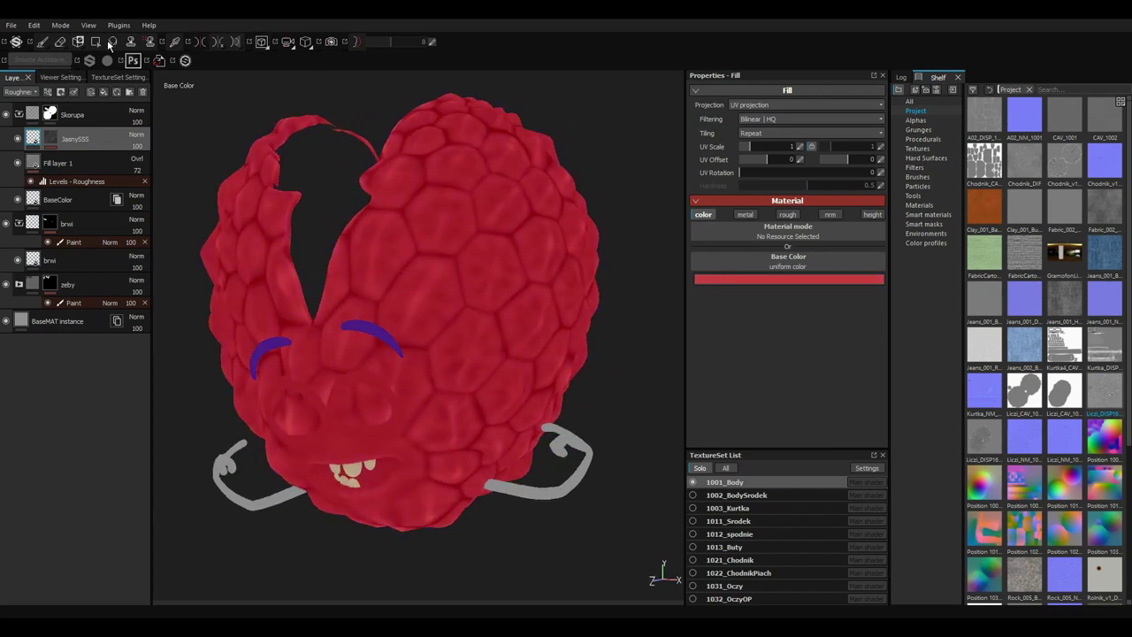
{"action": "left_click_drag", "start_coordinate": [561, 242], "coordinate": [538, 253], "text": "alt"}
{"action": "key", "text": "m"}
{"action": "mouse_move", "coordinate": [538, 253]}
{"action": "right_mouse_down", "text": "alt"}
{"action": "mouse_move", "coordinate": [397, 248]}
{"action": "mouse_move", "coordinate": [589, 290]}
{"action": "right_mouse_up", "text": "alt"}
{"action": "left_click", "coordinate": [698, 468]}
{"action": "key", "text": "f"}
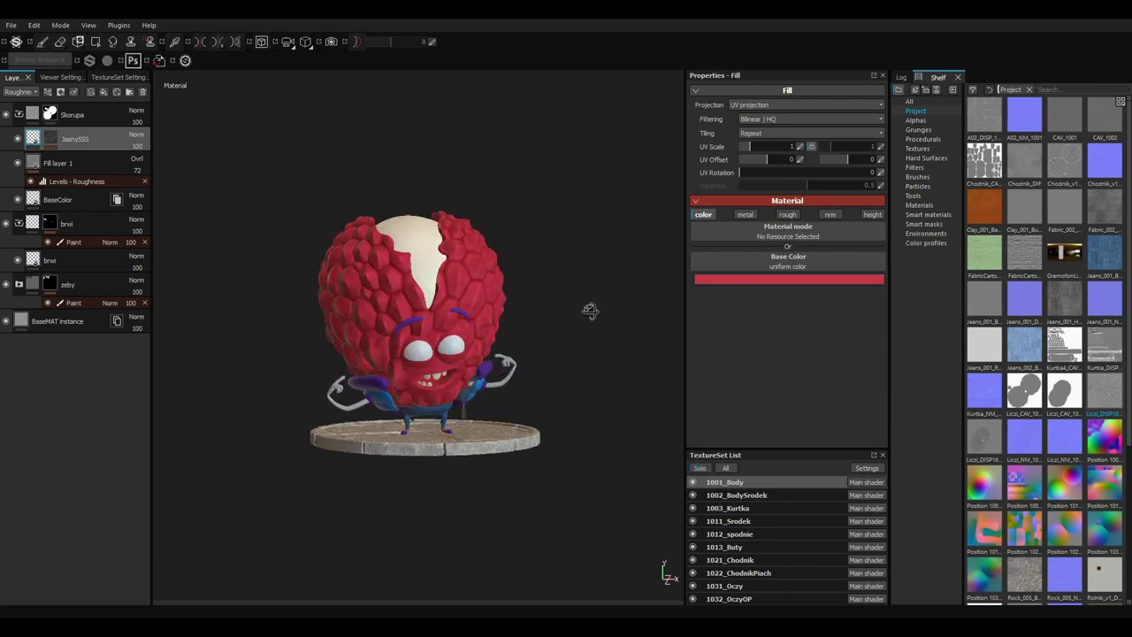
Show the Base Color channel and add an empty filter to Fill layer 1.
{"action": "key", "text": "c"}
{"action": "left_click_drag", "start_coordinate": [455, 215], "coordinate": [704, 219], "text": "alt"}
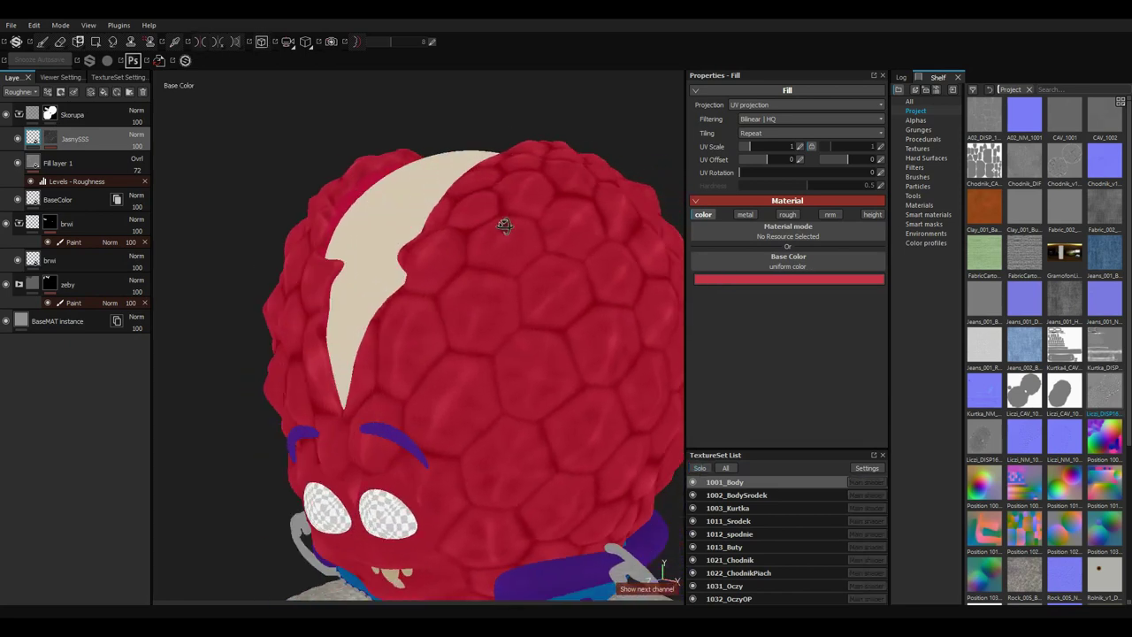
{"action": "key", "text": "f"}
{"action": "scroll", "coordinate": [534, 274], "scroll_direction": "up", "scroll_amount": 3}
{"action": "scroll", "coordinate": [533, 274], "scroll_direction": "up", "scroll_amount": 2}
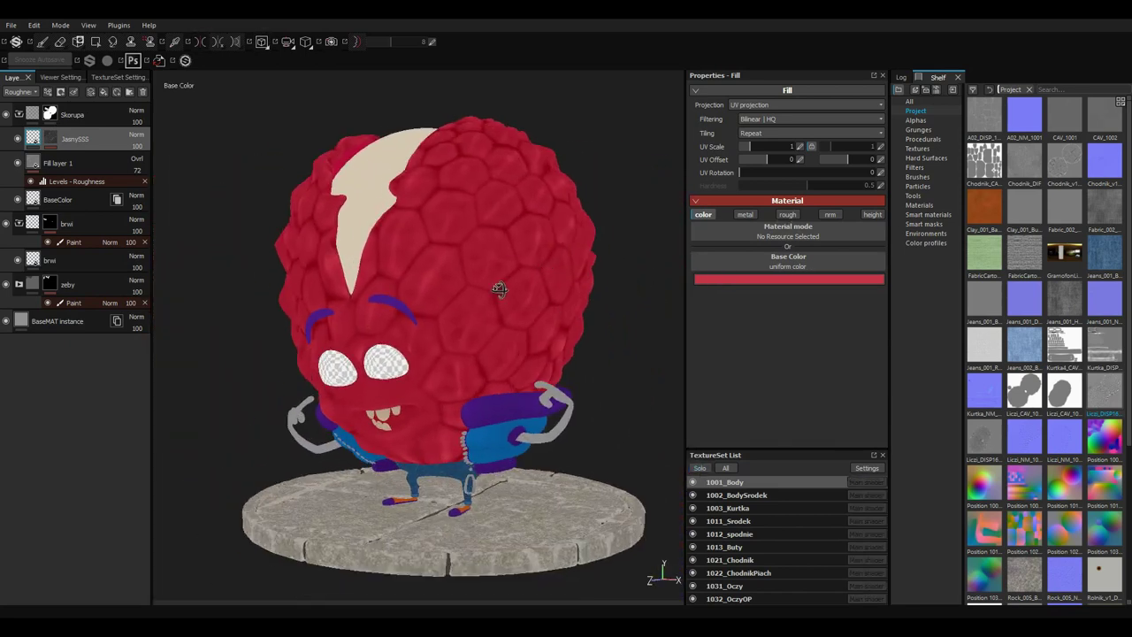
{"action": "scroll", "coordinate": [538, 292], "scroll_direction": "up", "scroll_amount": 2}
{"action": "left_click", "coordinate": [57, 162]}
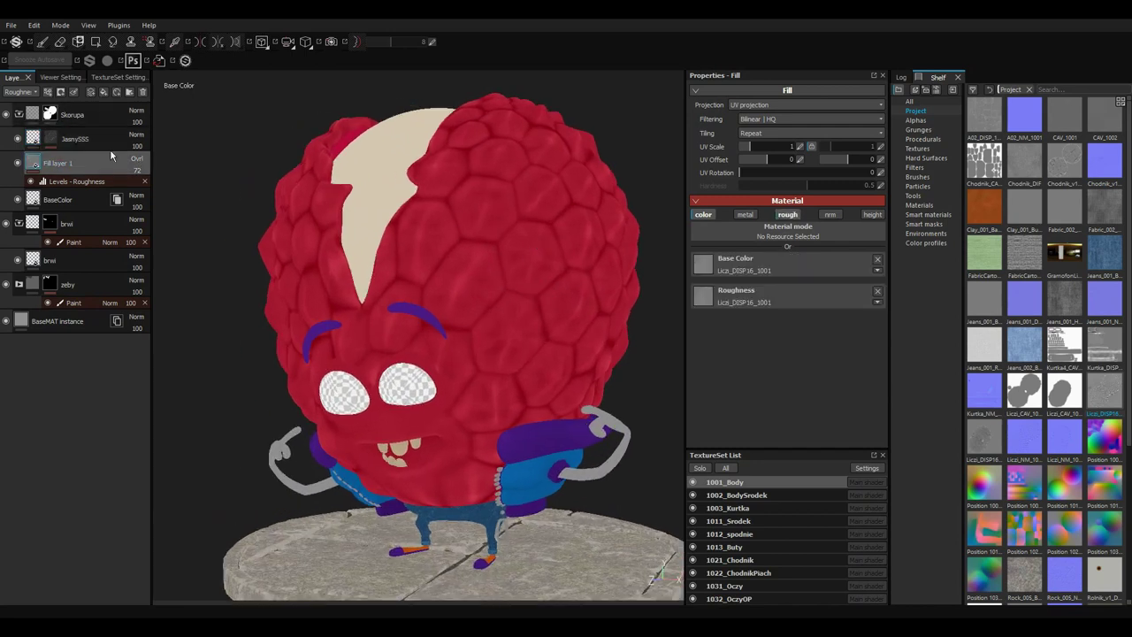
{"action": "left_click", "coordinate": [104, 92]}
Load Blur into Fill layer 1's filter at intensity about 1.48 and review the material.
{"action": "left_click", "coordinate": [781, 129]}
{"action": "left_click", "coordinate": [895, 159]}
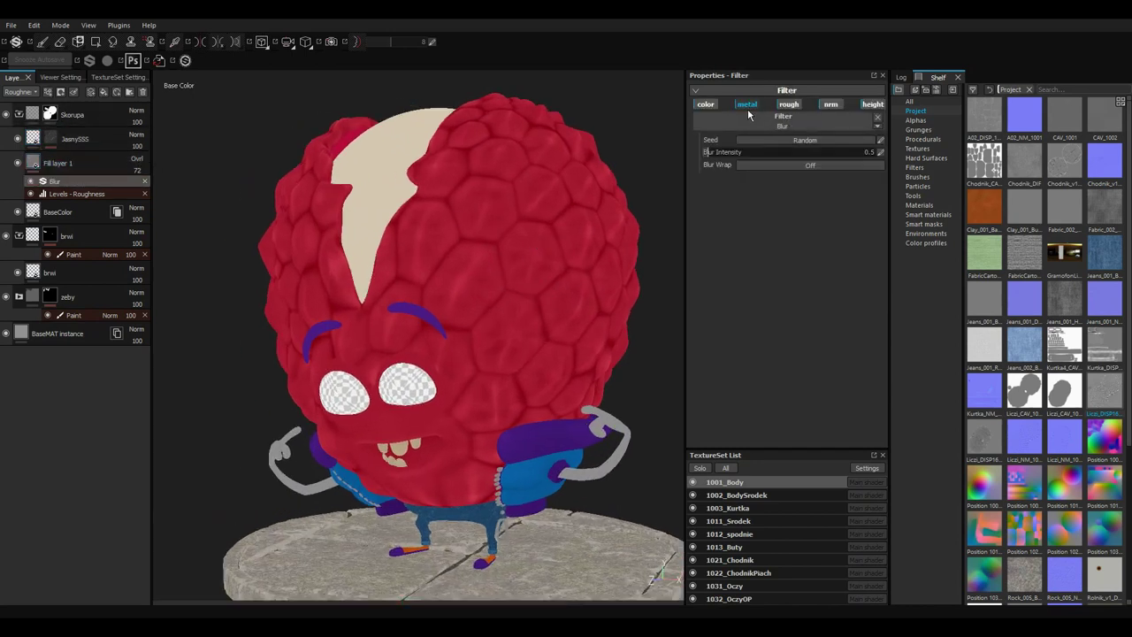
{"action": "left_click", "coordinate": [717, 153]}
{"action": "key", "text": "f"}
{"action": "key", "text": "m"}
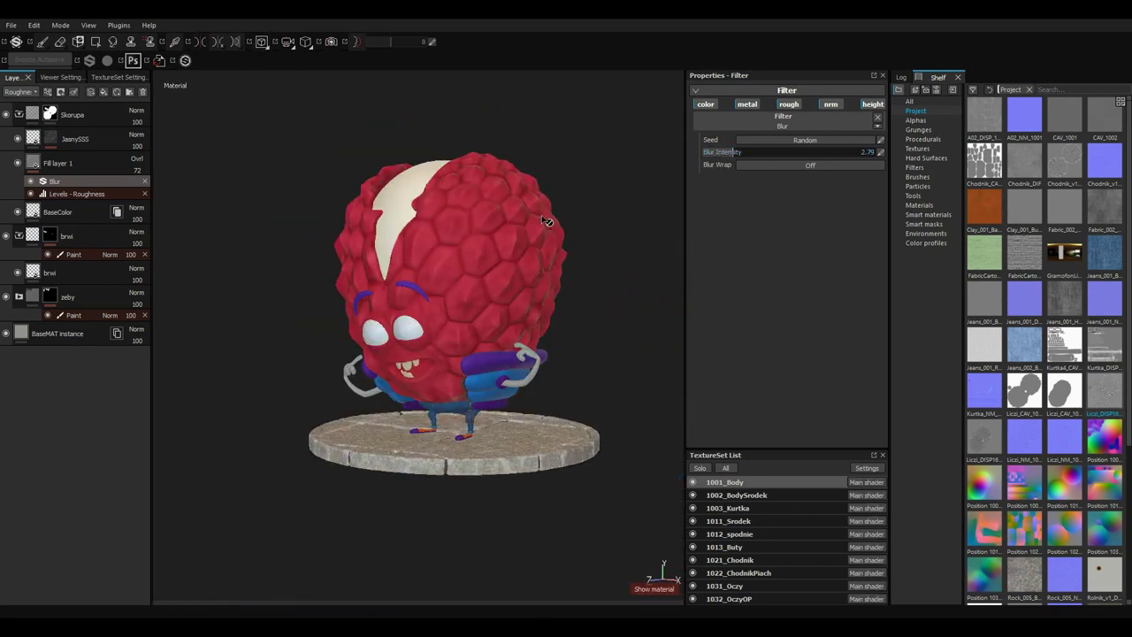
{"action": "left_click_drag", "start_coordinate": [551, 280], "coordinate": [533, 298], "text": "alt"}
{"action": "scroll", "coordinate": [528, 292], "scroll_direction": "up", "scroll_amount": 3}
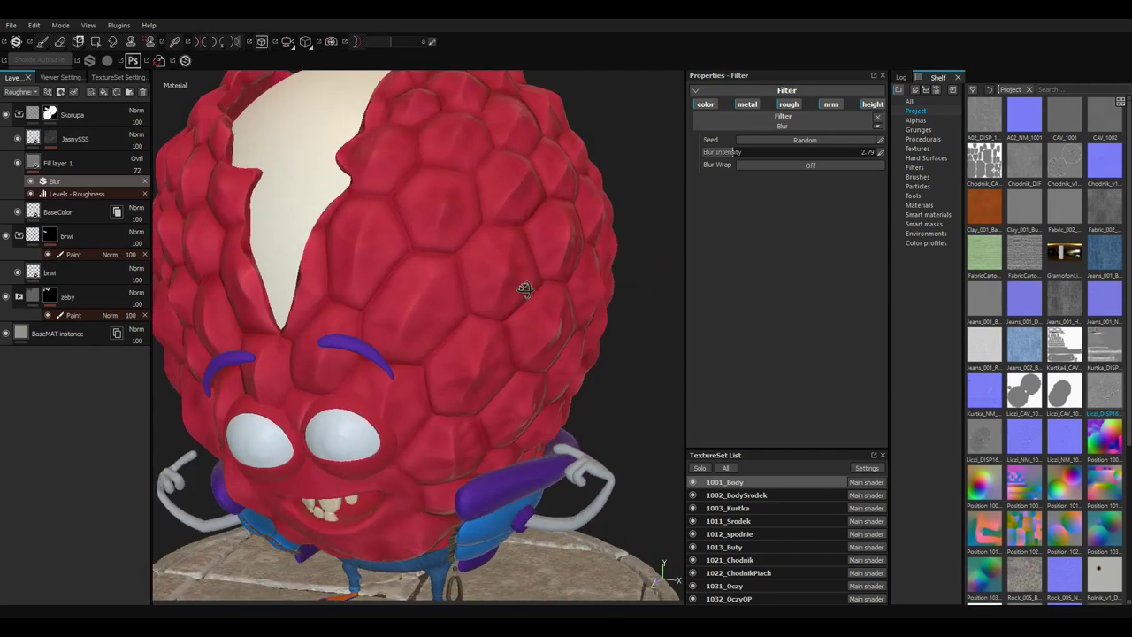
{"action": "scroll", "coordinate": [513, 283], "scroll_direction": "up", "scroll_amount": 2}
{"action": "left_click_drag", "start_coordinate": [520, 294], "coordinate": [495, 292], "text": "alt"}
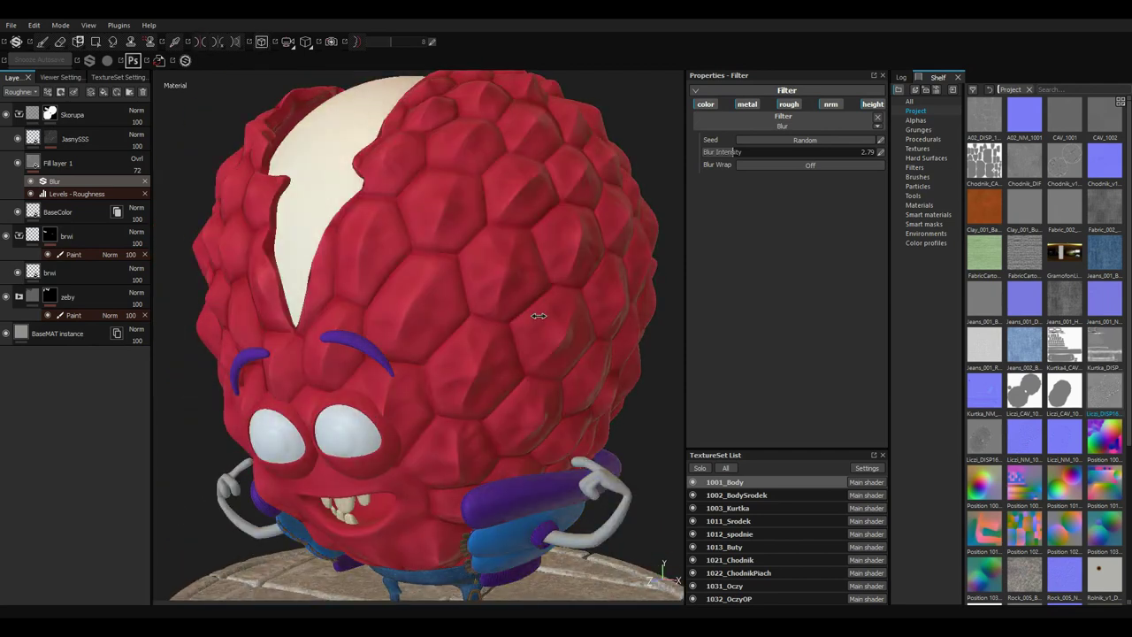
{"action": "scroll", "coordinate": [496, 292], "scroll_direction": "down", "scroll_amount": 3}
Add a Levels adjustment to JasnySSS with a lowered midpoint to soften the cell texture.
{"action": "key", "text": "c"}
{"action": "left_click", "coordinate": [19, 140]}
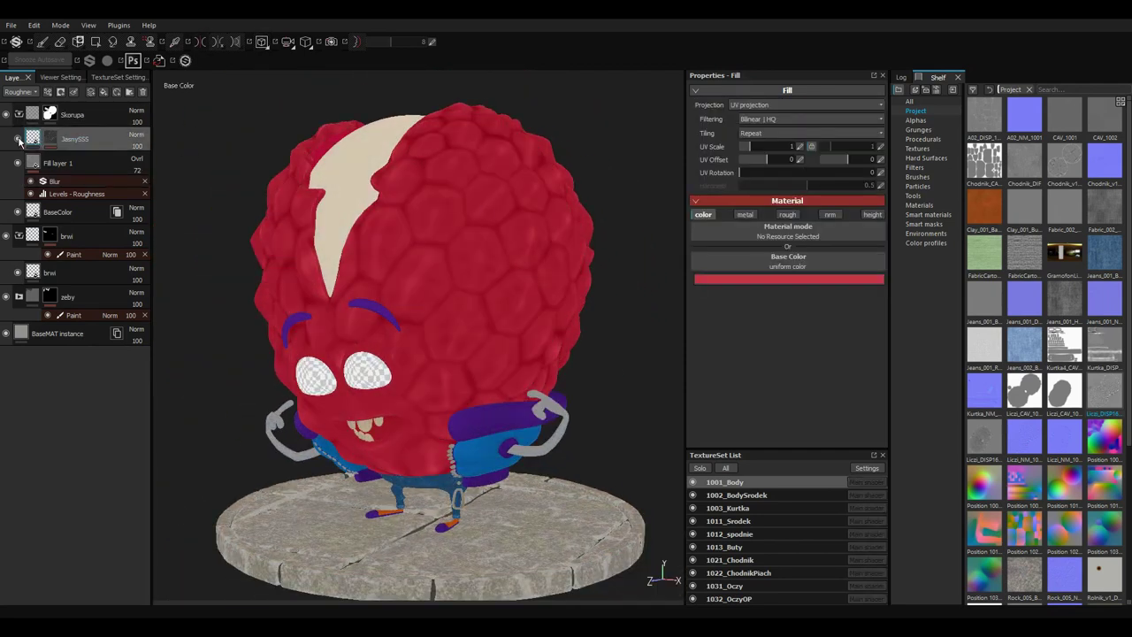
{"action": "left_click", "coordinate": [18, 139]}
{"action": "left_click", "coordinate": [18, 139]}
{"action": "left_click", "coordinate": [49, 139]}
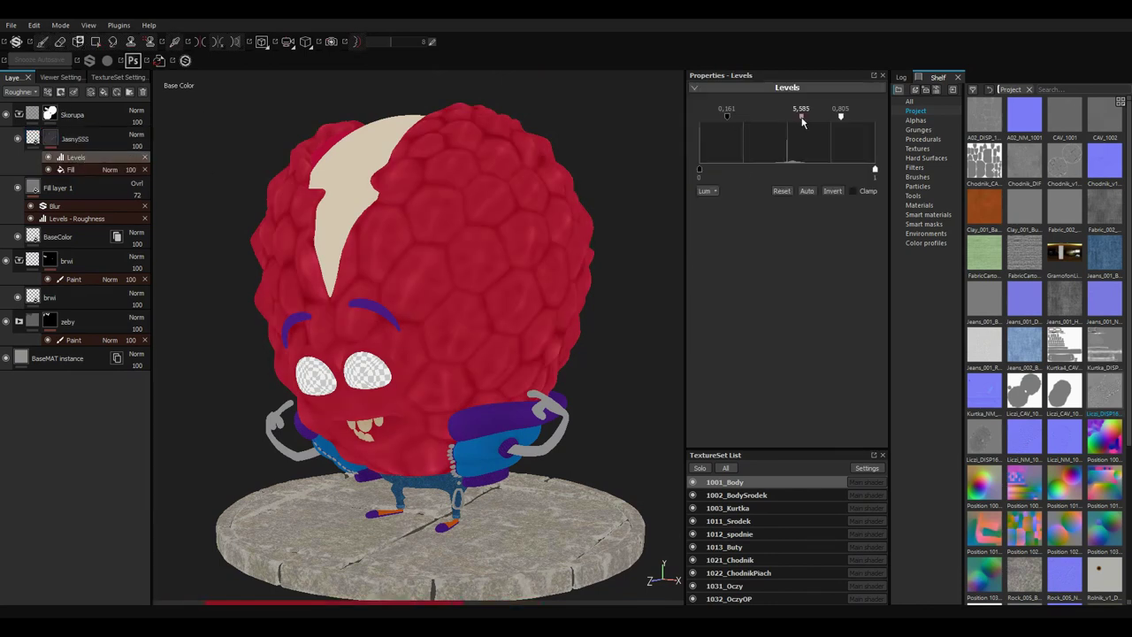
{"action": "left_click_drag", "start_coordinate": [803, 122], "coordinate": [805, 118]}
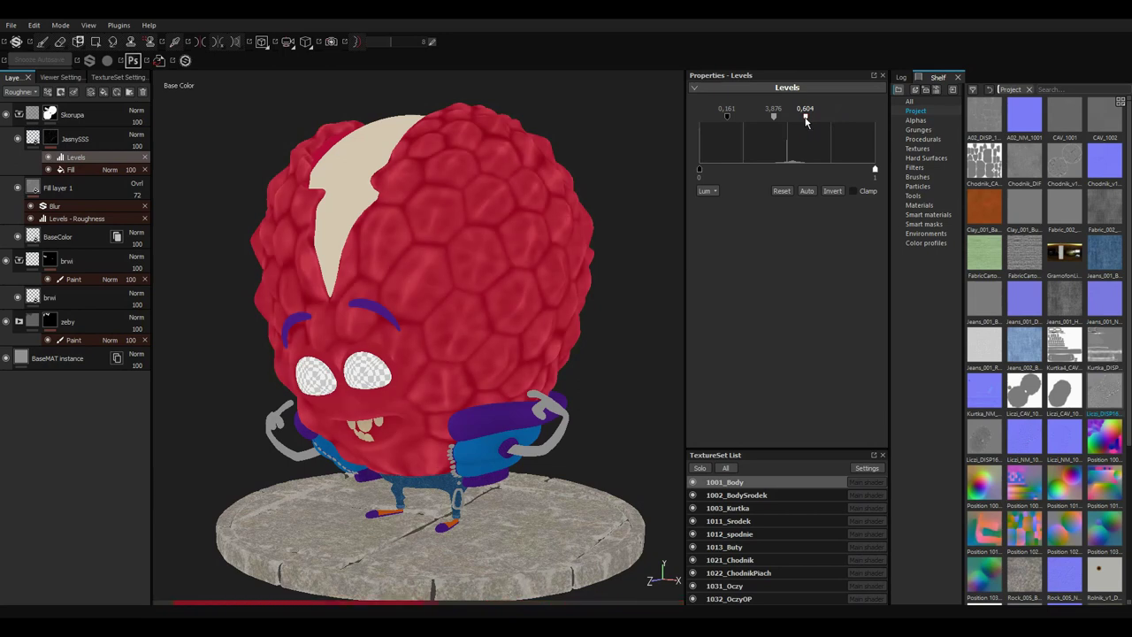
Add a Blur filter above the JasnySSS Levels and check the shaded result.
{"action": "left_click", "coordinate": [49, 92]}
{"action": "left_click", "coordinate": [62, 124]}
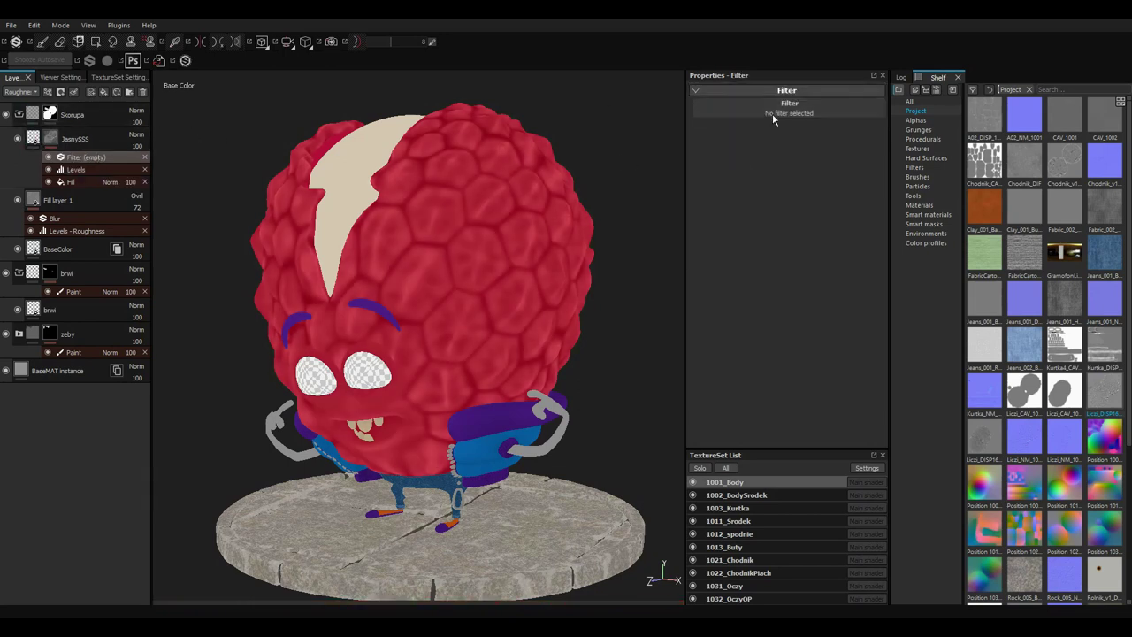
{"action": "left_click_drag", "start_coordinate": [891, 152], "coordinate": [787, 106]}
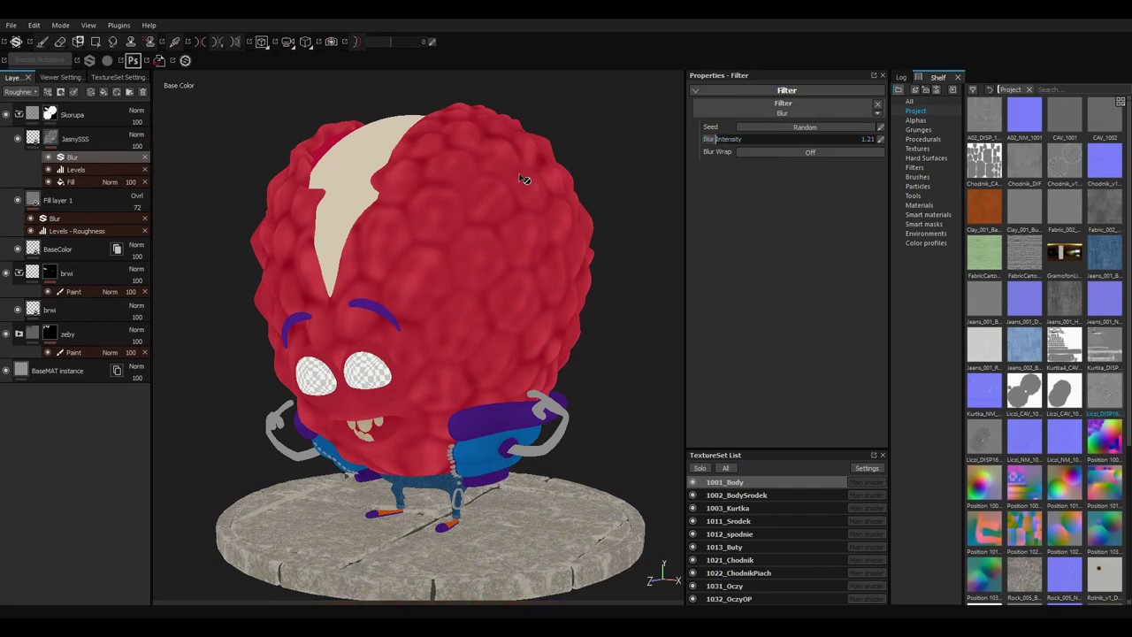
{"action": "key", "text": "m"}
{"action": "mouse_move", "coordinate": [601, 184]}
{"action": "left_mouse_down", "text": "alt"}
{"action": "mouse_move", "coordinate": [567, 285]}
{"action": "mouse_move", "coordinate": [549, 272]}
{"action": "mouse_move", "coordinate": [561, 261]}
{"action": "left_mouse_up", "text": "alt"}
Remove the Blur effect from Fill layer 1 and collapse the Skorupa folder.
{"action": "left_click", "coordinate": [84, 199]}
{"action": "left_click", "coordinate": [145, 218]}
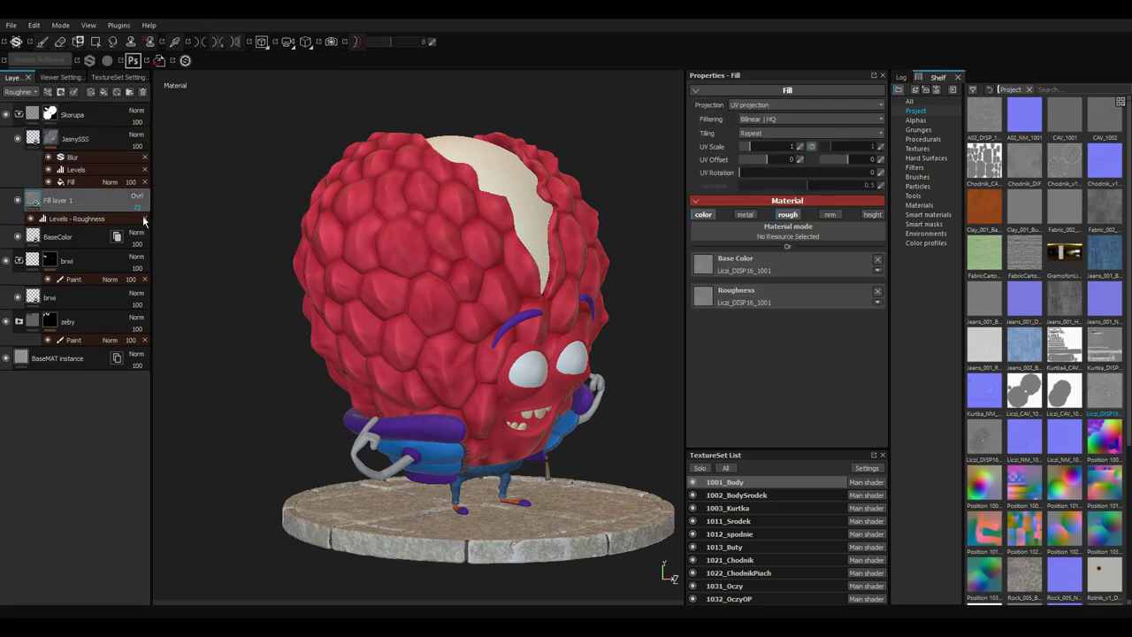
{"action": "left_click", "coordinate": [32, 114]}
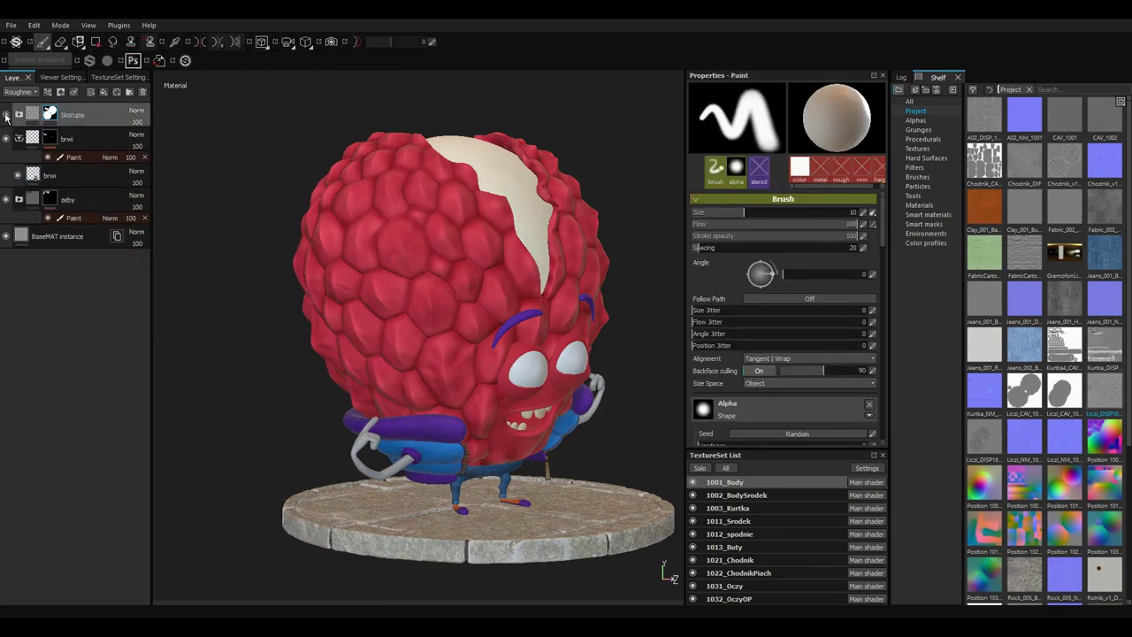
Compare the Skorupa folder hidden and shown, then inspect the character's head.
{"action": "left_click", "coordinate": [6, 115]}
{"action": "left_click", "coordinate": [20, 115]}
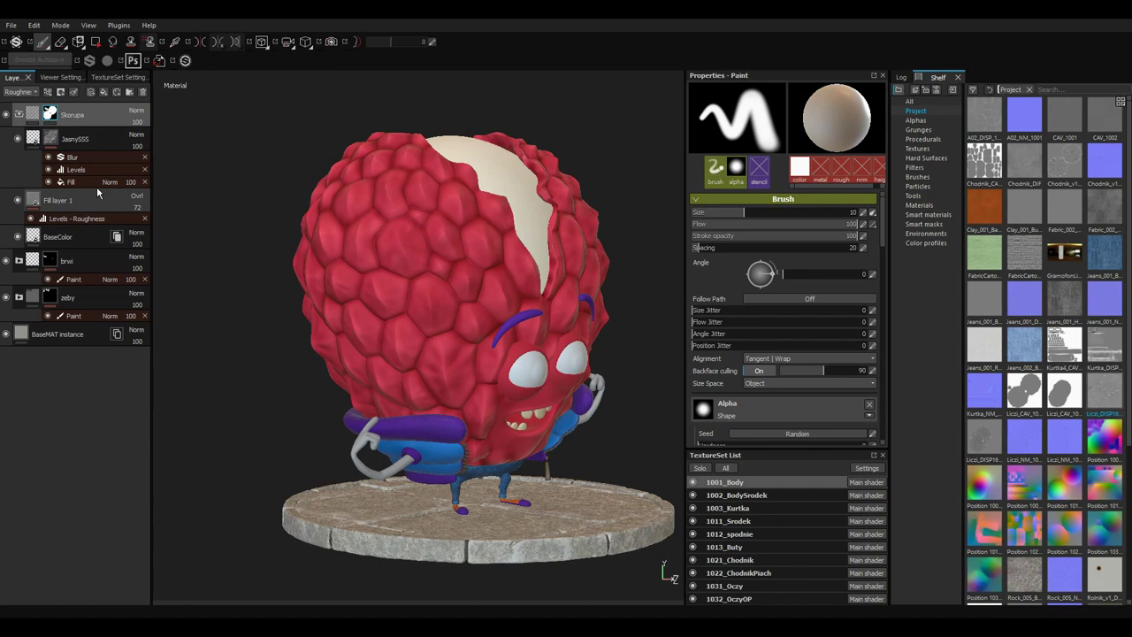
{"action": "mouse_move", "coordinate": [380, 310]}
{"action": "left_mouse_down", "text": "alt"}
{"action": "mouse_move", "coordinate": [417, 316]}
{"action": "mouse_move", "coordinate": [286, 361]}
{"action": "left_mouse_up", "text": "alt"}
{"action": "scroll", "coordinate": [354, 328], "scroll_direction": "up", "scroll_amount": 5}
{"action": "scroll", "coordinate": [487, 355], "scroll_direction": "down", "scroll_amount": 5}
{"action": "left_click_drag", "start_coordinate": [487, 356], "coordinate": [396, 239], "text": "alt"}
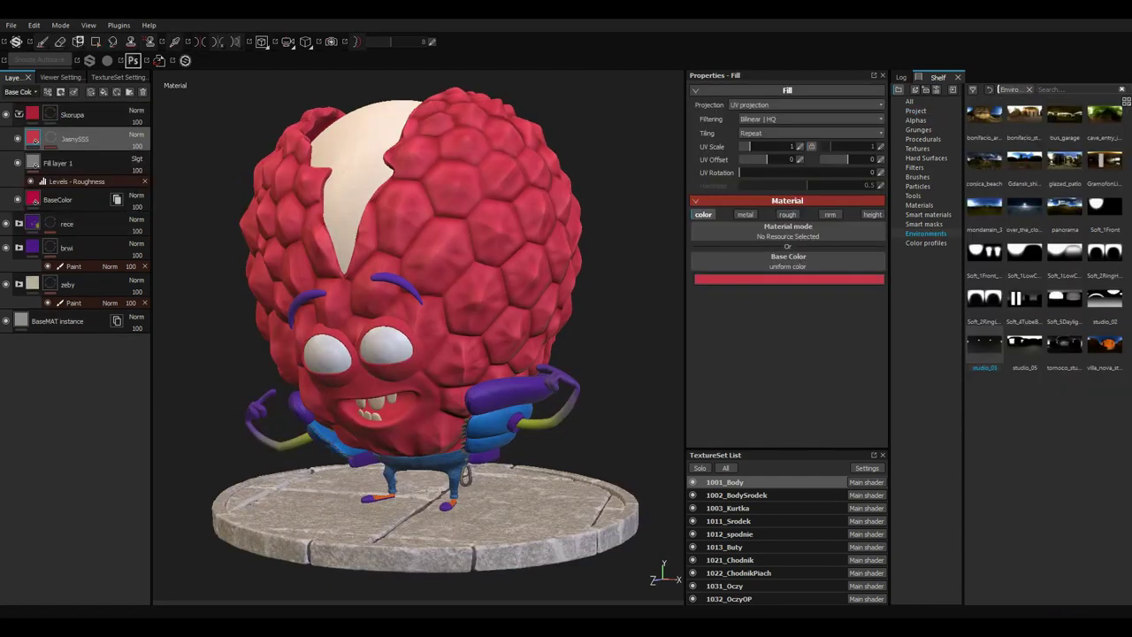
{"action": "mouse_move", "coordinate": [495, 372]}
{"action": "left_mouse_down", "text": "alt"}
{"action": "mouse_move", "coordinate": [527, 385]}
{"action": "mouse_move", "coordinate": [531, 336]}
{"action": "left_mouse_up", "text": "alt"}
{"action": "scroll", "coordinate": [522, 382], "scroll_direction": "up", "scroll_amount": 4}
{"action": "scroll", "coordinate": [527, 385], "scroll_direction": "down", "scroll_amount": 1}
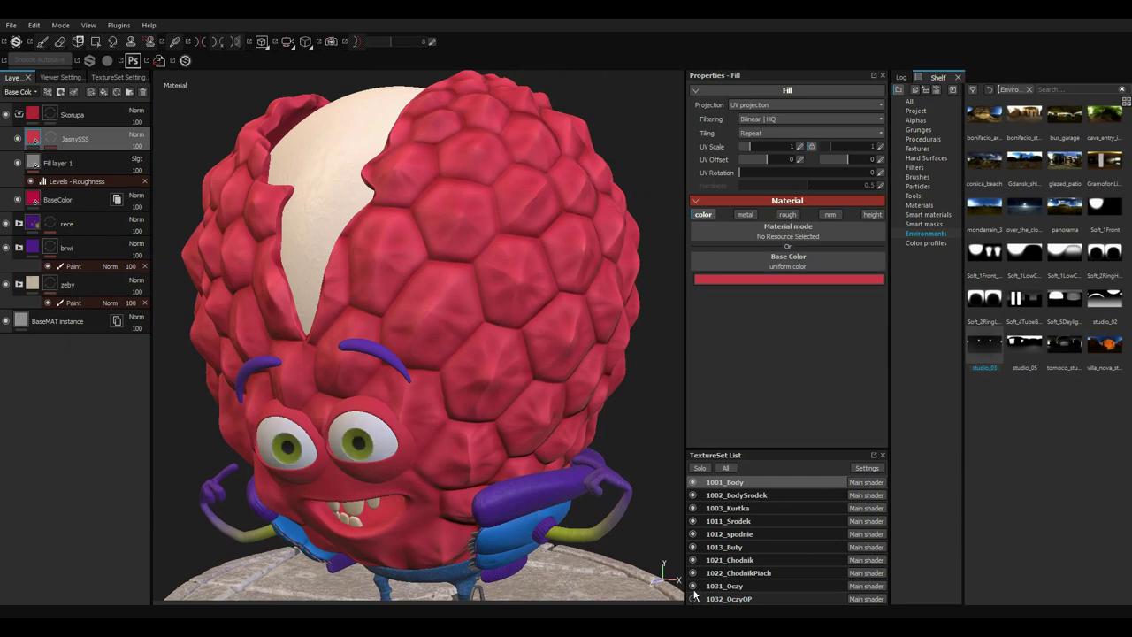
{"action": "scroll", "coordinate": [530, 336], "scroll_direction": "up", "scroll_amount": 2}
{"action": "scroll", "coordinate": [589, 346], "scroll_direction": "up", "scroll_amount": 2}
{"action": "scroll", "coordinate": [583, 340], "scroll_direction": "up", "scroll_amount": 1}
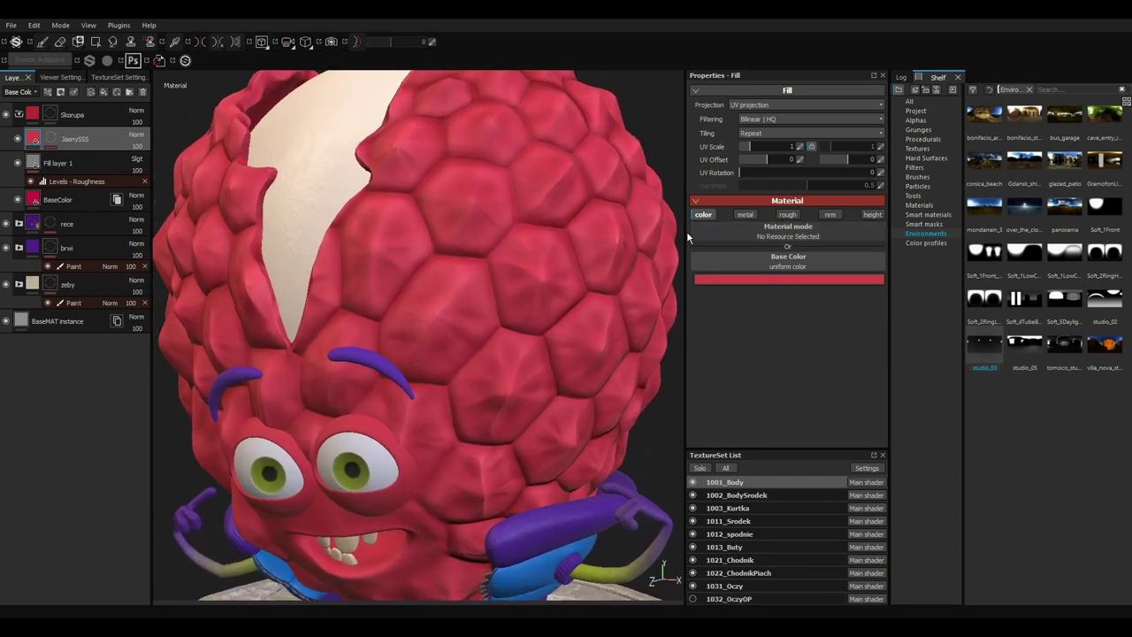
Rotate the environment lighting, view Base Color, and duplicate the JasnySSS layer.
{"action": "right_click_drag", "start_coordinate": [584, 345], "coordinate": [519, 347], "text": "shift"}
{"action": "key", "text": "c"}
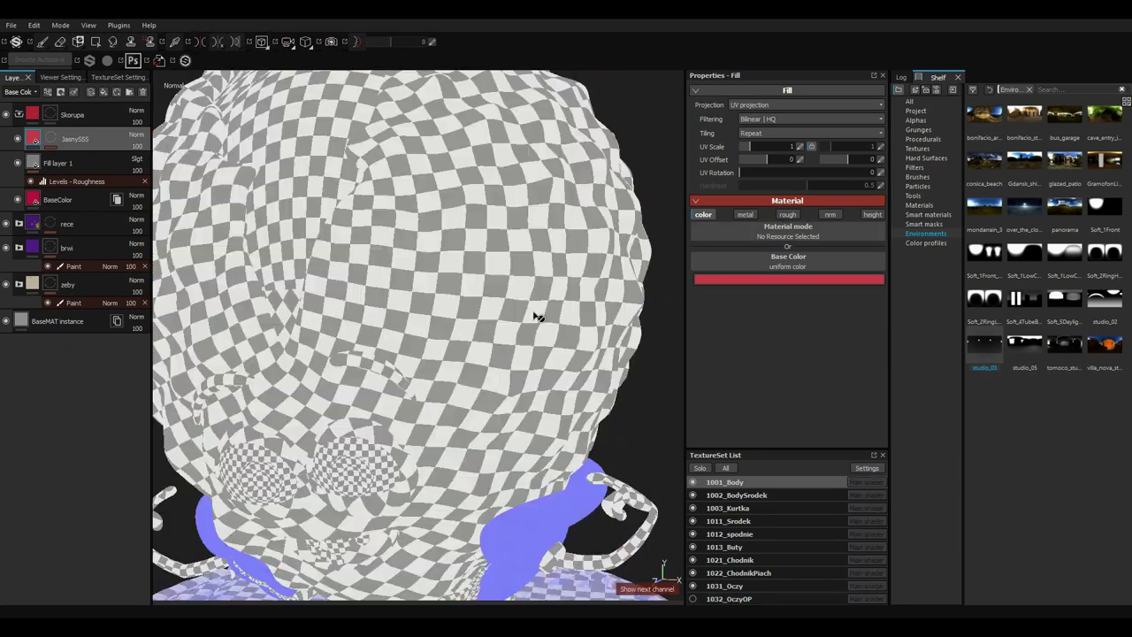
{"action": "key", "text": "m"}
{"action": "key", "text": "c"}
{"action": "key", "text": "c"}
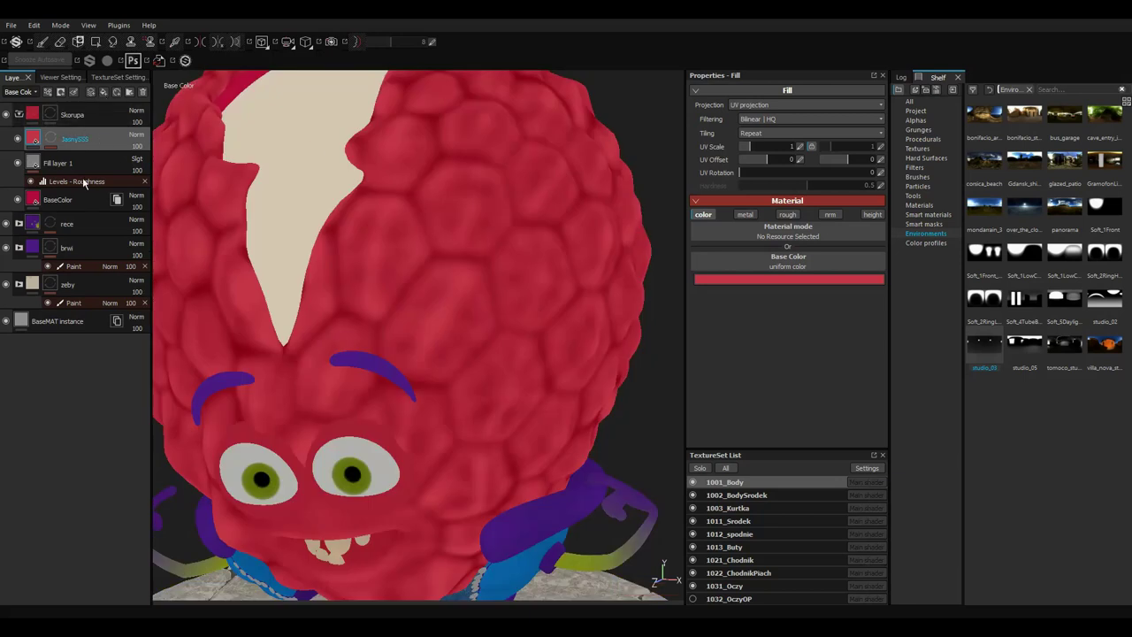
{"action": "key", "text": "ctrl+d"}
On JasnySSS copy 1, delete the Levels effect and swap the grayscale map for CAV.
{"action": "left_click", "coordinate": [58, 138]}
{"action": "left_click", "coordinate": [145, 159]}
{"action": "left_click", "coordinate": [145, 158]}
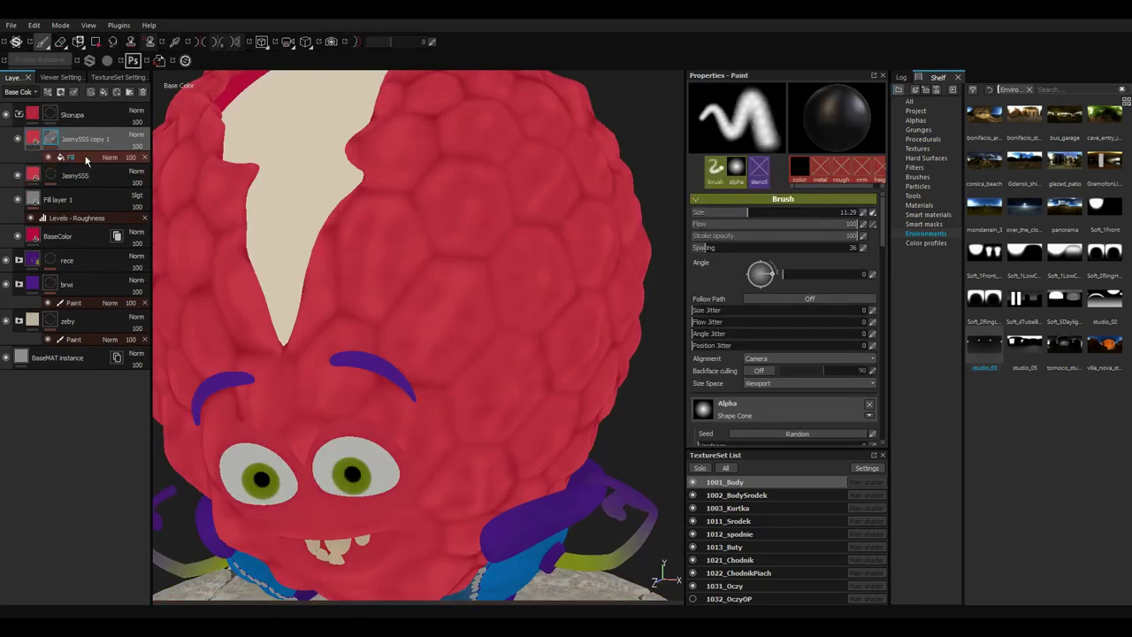
{"action": "left_click", "coordinate": [915, 111]}
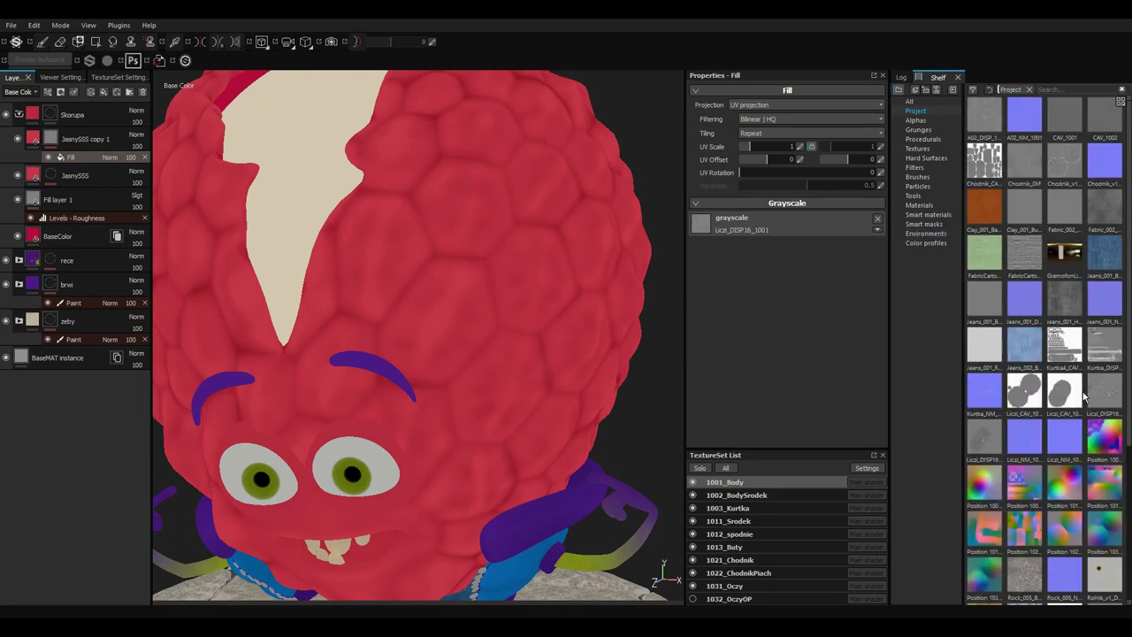
{"action": "left_click_drag", "start_coordinate": [1026, 398], "coordinate": [791, 227]}
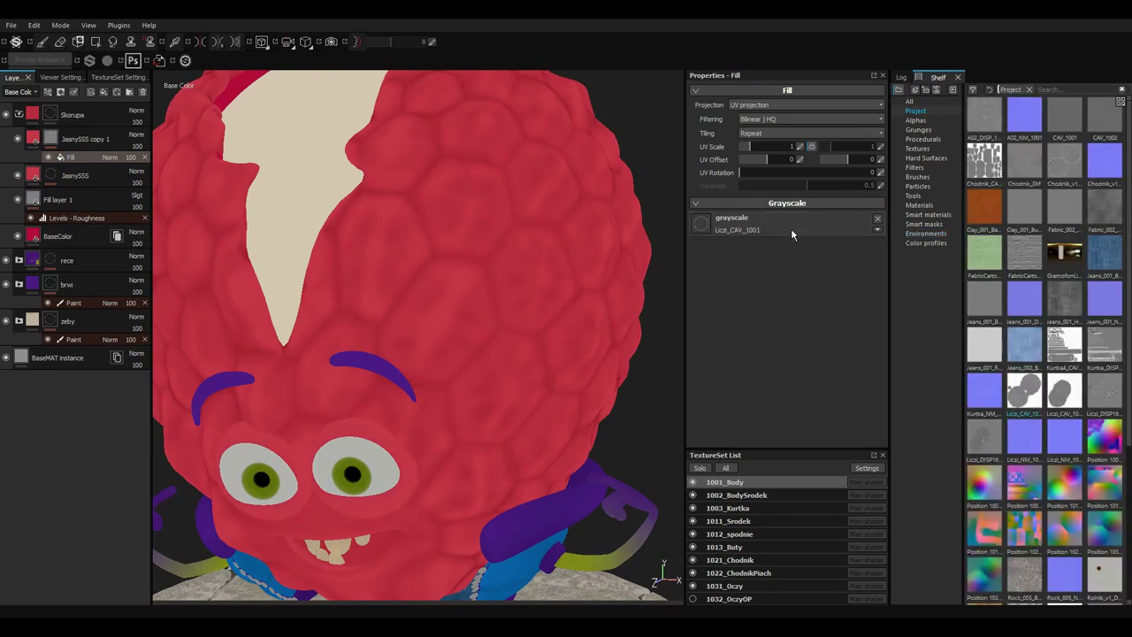
Add a mask and tune its Levels black point, white point and output black.
{"action": "left_click", "coordinate": [60, 92]}
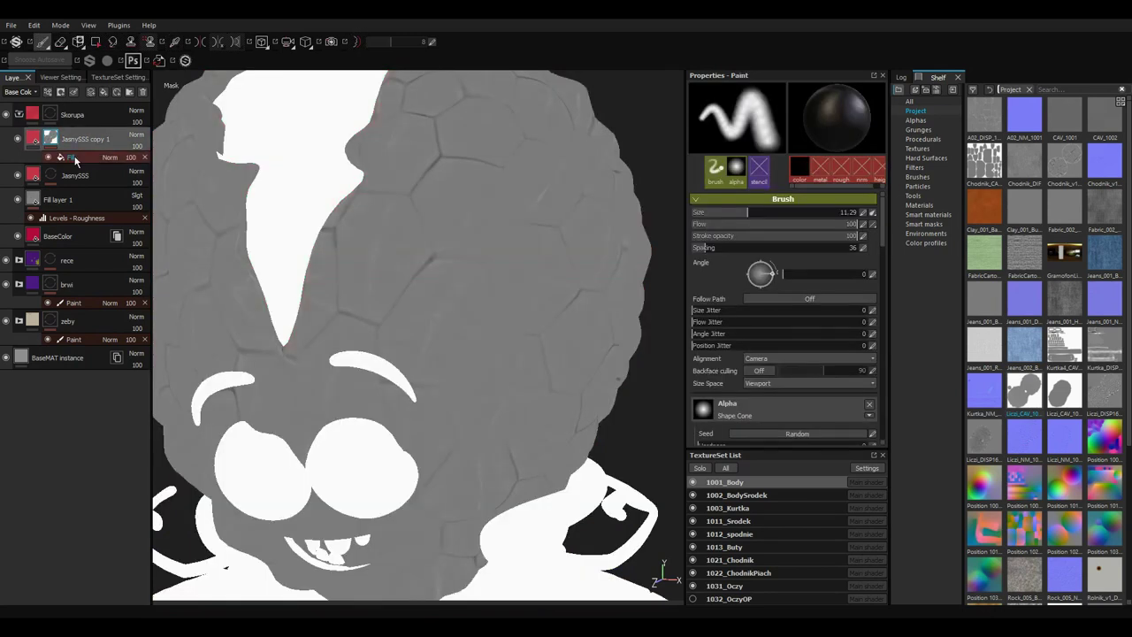
{"action": "left_click", "coordinate": [75, 160]}
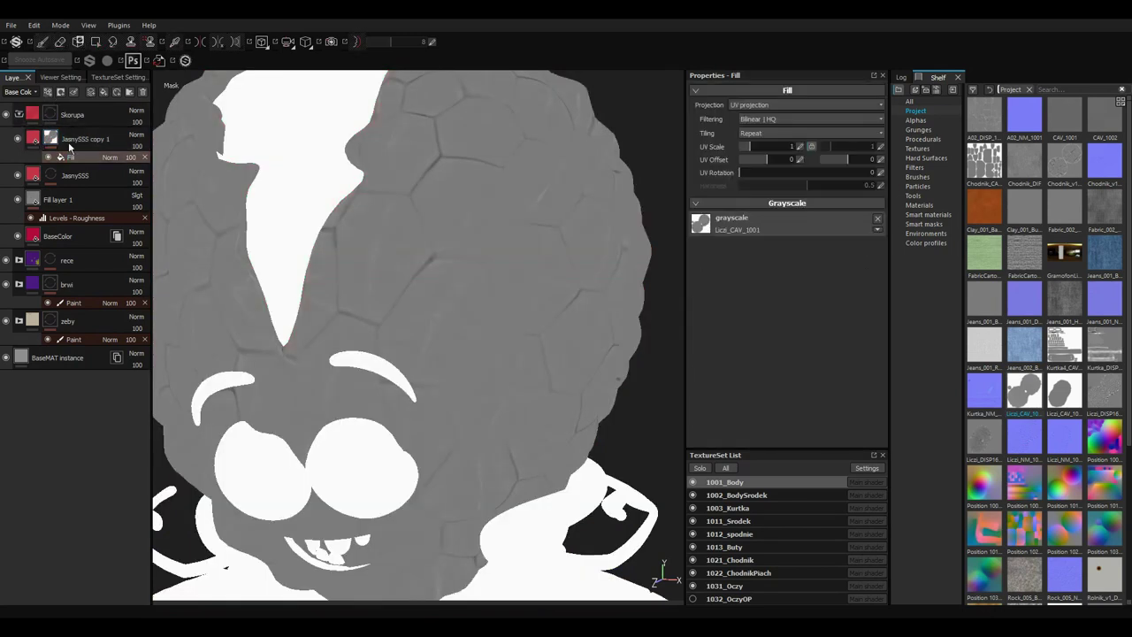
{"action": "left_click_drag", "start_coordinate": [744, 115], "coordinate": [753, 116]}
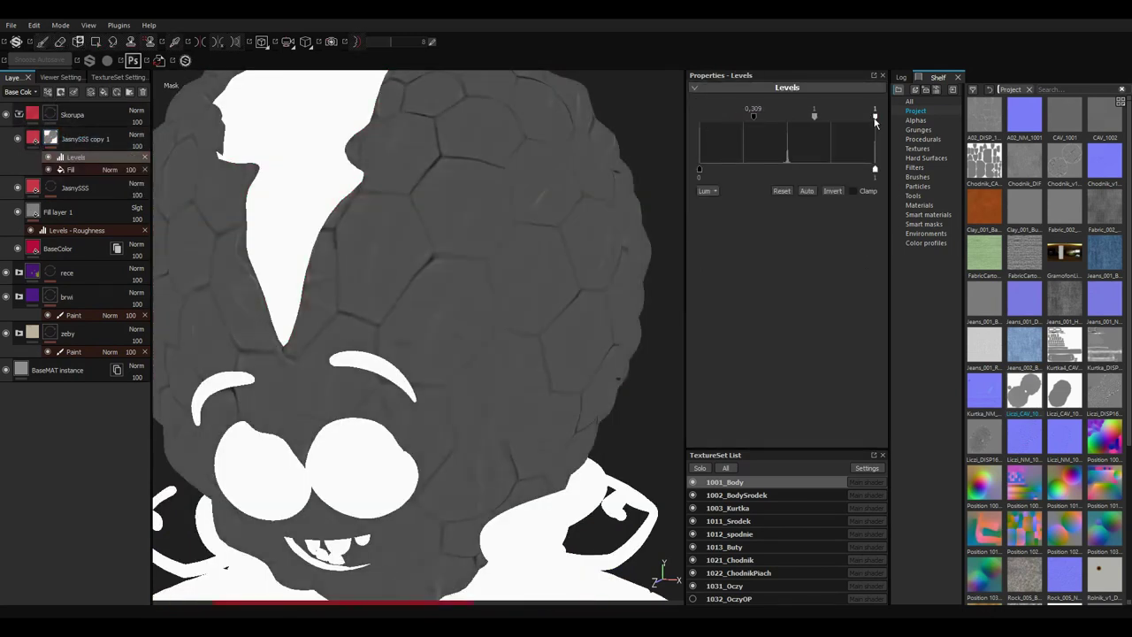
{"action": "mouse_move", "coordinate": [875, 116]}
{"action": "left_mouse_down"}
{"action": "mouse_move", "coordinate": [770, 122]}
{"action": "mouse_move", "coordinate": [791, 119]}
{"action": "left_mouse_up"}
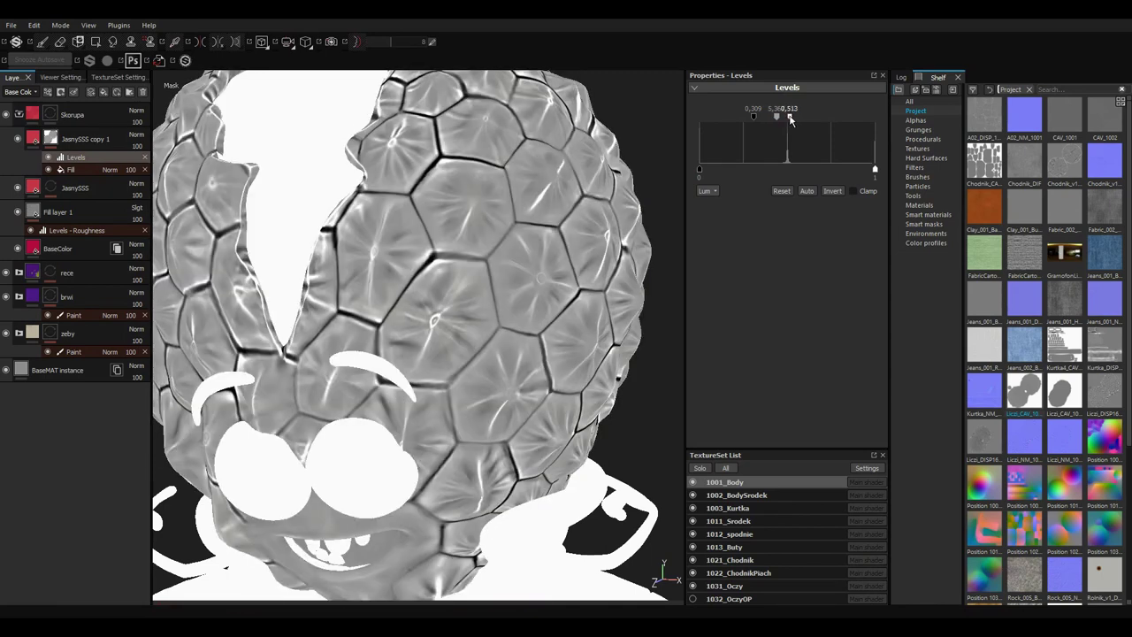
{"action": "left_click_drag", "start_coordinate": [712, 174], "coordinate": [737, 168]}
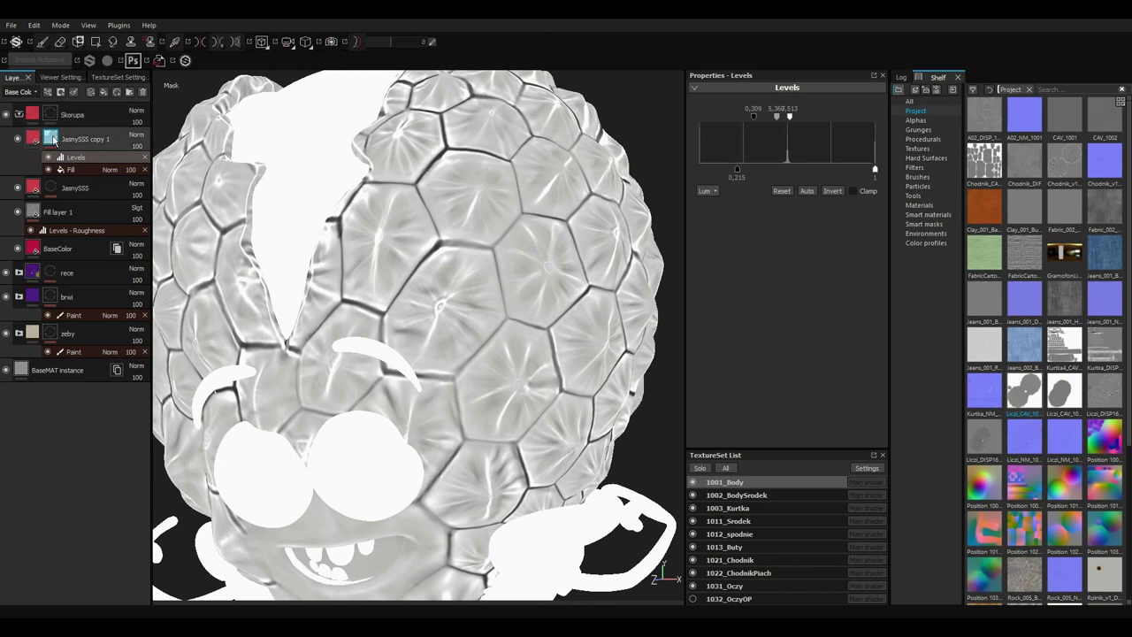
Set the JasnySSS copy 1 fill colour to orange.
{"action": "left_click", "coordinate": [51, 139]}
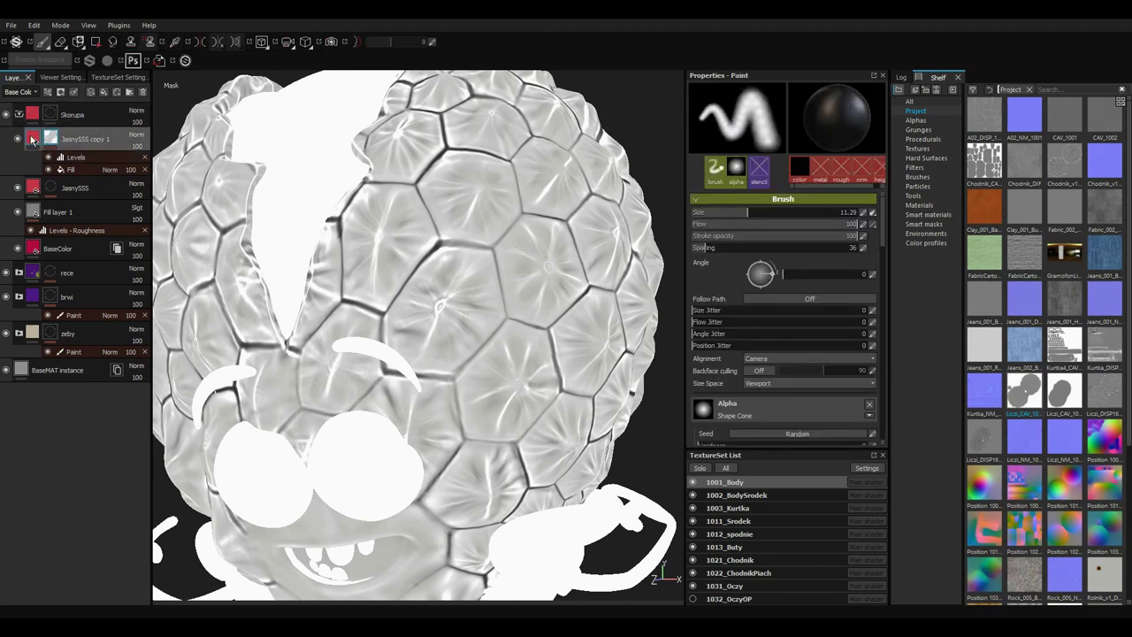
{"action": "left_click", "coordinate": [32, 139]}
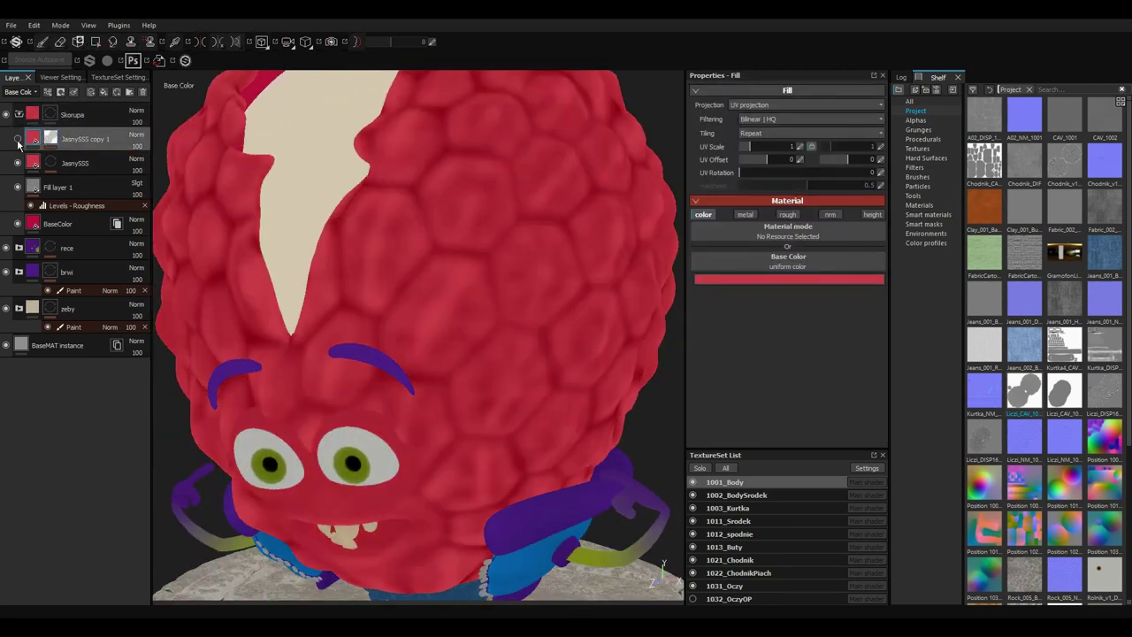
{"action": "left_click", "coordinate": [52, 138]}
{"action": "left_click", "coordinate": [32, 139]}
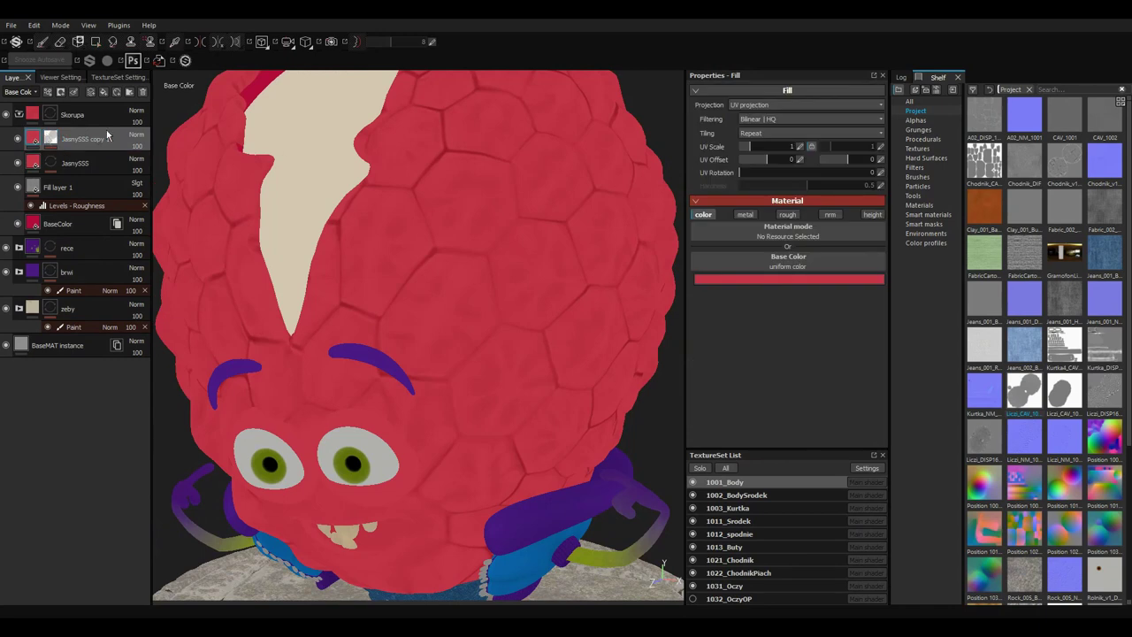
{"action": "mouse_move", "coordinate": [484, 217]}
{"action": "left_mouse_down", "text": "alt"}
{"action": "mouse_move", "coordinate": [492, 188]}
{"action": "mouse_move", "coordinate": [423, 158]}
{"action": "left_mouse_up", "text": "alt"}
Add a second, non-inverted Levels to the mask with black level 0.419.
{"action": "left_click", "coordinate": [52, 138]}
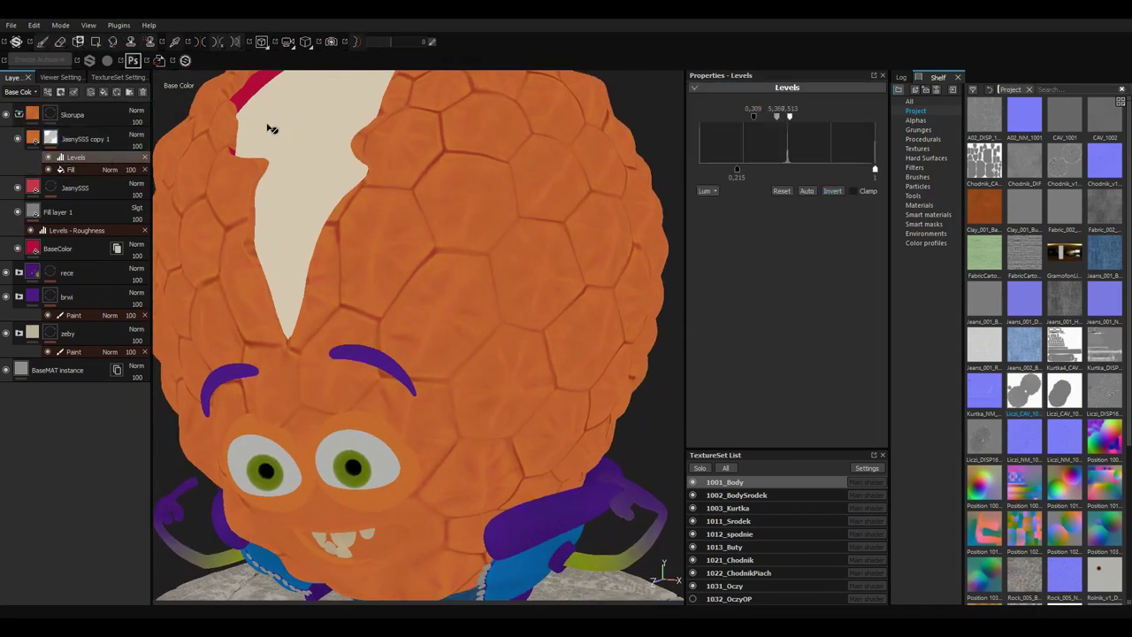
{"action": "left_click", "coordinate": [832, 191]}
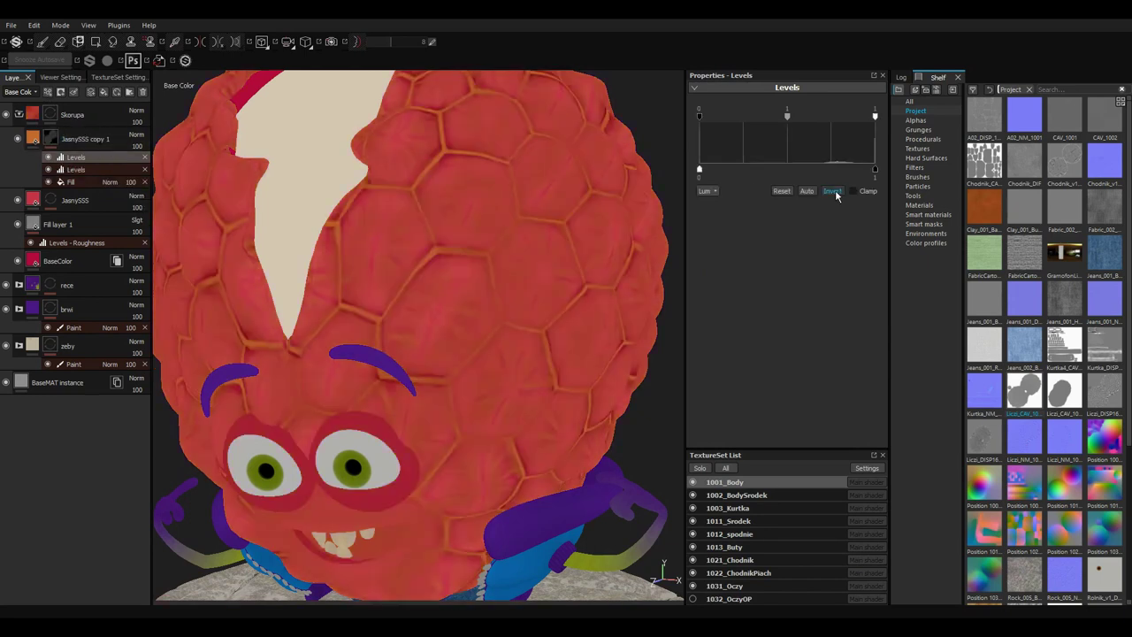
{"action": "left_click", "coordinate": [836, 193]}
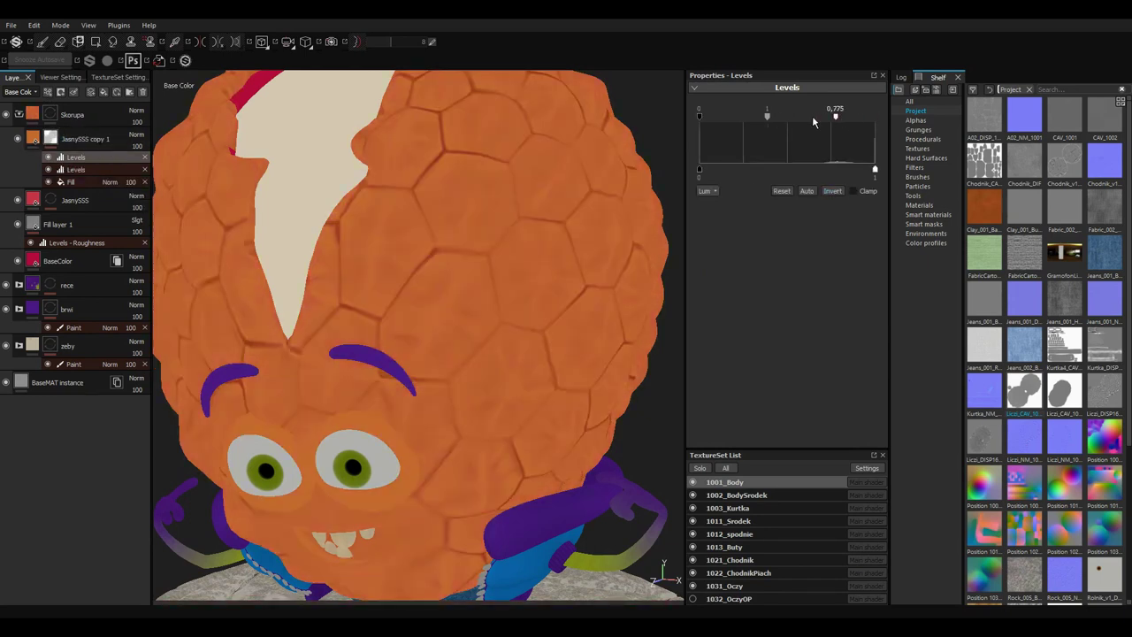
{"action": "left_click_drag", "start_coordinate": [835, 116], "coordinate": [875, 115]}
{"action": "left_click_drag", "start_coordinate": [698, 116], "coordinate": [828, 115]}
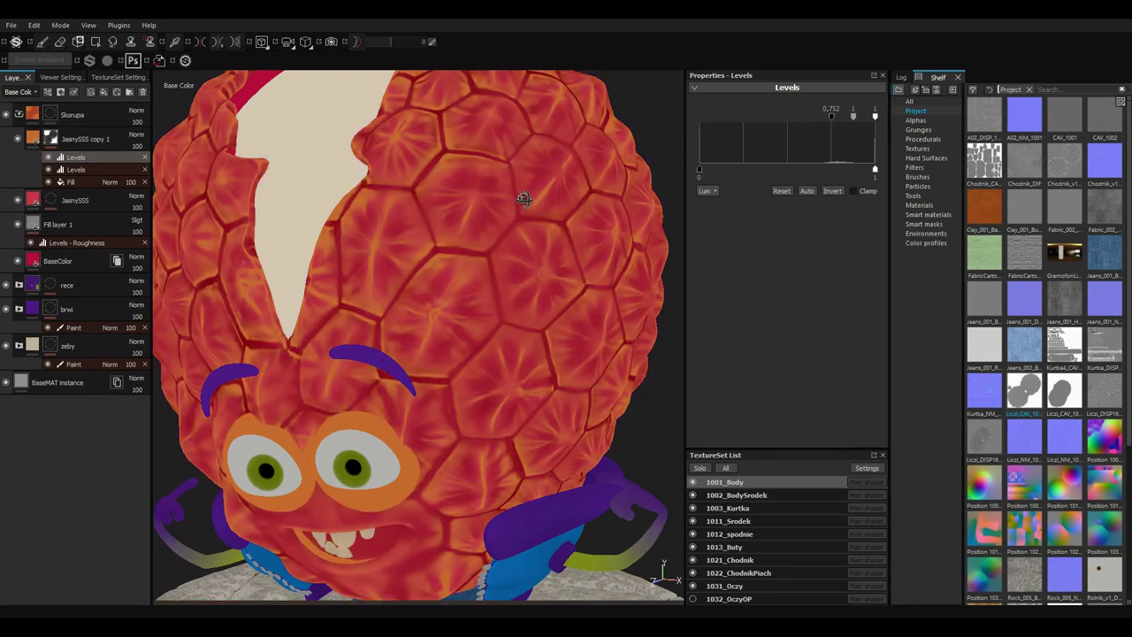
{"action": "left_click_drag", "start_coordinate": [524, 198], "coordinate": [525, 159], "text": "alt"}
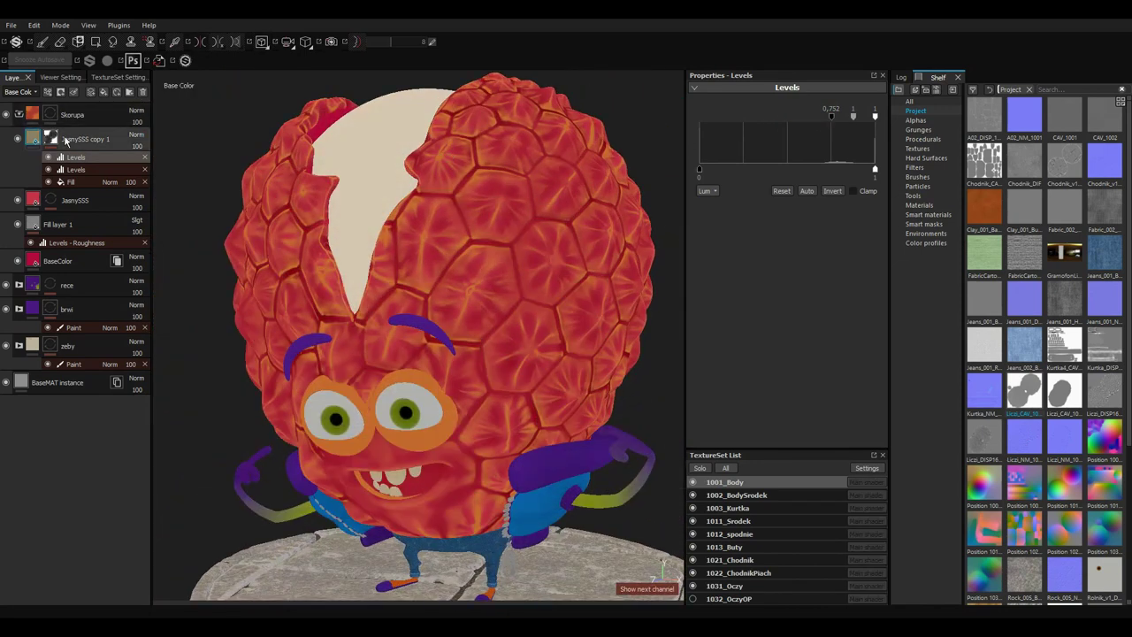
{"action": "left_click", "coordinate": [65, 141]}
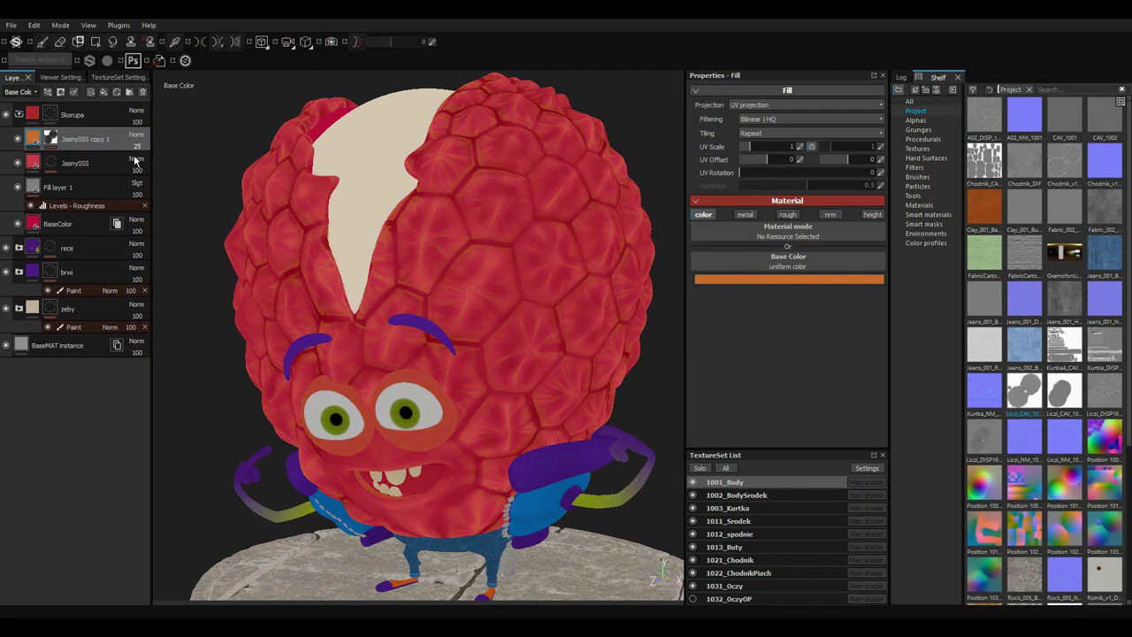
{"action": "left_click_drag", "start_coordinate": [498, 225], "coordinate": [187, 232], "text": "alt"}
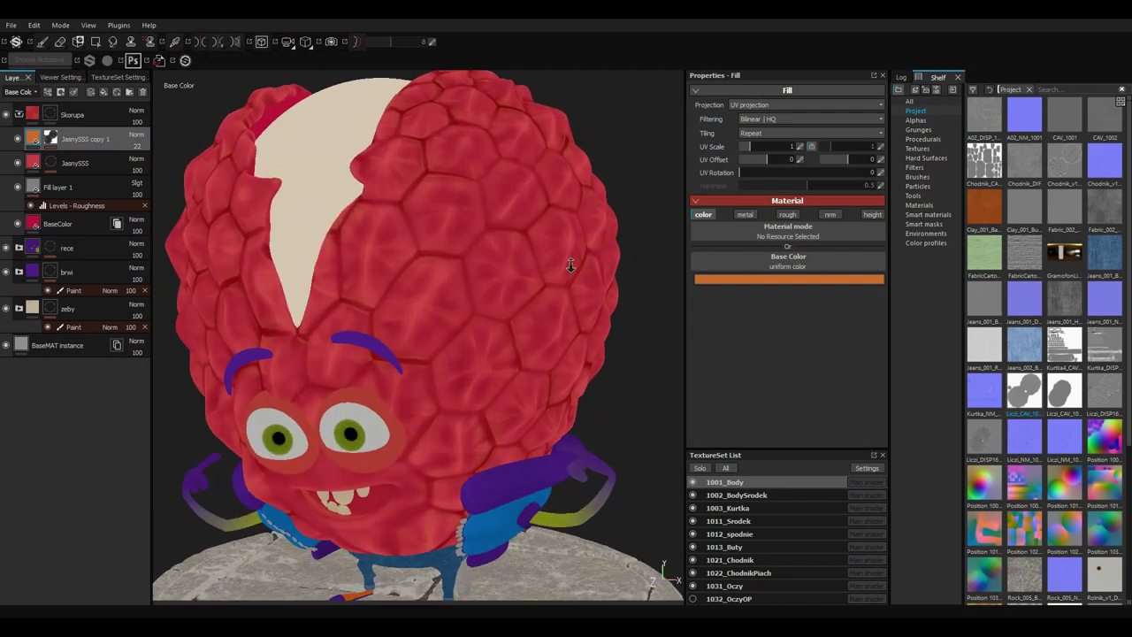
{"action": "left_click", "coordinate": [53, 140]}
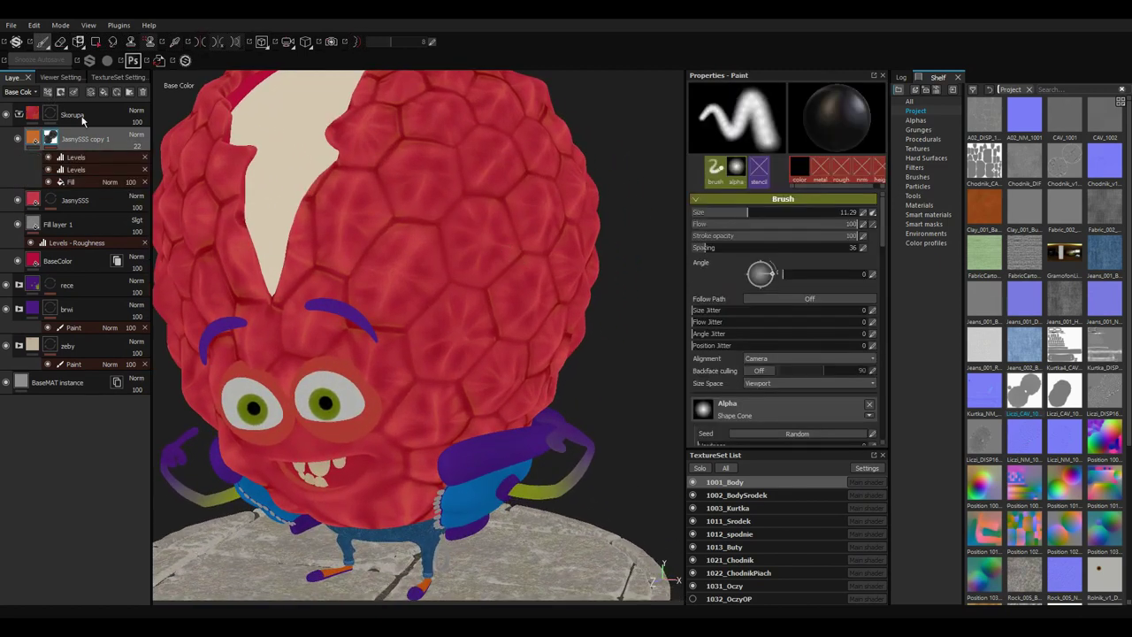
{"action": "scroll", "coordinate": [457, 240], "scroll_direction": "down", "scroll_amount": 3}
Add a paint effect with polygon fill and switch to the 2D UV view.
{"action": "key", "text": "4"}
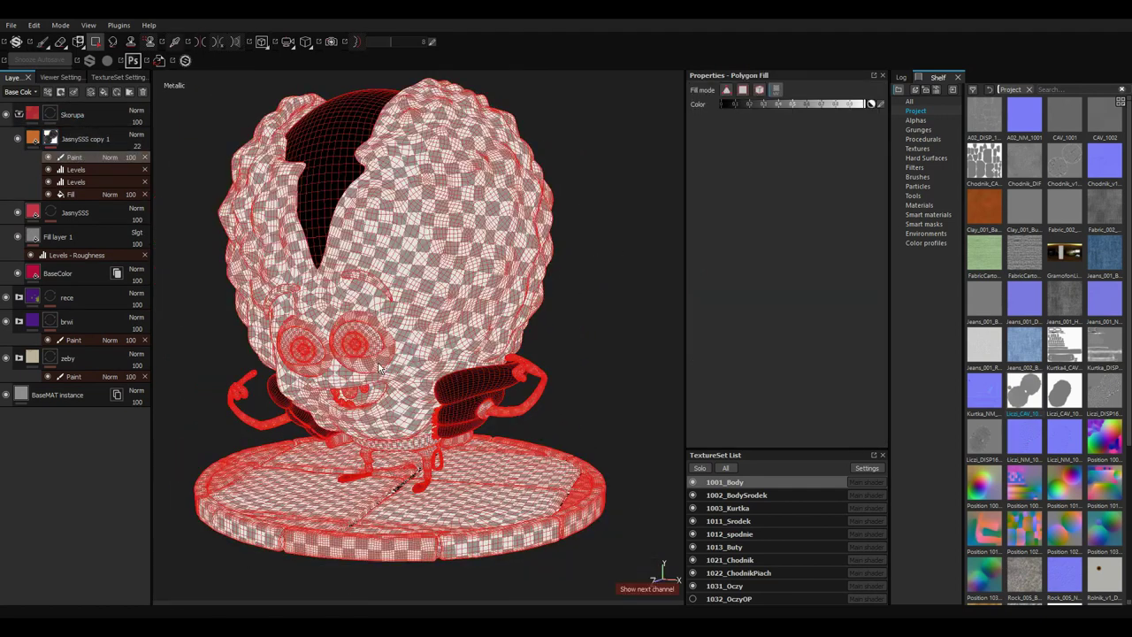
{"action": "key", "text": "c"}
{"action": "key", "text": "c"}
{"action": "key", "text": "c"}
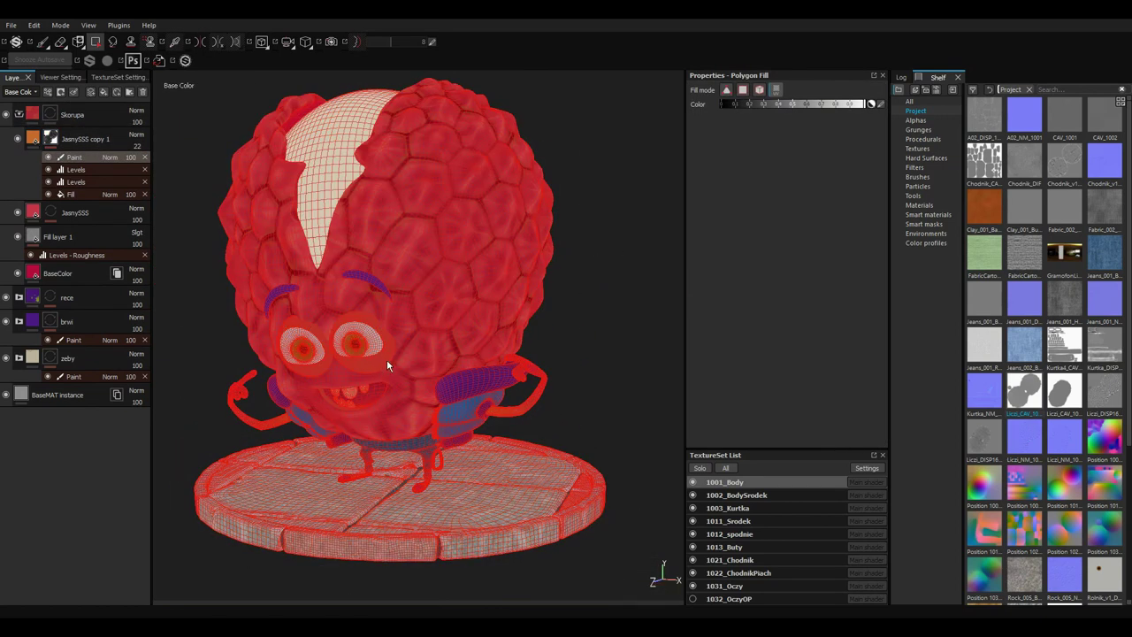
{"action": "key", "text": "F3"}
{"action": "scroll", "coordinate": [565, 336], "scroll_direction": "down", "scroll_amount": 2}
{"action": "scroll", "coordinate": [565, 336], "scroll_direction": "down", "scroll_amount": 3}
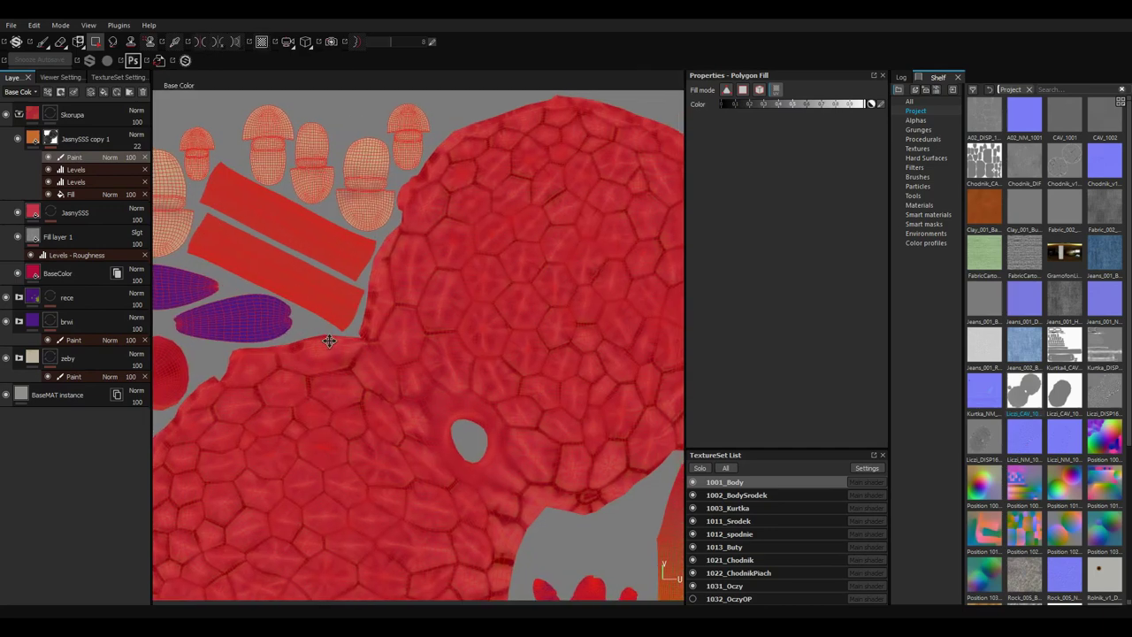
{"action": "scroll", "coordinate": [436, 287], "scroll_direction": "up", "scroll_amount": 3}
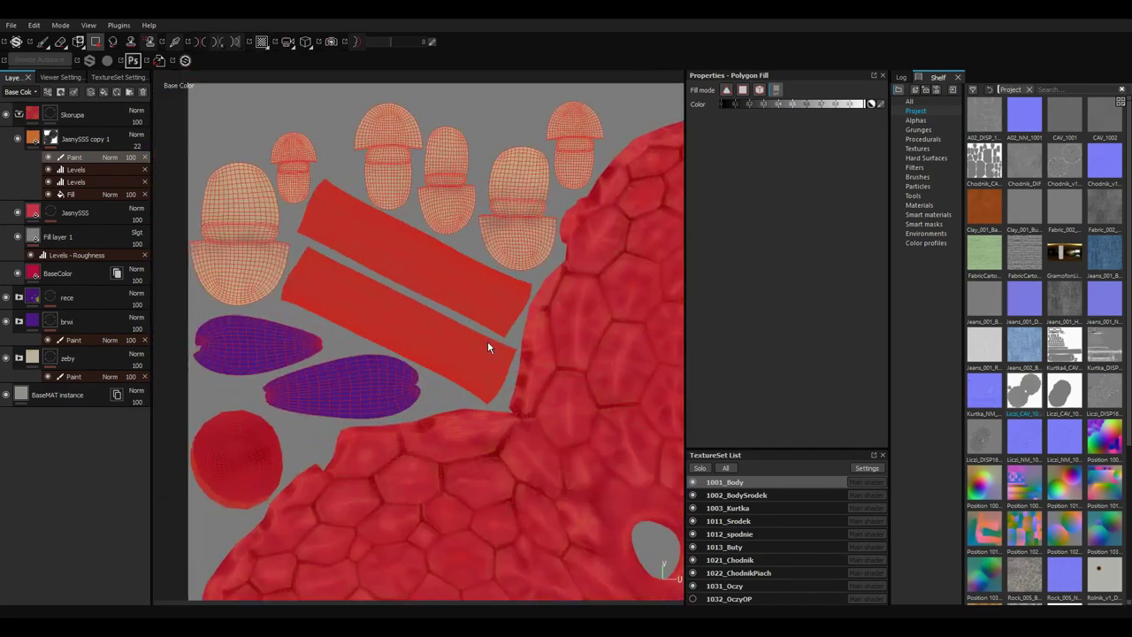
{"action": "scroll", "coordinate": [383, 303], "scroll_direction": "up", "scroll_amount": 2}
Check the viewer settings and return the viewport to the Base Color channel.
{"action": "key", "text": "c"}
{"action": "key", "text": "m"}
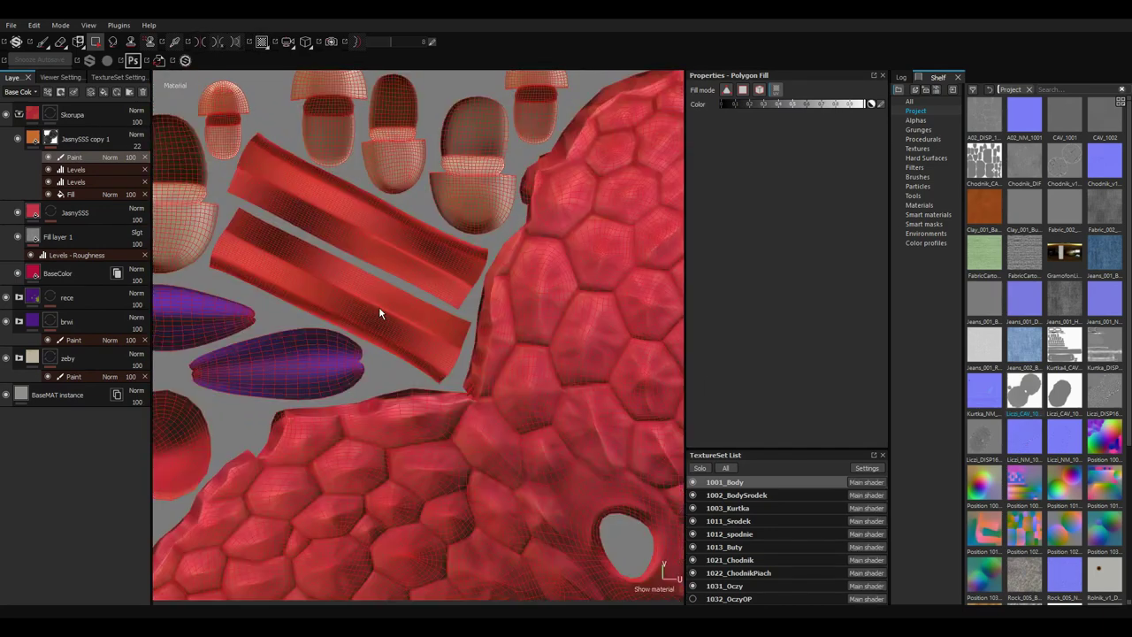
{"action": "key", "text": "c"}
{"action": "left_click", "coordinate": [51, 78]}
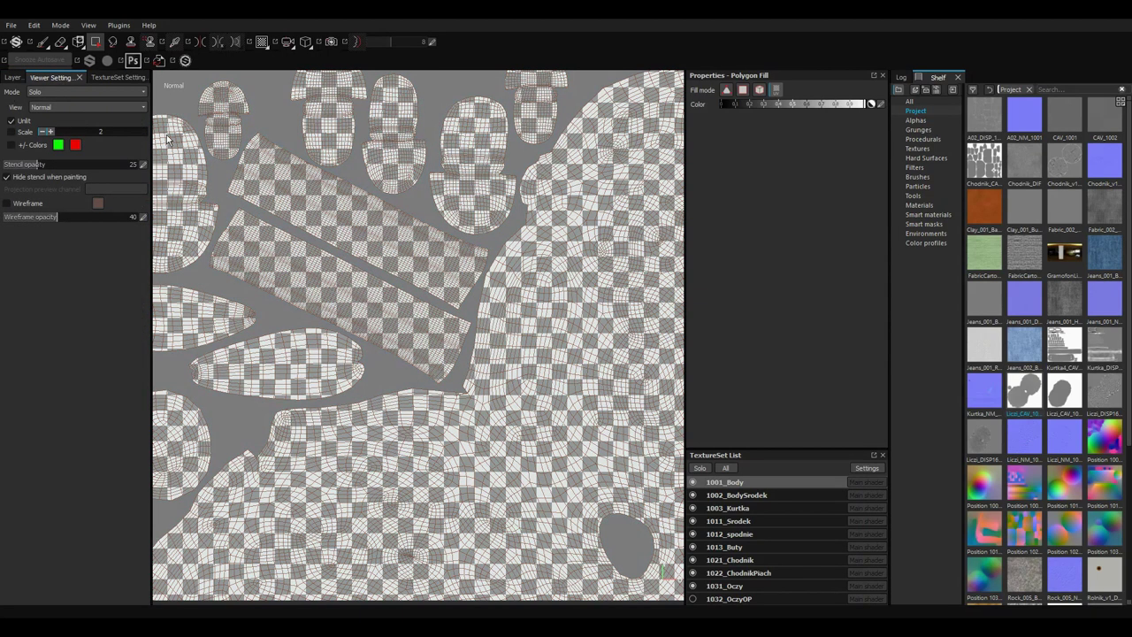
{"action": "left_click", "coordinate": [16, 78]}
{"action": "key", "text": "c"}
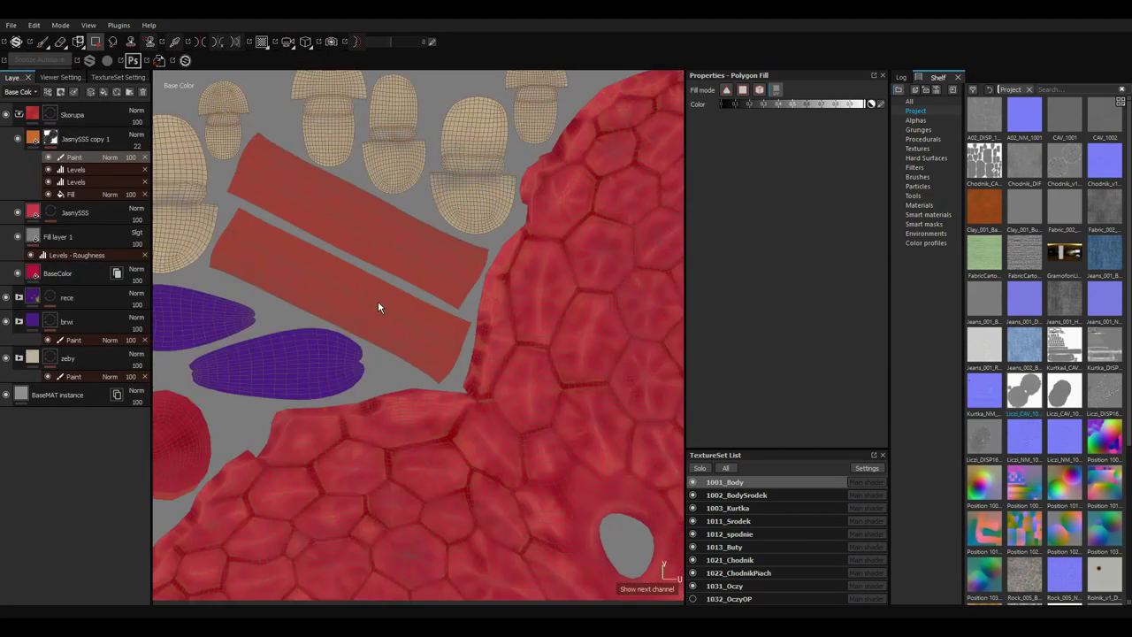
Polygon-fill the two long strip UV islands back to crimson and return to 3D brush painting.
{"action": "left_click", "coordinate": [377, 300]}
{"action": "left_click", "coordinate": [410, 258]}
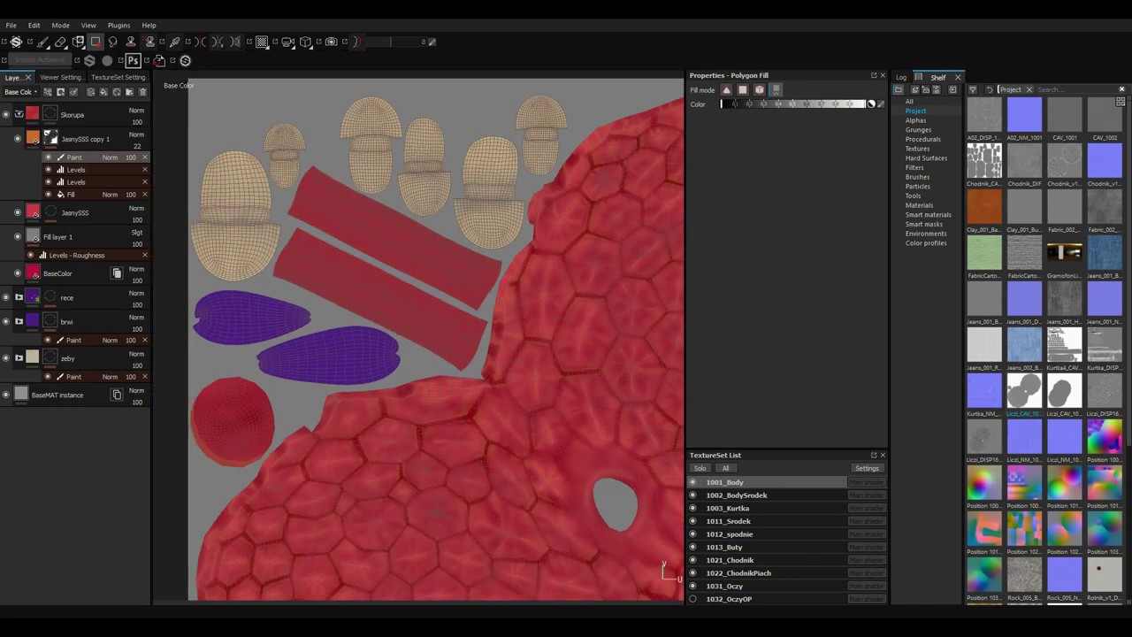
{"action": "key", "text": "1"}
{"action": "scroll", "coordinate": [445, 212], "scroll_direction": "up", "scroll_amount": 3}
{"action": "key", "text": "m"}
{"action": "key", "text": "F2"}
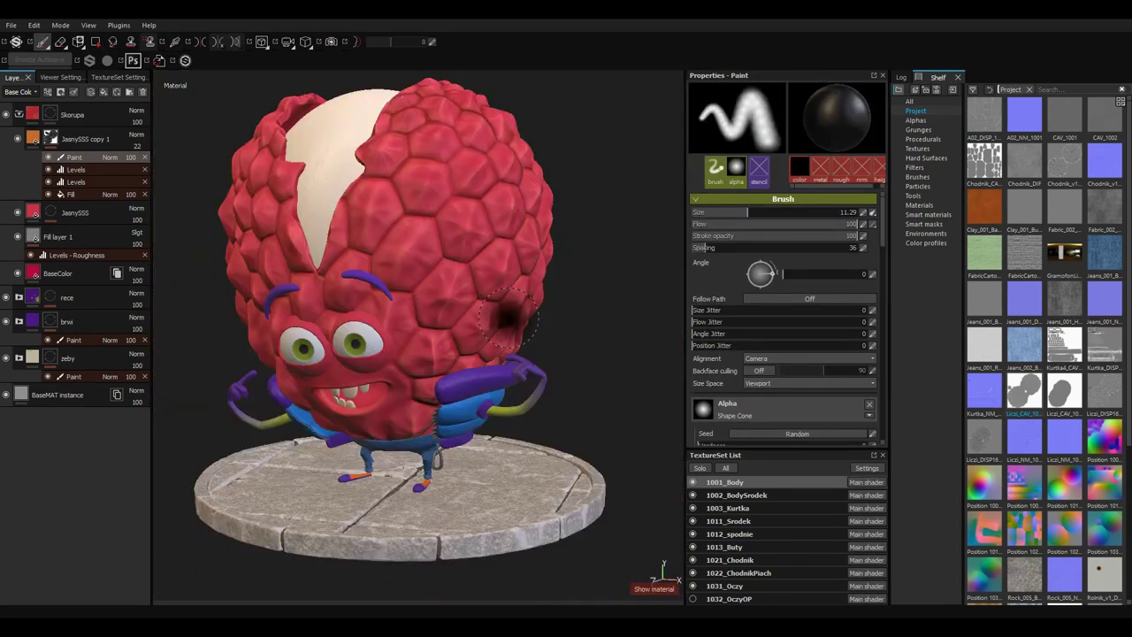
Zoom in around the head with the Base Color channel shown.
{"action": "left_click_drag", "start_coordinate": [516, 340], "coordinate": [566, 301], "text": "alt"}
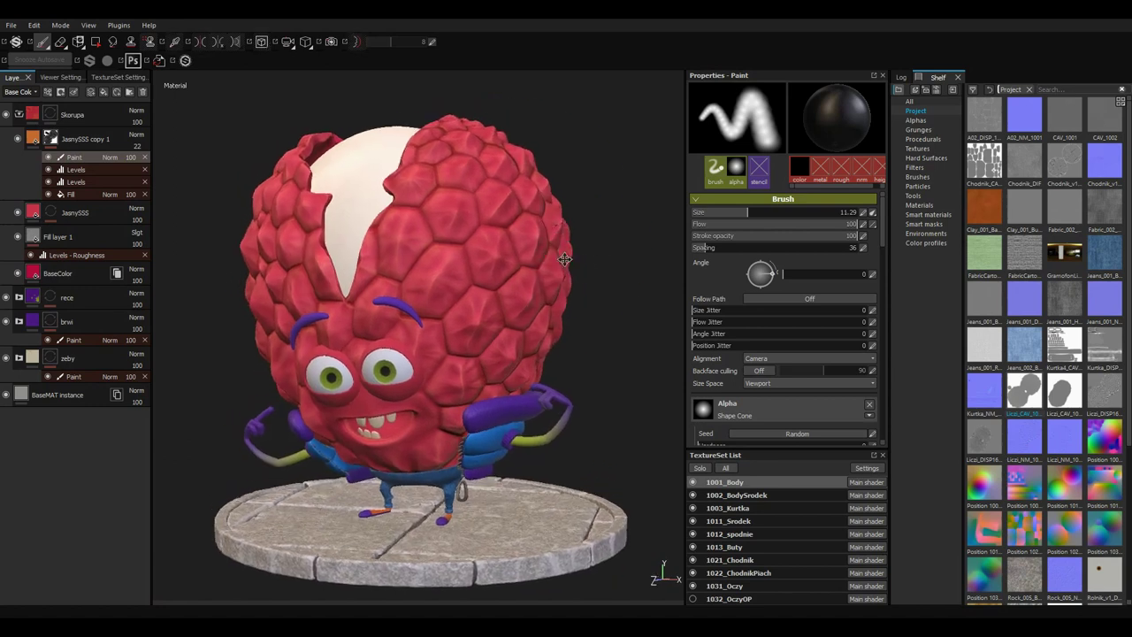
{"action": "right_click_drag", "start_coordinate": [566, 301], "coordinate": [548, 285], "text": "alt"}
{"action": "scroll", "coordinate": [548, 286], "scroll_direction": "up", "scroll_amount": 2}
{"action": "scroll", "coordinate": [404, 263], "scroll_direction": "up", "scroll_amount": 2}
{"action": "key", "text": "c"}
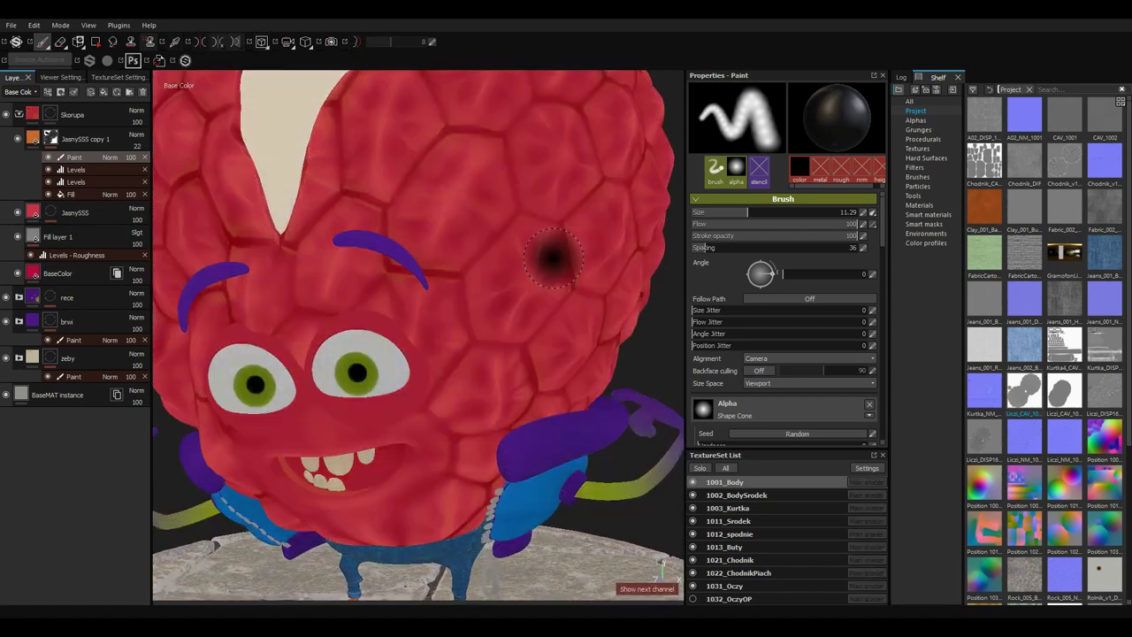
{"action": "scroll", "coordinate": [579, 291], "scroll_direction": "up", "scroll_amount": 2}
{"action": "mouse_move", "coordinate": [579, 290]}
{"action": "left_mouse_down", "text": "alt"}
{"action": "mouse_move", "coordinate": [454, 283]}
{"action": "mouse_move", "coordinate": [463, 253]}
{"action": "mouse_move", "coordinate": [531, 366]}
{"action": "left_mouse_up", "text": "alt"}
{"action": "right_click_drag", "start_coordinate": [530, 365], "coordinate": [434, 245], "text": "alt"}
{"action": "scroll", "coordinate": [450, 255], "scroll_direction": "up", "scroll_amount": 3}
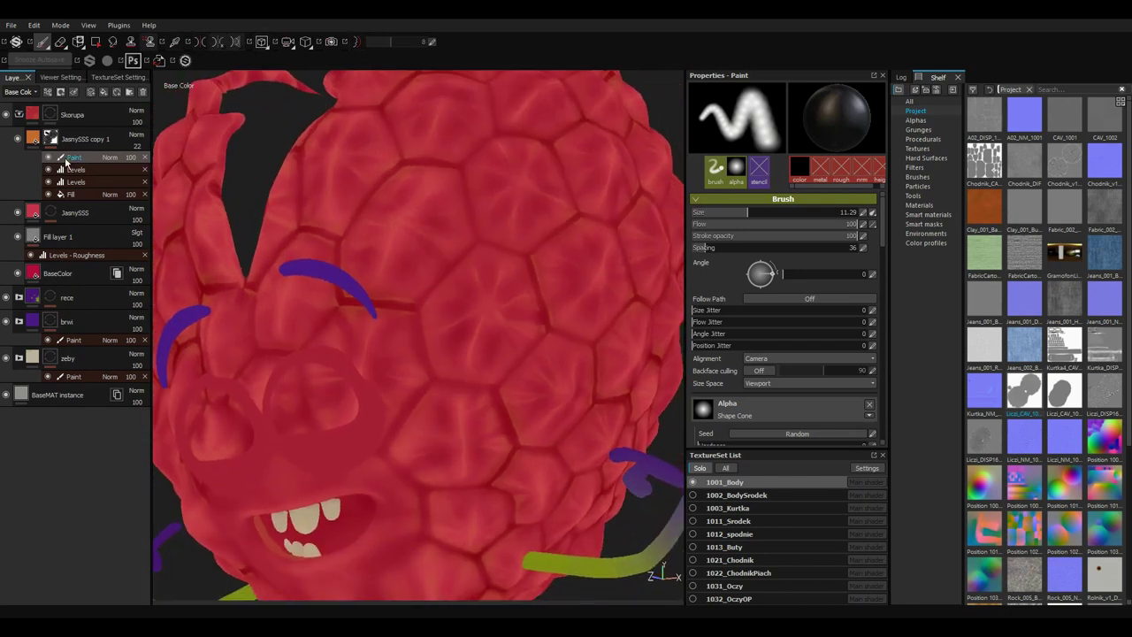
Try the Cracks brush preset and inspect the lower raspberry body.
{"action": "left_click", "coordinate": [916, 120]}
{"action": "left_click", "coordinate": [917, 177]}
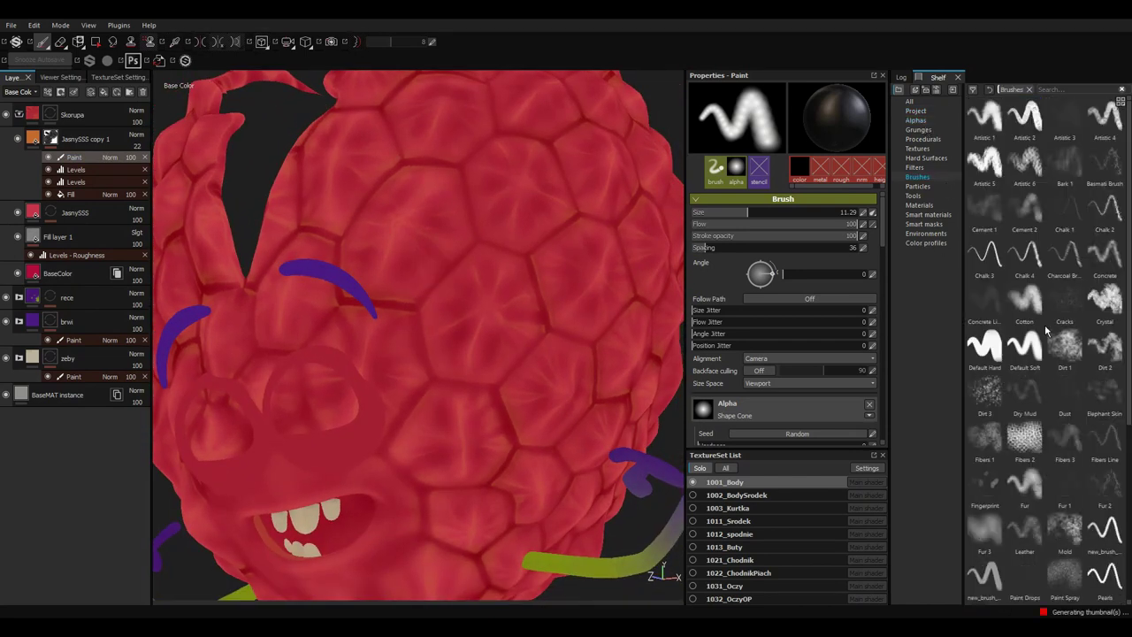
{"action": "left_click", "coordinate": [1066, 306]}
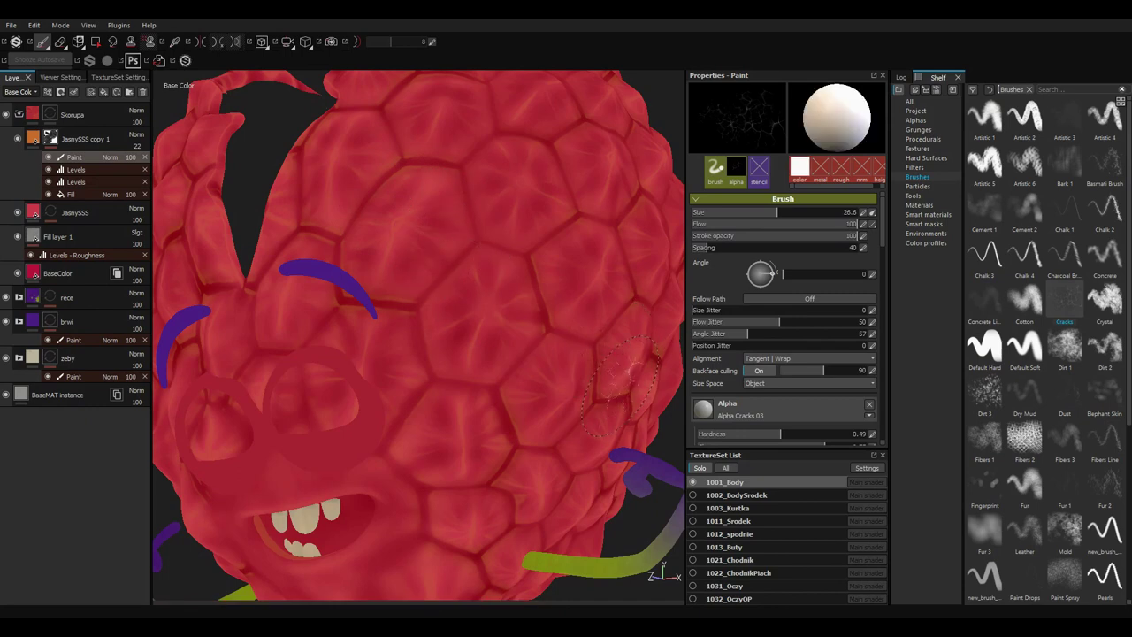
{"action": "left_click_drag", "start_coordinate": [619, 385], "coordinate": [447, 252], "text": "alt"}
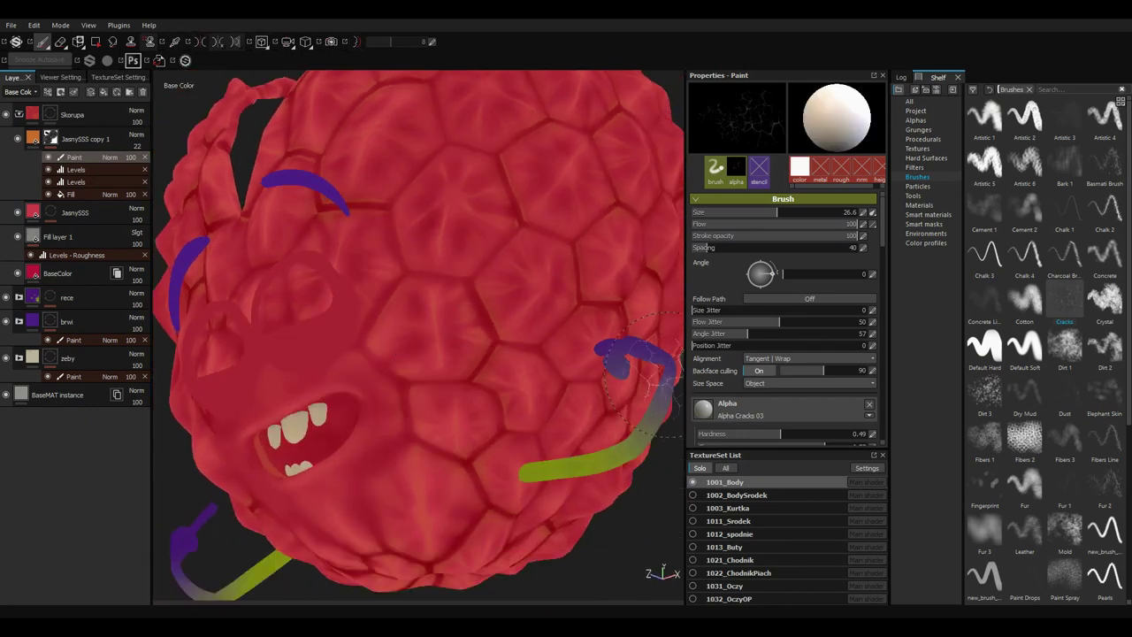
{"action": "mouse_move", "coordinate": [641, 376]}
{"action": "left_mouse_down", "text": "alt"}
{"action": "mouse_move", "coordinate": [318, 416]}
{"action": "mouse_move", "coordinate": [558, 336]}
{"action": "mouse_move", "coordinate": [492, 363]}
{"action": "left_mouse_up", "text": "alt"}
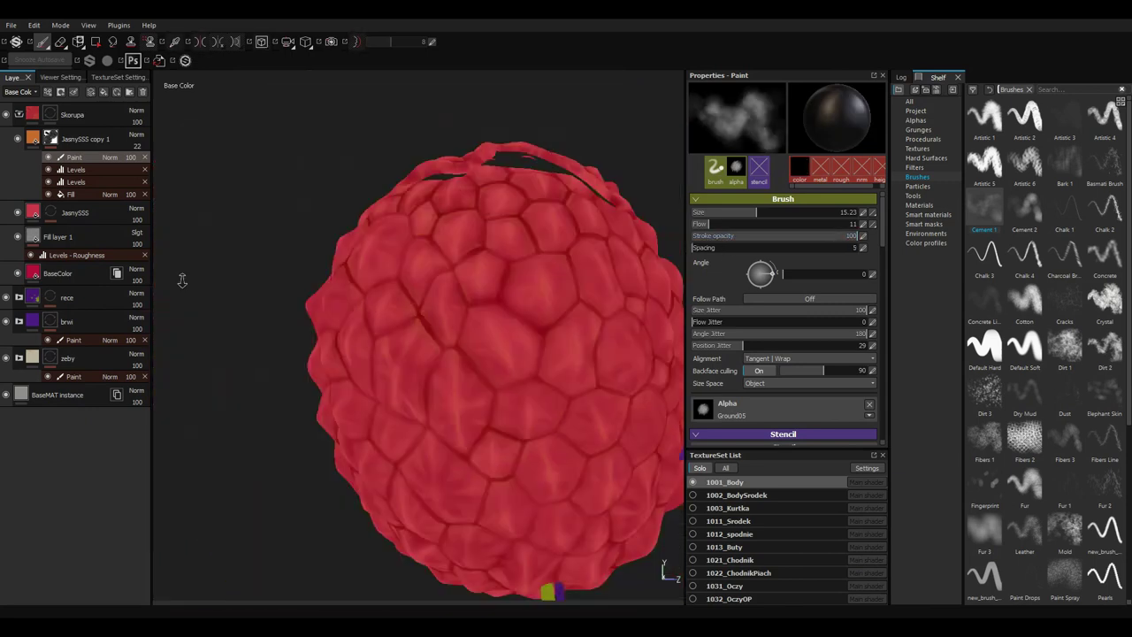
Orbit the body to inspect its sides, the strap on top and the toothed face.
{"action": "left_click_drag", "start_coordinate": [433, 177], "coordinate": [500, 289], "text": "alt"}
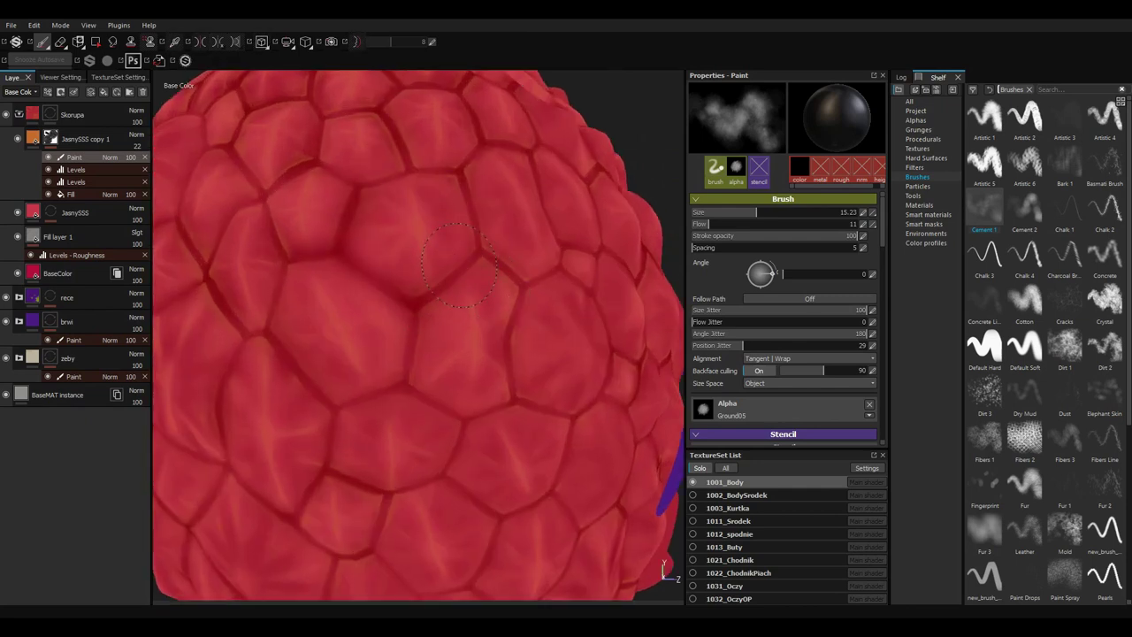
{"action": "left_click_drag", "start_coordinate": [586, 323], "coordinate": [496, 315], "text": "alt"}
{"action": "left_click_drag", "start_coordinate": [564, 249], "coordinate": [483, 337], "text": "alt"}
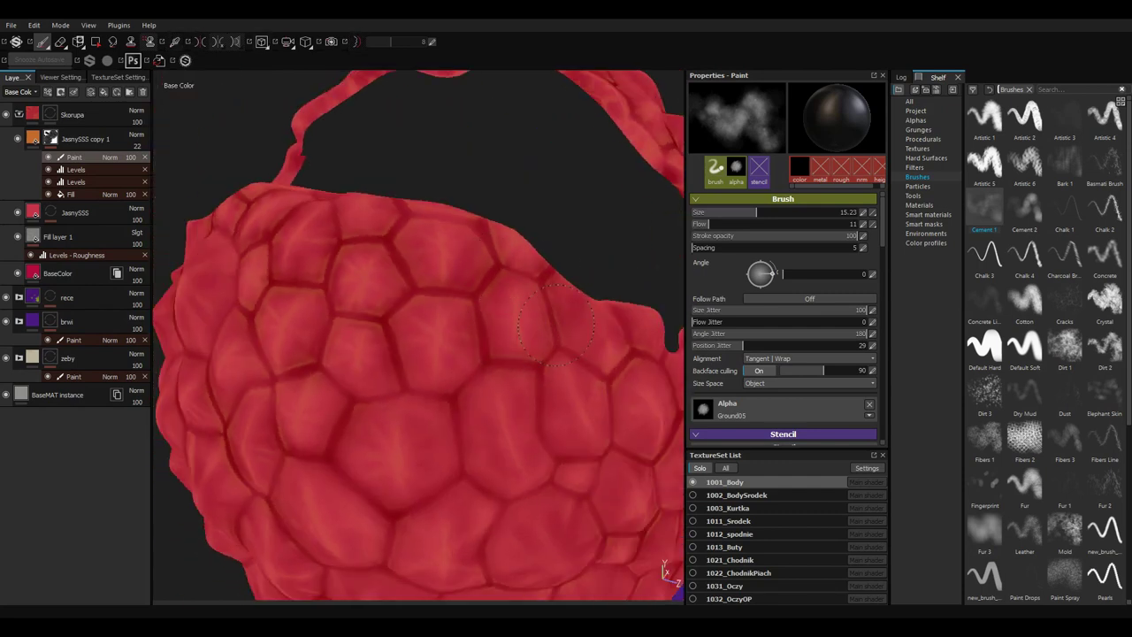
{"action": "left_click_drag", "start_coordinate": [556, 328], "coordinate": [598, 363], "text": "alt"}
{"action": "left_click_drag", "start_coordinate": [659, 419], "coordinate": [491, 285], "text": "alt"}
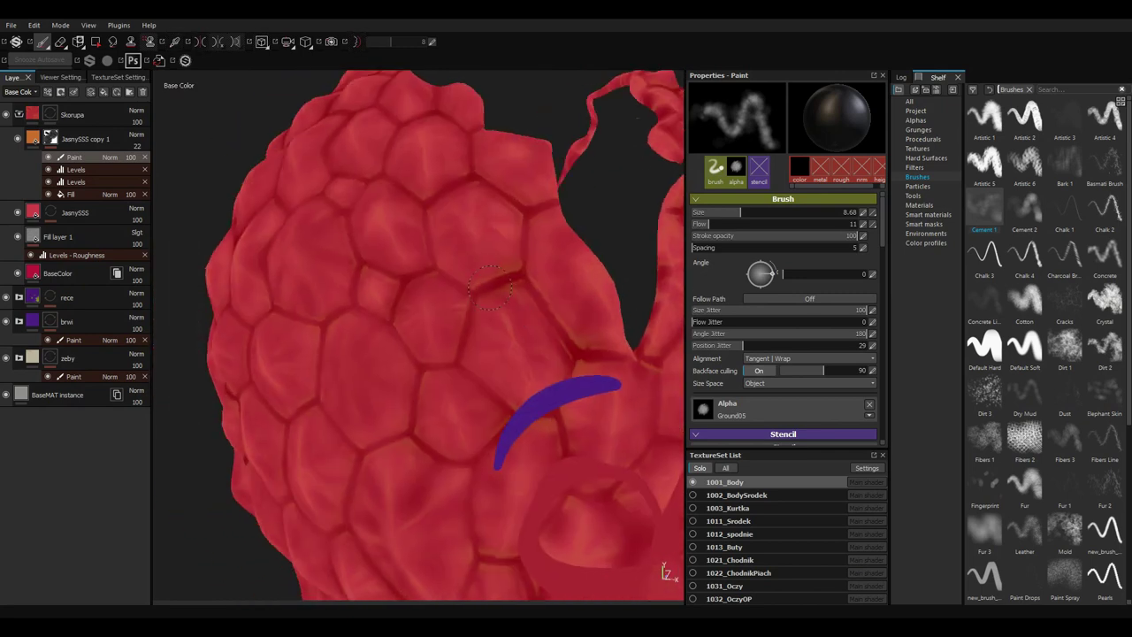
{"action": "mouse_move", "coordinate": [524, 222]}
{"action": "left_mouse_down", "text": "alt"}
{"action": "mouse_move", "coordinate": [537, 442]}
{"action": "mouse_move", "coordinate": [517, 363]}
{"action": "left_mouse_up", "text": "alt"}
{"action": "mouse_move", "coordinate": [428, 373]}
{"action": "left_mouse_down", "text": "alt"}
{"action": "mouse_move", "coordinate": [480, 475]}
{"action": "mouse_move", "coordinate": [241, 251]}
{"action": "left_mouse_up", "text": "alt"}
Select the rece copy 1 fill layer and the paint layer inside JasnySSS copy 1.
{"action": "left_click", "coordinate": [19, 297]}
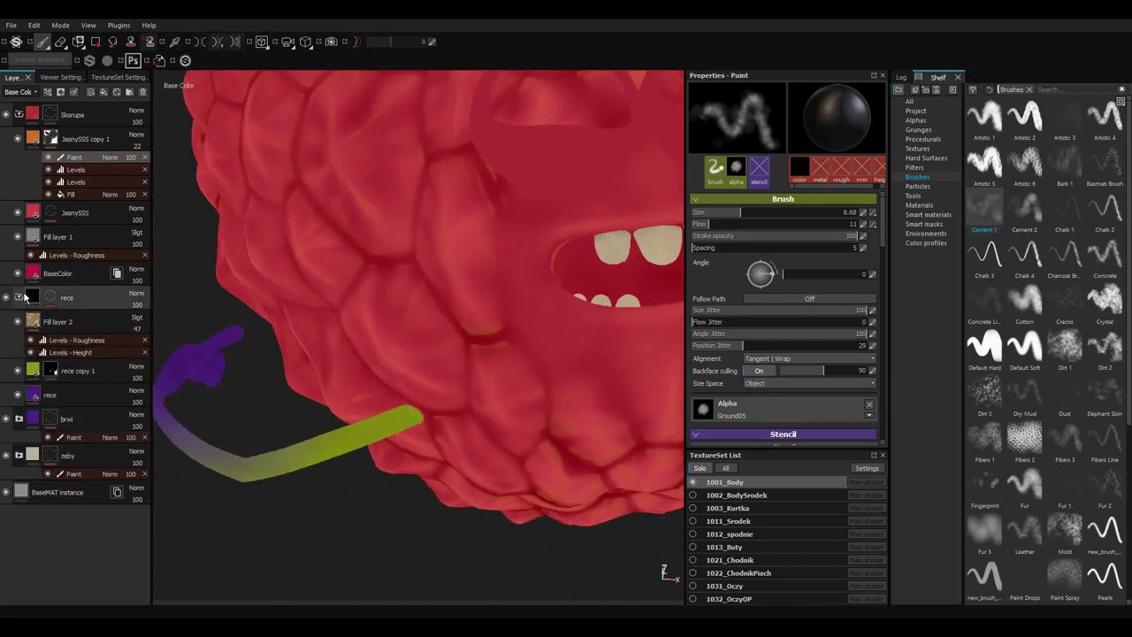
{"action": "left_click", "coordinate": [78, 371]}
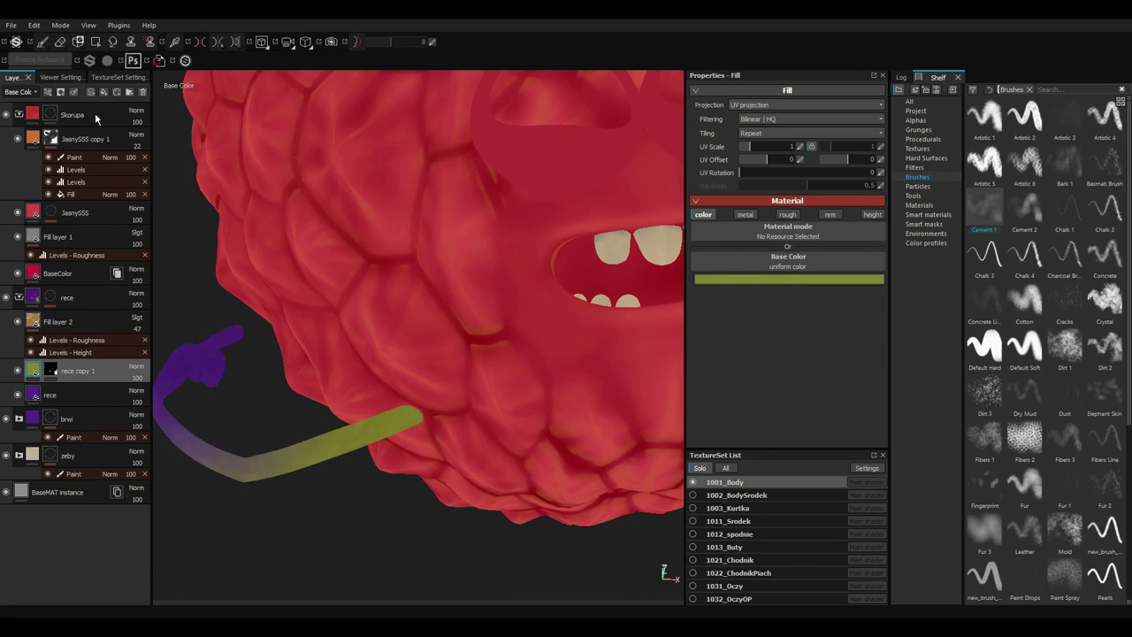
{"action": "left_click", "coordinate": [74, 156]}
{"action": "scroll", "coordinate": [519, 329], "scroll_direction": "up", "scroll_amount": 2}
Orbit around the red body to check its cell surface and cracks from every side.
{"action": "mouse_move", "coordinate": [484, 448]}
{"action": "left_mouse_down", "text": "alt"}
{"action": "mouse_move", "coordinate": [463, 299]}
{"action": "mouse_move", "coordinate": [563, 333]}
{"action": "mouse_move", "coordinate": [574, 394]}
{"action": "left_mouse_up", "text": "alt"}
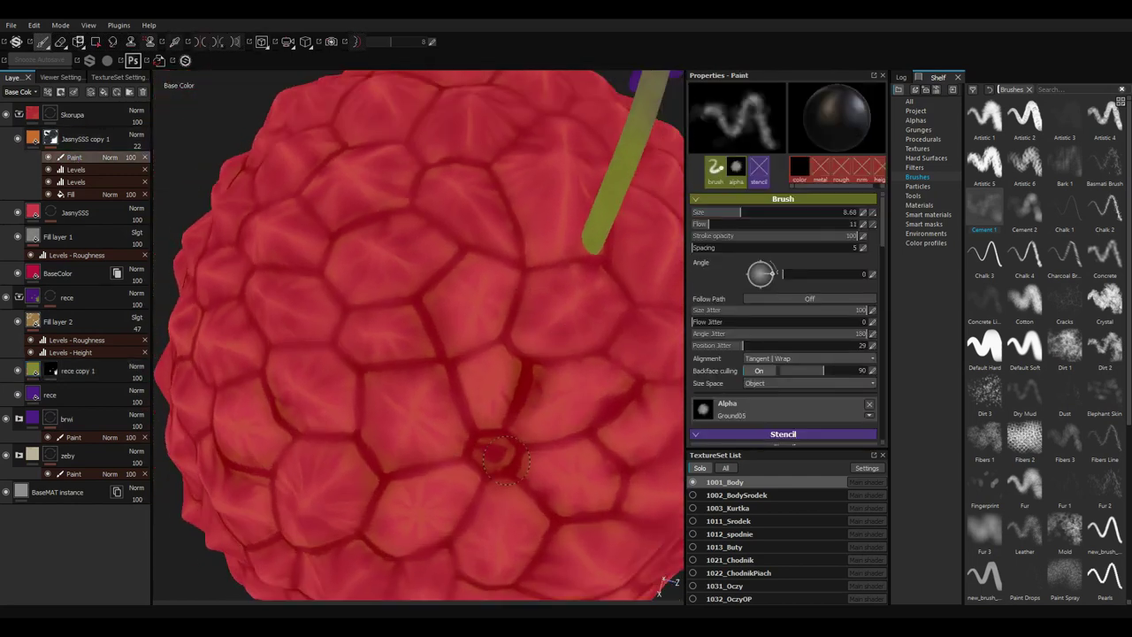
{"action": "mouse_move", "coordinate": [378, 489]}
{"action": "left_mouse_down", "text": "alt"}
{"action": "mouse_move", "coordinate": [554, 399]}
{"action": "mouse_move", "coordinate": [510, 422]}
{"action": "mouse_move", "coordinate": [459, 345]}
{"action": "mouse_move", "coordinate": [535, 497]}
{"action": "left_mouse_up", "text": "alt"}
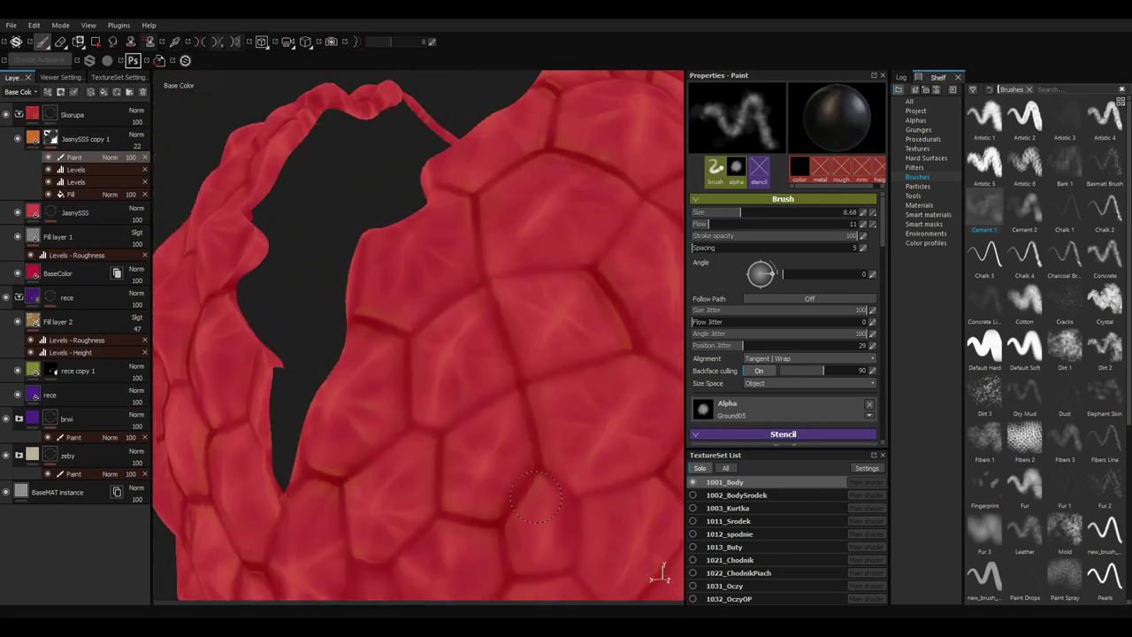
{"action": "left_click_drag", "start_coordinate": [613, 320], "coordinate": [529, 376], "text": "alt"}
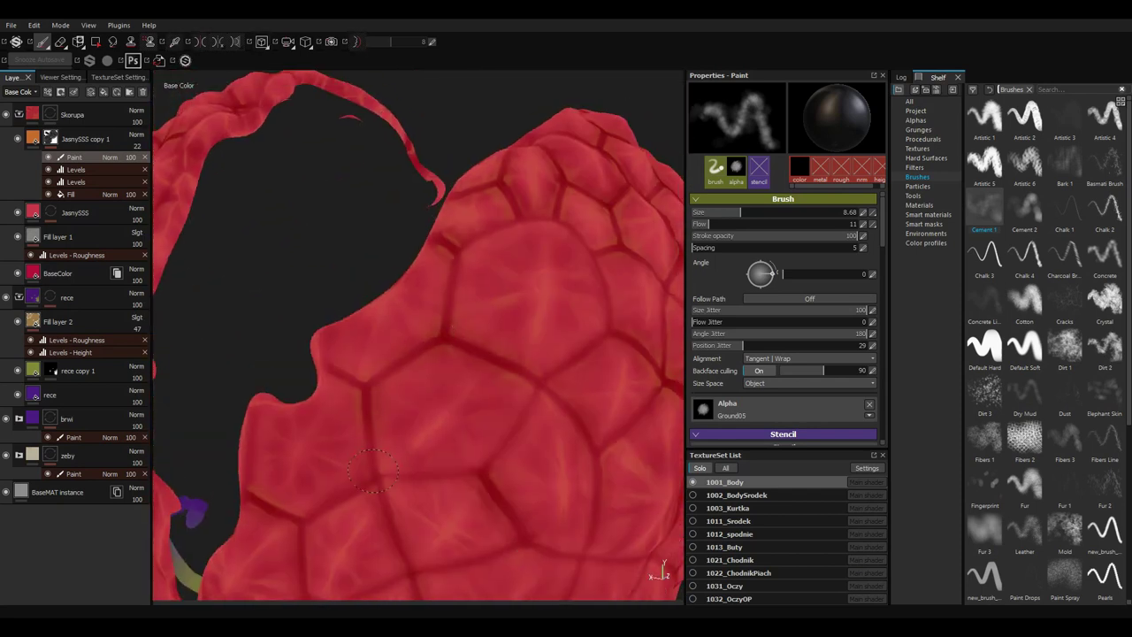
{"action": "left_click_drag", "start_coordinate": [374, 468], "coordinate": [422, 372], "text": "alt"}
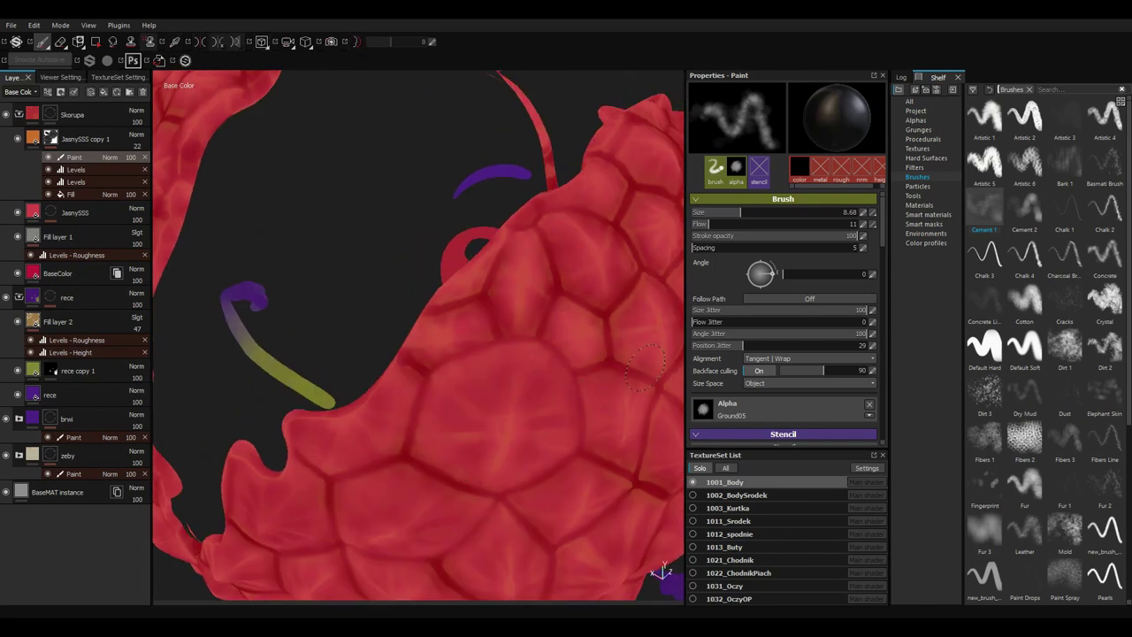
{"action": "left_click_drag", "start_coordinate": [644, 367], "coordinate": [464, 380], "text": "alt"}
{"action": "mouse_move", "coordinate": [438, 491]}
{"action": "left_mouse_down", "text": "alt"}
{"action": "mouse_move", "coordinate": [610, 442]}
{"action": "mouse_move", "coordinate": [490, 434]}
{"action": "mouse_move", "coordinate": [465, 314]}
{"action": "left_mouse_up", "text": "alt"}
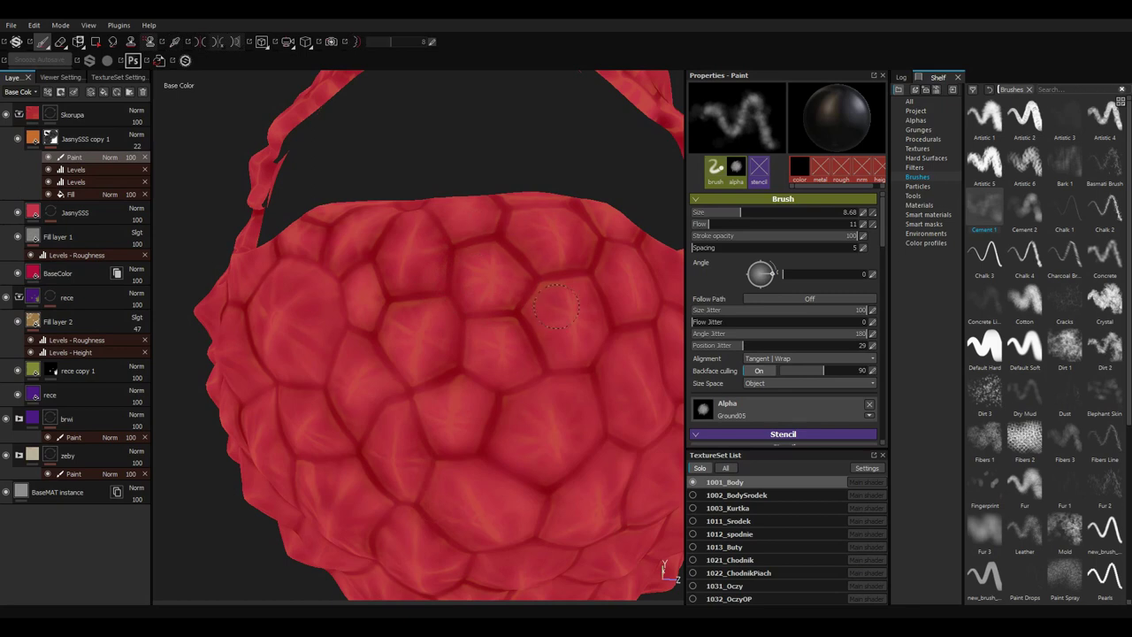
{"action": "mouse_move", "coordinate": [556, 305]}
{"action": "left_mouse_down", "text": "alt"}
{"action": "mouse_move", "coordinate": [524, 303]}
{"action": "mouse_move", "coordinate": [551, 328]}
{"action": "mouse_move", "coordinate": [414, 210]}
{"action": "left_mouse_up", "text": "alt"}
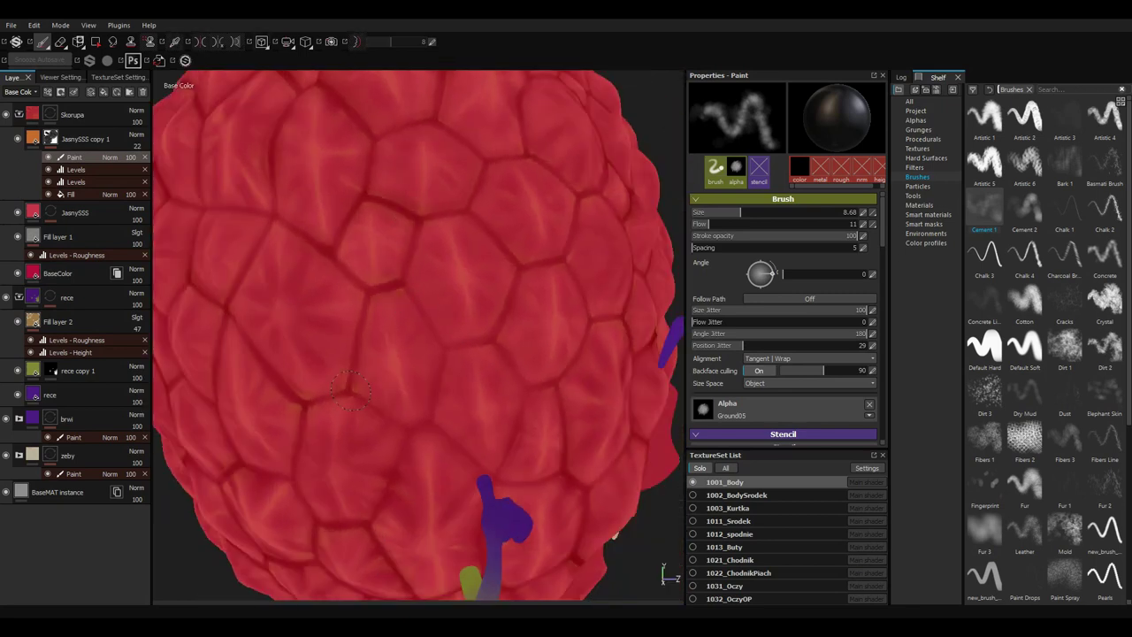
{"action": "mouse_move", "coordinate": [548, 456]}
{"action": "left_mouse_down", "text": "alt"}
{"action": "mouse_move", "coordinate": [569, 374]}
{"action": "mouse_move", "coordinate": [500, 477]}
{"action": "mouse_move", "coordinate": [362, 452]}
{"action": "mouse_move", "coordinate": [434, 332]}
{"action": "mouse_move", "coordinate": [455, 391]}
{"action": "left_mouse_up", "text": "alt"}
{"action": "mouse_move", "coordinate": [358, 408]}
{"action": "left_mouse_down", "text": "alt"}
{"action": "mouse_move", "coordinate": [587, 303]}
{"action": "mouse_move", "coordinate": [531, 392]}
{"action": "mouse_move", "coordinate": [518, 354]}
{"action": "mouse_move", "coordinate": [443, 474]}
{"action": "mouse_move", "coordinate": [560, 384]}
{"action": "mouse_move", "coordinate": [531, 407]}
{"action": "mouse_move", "coordinate": [555, 400]}
{"action": "left_mouse_up", "text": "alt"}
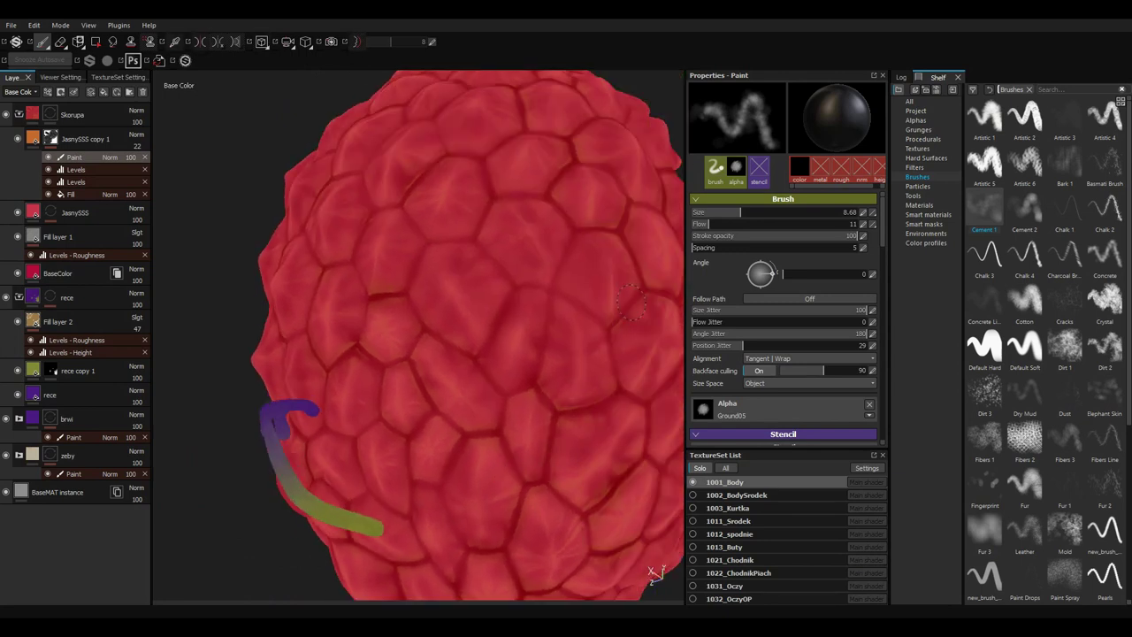
{"action": "mouse_move", "coordinate": [630, 303]}
{"action": "left_mouse_down", "text": "alt"}
{"action": "mouse_move", "coordinate": [570, 403]}
{"action": "mouse_move", "coordinate": [527, 301]}
{"action": "mouse_move", "coordinate": [513, 210]}
{"action": "left_mouse_up", "text": "alt"}
{"action": "mouse_move", "coordinate": [486, 156]}
{"action": "left_mouse_down", "text": "alt"}
{"action": "mouse_move", "coordinate": [549, 354]}
{"action": "mouse_move", "coordinate": [555, 305]}
{"action": "left_mouse_up", "text": "alt"}
{"action": "left_click_drag", "start_coordinate": [435, 256], "coordinate": [345, 305], "text": "alt"}
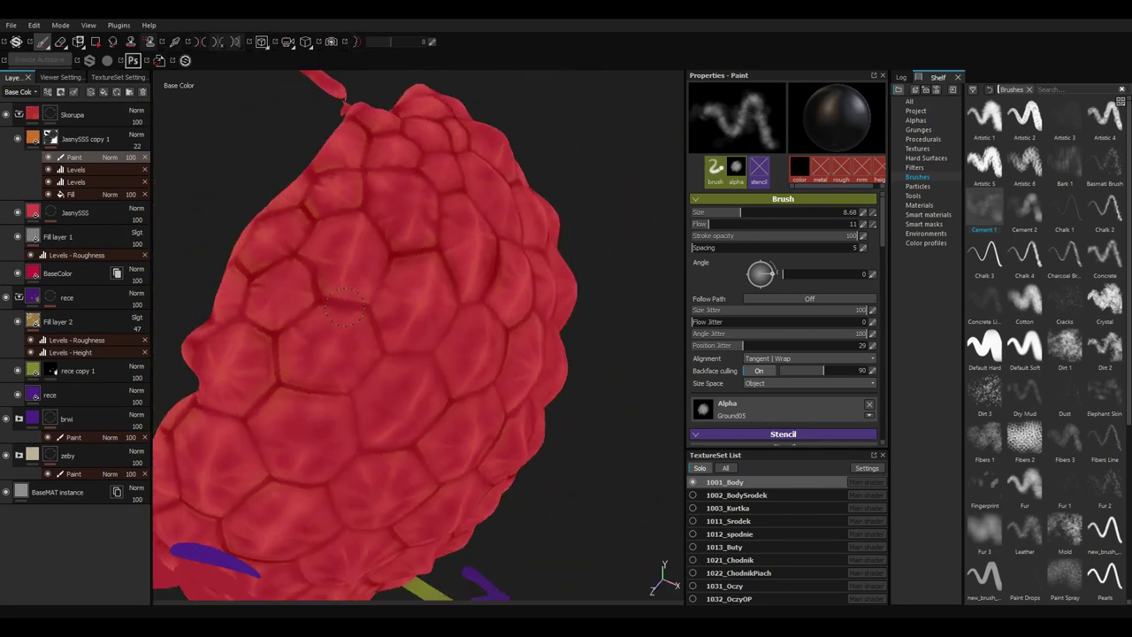
{"action": "left_click_drag", "start_coordinate": [322, 389], "coordinate": [398, 429], "text": "alt"}
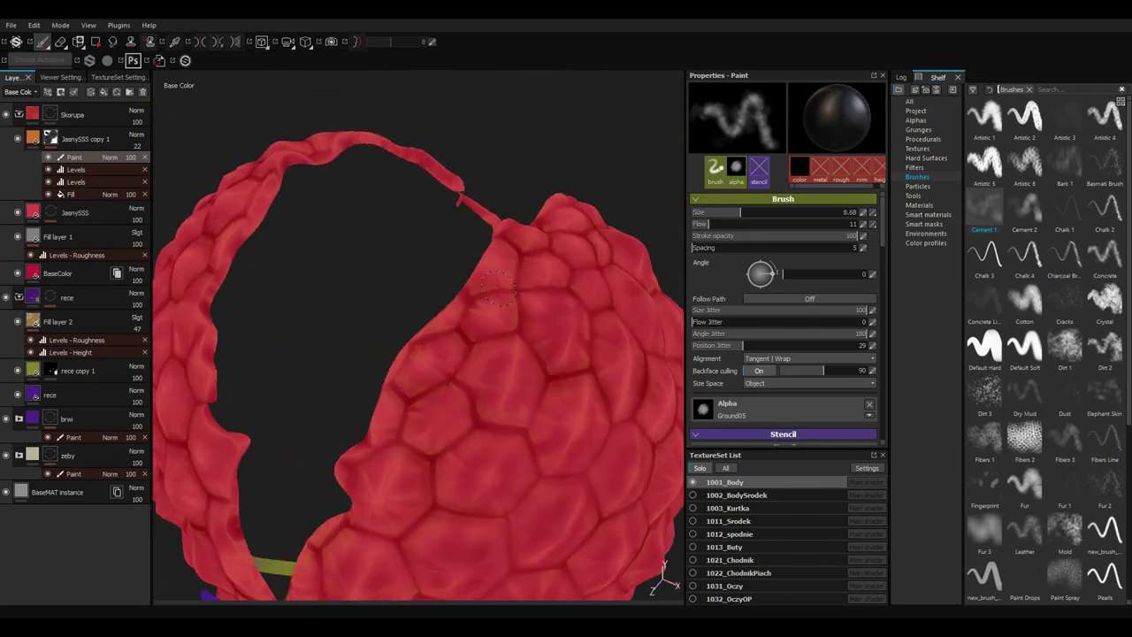
{"action": "mouse_move", "coordinate": [622, 434]}
{"action": "left_mouse_down", "text": "alt"}
{"action": "mouse_move", "coordinate": [571, 536]}
{"action": "mouse_move", "coordinate": [579, 326]}
{"action": "mouse_move", "coordinate": [611, 387]}
{"action": "mouse_move", "coordinate": [614, 449]}
{"action": "mouse_move", "coordinate": [607, 402]}
{"action": "mouse_move", "coordinate": [619, 389]}
{"action": "left_mouse_up", "text": "alt"}
Frame the full character in Material view with All texture sets, then select JasnySSS copy 1.
{"action": "key", "text": "f"}
{"action": "key", "text": "m"}
{"action": "left_click", "coordinate": [725, 468]}
{"action": "mouse_move", "coordinate": [725, 468]}
{"action": "left_mouse_down", "text": "alt"}
{"action": "mouse_move", "coordinate": [601, 447]}
{"action": "mouse_move", "coordinate": [648, 434]}
{"action": "mouse_move", "coordinate": [611, 416]}
{"action": "left_mouse_up", "text": "alt"}
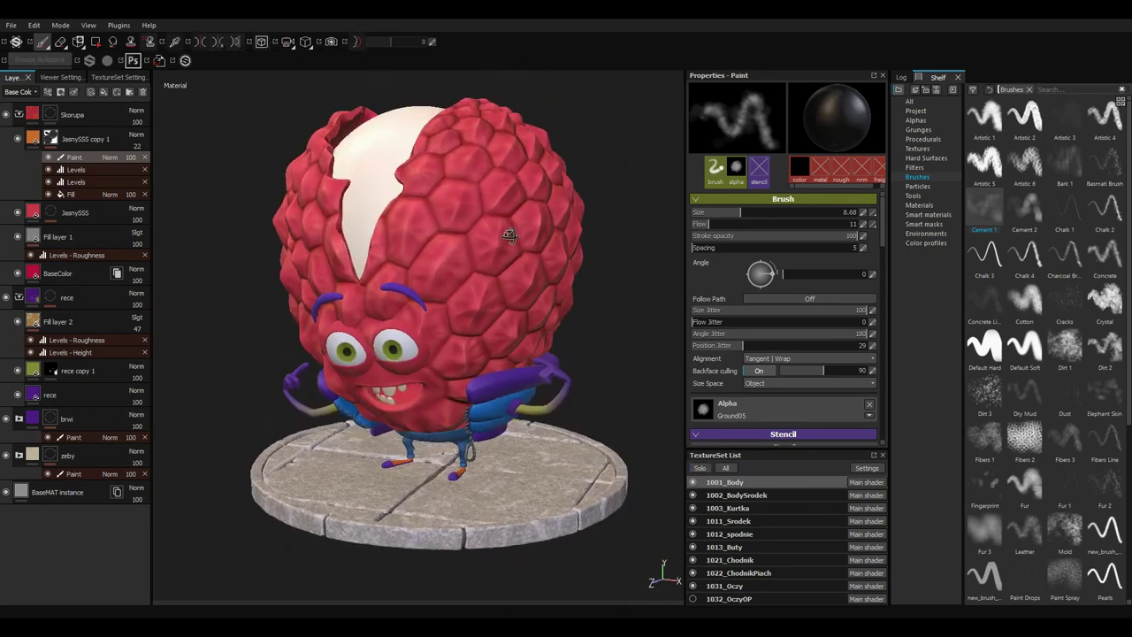
{"action": "left_click", "coordinate": [88, 139]}
Group JasnySSS copy 1 through Fill layer 1 into a new folder named 'base'.
{"action": "left_click", "coordinate": [89, 237], "text": "shift"}
{"action": "key", "text": "ctrl+g"}
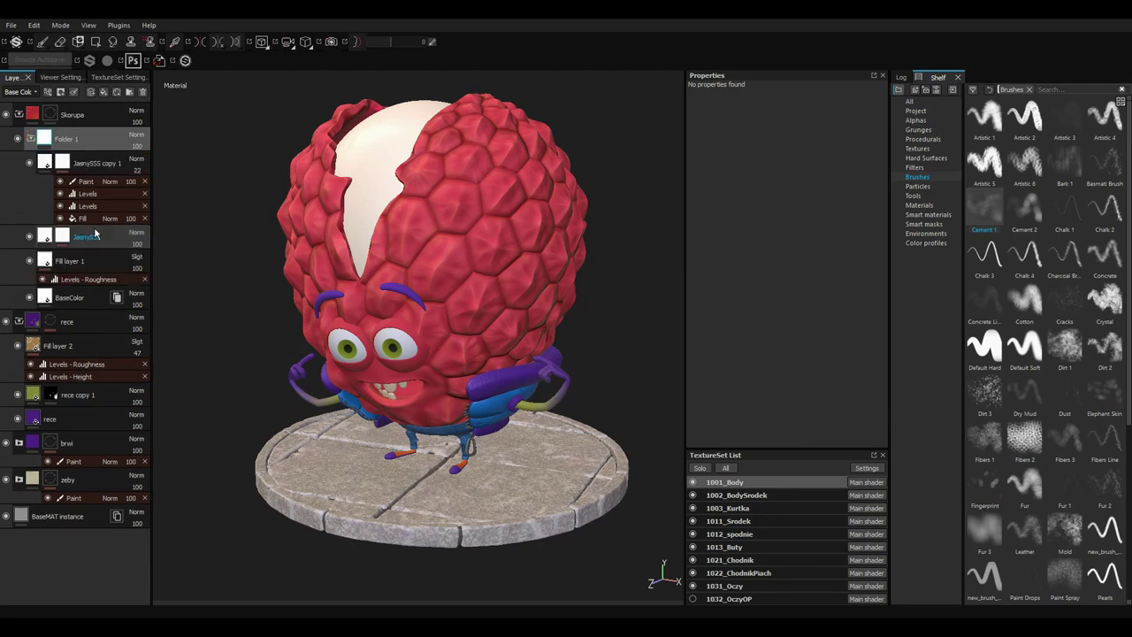
{"action": "left_click", "coordinate": [30, 140]}
{"action": "type", "text": "bl"}
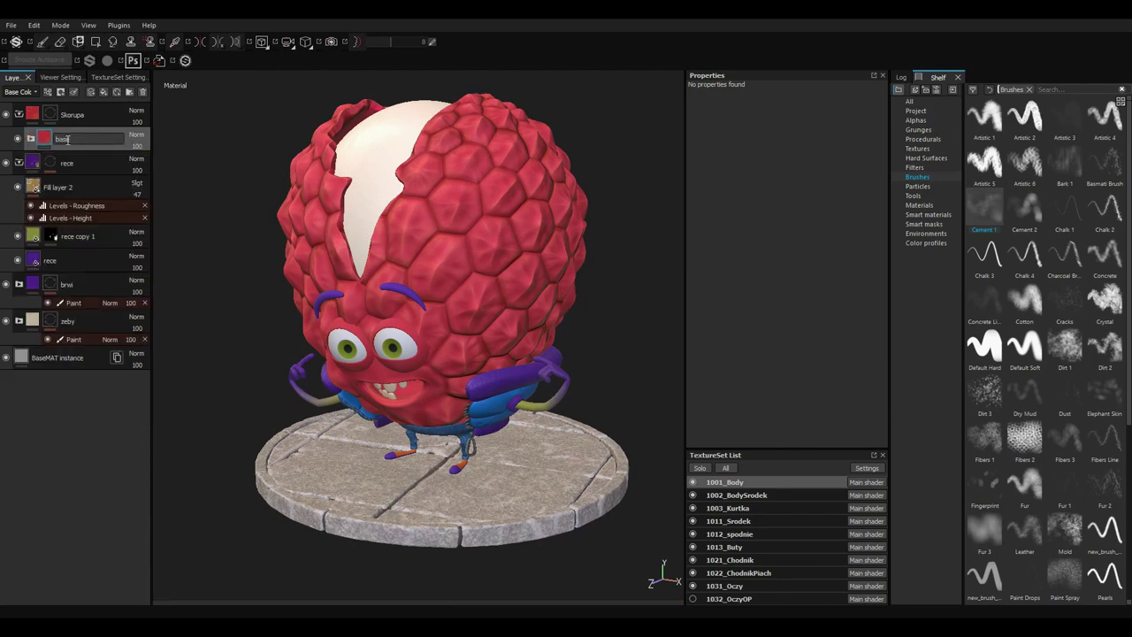
Add a fill layer above the base folder with metallic and normal off and higher roughness.
{"action": "left_click", "coordinate": [104, 93]}
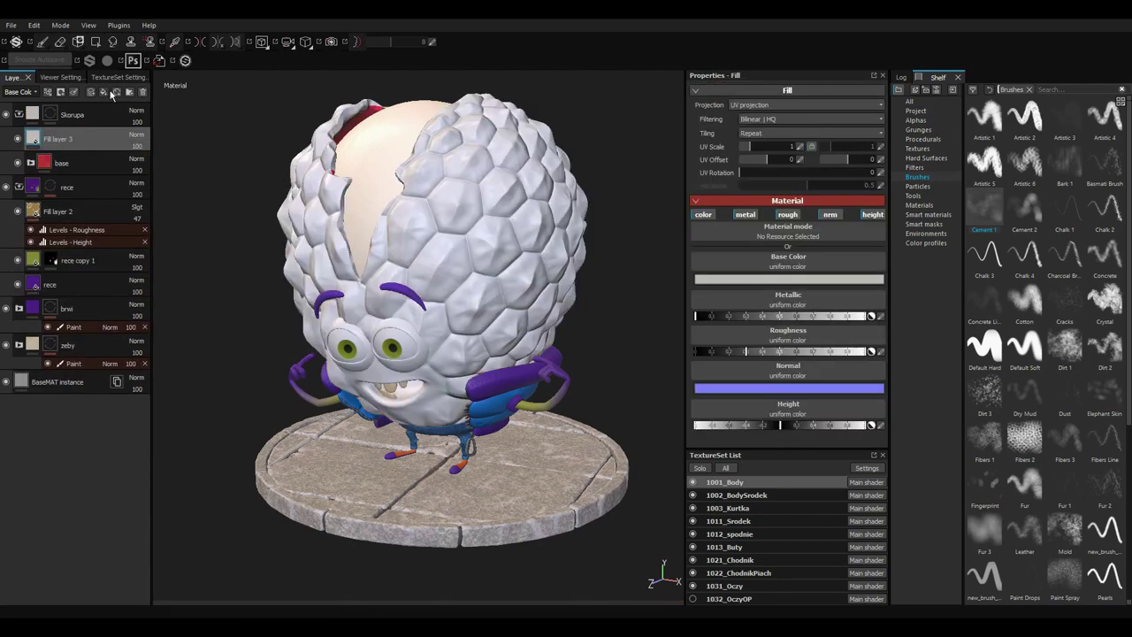
{"action": "left_click", "coordinate": [925, 139]}
{"action": "left_click", "coordinate": [745, 214]}
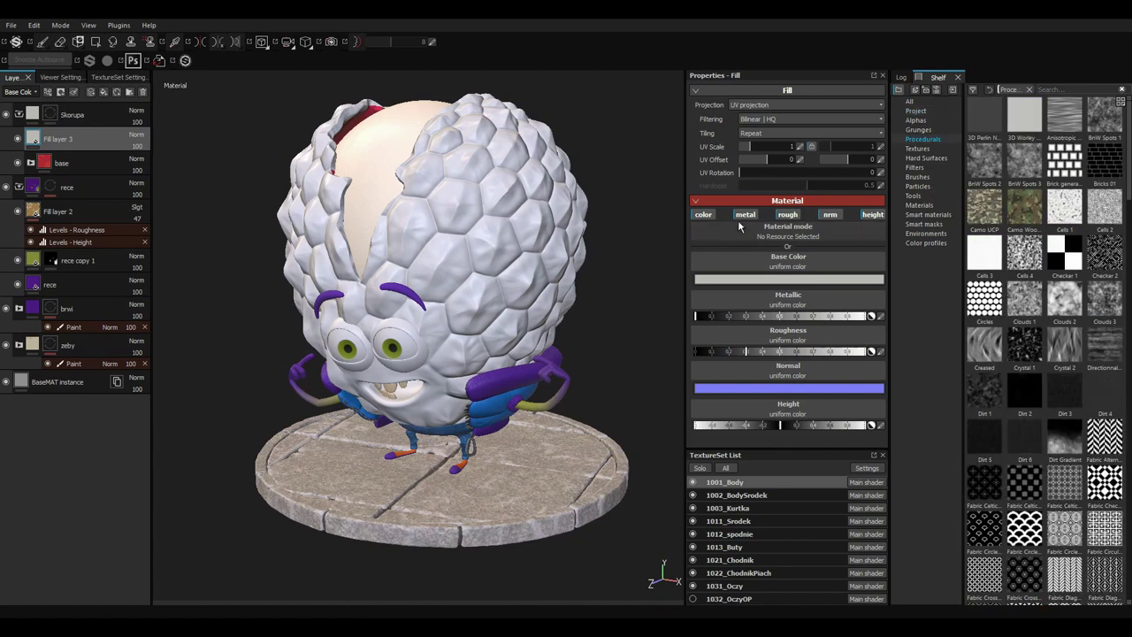
{"action": "left_click", "coordinate": [830, 214]}
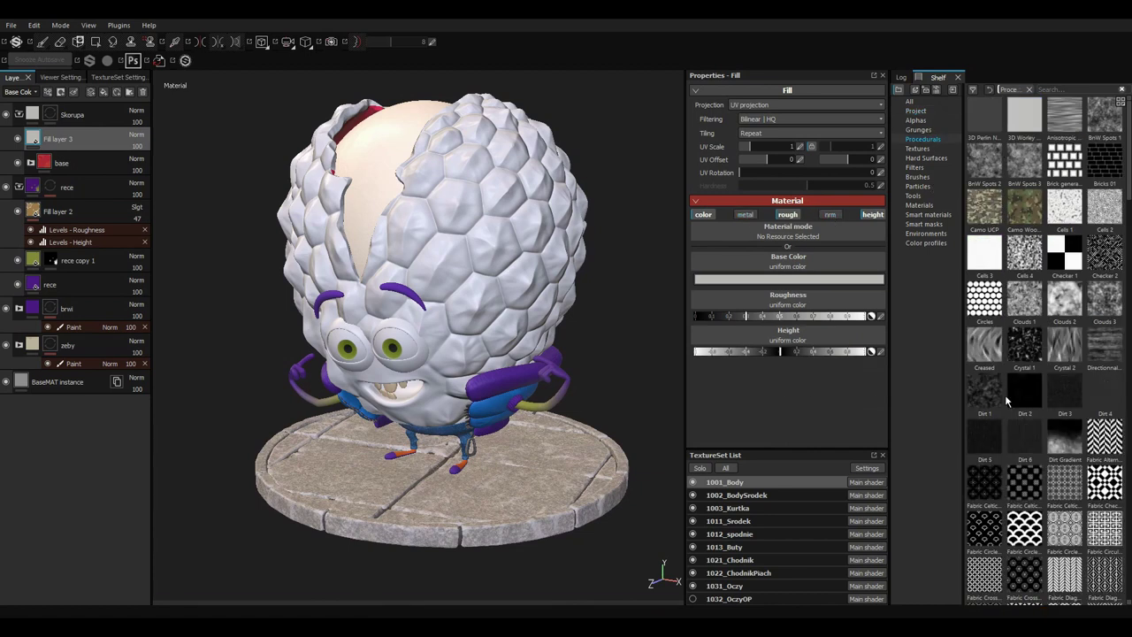
{"action": "left_click_drag", "start_coordinate": [1003, 399], "coordinate": [790, 419]}
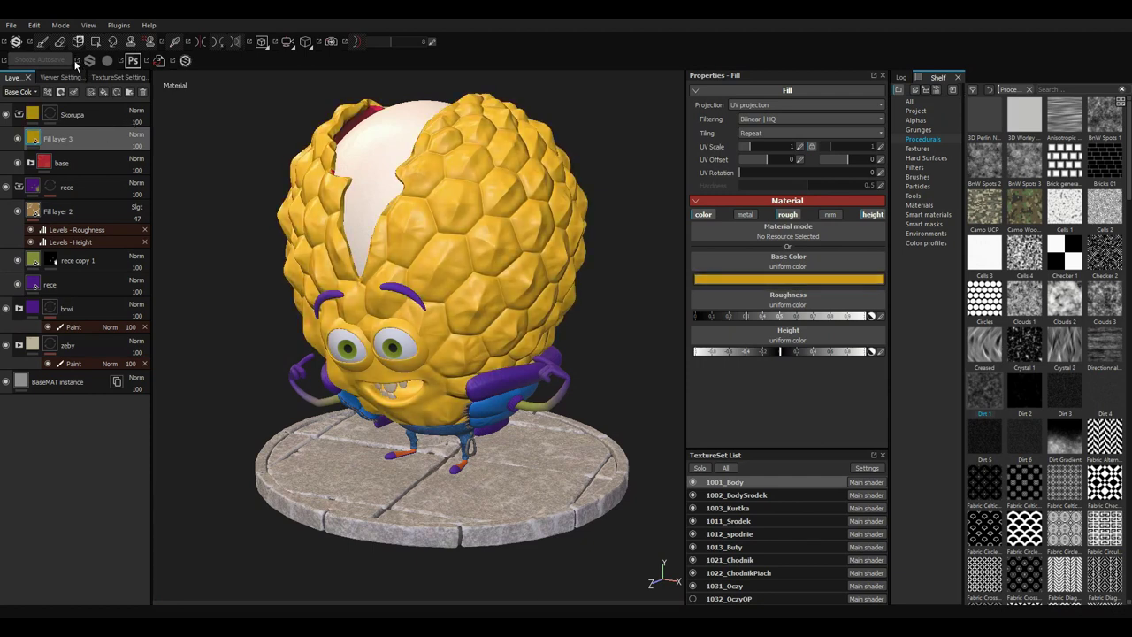
{"action": "left_click_drag", "start_coordinate": [768, 316], "coordinate": [822, 320]}
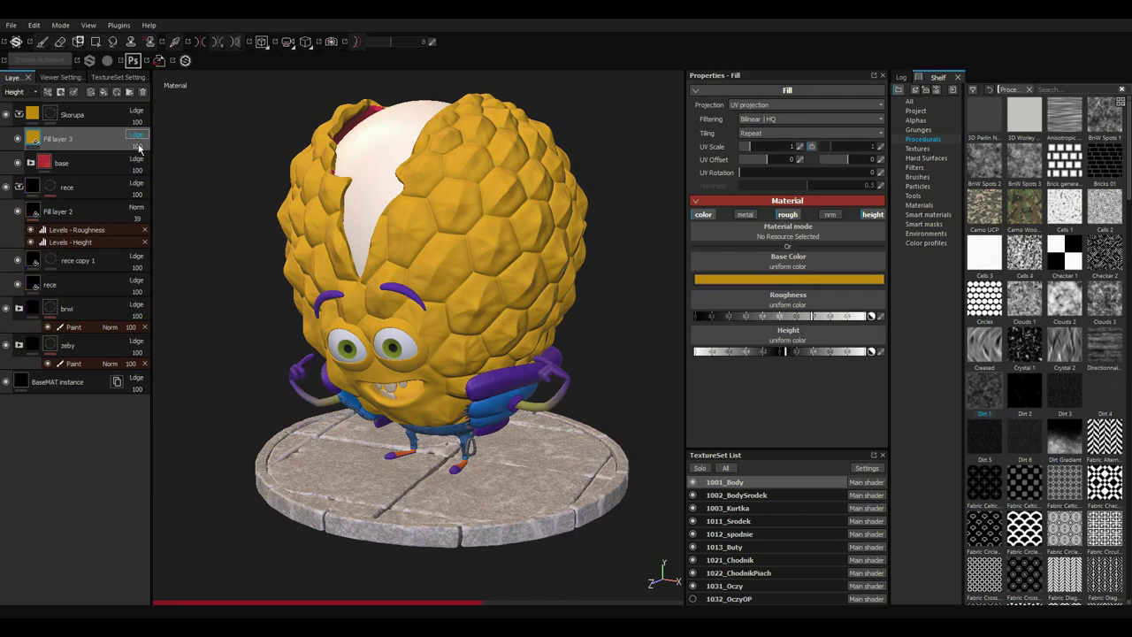
Mask Fill layer 3 with Dirt 4, histogram position 0.78 and contrast 0.65.
{"action": "left_click", "coordinate": [51, 140]}
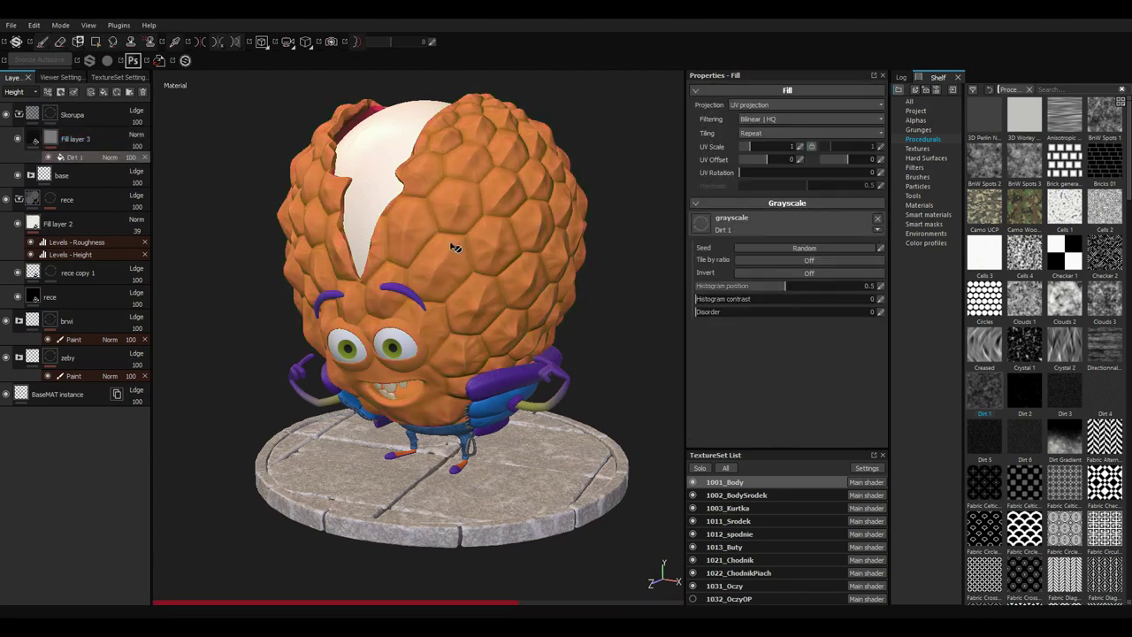
{"action": "scroll", "coordinate": [543, 245], "scroll_direction": "up", "scroll_amount": 5}
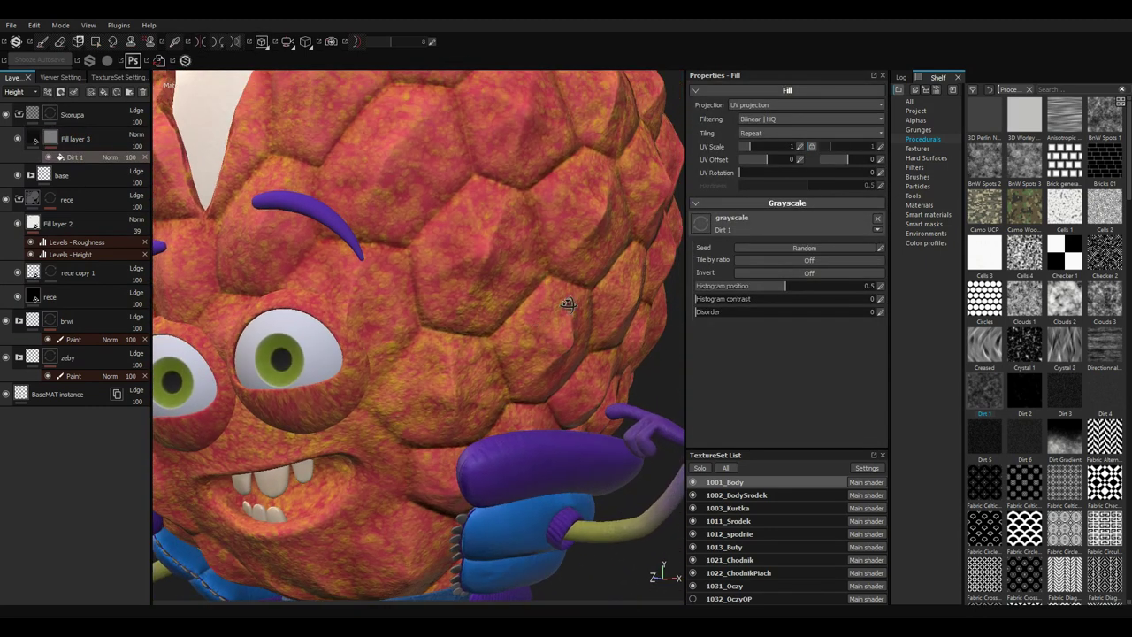
{"action": "left_click_drag", "start_coordinate": [1070, 403], "coordinate": [799, 223]}
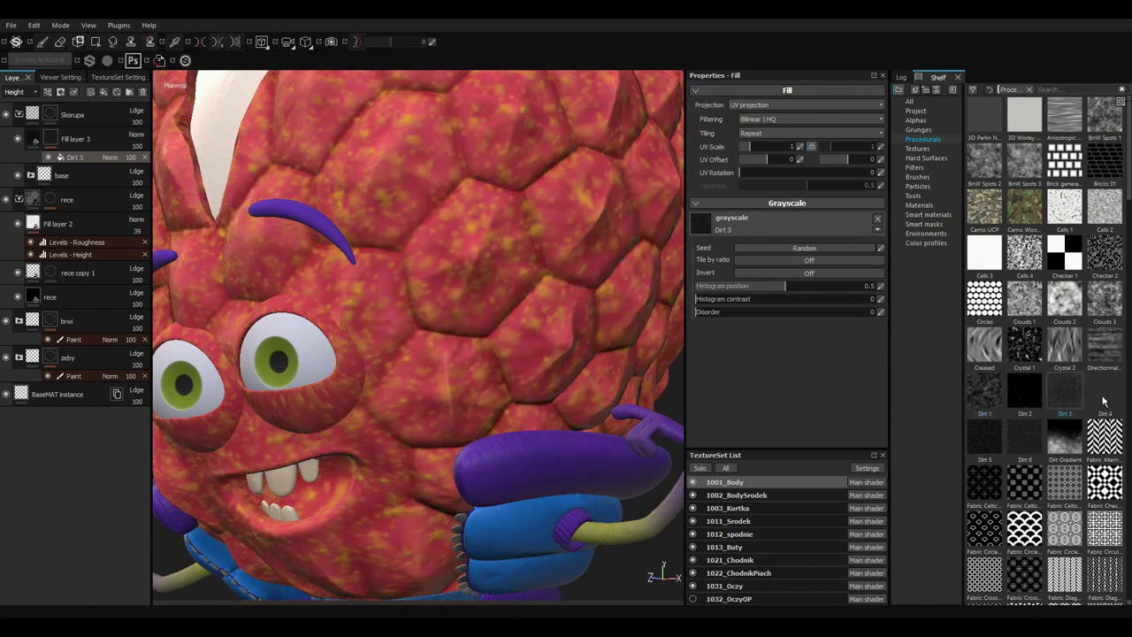
{"action": "mouse_move", "coordinate": [498, 248]}
{"action": "right_mouse_down", "text": "alt"}
{"action": "mouse_move", "coordinate": [662, 252]}
{"action": "mouse_move", "coordinate": [198, 115]}
{"action": "right_mouse_up", "text": "alt"}
{"action": "left_click_drag", "start_coordinate": [785, 286], "coordinate": [835, 286]}
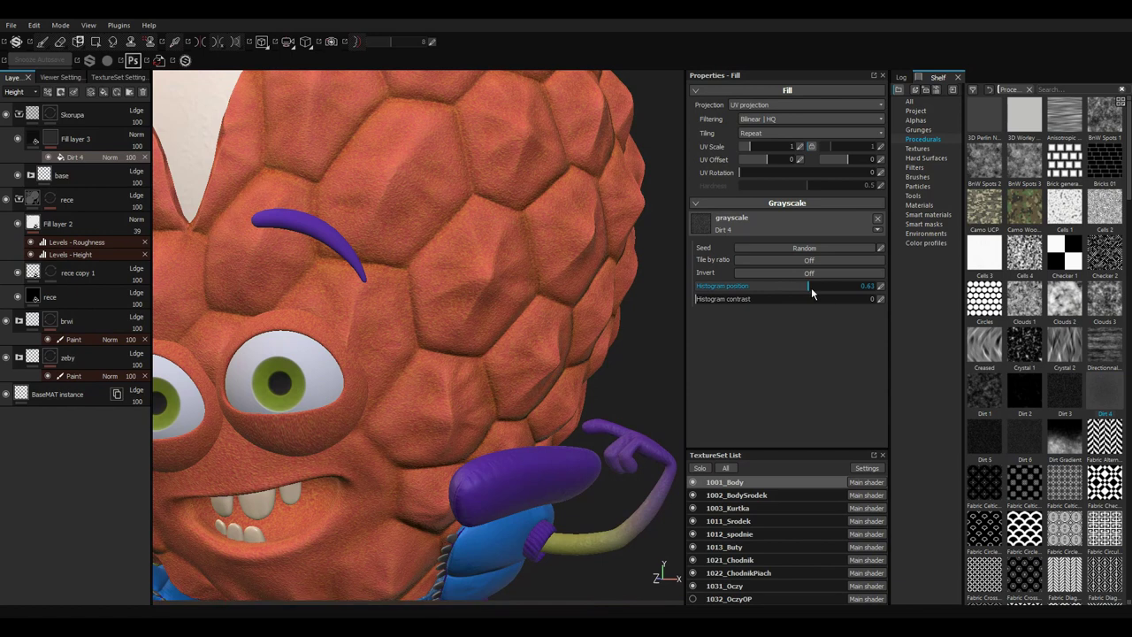
{"action": "scroll", "coordinate": [652, 263], "scroll_direction": "up", "scroll_amount": 3}
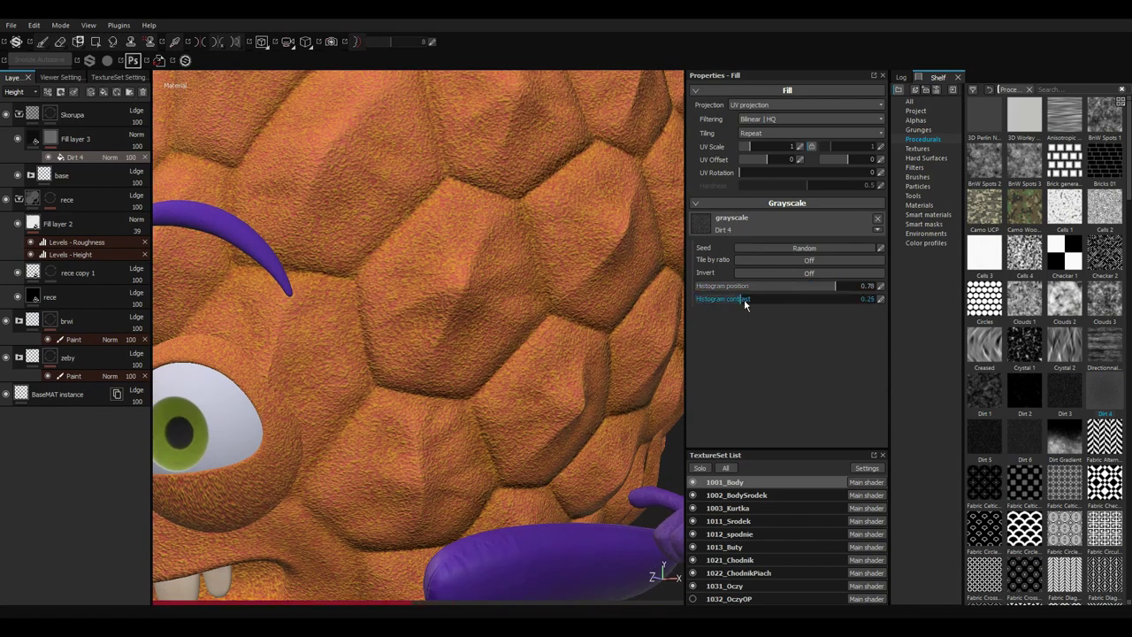
{"action": "left_click_drag", "start_coordinate": [755, 299], "coordinate": [814, 307]}
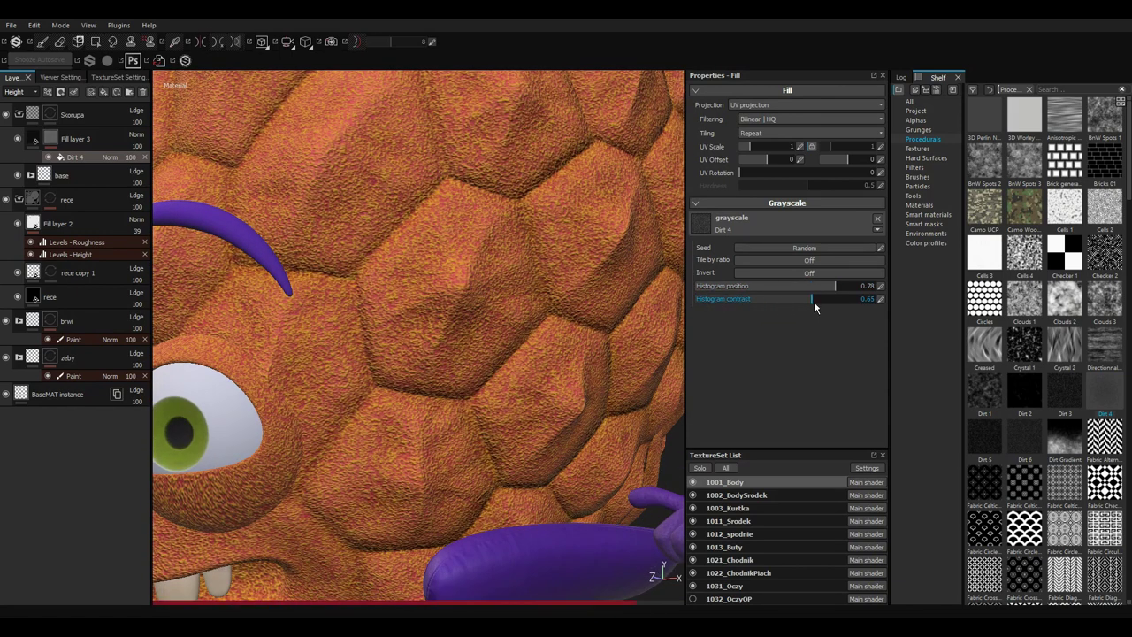
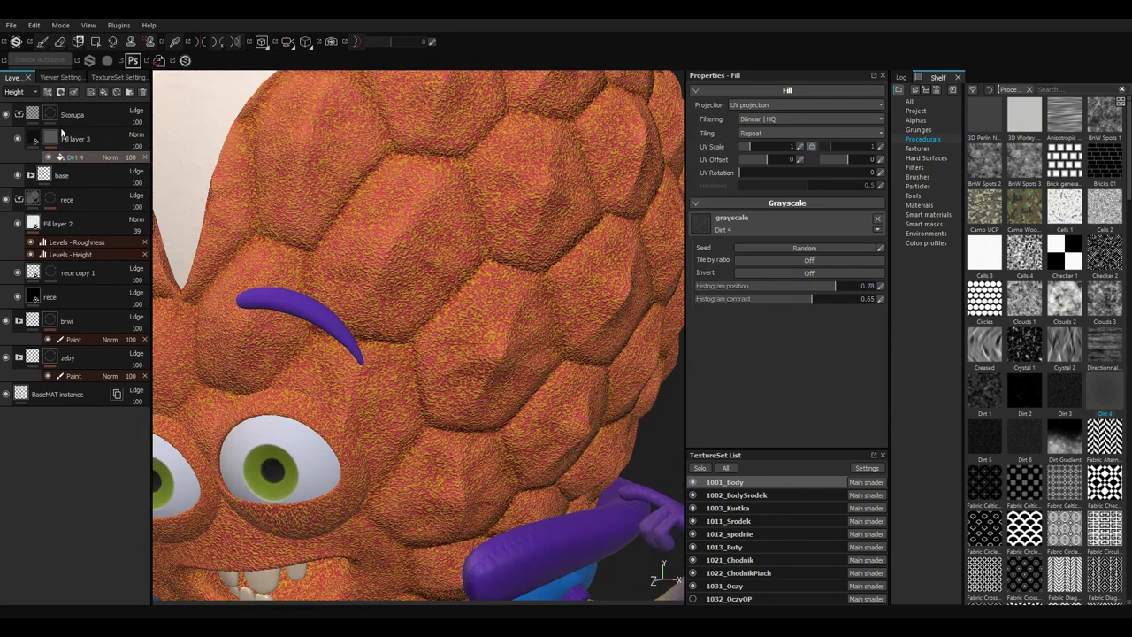
Add a multiplied Clouds 1 Fill effect to the mask with contrast 0.38 and denser tiling.
{"action": "left_click", "coordinate": [60, 126]}
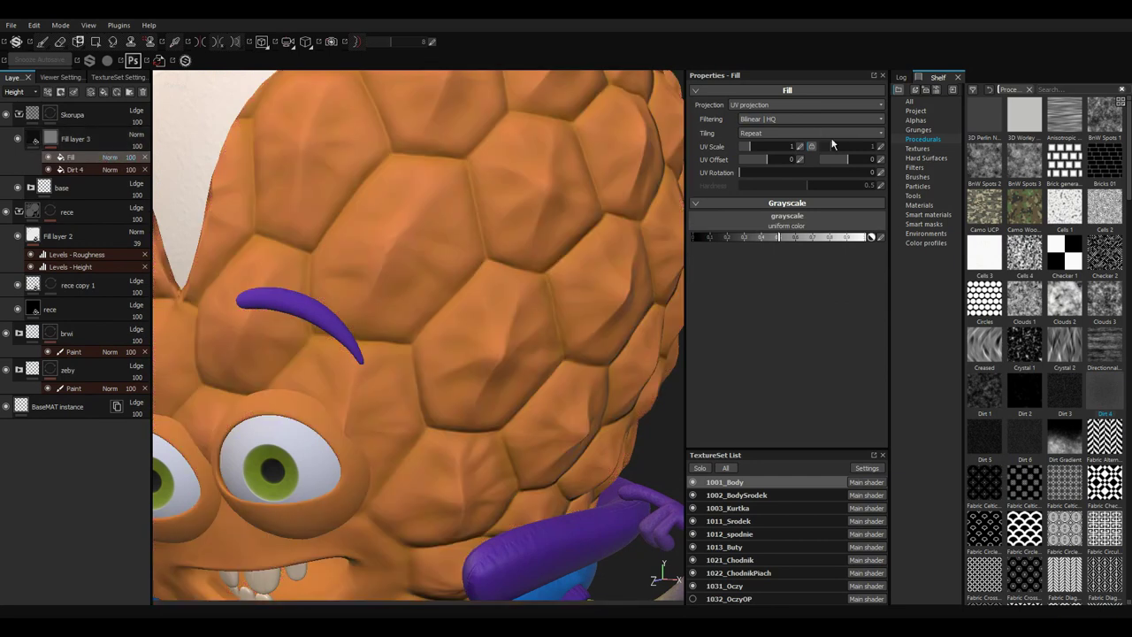
{"action": "left_click_drag", "start_coordinate": [1024, 299], "coordinate": [787, 221]}
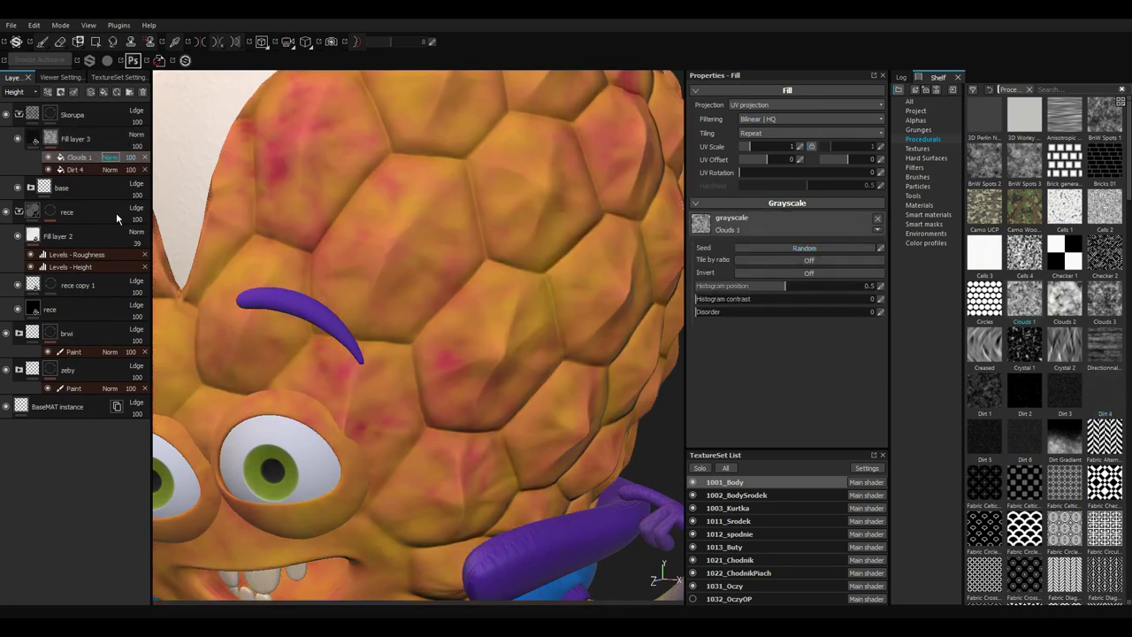
{"action": "key", "text": "m"}
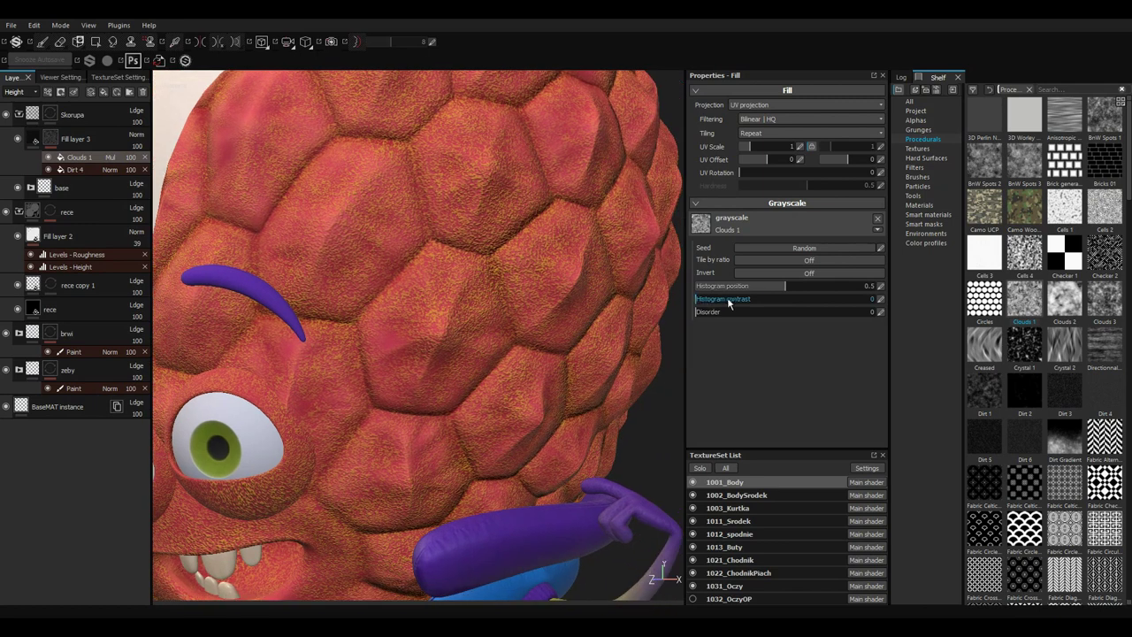
{"action": "left_click_drag", "start_coordinate": [728, 302], "coordinate": [766, 302]}
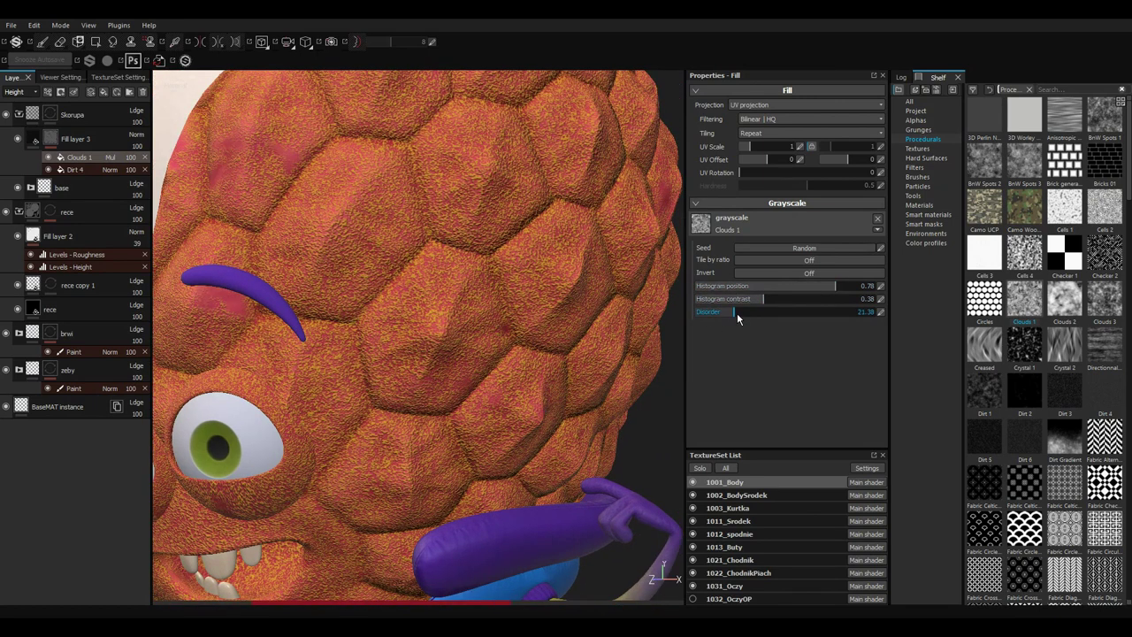
{"action": "left_click_drag", "start_coordinate": [737, 312], "coordinate": [695, 312]}
{"action": "mouse_move", "coordinate": [748, 146]}
{"action": "left_mouse_down"}
{"action": "mouse_move", "coordinate": [768, 152]}
{"action": "mouse_move", "coordinate": [751, 150]}
{"action": "left_mouse_up"}
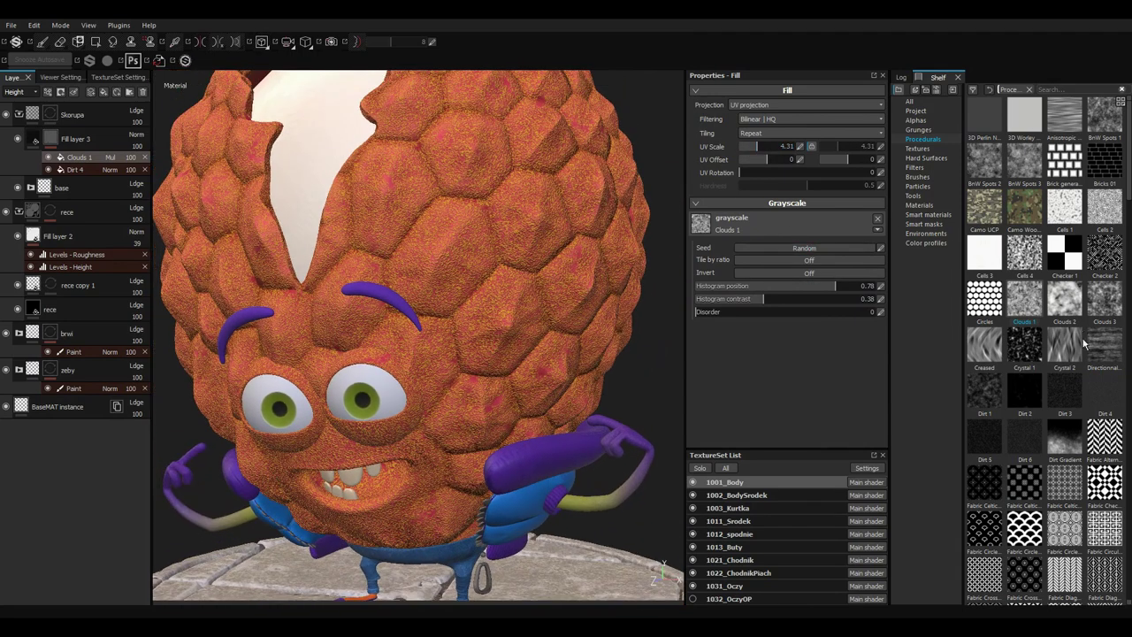
Swap the noise for BnW Spots 2, undo its histogram change, and frame the face.
{"action": "left_click_drag", "start_coordinate": [983, 161], "coordinate": [764, 221]}
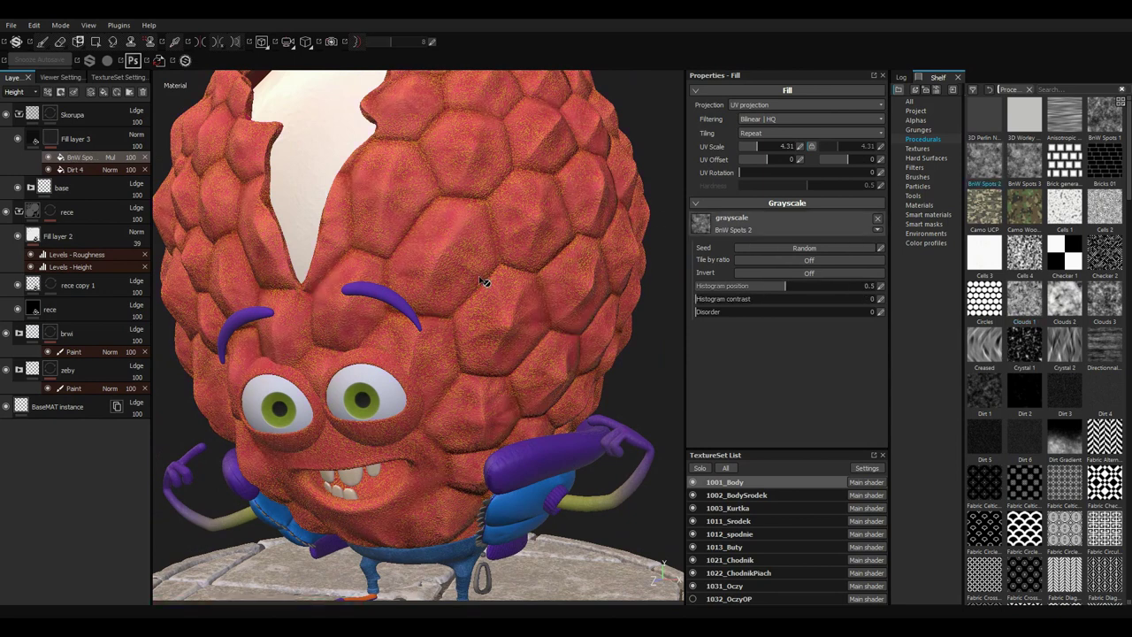
{"action": "mouse_move", "coordinate": [749, 302]}
{"action": "left_mouse_down"}
{"action": "mouse_move", "coordinate": [830, 286]}
{"action": "mouse_move", "coordinate": [814, 297]}
{"action": "left_mouse_up"}
{"action": "key", "text": "ctrl+z"}
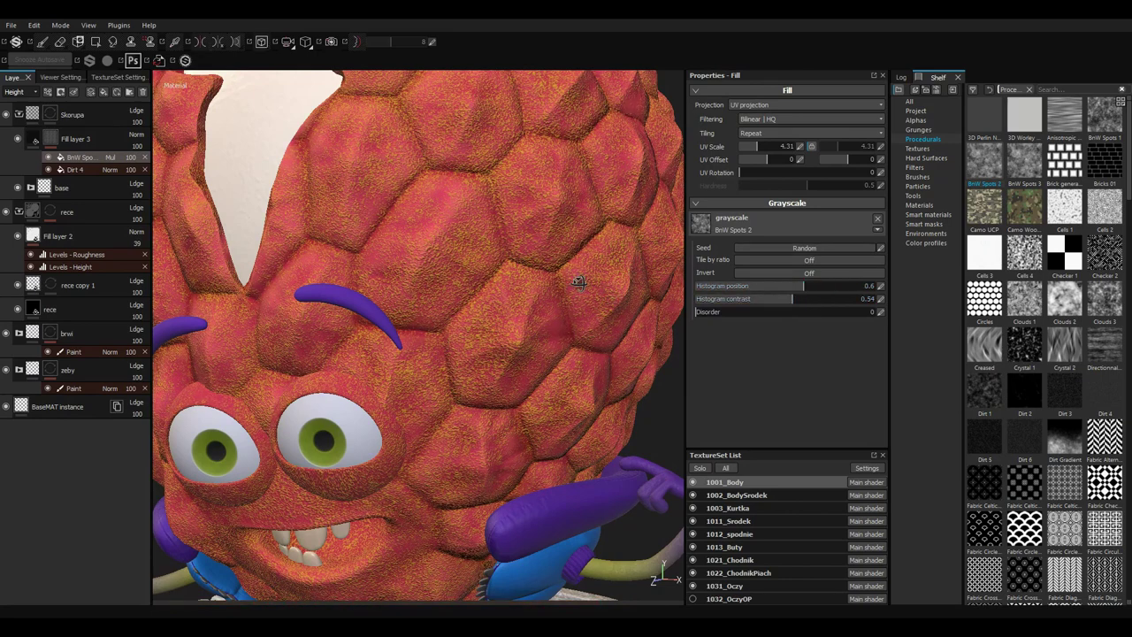
{"action": "key", "text": "f"}
{"action": "scroll", "coordinate": [504, 329], "scroll_direction": "up", "scroll_amount": 5}
{"action": "scroll", "coordinate": [504, 329], "scroll_direction": "up", "scroll_amount": 2}
{"action": "middle_click_drag", "start_coordinate": [551, 285], "coordinate": [519, 274], "text": "alt"}
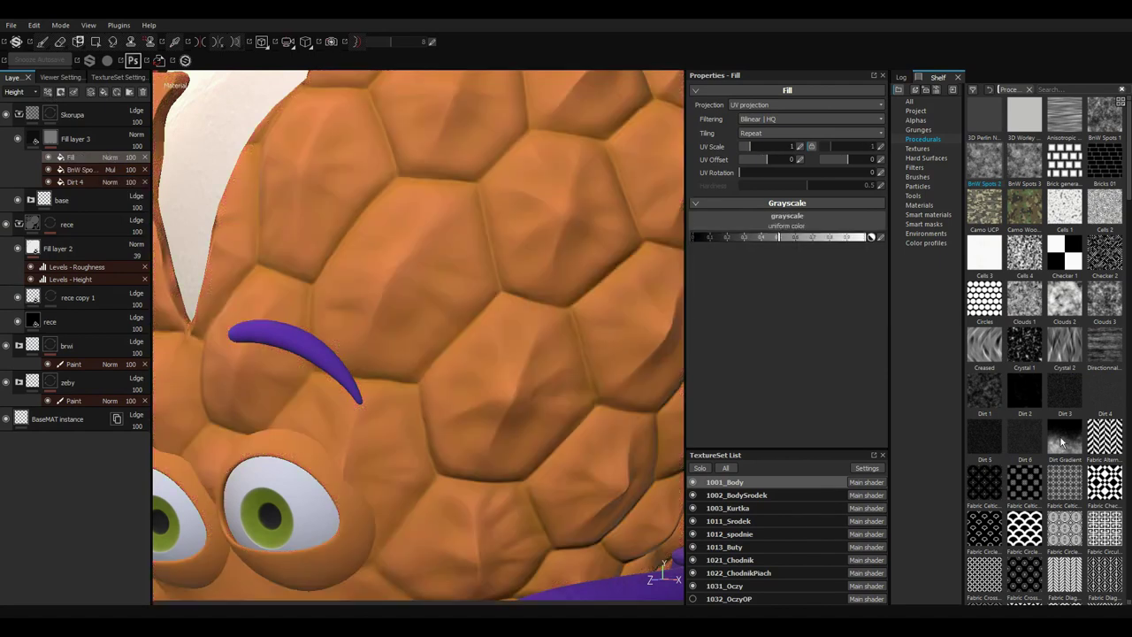
Put Fractal Sum 1 into the mask fill's grayscale slot in place of the gradient.
{"action": "left_click_drag", "start_coordinate": [1061, 442], "coordinate": [752, 222]}
{"action": "key", "text": "f"}
{"action": "scroll", "coordinate": [1090, 416], "scroll_direction": "down", "scroll_amount": 5}
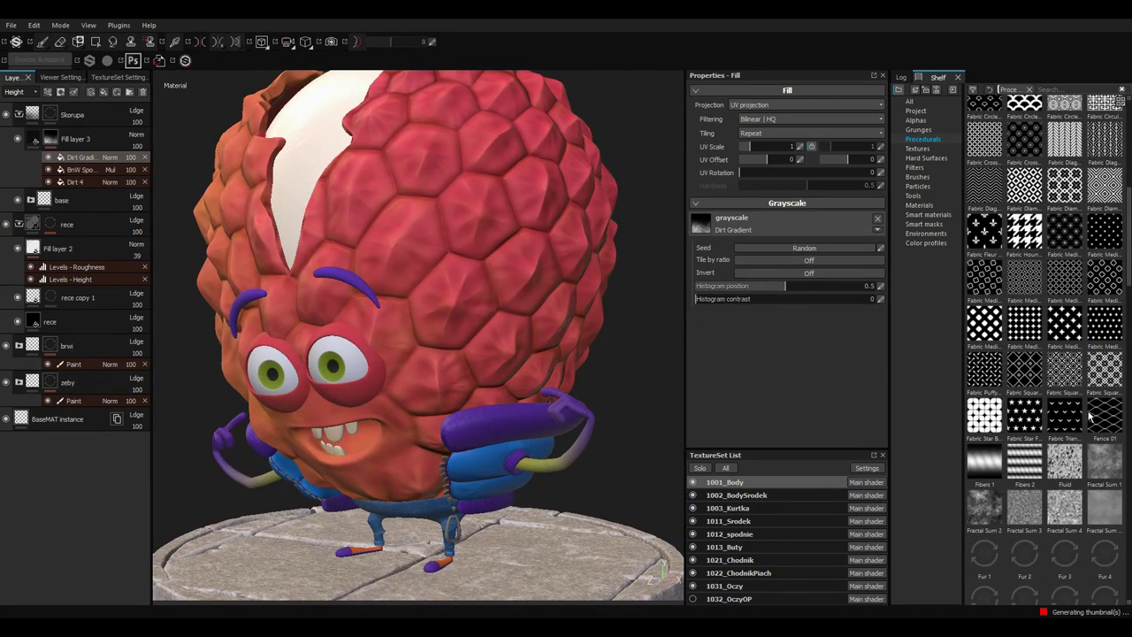
{"action": "left_click_drag", "start_coordinate": [1105, 459], "coordinate": [811, 229]}
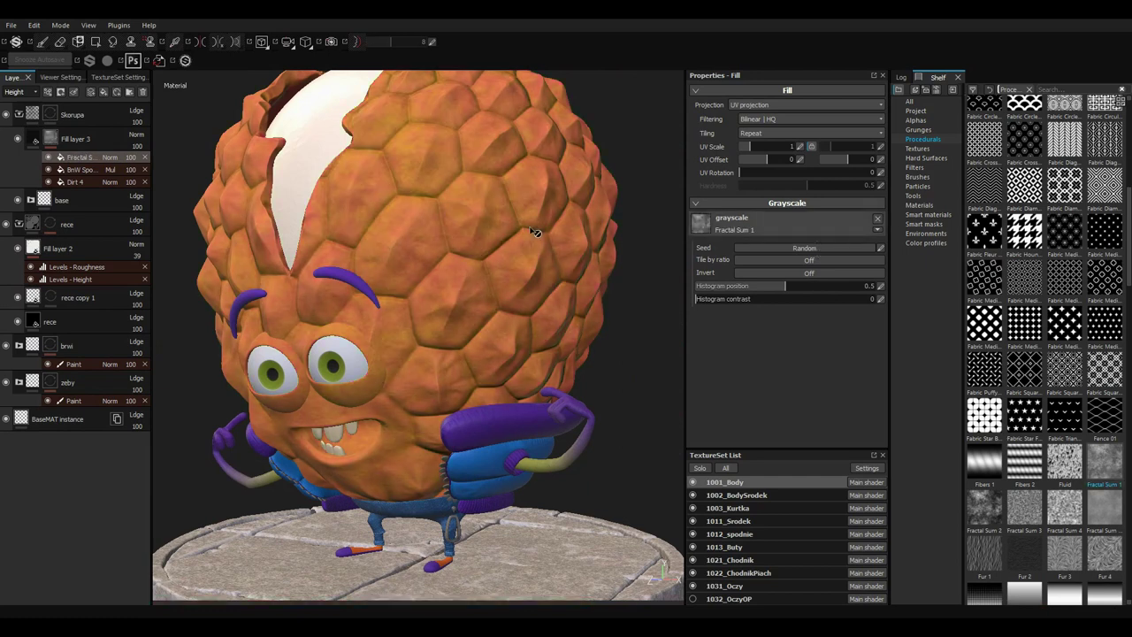
{"action": "scroll", "coordinate": [535, 232], "scroll_direction": "up", "scroll_amount": 3}
Set Fractal Sum 1 to UV scale 11.8, contrast 0.49, position 0.56, inverted and multiplied.
{"action": "left_click", "coordinate": [763, 146]}
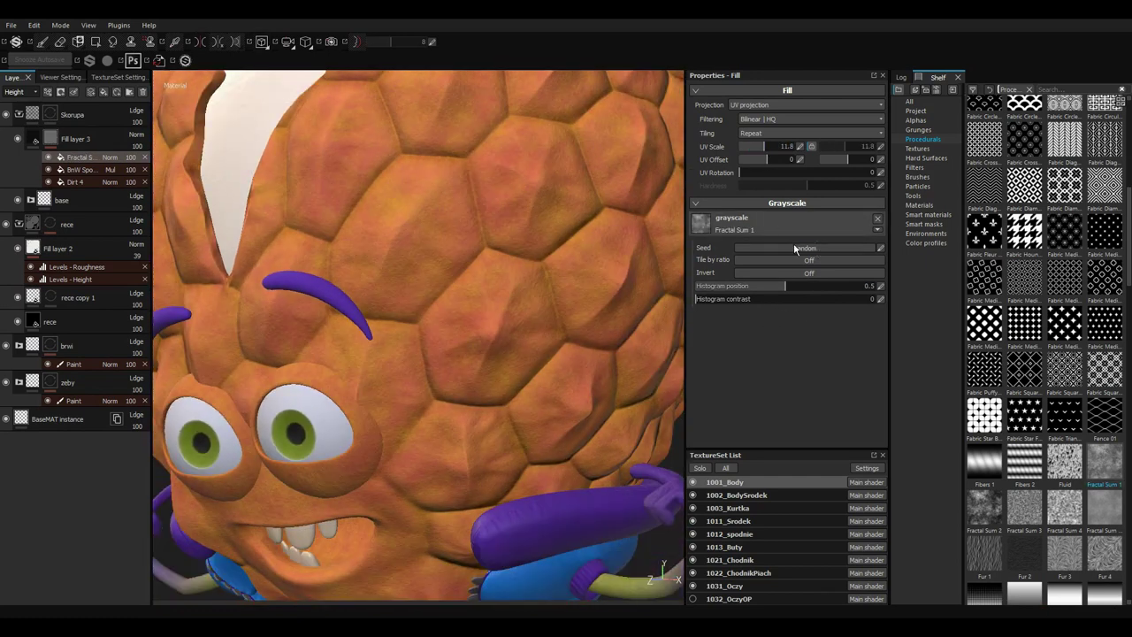
{"action": "left_click_drag", "start_coordinate": [800, 287], "coordinate": [814, 290]}
{"action": "left_click", "coordinate": [783, 299]}
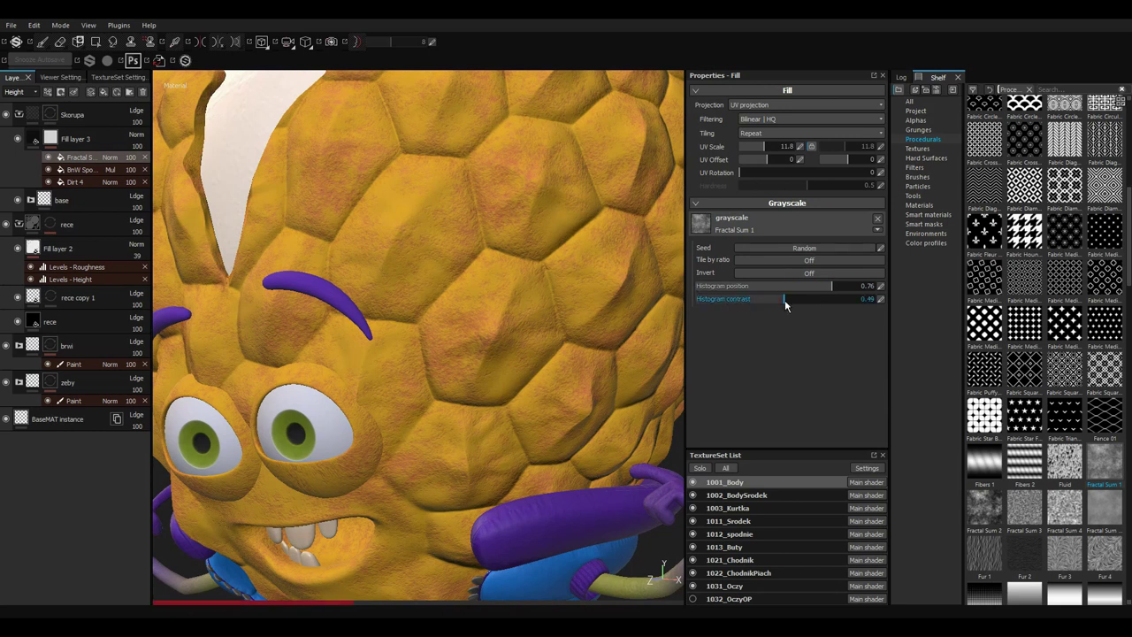
{"action": "left_click", "coordinate": [804, 272]}
{"action": "key", "text": "f"}
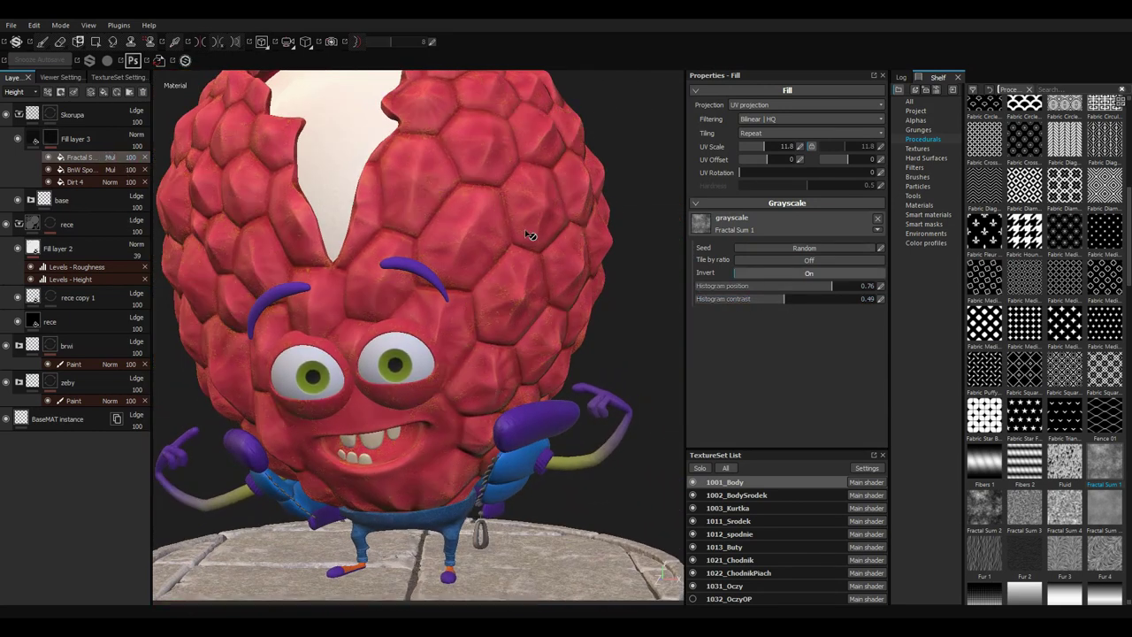
{"action": "scroll", "coordinate": [548, 239], "scroll_direction": "up", "scroll_amount": 5}
{"action": "left_click_drag", "start_coordinate": [827, 285], "coordinate": [776, 307]}
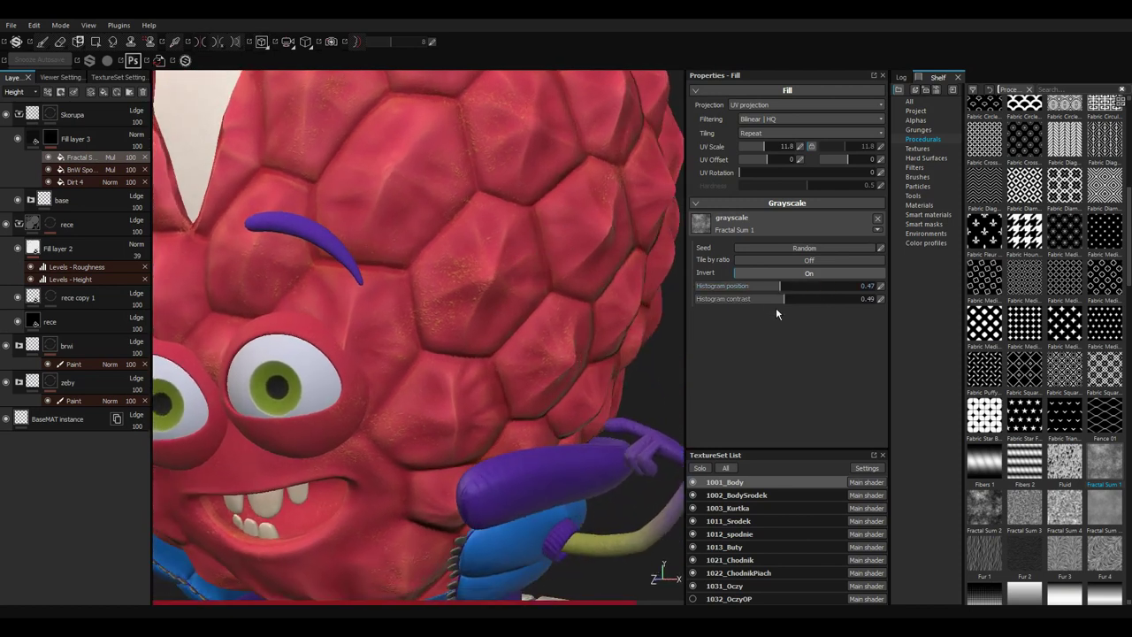
{"action": "left_click", "coordinate": [805, 286]}
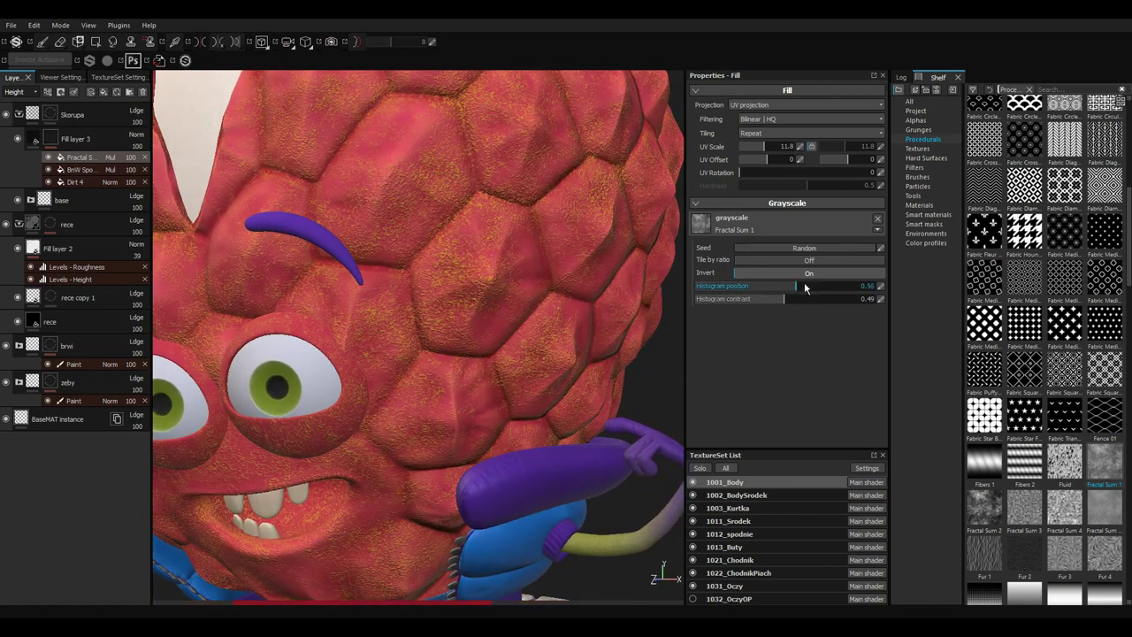
{"action": "mouse_move", "coordinate": [505, 248]}
{"action": "left_mouse_down", "text": "alt"}
{"action": "mouse_move", "coordinate": [607, 195]}
{"action": "mouse_move", "coordinate": [549, 310]}
{"action": "mouse_move", "coordinate": [401, 298]}
{"action": "mouse_move", "coordinate": [623, 273]}
{"action": "mouse_move", "coordinate": [541, 329]}
{"action": "mouse_move", "coordinate": [478, 328]}
{"action": "left_mouse_up", "text": "alt"}
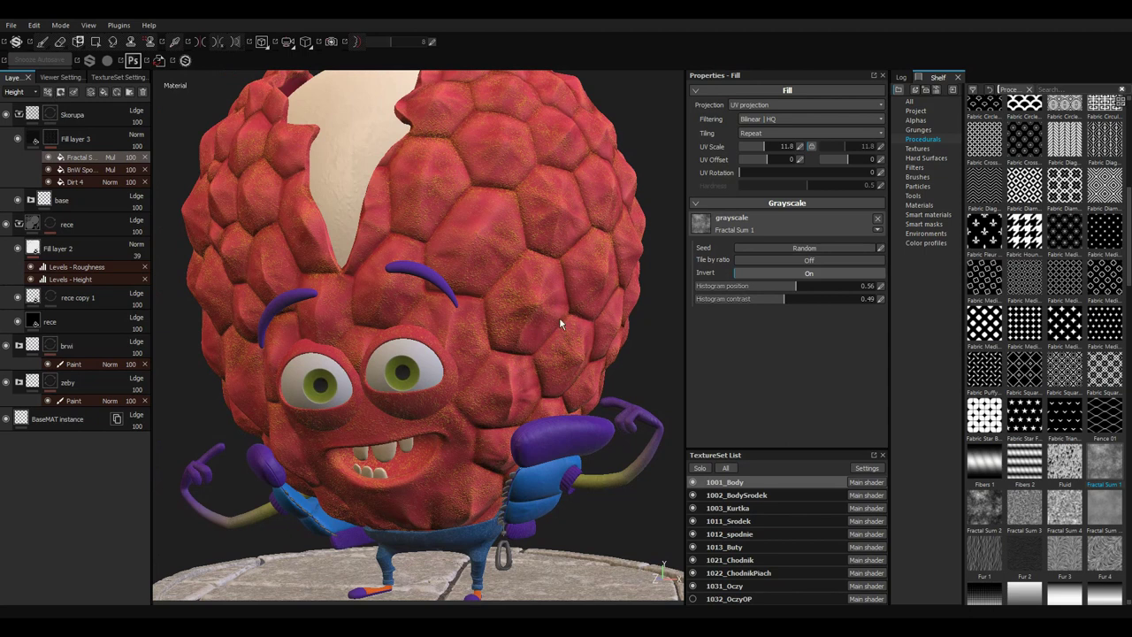
Add a multiplied Paint effect to the mask and view base colour only.
{"action": "key", "text": "1"}
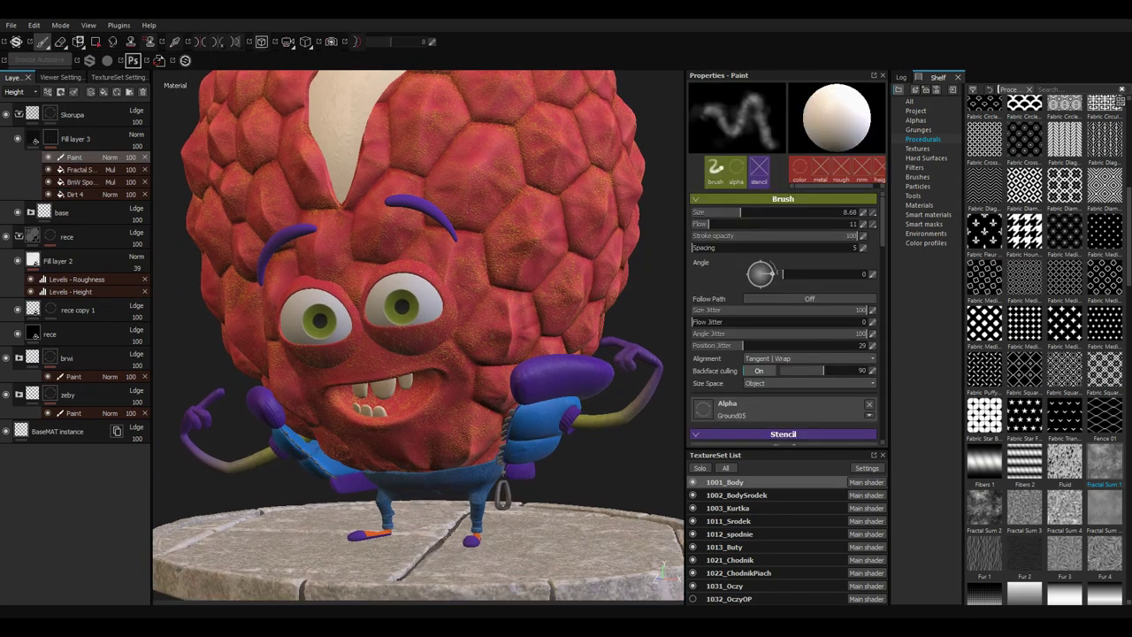
{"action": "right_click_drag", "start_coordinate": [558, 316], "coordinate": [584, 292], "text": "alt"}
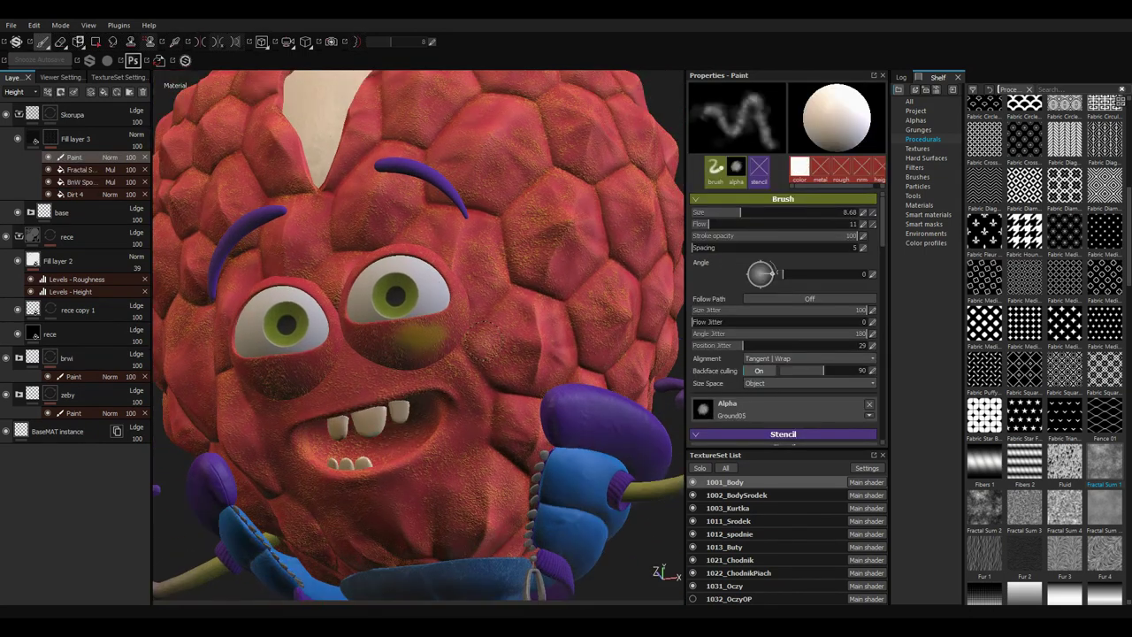
{"action": "key", "text": "shift+alt+m"}
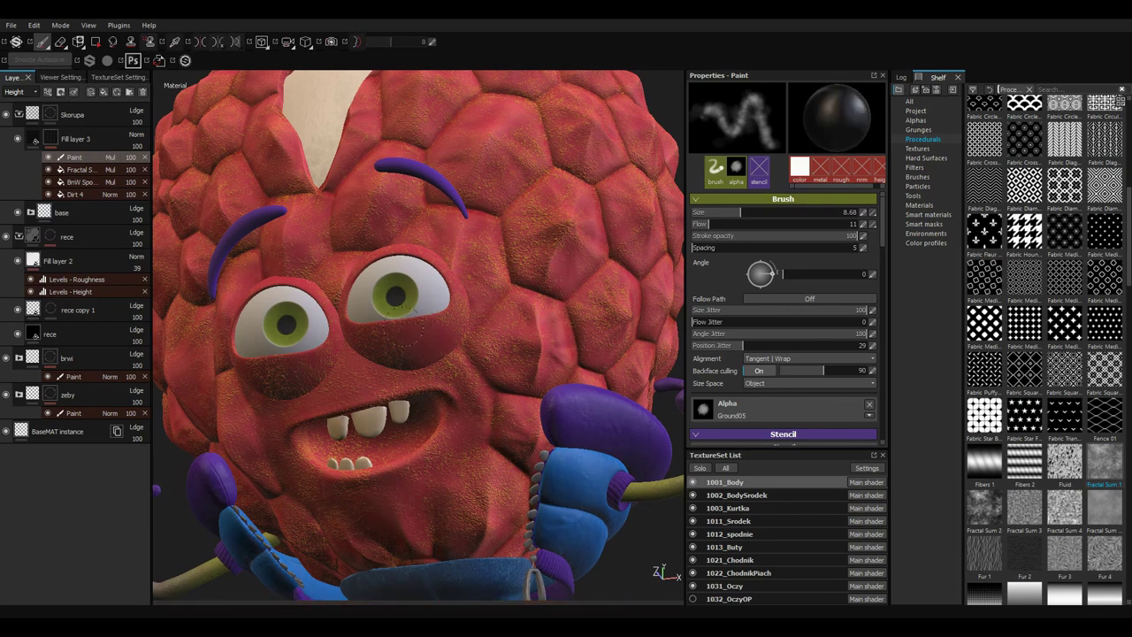
{"action": "key", "text": "c"}
{"action": "scroll", "coordinate": [503, 359], "scroll_direction": "up", "scroll_amount": 3}
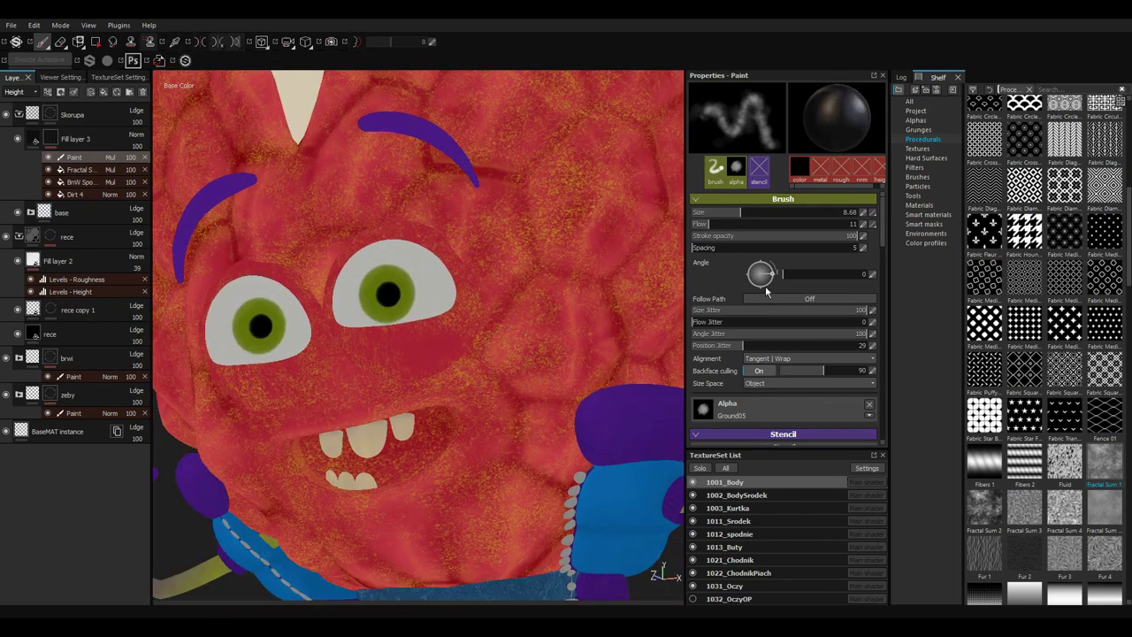
Paint a darker patch under the right eye with the Smoke Brush at sizes 12, then 9.
{"action": "left_click", "coordinate": [917, 176]}
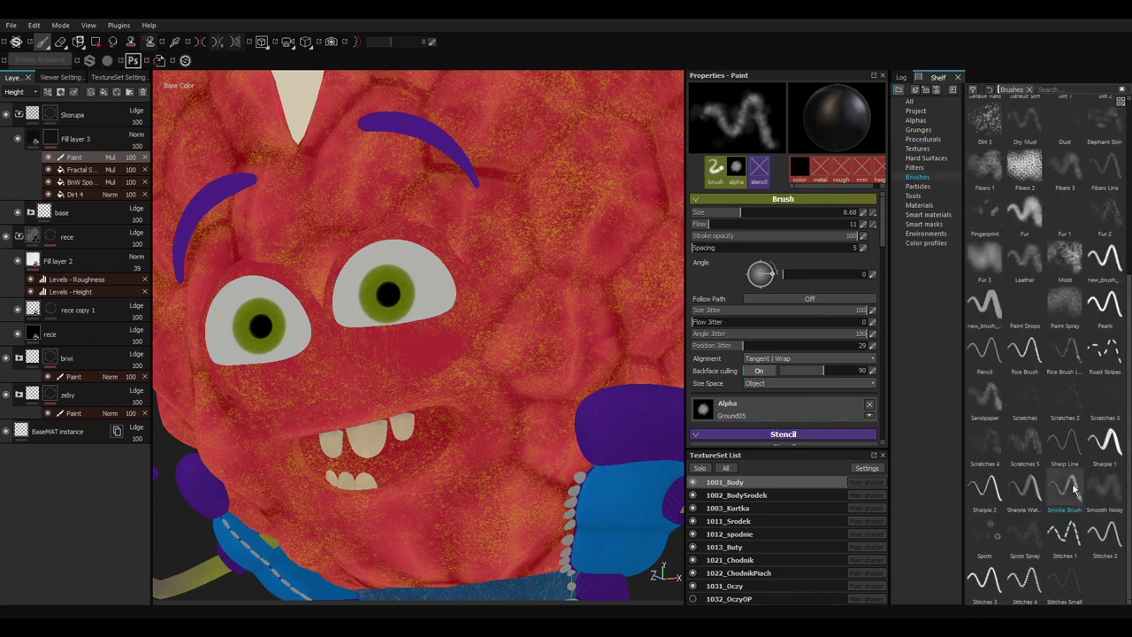
{"action": "left_click", "coordinate": [1065, 486]}
{"action": "left_click_drag", "start_coordinate": [446, 335], "coordinate": [456, 353]}
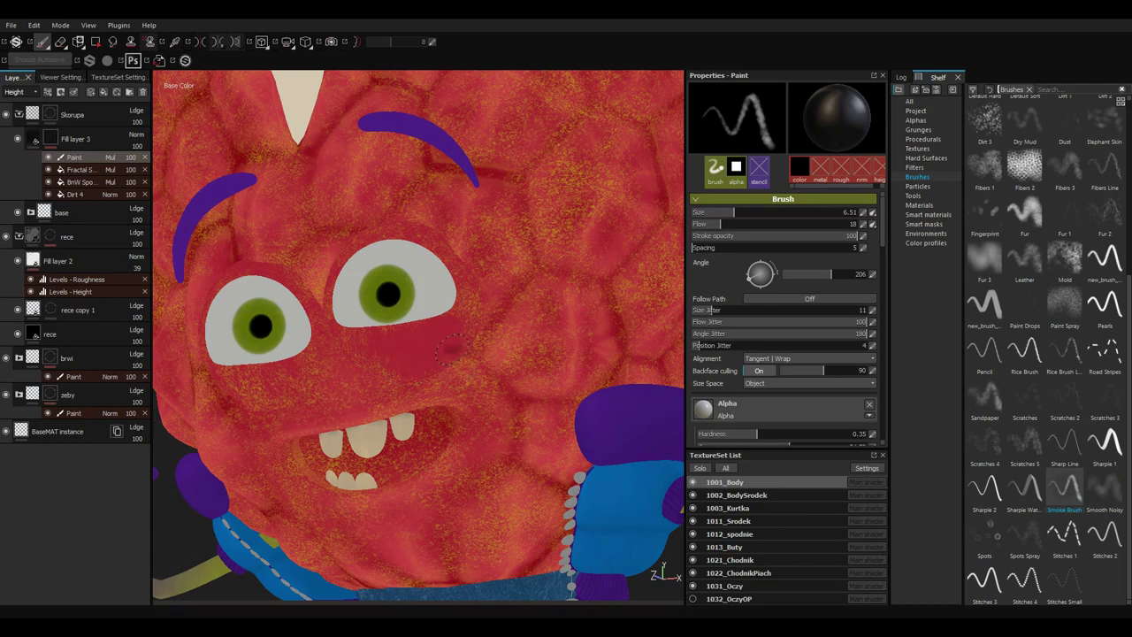
{"action": "right_click_drag", "start_coordinate": [447, 350], "coordinate": [460, 349], "text": "ctrl"}
{"action": "scroll", "coordinate": [797, 361], "scroll_direction": "down", "scroll_amount": 2}
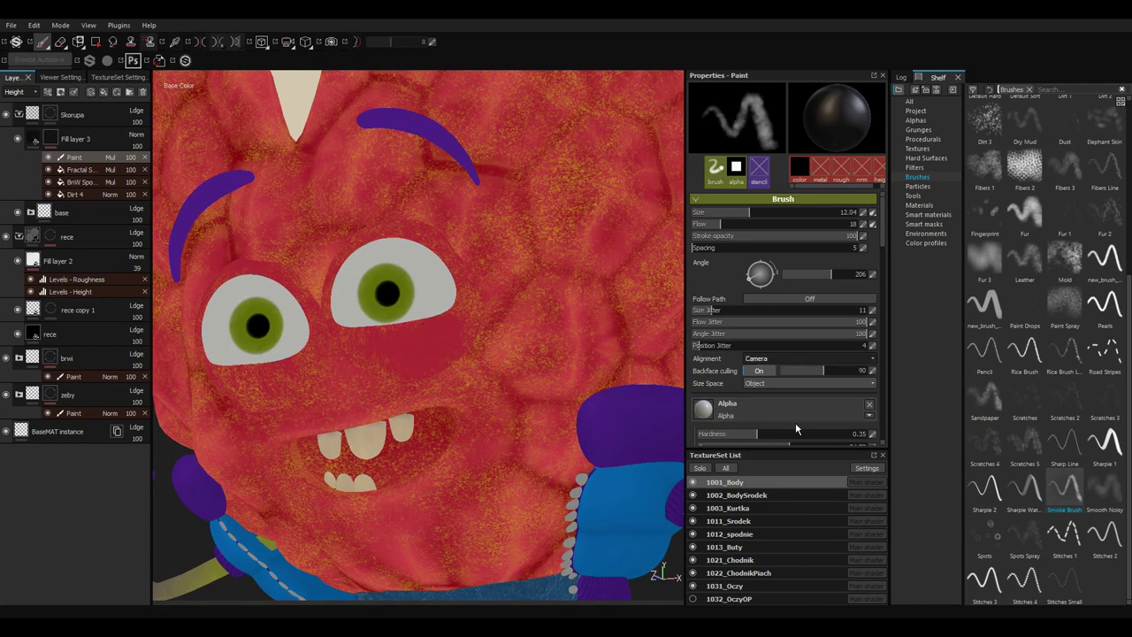
{"action": "scroll", "coordinate": [796, 382], "scroll_direction": "down", "scroll_amount": 1}
{"action": "left_click_drag", "start_coordinate": [530, 372], "coordinate": [380, 358], "text": "alt"}
{"action": "right_click_drag", "start_coordinate": [389, 358], "coordinate": [364, 358], "text": "ctrl"}
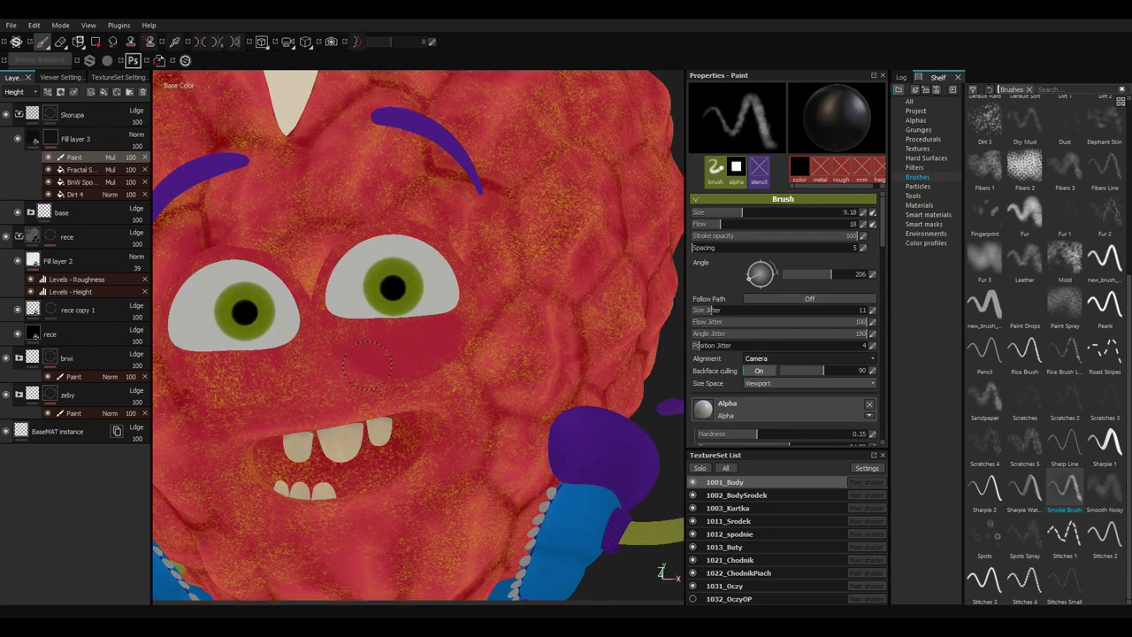
{"action": "left_click_drag", "start_coordinate": [364, 359], "coordinate": [475, 345]}
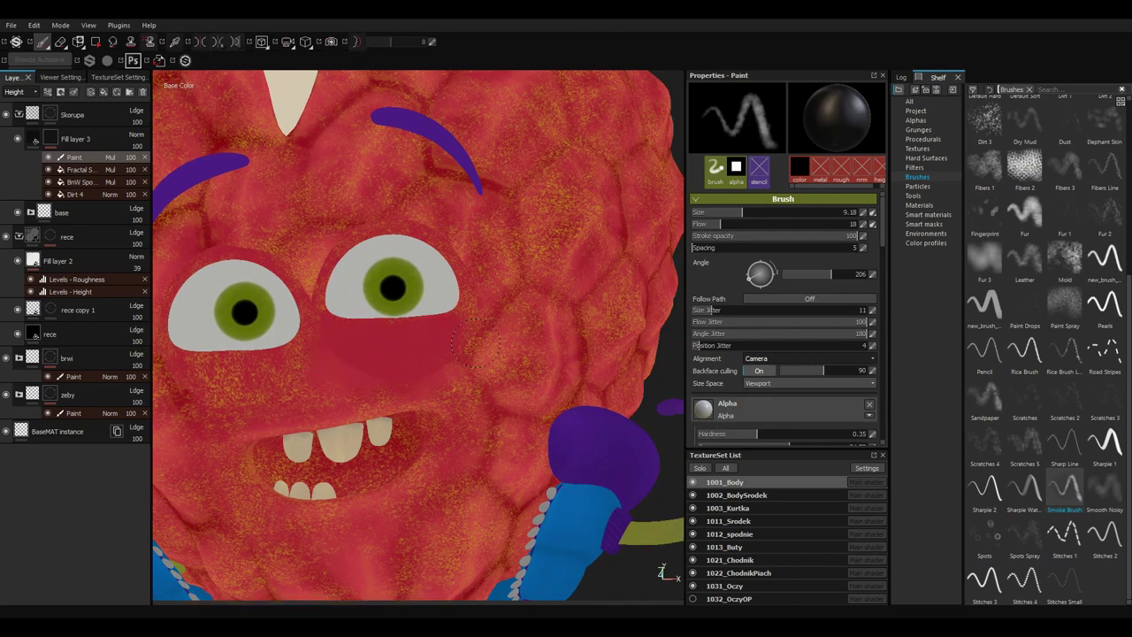
Switch to the Paint Spray brush at size 21 with spacing 5.
{"action": "left_click", "coordinate": [1065, 305]}
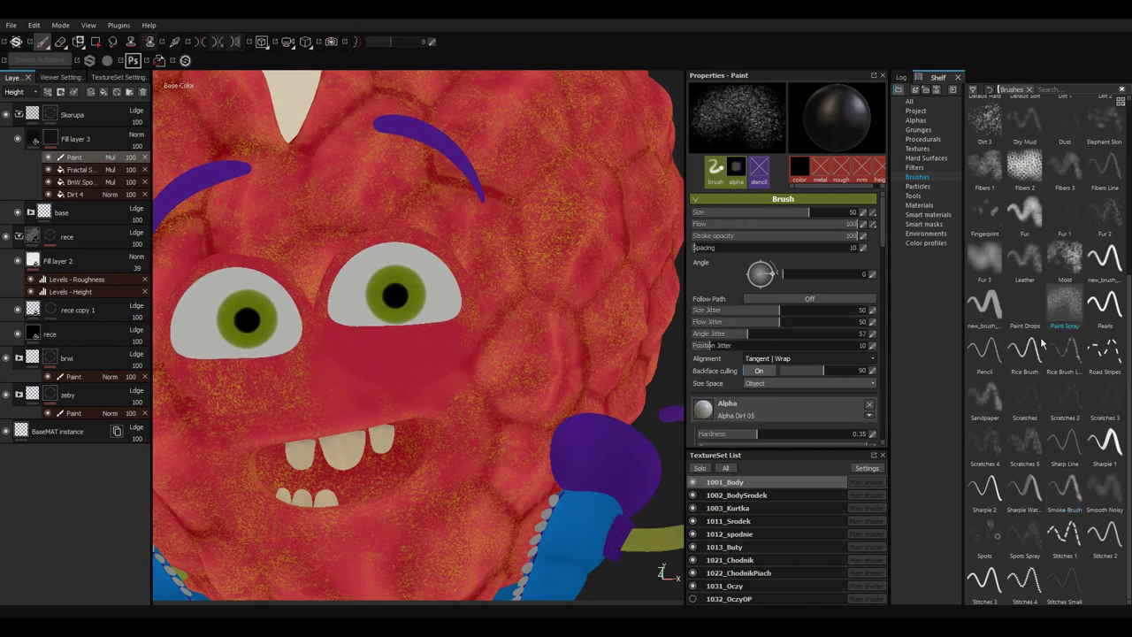
{"action": "right_click_drag", "start_coordinate": [460, 394], "coordinate": [392, 408], "text": "ctrl"}
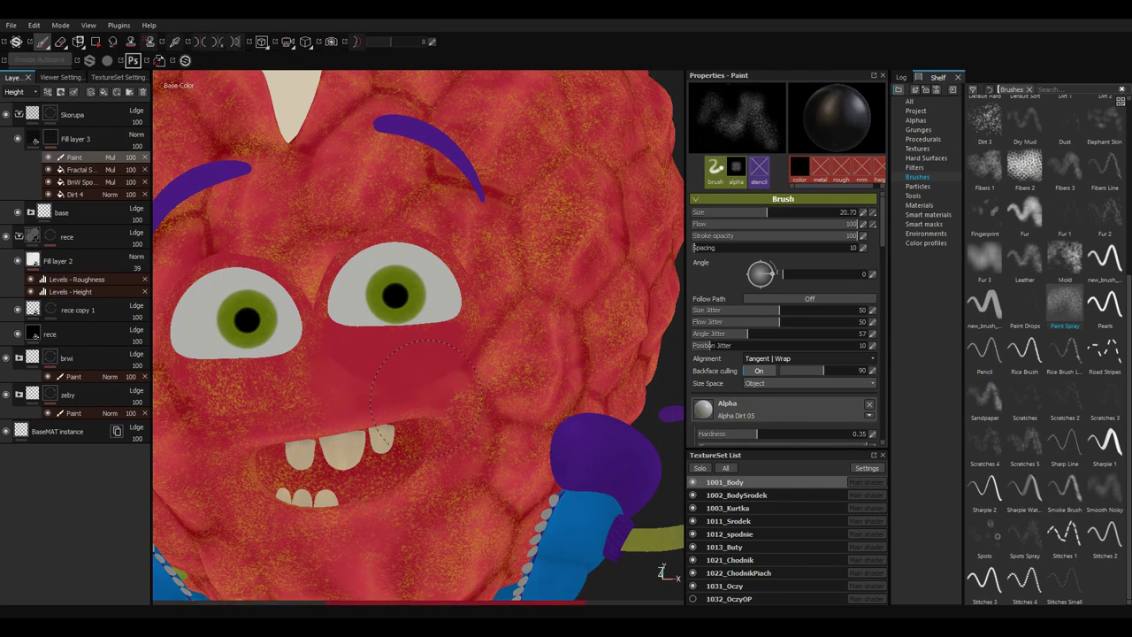
{"action": "type", "text": "5"}
{"action": "key", "text": "Return"}
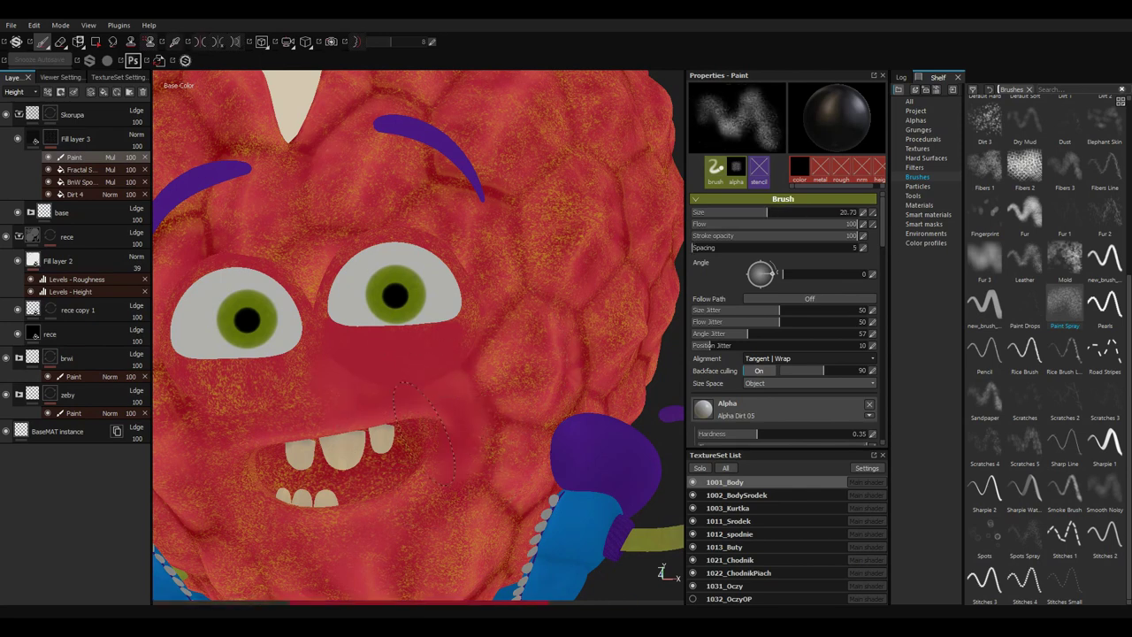
{"action": "left_click_drag", "start_coordinate": [467, 475], "coordinate": [520, 370], "text": "alt"}
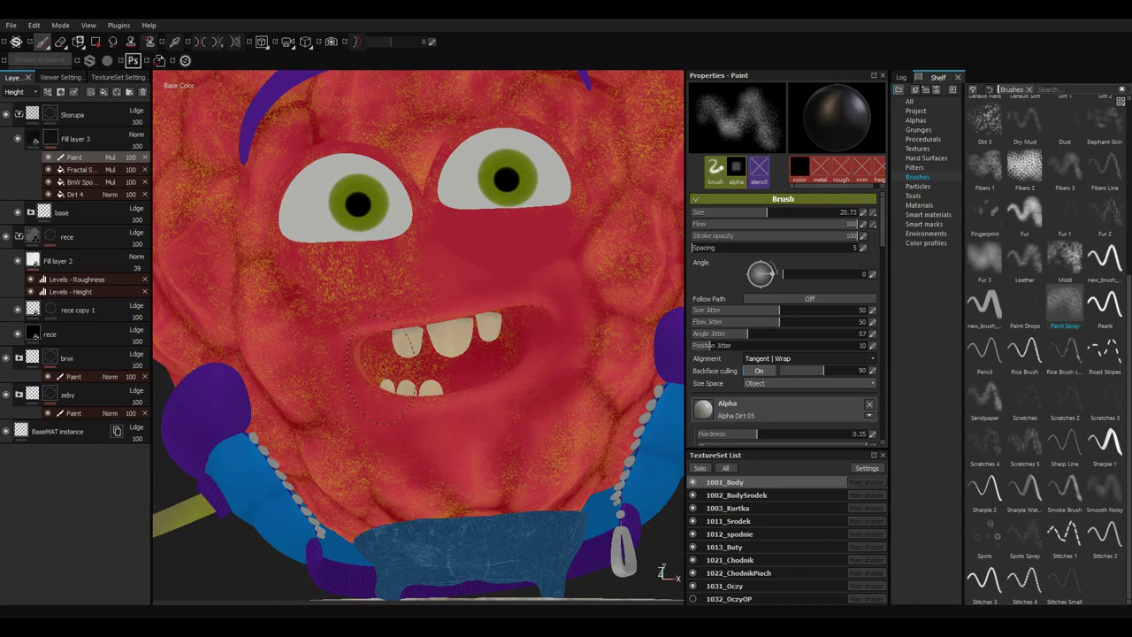
{"action": "middle_click_drag", "start_coordinate": [409, 285], "coordinate": [564, 430], "text": "alt"}
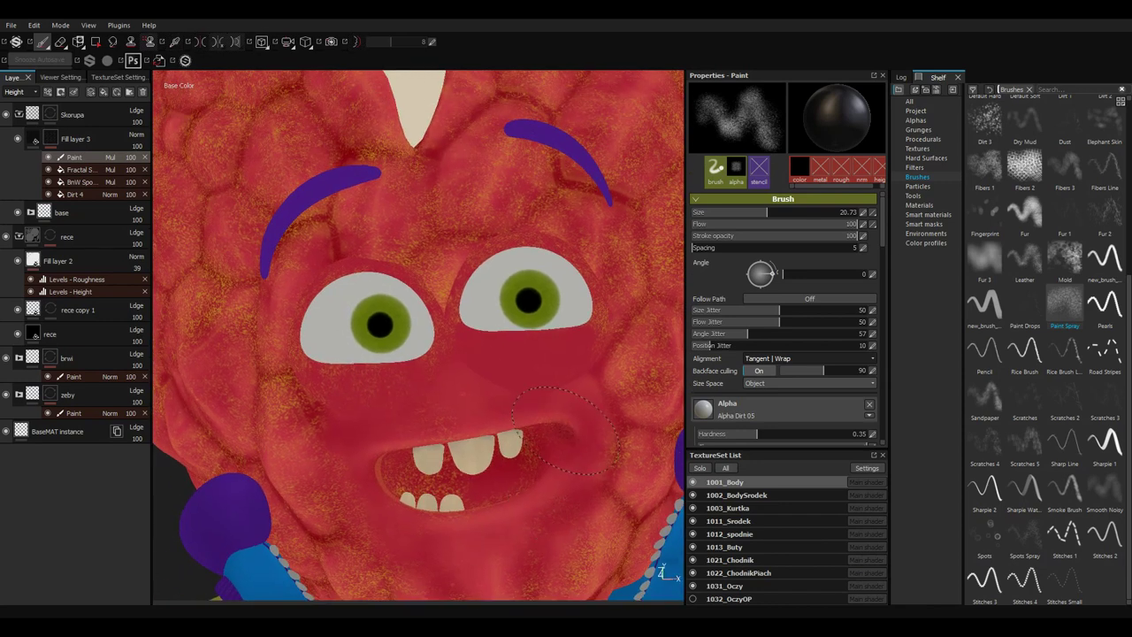
Polygon-fill the faces around the right eye and mouth to clear their dirt.
{"action": "key", "text": "4"}
{"action": "left_click", "coordinate": [544, 364]}
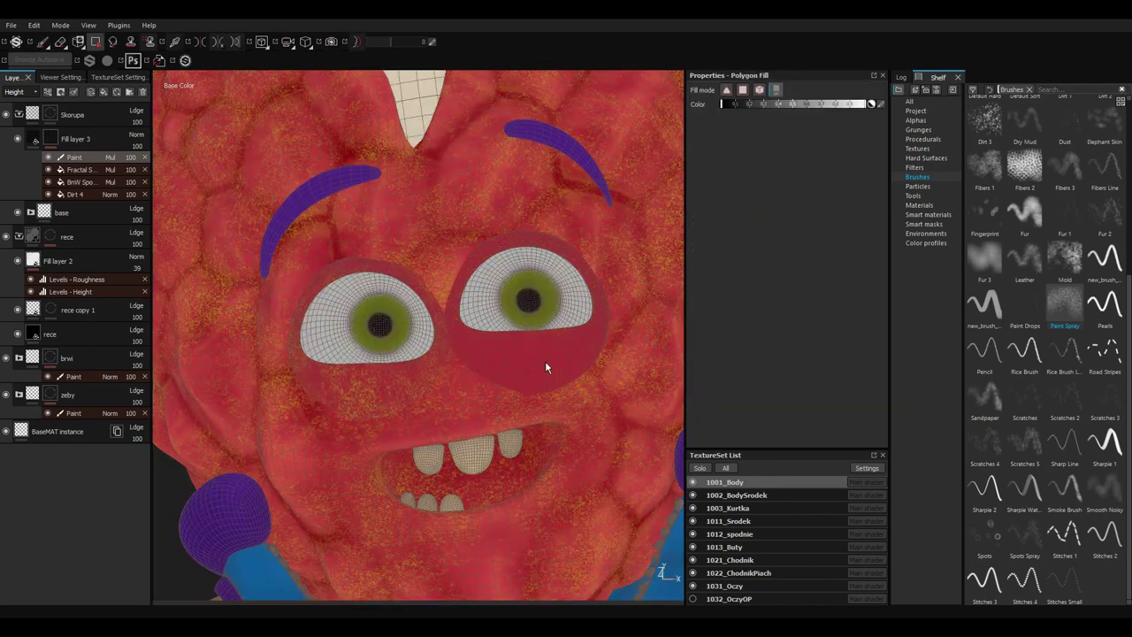
{"action": "left_click_drag", "start_coordinate": [554, 378], "coordinate": [577, 418], "text": "alt"}
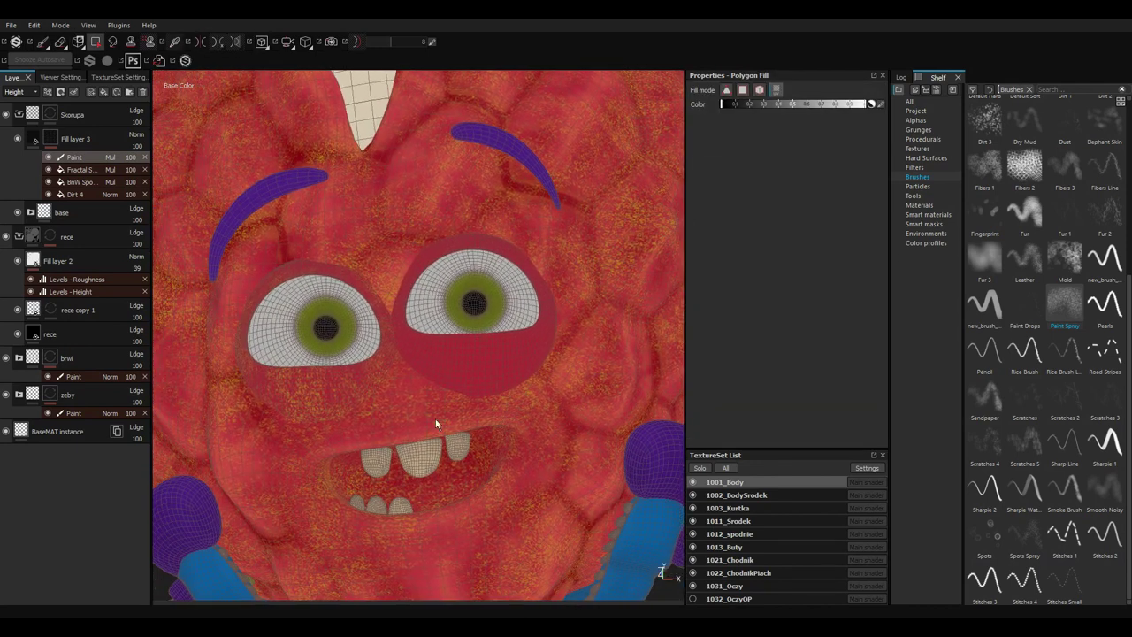
{"action": "left_click", "coordinate": [575, 405]}
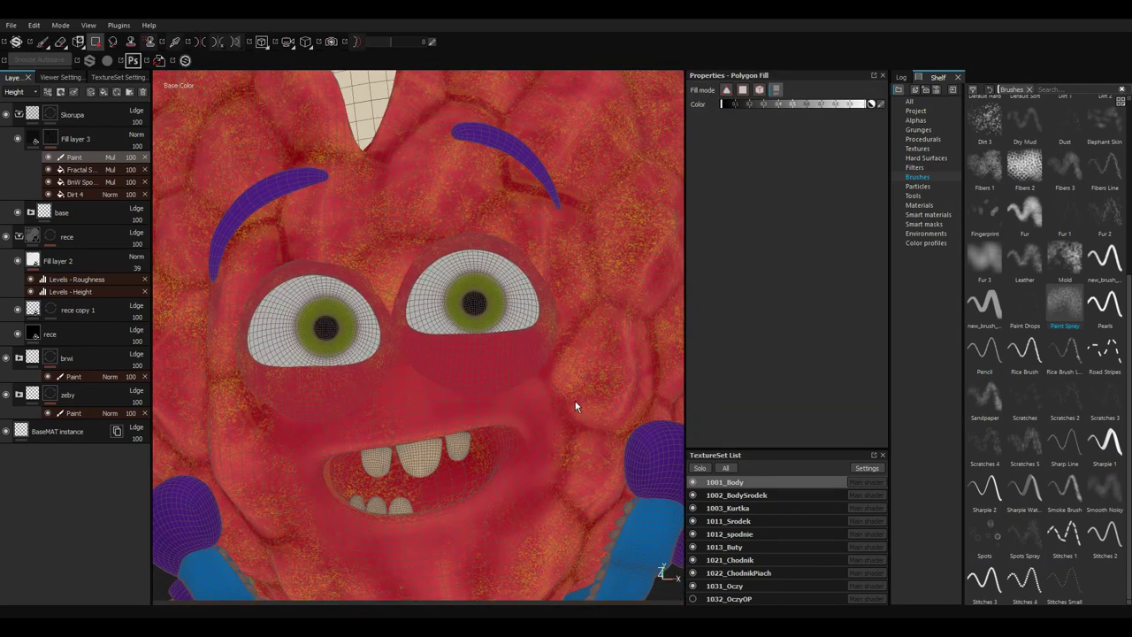
Fill the round face island in the 2D view, then return to freehand painting.
{"action": "key", "text": "F3"}
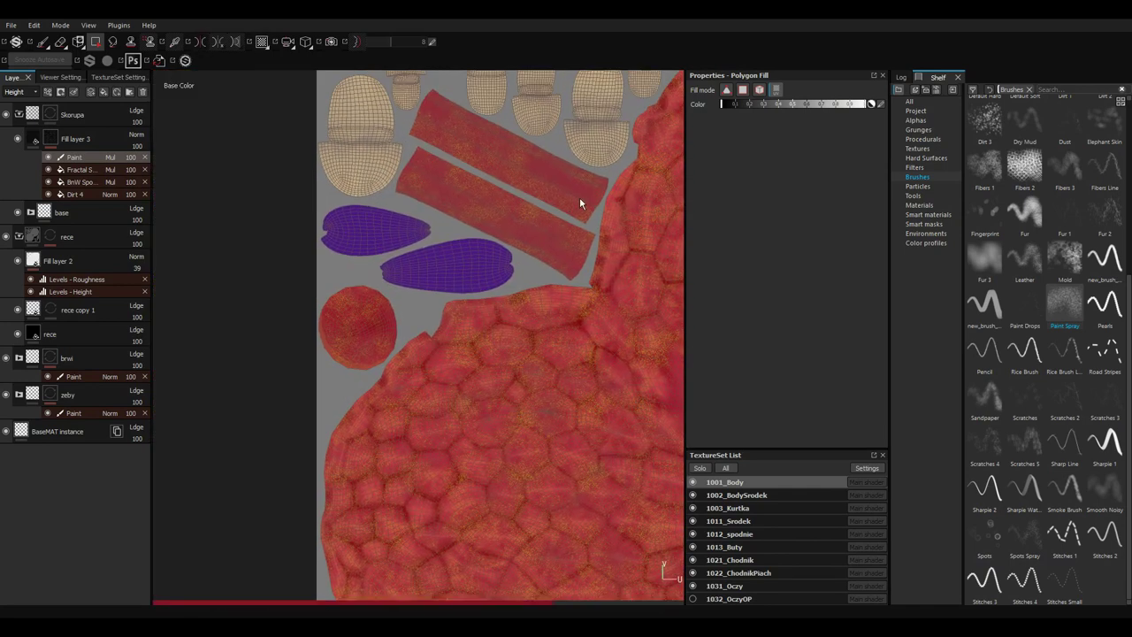
{"action": "middle_click_drag", "start_coordinate": [557, 254], "coordinate": [468, 376]}
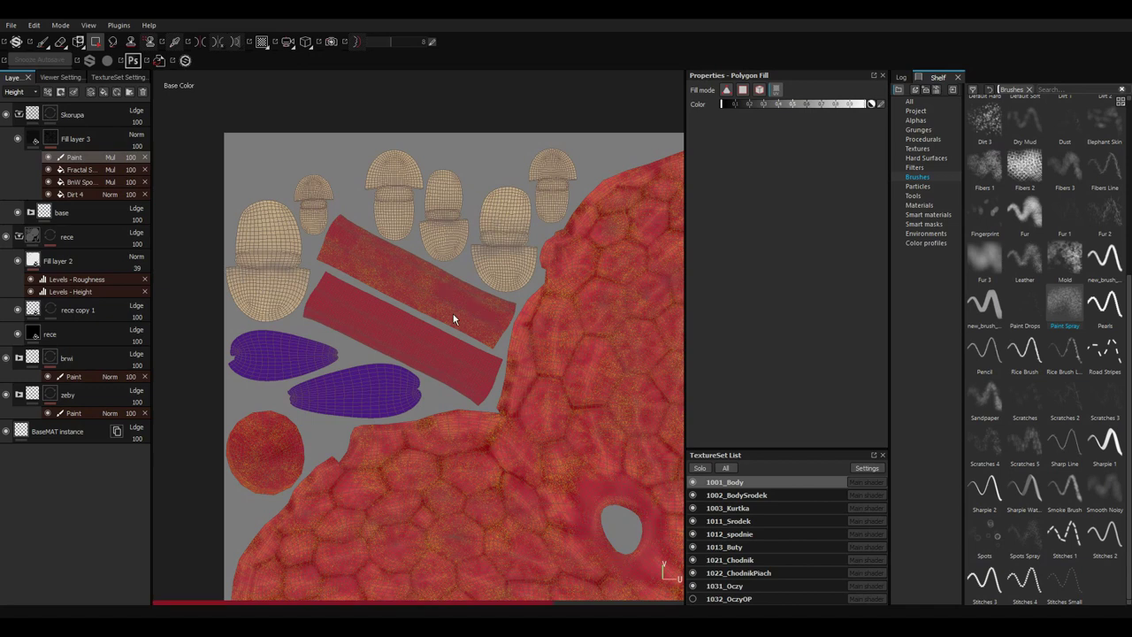
{"action": "mouse_move", "coordinate": [451, 321]}
{"action": "middle_mouse_down"}
{"action": "mouse_move", "coordinate": [518, 233]}
{"action": "mouse_move", "coordinate": [324, 344]}
{"action": "mouse_move", "coordinate": [399, 207]}
{"action": "middle_mouse_up"}
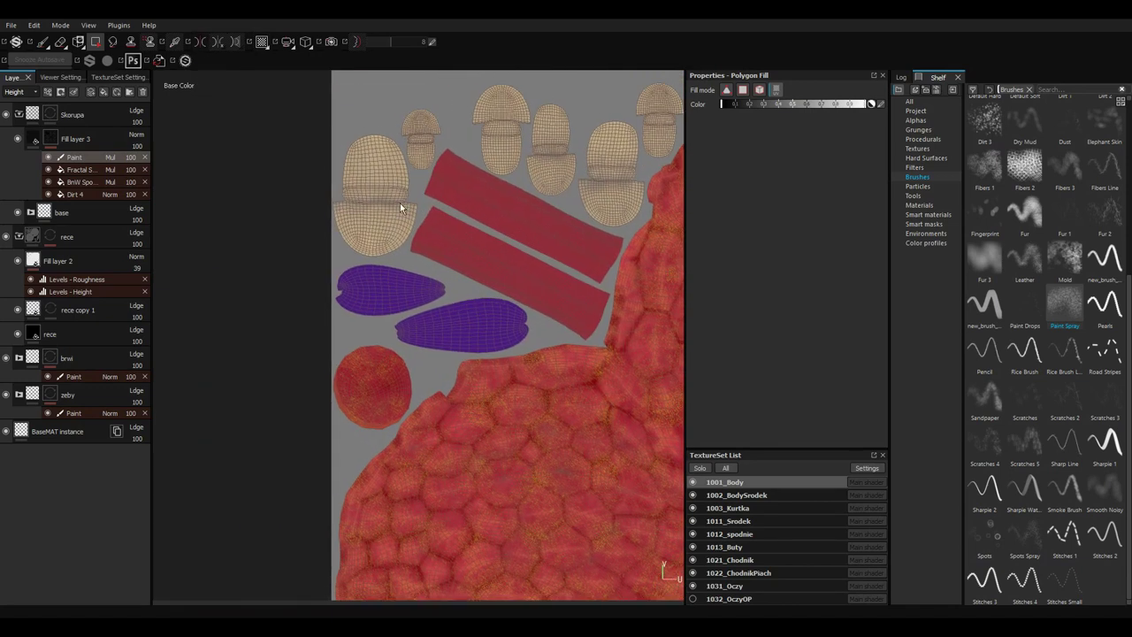
{"action": "scroll", "coordinate": [346, 413], "scroll_direction": "up", "scroll_amount": 2}
{"action": "left_click", "coordinate": [432, 381]}
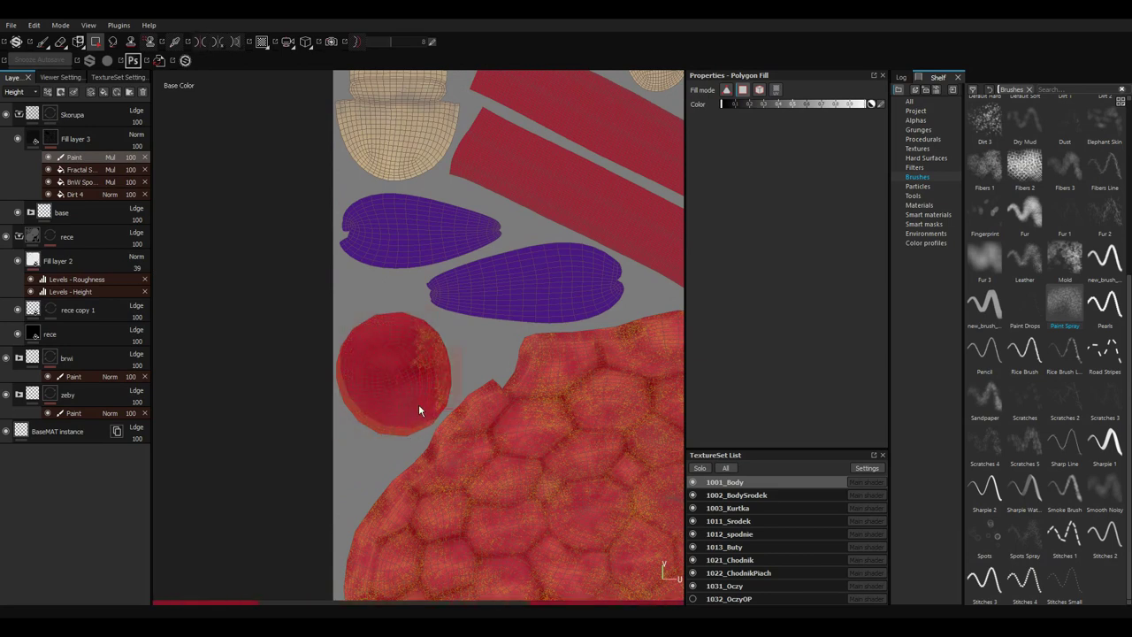
{"action": "scroll", "coordinate": [419, 409], "scroll_direction": "up", "scroll_amount": 2}
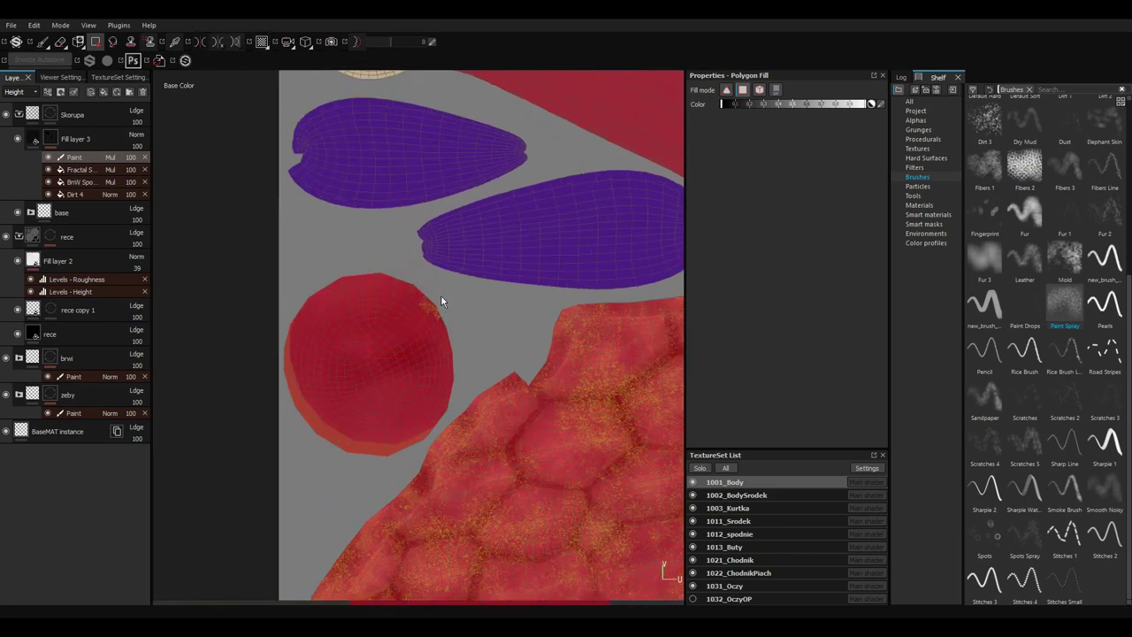
{"action": "left_click", "coordinate": [379, 404]}
{"action": "key", "text": "1"}
{"action": "left_click", "coordinate": [48, 158]}
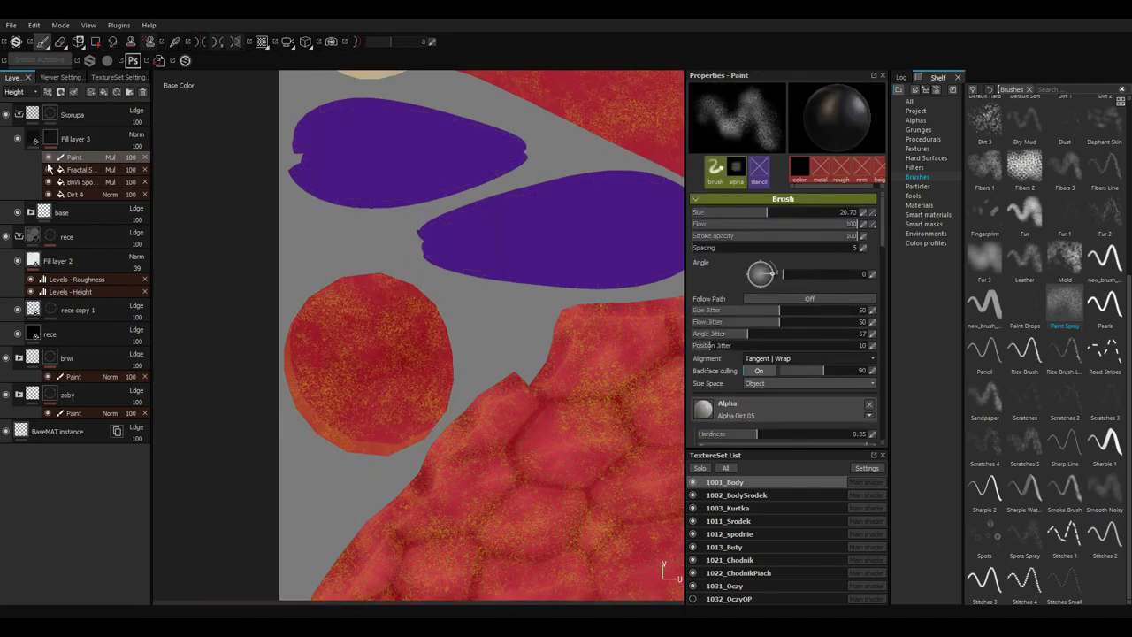
Hide the Fill layer 3 dirt and select the Paint layer inside JasnySSS copy 1.
{"action": "left_click", "coordinate": [48, 157]}
{"action": "left_click", "coordinate": [18, 139]}
{"action": "left_click", "coordinate": [30, 212]}
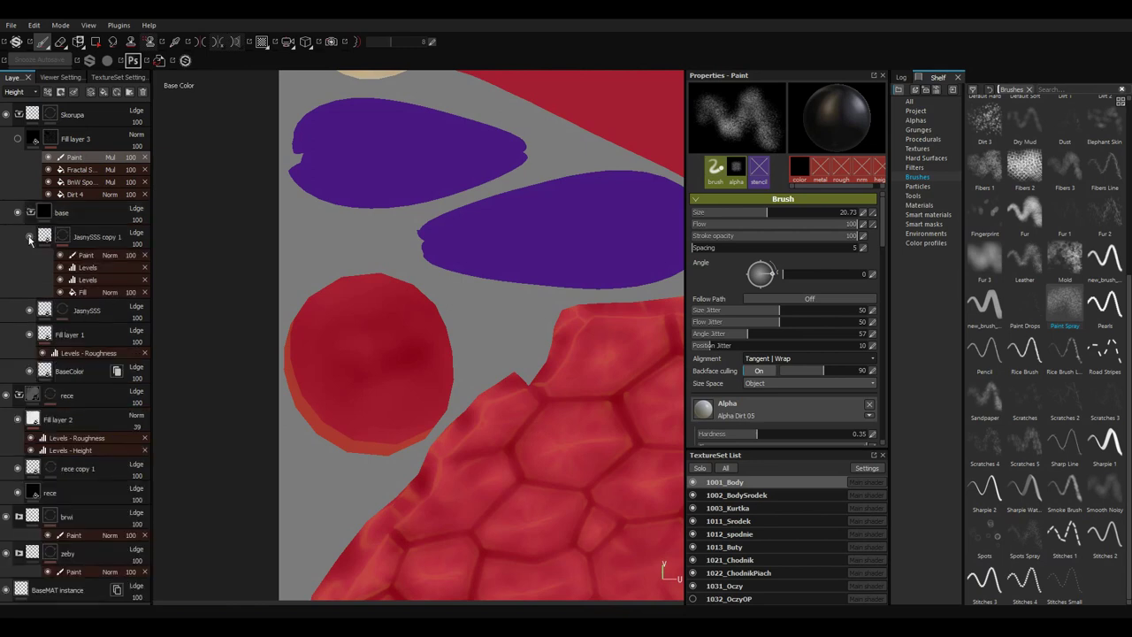
{"action": "left_click", "coordinate": [29, 237]}
{"action": "left_click", "coordinate": [29, 237]}
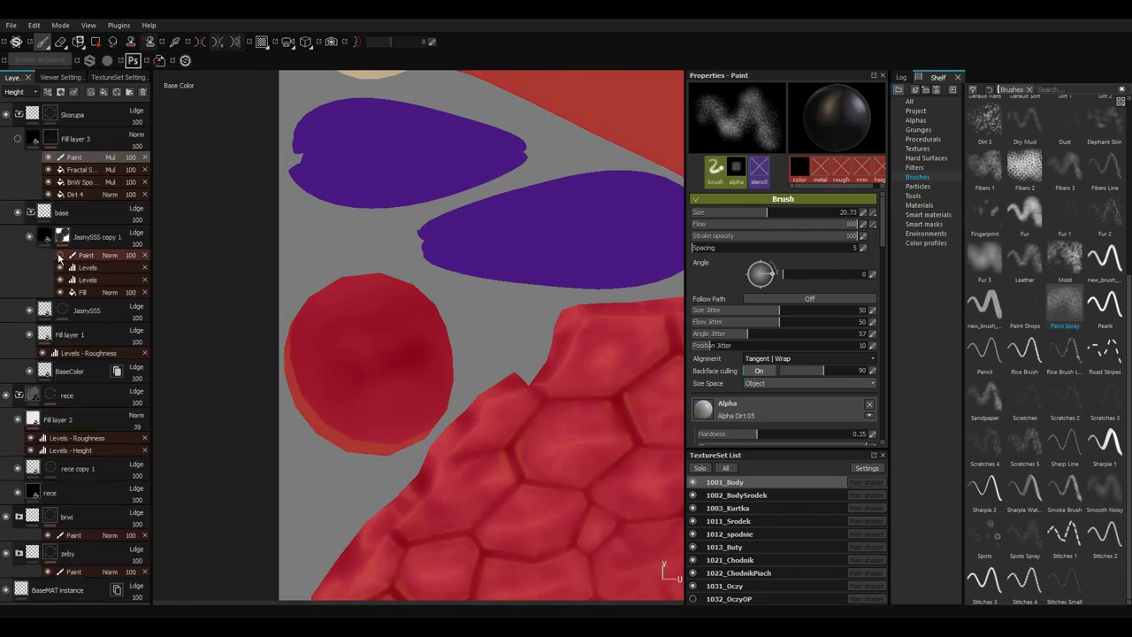
{"action": "left_click", "coordinate": [86, 255]}
Set brush alignment to UV and paint red over the round island's orange edge.
{"action": "middle_click_drag", "start_coordinate": [468, 393], "coordinate": [464, 370]}
{"action": "scroll", "coordinate": [464, 369], "scroll_direction": "down", "scroll_amount": 2}
{"action": "scroll", "coordinate": [464, 370], "scroll_direction": "down", "scroll_amount": 3}
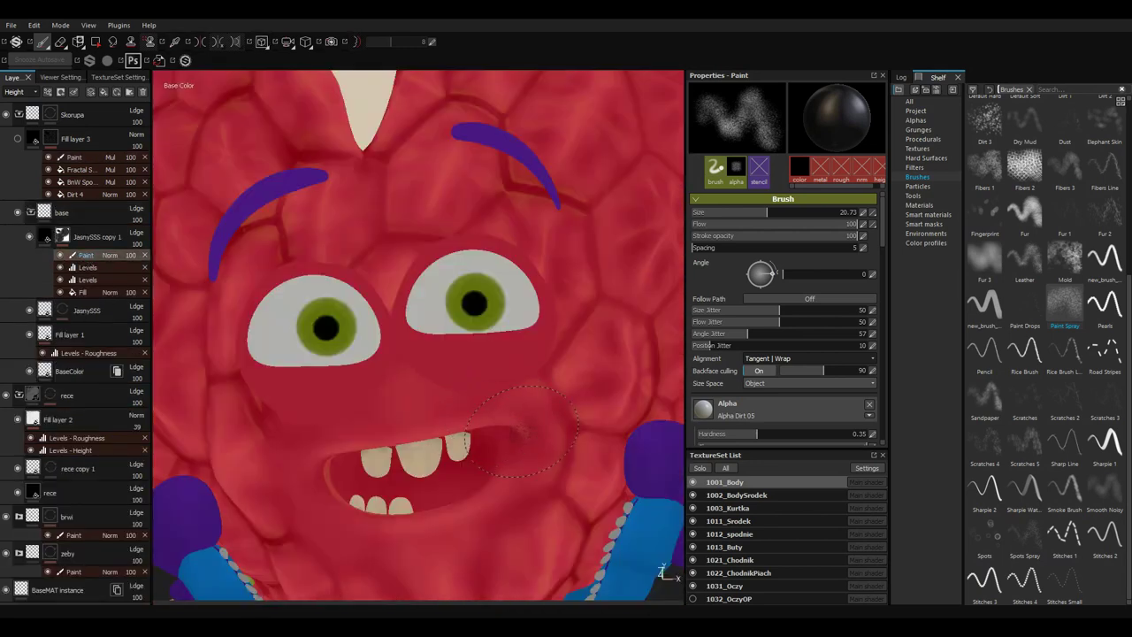
{"action": "scroll", "coordinate": [496, 436], "scroll_direction": "up", "scroll_amount": 5}
{"action": "scroll", "coordinate": [319, 336], "scroll_direction": "up", "scroll_amount": 2}
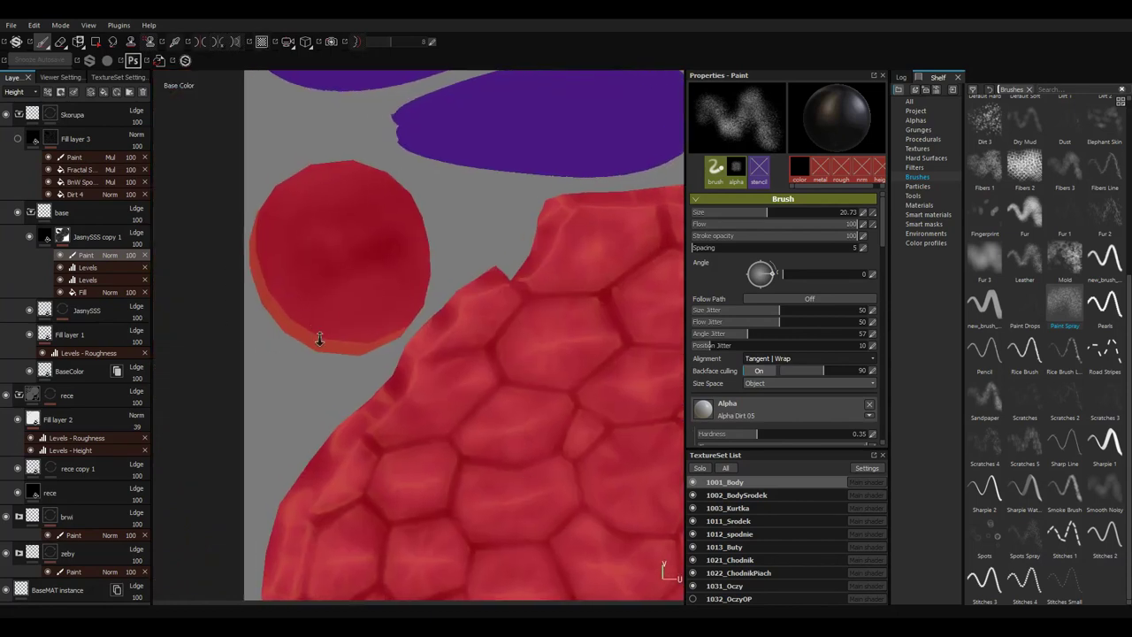
{"action": "scroll", "coordinate": [303, 354], "scroll_direction": "up", "scroll_amount": 2}
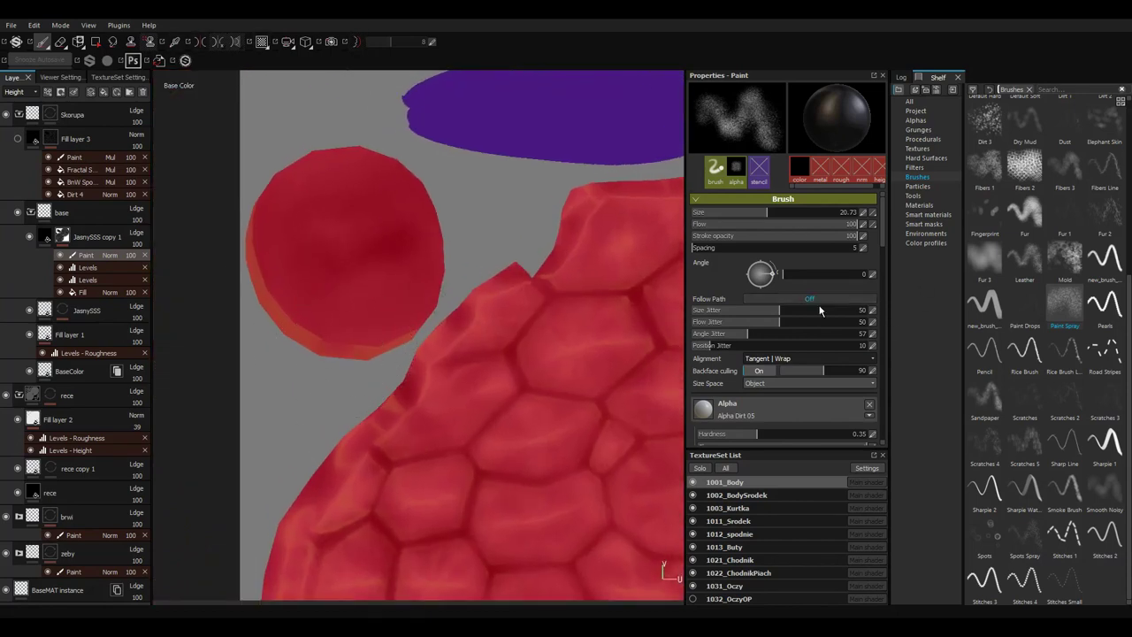
{"action": "left_click", "coordinate": [766, 359]}
{"action": "left_click", "coordinate": [767, 390]}
{"action": "left_click_drag", "start_coordinate": [284, 313], "coordinate": [251, 220]}
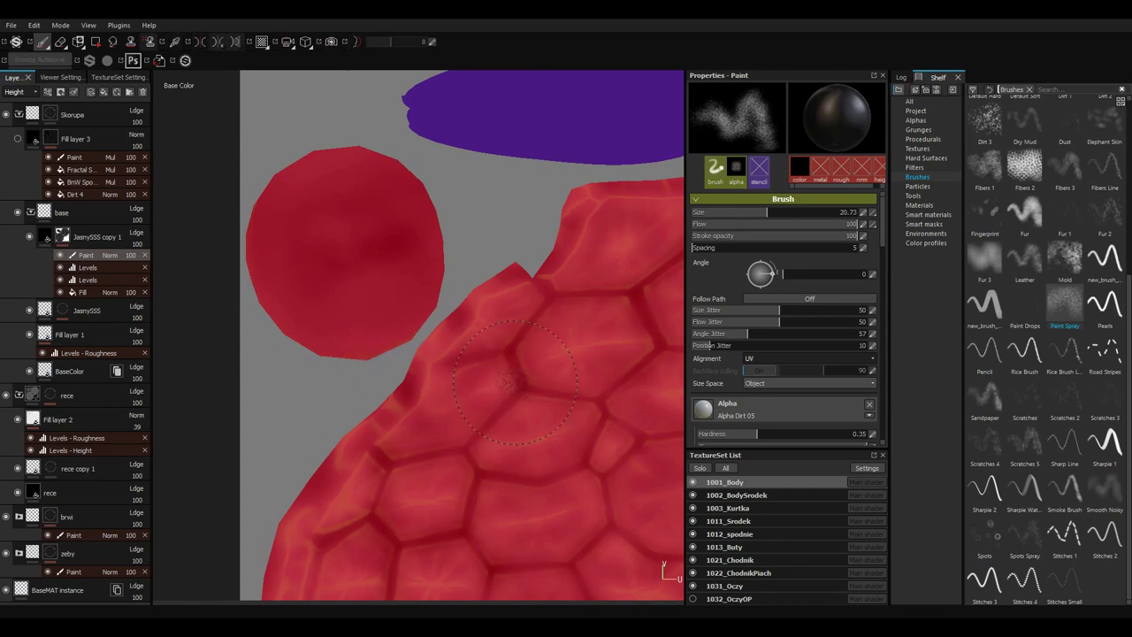
Show Fill layer 3 again, paint around the grey hole's edge, and return to 3D.
{"action": "scroll", "coordinate": [403, 329], "scroll_direction": "down", "scroll_amount": 2}
{"action": "middle_click_drag", "start_coordinate": [403, 329], "coordinate": [446, 418]}
{"action": "scroll", "coordinate": [445, 418], "scroll_direction": "up", "scroll_amount": 2}
{"action": "scroll", "coordinate": [446, 418], "scroll_direction": "down", "scroll_amount": 2}
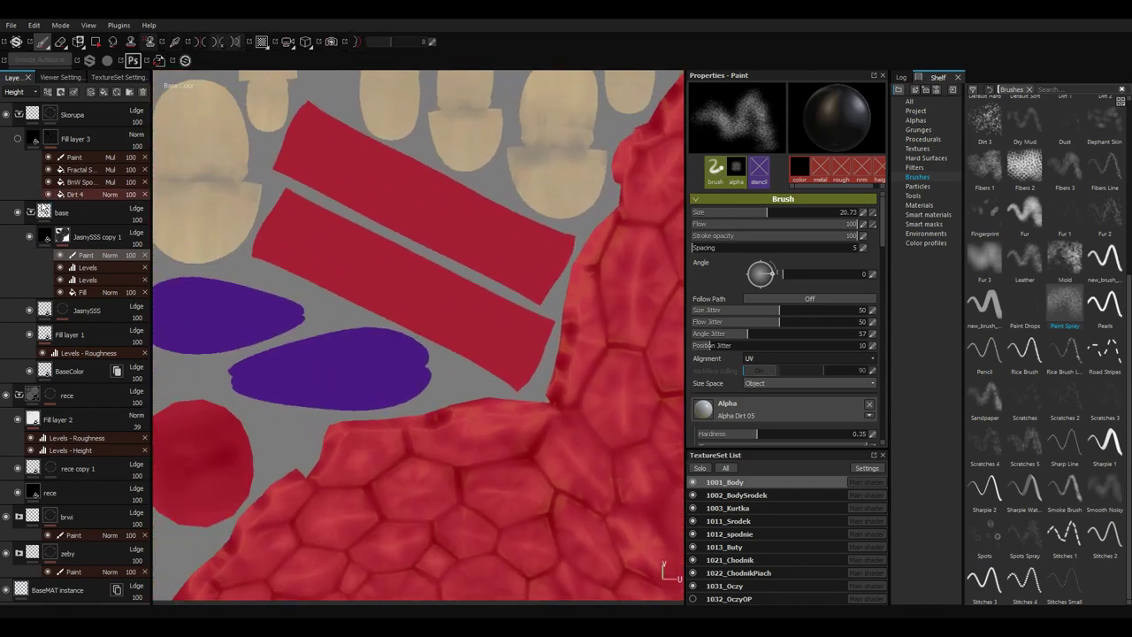
{"action": "left_click", "coordinate": [30, 212]}
{"action": "left_click", "coordinate": [17, 139]}
{"action": "scroll", "coordinate": [486, 455], "scroll_direction": "up", "scroll_amount": 1}
{"action": "mouse_move", "coordinate": [487, 454]}
{"action": "middle_mouse_down"}
{"action": "mouse_move", "coordinate": [478, 336]}
{"action": "mouse_move", "coordinate": [415, 416]}
{"action": "mouse_move", "coordinate": [529, 422]}
{"action": "middle_mouse_up"}
{"action": "scroll", "coordinate": [529, 422], "scroll_direction": "up", "scroll_amount": 2}
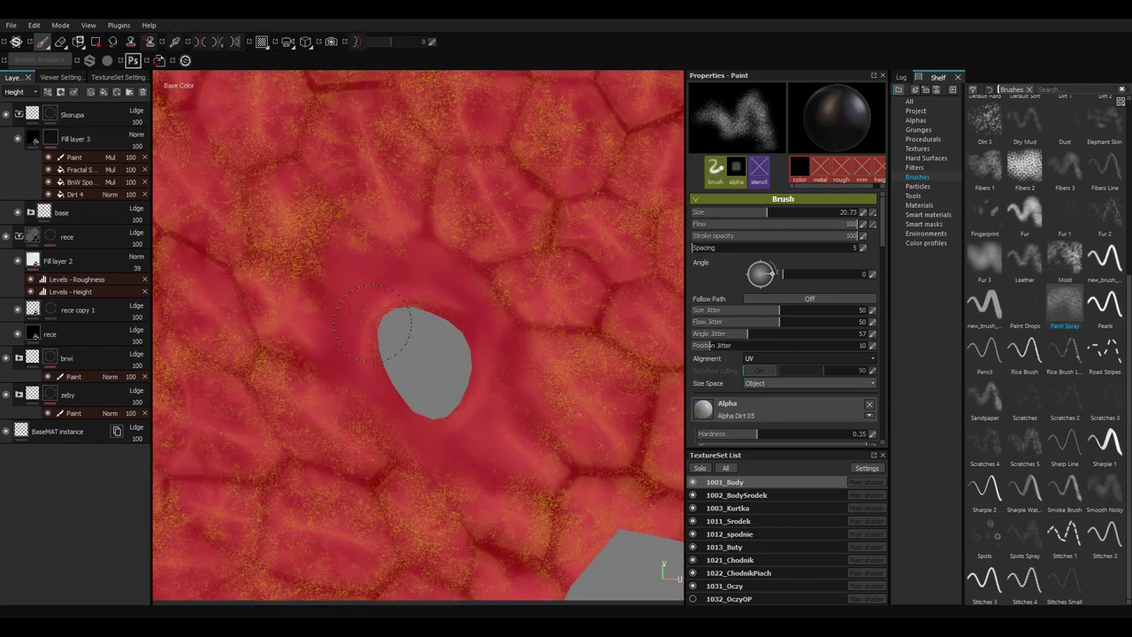
{"action": "left_click_drag", "start_coordinate": [372, 322], "coordinate": [375, 357]}
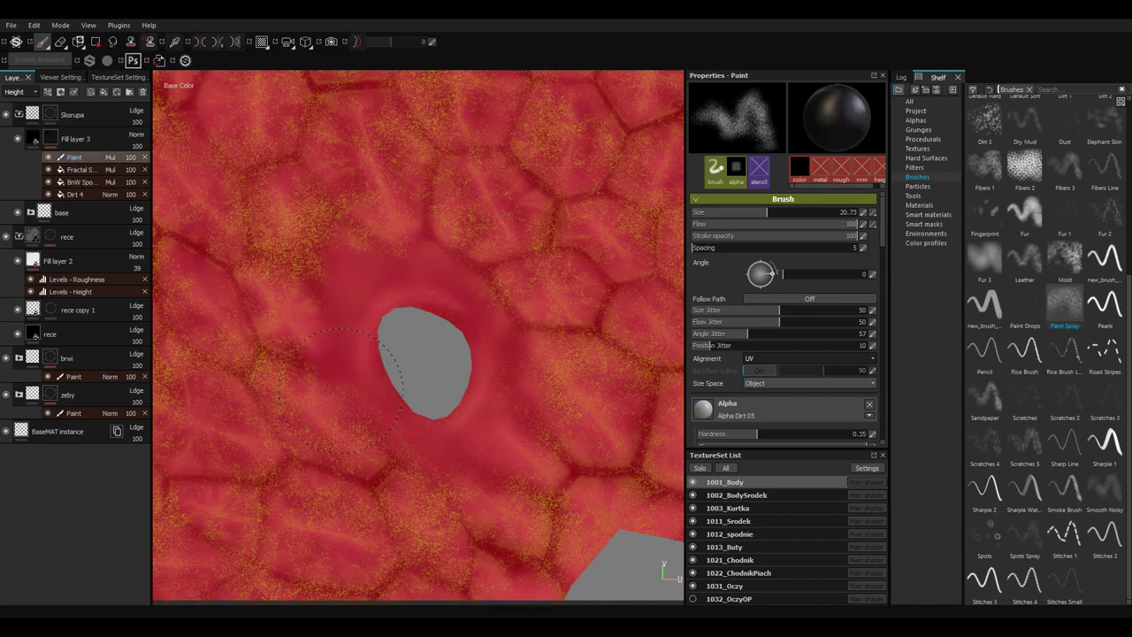
{"action": "middle_click_drag", "start_coordinate": [345, 389], "coordinate": [319, 505]}
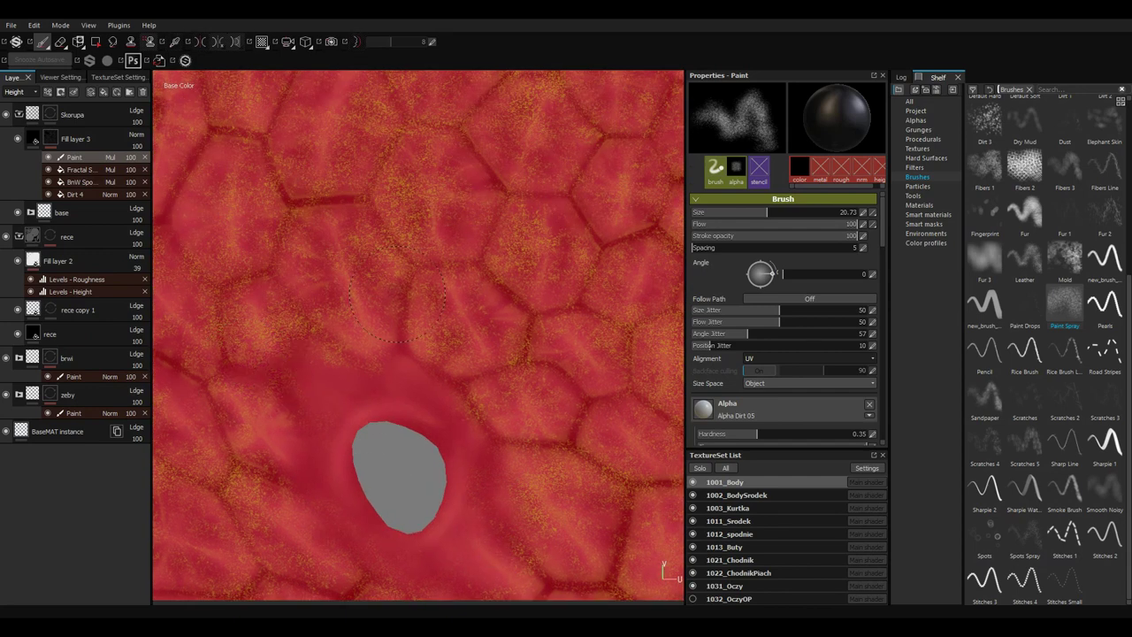
{"action": "key", "text": "F2"}
{"action": "scroll", "coordinate": [428, 413], "scroll_direction": "up", "scroll_amount": 2}
Align the brush to the camera and orbit the character toward a side view.
{"action": "left_click", "coordinate": [809, 358]}
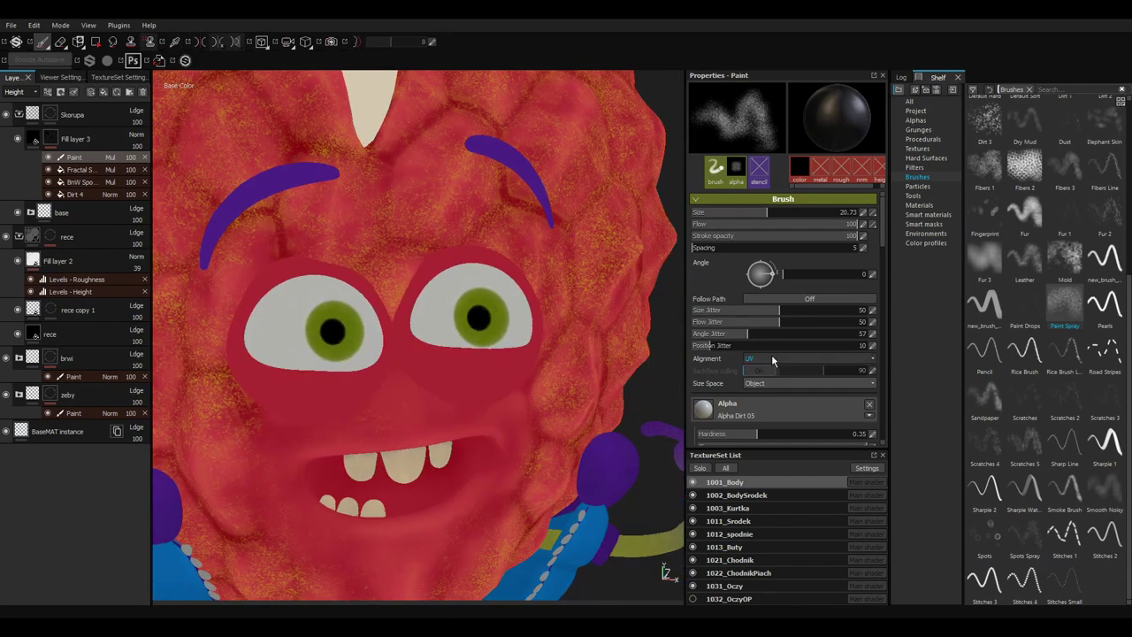
{"action": "left_click", "coordinate": [809, 380]}
{"action": "scroll", "coordinate": [372, 381], "scroll_direction": "up", "scroll_amount": 2}
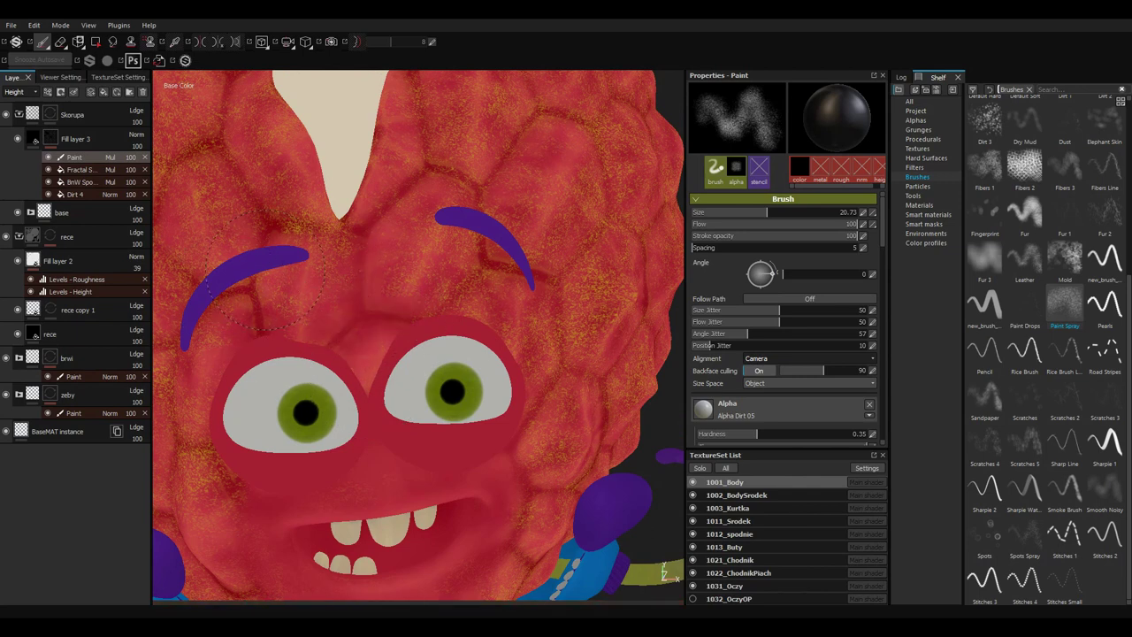
{"action": "mouse_move", "coordinate": [265, 270]}
{"action": "left_mouse_down", "text": "alt"}
{"action": "mouse_move", "coordinate": [367, 403]}
{"action": "mouse_move", "coordinate": [309, 318]}
{"action": "mouse_move", "coordinate": [283, 309]}
{"action": "left_mouse_up", "text": "alt"}
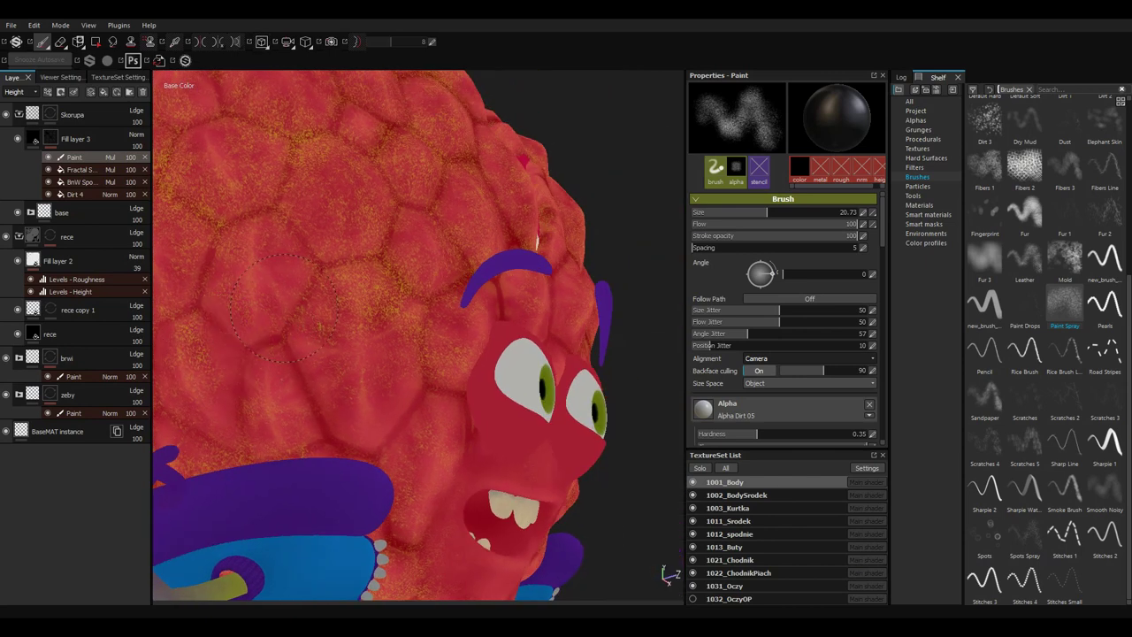
{"action": "left_click_drag", "start_coordinate": [416, 354], "coordinate": [531, 425], "text": "alt"}
Solo the body mesh and orbit around the raspberry head.
{"action": "left_click", "coordinate": [700, 469]}
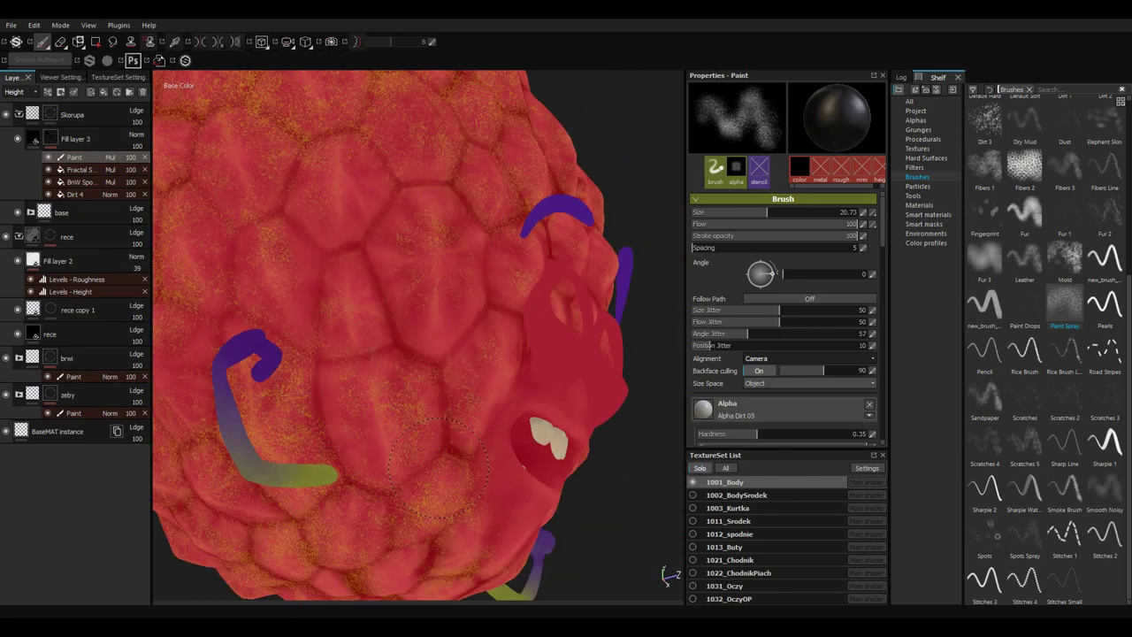
{"action": "left_click_drag", "start_coordinate": [411, 371], "coordinate": [336, 336], "text": "alt"}
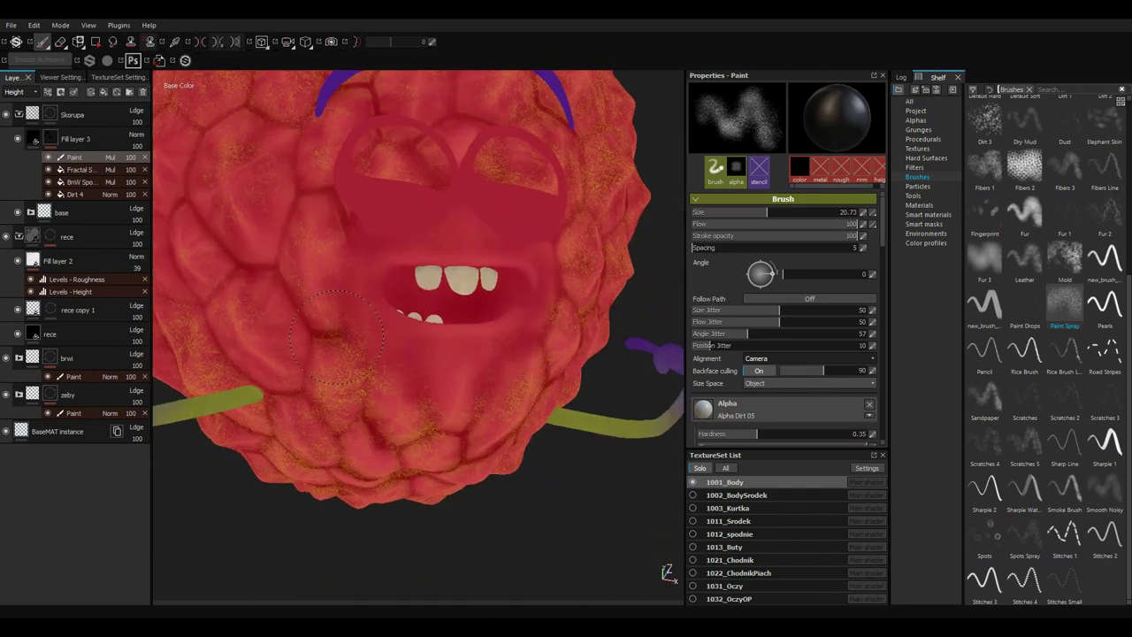
{"action": "left_click_drag", "start_coordinate": [360, 396], "coordinate": [401, 442], "text": "alt"}
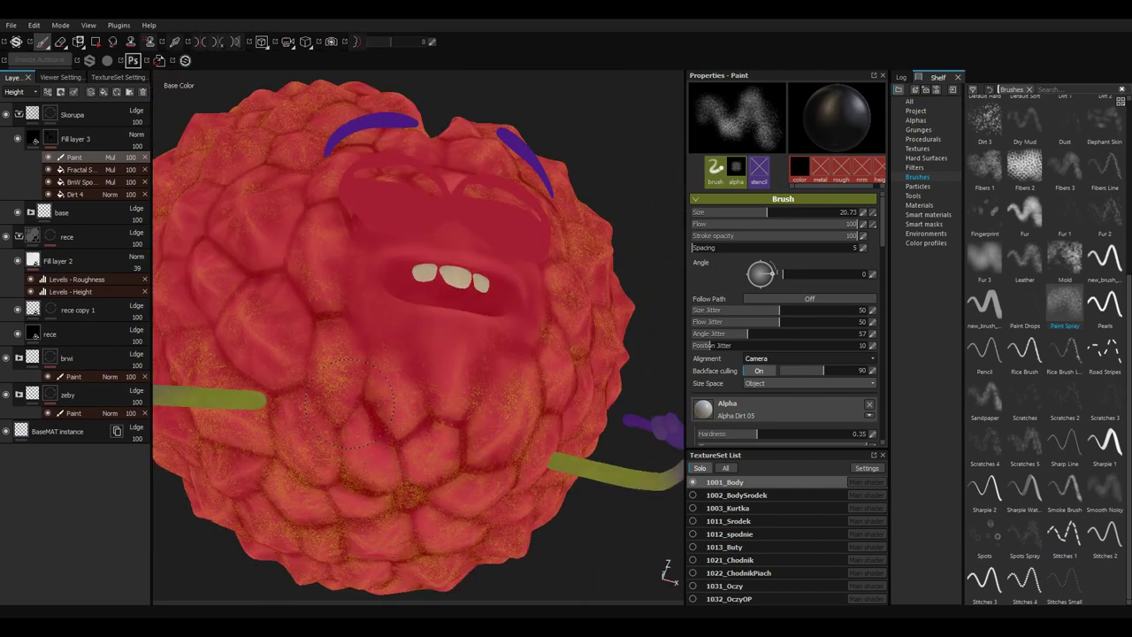
{"action": "left_click_drag", "start_coordinate": [339, 376], "coordinate": [500, 314], "text": "alt"}
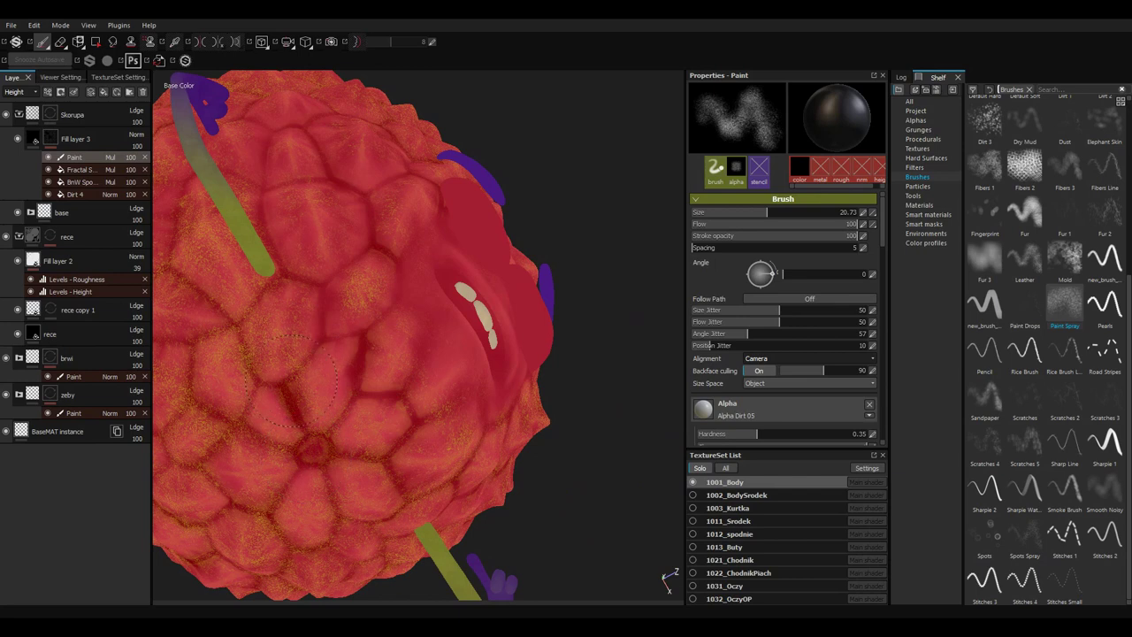
{"action": "mouse_move", "coordinate": [309, 354]}
{"action": "right_mouse_down"}
{"action": "mouse_move", "coordinate": [373, 334]}
{"action": "mouse_move", "coordinate": [367, 325]}
{"action": "right_mouse_up"}
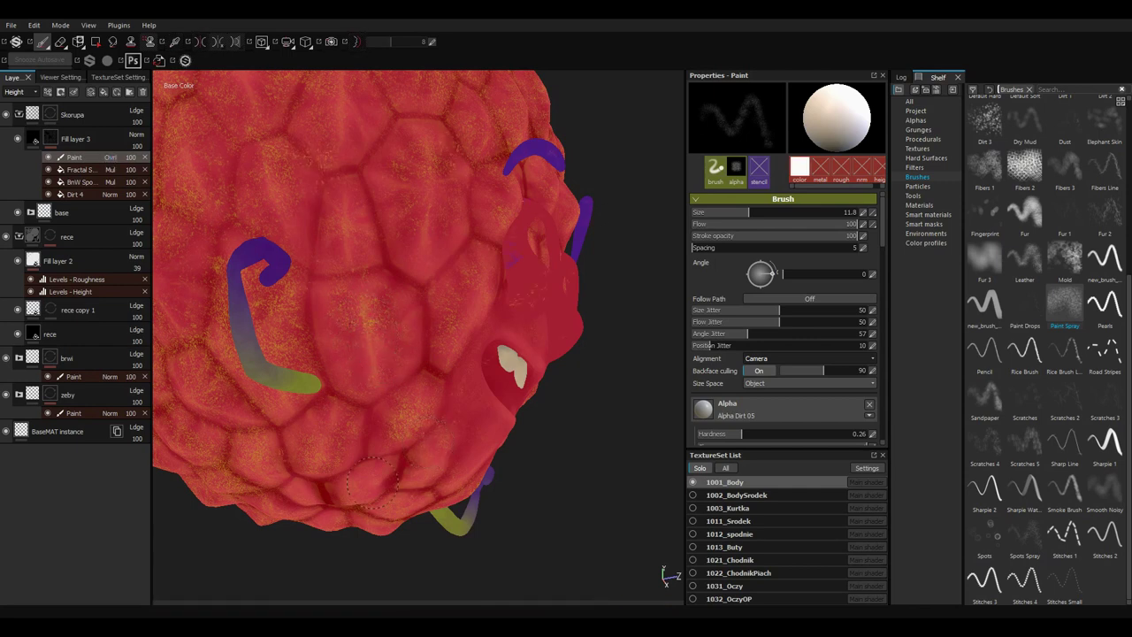
Set the mask Paint layer to Normal blending and paint an orange spot on the side.
{"action": "scroll", "coordinate": [884, 277], "scroll_direction": "down", "scroll_amount": 5}
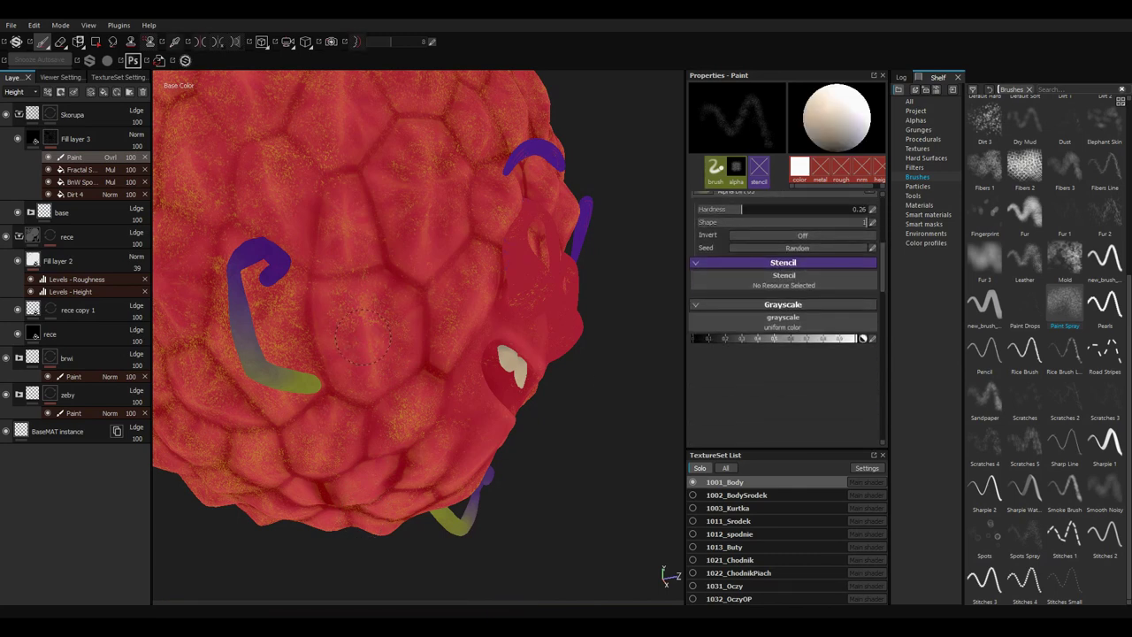
{"action": "left_click", "coordinate": [119, 173]}
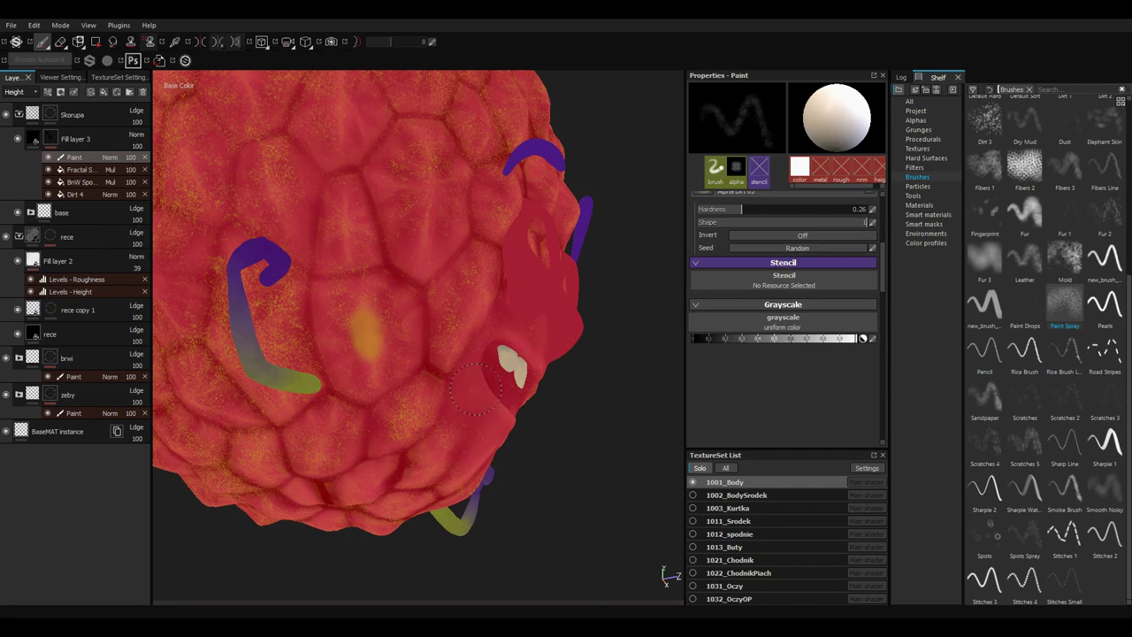
{"action": "mouse_move", "coordinate": [368, 294]}
{"action": "left_mouse_down"}
{"action": "mouse_move", "coordinate": [386, 319]}
{"action": "mouse_move", "coordinate": [380, 383]}
{"action": "mouse_move", "coordinate": [517, 407]}
{"action": "left_mouse_up"}
{"action": "key", "text": "m"}
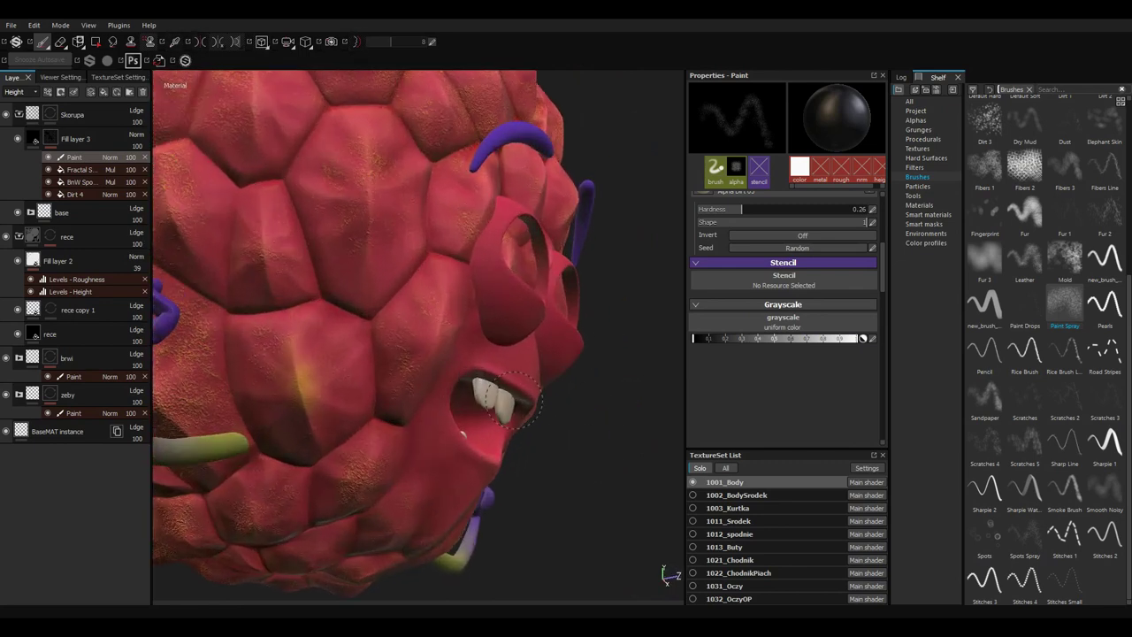
{"action": "key", "text": "c"}
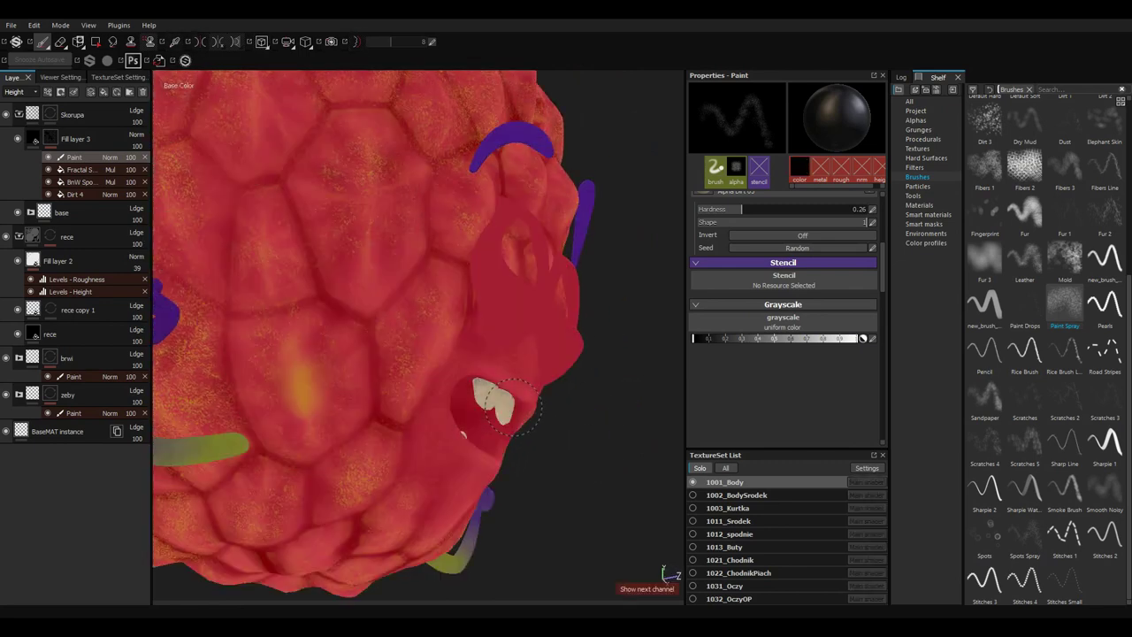
Test a Mold brush dab, undo it, and settle on the Dirt 3 brush.
{"action": "left_click", "coordinate": [1064, 256]}
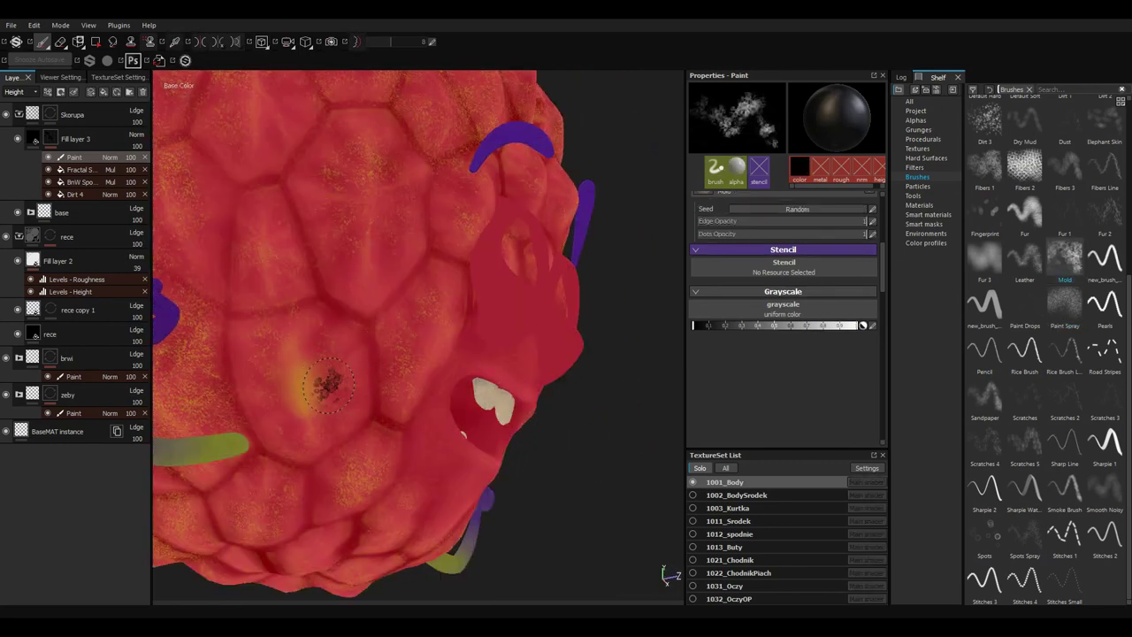
{"action": "left_click", "coordinate": [283, 367]}
{"action": "key", "text": "ctrl+z"}
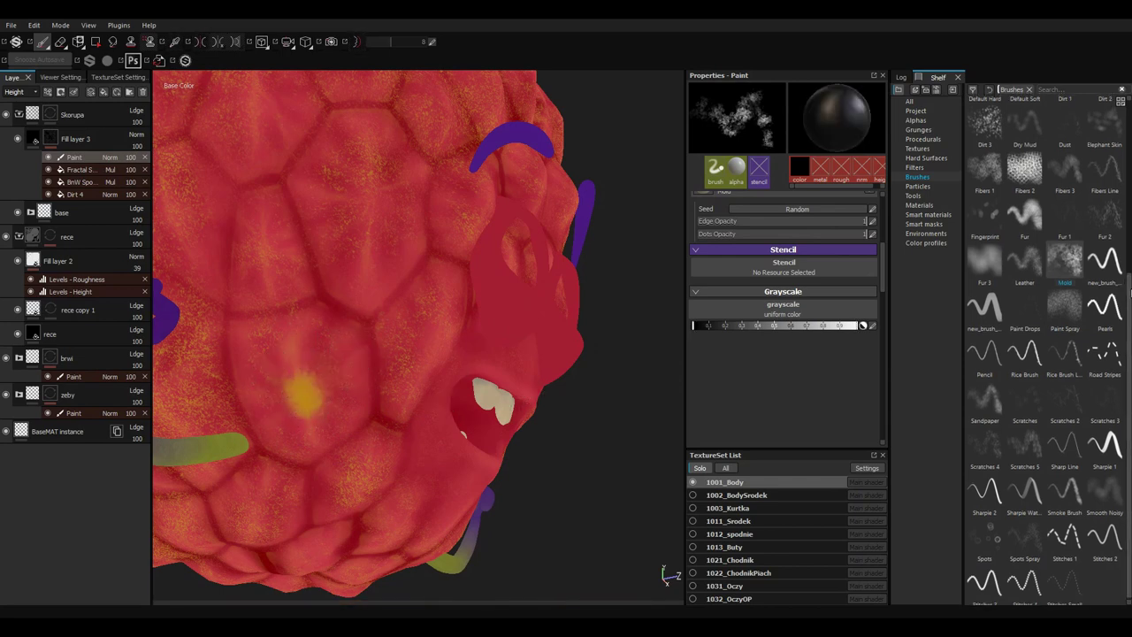
{"action": "scroll", "coordinate": [1017, 177], "scroll_direction": "up", "scroll_amount": 1}
{"action": "left_click", "coordinate": [991, 188]}
{"action": "left_click", "coordinate": [984, 142]}
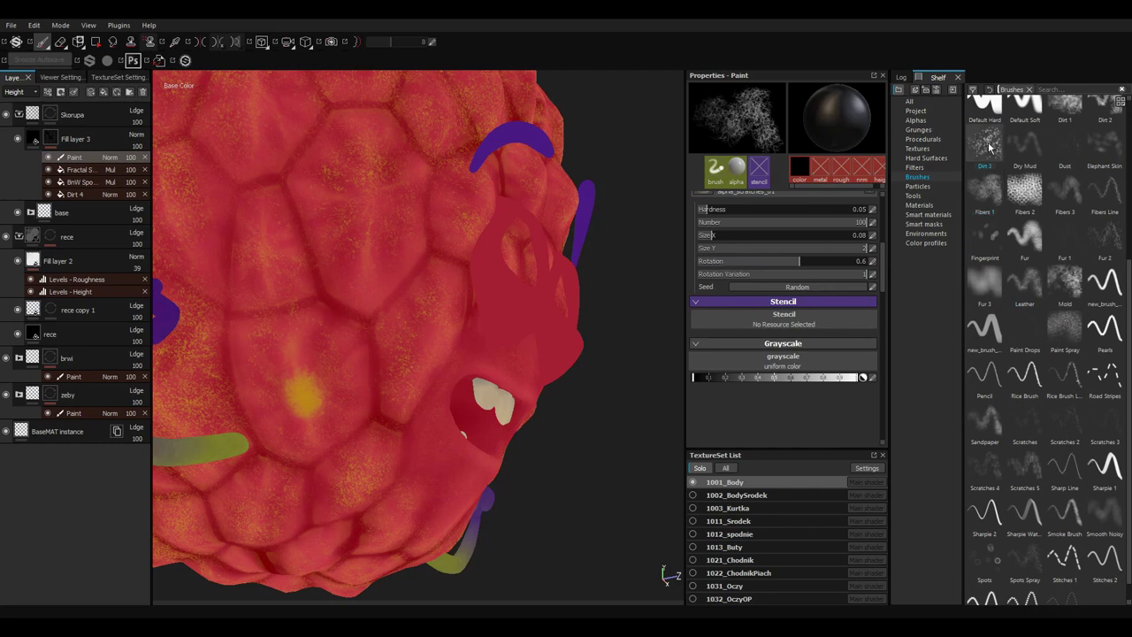
{"action": "scroll", "coordinate": [882, 275], "scroll_direction": "up", "scroll_amount": 5}
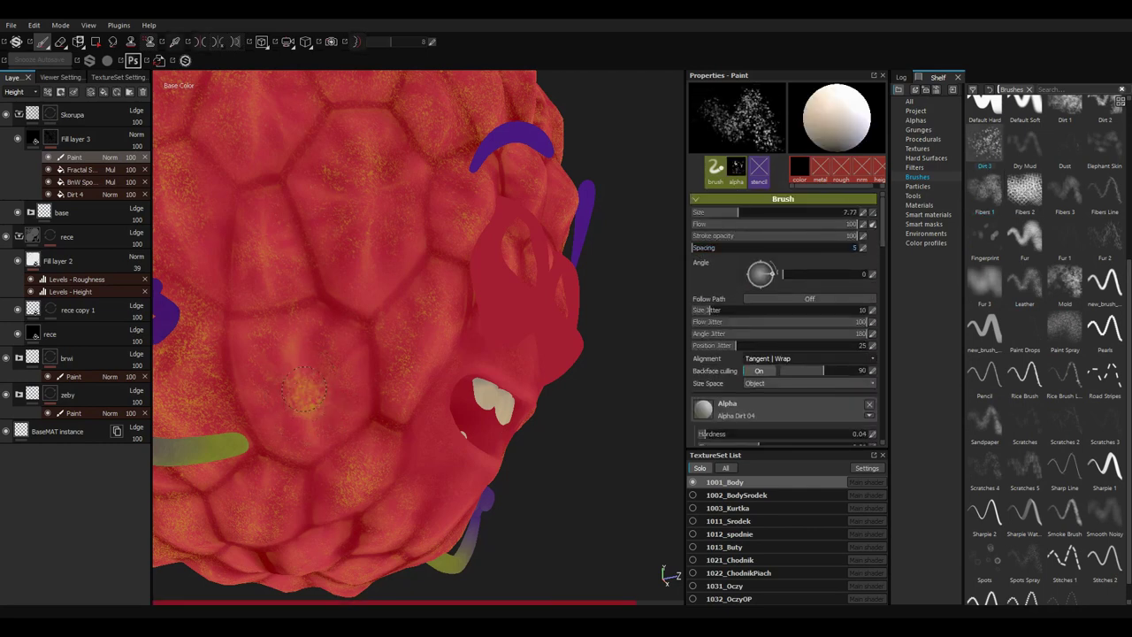
Shrink the Dirt 3 brush to 3.71, stamp a yellow speck on a cell, then view the material.
{"action": "right_click_drag", "start_coordinate": [323, 363], "coordinate": [279, 365], "text": "ctrl"}
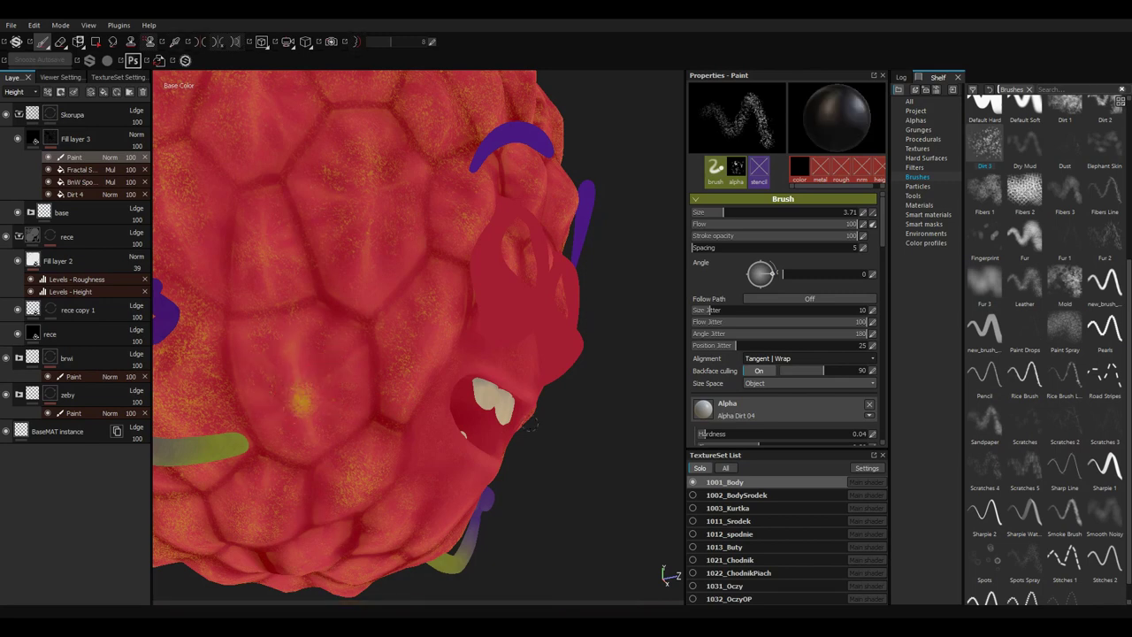
{"action": "left_click_drag", "start_coordinate": [529, 423], "coordinate": [362, 382], "text": "alt"}
{"action": "left_click", "coordinate": [358, 380]}
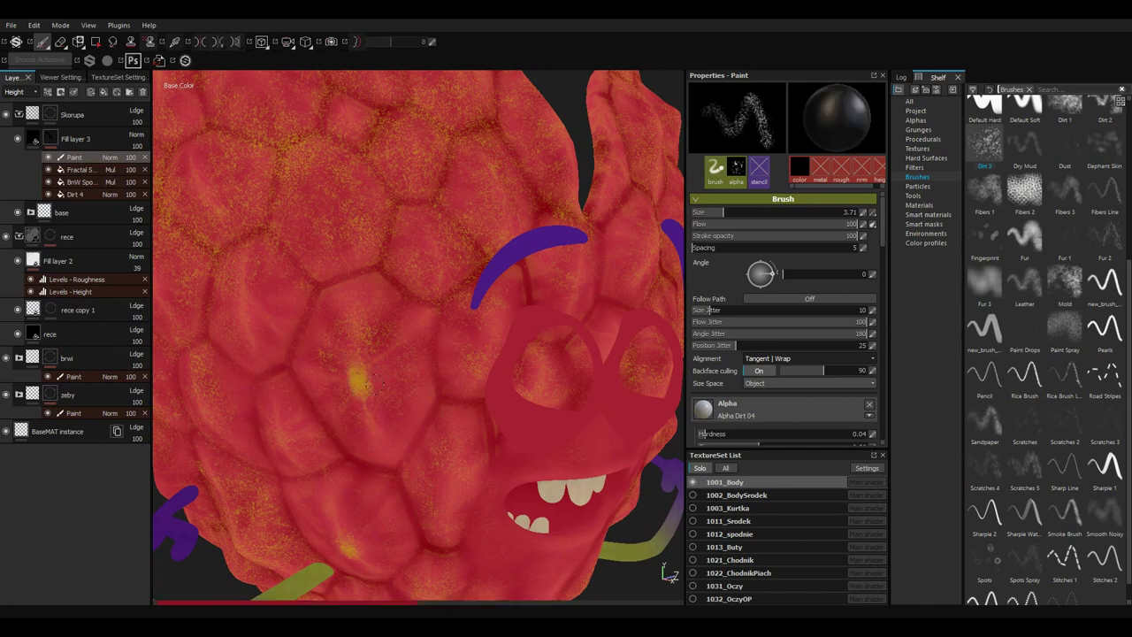
{"action": "mouse_move", "coordinate": [358, 380]}
{"action": "left_mouse_down", "text": "alt"}
{"action": "mouse_move", "coordinate": [557, 441]}
{"action": "mouse_move", "coordinate": [417, 422]}
{"action": "mouse_move", "coordinate": [516, 424]}
{"action": "left_mouse_up", "text": "alt"}
{"action": "key", "text": "m"}
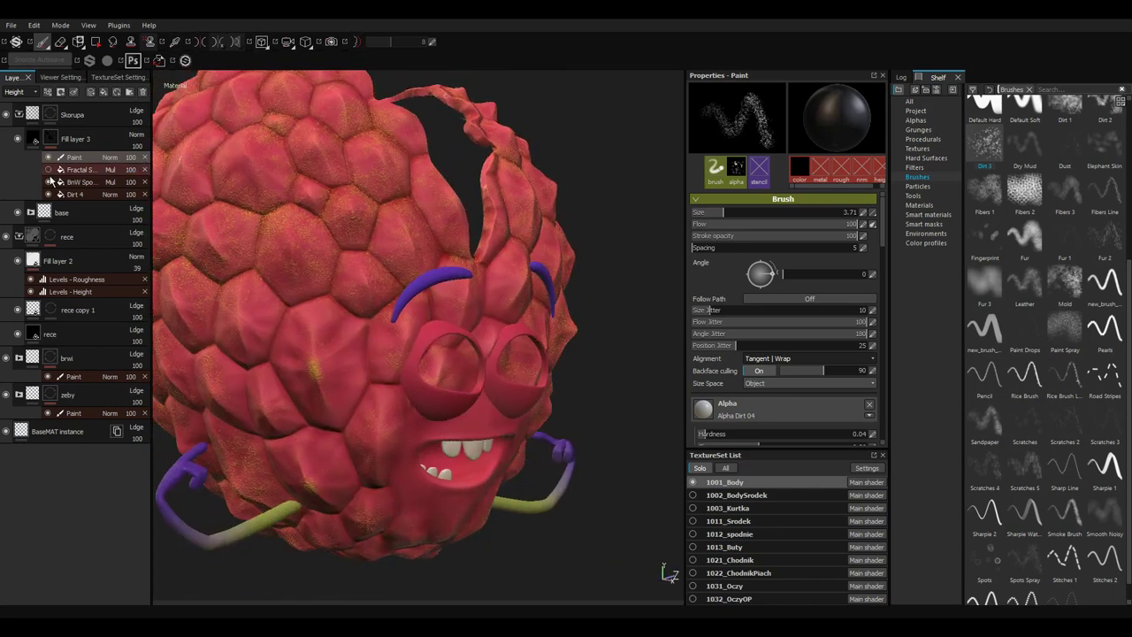
Toggle a mask effect's preview and stamp a Dirt 3 speck on the head's side.
{"action": "left_click", "coordinate": [49, 180]}
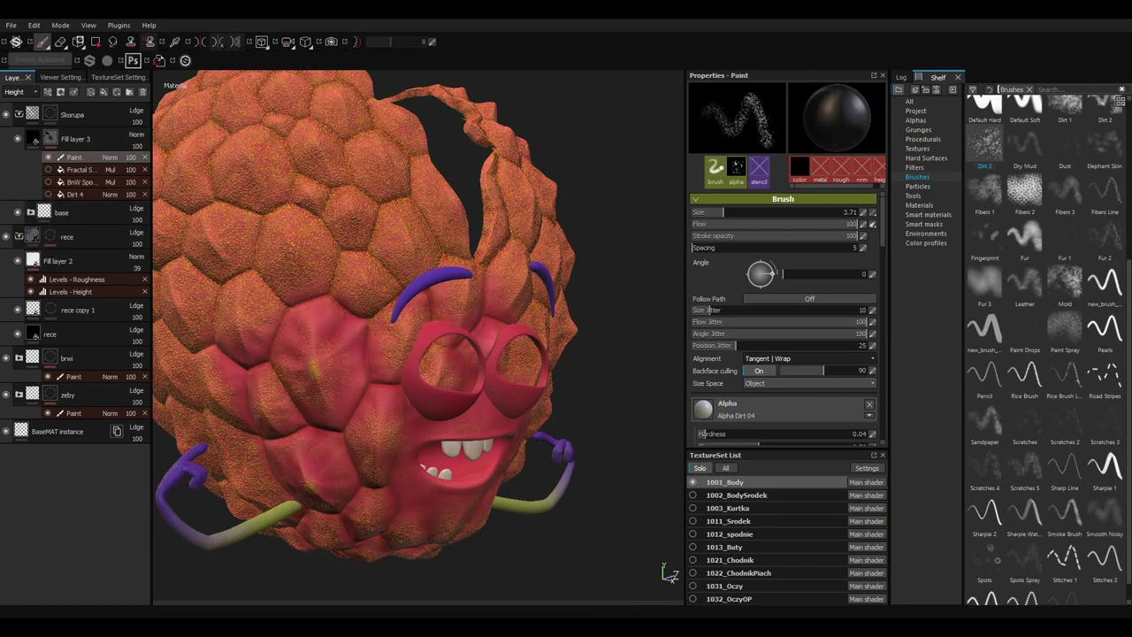
{"action": "left_click_drag", "start_coordinate": [415, 424], "coordinate": [387, 408], "text": "alt"}
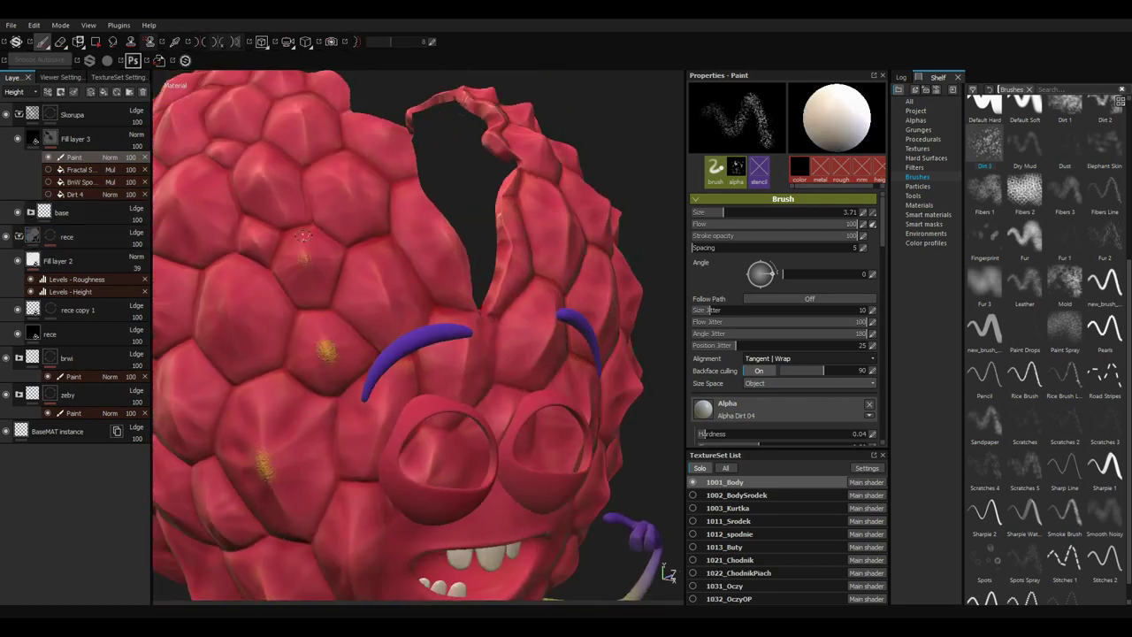
{"action": "left_click_drag", "start_coordinate": [317, 204], "coordinate": [406, 378], "text": "alt"}
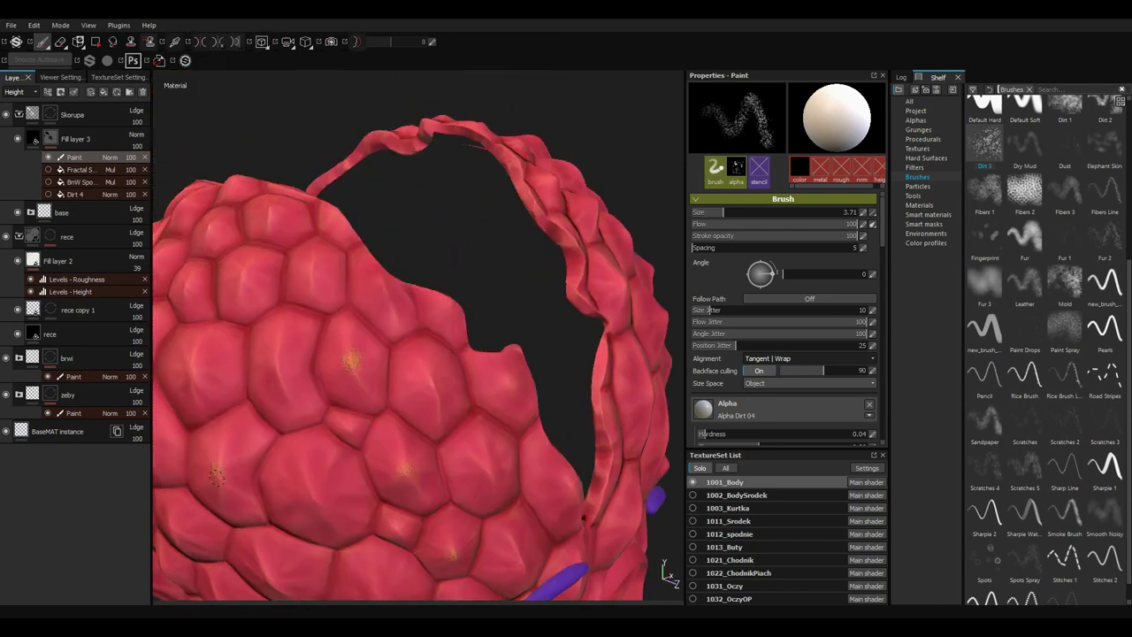
{"action": "mouse_move", "coordinate": [299, 518]}
{"action": "left_mouse_down", "text": "alt"}
{"action": "mouse_move", "coordinate": [307, 424]}
{"action": "mouse_move", "coordinate": [270, 378]}
{"action": "left_mouse_up", "text": "alt"}
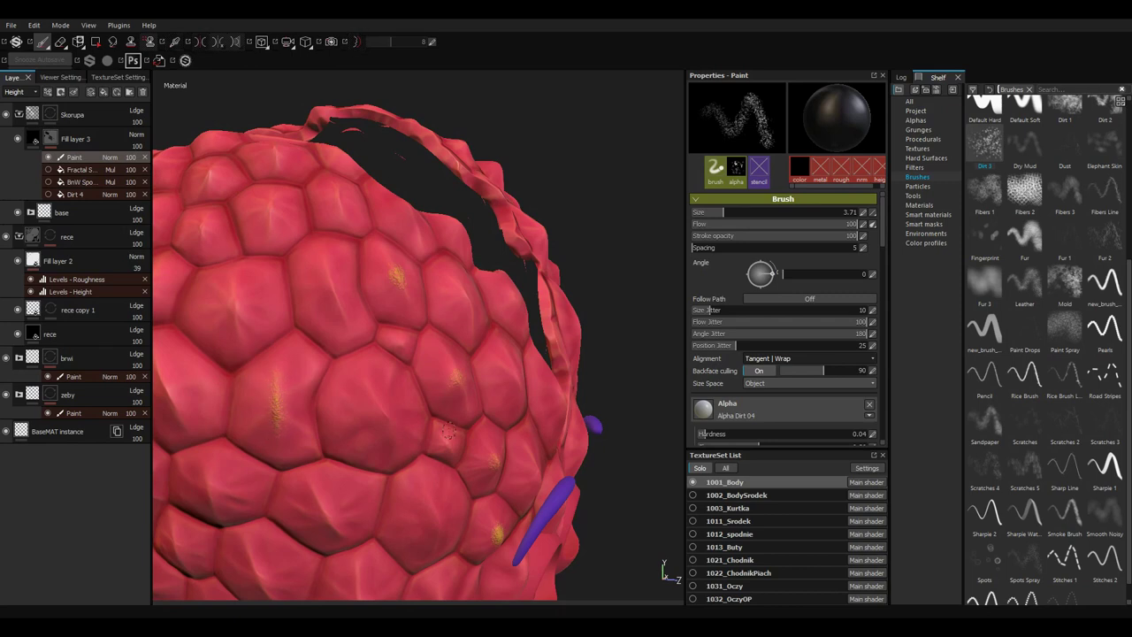
{"action": "left_click_drag", "start_coordinate": [448, 431], "coordinate": [398, 402], "text": "alt"}
{"action": "left_click", "coordinate": [398, 402]}
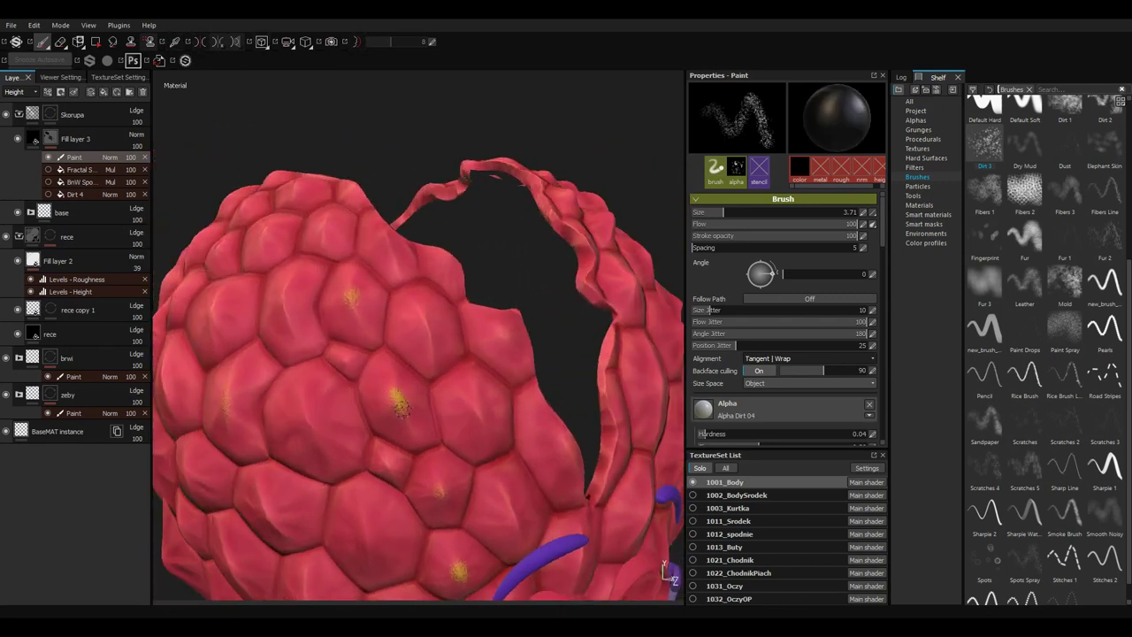
Turn the character face-on and side-on, then stamp another speck on a cell.
{"action": "mouse_move", "coordinate": [529, 498]}
{"action": "left_mouse_down", "text": "alt"}
{"action": "mouse_move", "coordinate": [414, 464]}
{"action": "mouse_move", "coordinate": [301, 316]}
{"action": "left_mouse_up", "text": "alt"}
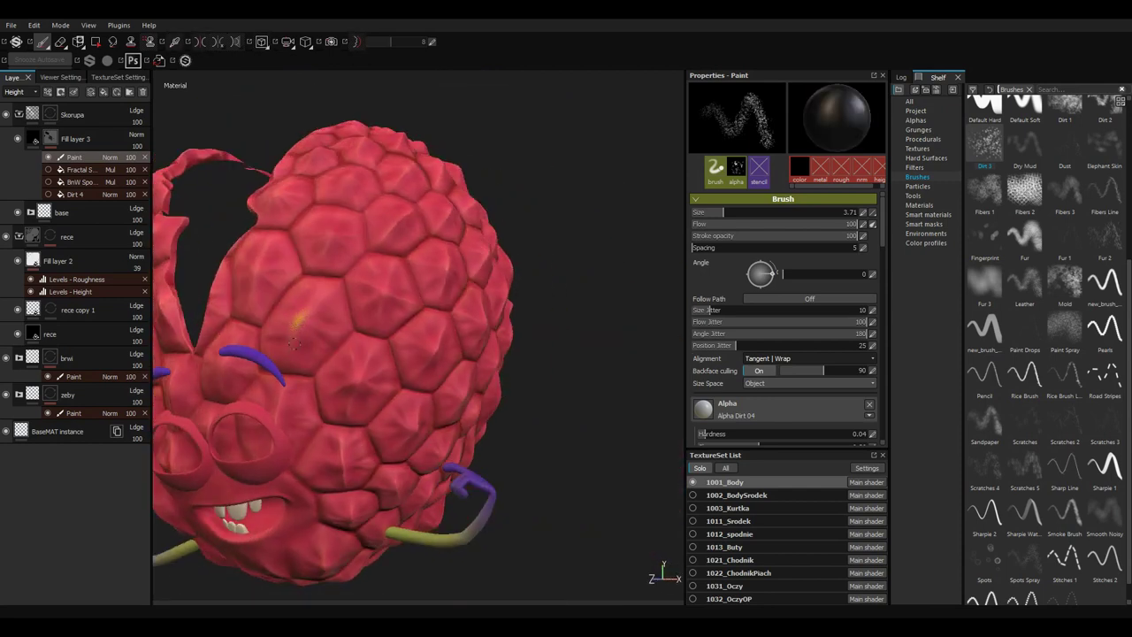
{"action": "left_click_drag", "start_coordinate": [295, 340], "coordinate": [436, 266], "text": "alt"}
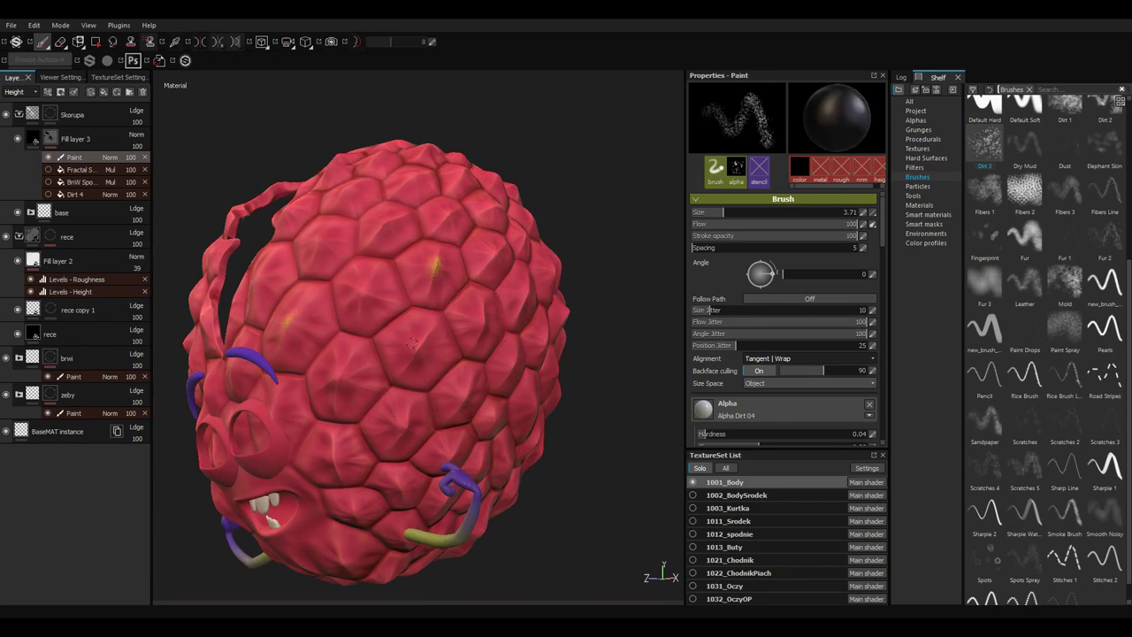
{"action": "left_click_drag", "start_coordinate": [412, 344], "coordinate": [386, 489], "text": "alt"}
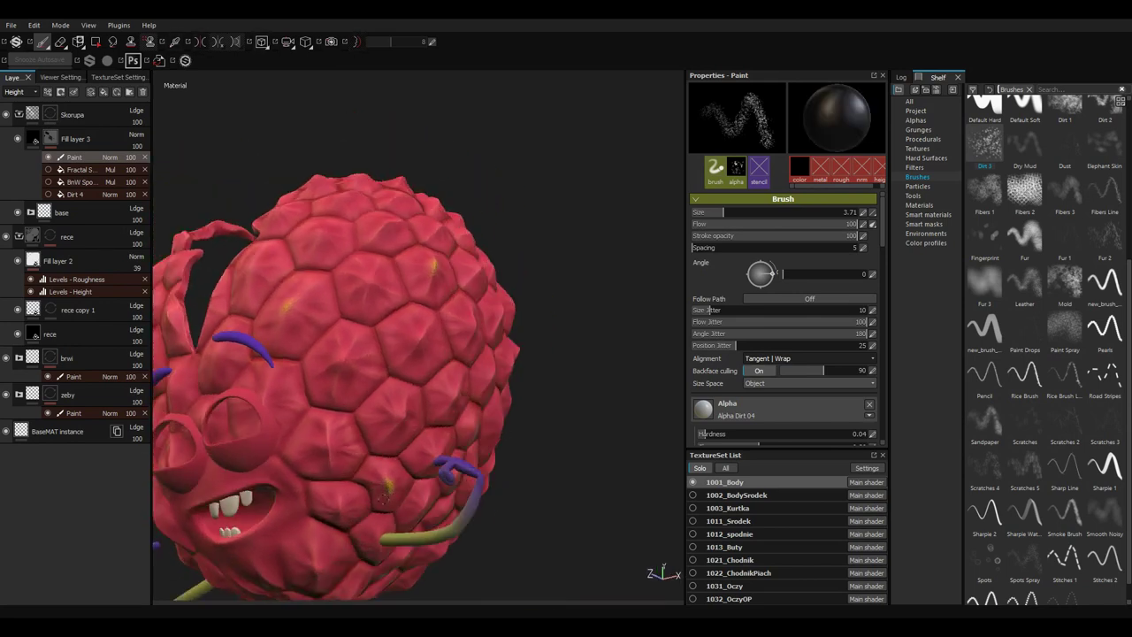
{"action": "left_click_drag", "start_coordinate": [453, 404], "coordinate": [299, 320], "text": "alt"}
{"action": "left_click", "coordinate": [300, 320]}
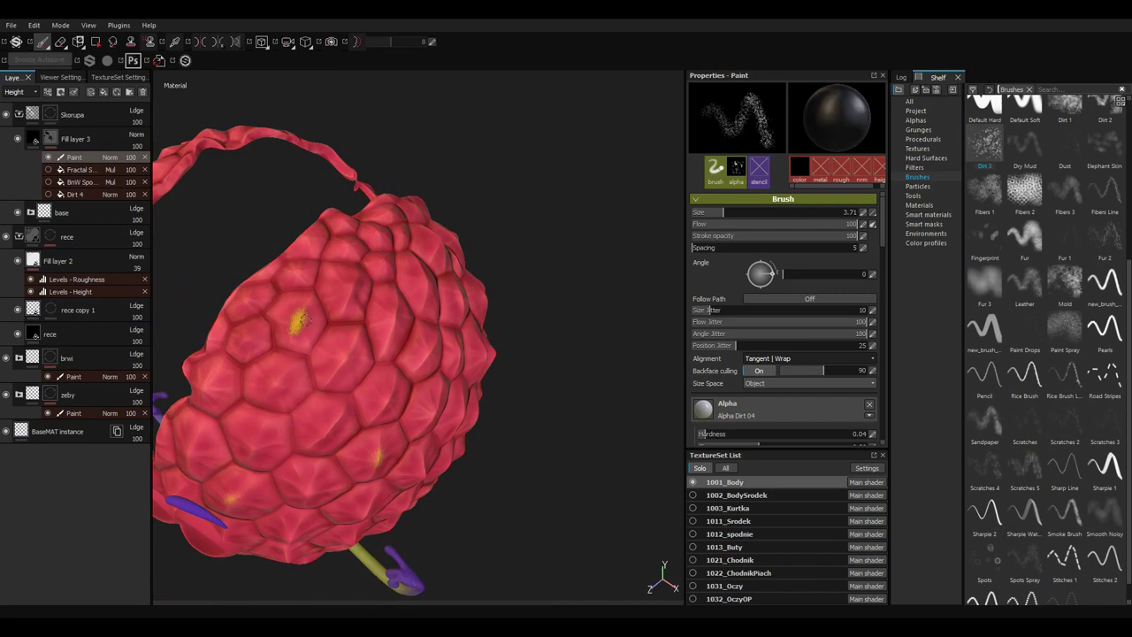
Orbit behind the raspberry to inspect the top split, left hand and gap between lobes.
{"action": "mouse_move", "coordinate": [277, 361]}
{"action": "left_mouse_down", "text": "alt"}
{"action": "mouse_move", "coordinate": [470, 510]}
{"action": "mouse_move", "coordinate": [462, 487]}
{"action": "mouse_move", "coordinate": [334, 456]}
{"action": "mouse_move", "coordinate": [363, 373]}
{"action": "left_mouse_up", "text": "alt"}
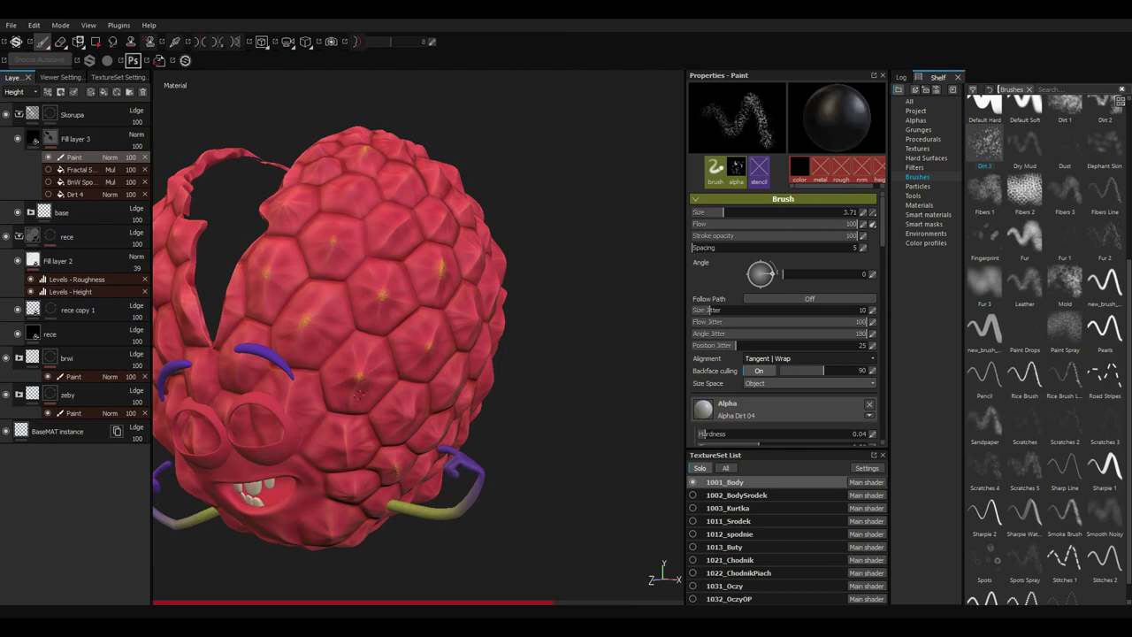
{"action": "left_click_drag", "start_coordinate": [375, 325], "coordinate": [345, 288], "text": "alt"}
{"action": "scroll", "coordinate": [402, 363], "scroll_direction": "up", "scroll_amount": 5}
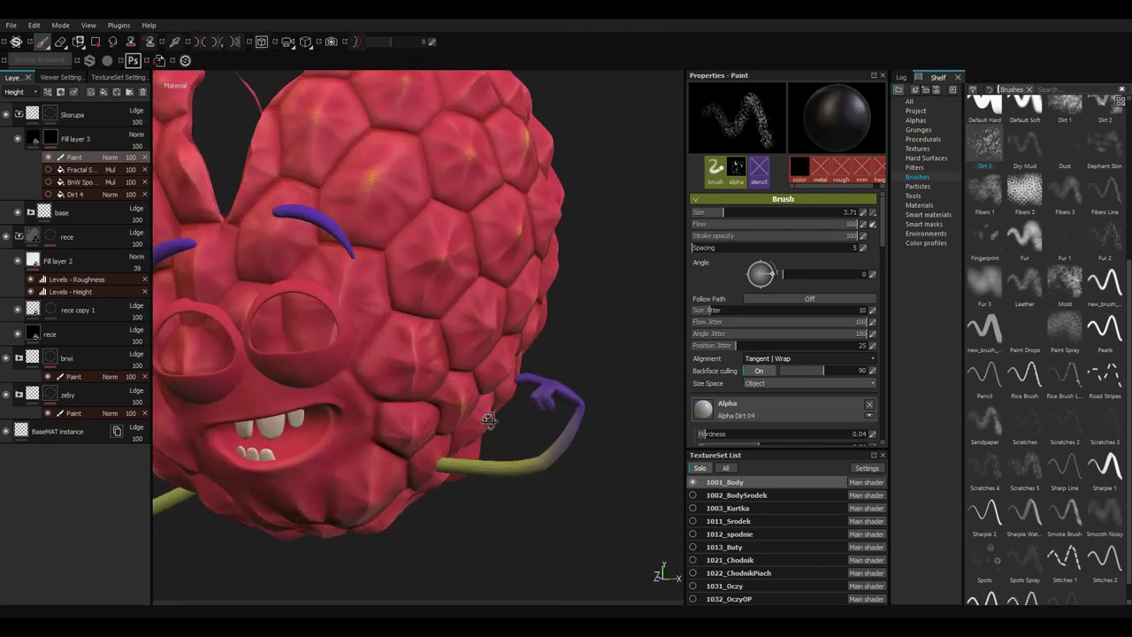
{"action": "scroll", "coordinate": [403, 362], "scroll_direction": "up", "scroll_amount": 3}
{"action": "mouse_move", "coordinate": [405, 358]}
{"action": "left_mouse_down", "text": "alt"}
{"action": "mouse_move", "coordinate": [434, 404]}
{"action": "mouse_move", "coordinate": [399, 438]}
{"action": "mouse_move", "coordinate": [373, 494]}
{"action": "mouse_move", "coordinate": [313, 368]}
{"action": "left_mouse_up", "text": "alt"}
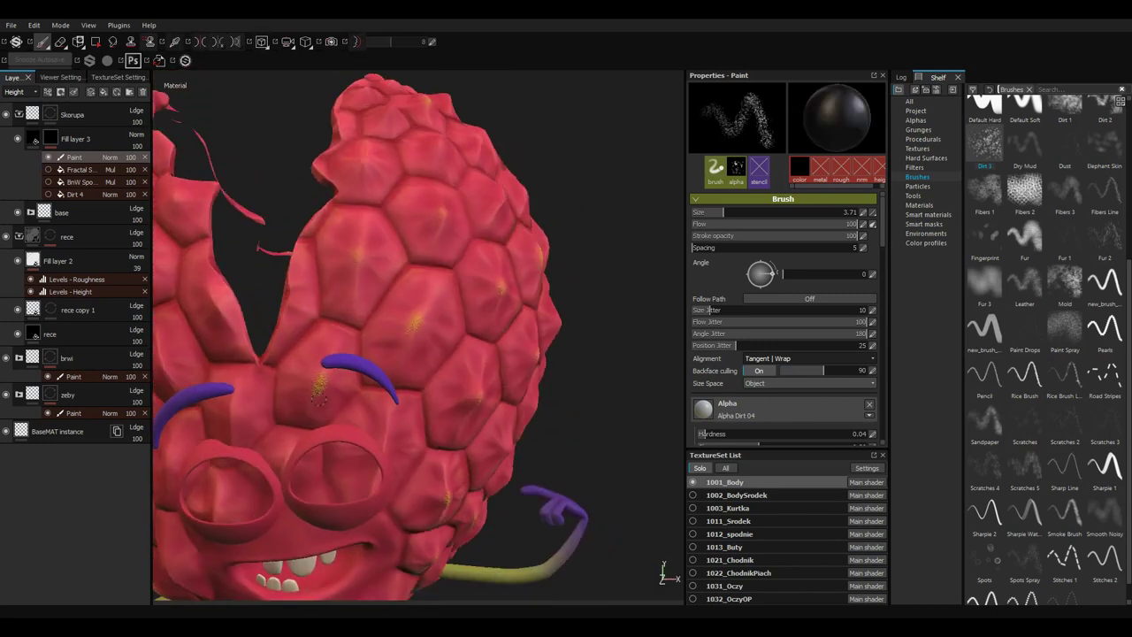
{"action": "mouse_move", "coordinate": [347, 418]}
{"action": "left_mouse_down", "text": "alt"}
{"action": "mouse_move", "coordinate": [252, 392]}
{"action": "mouse_move", "coordinate": [296, 367]}
{"action": "mouse_move", "coordinate": [305, 465]}
{"action": "left_mouse_up", "text": "alt"}
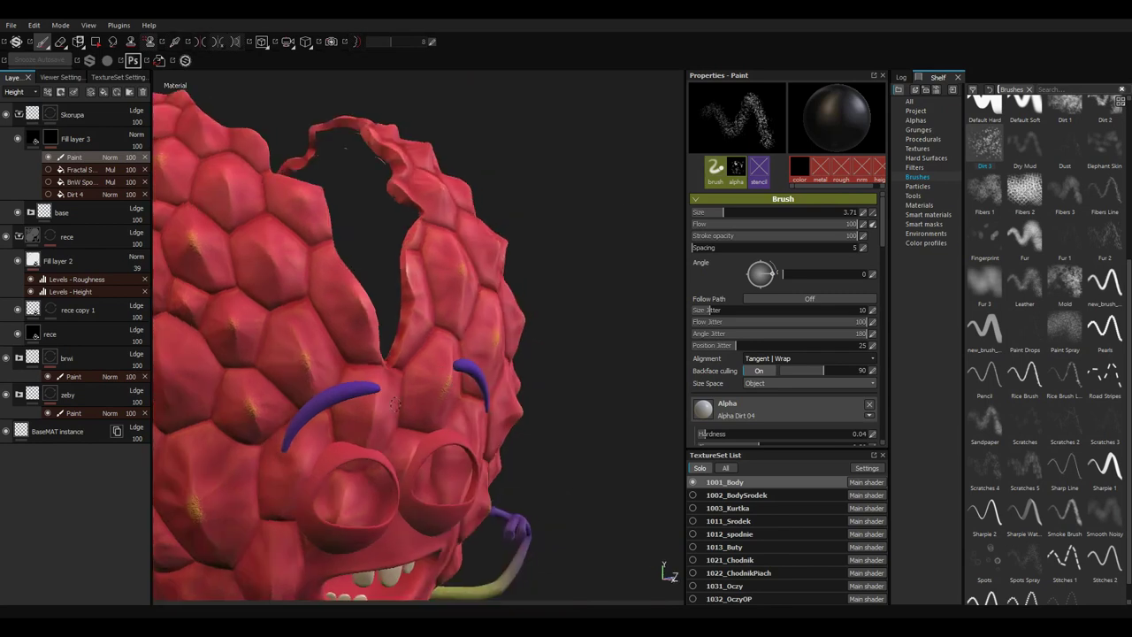
{"action": "mouse_move", "coordinate": [287, 428]}
{"action": "left_mouse_down", "text": "alt"}
{"action": "mouse_move", "coordinate": [299, 475]}
{"action": "mouse_move", "coordinate": [605, 479]}
{"action": "mouse_move", "coordinate": [630, 469]}
{"action": "left_mouse_up", "text": "alt"}
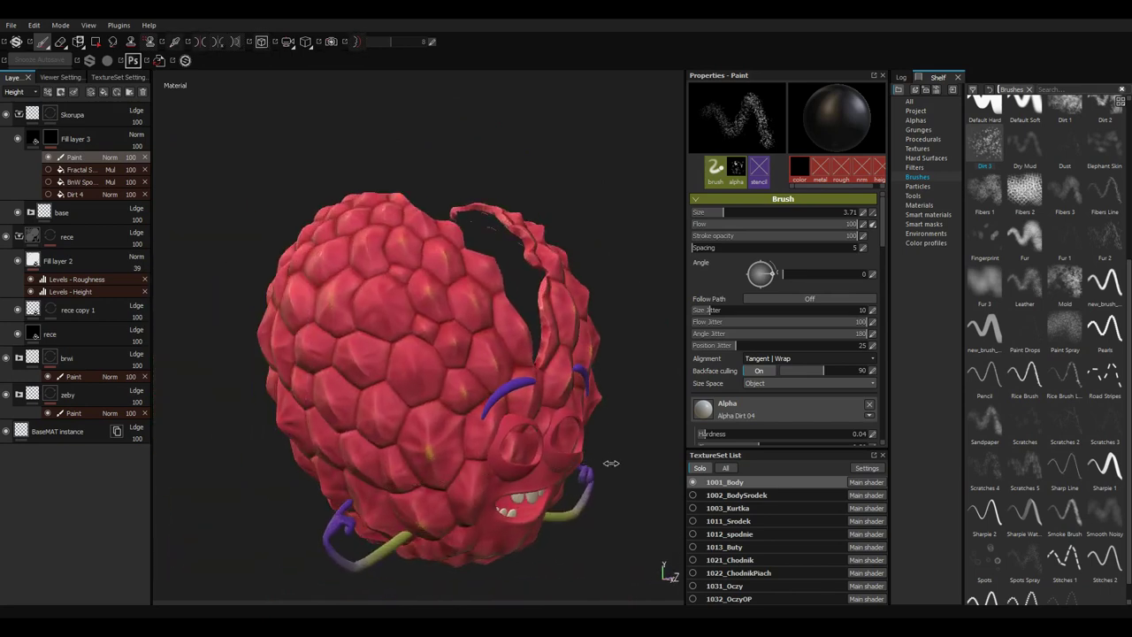
Orbit around the raspberry and dab the first yellow Dirt 4 spots on its shell.
{"action": "scroll", "coordinate": [453, 364], "scroll_direction": "up", "scroll_amount": 3}
{"action": "right_click_drag", "start_coordinate": [394, 357], "coordinate": [307, 340], "text": "shift"}
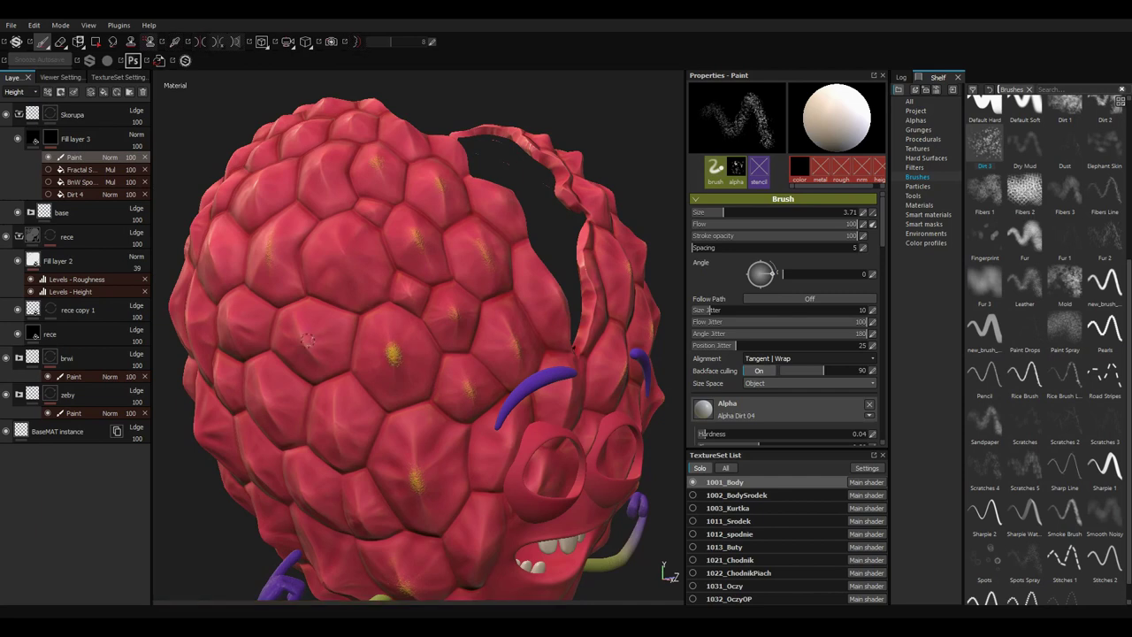
{"action": "left_click_drag", "start_coordinate": [391, 275], "coordinate": [257, 393], "text": "alt"}
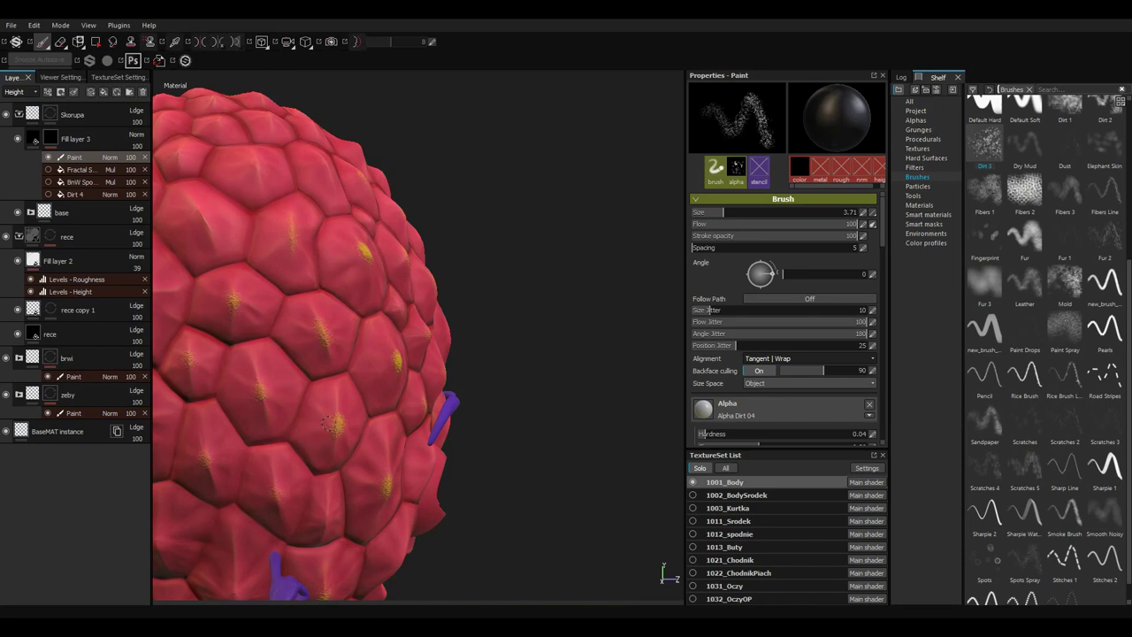
{"action": "left_click_drag", "start_coordinate": [330, 423], "coordinate": [292, 442], "text": "alt"}
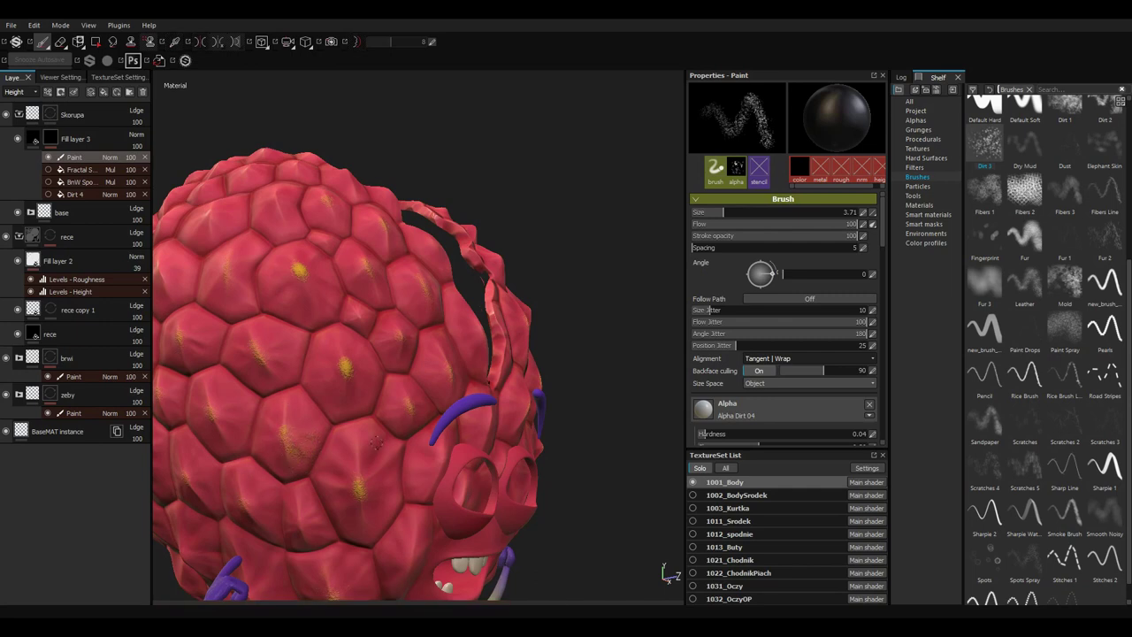
{"action": "mouse_move", "coordinate": [375, 441]}
{"action": "left_mouse_down", "text": "alt"}
{"action": "mouse_move", "coordinate": [356, 473]}
{"action": "mouse_move", "coordinate": [305, 412]}
{"action": "left_mouse_up", "text": "alt"}
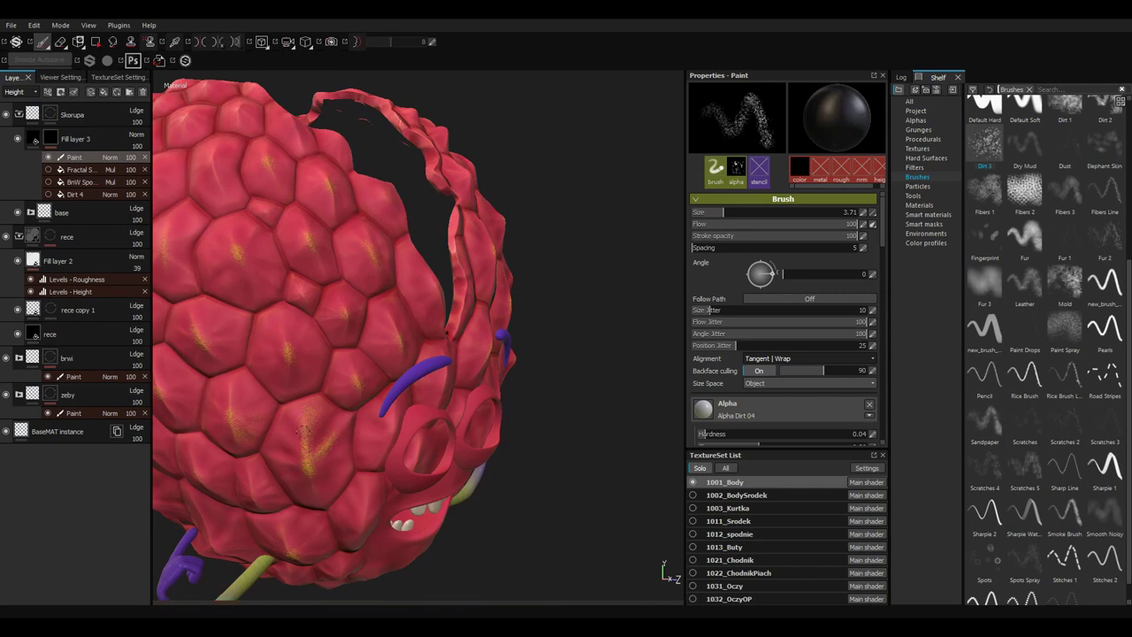
{"action": "mouse_move", "coordinate": [265, 380]}
{"action": "left_mouse_down", "text": "alt"}
{"action": "mouse_move", "coordinate": [255, 345]}
{"action": "mouse_move", "coordinate": [258, 398]}
{"action": "left_mouse_up", "text": "alt"}
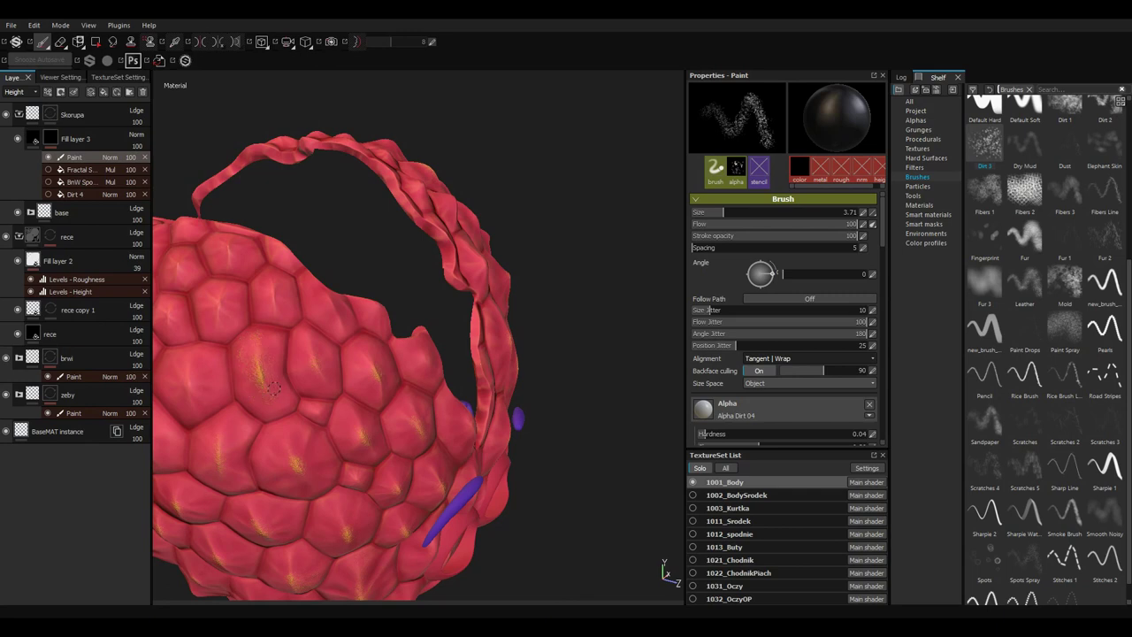
{"action": "left_click_drag", "start_coordinate": [302, 437], "coordinate": [466, 411], "text": "alt"}
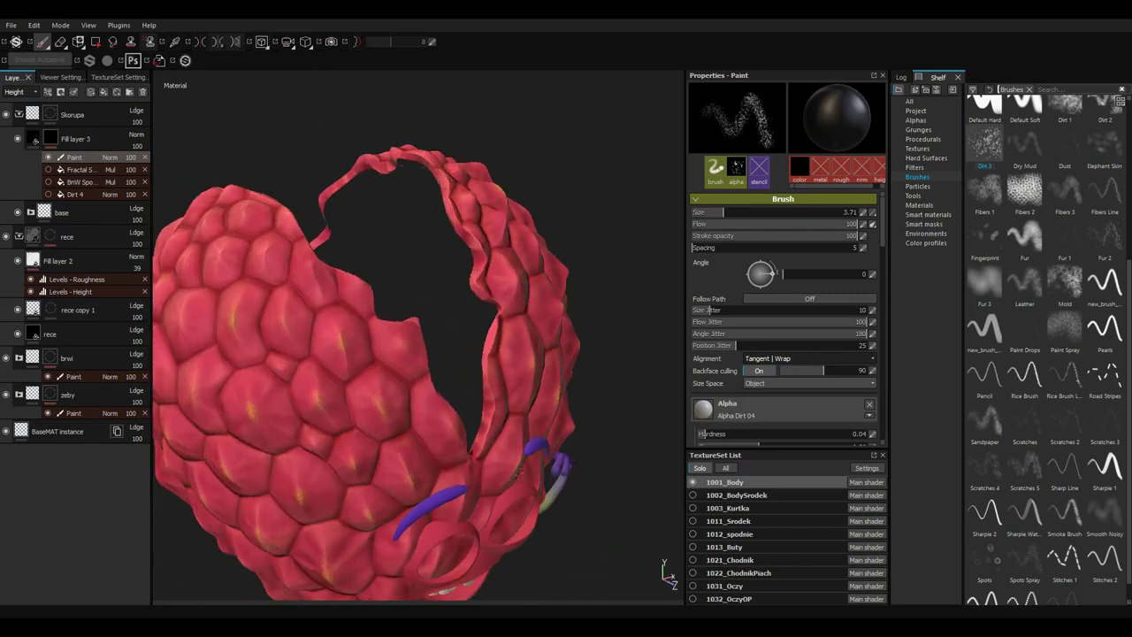
{"action": "mouse_move", "coordinate": [520, 472]}
{"action": "left_mouse_down", "text": "alt"}
{"action": "mouse_move", "coordinate": [574, 449]}
{"action": "mouse_move", "coordinate": [584, 398]}
{"action": "left_mouse_up", "text": "alt"}
{"action": "right_click_drag", "start_coordinate": [584, 398], "coordinate": [637, 389], "text": "alt"}
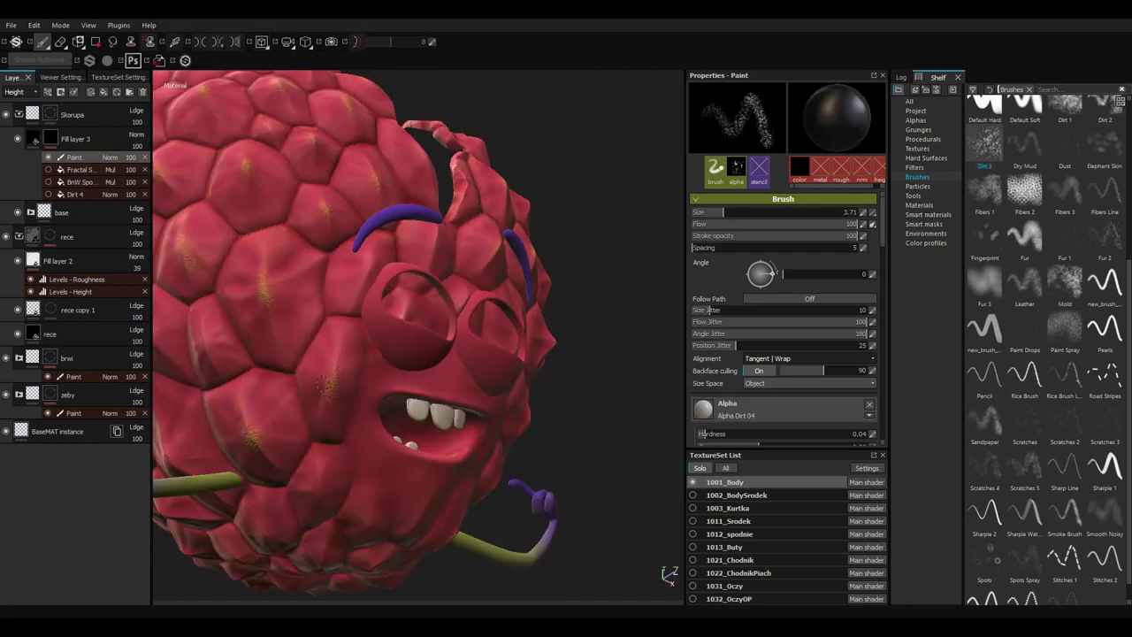
{"action": "left_click_drag", "start_coordinate": [382, 407], "coordinate": [469, 444], "text": "alt"}
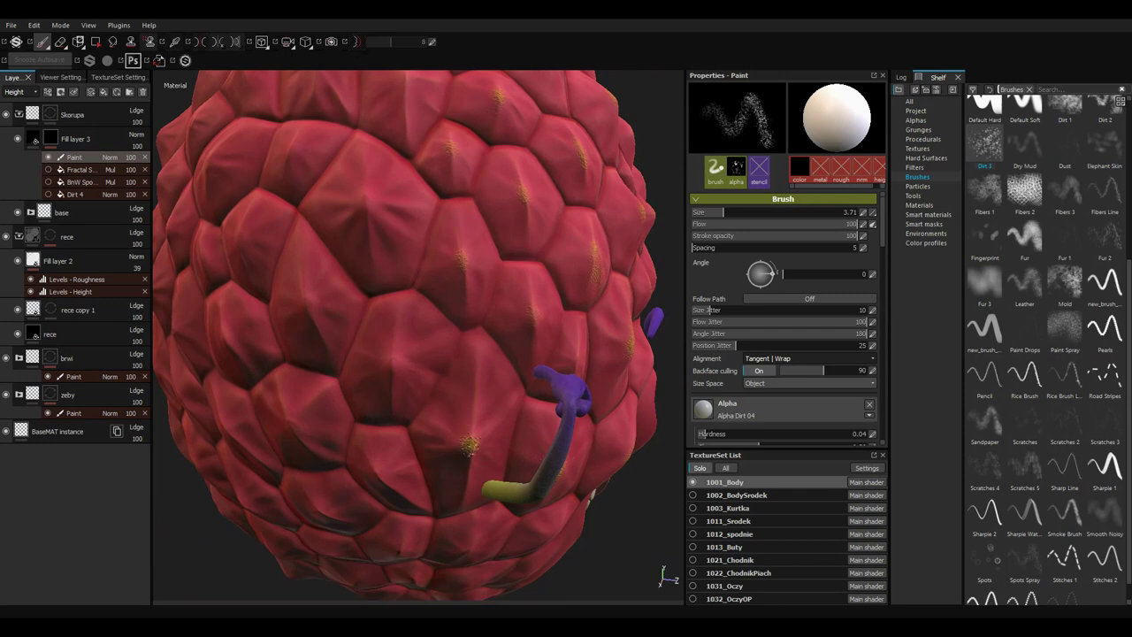
{"action": "left_click", "coordinate": [391, 354]}
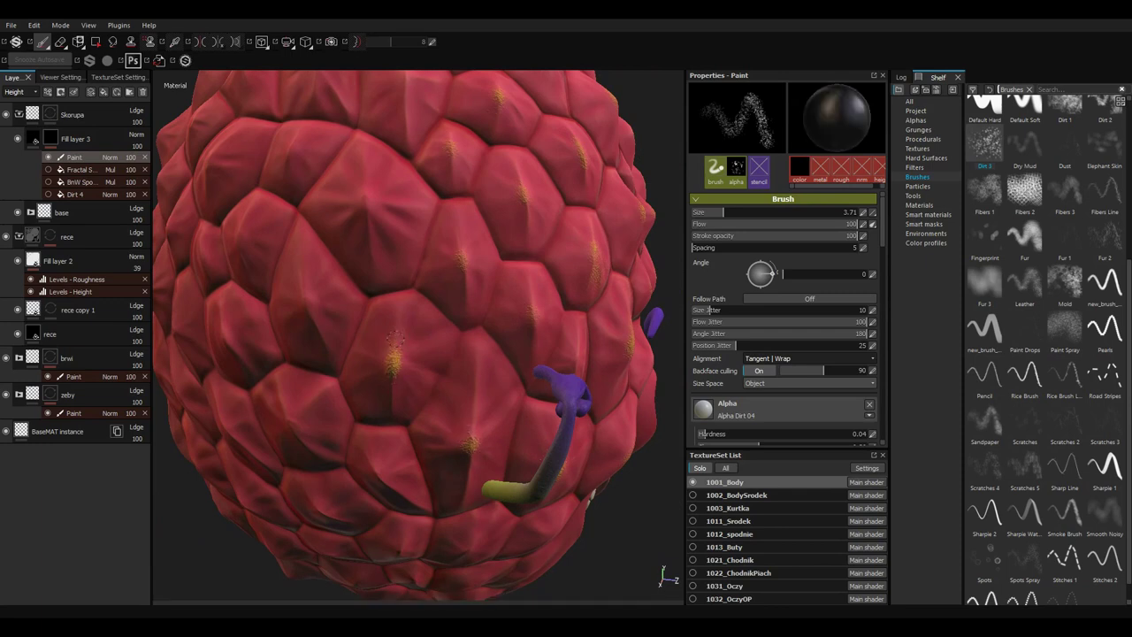
{"action": "left_click_drag", "start_coordinate": [425, 361], "coordinate": [584, 379], "text": "alt"}
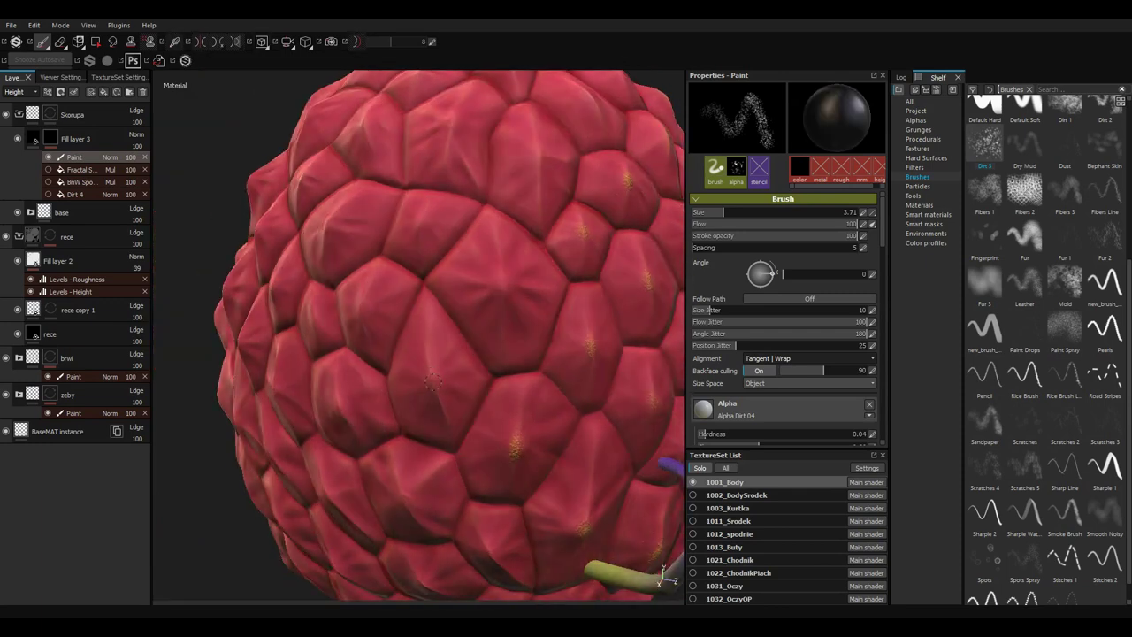
{"action": "left_click", "coordinate": [431, 378]}
Add more yellow spots and a short elongated stroke on the shell from new angles.
{"action": "mouse_move", "coordinate": [433, 396]}
{"action": "left_mouse_down", "text": "alt"}
{"action": "mouse_move", "coordinate": [538, 324]}
{"action": "mouse_move", "coordinate": [513, 285]}
{"action": "left_mouse_up", "text": "alt"}
{"action": "left_click", "coordinate": [511, 283]}
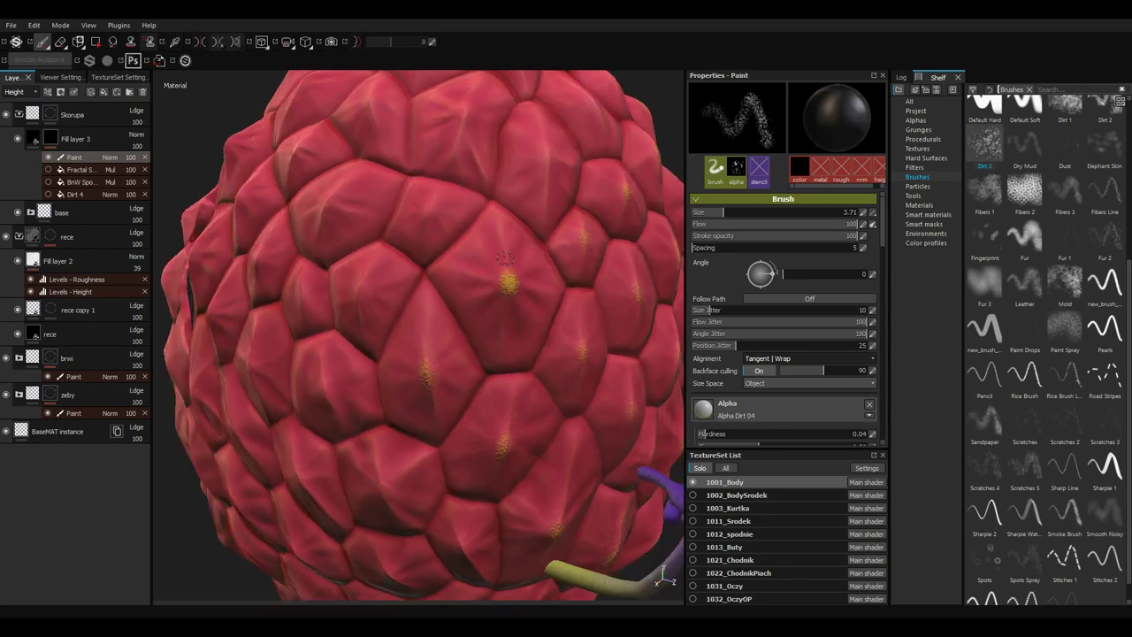
{"action": "mouse_move", "coordinate": [537, 178]}
{"action": "left_mouse_down", "text": "alt"}
{"action": "mouse_move", "coordinate": [548, 327]}
{"action": "mouse_move", "coordinate": [555, 272]}
{"action": "left_mouse_up", "text": "alt"}
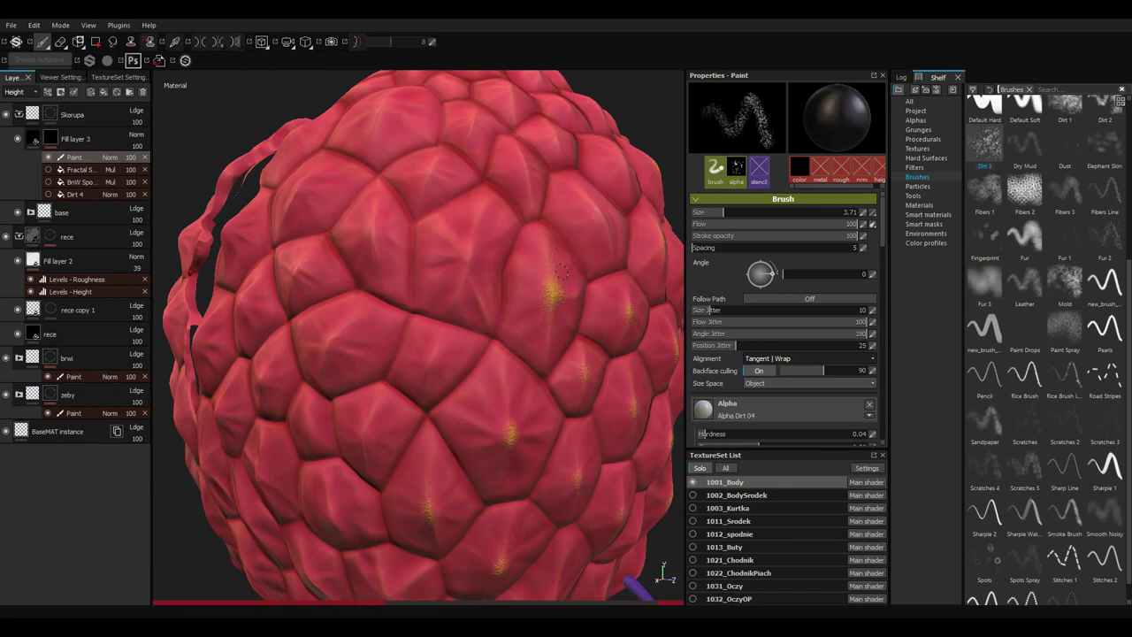
{"action": "mouse_move", "coordinate": [538, 356]}
{"action": "left_mouse_down", "text": "alt"}
{"action": "mouse_move", "coordinate": [497, 283]}
{"action": "mouse_move", "coordinate": [531, 241]}
{"action": "left_mouse_up", "text": "alt"}
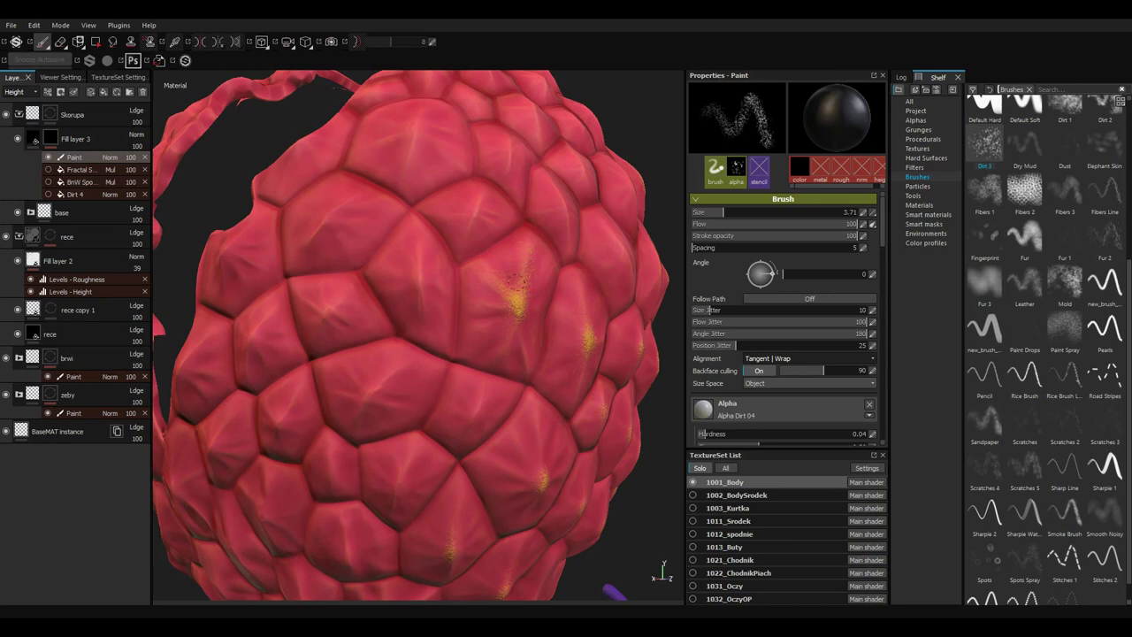
{"action": "mouse_move", "coordinate": [523, 325]}
{"action": "left_mouse_down", "text": "alt"}
{"action": "mouse_move", "coordinate": [607, 303]}
{"action": "mouse_move", "coordinate": [567, 325]}
{"action": "left_mouse_up", "text": "alt"}
{"action": "left_click", "coordinate": [567, 332]}
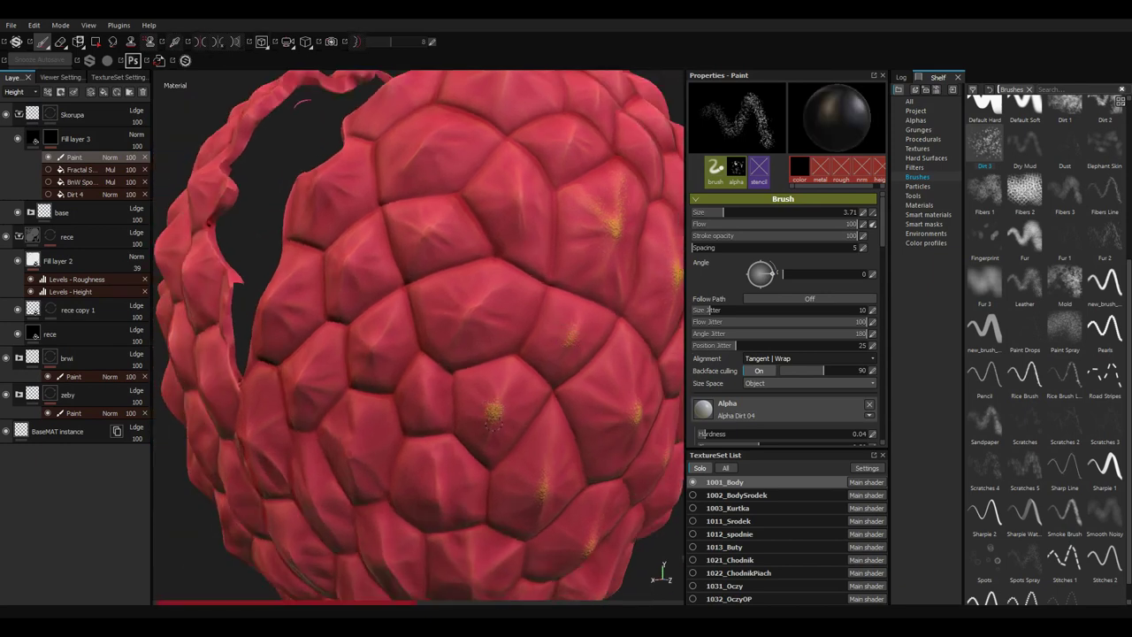
{"action": "mouse_move", "coordinate": [491, 407]}
{"action": "left_mouse_down", "text": "alt"}
{"action": "mouse_move", "coordinate": [568, 315]}
{"action": "mouse_move", "coordinate": [553, 314]}
{"action": "left_mouse_up", "text": "alt"}
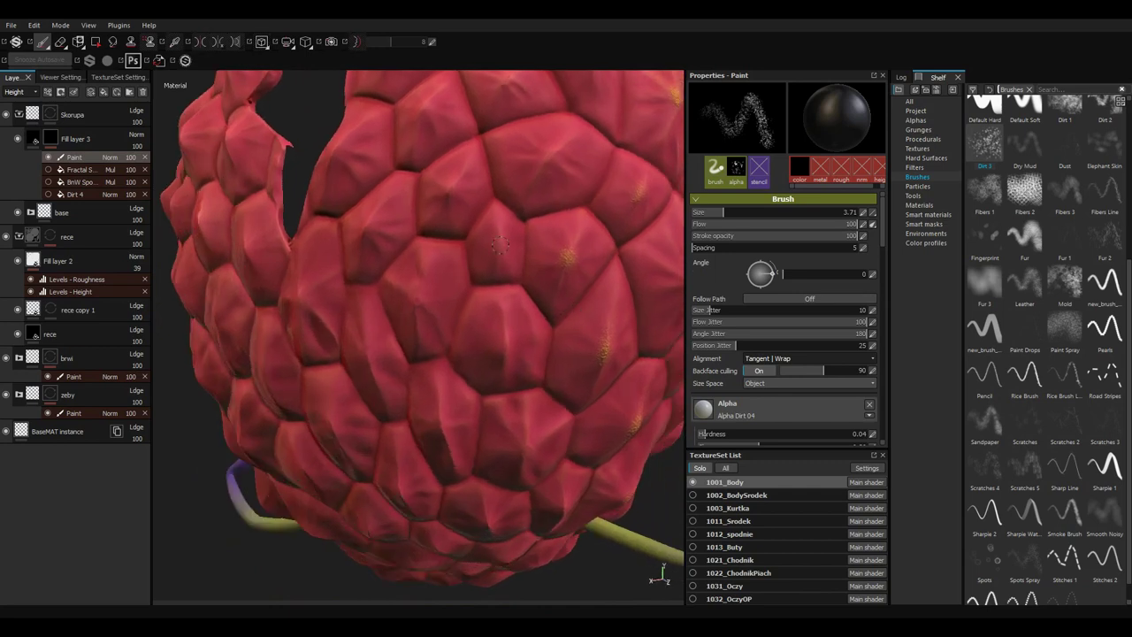
{"action": "mouse_move", "coordinate": [500, 246]}
{"action": "left_mouse_down"}
{"action": "mouse_move", "coordinate": [491, 230]}
{"action": "mouse_move", "coordinate": [610, 439]}
{"action": "mouse_move", "coordinate": [614, 368]}
{"action": "mouse_move", "coordinate": [471, 371]}
{"action": "left_mouse_up"}
{"action": "scroll", "coordinate": [500, 239], "scroll_direction": "down", "scroll_amount": 5}
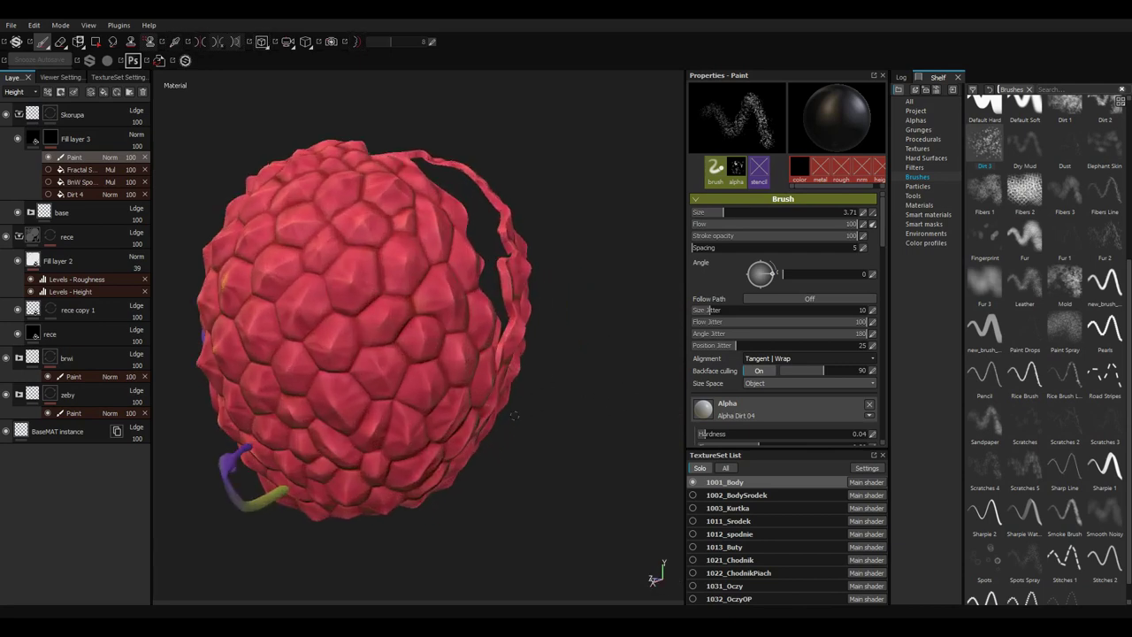
{"action": "scroll", "coordinate": [472, 372], "scroll_direction": "up", "scroll_amount": 3}
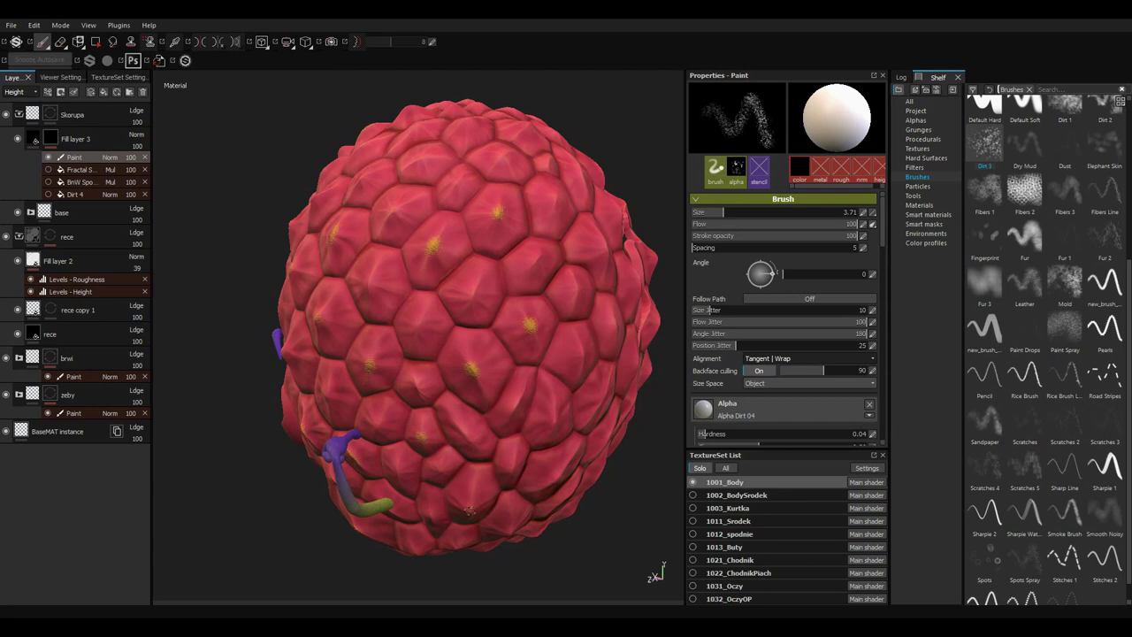
Orbit to the back of the raspberry and dab a final small yellow spot there.
{"action": "left_click_drag", "start_coordinate": [575, 411], "coordinate": [513, 382], "text": "alt"}
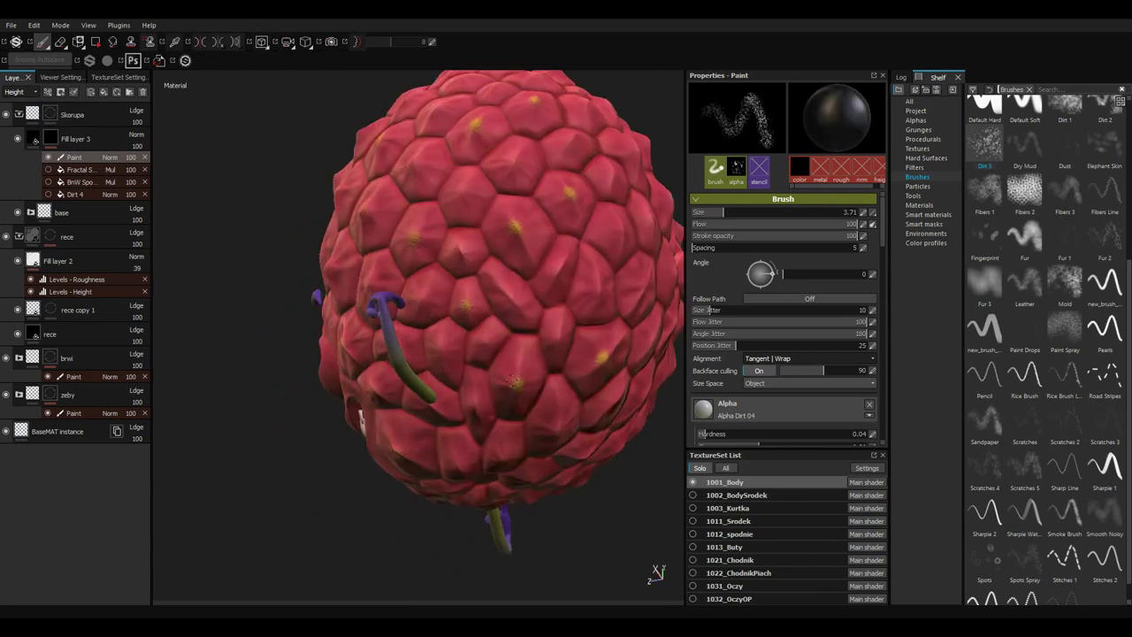
{"action": "mouse_move", "coordinate": [599, 356]}
{"action": "left_mouse_down", "text": "alt"}
{"action": "mouse_move", "coordinate": [538, 356]}
{"action": "mouse_move", "coordinate": [450, 307]}
{"action": "left_mouse_up", "text": "alt"}
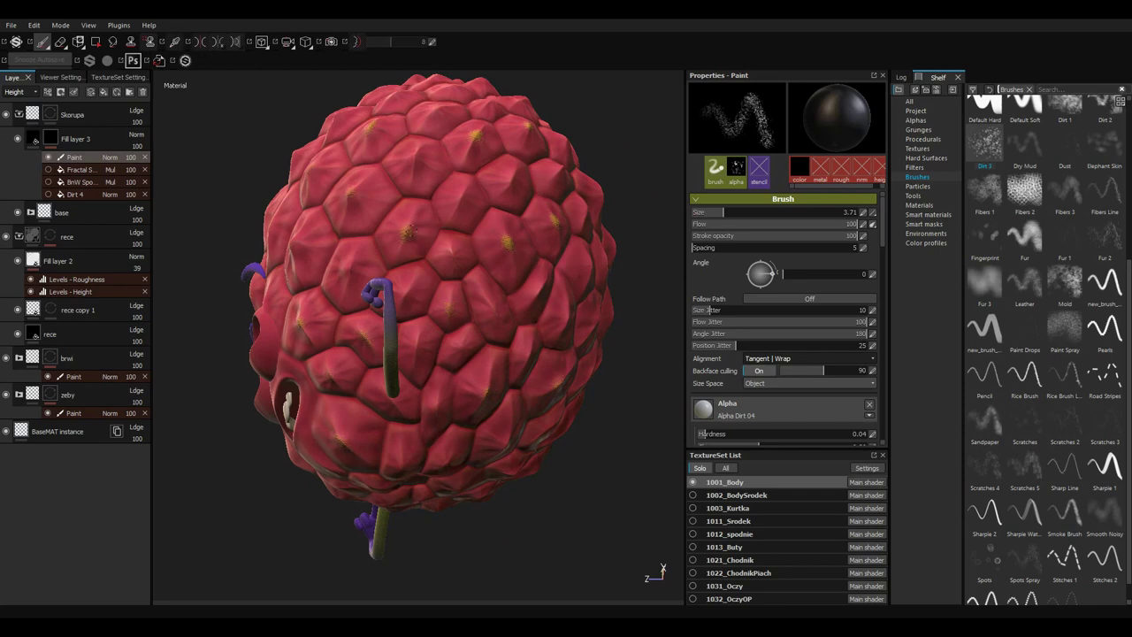
{"action": "left_click_drag", "start_coordinate": [467, 353], "coordinate": [510, 363], "text": "alt"}
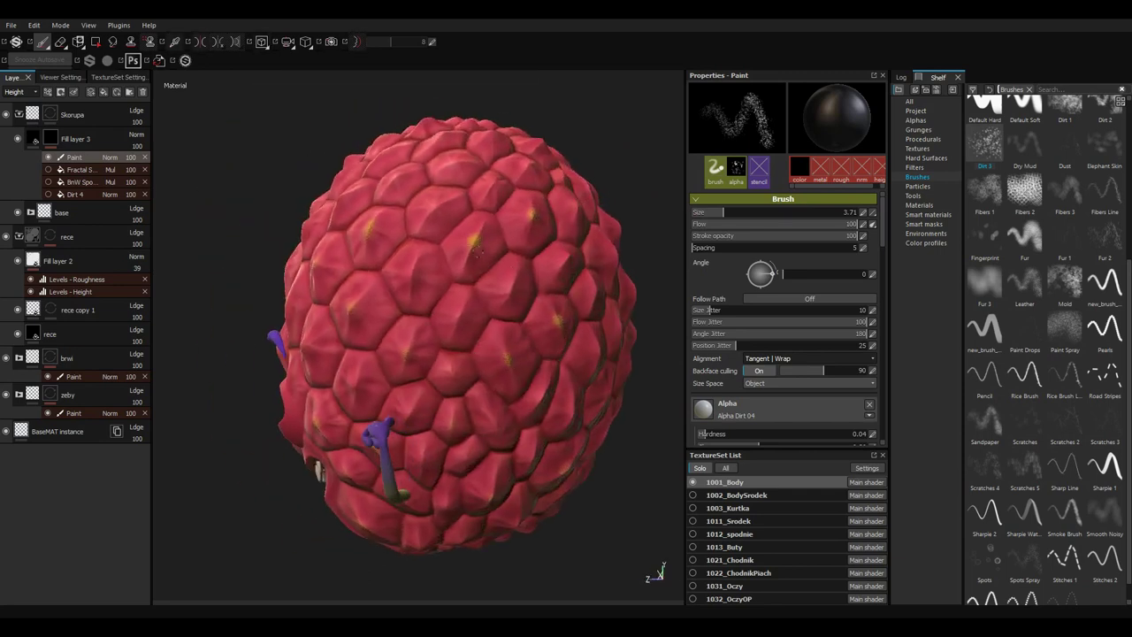
{"action": "left_click_drag", "start_coordinate": [469, 240], "coordinate": [595, 372], "text": "alt"}
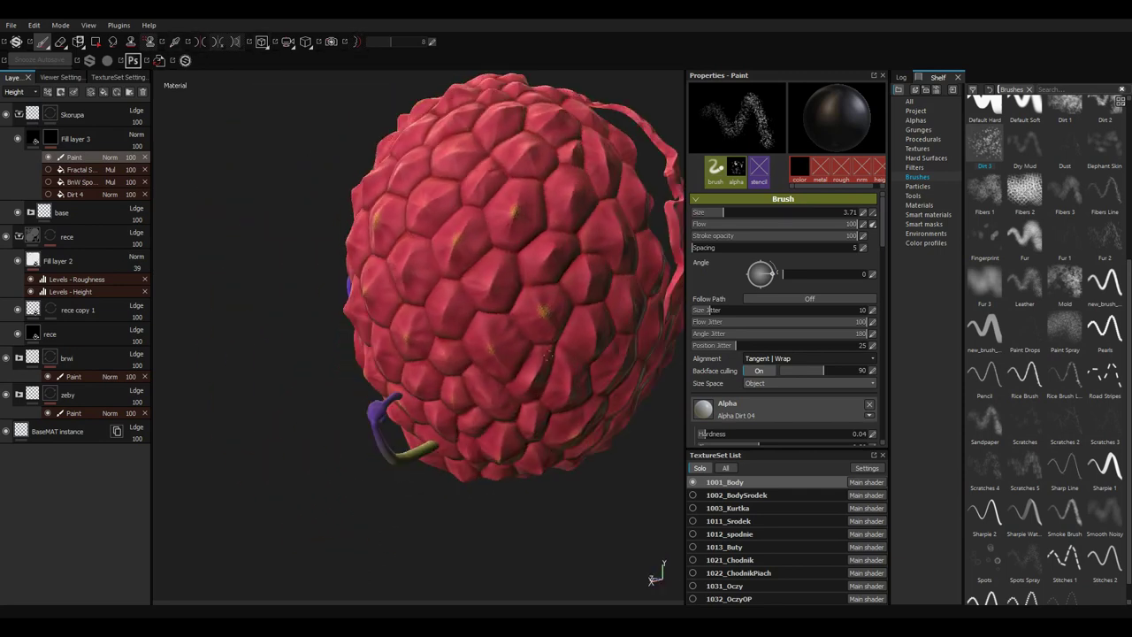
{"action": "mouse_move", "coordinate": [595, 373]}
{"action": "right_mouse_down", "text": "alt"}
{"action": "mouse_move", "coordinate": [638, 416]}
{"action": "mouse_move", "coordinate": [601, 403]}
{"action": "right_mouse_up", "text": "alt"}
{"action": "mouse_move", "coordinate": [601, 402]}
{"action": "left_mouse_down", "text": "alt"}
{"action": "mouse_move", "coordinate": [580, 397]}
{"action": "mouse_move", "coordinate": [645, 391]}
{"action": "mouse_move", "coordinate": [615, 368]}
{"action": "left_mouse_up", "text": "alt"}
{"action": "mouse_move", "coordinate": [415, 357]}
{"action": "left_mouse_down", "text": "alt"}
{"action": "mouse_move", "coordinate": [507, 374]}
{"action": "mouse_move", "coordinate": [409, 389]}
{"action": "left_mouse_up", "text": "alt"}
{"action": "left_click", "coordinate": [408, 389]}
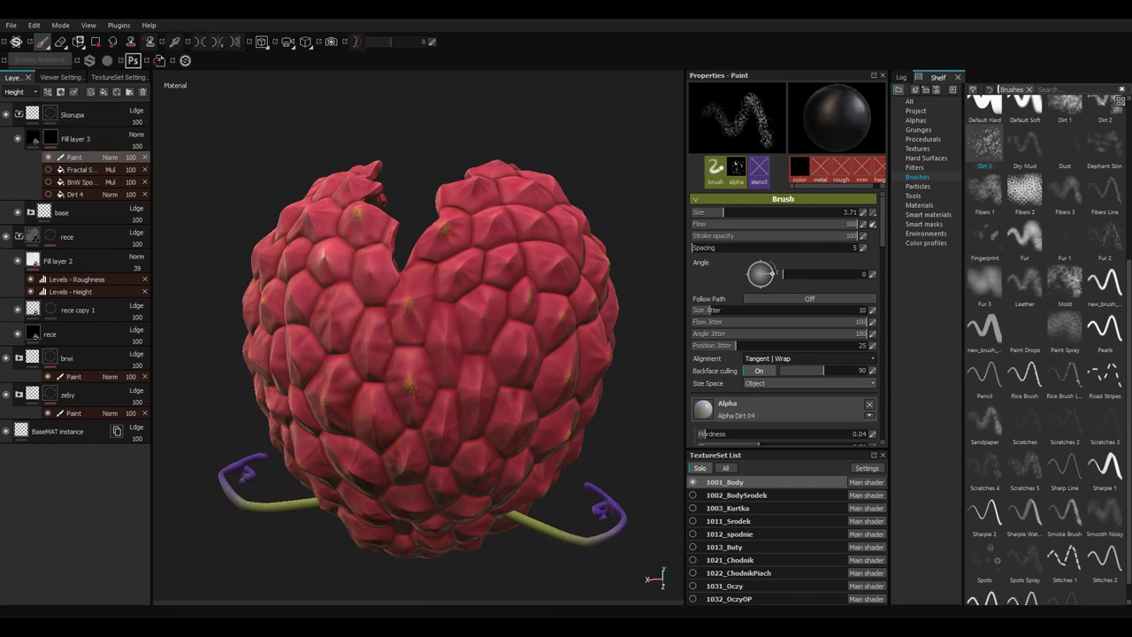
{"action": "left_click_drag", "start_coordinate": [413, 462], "coordinate": [405, 465], "text": "alt"}
{"action": "mouse_move", "coordinate": [436, 379]}
{"action": "left_mouse_down", "text": "alt"}
{"action": "mouse_move", "coordinate": [457, 283]}
{"action": "mouse_move", "coordinate": [477, 326]}
{"action": "mouse_move", "coordinate": [632, 351]}
{"action": "left_mouse_up", "text": "alt"}
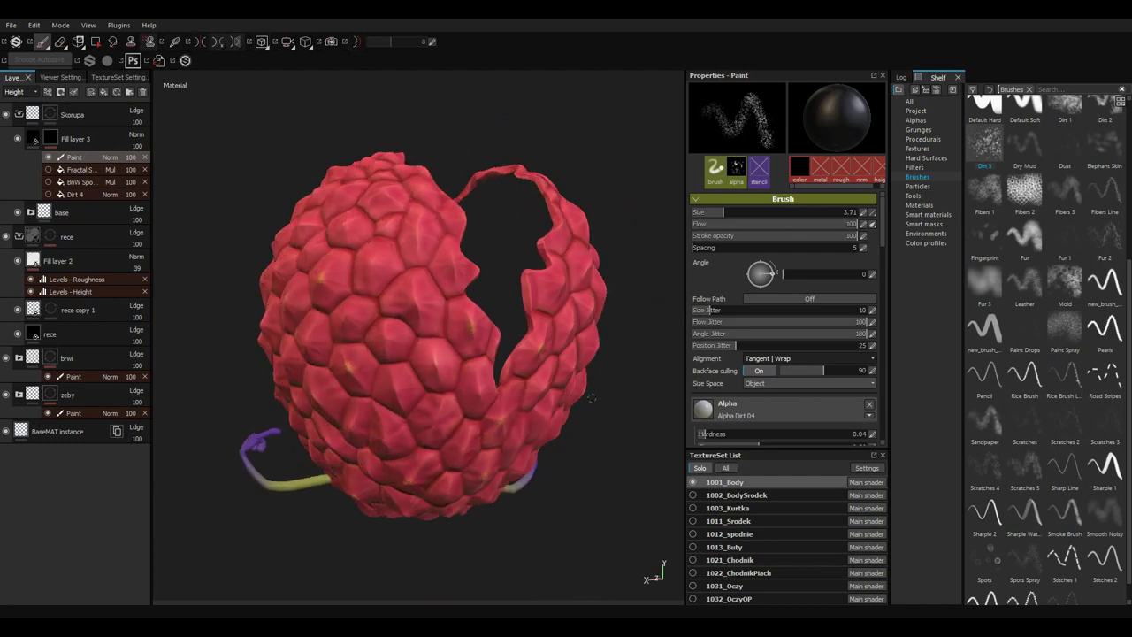
{"action": "left_click_drag", "start_coordinate": [638, 329], "coordinate": [566, 345], "text": "alt"}
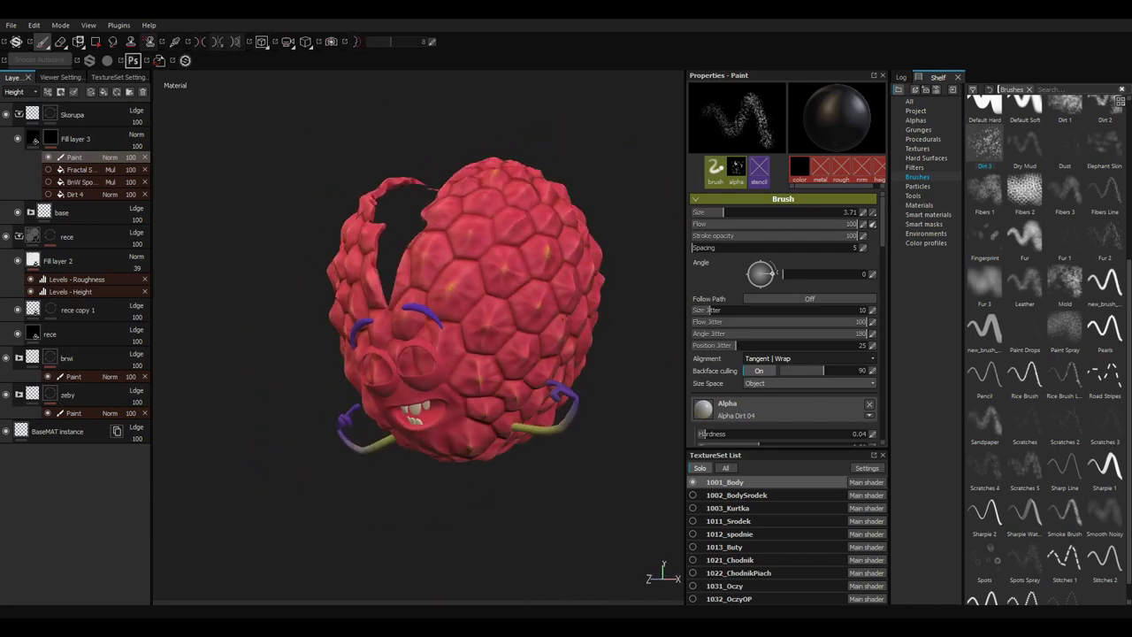
Enable the Dirt 4 effect, toggle BnW Spots, and view only the base colour channel.
{"action": "left_click", "coordinate": [48, 195]}
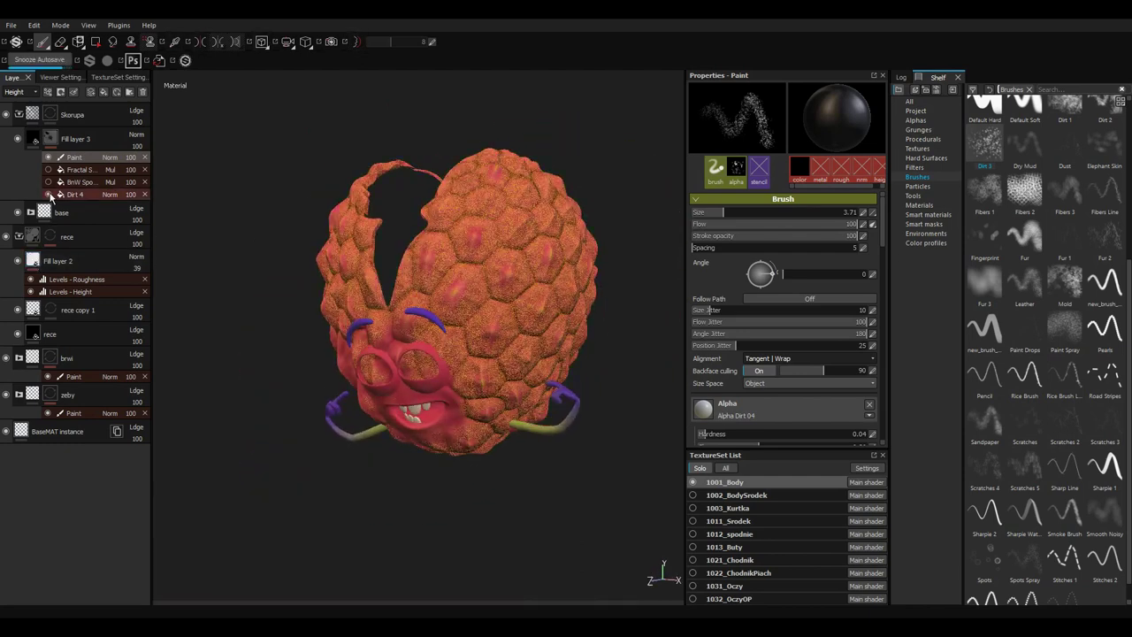
{"action": "left_click", "coordinate": [49, 182]}
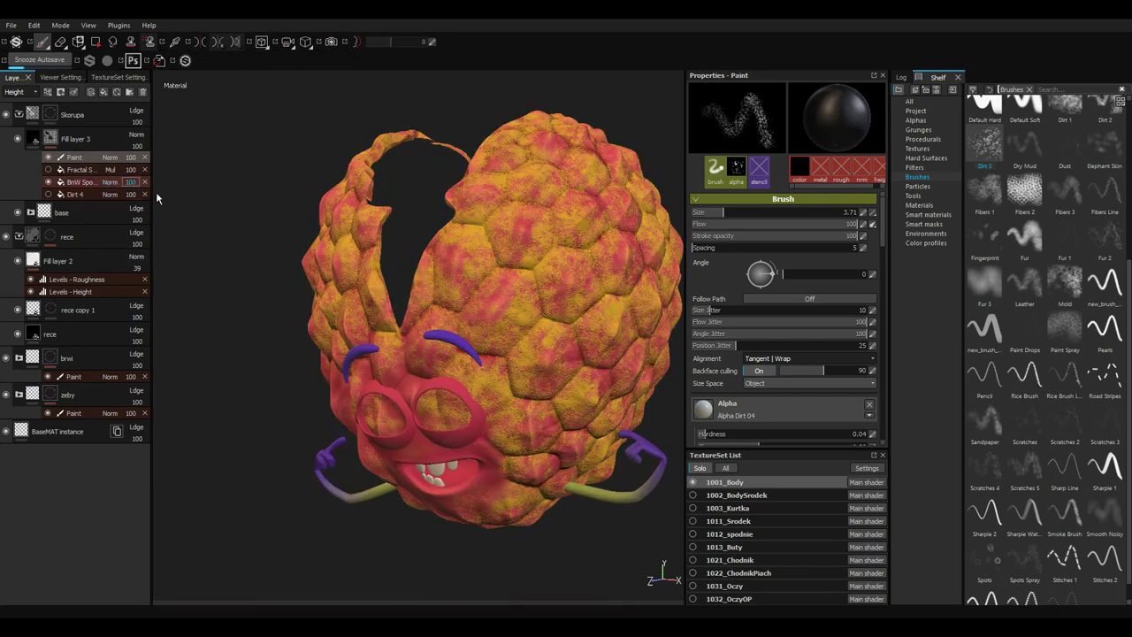
{"action": "type", "text": "13"}
{"action": "key", "text": "c"}
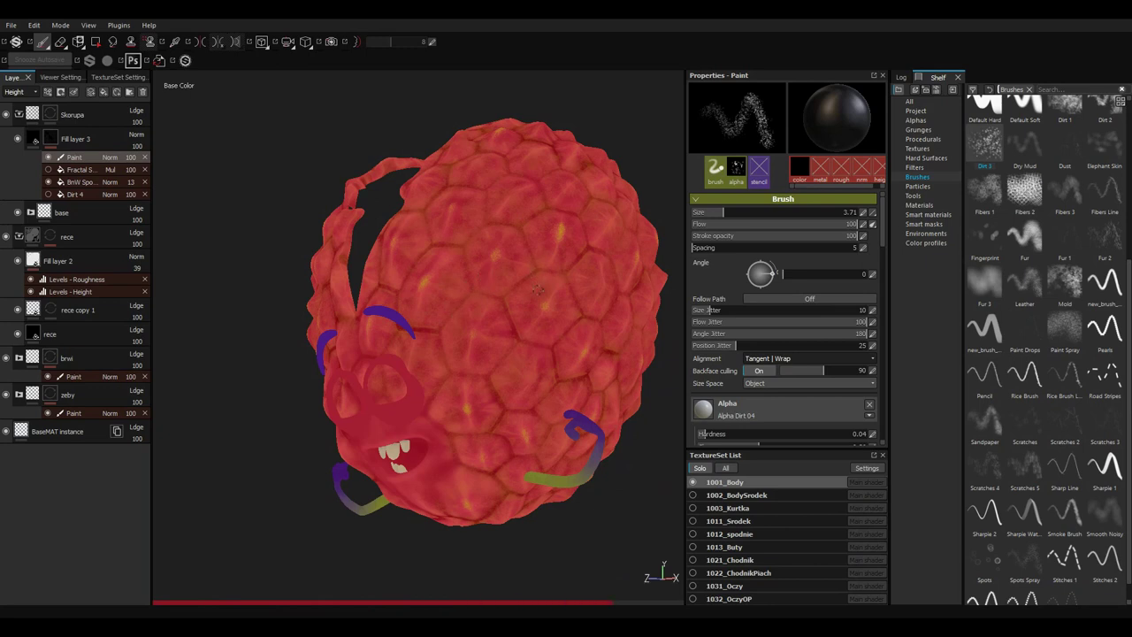
{"action": "left_click", "coordinate": [121, 182]}
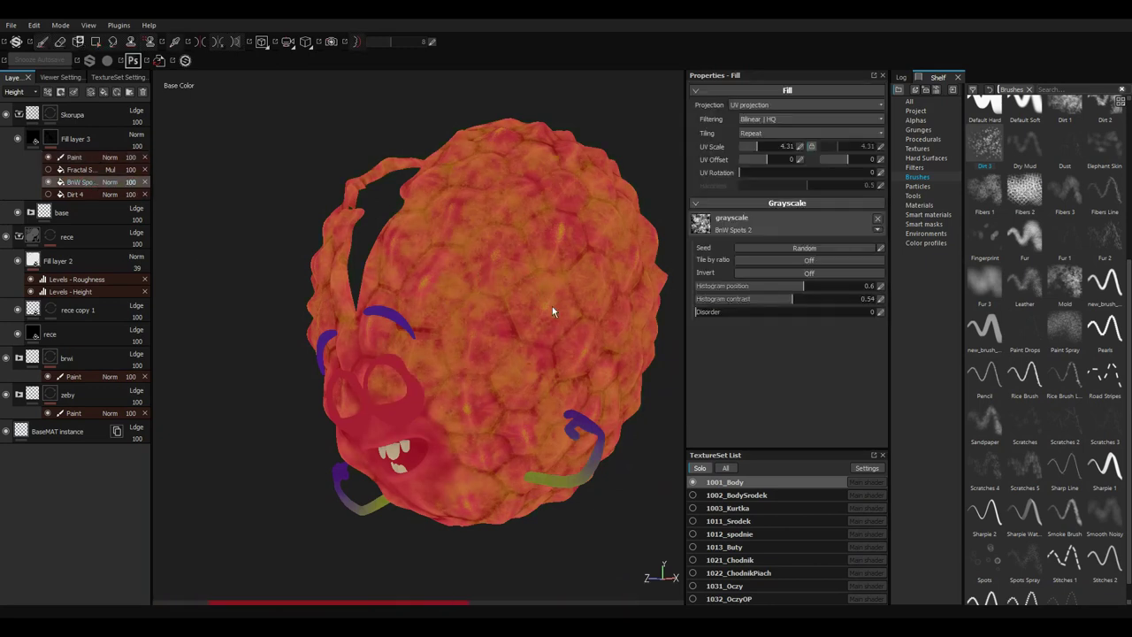
{"action": "left_click_drag", "start_coordinate": [160, 192], "coordinate": [51, 182], "text": "alt"}
Replace the Fractal Sum fill with Grunge Dust Spread from Grunges at UV scale 1.
{"action": "left_click", "coordinate": [47, 169]}
{"action": "left_click", "coordinate": [59, 170]}
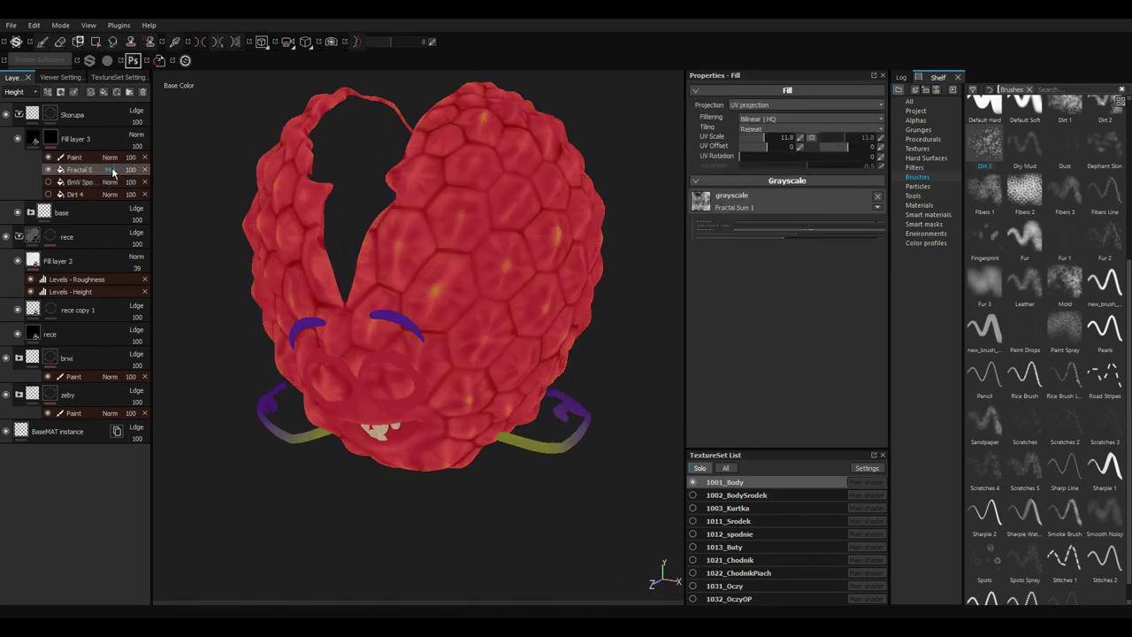
{"action": "scroll", "coordinate": [207, 172], "scroll_direction": "up", "scroll_amount": 3}
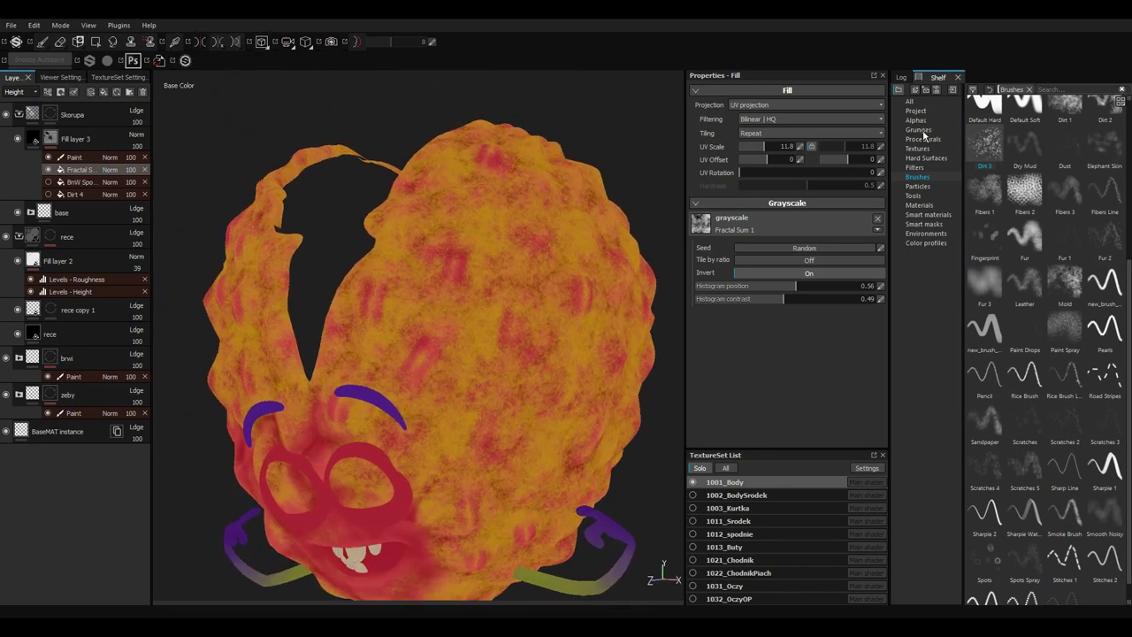
{"action": "left_click", "coordinate": [920, 130]}
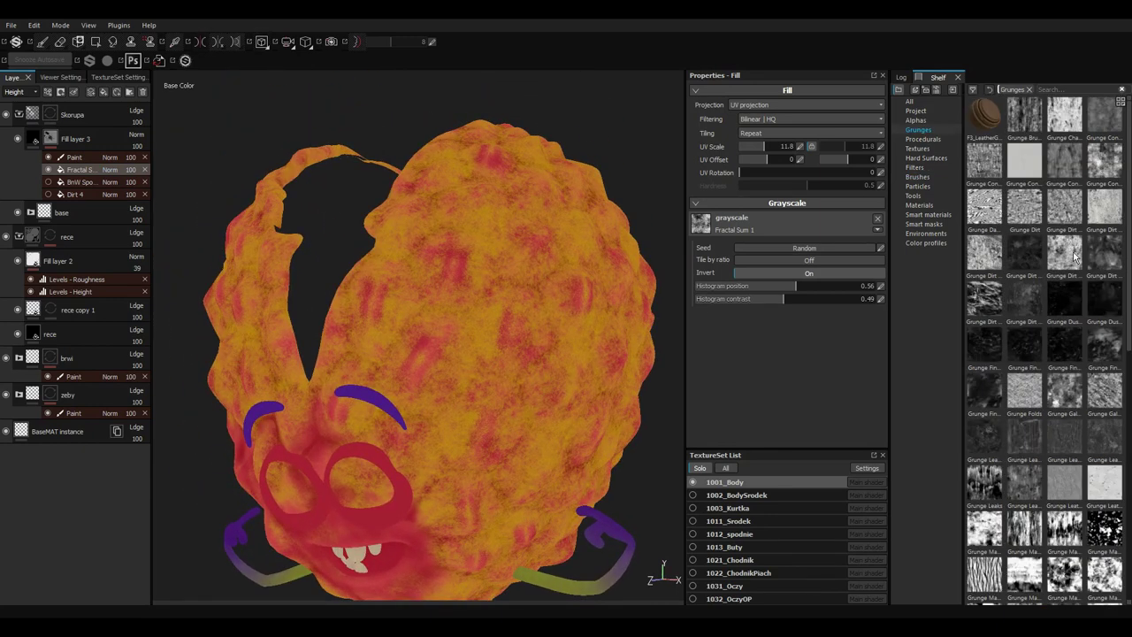
{"action": "left_click_drag", "start_coordinate": [1075, 256], "coordinate": [852, 227]}
{"action": "double_click", "coordinate": [801, 146]}
{"action": "type", "text": "1"}
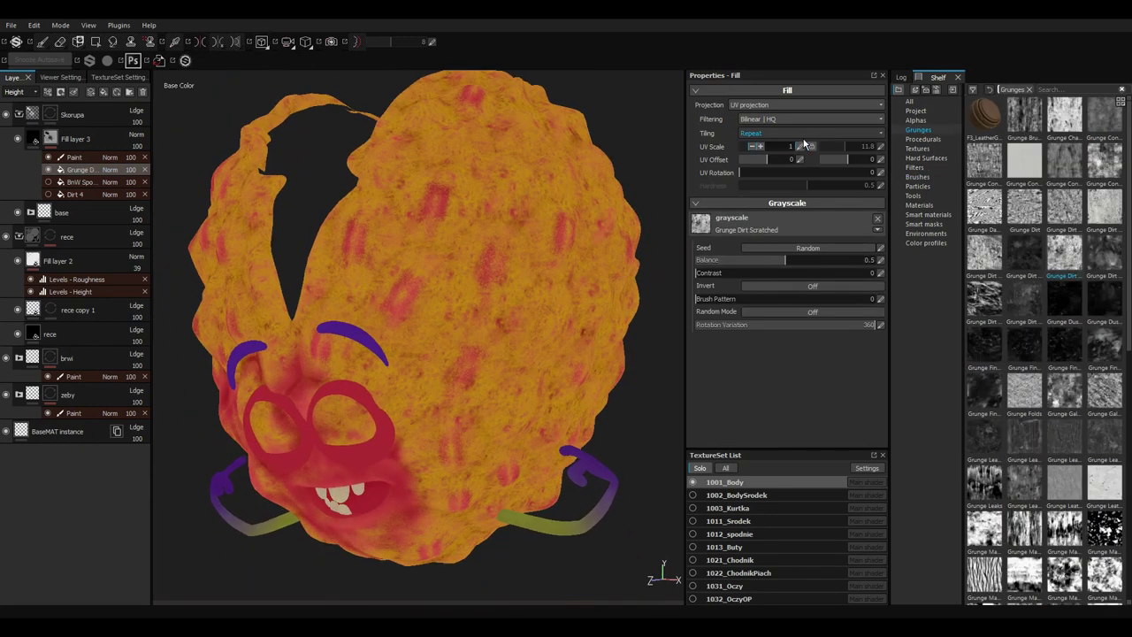
{"action": "left_click_drag", "start_coordinate": [515, 281], "coordinate": [978, 354], "text": "alt"}
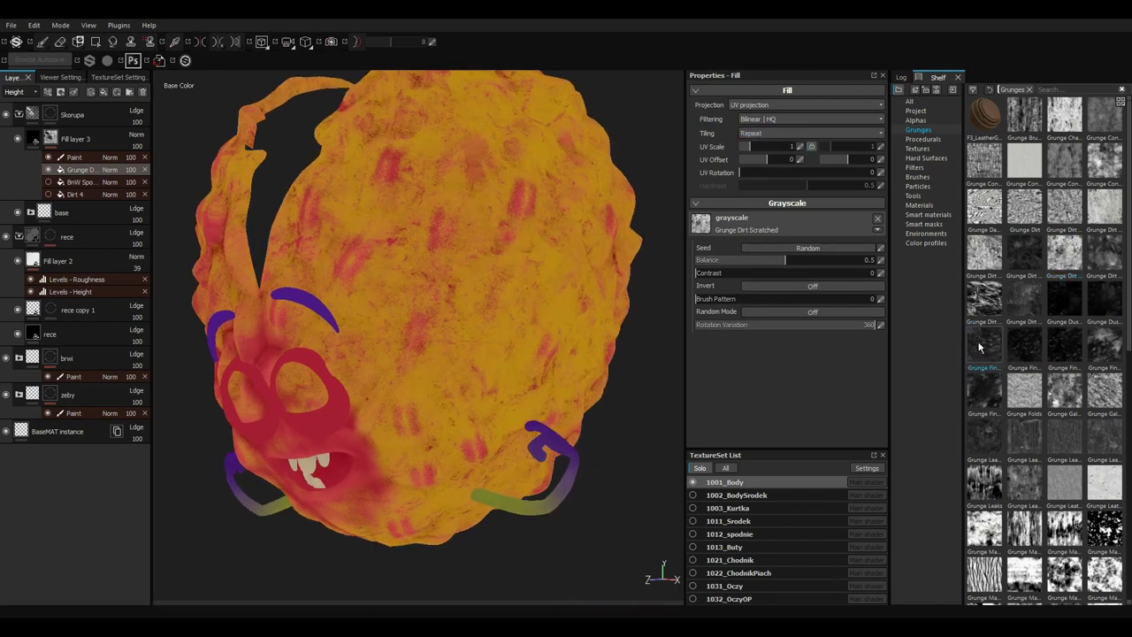
{"action": "mouse_move", "coordinate": [1111, 304]}
{"action": "left_mouse_down"}
{"action": "mouse_move", "coordinate": [786, 225]}
{"action": "mouse_move", "coordinate": [475, 266]}
{"action": "mouse_move", "coordinate": [571, 270]}
{"action": "mouse_move", "coordinate": [525, 260]}
{"action": "left_mouse_up"}
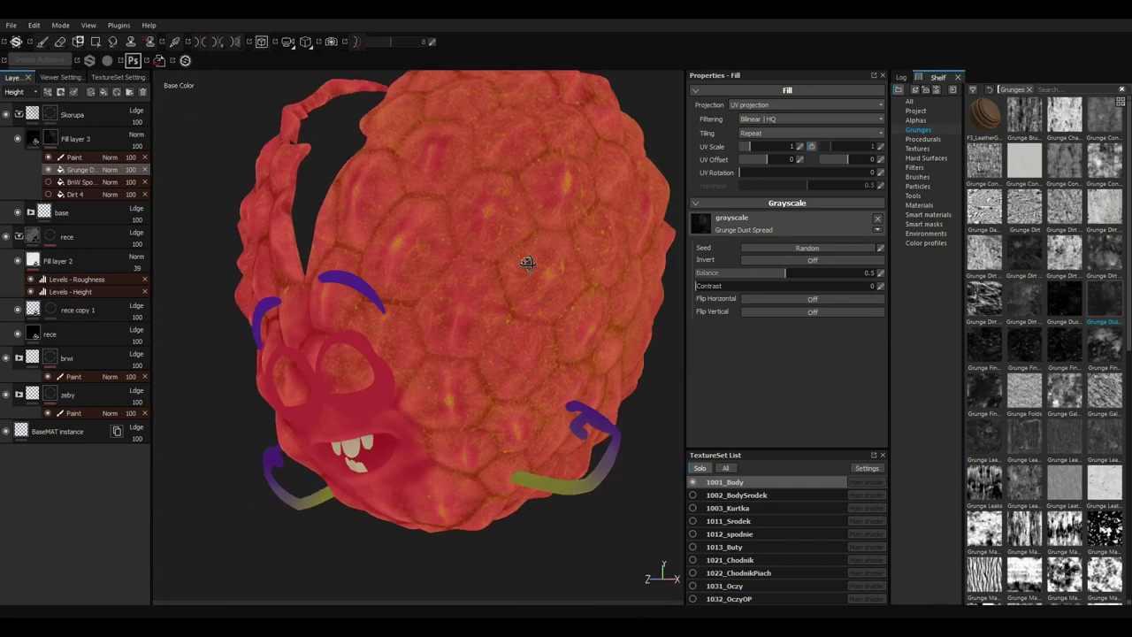
Remove the BnW Spots and Dirt 4 effects and set dust grunge balance 0.43, contrast 0.19.
{"action": "left_click", "coordinate": [144, 181]}
{"action": "left_click", "coordinate": [145, 182]}
{"action": "left_click_drag", "start_coordinate": [548, 301], "coordinate": [538, 277], "text": "alt"}
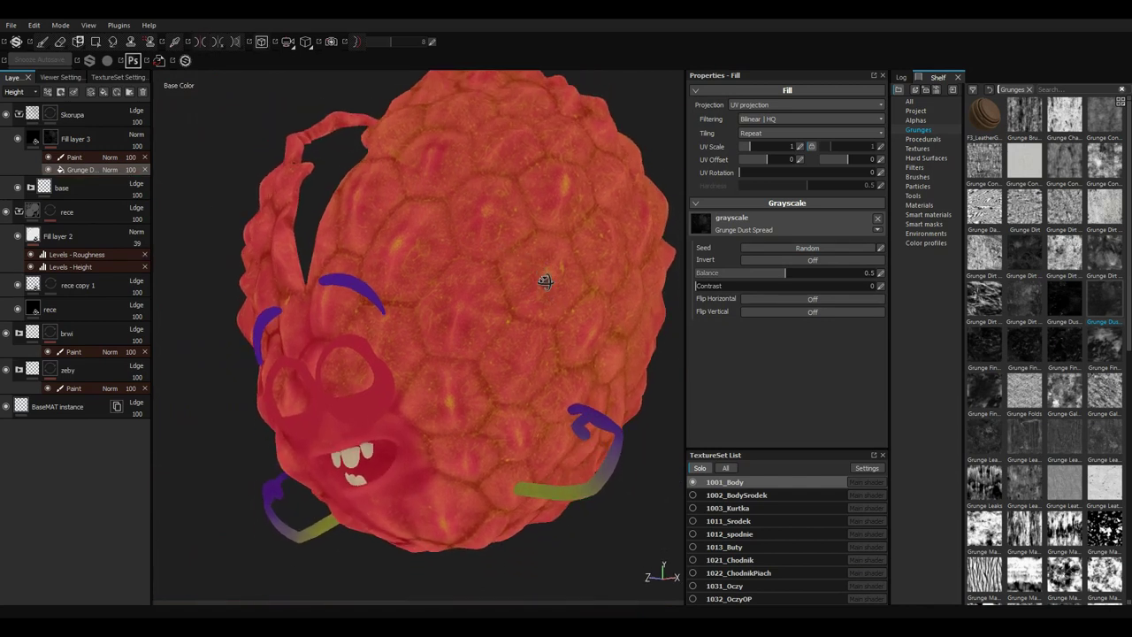
{"action": "left_click_drag", "start_coordinate": [817, 273], "coordinate": [757, 277]}
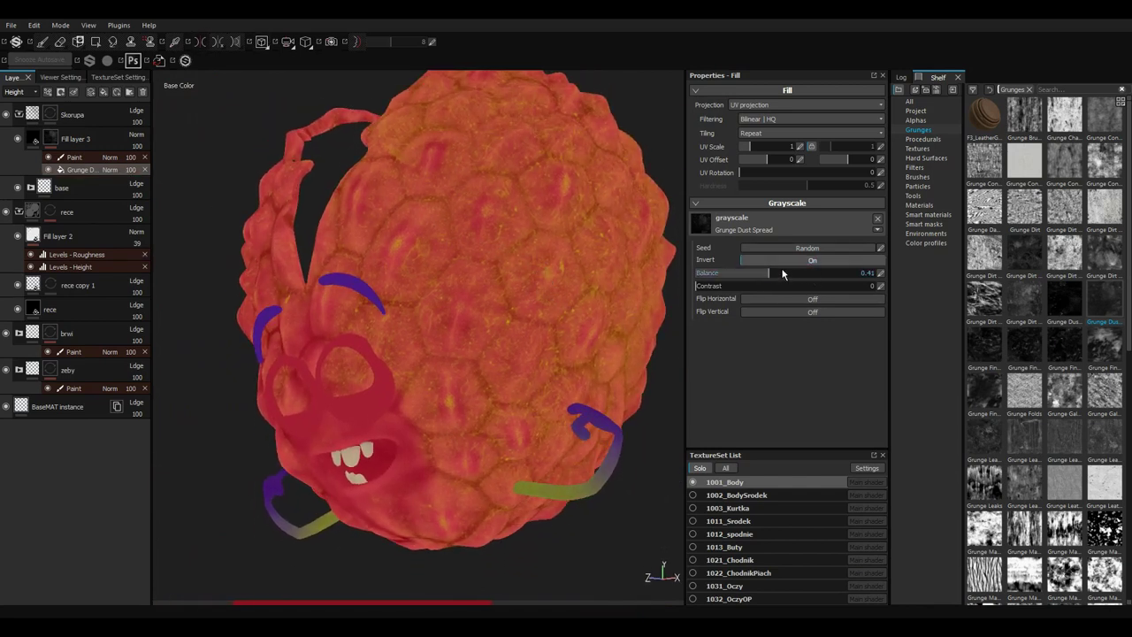
{"action": "left_click_drag", "start_coordinate": [837, 275], "coordinate": [862, 275]}
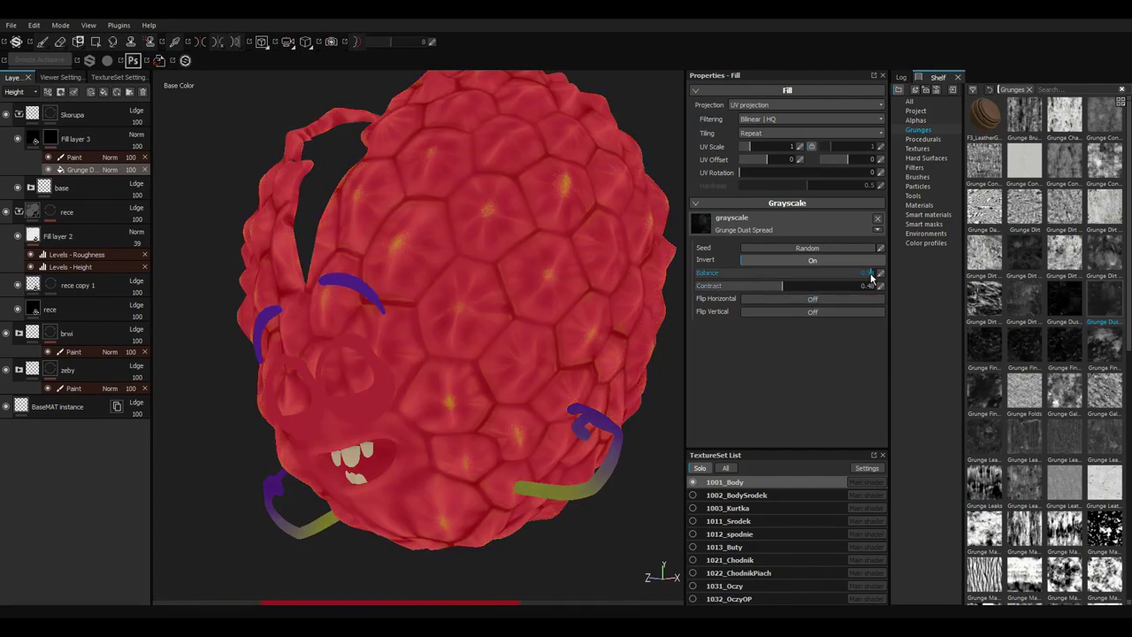
{"action": "left_click_drag", "start_coordinate": [495, 265], "coordinate": [589, 249], "text": "alt"}
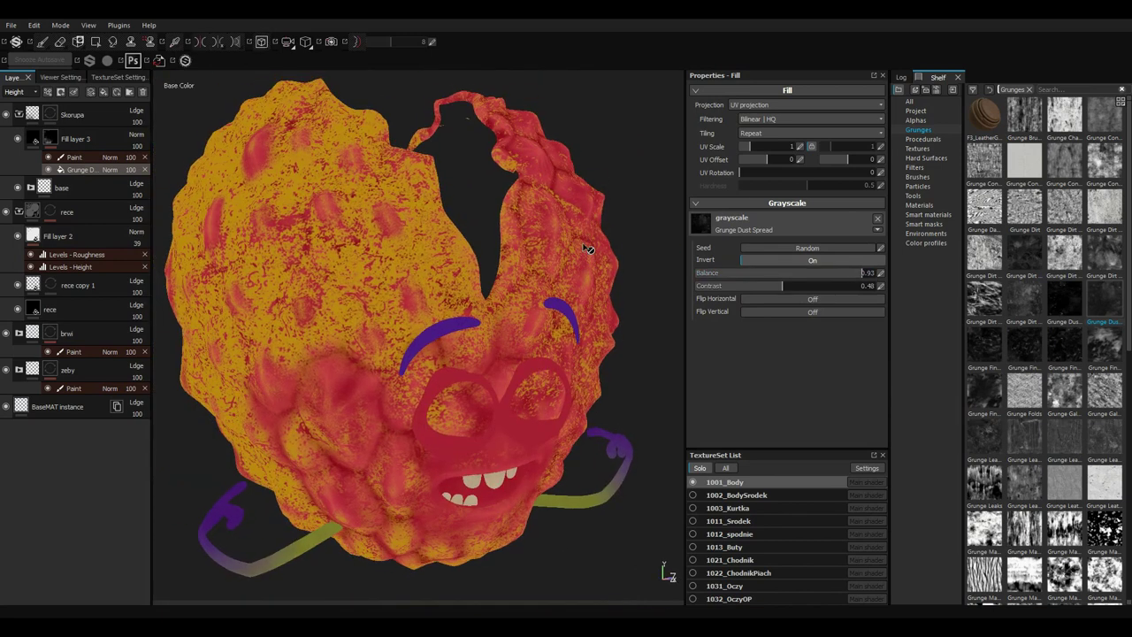
Inspect the faint dust speckles from several angles in material and base colour views.
{"action": "left_click_drag", "start_coordinate": [273, 217], "coordinate": [549, 168], "text": "alt"}
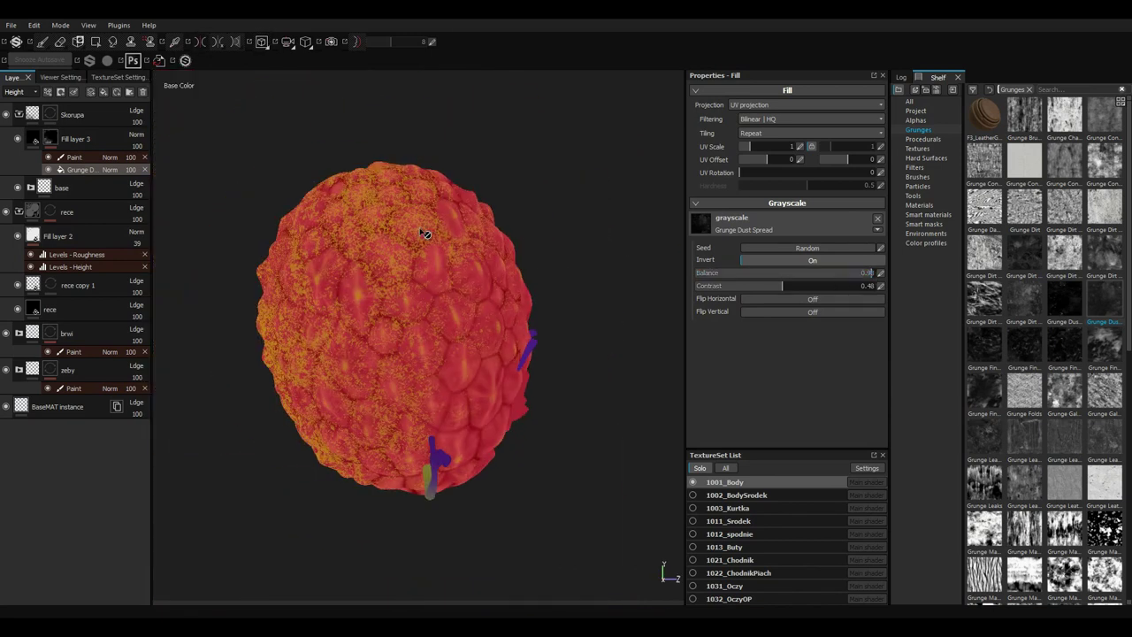
{"action": "scroll", "coordinate": [777, 104], "scroll_direction": "down", "scroll_amount": 1}
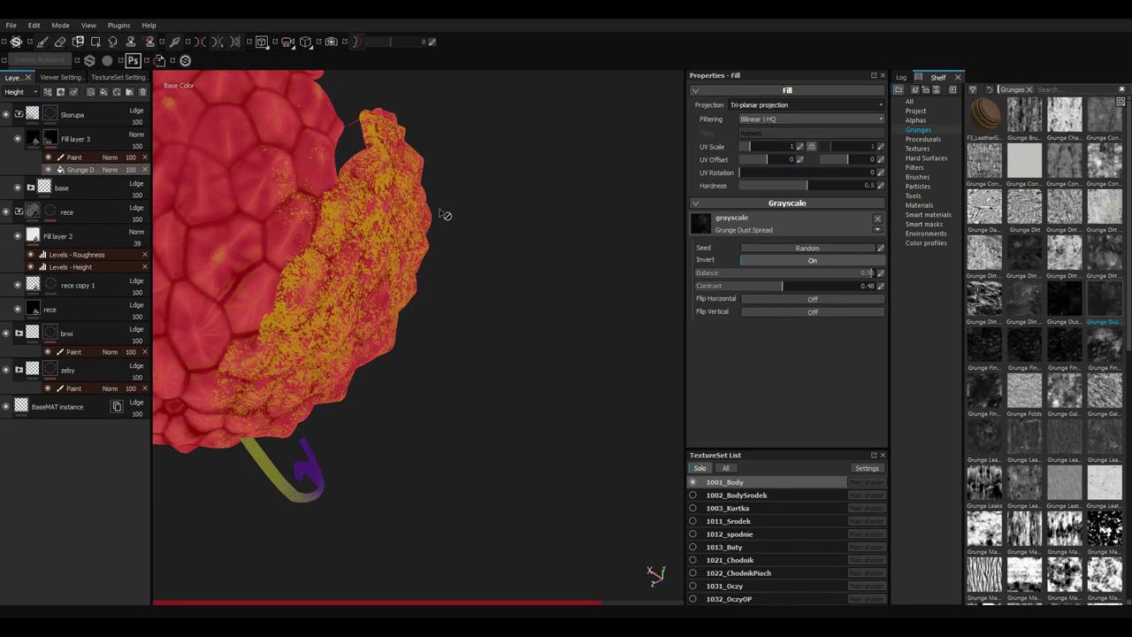
{"action": "mouse_move", "coordinate": [445, 212]}
{"action": "left_mouse_down", "text": "alt"}
{"action": "mouse_move", "coordinate": [278, 290]}
{"action": "mouse_move", "coordinate": [525, 304]}
{"action": "left_mouse_up", "text": "alt"}
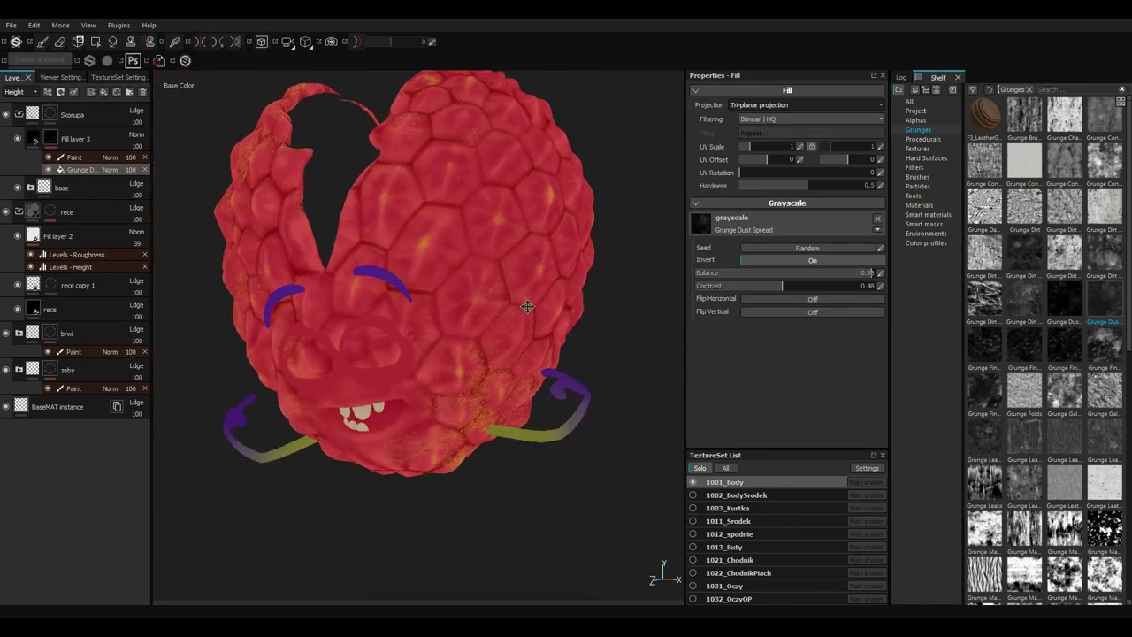
{"action": "key", "text": "F1"}
{"action": "key", "text": "F2"}
{"action": "key", "text": "f"}
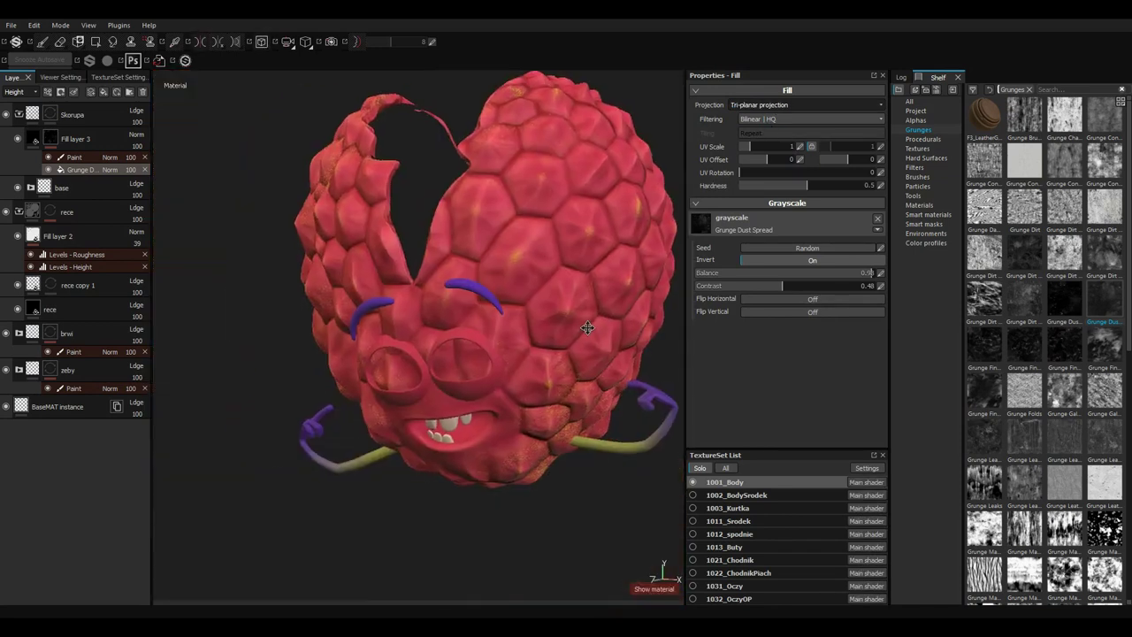
{"action": "key", "text": "m"}
{"action": "mouse_move", "coordinate": [521, 309]}
{"action": "left_mouse_down", "text": "alt"}
{"action": "mouse_move", "coordinate": [552, 299]}
{"action": "mouse_move", "coordinate": [637, 316]}
{"action": "mouse_move", "coordinate": [430, 313]}
{"action": "mouse_move", "coordinate": [587, 313]}
{"action": "mouse_move", "coordinate": [553, 316]}
{"action": "left_mouse_up", "text": "alt"}
{"action": "scroll", "coordinate": [530, 310], "scroll_direction": "up", "scroll_amount": 5}
{"action": "scroll", "coordinate": [467, 286], "scroll_direction": "up", "scroll_amount": 3}
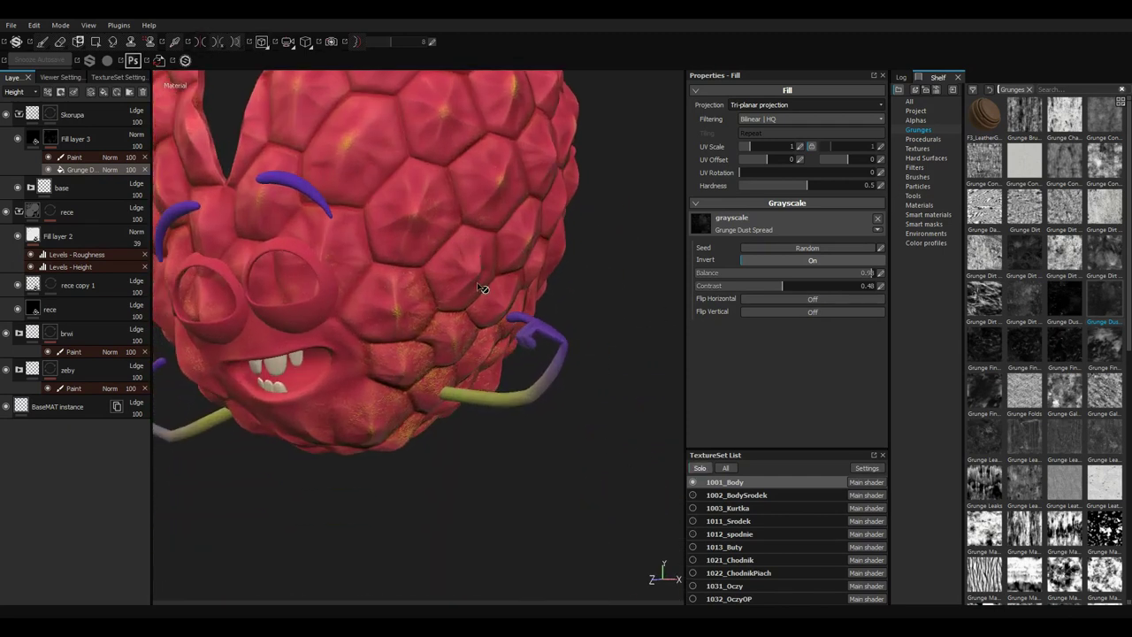
{"action": "key", "text": "c"}
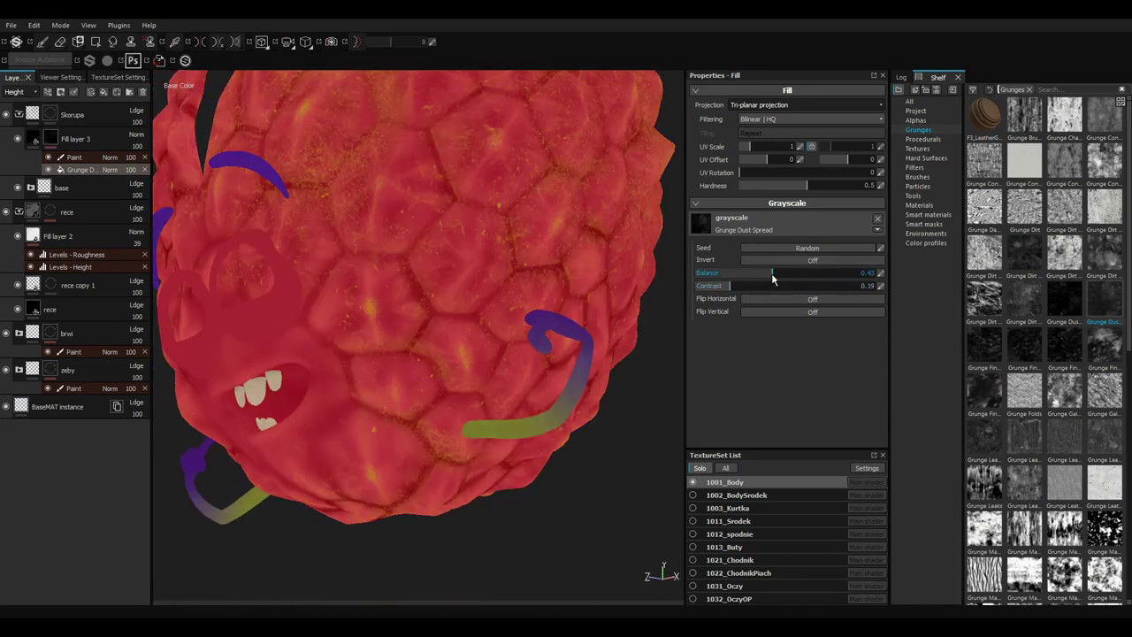
{"action": "mouse_move", "coordinate": [460, 239]}
{"action": "left_mouse_down", "text": "alt"}
{"action": "mouse_move", "coordinate": [433, 212]}
{"action": "mouse_move", "coordinate": [500, 282]}
{"action": "mouse_move", "coordinate": [399, 208]}
{"action": "mouse_move", "coordinate": [425, 233]}
{"action": "left_mouse_up", "text": "alt"}
{"action": "key", "text": "m"}
On the 1002_BodySrodek texture set, add a Lici_DISP16_1002 fill layer blended in Soft Light.
{"action": "key", "text": "c"}
{"action": "left_click", "coordinate": [737, 495]}
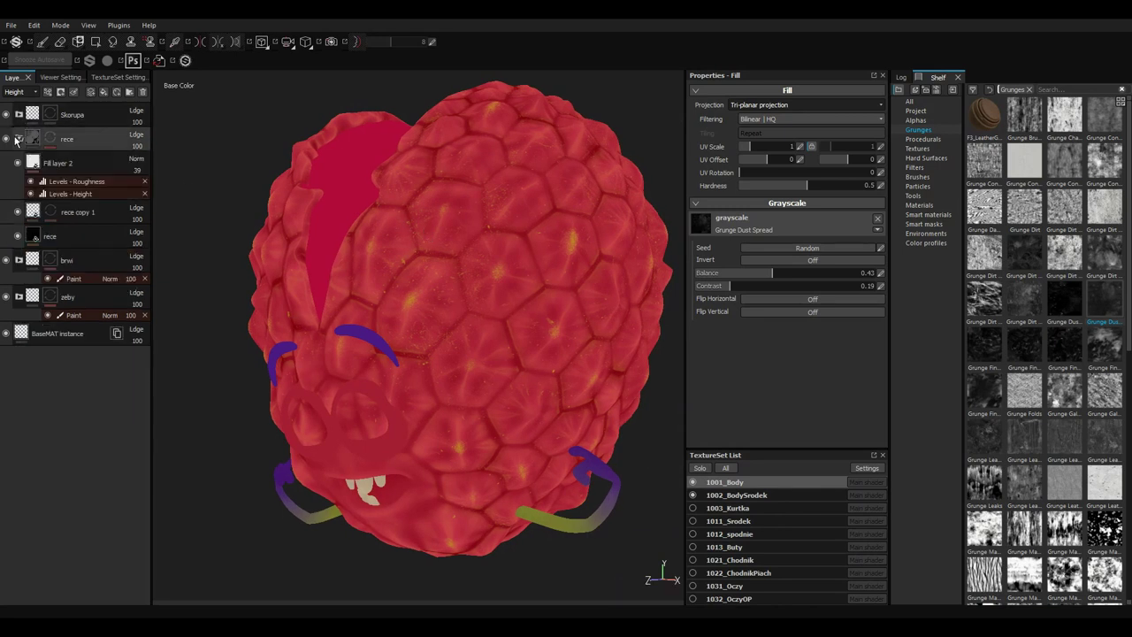
{"action": "left_click", "coordinate": [739, 498]}
{"action": "left_click", "coordinate": [104, 92]}
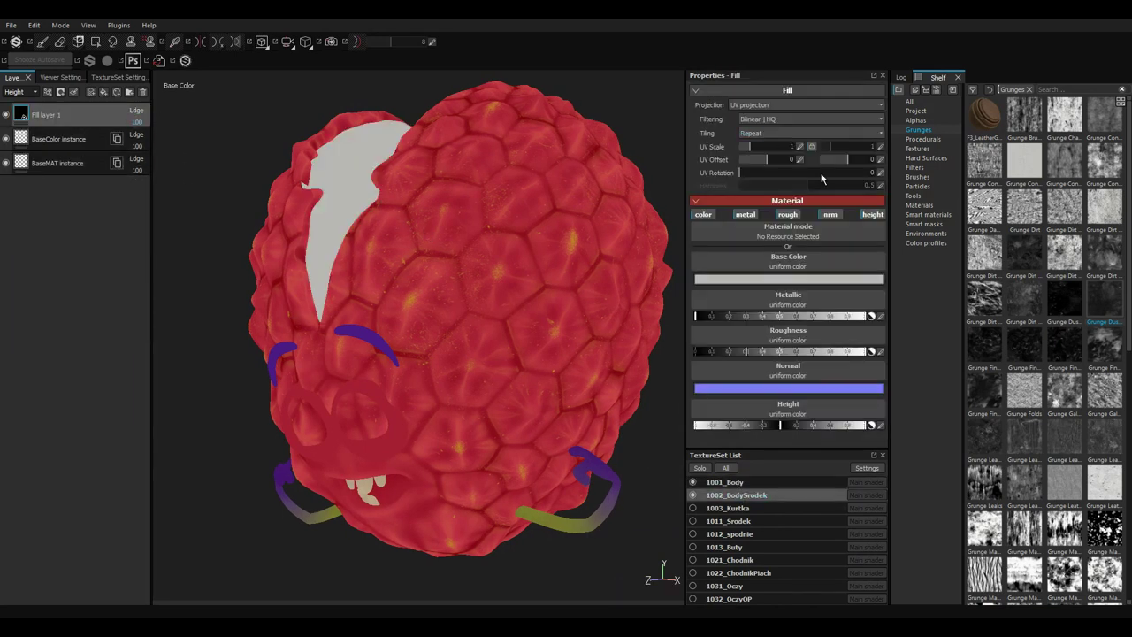
{"action": "left_click", "coordinate": [918, 112]}
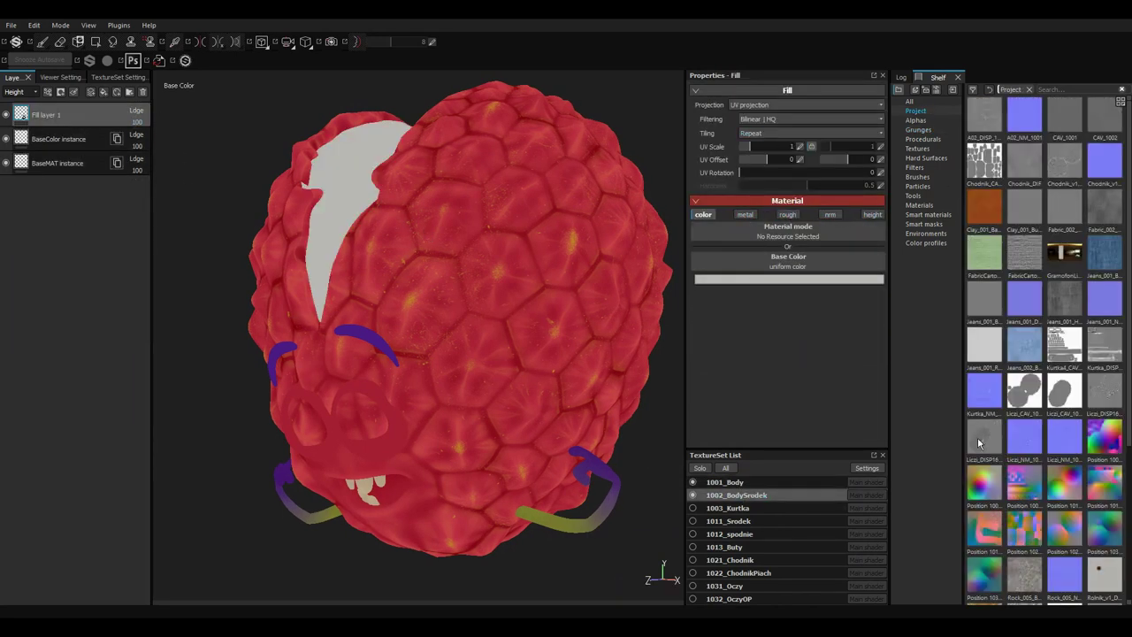
{"action": "left_click_drag", "start_coordinate": [489, 182], "coordinate": [566, 266], "text": "alt"}
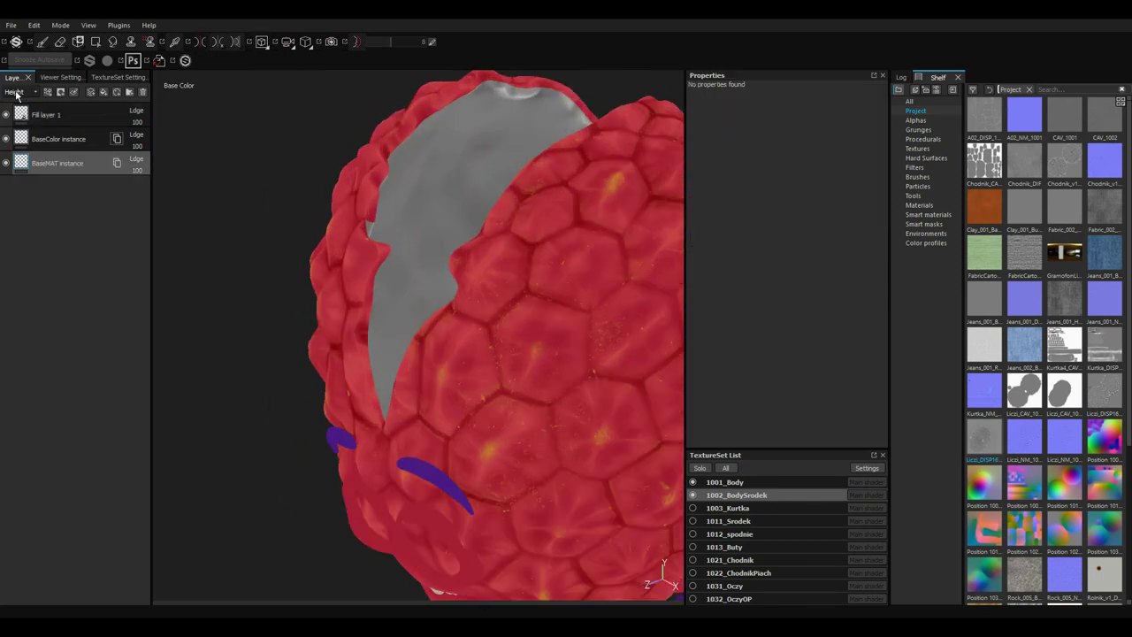
{"action": "left_click", "coordinate": [129, 114]}
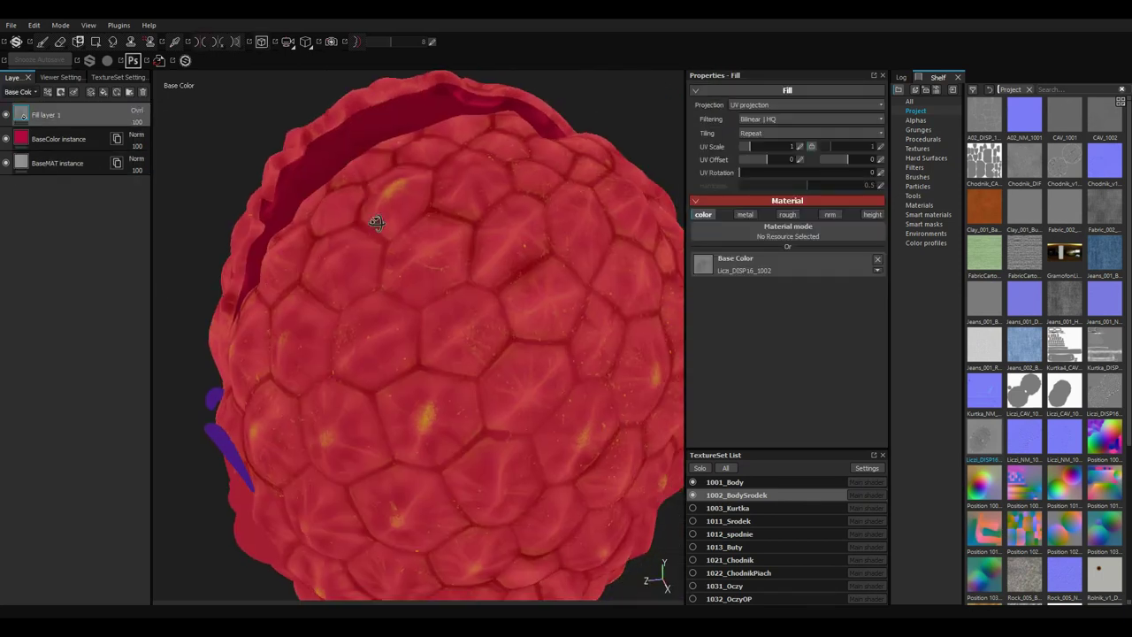
{"action": "mouse_move", "coordinate": [137, 121]}
{"action": "left_mouse_down"}
{"action": "mouse_move", "coordinate": [140, 137]}
{"action": "mouse_move", "coordinate": [137, 115]}
{"action": "left_mouse_up"}
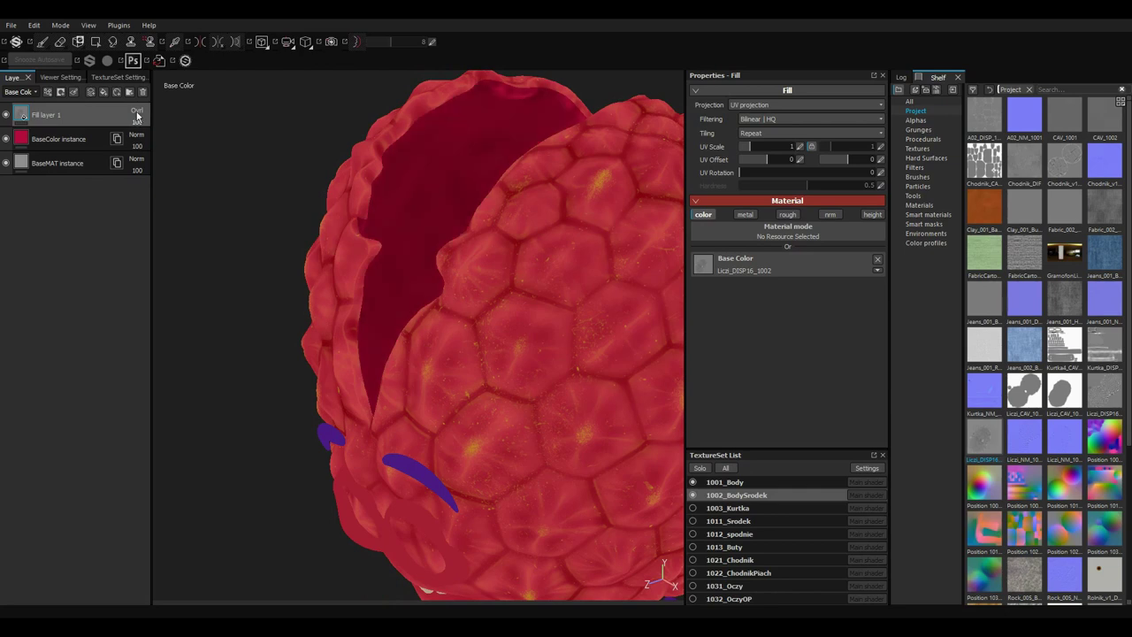
Toggle the new fill layer on and off to compare the inner cavity.
{"action": "mouse_move", "coordinate": [165, 347]}
{"action": "left_mouse_down", "text": "alt"}
{"action": "mouse_move", "coordinate": [227, 283]}
{"action": "mouse_move", "coordinate": [293, 434]}
{"action": "mouse_move", "coordinate": [109, 347]}
{"action": "mouse_move", "coordinate": [392, 321]}
{"action": "mouse_move", "coordinate": [221, 221]}
{"action": "left_mouse_up", "text": "alt"}
{"action": "left_click", "coordinate": [6, 115]}
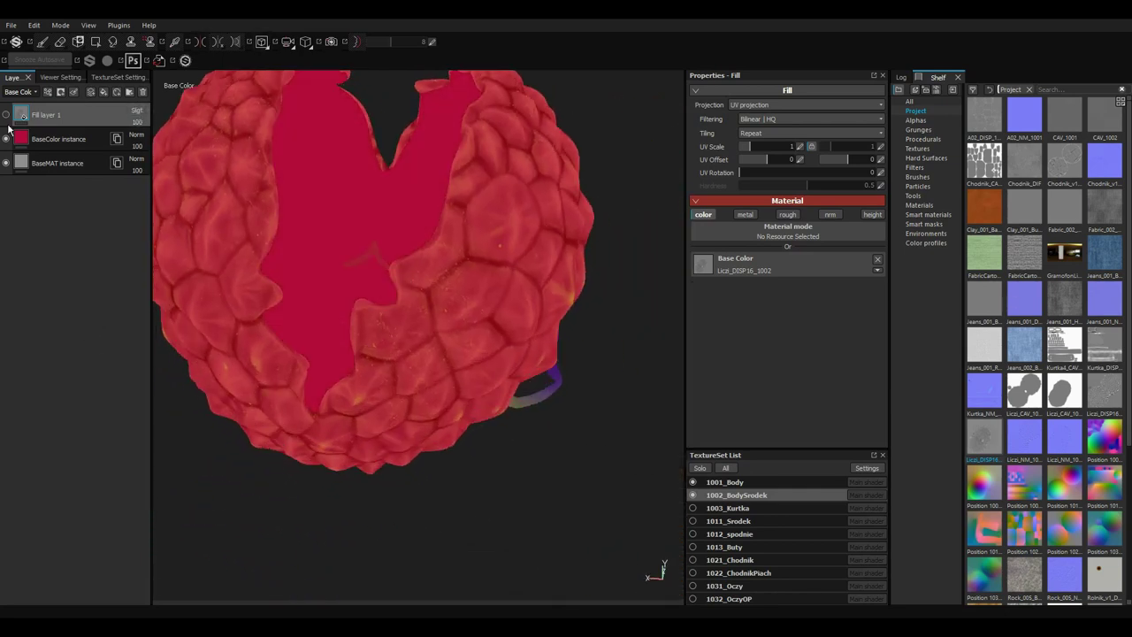
{"action": "left_click", "coordinate": [6, 139]}
{"action": "left_click", "coordinate": [6, 140]}
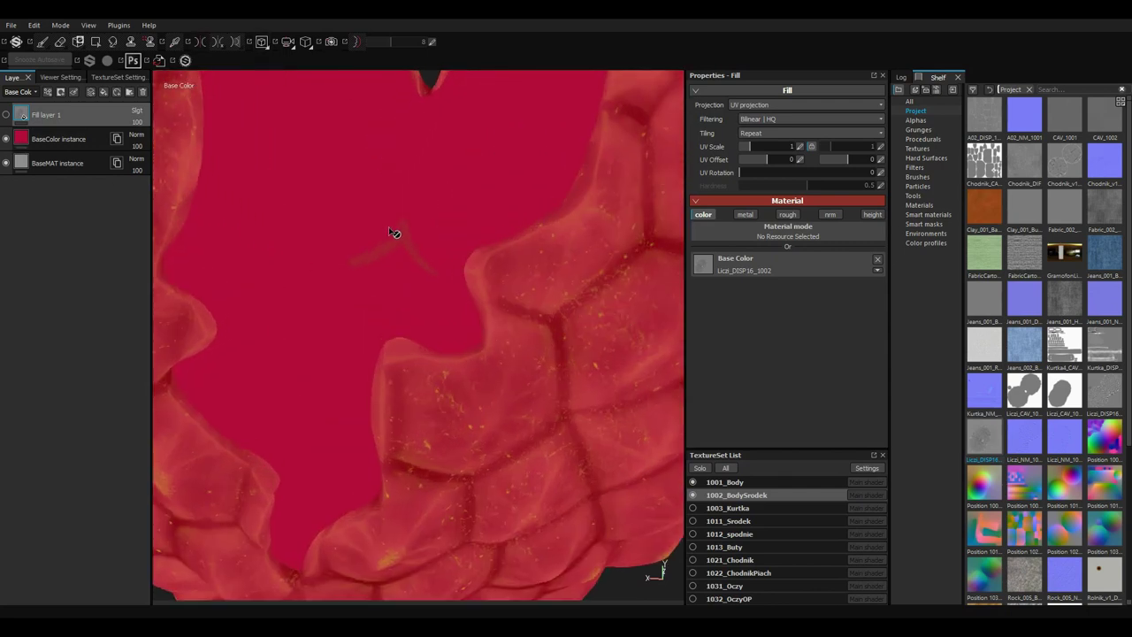
{"action": "mouse_move", "coordinate": [392, 233]}
{"action": "left_mouse_down", "text": "alt"}
{"action": "mouse_move", "coordinate": [430, 442]}
{"action": "mouse_move", "coordinate": [404, 274]}
{"action": "left_mouse_up", "text": "alt"}
{"action": "left_click", "coordinate": [6, 115]}
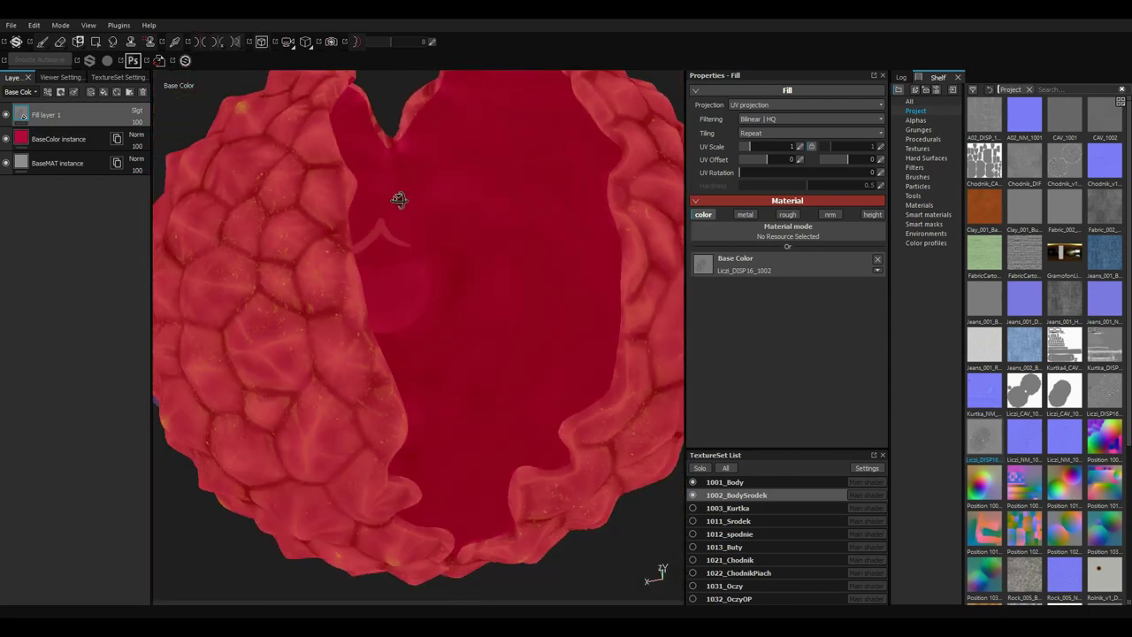
{"action": "mouse_move", "coordinate": [397, 197]}
{"action": "left_mouse_down", "text": "alt"}
{"action": "mouse_move", "coordinate": [225, 96]}
{"action": "mouse_move", "coordinate": [380, 233]}
{"action": "mouse_move", "coordinate": [644, 188]}
{"action": "left_mouse_up", "text": "alt"}
{"action": "mouse_move", "coordinate": [644, 188]}
{"action": "right_mouse_down", "text": "alt"}
{"action": "mouse_move", "coordinate": [515, 255]}
{"action": "mouse_move", "coordinate": [464, 303]}
{"action": "right_mouse_up", "text": "alt"}
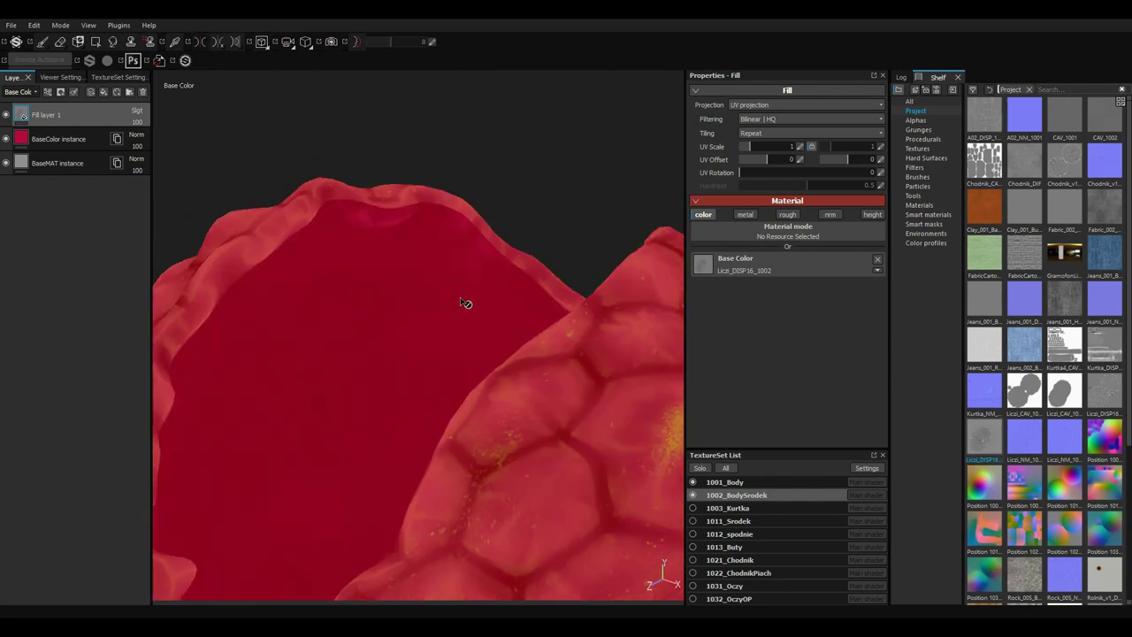
{"action": "left_click", "coordinate": [6, 115]}
{"action": "left_click", "coordinate": [6, 116]}
{"action": "key", "text": "1"}
{"action": "left_click", "coordinate": [917, 120]}
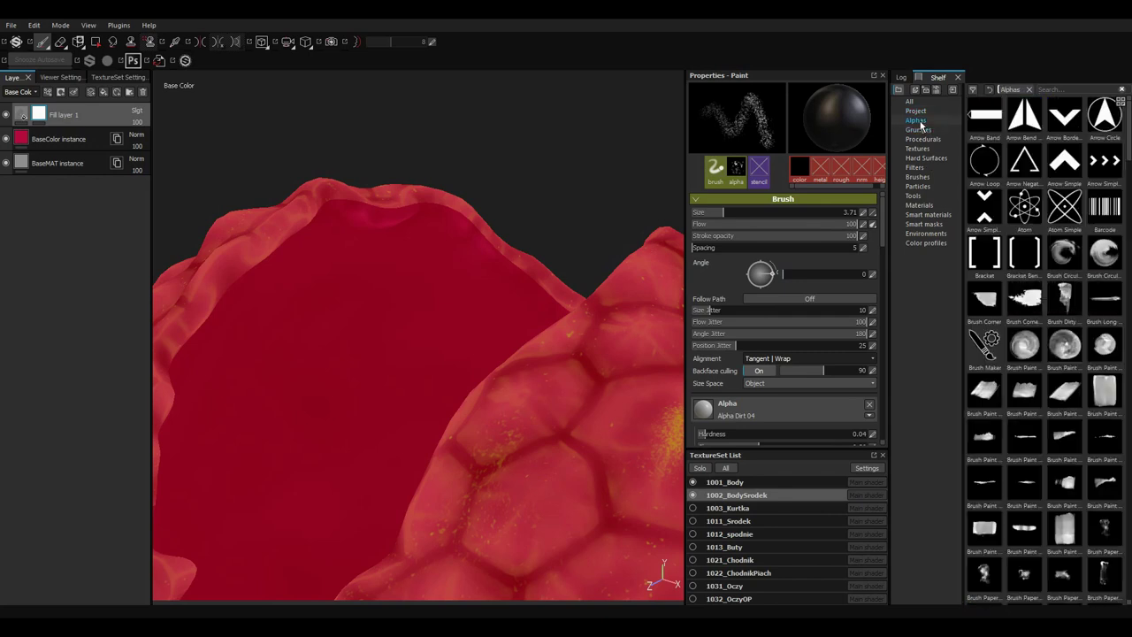
{"action": "left_click", "coordinate": [1024, 301]}
{"action": "scroll", "coordinate": [522, 276], "scroll_direction": "up", "scroll_amount": 3}
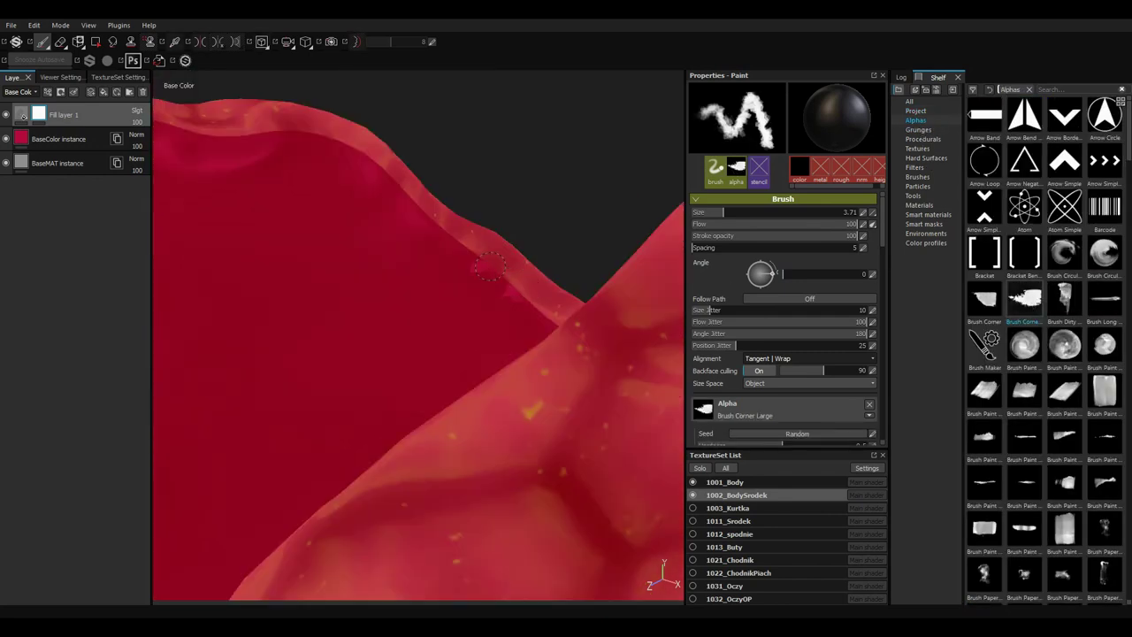
{"action": "left_click_drag", "start_coordinate": [384, 182], "coordinate": [543, 316], "text": "alt"}
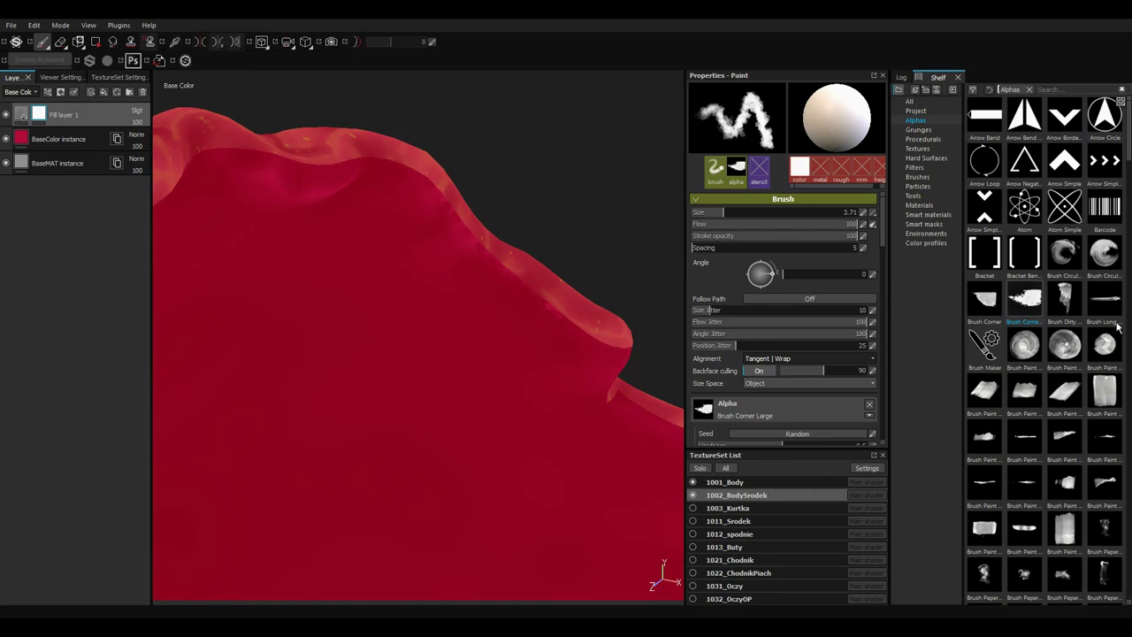
{"action": "scroll", "coordinate": [1118, 327], "scroll_direction": "down", "scroll_amount": 5}
{"action": "scroll", "coordinate": [1102, 358], "scroll_direction": "down", "scroll_amount": 5}
{"action": "scroll", "coordinate": [1085, 391], "scroll_direction": "down", "scroll_amount": 5}
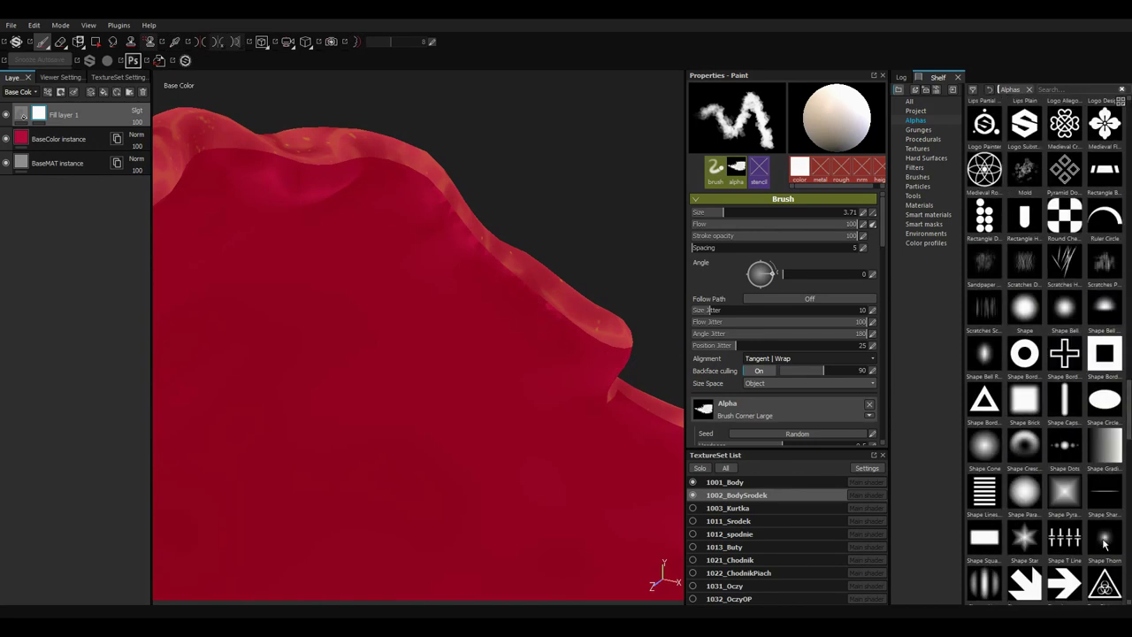
{"action": "left_click", "coordinate": [984, 444]}
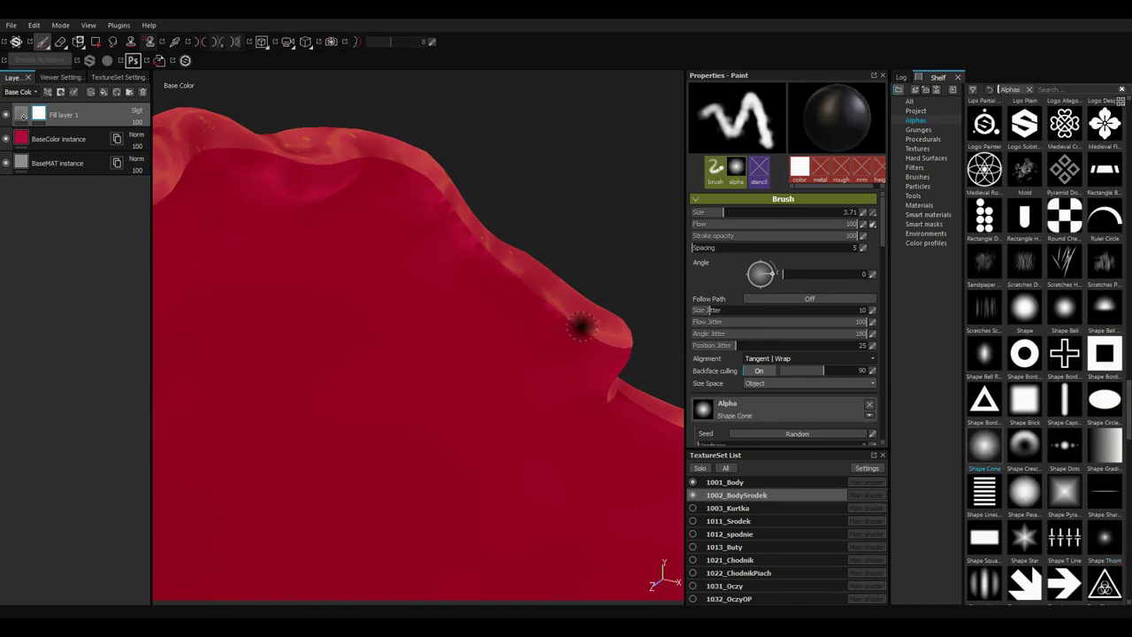
{"action": "right_click_drag", "start_coordinate": [581, 328], "coordinate": [591, 329], "text": "ctrl"}
{"action": "left_click_drag", "start_coordinate": [599, 334], "coordinate": [553, 321], "text": "alt"}
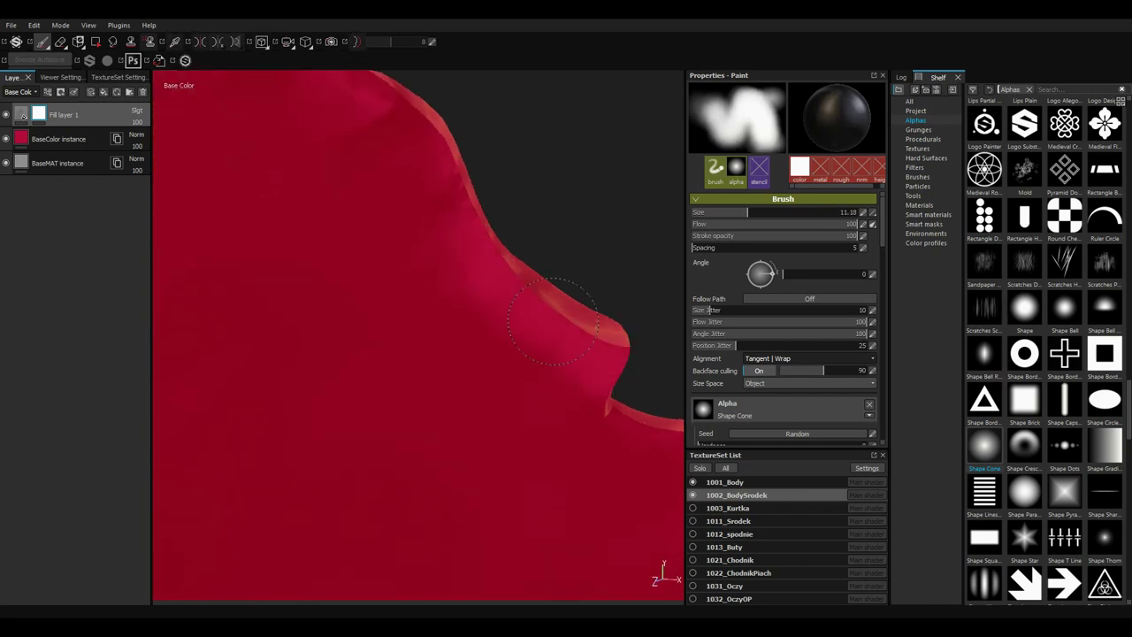
{"action": "left_click", "coordinate": [1104, 536]}
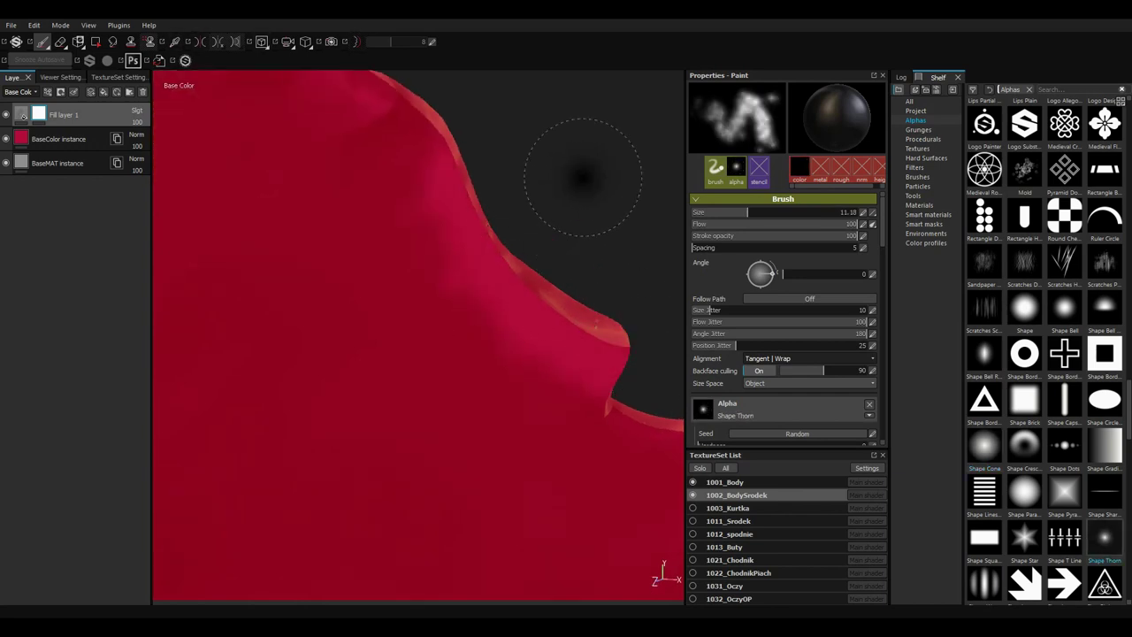
{"action": "scroll", "coordinate": [1002, 177], "scroll_direction": "up", "scroll_amount": 5}
{"action": "scroll", "coordinate": [1025, 354], "scroll_direction": "down", "scroll_amount": 5}
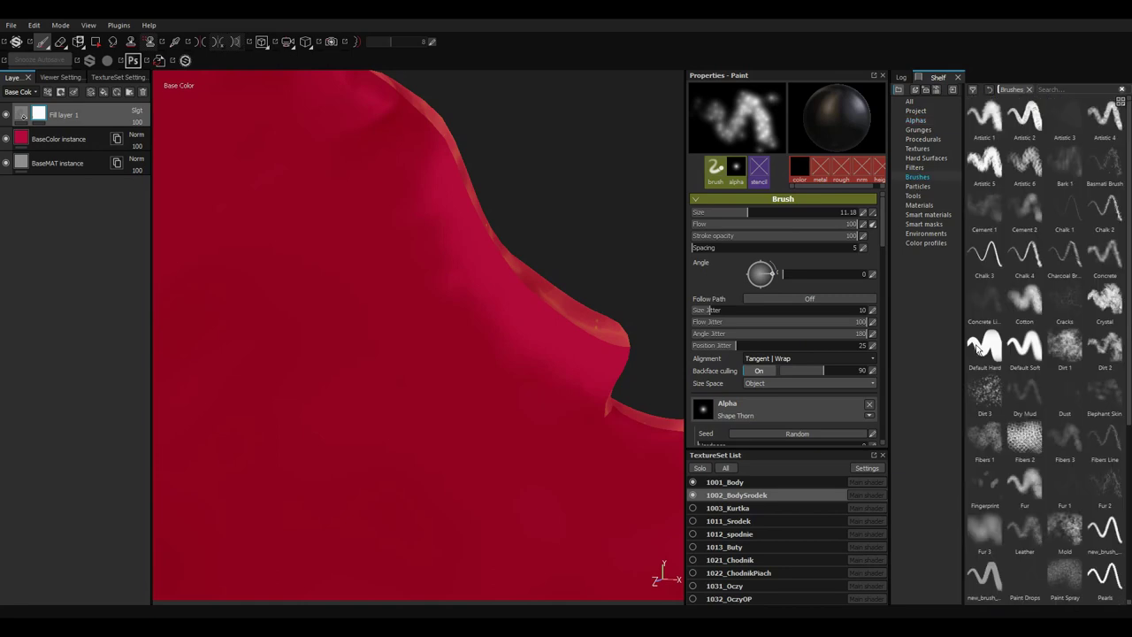
{"action": "left_click", "coordinate": [1026, 354]}
{"action": "scroll", "coordinate": [1076, 398], "scroll_direction": "down", "scroll_amount": 10}
{"action": "scroll", "coordinate": [1077, 398], "scroll_direction": "down", "scroll_amount": 2}
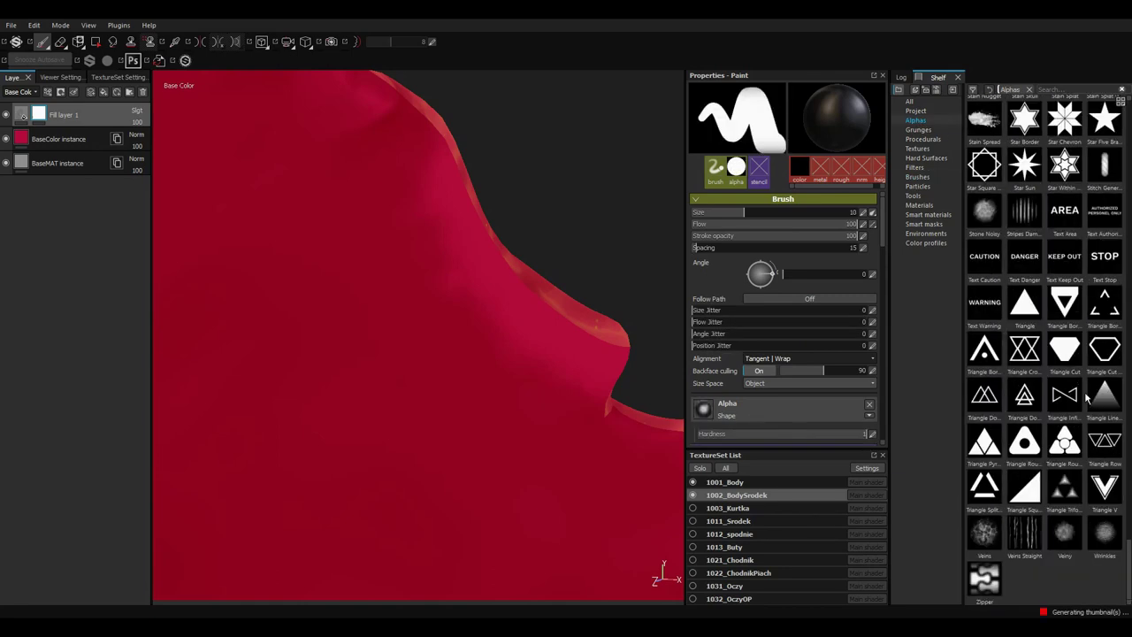
{"action": "scroll", "coordinate": [1097, 425], "scroll_direction": "up", "scroll_amount": 3}
{"action": "scroll", "coordinate": [1097, 425], "scroll_direction": "up", "scroll_amount": 3}
{"action": "scroll", "coordinate": [1119, 455], "scroll_direction": "up", "scroll_amount": 3}
{"action": "left_click", "coordinate": [1105, 504]}
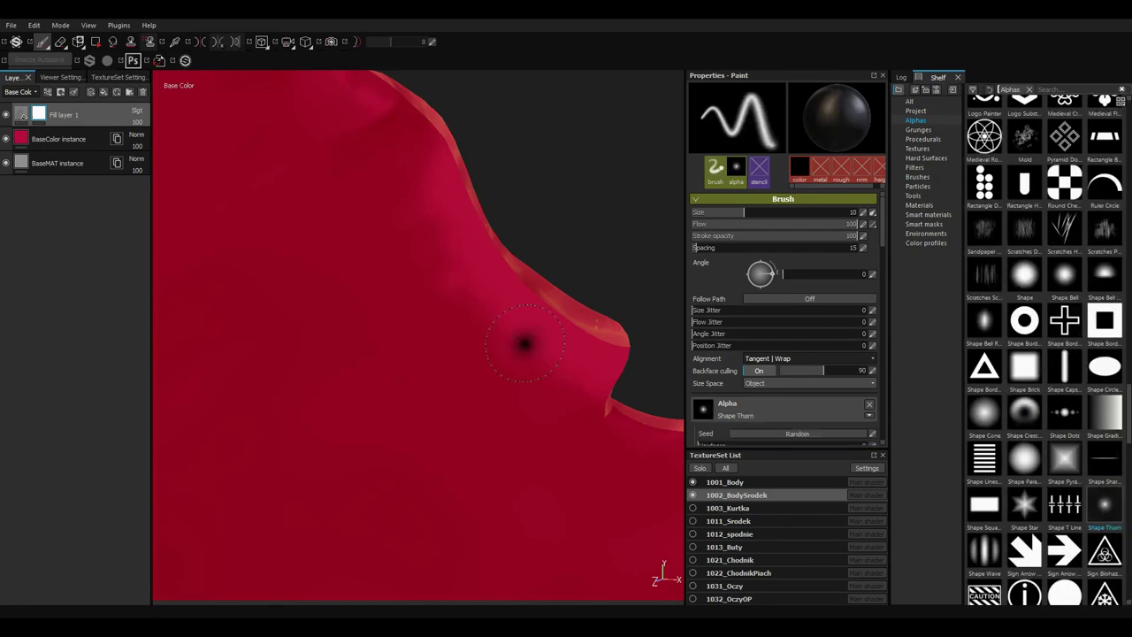
{"action": "right_click_drag", "start_coordinate": [539, 384], "coordinate": [584, 390], "text": "ctrl"}
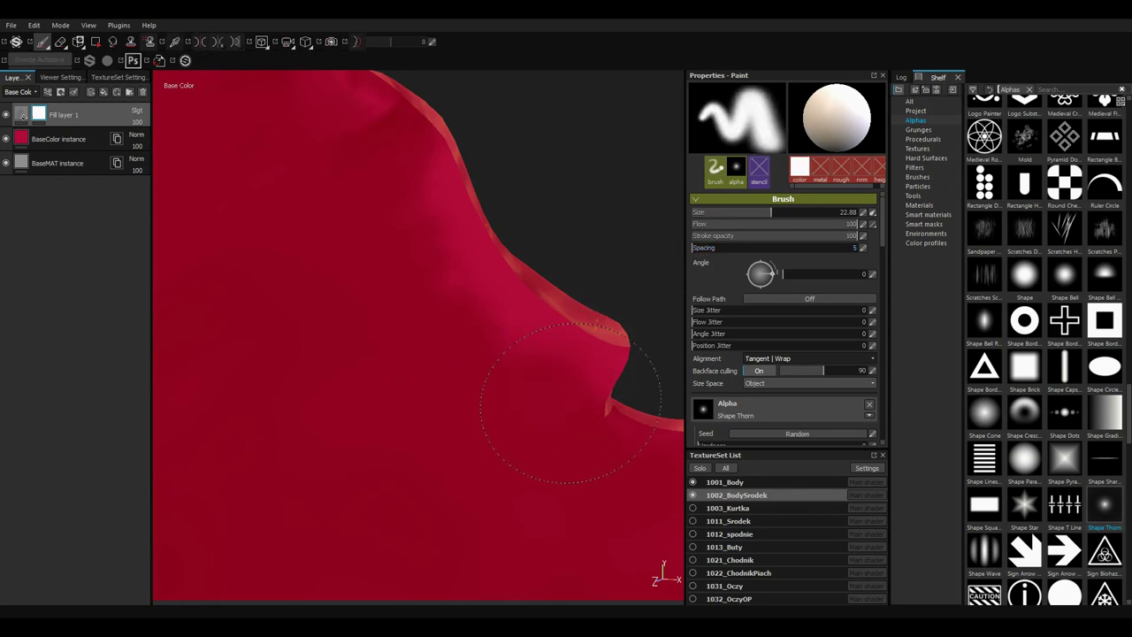
{"action": "scroll", "coordinate": [468, 328], "scroll_direction": "down", "scroll_amount": 5}
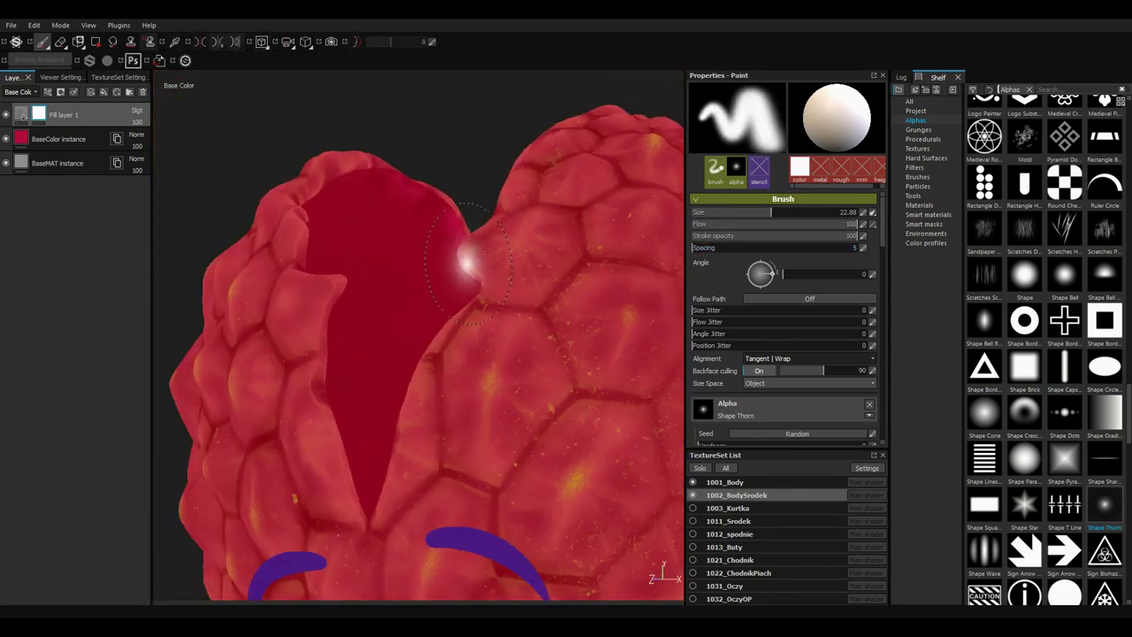
{"action": "left_click_drag", "start_coordinate": [468, 328], "coordinate": [550, 325], "text": "alt"}
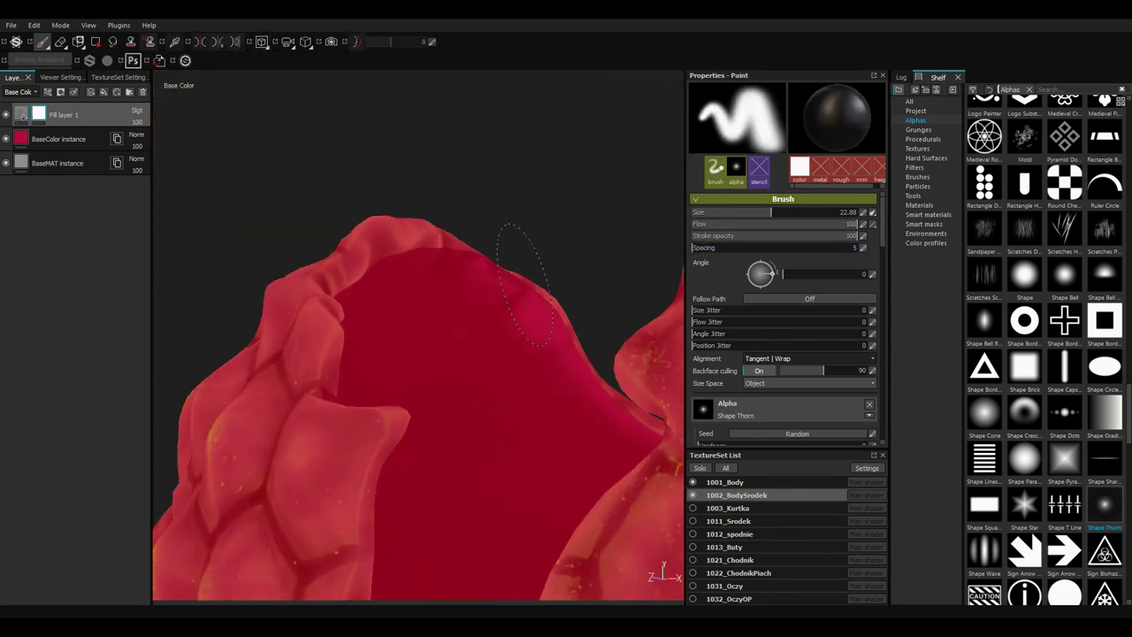
{"action": "mouse_move", "coordinate": [518, 378]}
{"action": "left_mouse_down", "text": "alt"}
{"action": "mouse_move", "coordinate": [347, 340]}
{"action": "mouse_move", "coordinate": [363, 378]}
{"action": "left_mouse_up", "text": "alt"}
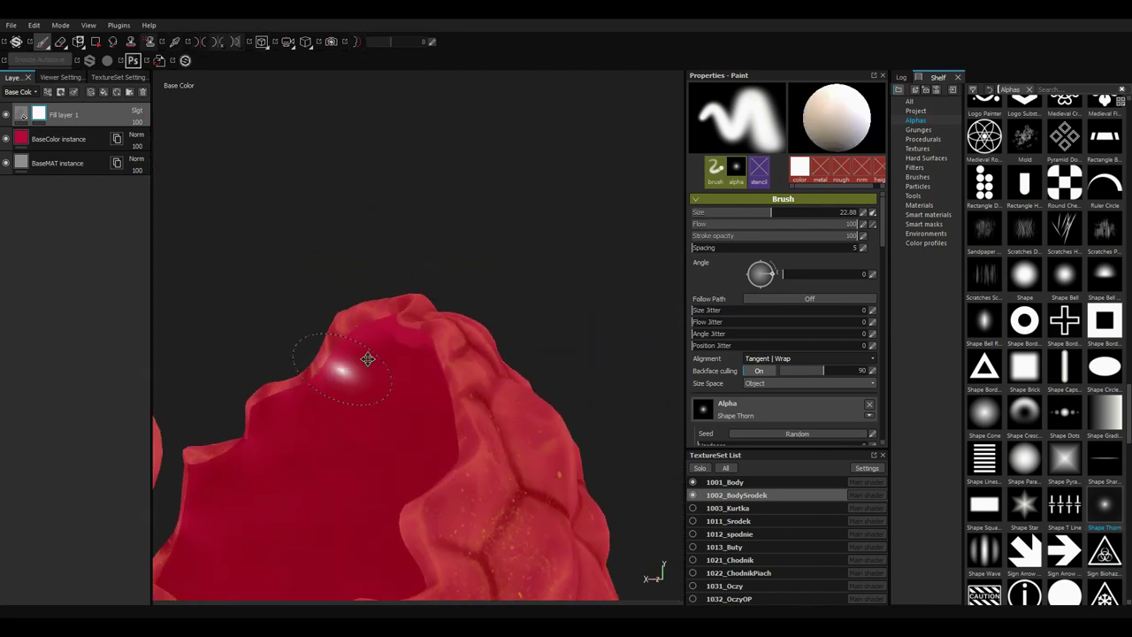
{"action": "mouse_move", "coordinate": [390, 413]}
{"action": "left_mouse_down", "text": "alt"}
{"action": "mouse_move", "coordinate": [466, 245]}
{"action": "mouse_move", "coordinate": [599, 298]}
{"action": "mouse_move", "coordinate": [530, 375]}
{"action": "mouse_move", "coordinate": [572, 321]}
{"action": "left_mouse_up", "text": "alt"}
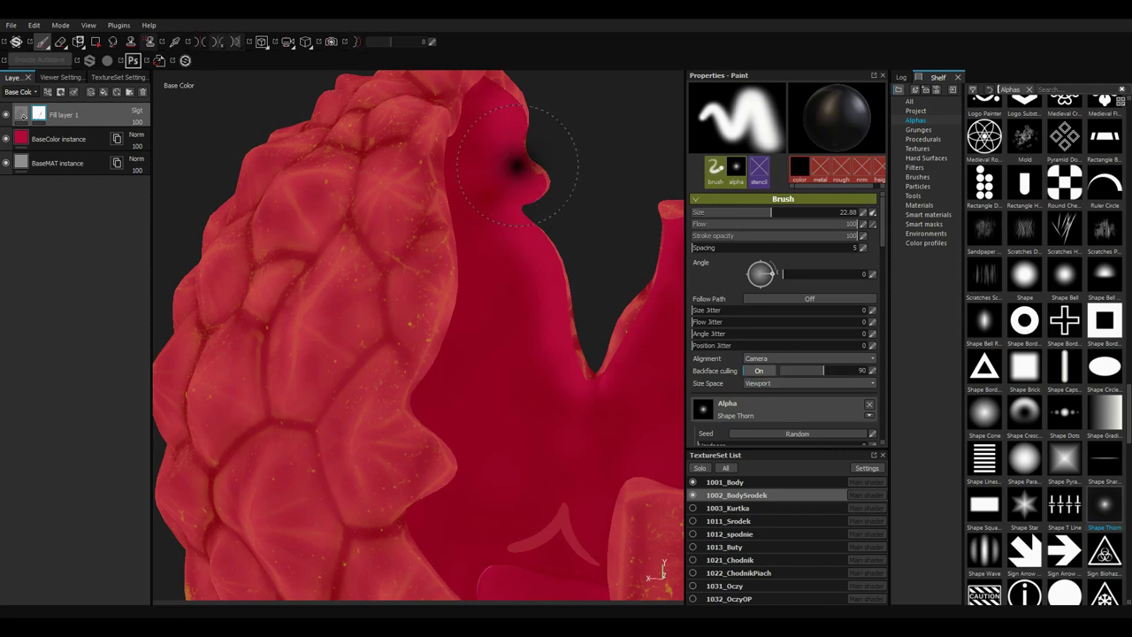
{"action": "mouse_move", "coordinate": [522, 239]}
{"action": "left_mouse_down", "text": "alt"}
{"action": "mouse_move", "coordinate": [523, 380]}
{"action": "mouse_move", "coordinate": [637, 239]}
{"action": "mouse_move", "coordinate": [623, 358]}
{"action": "mouse_move", "coordinate": [298, 404]}
{"action": "mouse_move", "coordinate": [577, 338]}
{"action": "mouse_move", "coordinate": [528, 299]}
{"action": "left_mouse_up", "text": "alt"}
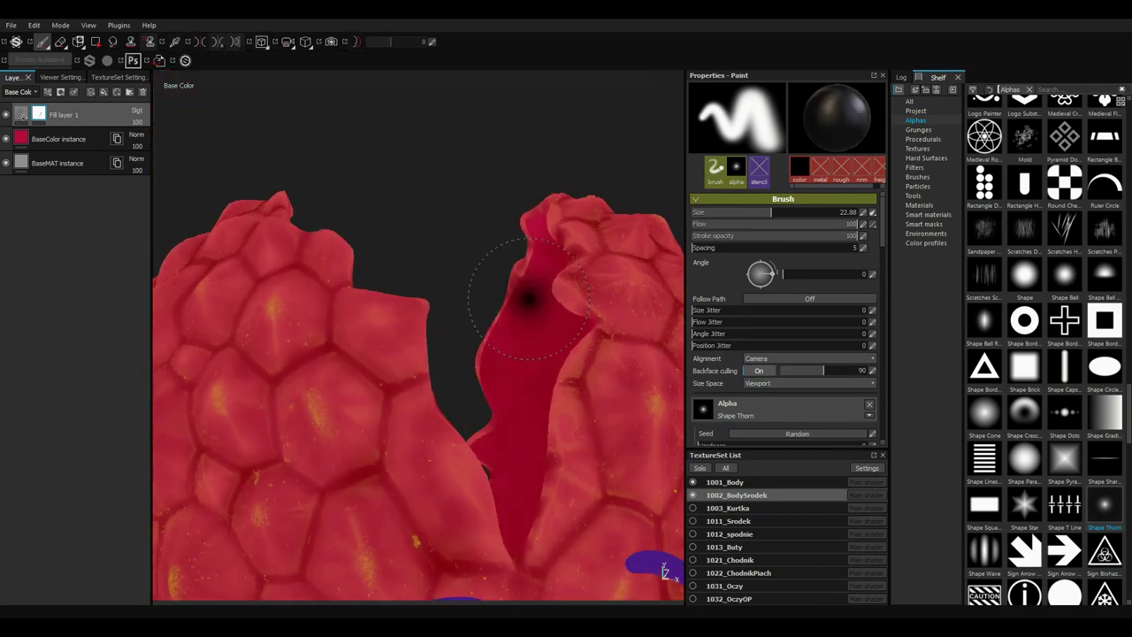
{"action": "left_click_drag", "start_coordinate": [501, 409], "coordinate": [522, 316], "text": "alt"}
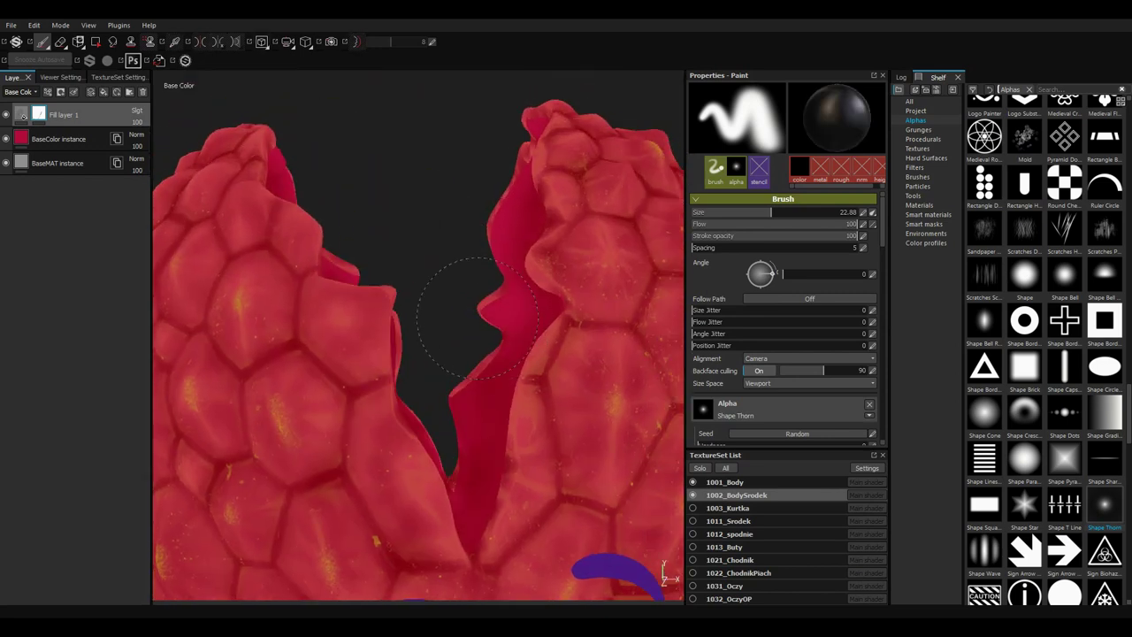
{"action": "left_click_drag", "start_coordinate": [484, 366], "coordinate": [561, 253], "text": "alt"}
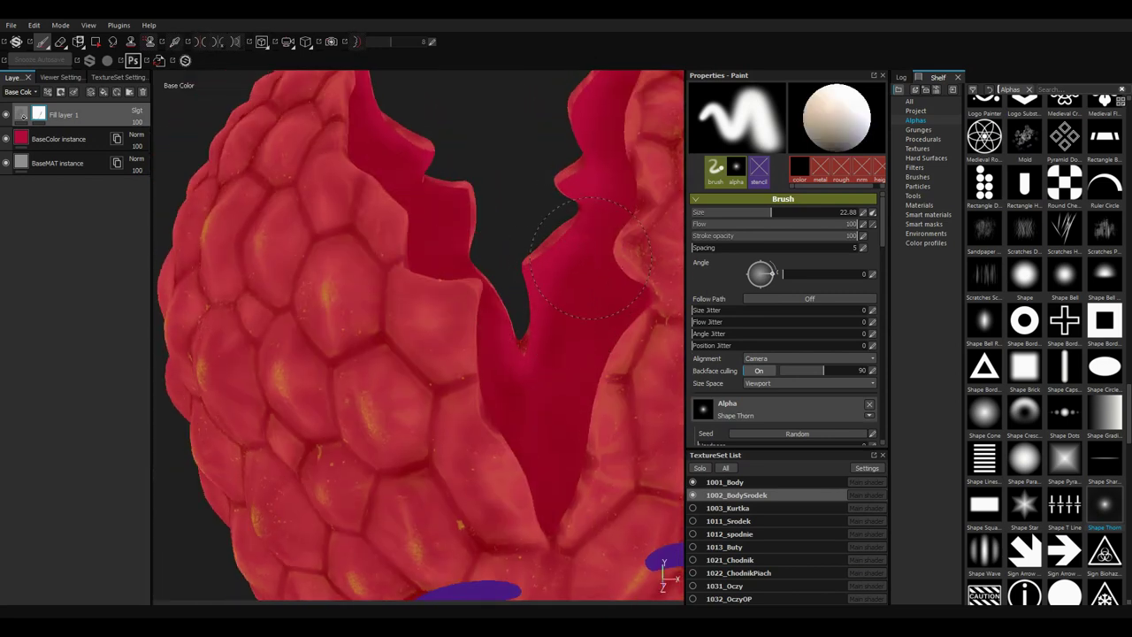
{"action": "mouse_move", "coordinate": [529, 349]}
{"action": "left_mouse_down", "text": "alt"}
{"action": "mouse_move", "coordinate": [546, 309]}
{"action": "mouse_move", "coordinate": [481, 366]}
{"action": "mouse_move", "coordinate": [517, 371]}
{"action": "mouse_move", "coordinate": [543, 291]}
{"action": "mouse_move", "coordinate": [530, 336]}
{"action": "left_mouse_up", "text": "alt"}
Add a colour-only fill layer on the inner flesh, tinted orange at 11 opacity.
{"action": "left_click", "coordinate": [102, 92]}
{"action": "left_click", "coordinate": [746, 214]}
{"action": "left_click", "coordinate": [787, 214]}
{"action": "left_click", "coordinate": [830, 214]}
{"action": "left_click", "coordinate": [872, 214]}
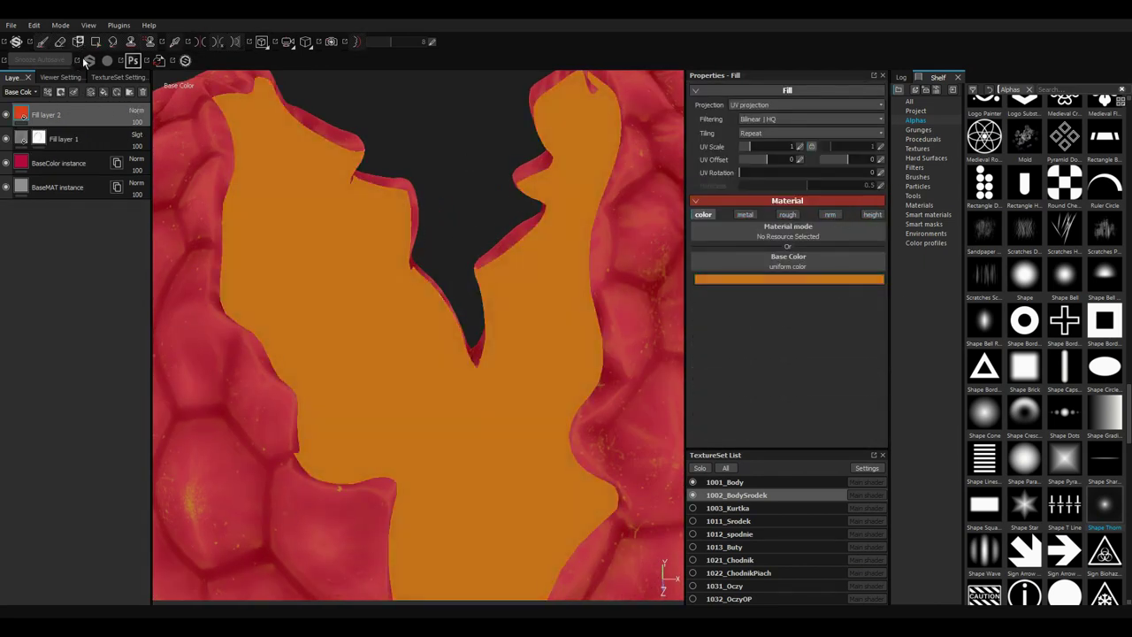
{"action": "left_click_drag", "start_coordinate": [136, 122], "coordinate": [131, 137]}
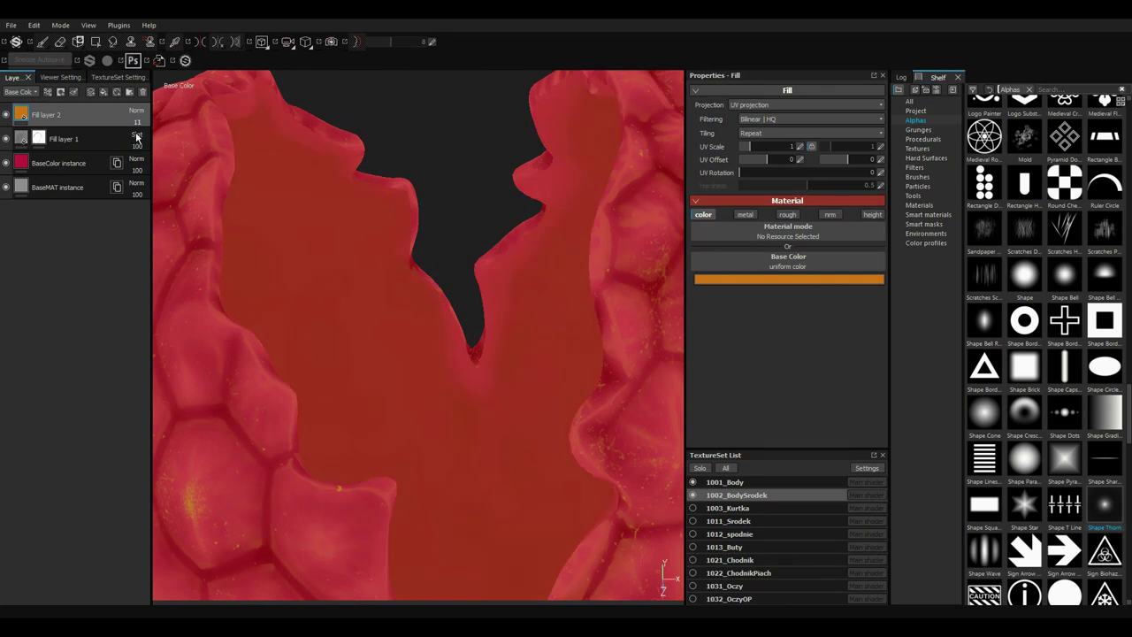
Move Fill layer 2 below Fill layer 1 and zoom out to view the inner surface.
{"action": "left_click", "coordinate": [136, 137]}
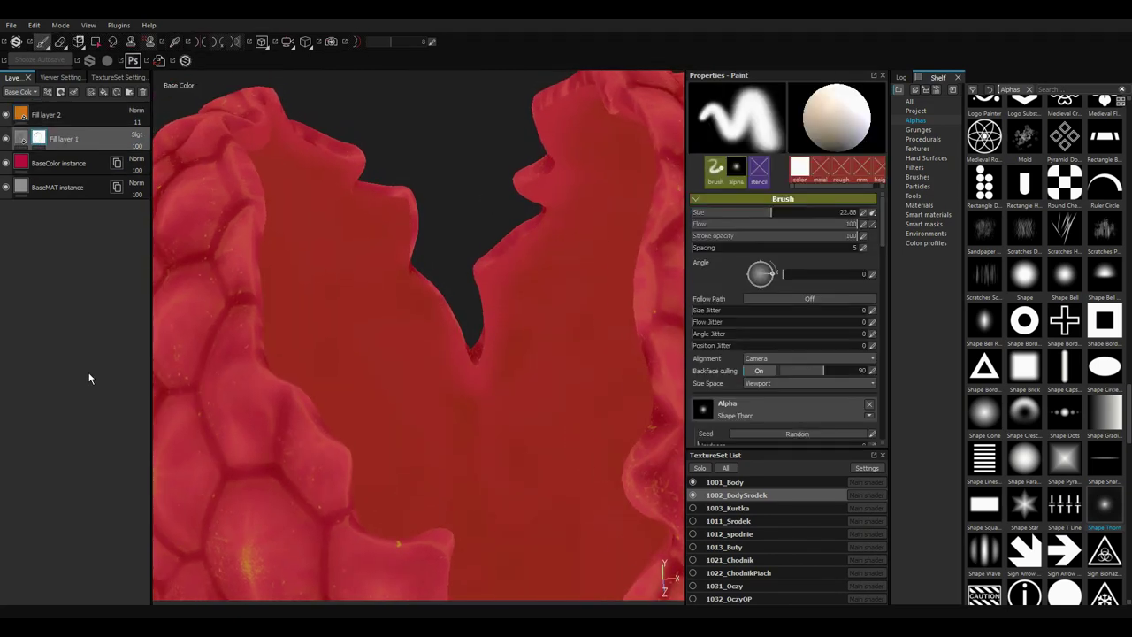
{"action": "double_click", "coordinate": [60, 115]}
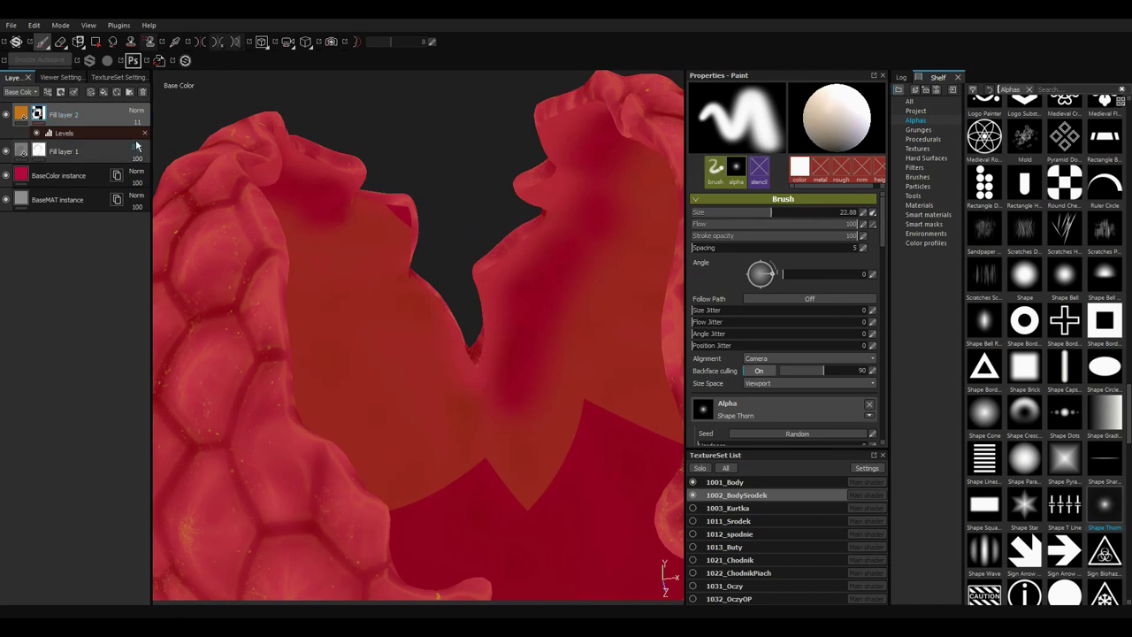
{"action": "left_click_drag", "start_coordinate": [38, 113], "coordinate": [38, 139]}
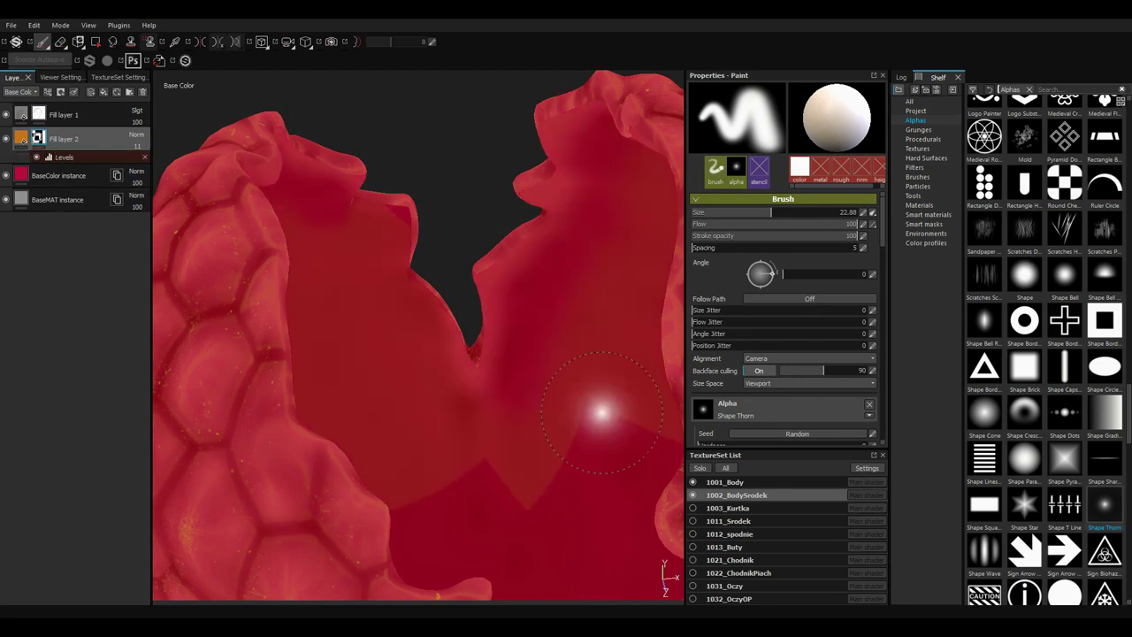
{"action": "mouse_move", "coordinate": [575, 446]}
{"action": "left_mouse_down", "text": "alt"}
{"action": "mouse_move", "coordinate": [459, 331]}
{"action": "mouse_move", "coordinate": [456, 302]}
{"action": "mouse_move", "coordinate": [442, 301]}
{"action": "left_mouse_up", "text": "alt"}
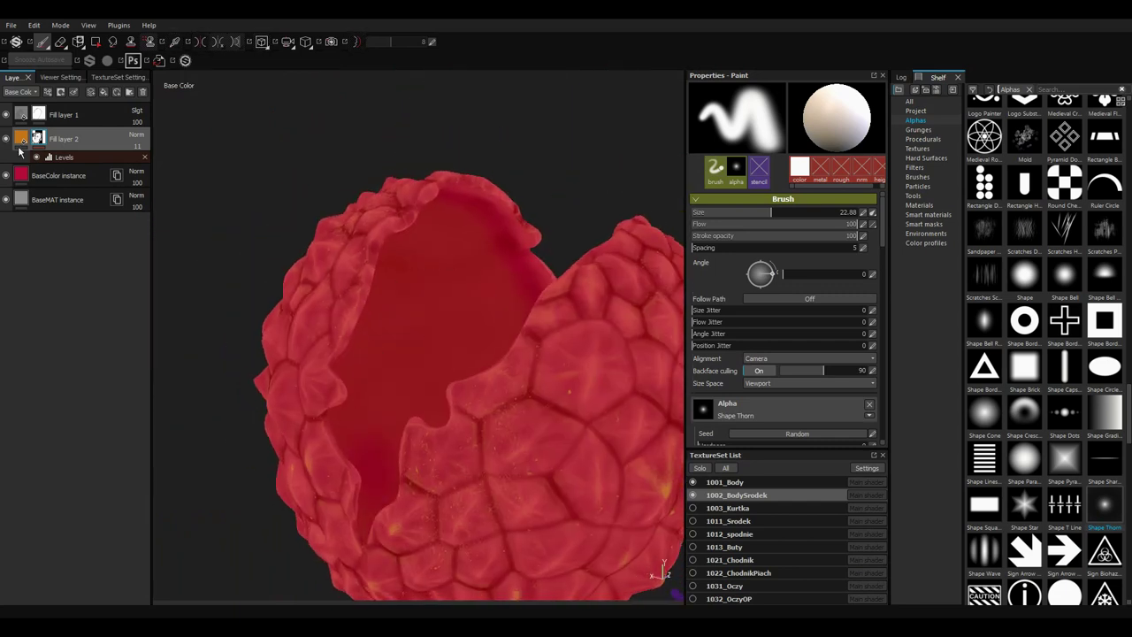
{"action": "right_click_drag", "start_coordinate": [443, 301], "coordinate": [405, 301], "text": "alt"}
{"action": "left_click_drag", "start_coordinate": [405, 301], "coordinate": [468, 298], "text": "alt"}
Turn Solo off so every texture set shows, in full material view.
{"action": "left_click", "coordinate": [705, 468]}
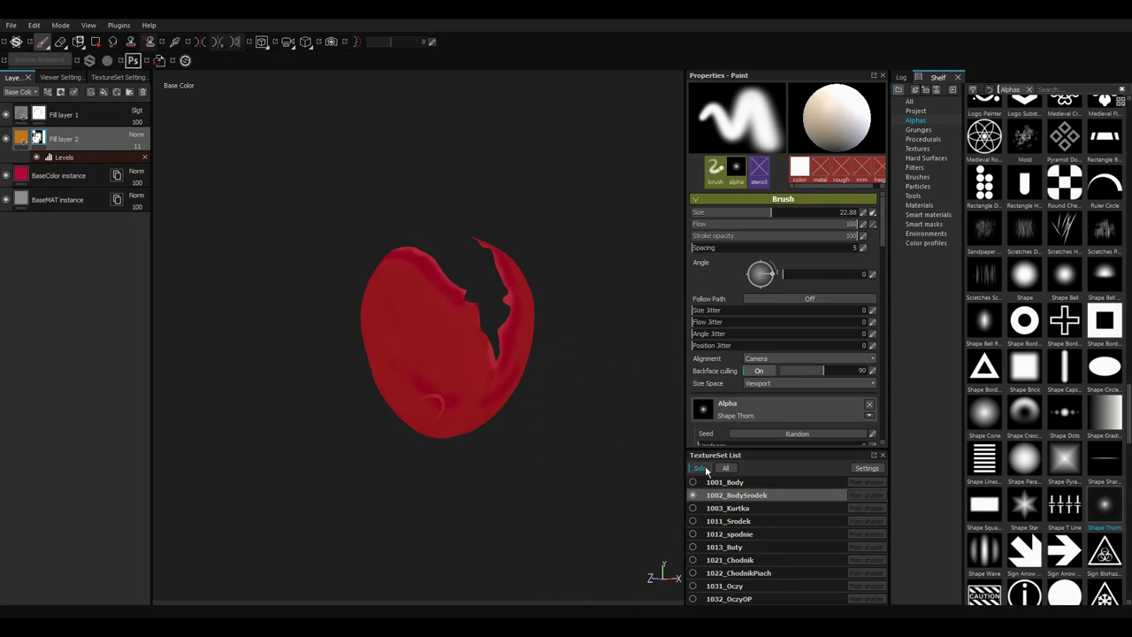
{"action": "left_click", "coordinate": [704, 469]}
{"action": "left_click", "coordinate": [727, 468]}
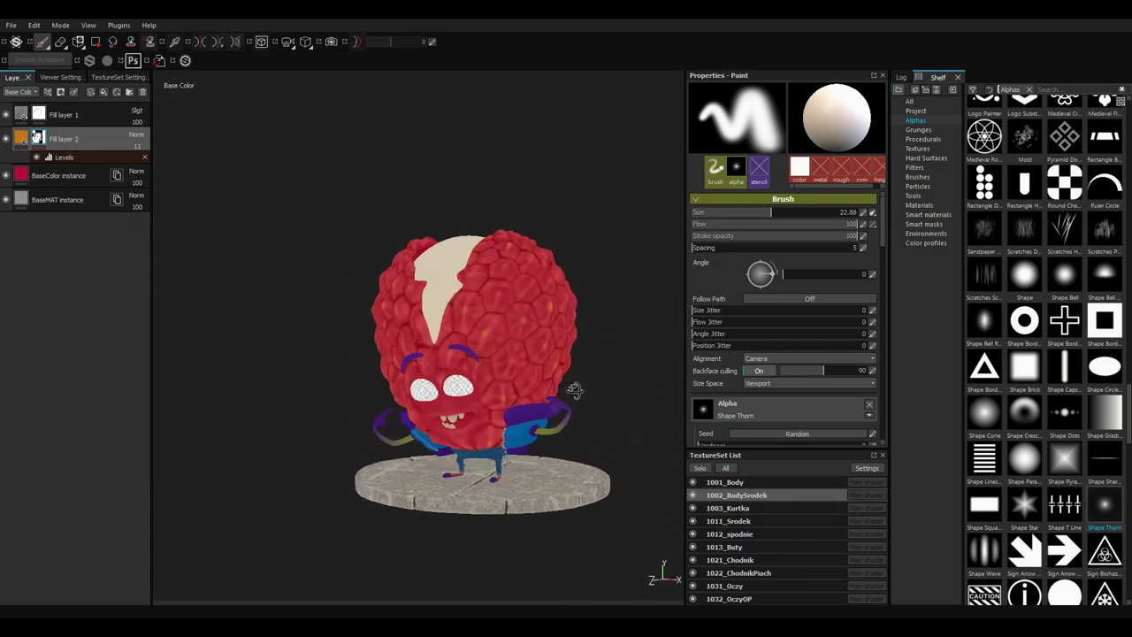
{"action": "key", "text": "m"}
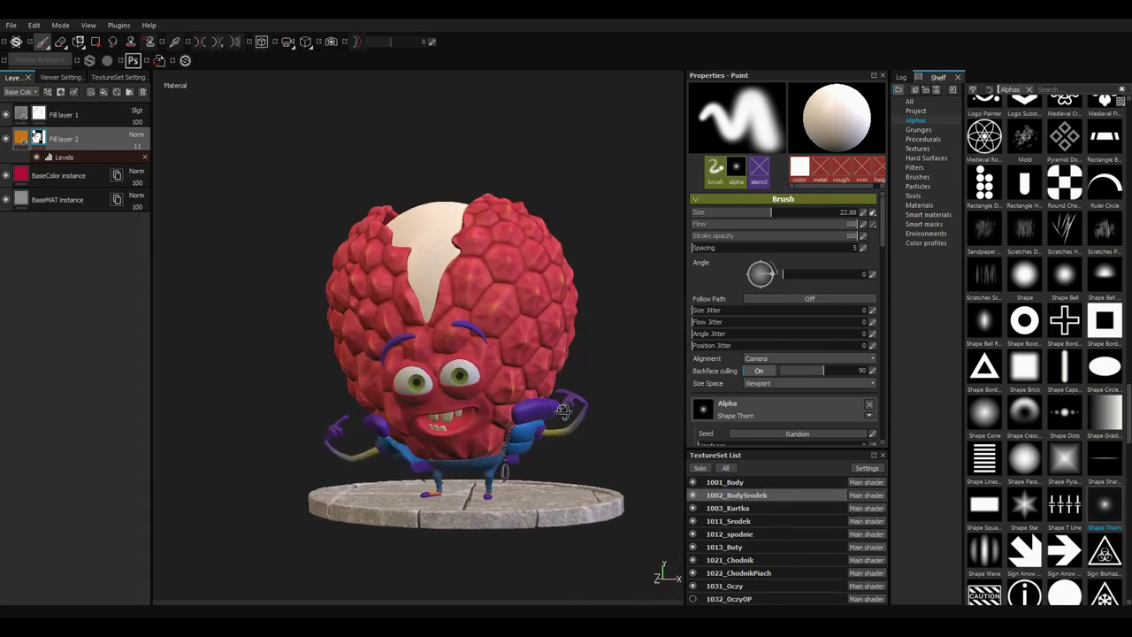
{"action": "left_click_drag", "start_coordinate": [517, 467], "coordinate": [566, 442], "text": "alt"}
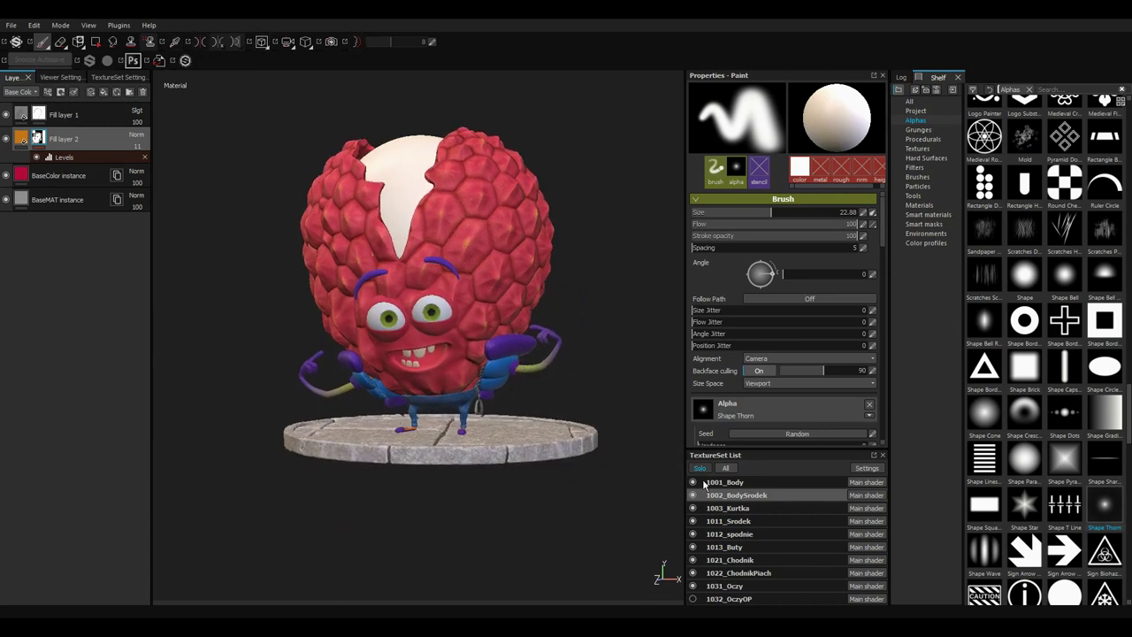
Solo the 1021_Chodnik pedestal texture set and open its TextureSet Settings.
{"action": "left_click", "coordinate": [741, 560]}
{"action": "middle_click_drag", "start_coordinate": [593, 335], "coordinate": [548, 365], "text": "alt"}
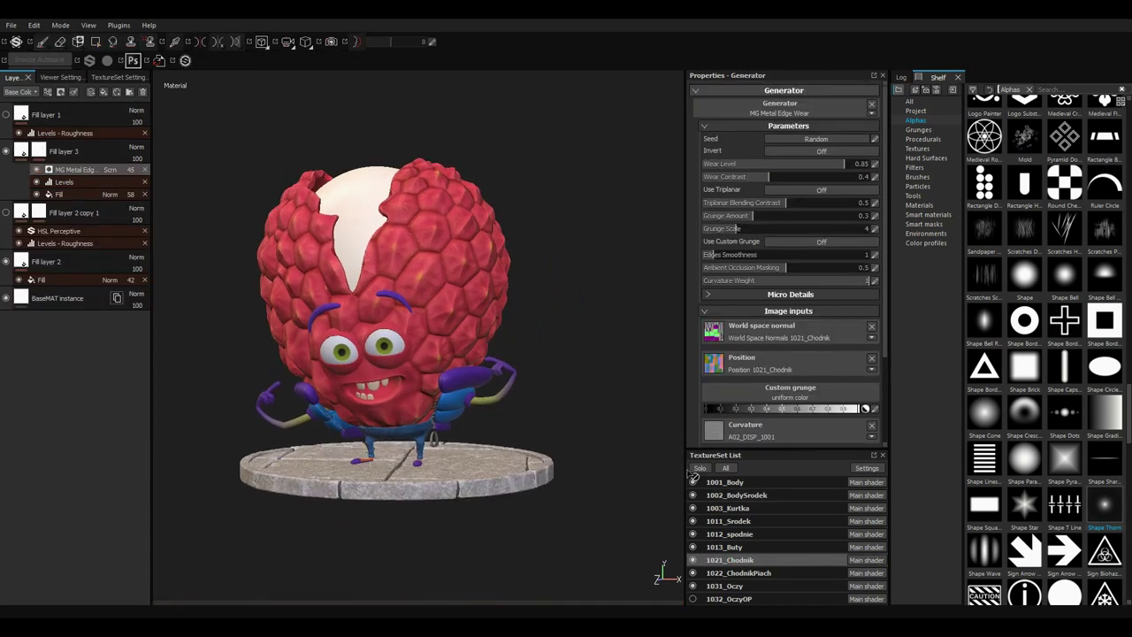
{"action": "left_click", "coordinate": [701, 467]}
{"action": "left_click_drag", "start_coordinate": [467, 495], "coordinate": [413, 394], "text": "alt"}
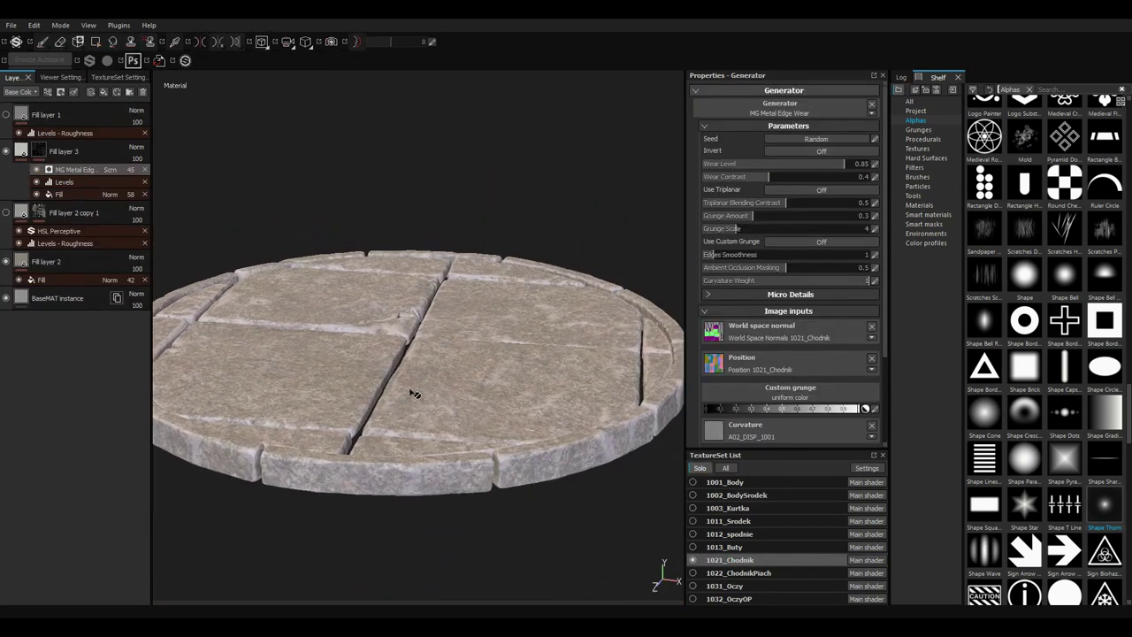
{"action": "left_click", "coordinate": [55, 77]}
{"action": "left_click", "coordinate": [116, 77]}
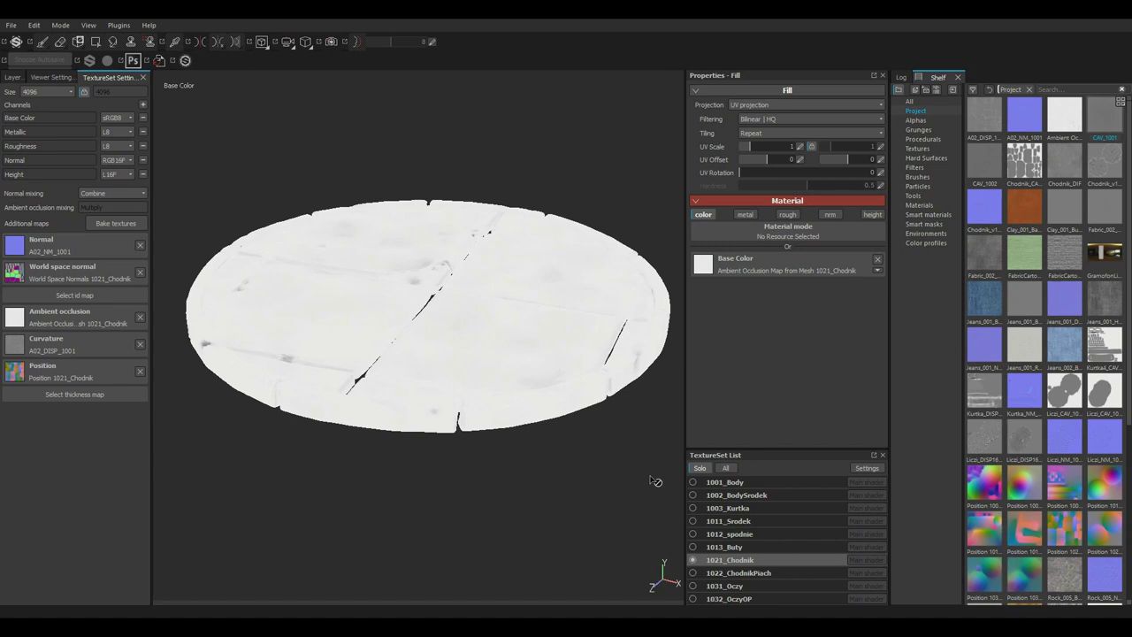
Try dropping the AO texture into the pedestal's base colour, then undo it.
{"action": "left_click", "coordinate": [917, 148]}
{"action": "left_click", "coordinate": [12, 77]}
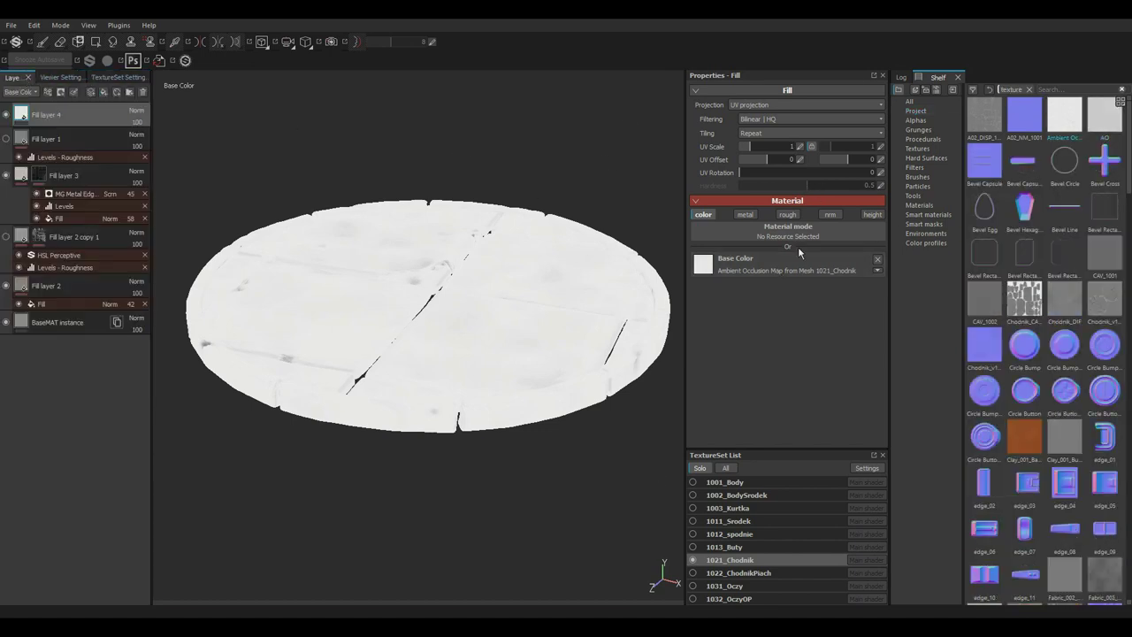
{"action": "left_click_drag", "start_coordinate": [1104, 115], "coordinate": [798, 261]}
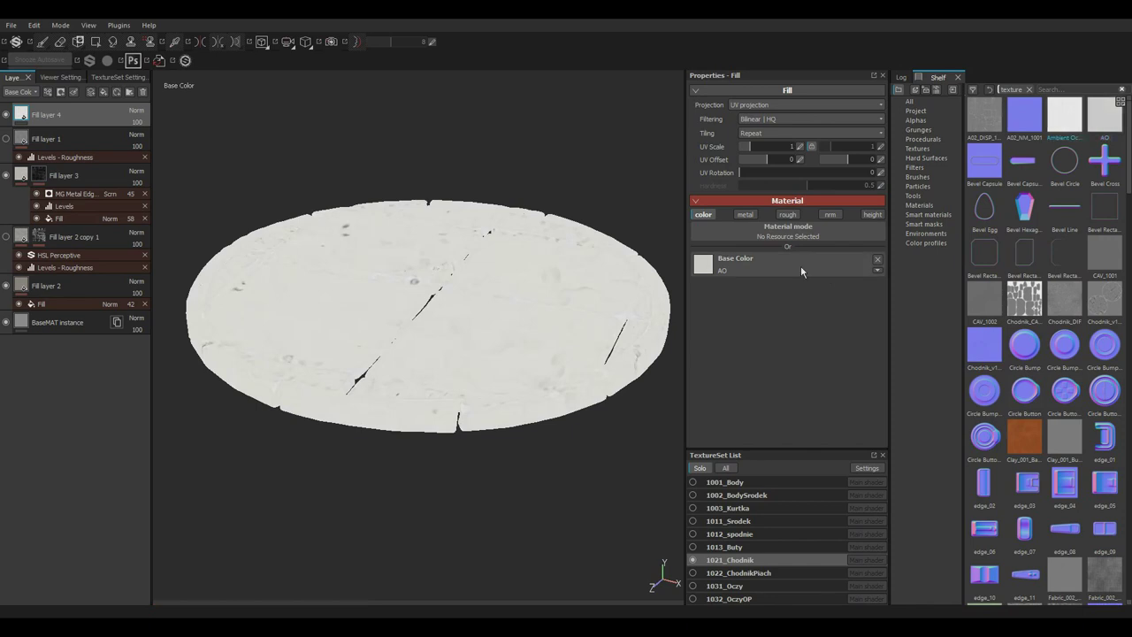
{"action": "key", "text": "ctrl+z"}
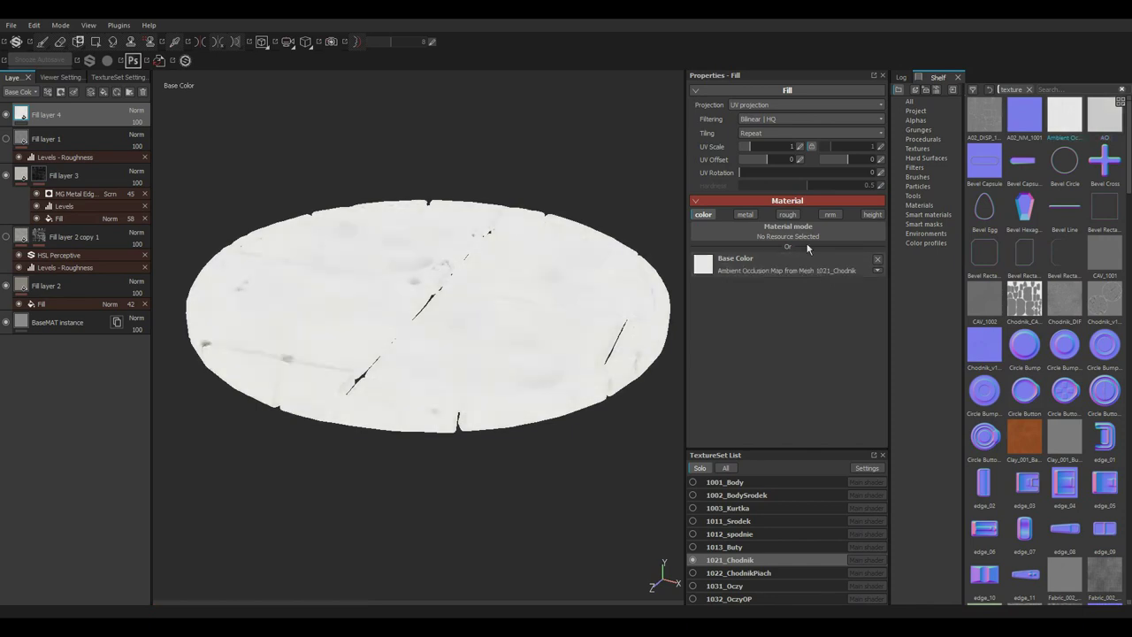
Add a colour-only fill layer using the AO map as its base colour.
{"action": "left_click", "coordinate": [103, 92]}
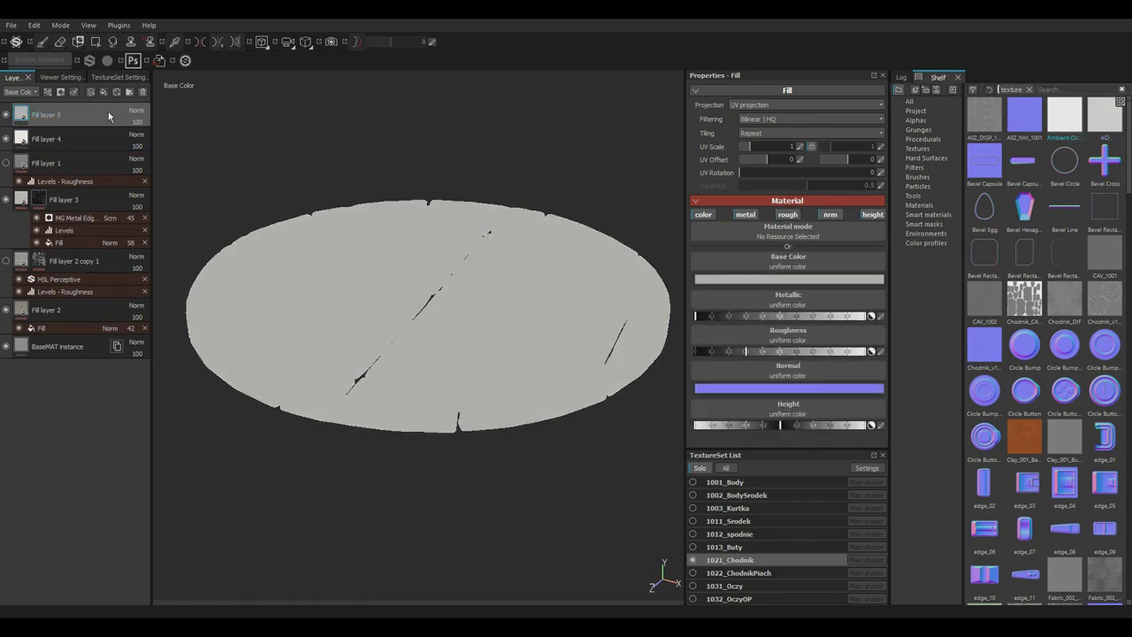
{"action": "left_click", "coordinate": [746, 214]}
{"action": "left_click", "coordinate": [787, 214]}
{"action": "left_click", "coordinate": [830, 214]}
{"action": "left_click", "coordinate": [872, 214]}
{"action": "left_click_drag", "start_coordinate": [1104, 115], "coordinate": [798, 264]}
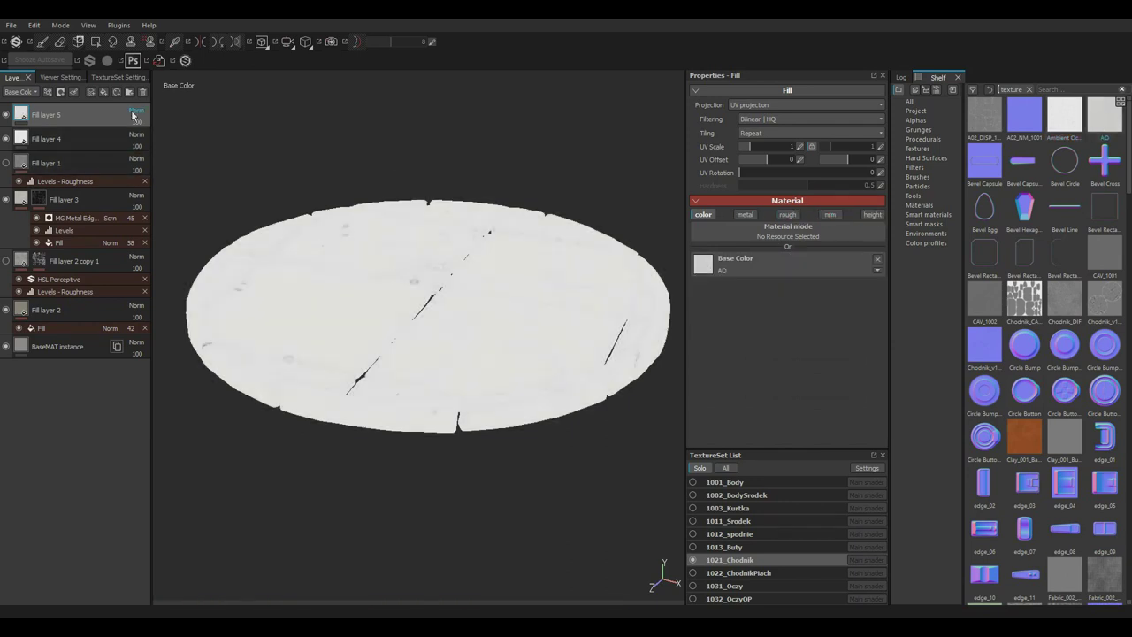
{"action": "mouse_move", "coordinate": [389, 213]}
{"action": "left_mouse_down", "text": "alt"}
{"action": "mouse_move", "coordinate": [640, 342]}
{"action": "mouse_move", "coordinate": [561, 351]}
{"action": "mouse_move", "coordinate": [581, 262]}
{"action": "mouse_move", "coordinate": [500, 266]}
{"action": "mouse_move", "coordinate": [564, 321]}
{"action": "left_mouse_up", "text": "alt"}
{"action": "mouse_move", "coordinate": [552, 284]}
{"action": "left_mouse_down", "text": "alt"}
{"action": "mouse_move", "coordinate": [518, 278]}
{"action": "mouse_move", "coordinate": [515, 292]}
{"action": "mouse_move", "coordinate": [475, 242]}
{"action": "left_mouse_up", "text": "alt"}
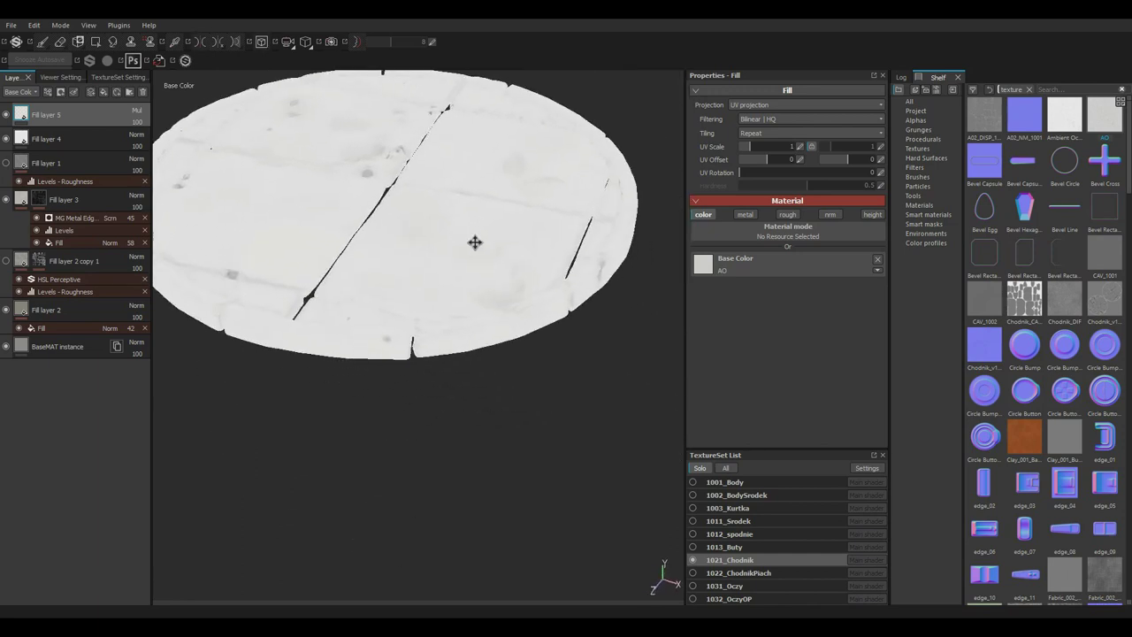
Group Fill layers 4 and 5 into a folder and add Levels with black point 0.208.
{"action": "left_click", "coordinate": [53, 139], "text": "shift"}
{"action": "key", "text": "ctrl+g"}
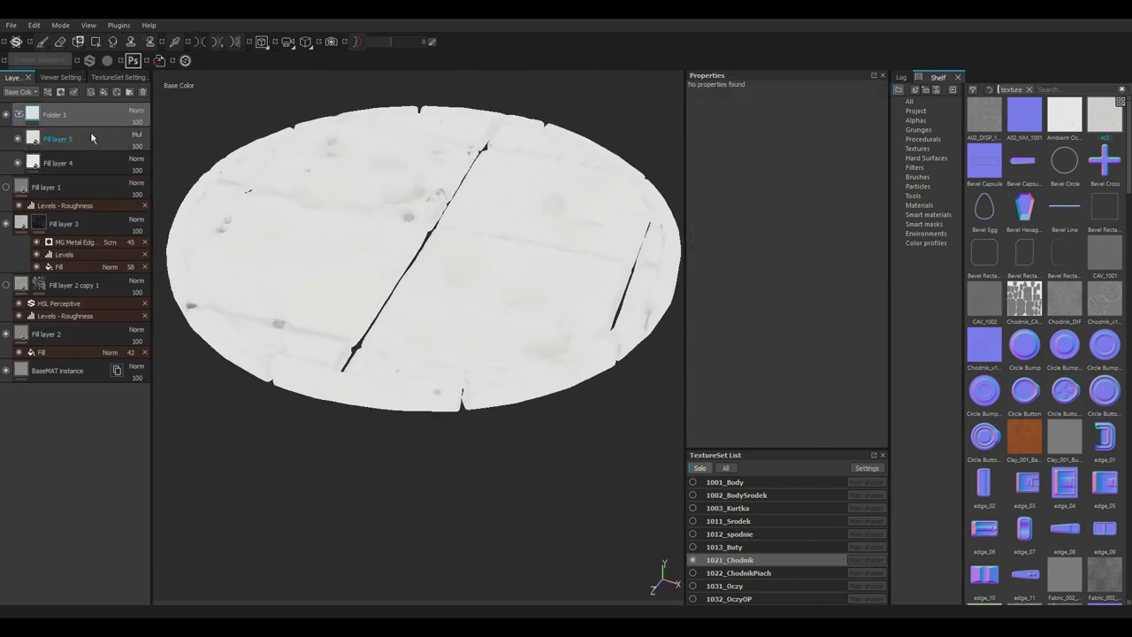
{"action": "left_click", "coordinate": [71, 134]}
{"action": "left_click", "coordinate": [116, 91]}
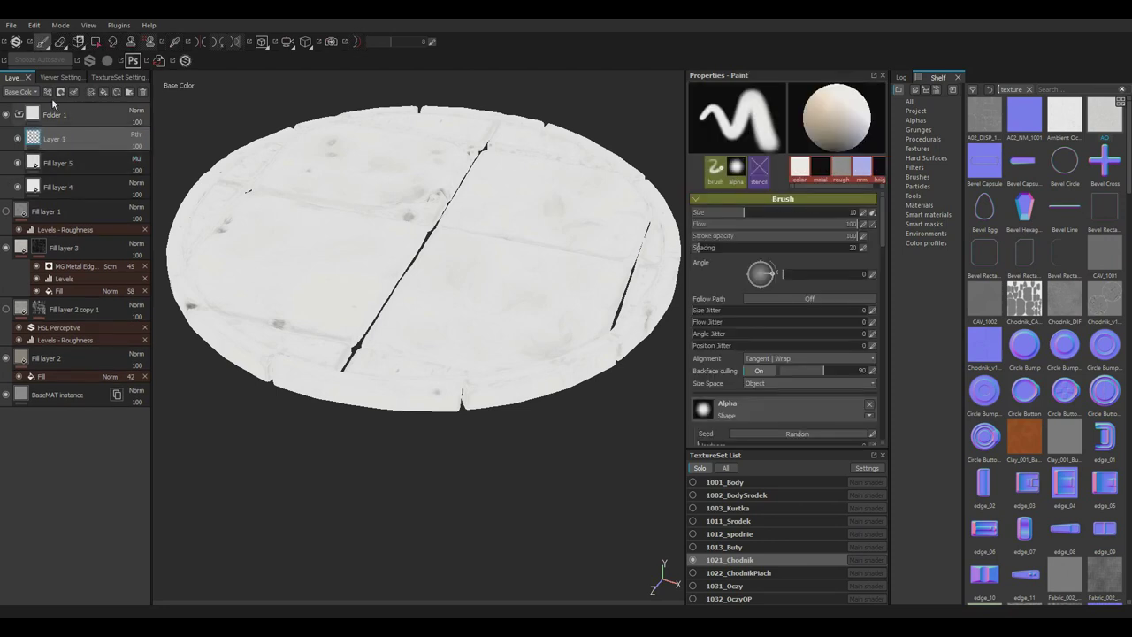
{"action": "left_click", "coordinate": [48, 92]}
{"action": "left_click", "coordinate": [80, 150]}
{"action": "mouse_move", "coordinate": [699, 131]}
{"action": "left_mouse_down"}
{"action": "mouse_move", "coordinate": [788, 146]}
{"action": "mouse_move", "coordinate": [717, 130]}
{"action": "left_mouse_up"}
{"action": "left_click_drag", "start_coordinate": [833, 132], "coordinate": [806, 134]}
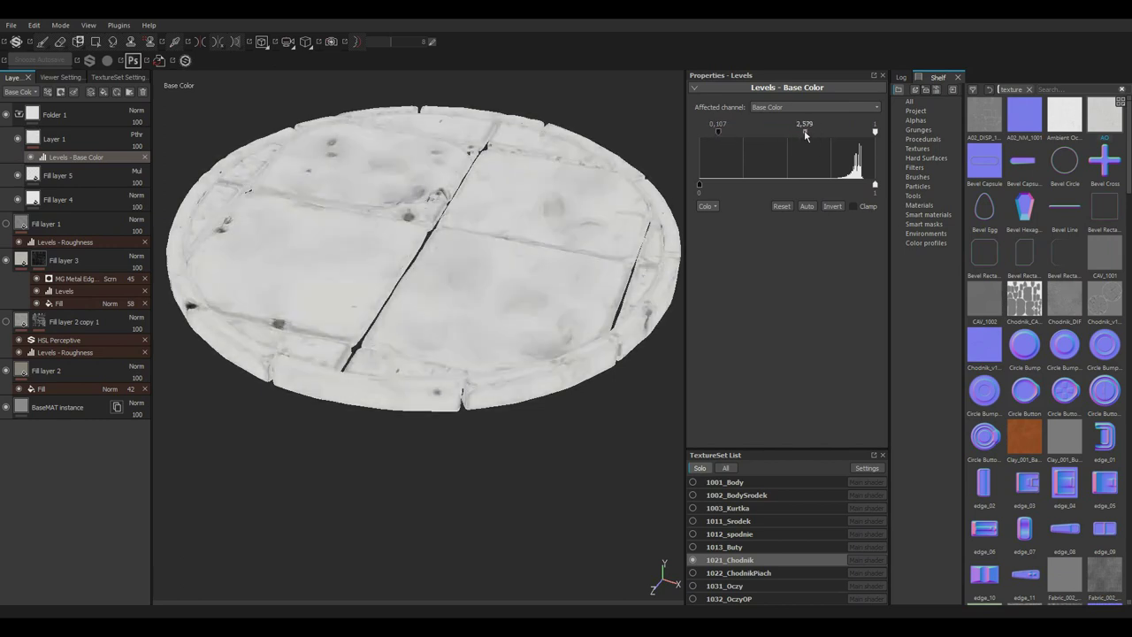
{"action": "left_click_drag", "start_coordinate": [717, 130], "coordinate": [736, 131]}
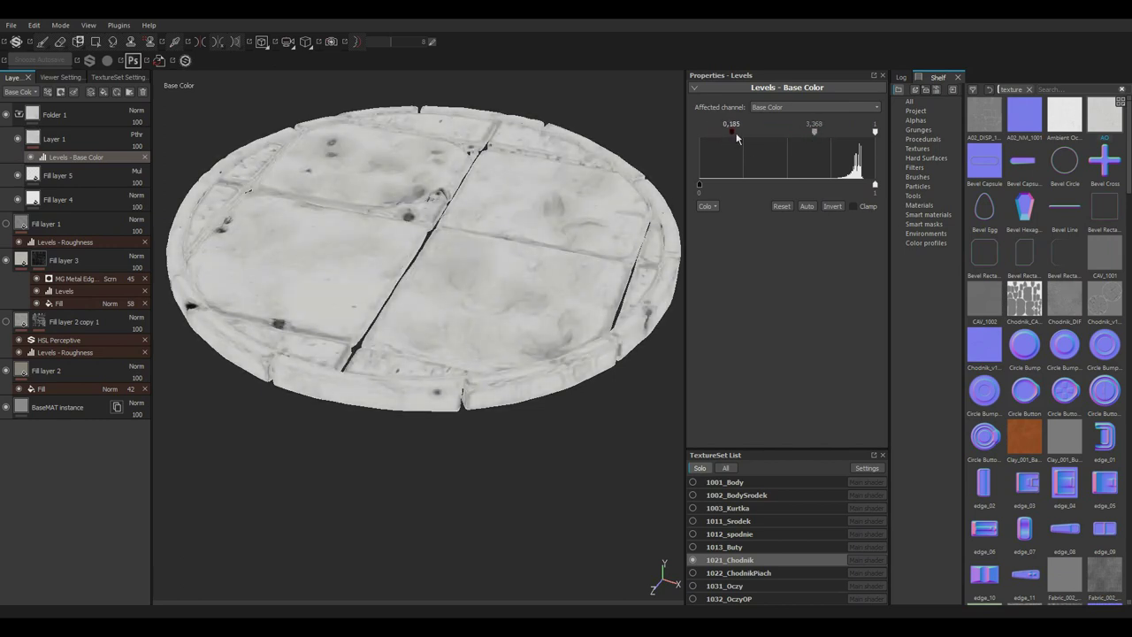
Delete the AO preview folder from the pedestal's layer stack.
{"action": "mouse_move", "coordinate": [478, 212]}
{"action": "left_mouse_down", "text": "alt"}
{"action": "mouse_move", "coordinate": [453, 89]}
{"action": "mouse_move", "coordinate": [477, 188]}
{"action": "left_mouse_up", "text": "alt"}
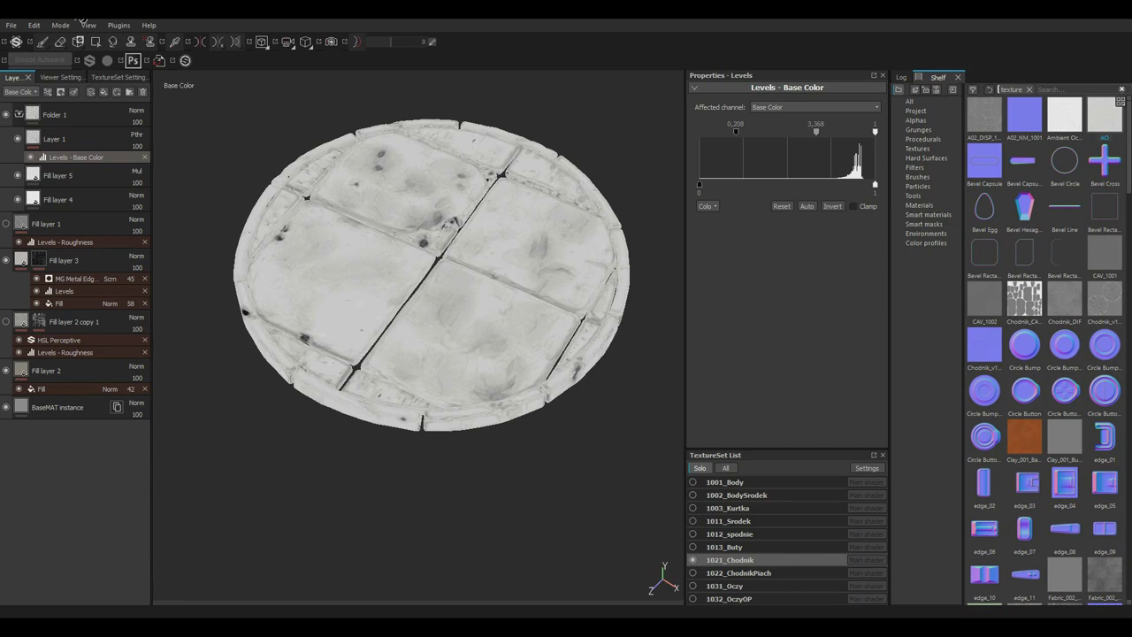
{"action": "left_click", "coordinate": [83, 114]}
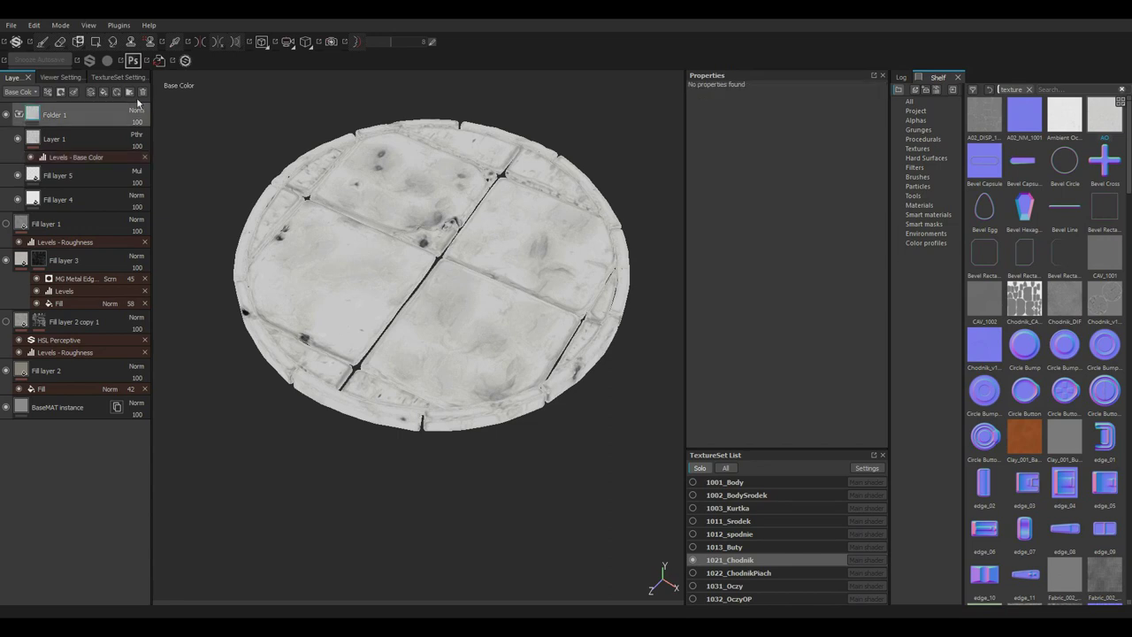
{"action": "key", "text": "Delete"}
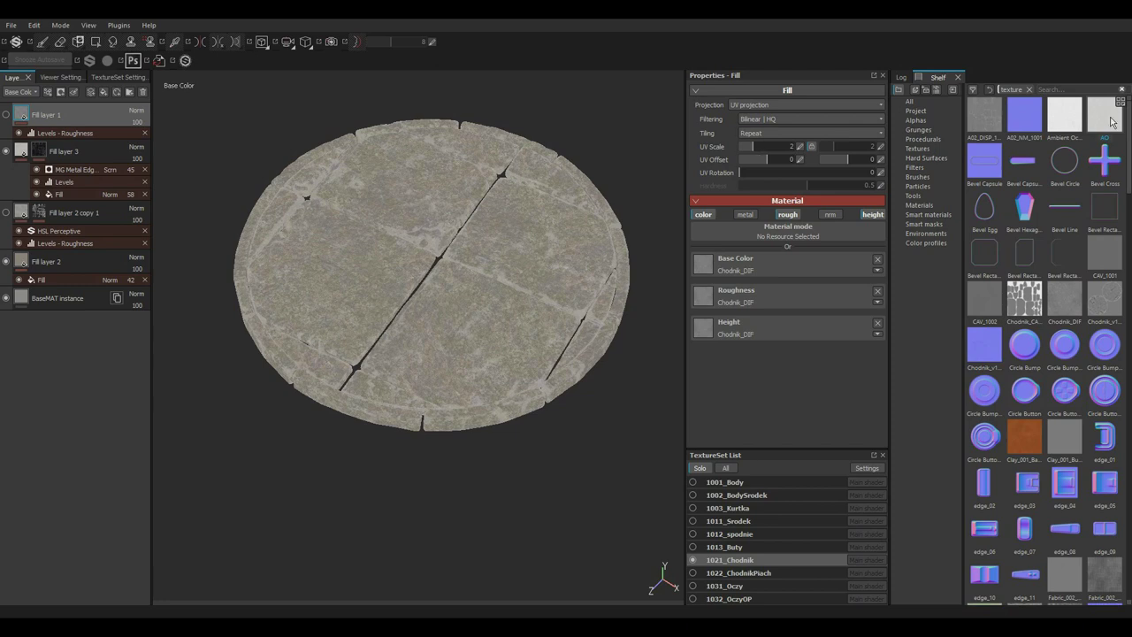
Review the pedestal's baked maps, then render the viewport with the full Material view.
{"action": "left_click", "coordinate": [82, 78]}
{"action": "left_click", "coordinate": [118, 77]}
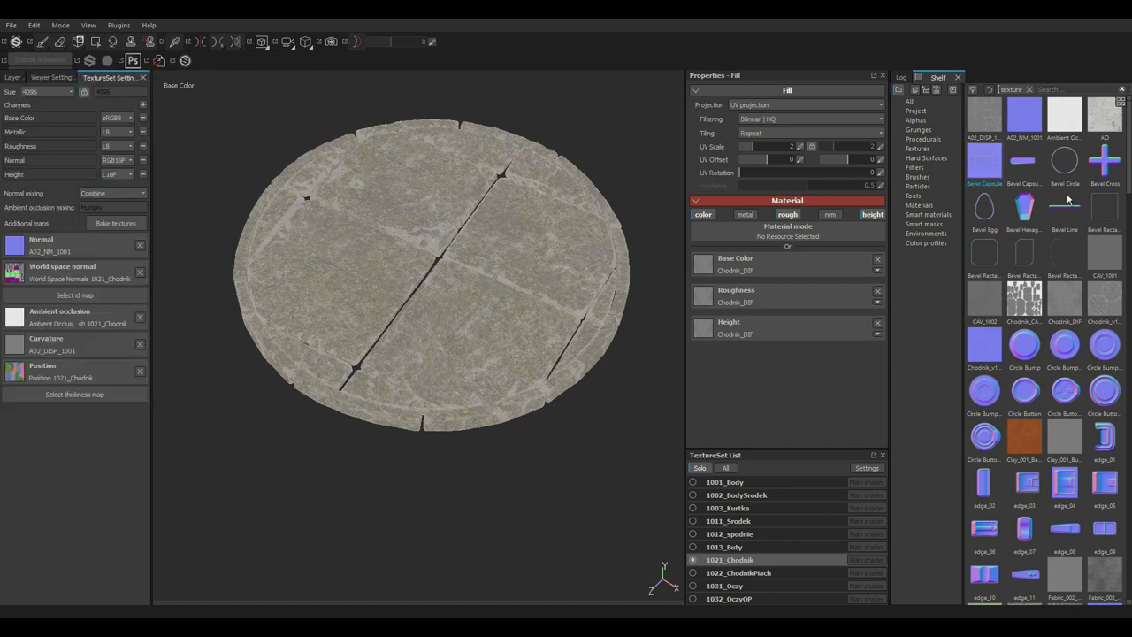
{"action": "left_click", "coordinate": [49, 78]}
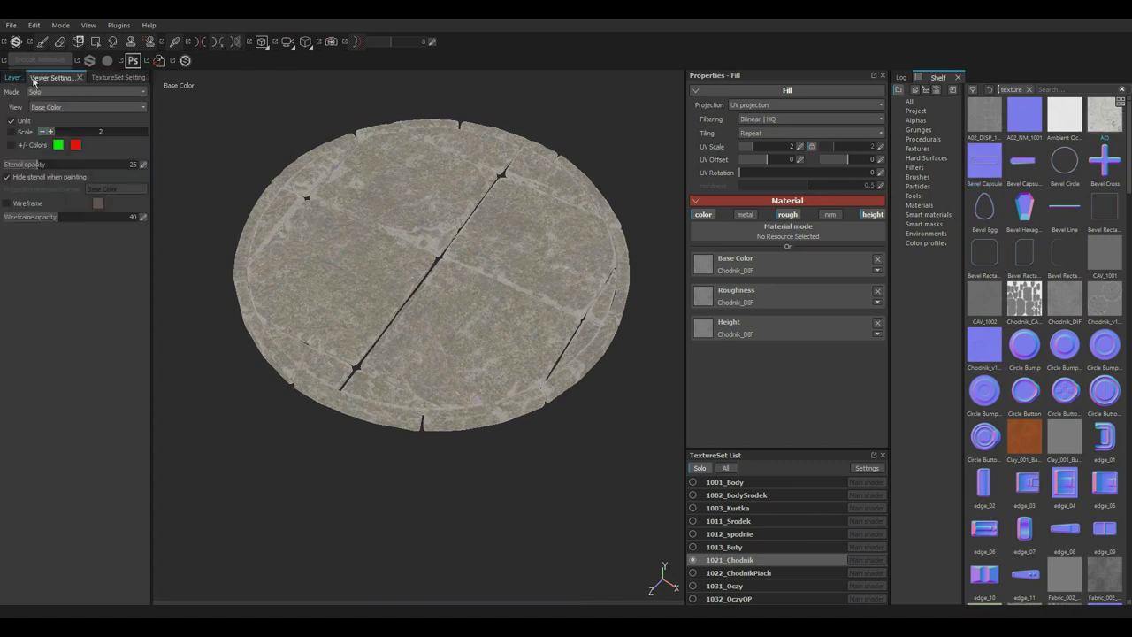
{"action": "left_click", "coordinate": [118, 77]}
{"action": "left_click", "coordinate": [69, 79]}
{"action": "left_click", "coordinate": [87, 80]}
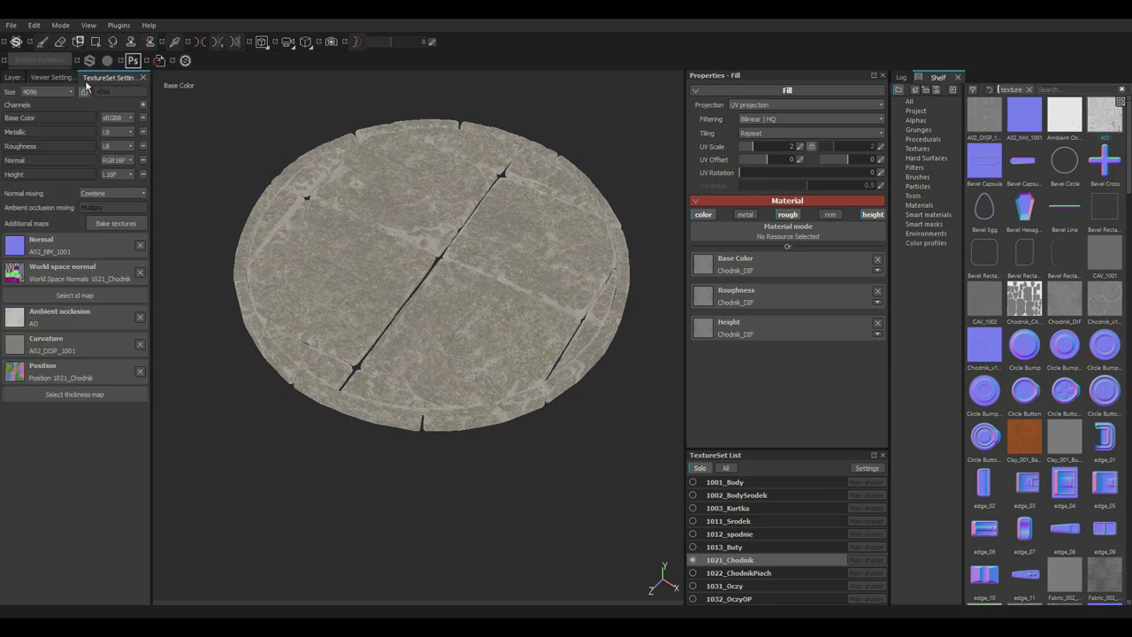
{"action": "left_click", "coordinate": [53, 77]}
{"action": "key", "text": "m"}
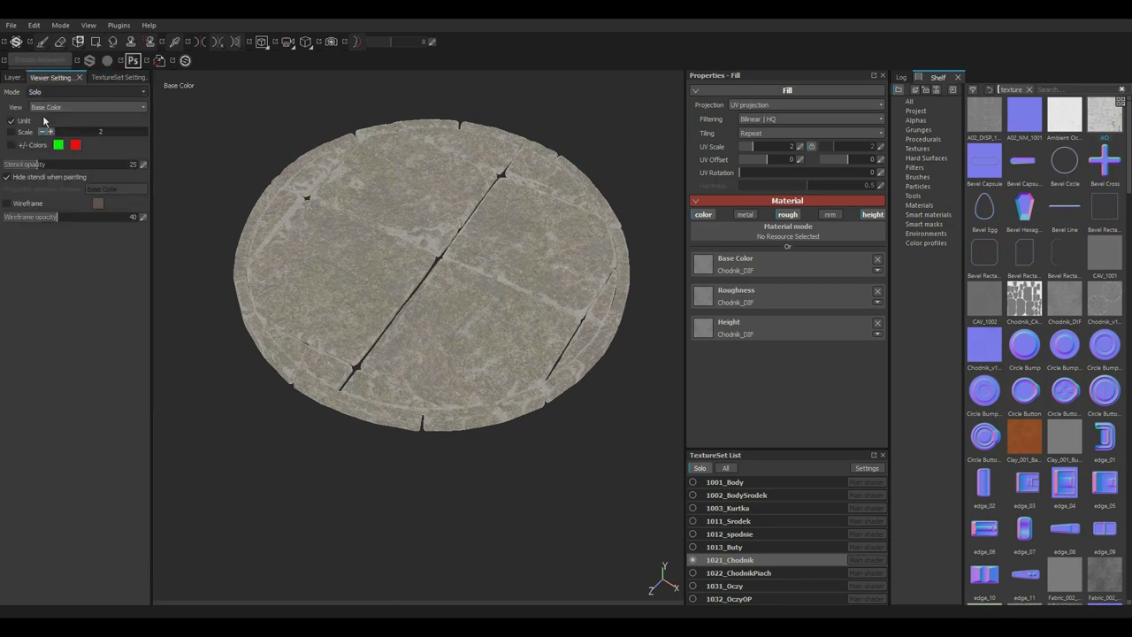
{"action": "left_click", "coordinate": [53, 267]}
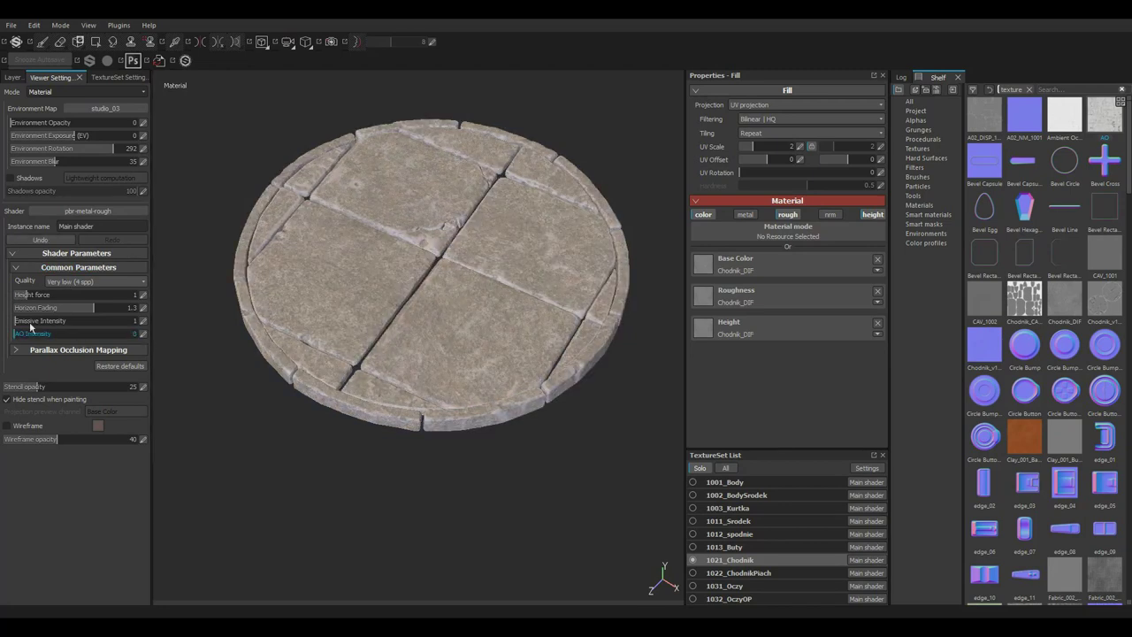
Add a fill layer named dirt with its metallic, normal and height channels disabled.
{"action": "left_click", "coordinate": [13, 77]}
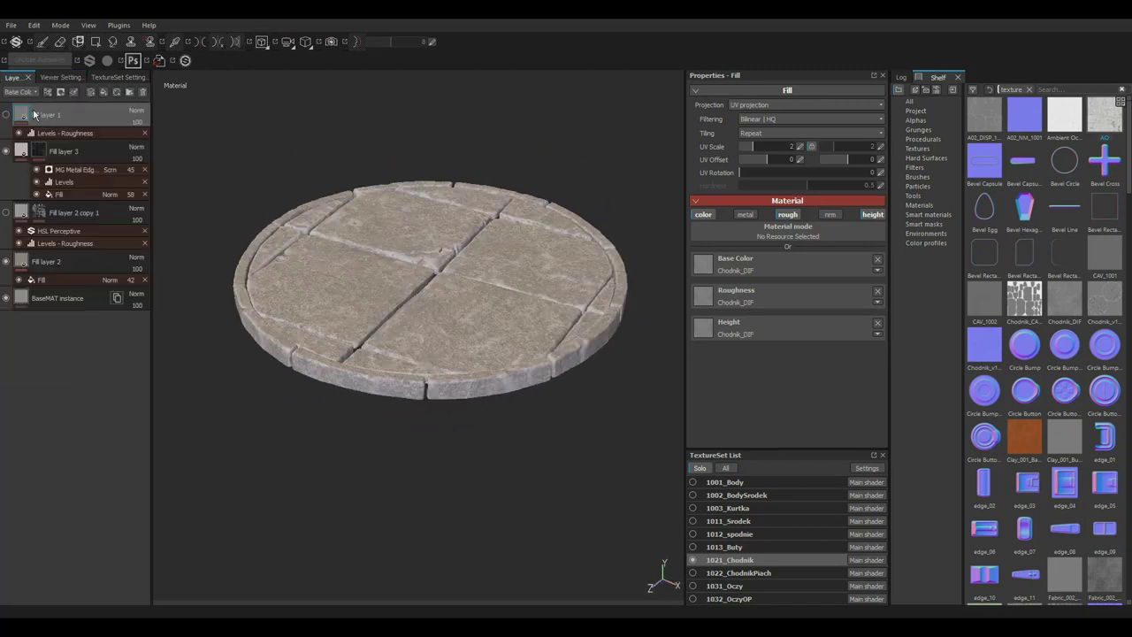
{"action": "left_click", "coordinate": [104, 89]}
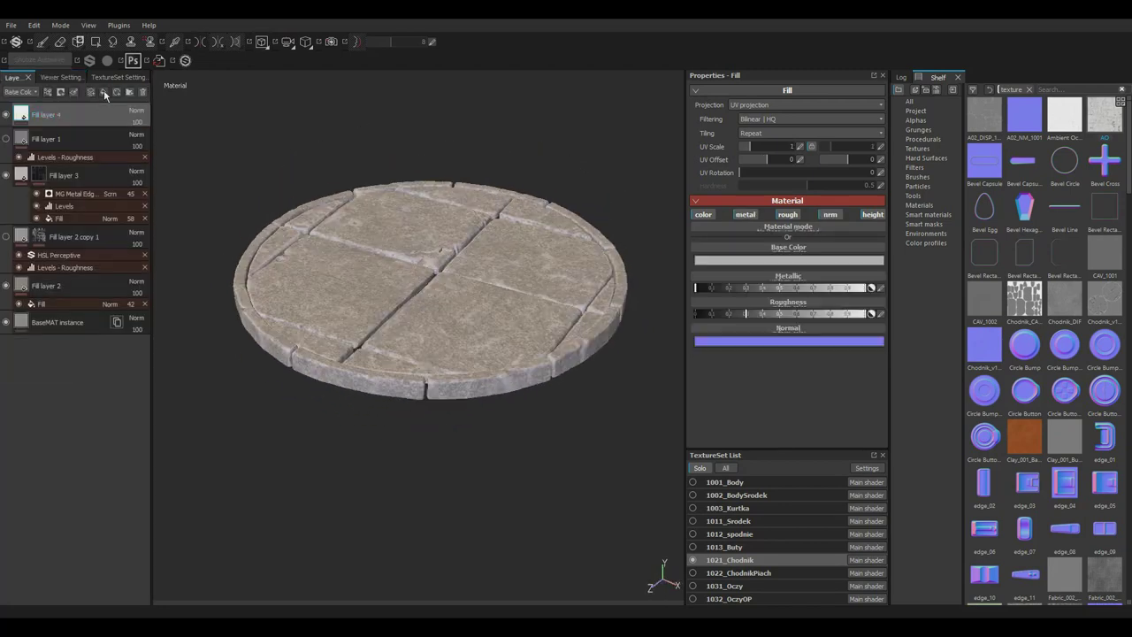
{"action": "double_click", "coordinate": [42, 114]}
{"action": "type", "text": "dirt"}
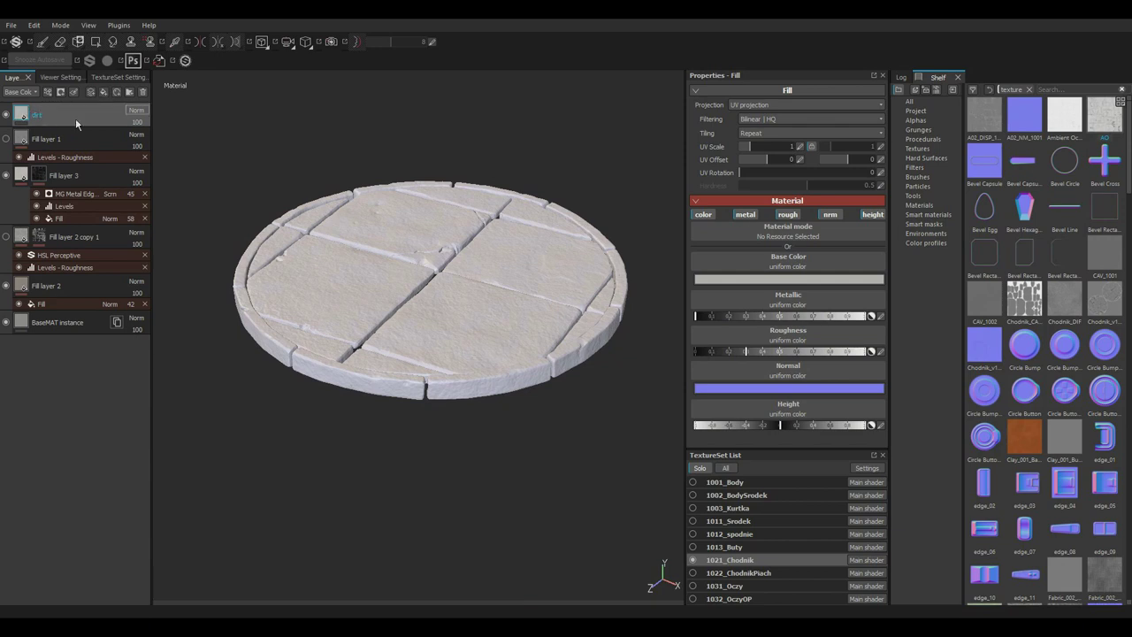
{"action": "left_click", "coordinate": [832, 214]}
{"action": "left_click", "coordinate": [873, 214]}
{"action": "left_click", "coordinate": [746, 214]}
{"action": "scroll", "coordinate": [545, 249], "scroll_direction": "up", "scroll_amount": 3}
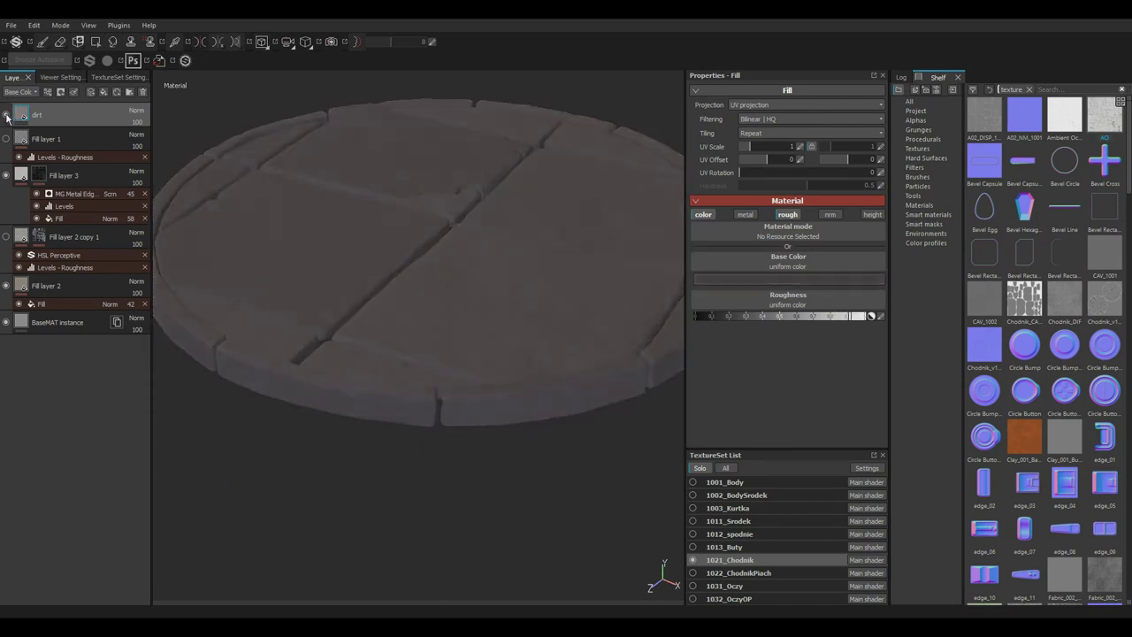
{"action": "middle_click_drag", "start_coordinate": [419, 273], "coordinate": [517, 234]}
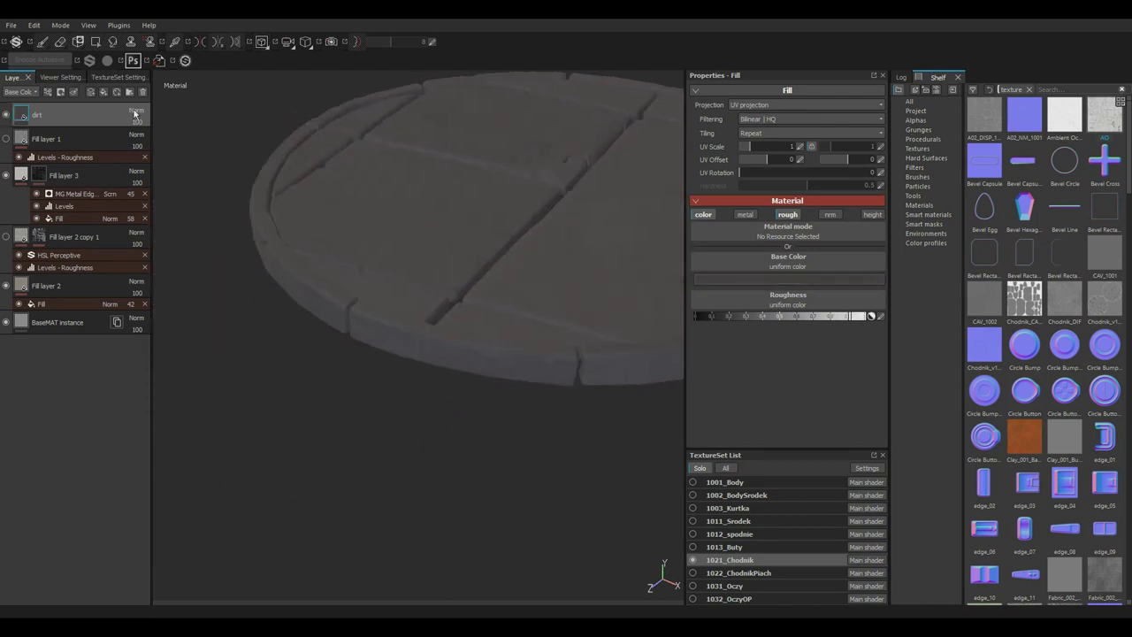
Apply a dirt smart mask from the smart masks library to the dirt layer.
{"action": "left_click", "coordinate": [933, 214]}
{"action": "left_click", "coordinate": [931, 224]}
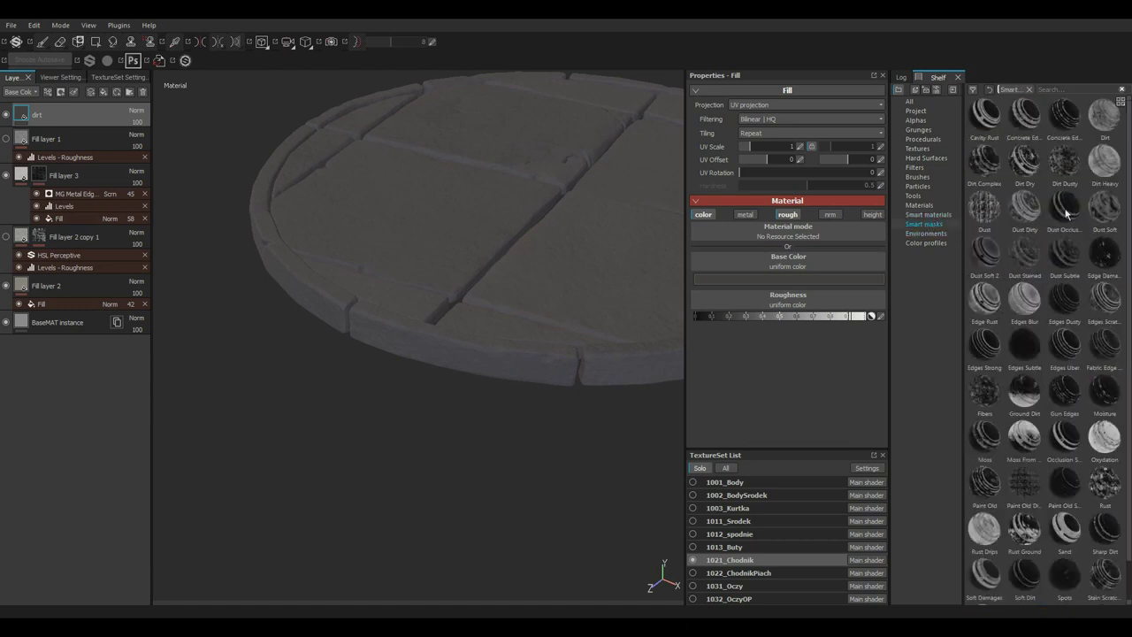
{"action": "mouse_move", "coordinate": [1066, 213]}
{"action": "left_mouse_down"}
{"action": "mouse_move", "coordinate": [90, 94]}
{"action": "mouse_move", "coordinate": [62, 117]}
{"action": "left_mouse_up"}
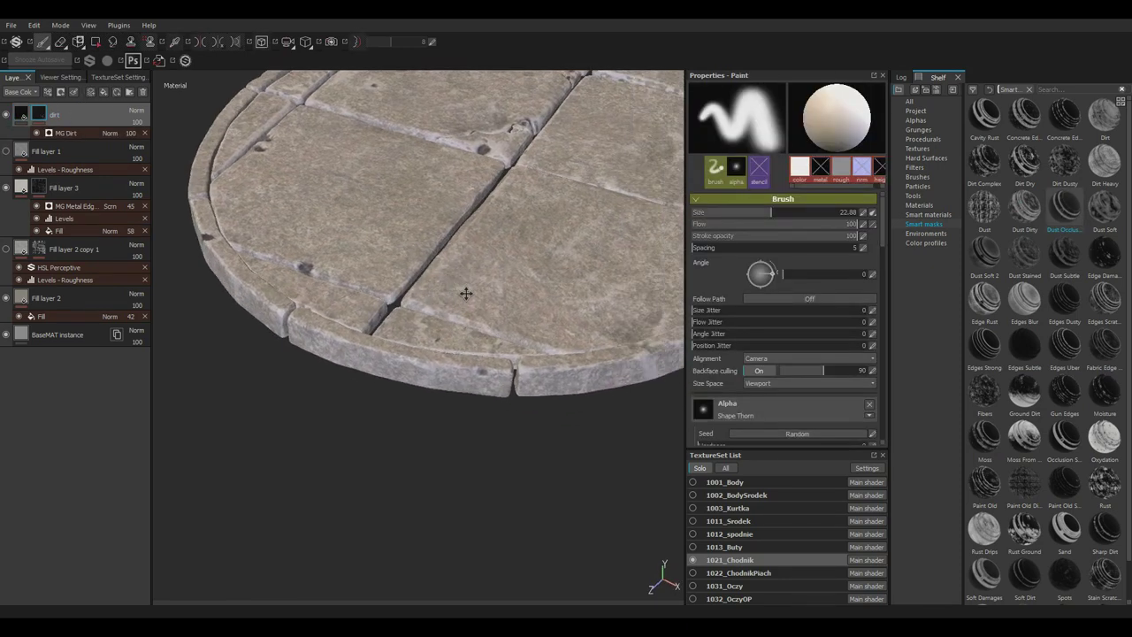
{"action": "left_click", "coordinate": [66, 133]}
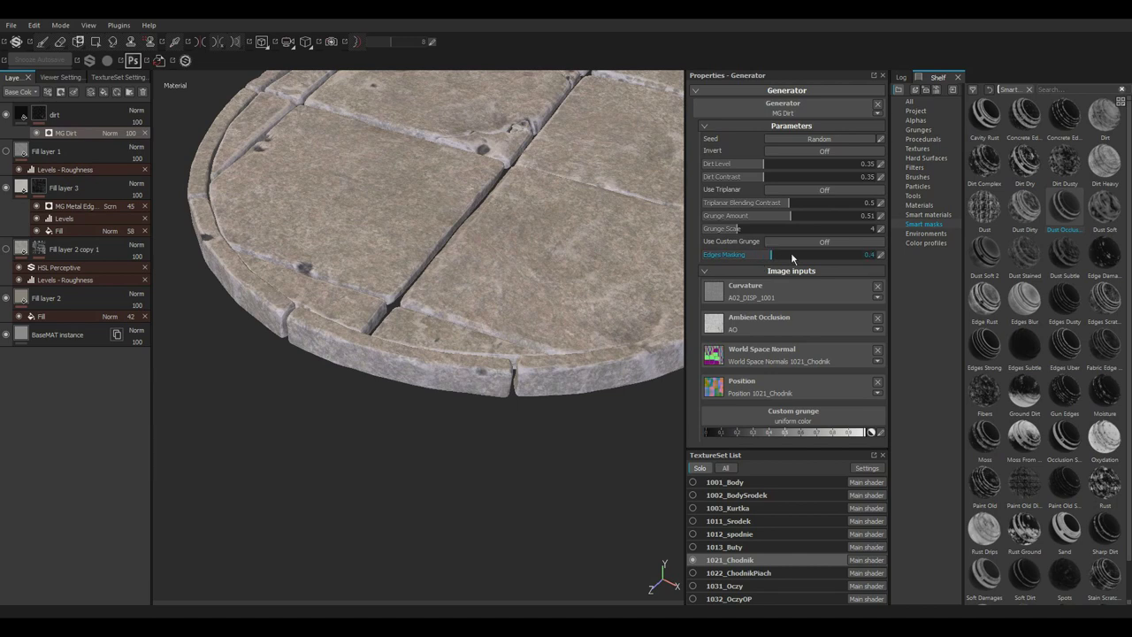
Tune MG Dirt: lower Edges Masking, raise Dirt Level to 0.59, set contrast 0.44.
{"action": "left_click_drag", "start_coordinate": [817, 257], "coordinate": [757, 257]}
{"action": "left_click_drag", "start_coordinate": [763, 164], "coordinate": [802, 164]}
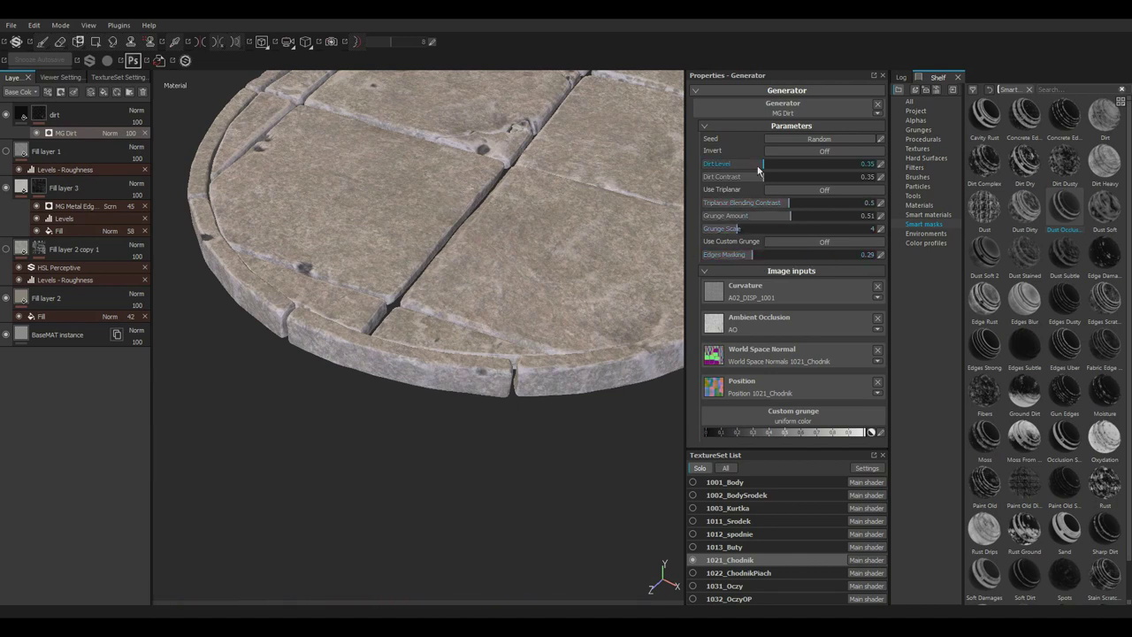
{"action": "left_click_drag", "start_coordinate": [506, 224], "coordinate": [554, 251], "text": "alt"}
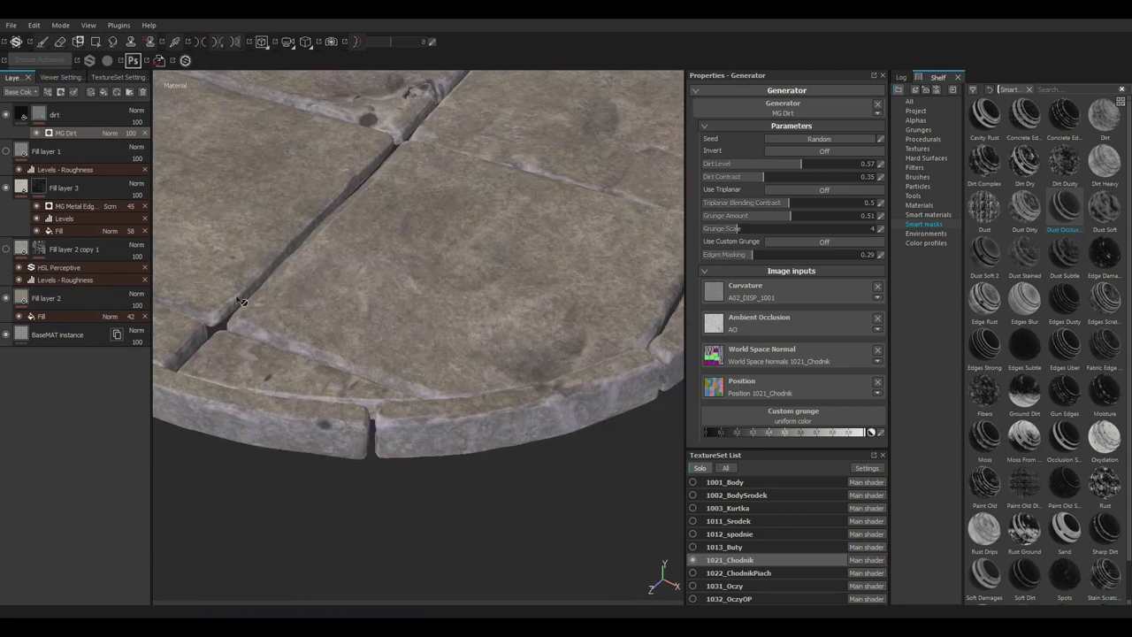
{"action": "left_click_drag", "start_coordinate": [801, 164], "coordinate": [812, 166]}
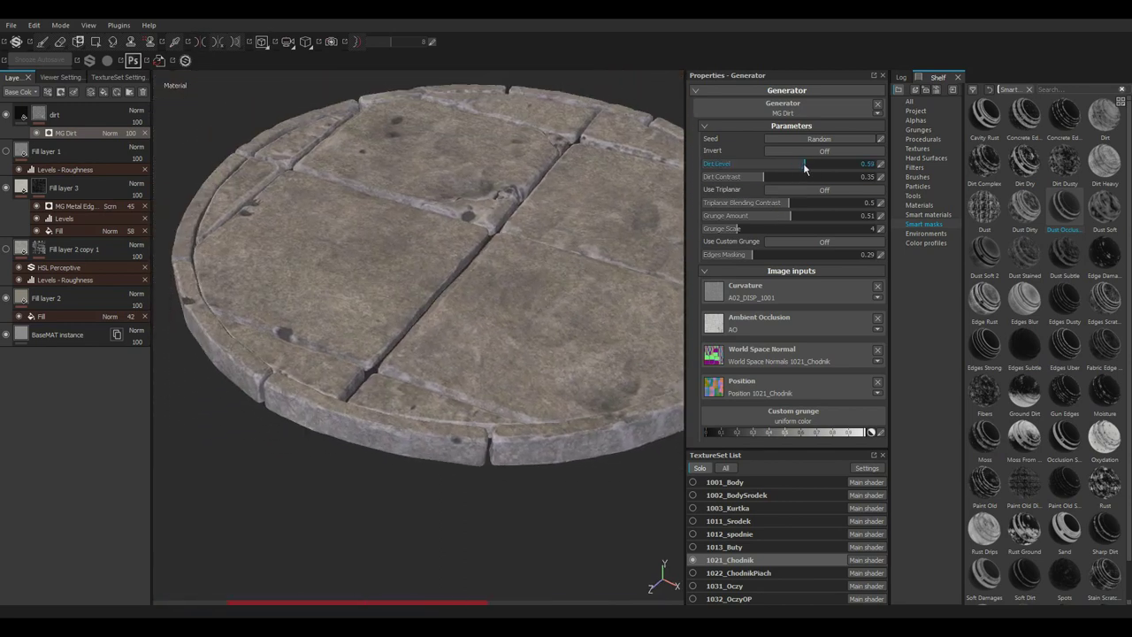
{"action": "left_click_drag", "start_coordinate": [619, 230], "coordinate": [557, 221], "text": "alt"}
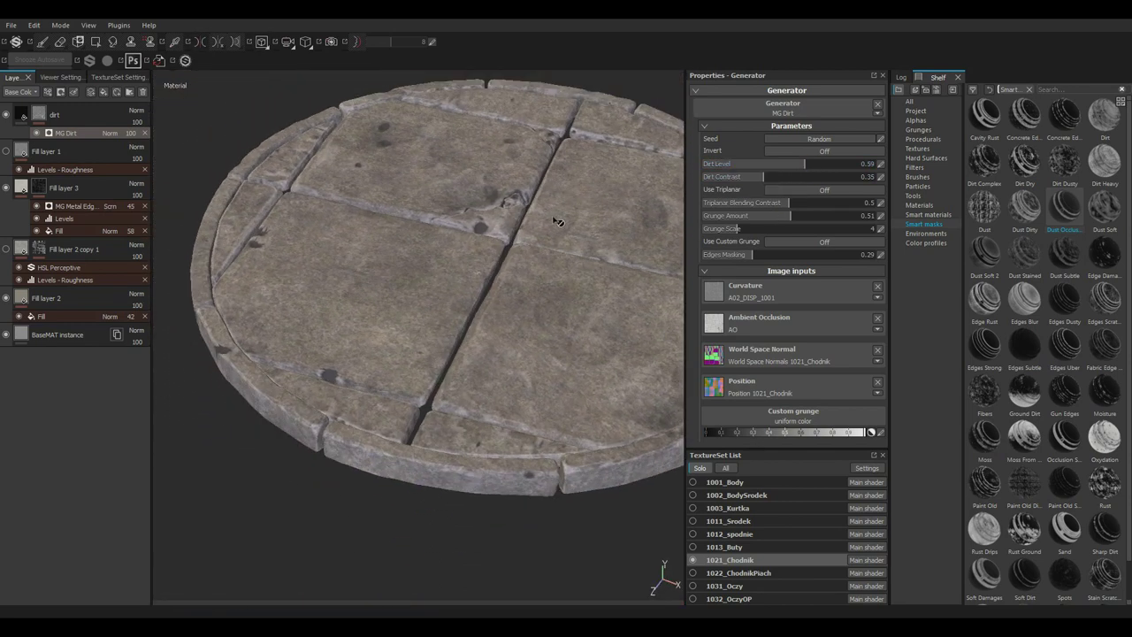
{"action": "left_click", "coordinate": [739, 177]}
{"action": "scroll", "coordinate": [415, 294], "scroll_direction": "up", "scroll_amount": 3}
{"action": "mouse_move", "coordinate": [442, 274]}
{"action": "left_mouse_down", "text": "alt"}
{"action": "mouse_move", "coordinate": [415, 295]}
{"action": "mouse_move", "coordinate": [473, 331]}
{"action": "left_mouse_up", "text": "alt"}
Add a paint effect to the dirt mask using the Dirt 1 brush at size about 6.
{"action": "key", "text": "1"}
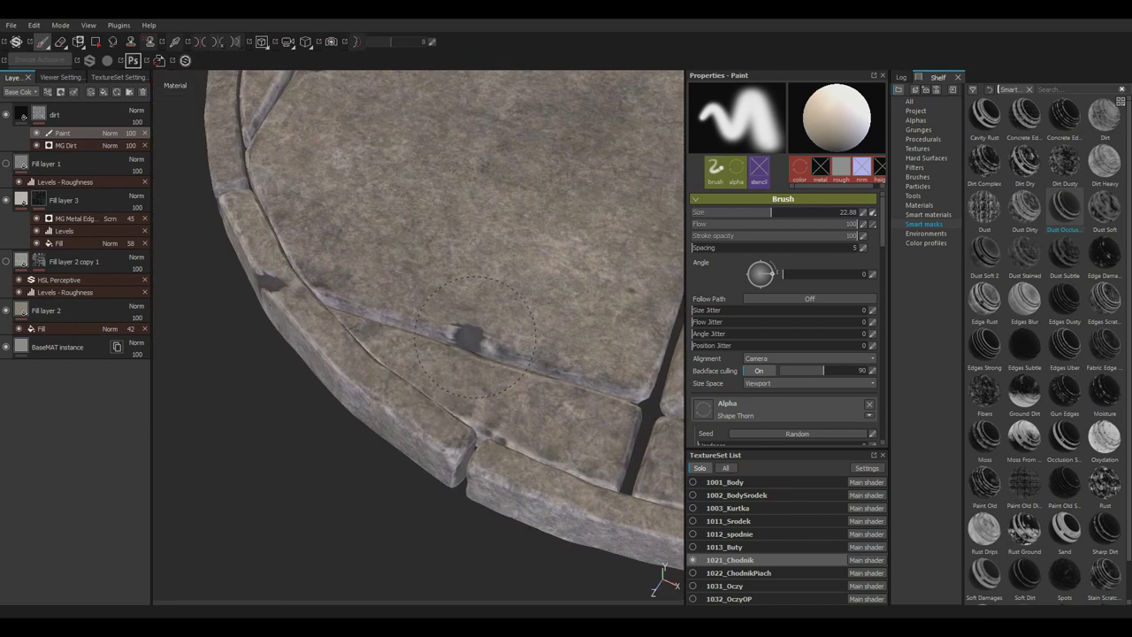
{"action": "left_click", "coordinate": [473, 331]}
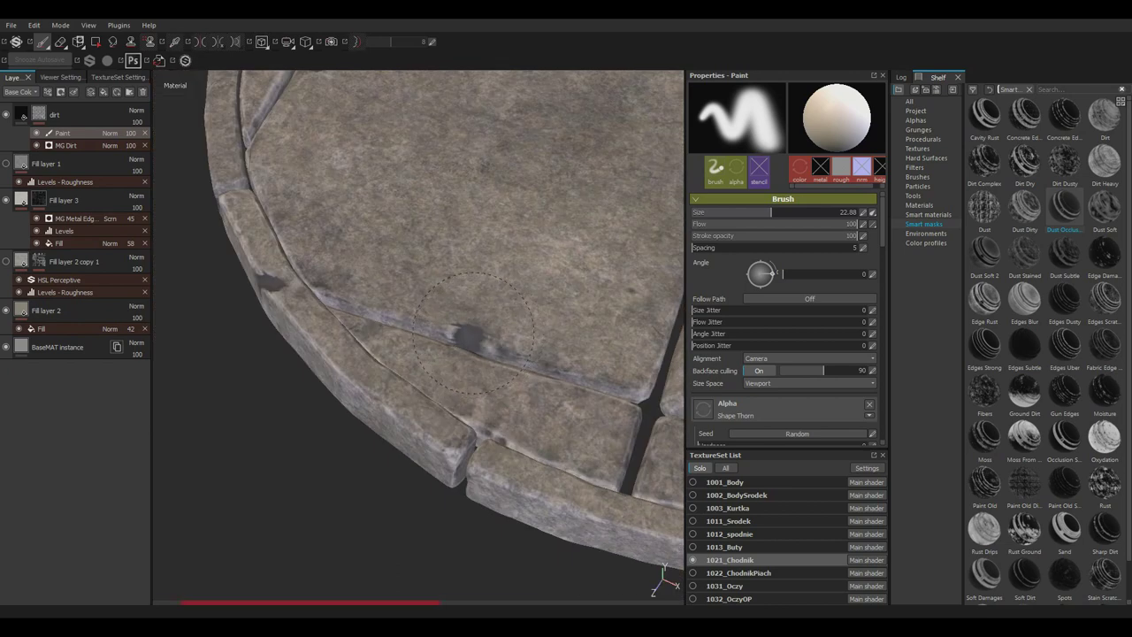
{"action": "left_click", "coordinate": [917, 120]}
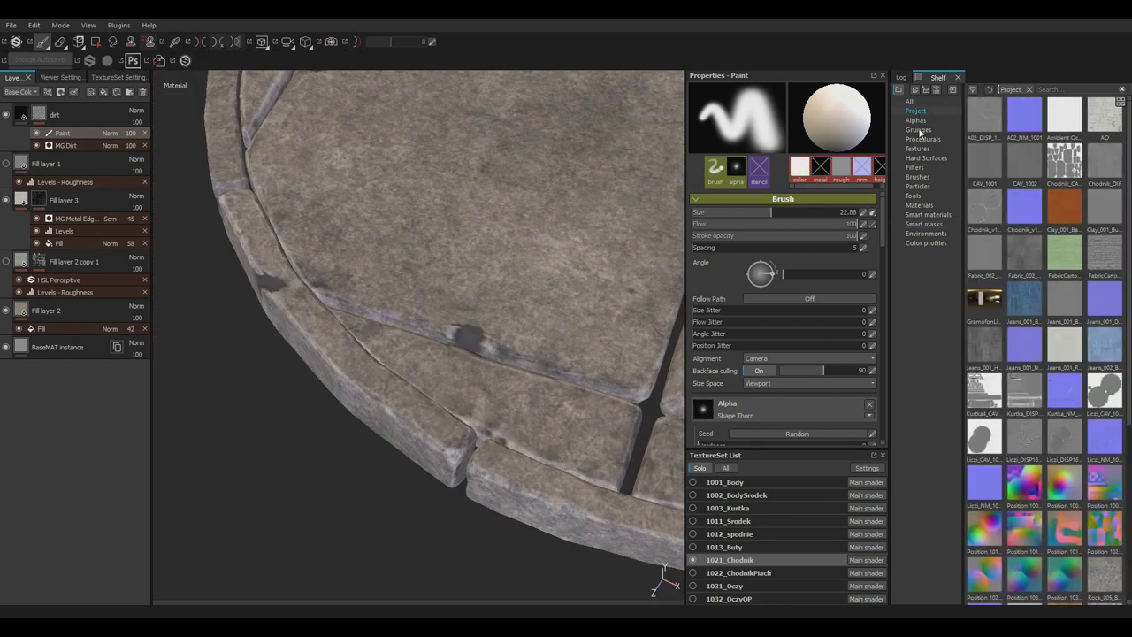
{"action": "left_click", "coordinate": [918, 177]}
{"action": "left_click", "coordinate": [1066, 346]}
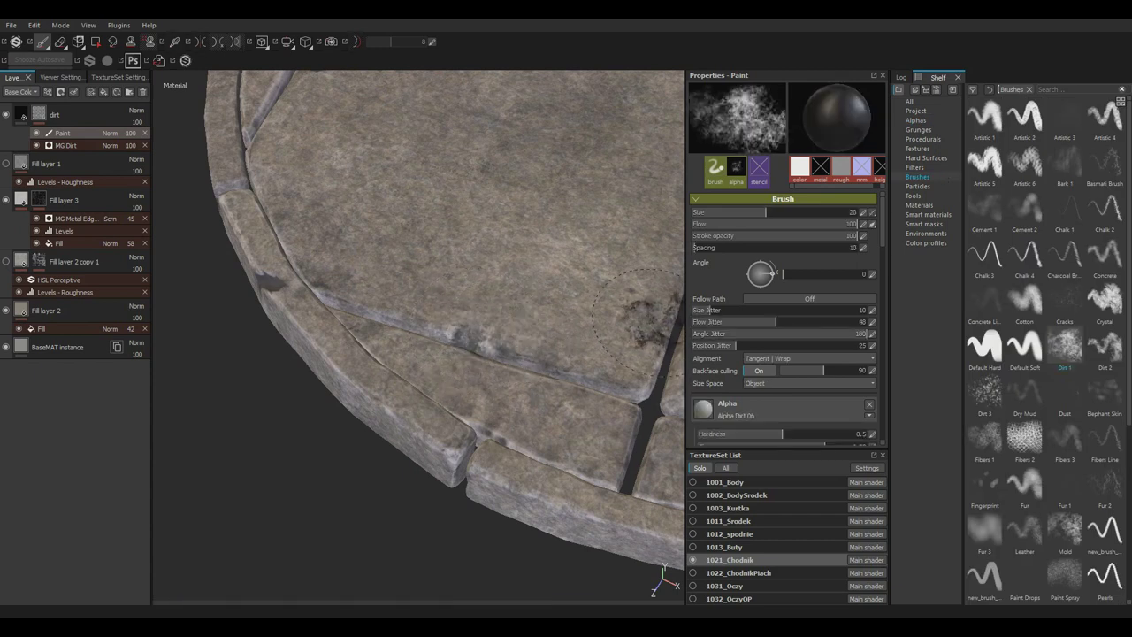
{"action": "left_click_drag", "start_coordinate": [473, 329], "coordinate": [451, 328], "text": "alt"}
{"action": "right_click_drag", "start_coordinate": [469, 327], "coordinate": [451, 328], "text": "ctrl"}
Paint dirt dabs onto the pedestal rim and slab with a smaller Dirt 1 brush.
{"action": "mouse_move", "coordinate": [451, 327]}
{"action": "left_mouse_down"}
{"action": "mouse_move", "coordinate": [407, 301]}
{"action": "mouse_move", "coordinate": [427, 292]}
{"action": "left_mouse_up"}
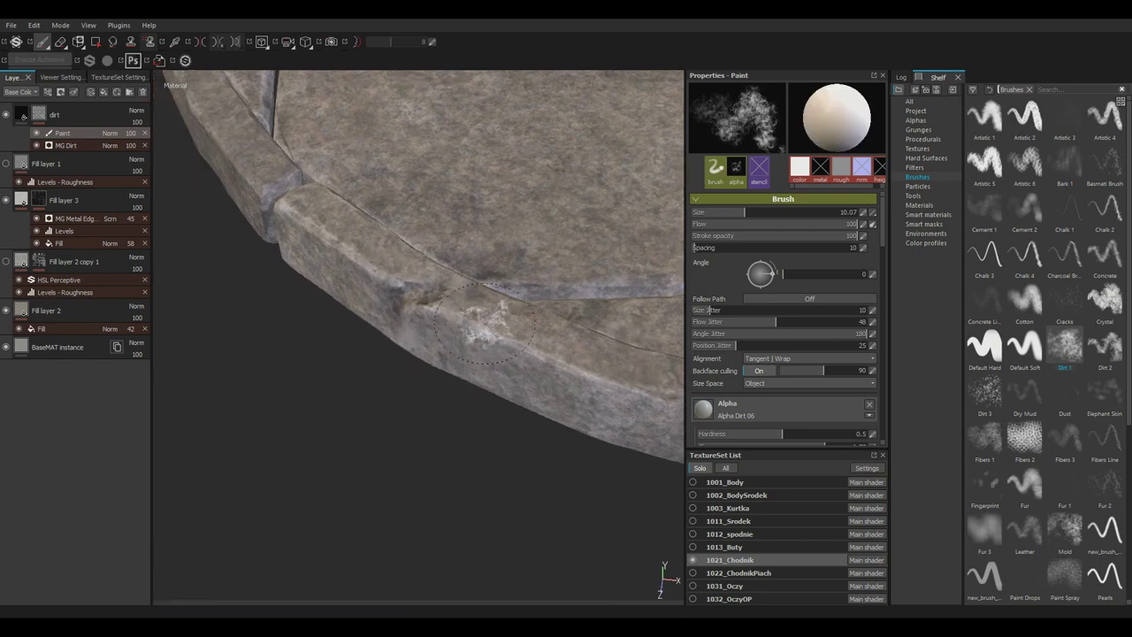
{"action": "key", "text": "bracketleft"}
{"action": "key", "text": "bracketleft"}
{"action": "key", "text": "bracketleft"}
{"action": "mouse_move", "coordinate": [557, 332]}
{"action": "left_mouse_down", "text": "alt"}
{"action": "mouse_move", "coordinate": [457, 363]}
{"action": "mouse_move", "coordinate": [522, 309]}
{"action": "left_mouse_up", "text": "alt"}
{"action": "scroll", "coordinate": [531, 309], "scroll_direction": "up", "scroll_amount": 5}
{"action": "left_click", "coordinate": [365, 320]}
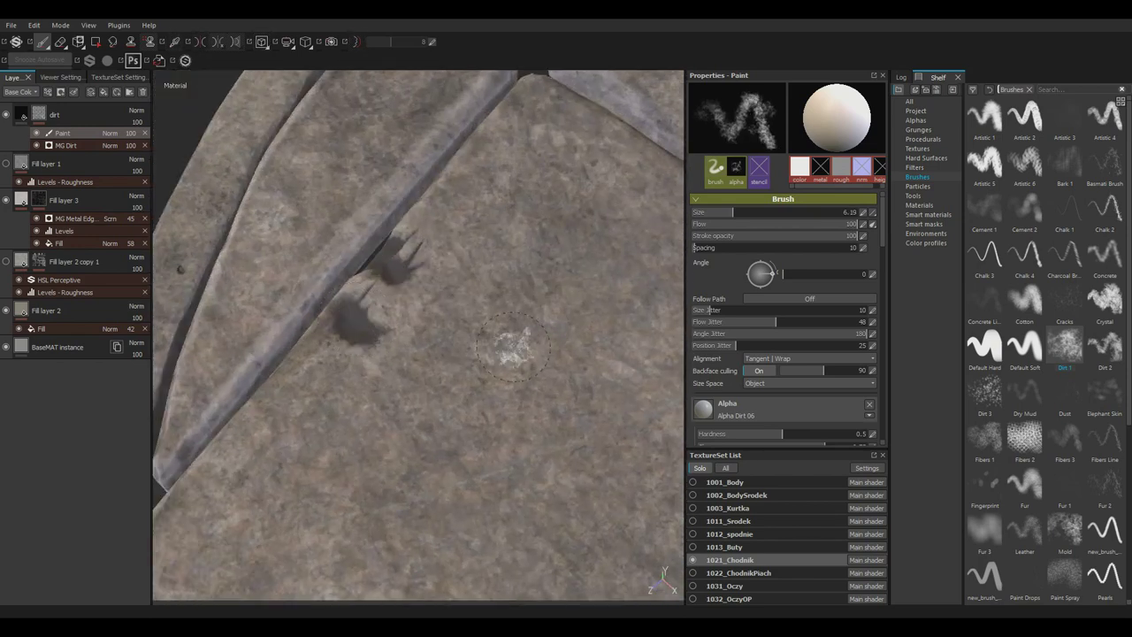
{"action": "left_click", "coordinate": [93, 145]}
{"action": "left_click", "coordinate": [927, 130]}
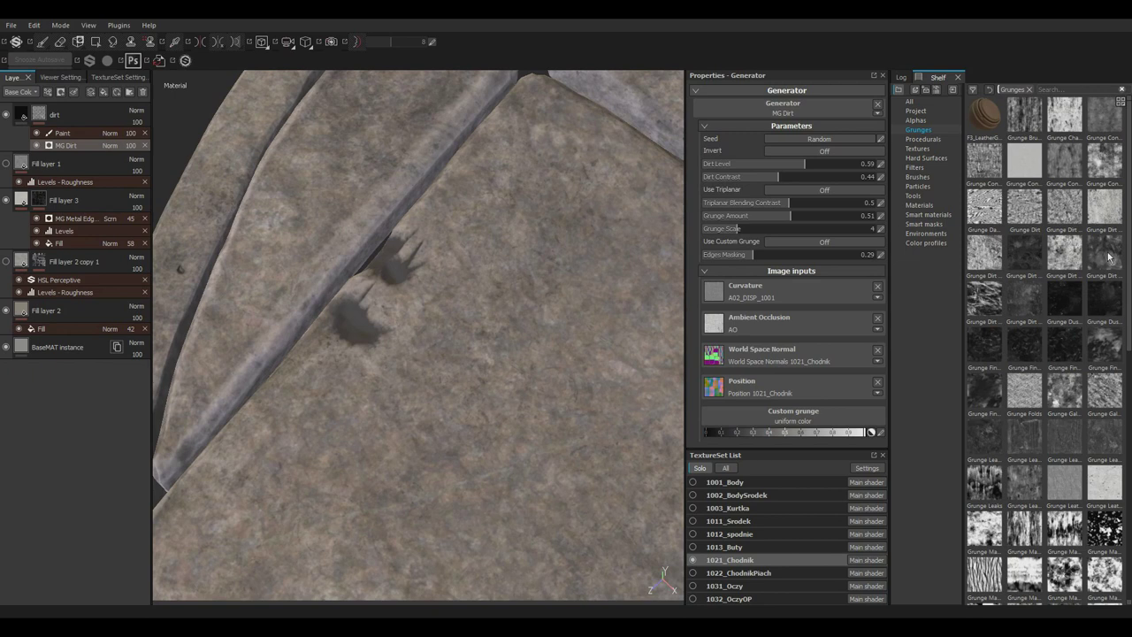
Set Grunge Dirt Scratchy as MG Dirt's custom grunge with grunge amount 0.48.
{"action": "left_click_drag", "start_coordinate": [1110, 257], "coordinate": [823, 420]}
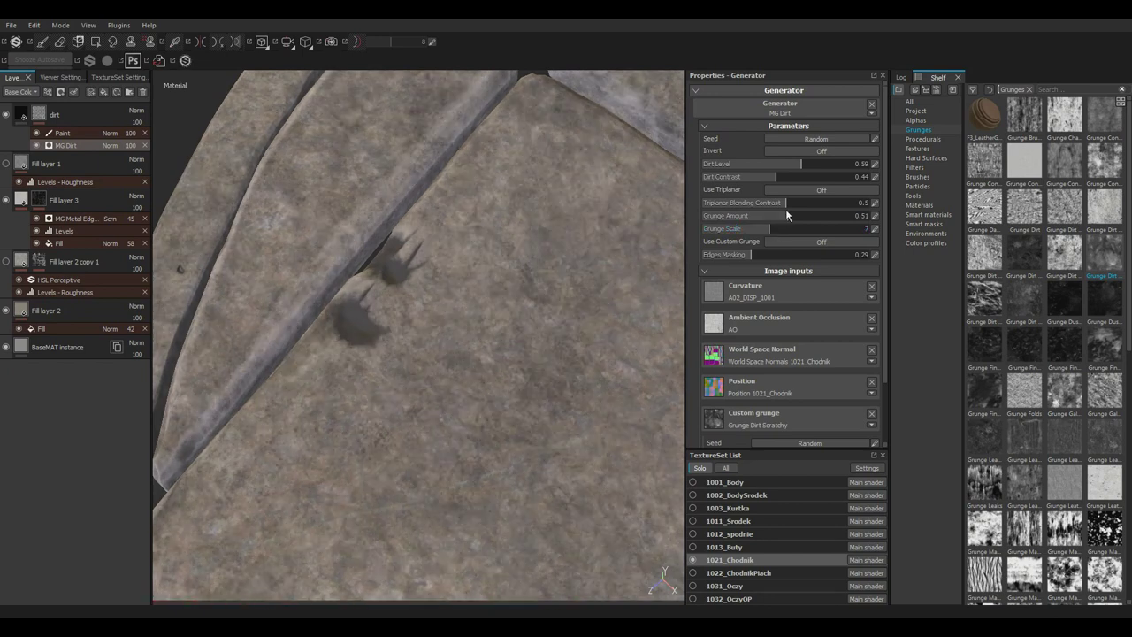
{"action": "left_click", "coordinate": [721, 218]}
{"action": "left_click_drag", "start_coordinate": [721, 218], "coordinate": [788, 225]}
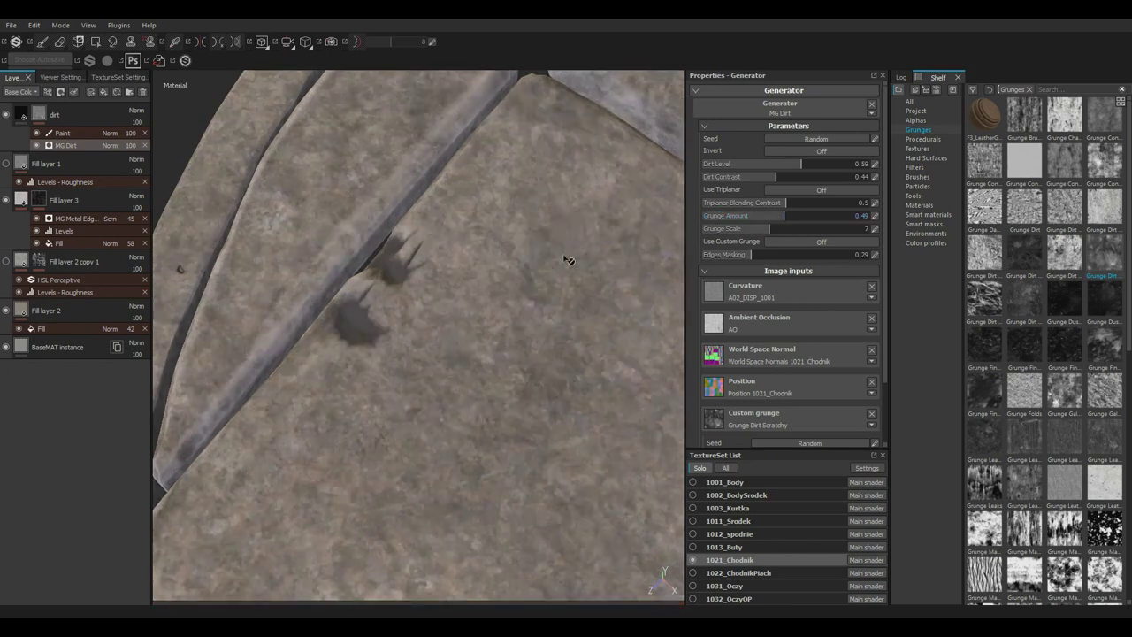
{"action": "scroll", "coordinate": [395, 283], "scroll_direction": "down", "scroll_amount": 5}
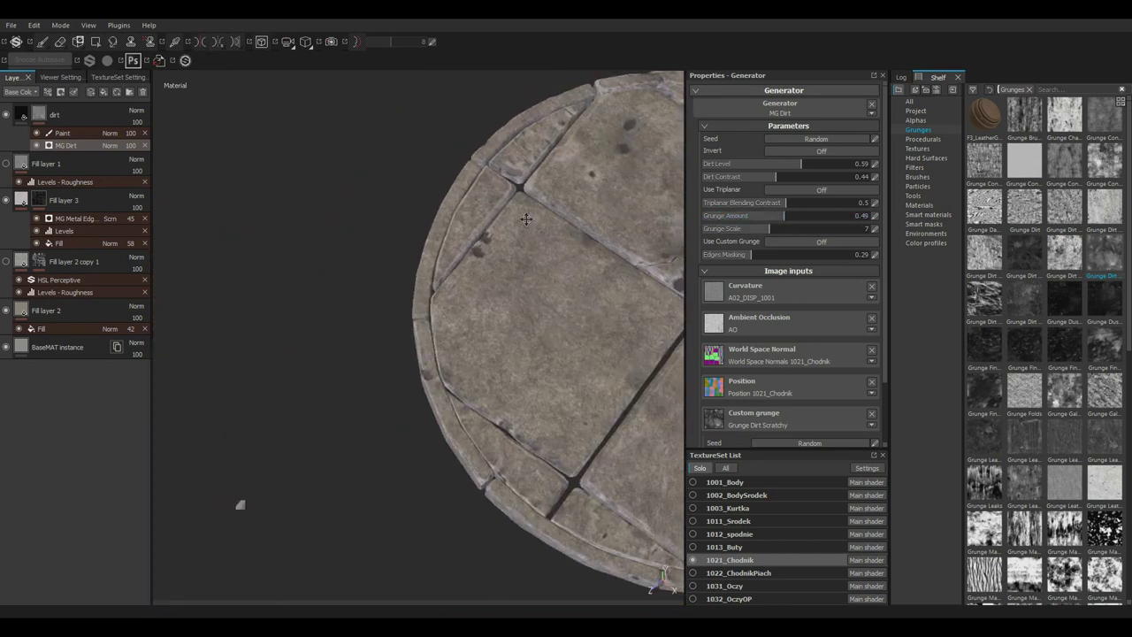
{"action": "left_click_drag", "start_coordinate": [395, 230], "coordinate": [407, 352], "text": "alt"}
{"action": "scroll", "coordinate": [395, 283], "scroll_direction": "up", "scroll_amount": 5}
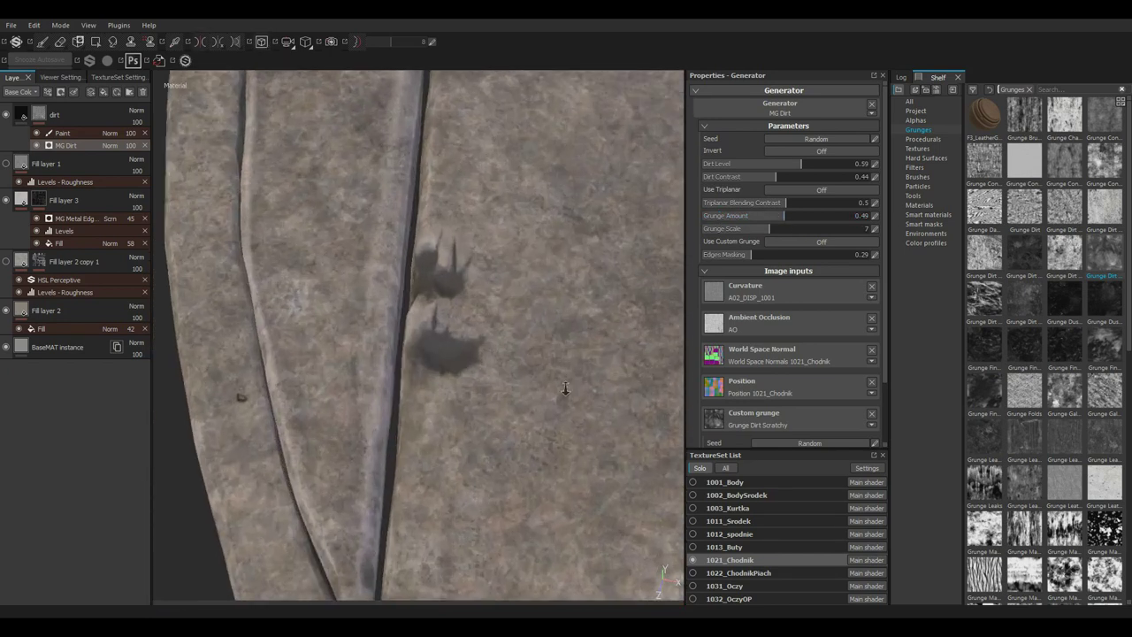
Stamp dirt patches near the crack and across the stone slab.
{"action": "key", "text": "1"}
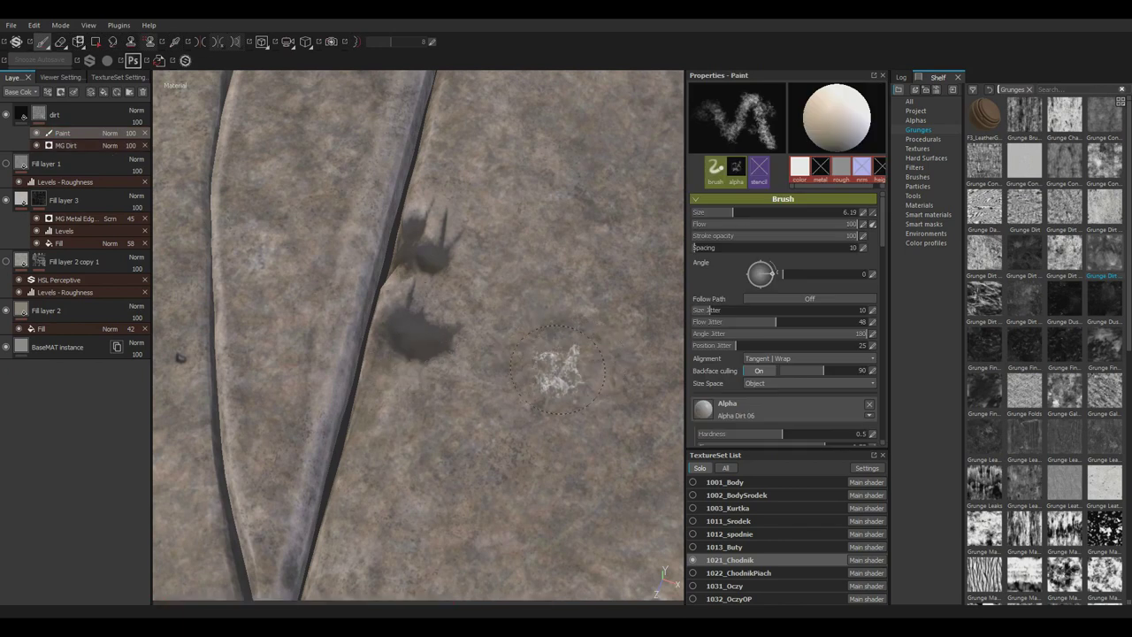
{"action": "left_click", "coordinate": [415, 323]}
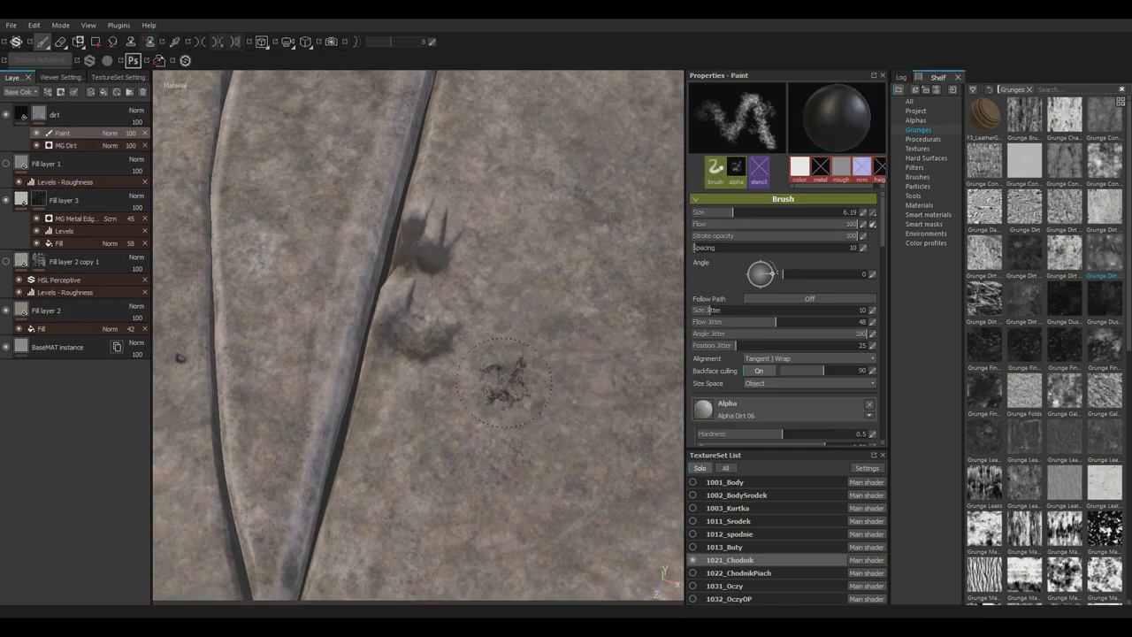
{"action": "mouse_move", "coordinate": [519, 309]}
{"action": "left_mouse_down", "text": "alt"}
{"action": "mouse_move", "coordinate": [367, 305]}
{"action": "mouse_move", "coordinate": [524, 192]}
{"action": "left_mouse_up", "text": "alt"}
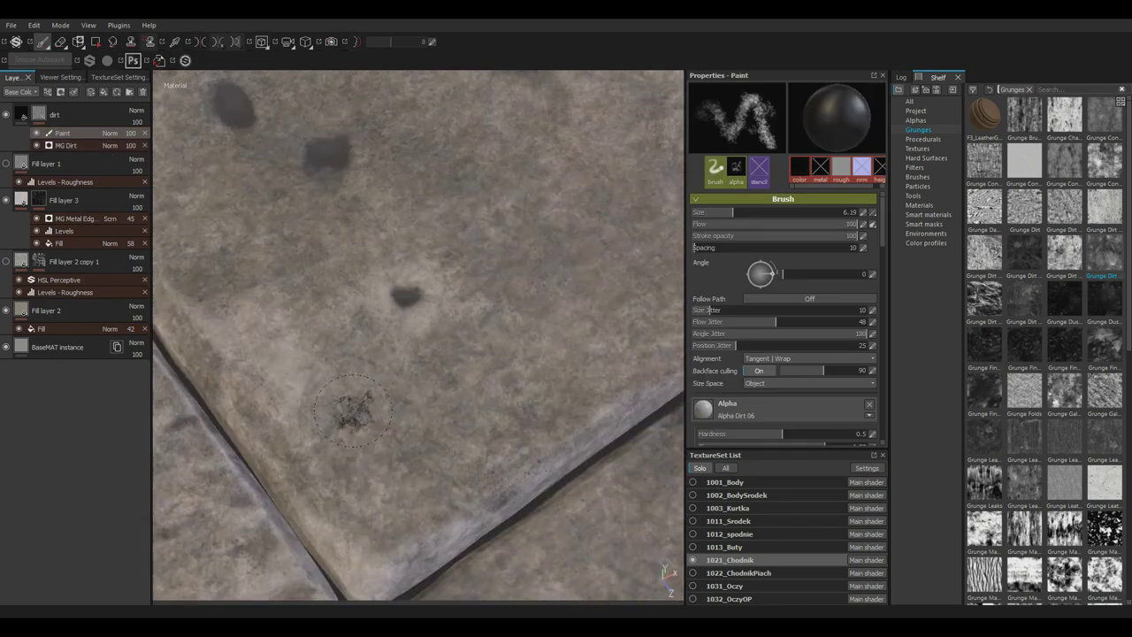
{"action": "left_click_drag", "start_coordinate": [437, 245], "coordinate": [421, 336], "text": "alt"}
{"action": "middle_click_drag", "start_coordinate": [389, 203], "coordinate": [530, 366], "text": "alt"}
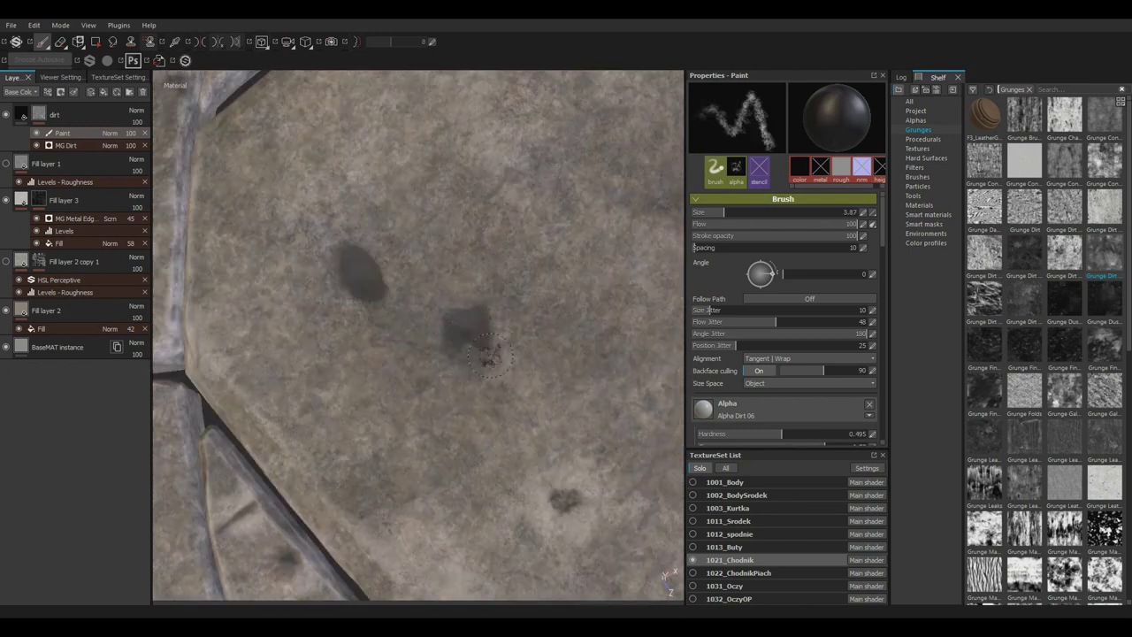
{"action": "left_click", "coordinate": [601, 333]}
Lower brush Flow to 50 and Stroke opacity to 49, swapping black/white while dabbing the tiles.
{"action": "mouse_move", "coordinate": [825, 225]}
{"action": "left_mouse_down"}
{"action": "mouse_move", "coordinate": [774, 223]}
{"action": "mouse_move", "coordinate": [772, 235]}
{"action": "left_mouse_up"}
{"action": "key", "text": "x"}
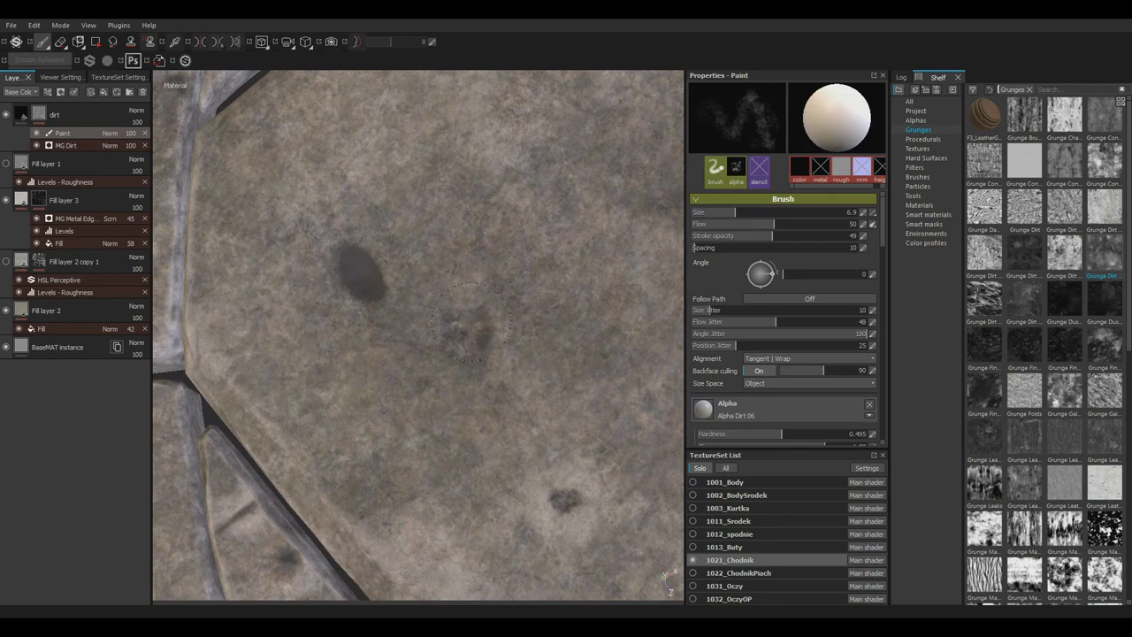
{"action": "middle_click_drag", "start_coordinate": [469, 329], "coordinate": [555, 328], "text": "alt"}
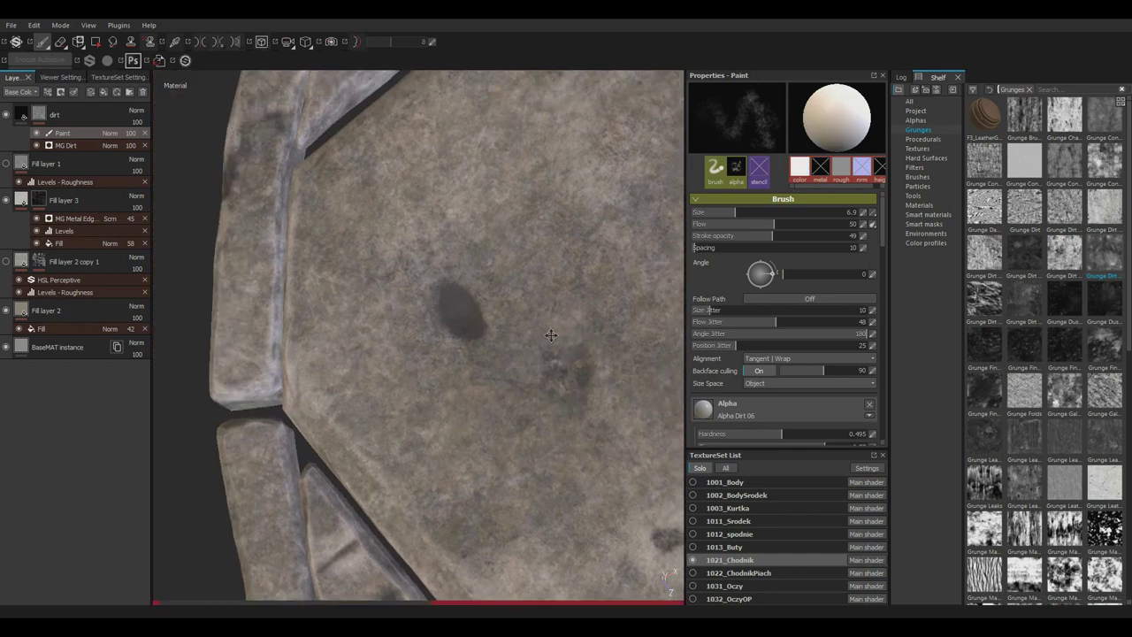
{"action": "scroll", "coordinate": [528, 310], "scroll_direction": "down", "scroll_amount": 3}
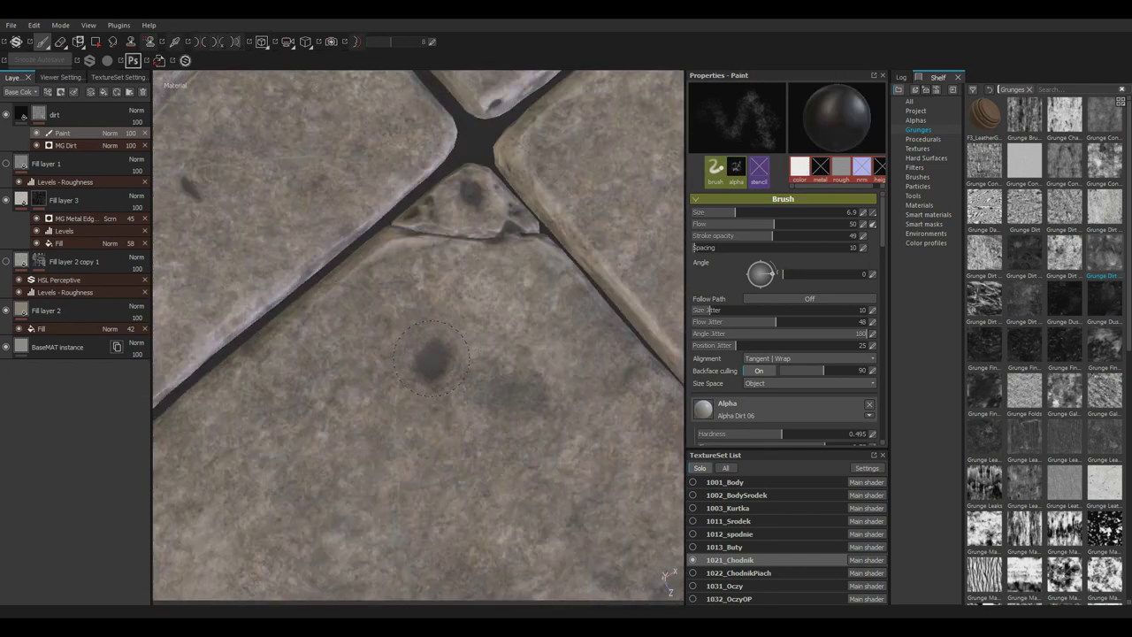
{"action": "scroll", "coordinate": [492, 351], "scroll_direction": "down", "scroll_amount": 2}
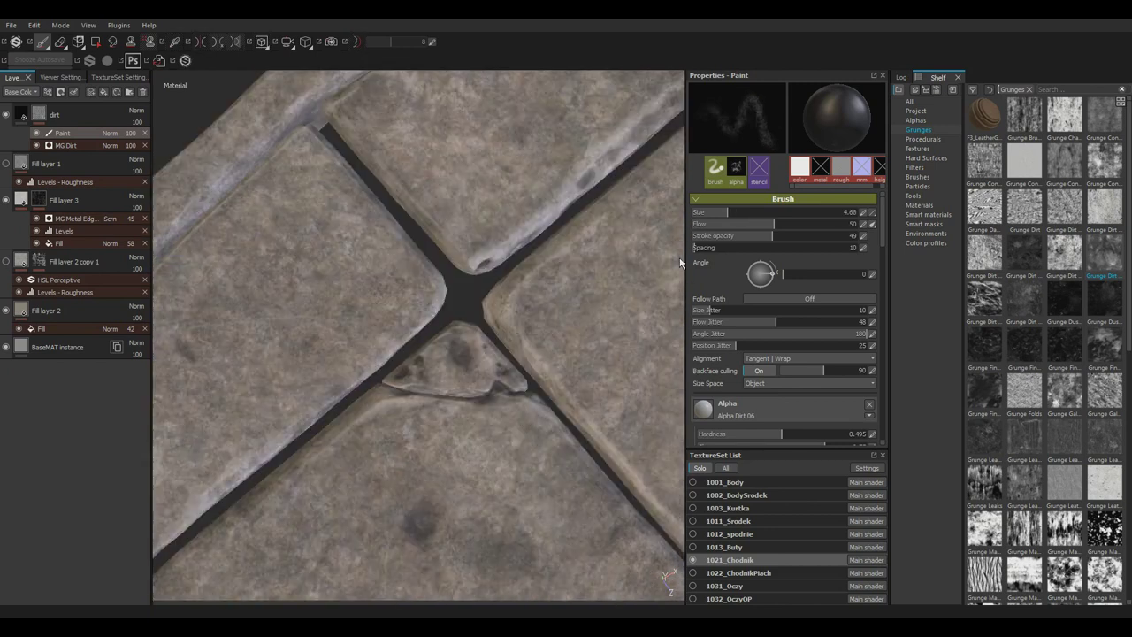
{"action": "key", "text": "x"}
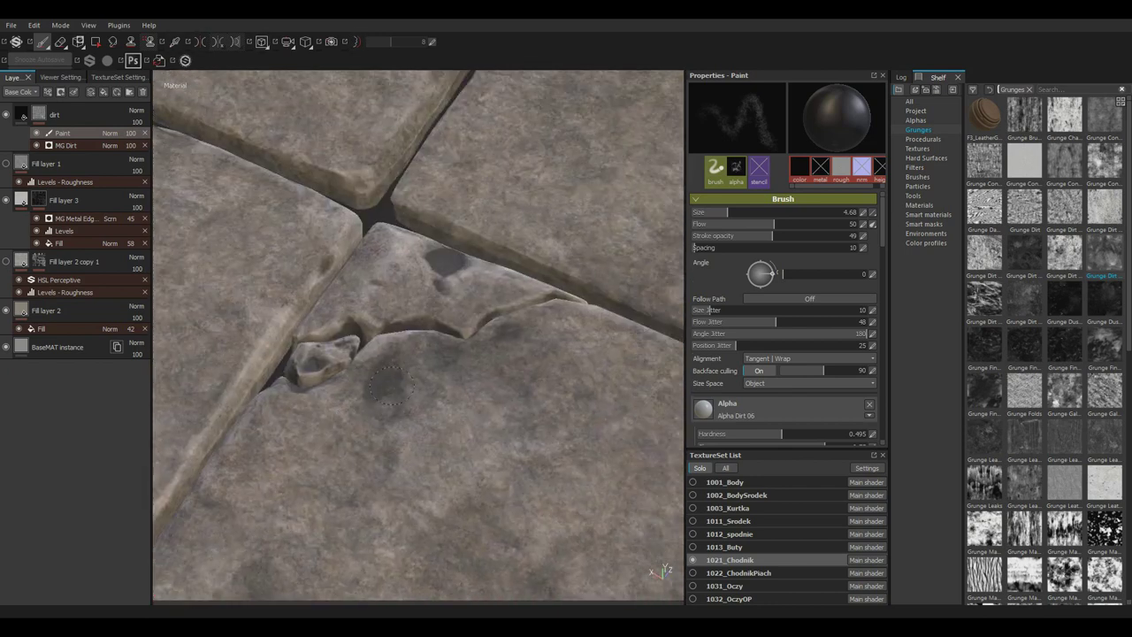
{"action": "middle_click_drag", "start_coordinate": [480, 247], "coordinate": [453, 323]}
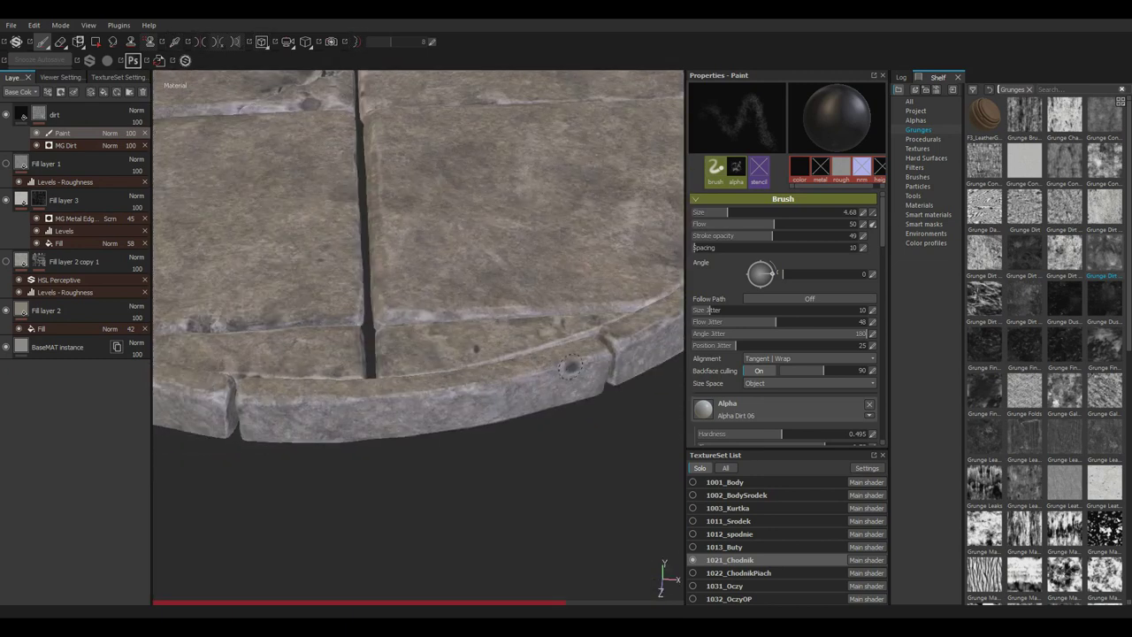
{"action": "left_click_drag", "start_coordinate": [474, 321], "coordinate": [468, 356], "text": "alt"}
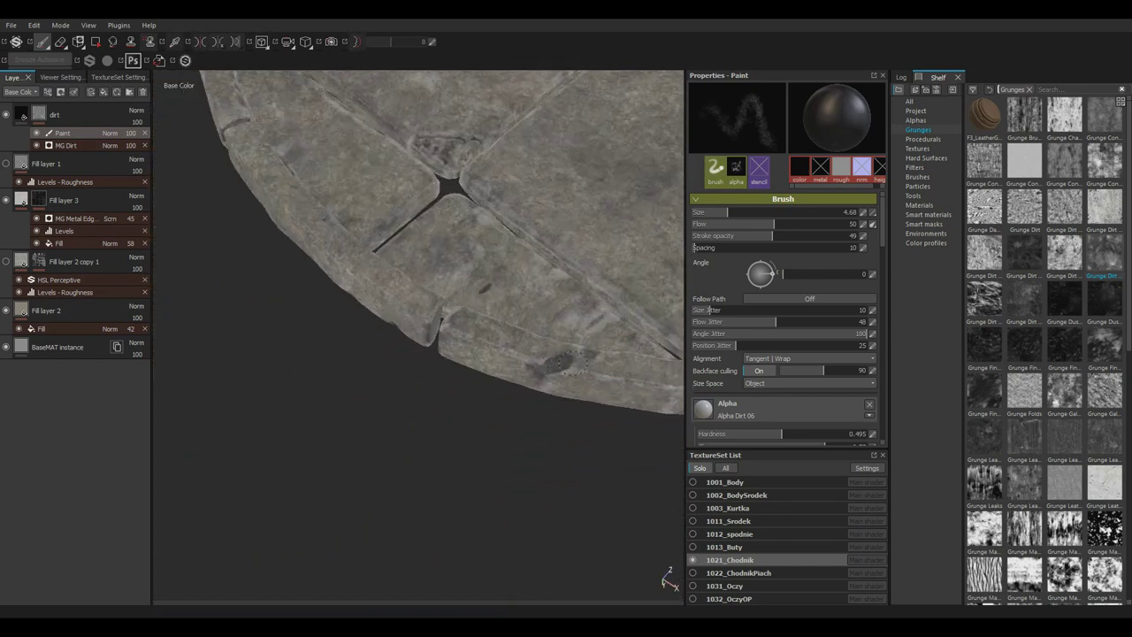
{"action": "left_click_drag", "start_coordinate": [586, 411], "coordinate": [473, 345], "text": "alt"}
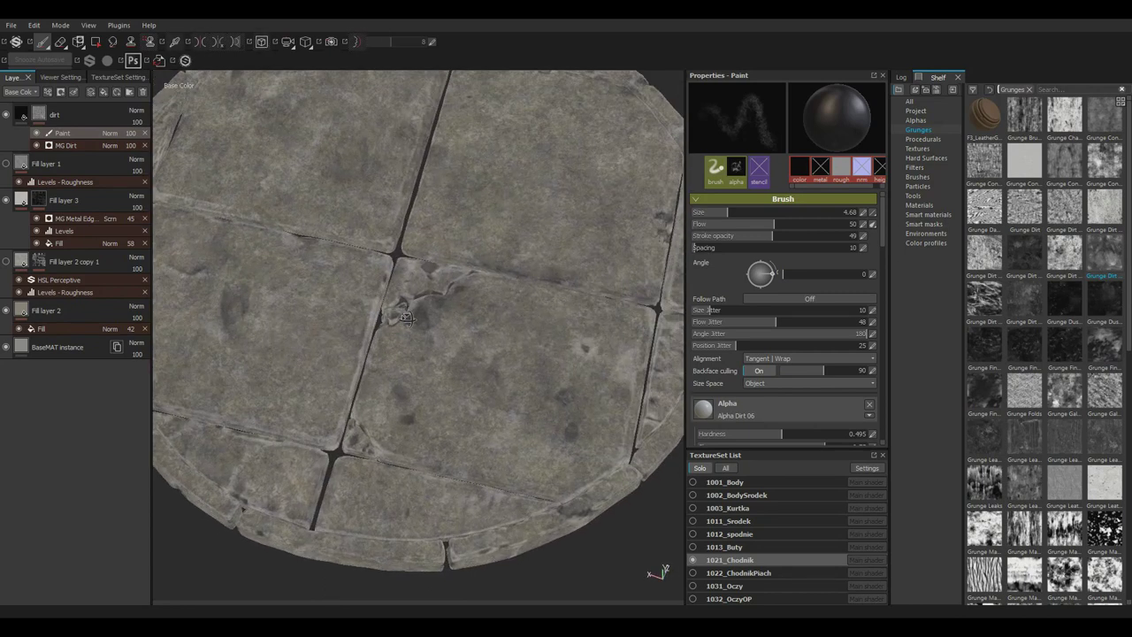
{"action": "right_click", "coordinate": [86, 147]}
Set the dirt mask Levels black point to 0.302 and output white to 0.832, showing full material.
{"action": "left_click_drag", "start_coordinate": [698, 115], "coordinate": [742, 117]}
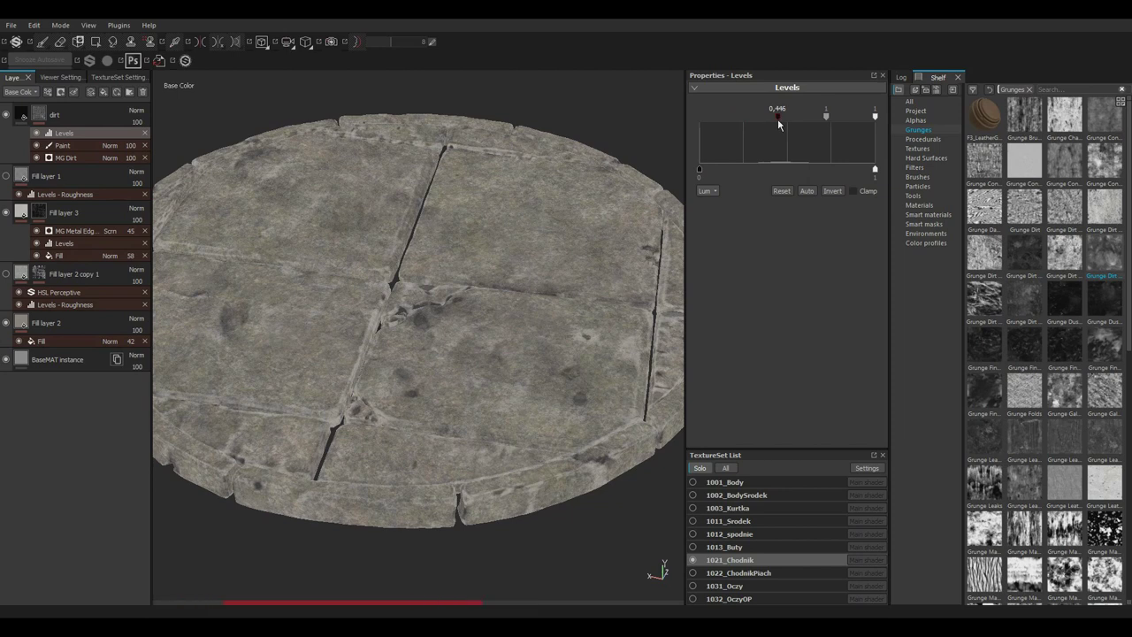
{"action": "left_click_drag", "start_coordinate": [875, 168], "coordinate": [846, 176]}
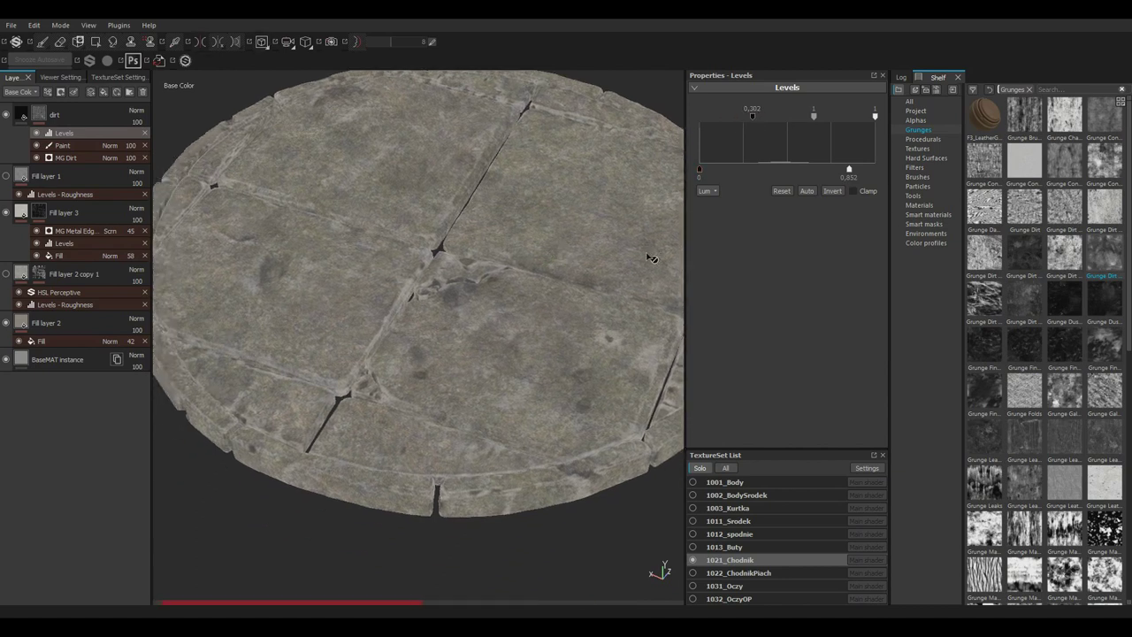
{"action": "left_click_drag", "start_coordinate": [646, 257], "coordinate": [608, 243], "text": "alt"}
{"action": "key", "text": "m"}
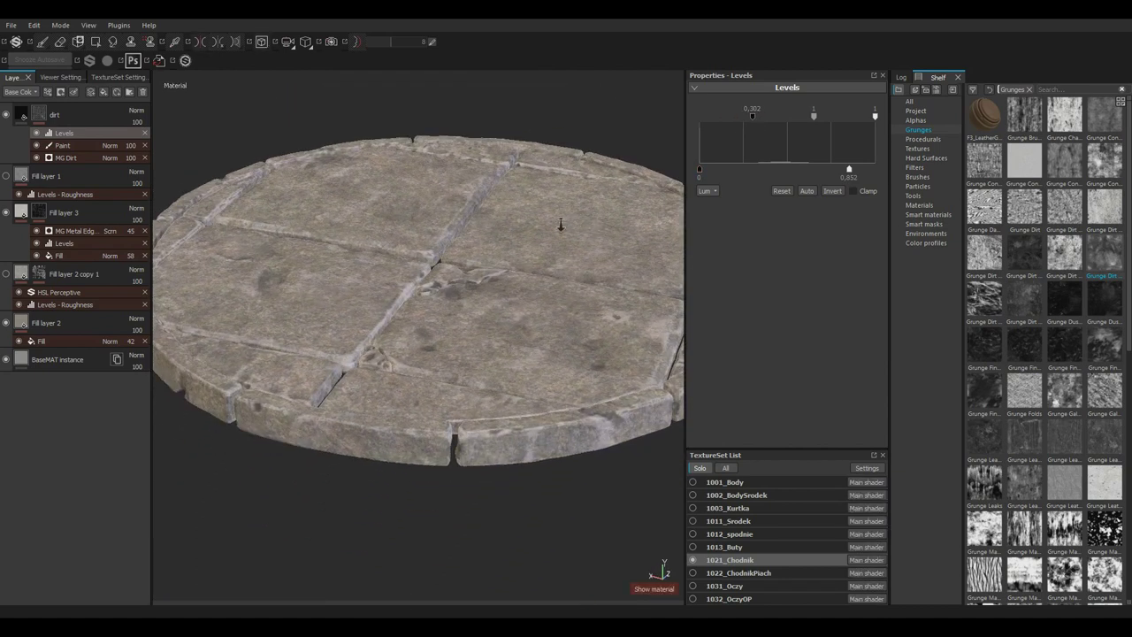
{"action": "right_click_drag", "start_coordinate": [609, 237], "coordinate": [753, 291], "text": "alt"}
Show all texture sets, add a new paint pass to the dirt mask, and view Base Color only.
{"action": "left_click", "coordinate": [699, 468]}
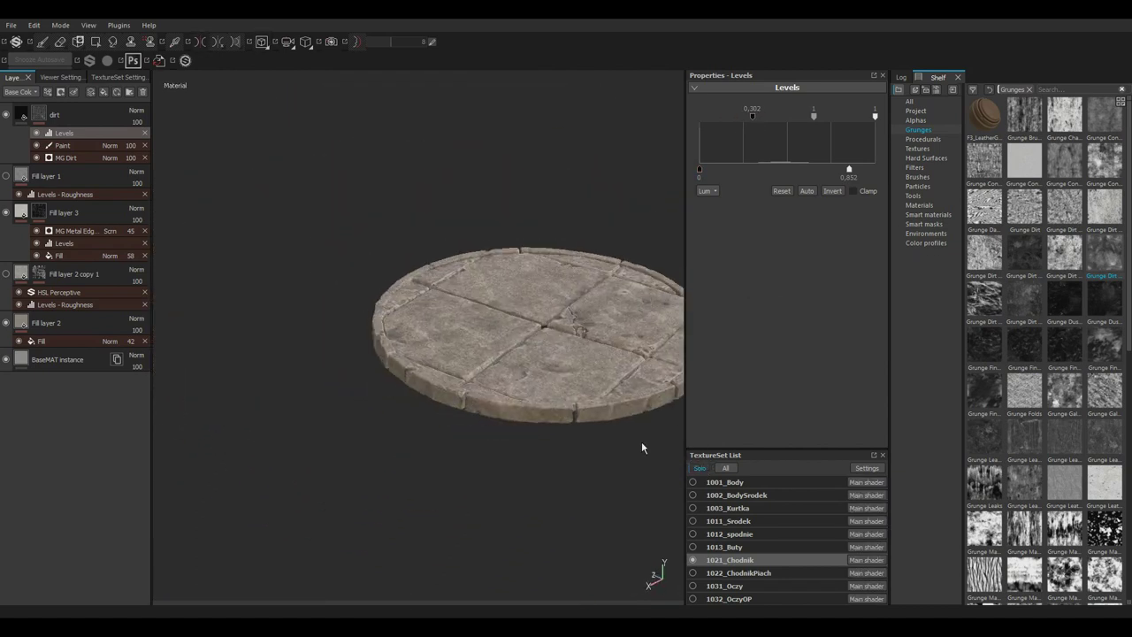
{"action": "mouse_move", "coordinate": [641, 441]}
{"action": "left_mouse_down", "text": "alt"}
{"action": "mouse_move", "coordinate": [449, 342]}
{"action": "mouse_move", "coordinate": [415, 354]}
{"action": "left_mouse_up", "text": "alt"}
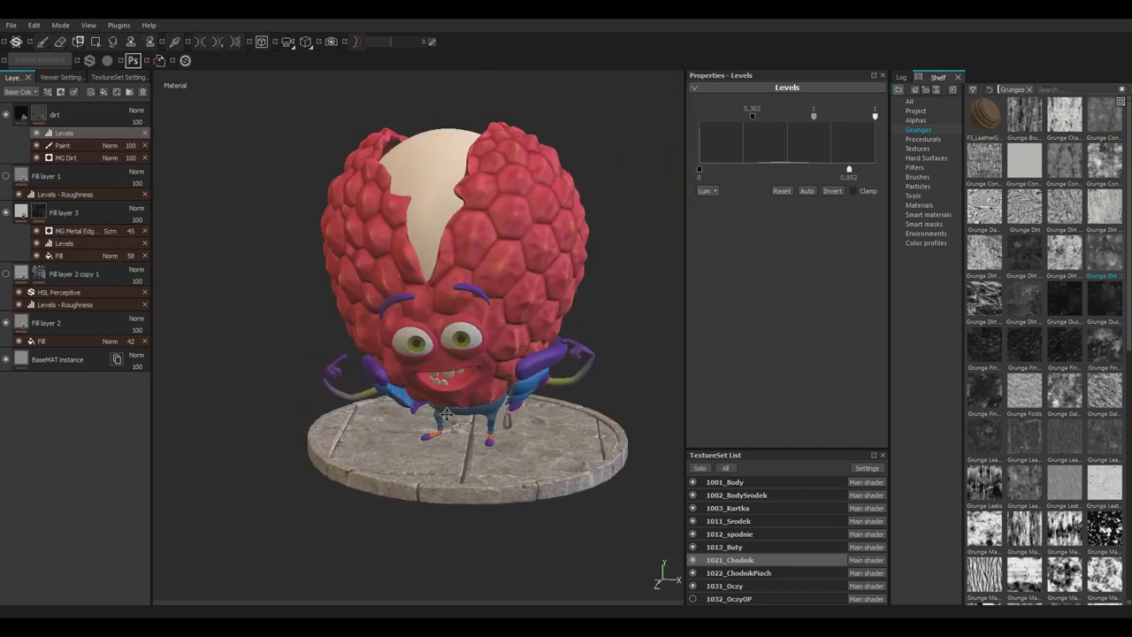
{"action": "right_click_drag", "start_coordinate": [416, 353], "coordinate": [372, 380], "text": "alt"}
{"action": "mouse_move", "coordinate": [372, 379]}
{"action": "left_mouse_down", "text": "alt"}
{"action": "mouse_move", "coordinate": [495, 417]}
{"action": "mouse_move", "coordinate": [141, 104]}
{"action": "left_mouse_up", "text": "alt"}
{"action": "key", "text": "1"}
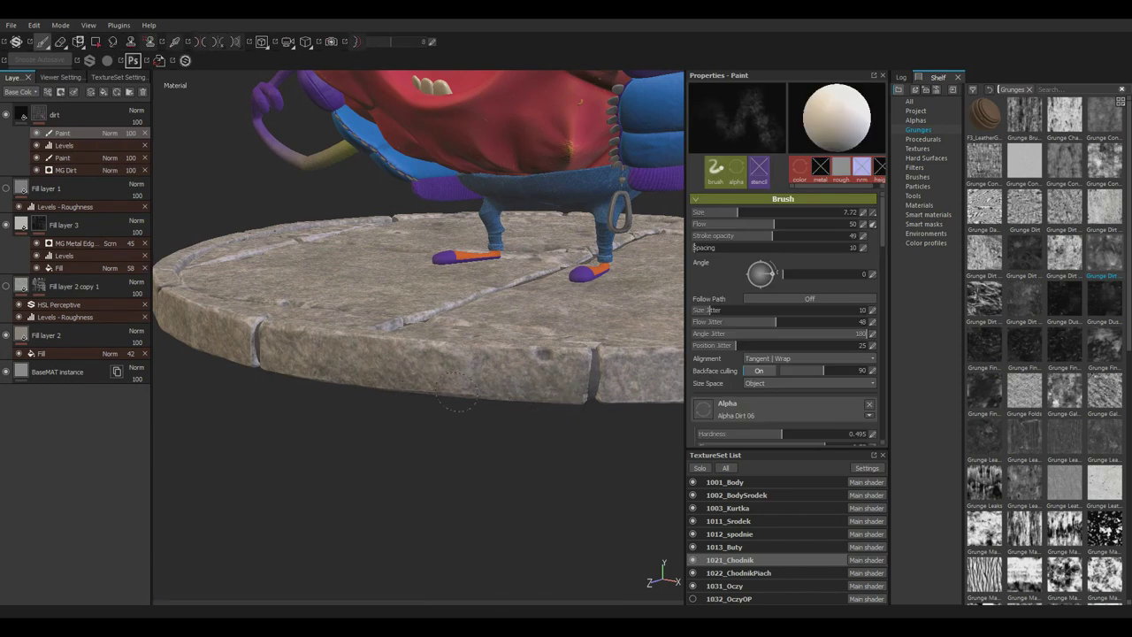
{"action": "left_click_drag", "start_coordinate": [455, 394], "coordinate": [457, 377], "text": "alt"}
{"action": "key", "text": "c"}
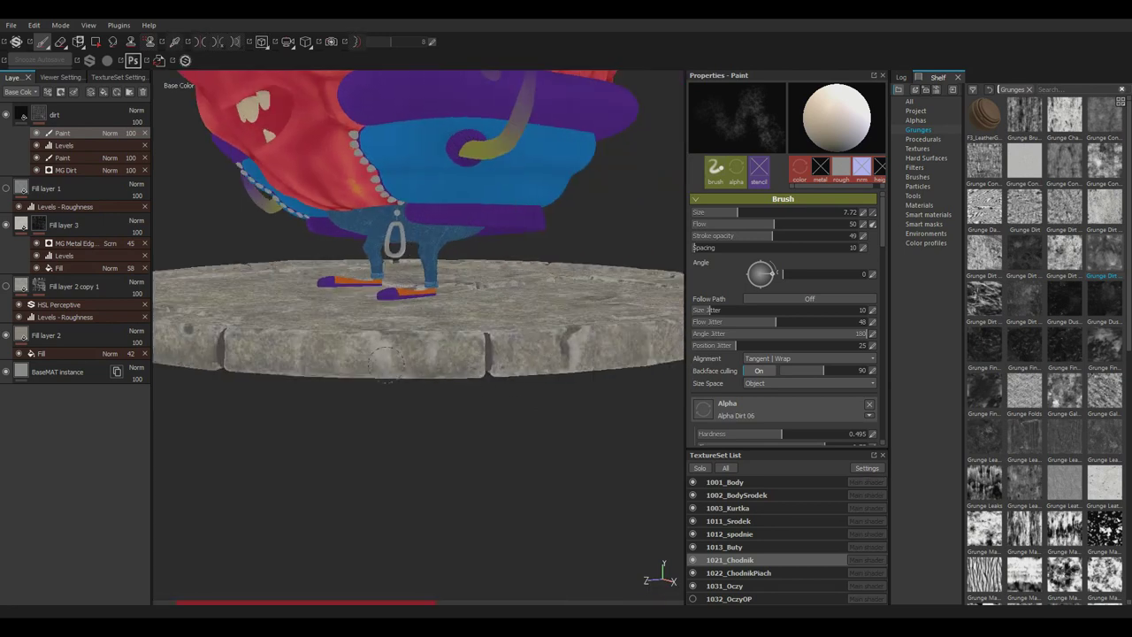
Set brush Size Space to Viewport and paint Dirt 06 grime around the pedestal's feet, crack and rim.
{"action": "left_click_drag", "start_coordinate": [239, 376], "coordinate": [314, 359], "text": "alt"}
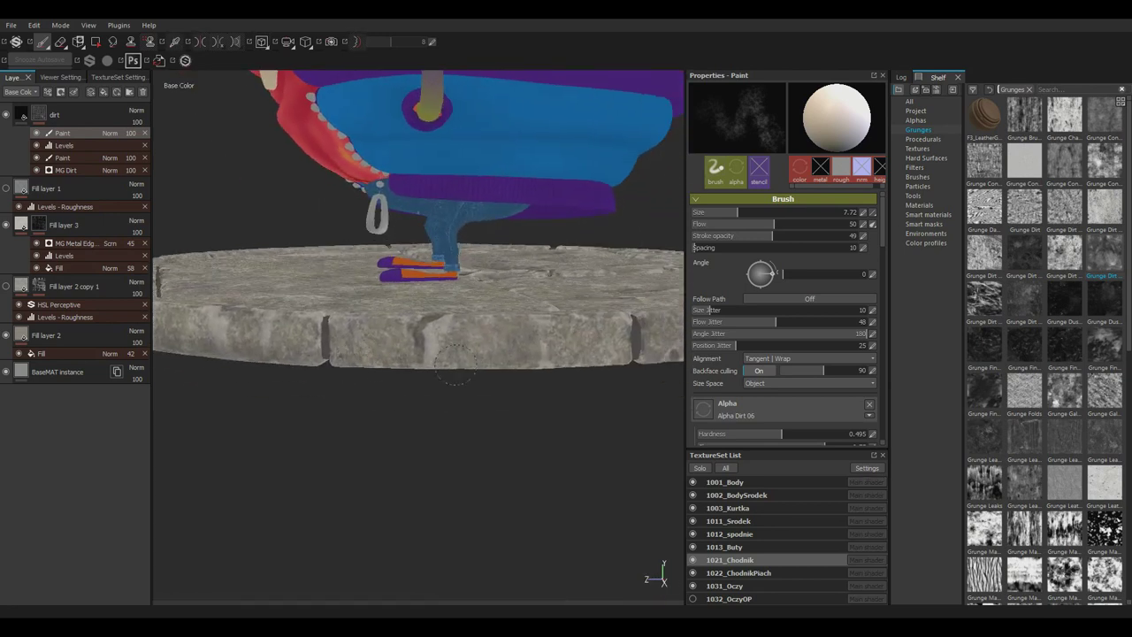
{"action": "mouse_move", "coordinate": [365, 374]}
{"action": "left_mouse_down", "text": "alt"}
{"action": "mouse_move", "coordinate": [349, 387]}
{"action": "mouse_move", "coordinate": [508, 413]}
{"action": "left_mouse_up", "text": "alt"}
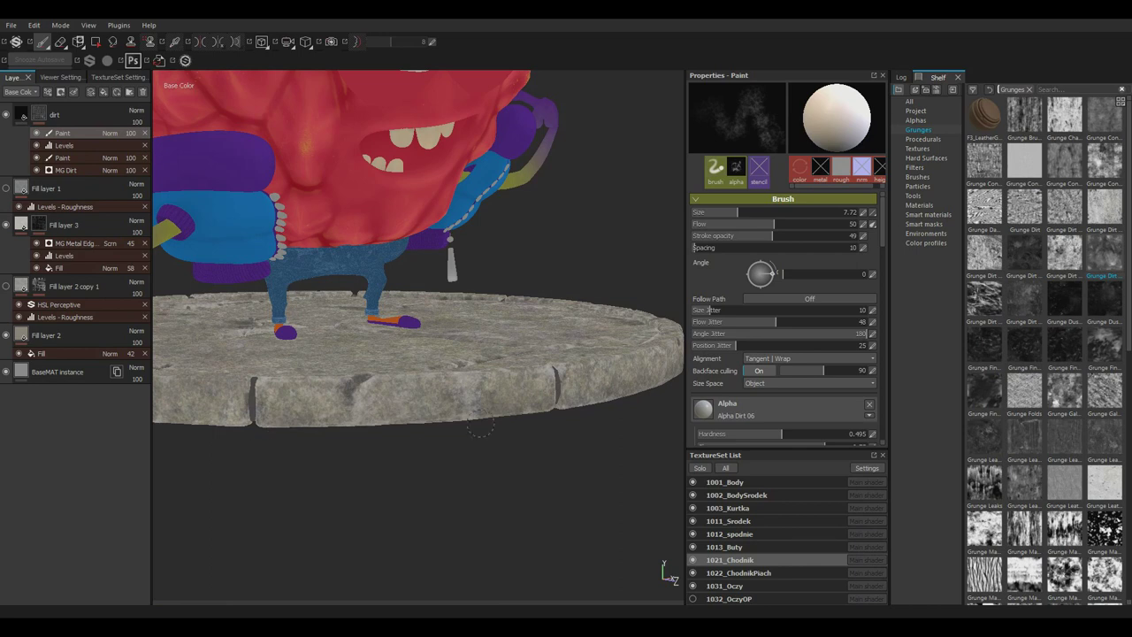
{"action": "left_click", "coordinate": [778, 389]}
{"action": "left_click_drag", "start_coordinate": [495, 398], "coordinate": [450, 402], "text": "alt"}
{"action": "left_click_drag", "start_coordinate": [584, 424], "coordinate": [535, 410], "text": "alt"}
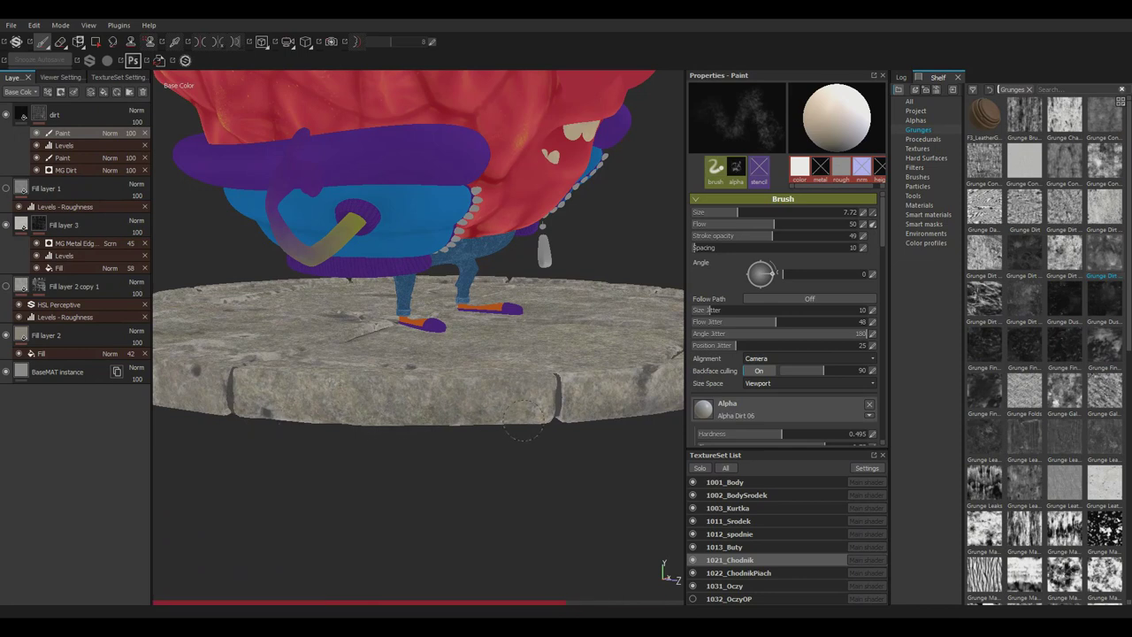
{"action": "mouse_move", "coordinate": [471, 467]}
{"action": "left_mouse_down", "text": "alt"}
{"action": "mouse_move", "coordinate": [459, 446]}
{"action": "mouse_move", "coordinate": [472, 424]}
{"action": "mouse_move", "coordinate": [320, 428]}
{"action": "mouse_move", "coordinate": [284, 411]}
{"action": "left_mouse_up", "text": "alt"}
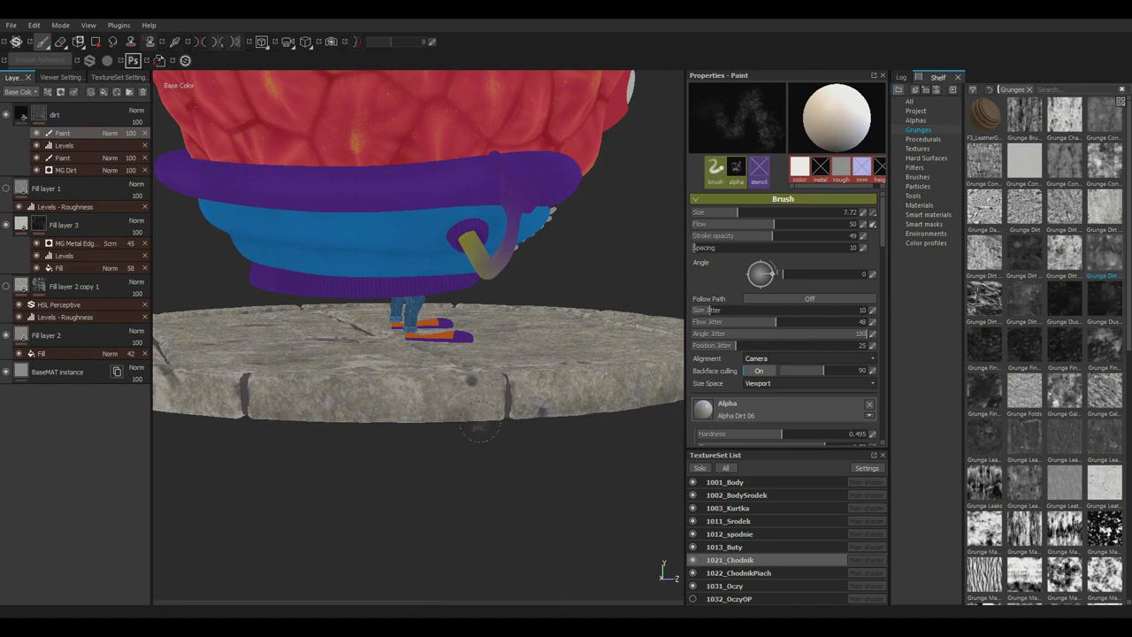
{"action": "mouse_move", "coordinate": [478, 425]}
{"action": "left_mouse_down", "text": "alt"}
{"action": "mouse_move", "coordinate": [463, 480]}
{"action": "mouse_move", "coordinate": [455, 405]}
{"action": "mouse_move", "coordinate": [297, 378]}
{"action": "left_mouse_up", "text": "alt"}
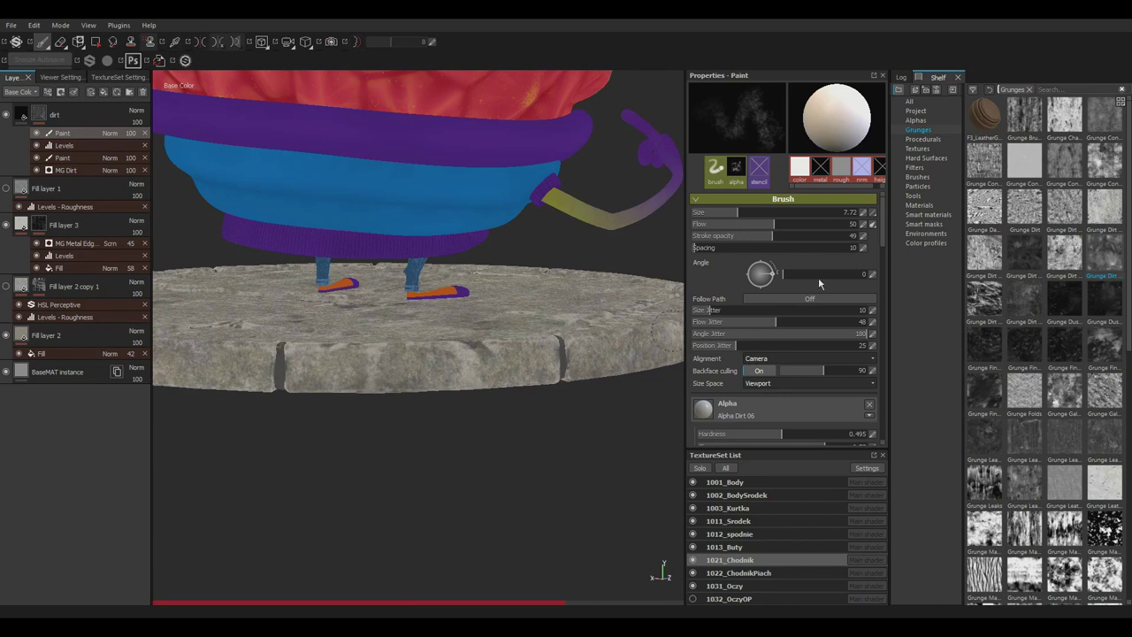
{"action": "mouse_move", "coordinate": [563, 377]}
{"action": "left_mouse_down", "text": "alt"}
{"action": "mouse_move", "coordinate": [496, 430]}
{"action": "mouse_move", "coordinate": [507, 403]}
{"action": "left_mouse_up", "text": "alt"}
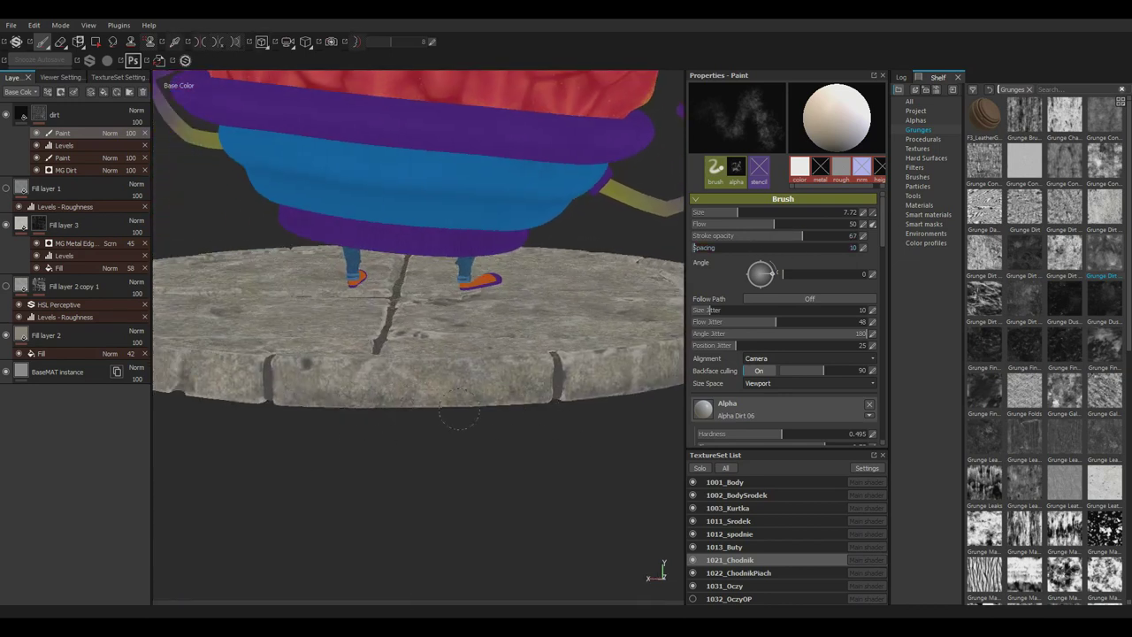
{"action": "mouse_move", "coordinate": [382, 460]}
{"action": "left_mouse_down", "text": "alt"}
{"action": "mouse_move", "coordinate": [483, 462]}
{"action": "mouse_move", "coordinate": [525, 421]}
{"action": "left_mouse_up", "text": "alt"}
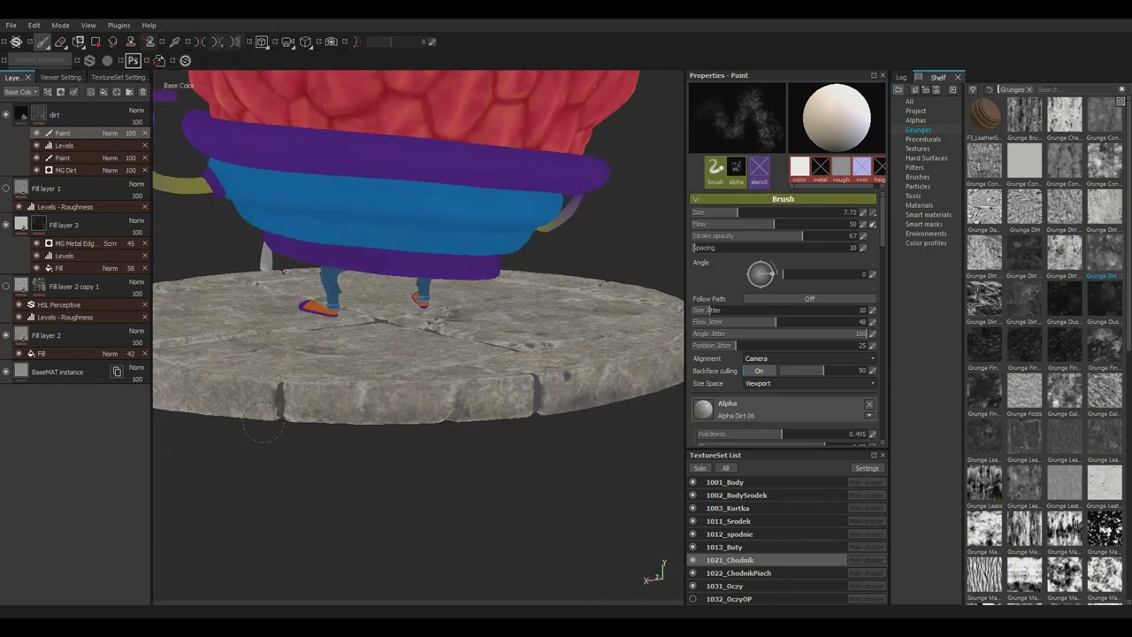
{"action": "left_click_drag", "start_coordinate": [263, 425], "coordinate": [454, 437], "text": "alt"}
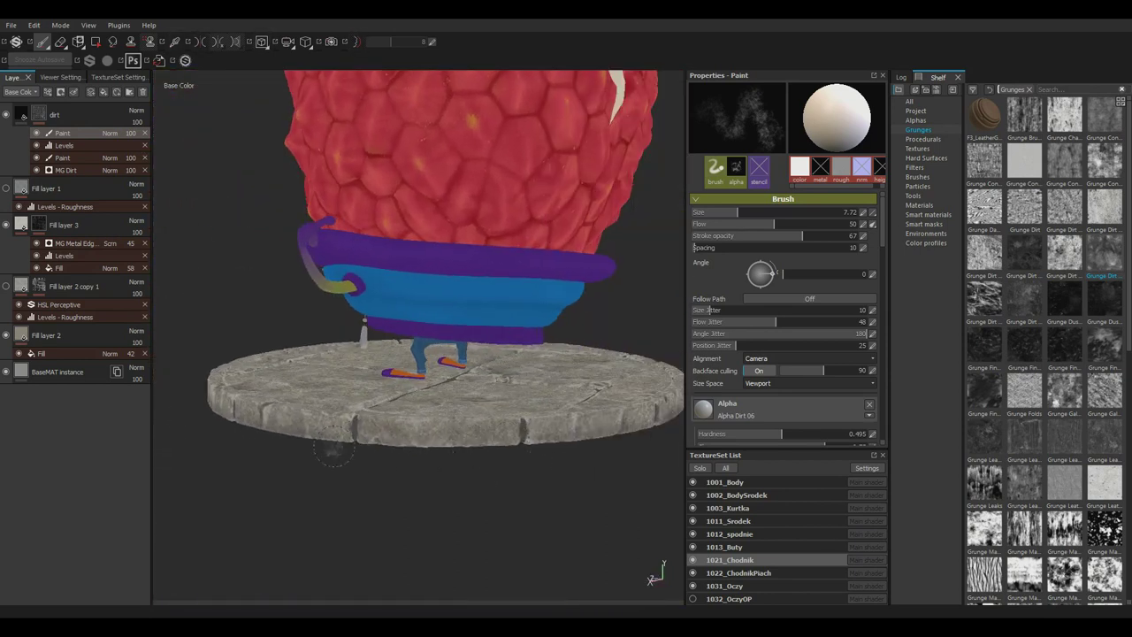
{"action": "right_click_drag", "start_coordinate": [333, 450], "coordinate": [634, 470], "text": "alt"}
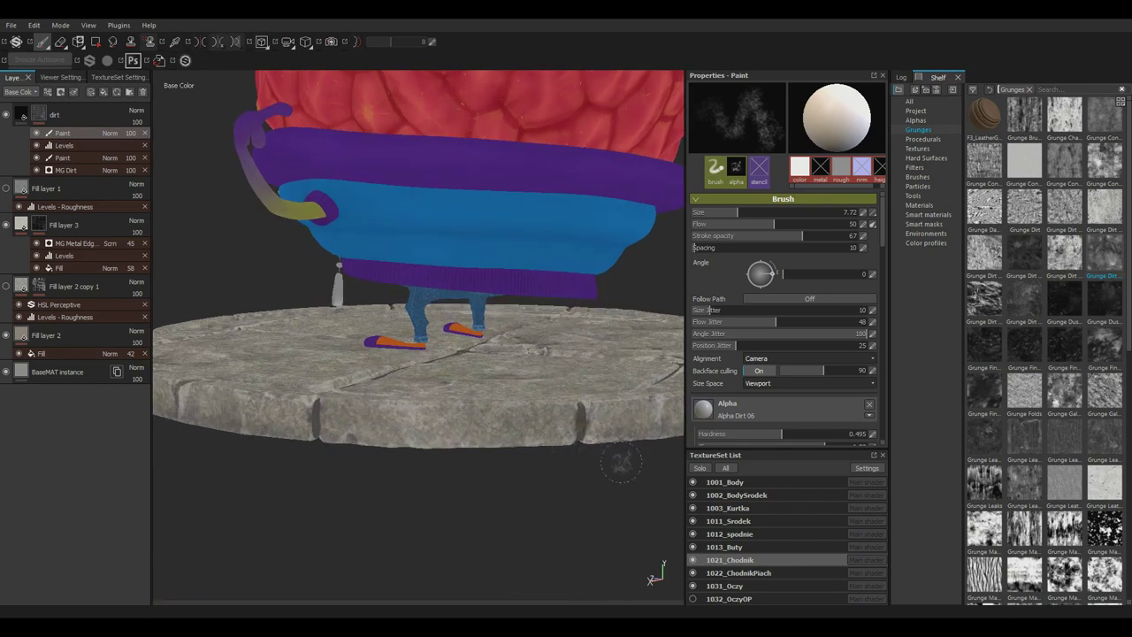
{"action": "left_click_drag", "start_coordinate": [621, 461], "coordinate": [453, 433], "text": "alt"}
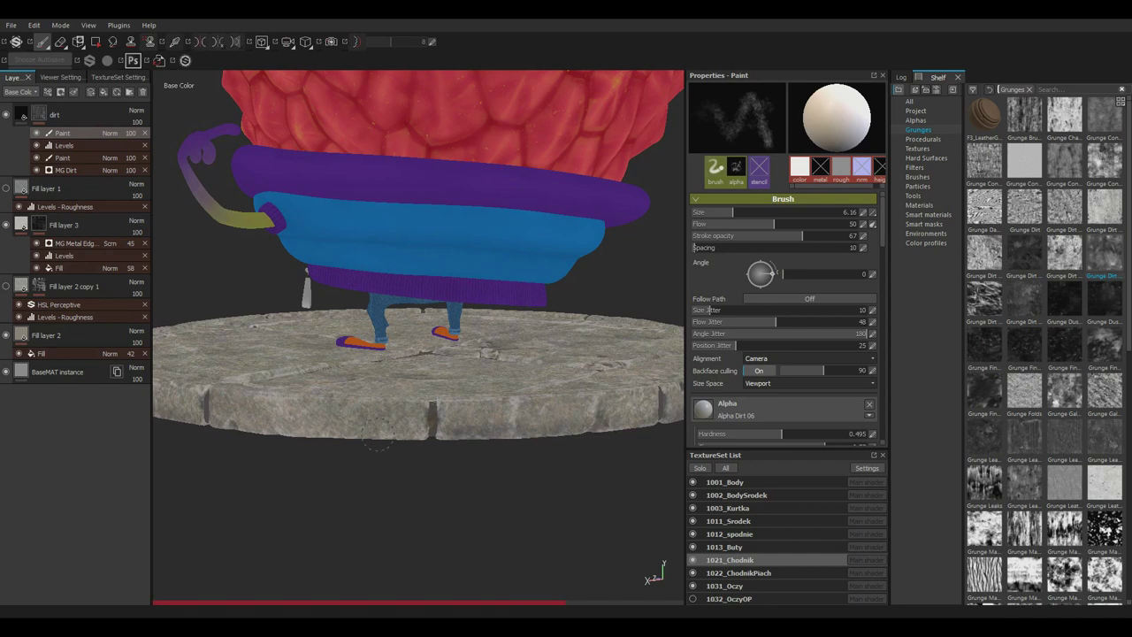
Frame the raspberry character on its pedestal in the full Material view and orbit in close.
{"action": "key", "text": "f"}
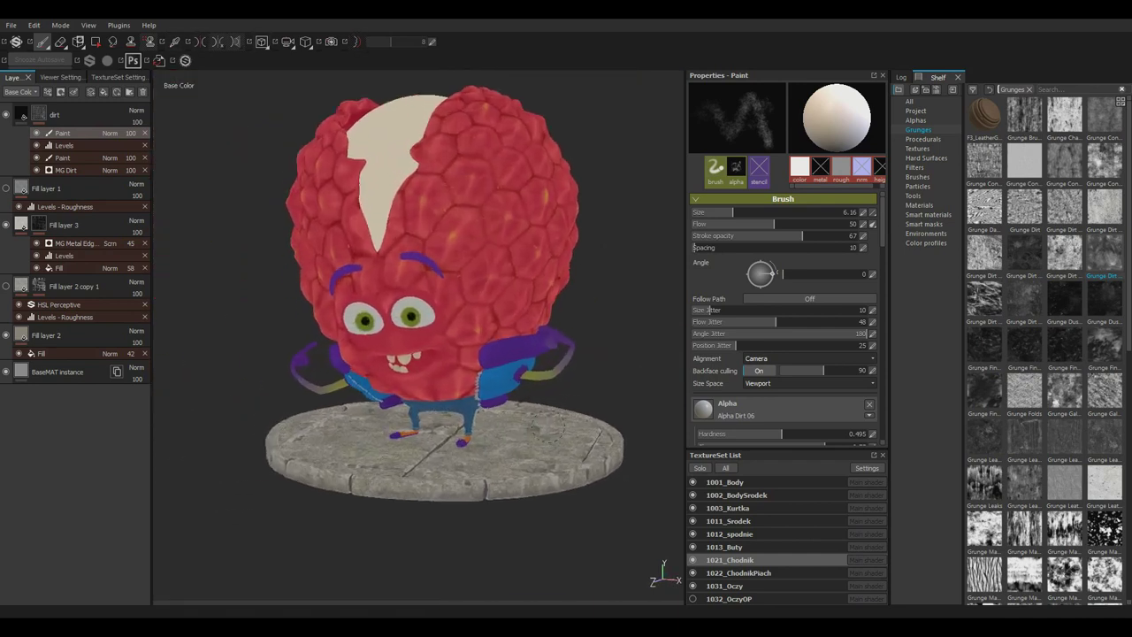
{"action": "key", "text": "m"}
{"action": "mouse_move", "coordinate": [540, 411]}
{"action": "left_mouse_down", "text": "alt"}
{"action": "mouse_move", "coordinate": [401, 454]}
{"action": "mouse_move", "coordinate": [592, 443]}
{"action": "left_mouse_up", "text": "alt"}
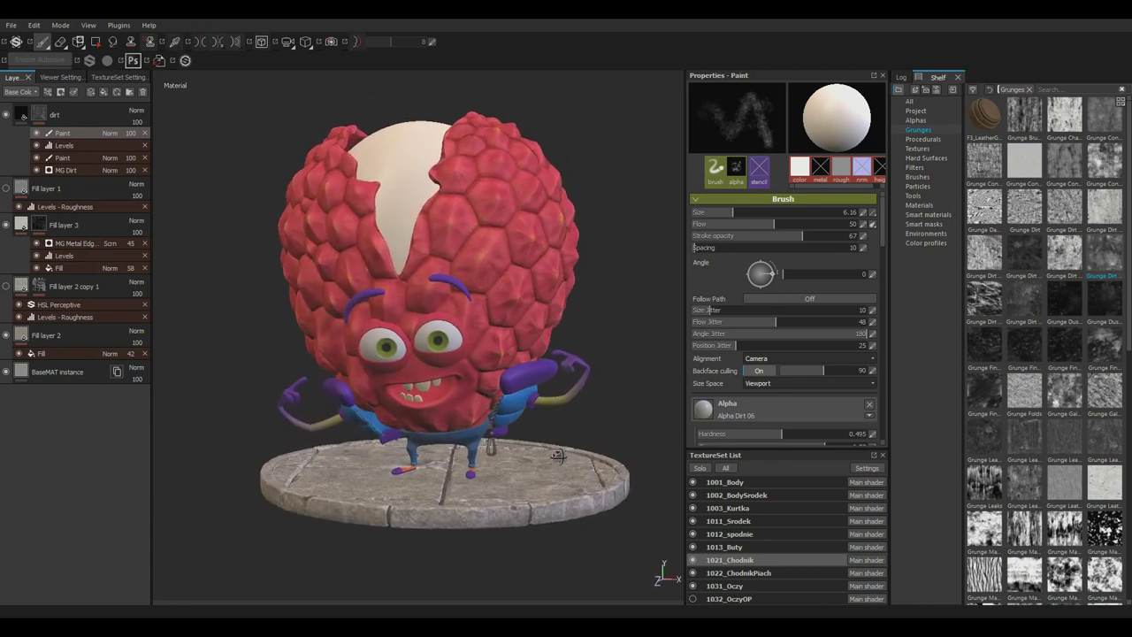